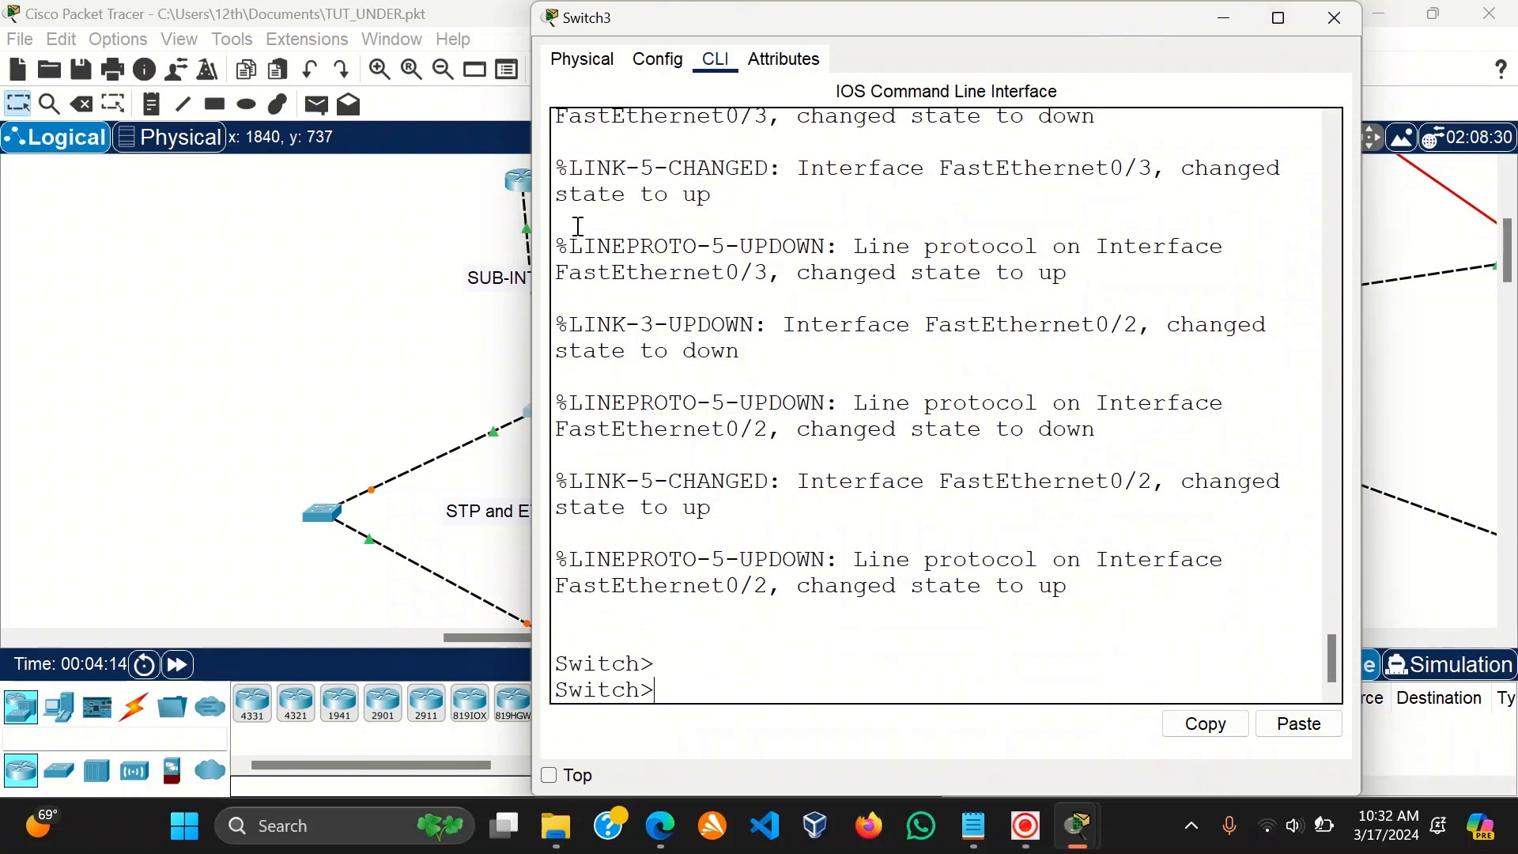
Resize and reposition the Switch3 window so the STP and ETHERCHANNEL topology is visible below it.
left_click_drag(532, 239, 68, 184)
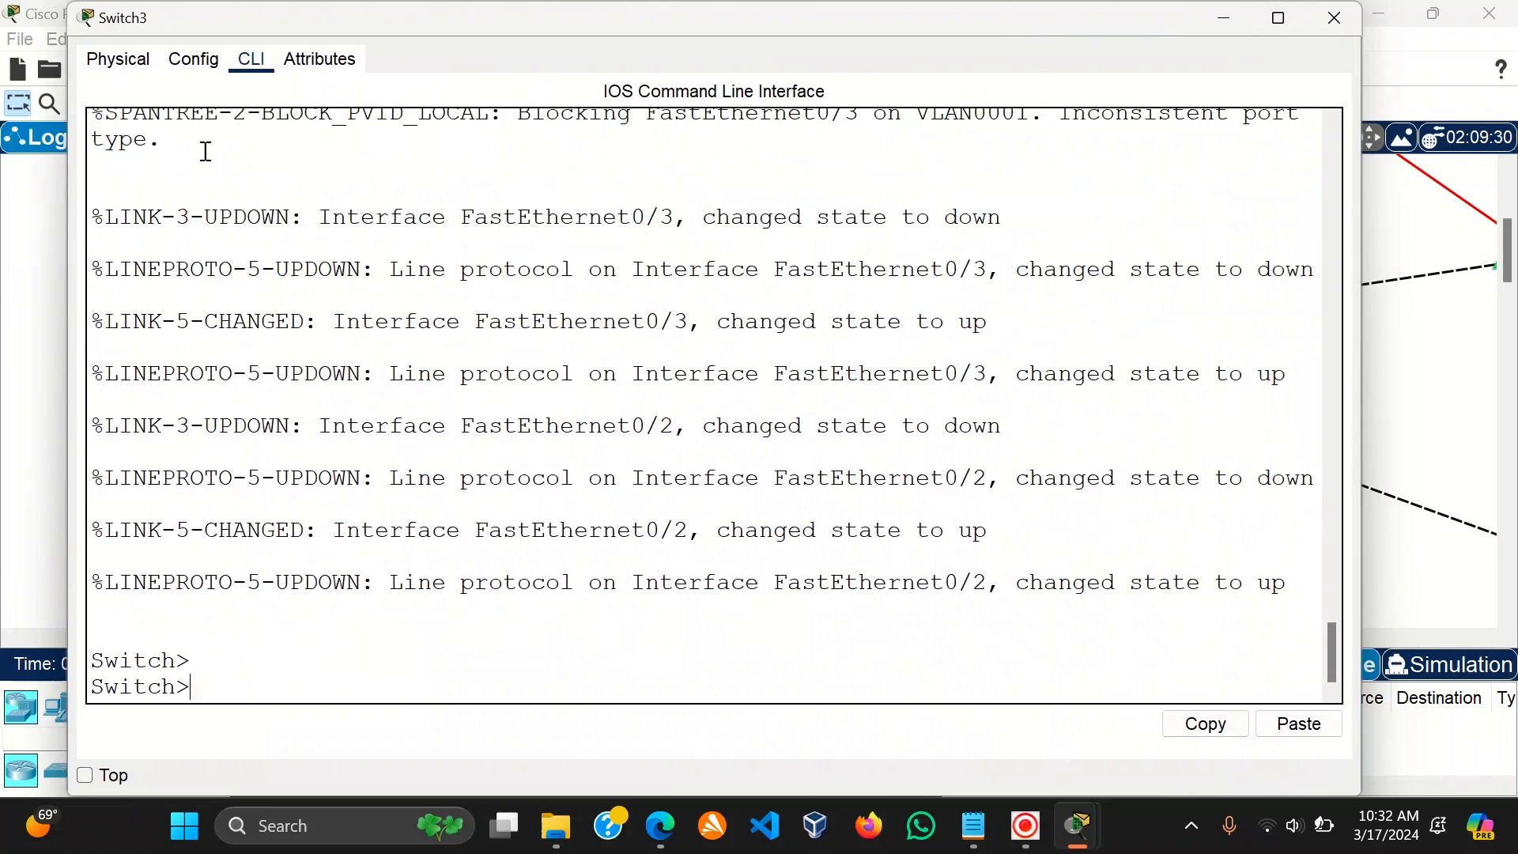
left_click_drag(569, 2, 528, 171)
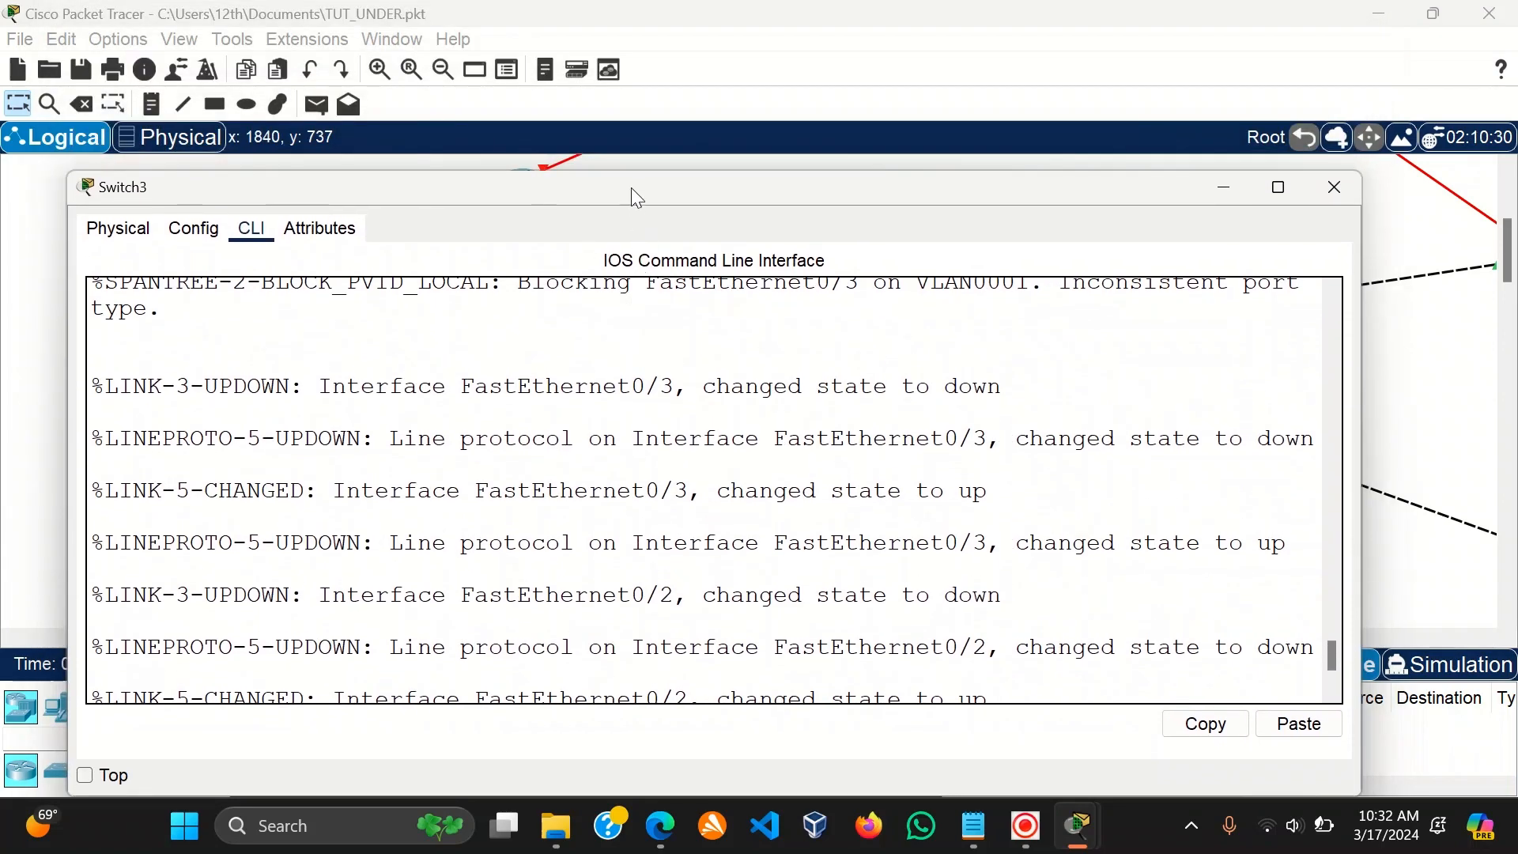
left_click_drag(631, 188, 640, 45)
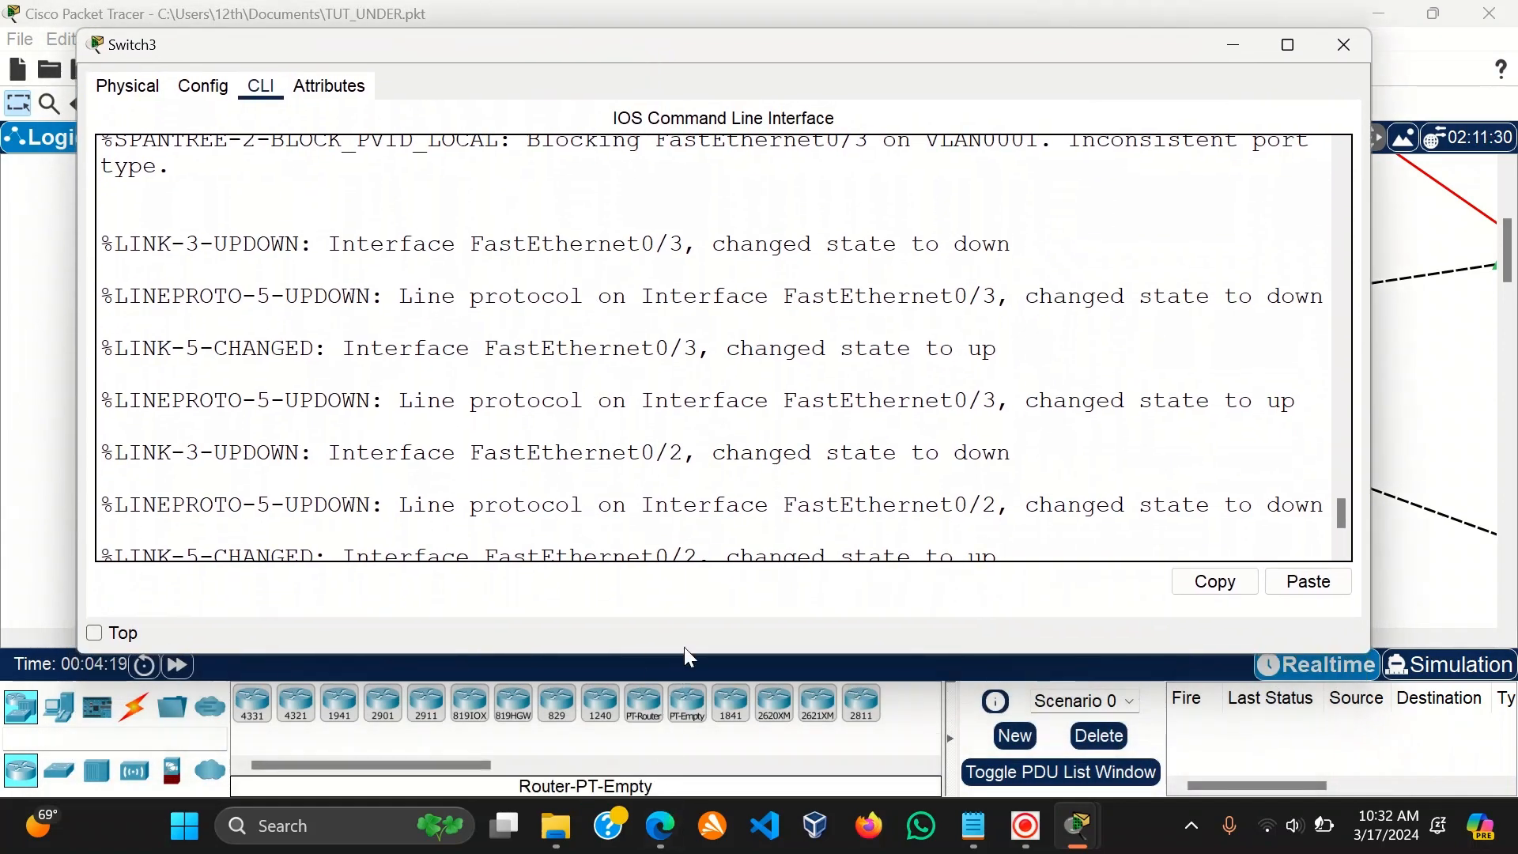
left_click_drag(670, 655, 676, 458)
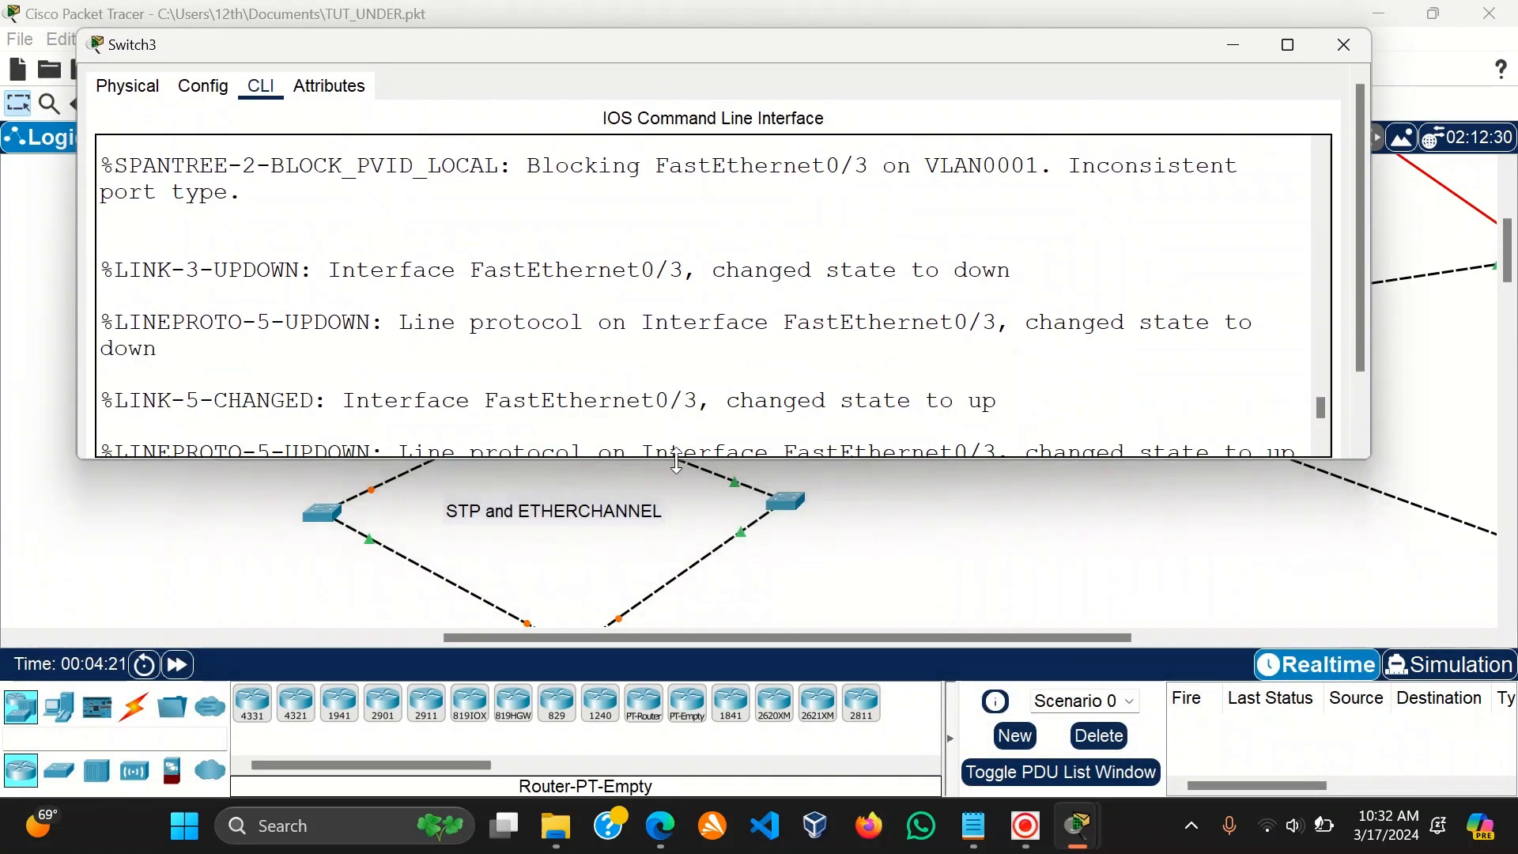
mouse_move(932, 31)
left_mouse_down()
mouse_move(904, 95)
mouse_move(903, 40)
left_mouse_up()
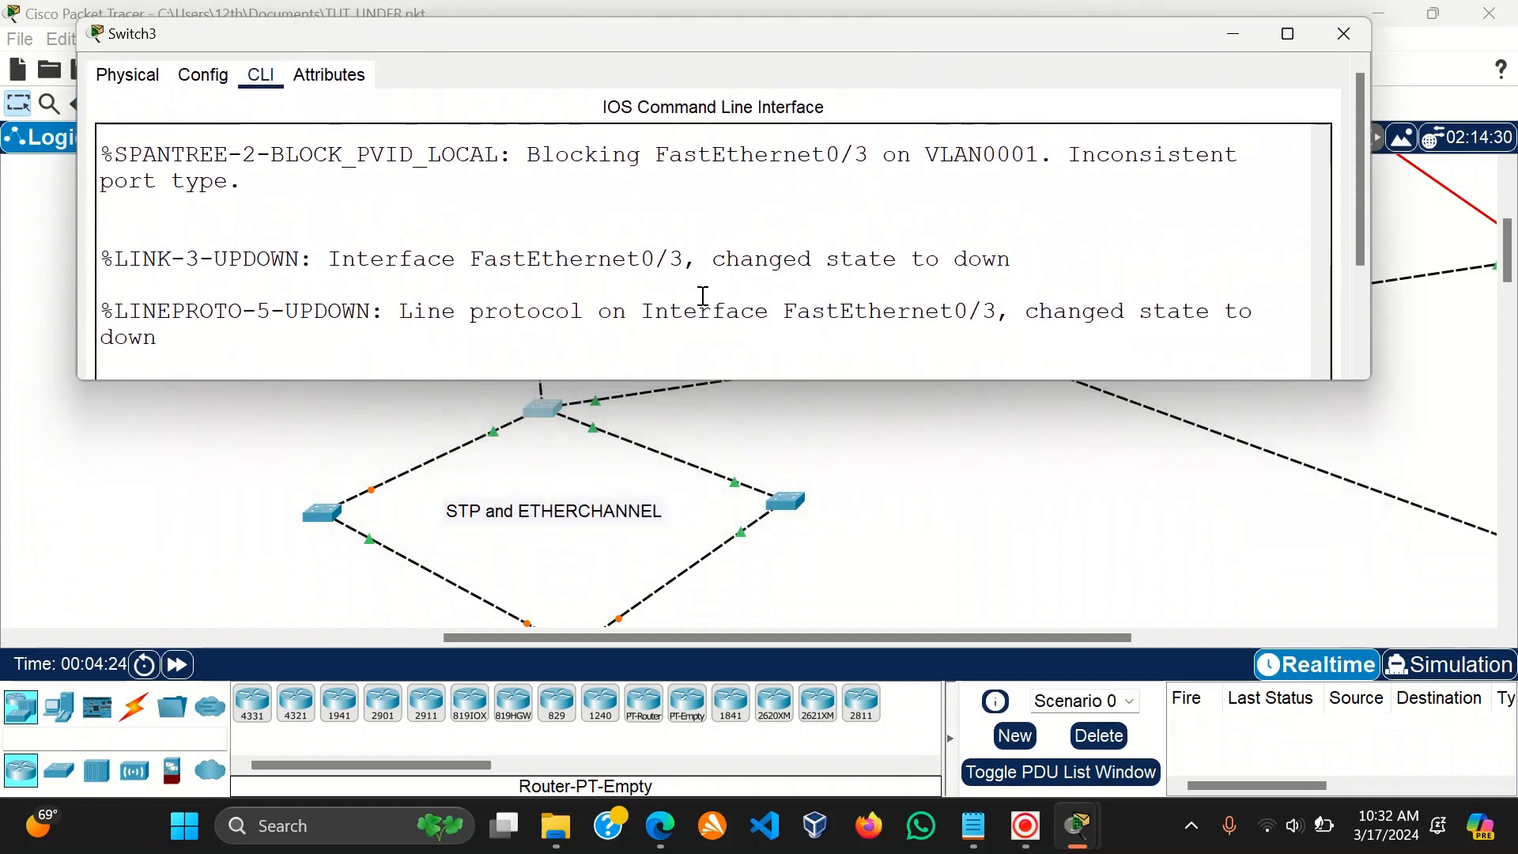
left_click_drag(72, 287, 6, 277)
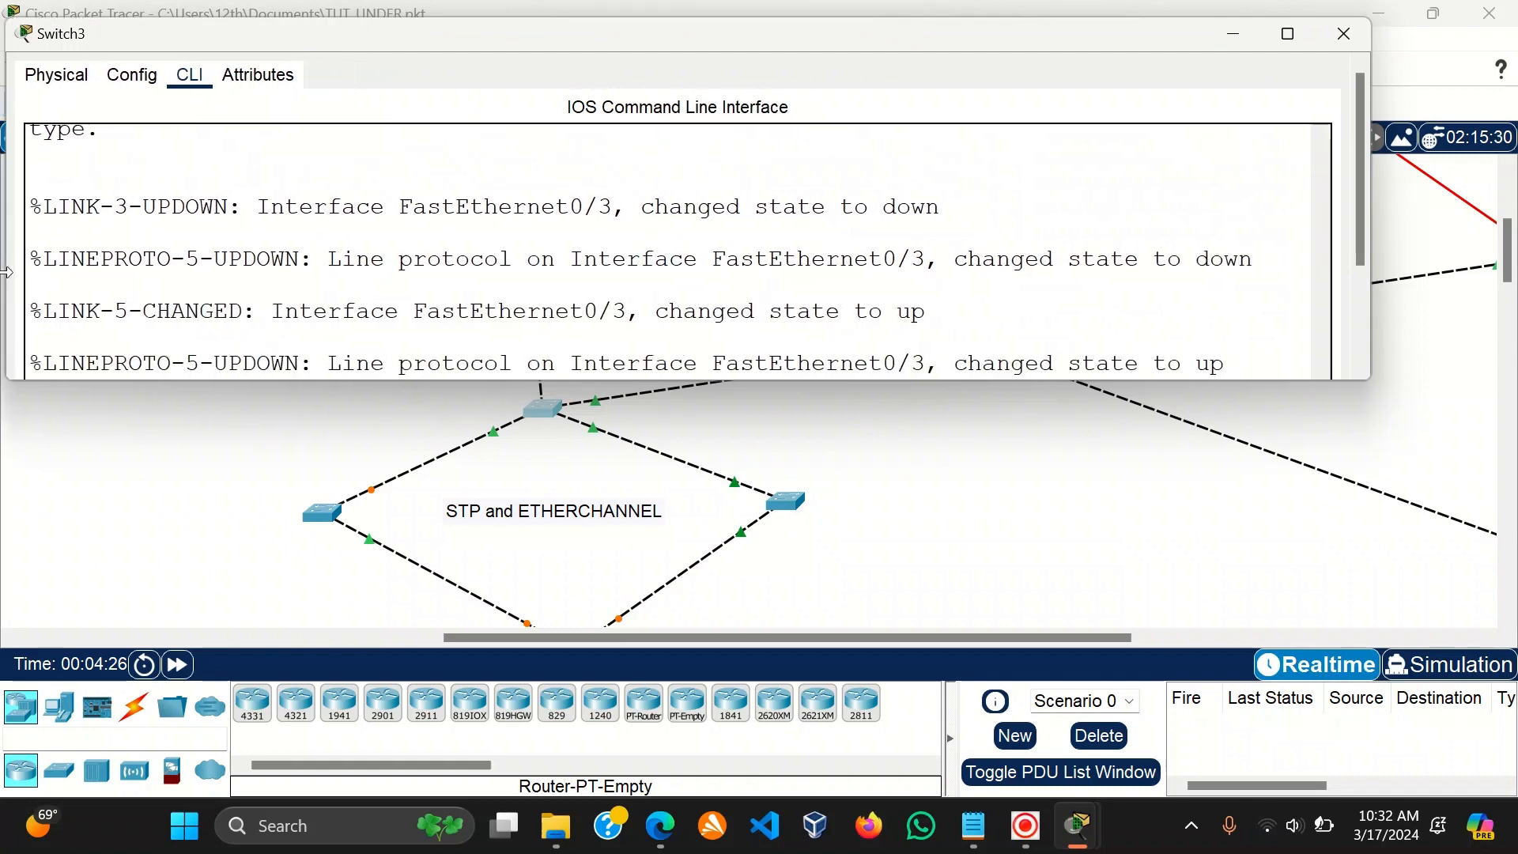
Enter privileged EXEC mode on Switch3 and open global configuration from the terminal.
scroll(769, 251, "down", 3)
key("Return")
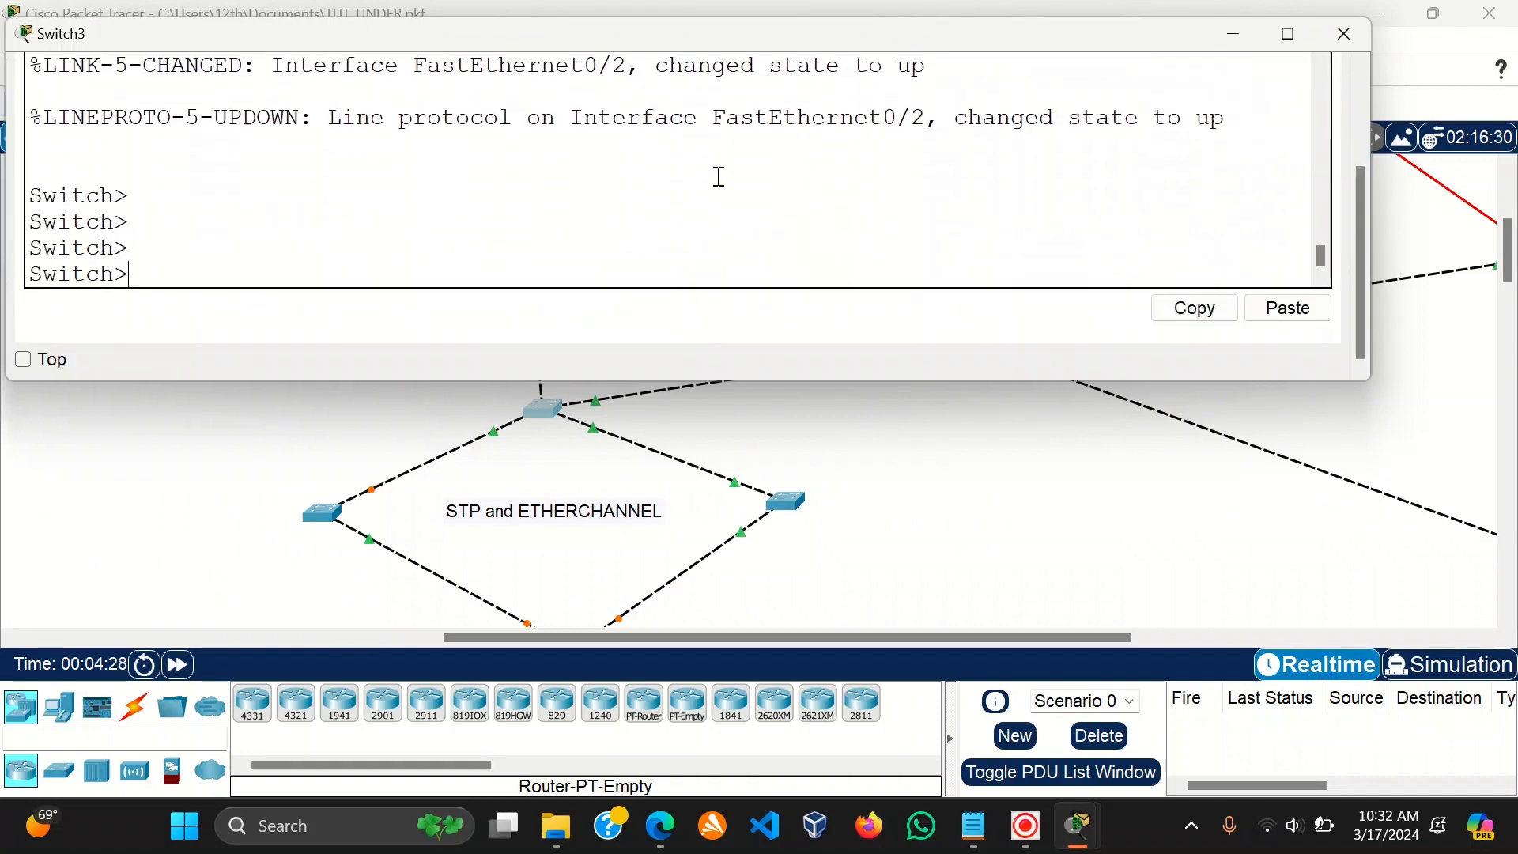
type("en")
key("Tab")
key("Return")
key("Return")
type("conf")
key("Tab")
key("Return")
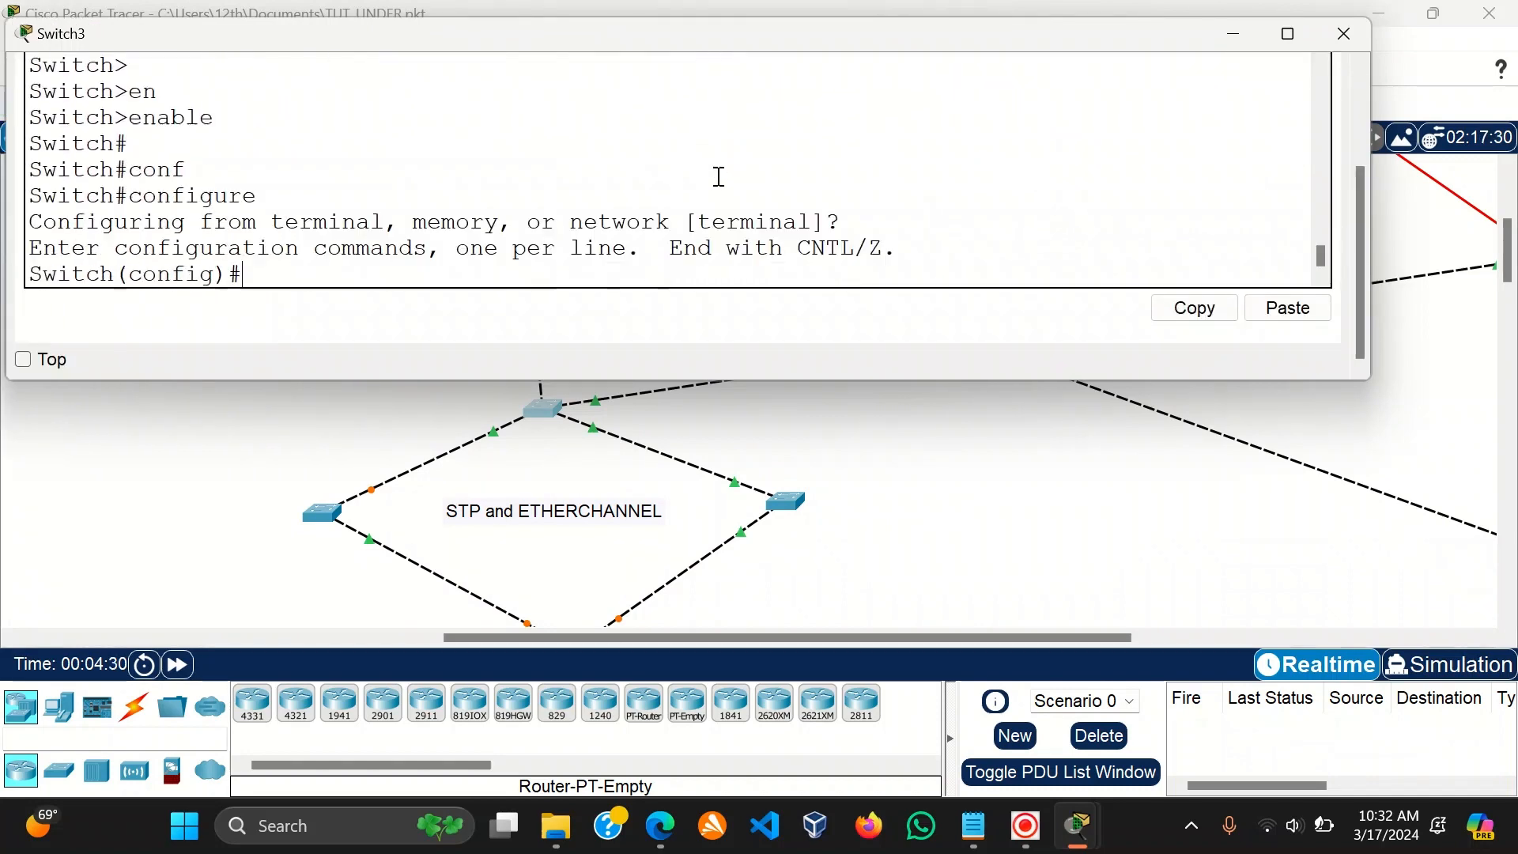
key("Return")
Set the VTP mode of Switch3 to server.
type("vt")
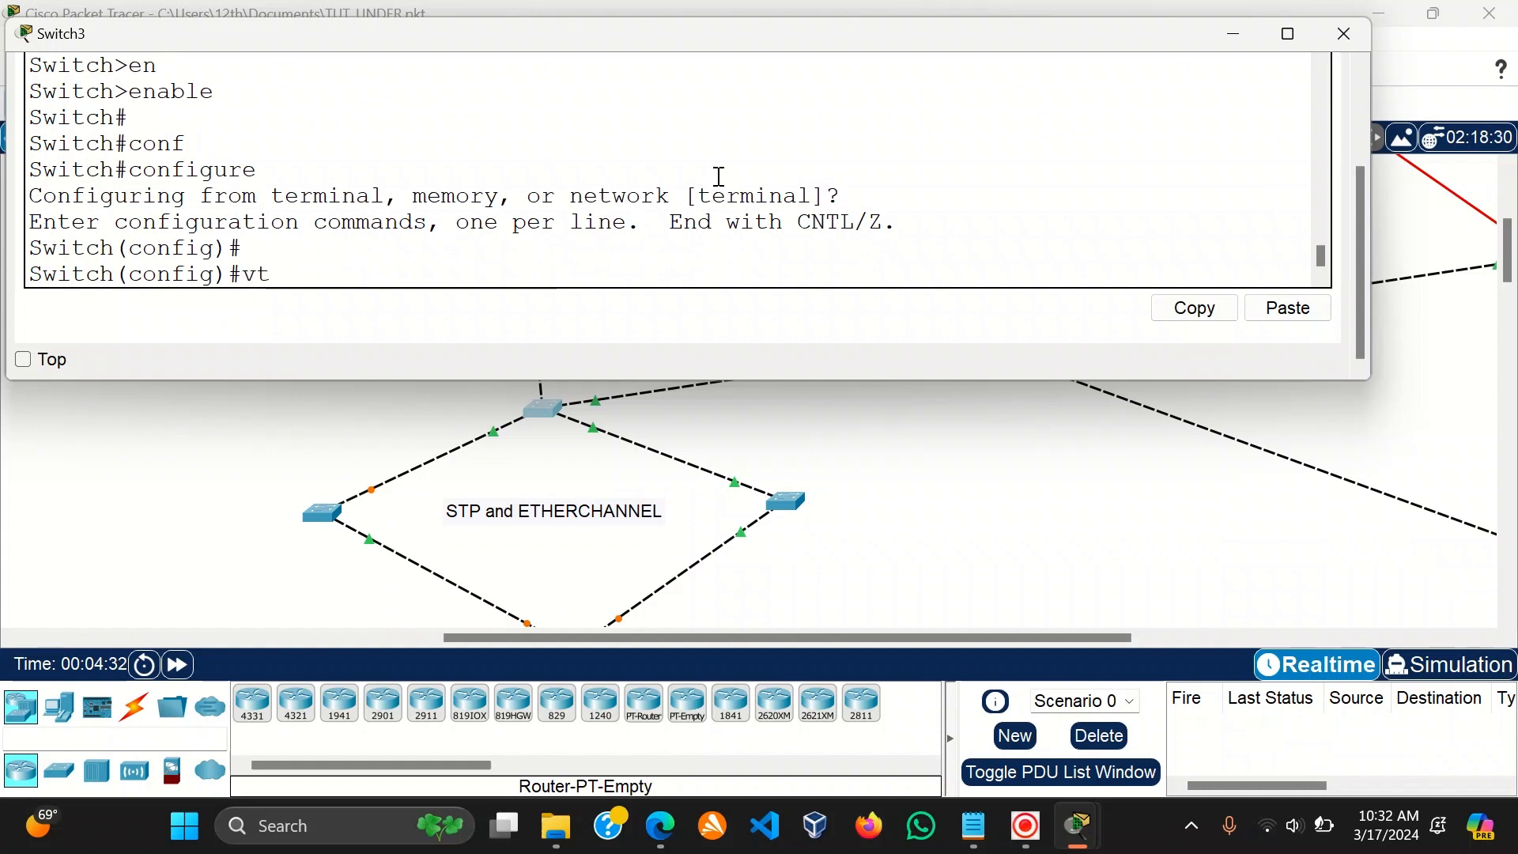
key("Tab")
type("m")
key("Tab")
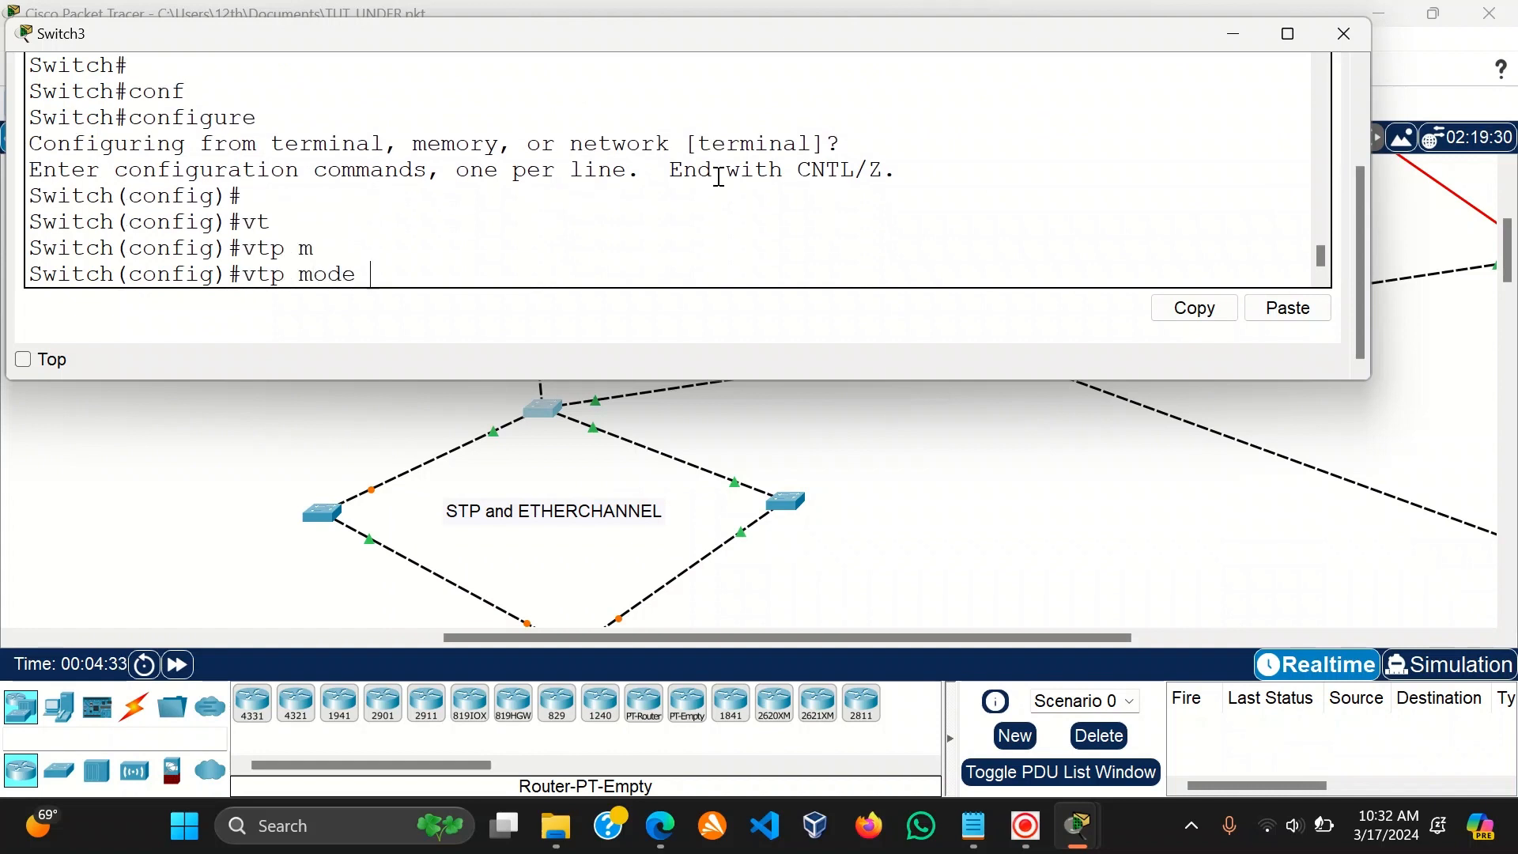
type("s")
key("Tab")
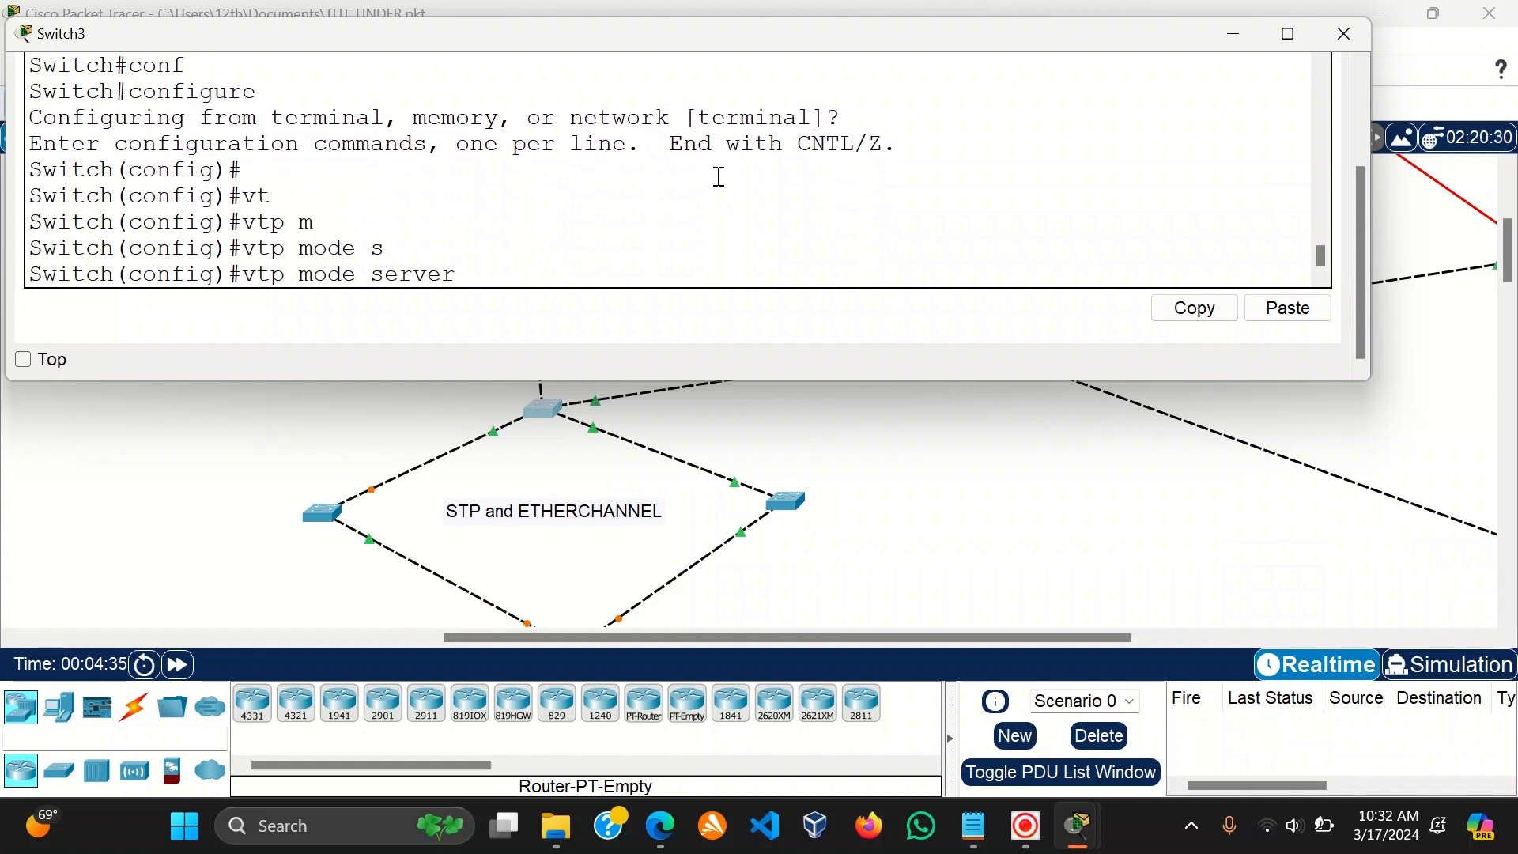
key("Return")
key("Return")
Set the VTP domain name on Switch3 to firanmit.com.
type("vt")
key("Tab")
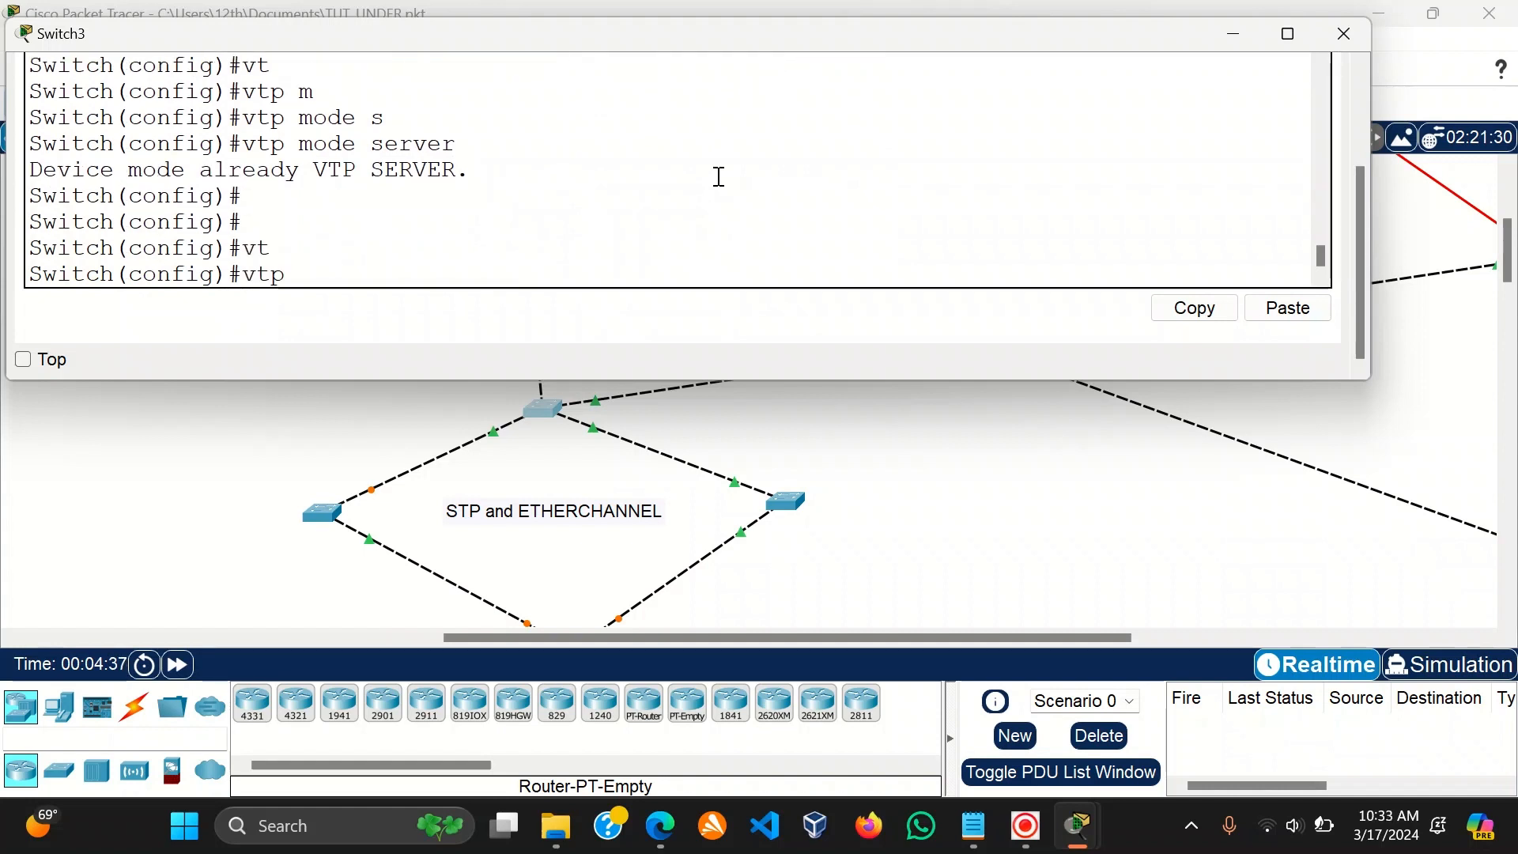
type("do")
key("Tab")
type("firanmit.com")
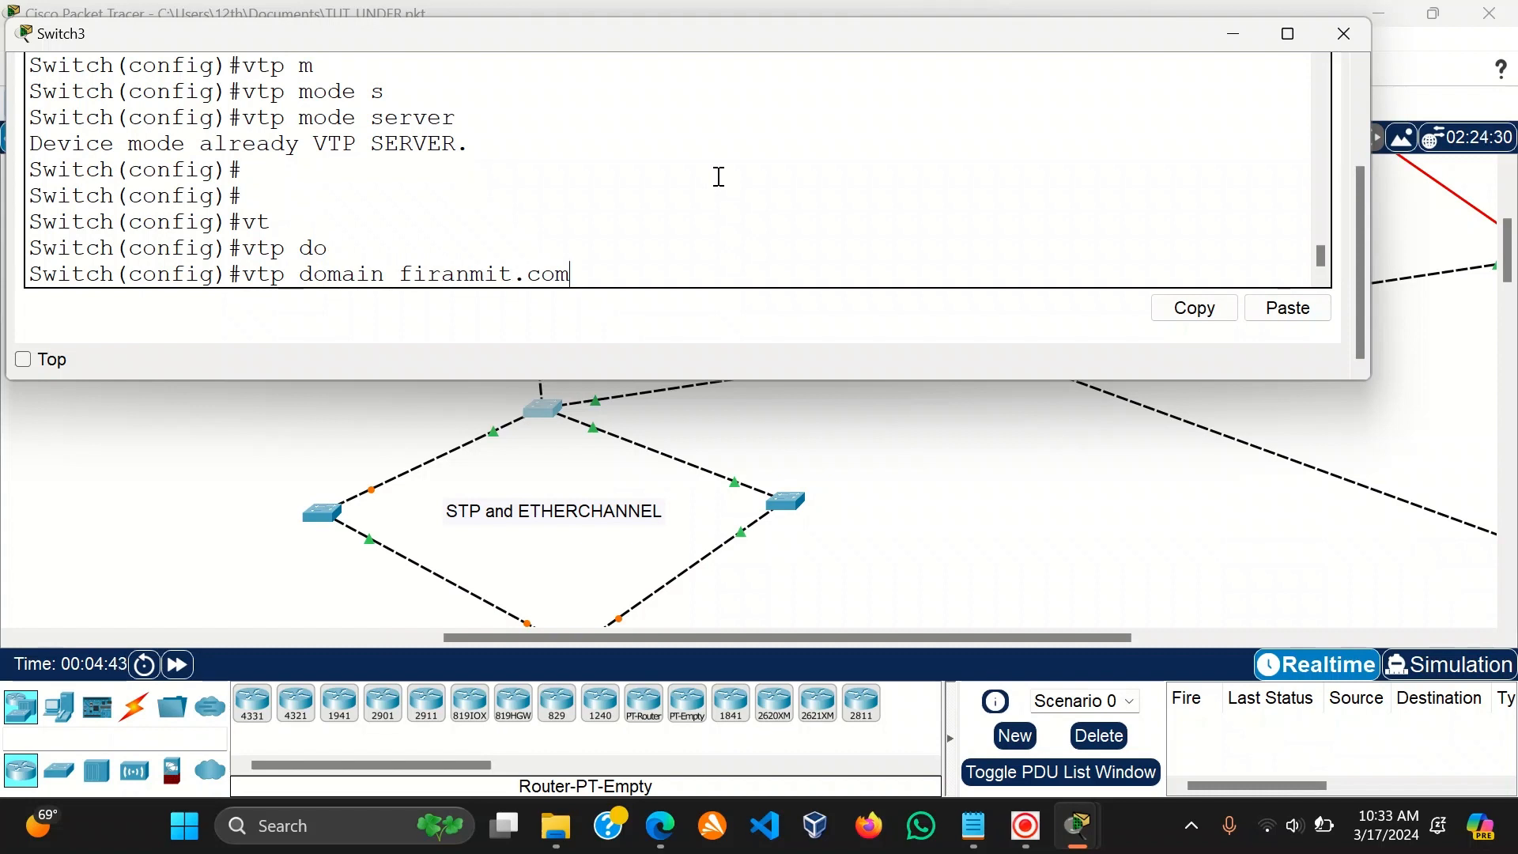
key("Return")
key("Return")
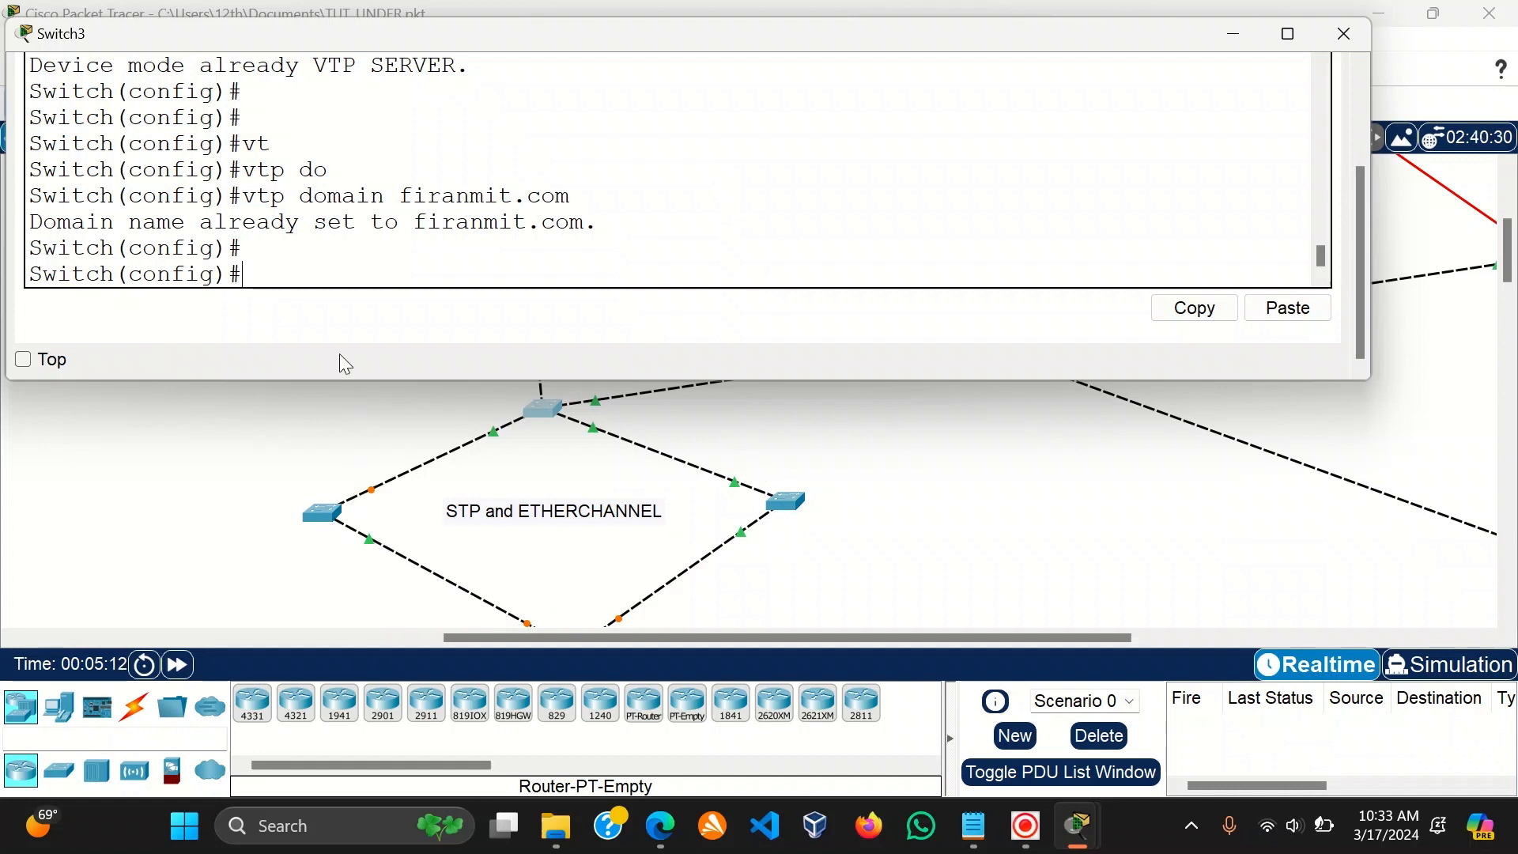
Create VLAN 10 on Switch3 and enter its VLAN configuration.
left_click(370, 257)
type("Vl")
key("Tab")
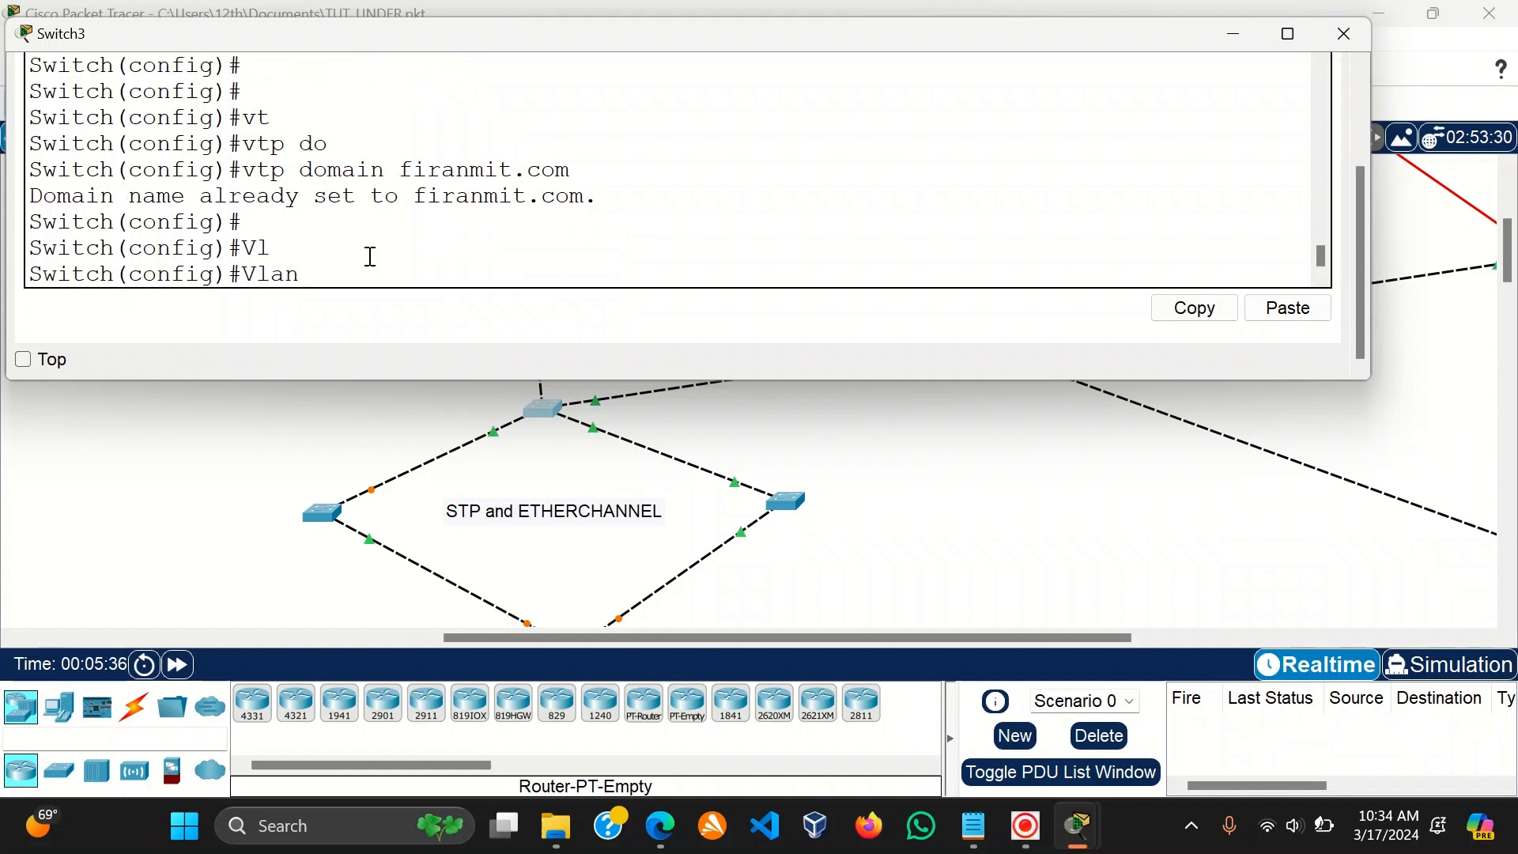
type("10")
key("Return")
Name VLAN 10 IT and exit to global configuration.
type("na")
key("Tab")
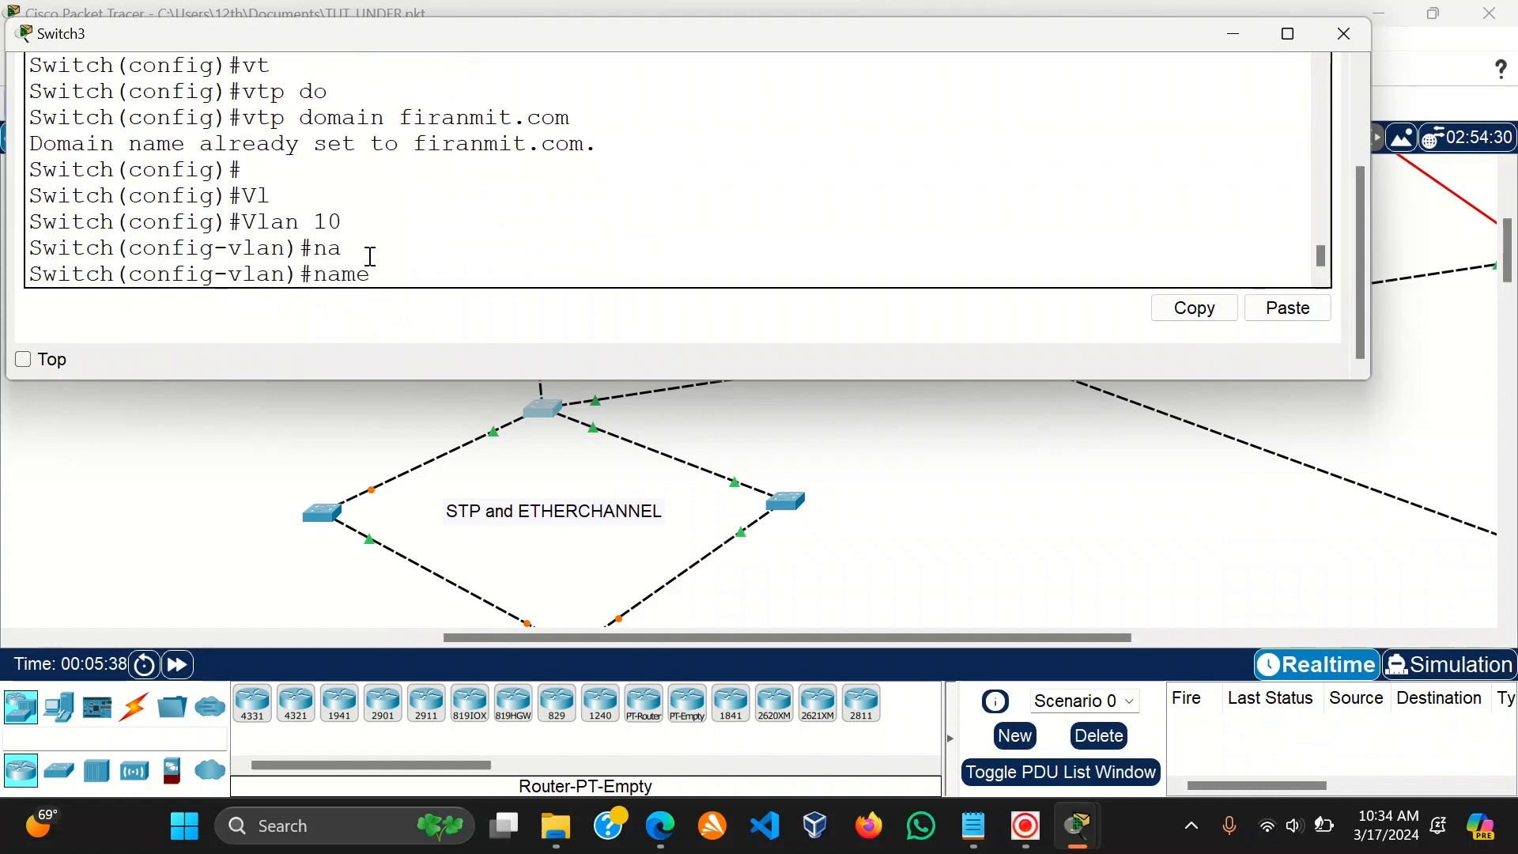
type("Firan")
key("BackSpace")
key("BackSpace")
key("BackSpace")
key("BackSpace")
key("BackSpace")
type("IT")
key("Return")
key("Return")
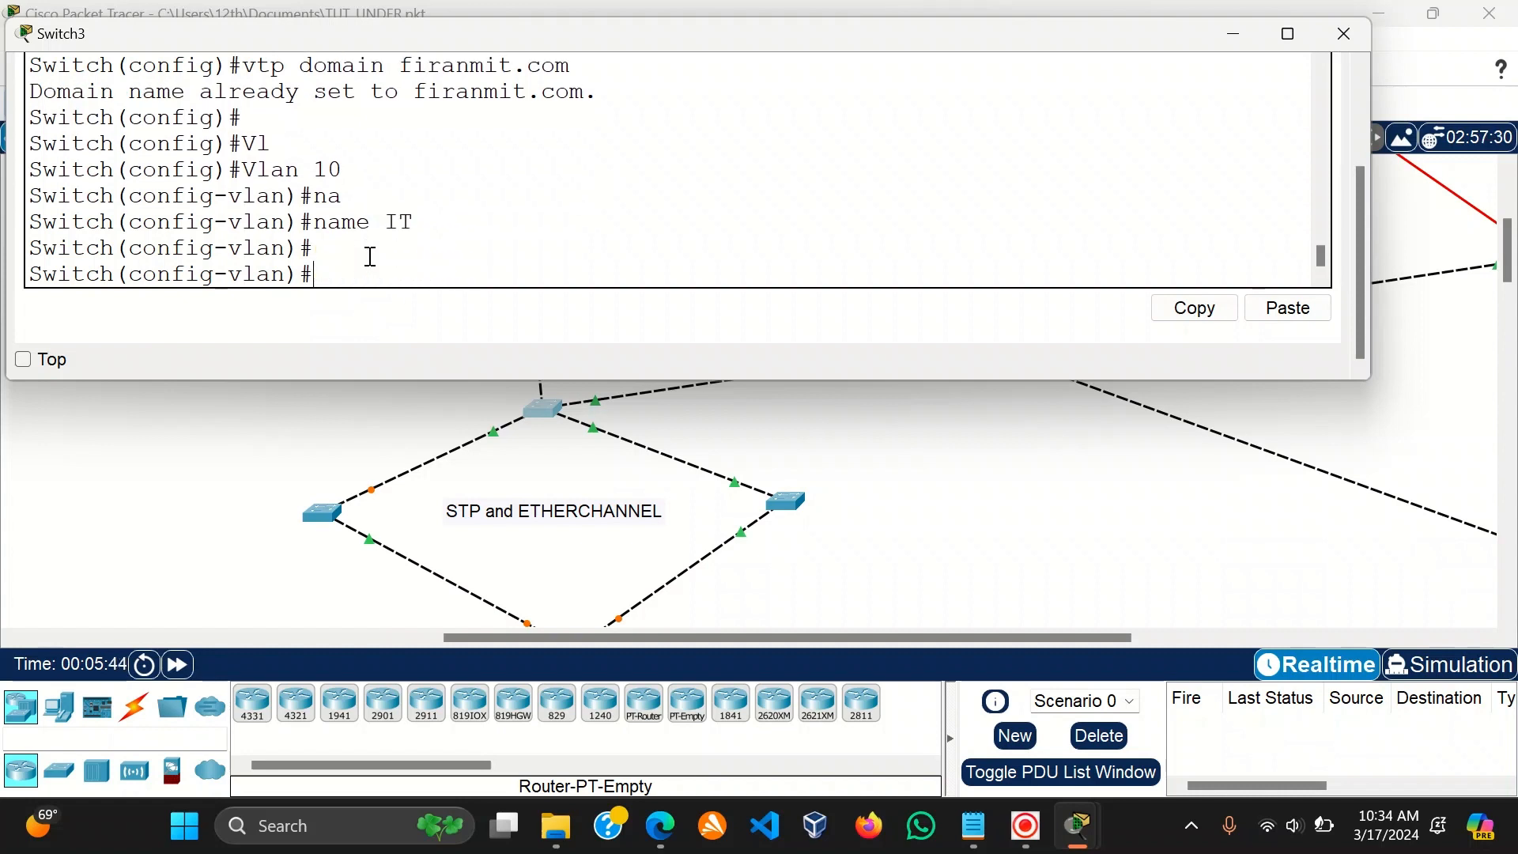
type("ex")
key("Return")
key("Return")
Create VLAN 20 with the name Staff and exit to global configuration.
type("vl")
key("Tab")
type("20")
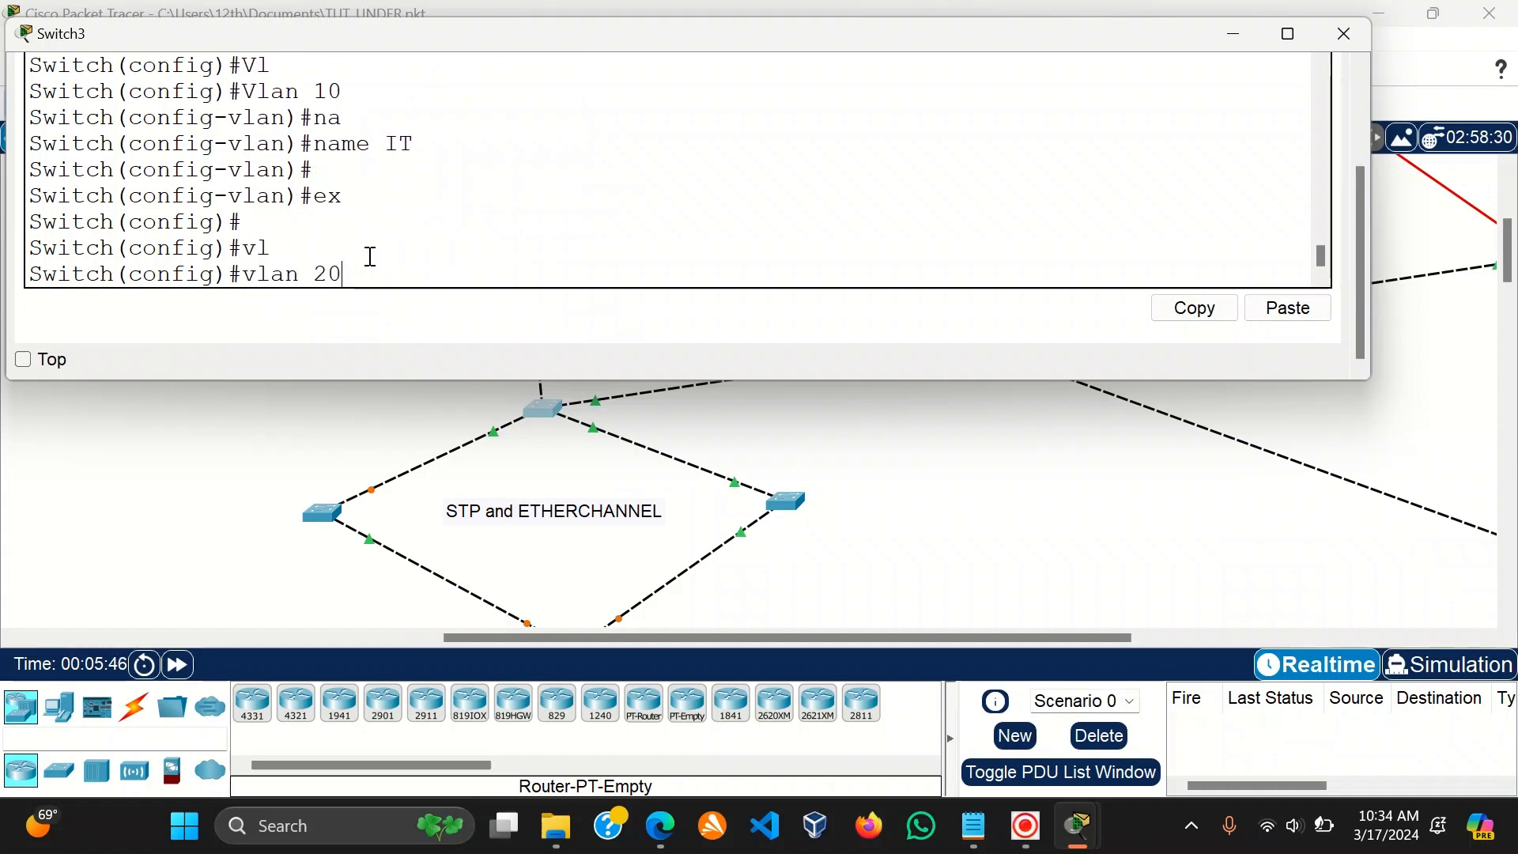
key("Return")
type("na")
key("Tab")
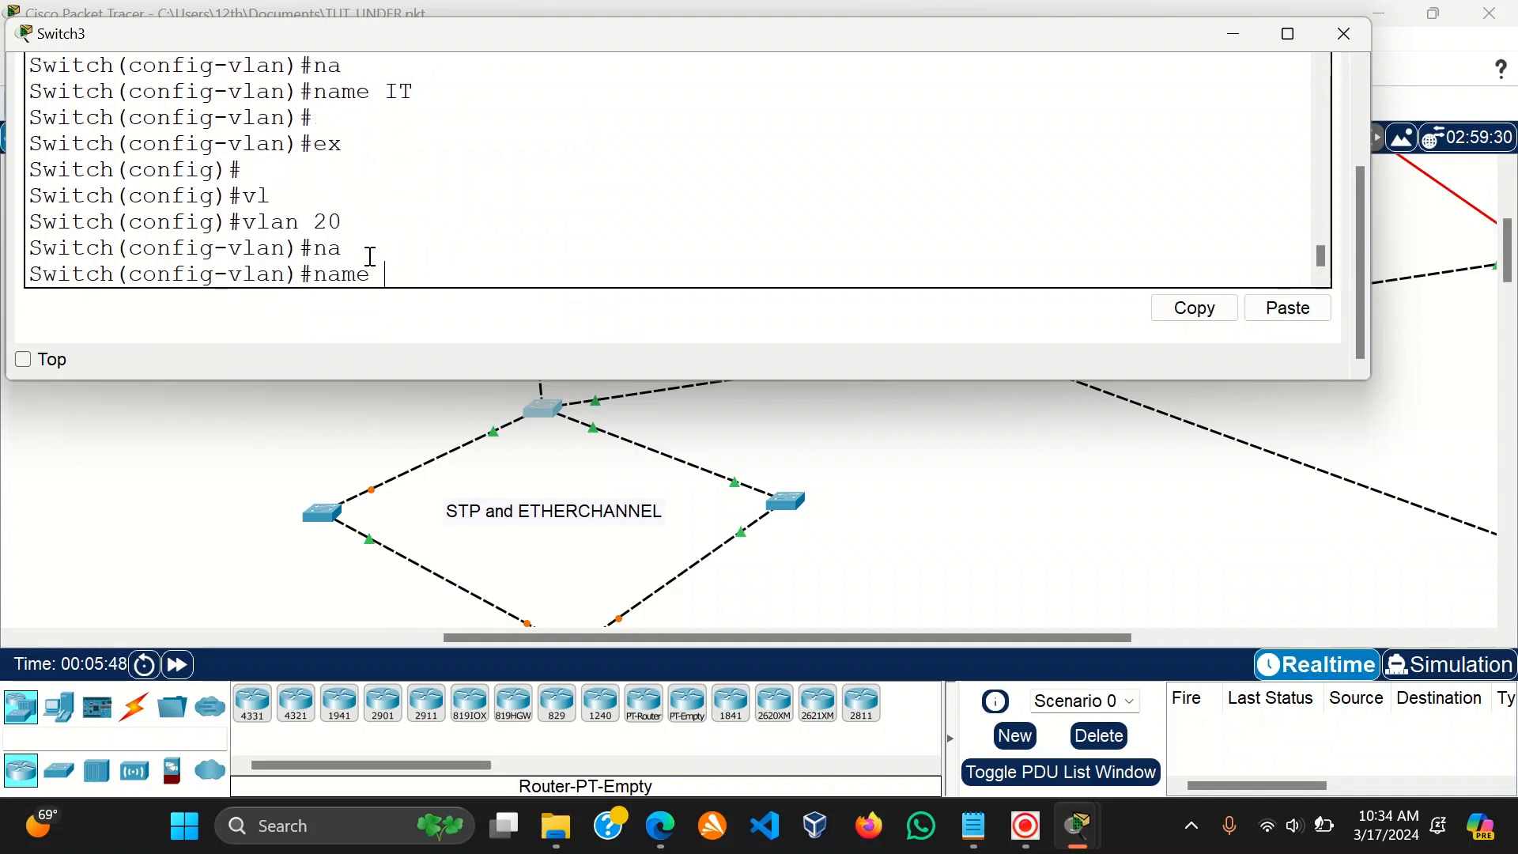
type("Staff")
key("Return")
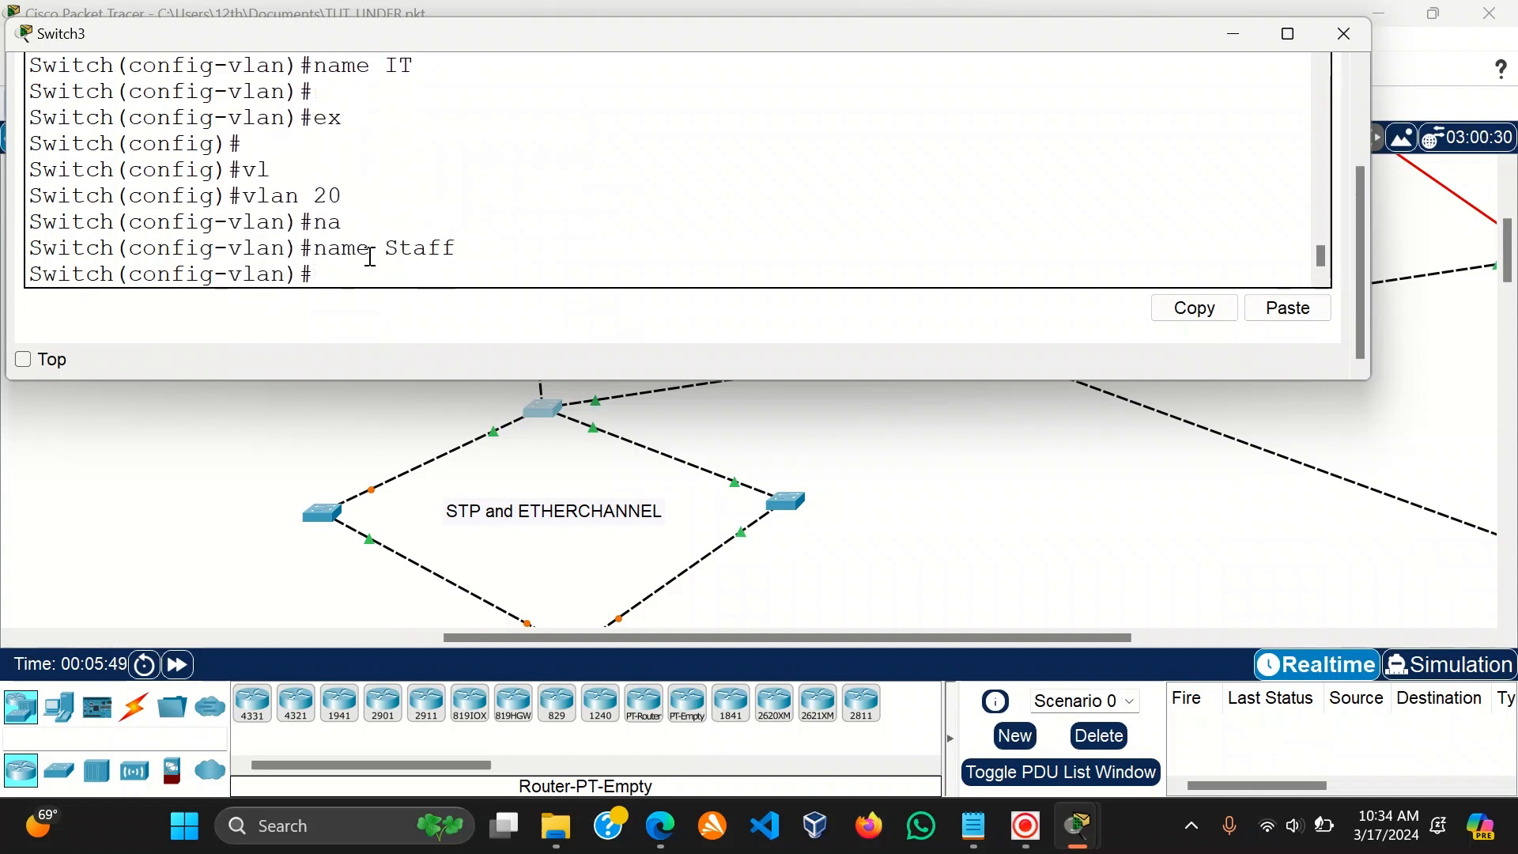
type("v")
key("BackSpace")
type("ex")
key("Return")
key("Return")
Create VLAN 30 with the name Student and exit to global configuration.
type("vl")
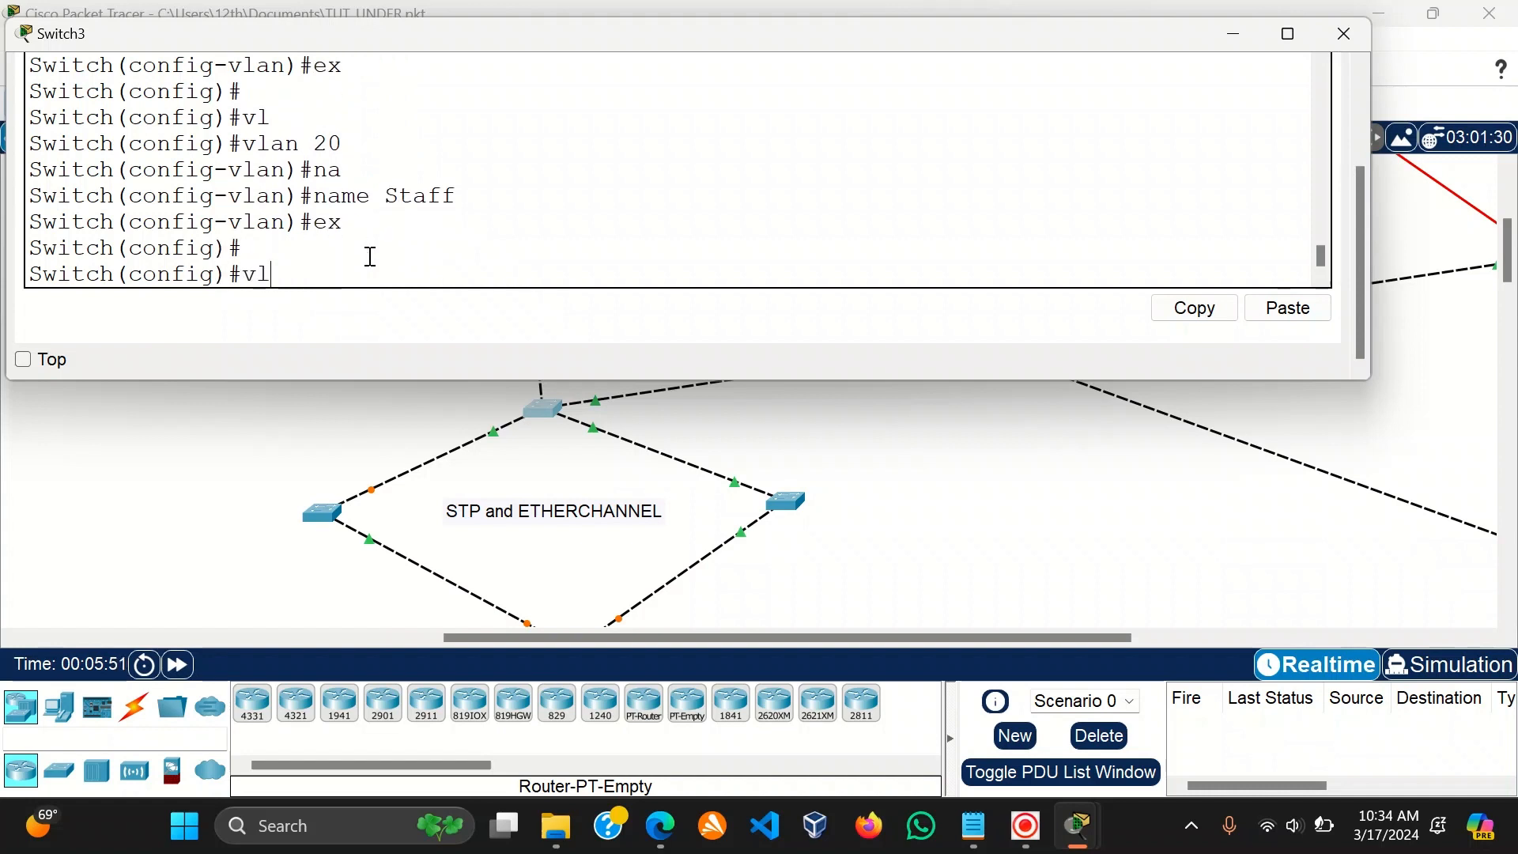
key("Tab")
type("30")
key("Return")
key("Return")
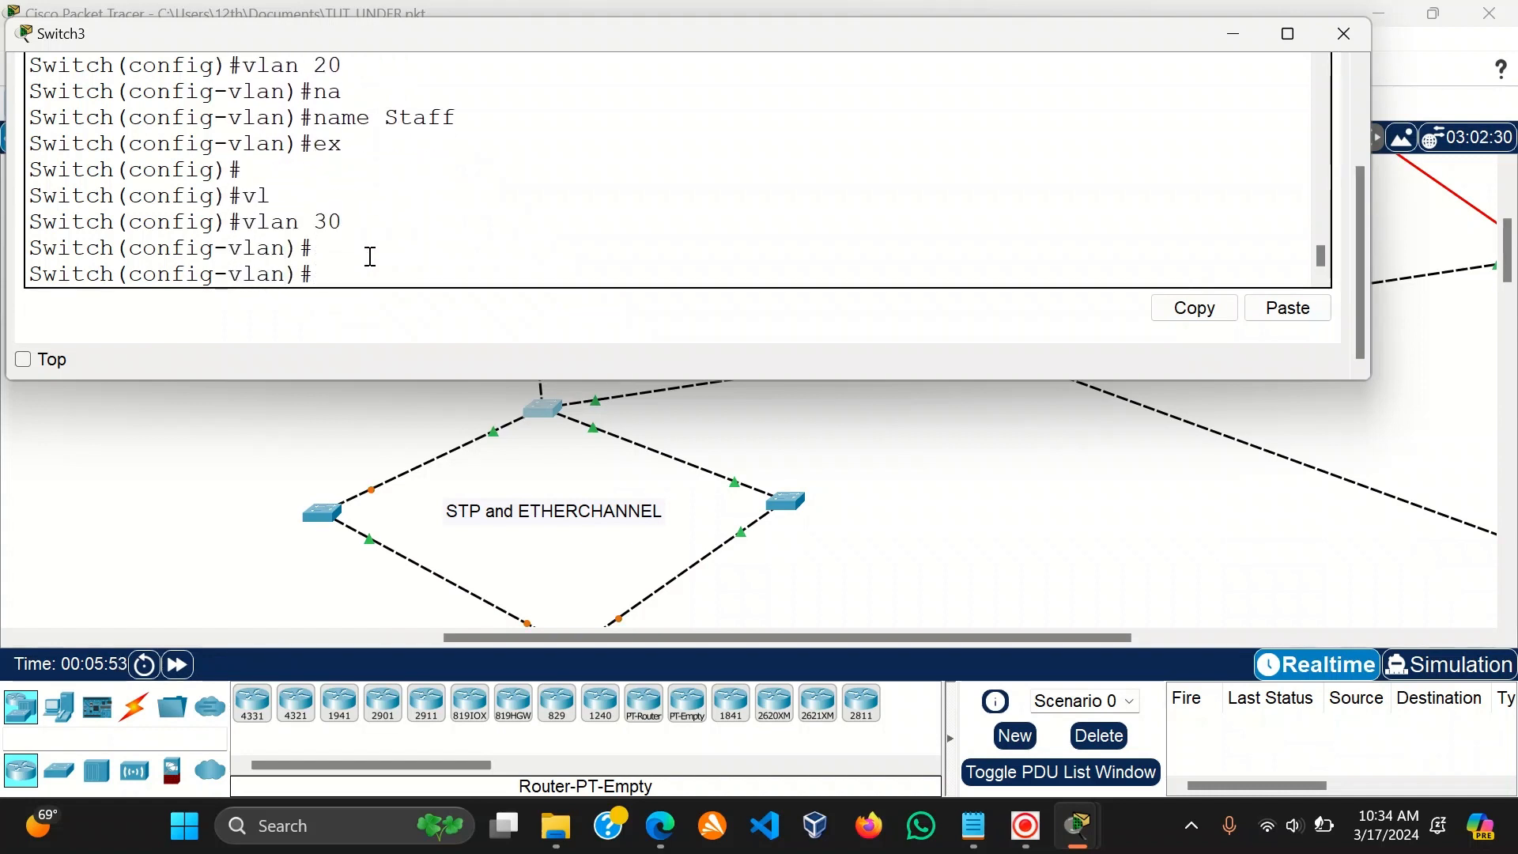
type("nam")
key("Tab")
type("Student")
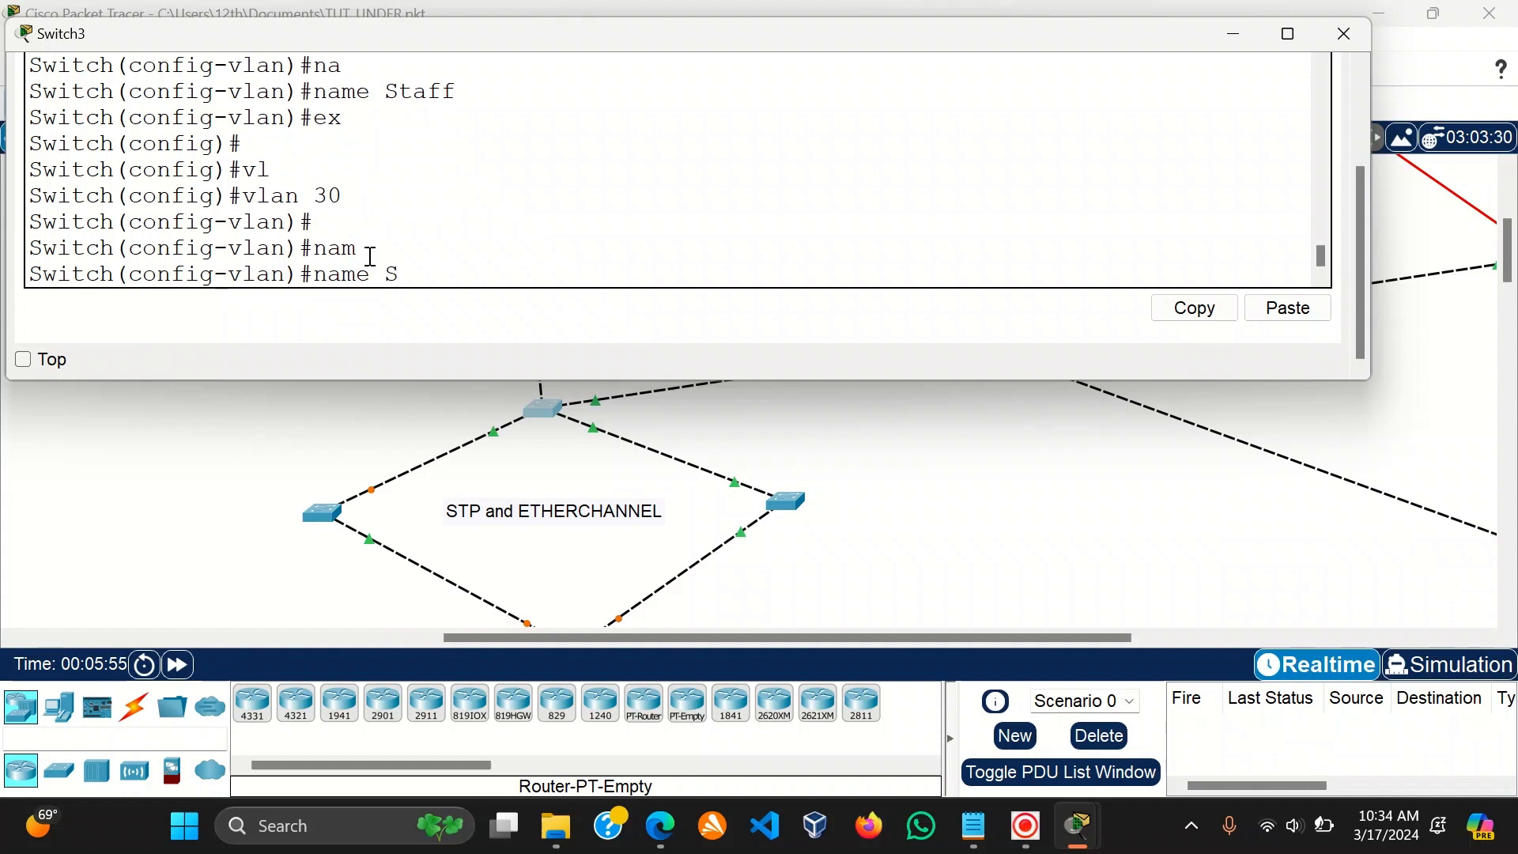
key("Return")
key("Return")
type("ex")
key("Return")
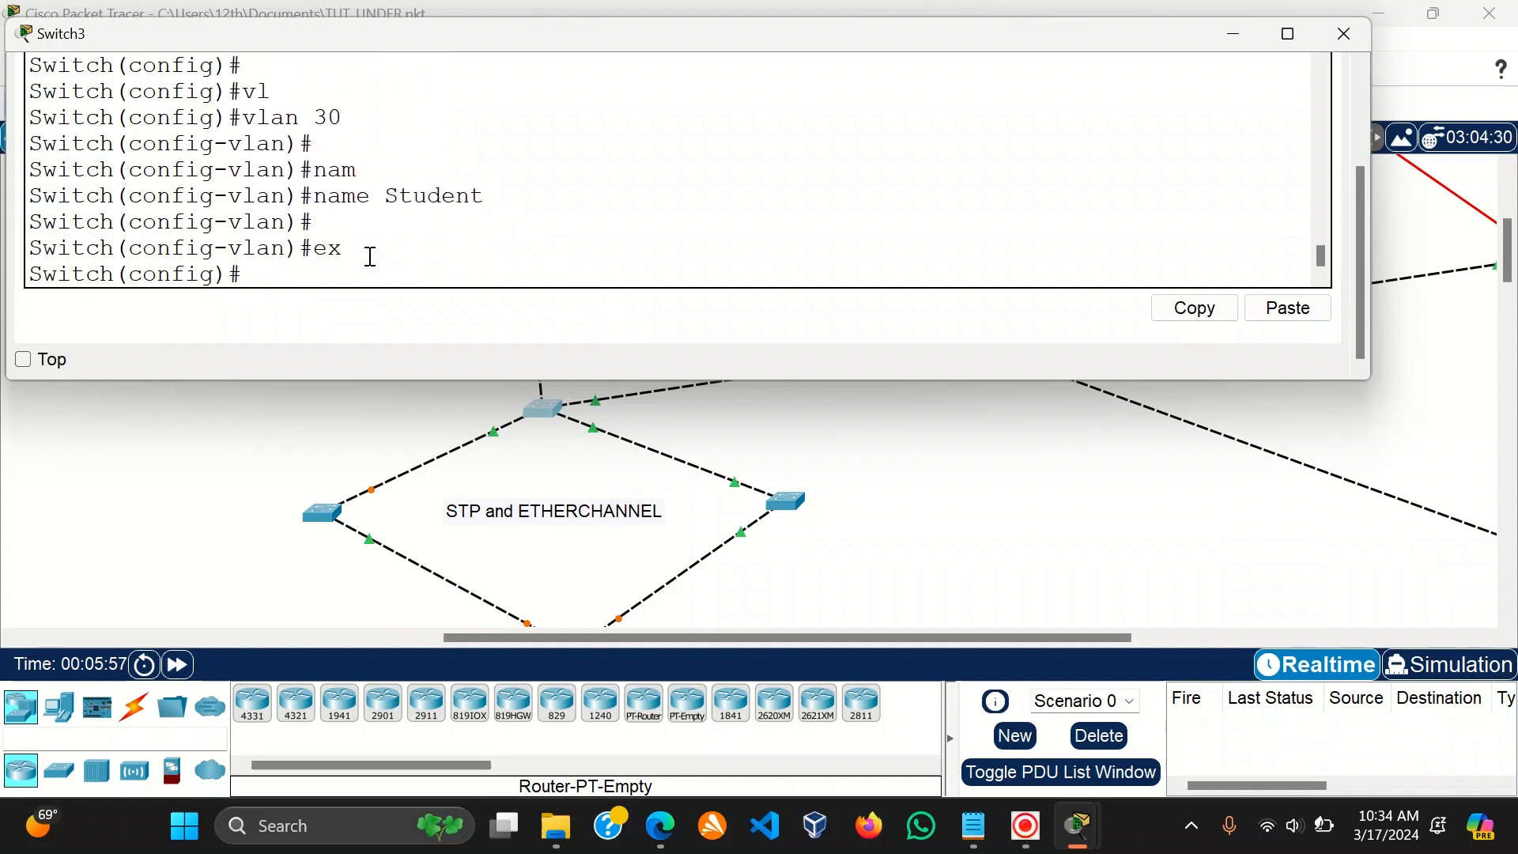
Create VLAN 40 on Switch3 and enter its VLAN configuration.
type("vl")
key("Tab")
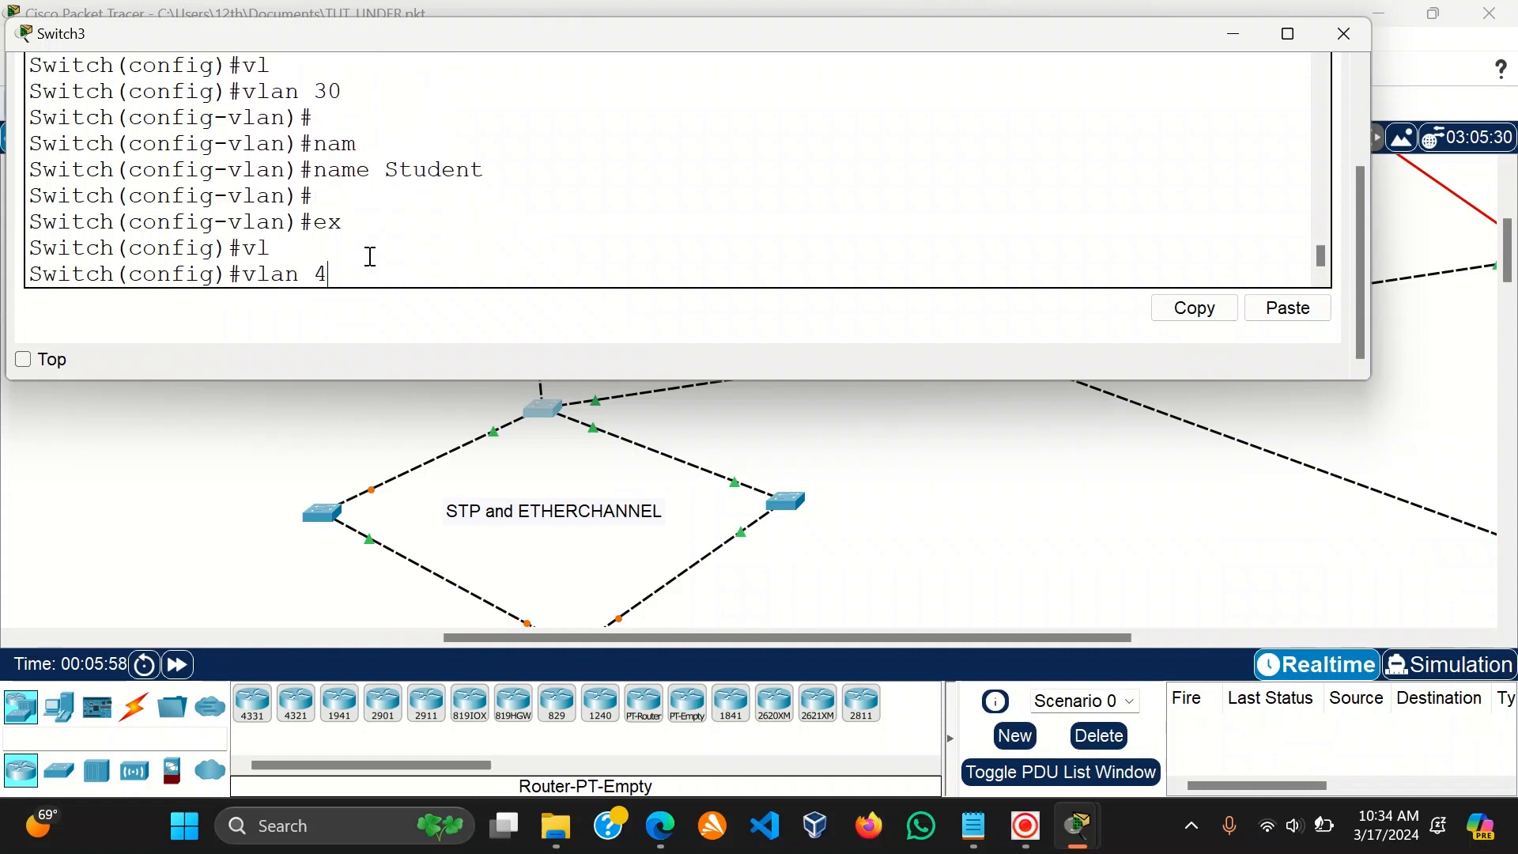
type("40")
key("Return")
key("Return")
Name VLAN 40 Firanmit and exit to global configuration.
type("na")
key("Tab")
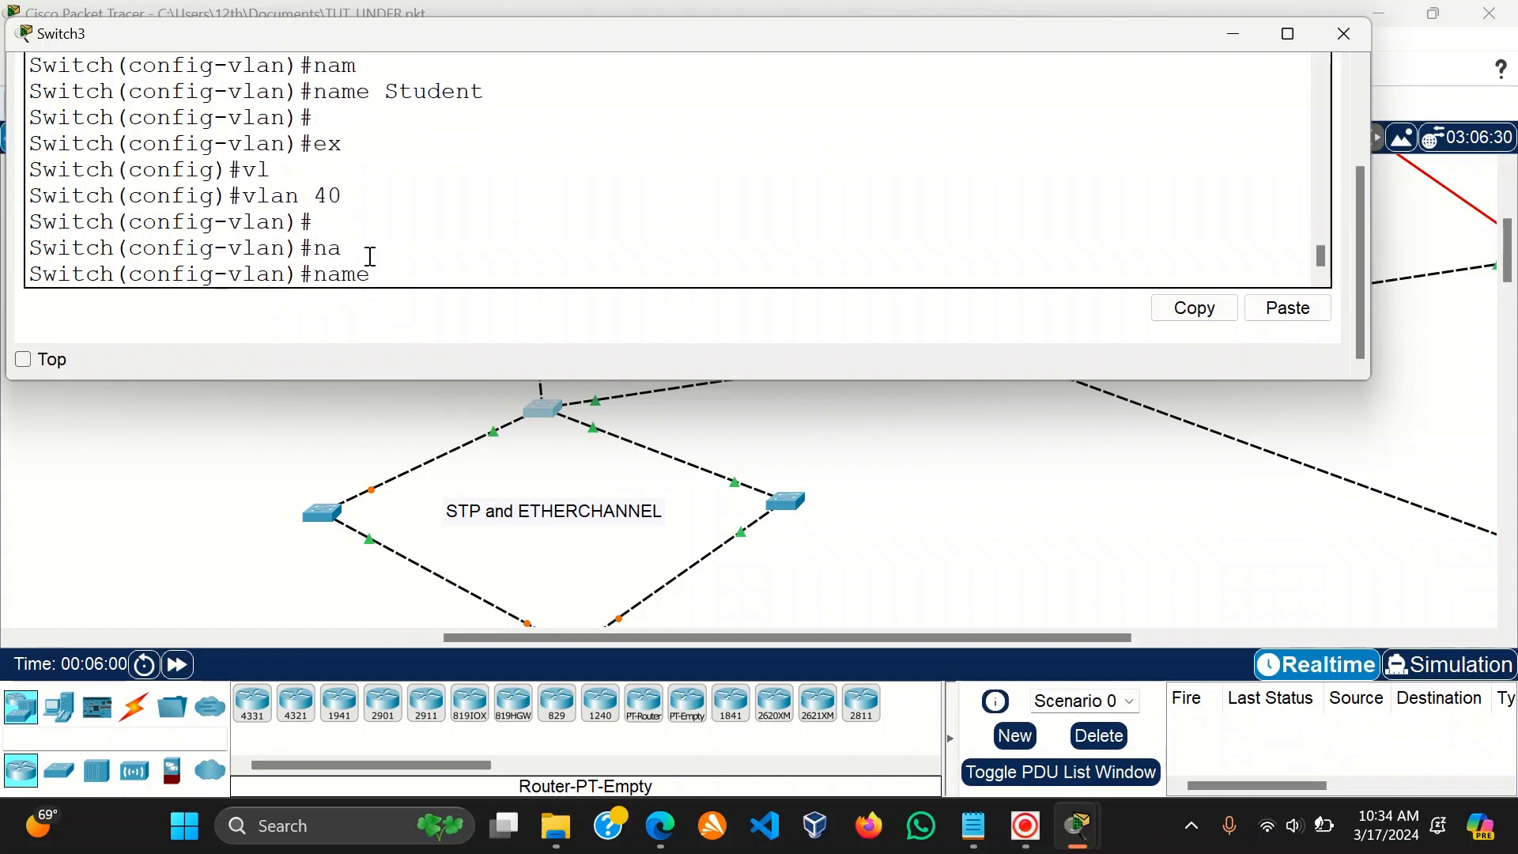
type("Firan")
key("BackSpace")
type("anmit")
key("Return")
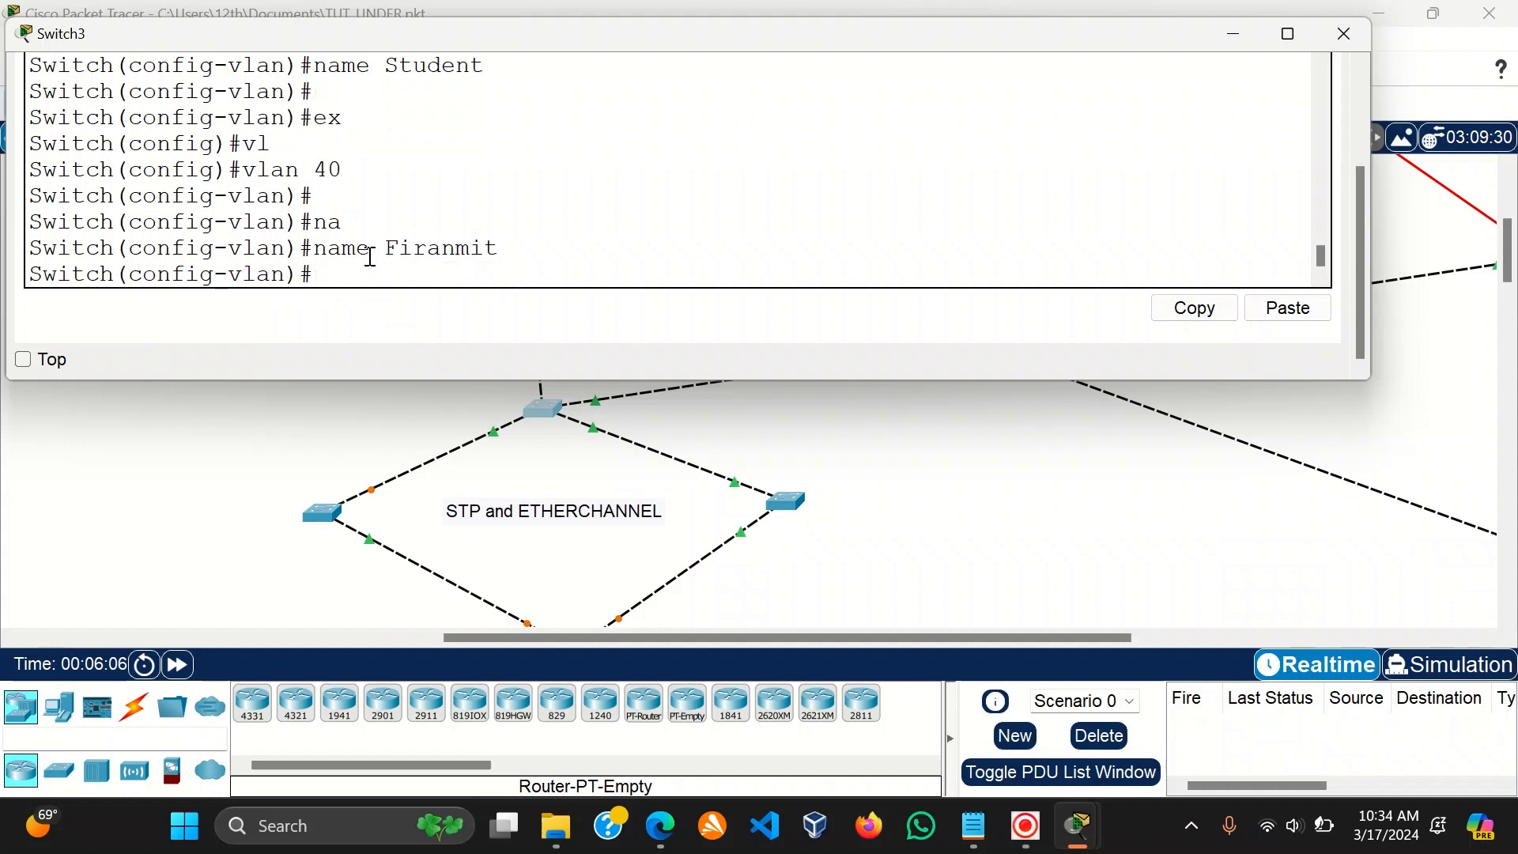
key("Return")
type("ex")
key("Return")
key("Return")
key("Return")
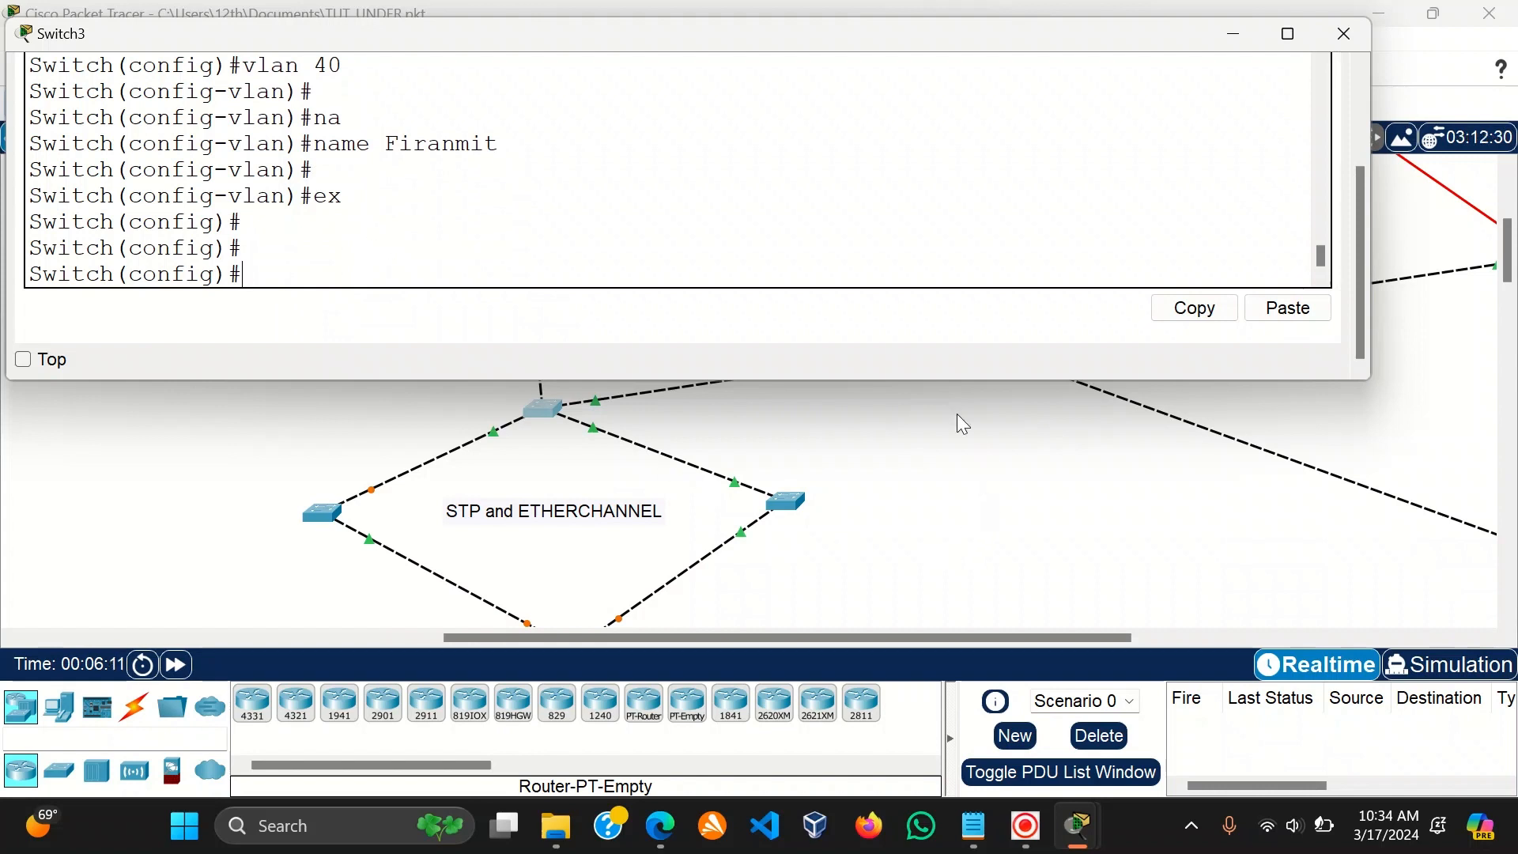
Reconnect the cable from the router above to port FastEthernet0/1 of Switch3.
left_click(836, 430)
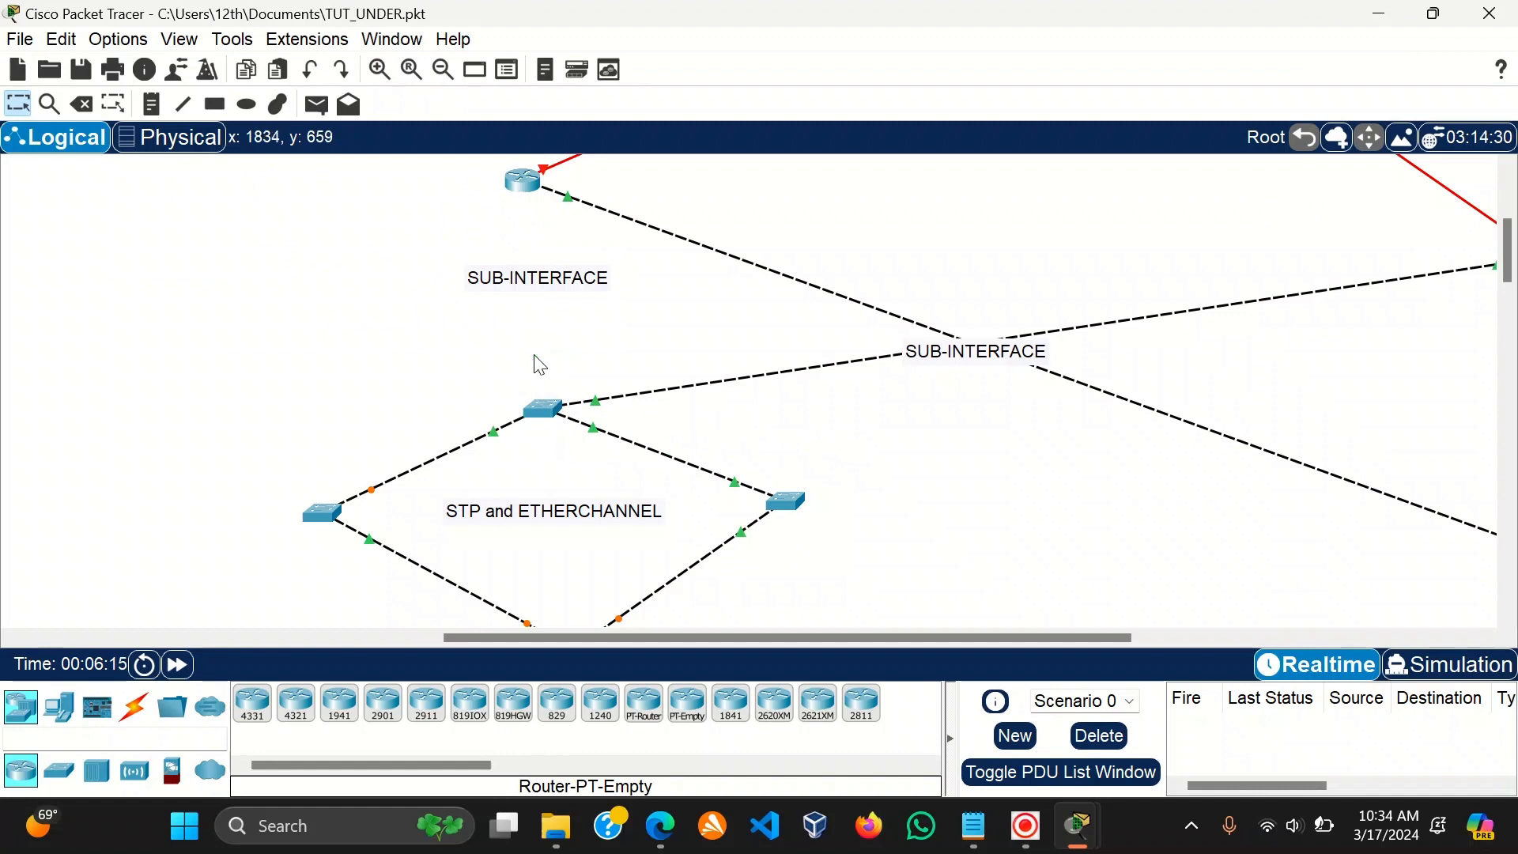
left_click(544, 408)
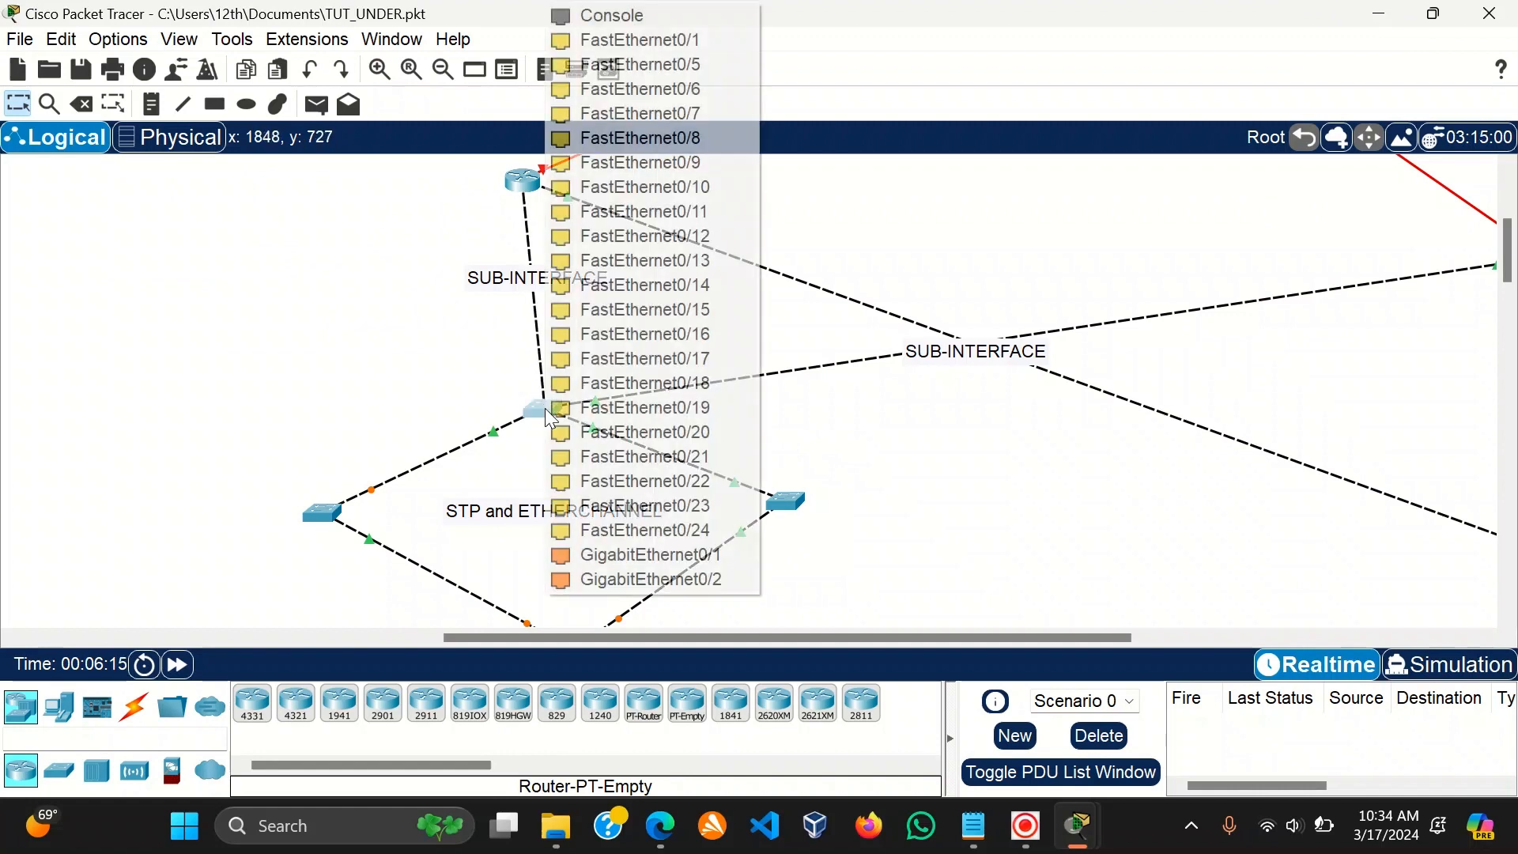
left_click(647, 35)
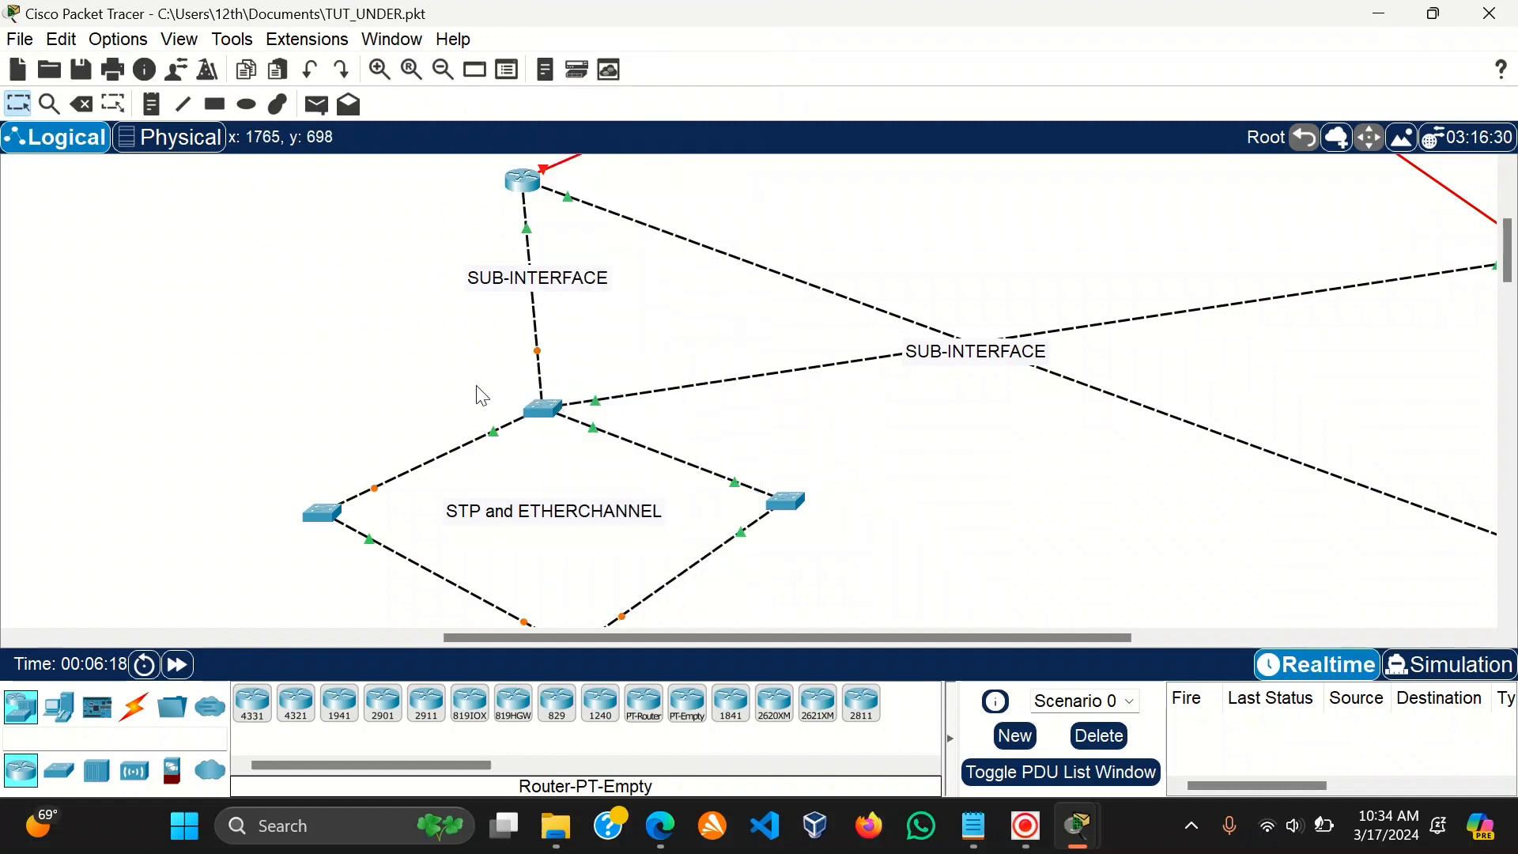
Enter interface range configuration for FastEthernet 0/1-4 on Switch3.
left_click(544, 408)
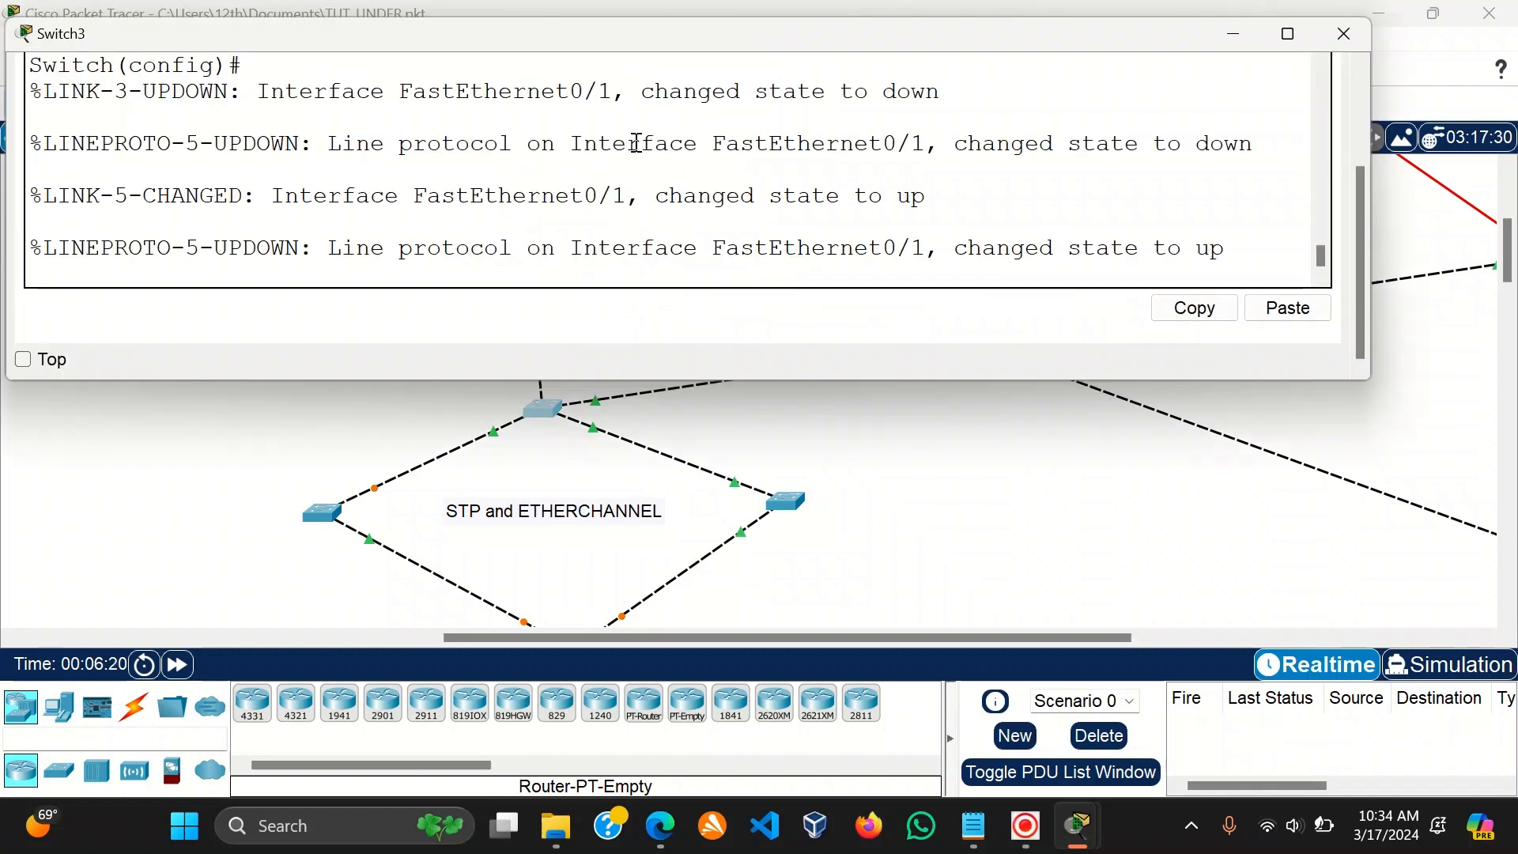
key("Return")
key("Return")
key("Return")
type("it")
key("Tab")
type("n")
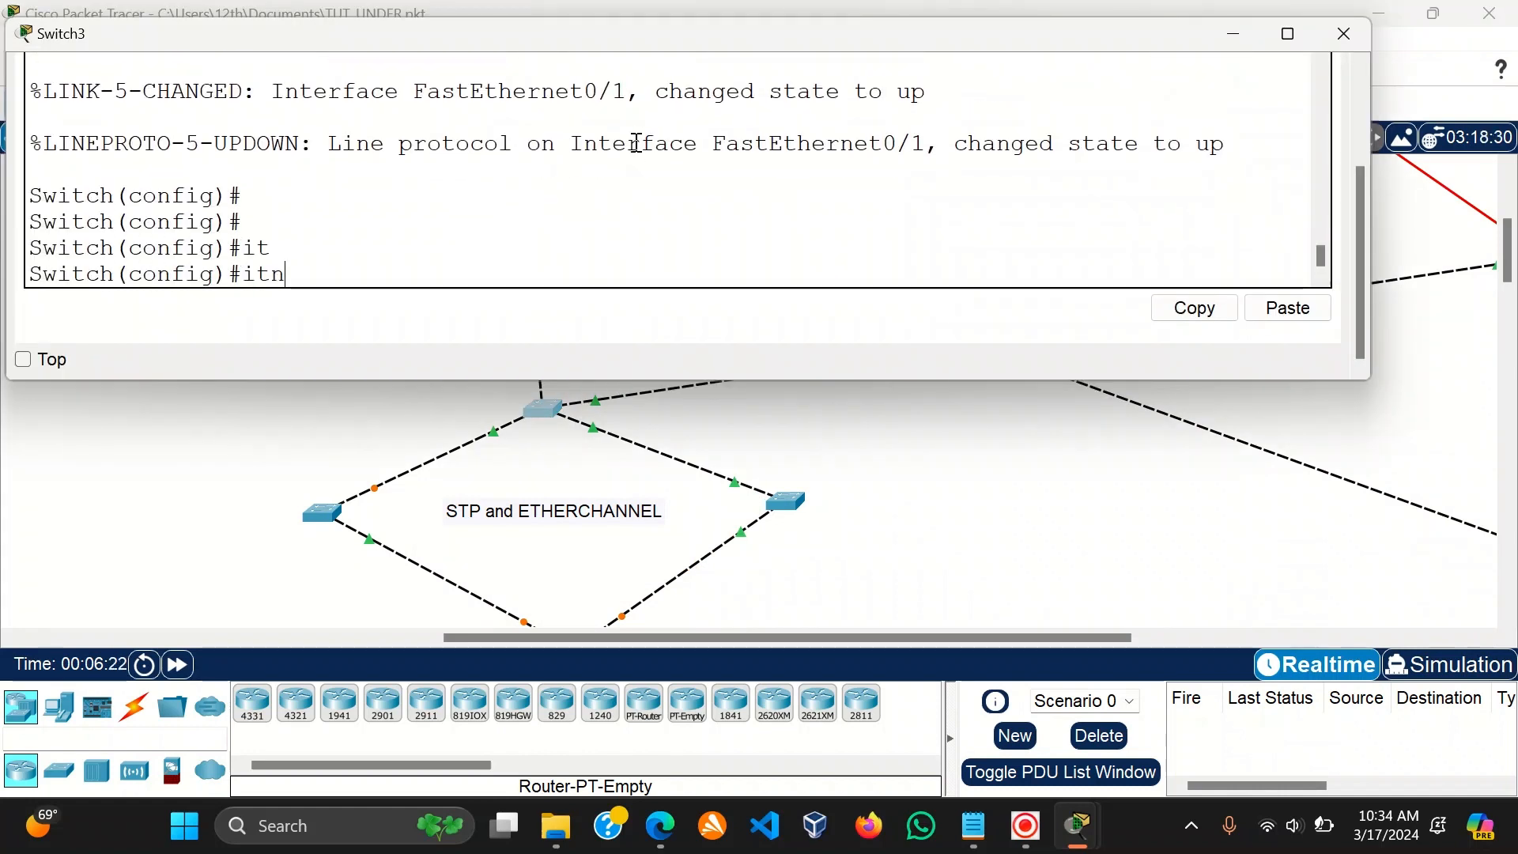
key("BackSpace")
key("Tab")
key("BackSpace")
type("nt")
key("Tab")
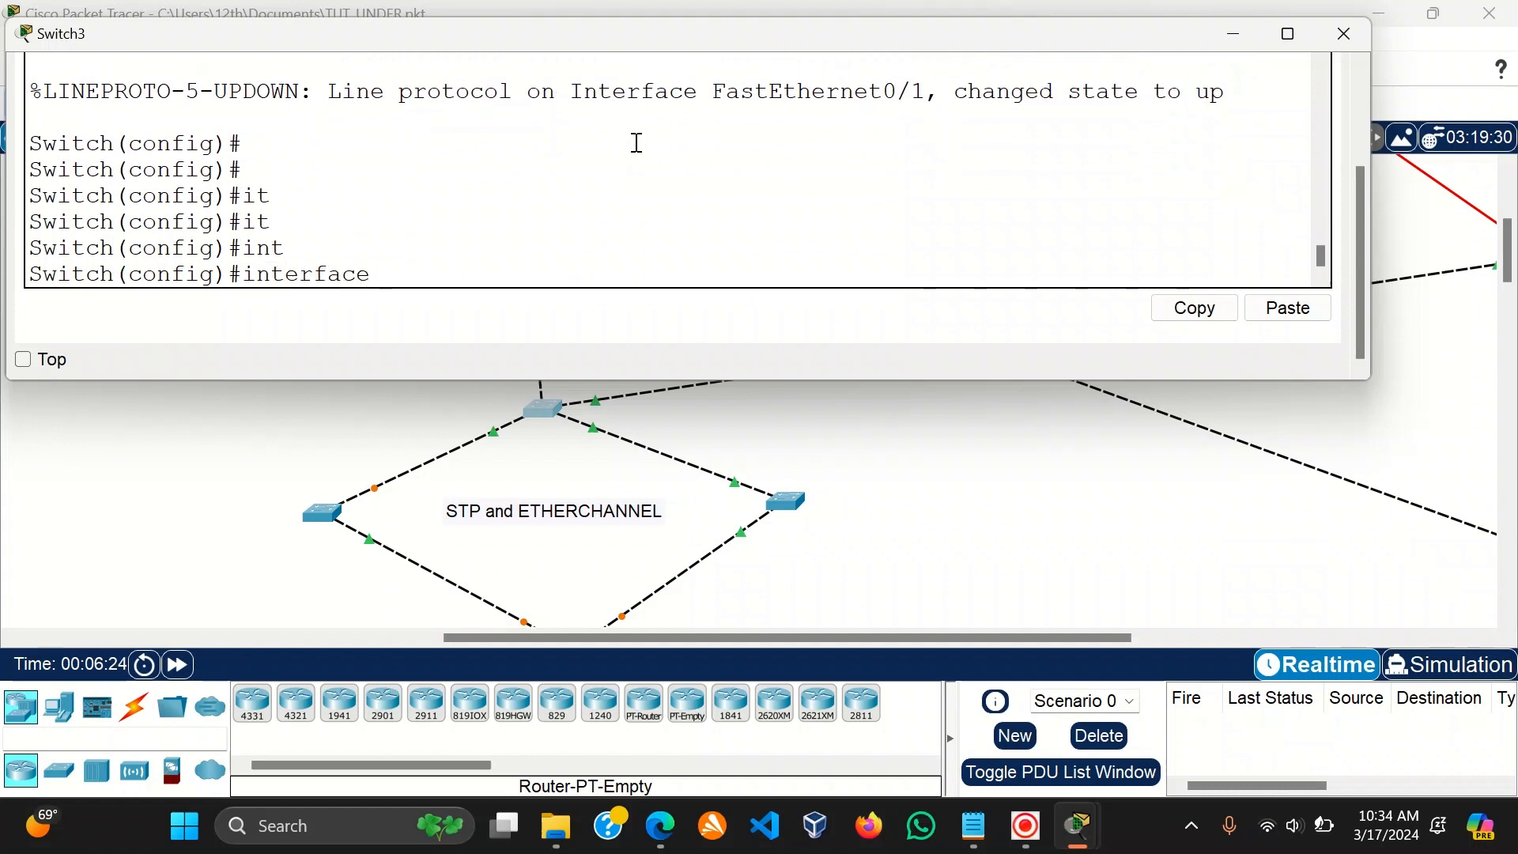
type("r")
key("Tab")
type("f")
key("Tab")
type("0")
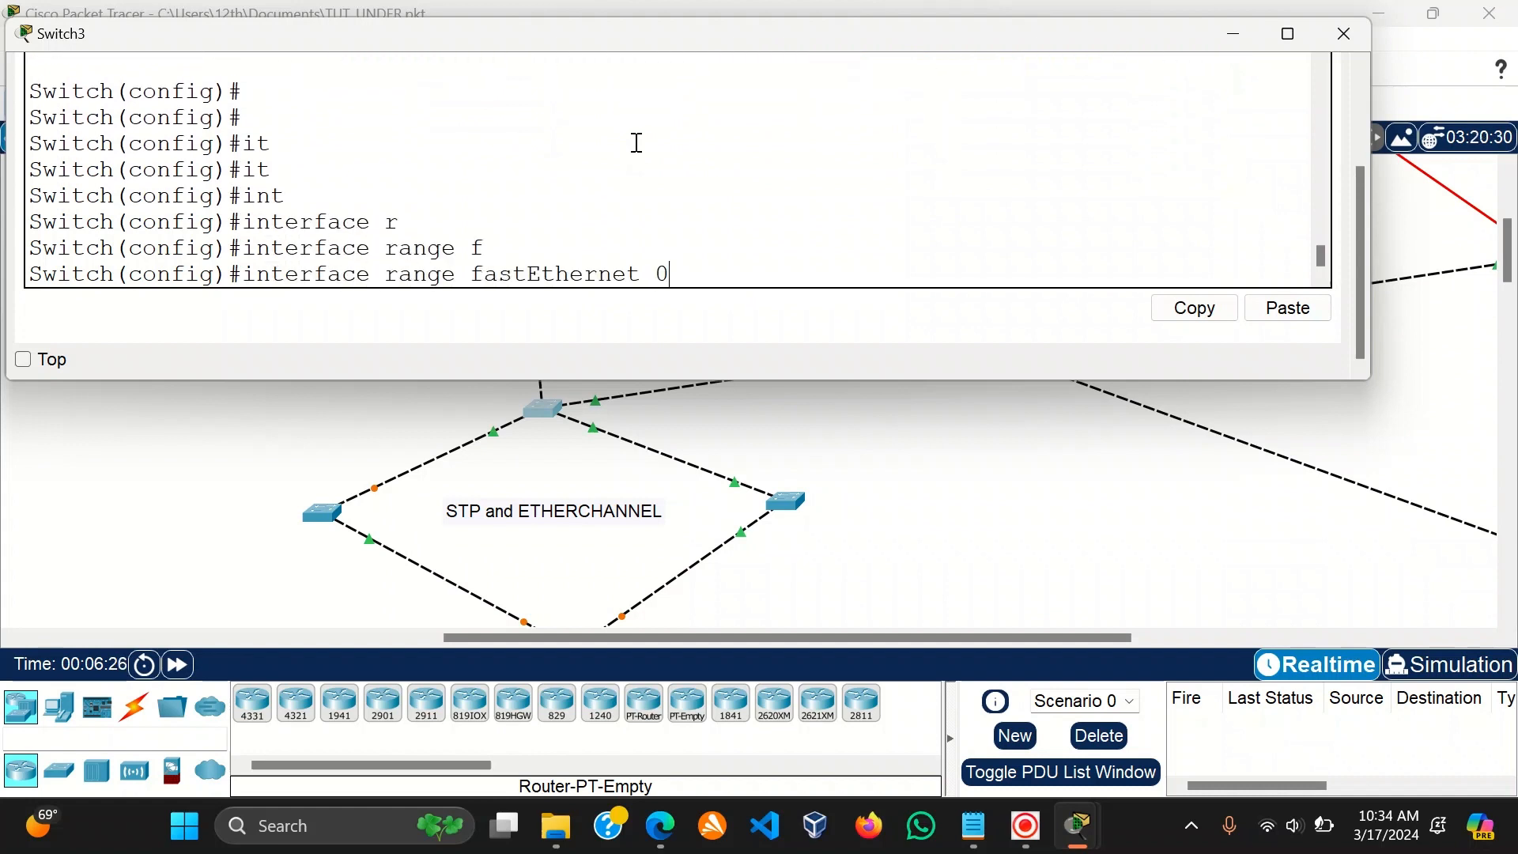
type("/1-4")
key("Return")
key("Return")
Set the FastEthernet 0/1-4 interface range on Switch3 to switchport mode trunk.
type("s")
key("Tab")
type("w")
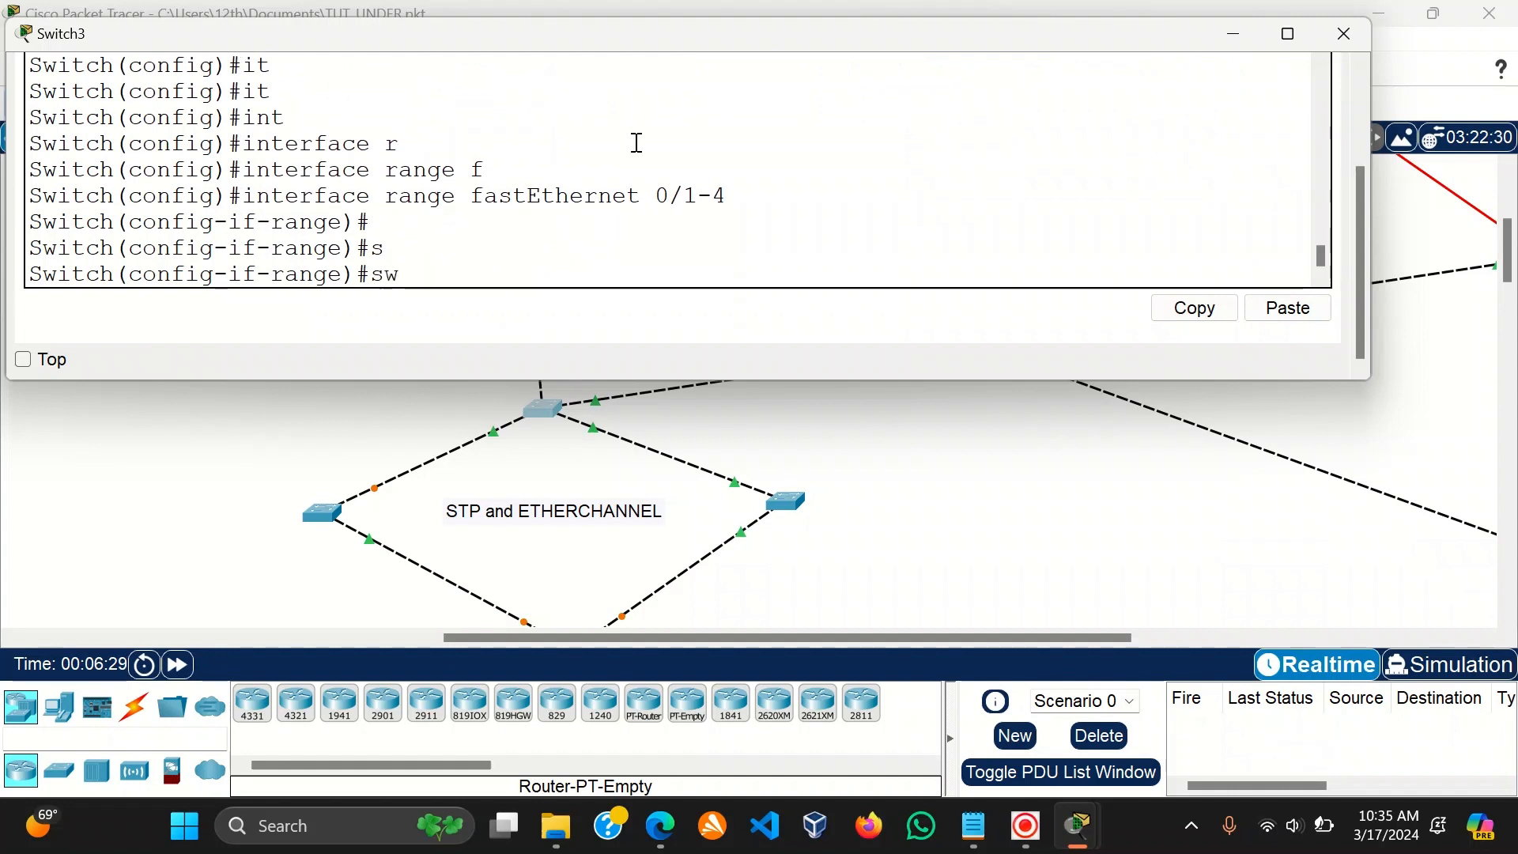
key("Tab")
type("m")
key("Tab")
type("tr")
key("Tab")
key("Return")
key("Return")
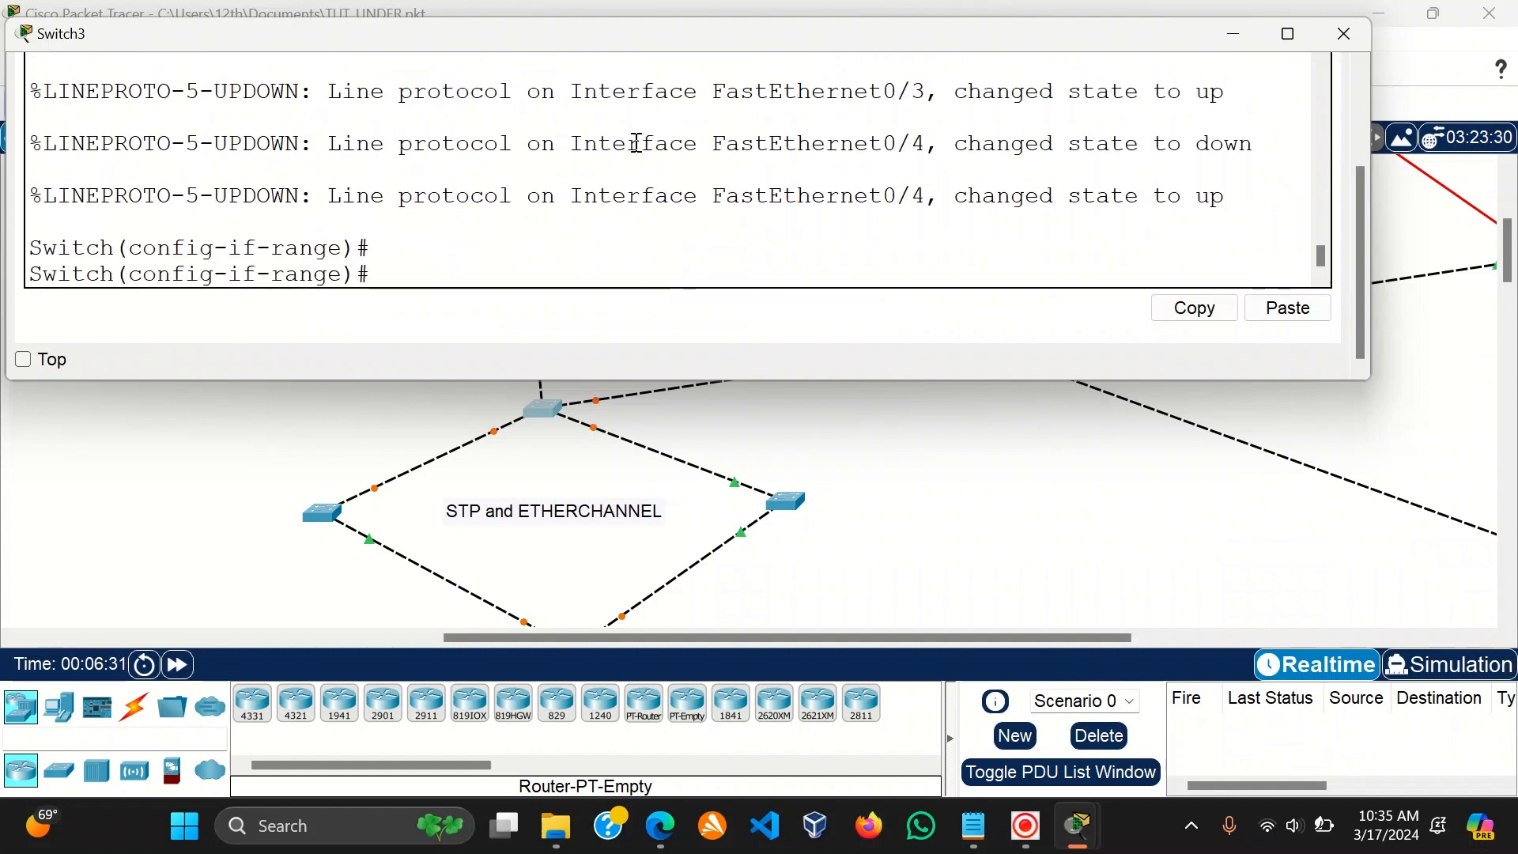
Allow VLANs 10, 20, 30 and 40 on the trunks of the FastEthernet 0/1-4 range.
key("Return")
key("Return")
type("sw")
key("Tab")
type("tr")
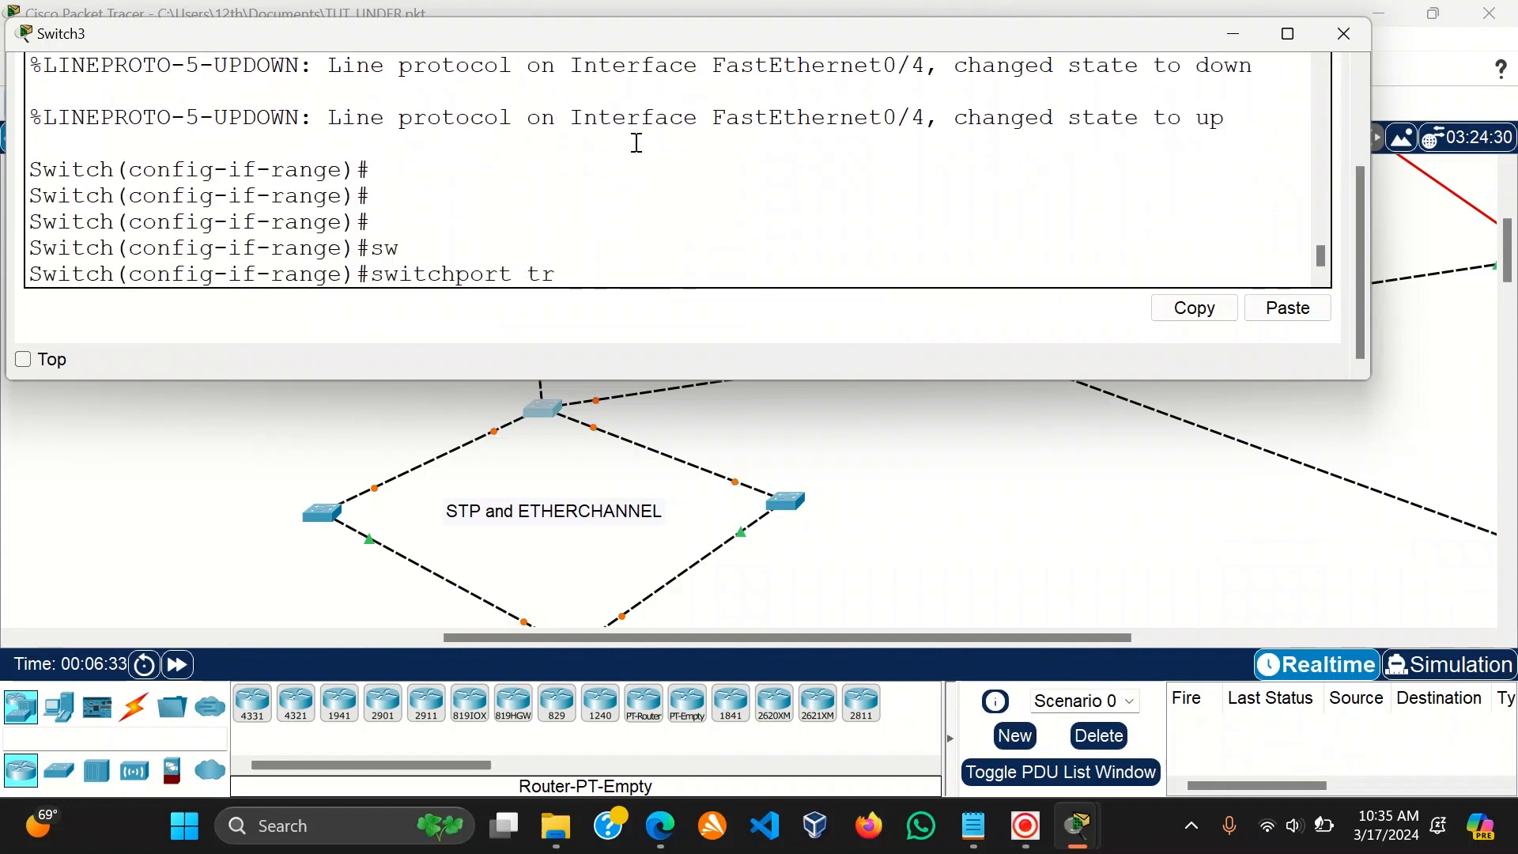
key("Tab")
type("enc")
key("Tab")
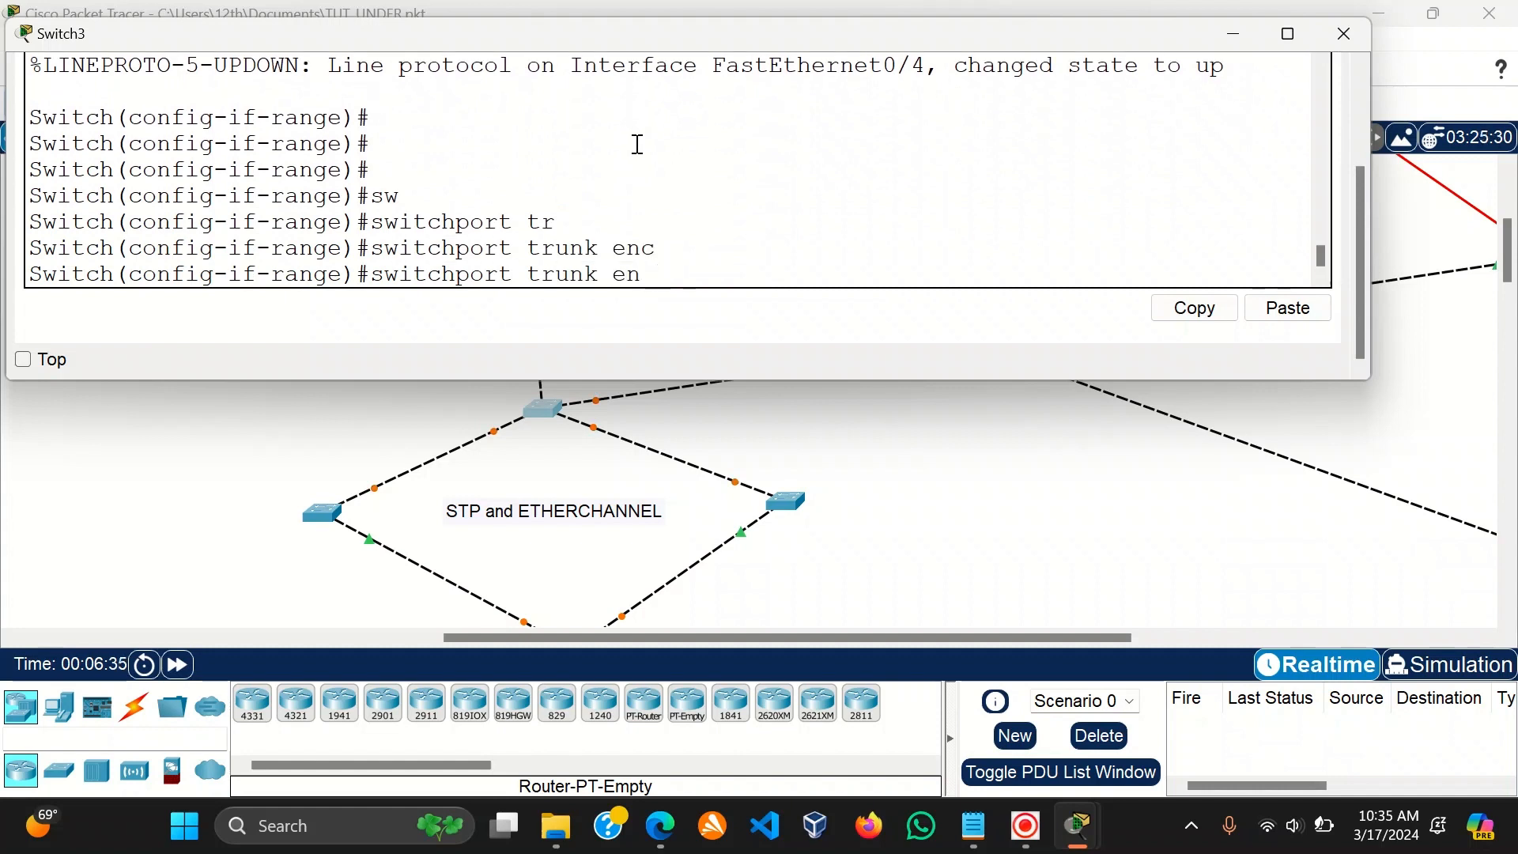
key("Tab")
key("BackSpace")
key("BackSpace")
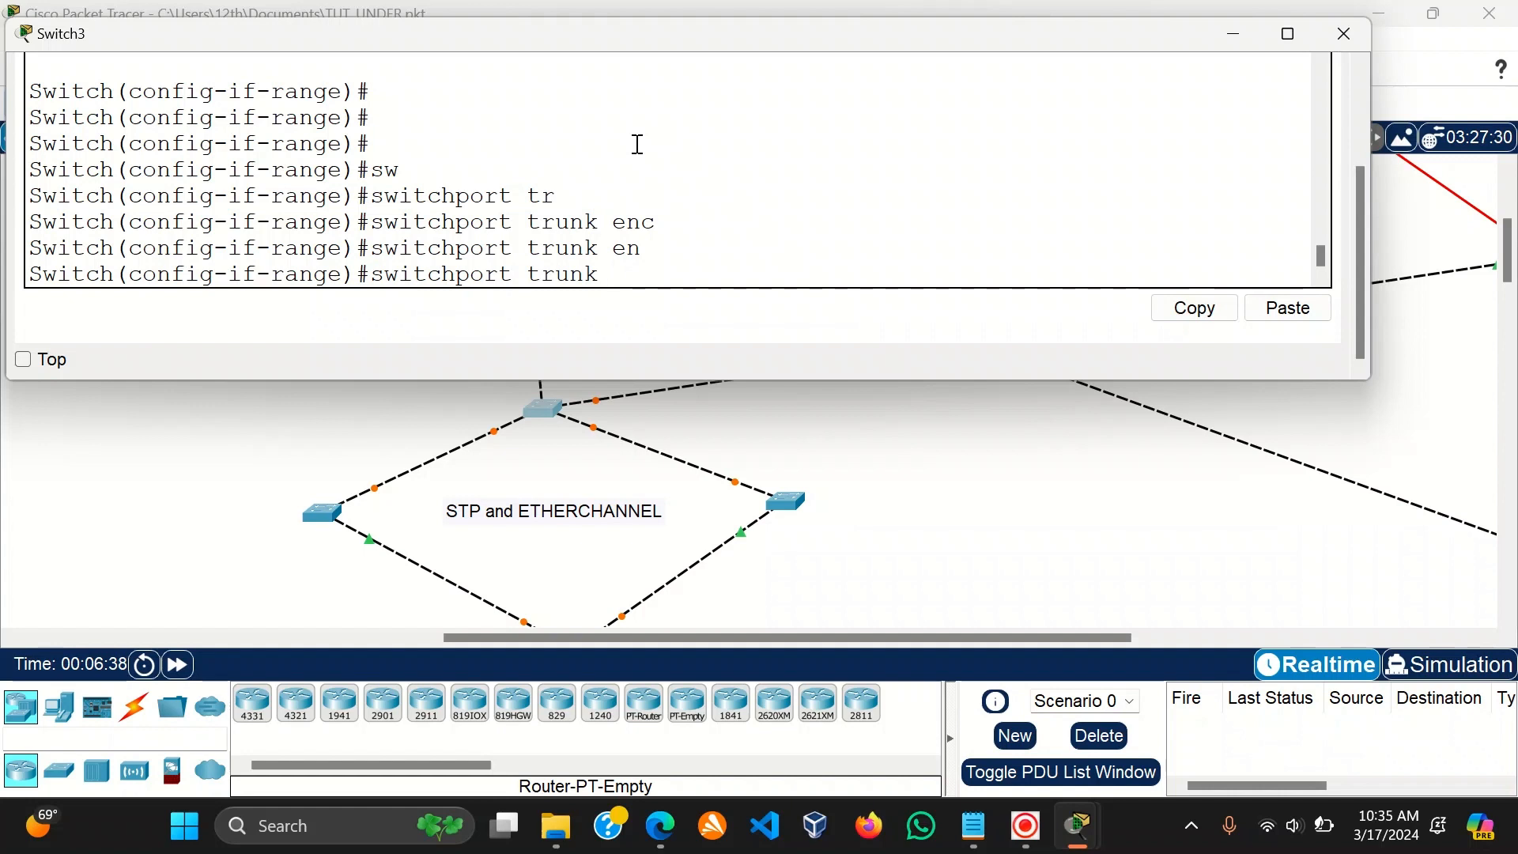
type("al")
key("Tab")
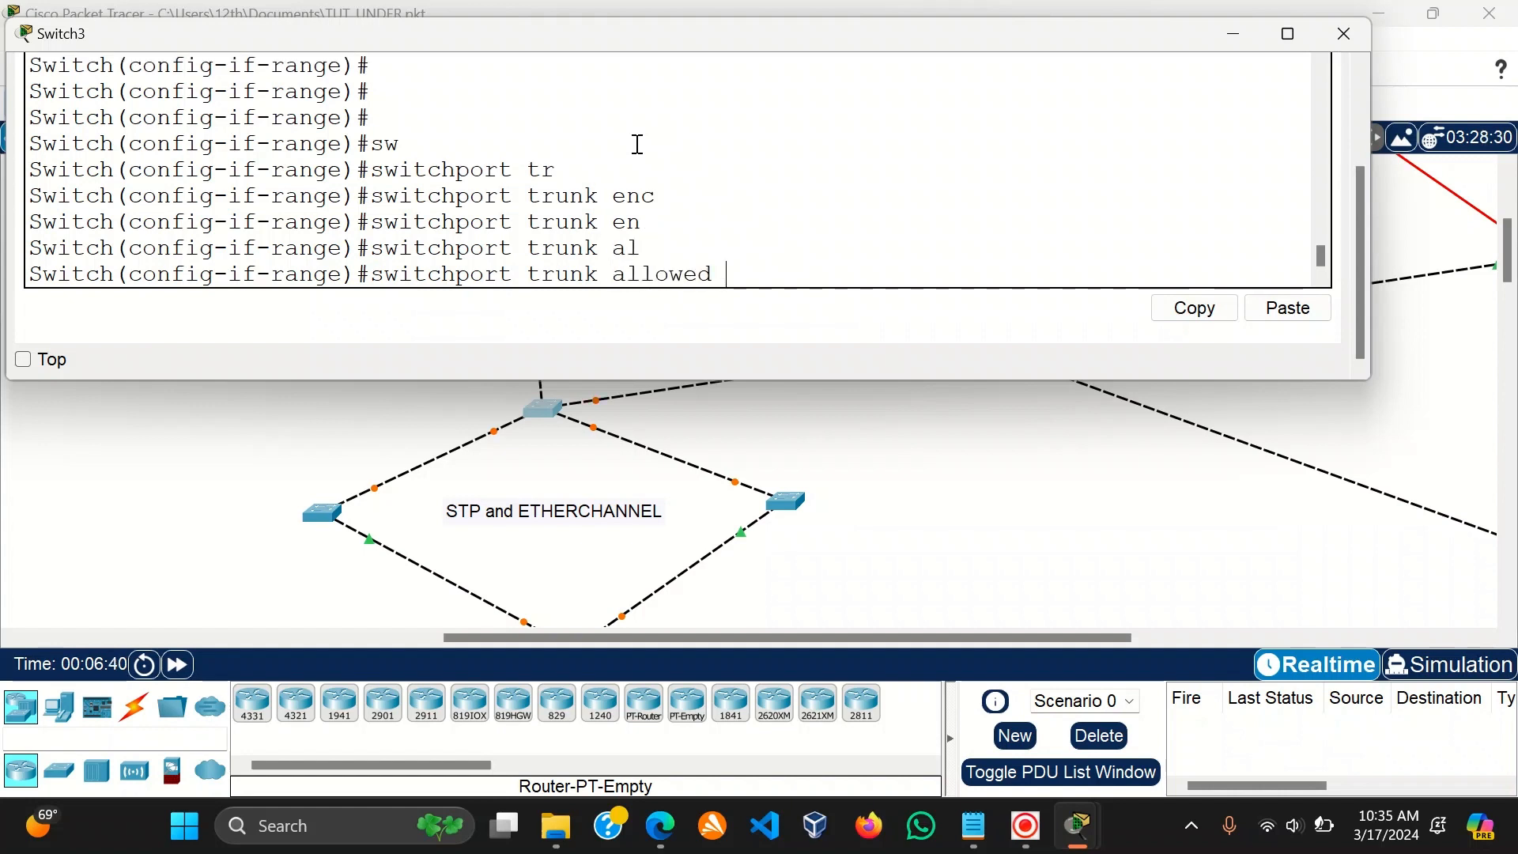
type("vl")
key("Tab")
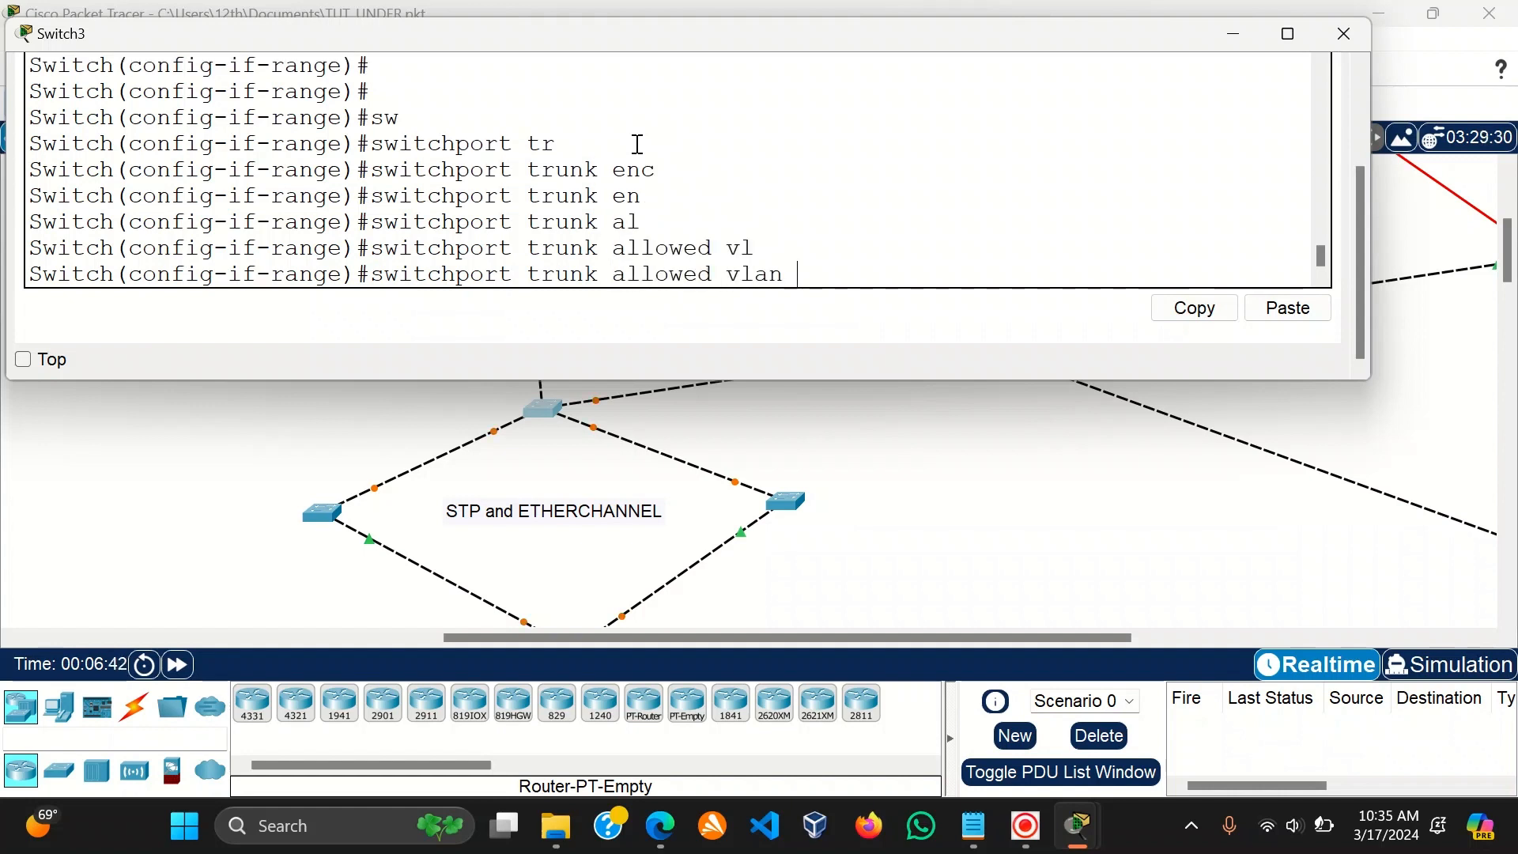
type("10,20,30,40")
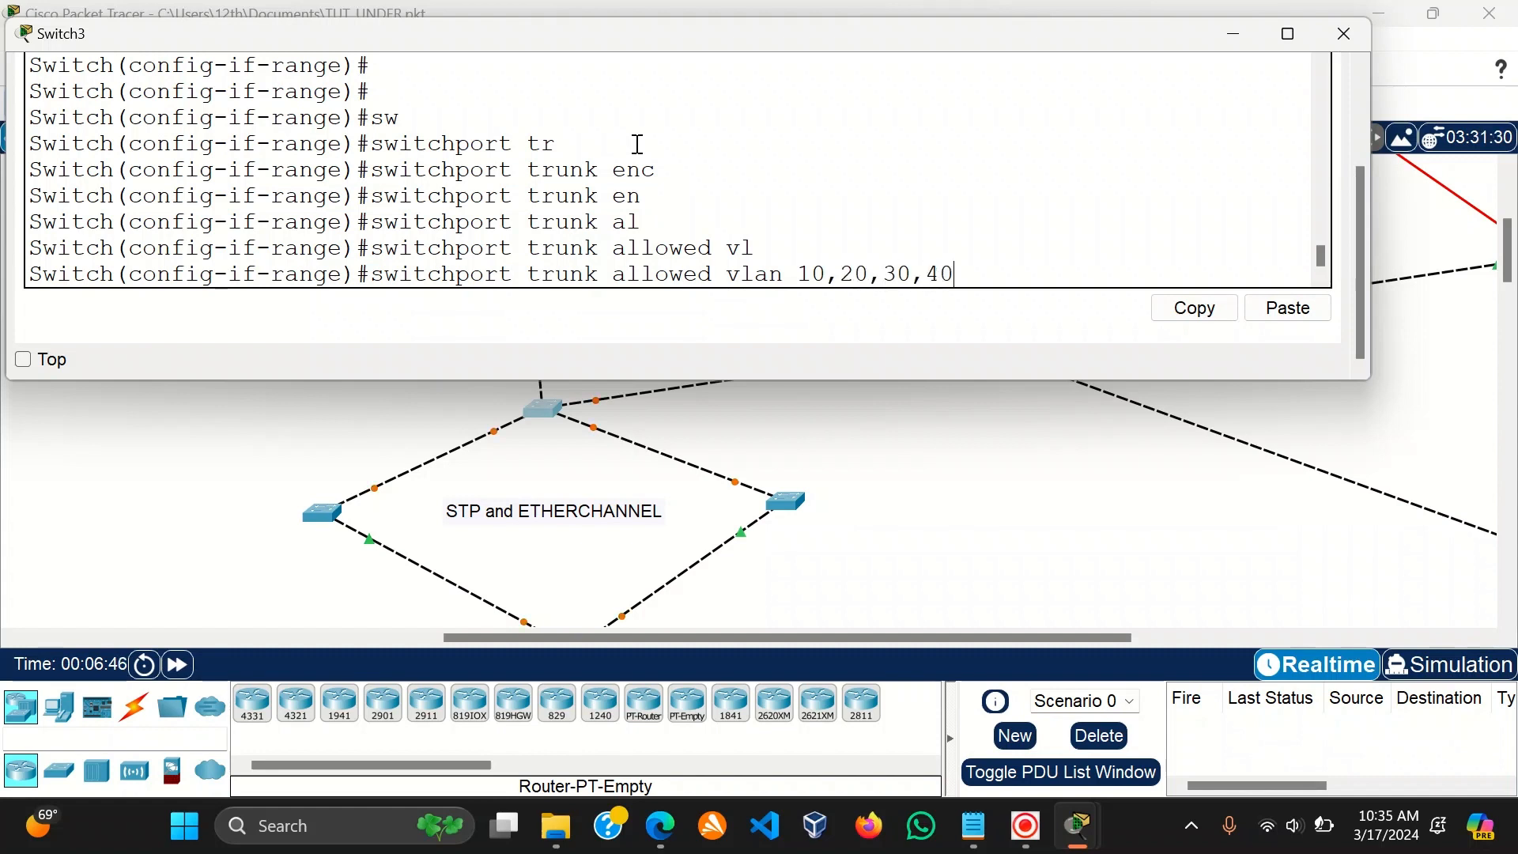
key("Return")
key("Return")
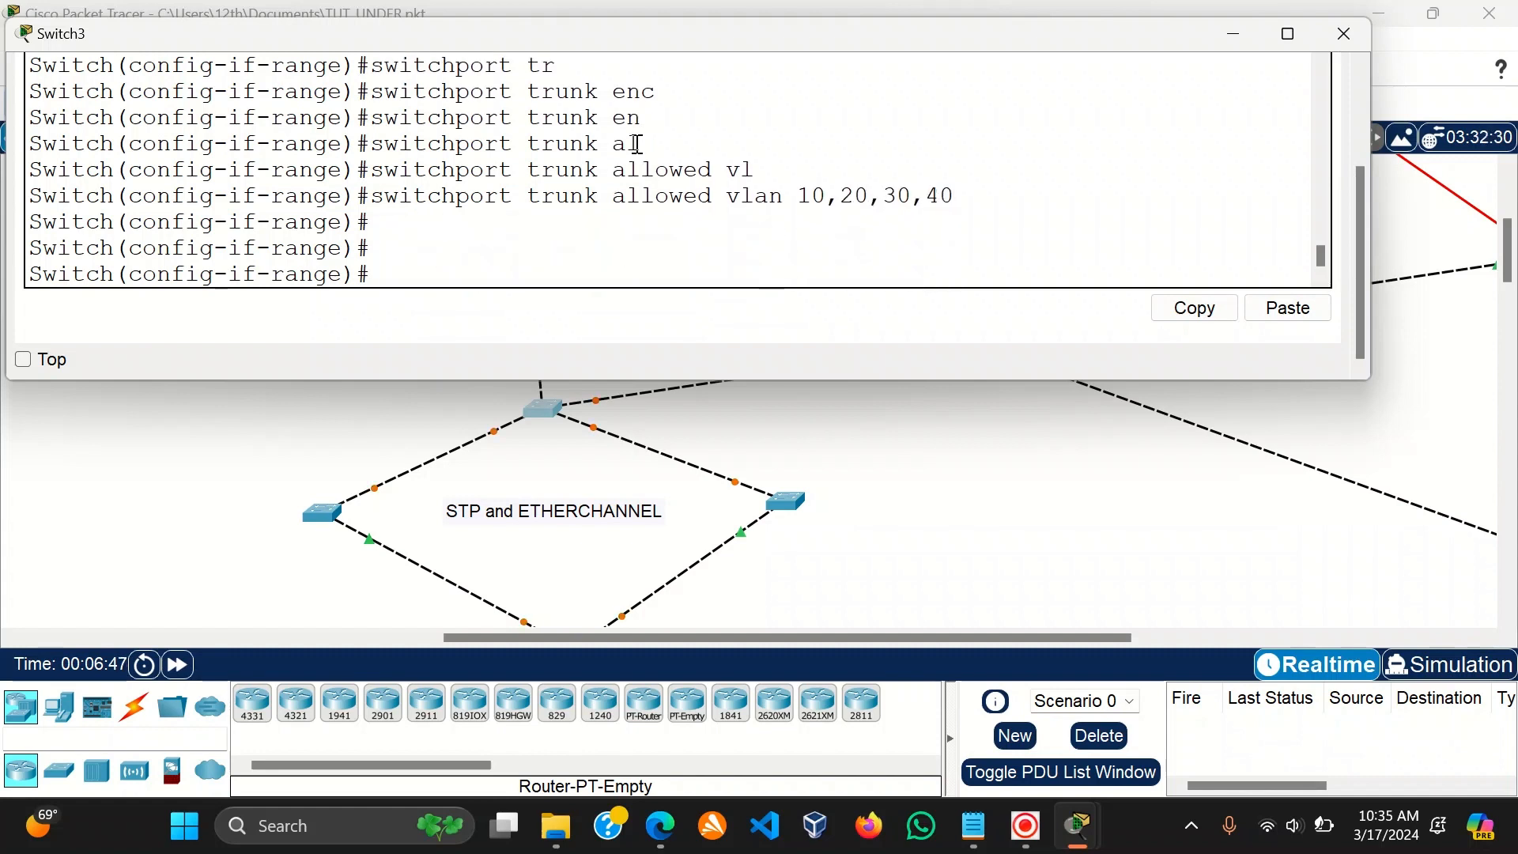
Enable the FastEthernet 0/1-4 range with no shutdown and exit to global configuration.
type("no sh")
key("Tab")
key("Return")
type("e")
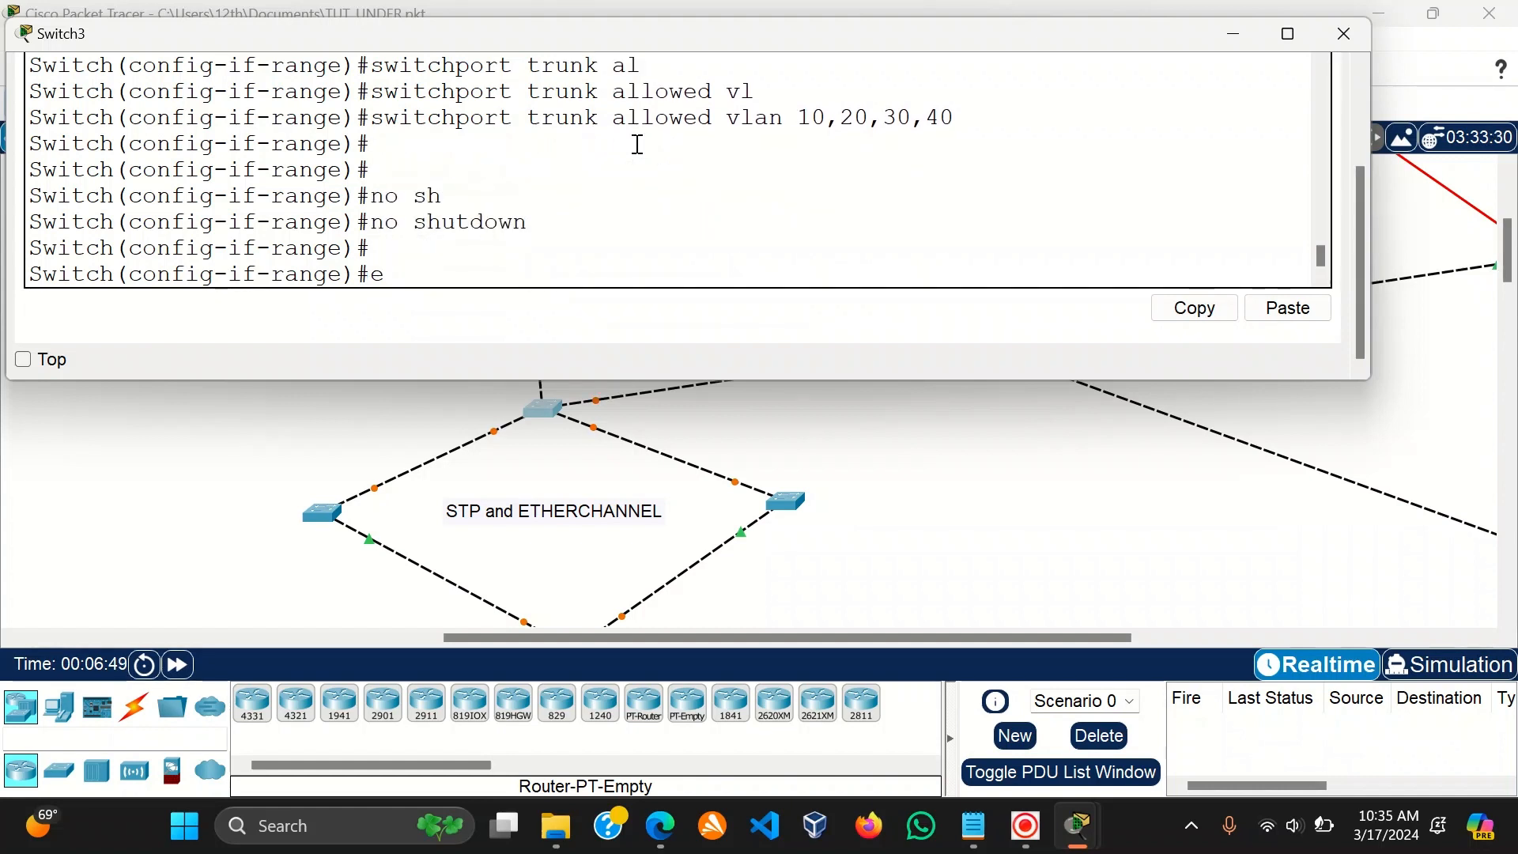
type("x")
key("Return")
key("Return")
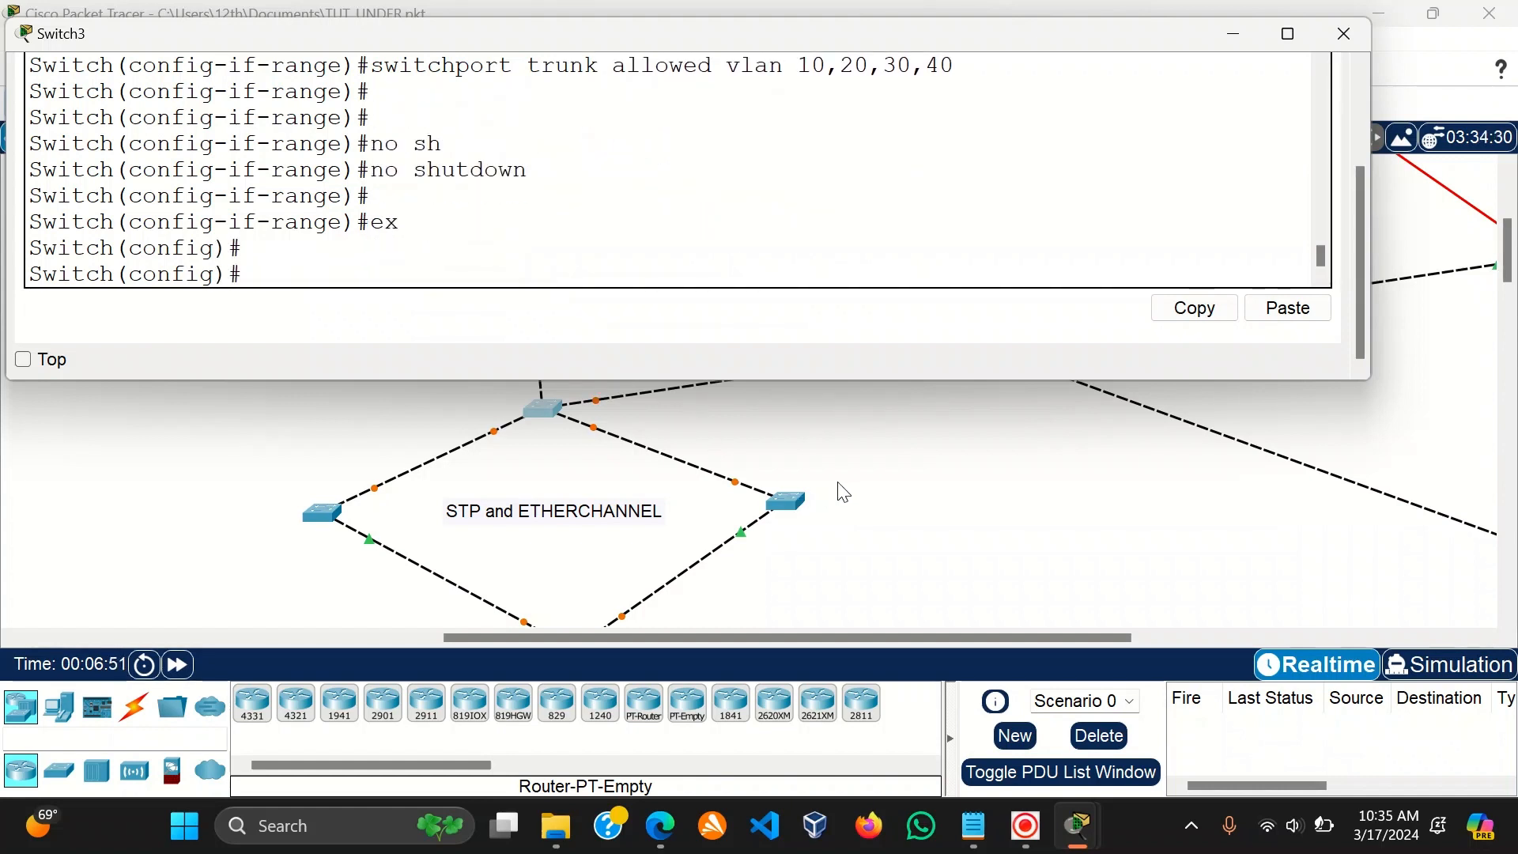
Remove the cable between Switch3 and the switch to its lower left in the STP and ETHERCHANNEL group.
left_click(465, 518)
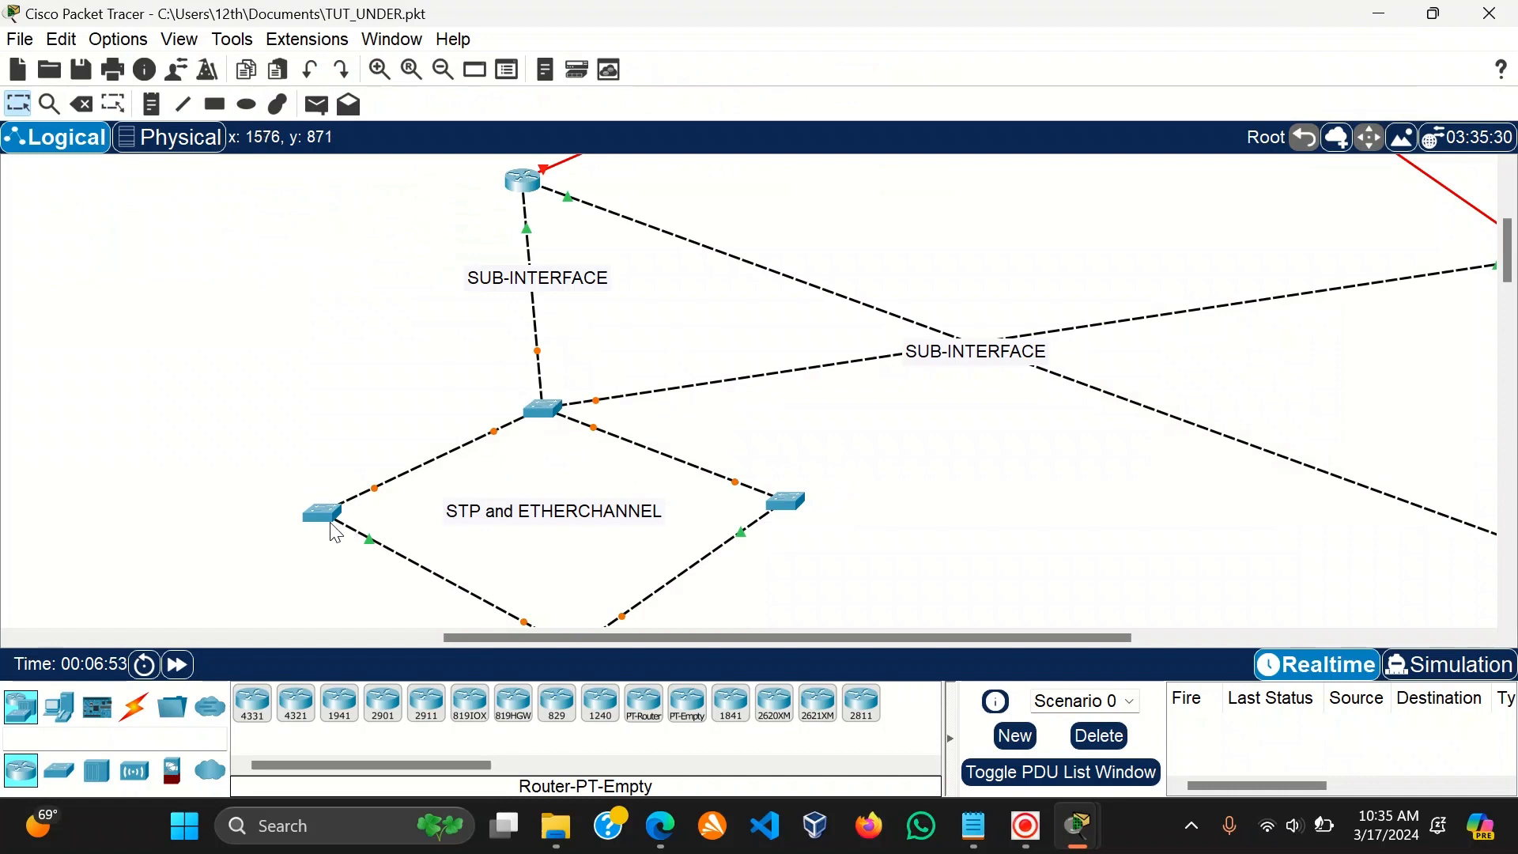
mouse_move(329, 522)
left_click(339, 517)
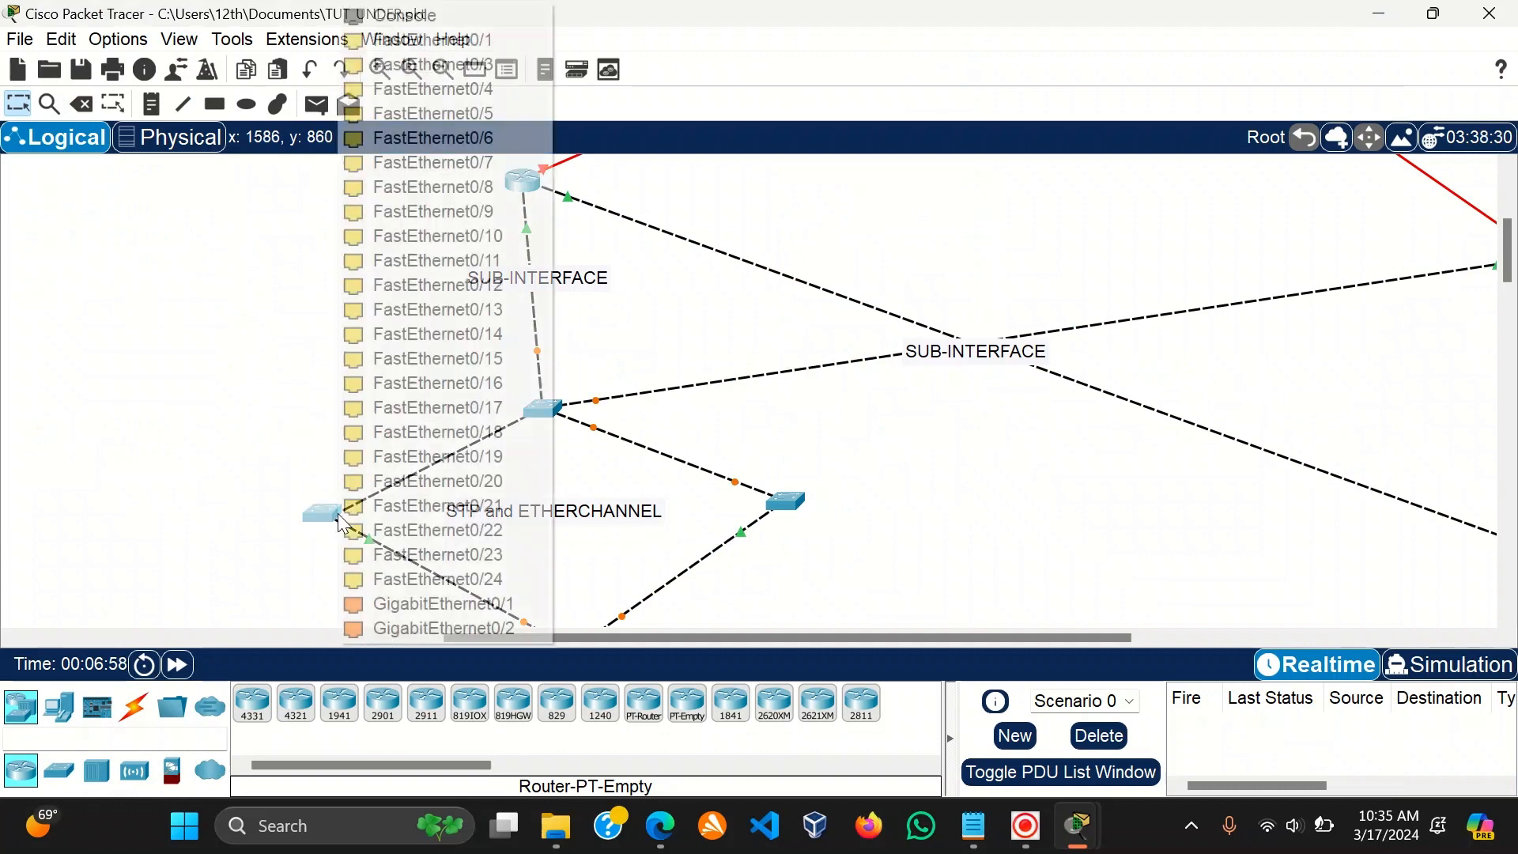
left_click(399, 15)
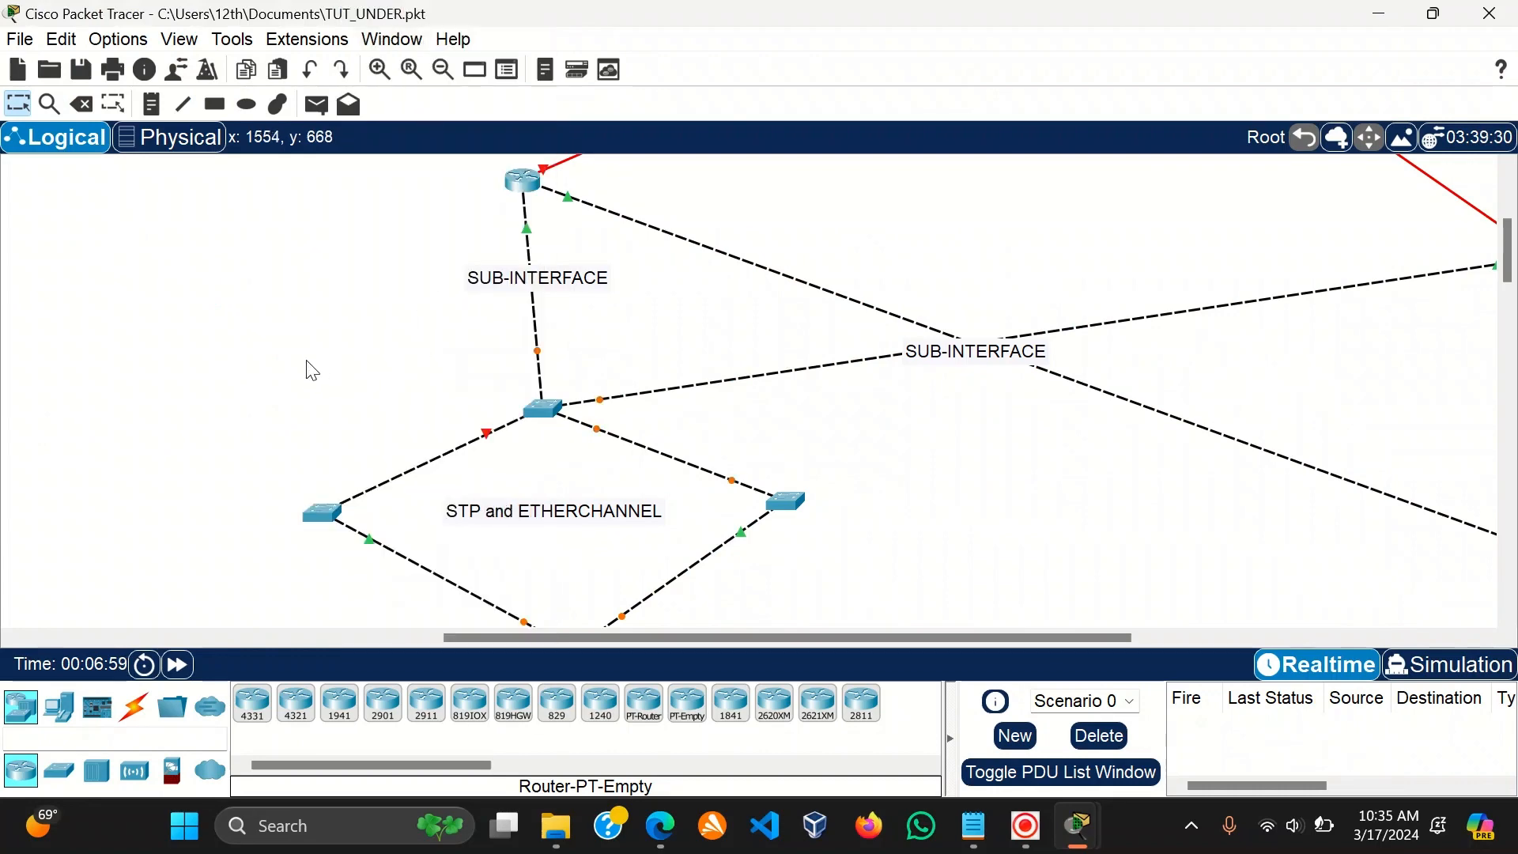
key("ctrl+z")
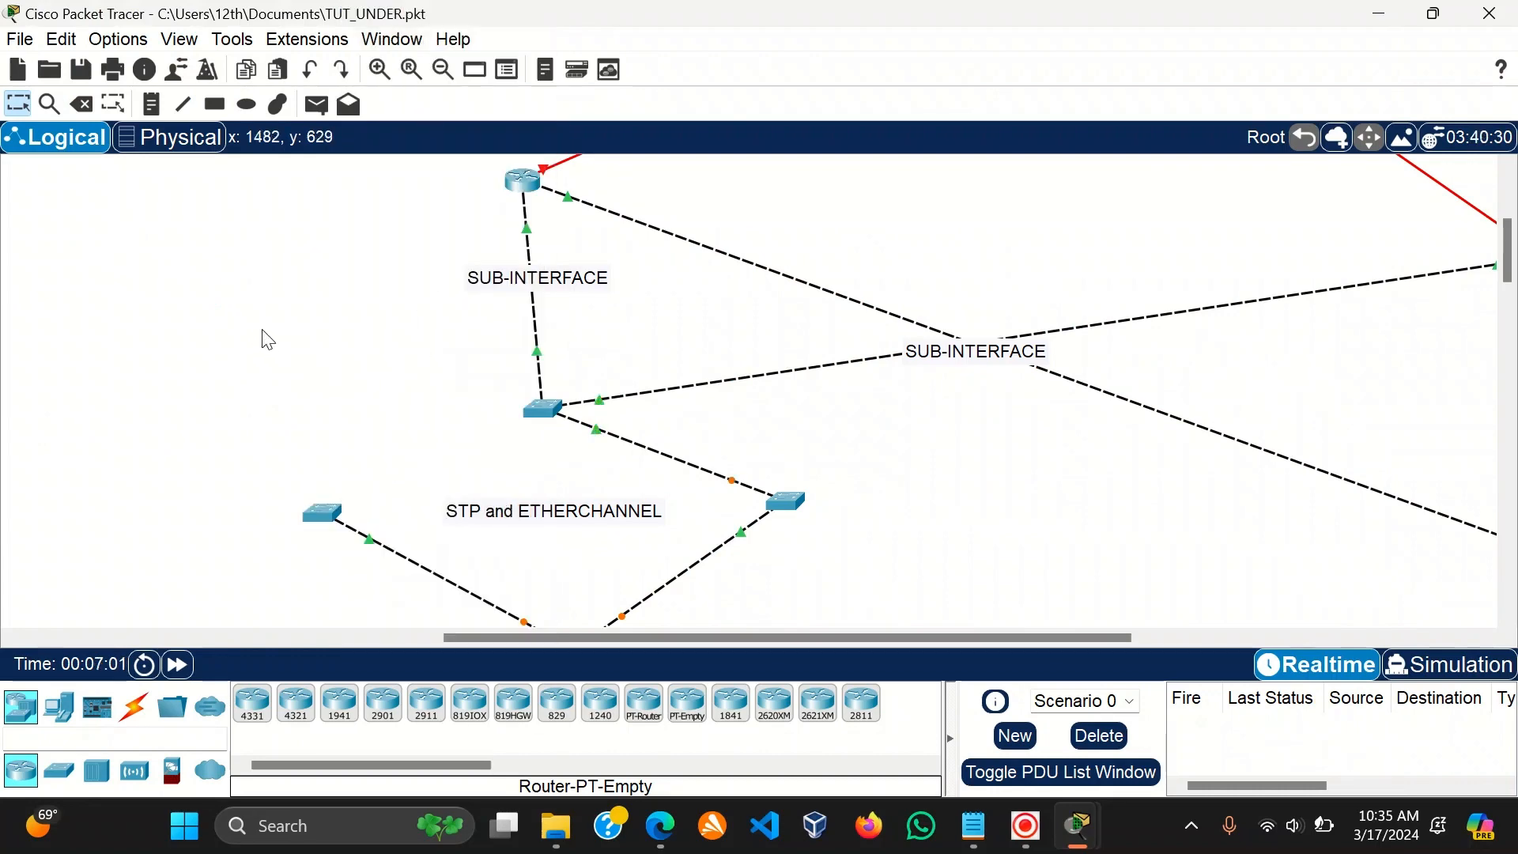
Connect Switch3 FastEthernet0/2 to FastEthernet0/1 of the lower-left switch with a copper cross-over cable.
left_click(134, 706)
left_click(383, 703)
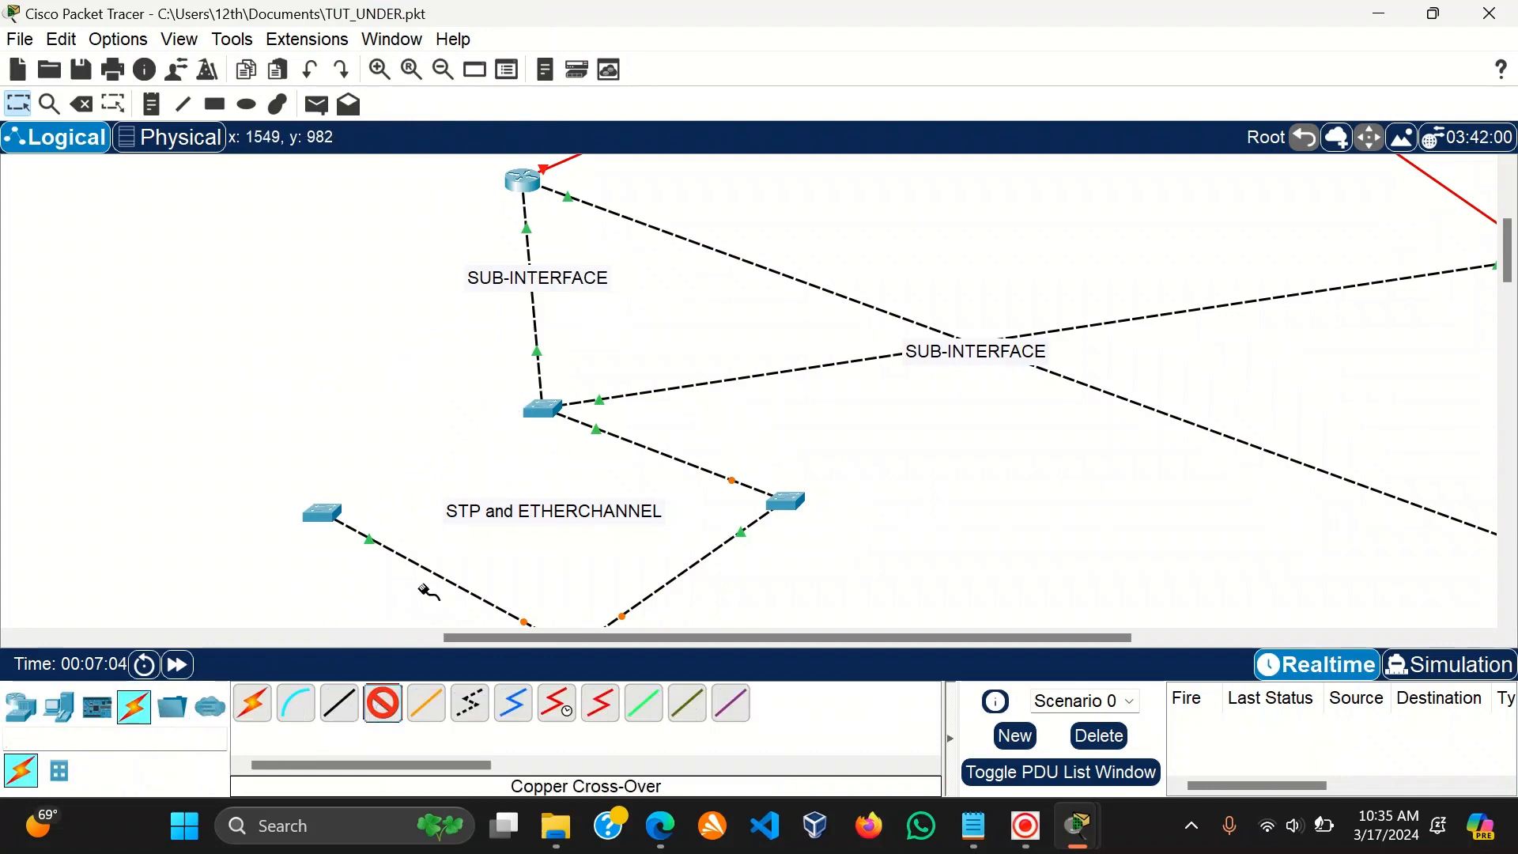
left_click(542, 409)
left_click(656, 39)
left_click(324, 506)
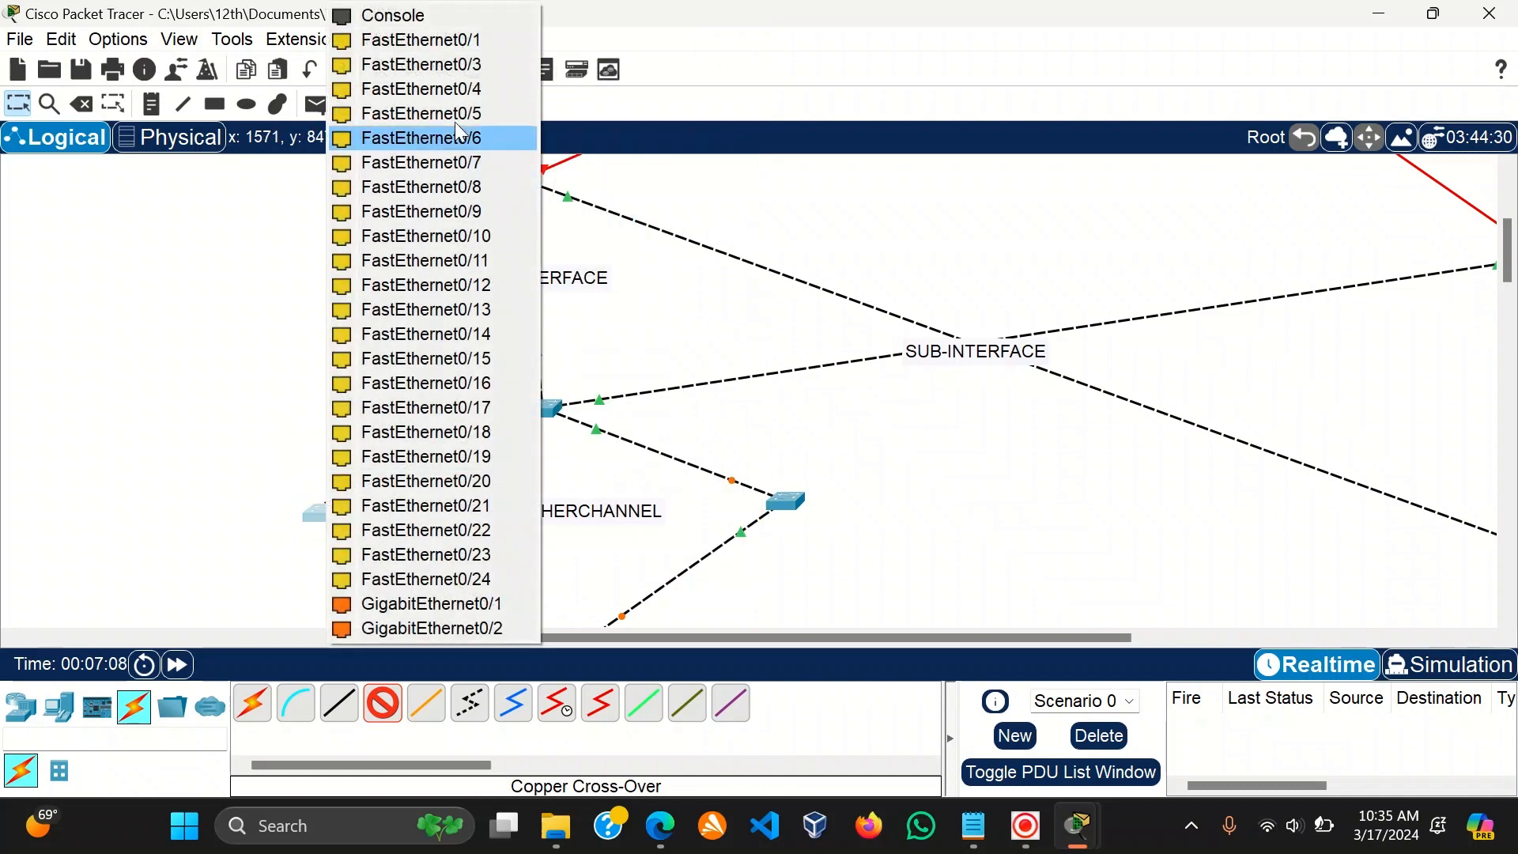
left_click(427, 38)
Enter interface configuration for GigabitEthernet 0/1 on Switch3.
left_click(542, 407)
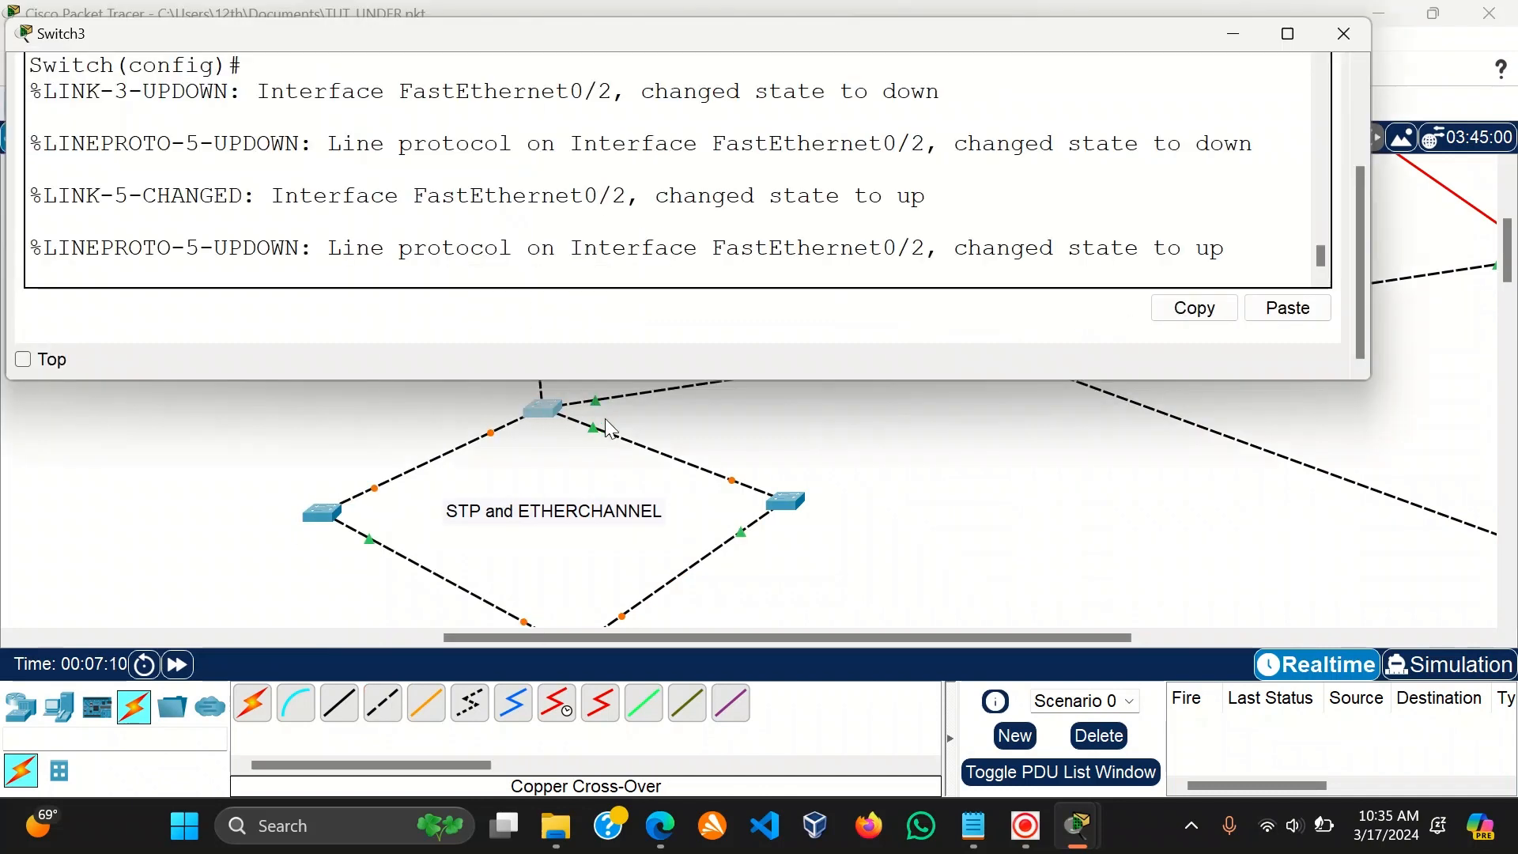
key("Return")
key("Return")
key("Return")
type("e")
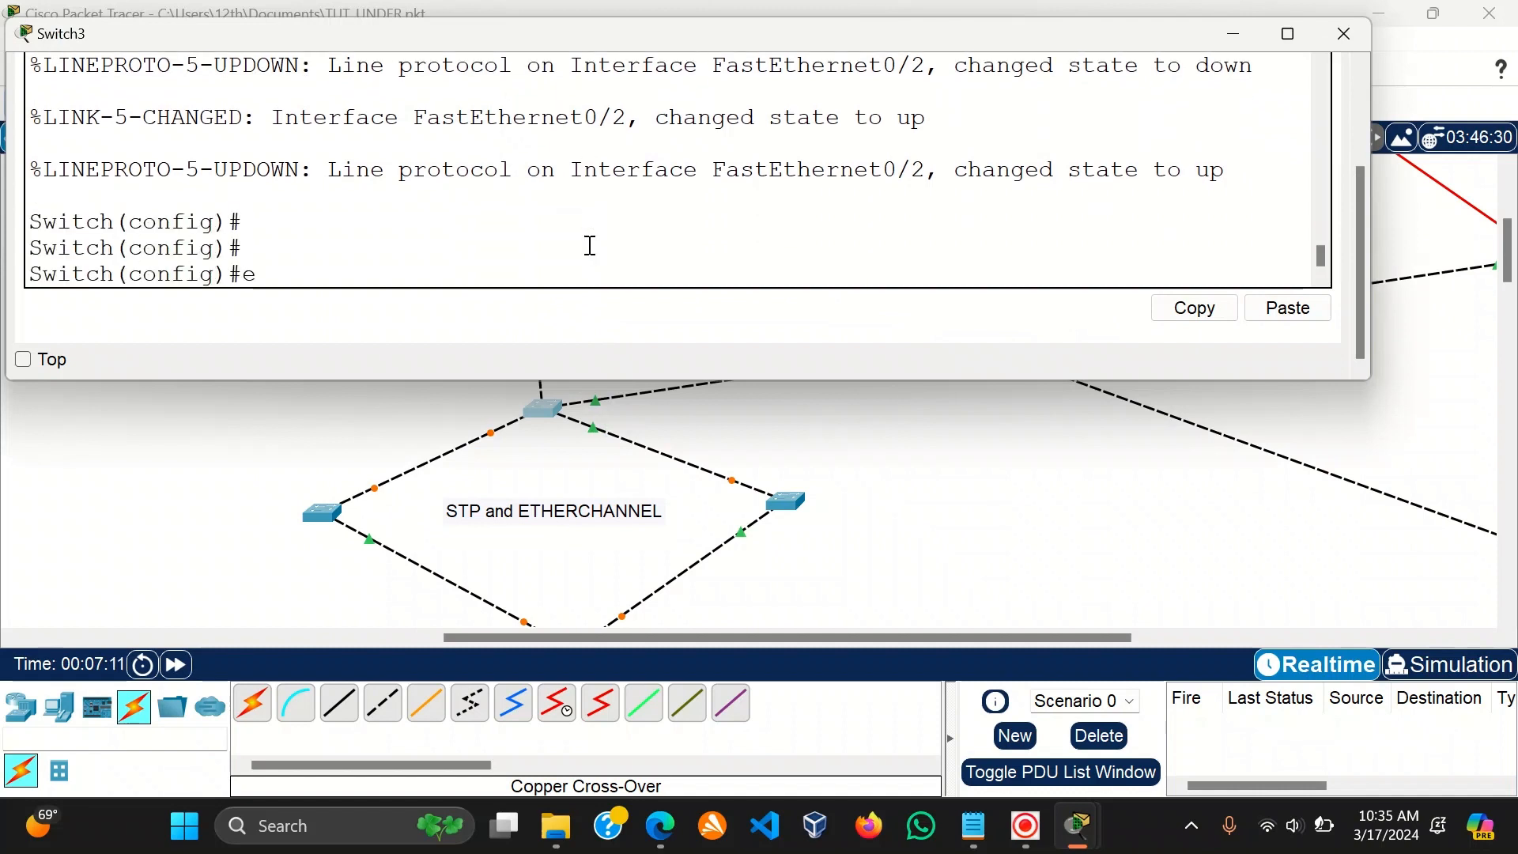
key("BackSpace")
type("int")
key("Tab")
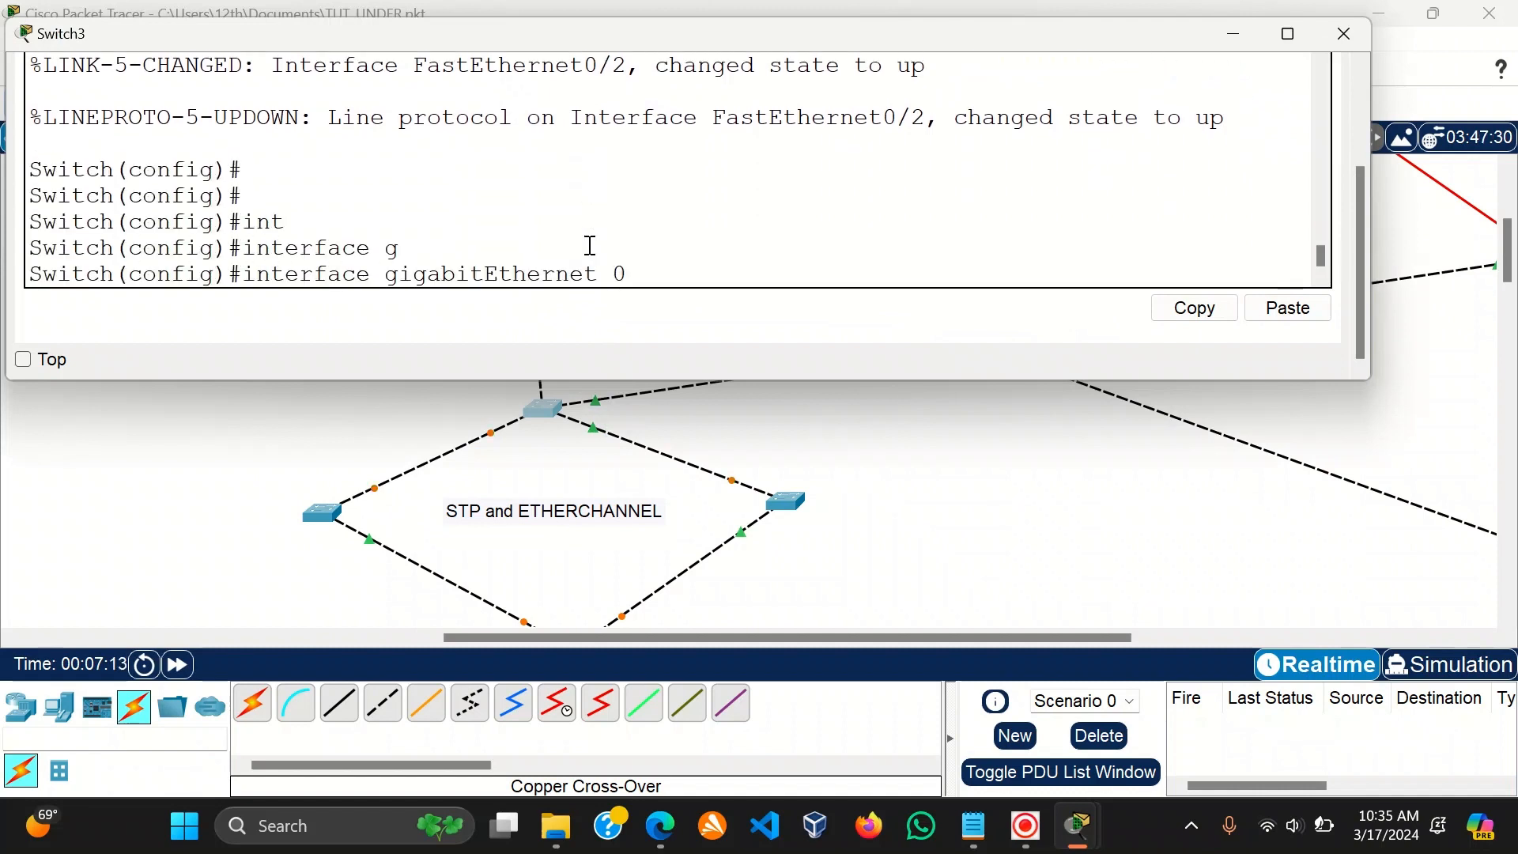
key("Return")
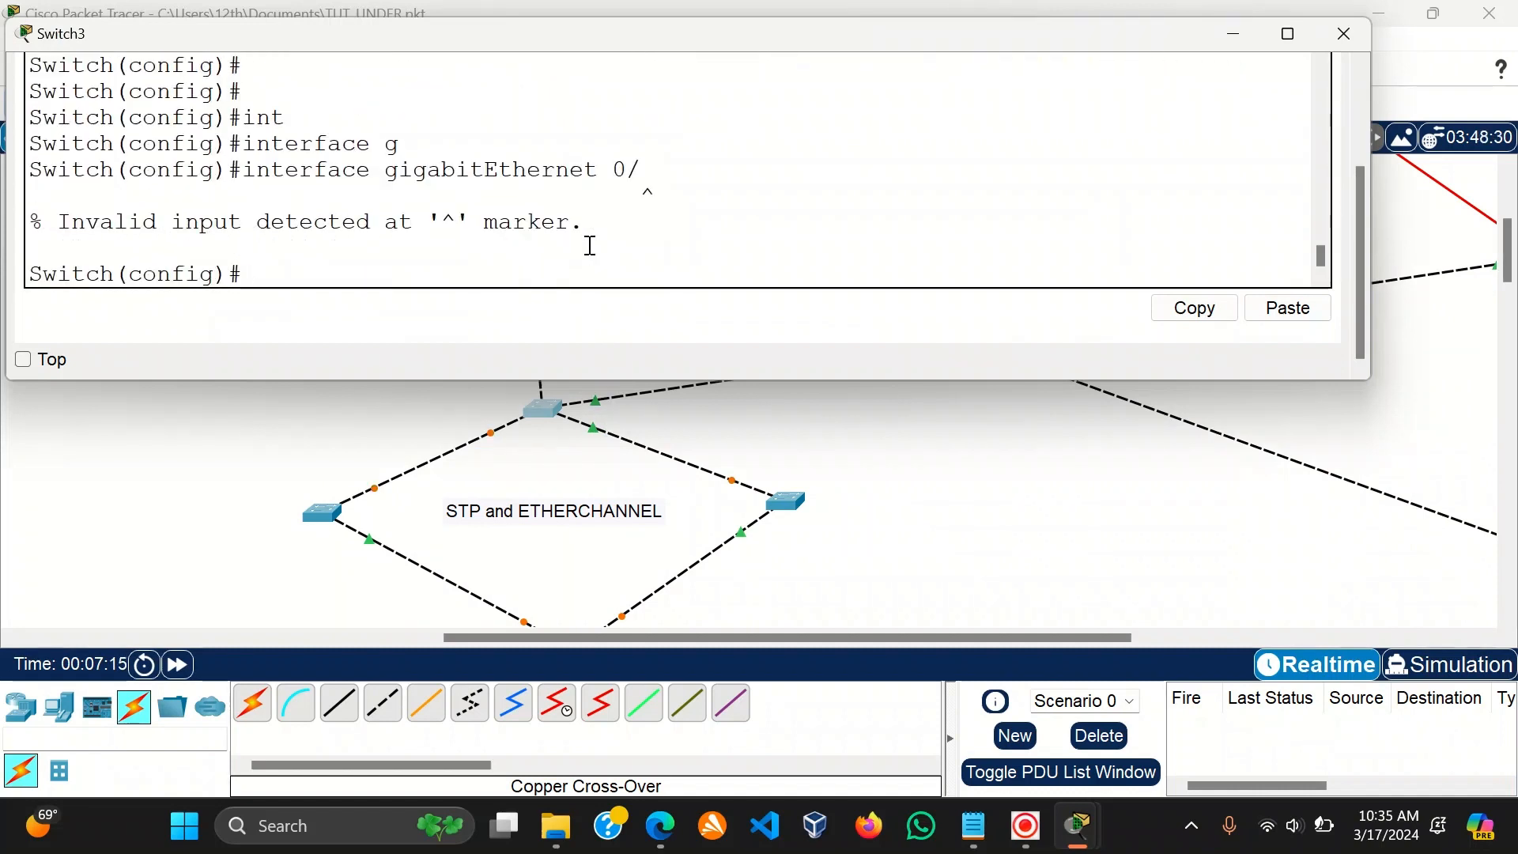
key("Up")
type("1")
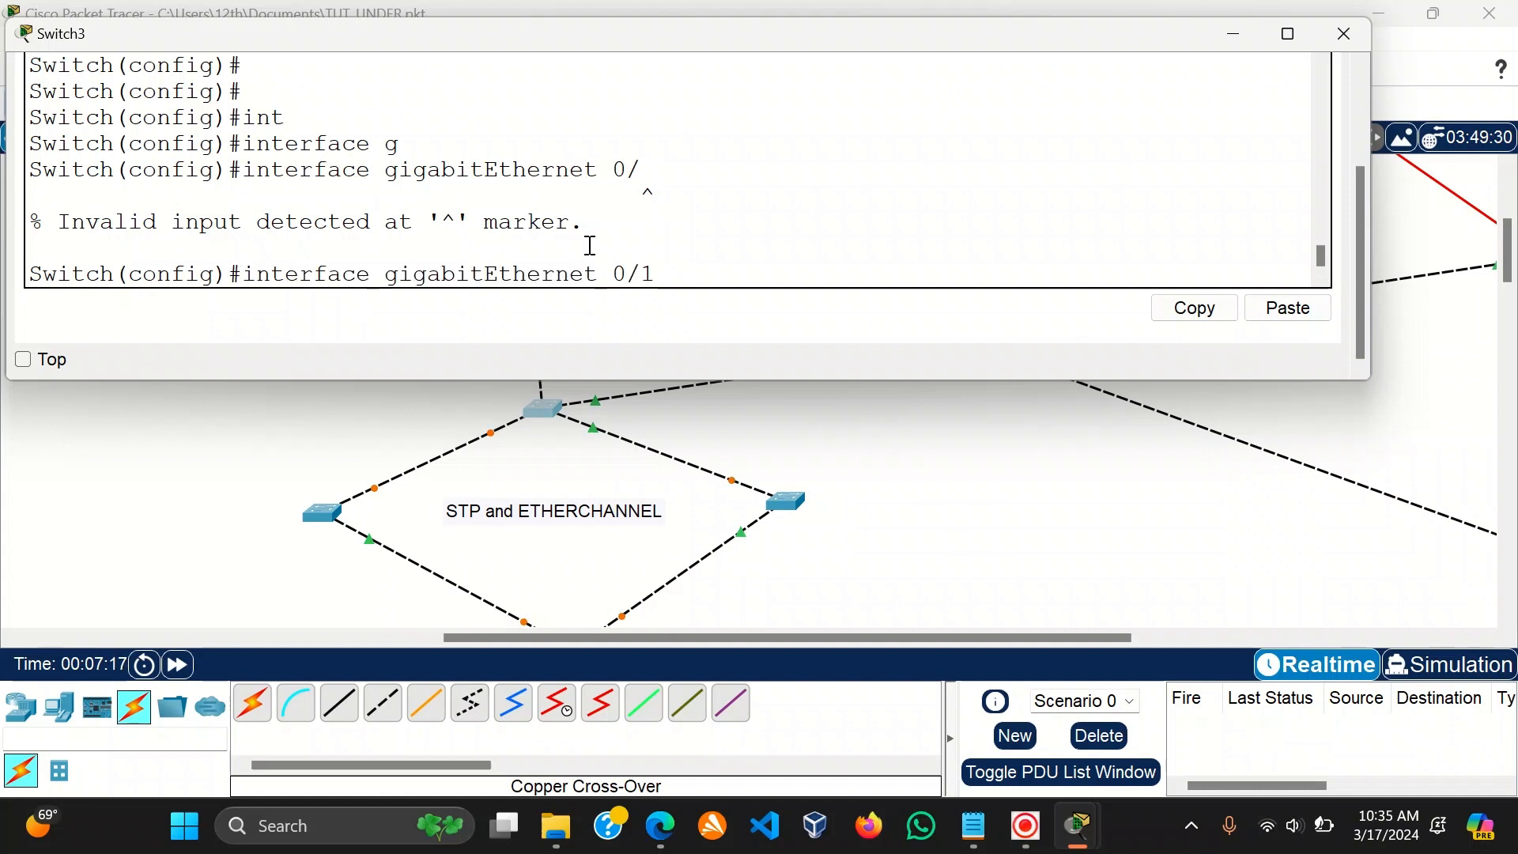
key("Return")
Set GigabitEthernet 0/1 on Switch3 to switchport mode trunk and exit to global configuration.
type("sw")
key("Tab")
type("ma")
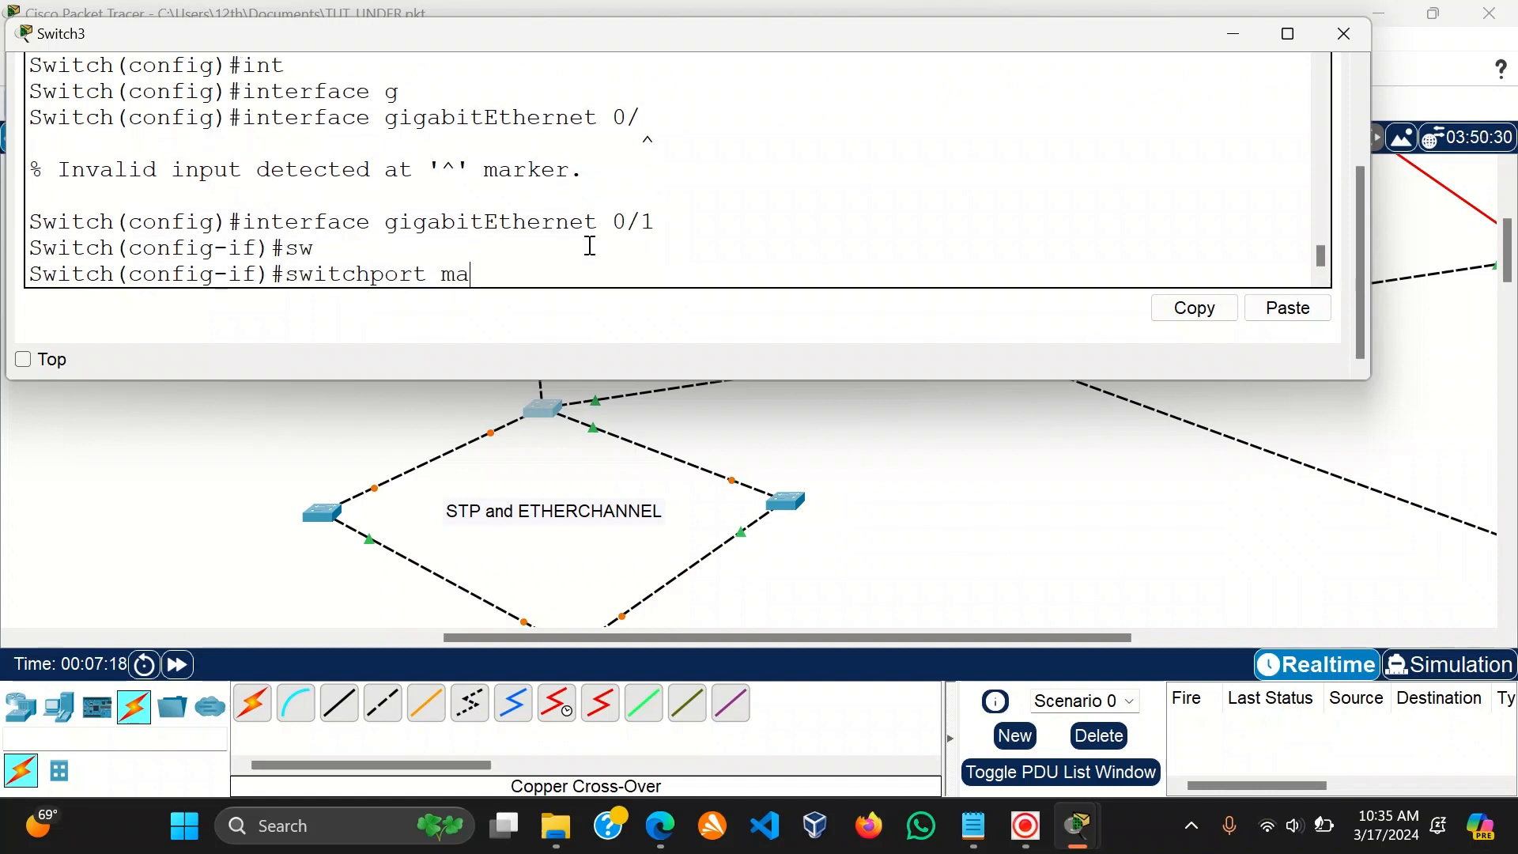
key("Tab")
key("BackSpace")
key("Tab")
type("t")
key("Tab")
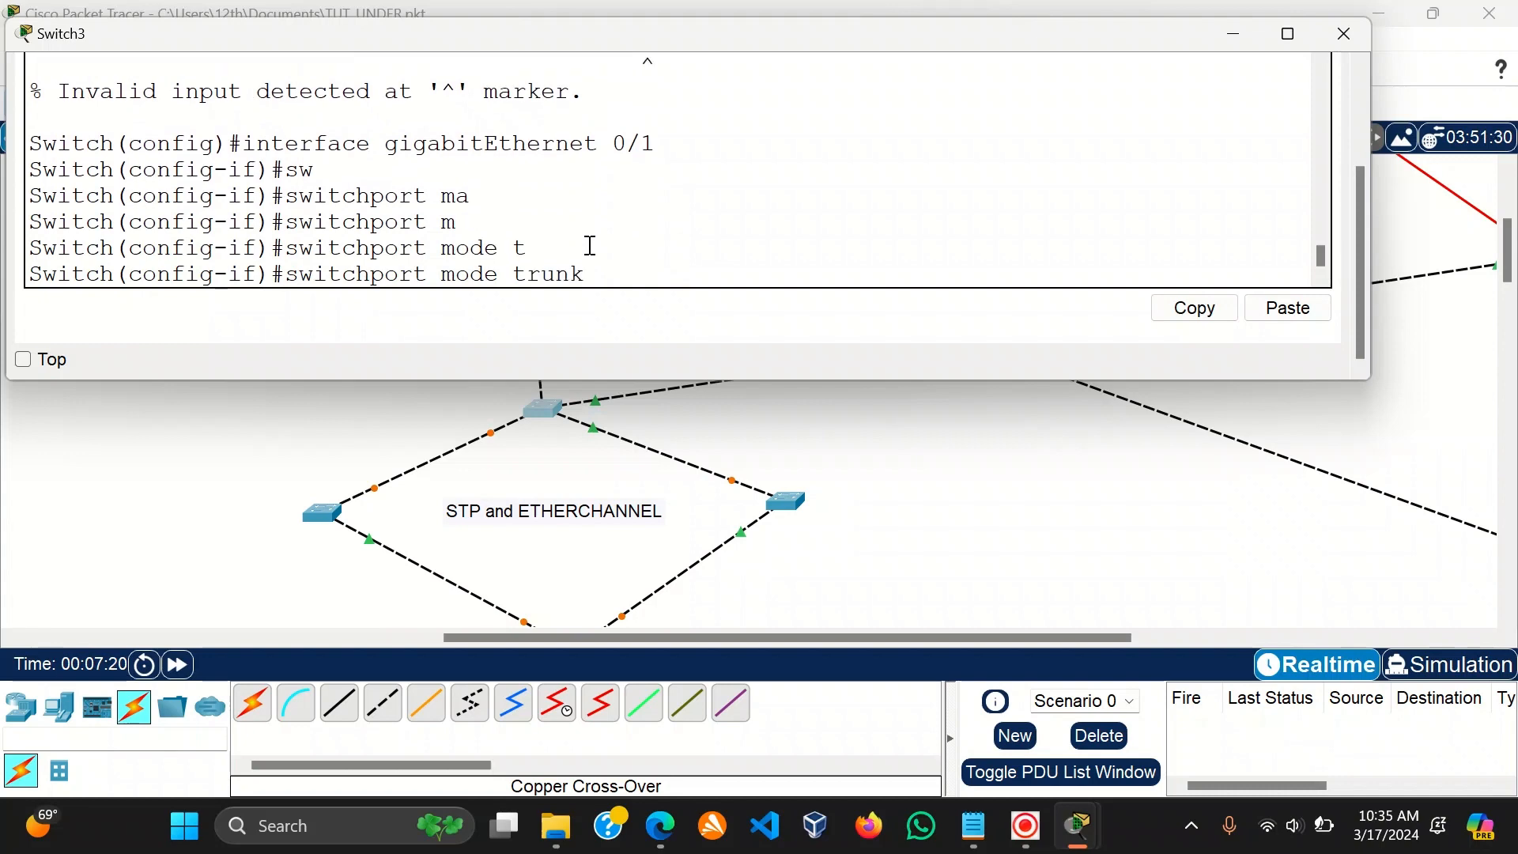
key("Return")
type("ex")
key("Return")
key("Return")
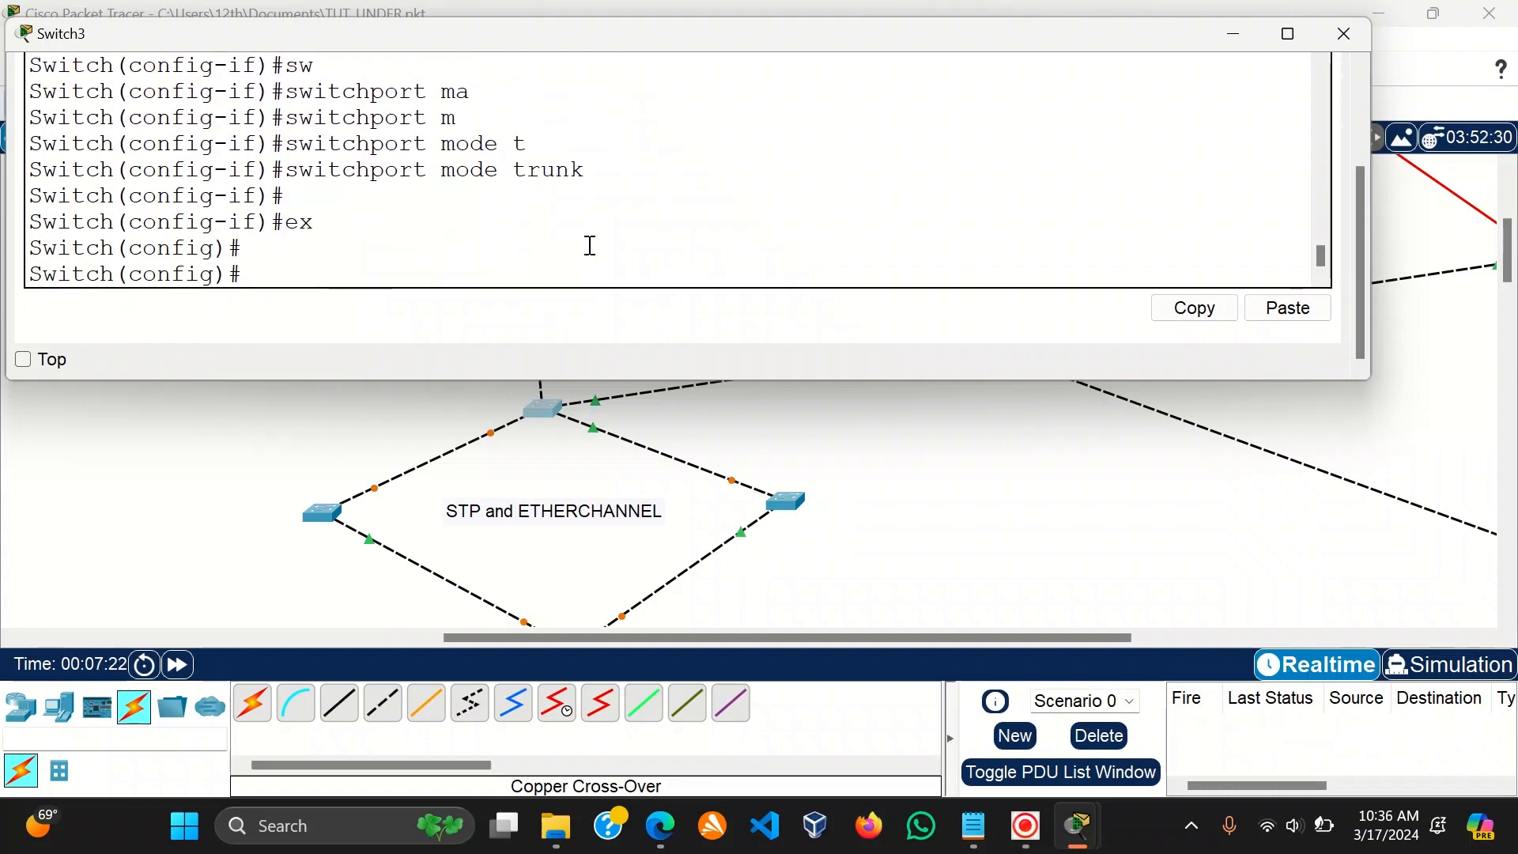
Open the command line of Switch1, the lower-left switch, in a maximized window and enter privileged mode.
left_click(321, 514)
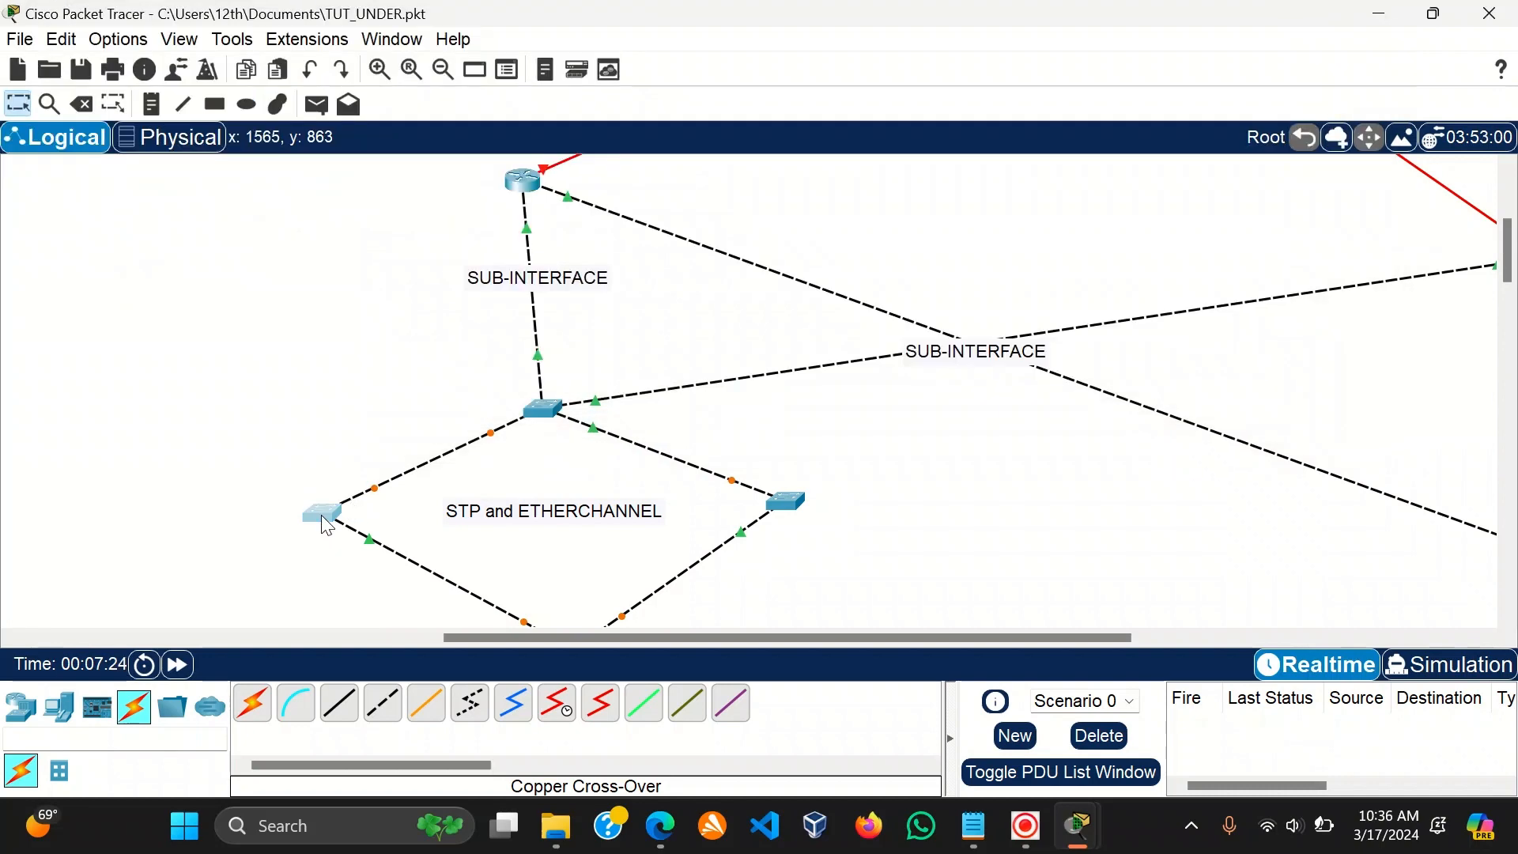
key("Return")
key("Return")
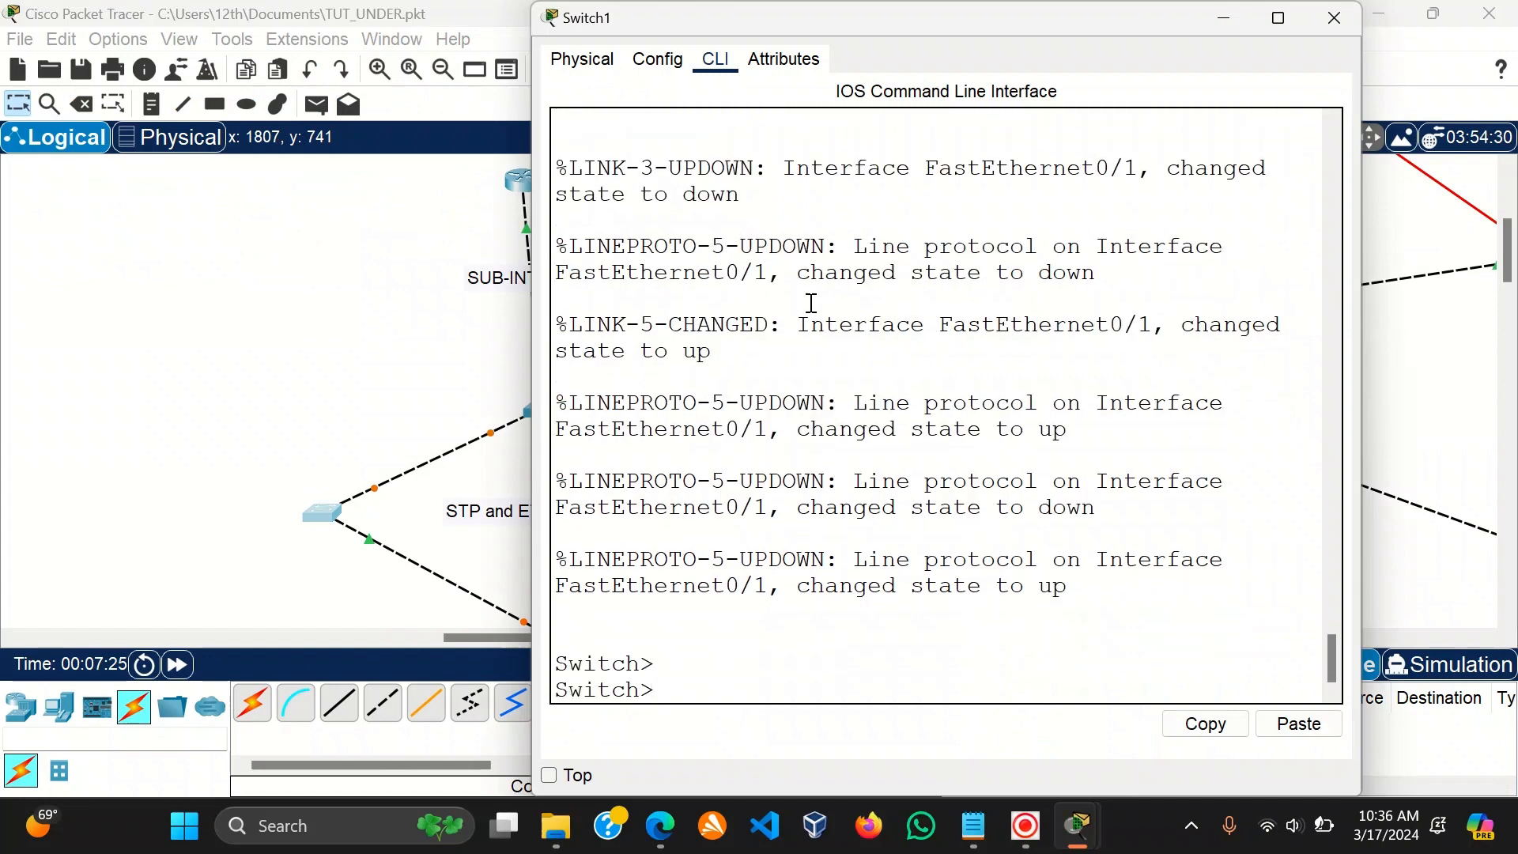
left_click(1278, 18)
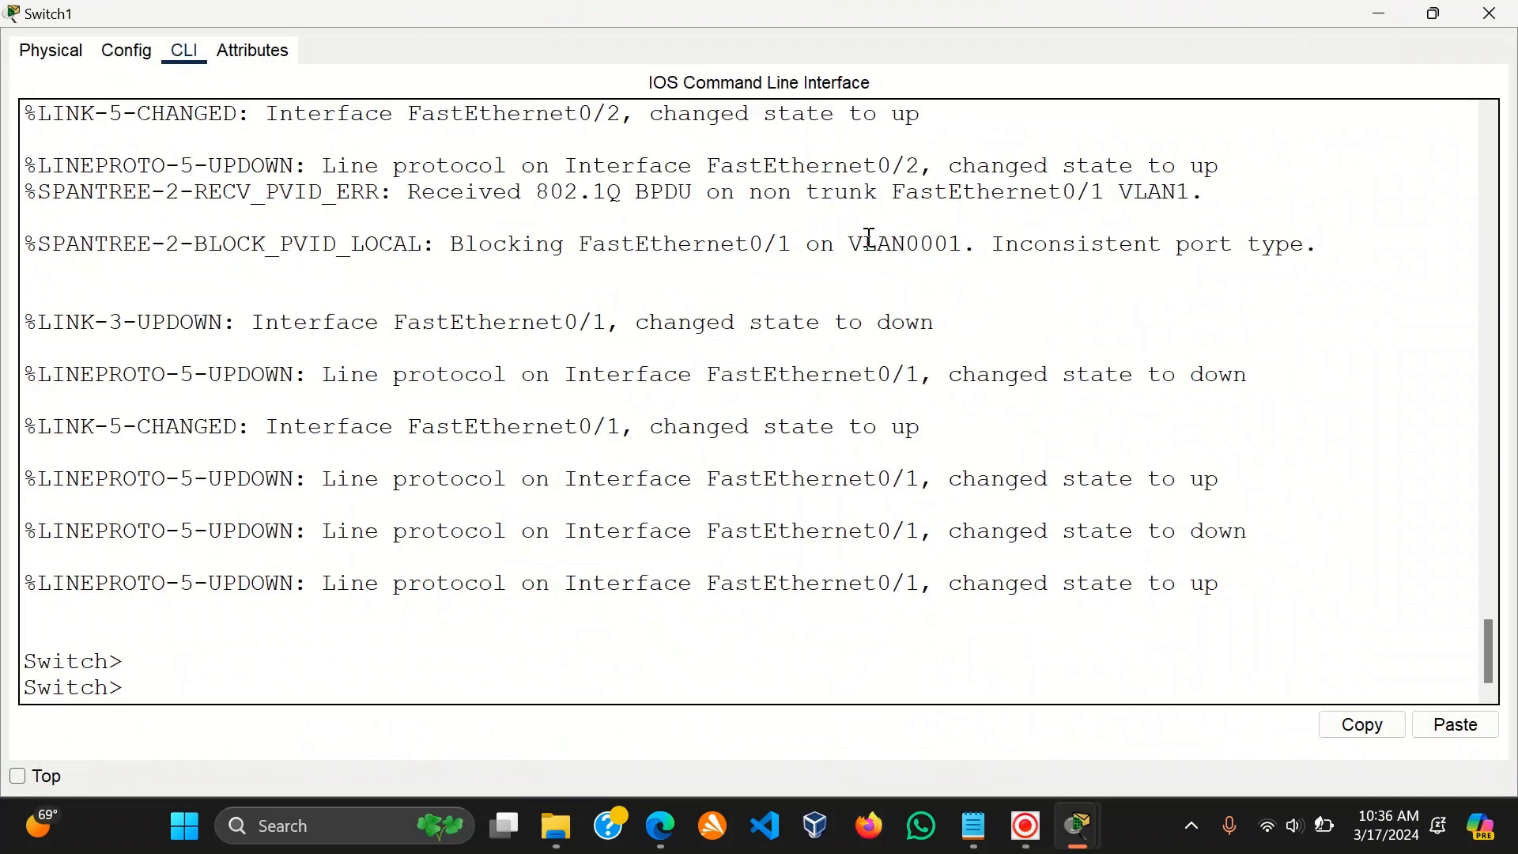
key("Return")
key("Return")
key("Return")
type("en")
key("Tab")
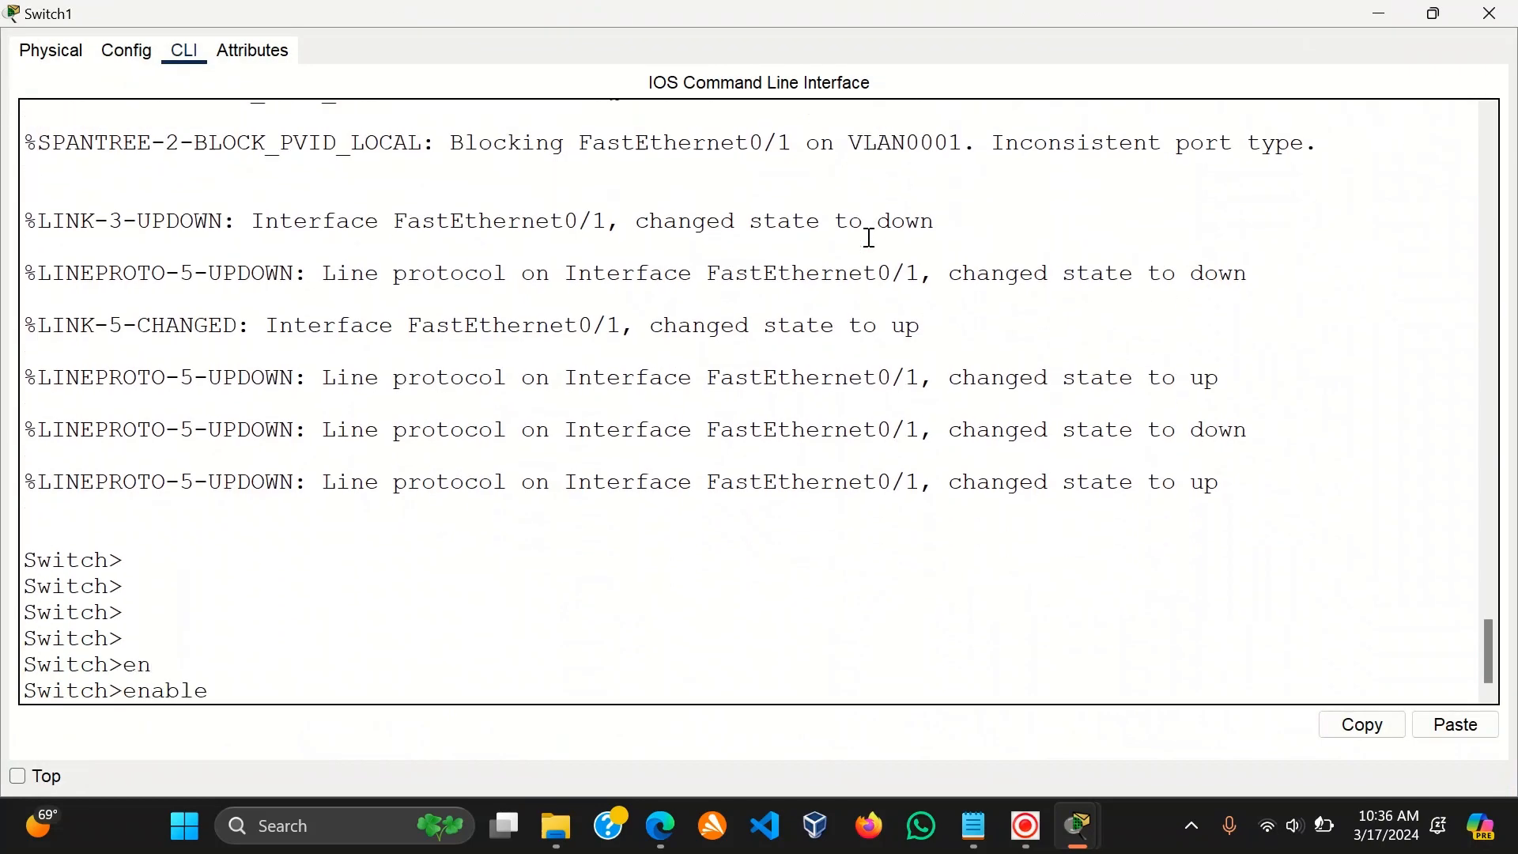
key("Return")
key("Return")
Enter global configuration mode on Switch1 with configure terminal.
type("con")
key("Tab")
type("n")
key("Tab")
type("f")
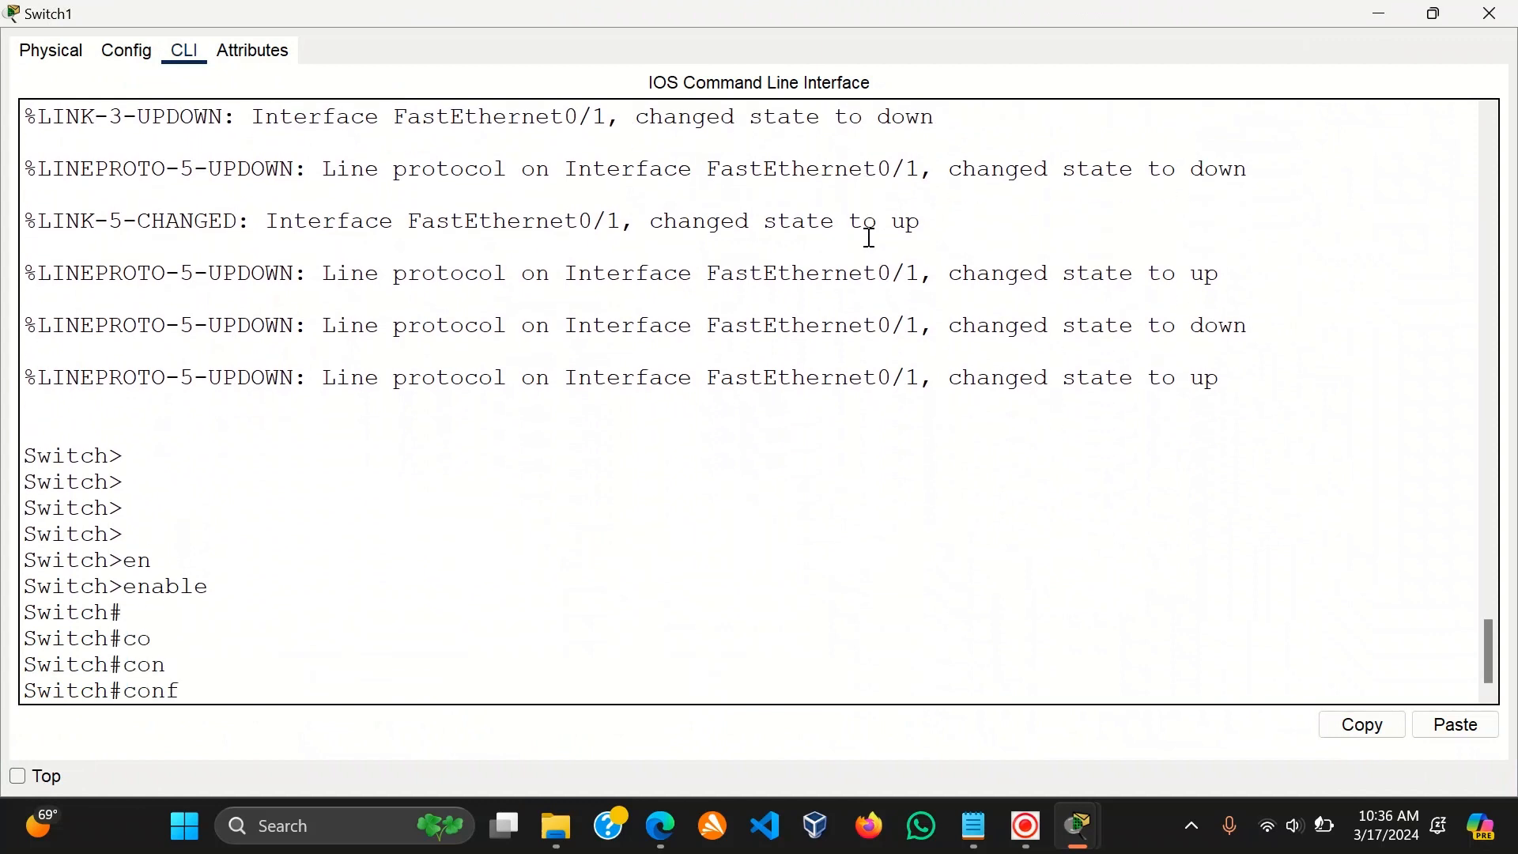
key("Tab")
type("t")
key("Tab")
key("Return")
key("Return")
Set Switch1 to VTP client with vtp mode client.
type("v")
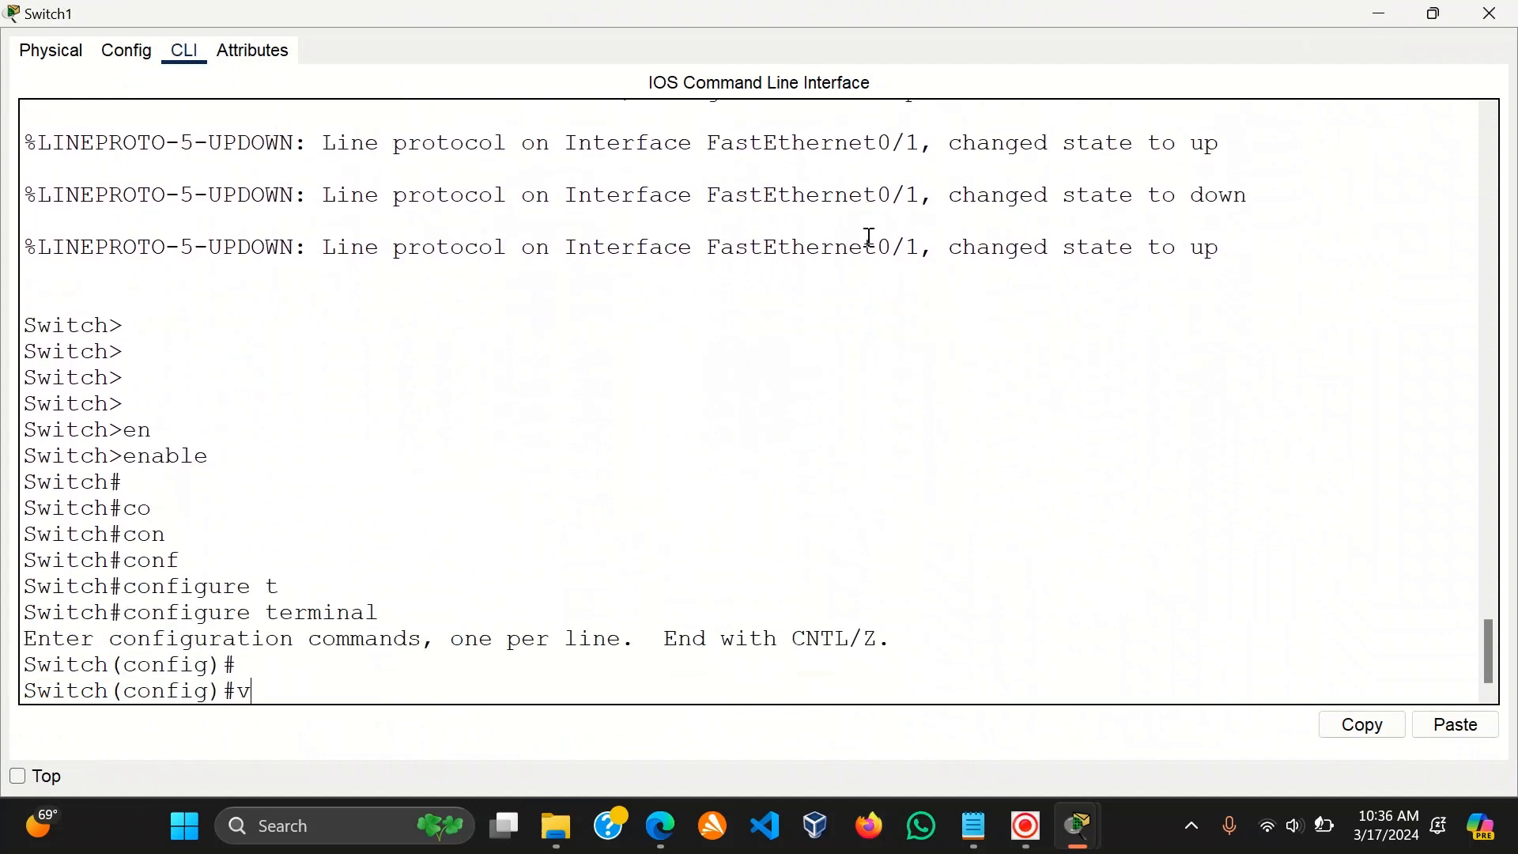
type("t")
key("Tab")
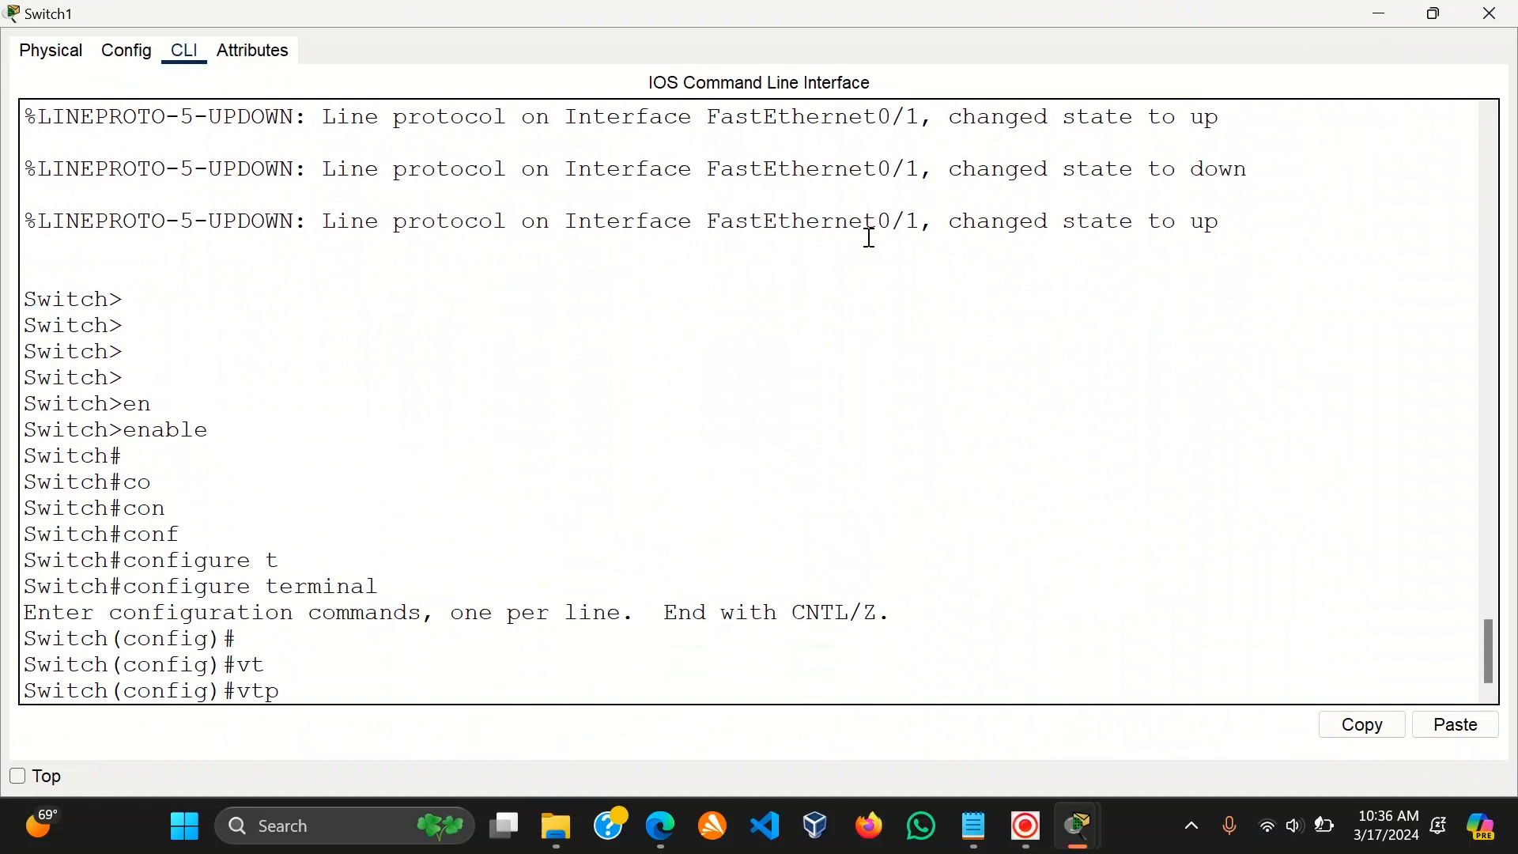
type("m")
key("Tab")
type("cl")
key("Tab")
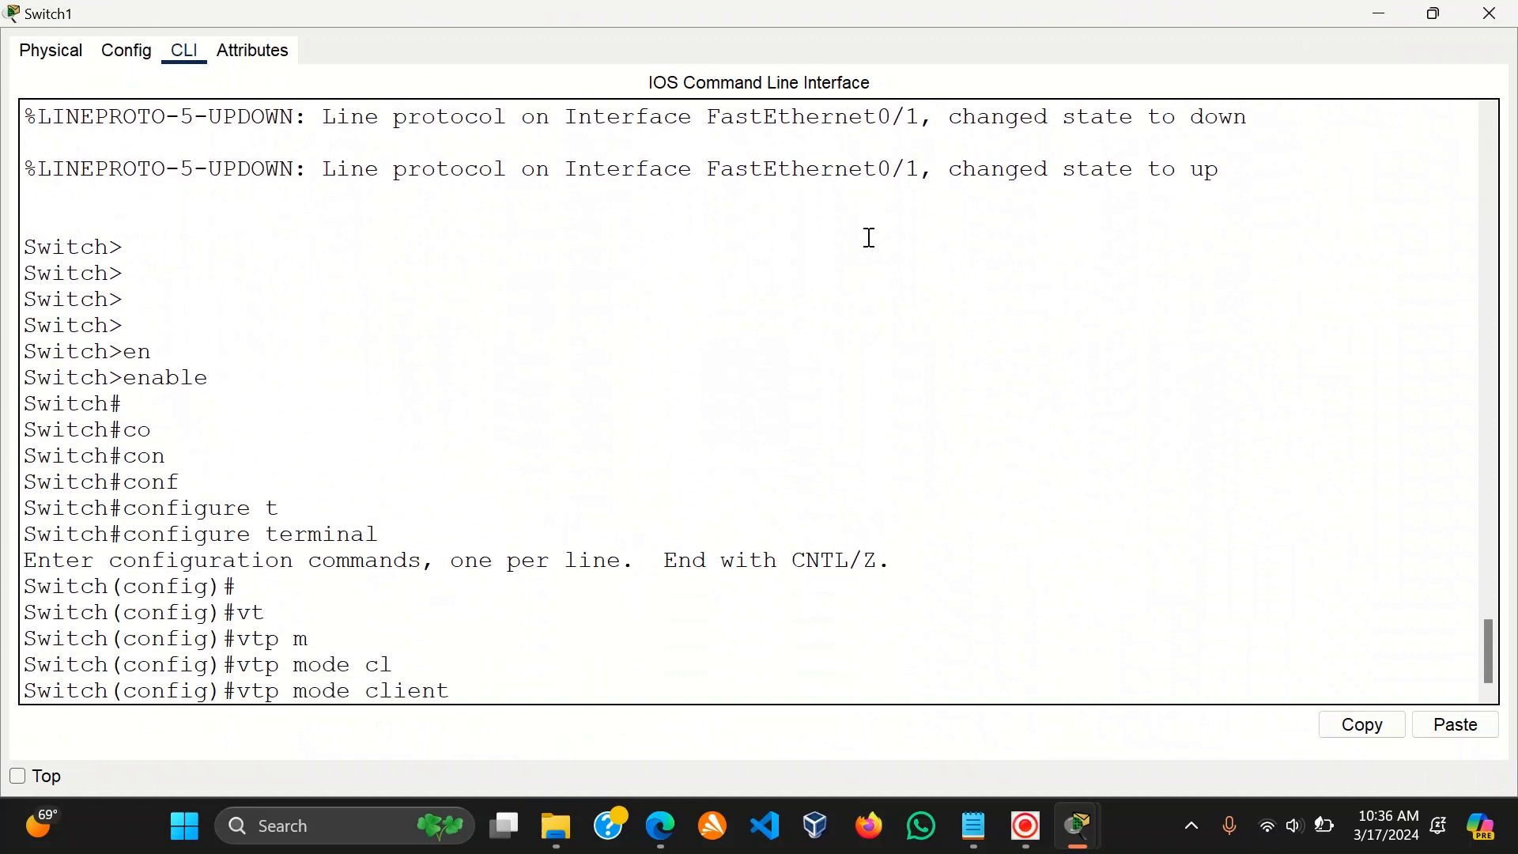
key("Return")
key("Return")
key("Return")
Discard the started vtp command and exit global configuration mode on Switch1.
type("vt")
key("Tab")
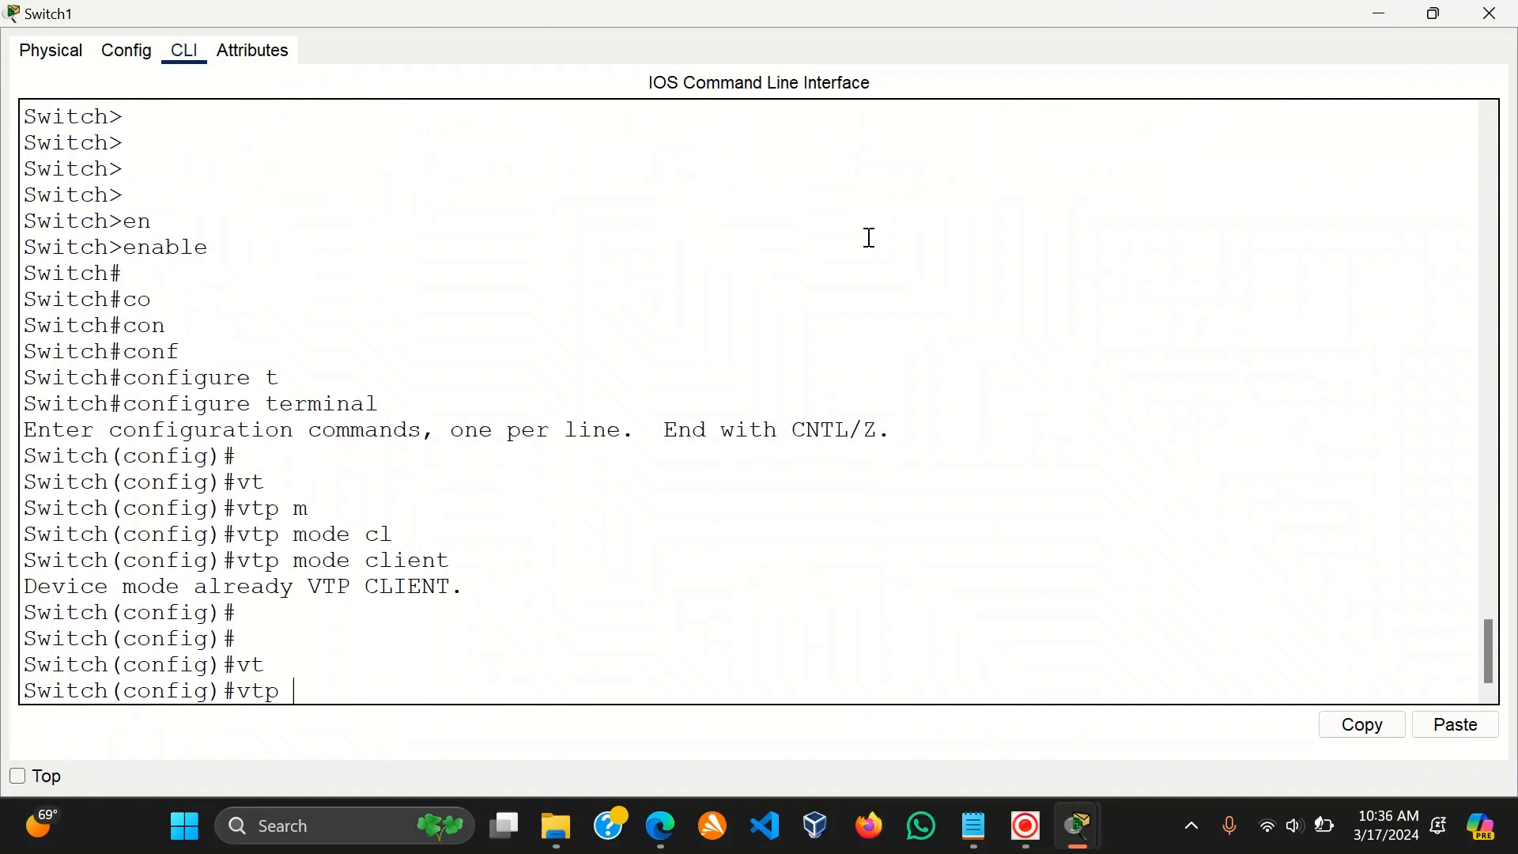
key("BackSpace")
key("BackSpace")
key("Return")
key("Return")
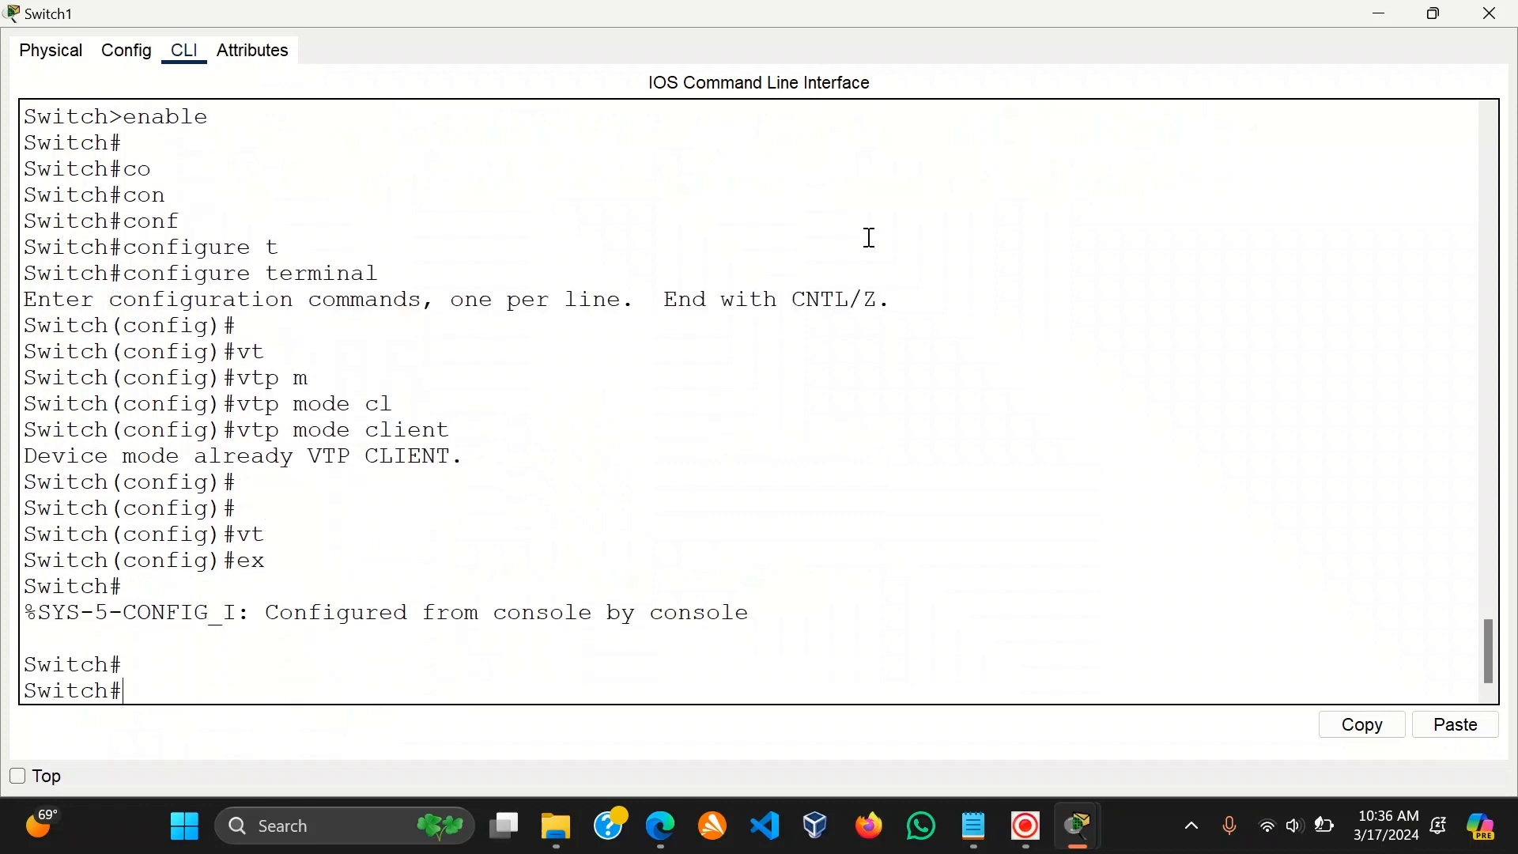
Return to global configuration mode on Switch1 with configure terminal.
type("cont")
key("Tab")
key("Tab")
type("t")
key("Tab")
key("Return")
key("Return")
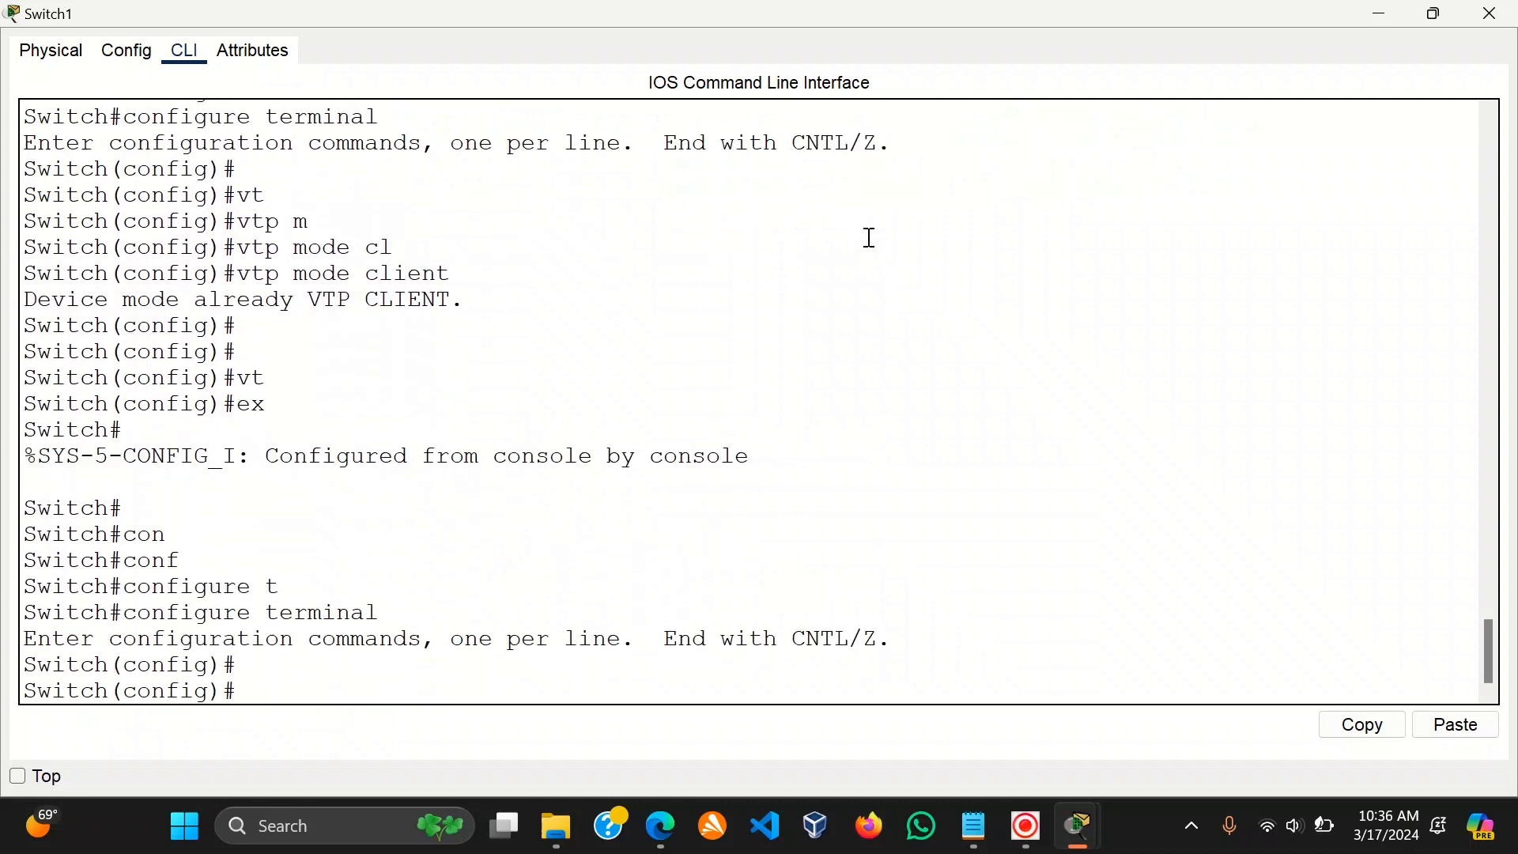
Enter interface range configuration for fastEthernet 0/1-2 on Switch1.
type("int")
key("Tab")
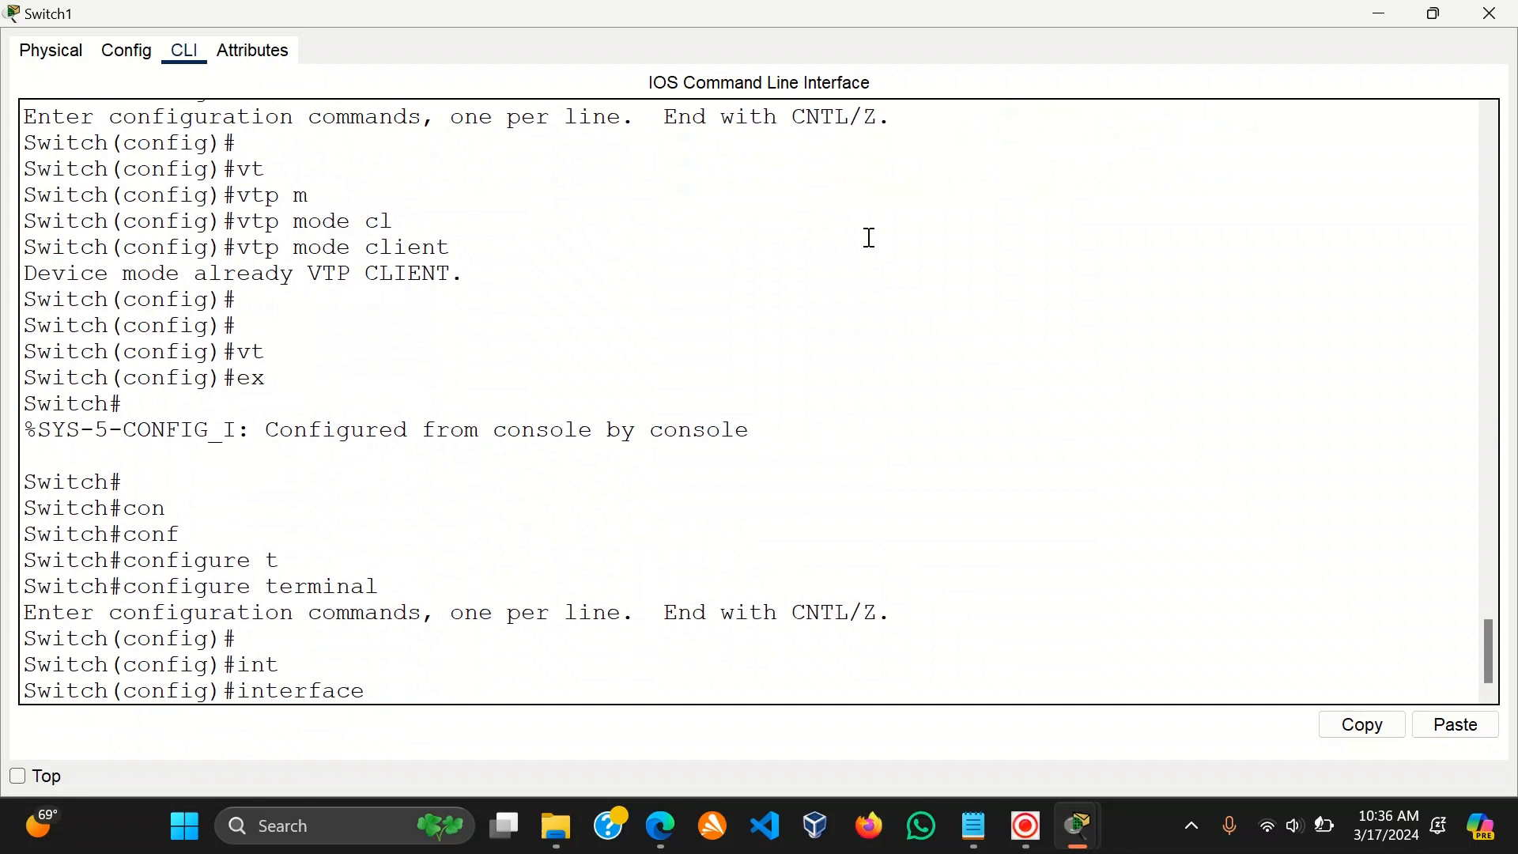
type("r")
key("Tab")
type("f")
key("Tab")
type("-")
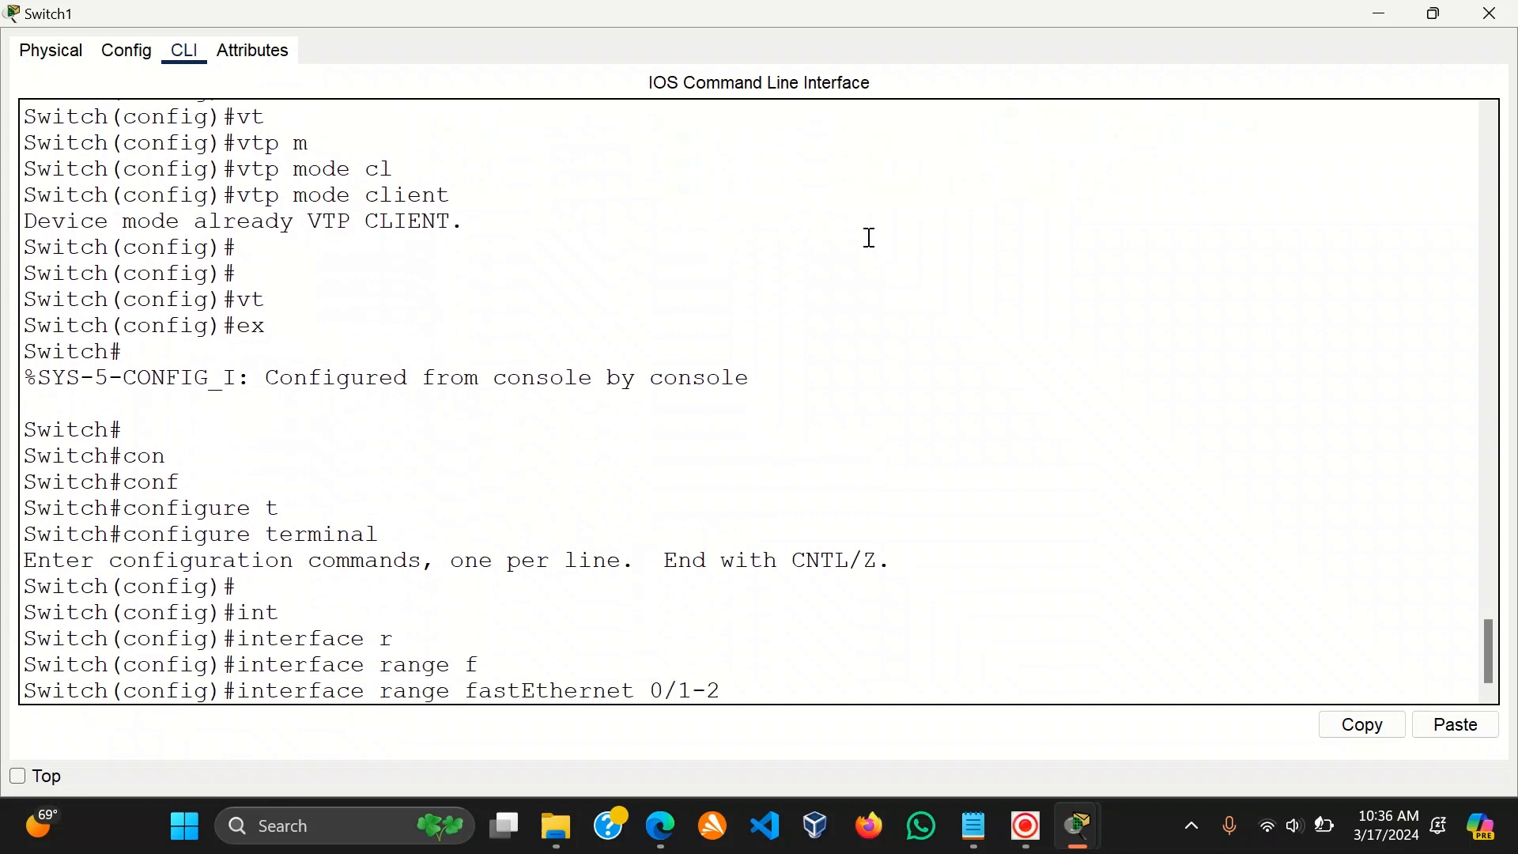
key("Return")
Set the fastEthernet 0/1-2 ports on Switch1 to switchport mode trunk.
type("sw")
key("Tab")
type("m")
key("Tab")
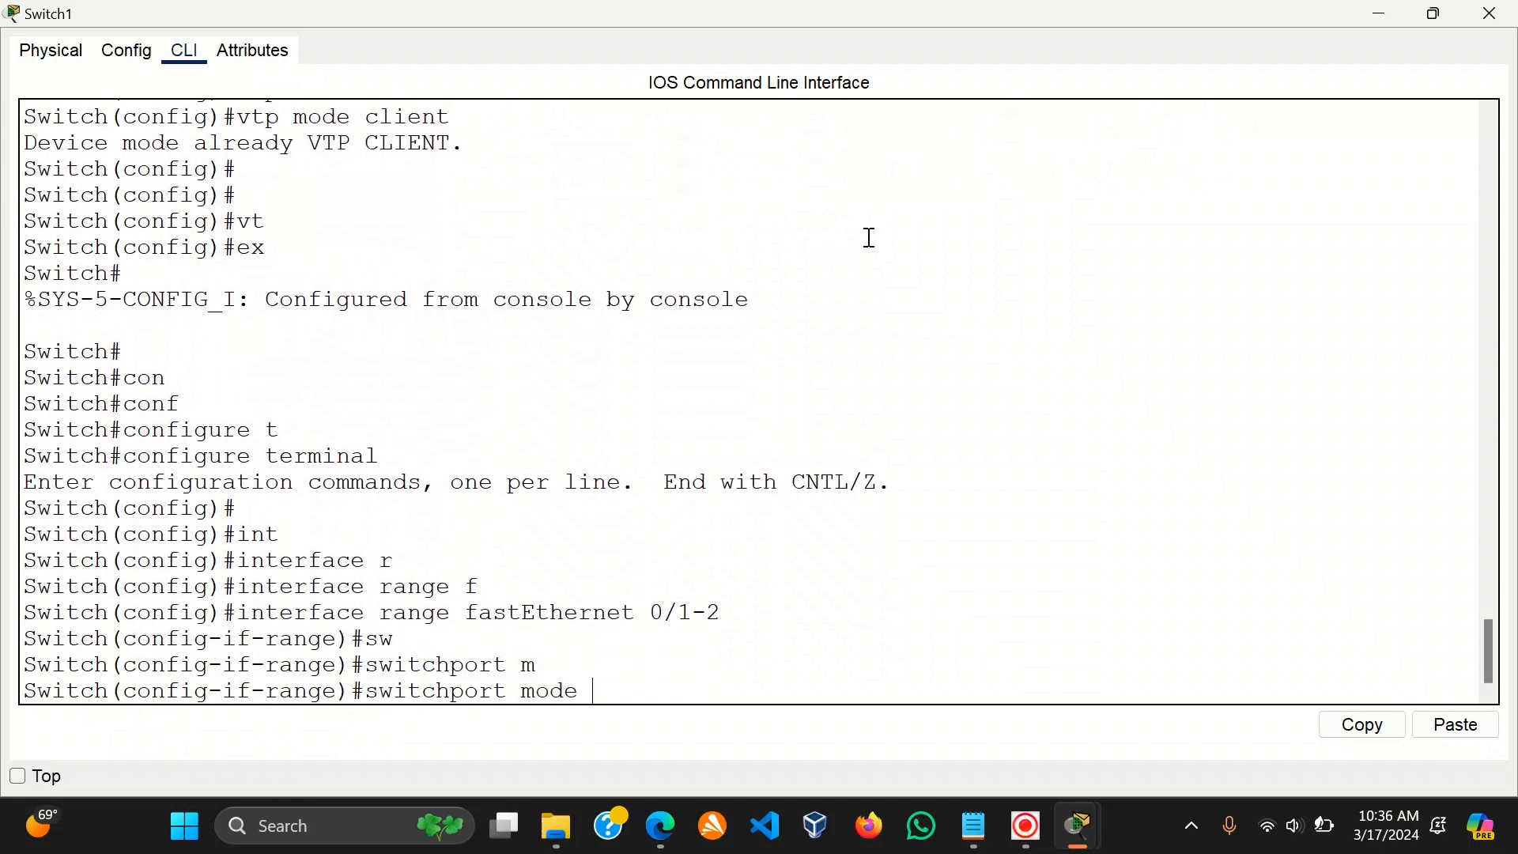
type("tr")
key("Tab")
key("Return")
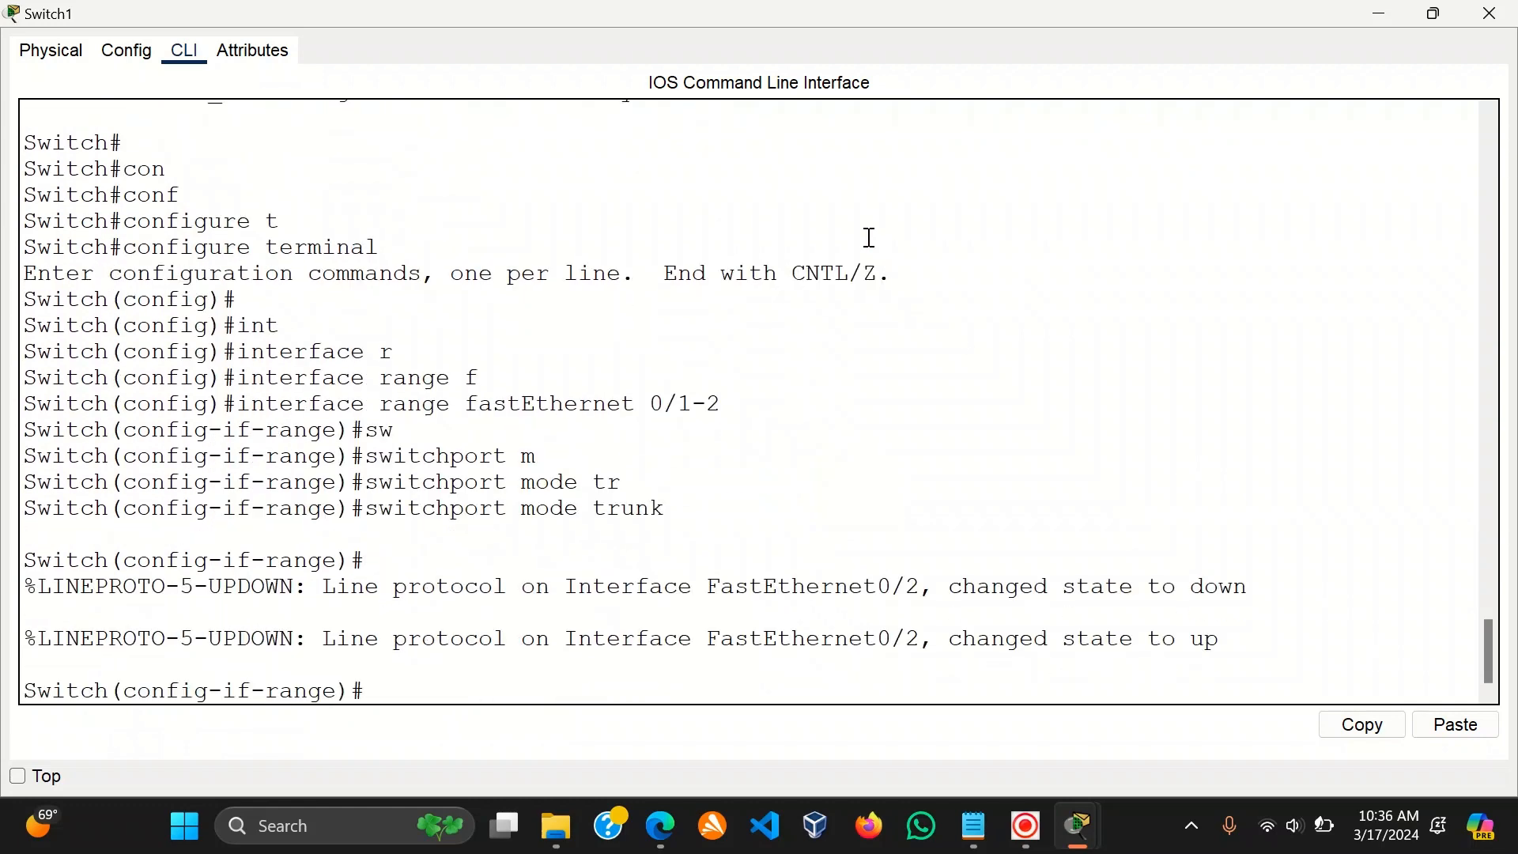
scroll(870, 237, "up", 3)
Minimize the Switch1 window and replug its two topology links, the upper into FastEthernet0/1 and the lower into FastEthernet0/2.
left_click(1385, 11)
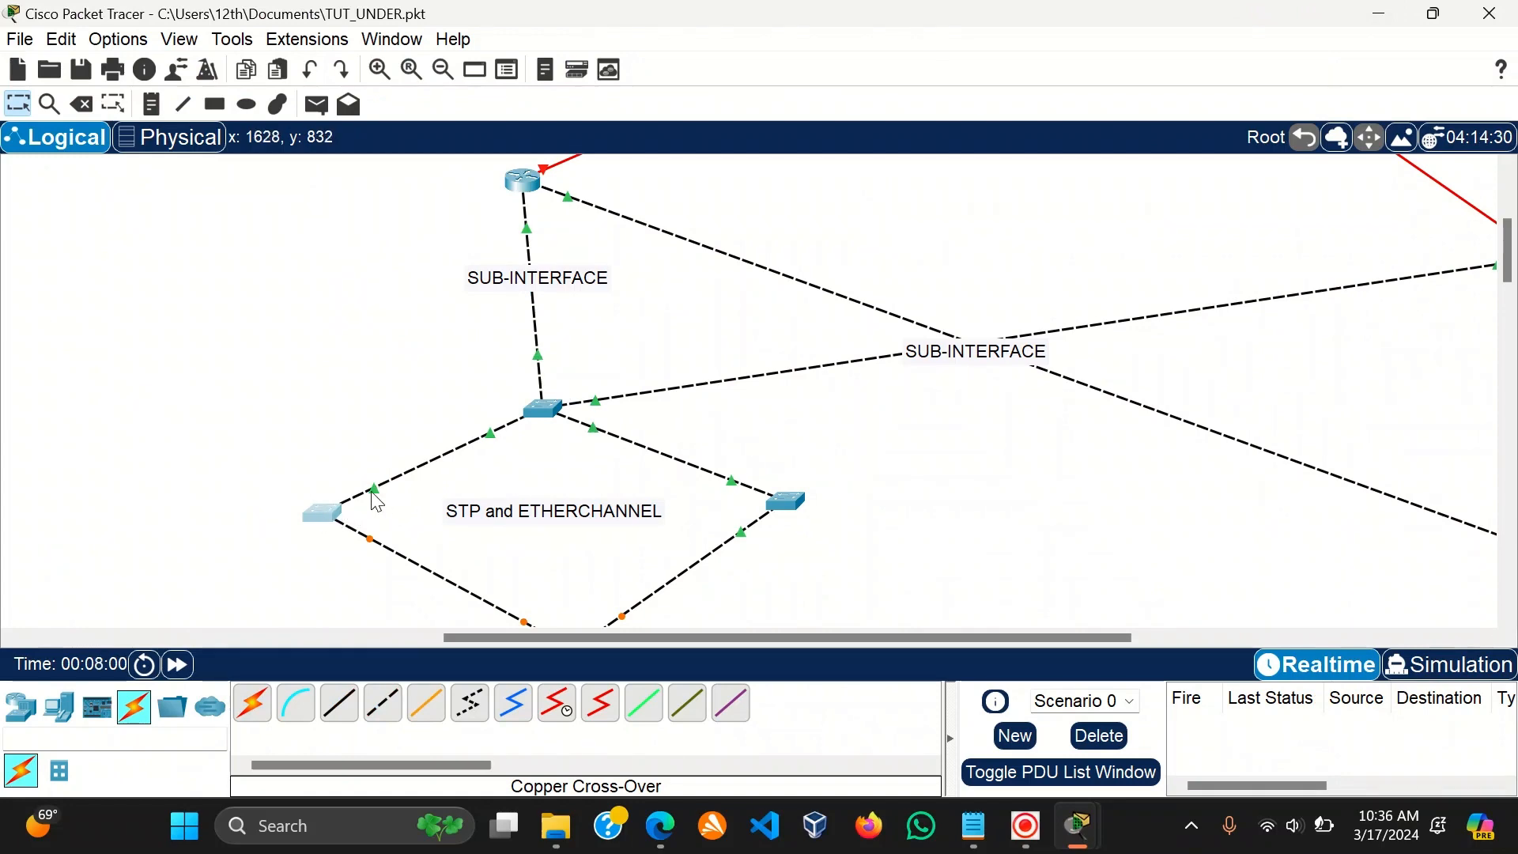
left_click(335, 516)
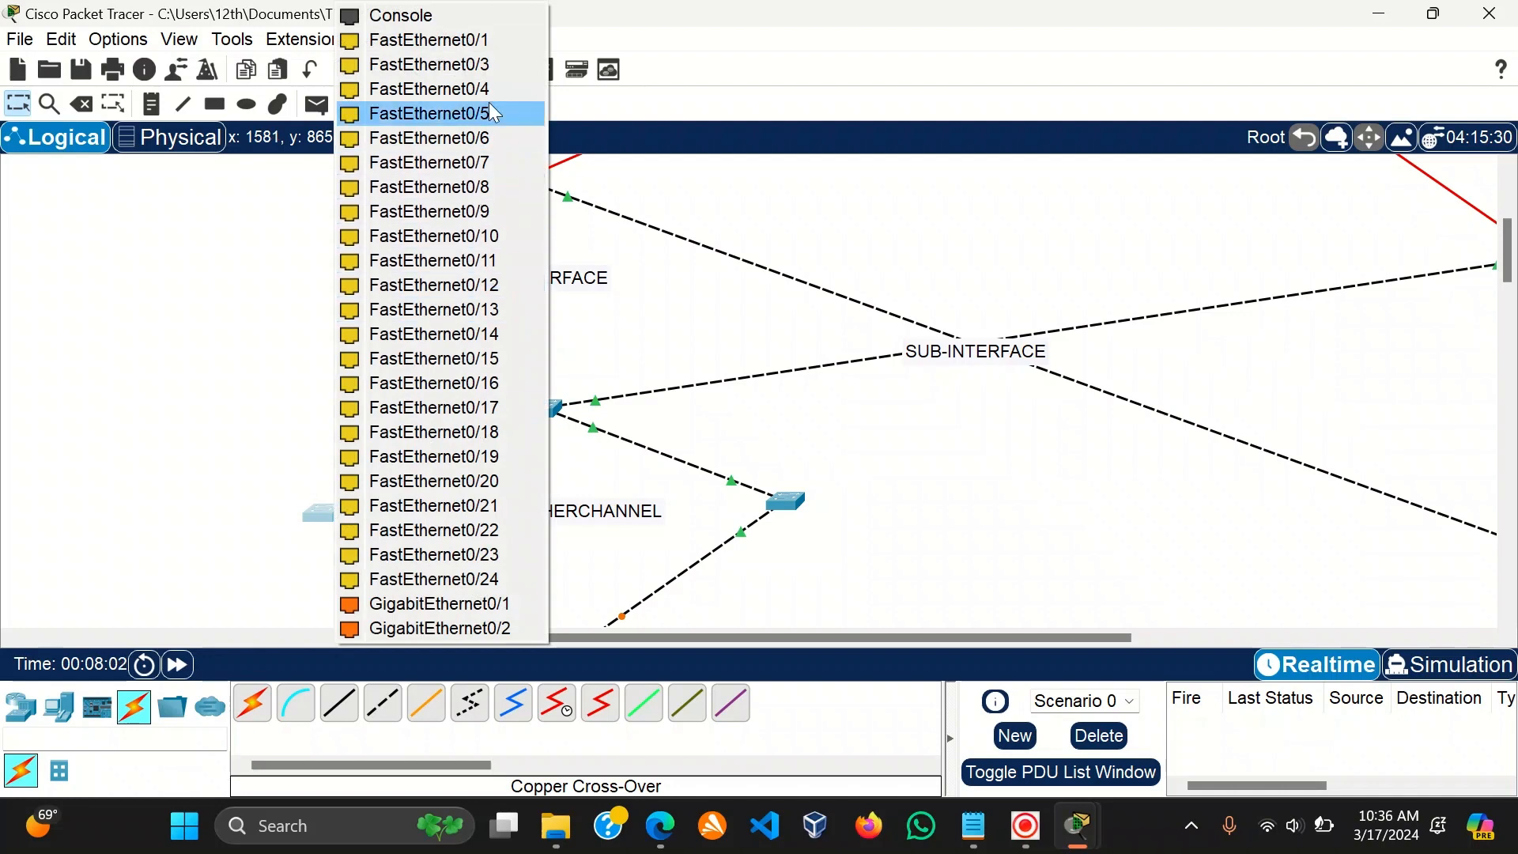
left_click(492, 42)
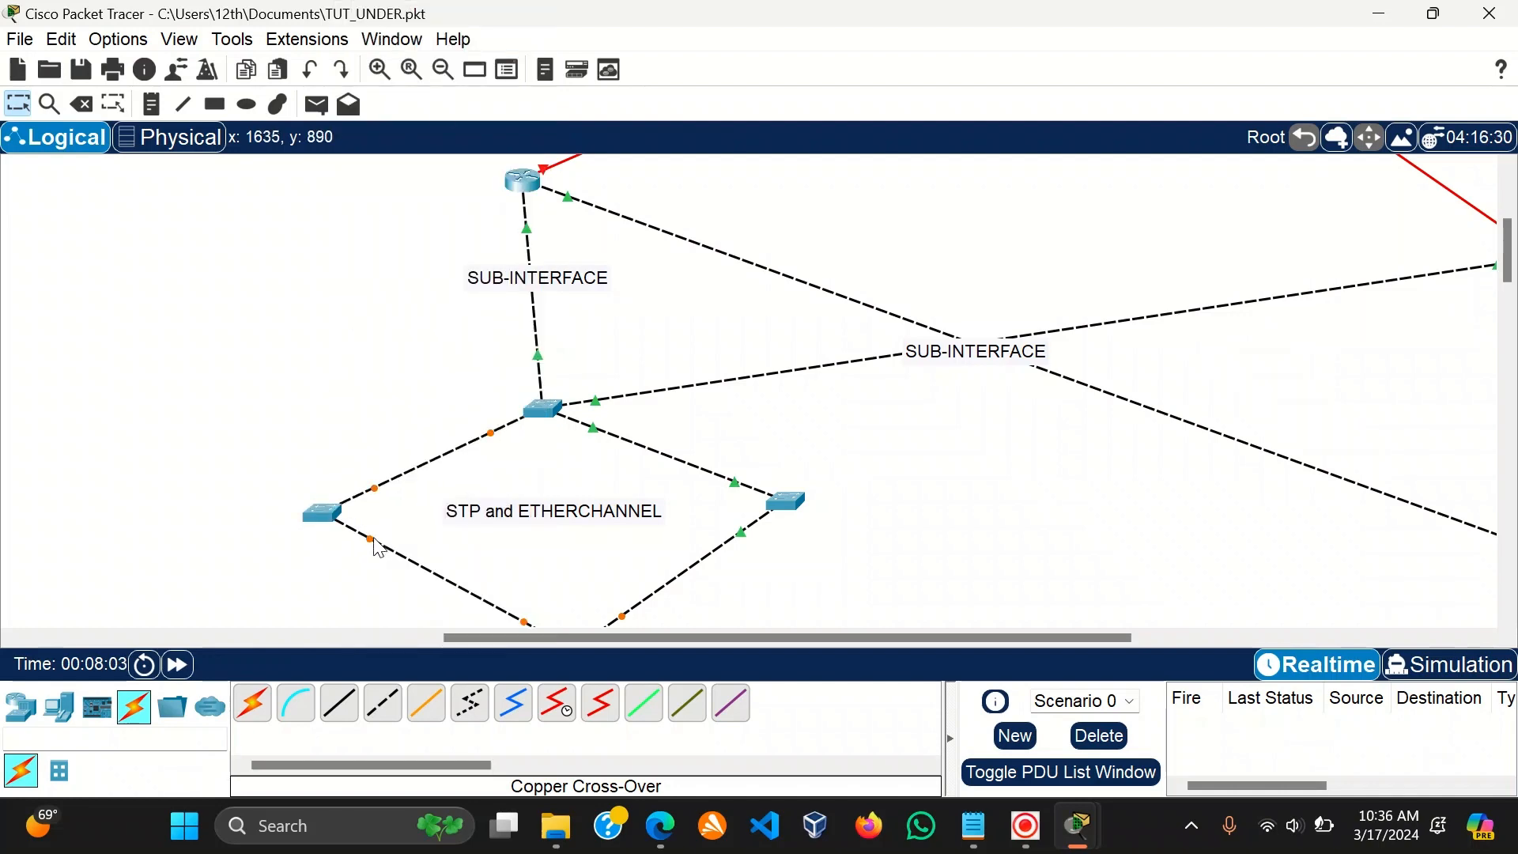
left_click(325, 515)
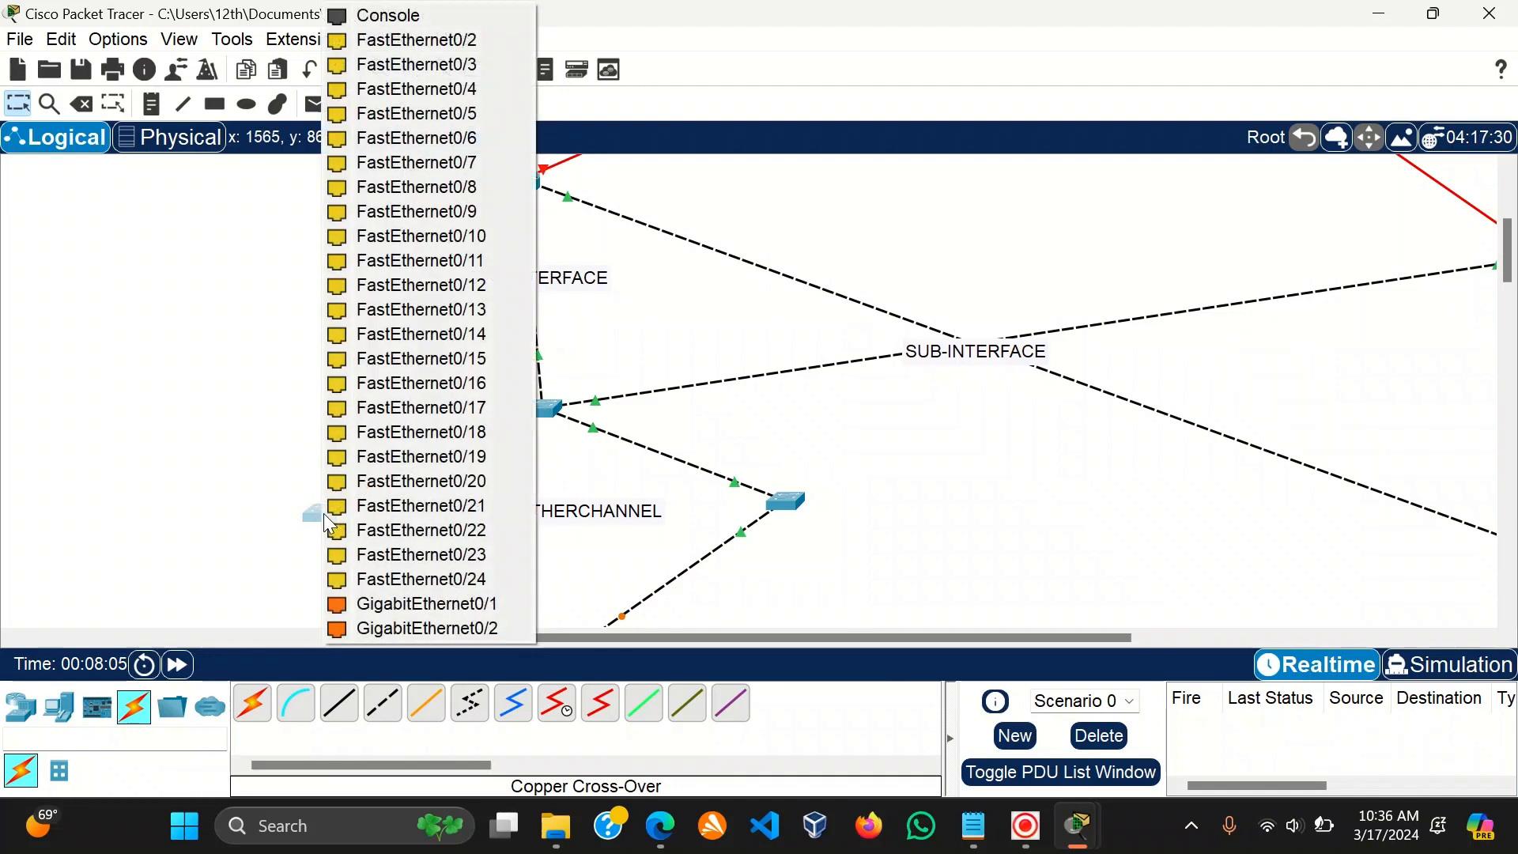
left_click(442, 41)
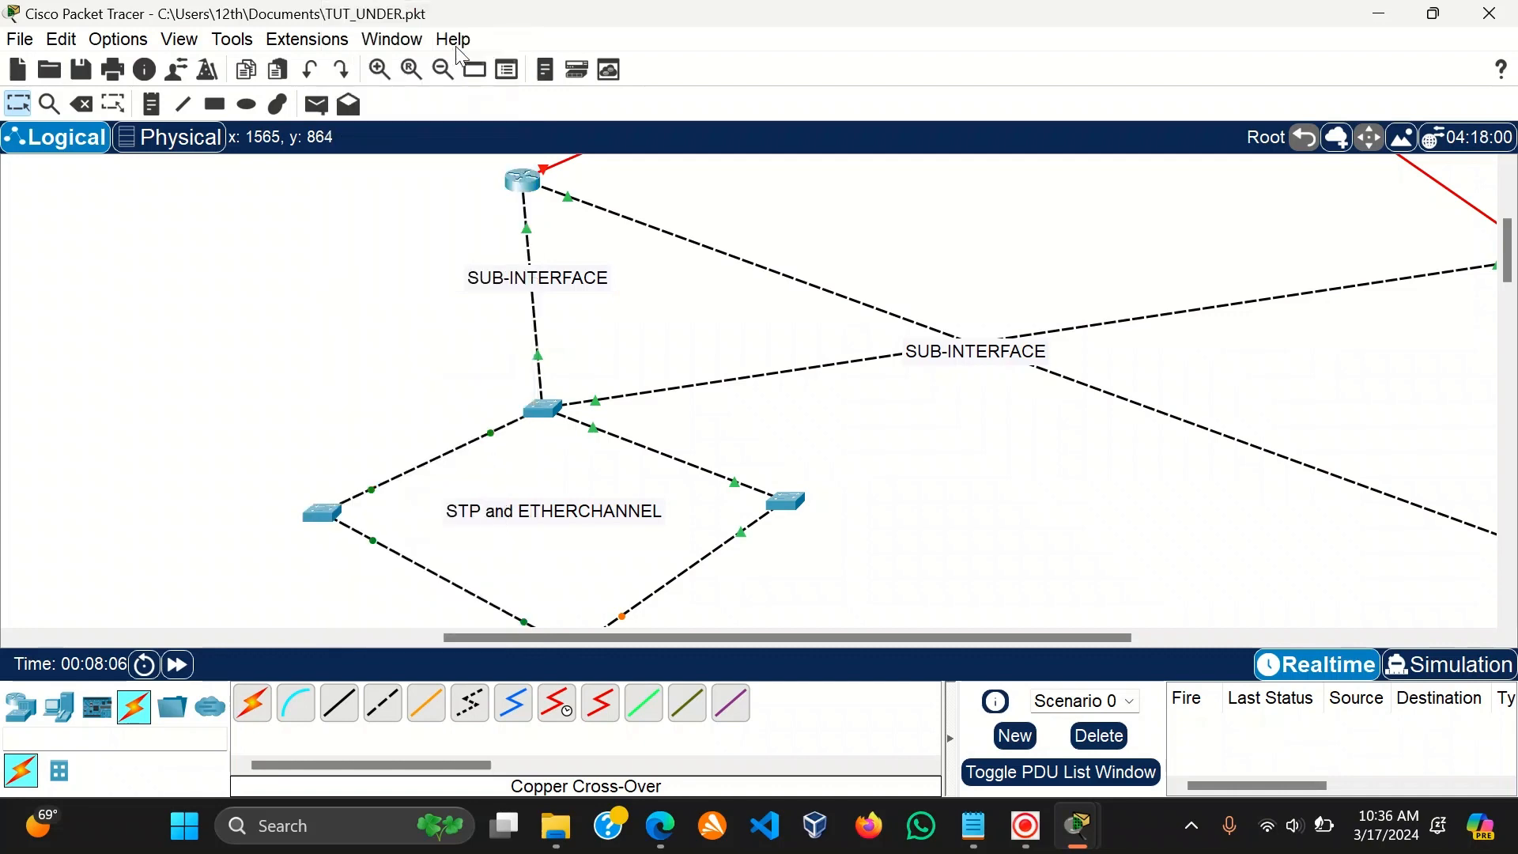
Reopen Switch1's command line, reapply switchport mode trunk to the selected interface range, and exit to global configuration.
left_click(321, 514)
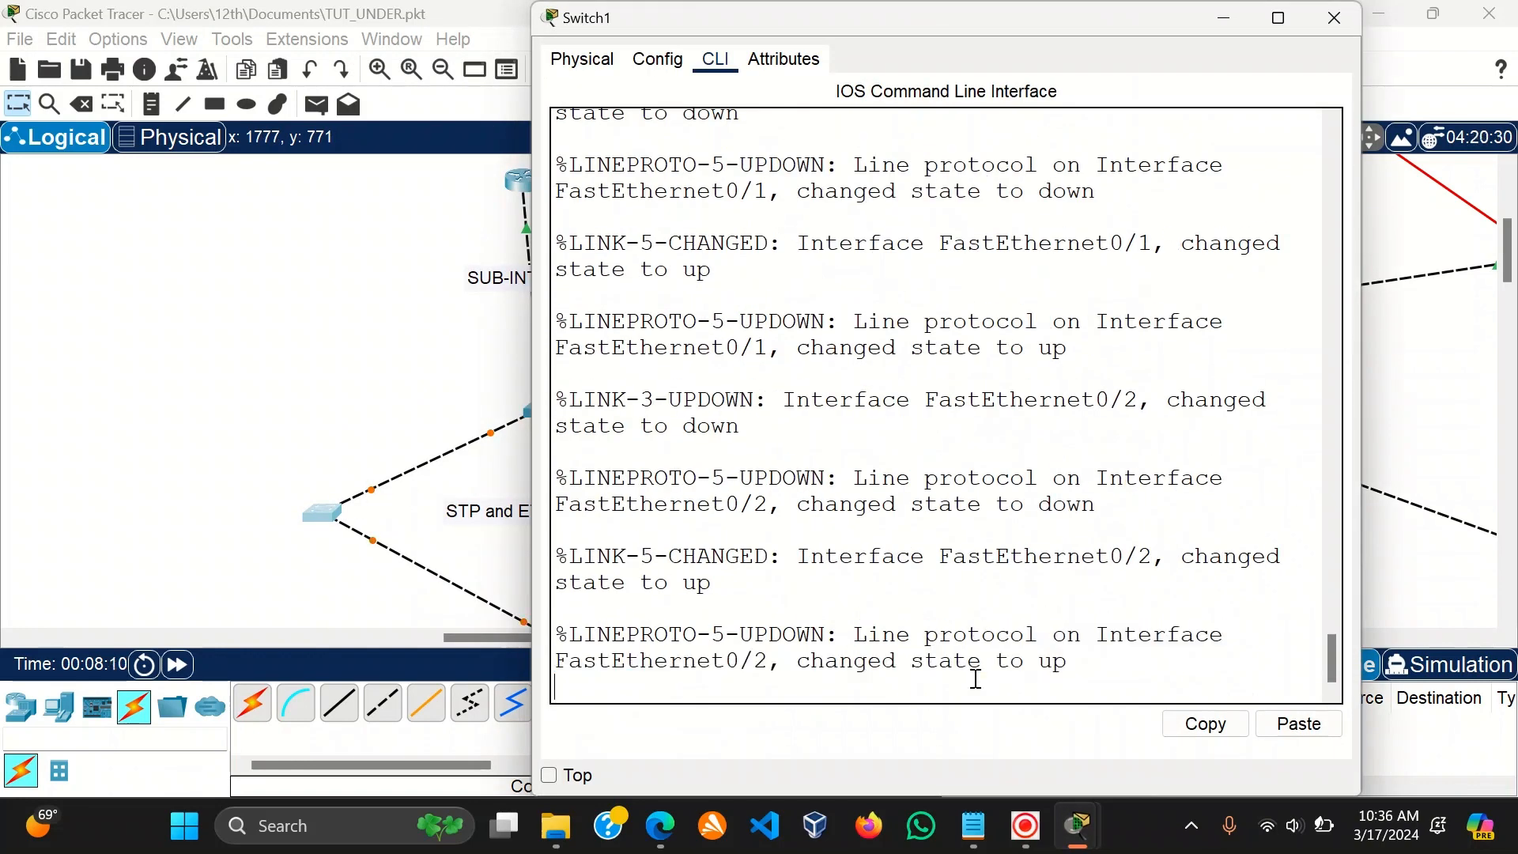
key("Return")
key("Return")
key("Return")
key("Return")
type("switchport mode trunk")
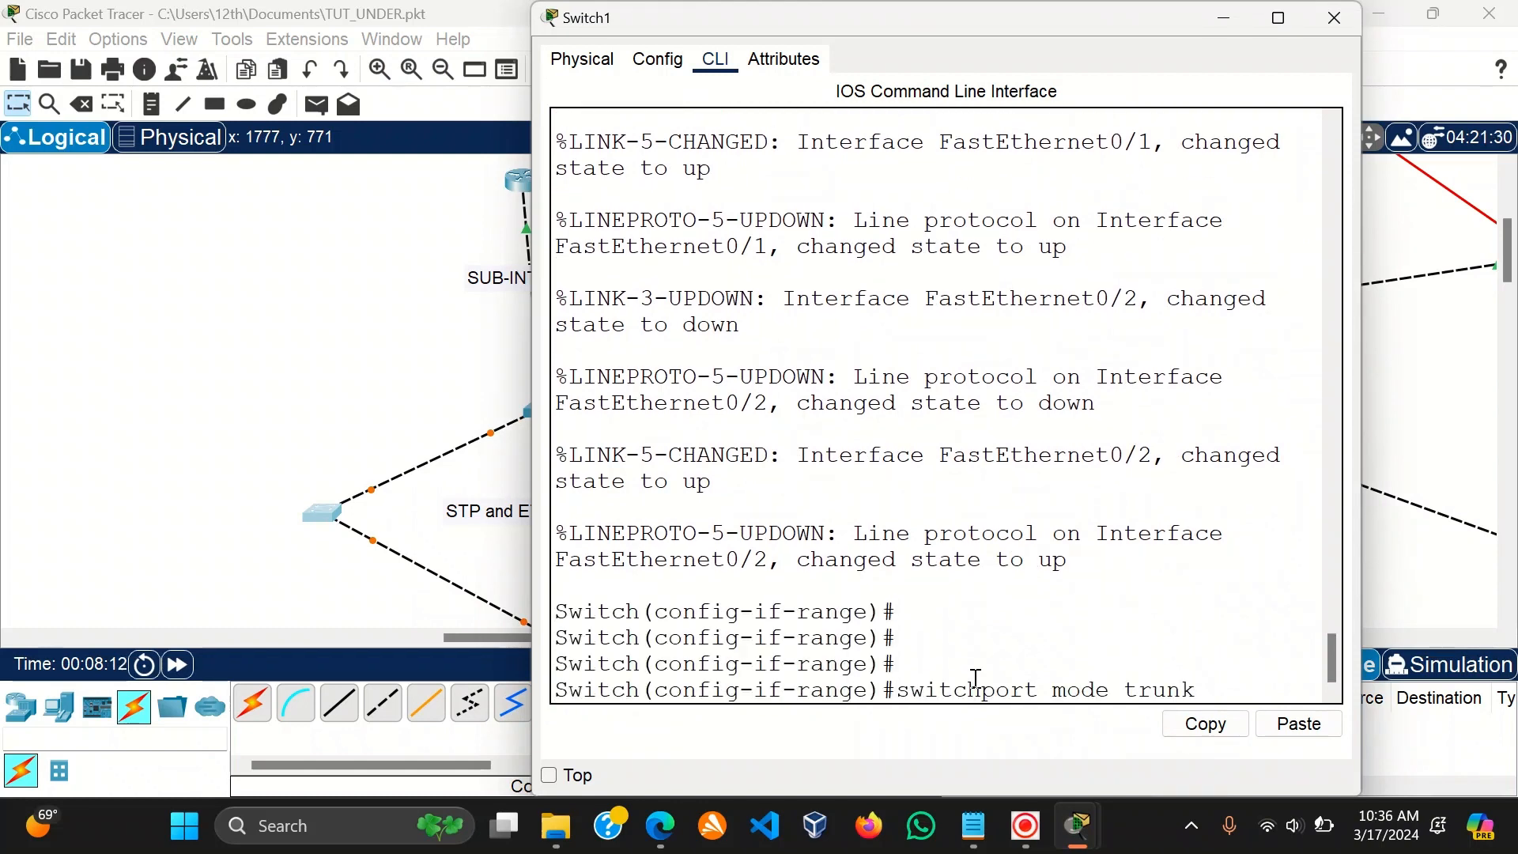
key("Return")
key("Return")
key("Return")
type("e)#e")
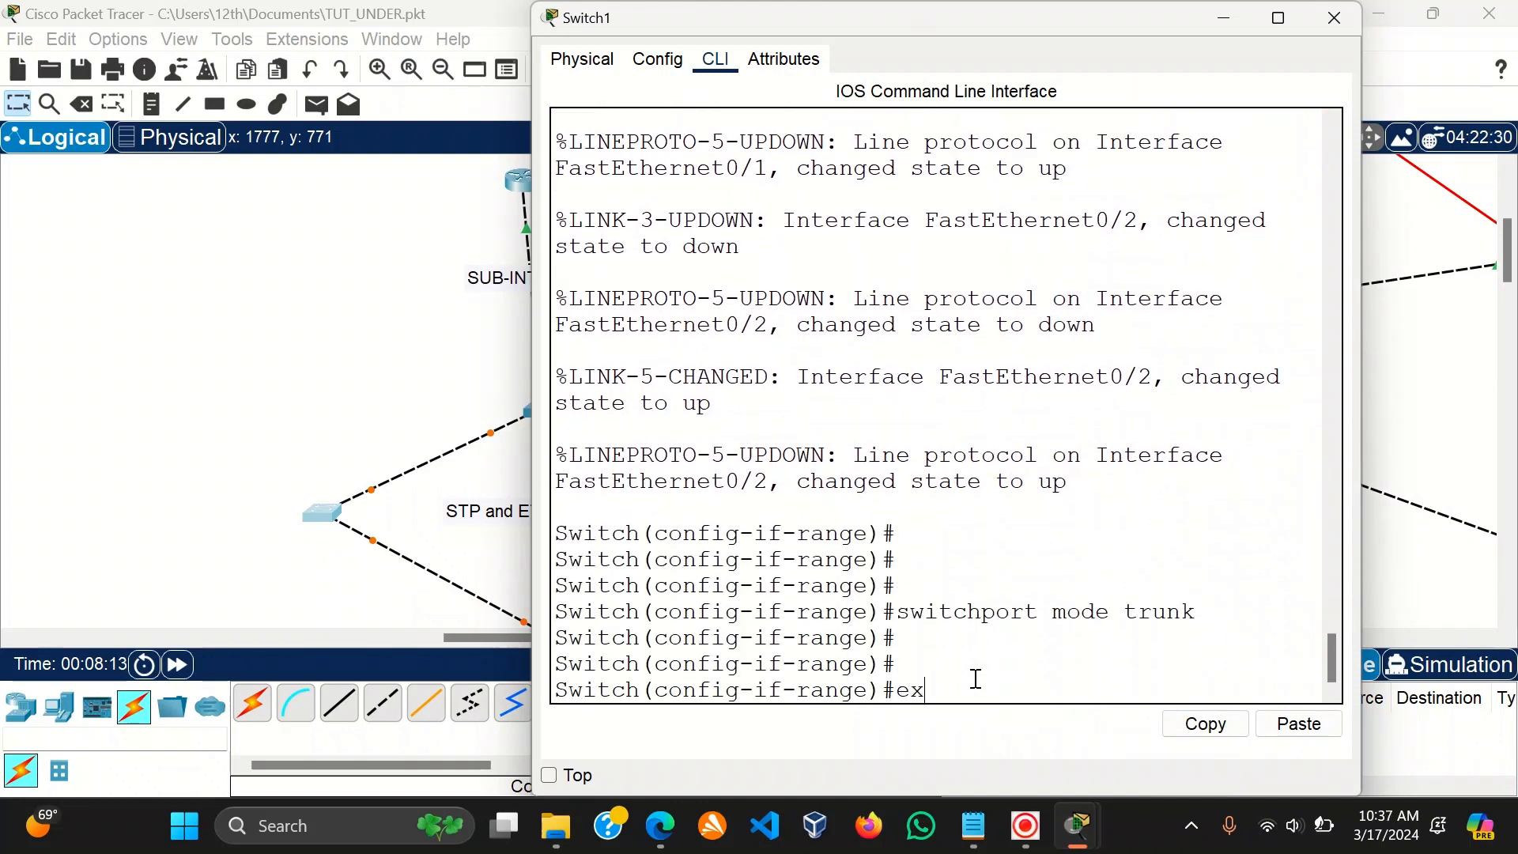
type("x")
key("Return")
key("Return")
key("Return")
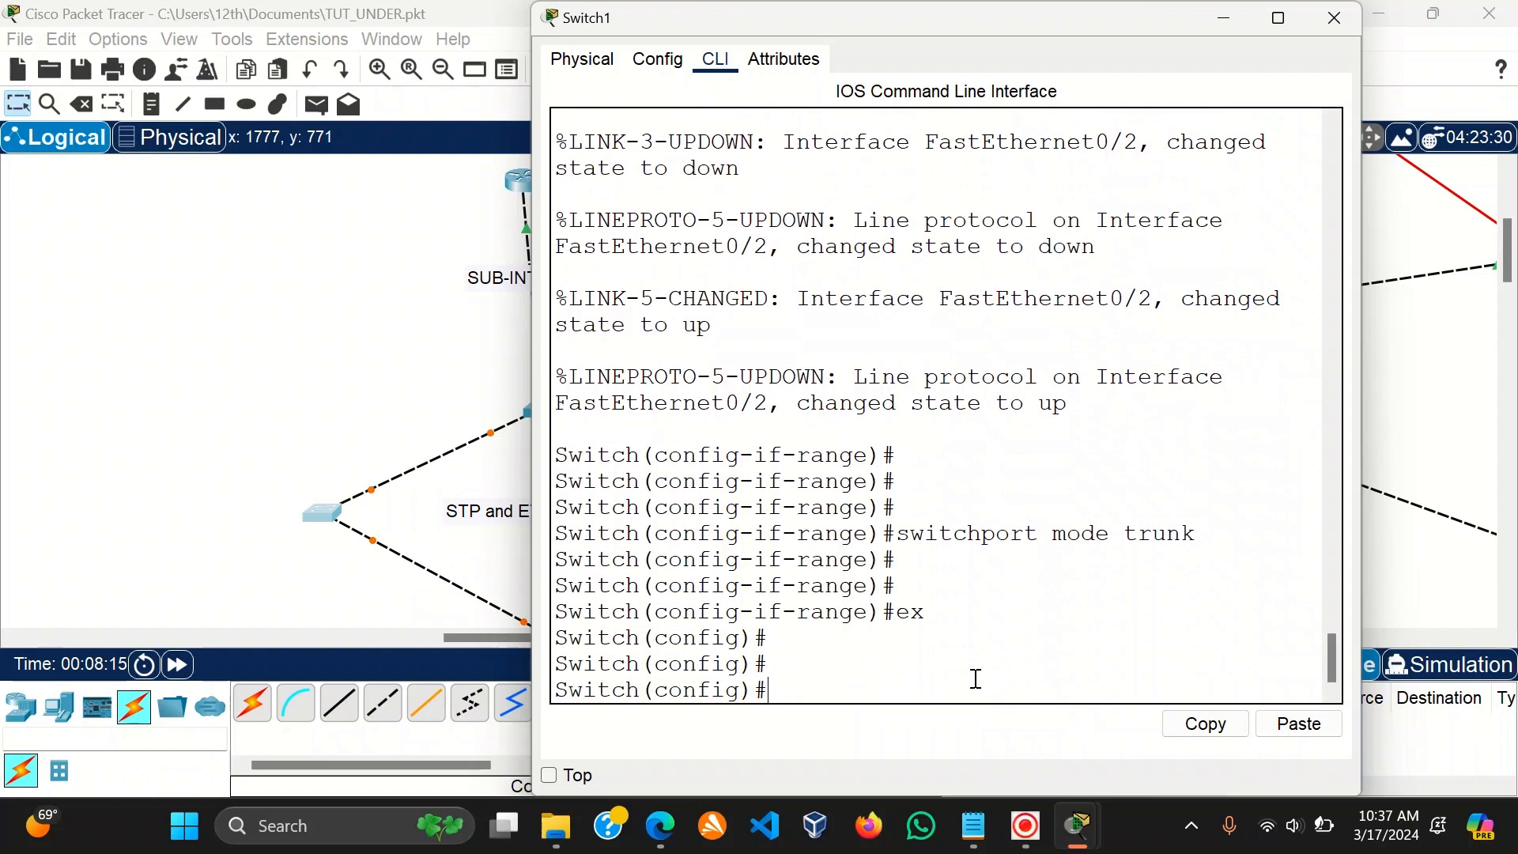
Select interface range fastEthernet 0/1-2 on Switch1 and enable the ports with no shutdown.
type("int")
key("Tab")
type("r")
key("Tab")
type("f")
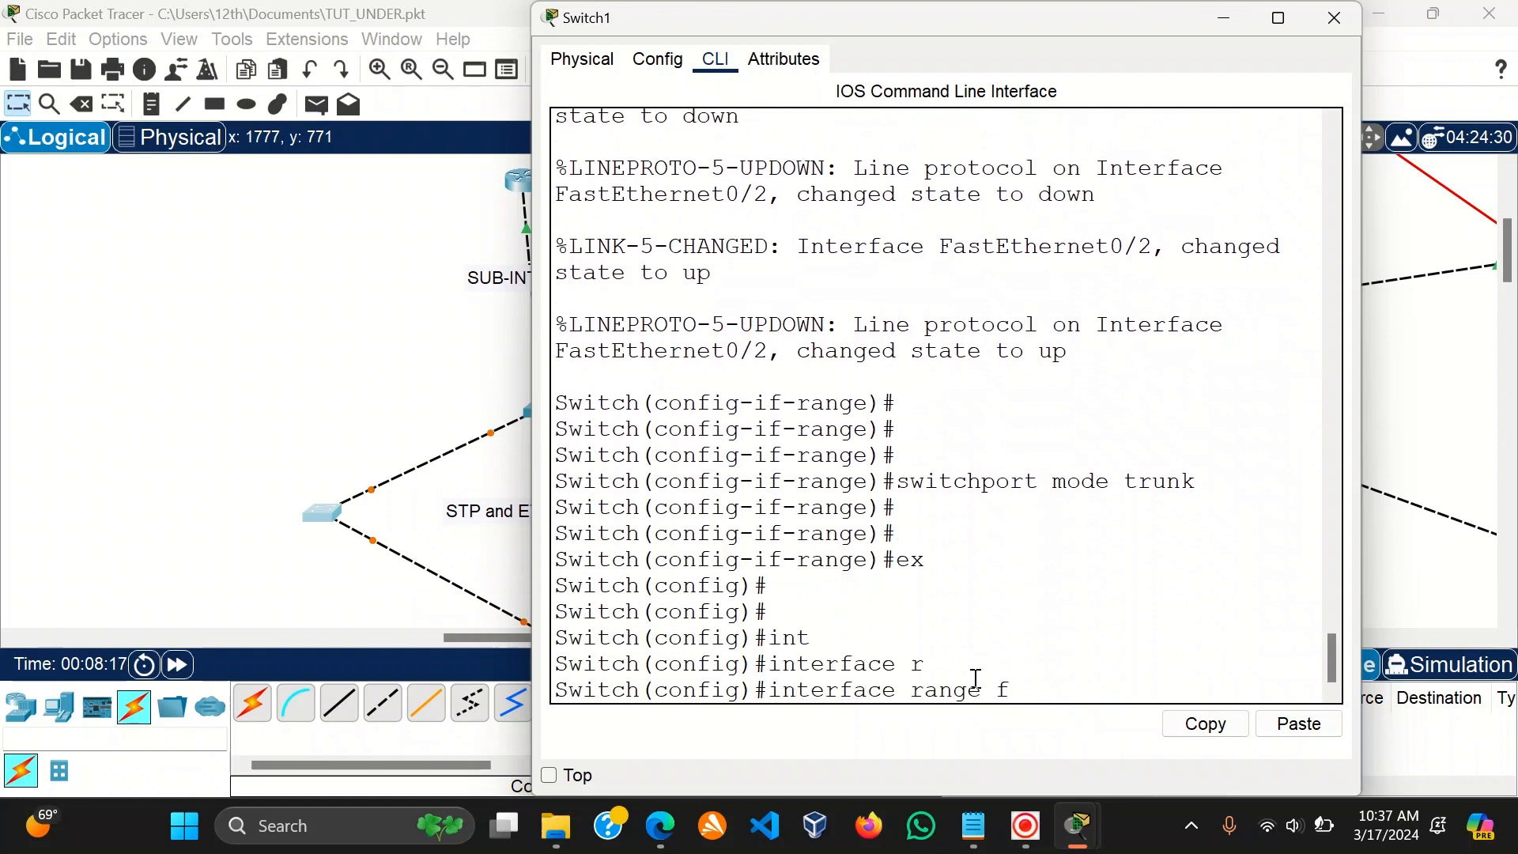
key("Tab")
type("0/1-2")
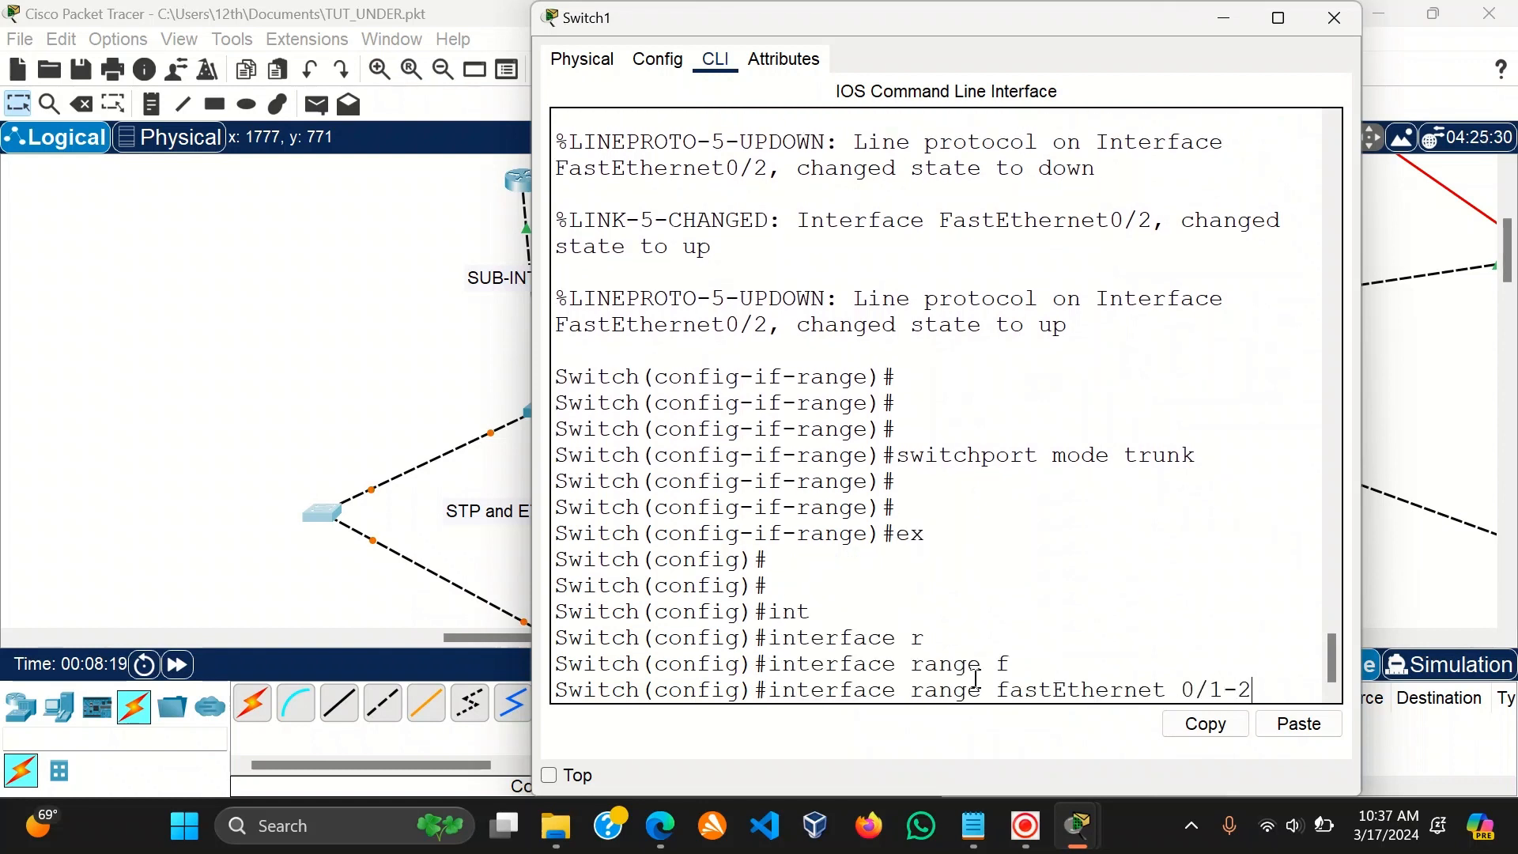
key("Return")
type("no sh")
key("Tab")
key("Return")
key("Return")
Exit the interface range and return Switch1 to privileged mode with end.
type("e")
key("Return")
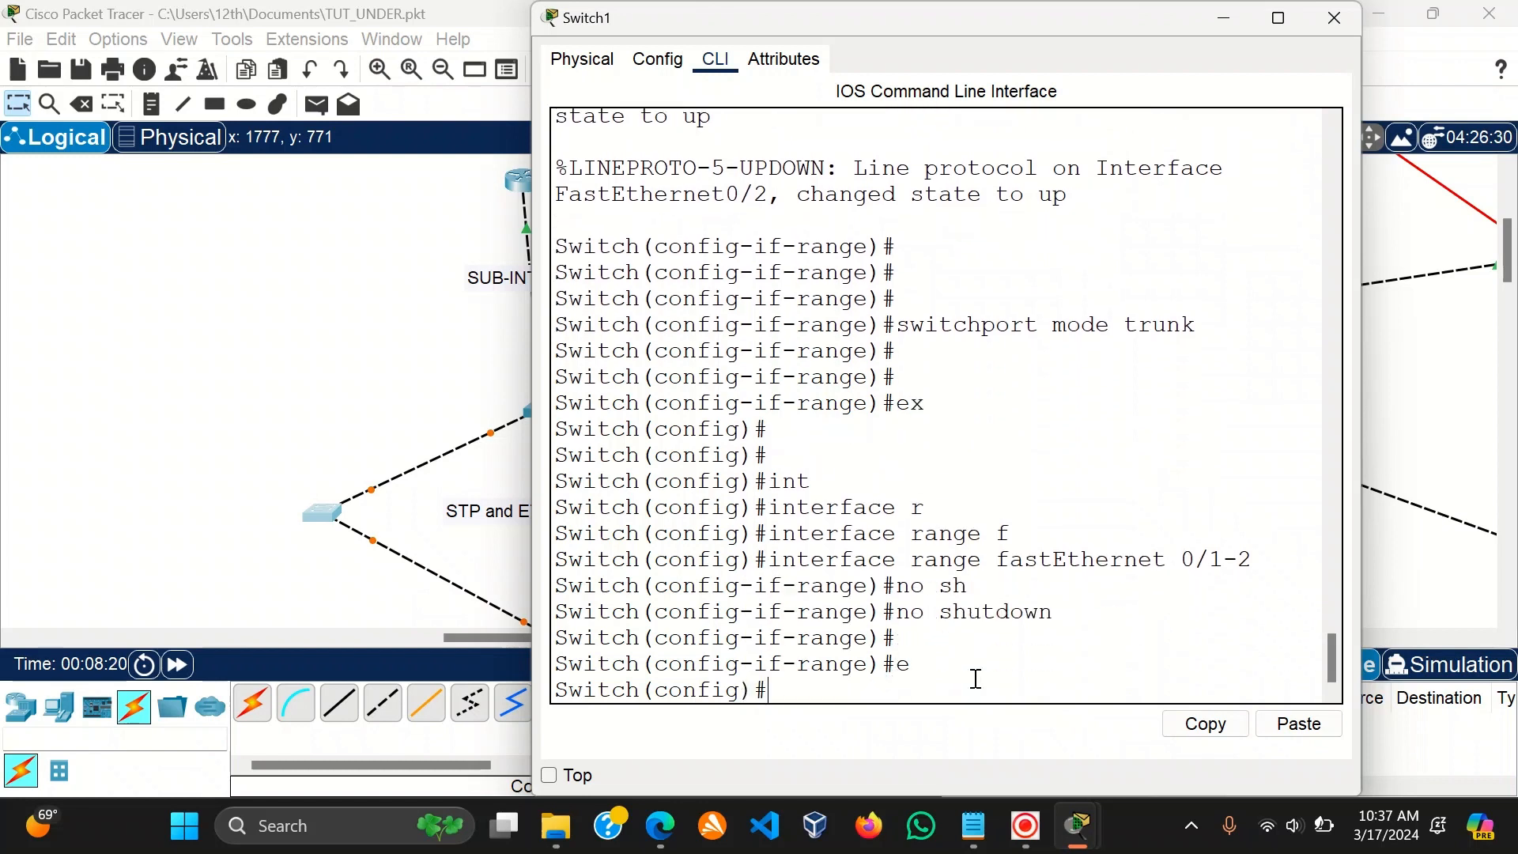
key("Return")
type("end")
key("Return")
key("Return")
key("Return")
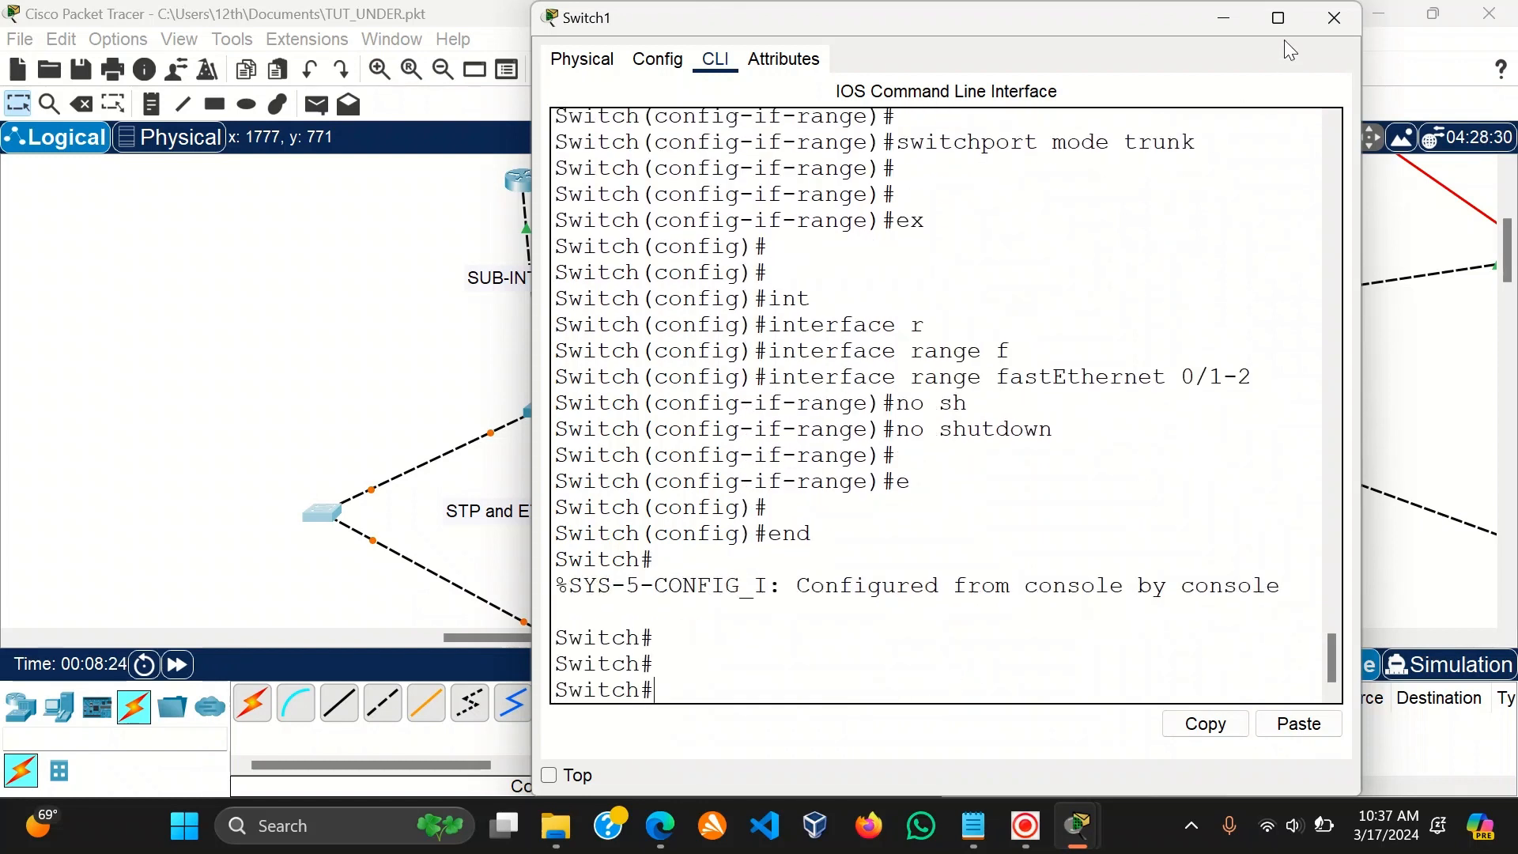
Maximize the Switch1 window and list its VLANs with show vlan brief.
left_click(1278, 17)
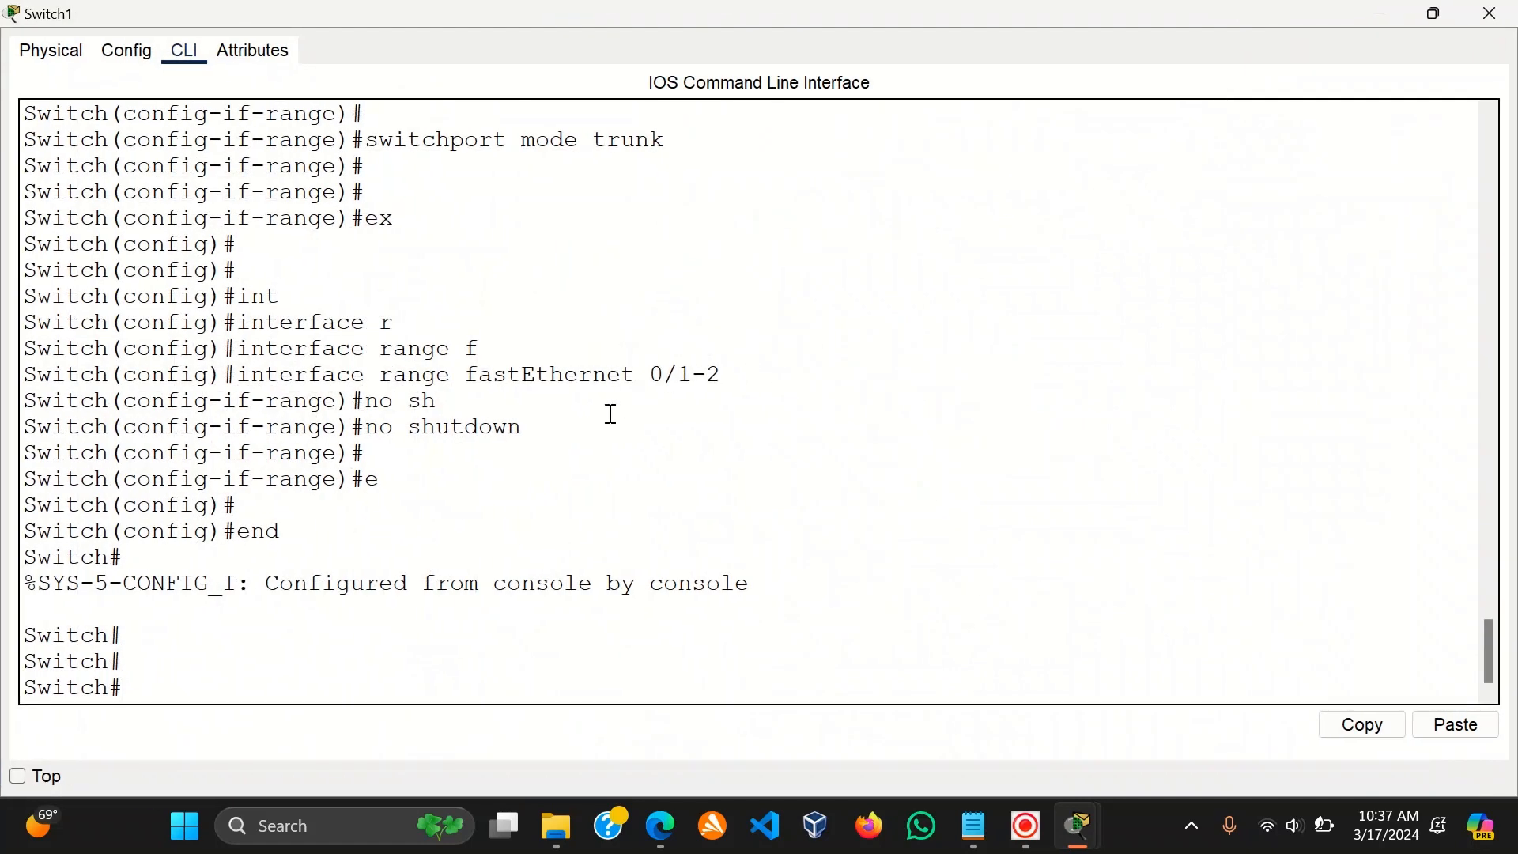
key("Return")
key("Return")
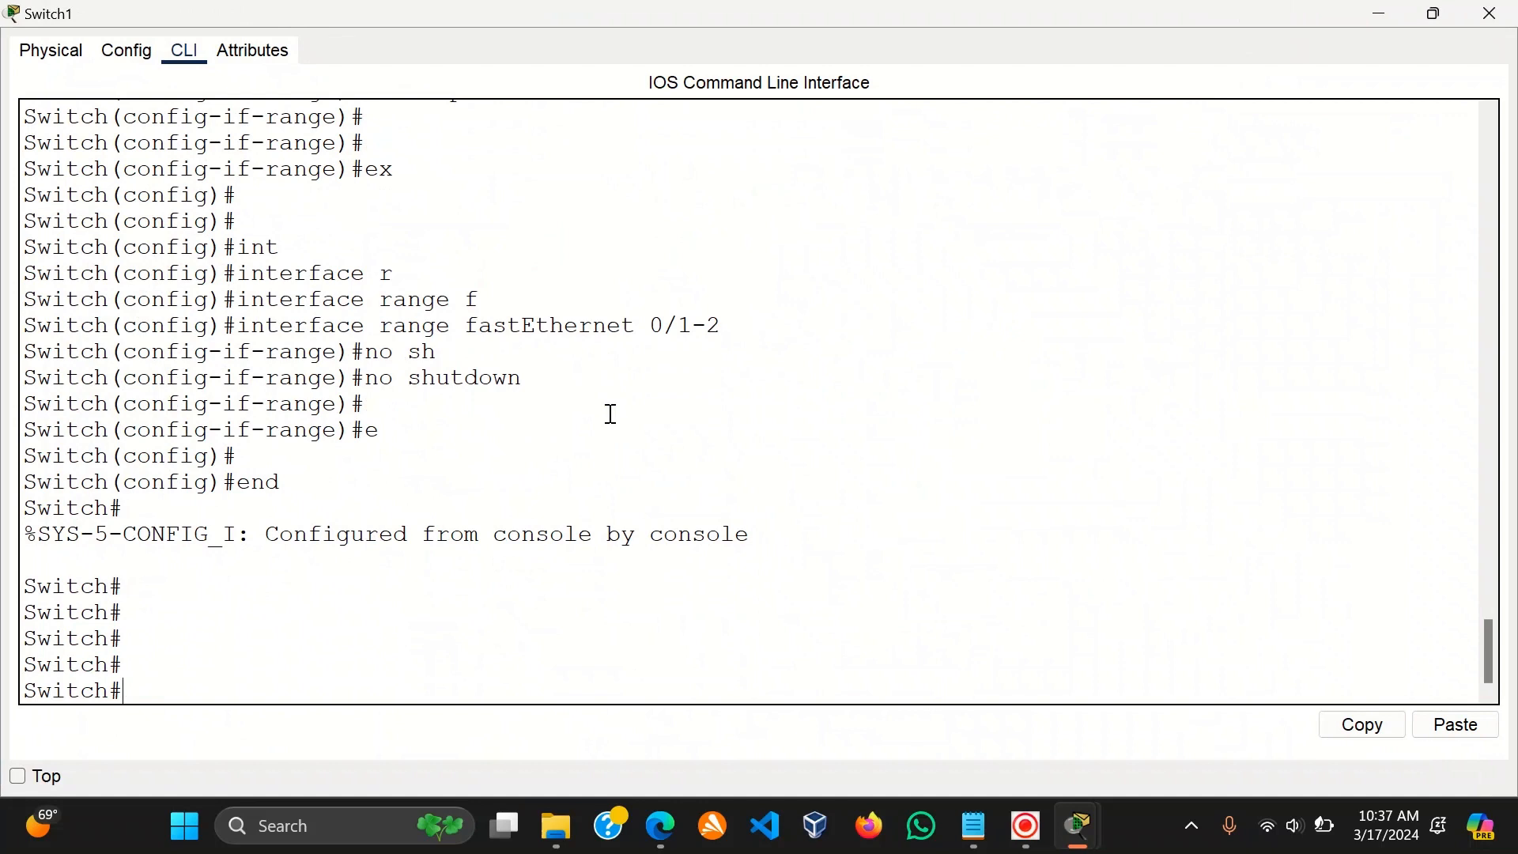
type("sh")
key("Tab")
type("vl")
key("Tab")
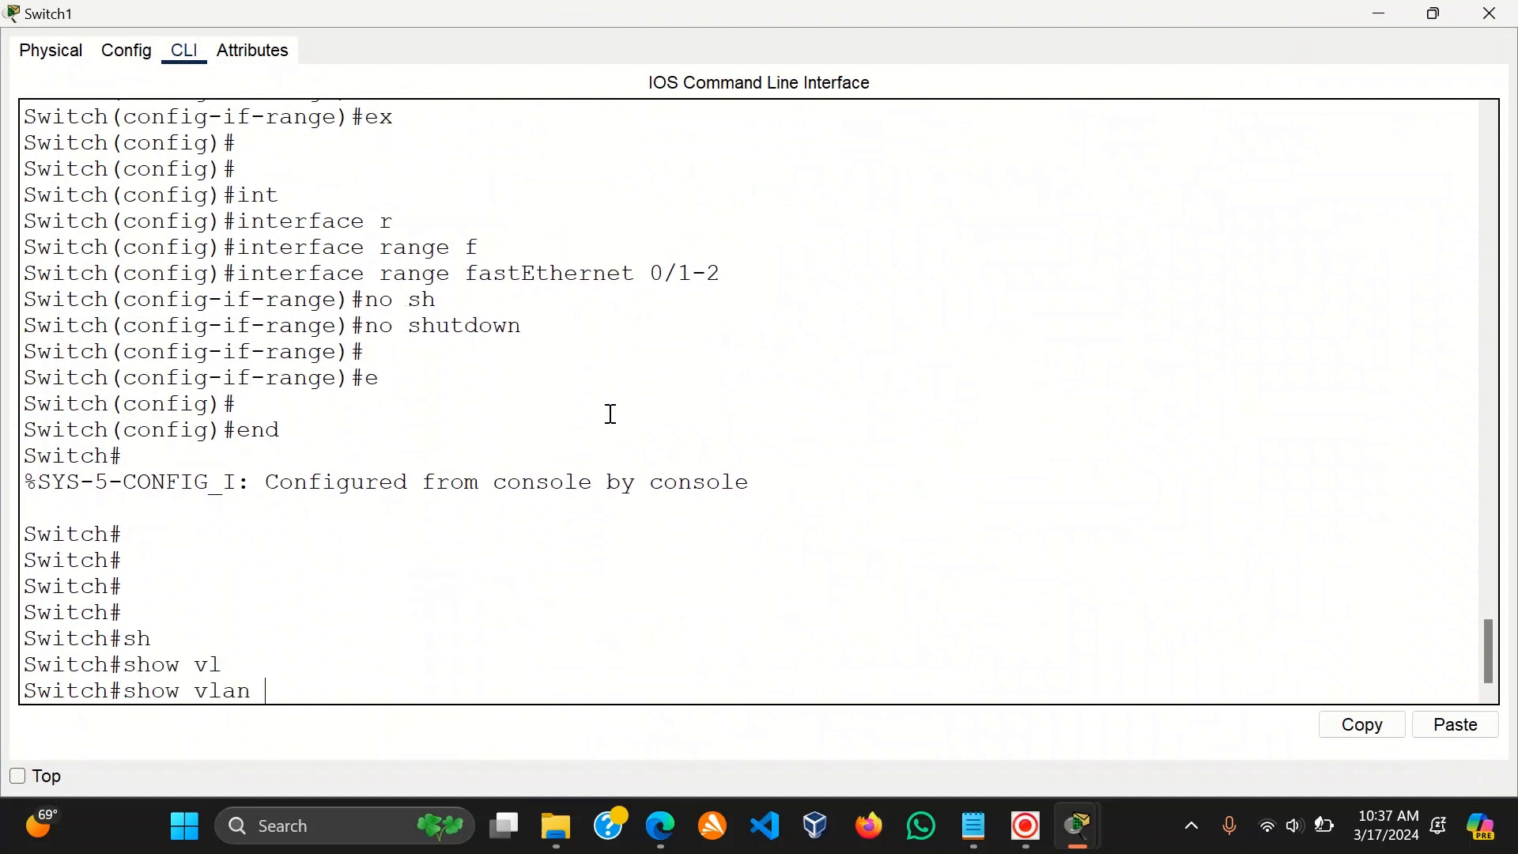
type("br")
key("Tab")
key("Return")
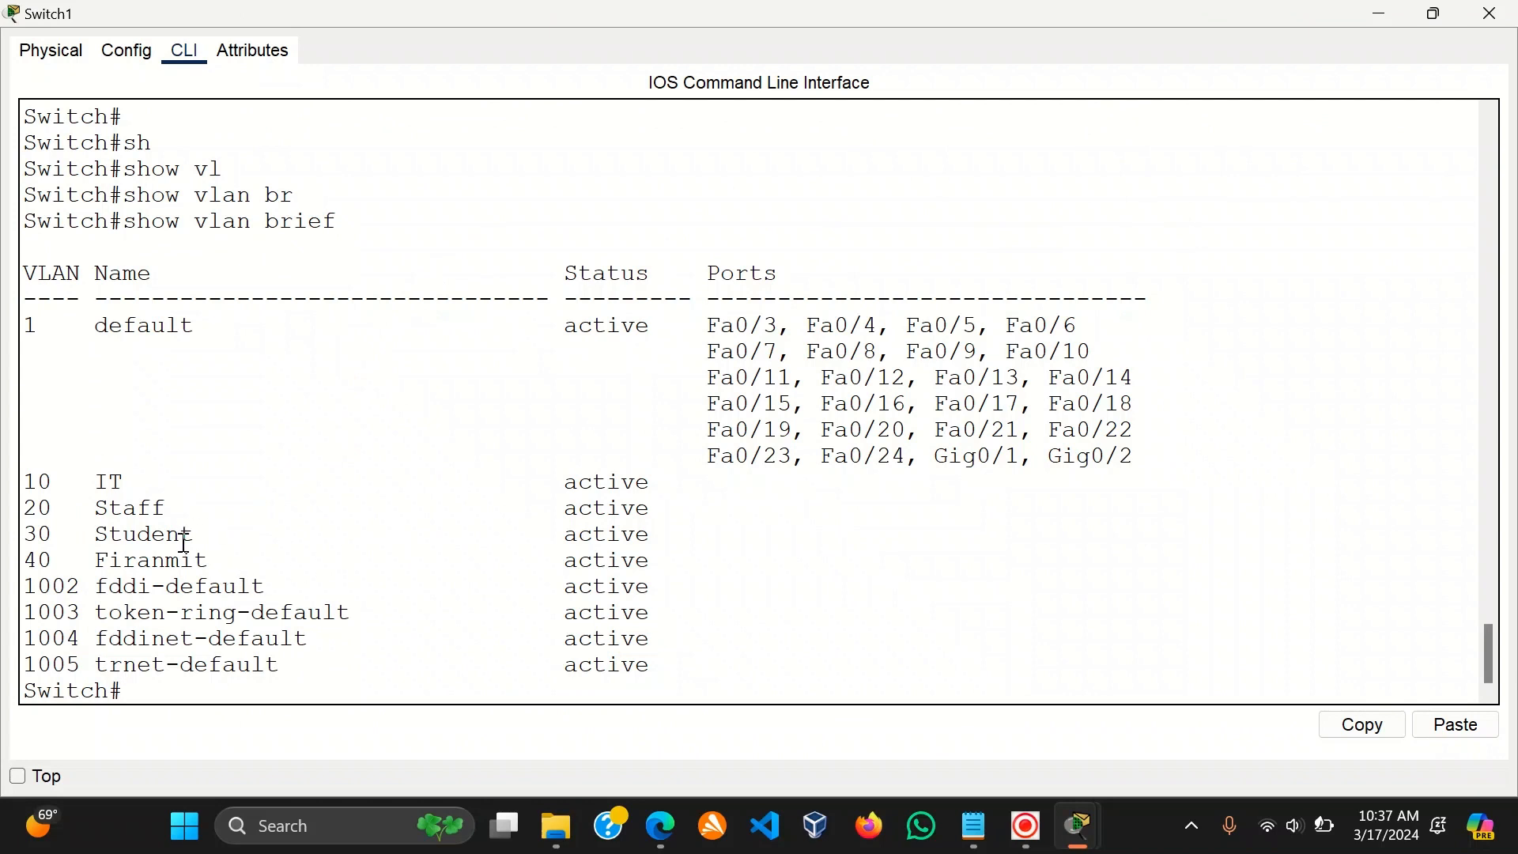
Examine the entries for VLANs 10 to 40 in the VLAN table and close the Switch1 window.
left_click_drag(222, 563, 43, 490)
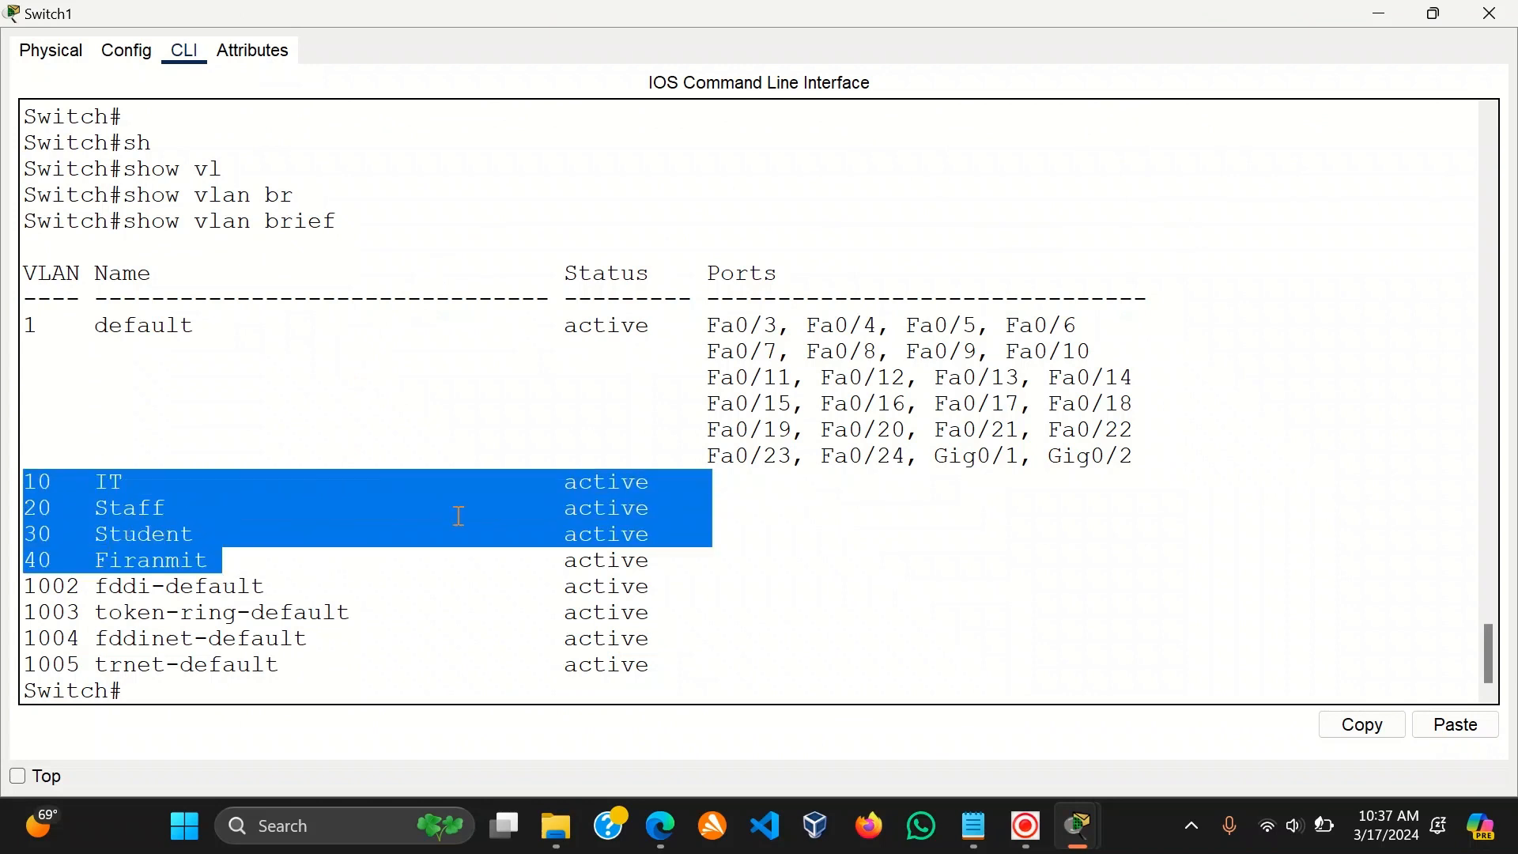
left_click(655, 562)
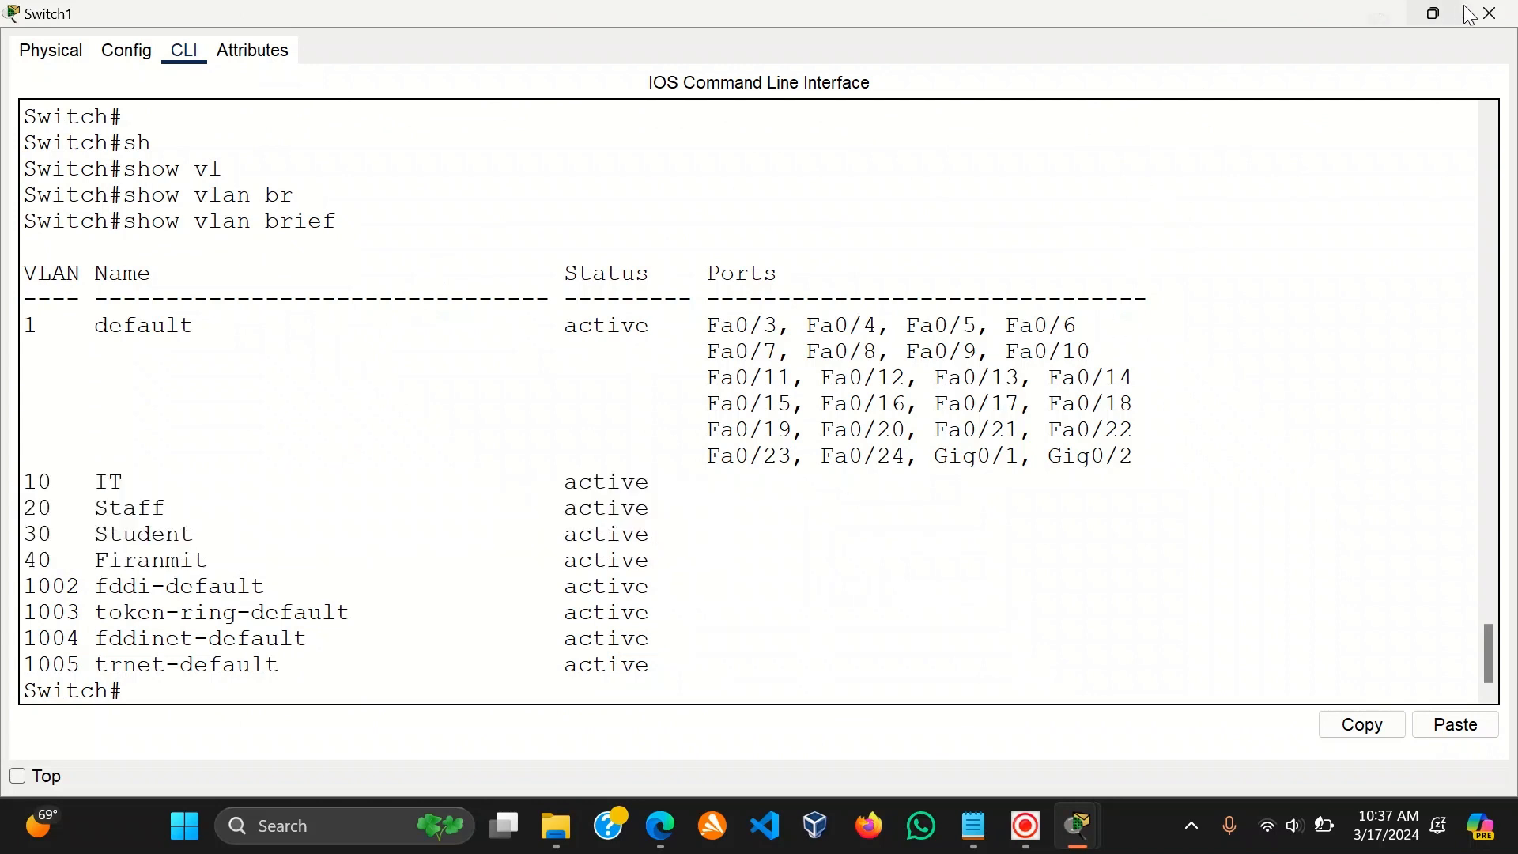
left_click(1489, 13)
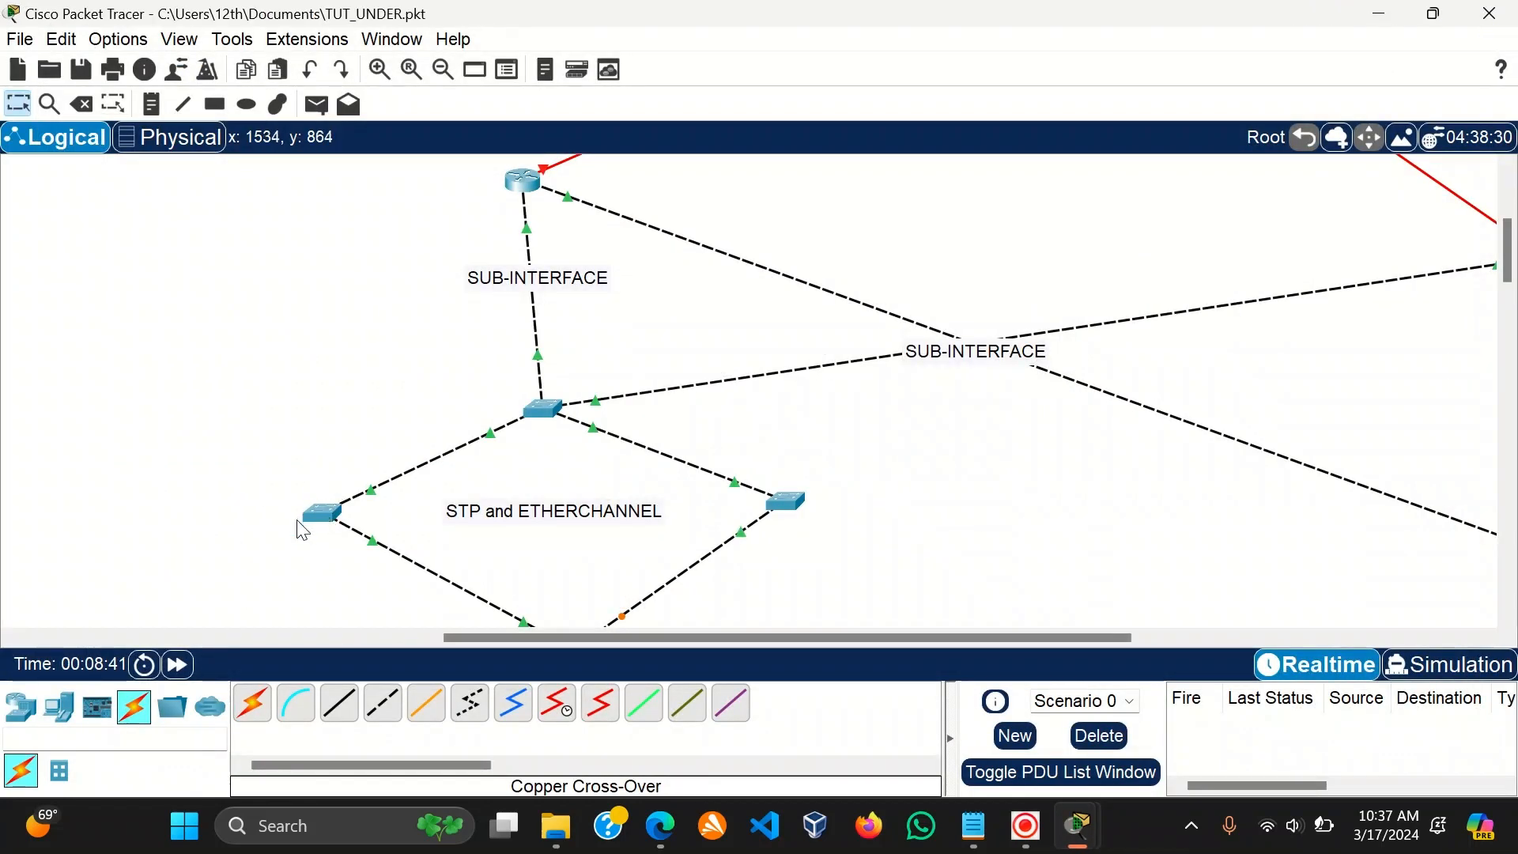
Open the command line of Switch2, at the right corner of the switch diamond, in a maximized window.
left_click_drag(268, 464, 370, 537)
left_click(378, 366)
mouse_move(591, 384)
left_click(790, 504)
key("Return")
key("Return")
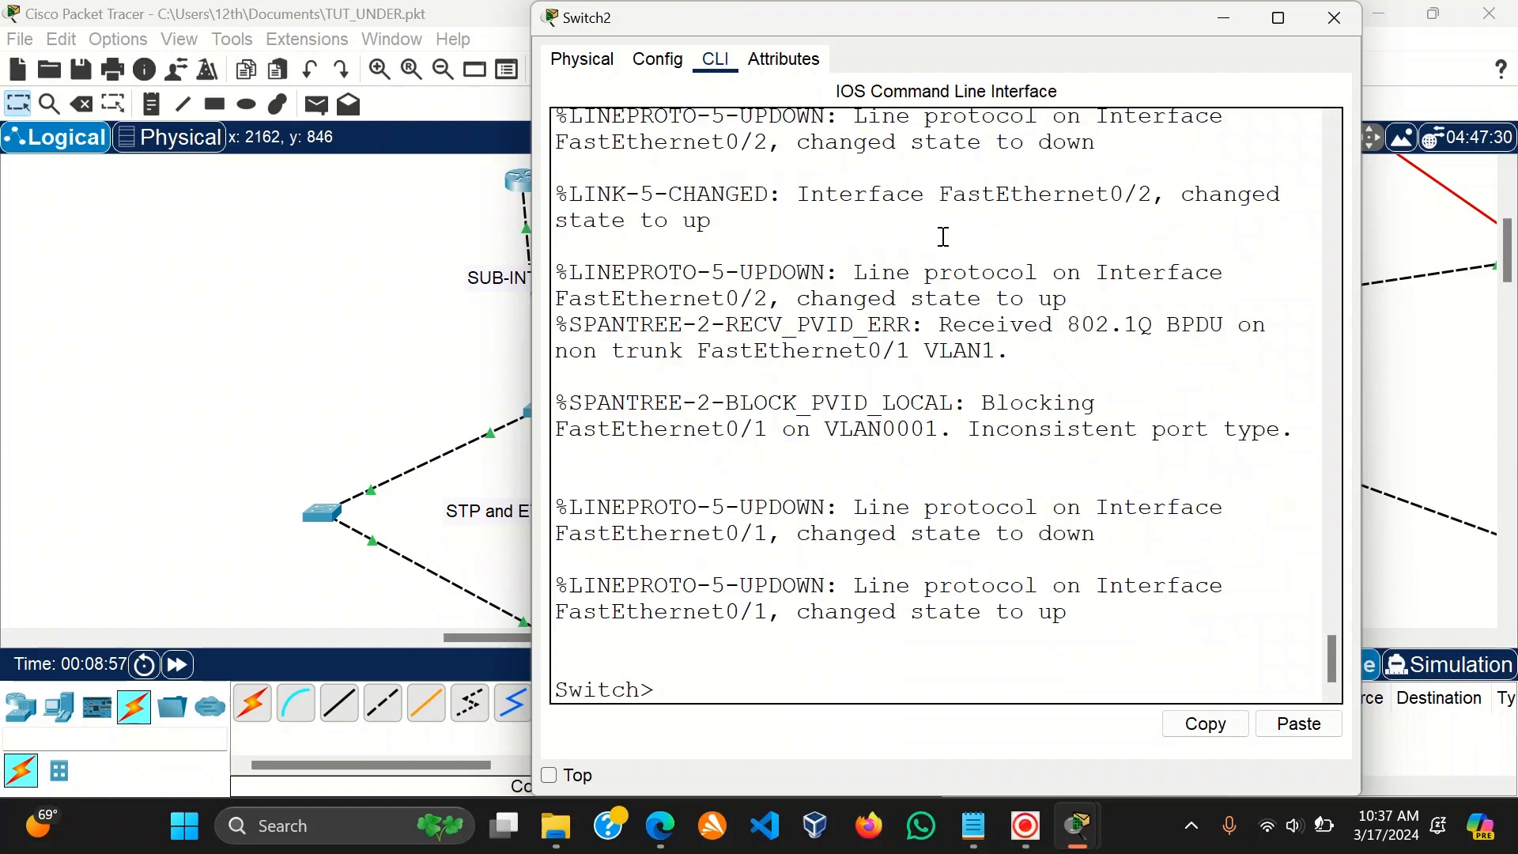
left_click(1291, 31)
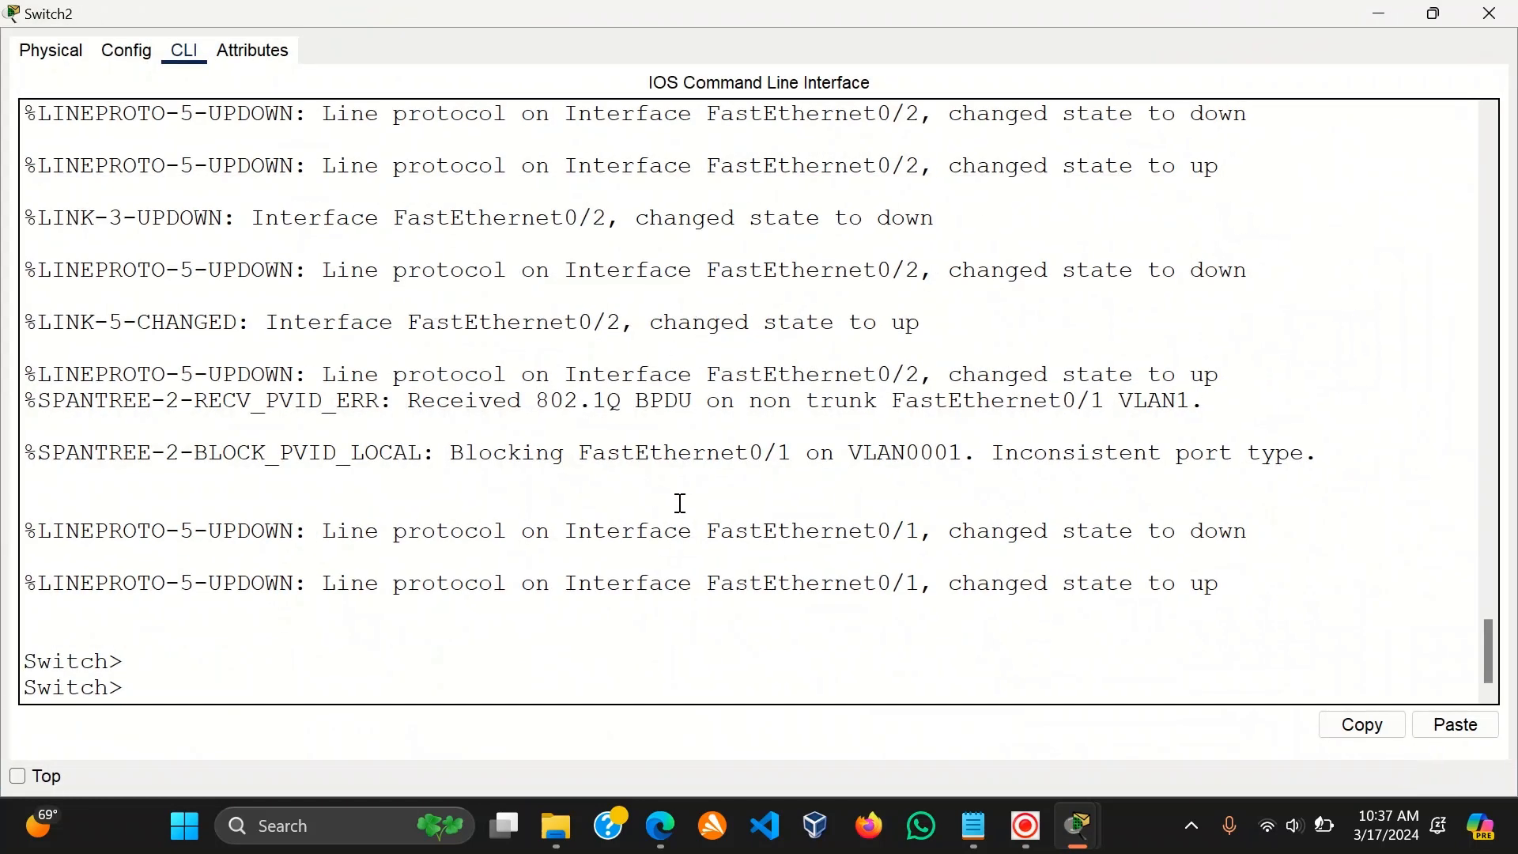
key("Return")
key("Return")
key("Return")
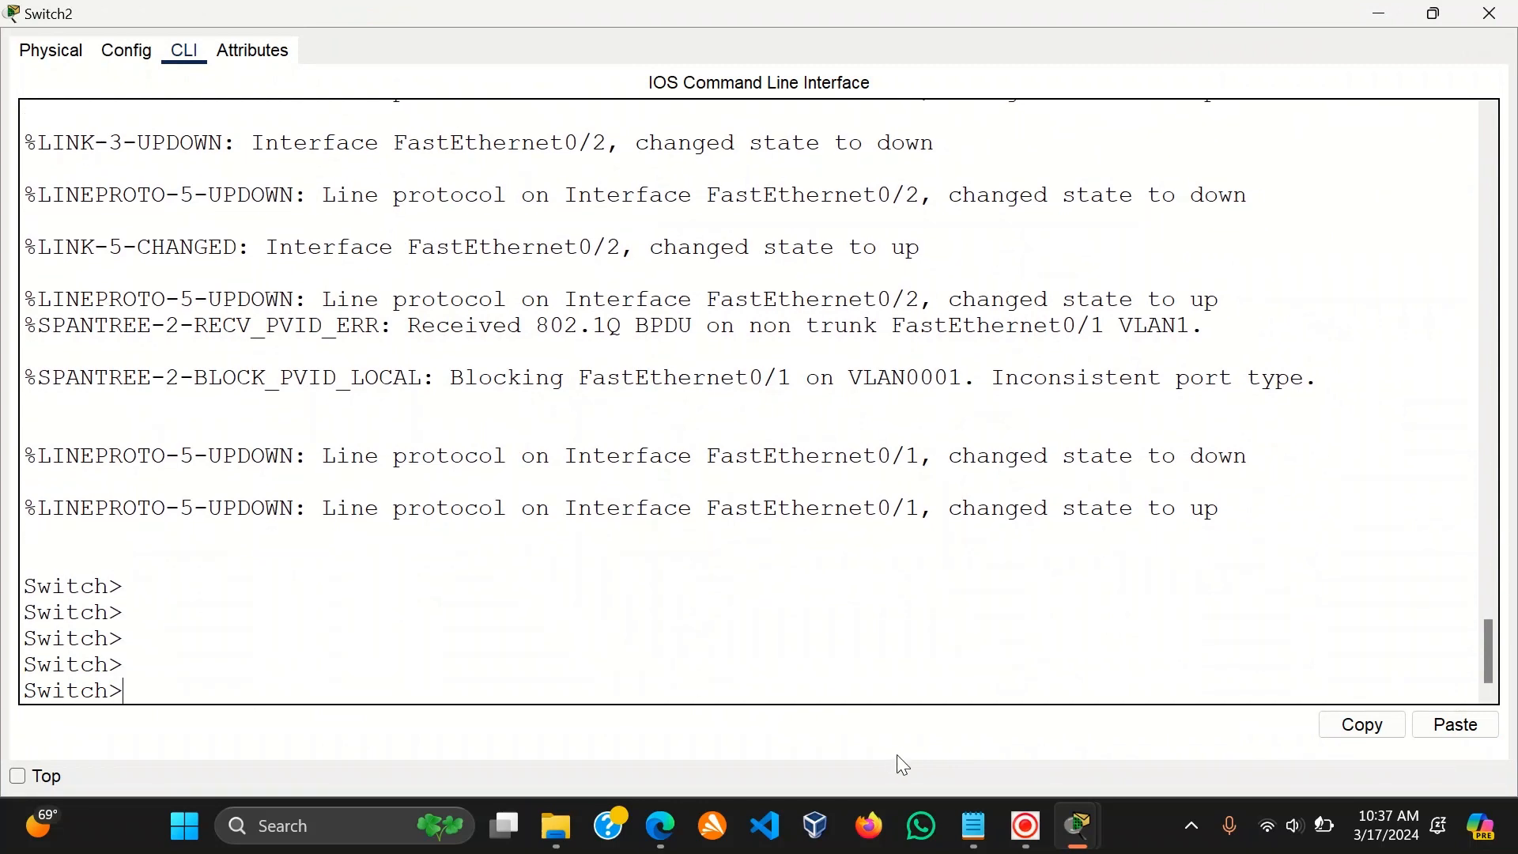
Enter privileged mode on Switch2 with enable and global configuration mode with configure terminal.
left_click(1026, 826)
left_click(982, 560)
key("Return")
type("en")
key("Tab")
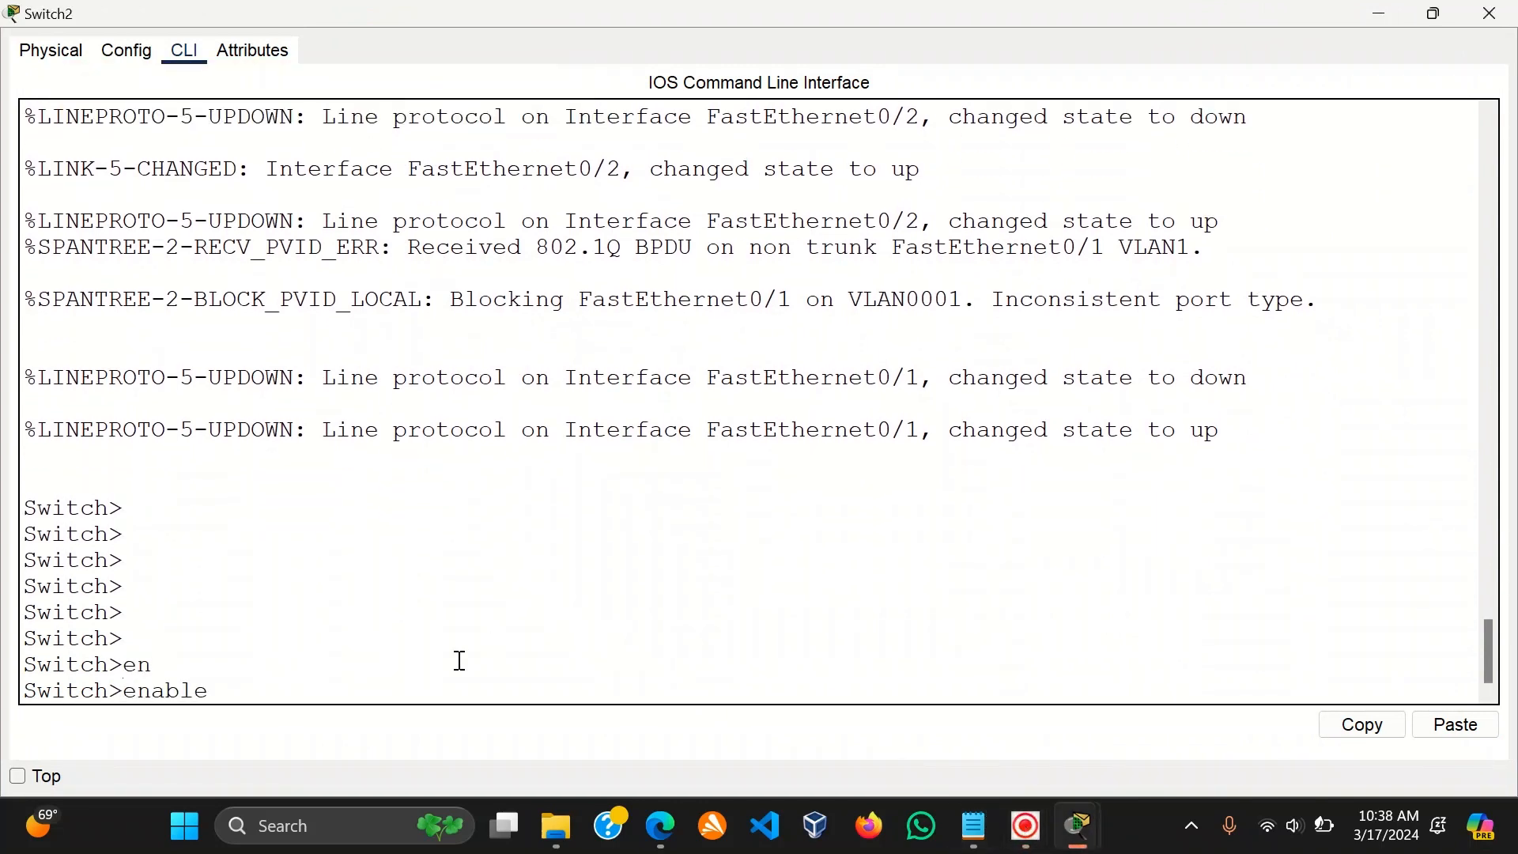
key("Return")
type("conf")
key("Tab")
type("t")
key("Tab")
key("Return")
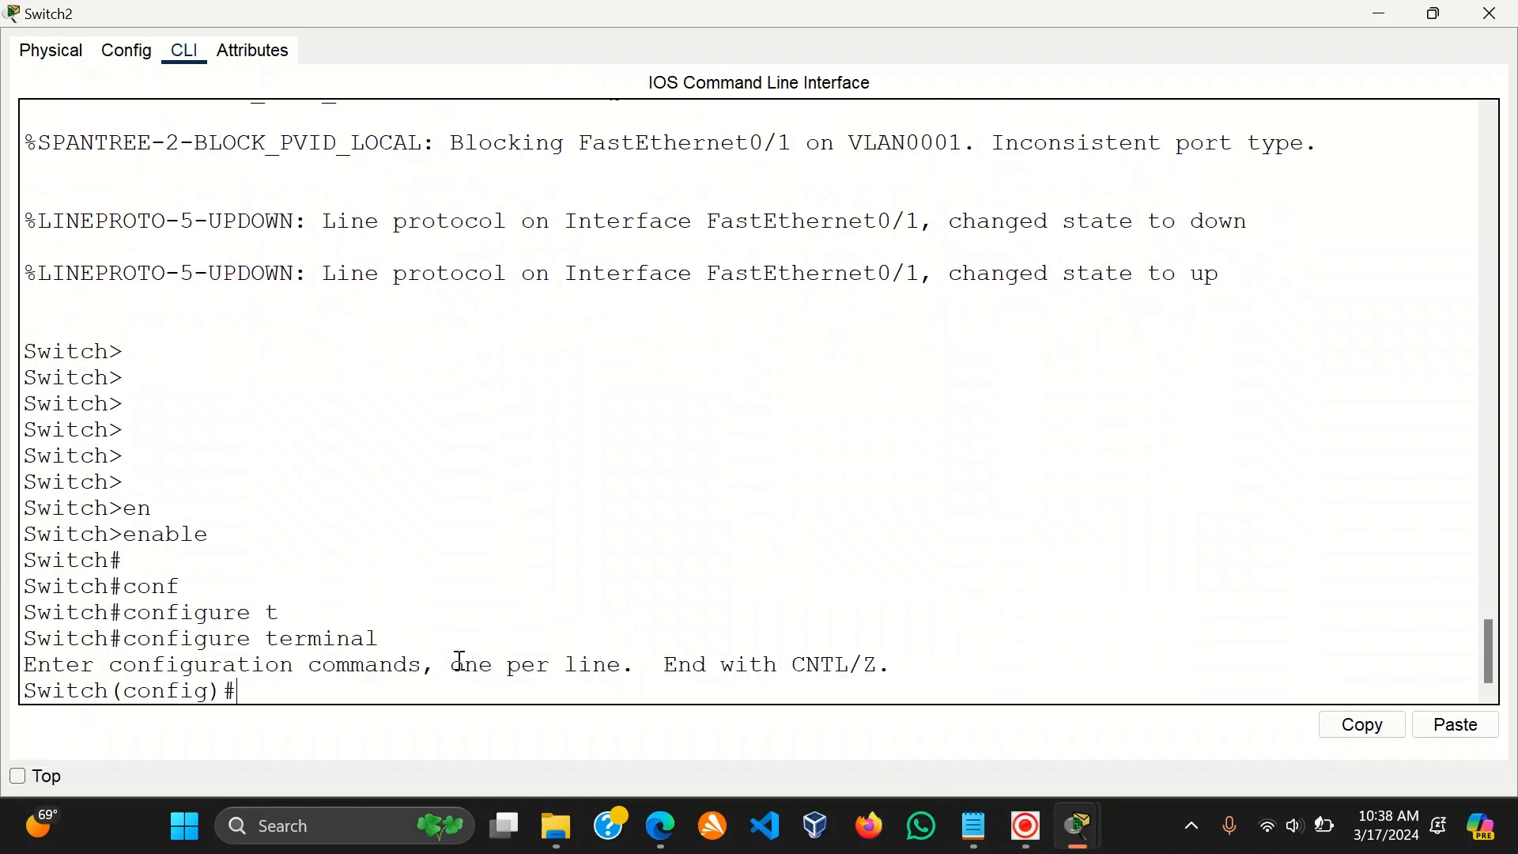
Select the interface range fastEthernet 0/1-2 on Switch2 for configuration.
key("Return")
type("int")
key("Tab")
type("r")
key("Tab")
type("f")
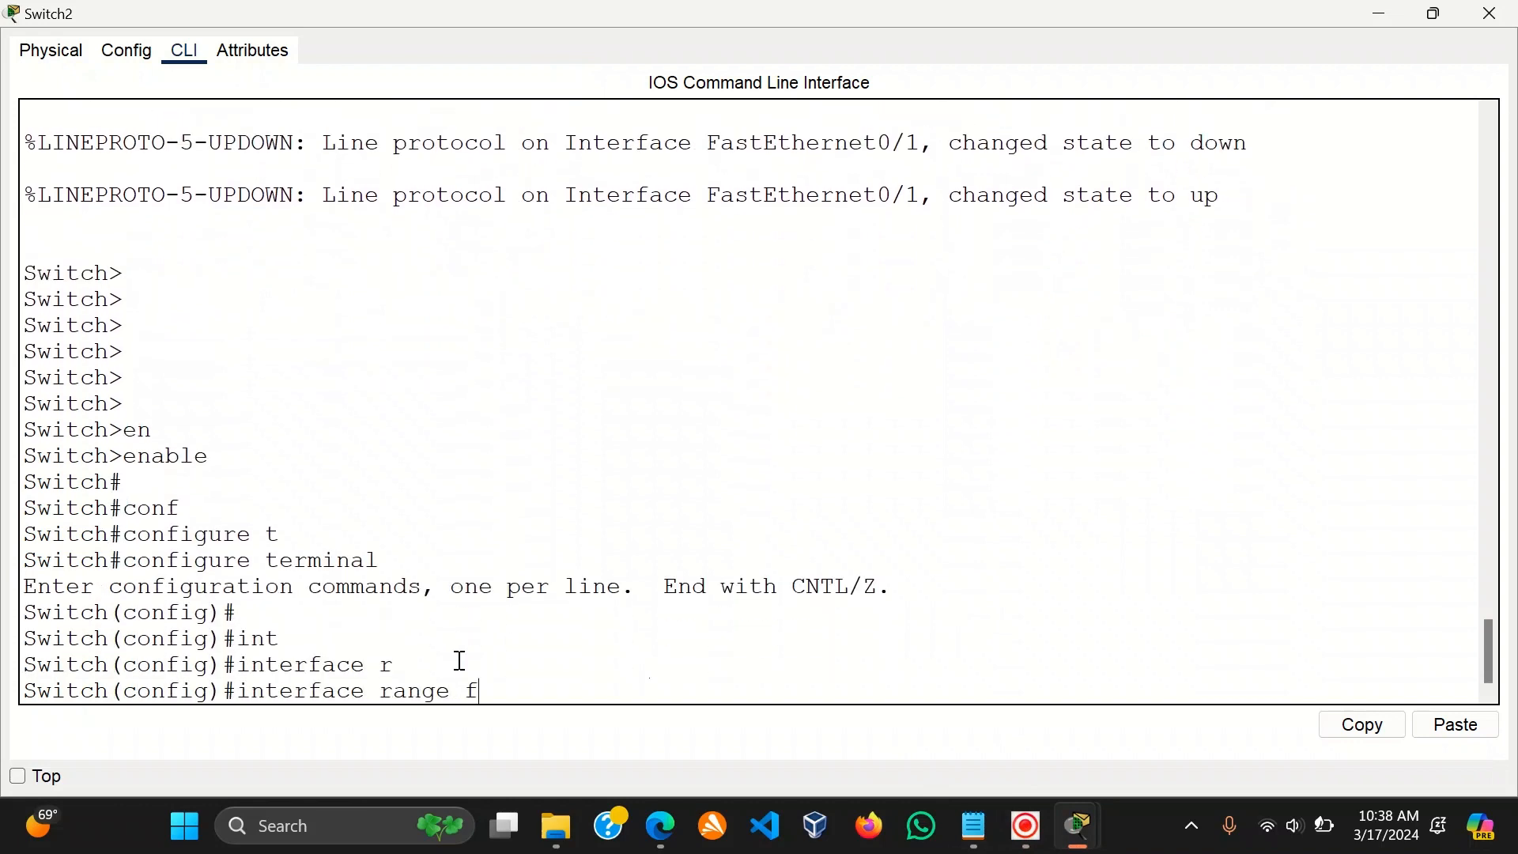
key("Tab")
type("0/1-2")
key("Return")
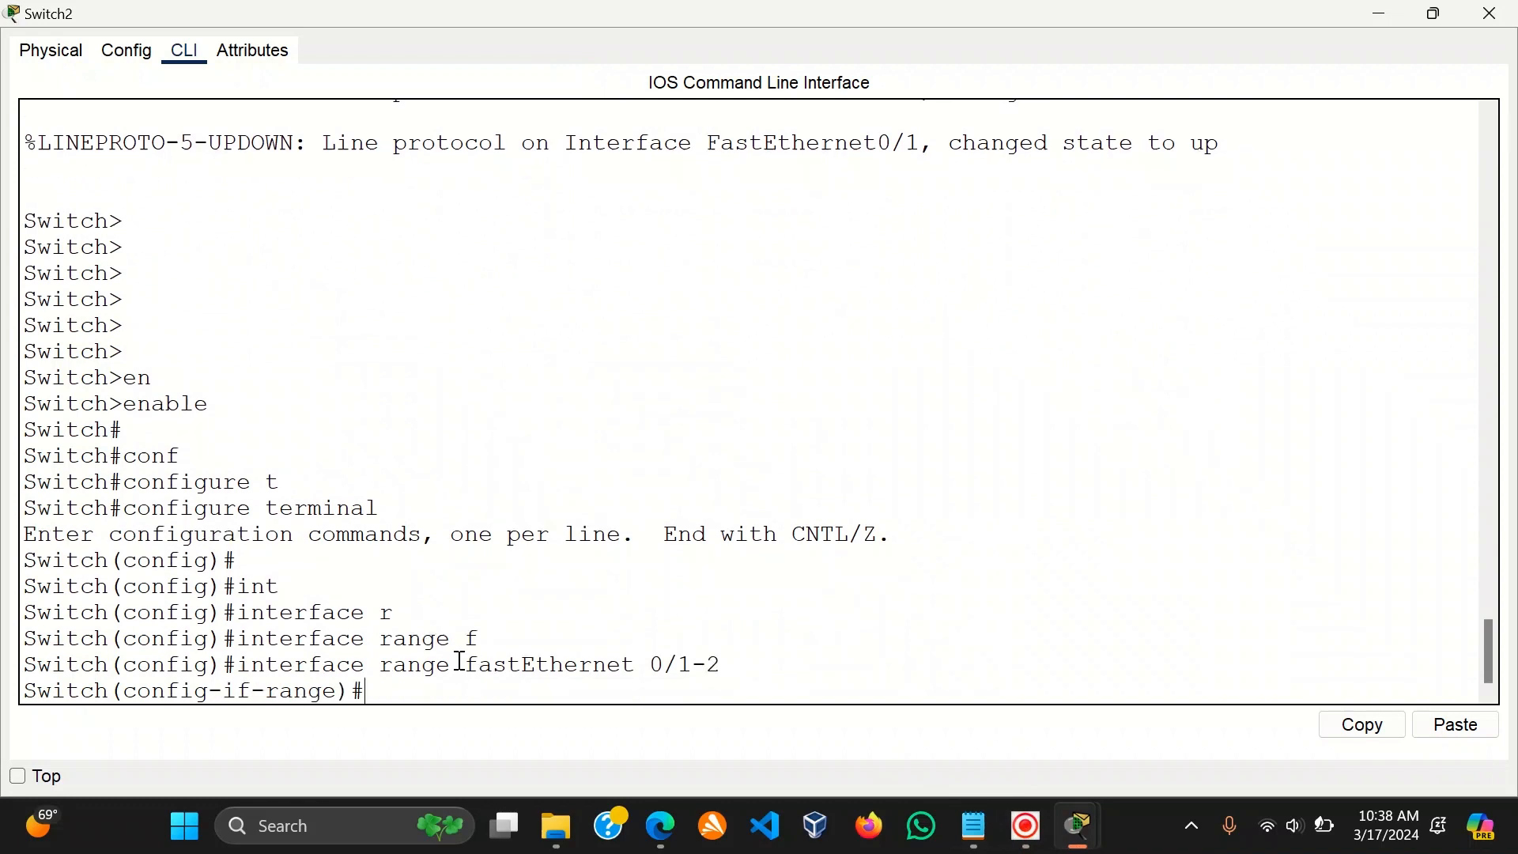
Set the selected FastEthernet ports to trunk mode with switchport mode trunk.
type("sw")
key("Tab")
type("m")
key("Tab")
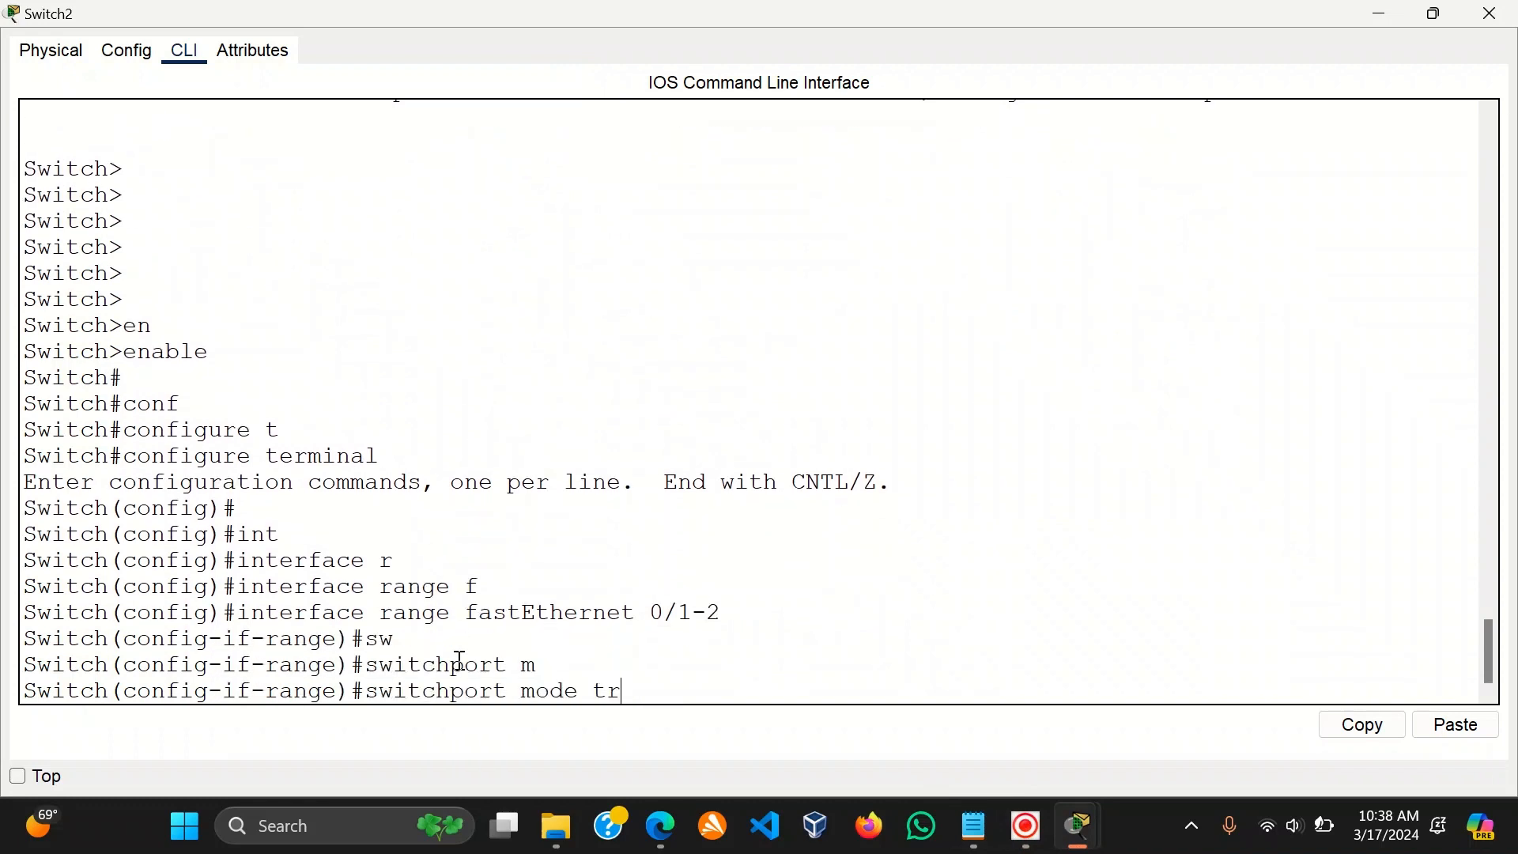
type("tr")
key("Tab")
key("Return")
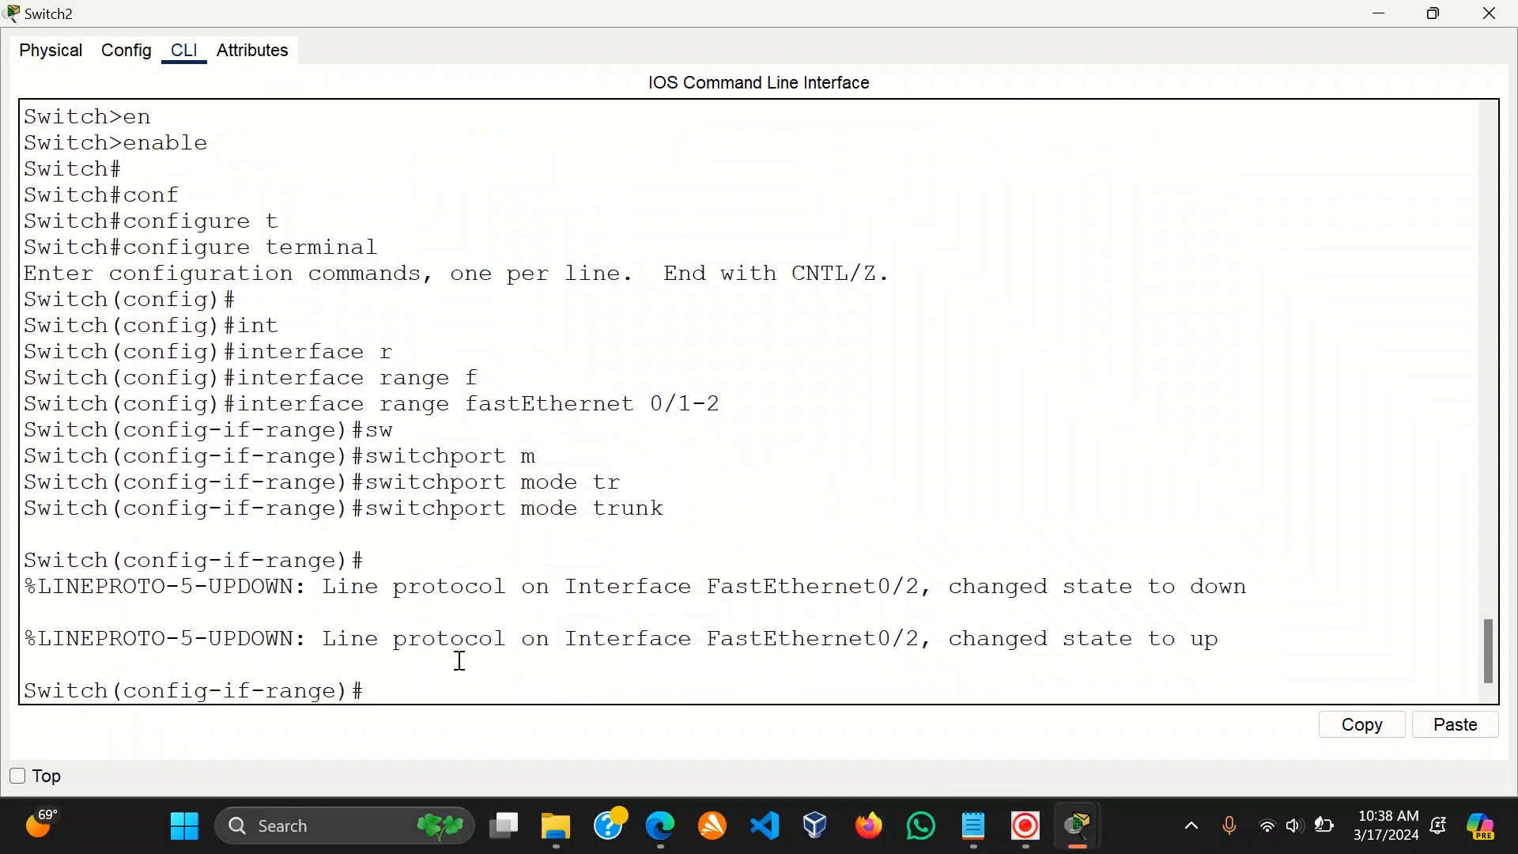
Enable the selected ports with no shutdown and exit to global configuration mode.
type("no sh")
key("Tab")
key("Return")
key("Return")
type("ex")
key("Return")
key("Return")
Set Switch2 to VTP client mode with vtp mode client.
type("vlt")
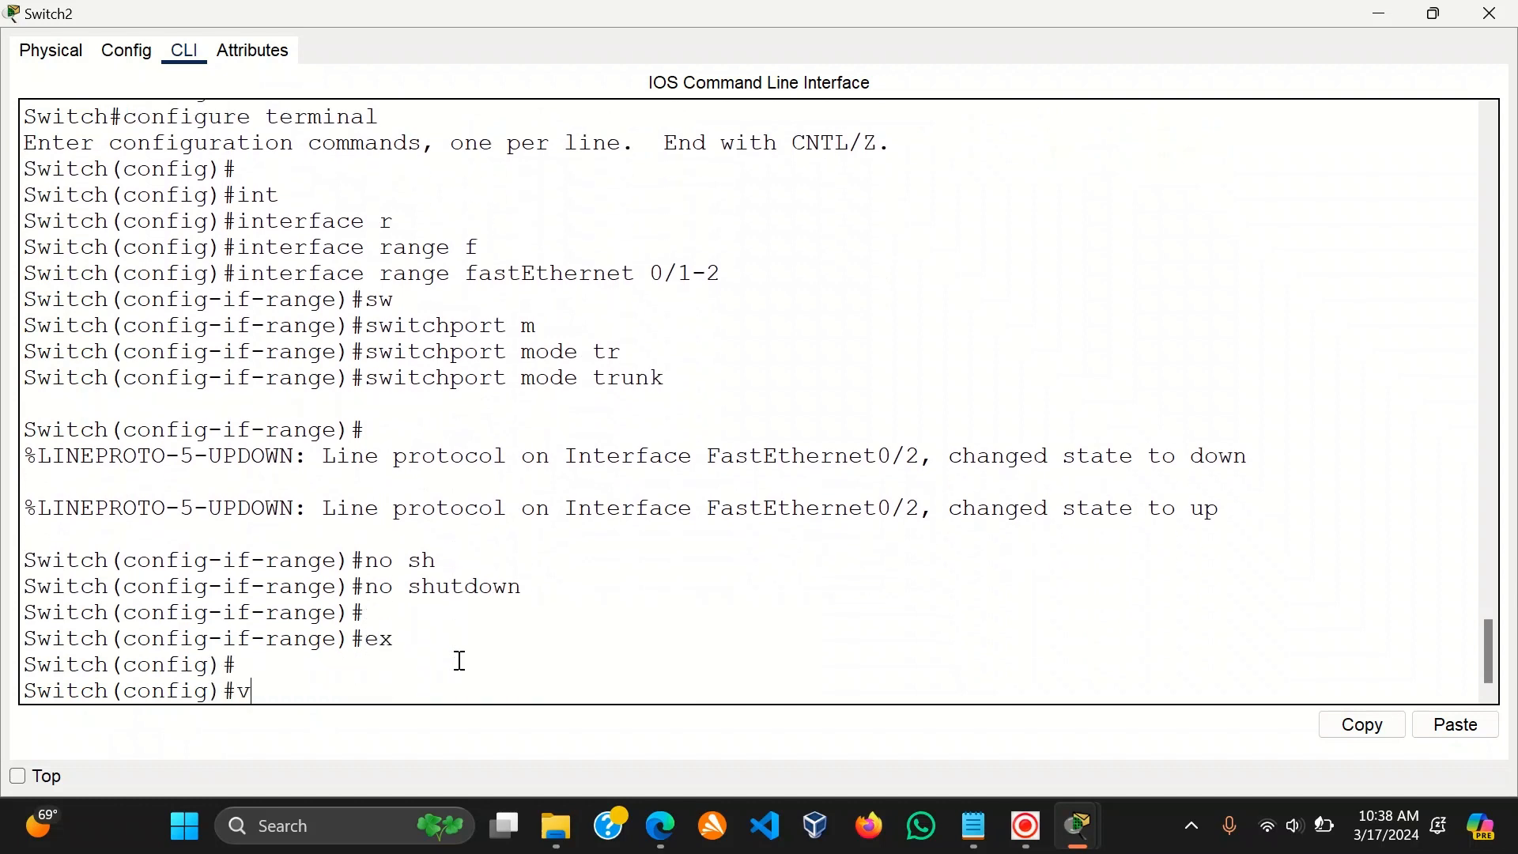
key("Tab")
key("BackSpace")
key("BackSpace")
type("t")
key("Tab")
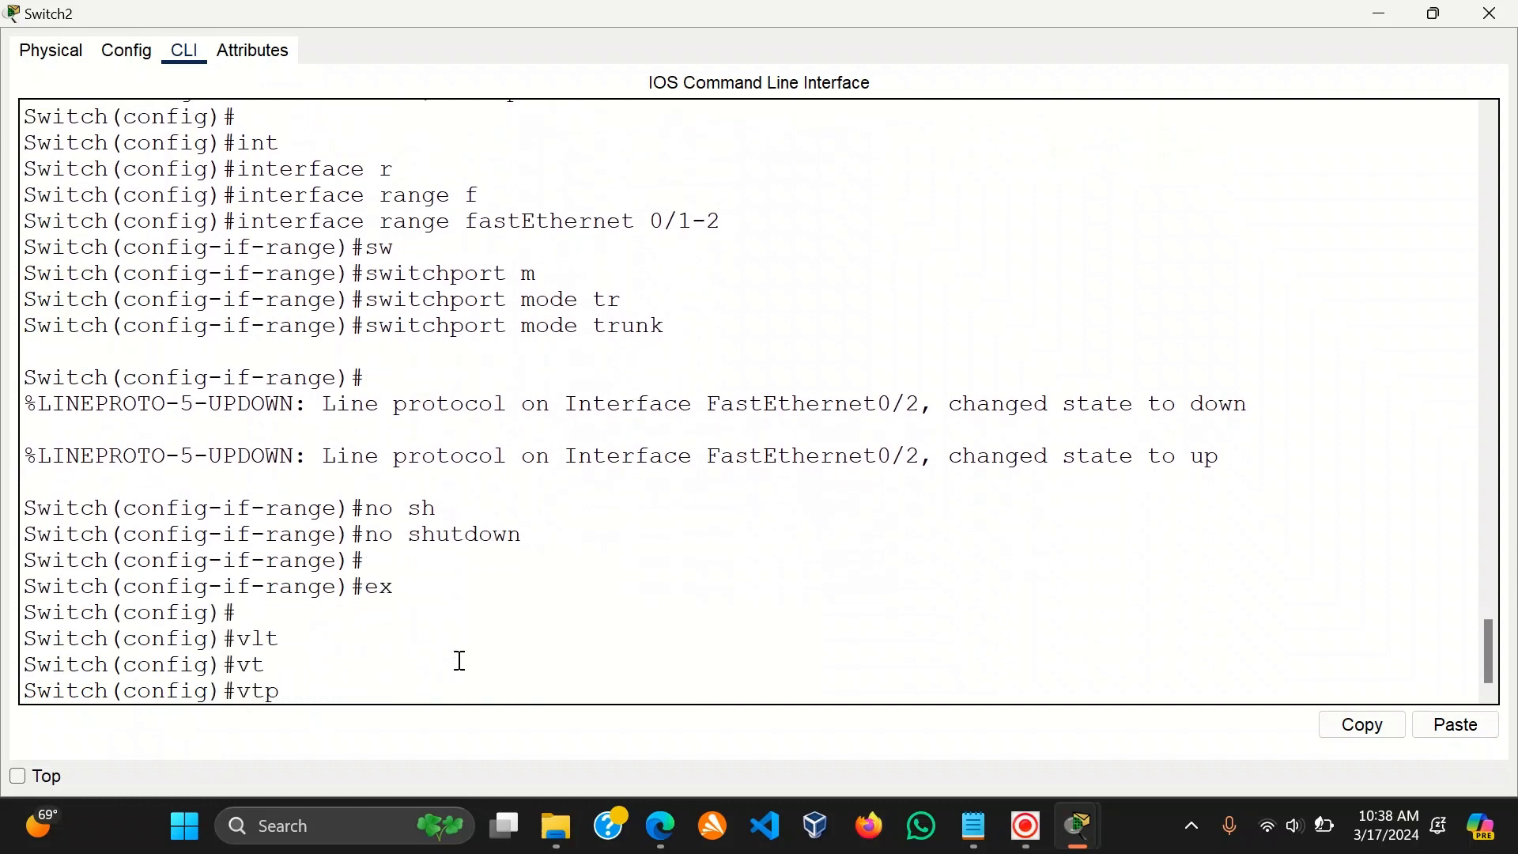
type("m")
key("Tab")
type("cl")
key("Tab")
key("Return")
key("Return")
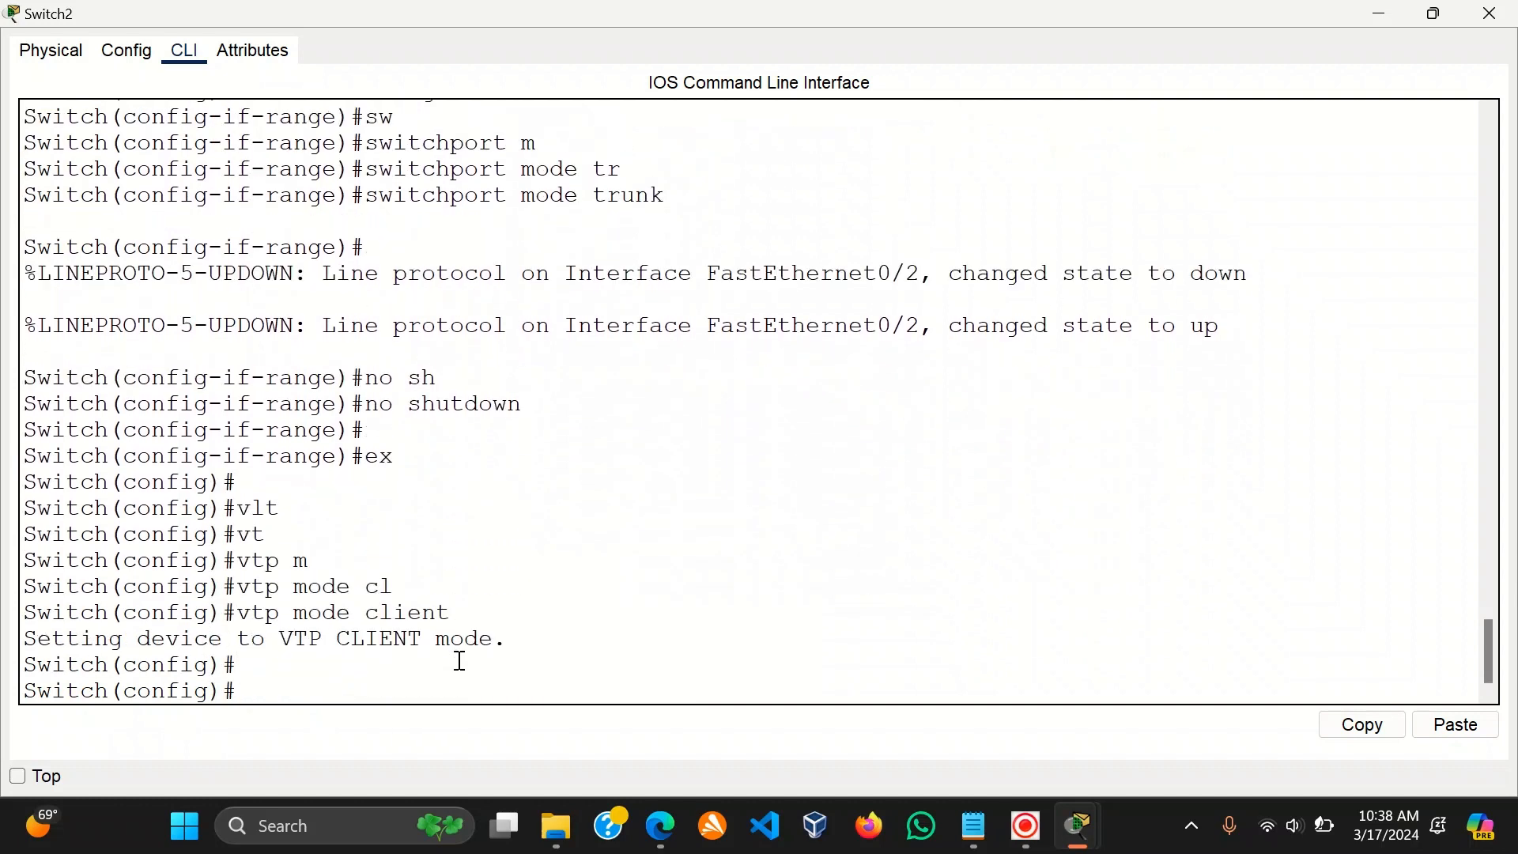
Set Switch2 to VTP transparent mode with vtp mode transparent.
type("vt")
key("Tab")
type("m")
key("Tab")
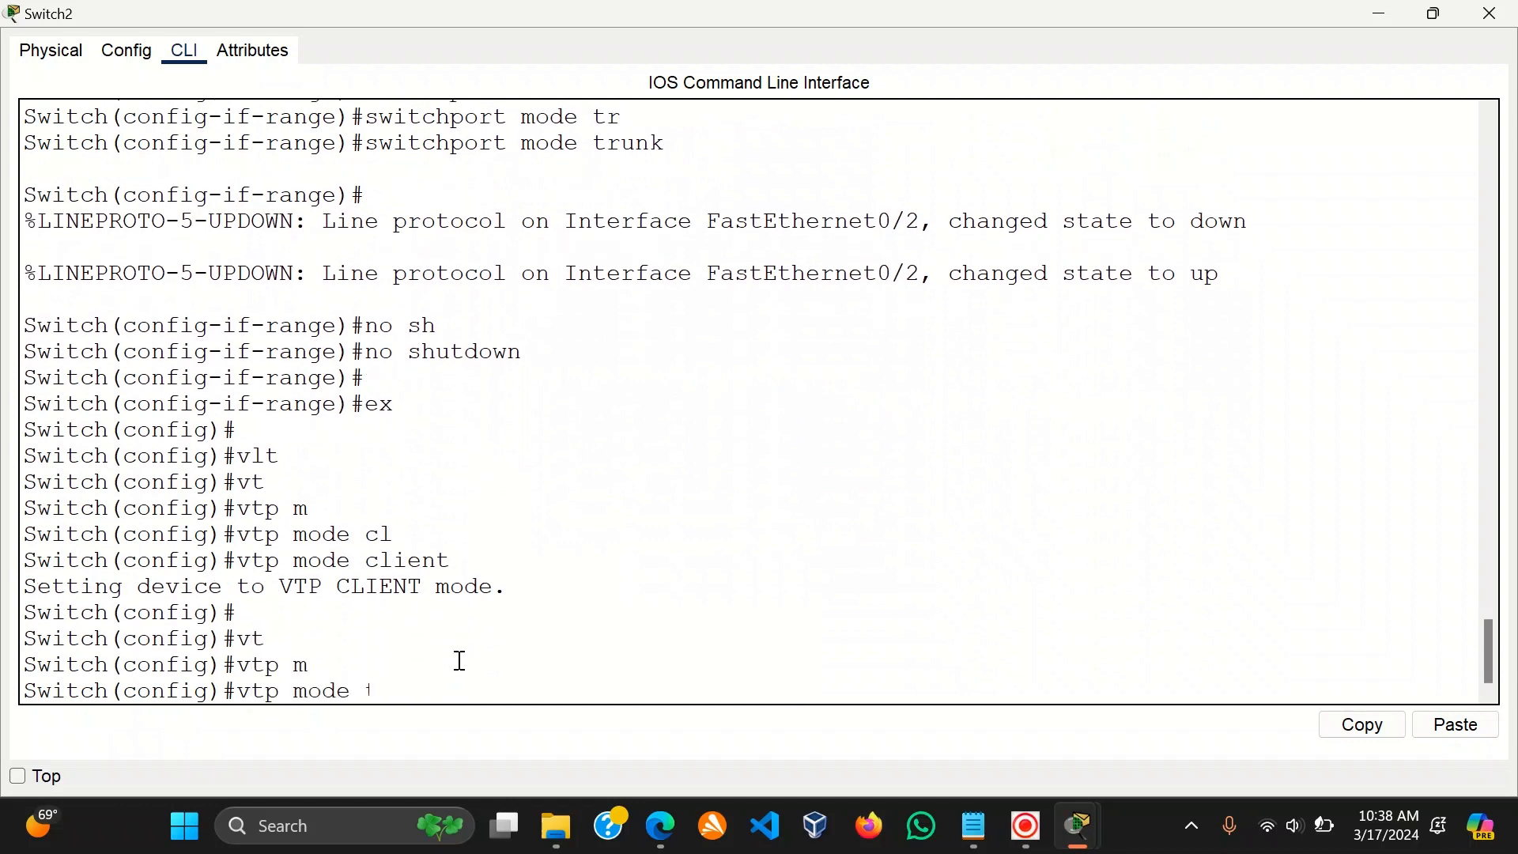
type("tr")
key("Tab")
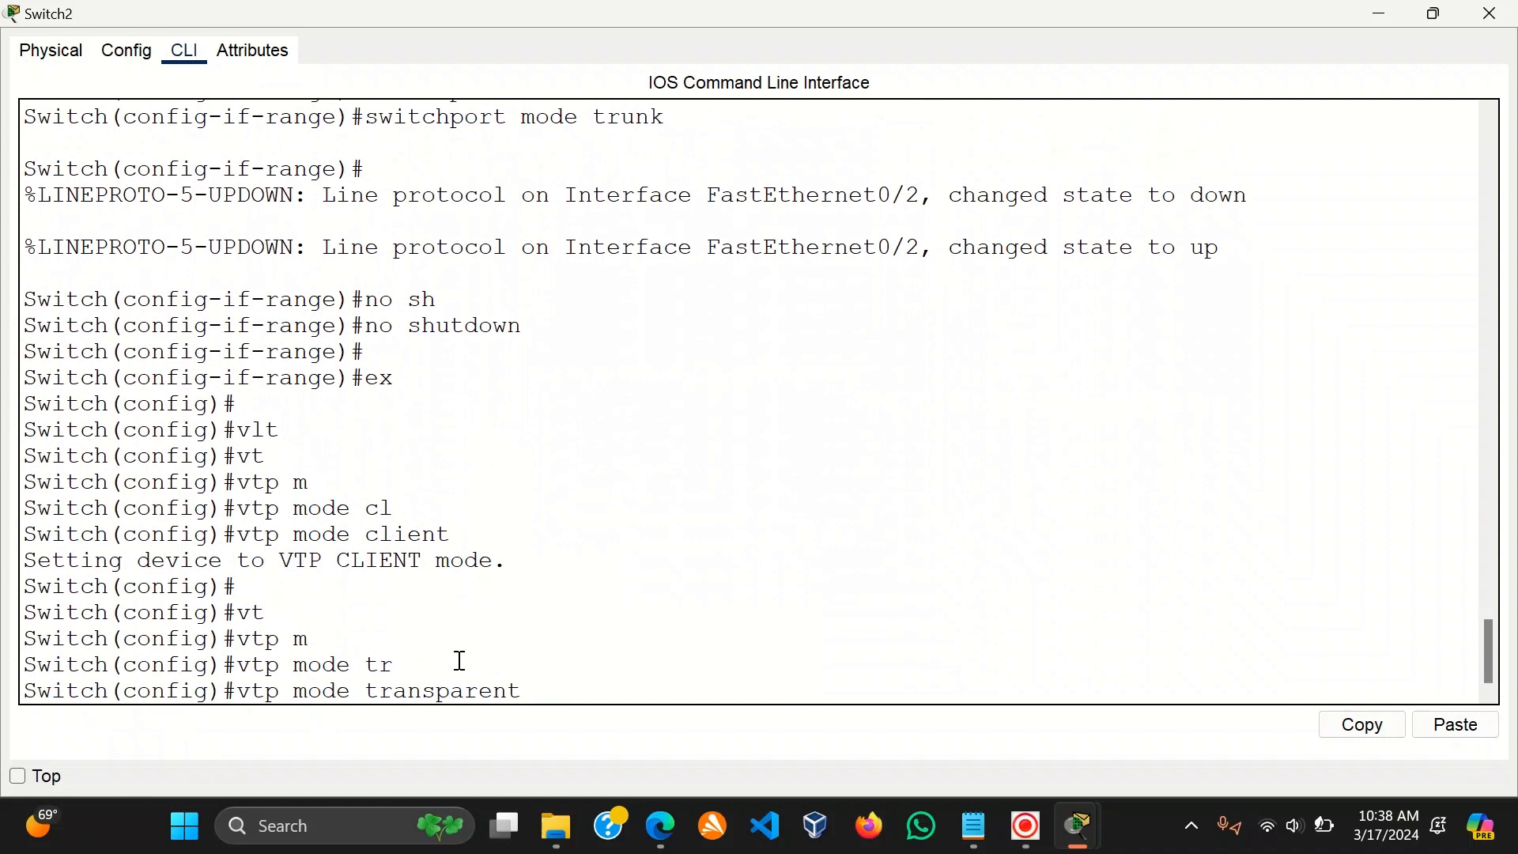
key("Return")
key("Return")
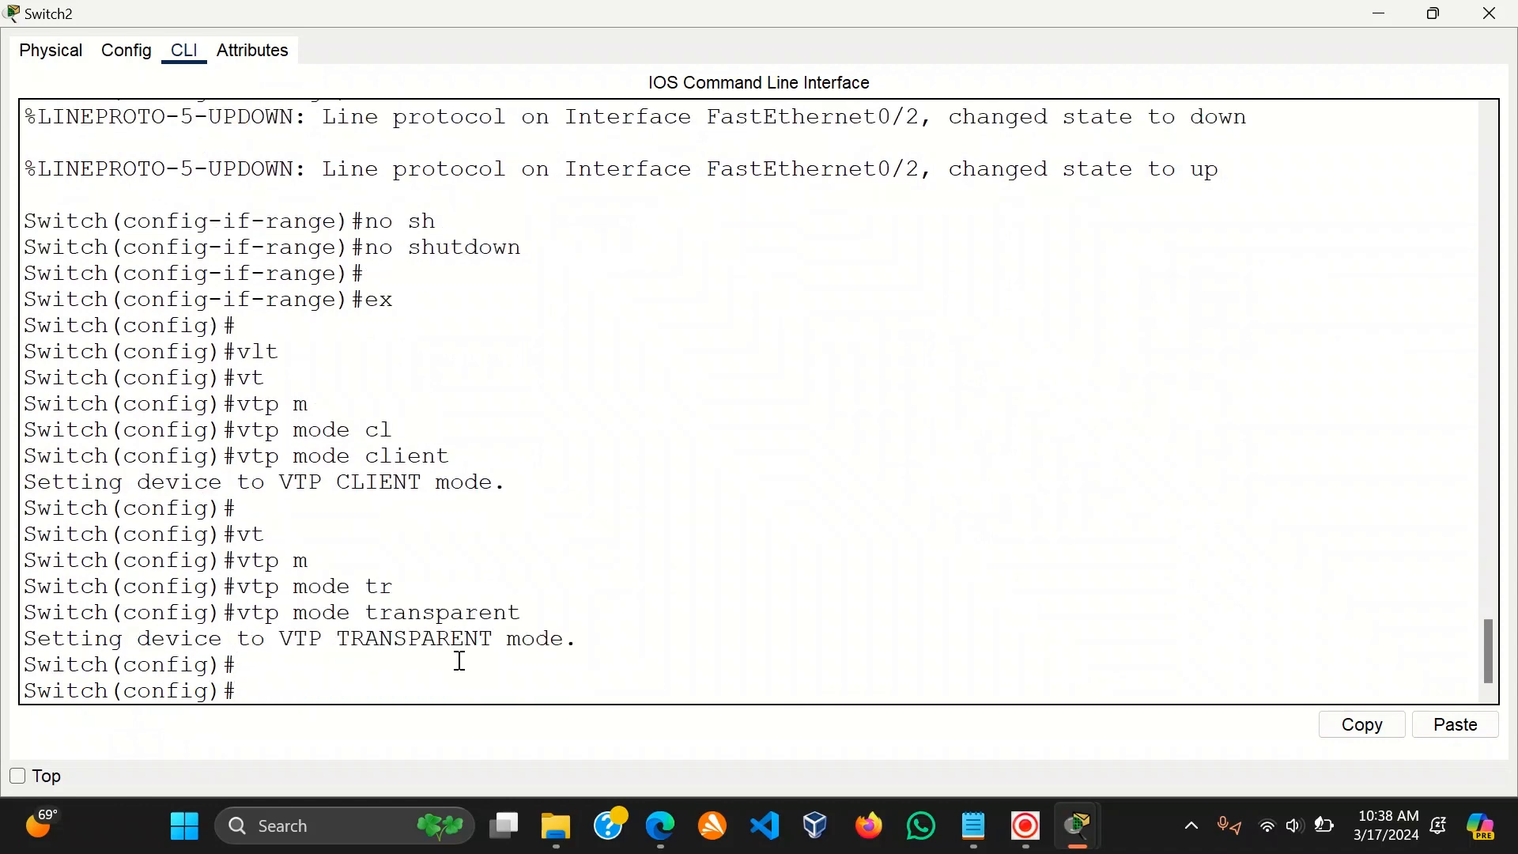
Exit configuration mode and examine the VLAN entries on Switch2 with show vlan brief.
type("ex")
key("Return")
key("Return")
type("e")
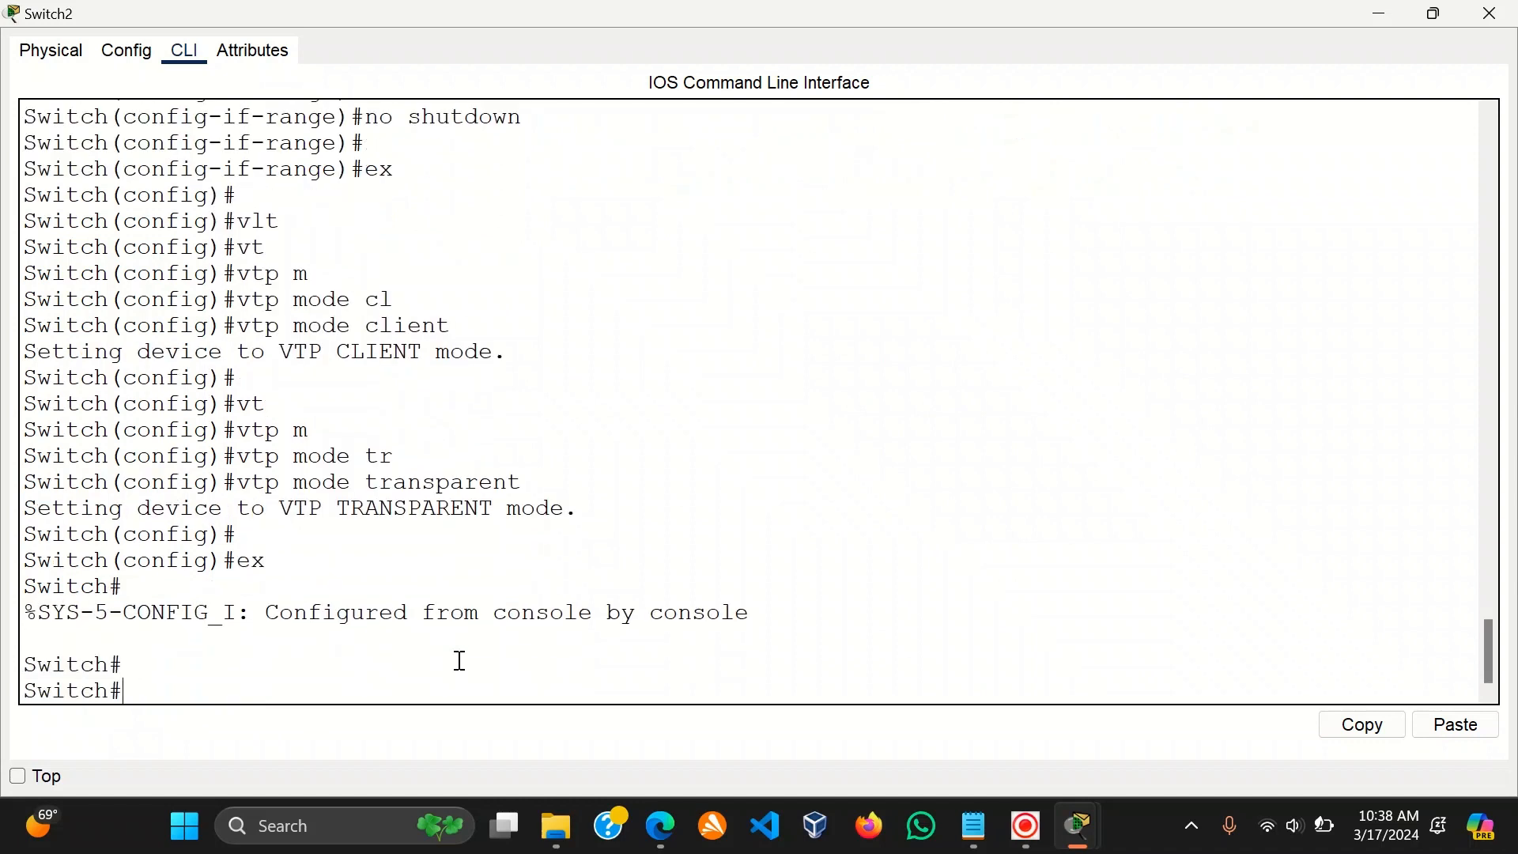
type("h")
key("Tab")
type("vl")
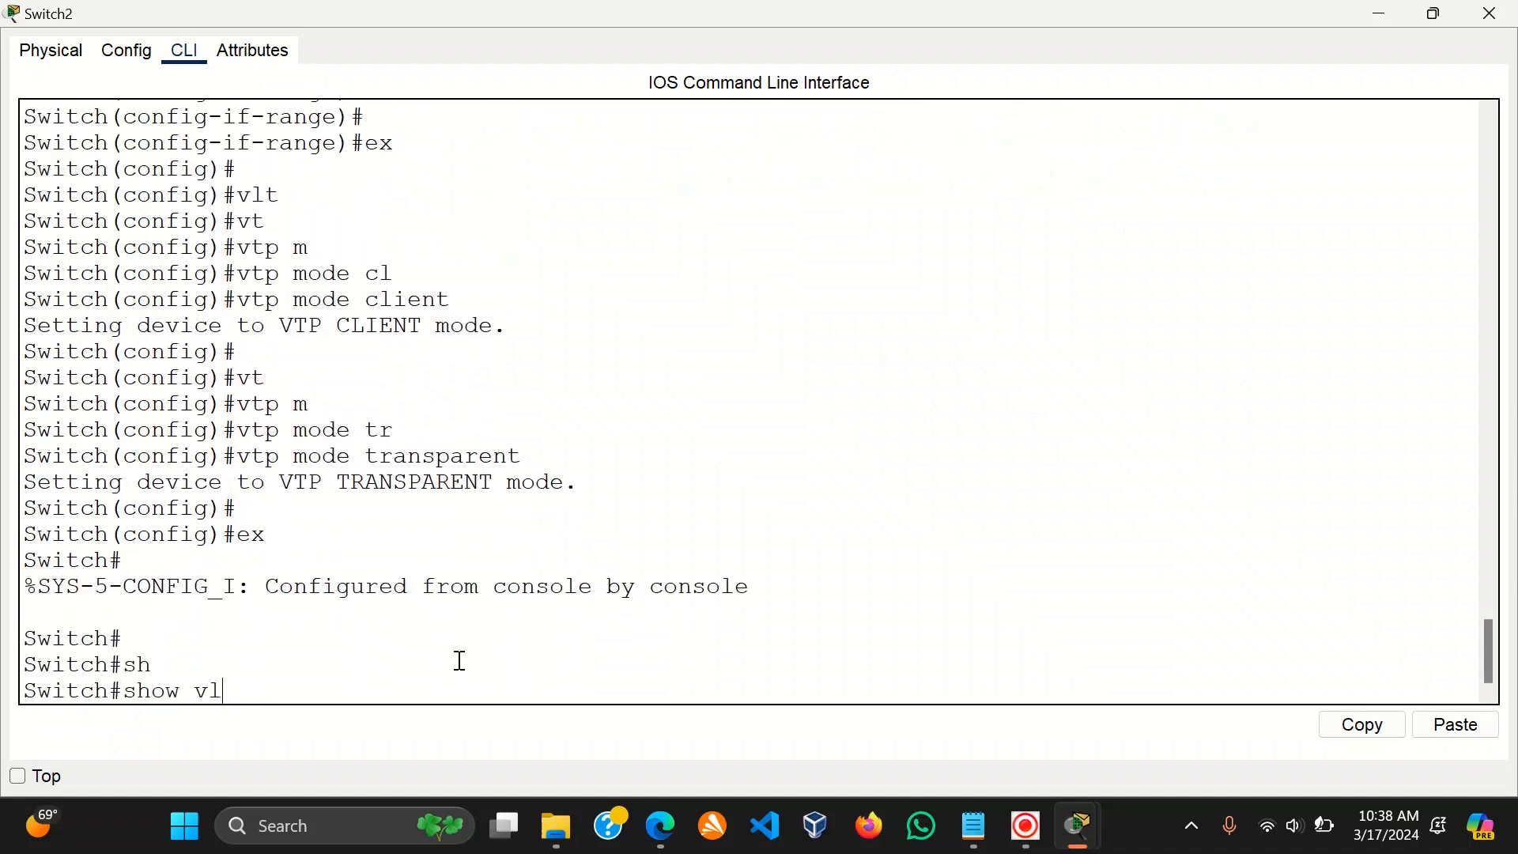
key("Tab")
type("br")
key("Tab")
key("Return")
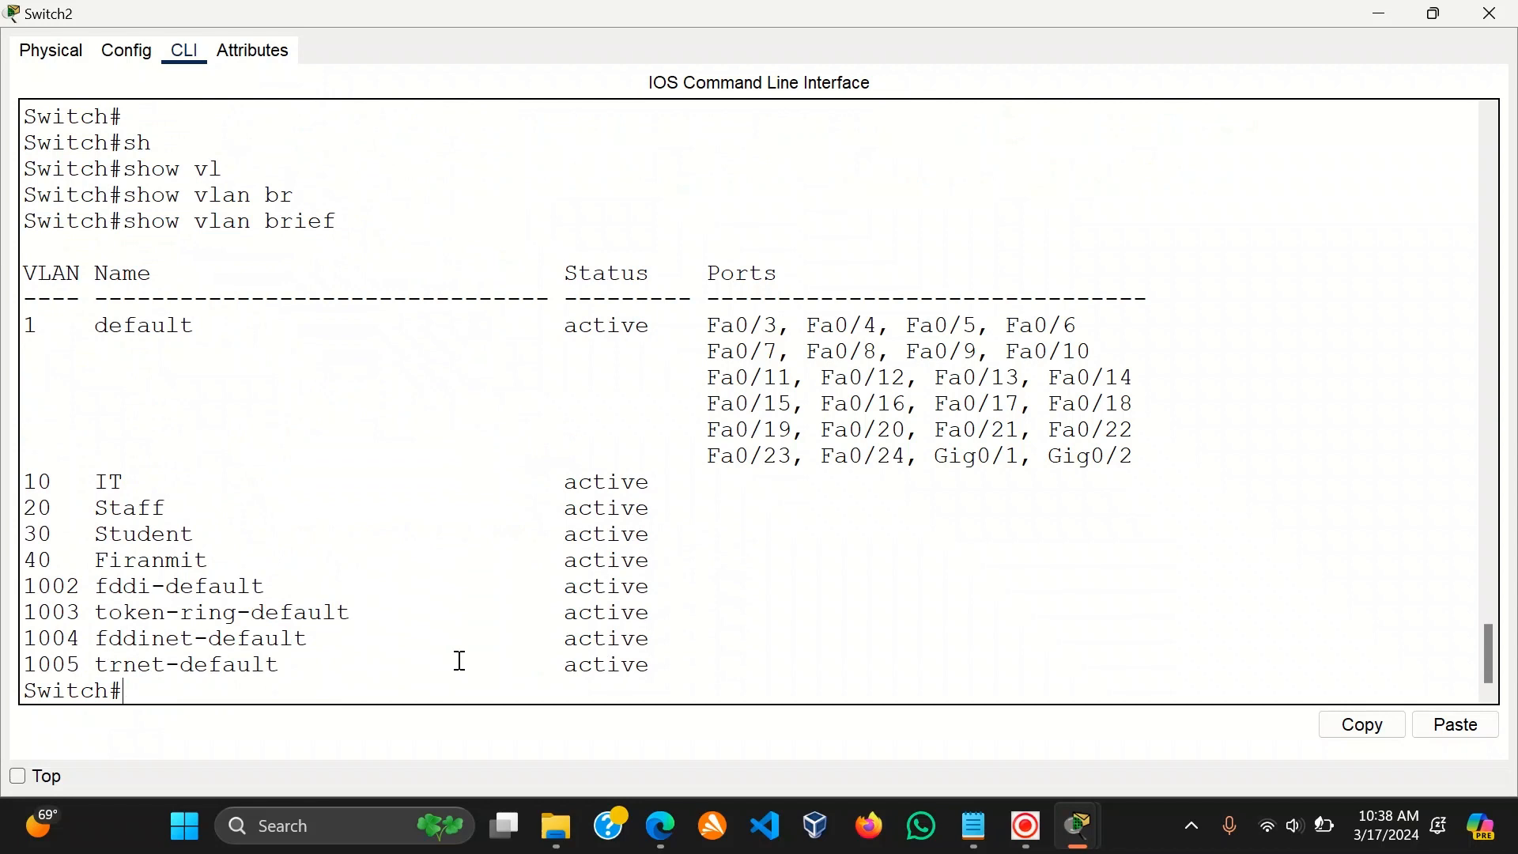
scroll(460, 660, "up", 1)
scroll(384, 628, "down", 1)
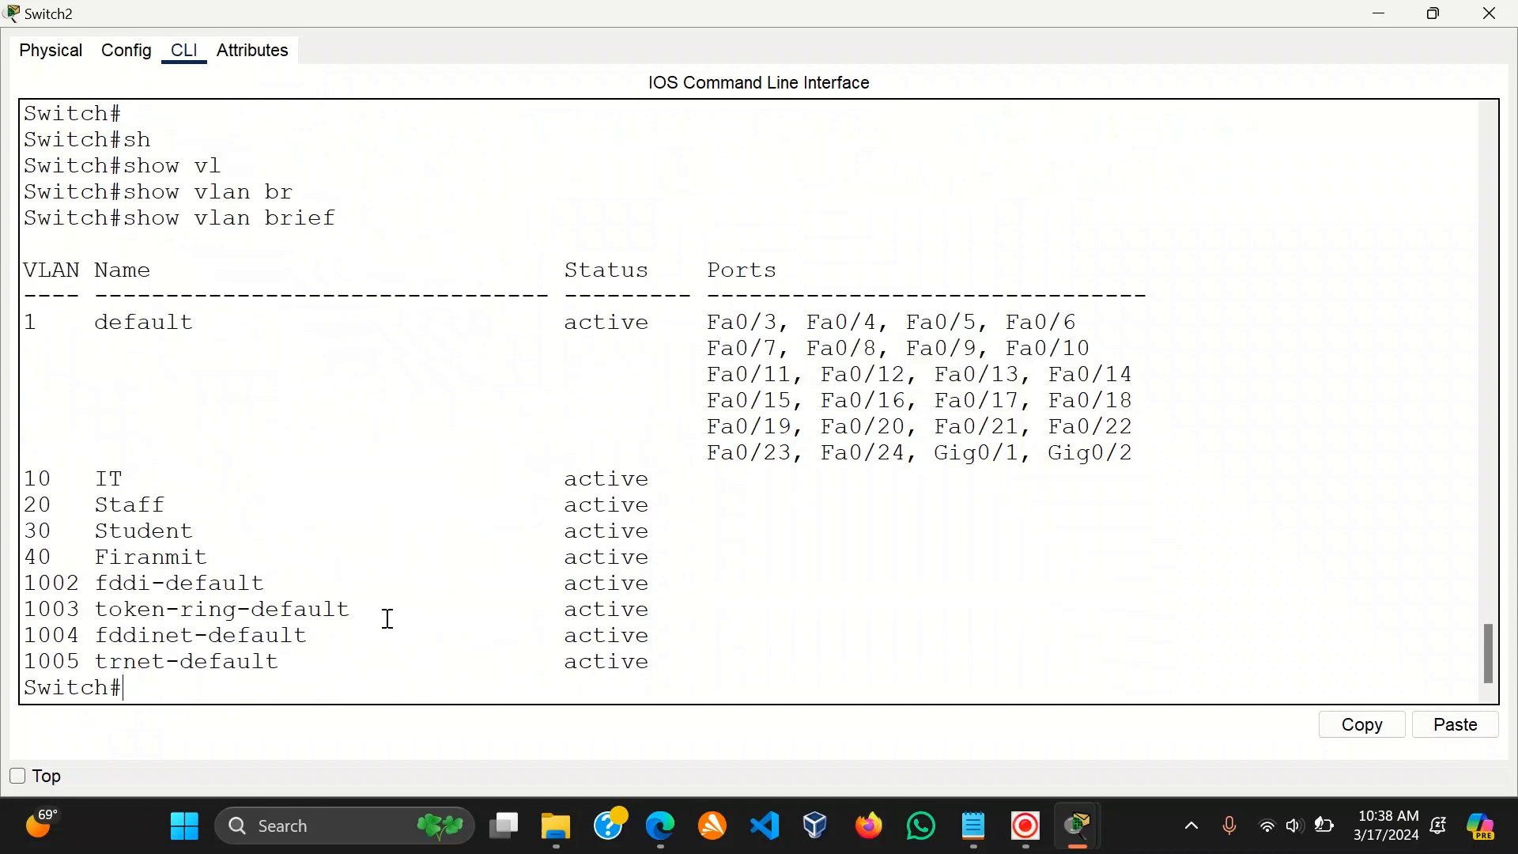
left_click_drag(108, 426, 230, 583)
left_click(234, 571)
Display the VTP configuration of Switch2 with show vtp status.
key("Return")
key("Return")
key("Return")
type("s")
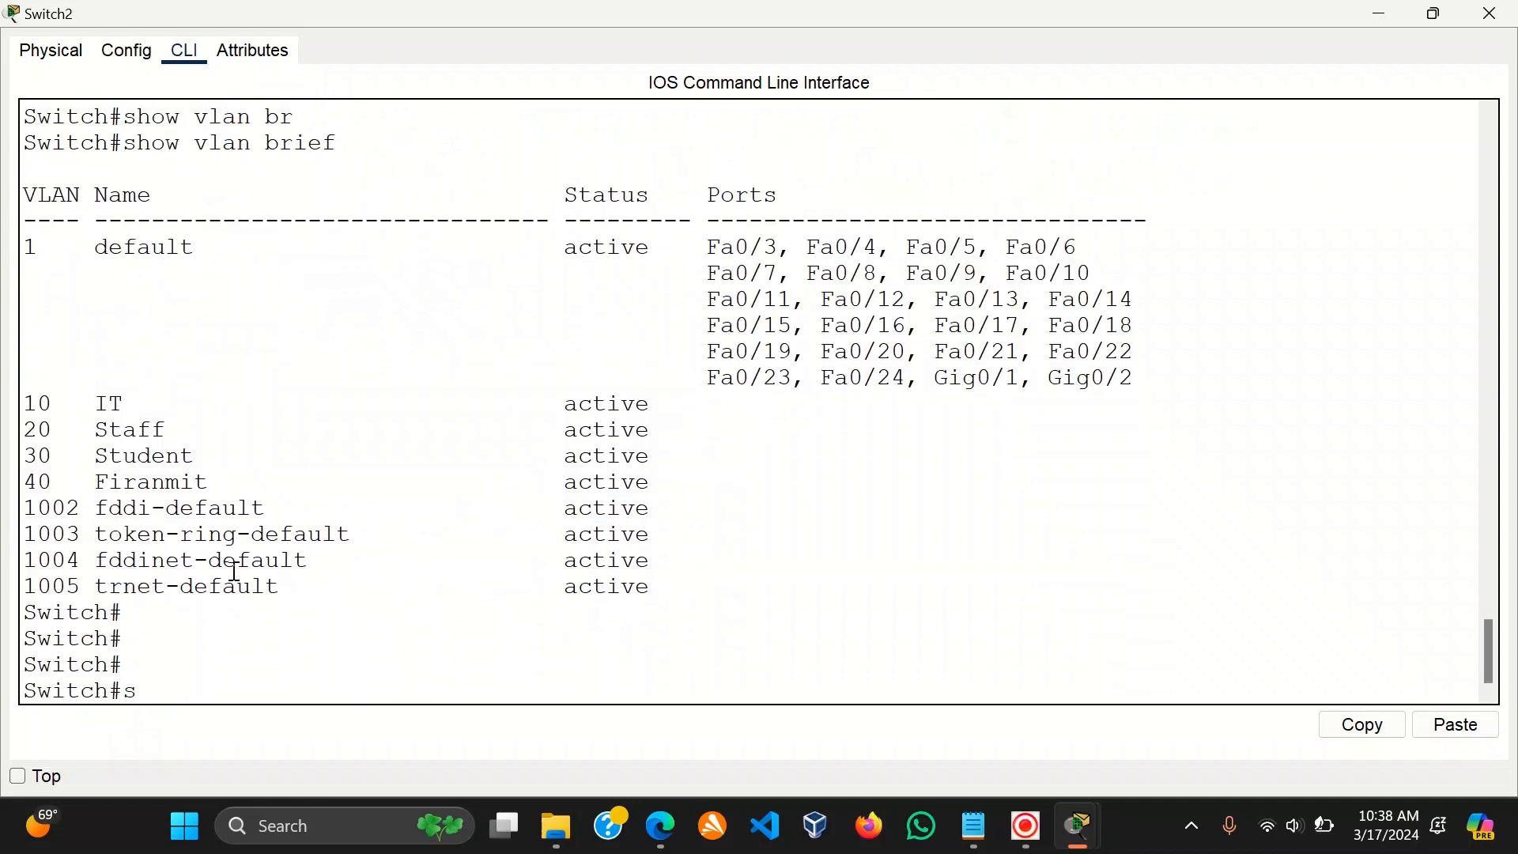
type("h")
key("Tab")
type("v")
key("Tab")
type("y")
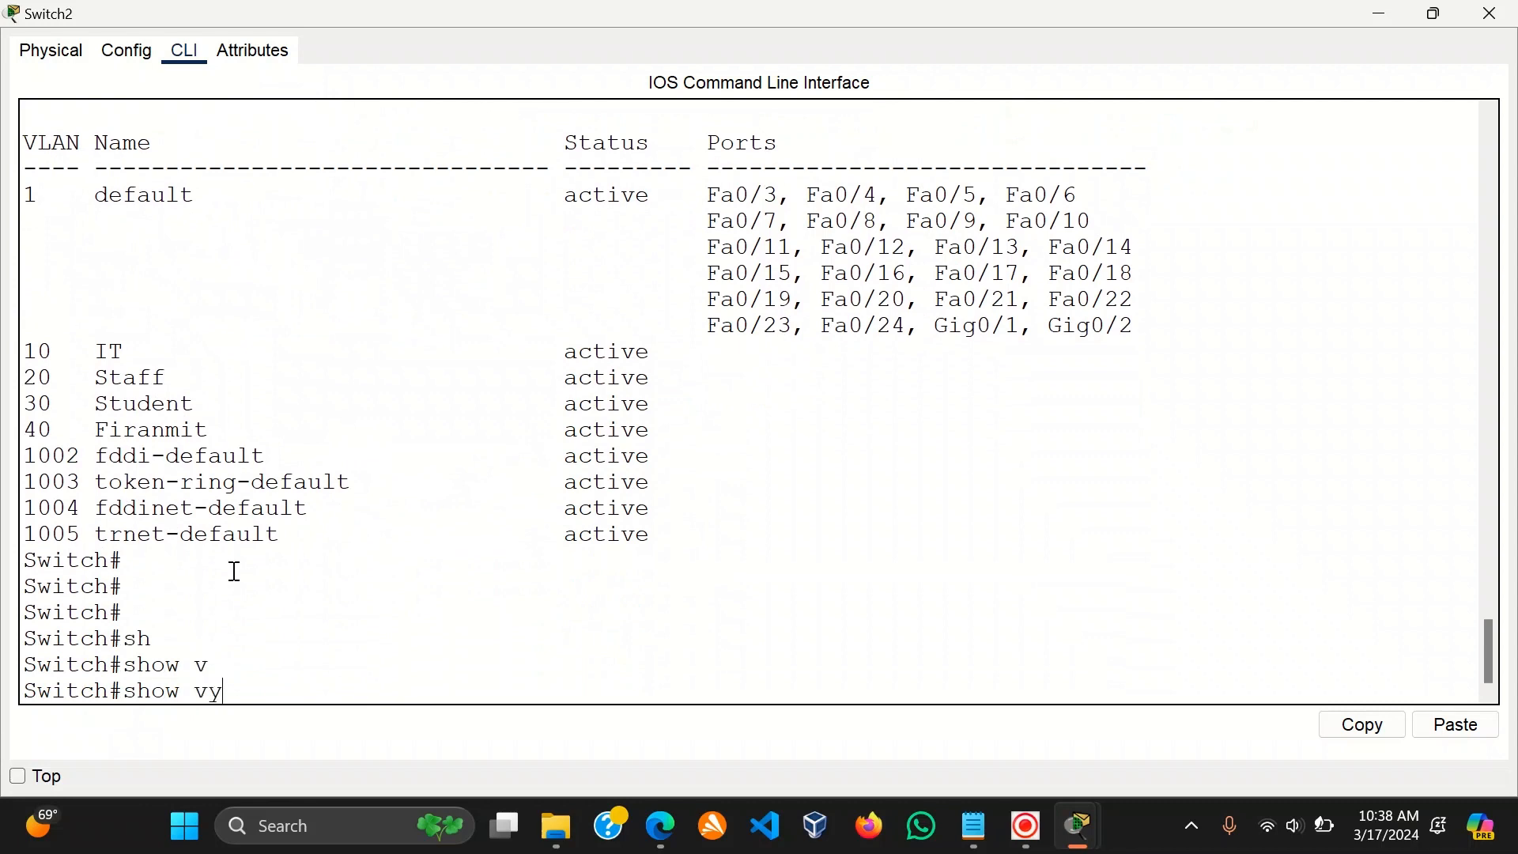
key("Tab")
type("t")
key("Tab")
type("p")
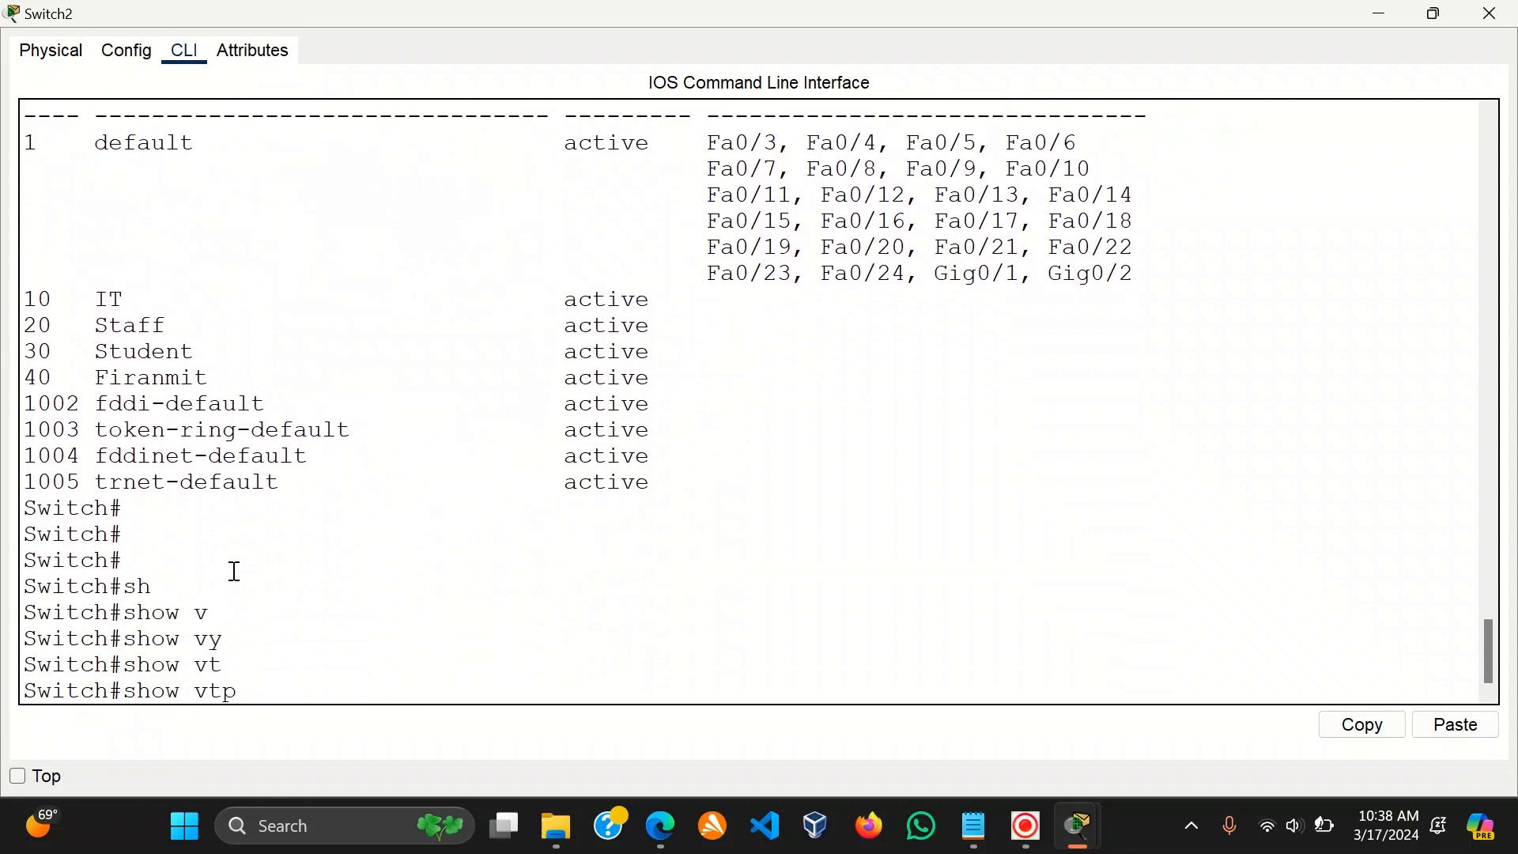
type(" s")
key("Tab")
key("Return")
key("Return")
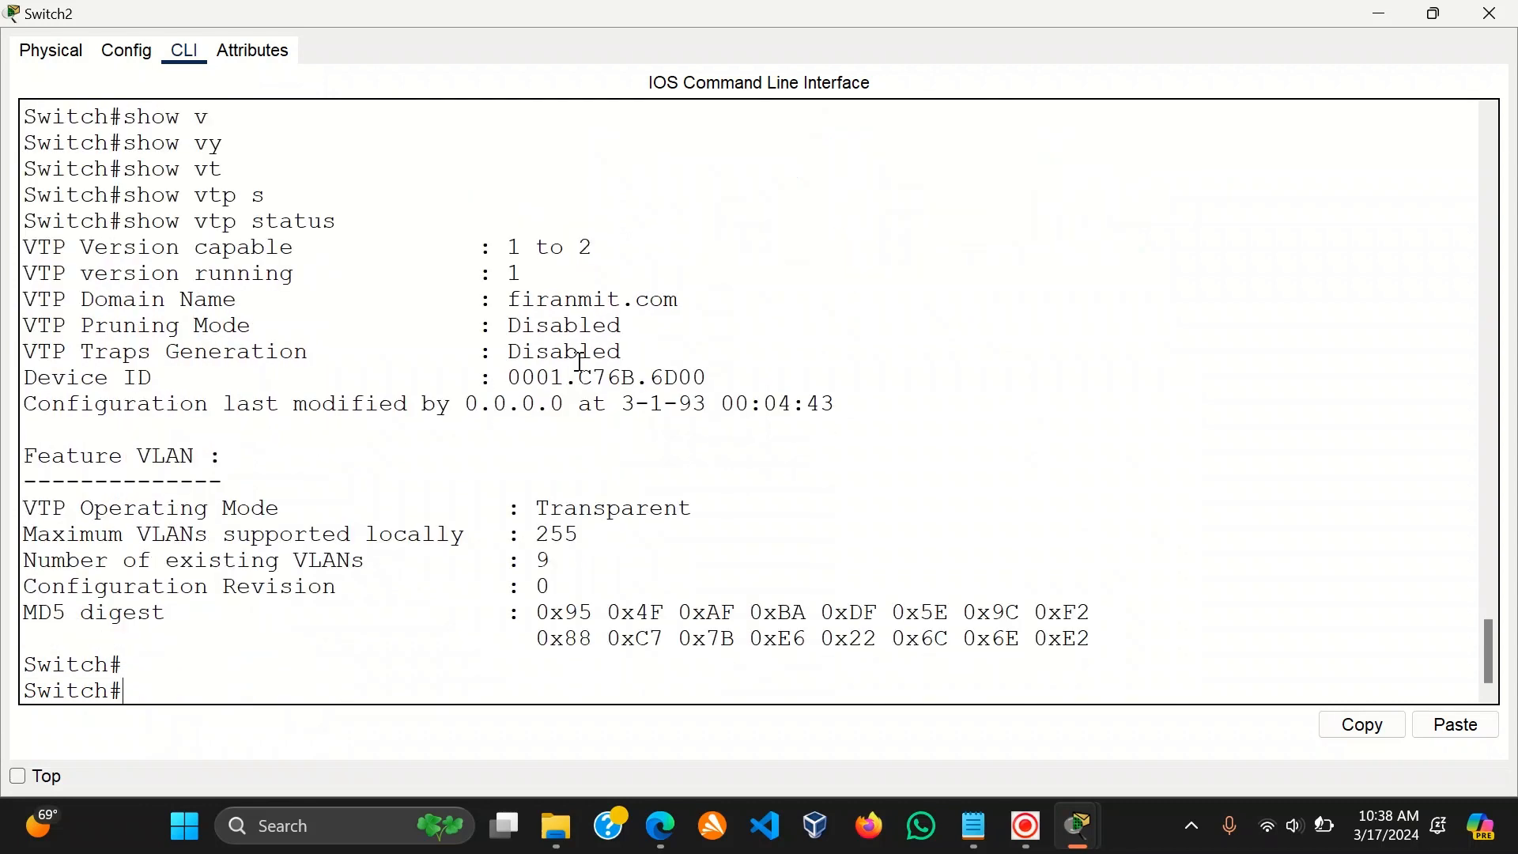
Examine the VTP domain name in the status output and close the Switch2 window.
left_click_drag(677, 301, 522, 297)
left_click(620, 298)
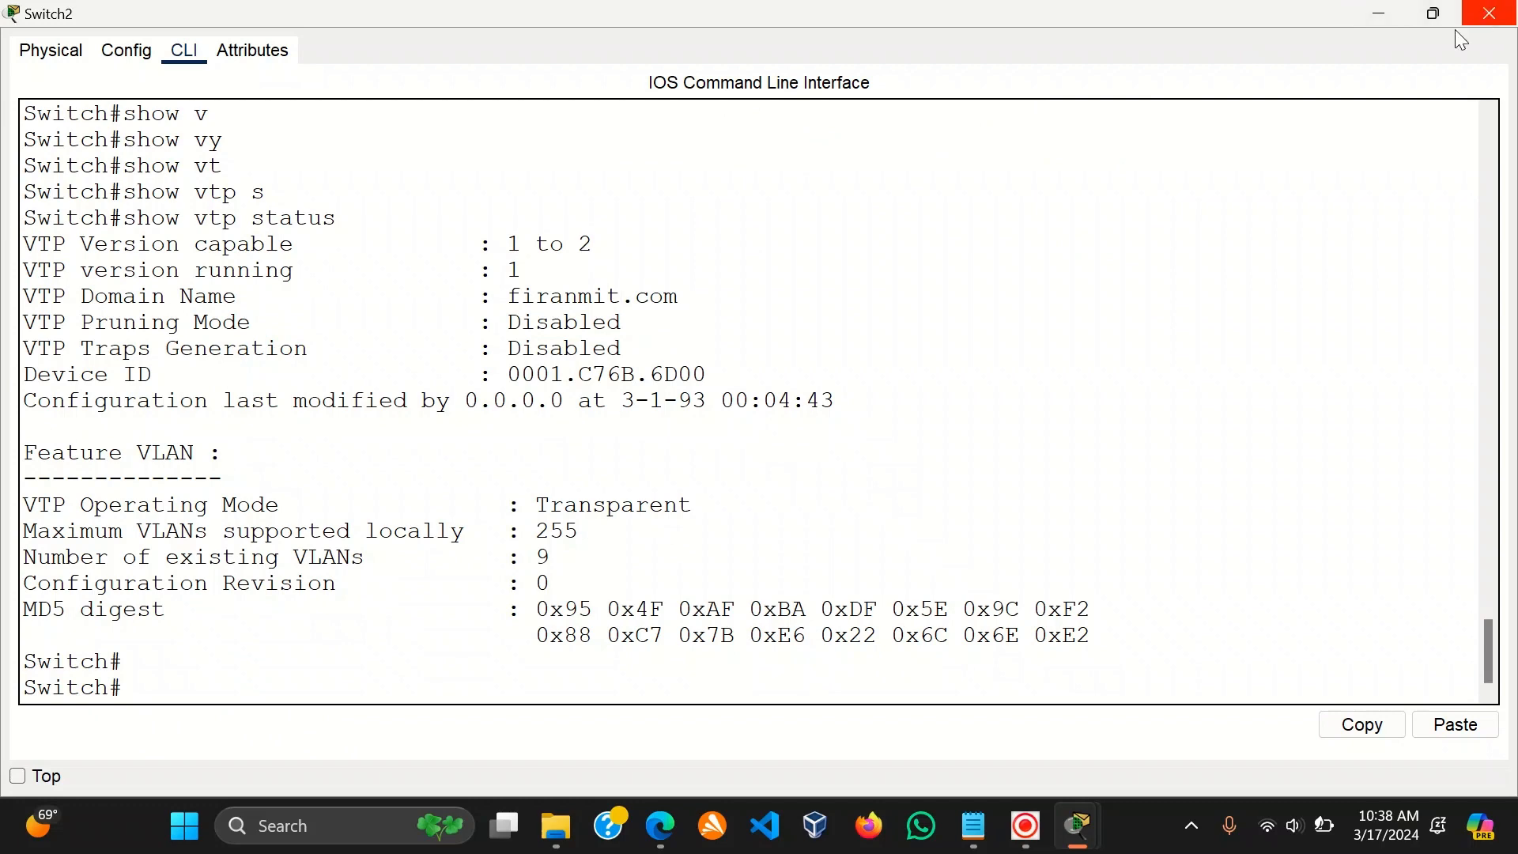
left_click(1471, 16)
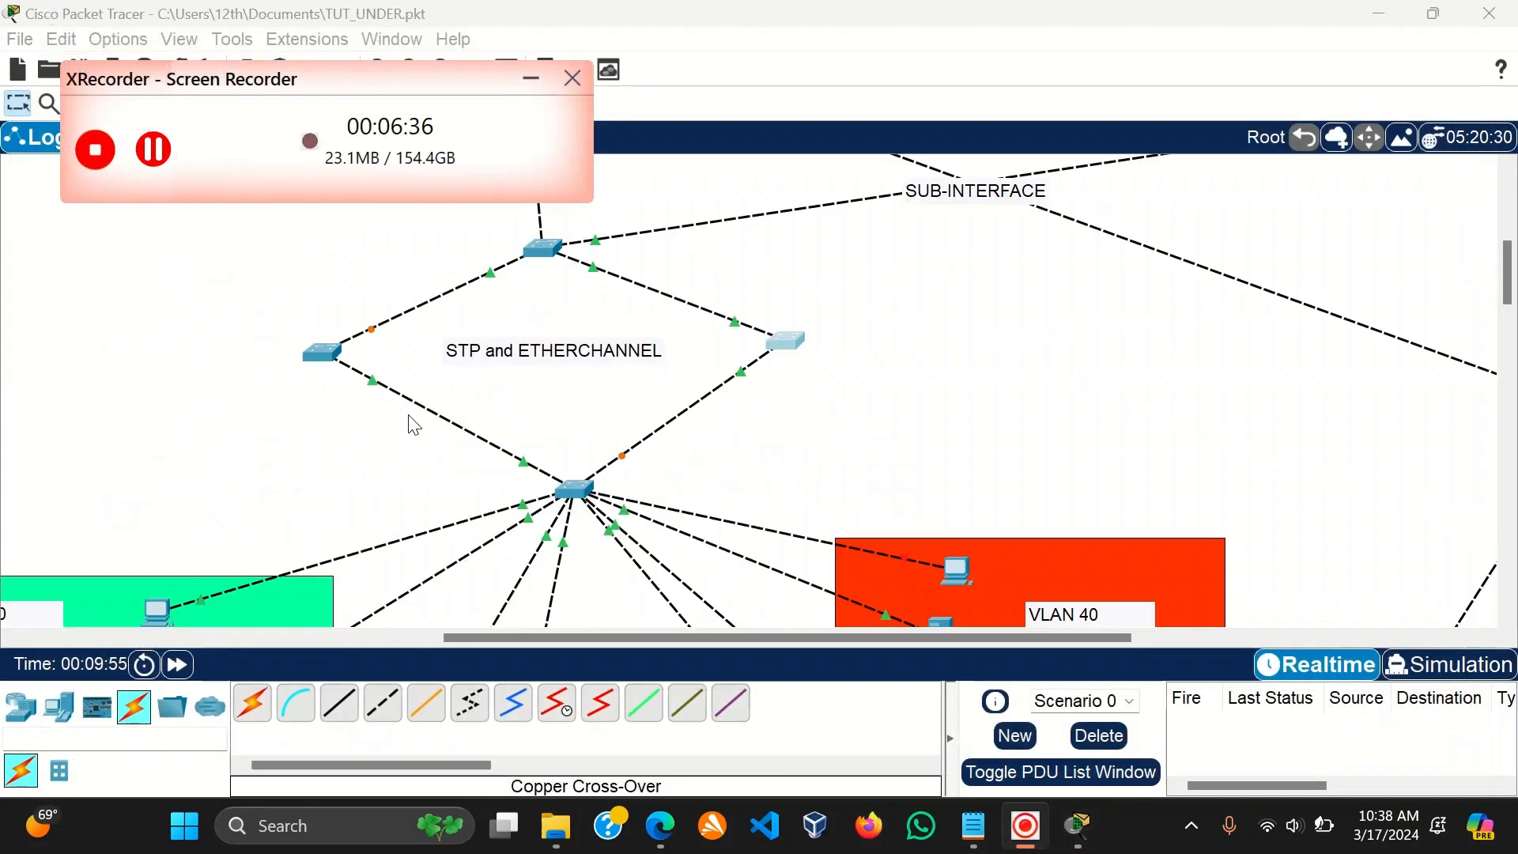
Open the command line of Switch4, at the lower corner of the switch diamond, in a maximized window.
left_click(298, 372)
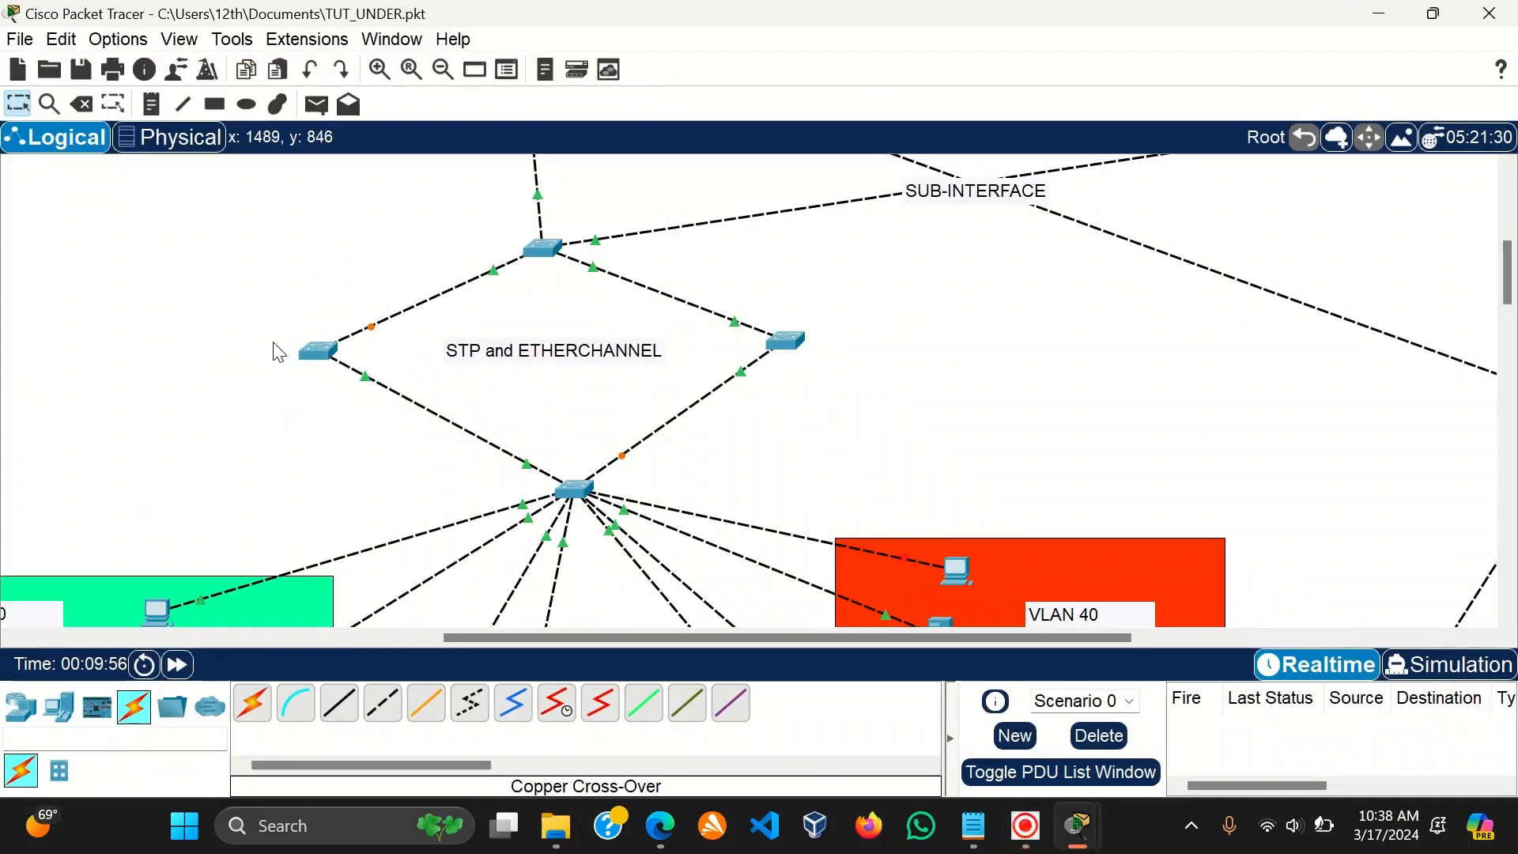
left_click(574, 490)
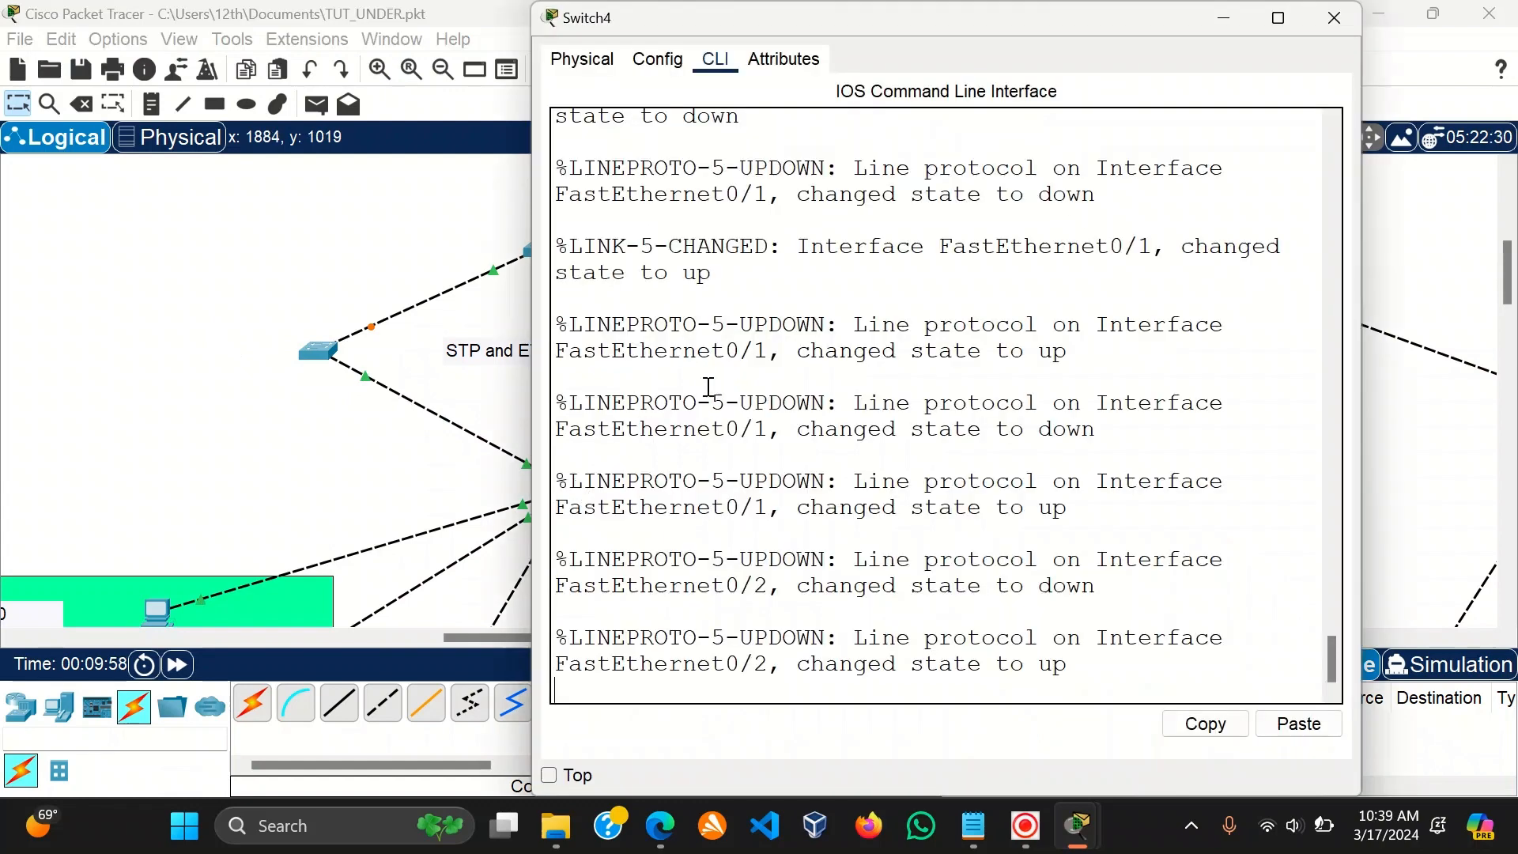
key("Return")
key("Return")
left_click(156, 207)
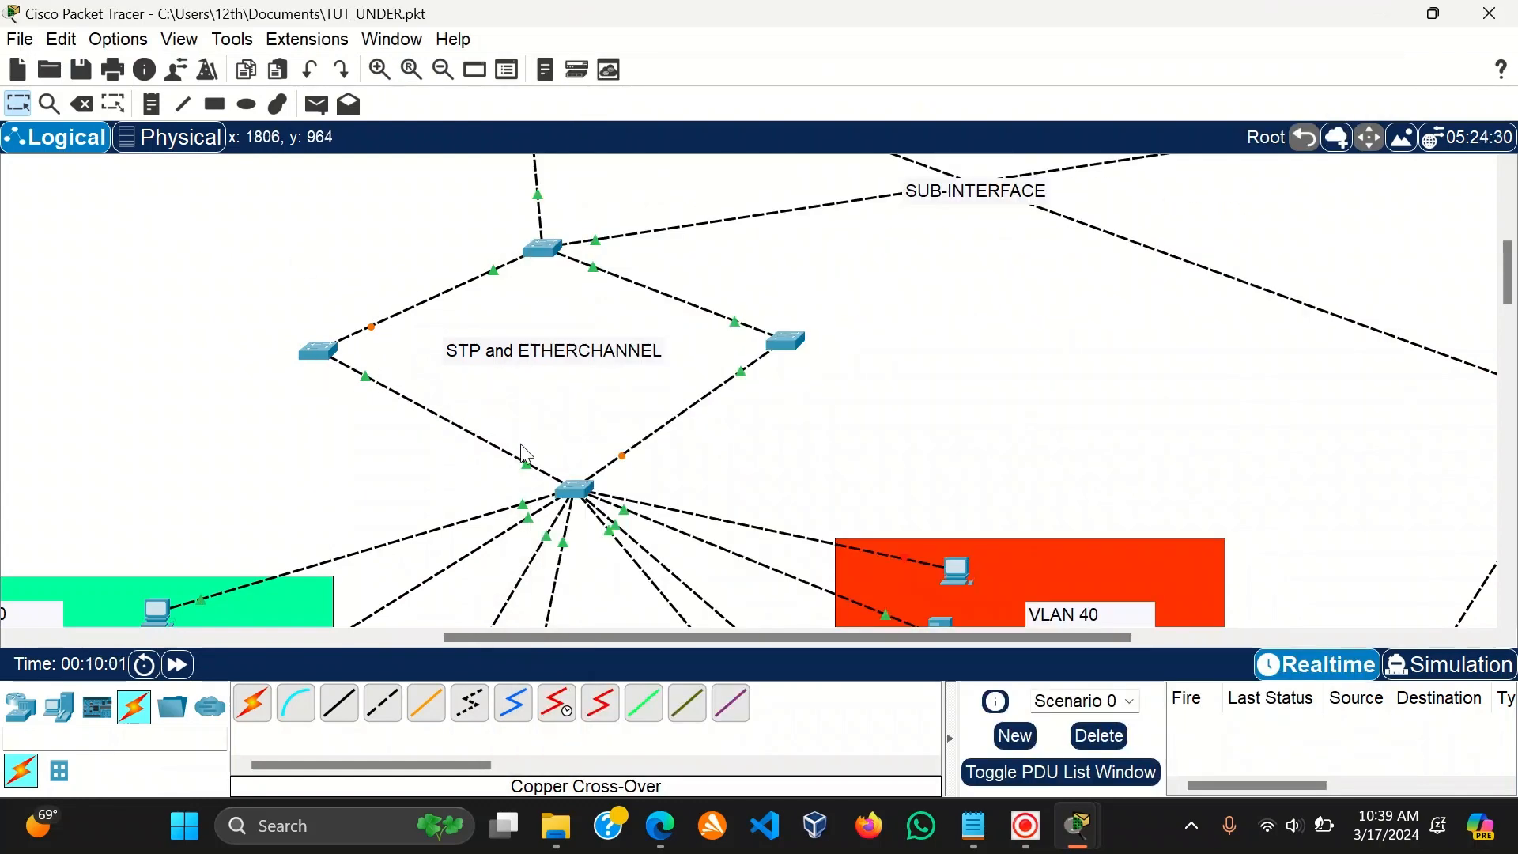
left_click(575, 494)
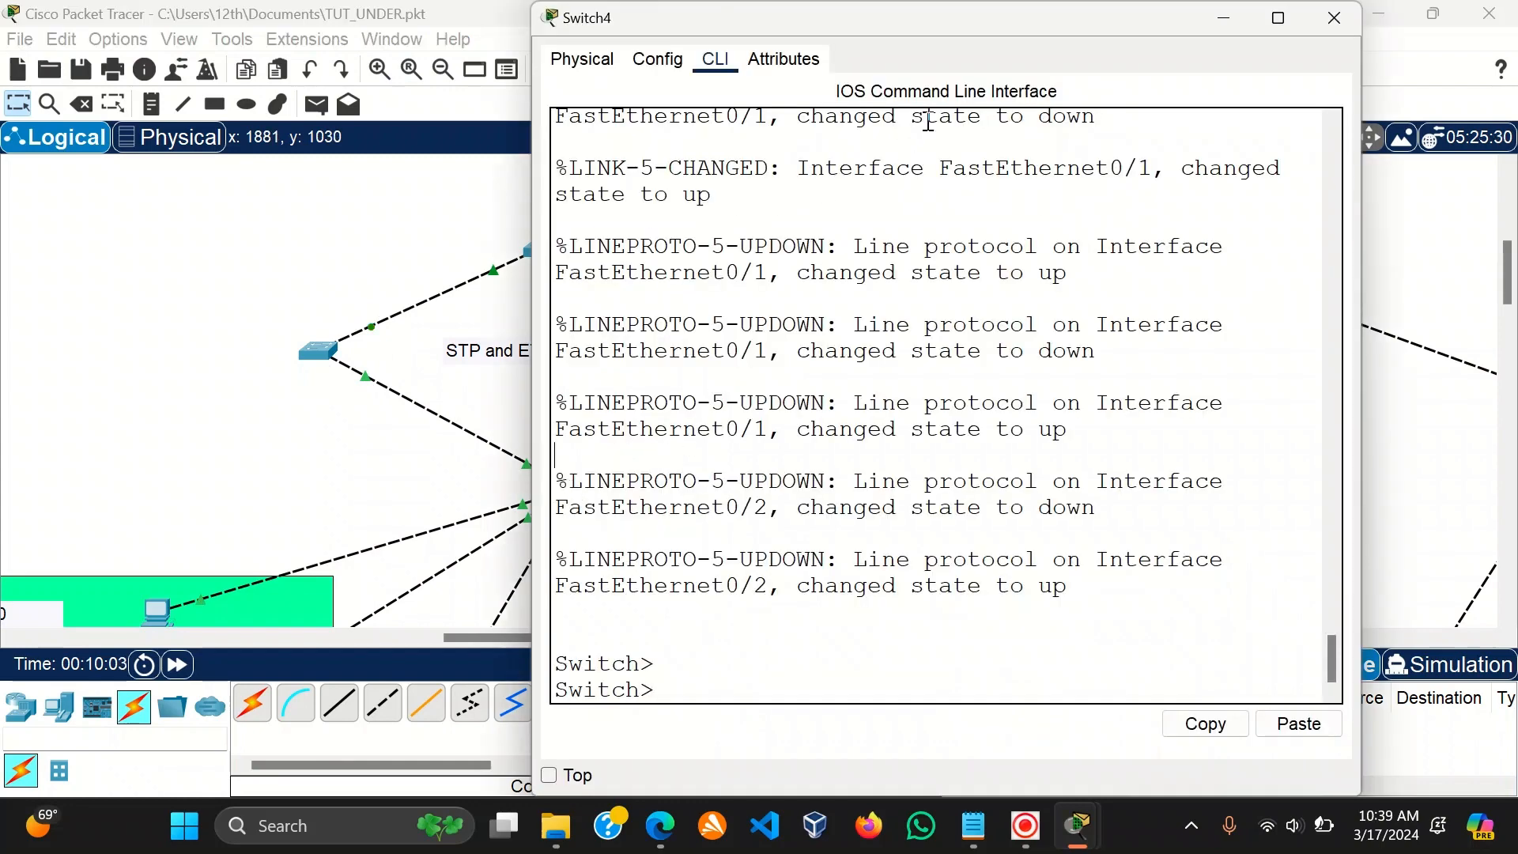
left_click(1279, 15)
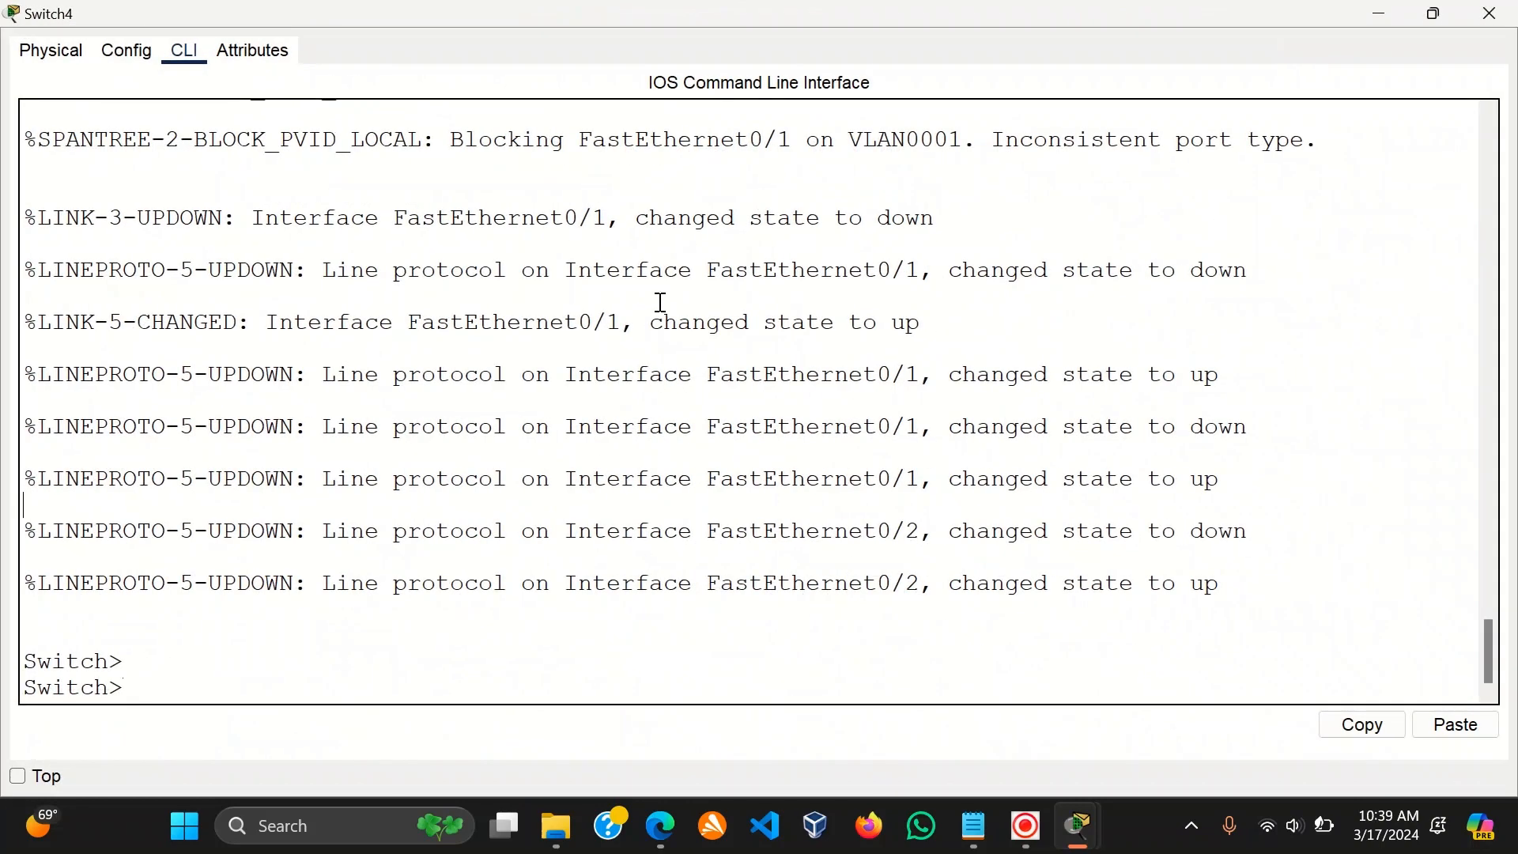
Enter privileged mode on Switch4 with enable and global configuration mode with configure terminal.
key("Return")
key("Return")
key("Return")
key("Return")
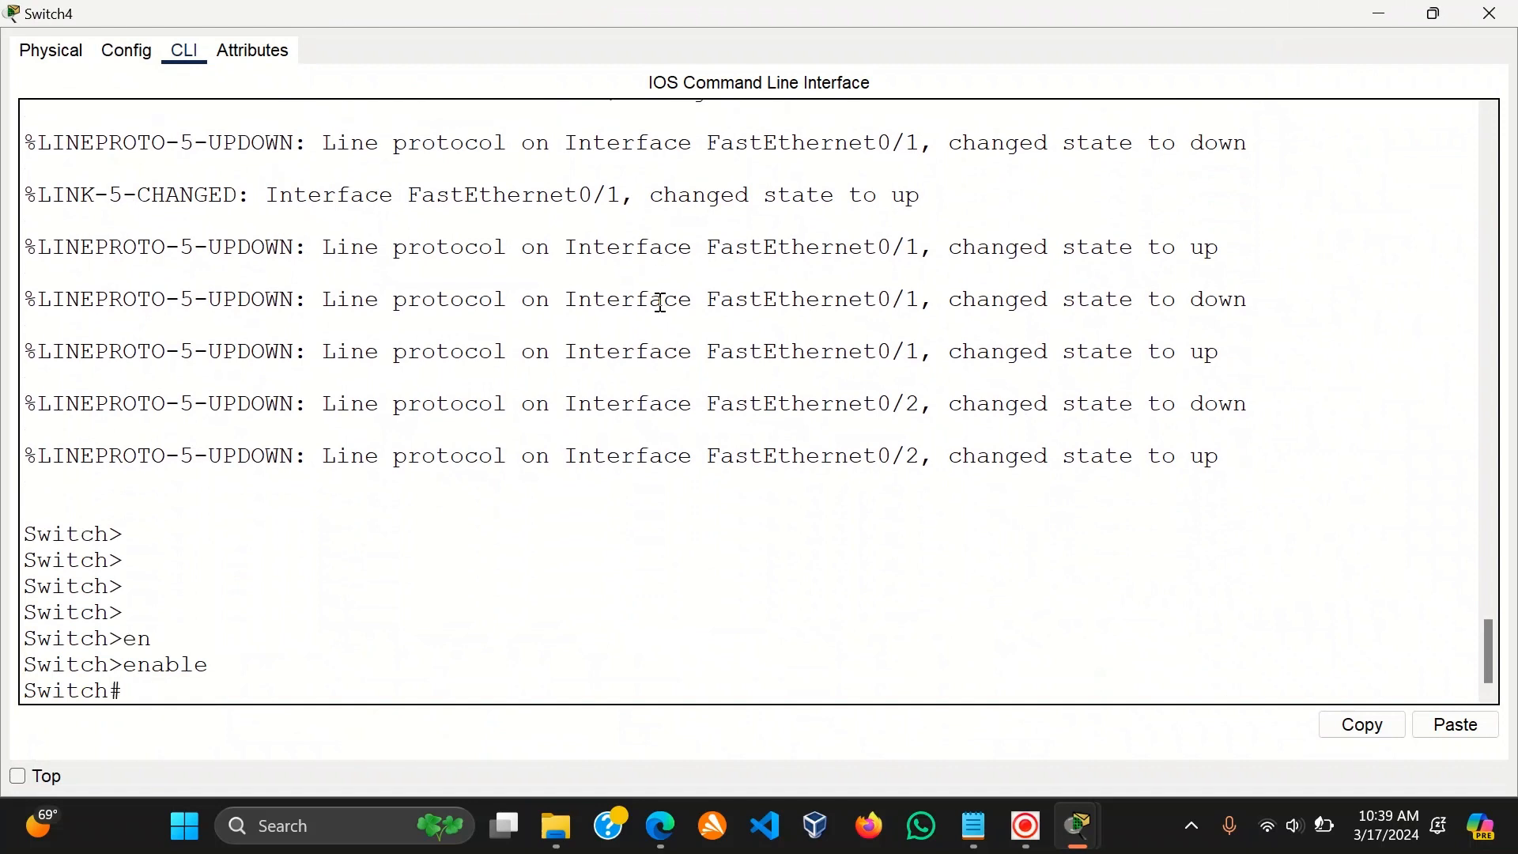
type("con")
key("Tab")
type("t")
key("Tab")
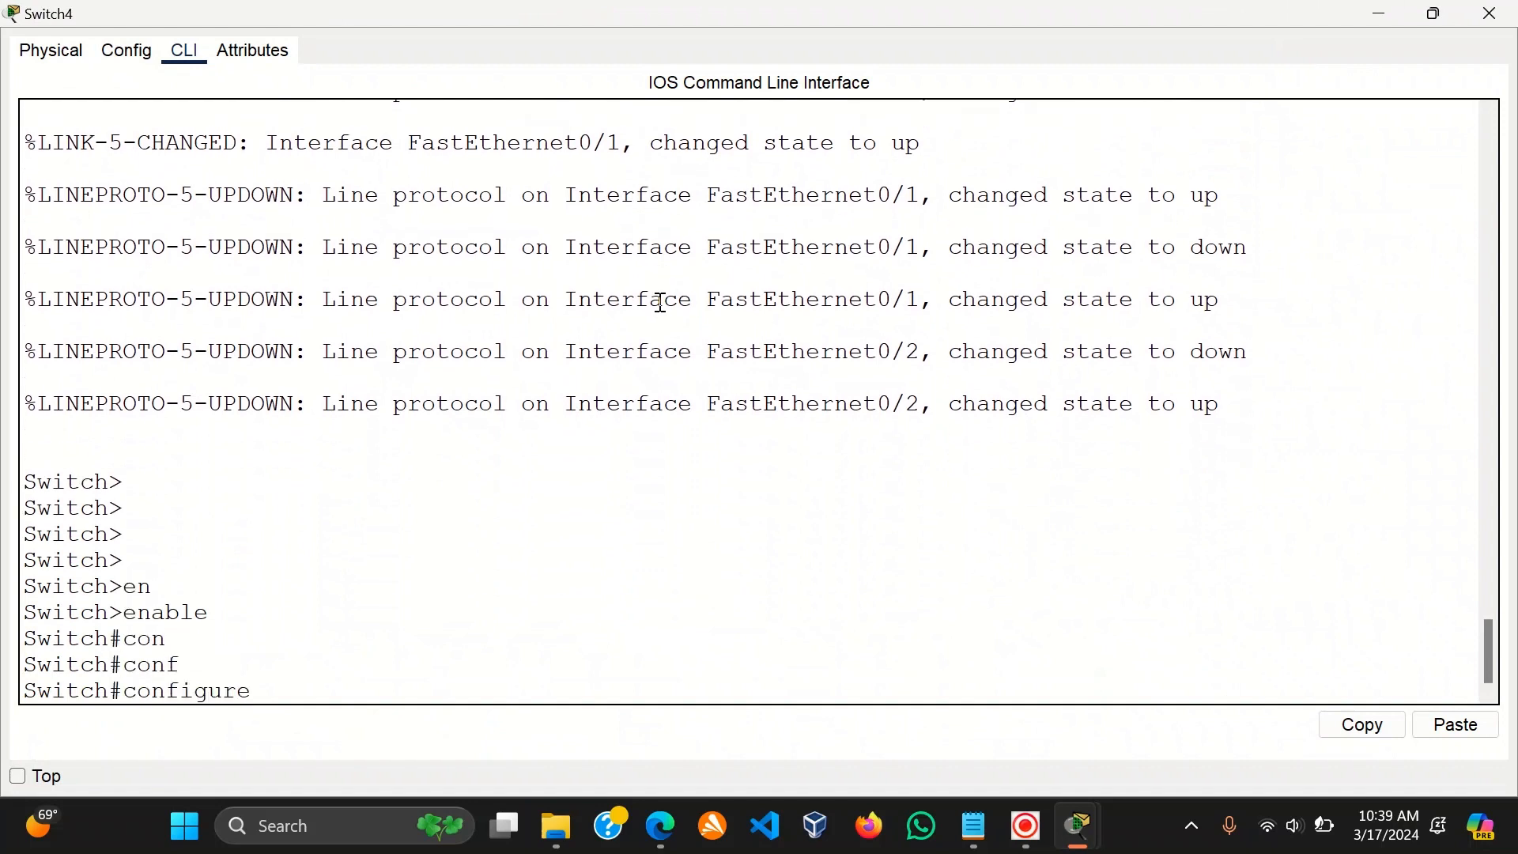
type("t")
key("Tab")
key("Return")
key("Return")
key("Return")
key("Return")
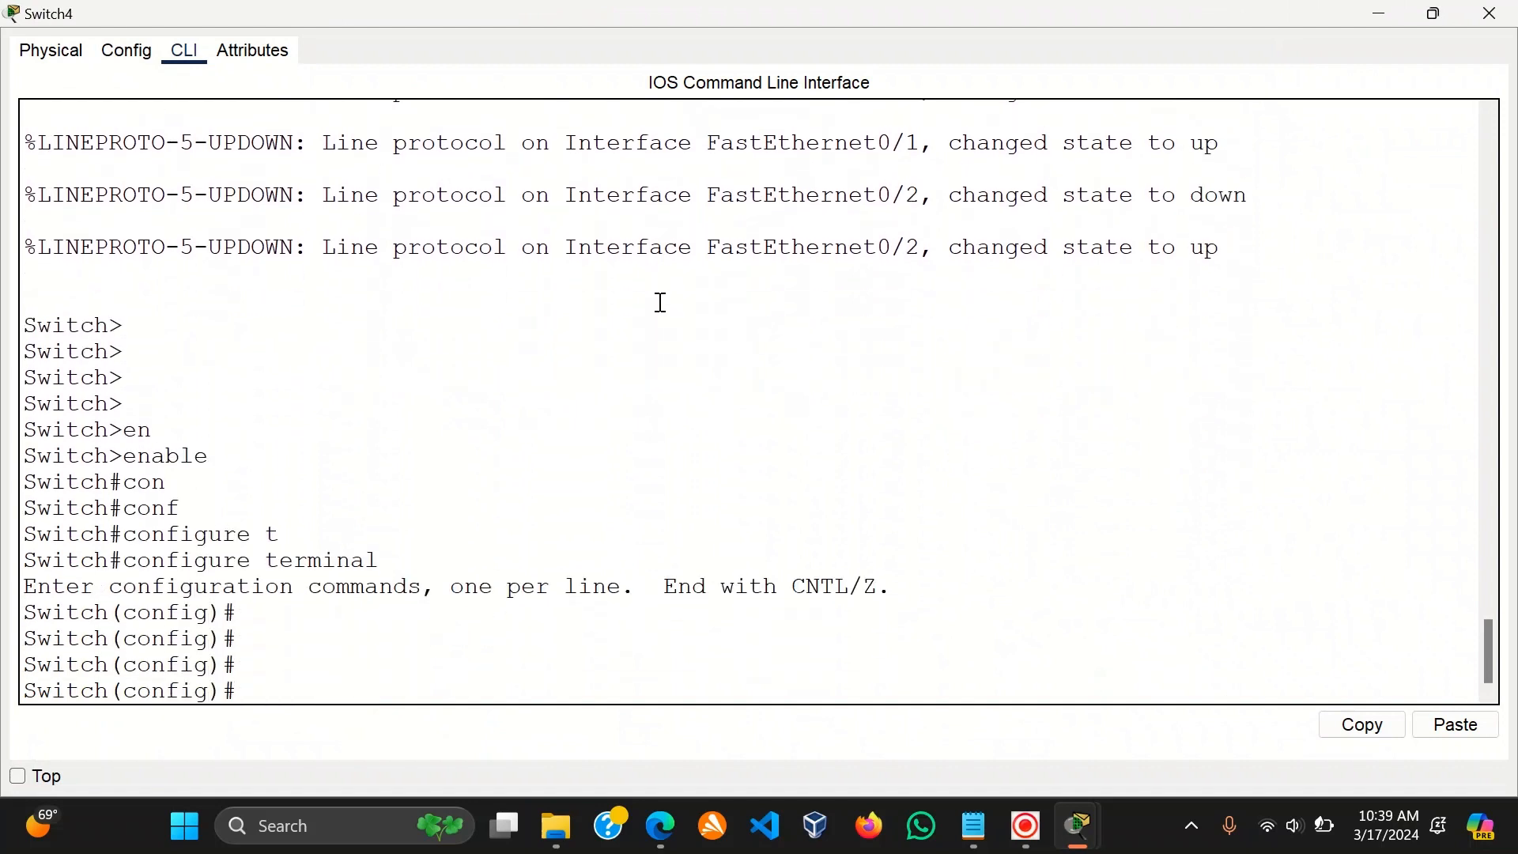
Begin an interface command on Switch4 and minimize its window to return to the topology.
type("int")
key("Tab")
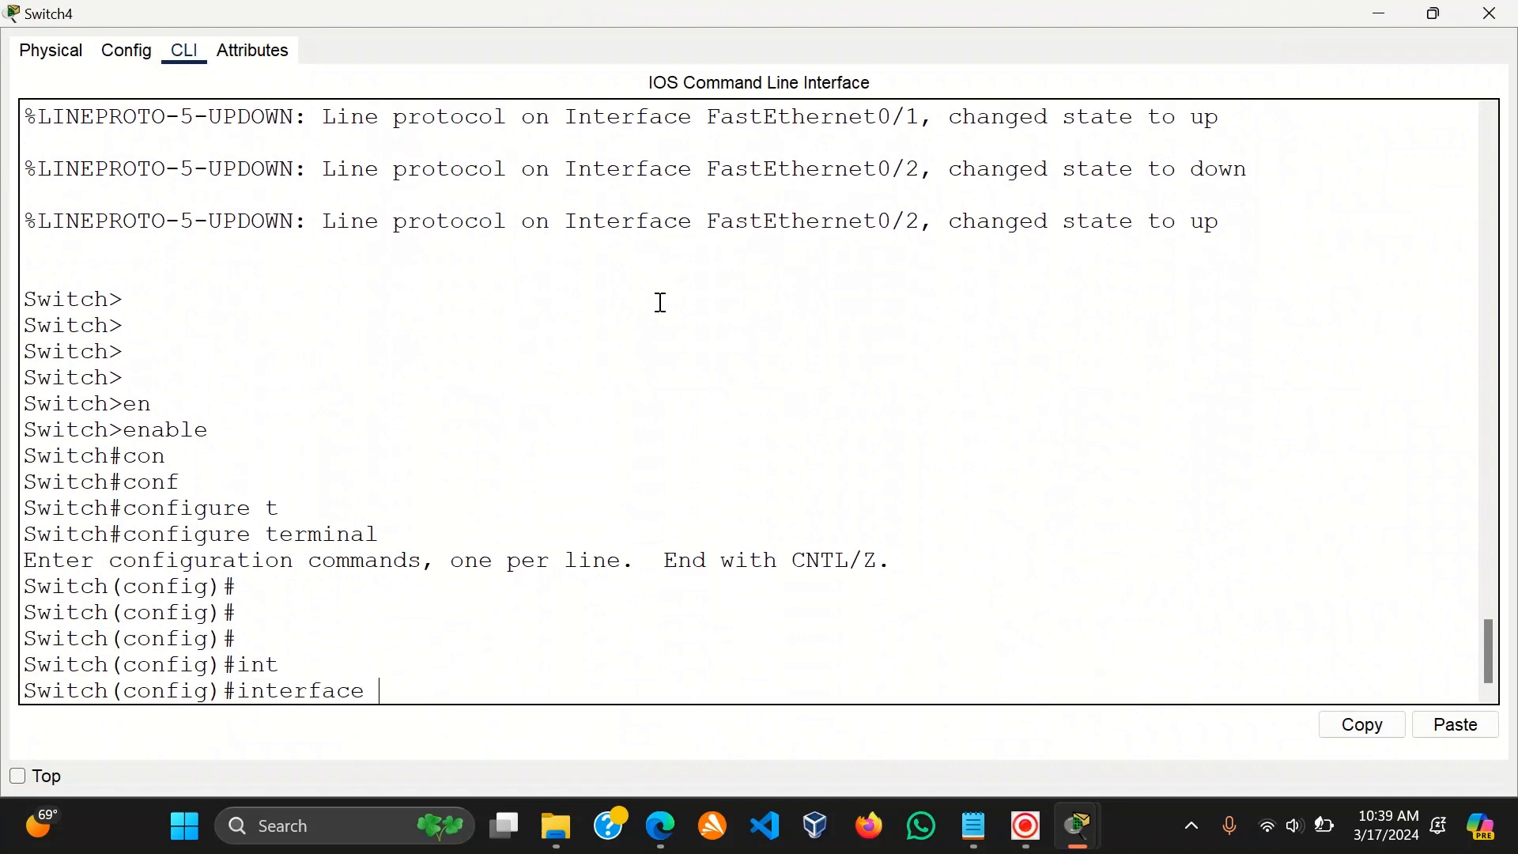
left_click(1363, 20)
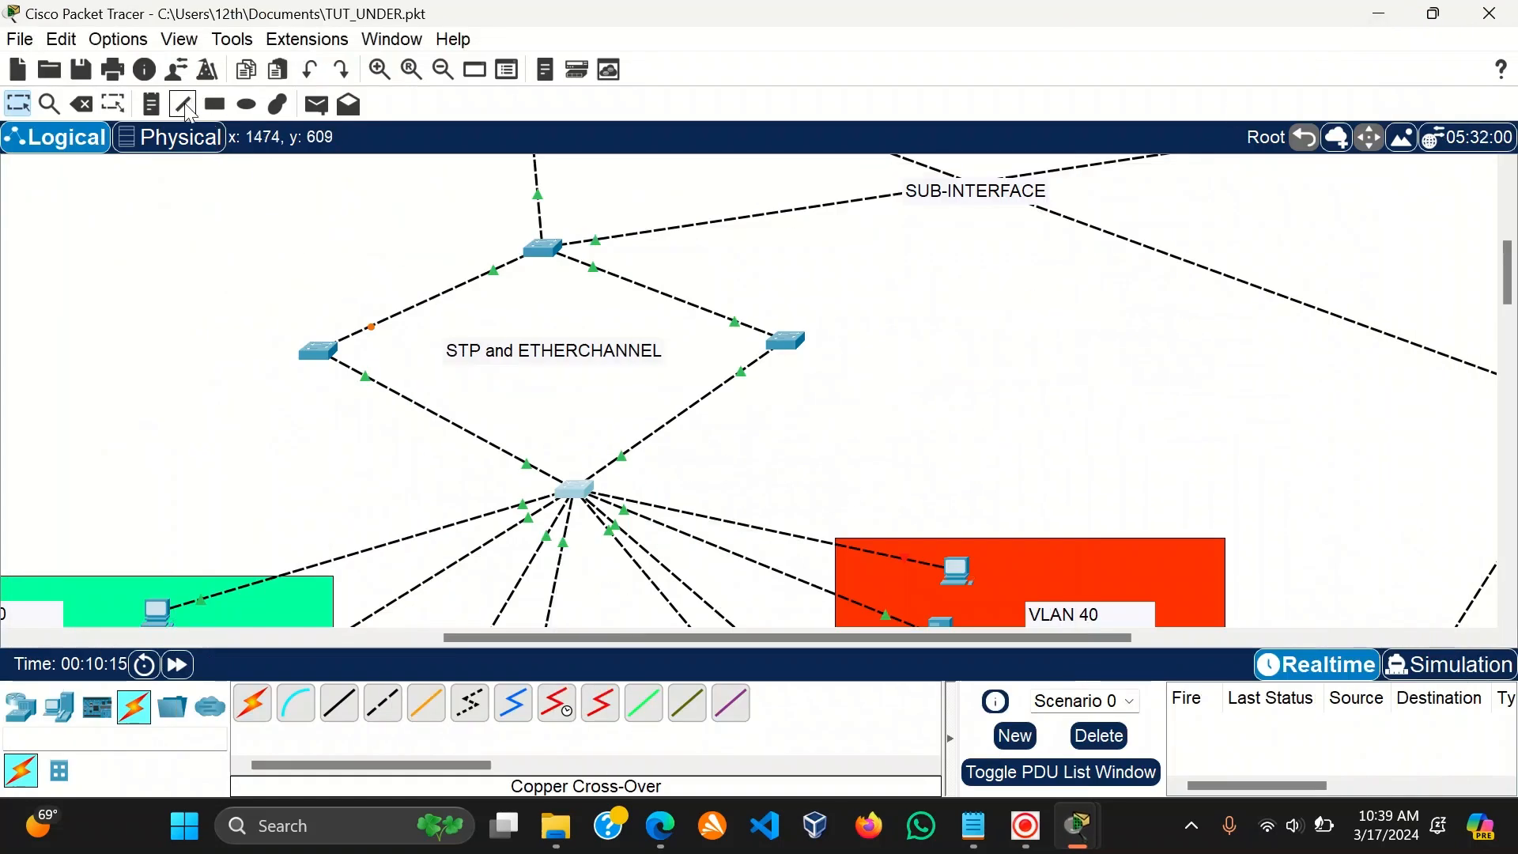
Turn on Always Show Port Labels in Logical Workspace in the preferences and close them.
left_click(117, 39)
left_click(180, 65)
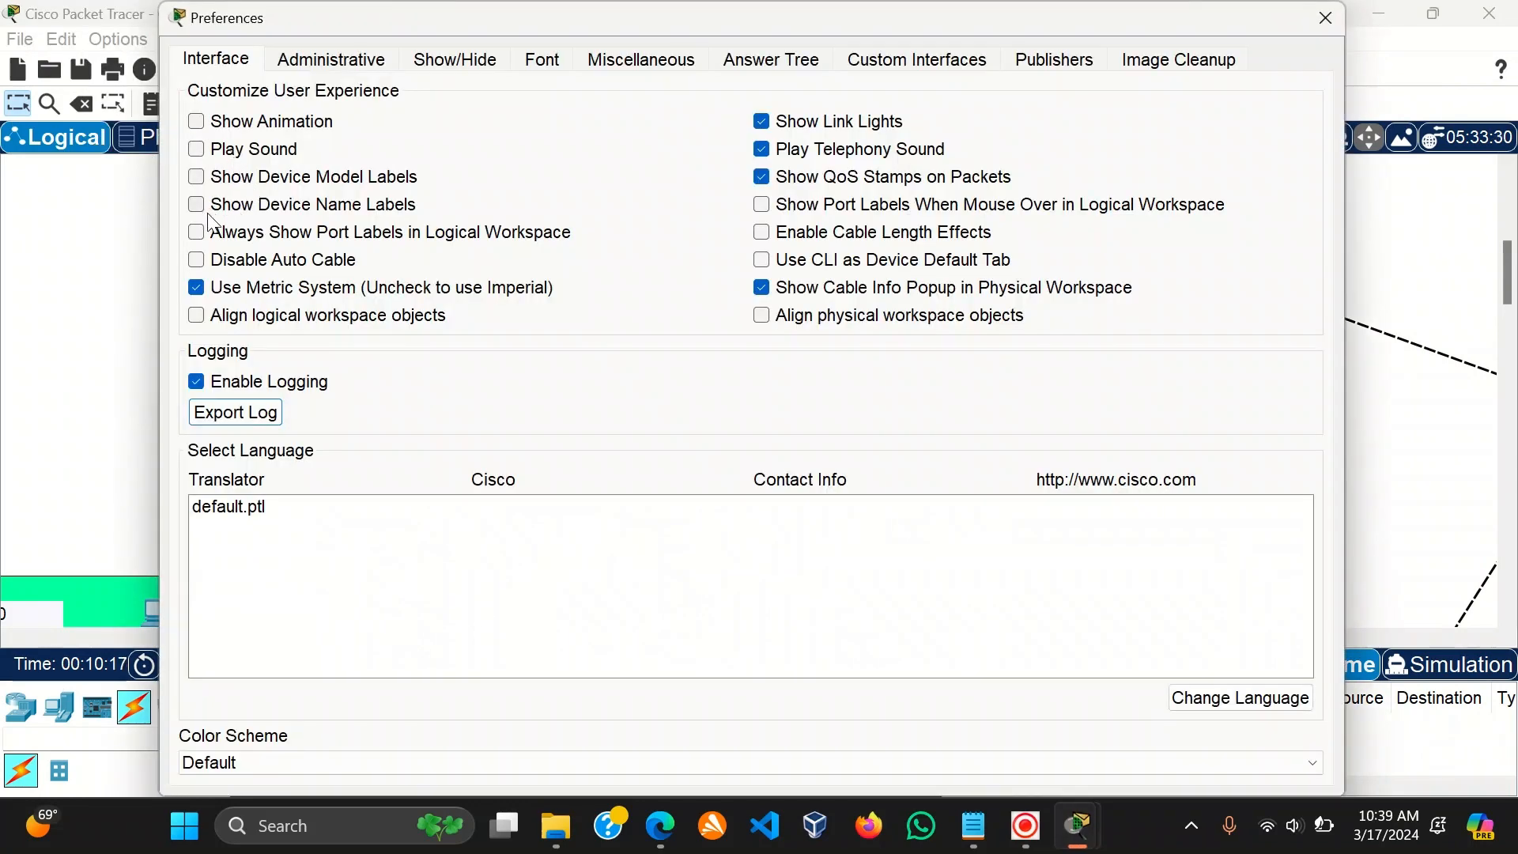
left_click(197, 232)
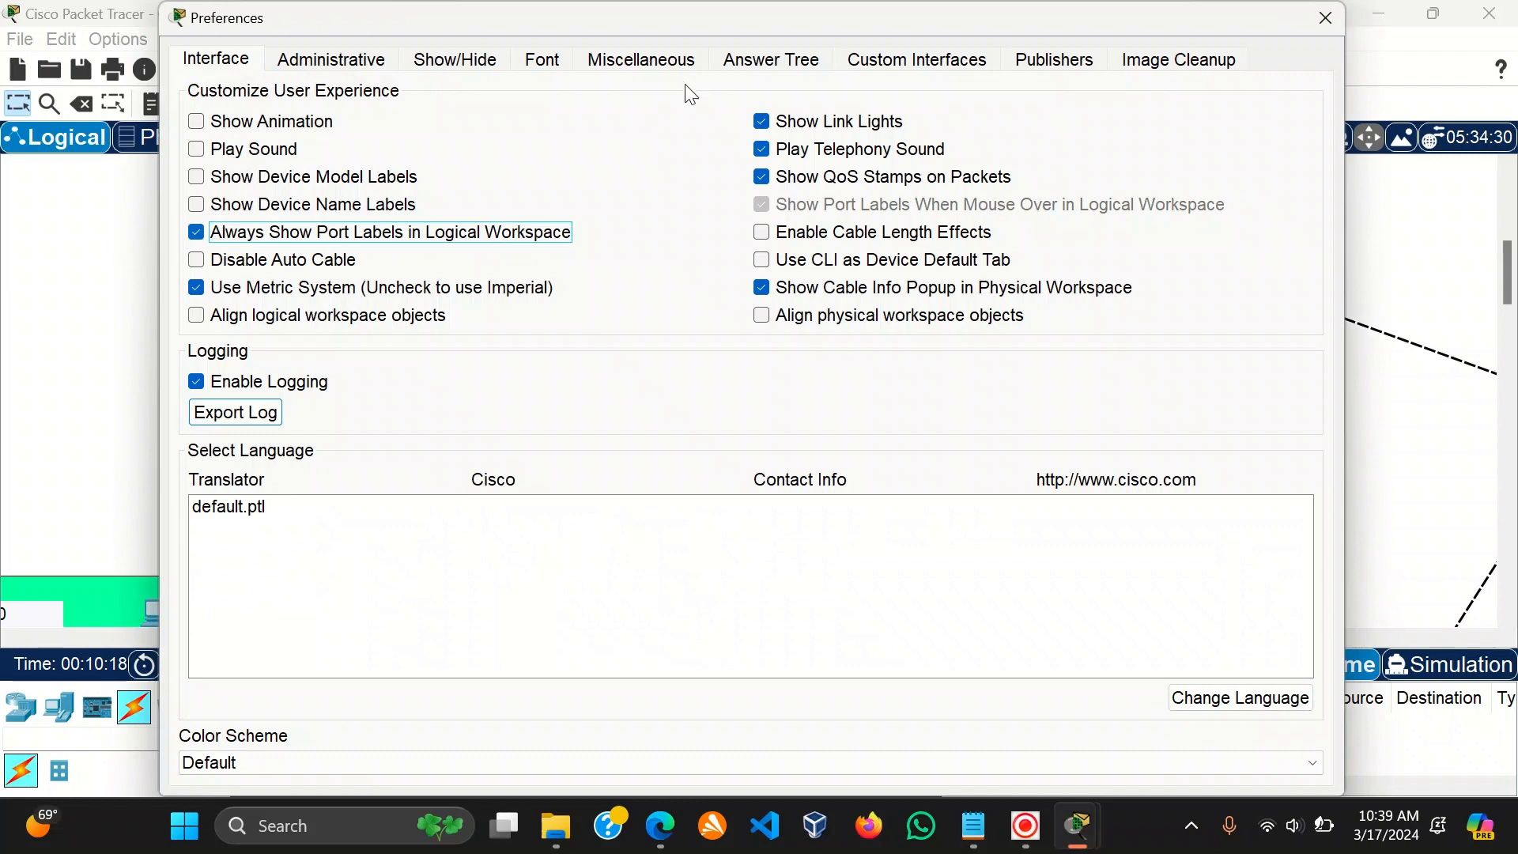
left_click(1326, 17)
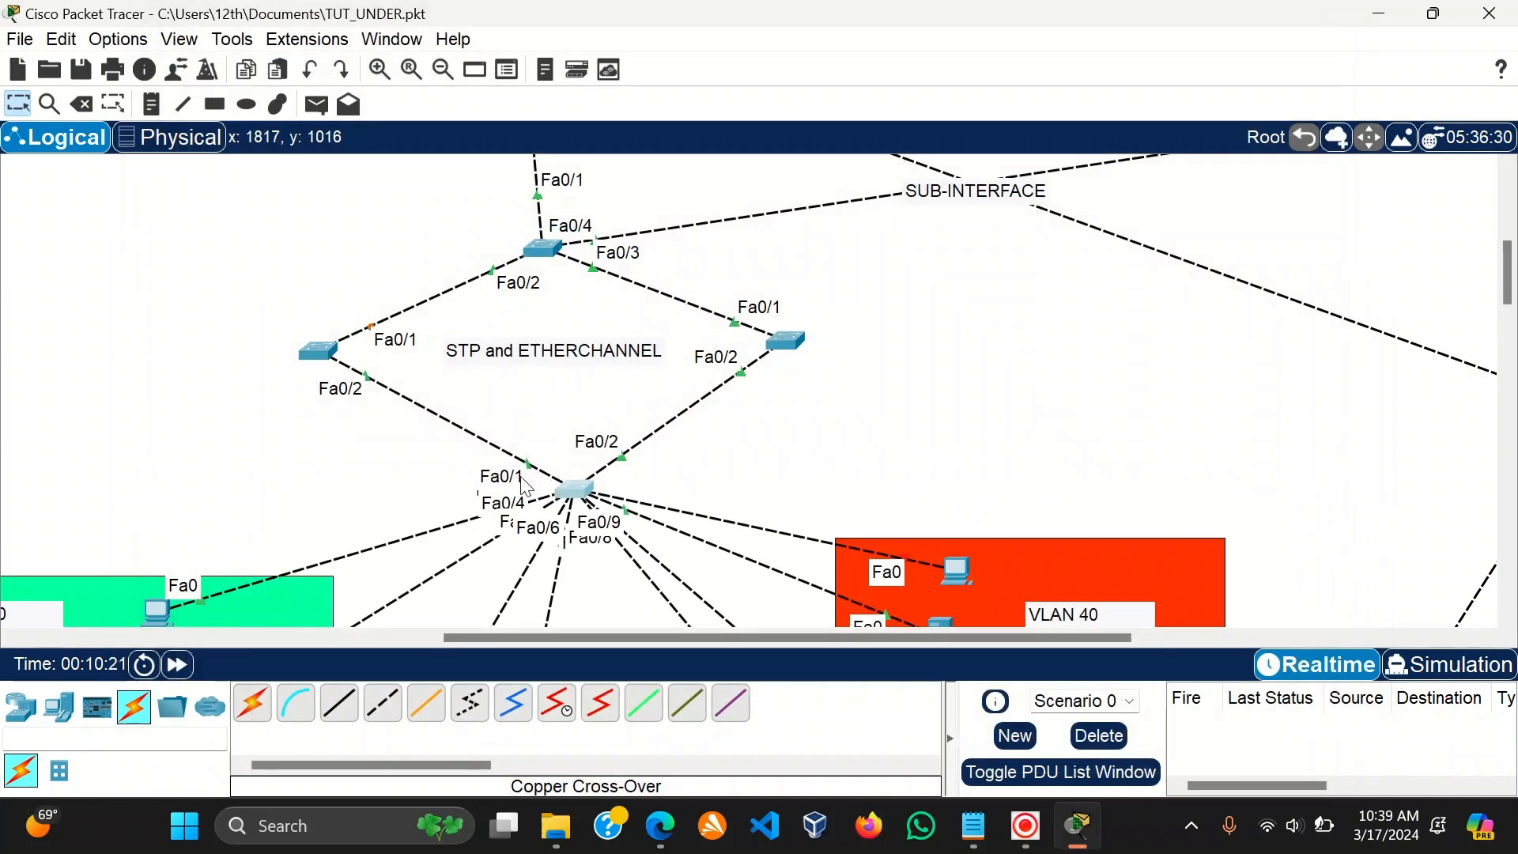
Reattach the cable from the diamond's left-corner switch to port FastEthernet0/1 of Switch4.
left_click(574, 490)
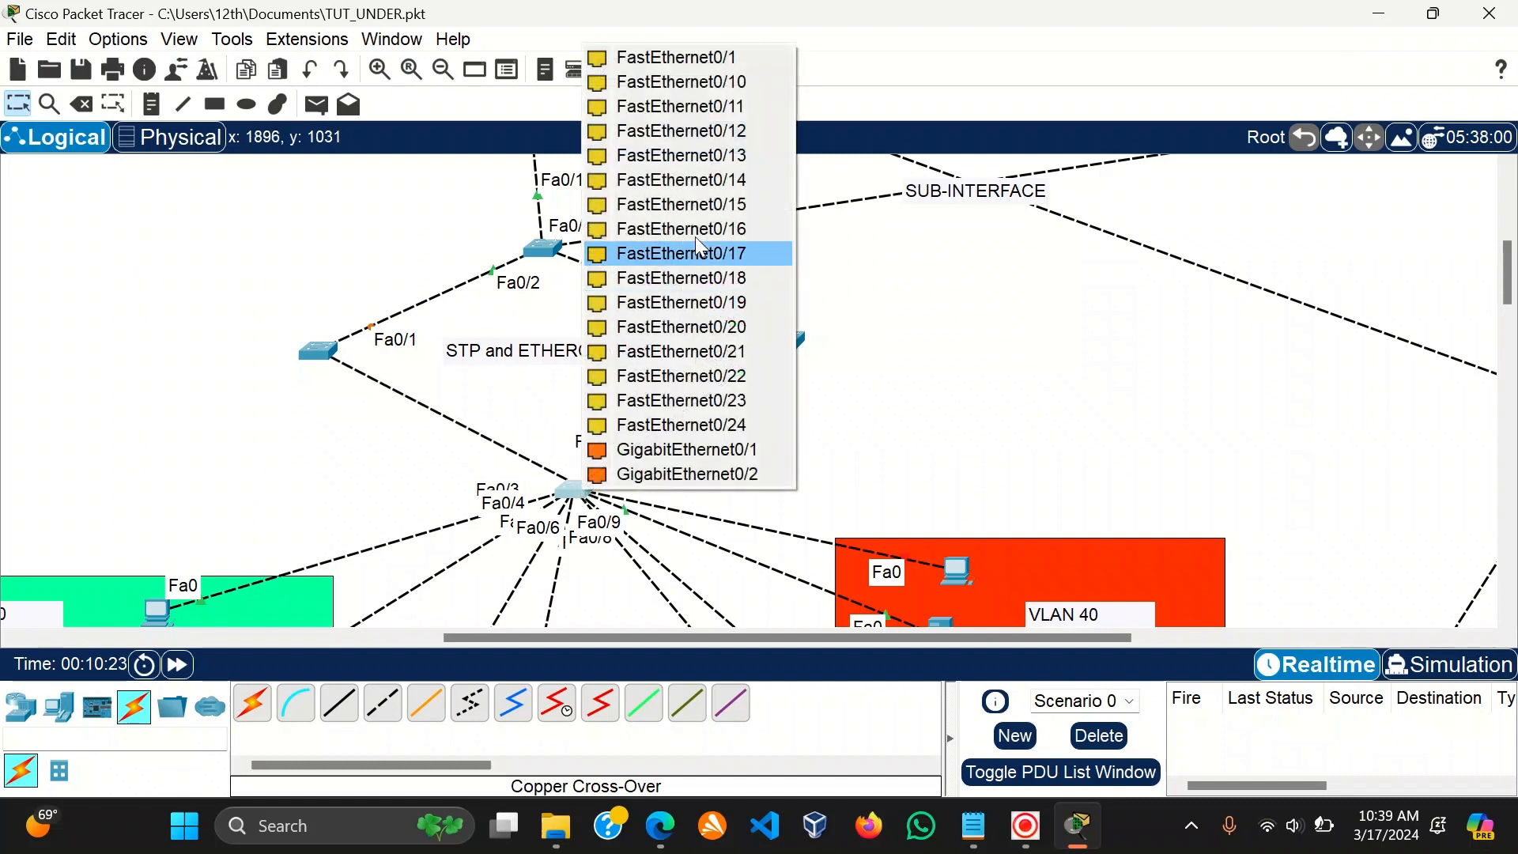
left_click(737, 63)
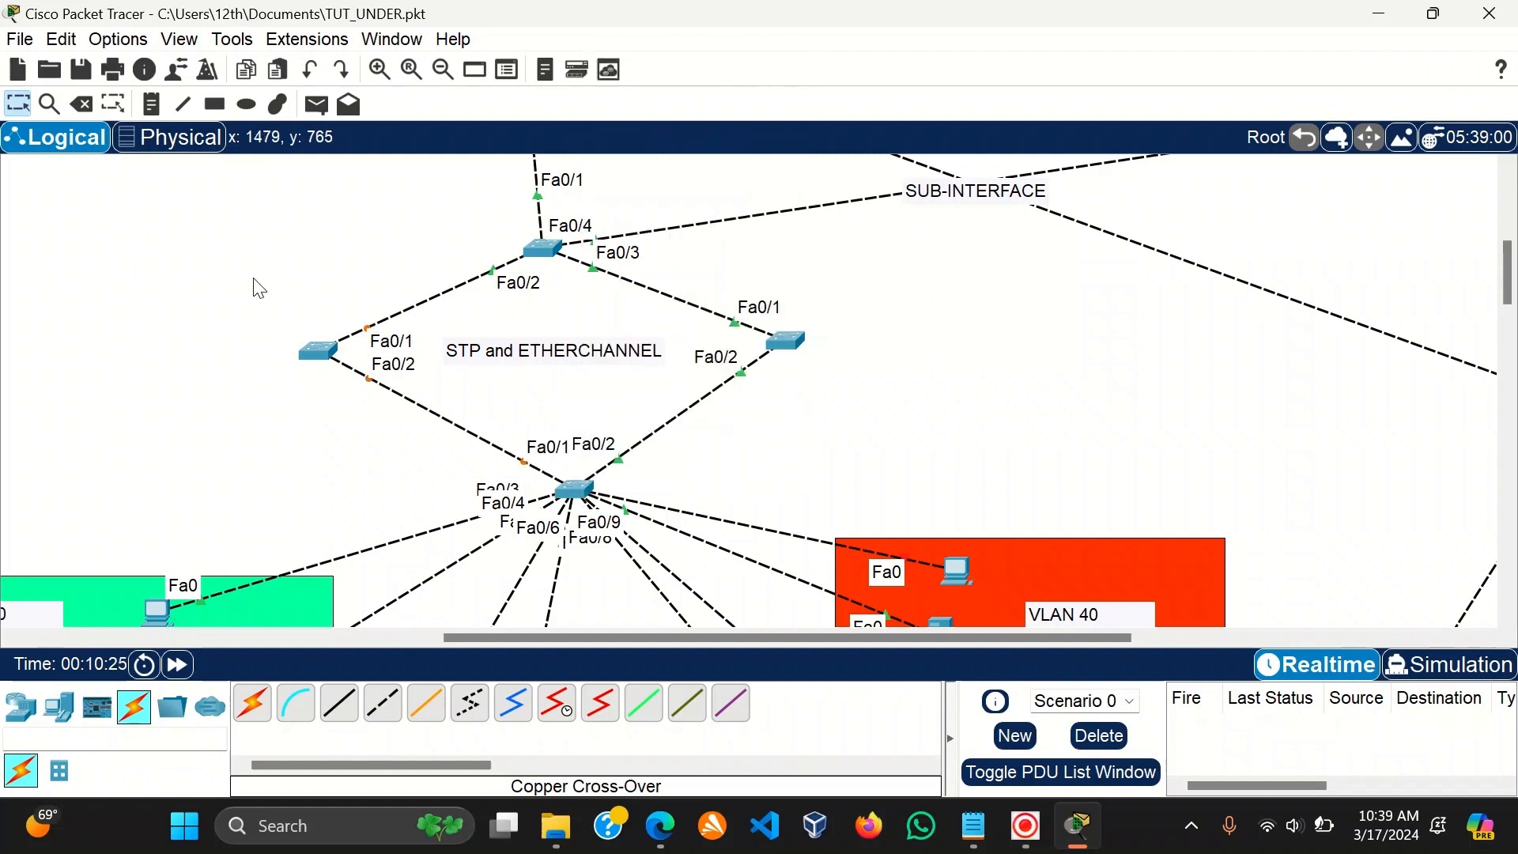
Turn off Always Show Port Labels in Logical Workspace in the preferences and close them.
left_click(106, 39)
left_click(139, 65)
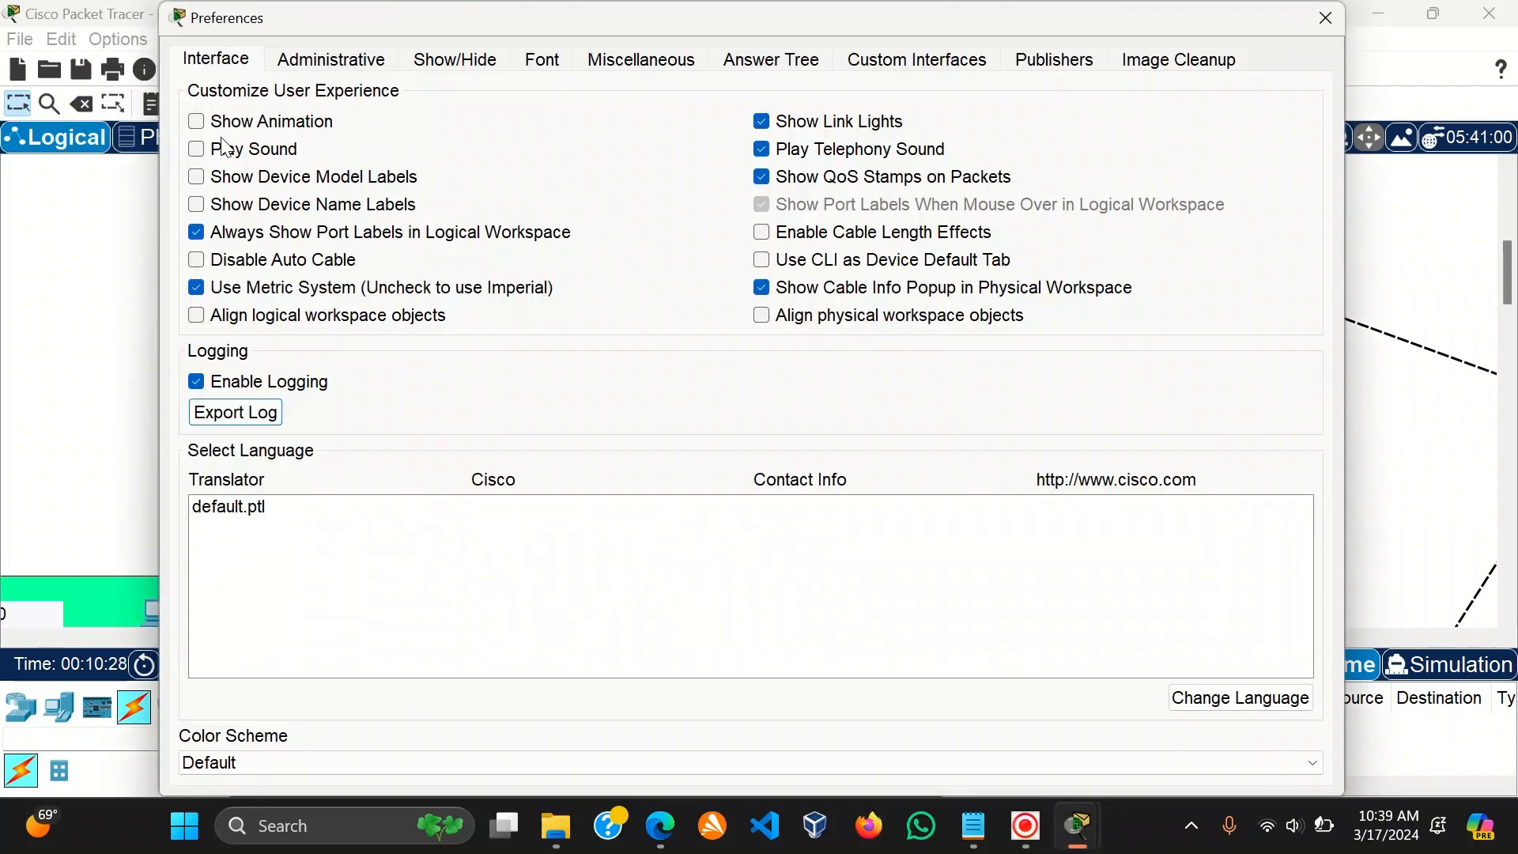
left_click(196, 237)
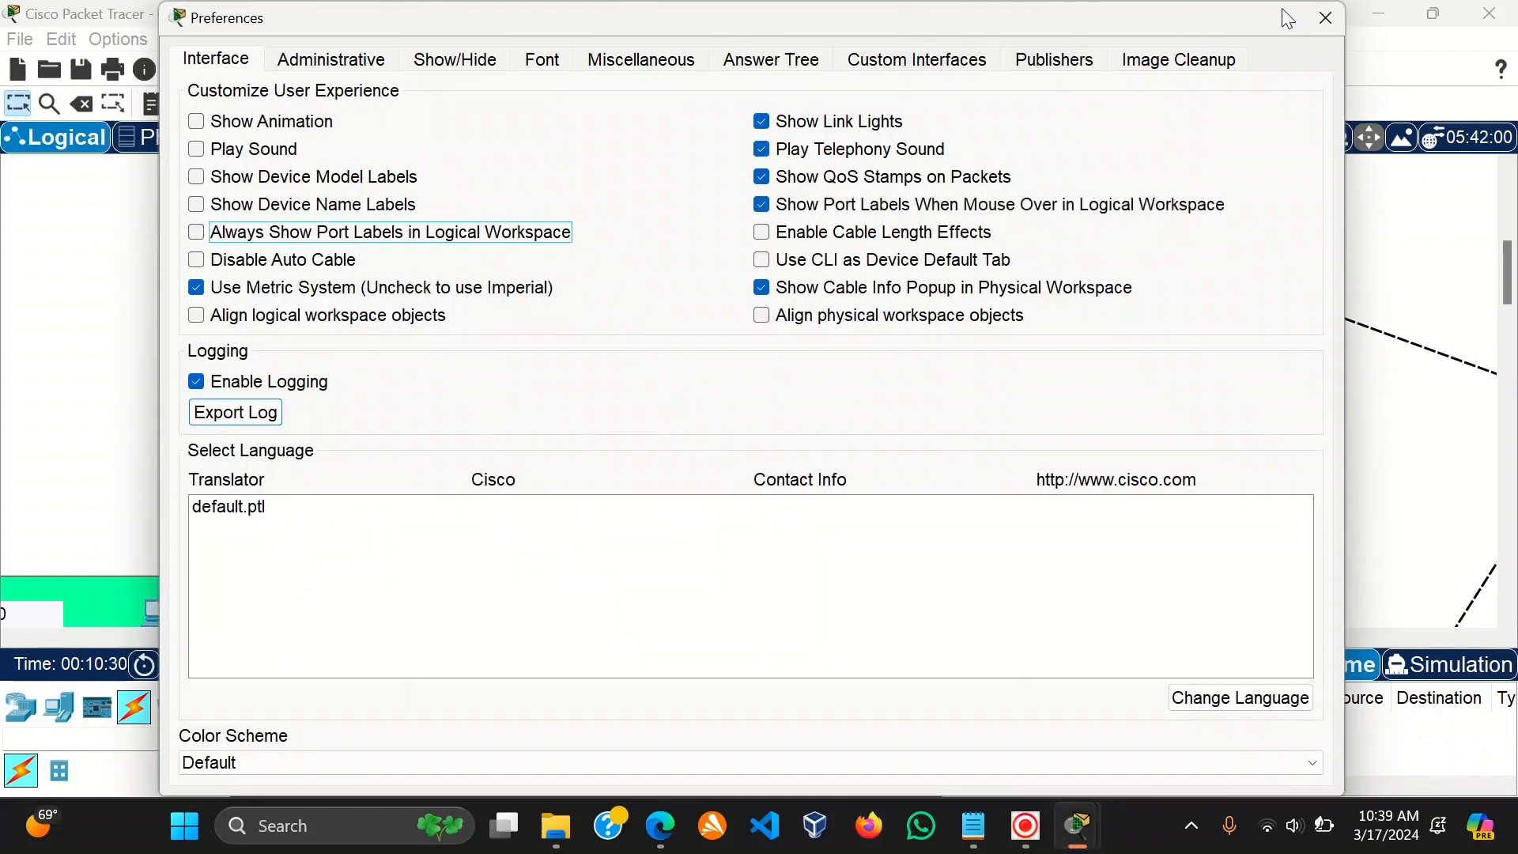
left_click(1326, 17)
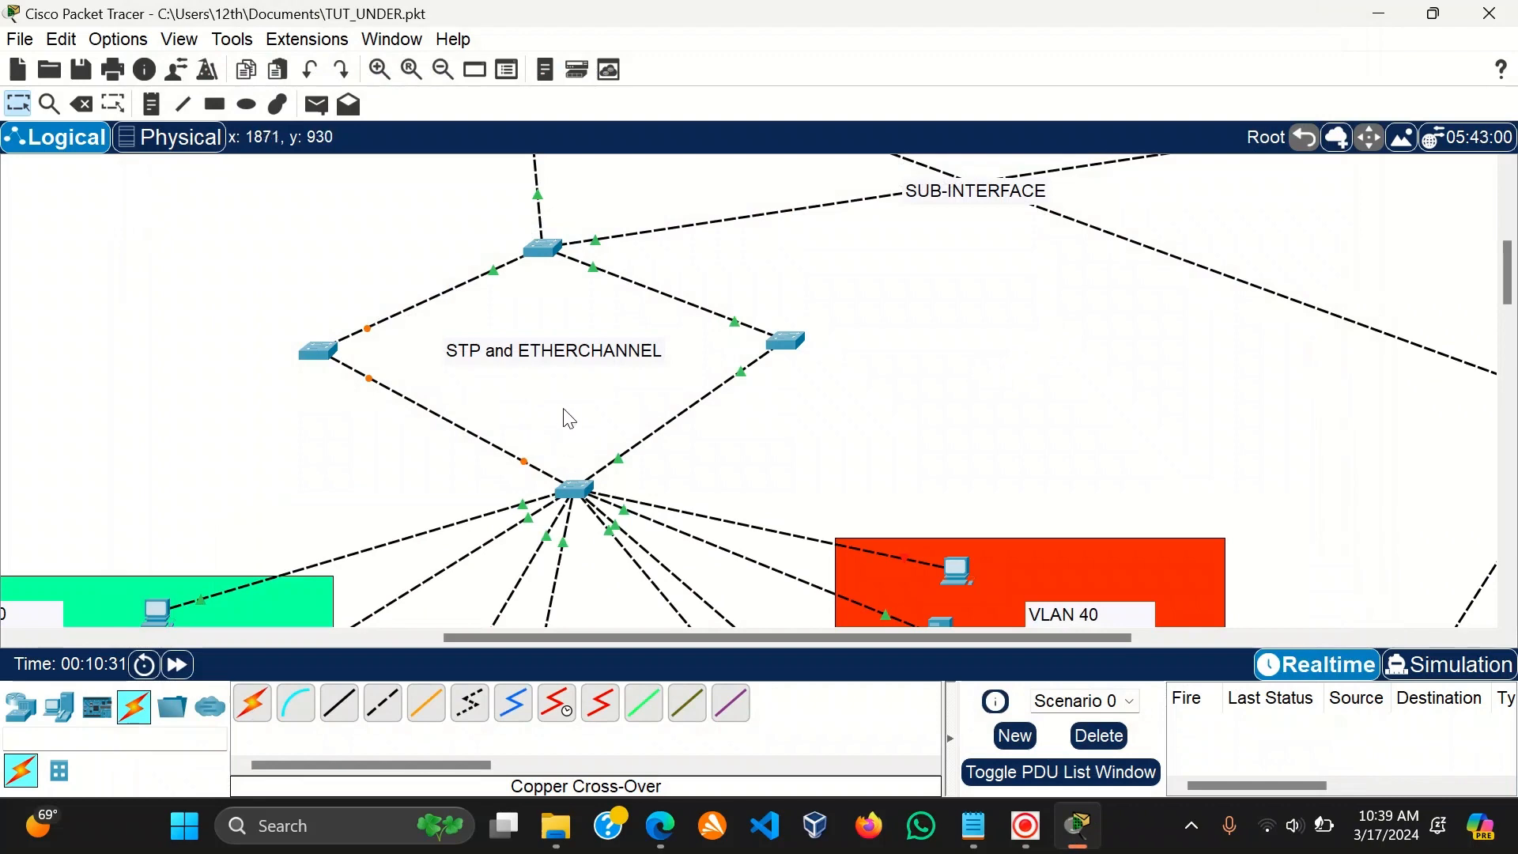
Reopen Switch4's command line in a maximized window and clear the unfinished interface command for a fresh configuration prompt.
left_click(574, 491)
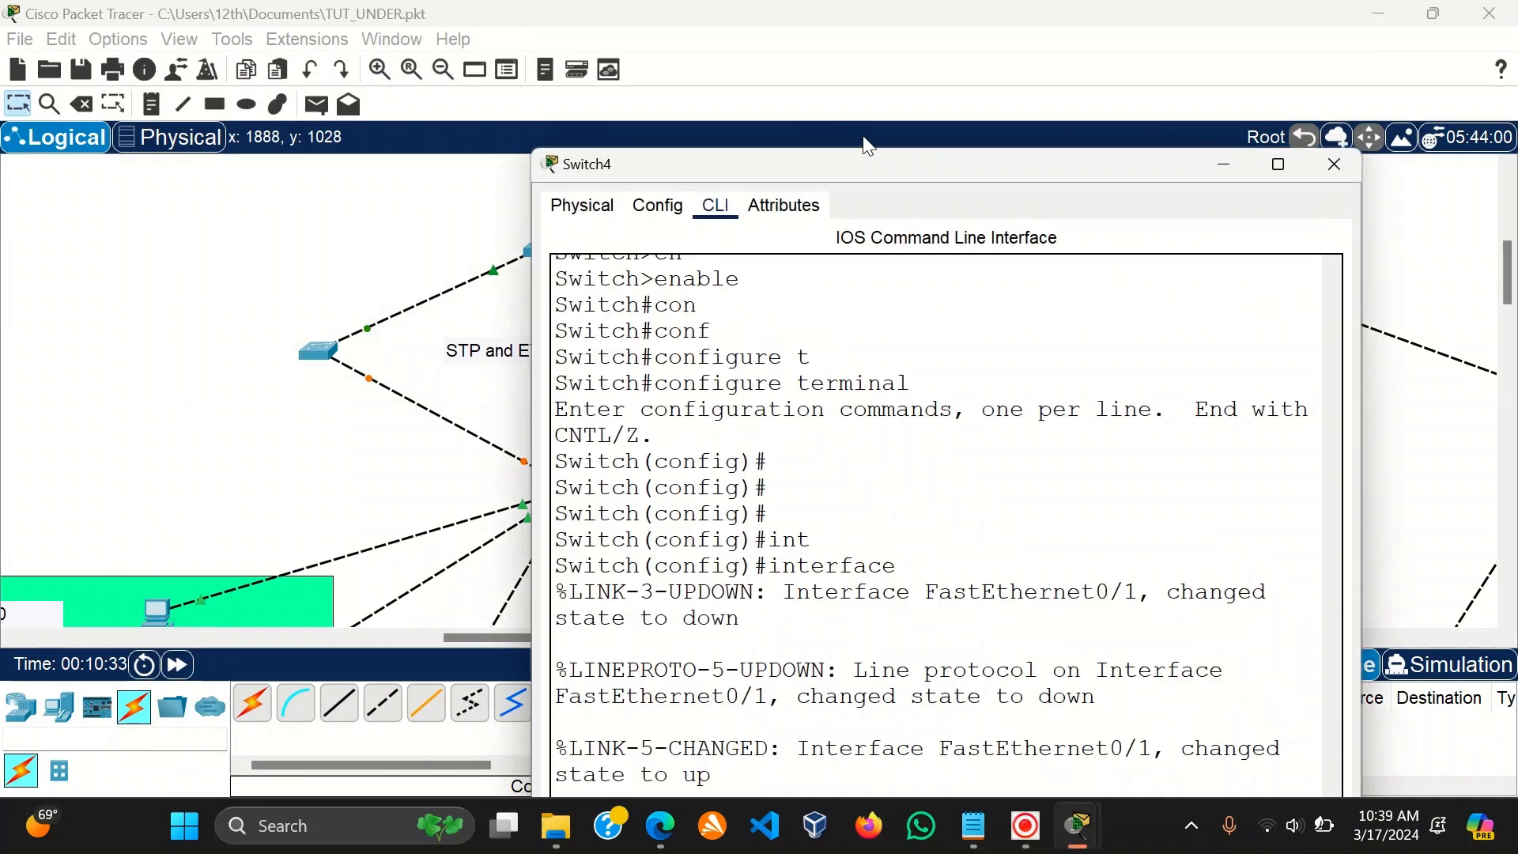
left_click(1278, 165)
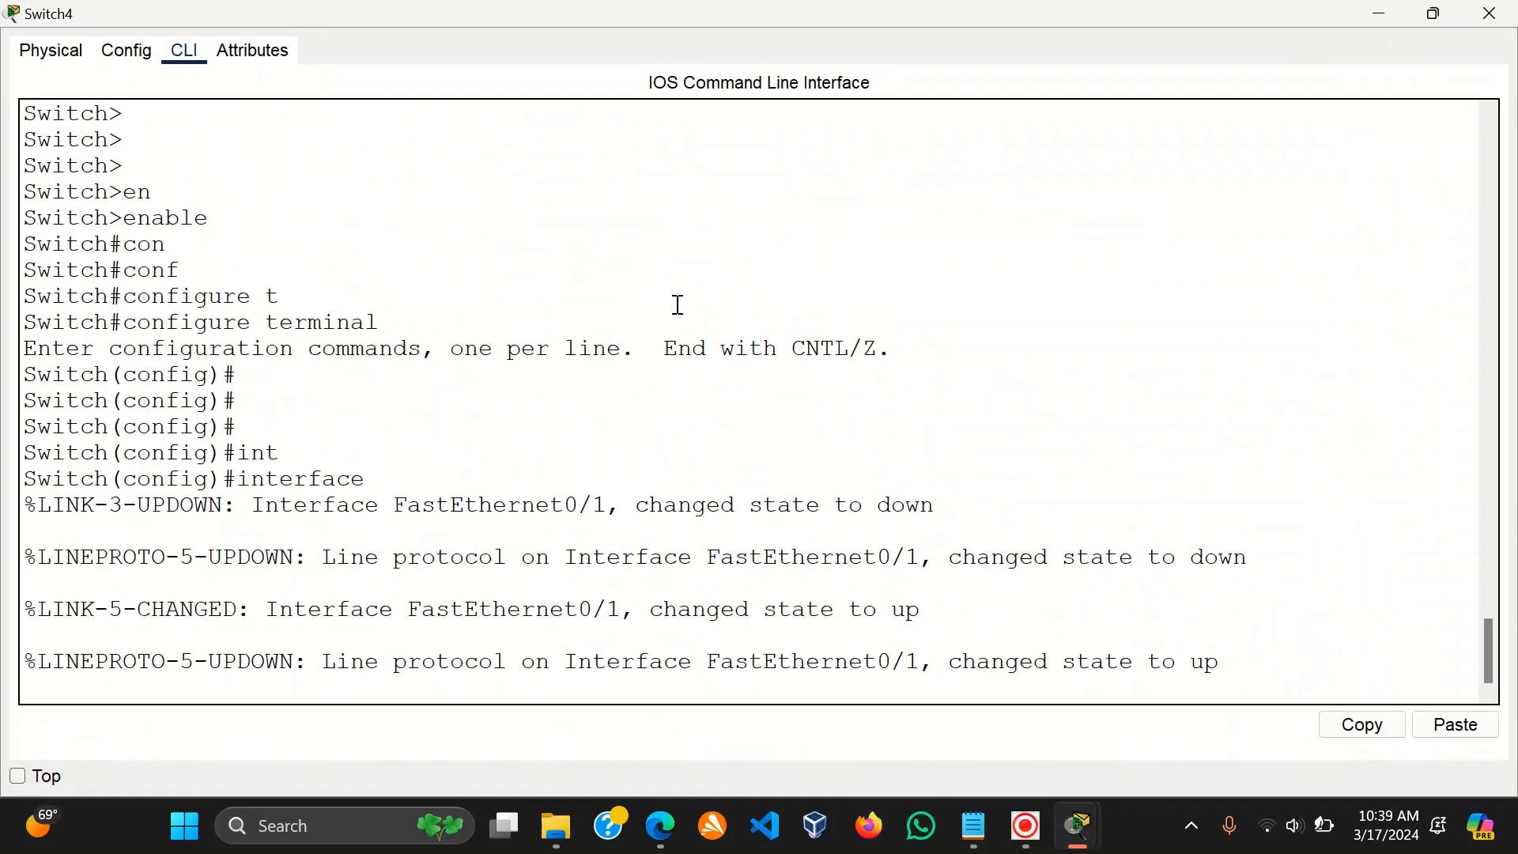
left_click(1381, 13)
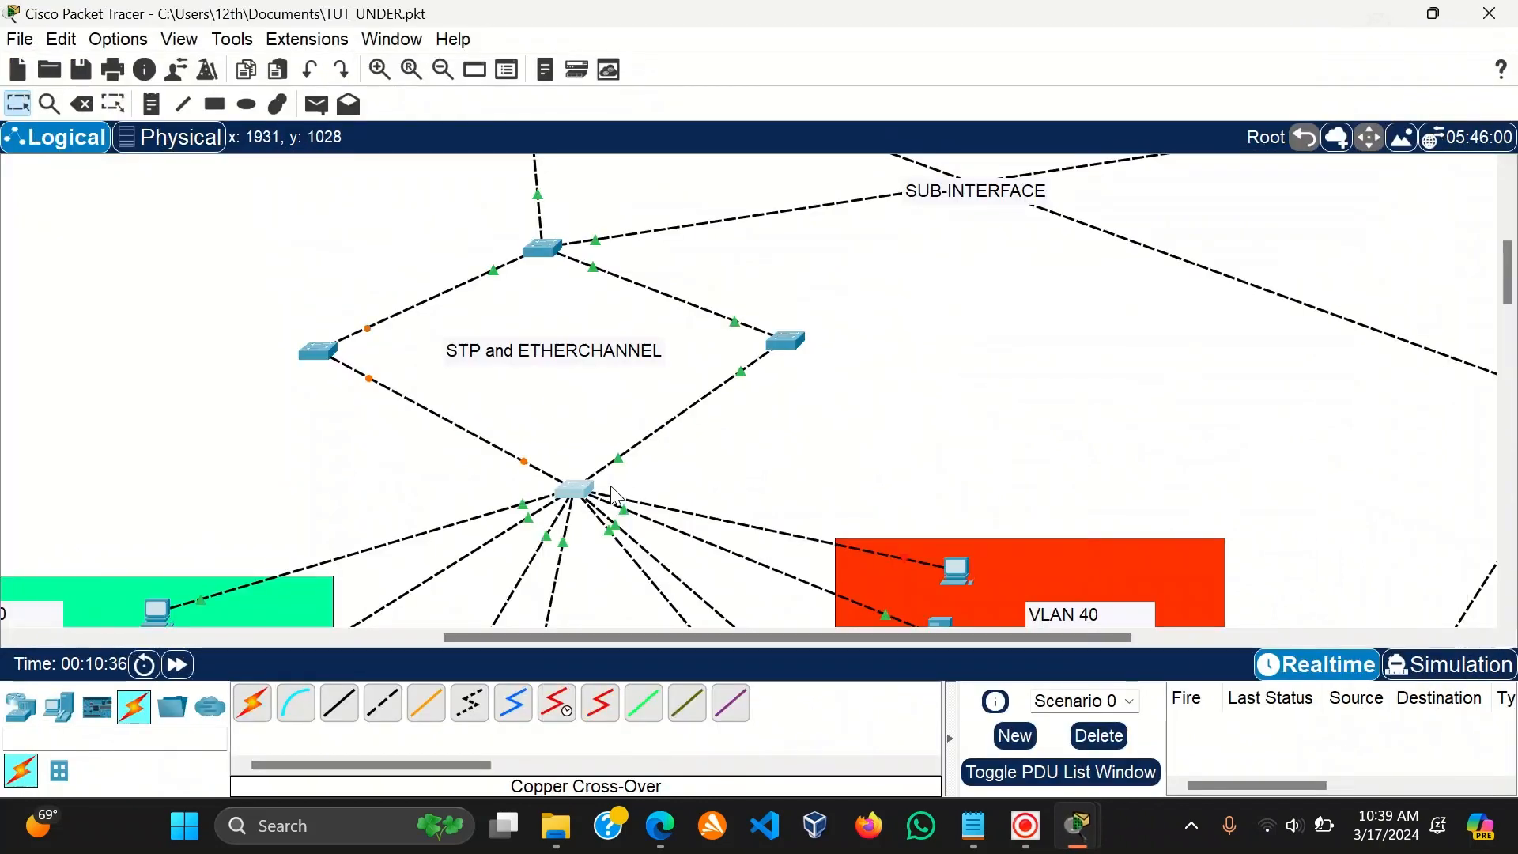
left_click(585, 502)
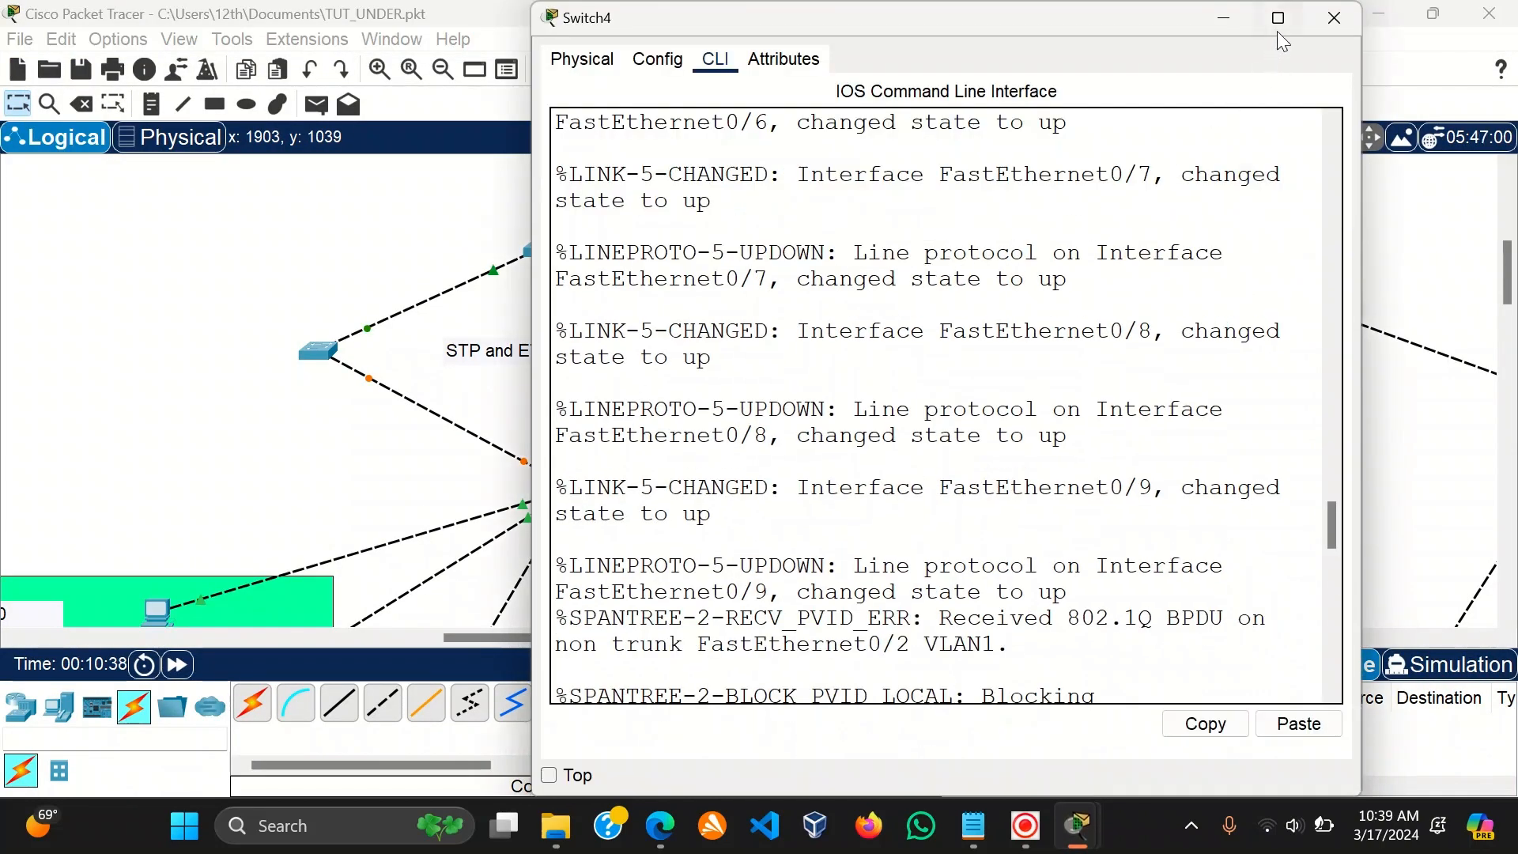
left_click(1279, 28)
key("Return")
key("Return")
key("Return")
key("Return")
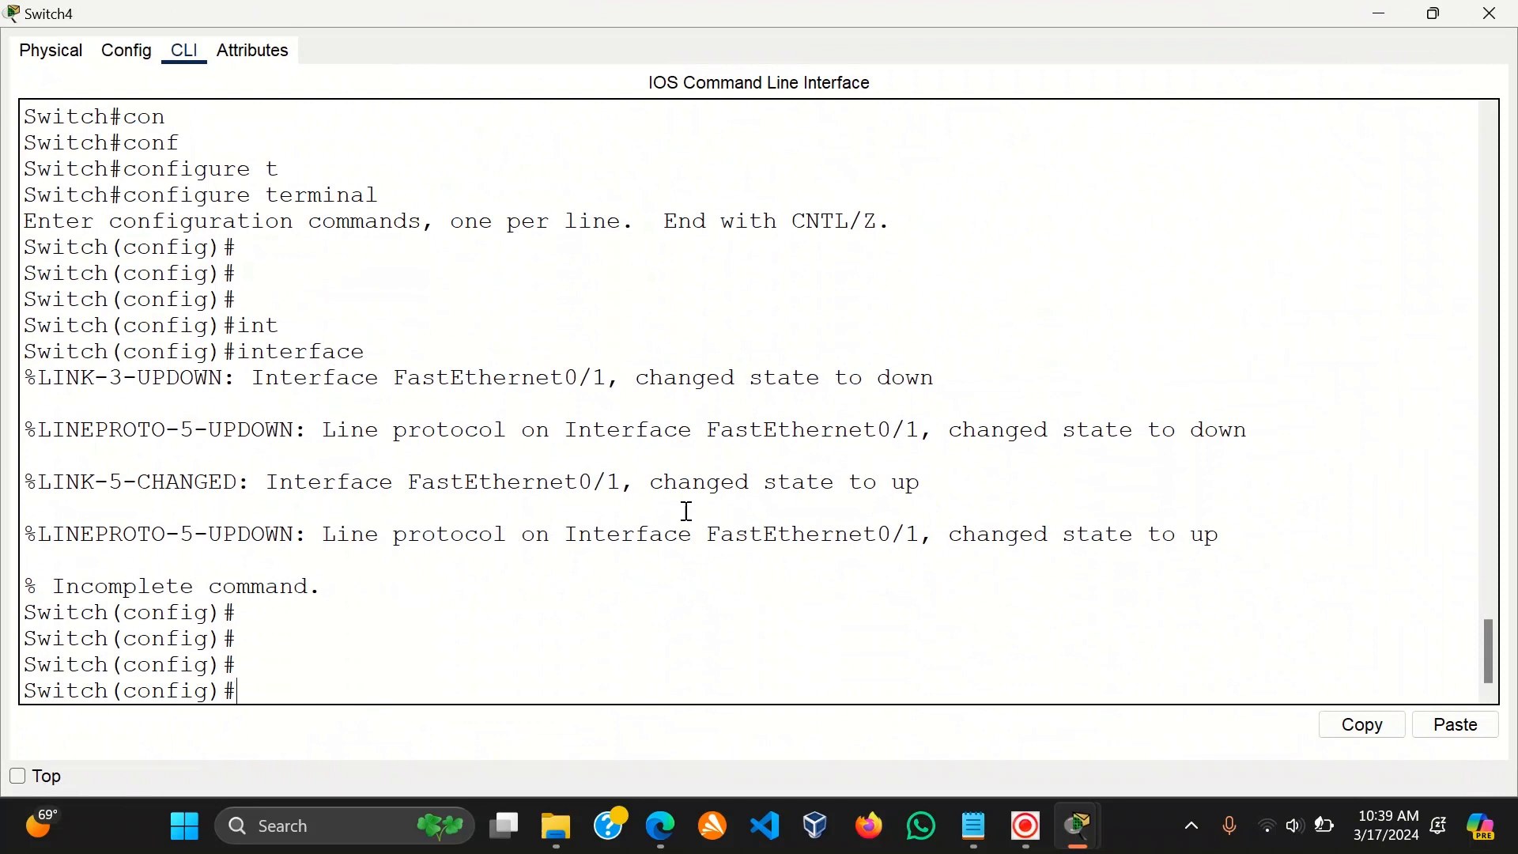
Set Switch4 to VTP client mode with vtp mode client.
type("vtm")
key("Tab")
key("BackSpace")
key("Tab")
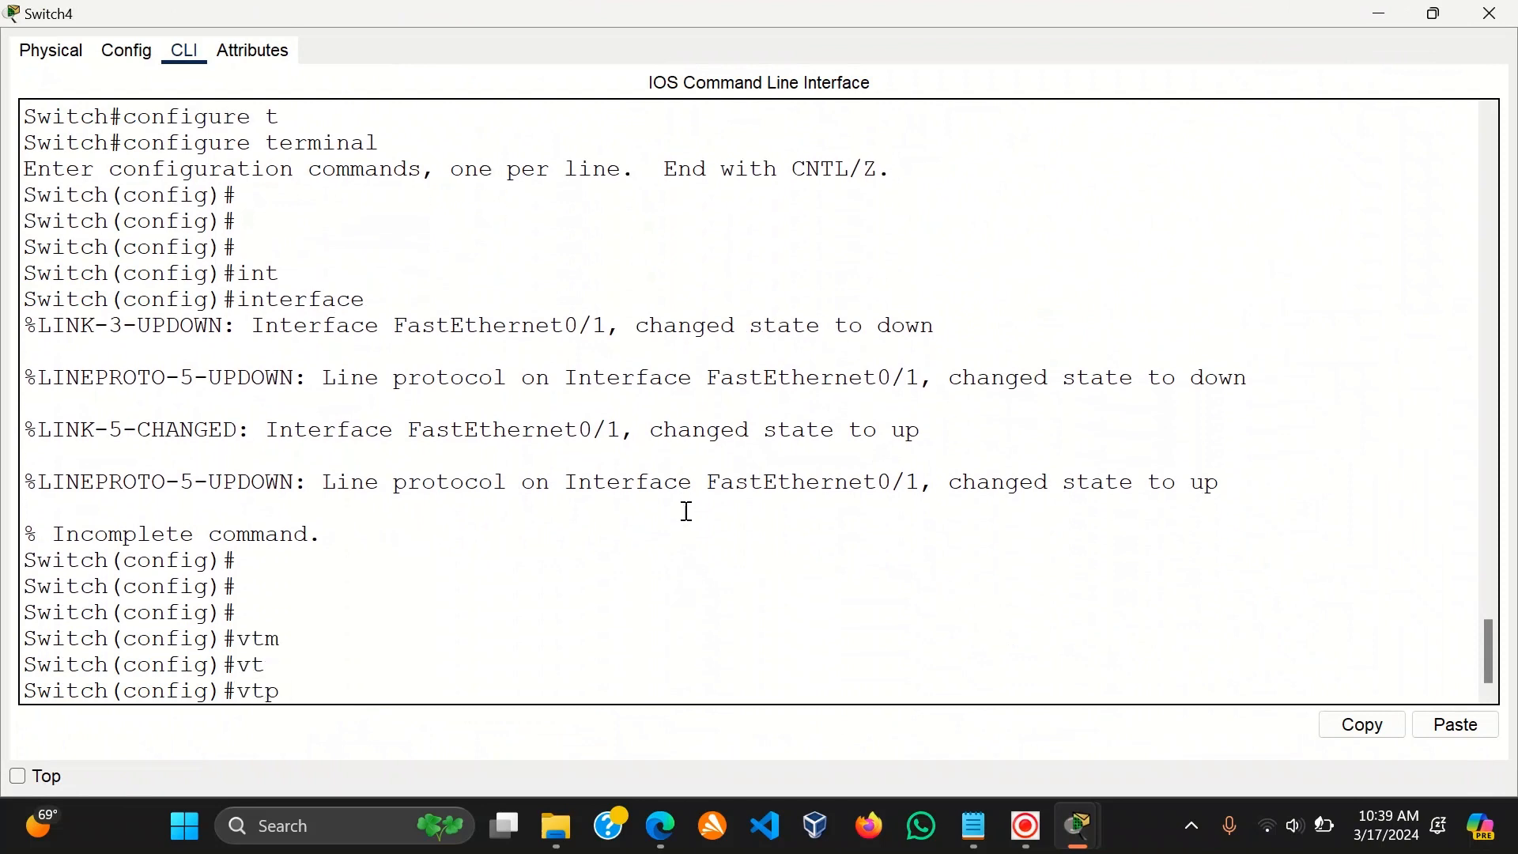
type("m")
key("Tab")
type("lcl")
key("Tab")
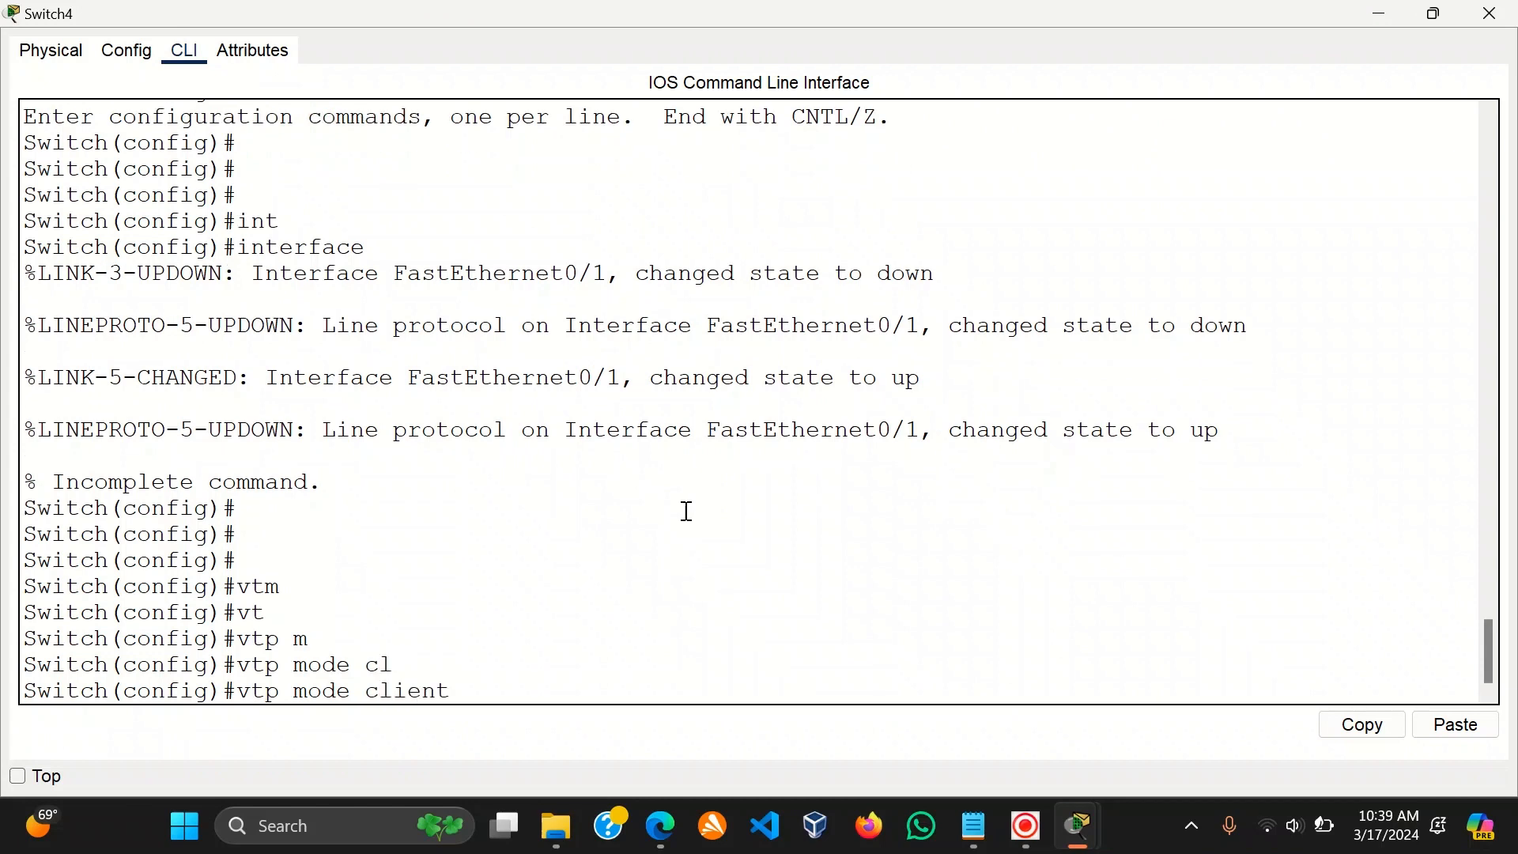
key("Return")
key("Return")
key("Return")
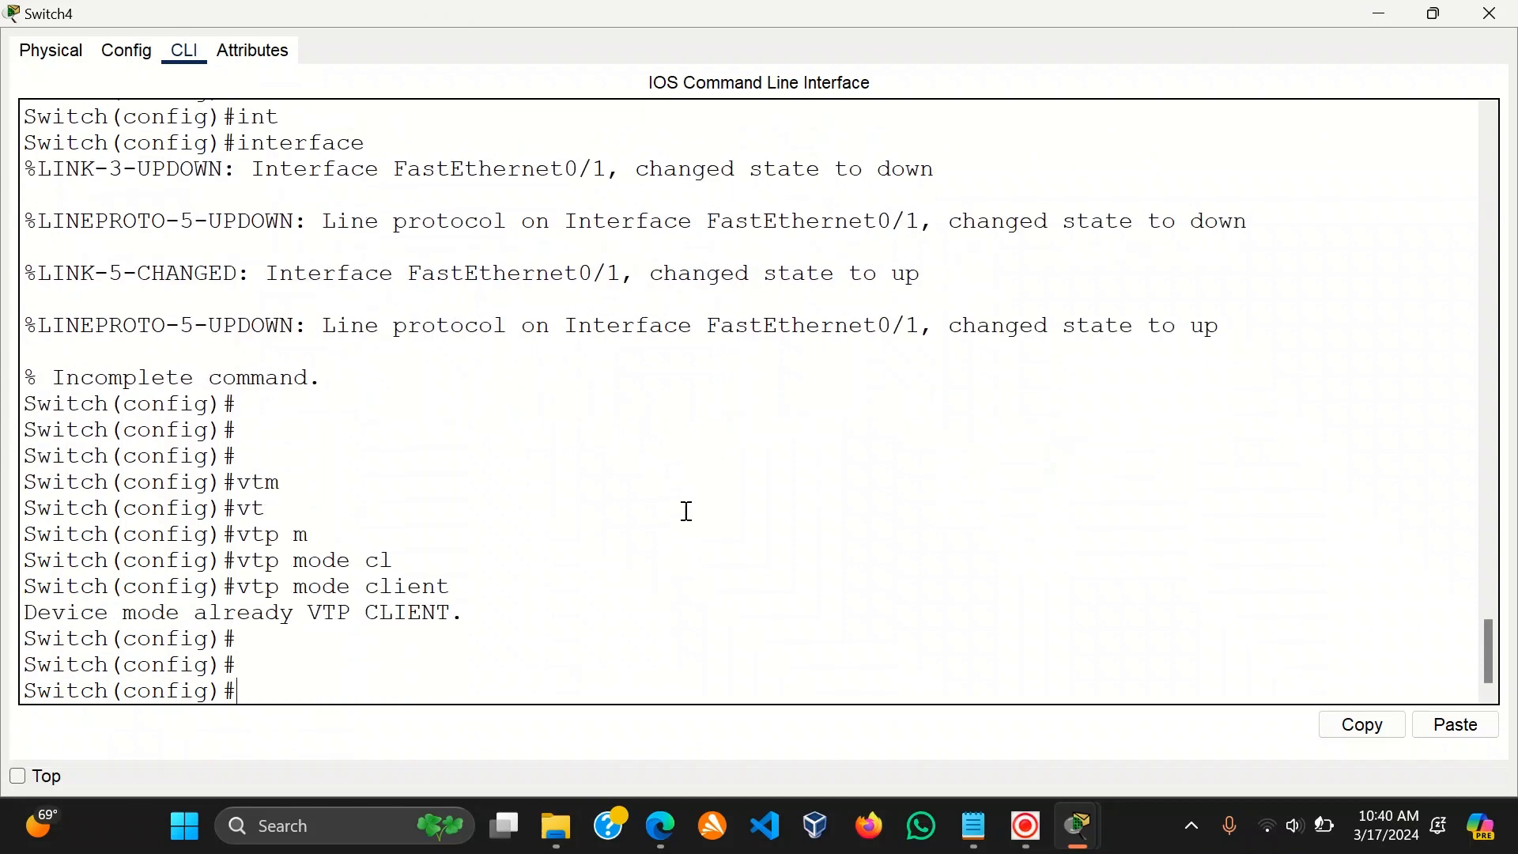
Leave configuration mode on Switch4, list its VLANs with show vlan brief, and close the switch window.
type("end")
key("Return")
key("Return")
type("sh")
key("Tab")
type("vl")
key("Tab")
type("b")
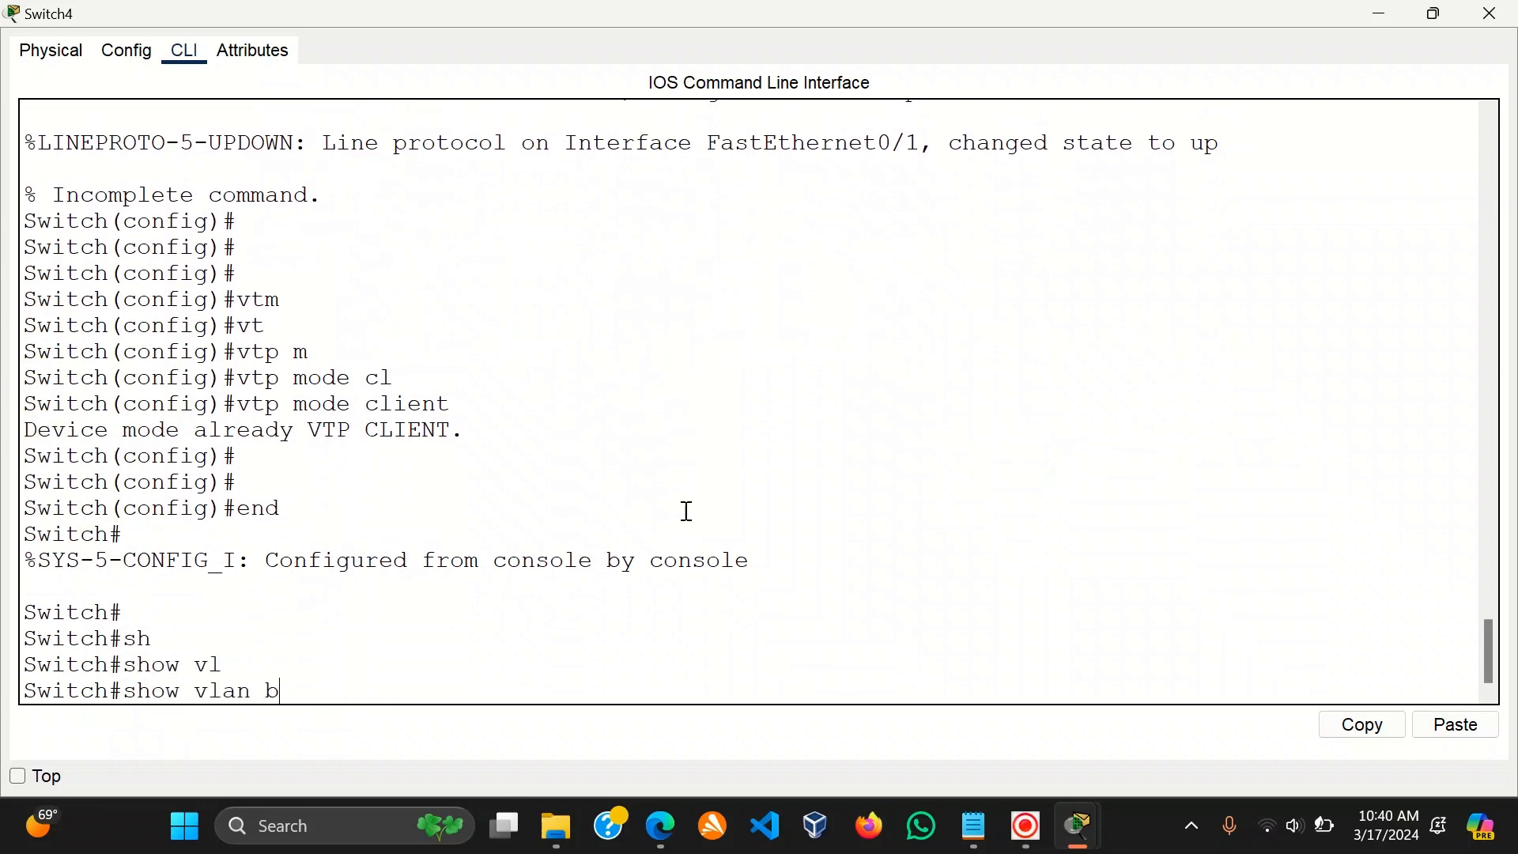
type("r")
key("Tab")
key("Return")
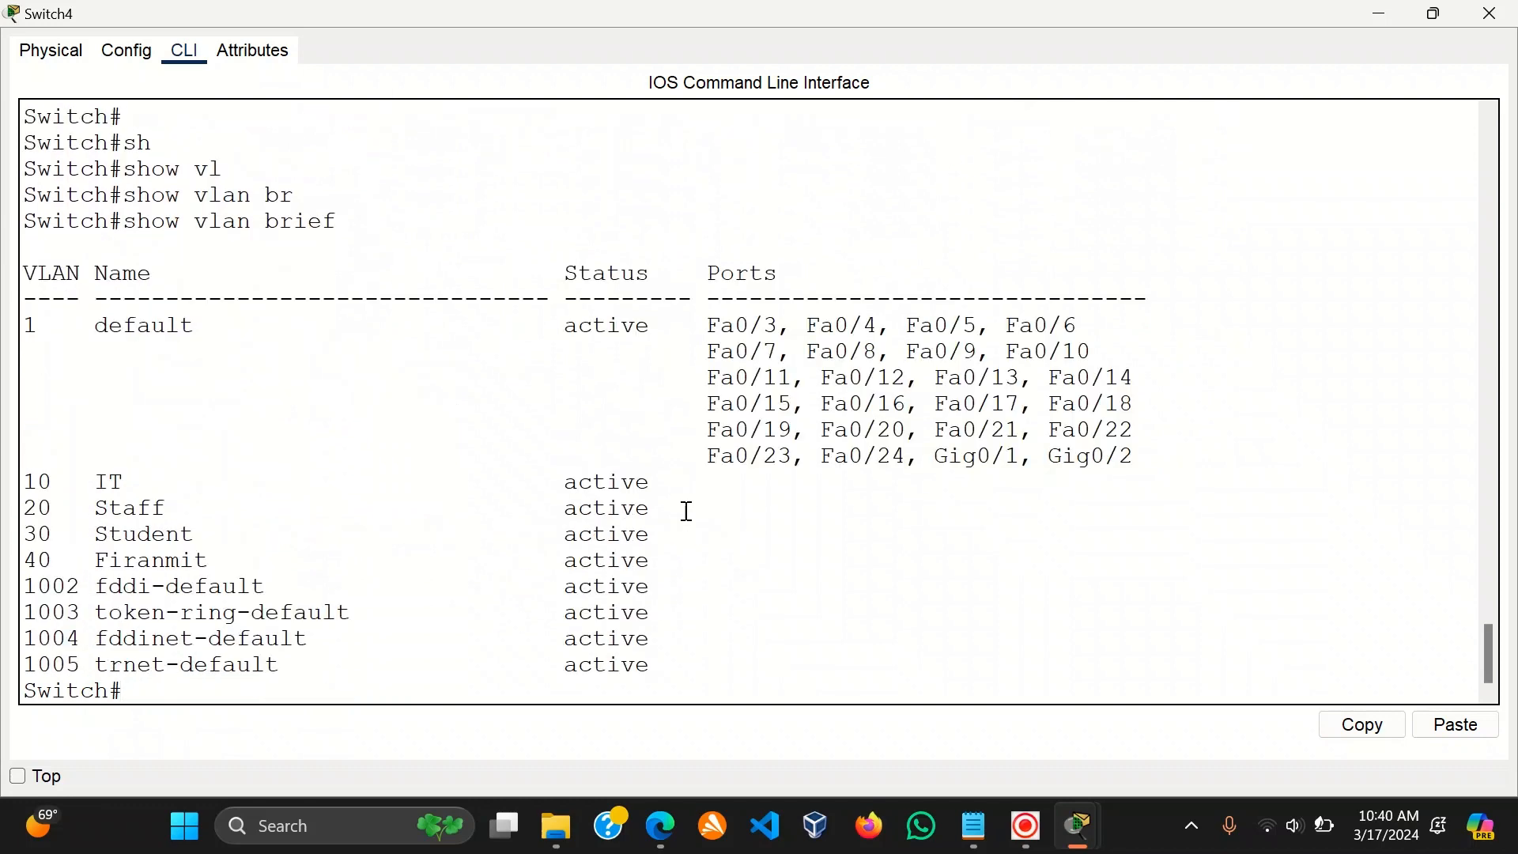
left_click(1491, 14)
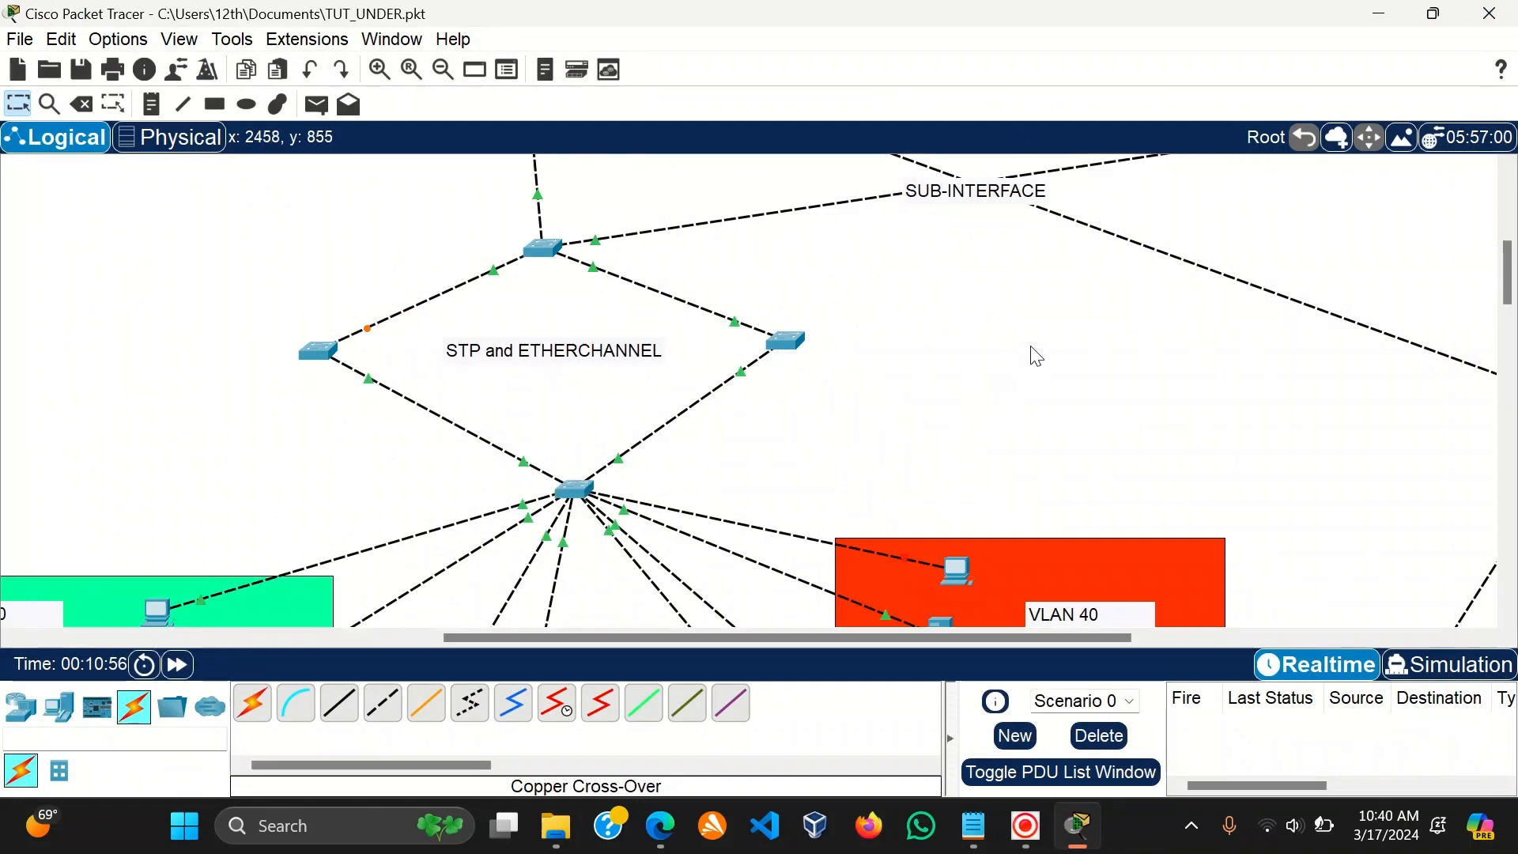
scroll(1027, 352, "down", 2)
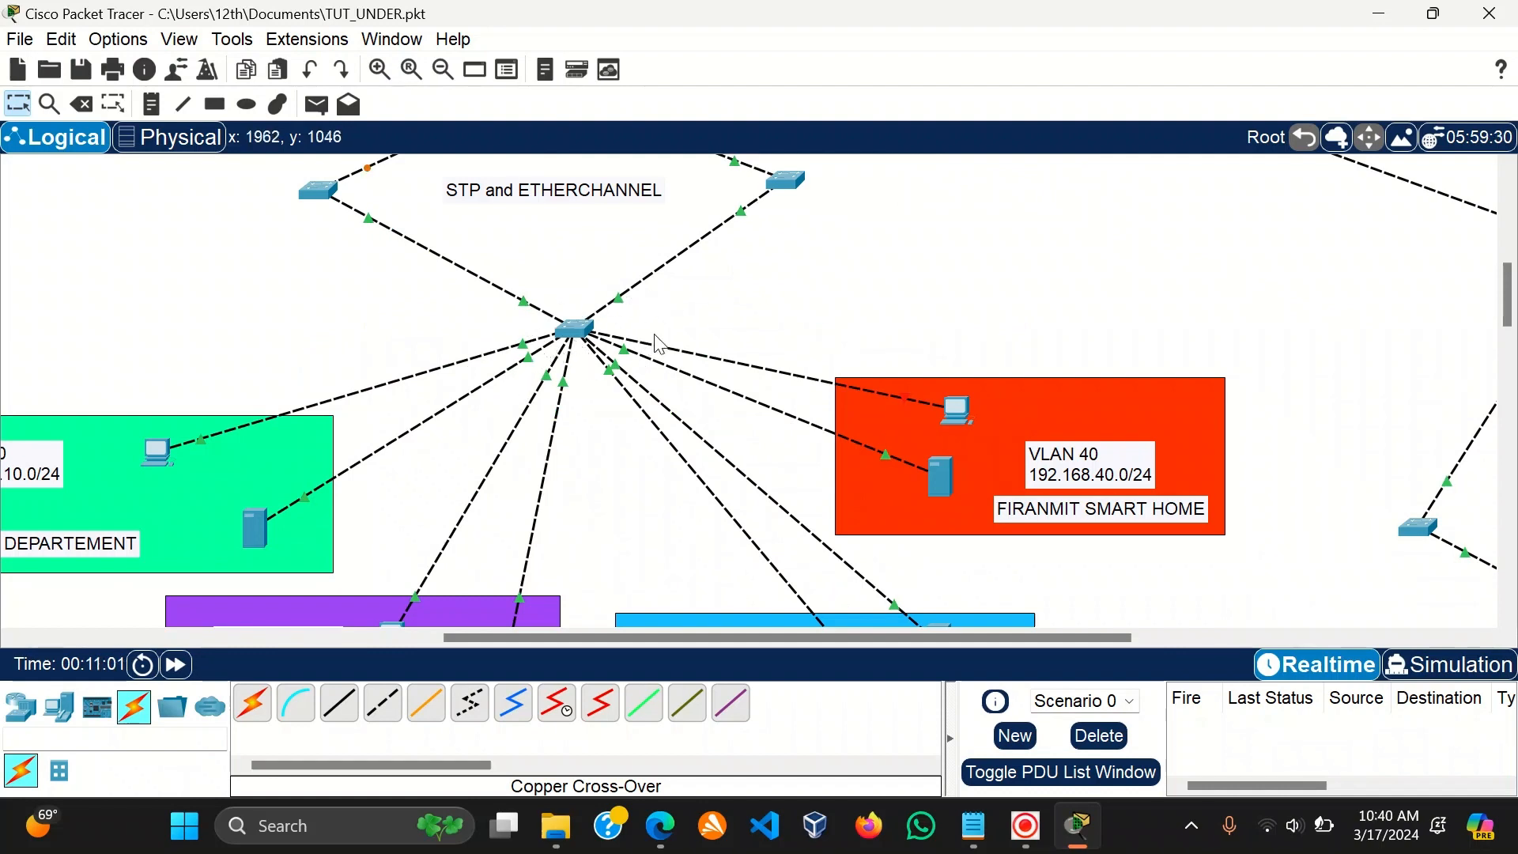
left_click(576, 330)
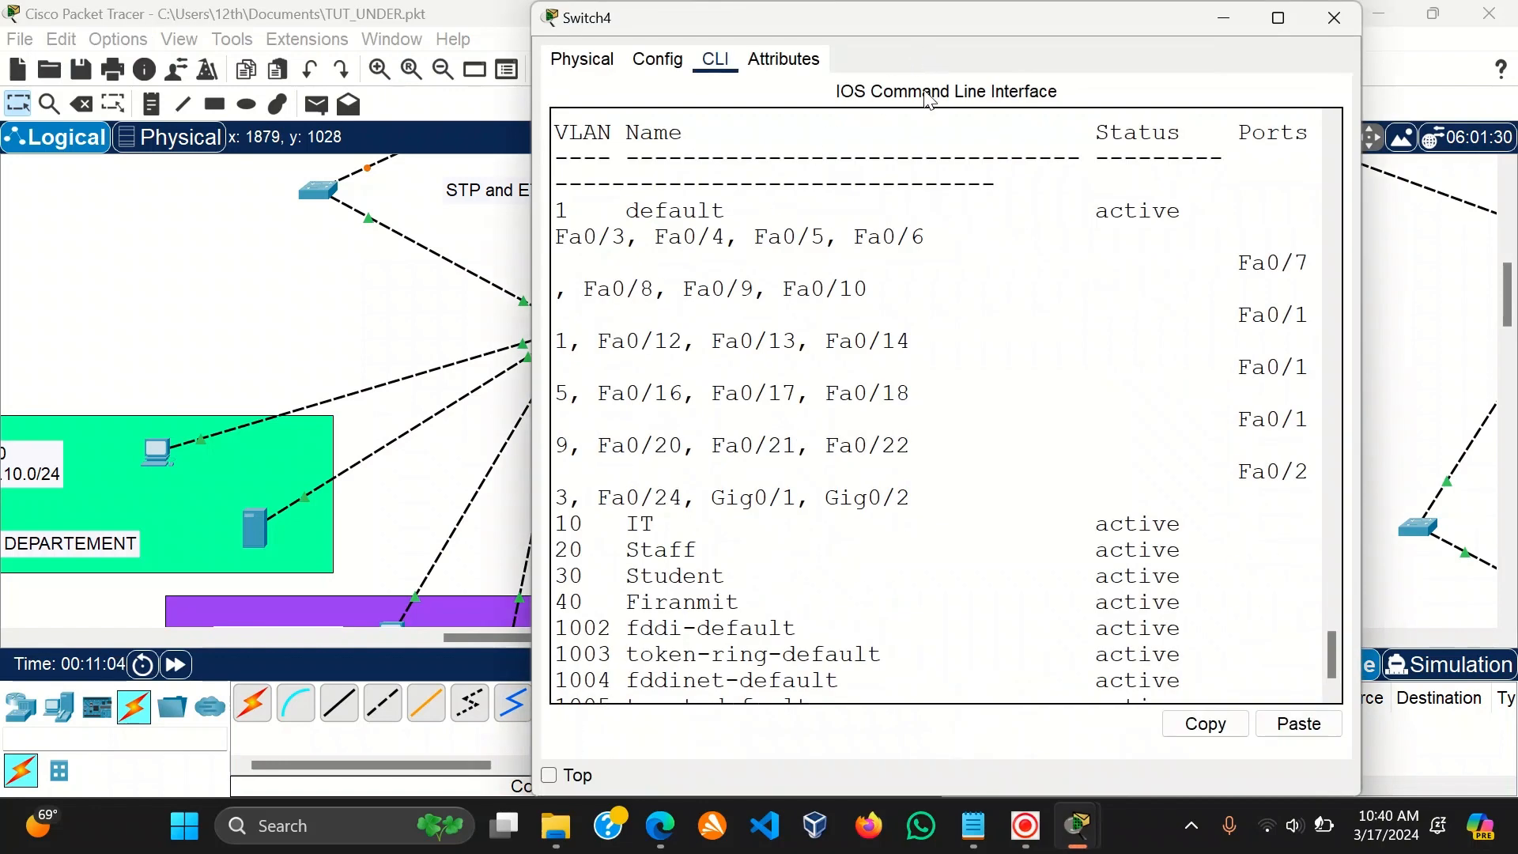
left_click(341, 307)
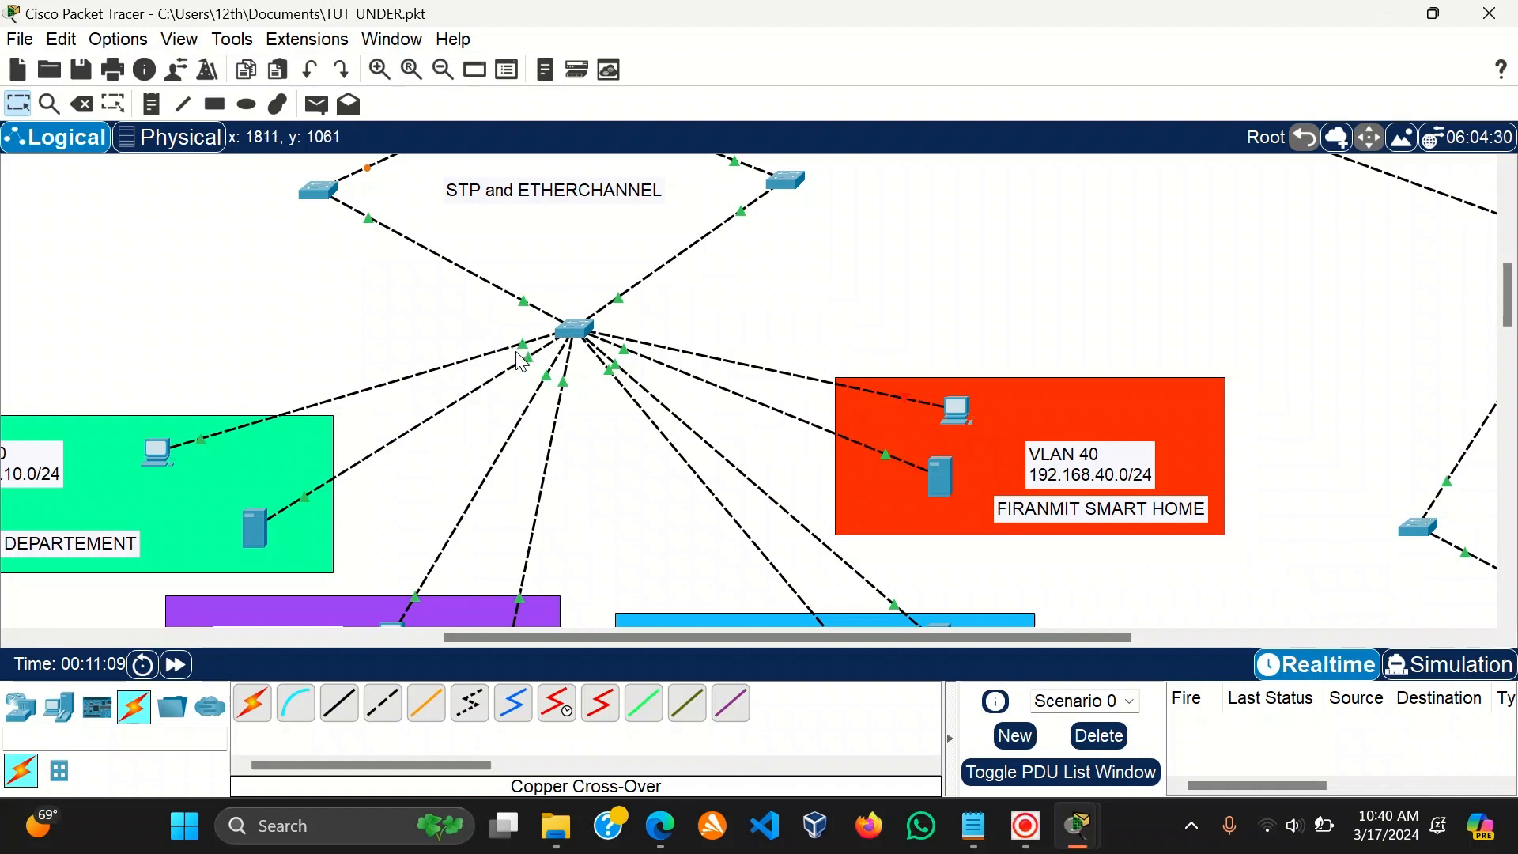
Briefly turn on Always Show Port Labels in Logical Workspace to examine Switch4's port connections, and turn it off again.
left_click(115, 40)
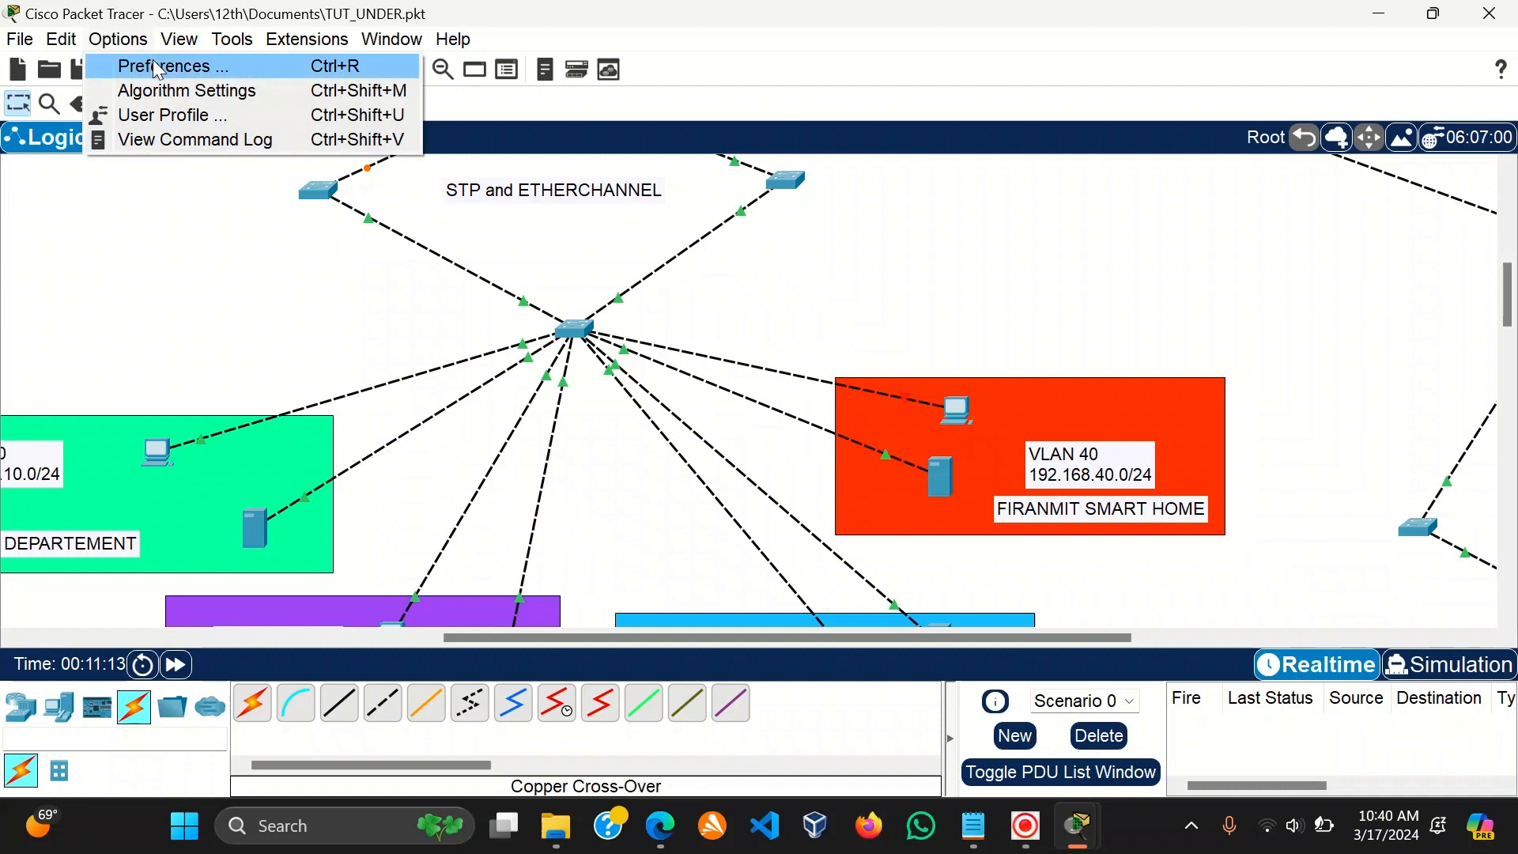
left_click(158, 68)
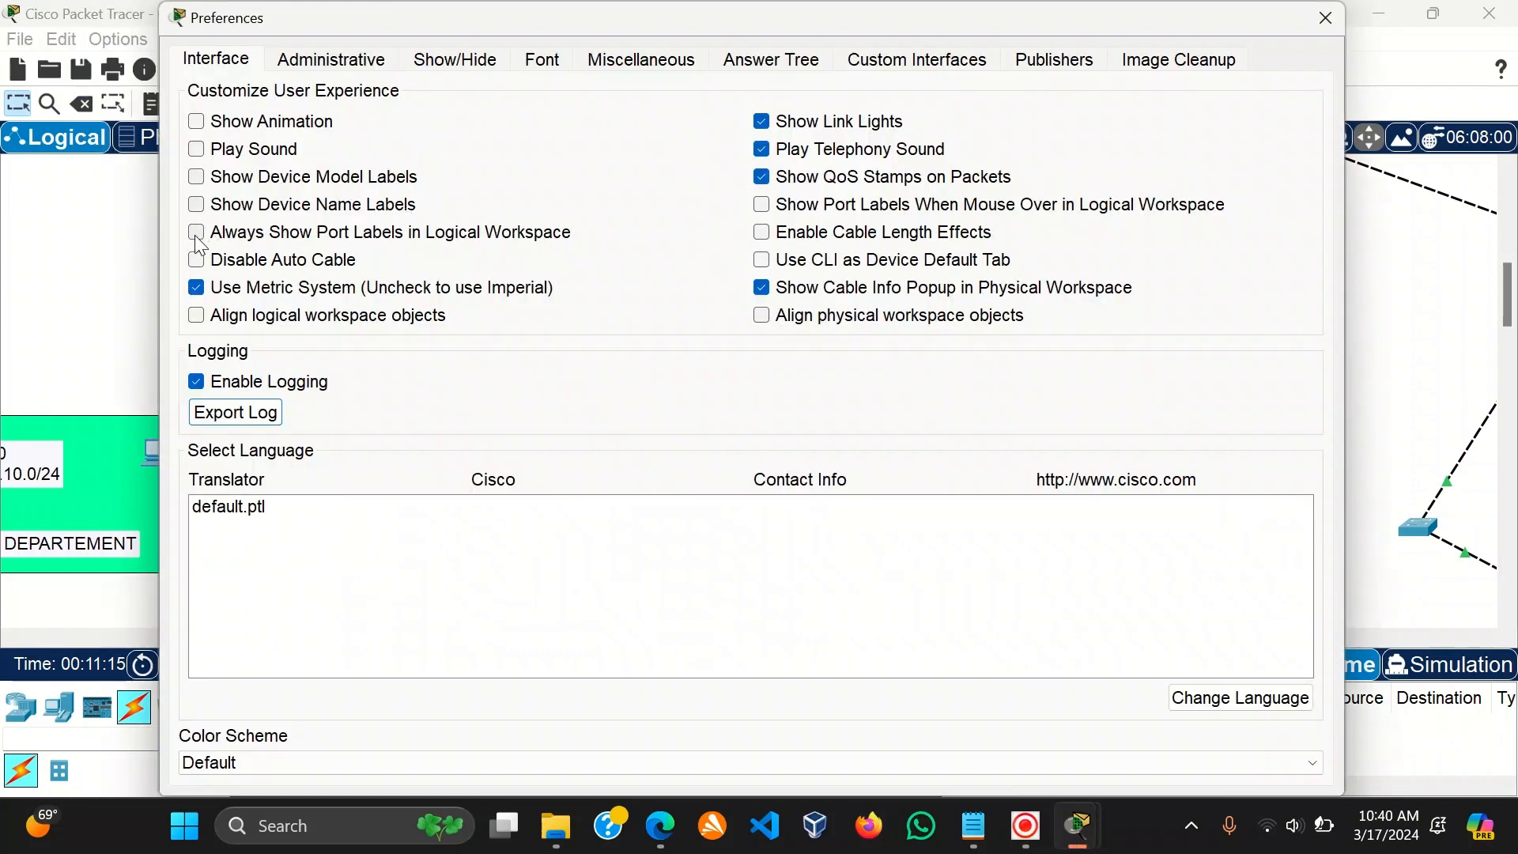
left_click(196, 232)
left_click(1323, 19)
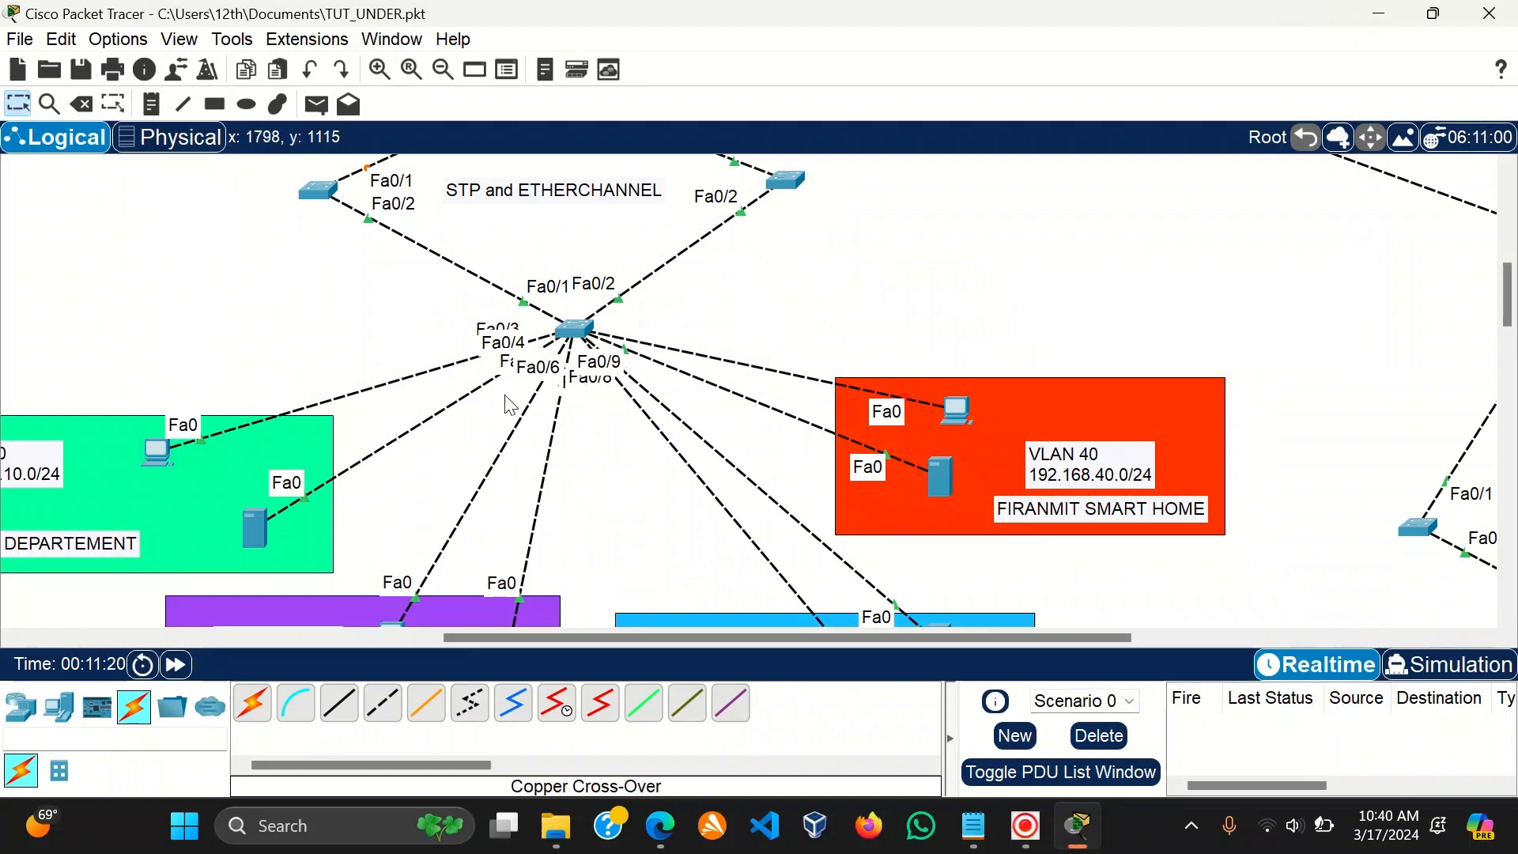
left_click(118, 39)
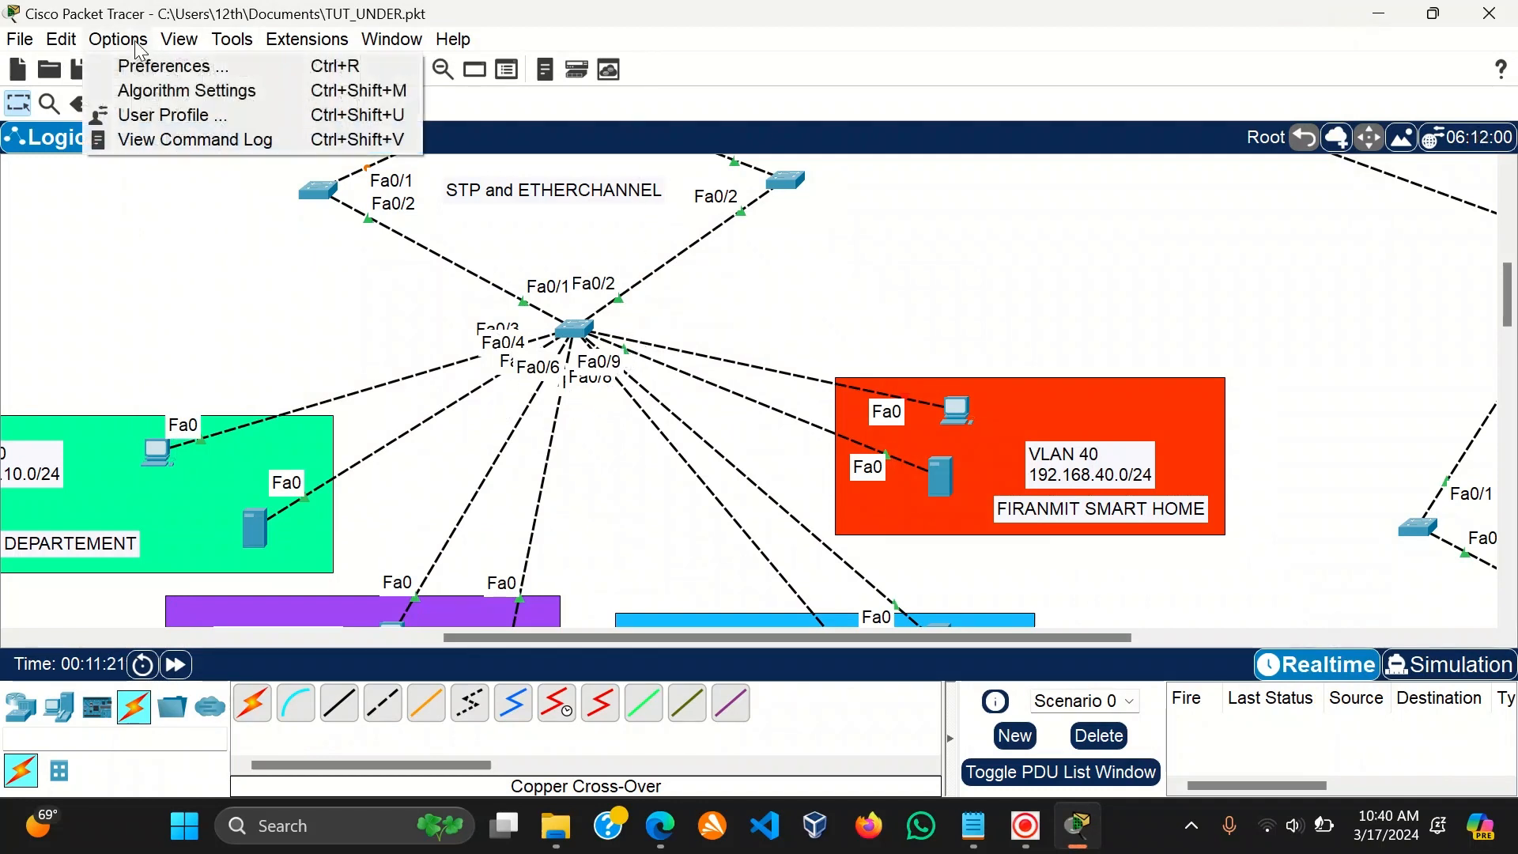
left_click(159, 63)
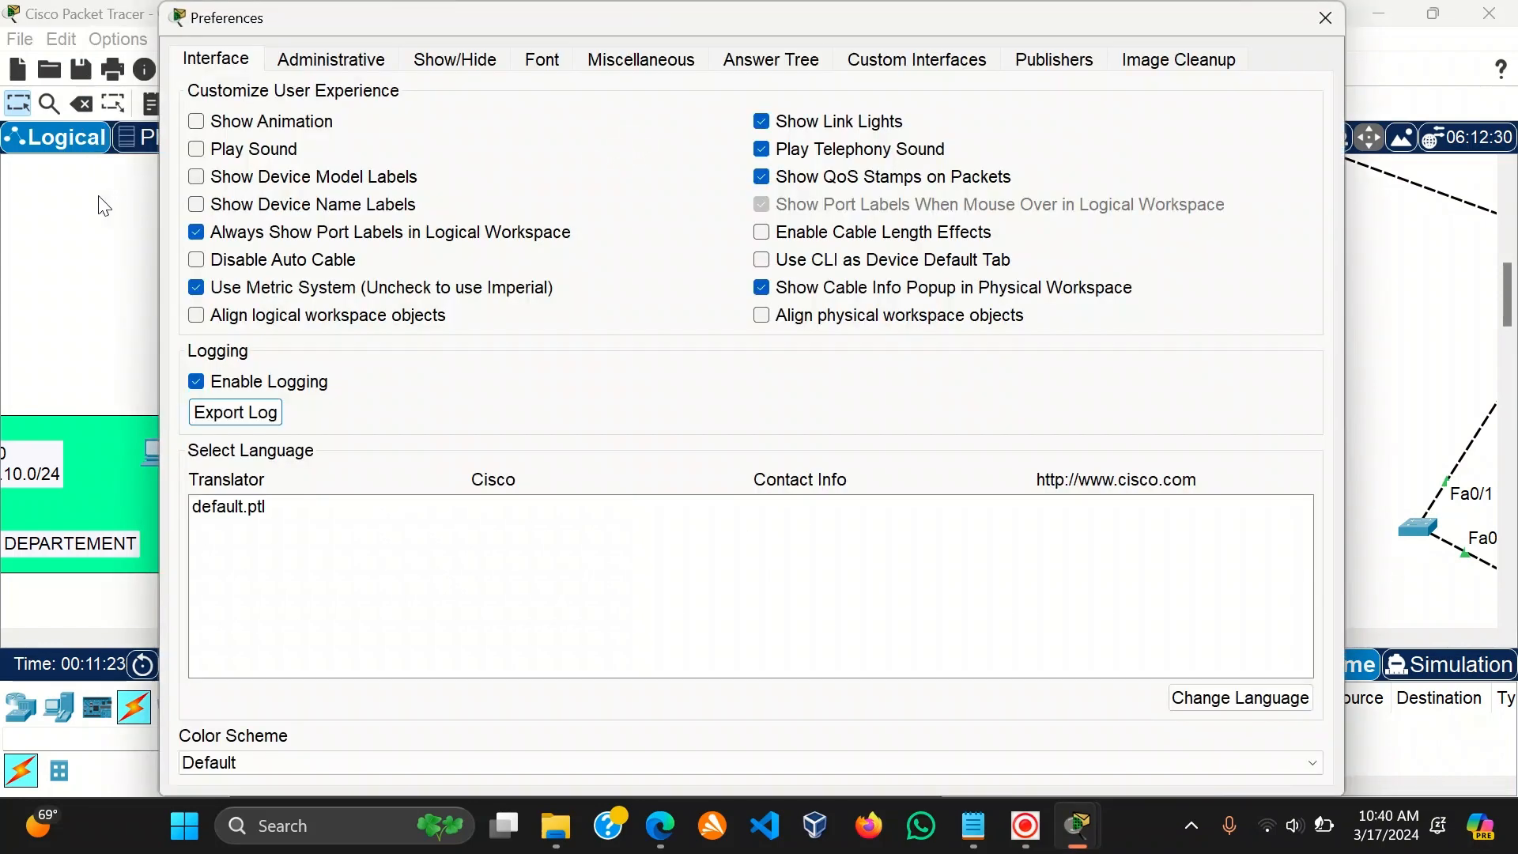
left_click(192, 237)
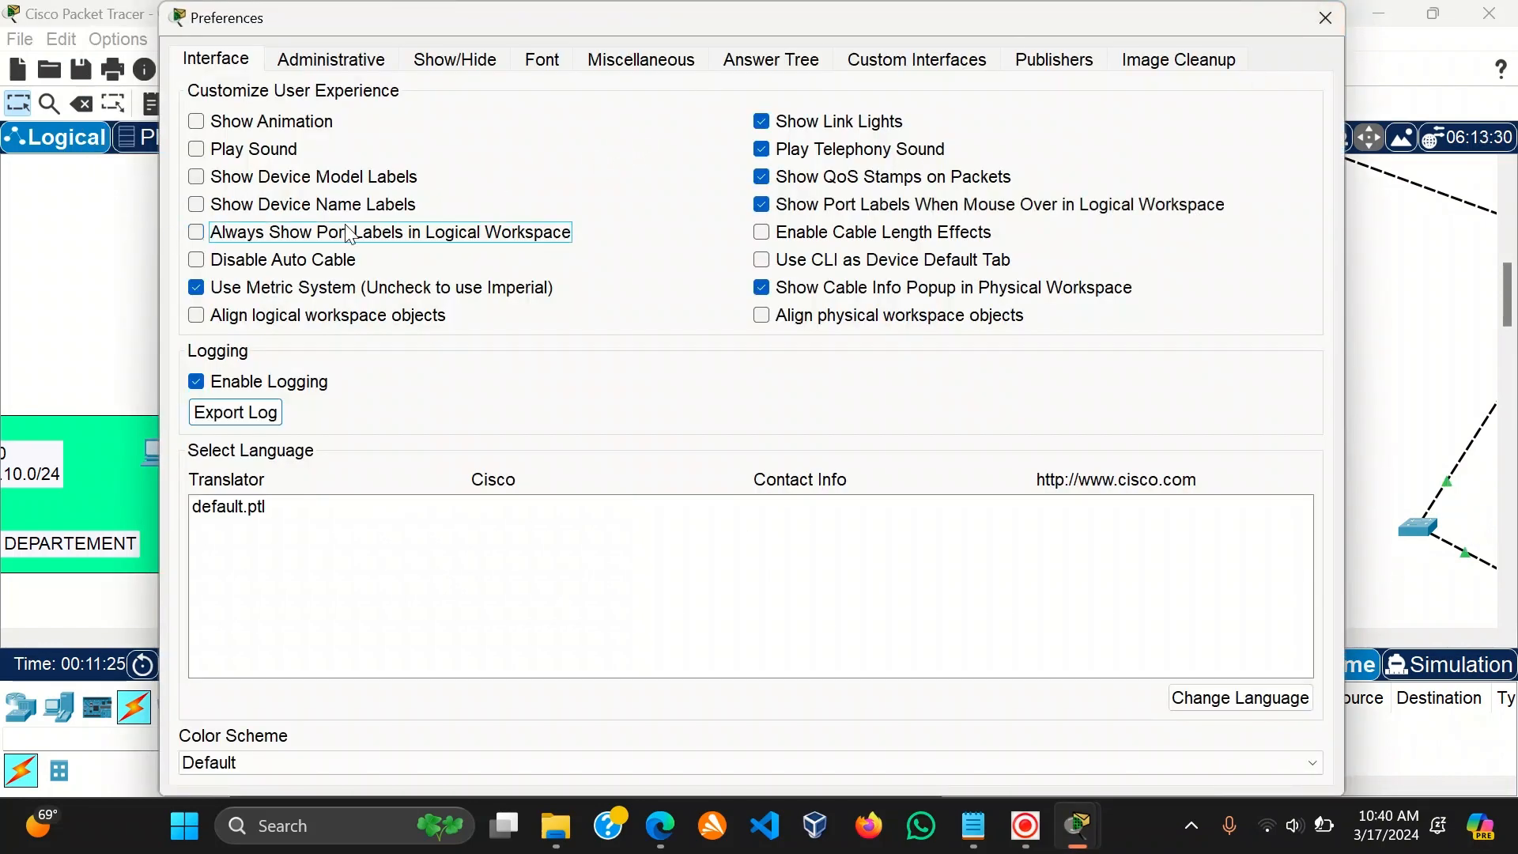
left_click(1327, 18)
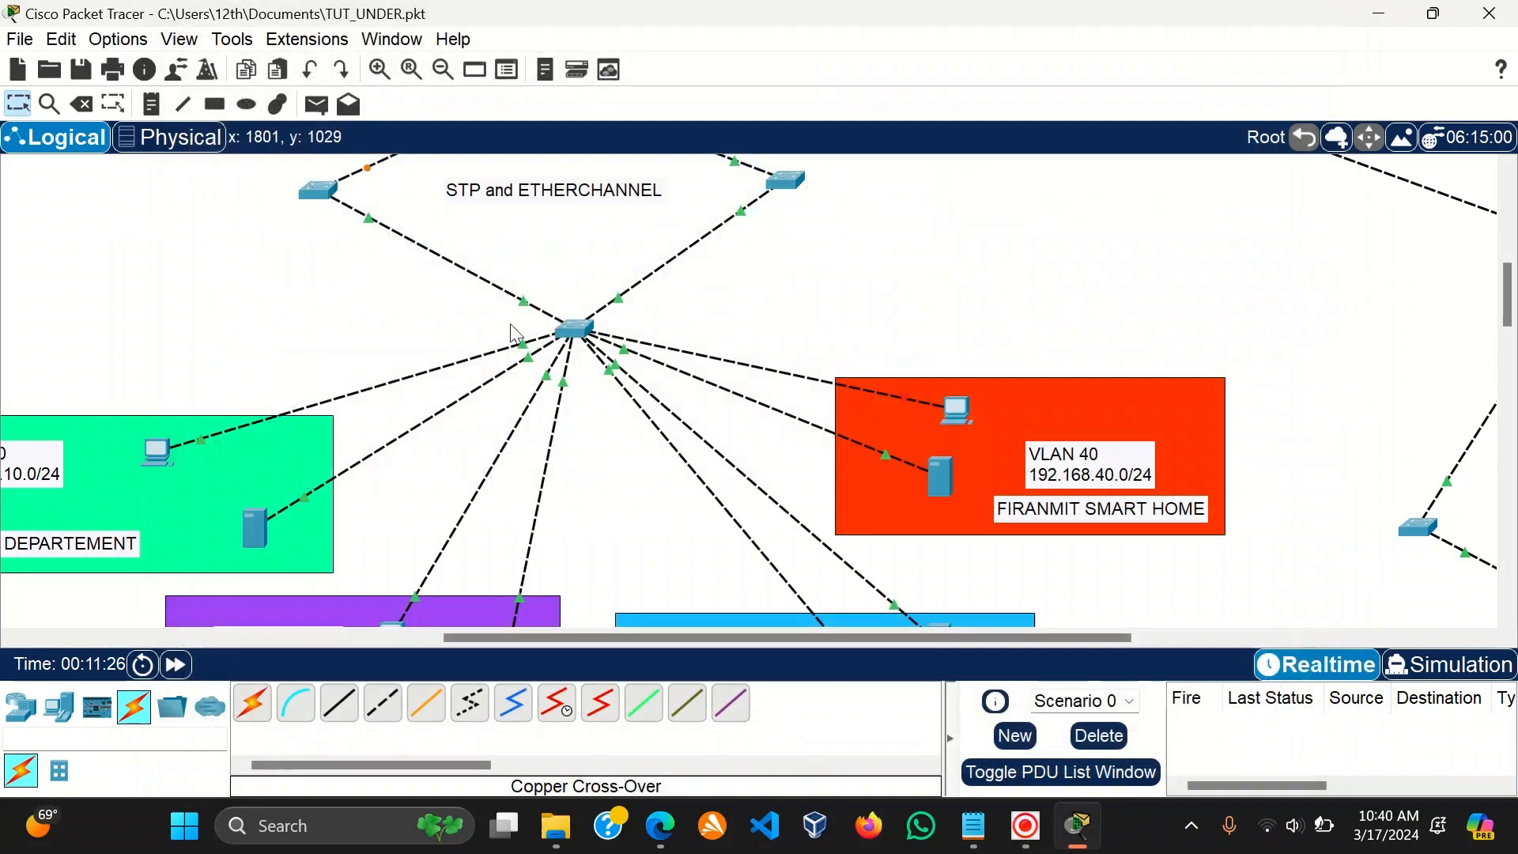
Reopen Switch4's command line and enter global configuration mode with configure terminal.
left_click(568, 333)
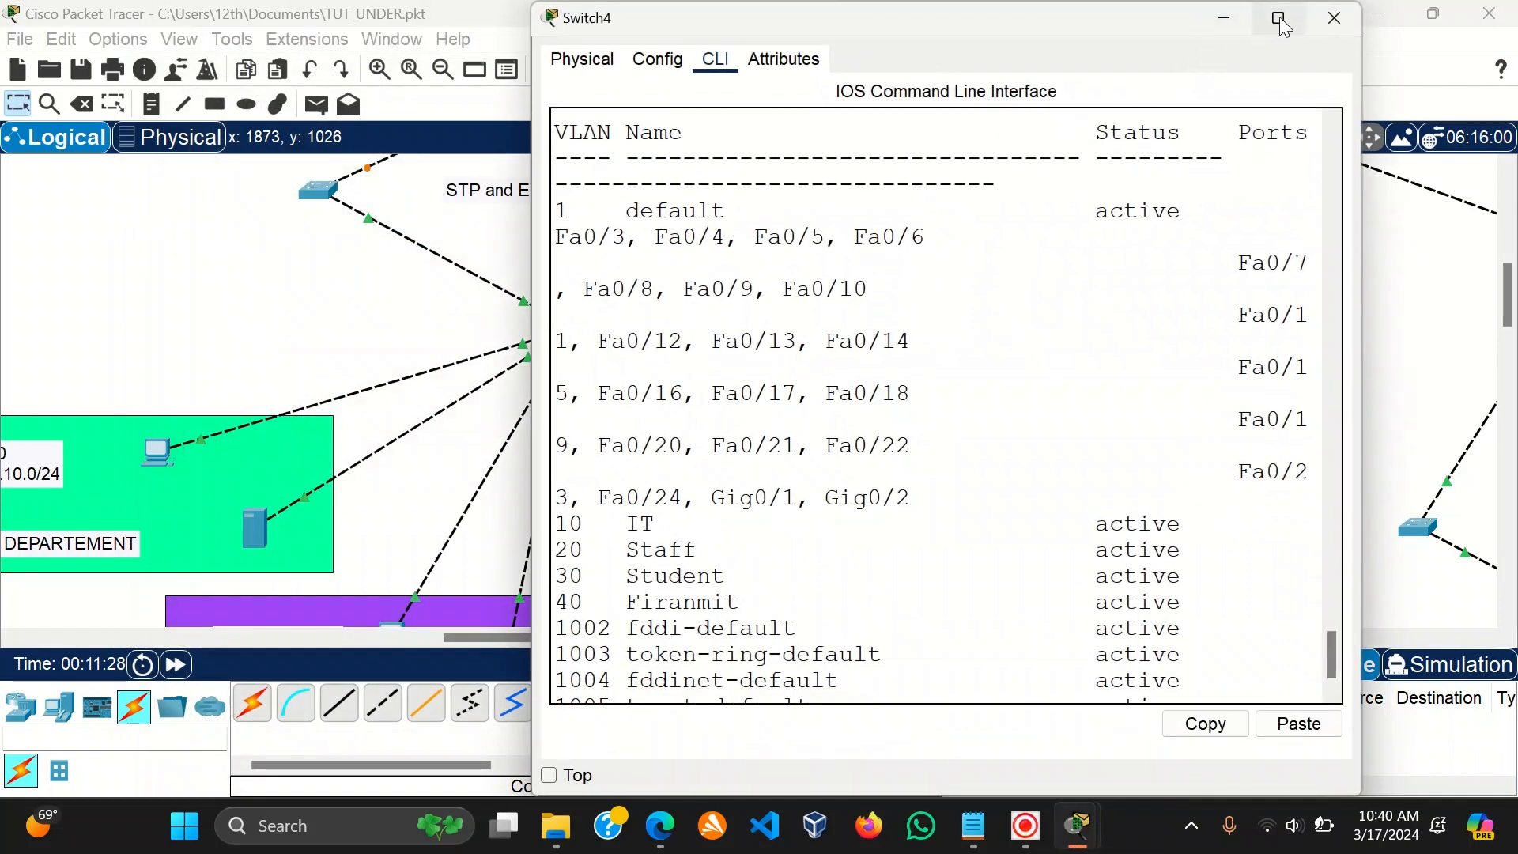
left_click(1195, 16)
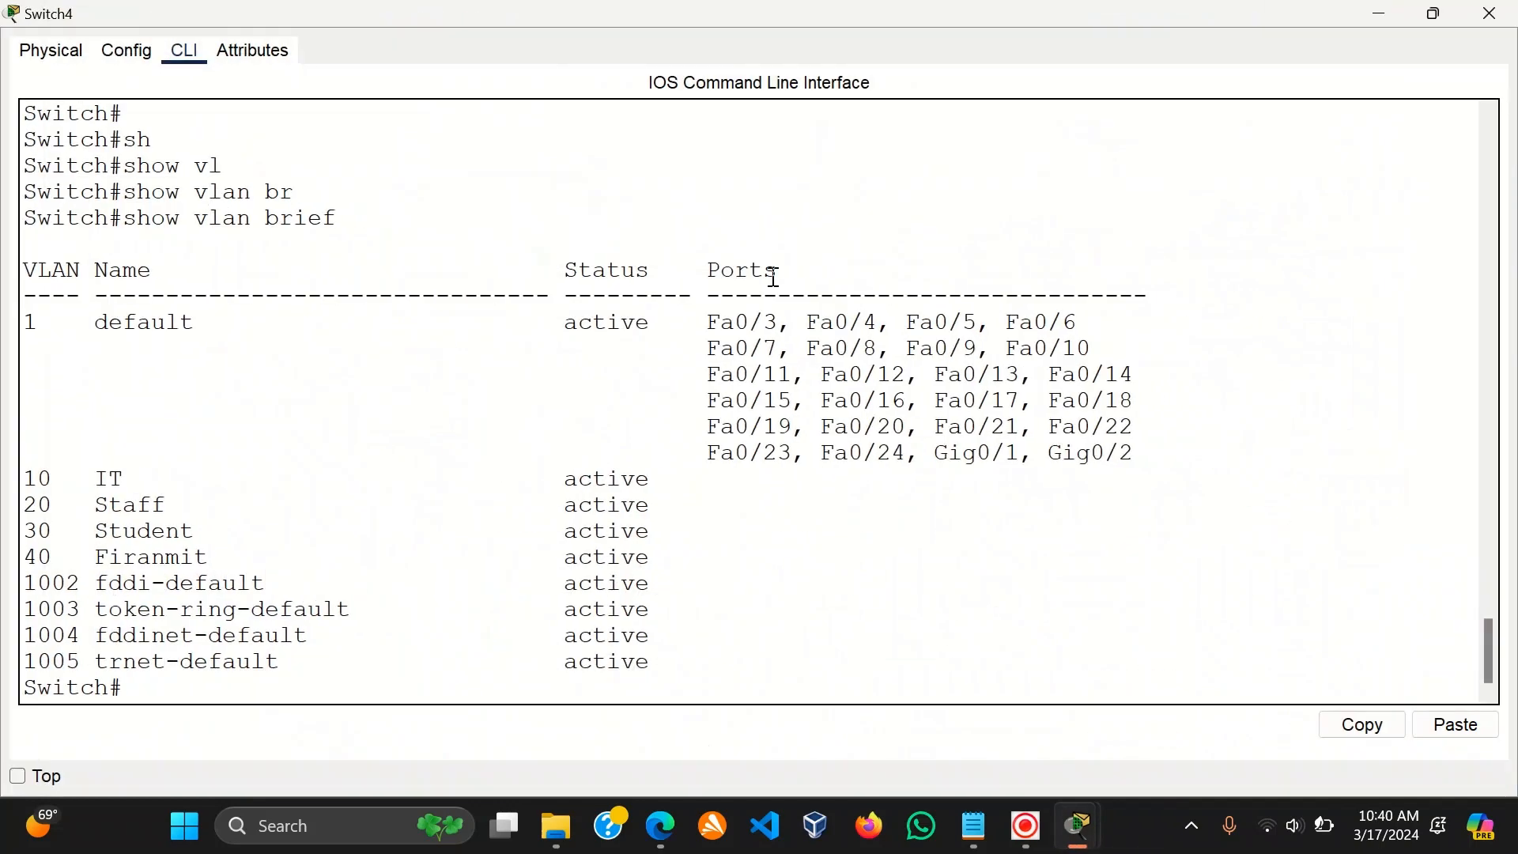
triple_click(579, 433)
key("Return")
key("Return")
key("Return")
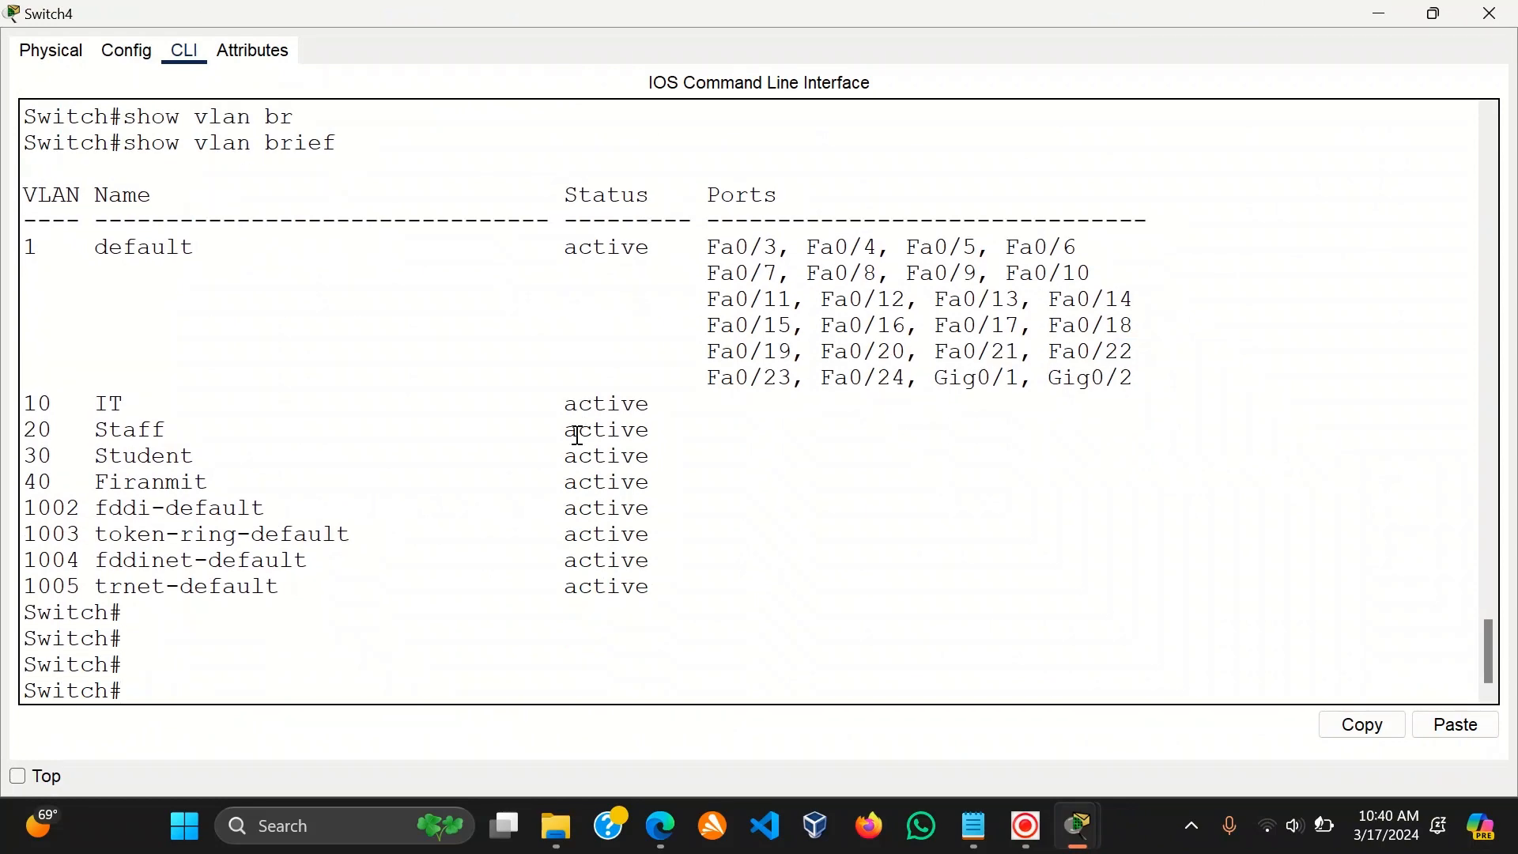
type("conf")
key("Tab")
type("t")
key("Tab")
key("Return")
key("Return")
key("Return")
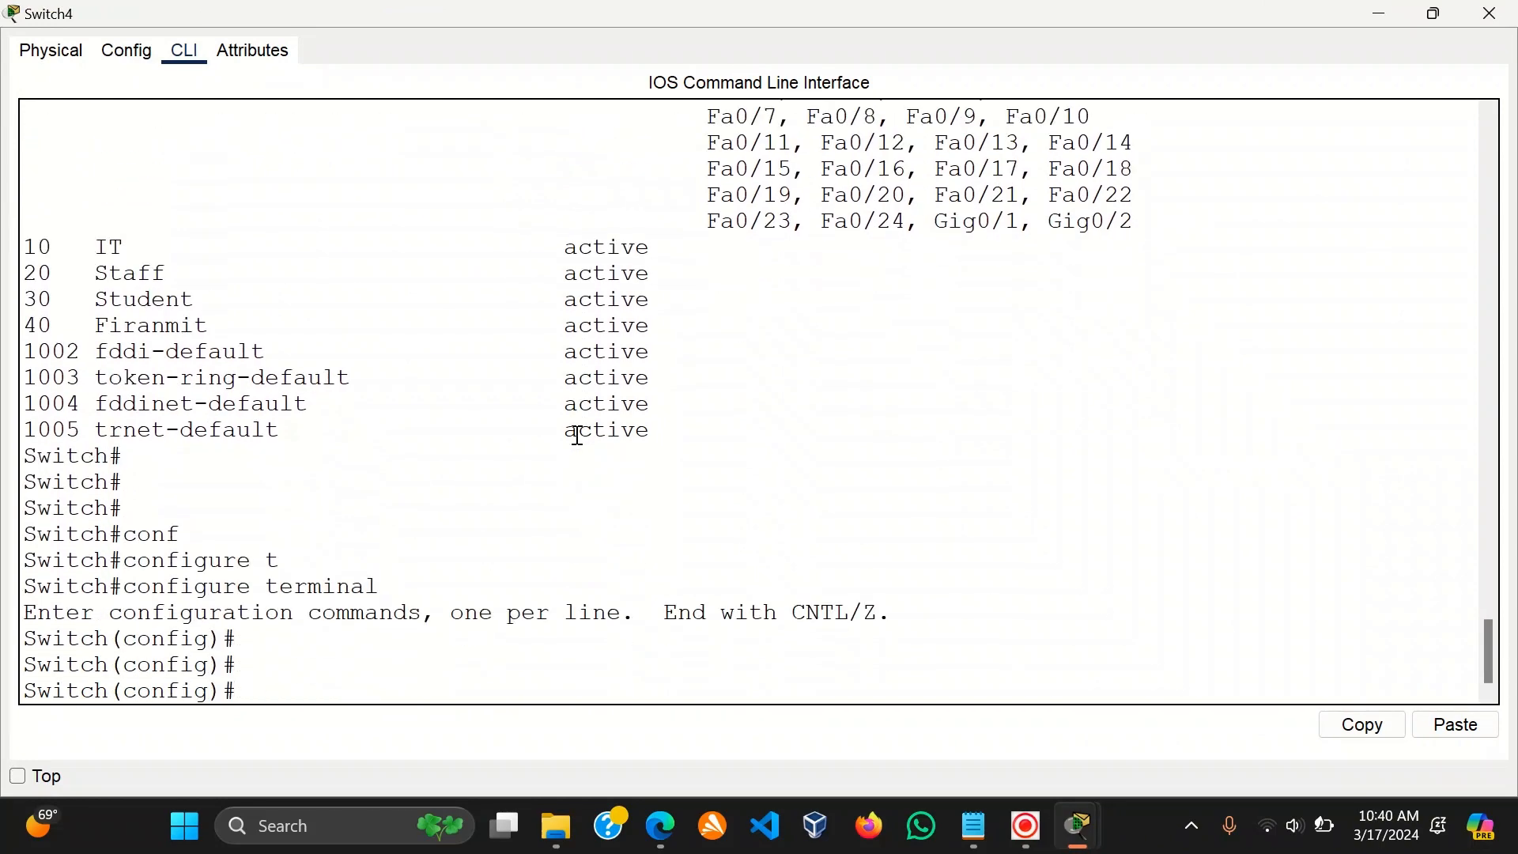
left_click(1379, 13)
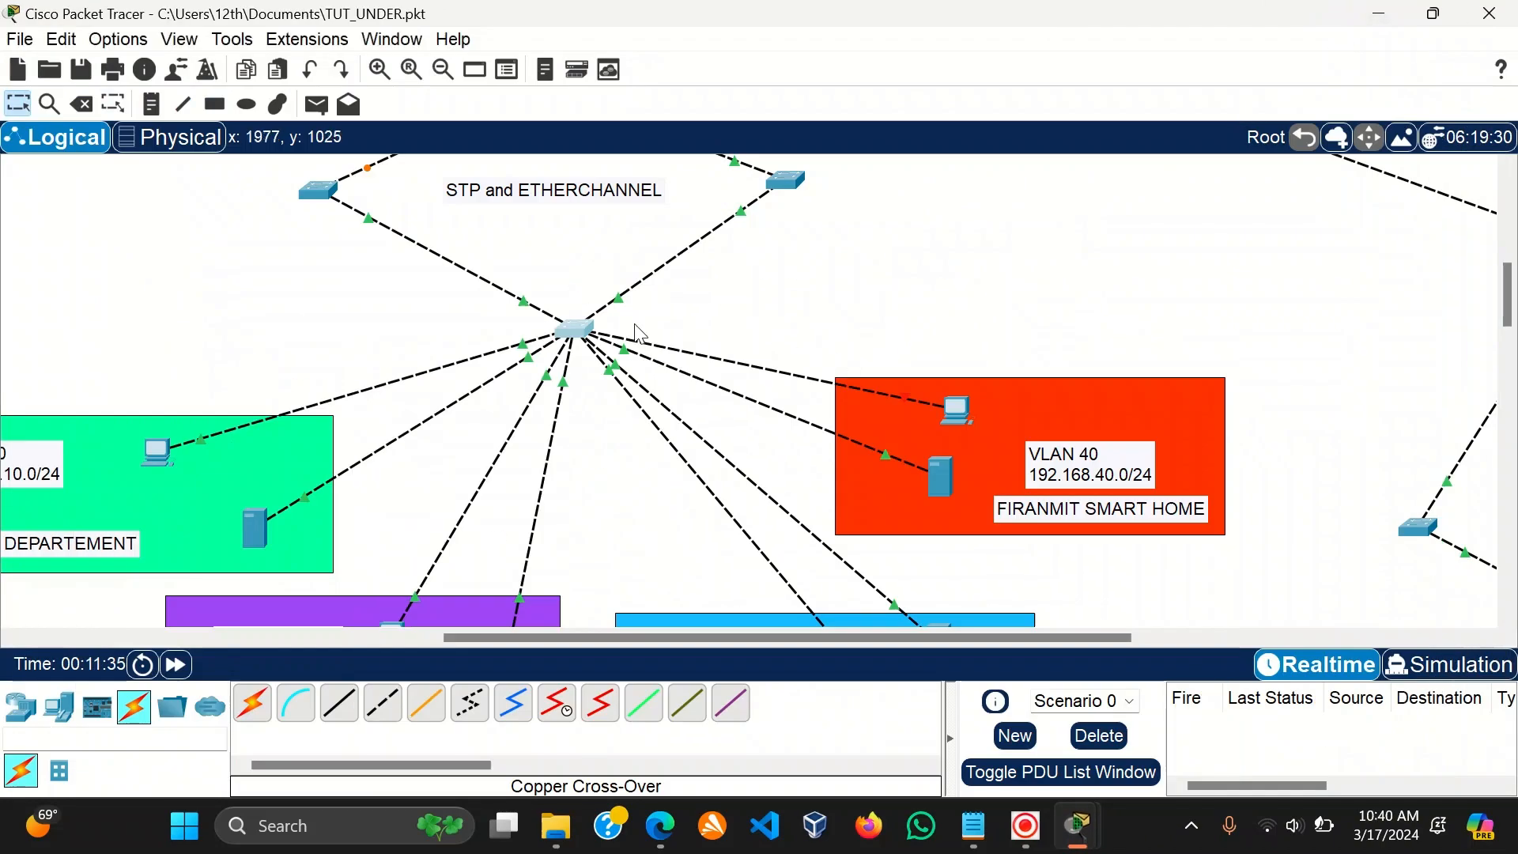
left_click(573, 338)
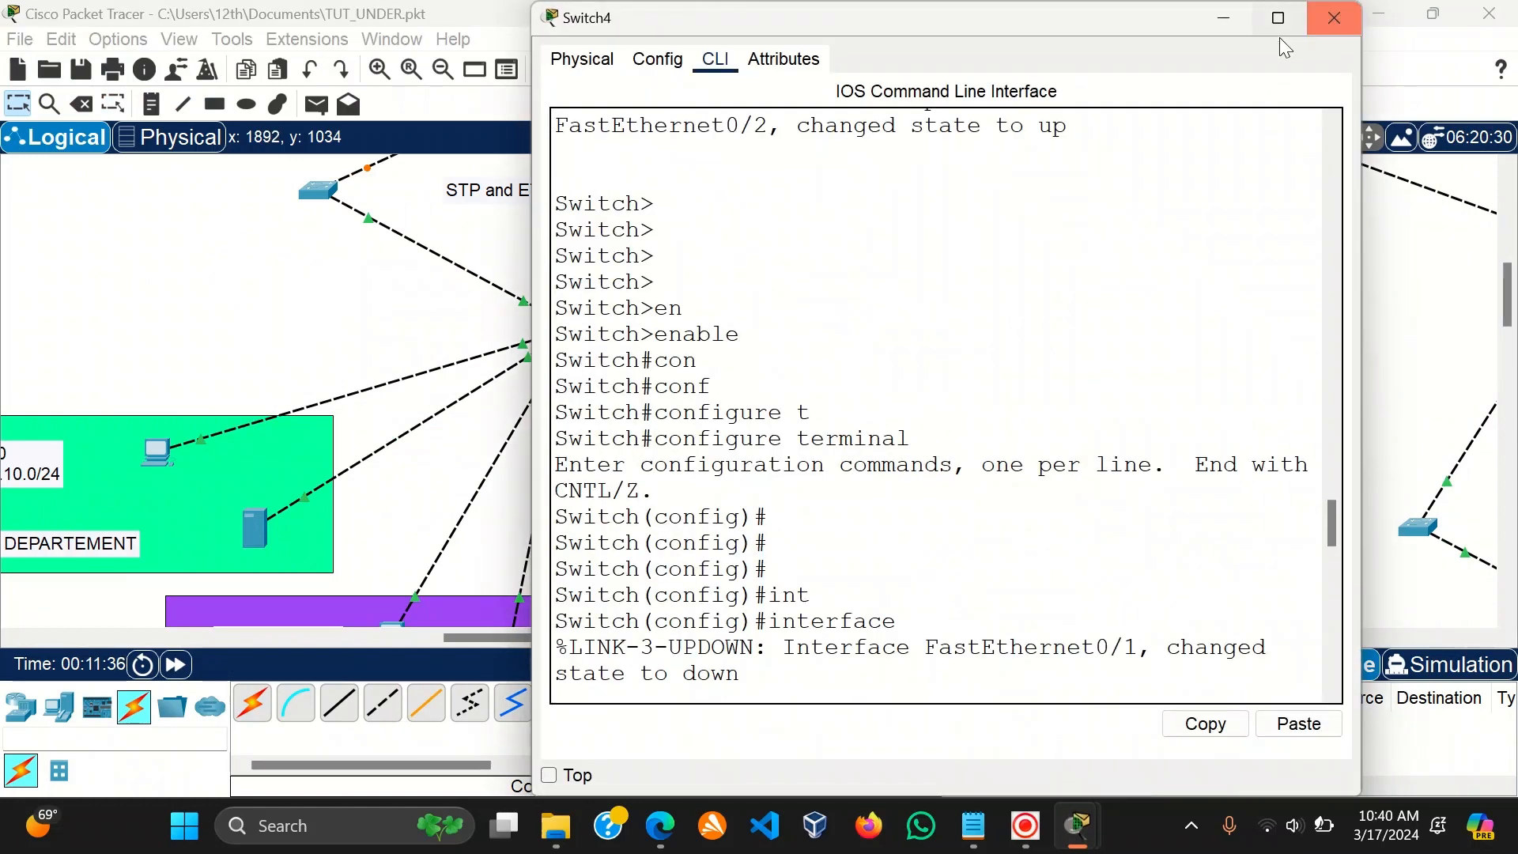
left_click(239, 337)
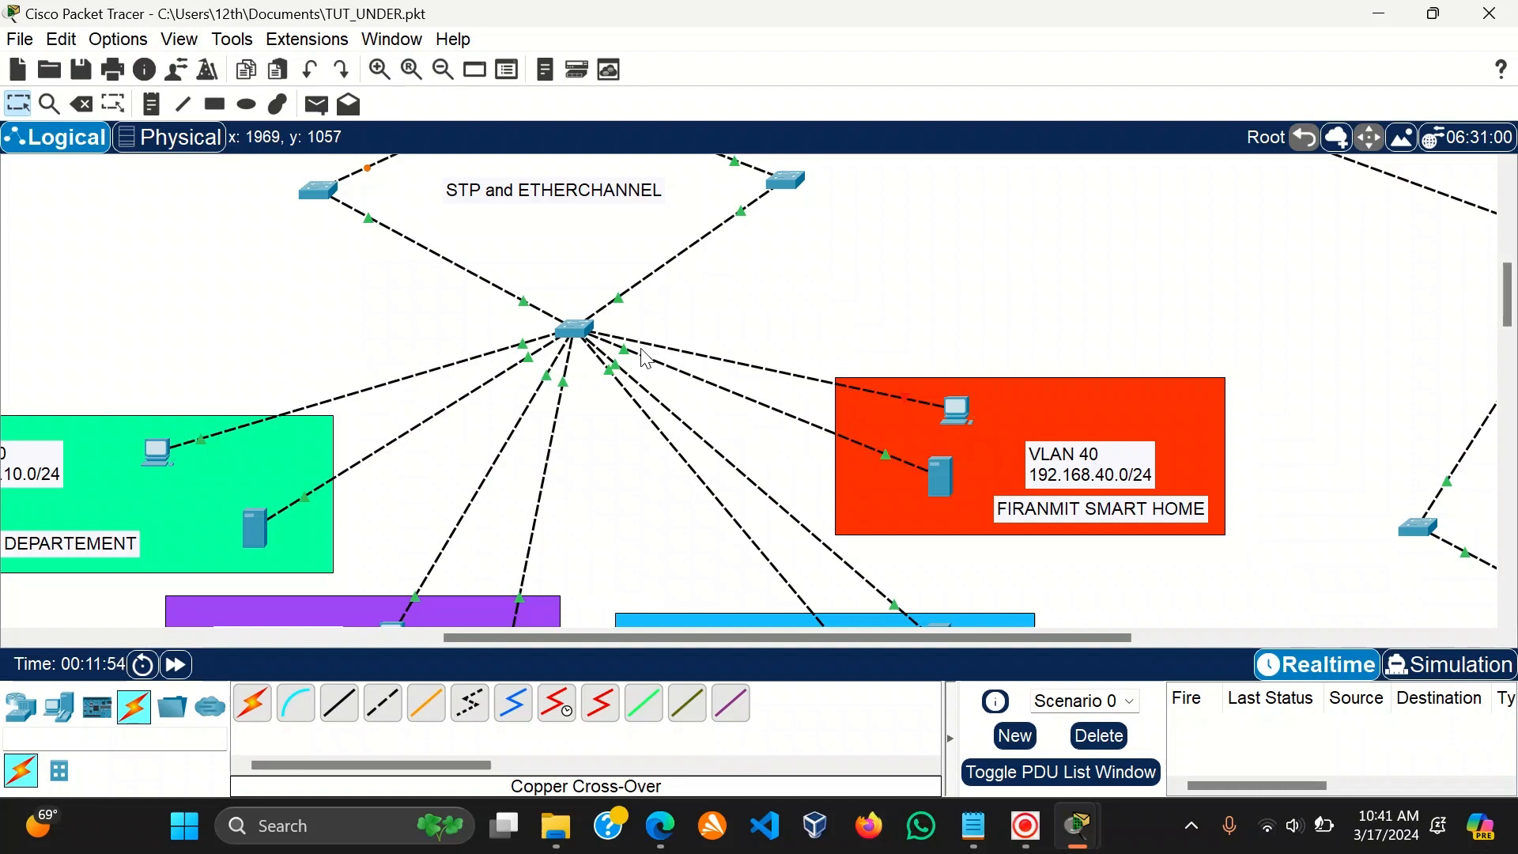
Reopen Switch4's command line at the global configuration prompt and maximize its window.
left_click(575, 328)
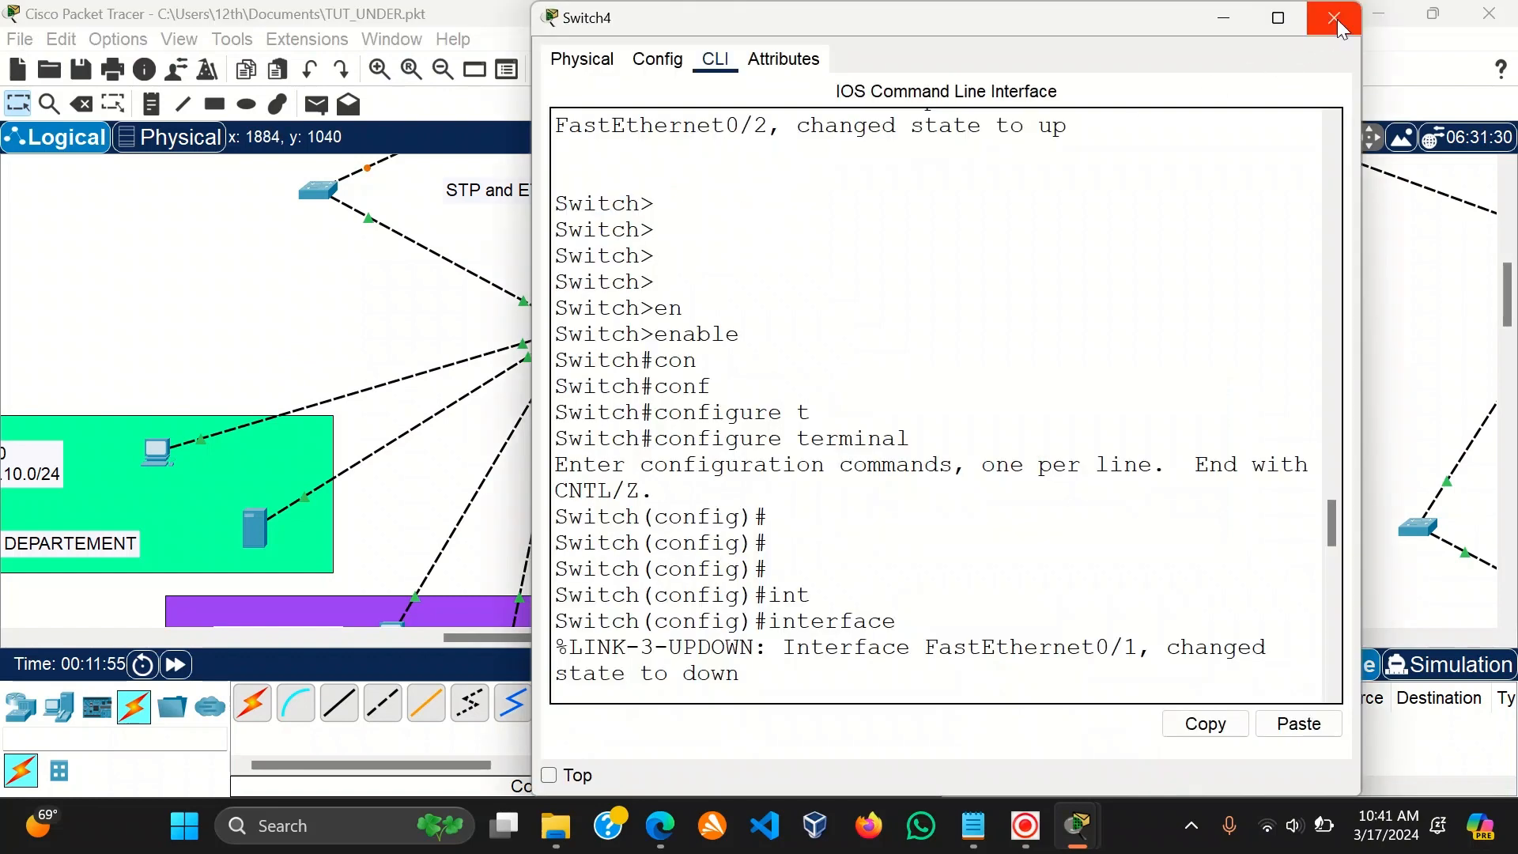
left_click(1278, 17)
left_click_drag(323, 621, 322, 622)
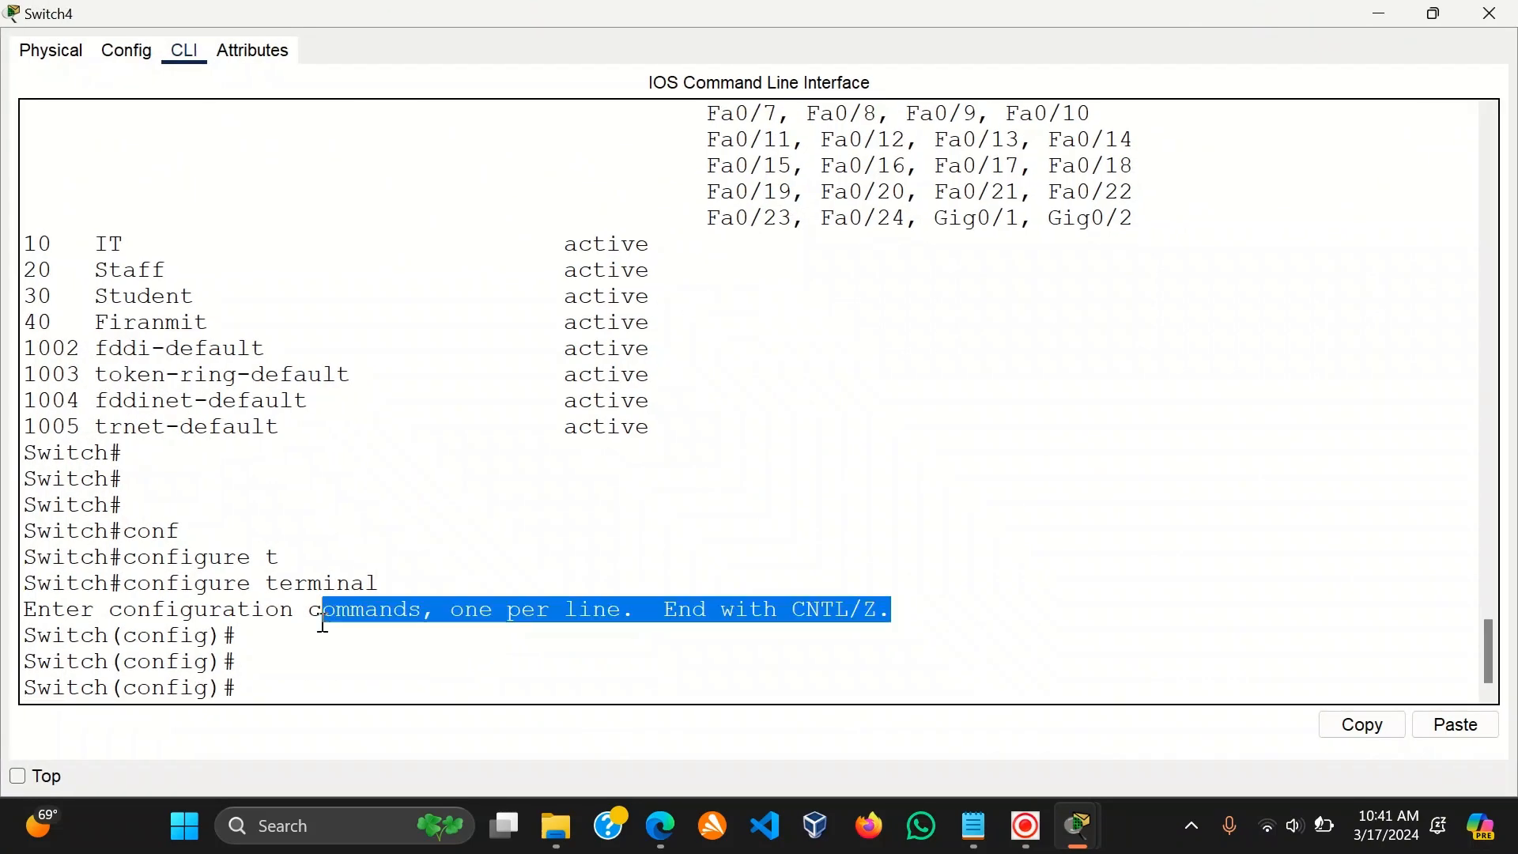
key("Return")
key("Return")
key("Return")
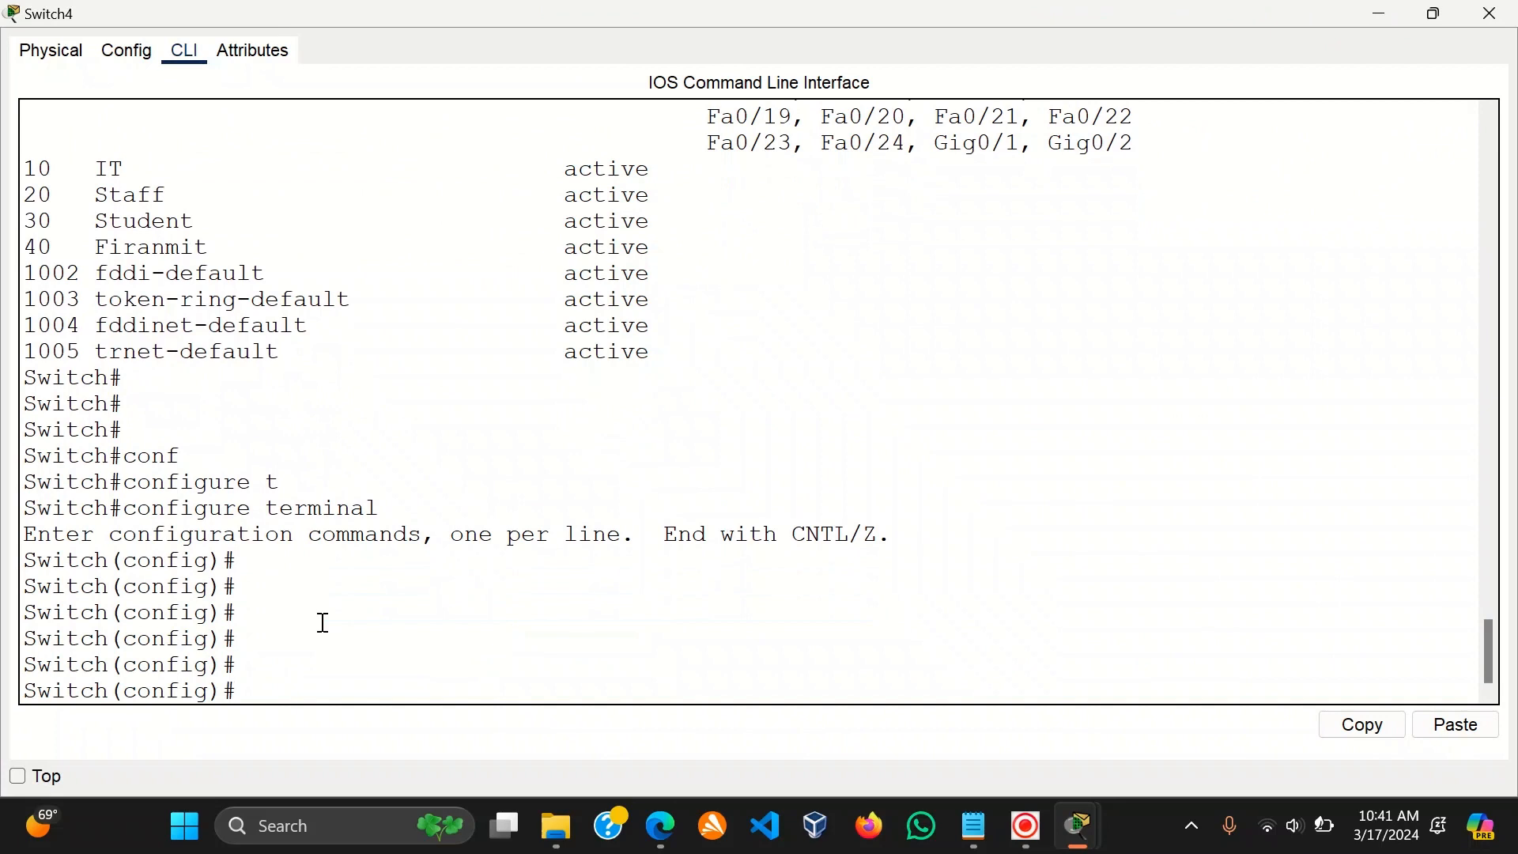
Compose the command interface range fastEthernet 0/3-9 on Switch4, and minimize the switch window.
type("int")
key("Tab")
type("r")
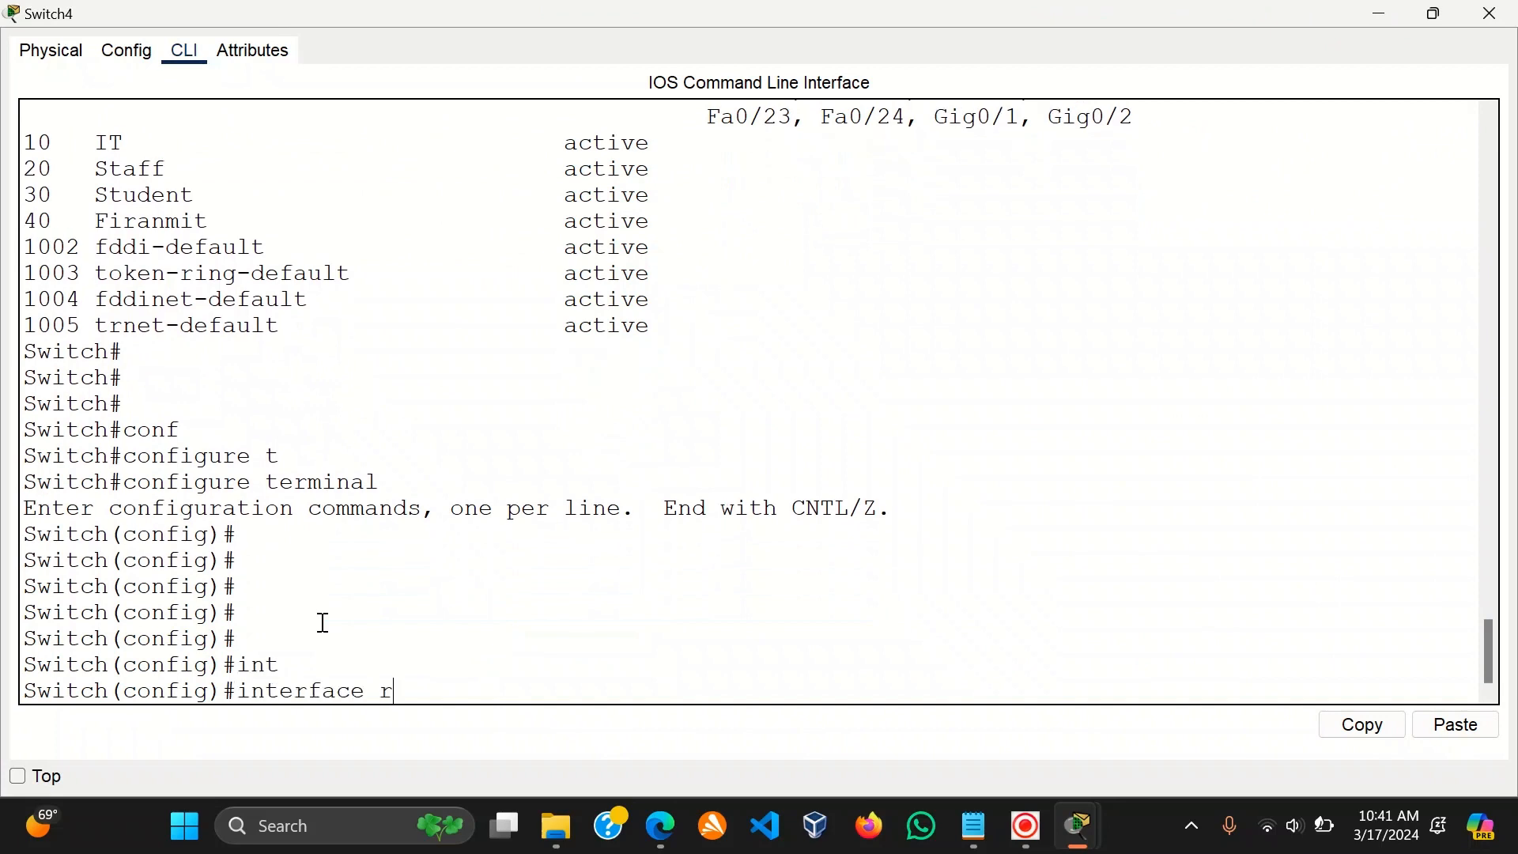
key("Tab")
type("f")
key("Tab")
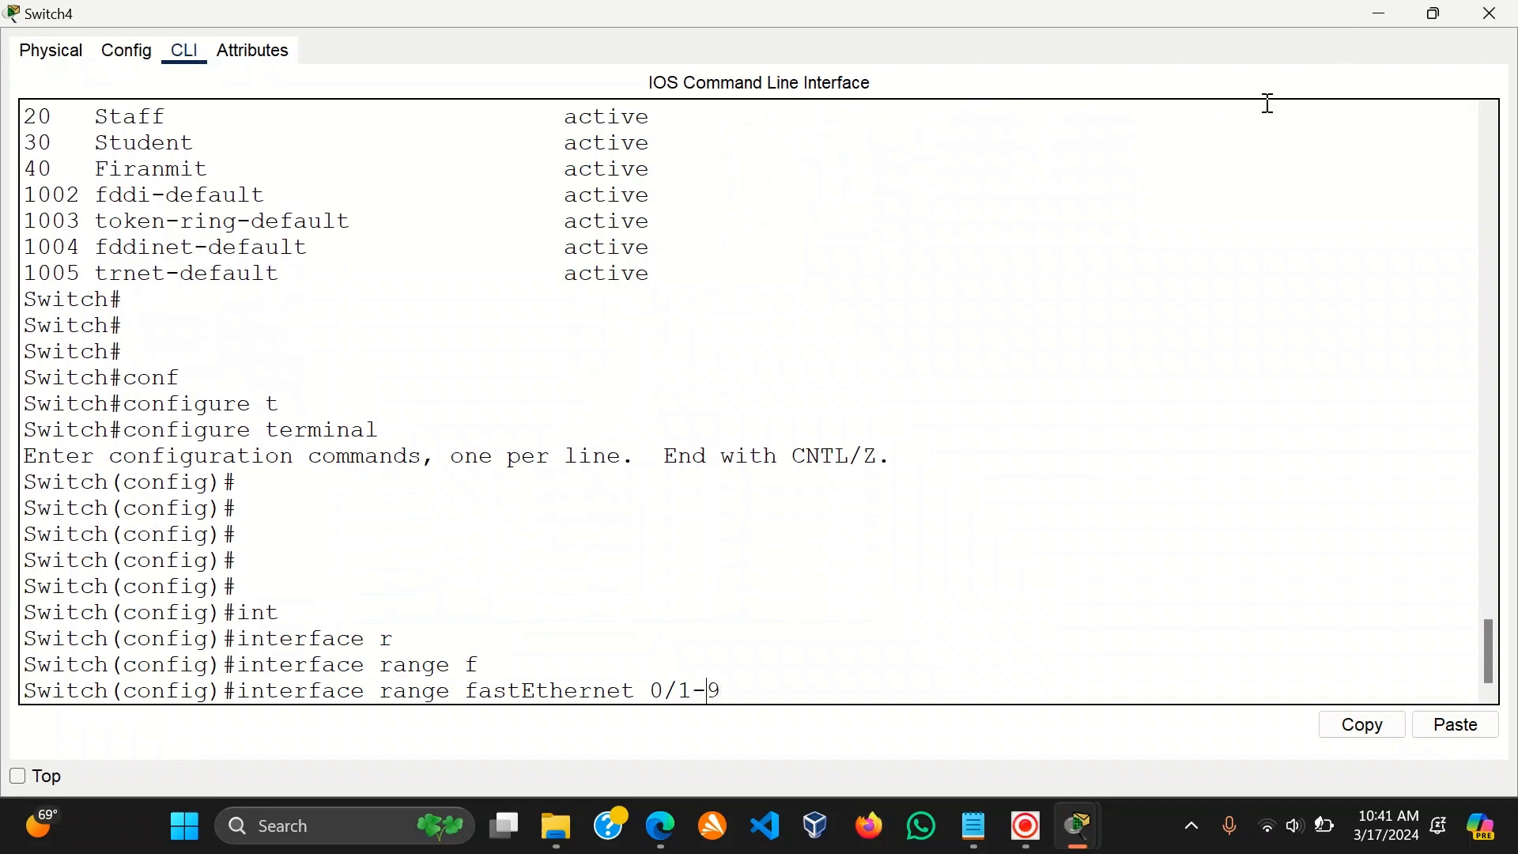
type("3")
scroll(1119, 104, "up", 2)
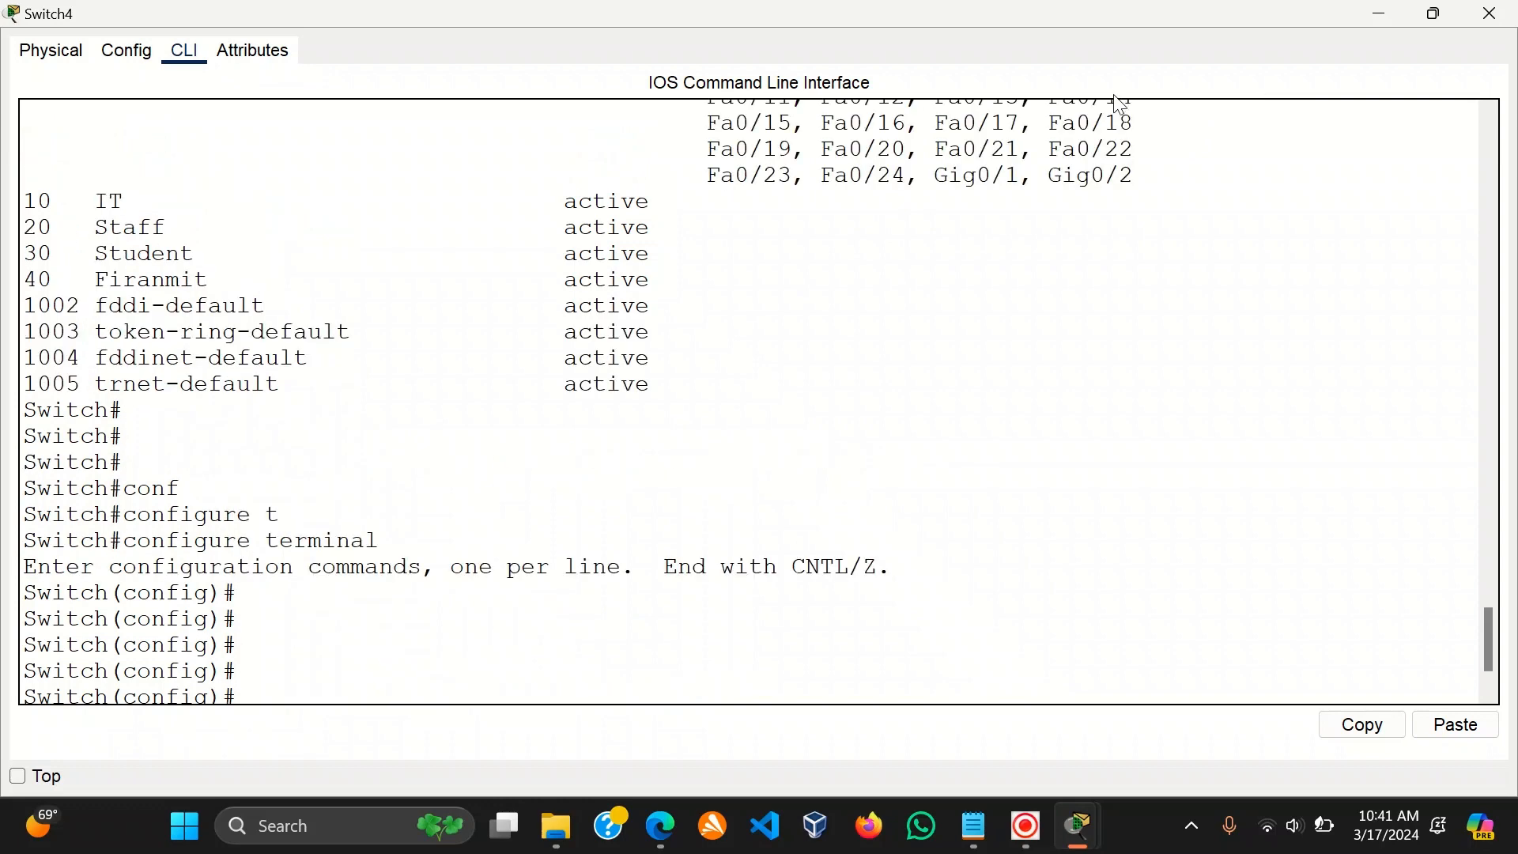
left_click(1376, 12)
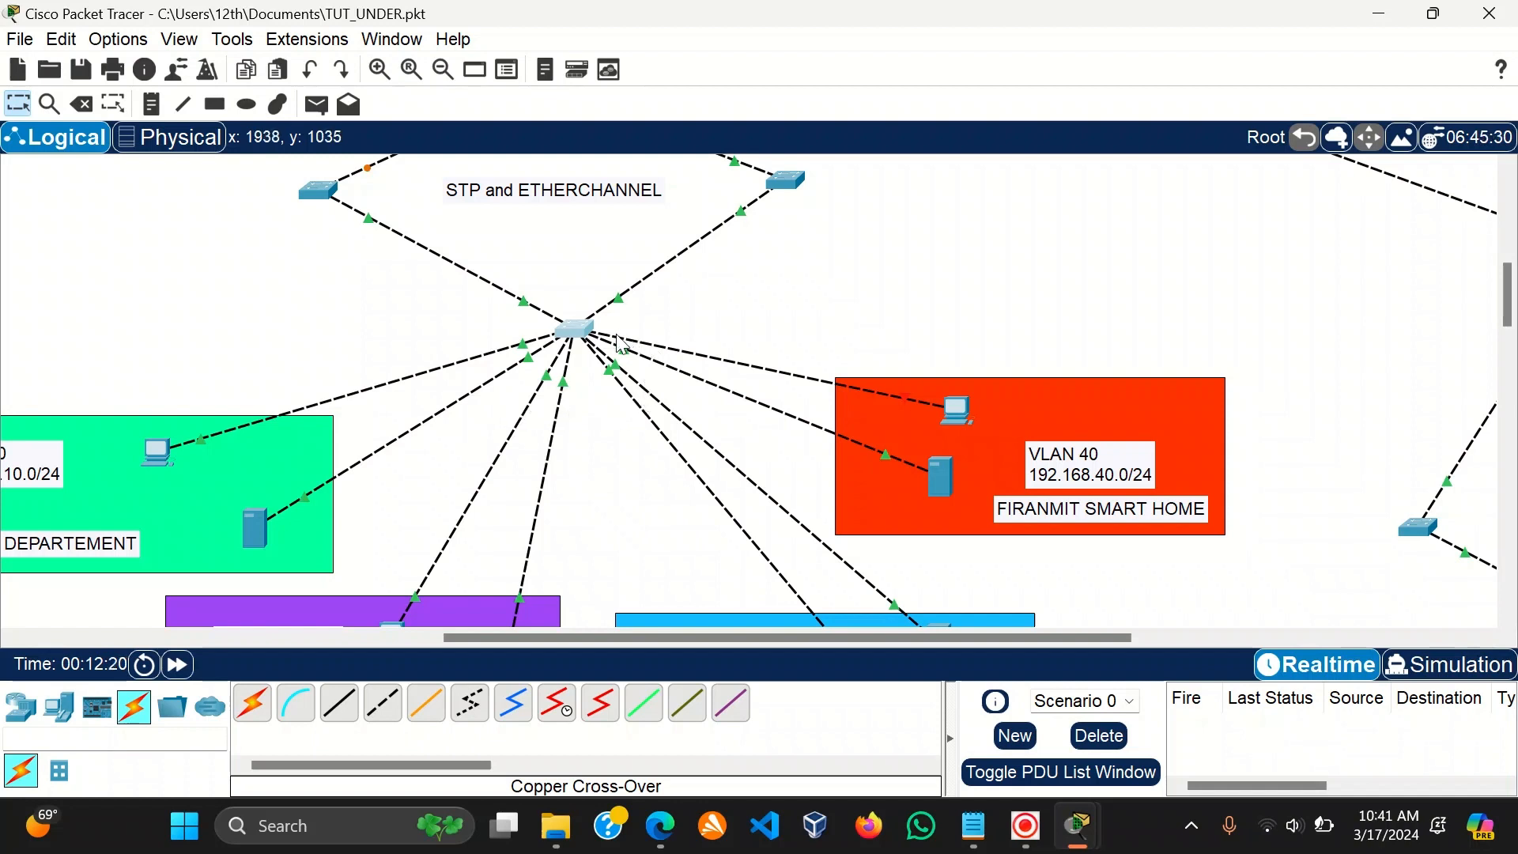
Move the PC out of the red VLAN 40 area and delete it from the workspace.
mouse_move(956, 412)
left_mouse_down()
mouse_move(993, 306)
mouse_move(960, 319)
left_mouse_up()
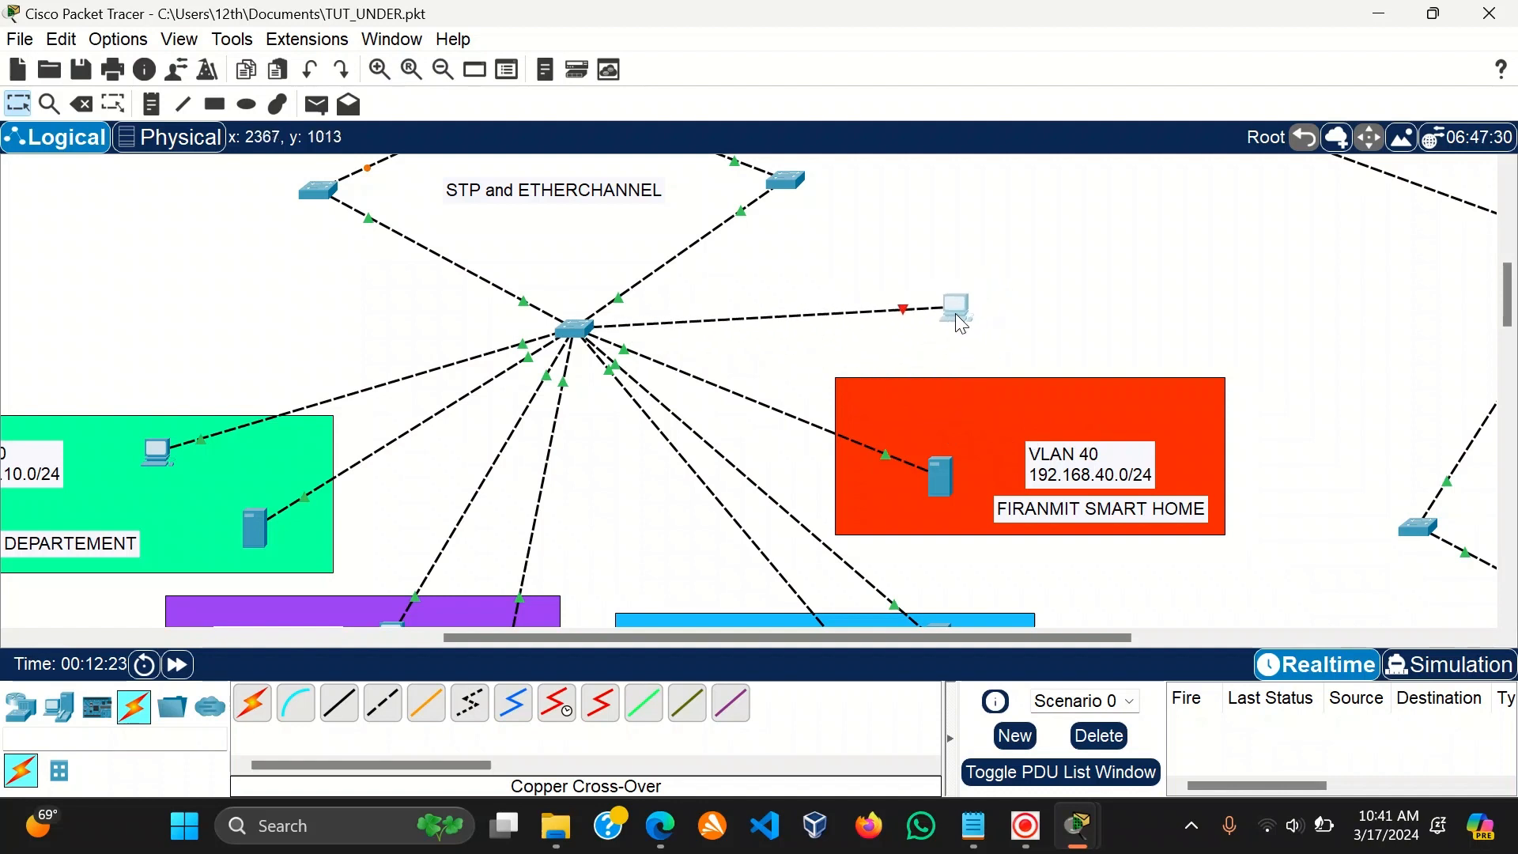
left_click(885, 265)
left_click(81, 104)
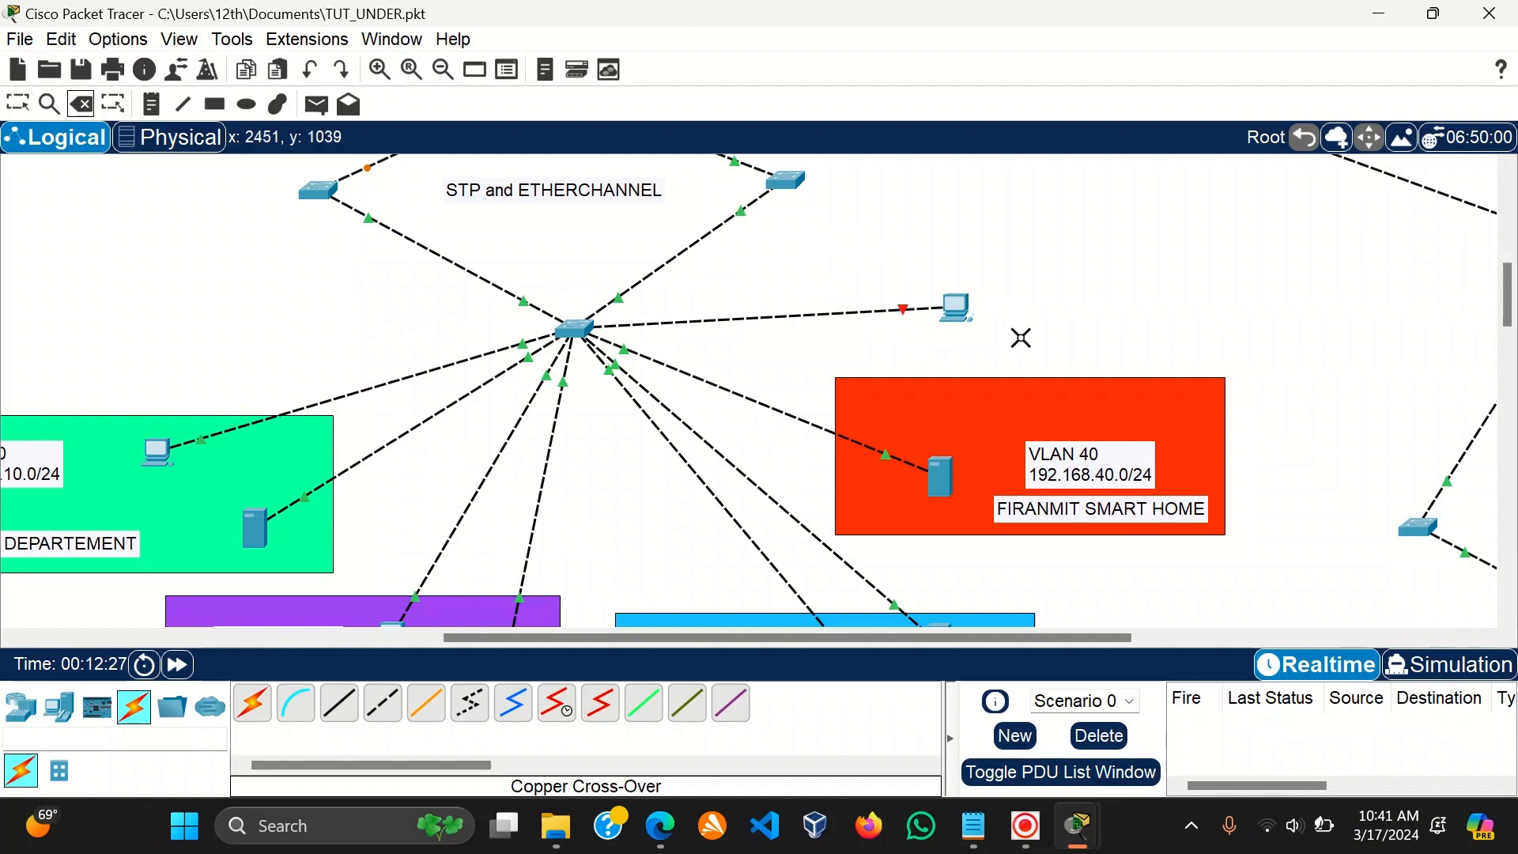
left_click(953, 307)
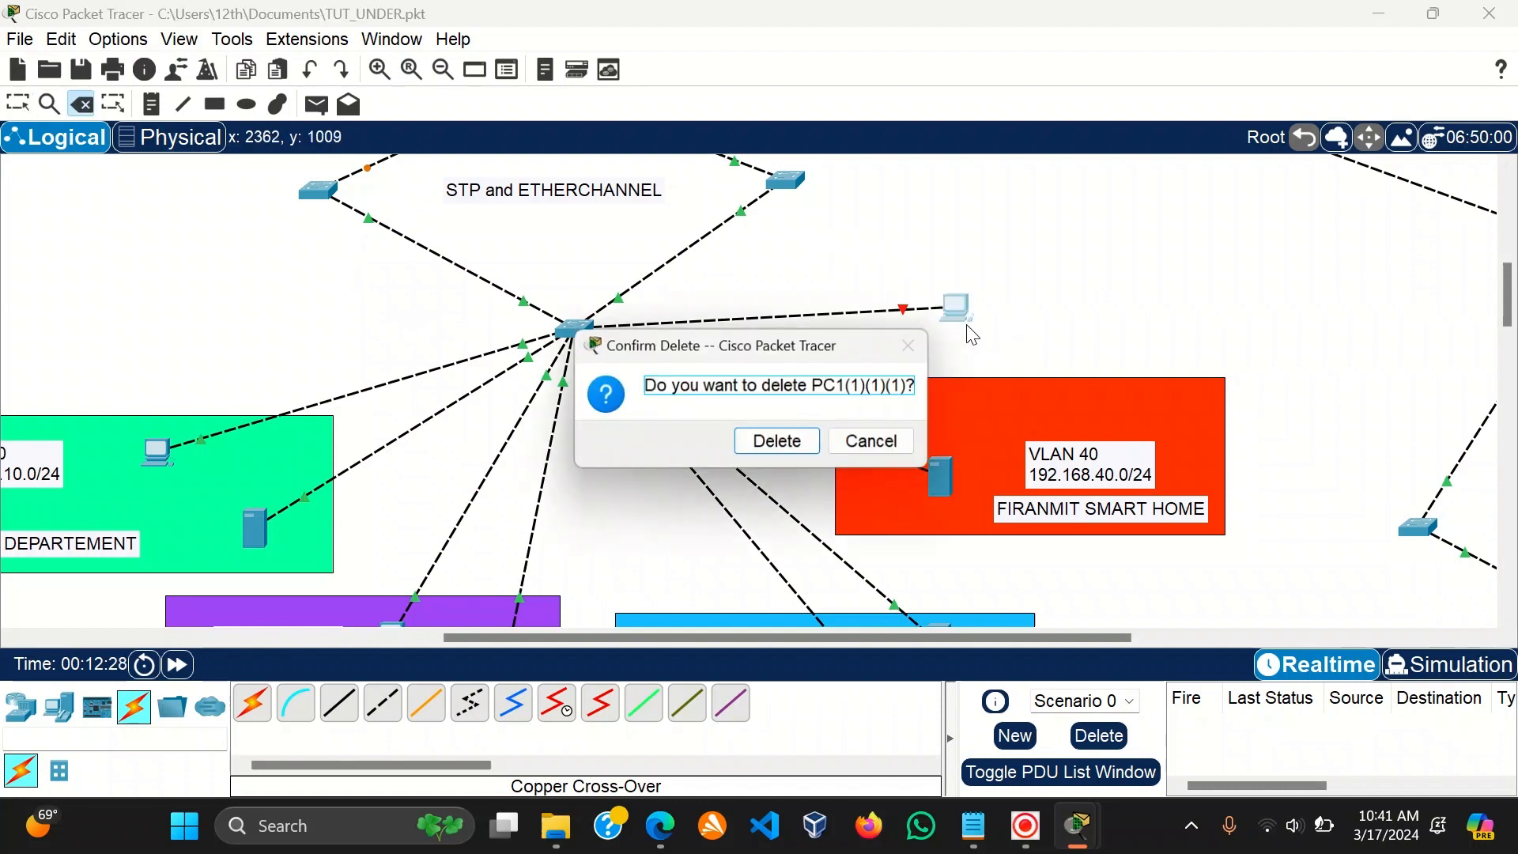
left_click(772, 445)
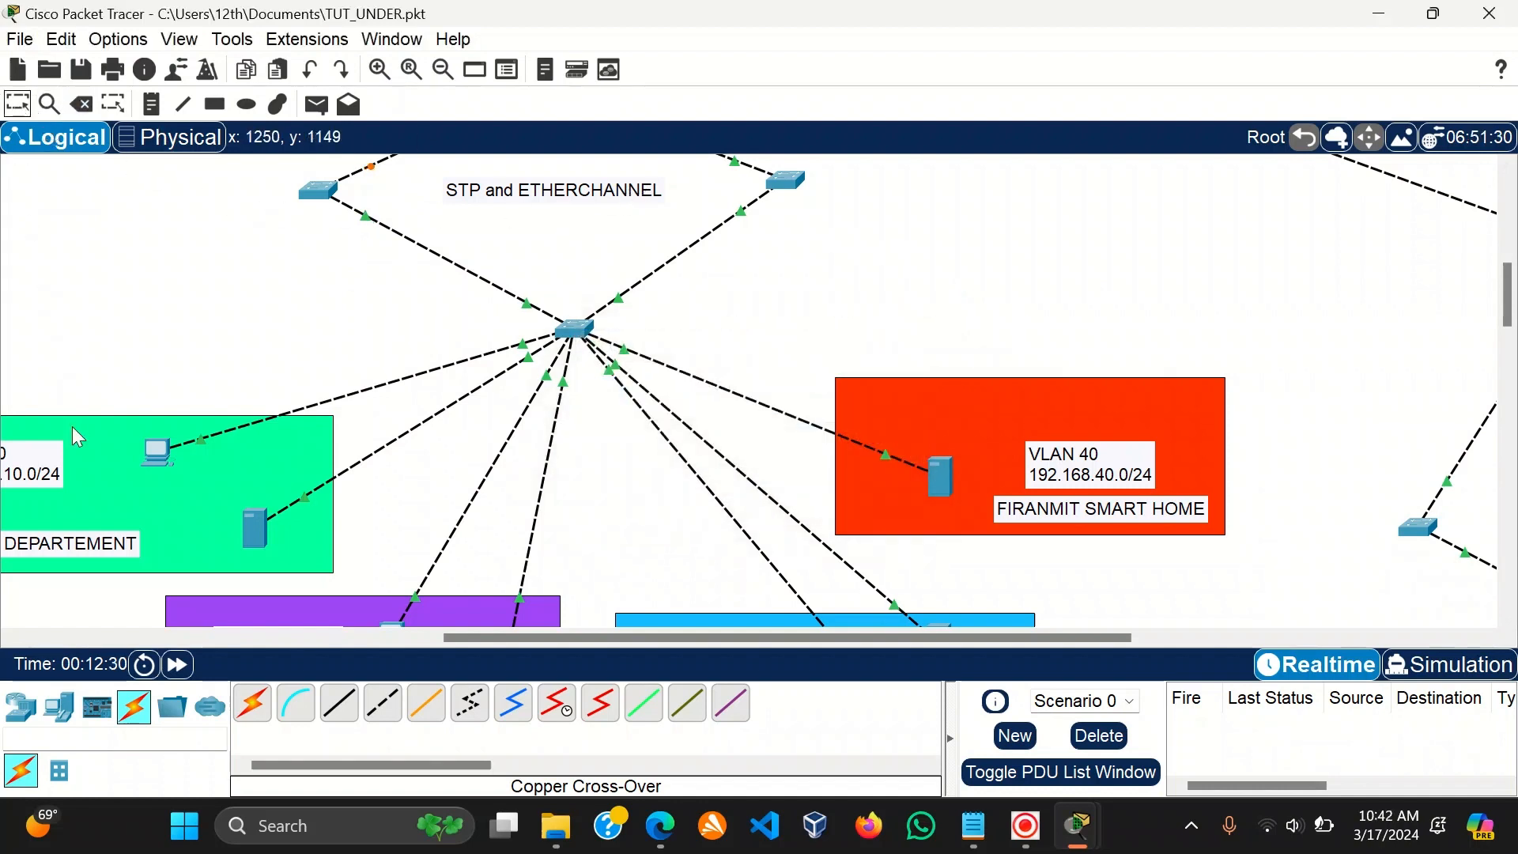
Place a new PC-PT end device in the VLAN 40 area above the server.
left_click(59, 705)
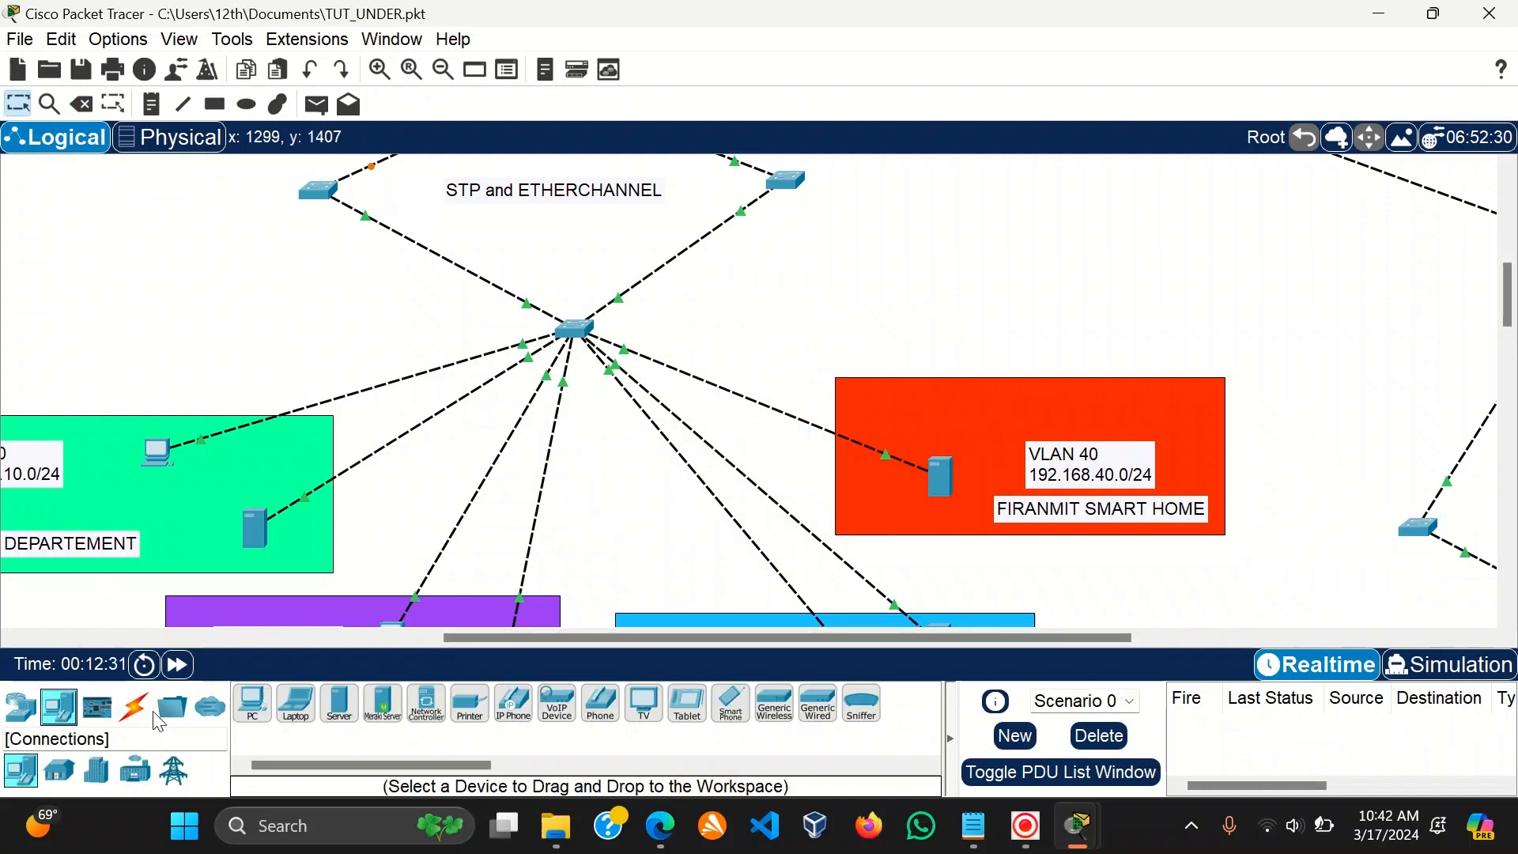
left_click(252, 703)
left_click(1002, 413)
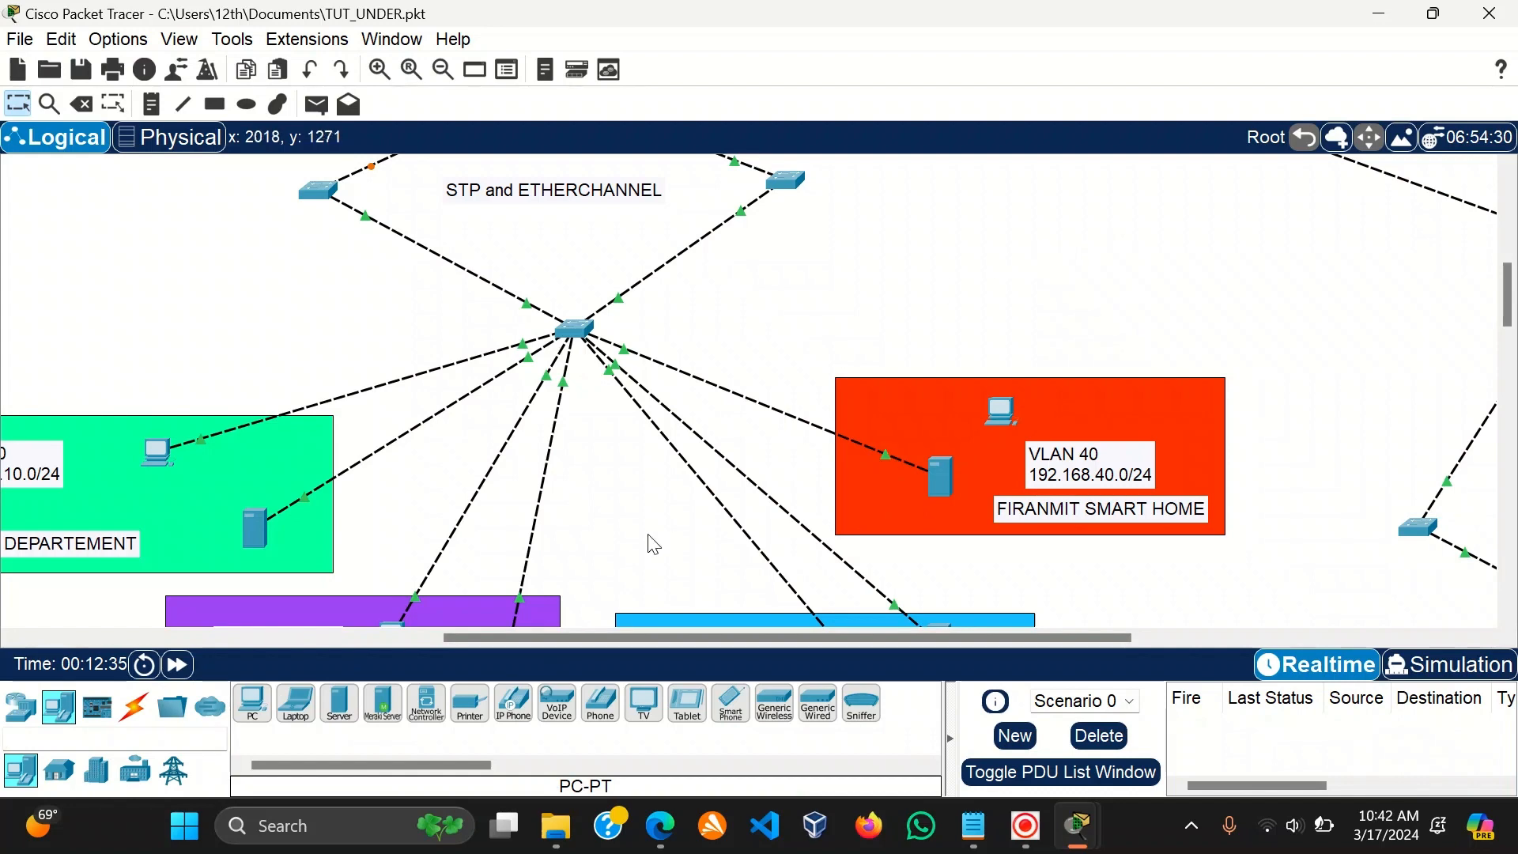
Connect Switch4's FastEthernet0/10 port to the new VLAN 40 PC with a copper cross-over cable.
left_click(133, 706)
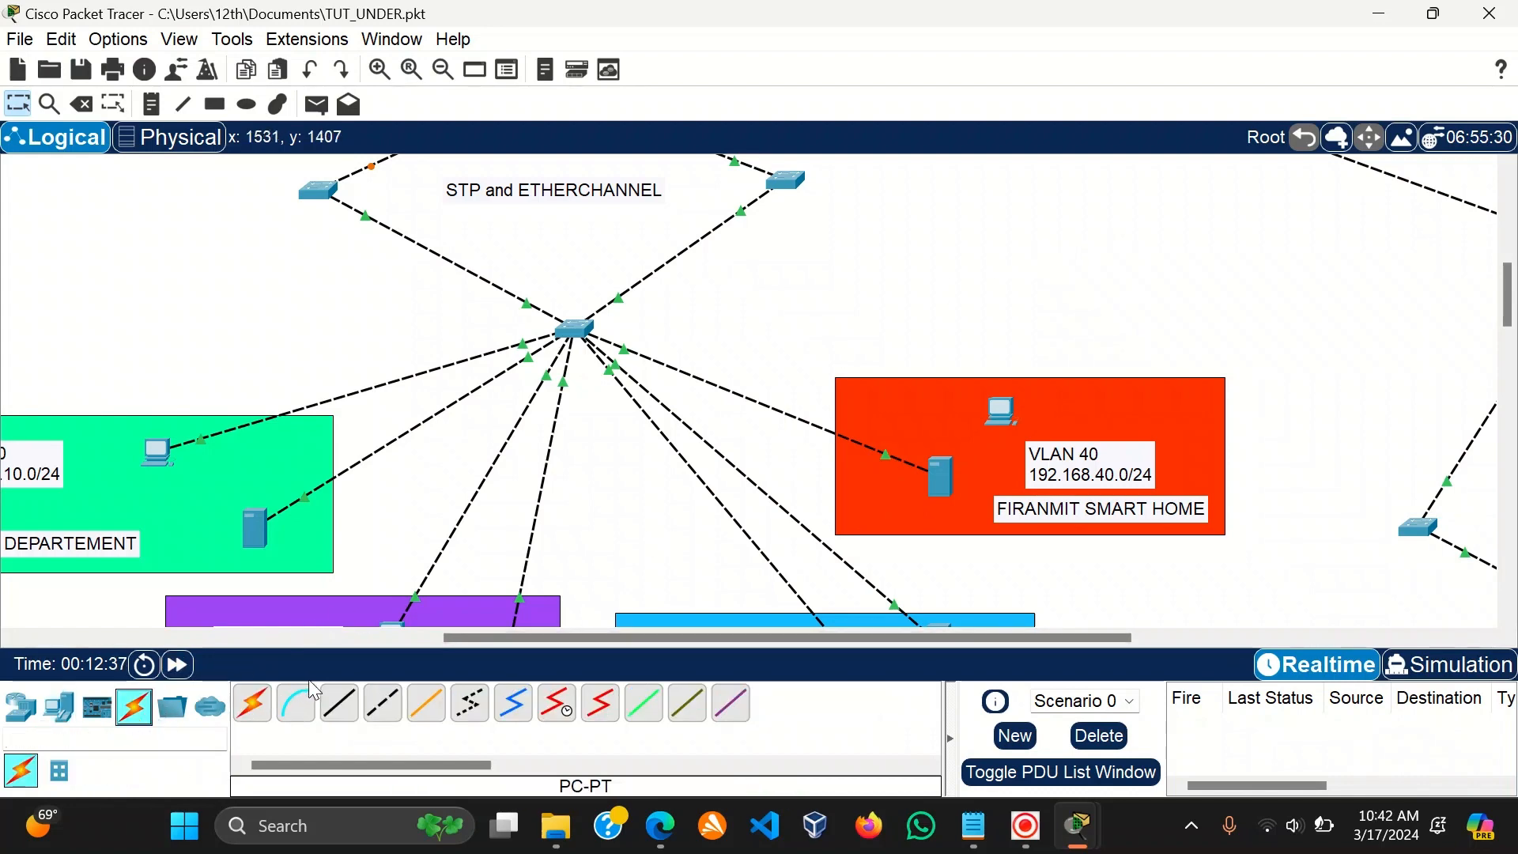
left_click(382, 702)
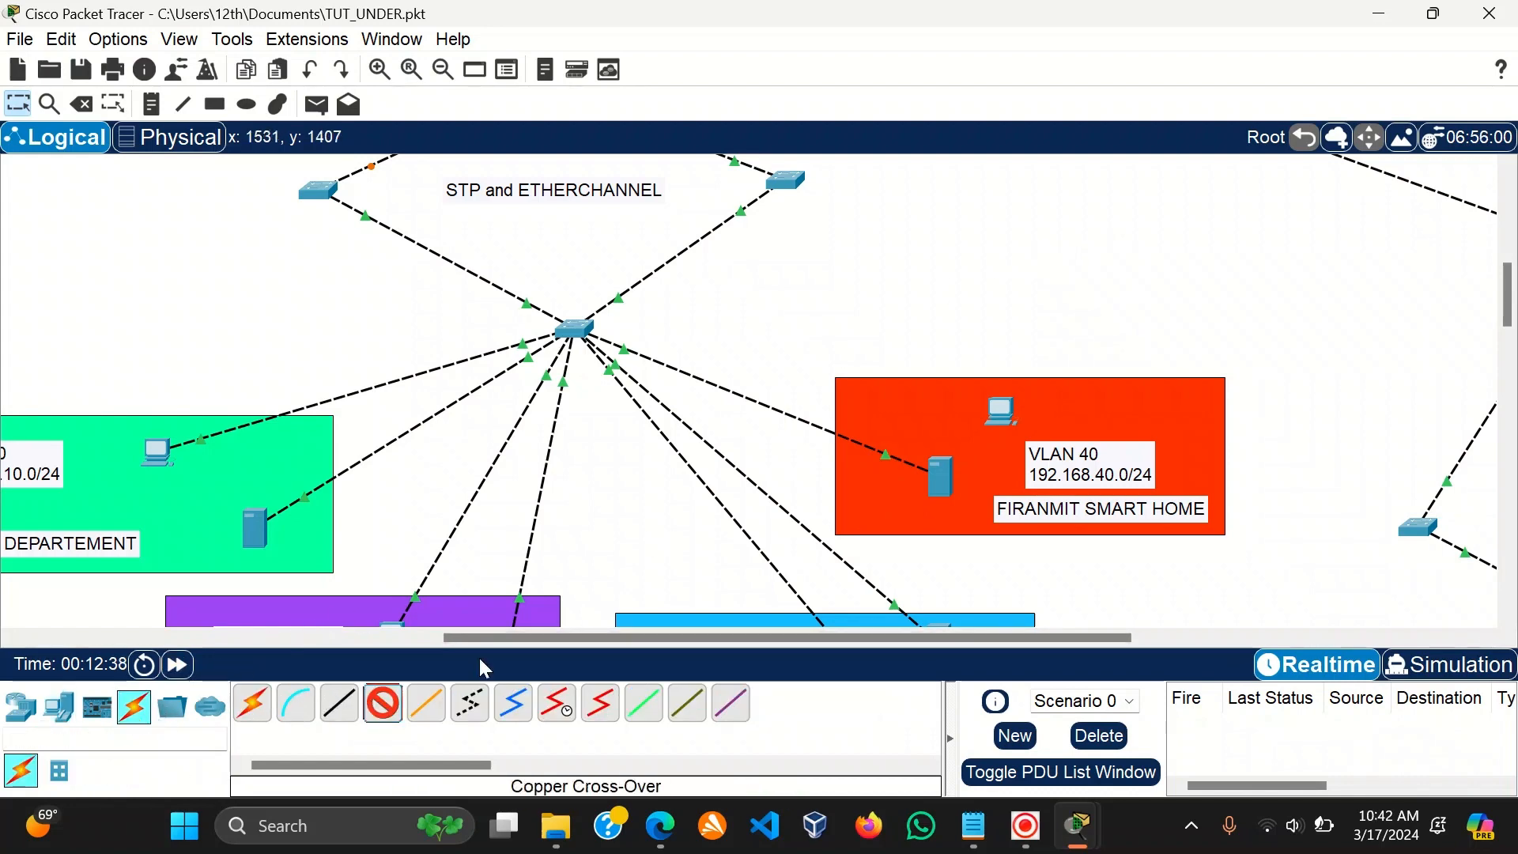
left_click(574, 327)
left_click(632, 373)
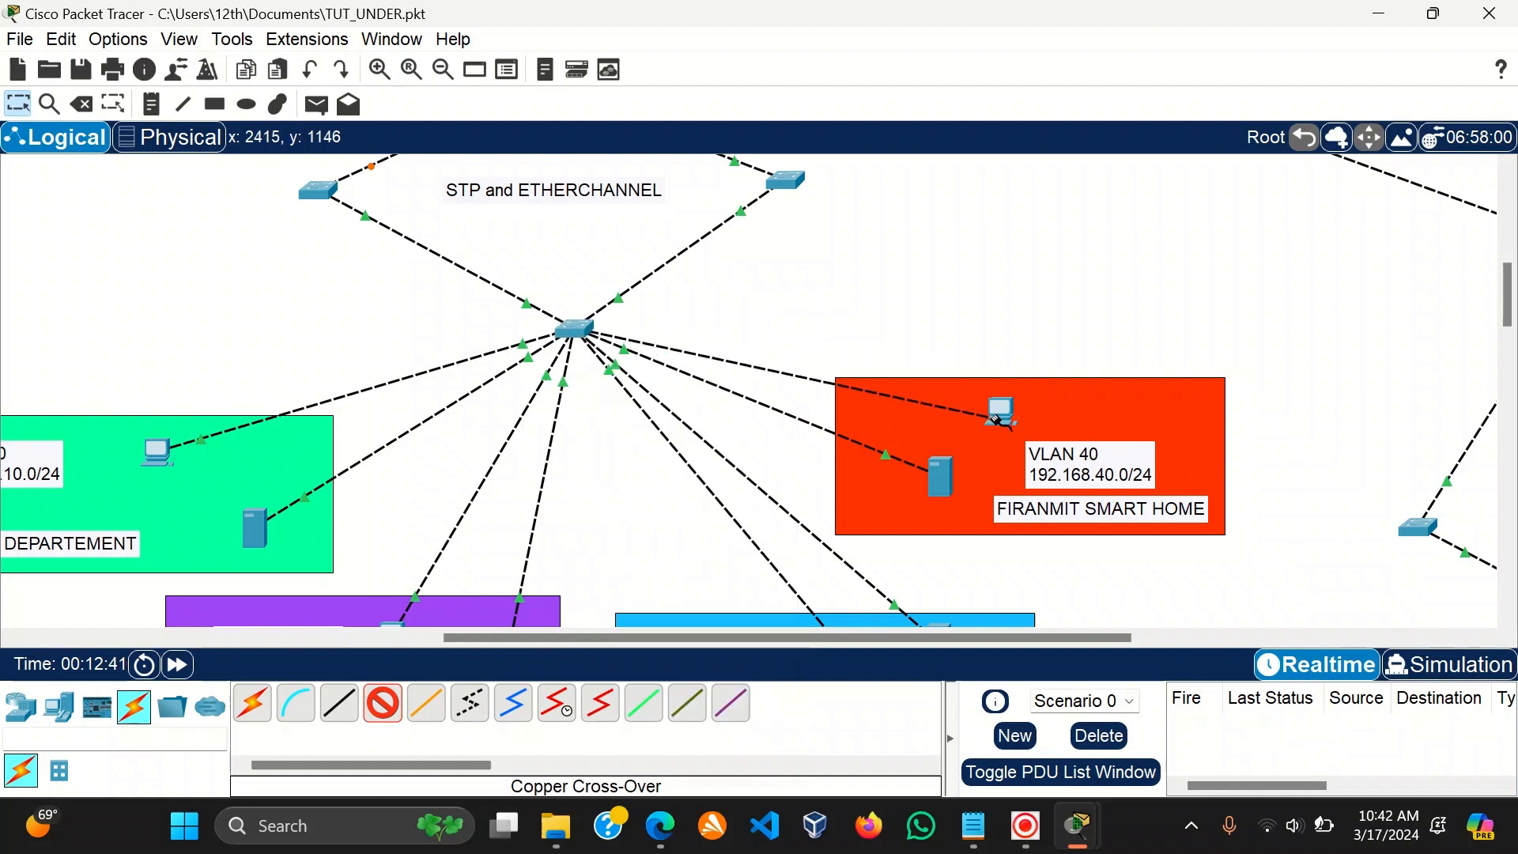
left_click(1002, 411)
left_click(1075, 507)
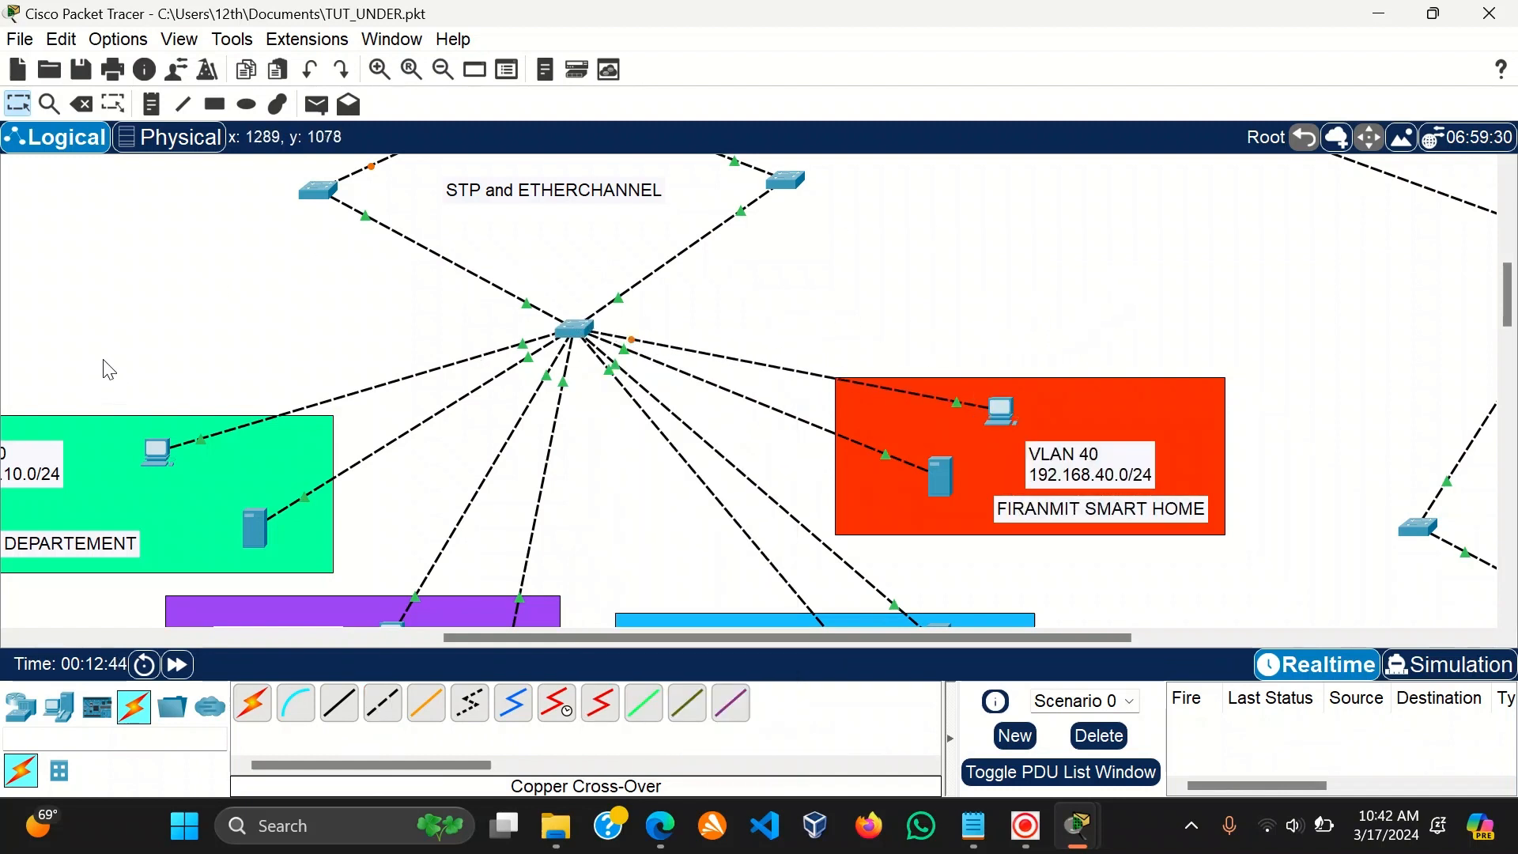
Reopen Switch4's command line in a maximized window, run the pending range command, and reselect the range as interface range fastEthernet 0/3-10.
left_click(574, 329)
left_click(1278, 17)
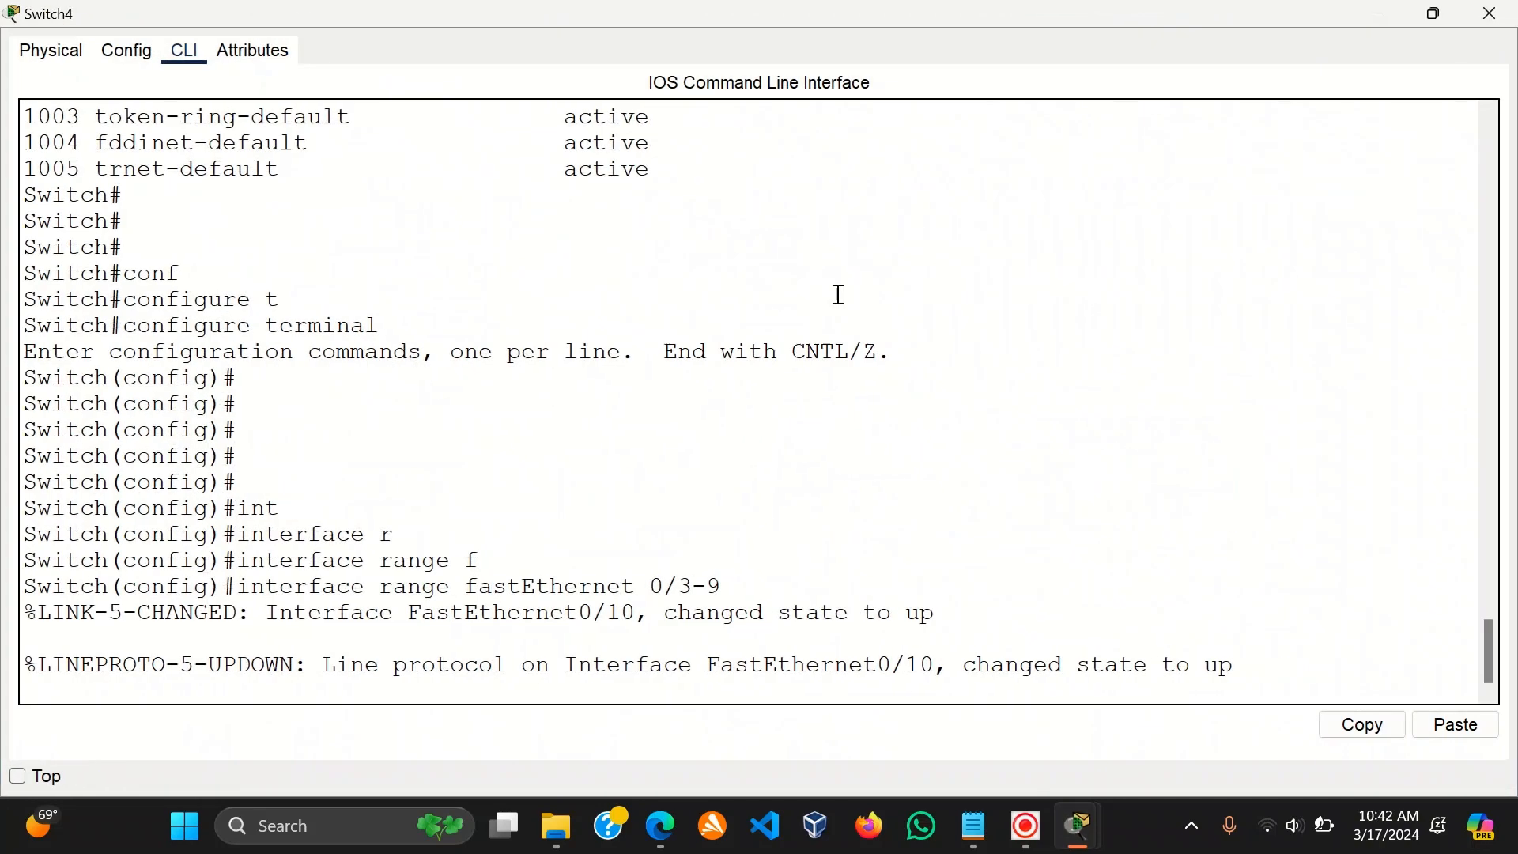
key("Return")
key("Return")
key("Return")
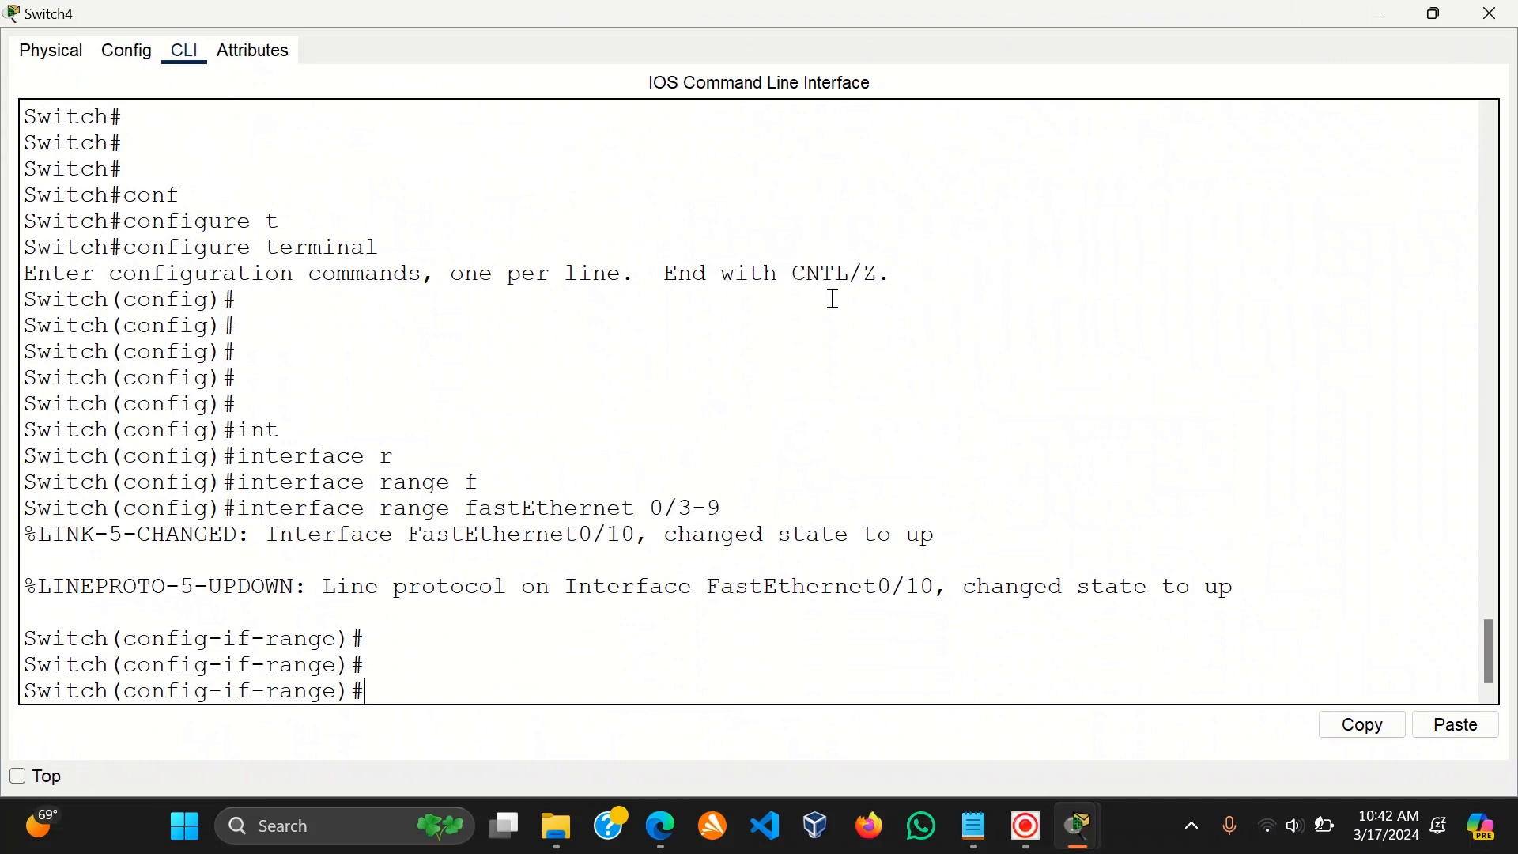
key("Up")
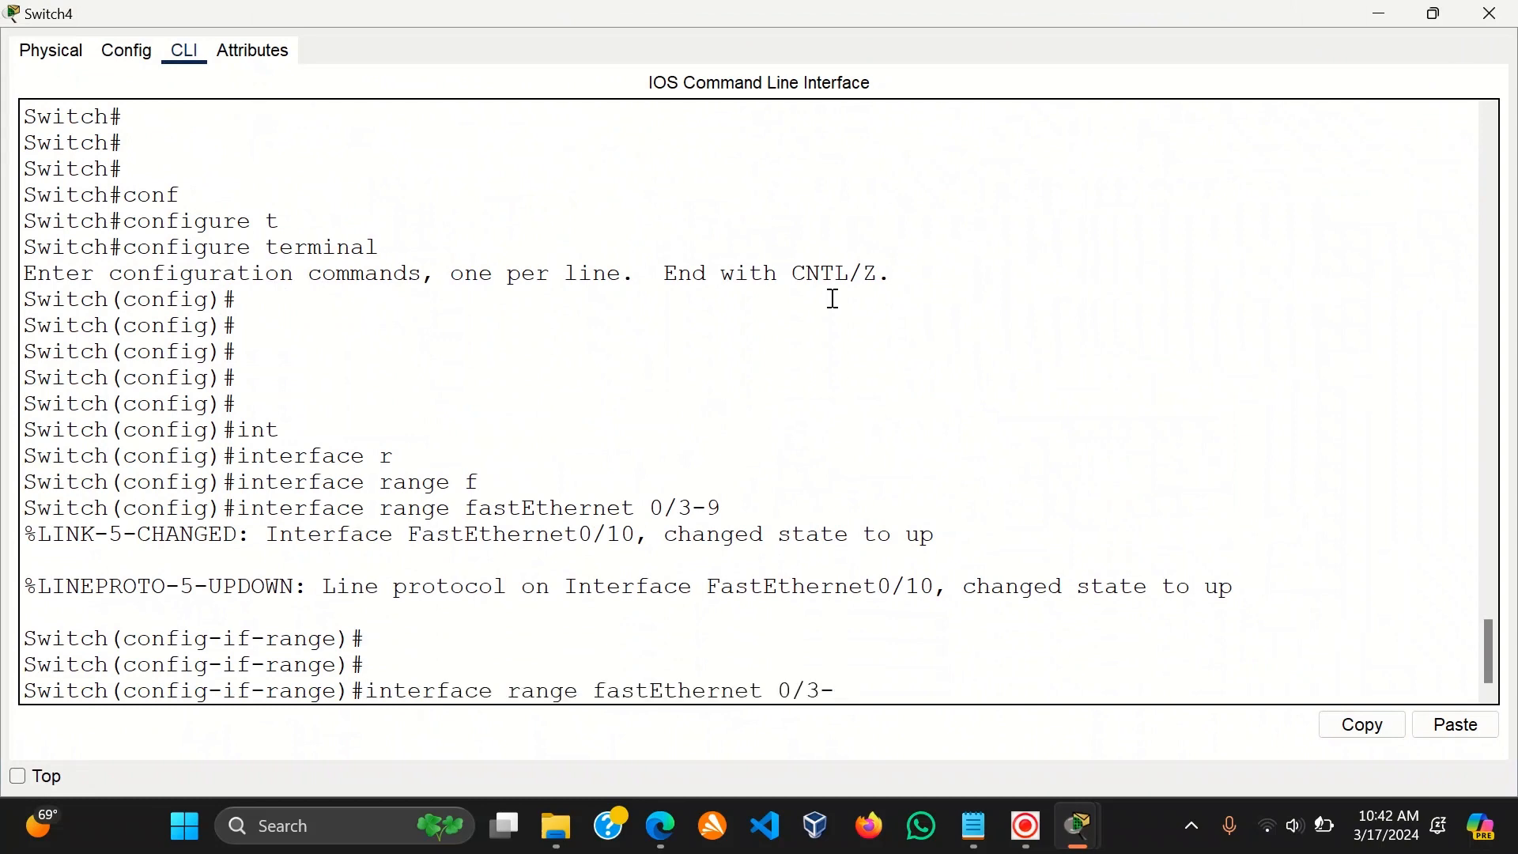
key("Return")
key("Return")
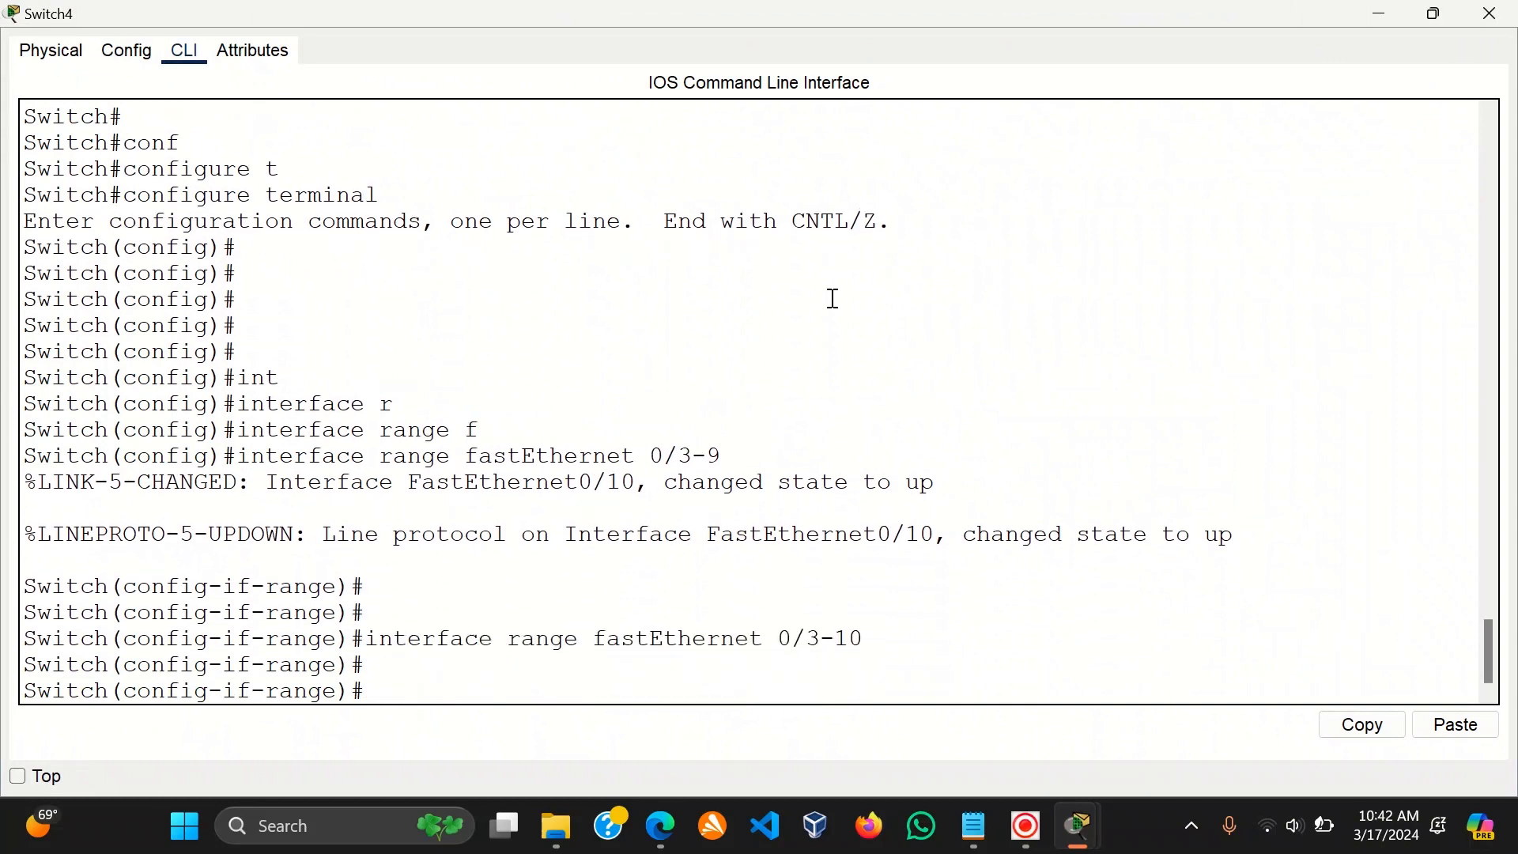
Set the selected FastEthernet 0/3-10 range to access mode with switchport mode access.
type("sw")
key("Tab")
type("m")
key("Tab")
type("acc")
key("Tab")
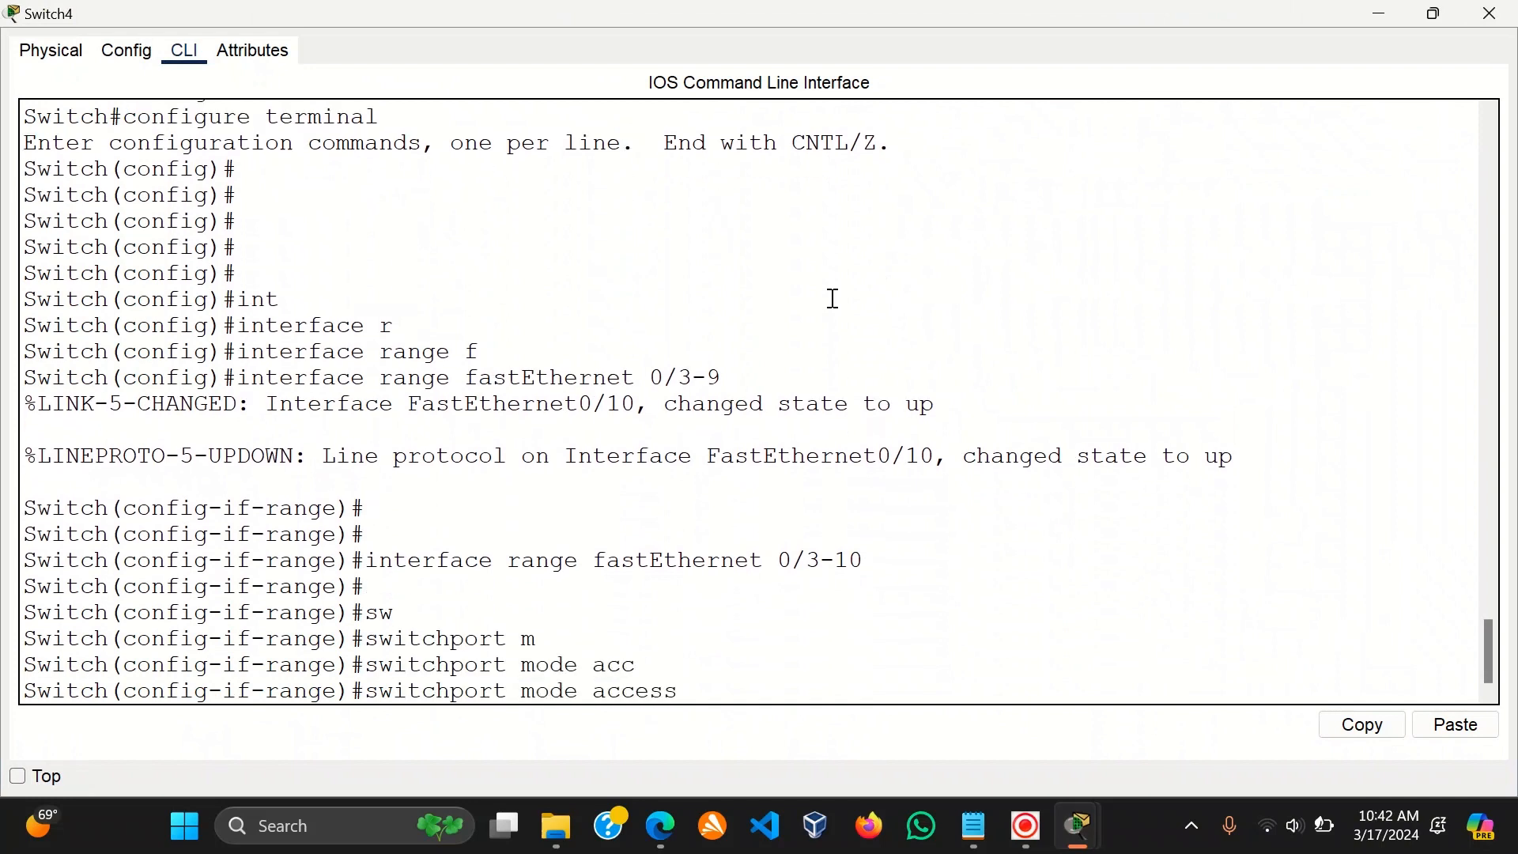
key("Return")
key("Return")
key("Return")
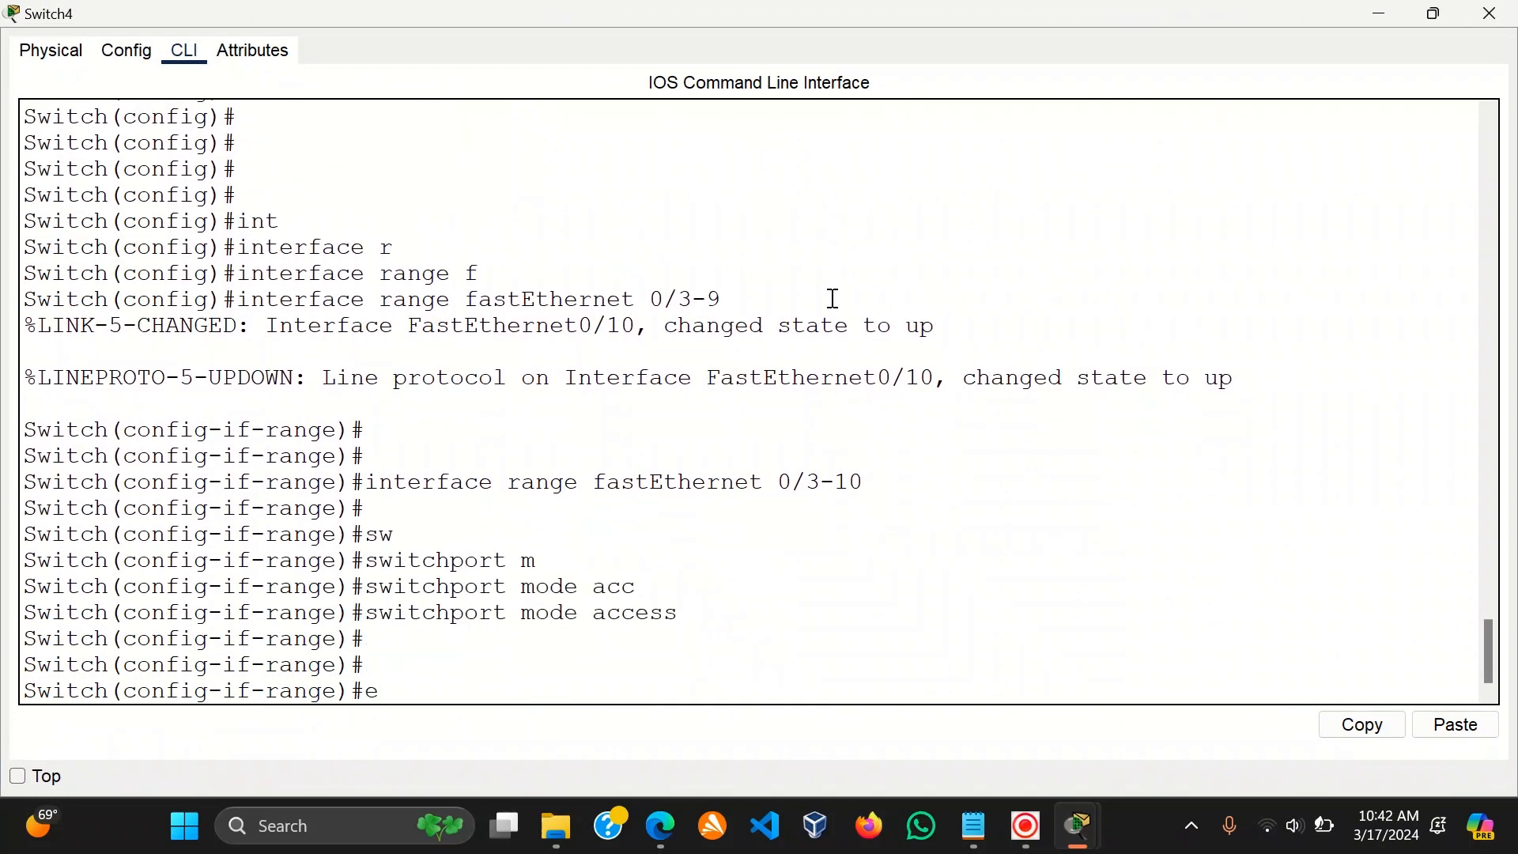
Enable the interface range with no shutdown and exit to global configuration mode.
type("osh")
key("Tab")
key("BackSpace")
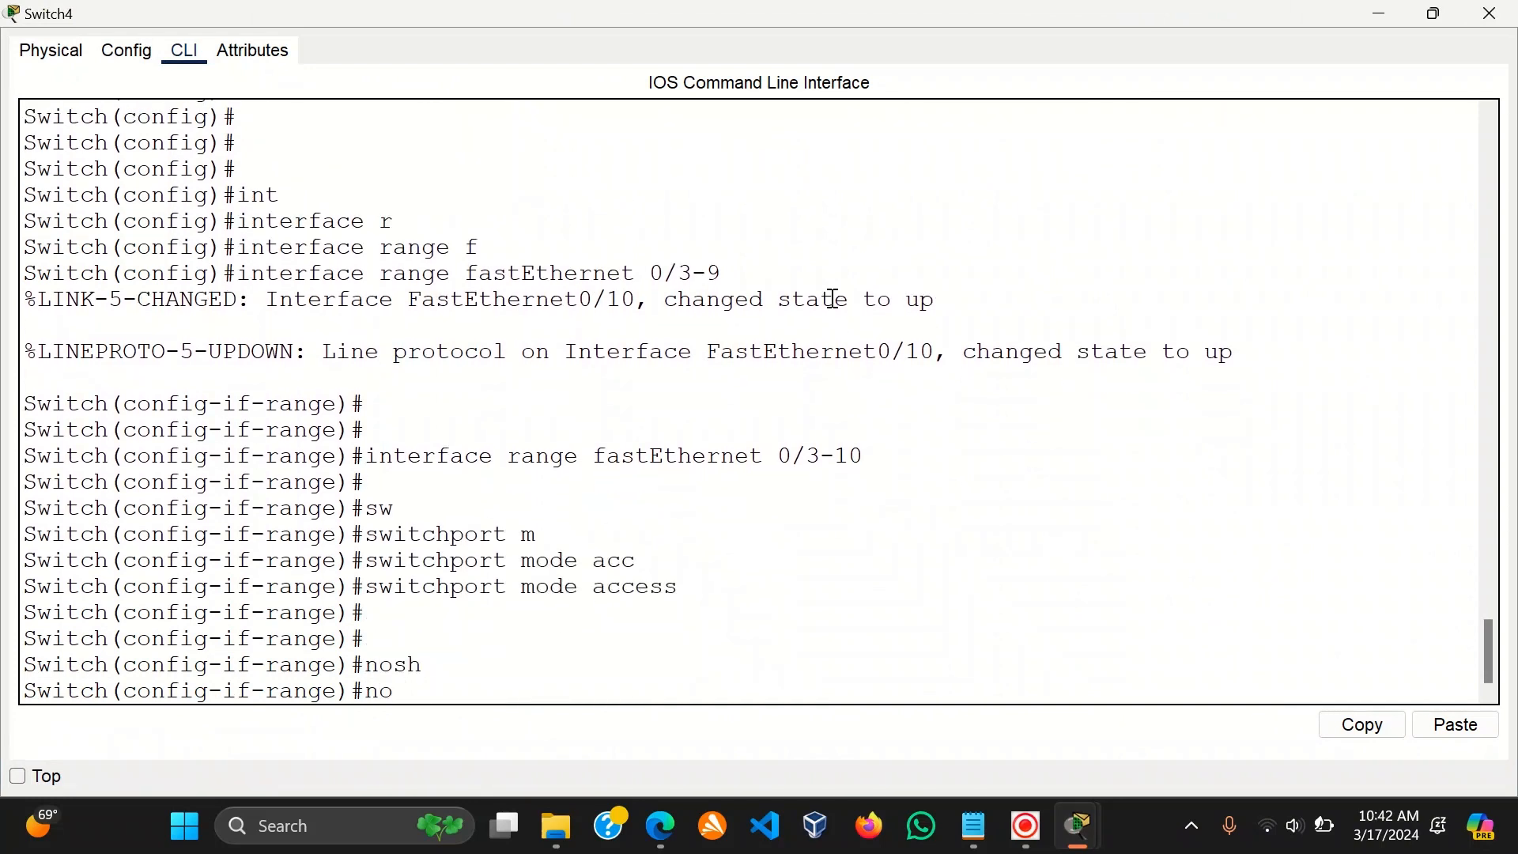
type("sh")
key("Tab")
key("Return")
key("Return")
type("e")
key("Return")
key("Return")
key("Return")
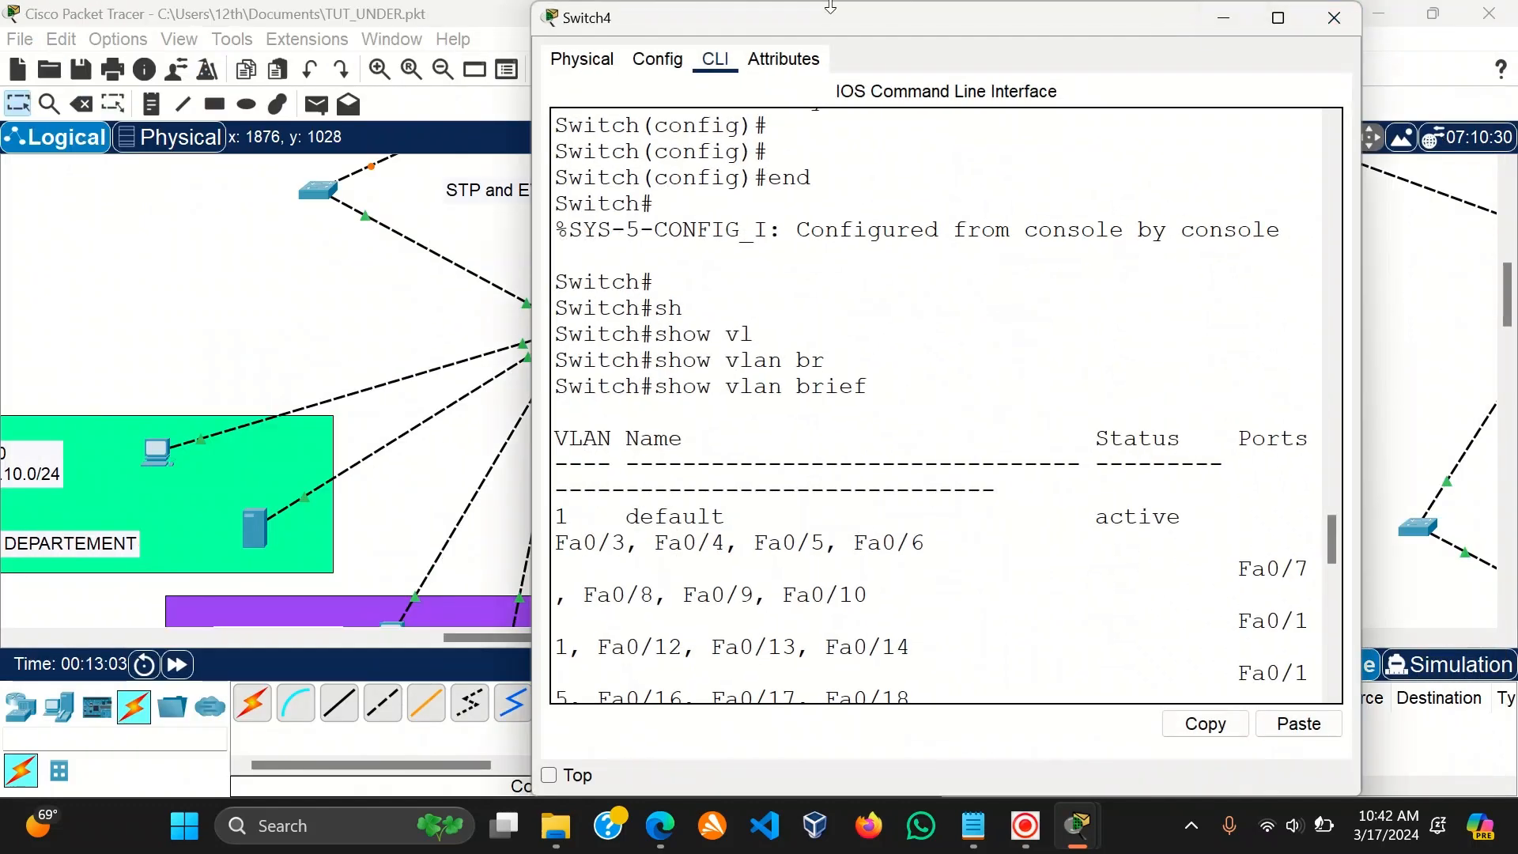
Restore Switch4's window to a smaller size, widen it, and place it below the switch in the workspace.
left_click_drag(676, 2, 676, 178)
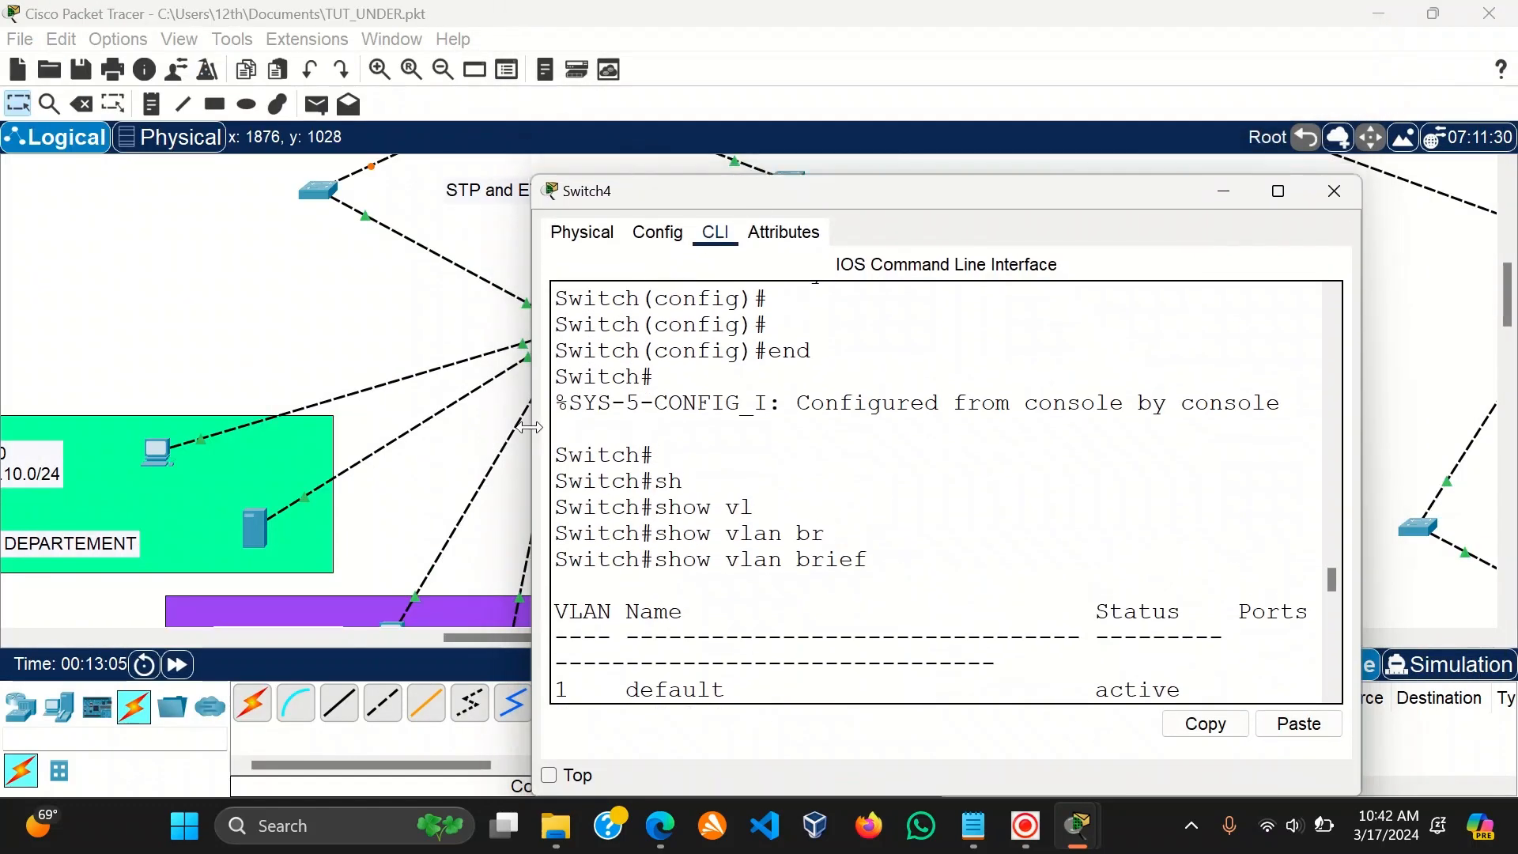
left_click_drag(532, 425, 277, 425)
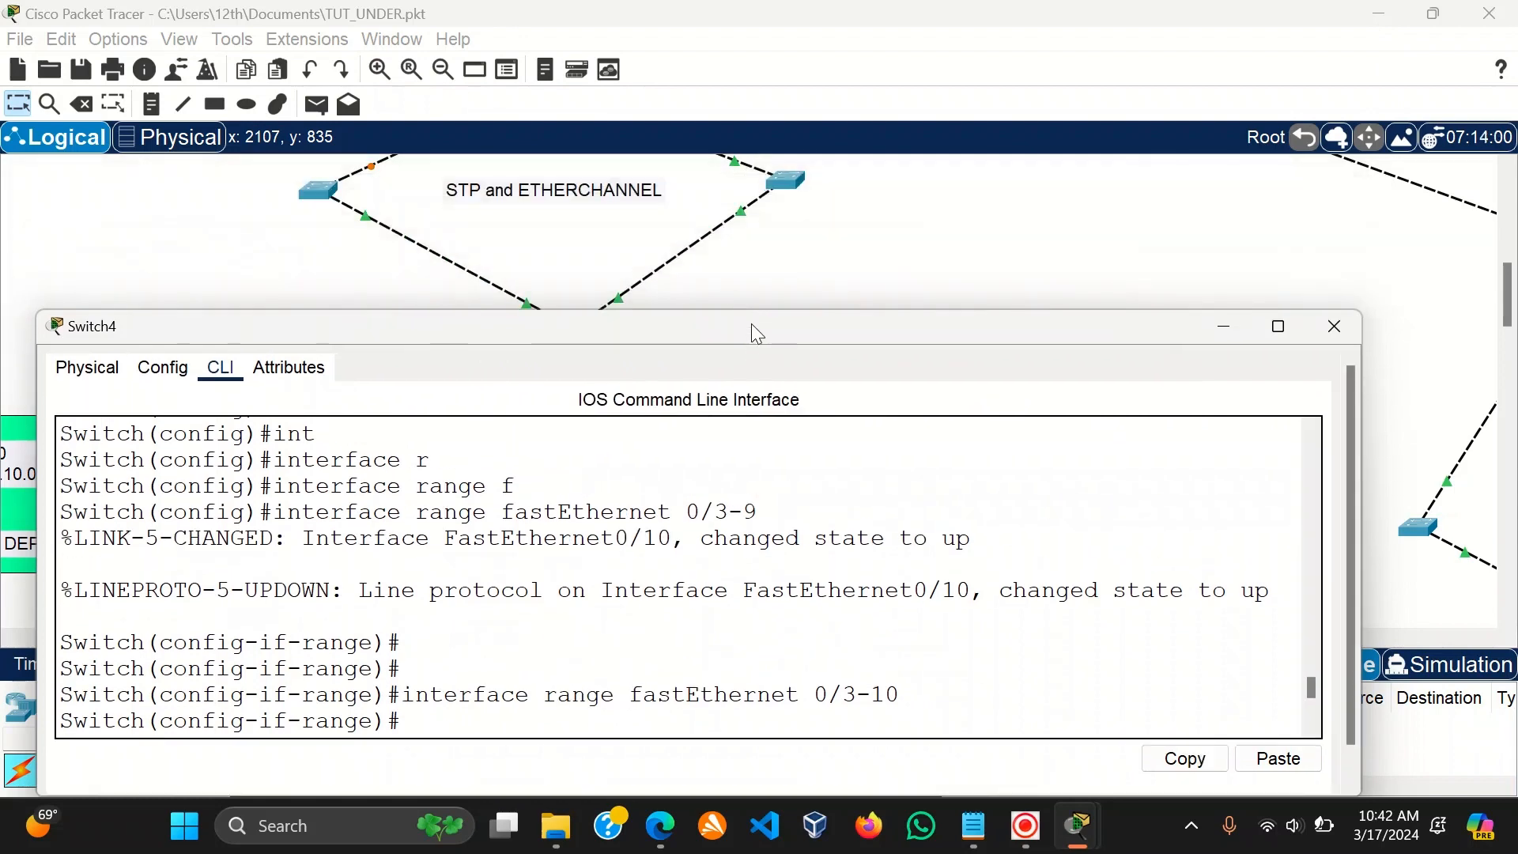
left_click_drag(754, 327, 743, 374)
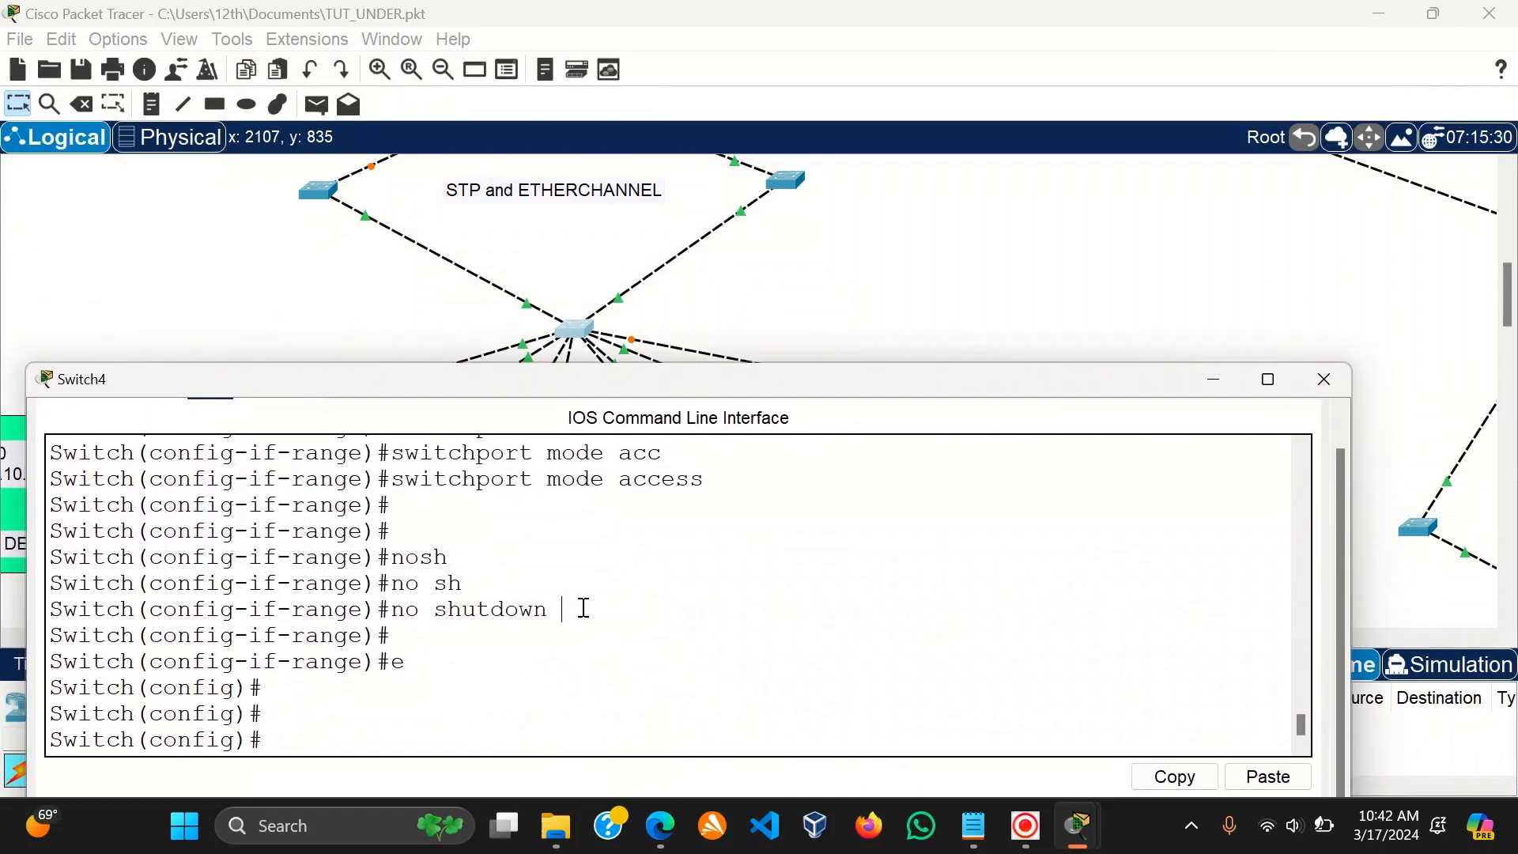
key("Return")
key("Return")
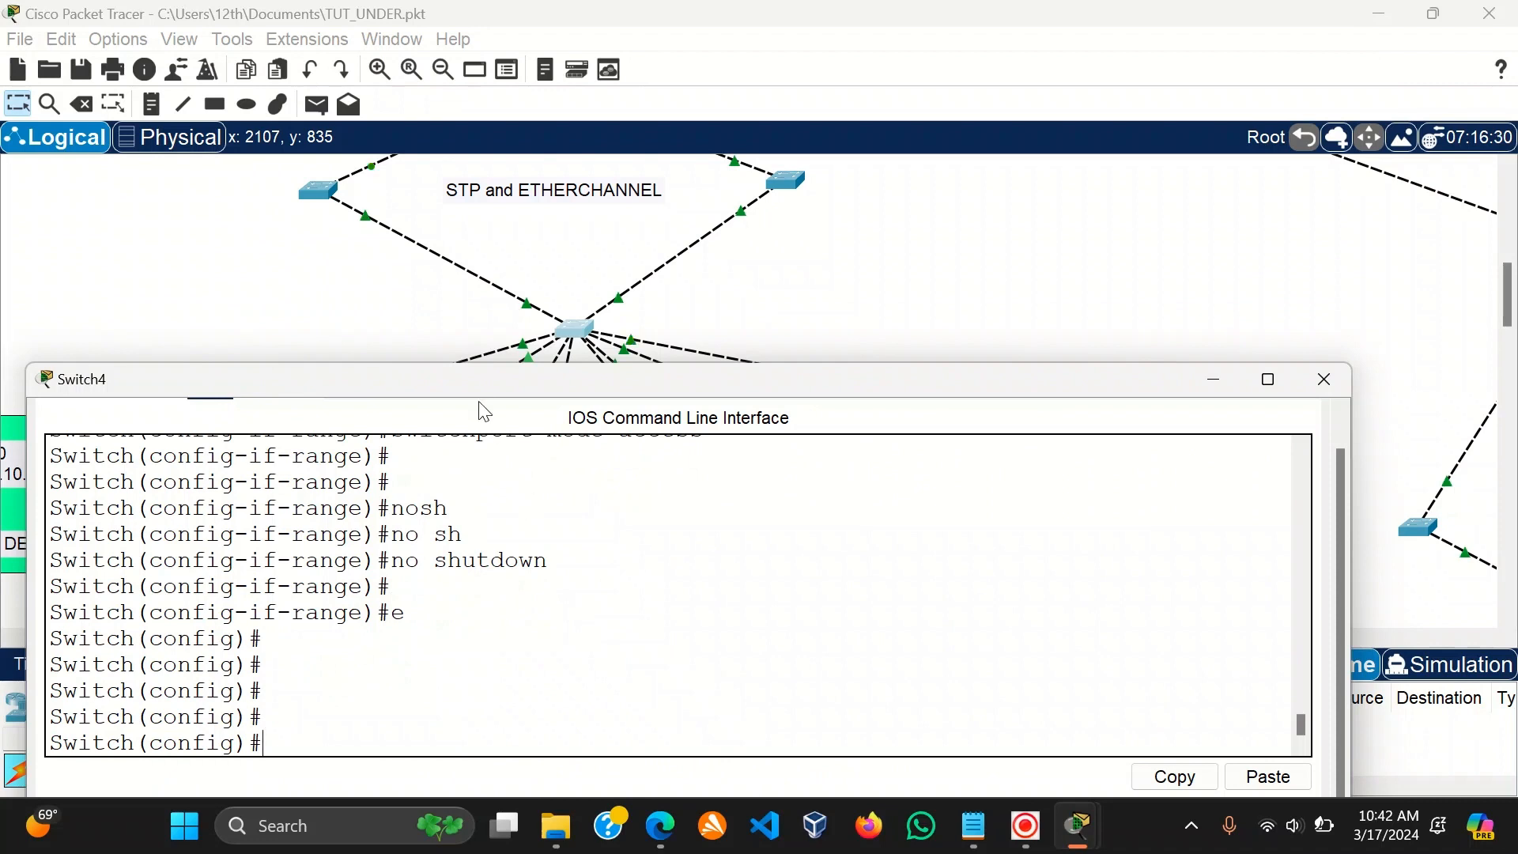
Reopen Switch4's command line and select its first two access ports with interface range fastEthernet 0/3-4.
left_click(500, 357)
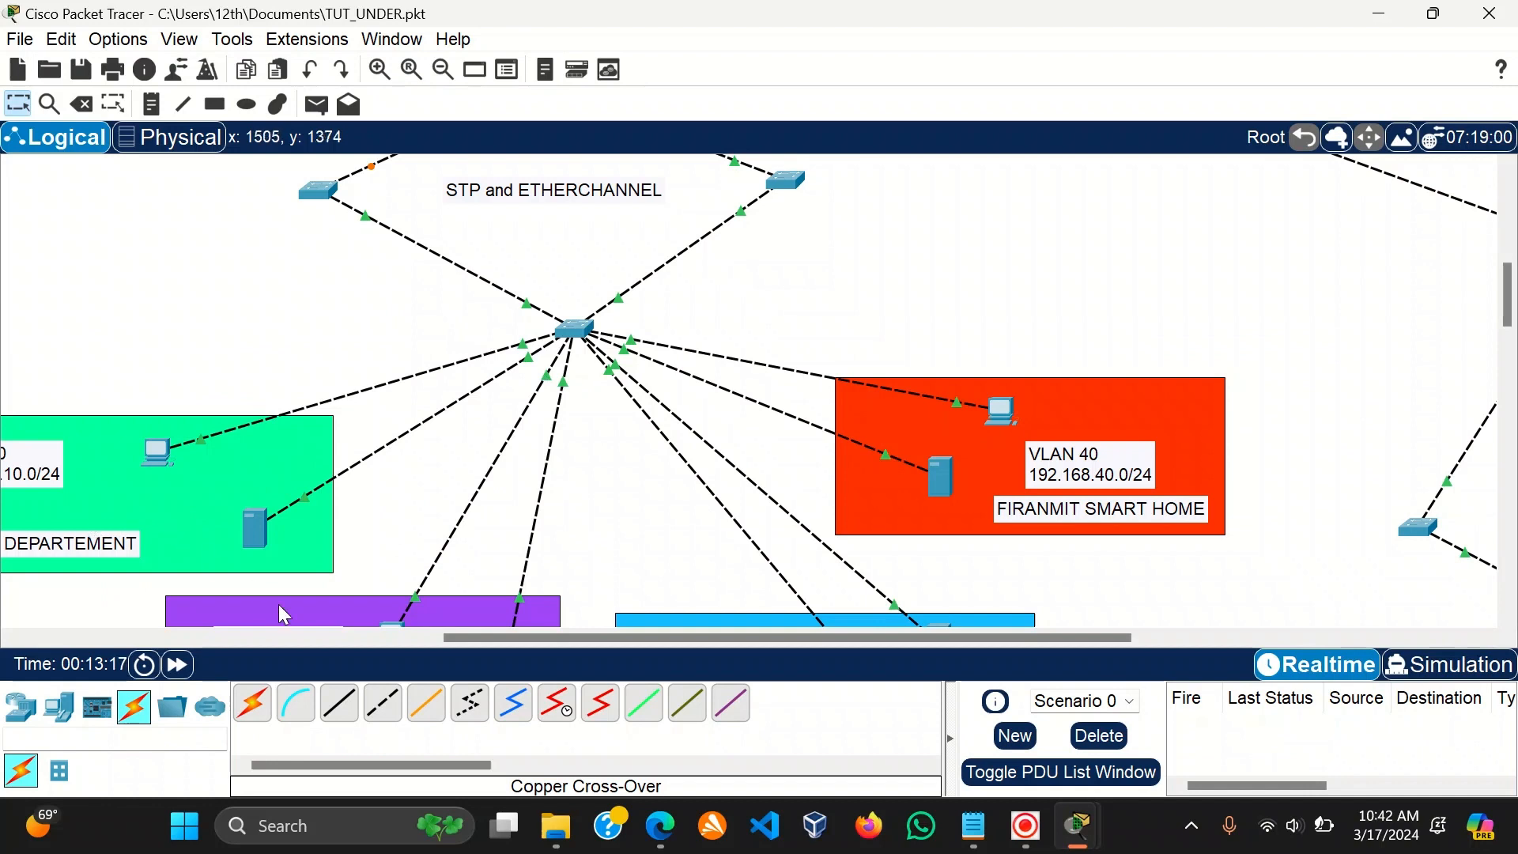
left_click_drag(496, 634, 424, 631)
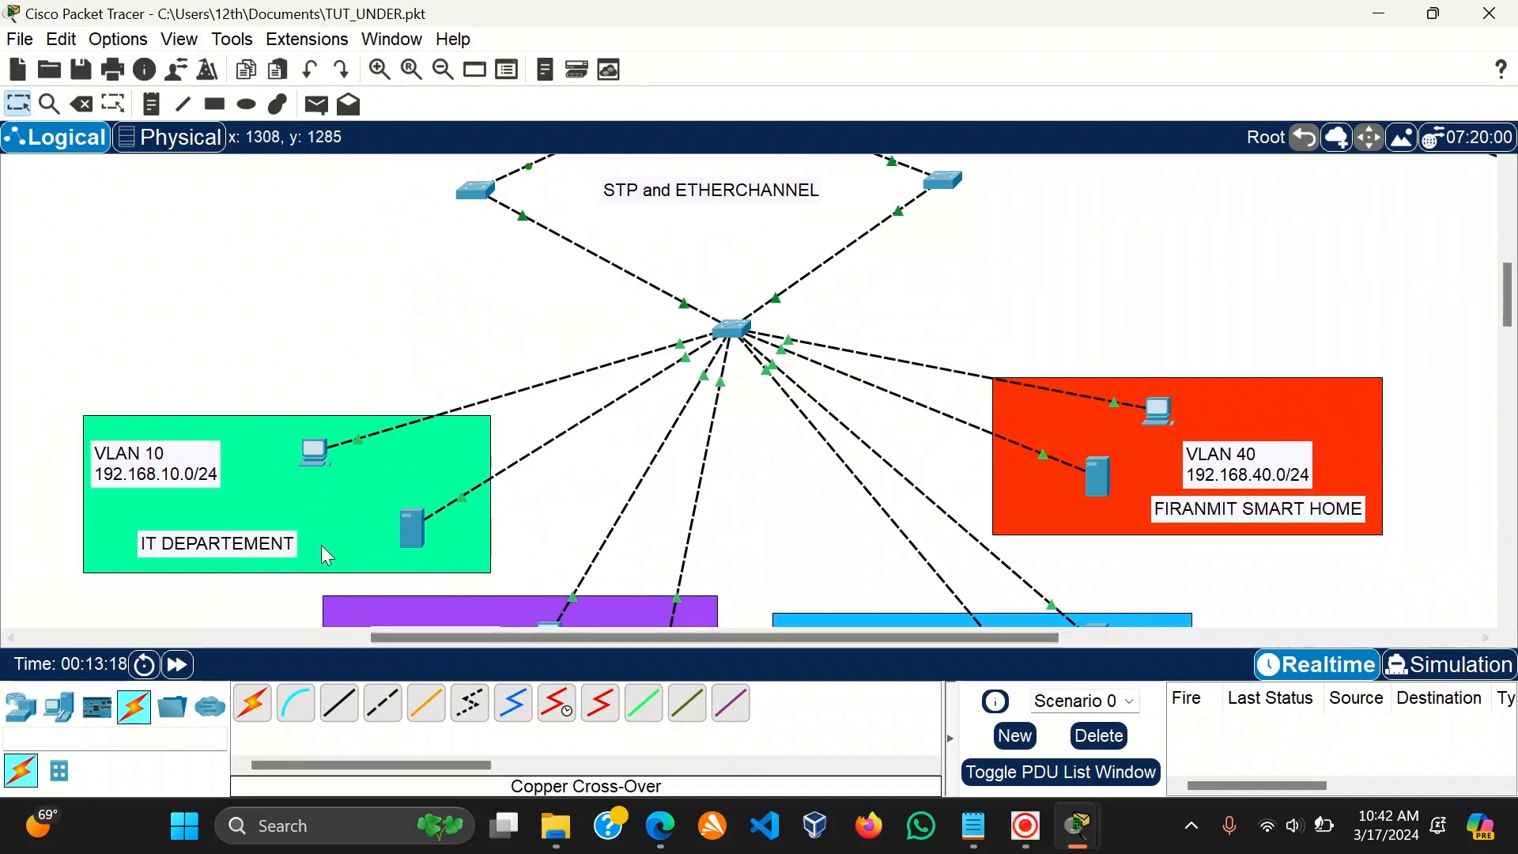
left_click_drag(538, 640, 609, 643)
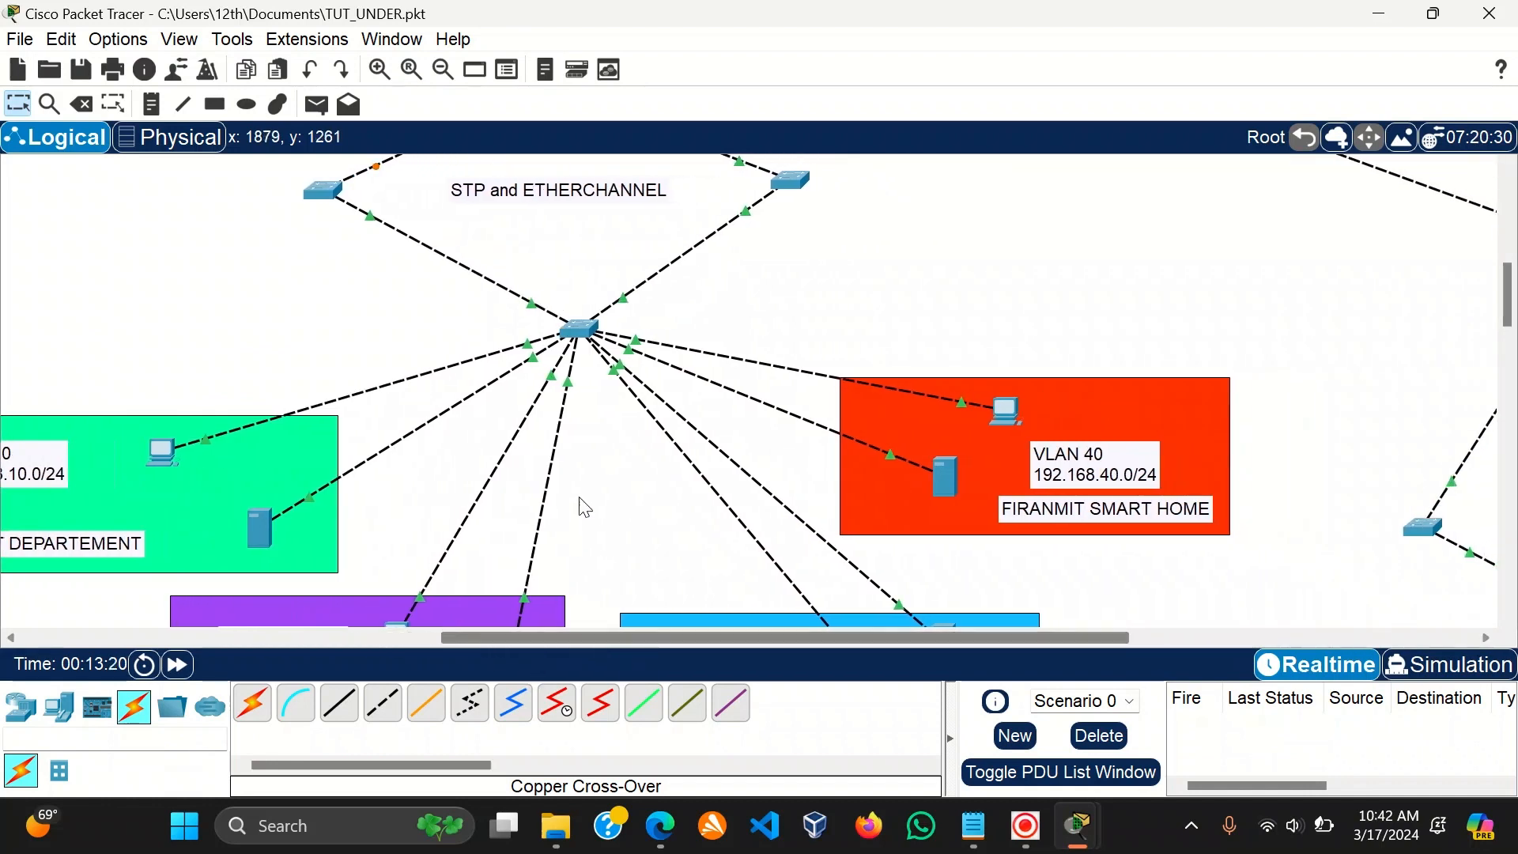
left_click(574, 328)
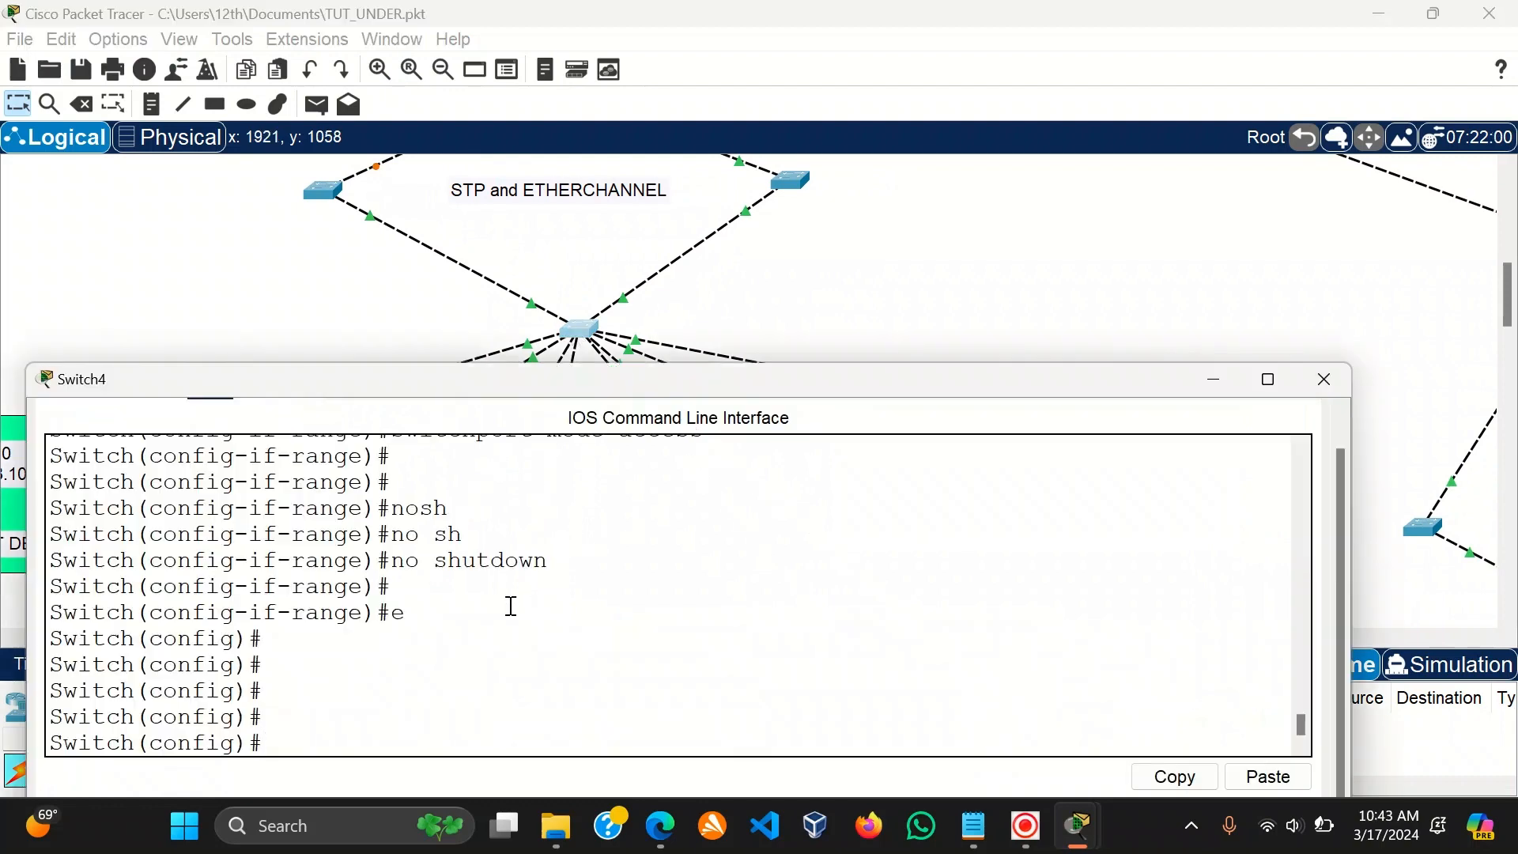
key("Return")
key("Return")
type("int")
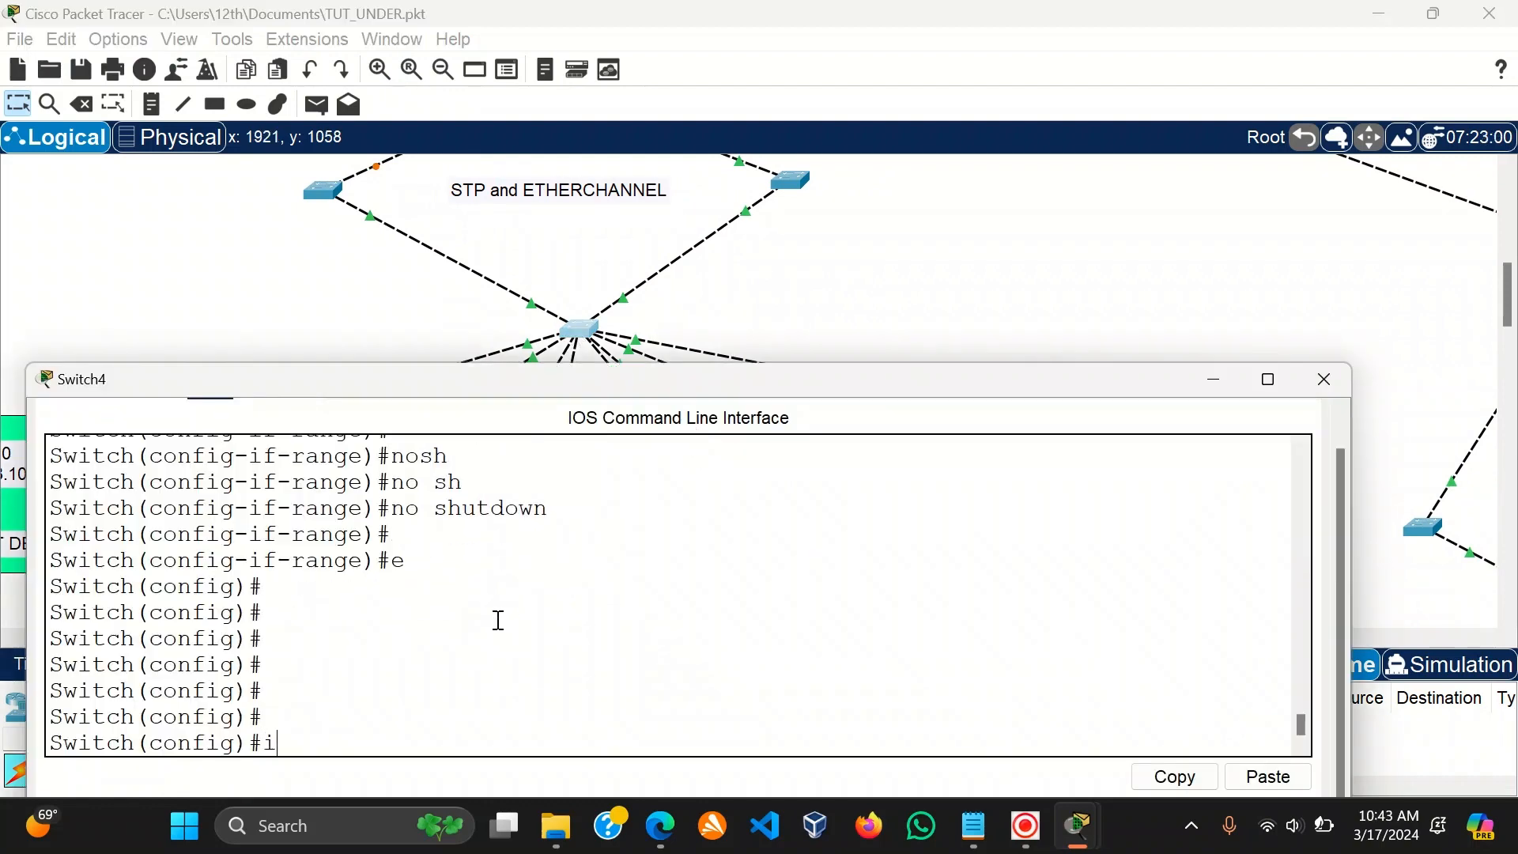
key("Tab")
type("r")
key("Tab")
type("f")
key("Tab")
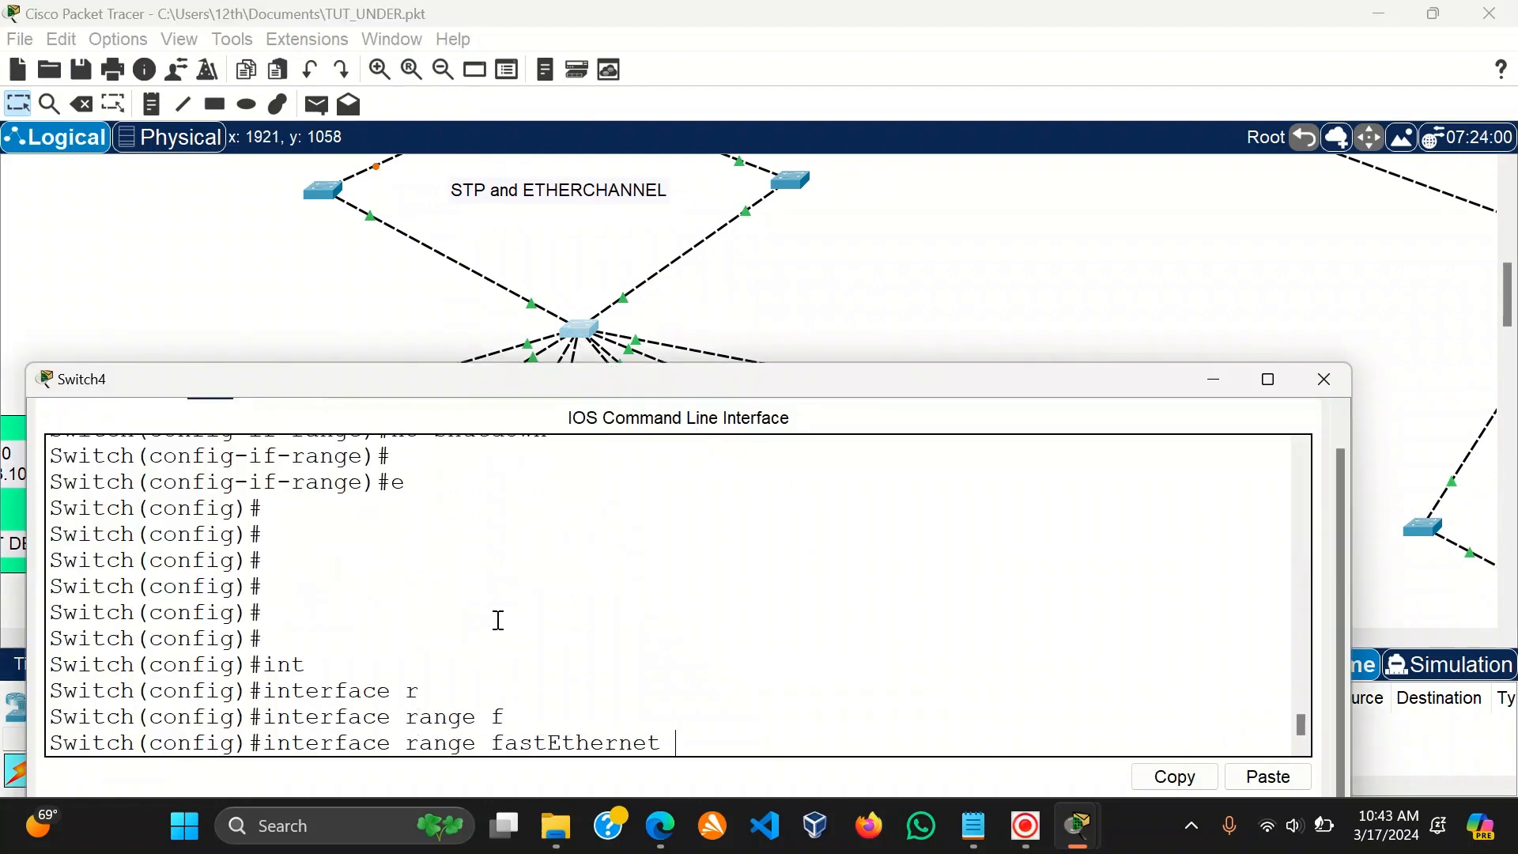
type("0/3-4")
key("Return")
Set the selected FastEthernet 0/3-4 range to access mode with switchport mode access.
type("sw")
key("Tab")
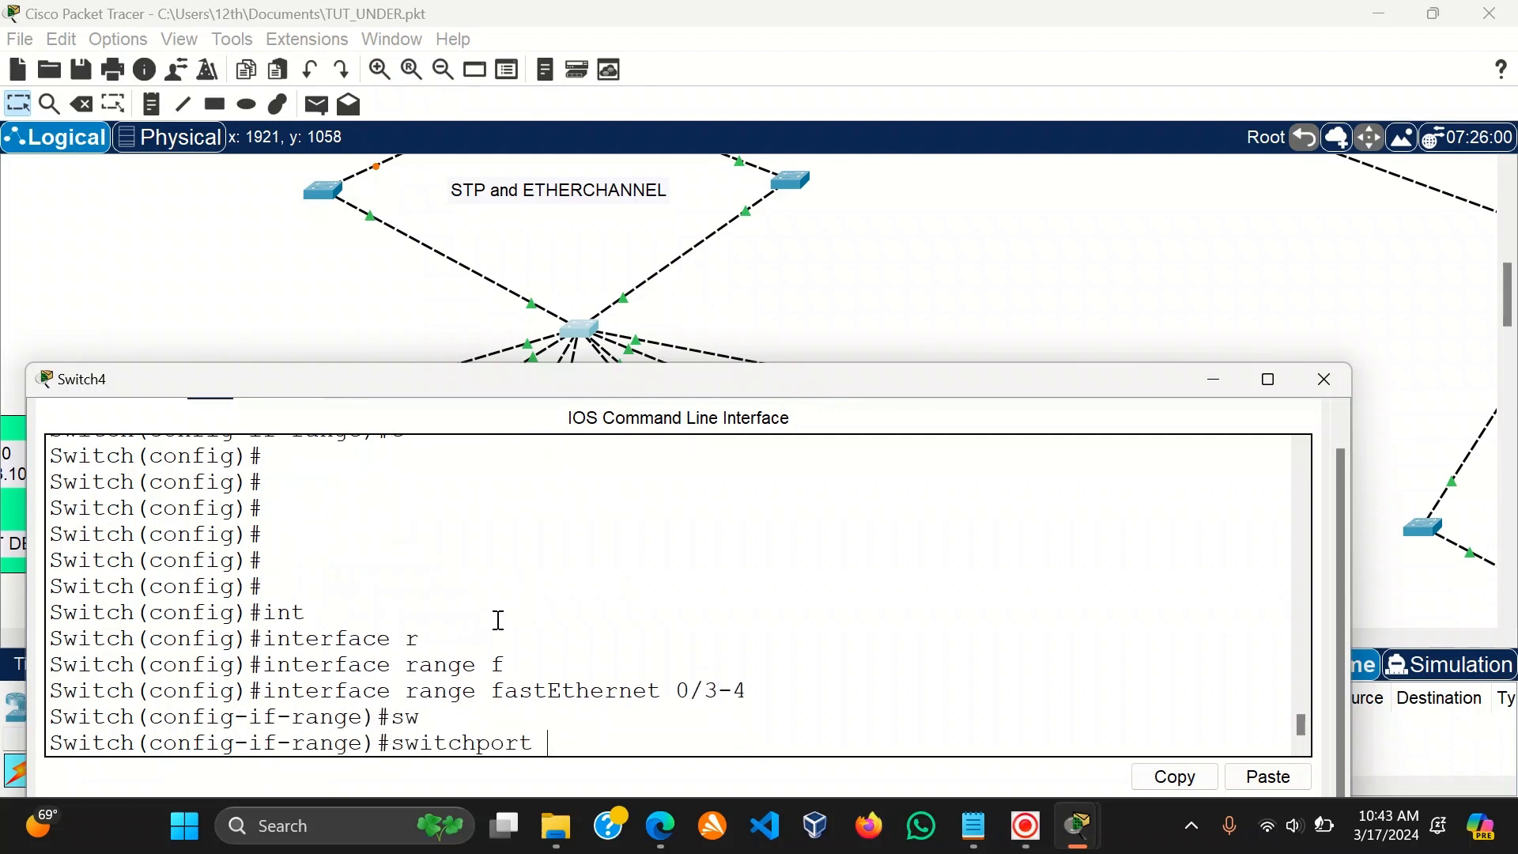
type("m")
key("Tab")
type("ac")
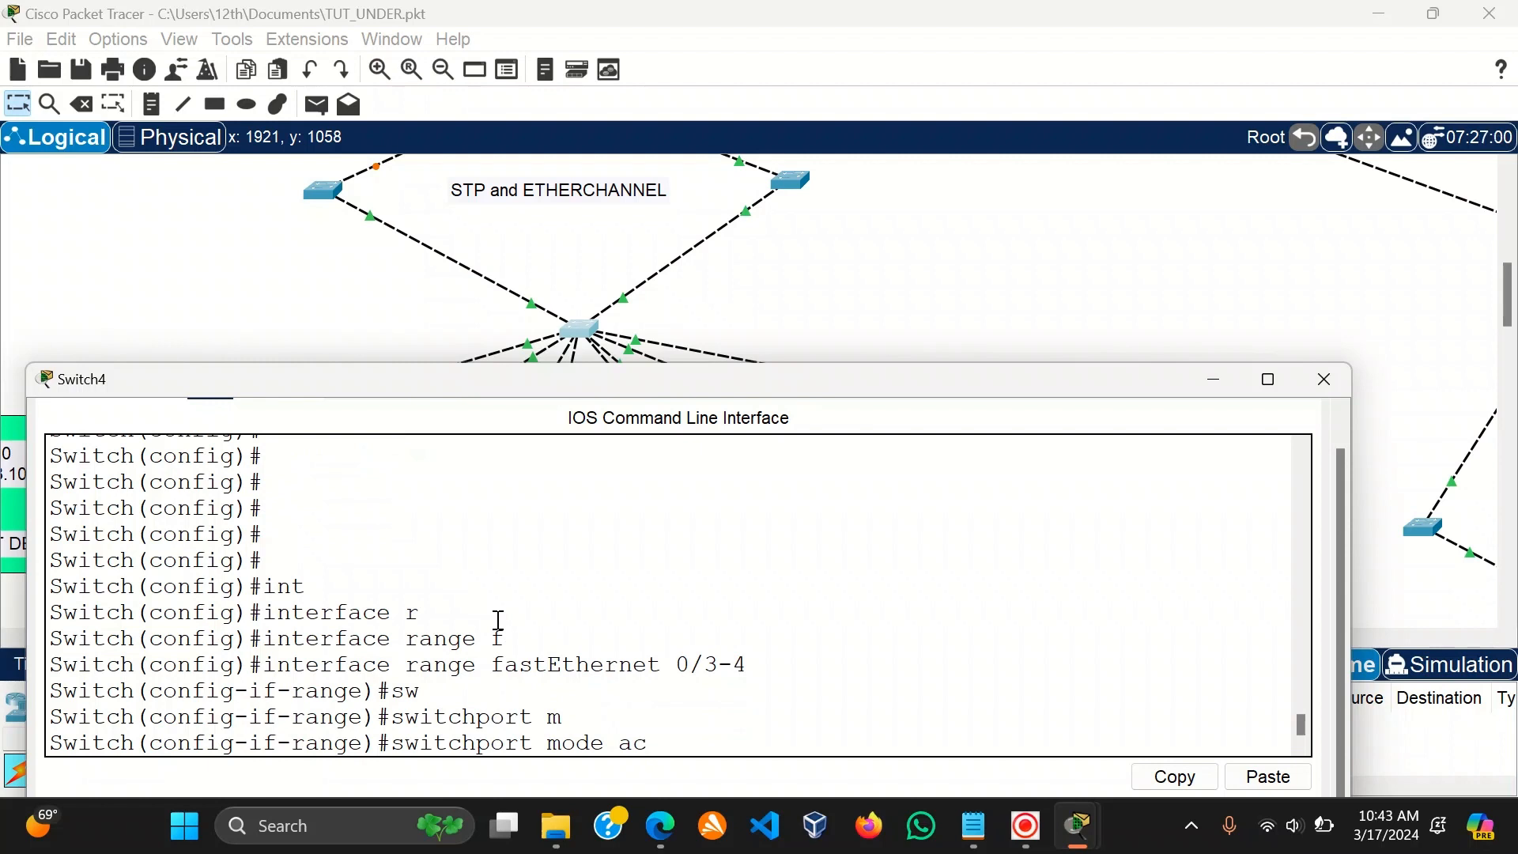
type("c")
key("Tab")
key("Return")
key("Return")
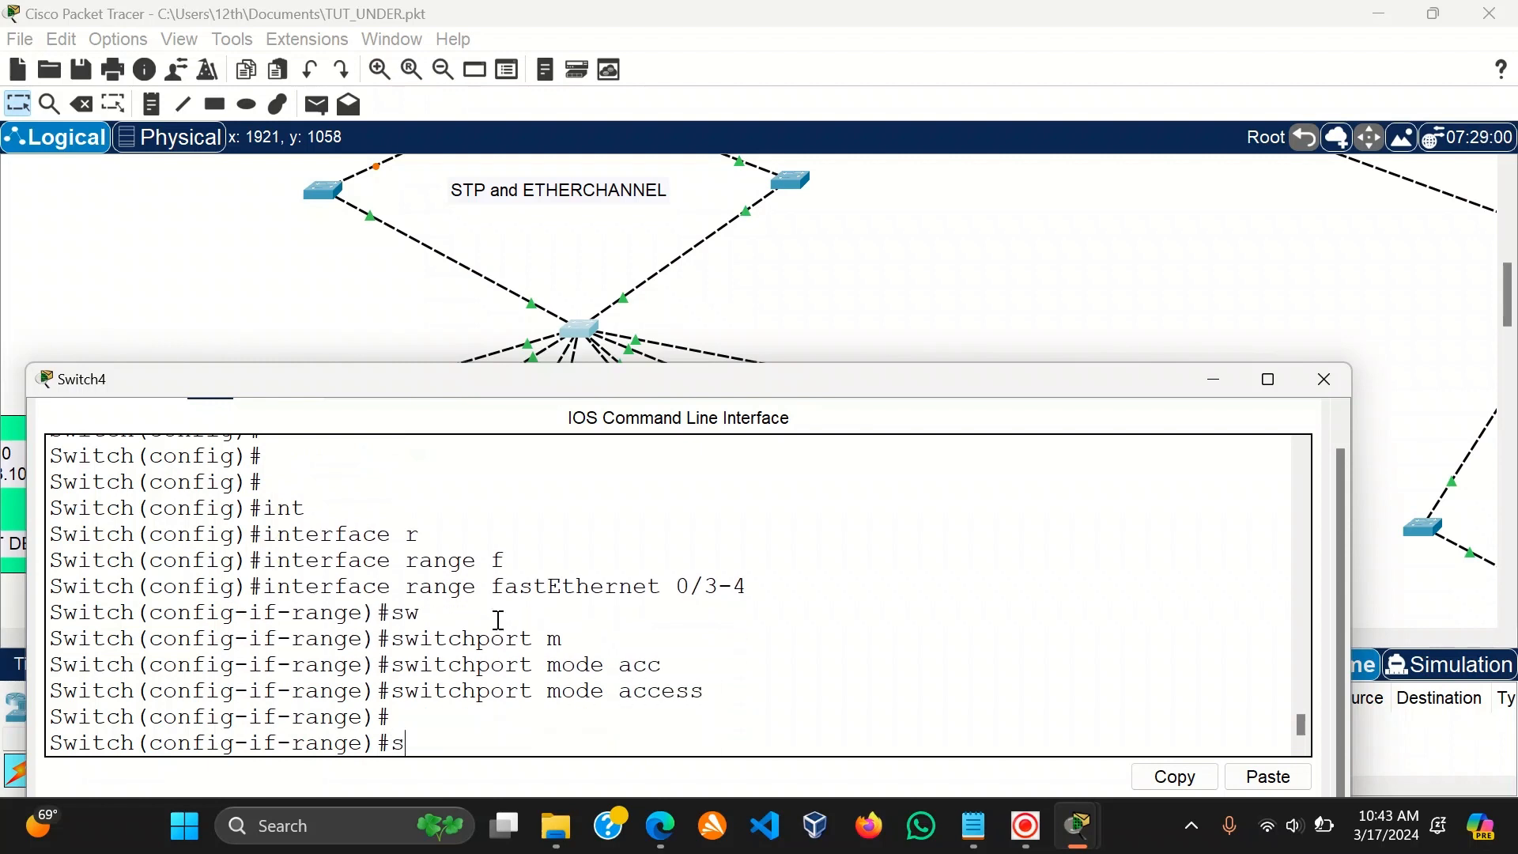
Assign FastEthernet 0/3-4 to VLAN 10 with switchport access vlan 10 and exit to global configuration mode.
type("s")
key("Tab")
type("w")
key("Tab")
type("ac")
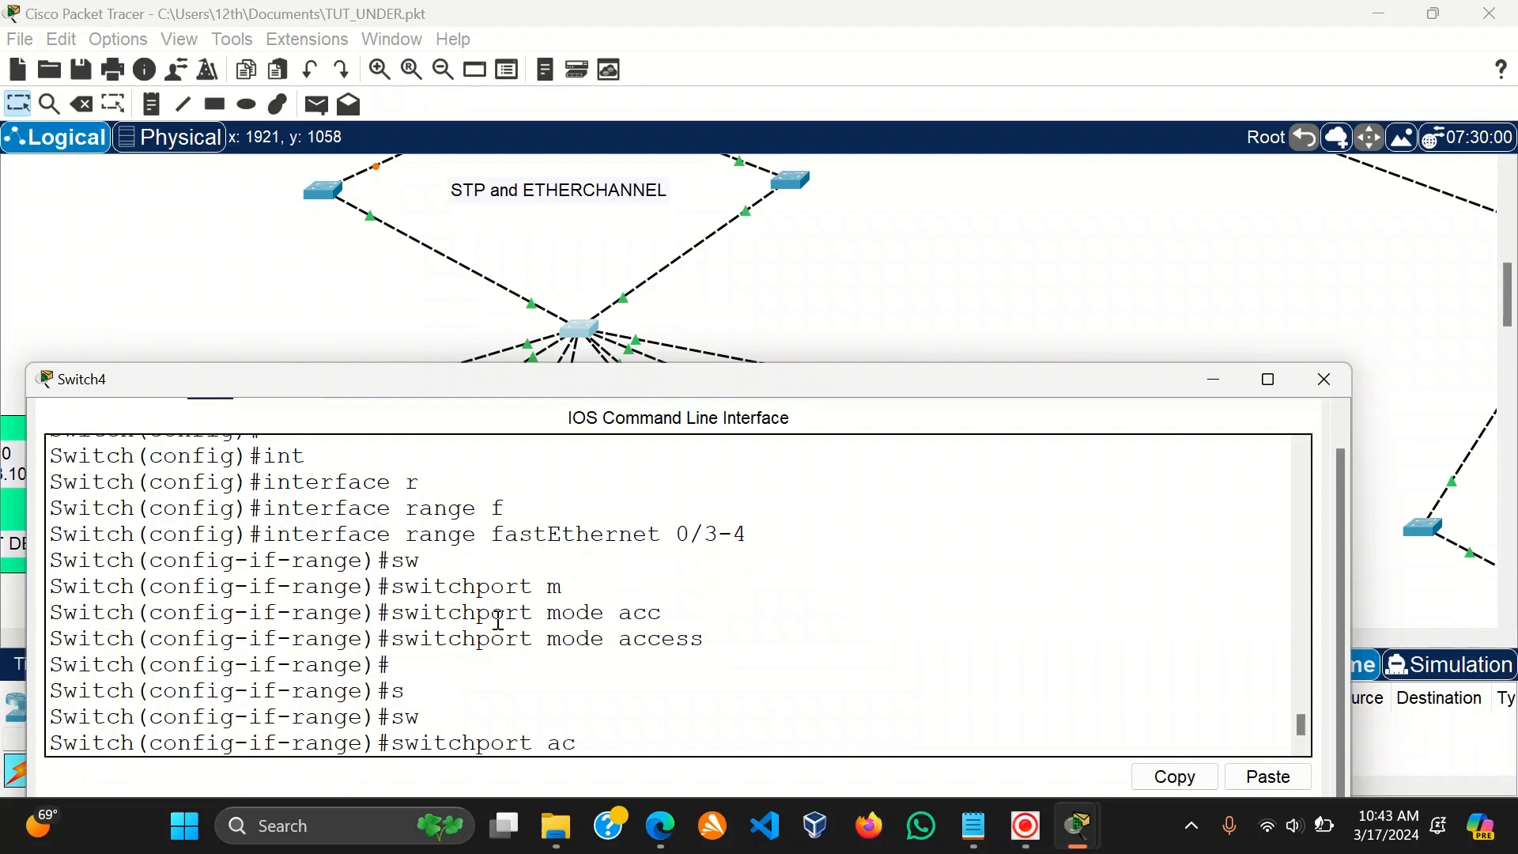
type("c")
key("Tab")
type("v")
key("Tab")
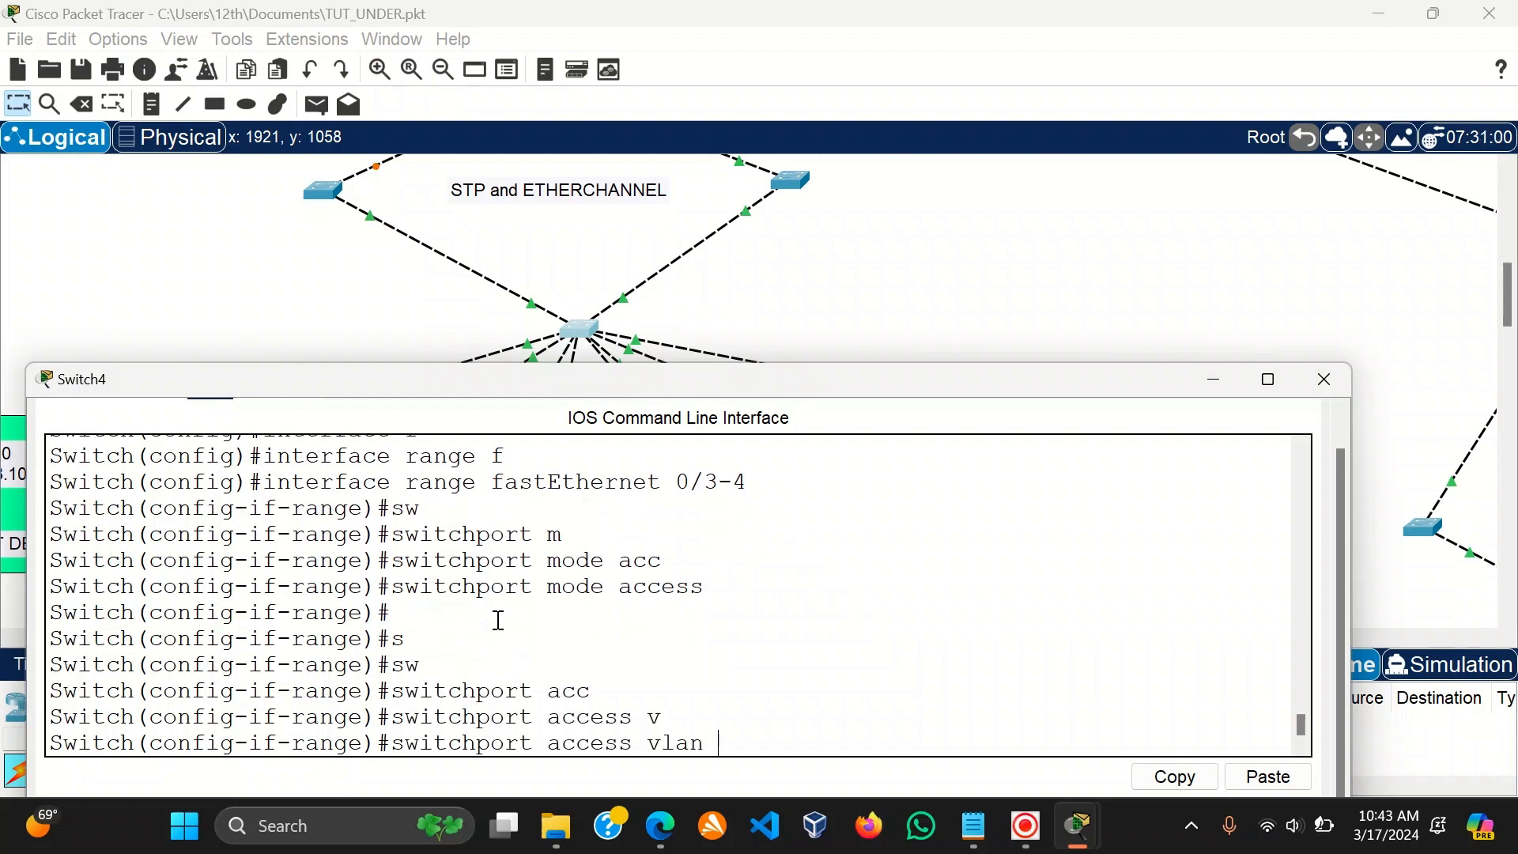
type("10")
key("Return")
type("ex")
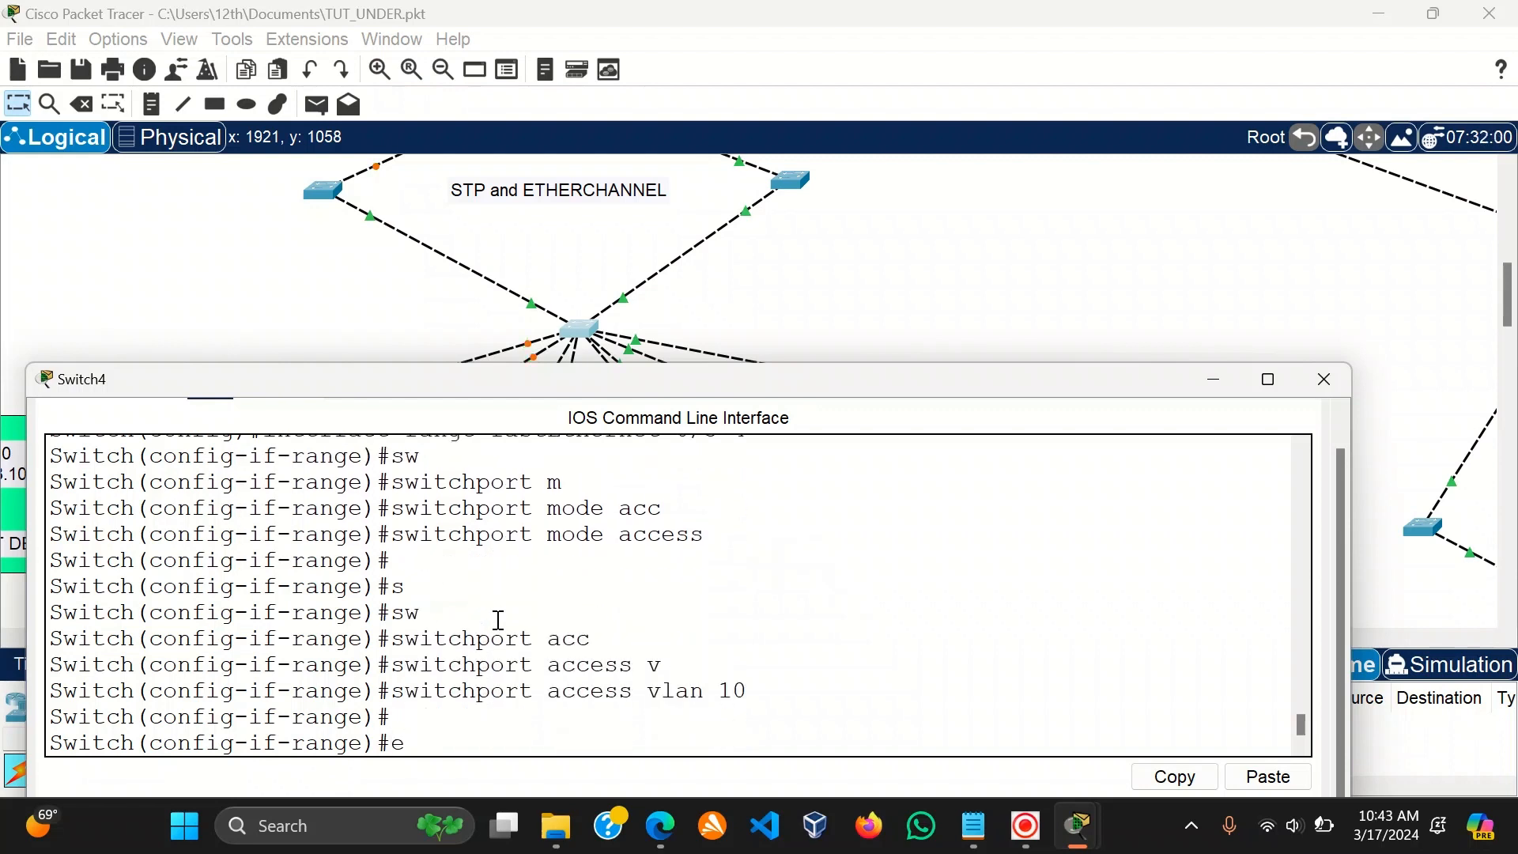
key("Return")
Try to select the next two ports with interface fastEthernet 0/5-6.
type("int")
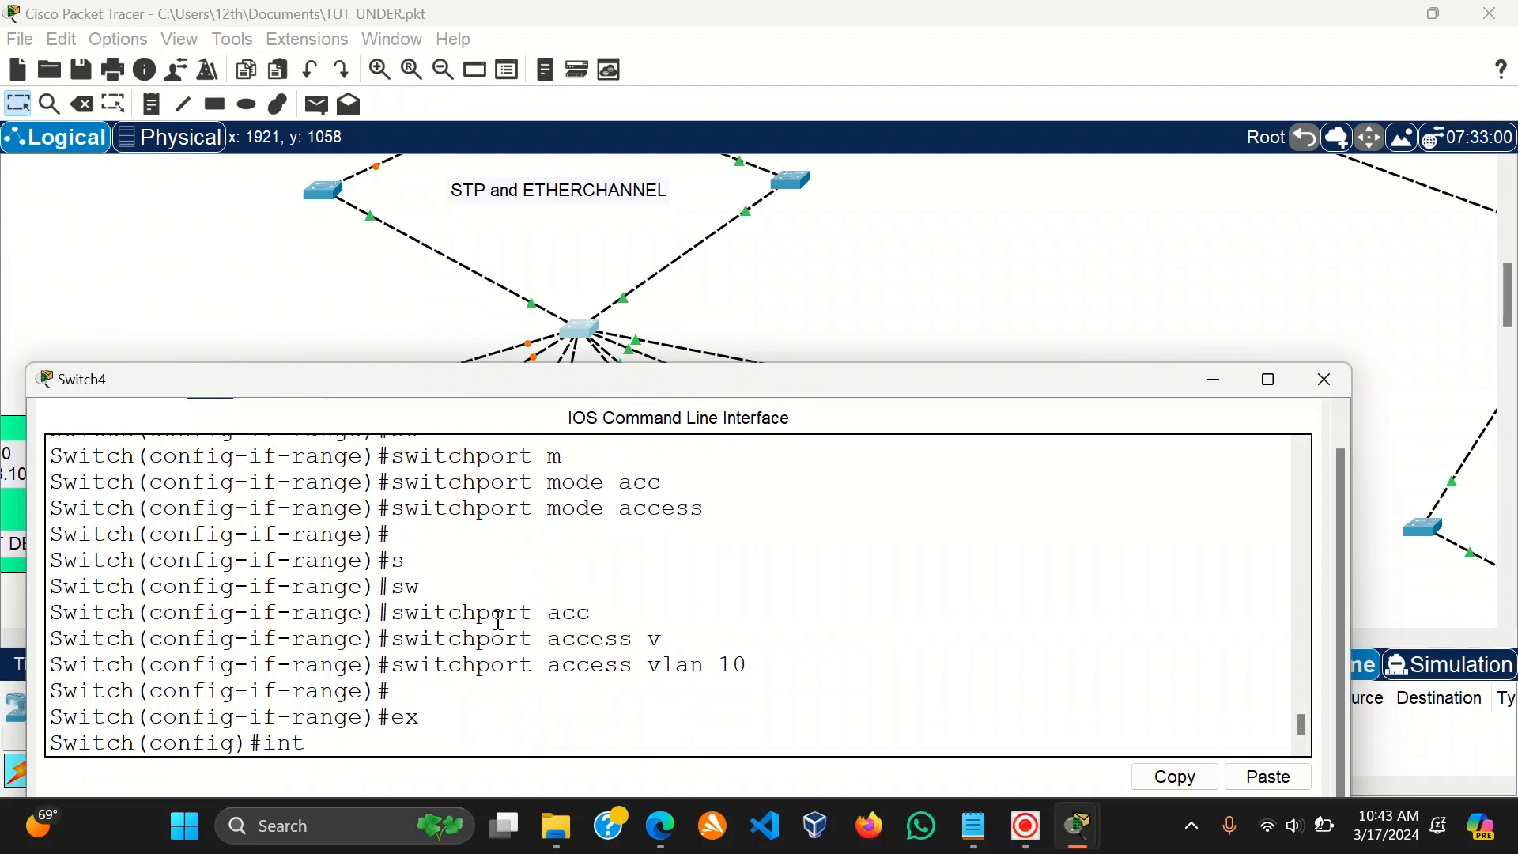
key("Tab")
type("f")
key("Tab")
type("0")
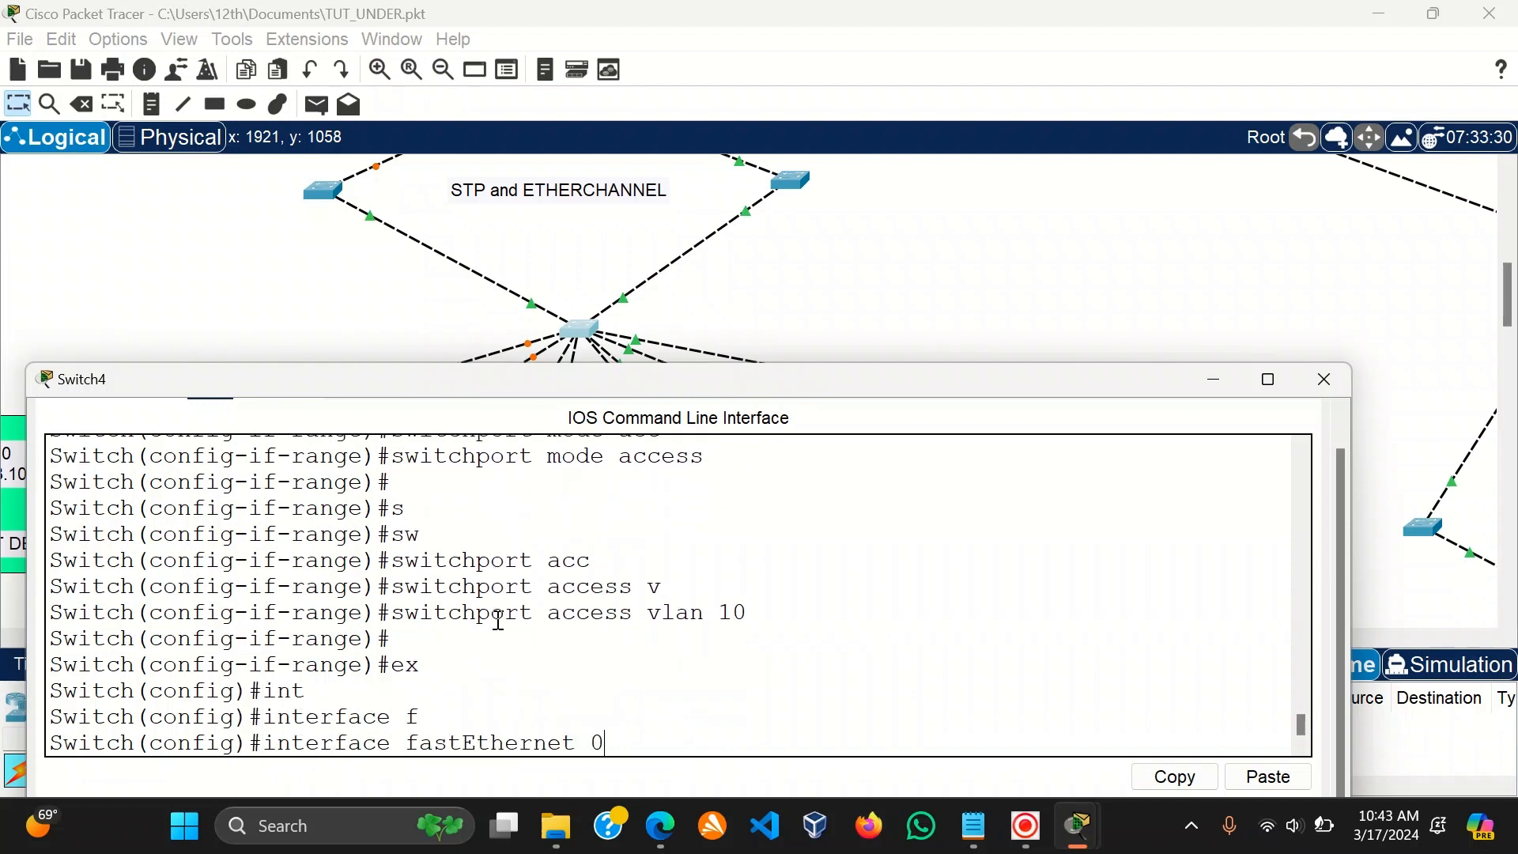
type("/5-6")
key("Return")
type("s")
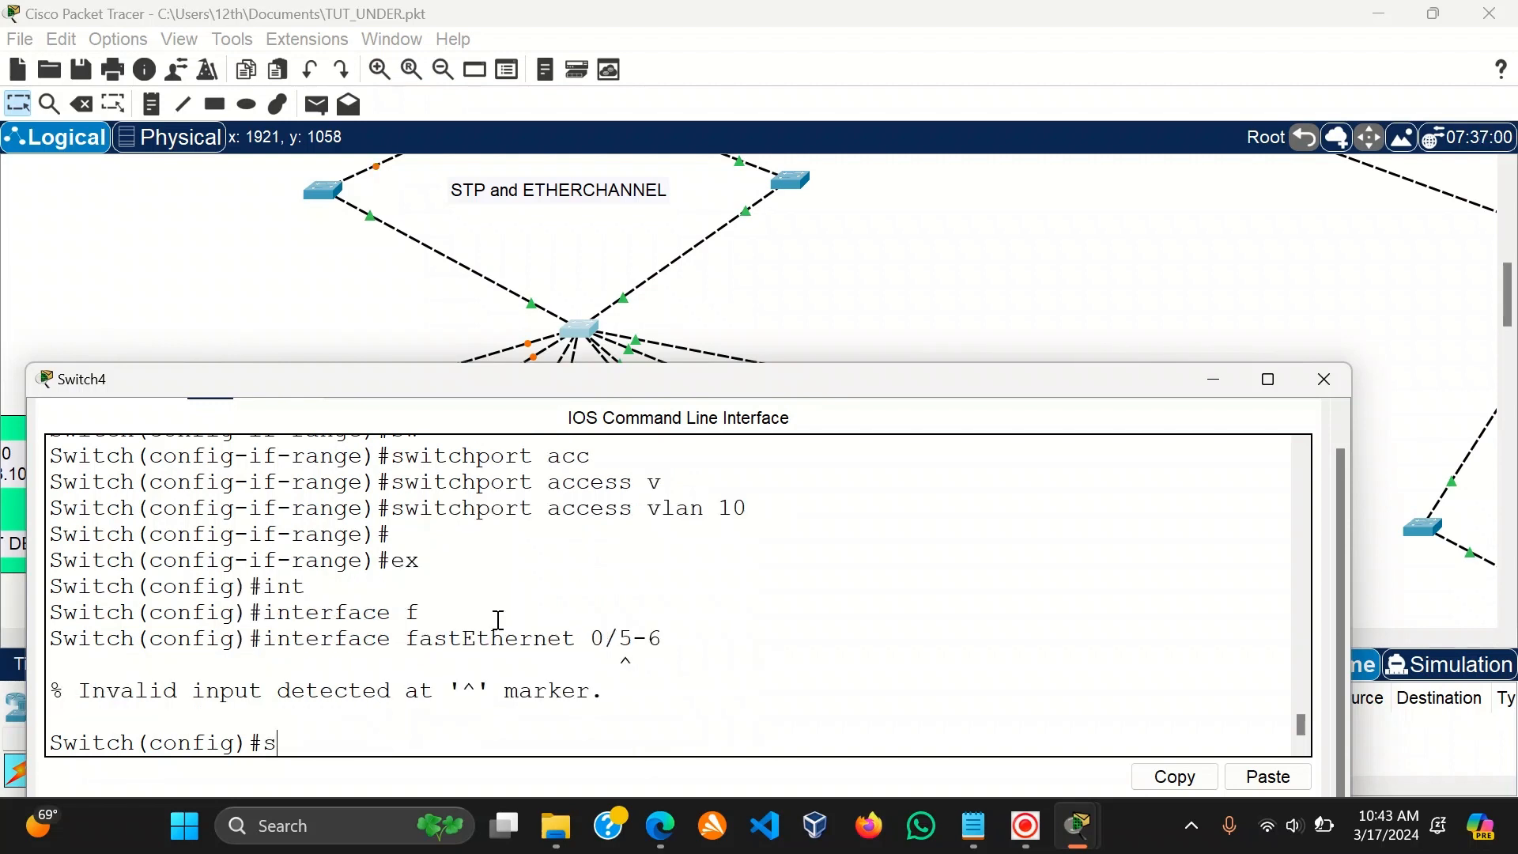
Recall the previous interface command and correct it to interface range fastEthernet 0/5-6.
key("Up")
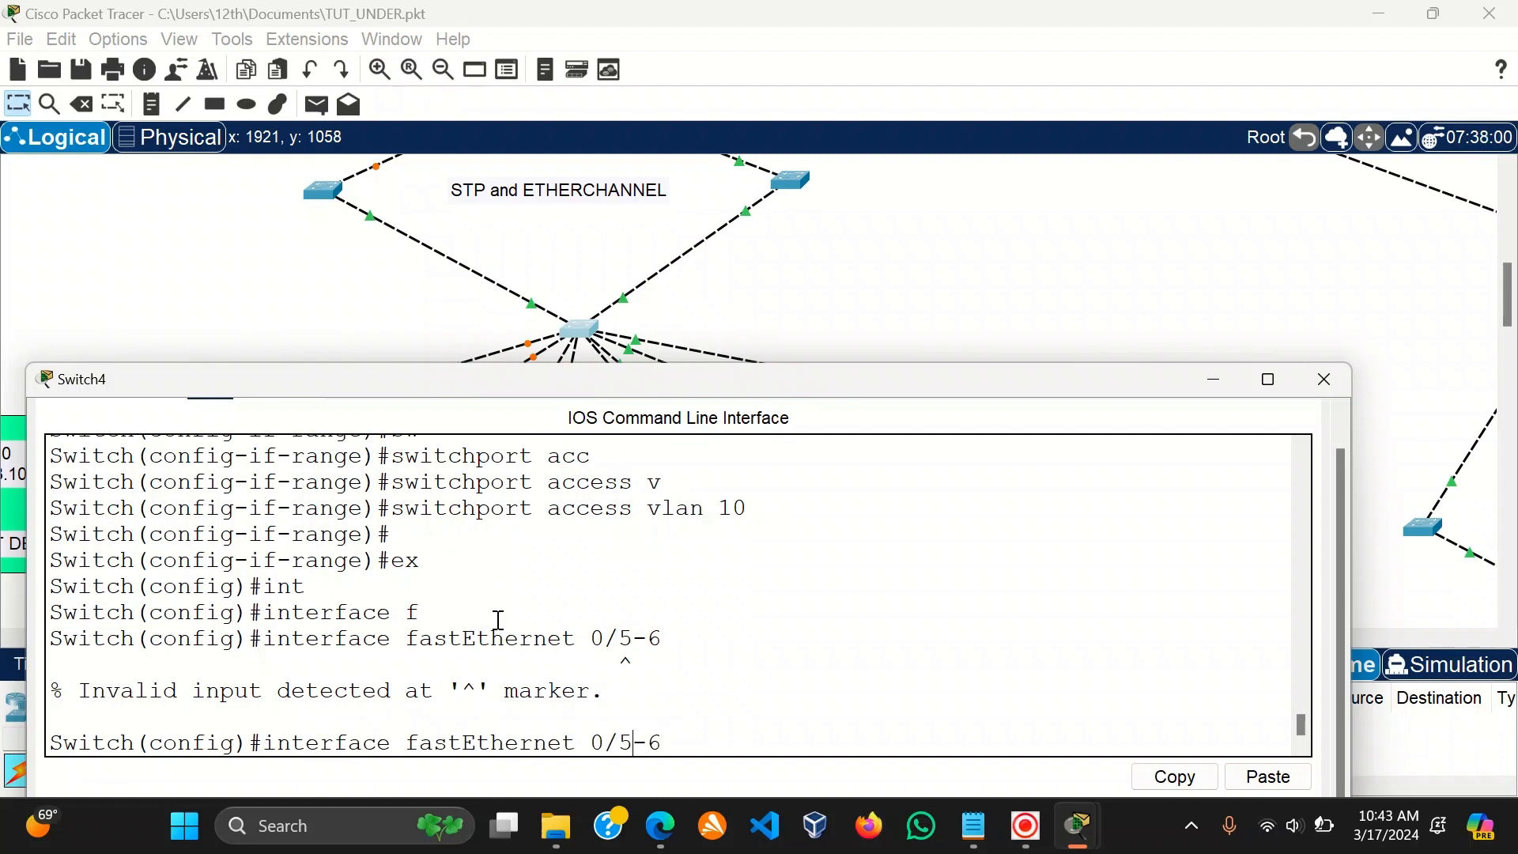
key("Left")
type("randg")
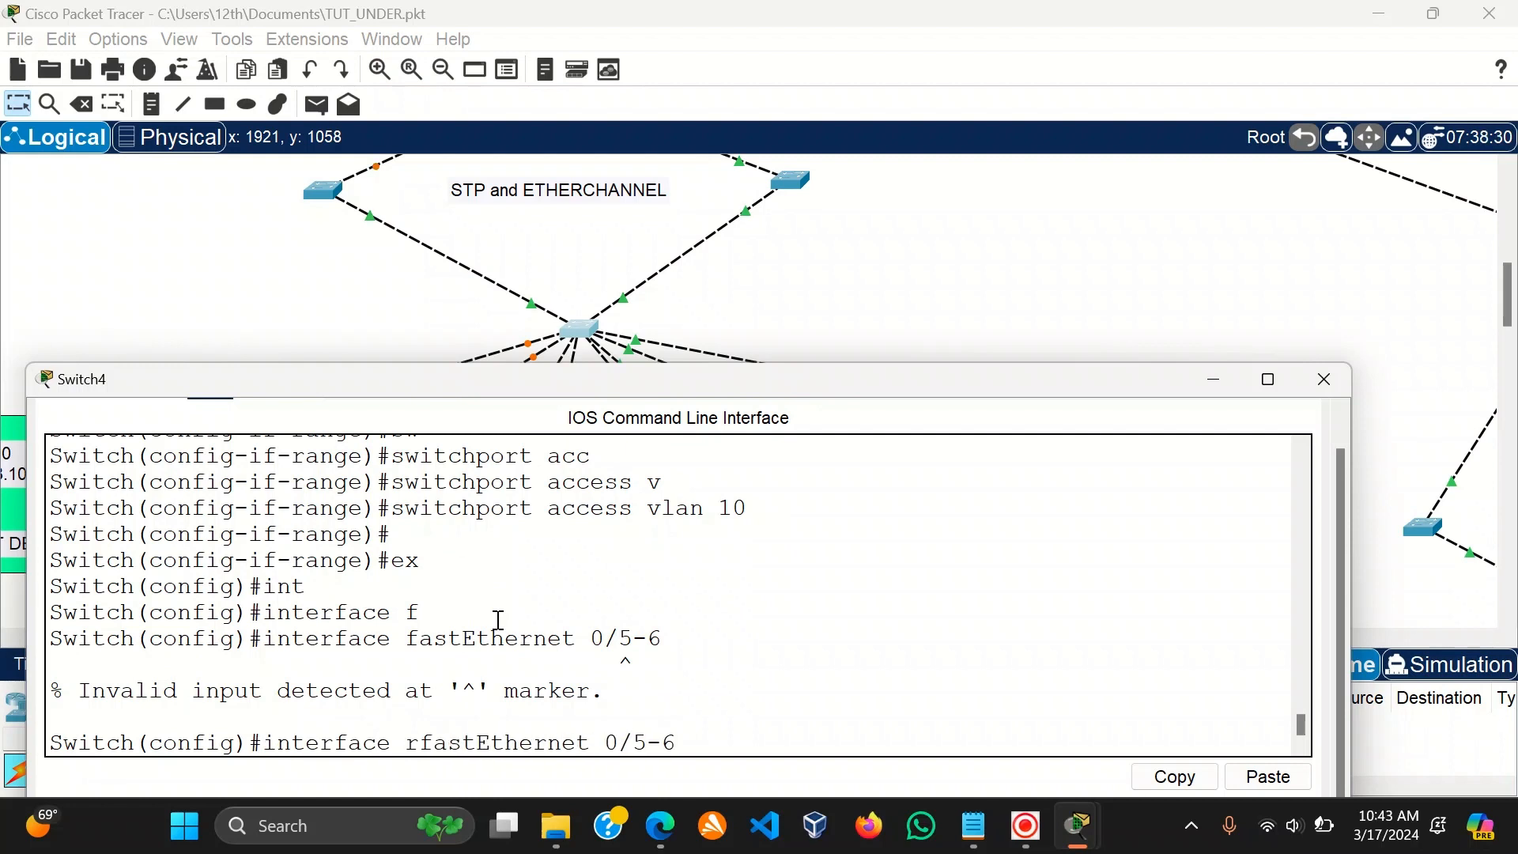
key("BackSpace")
key("BackSpace")
type("ge")
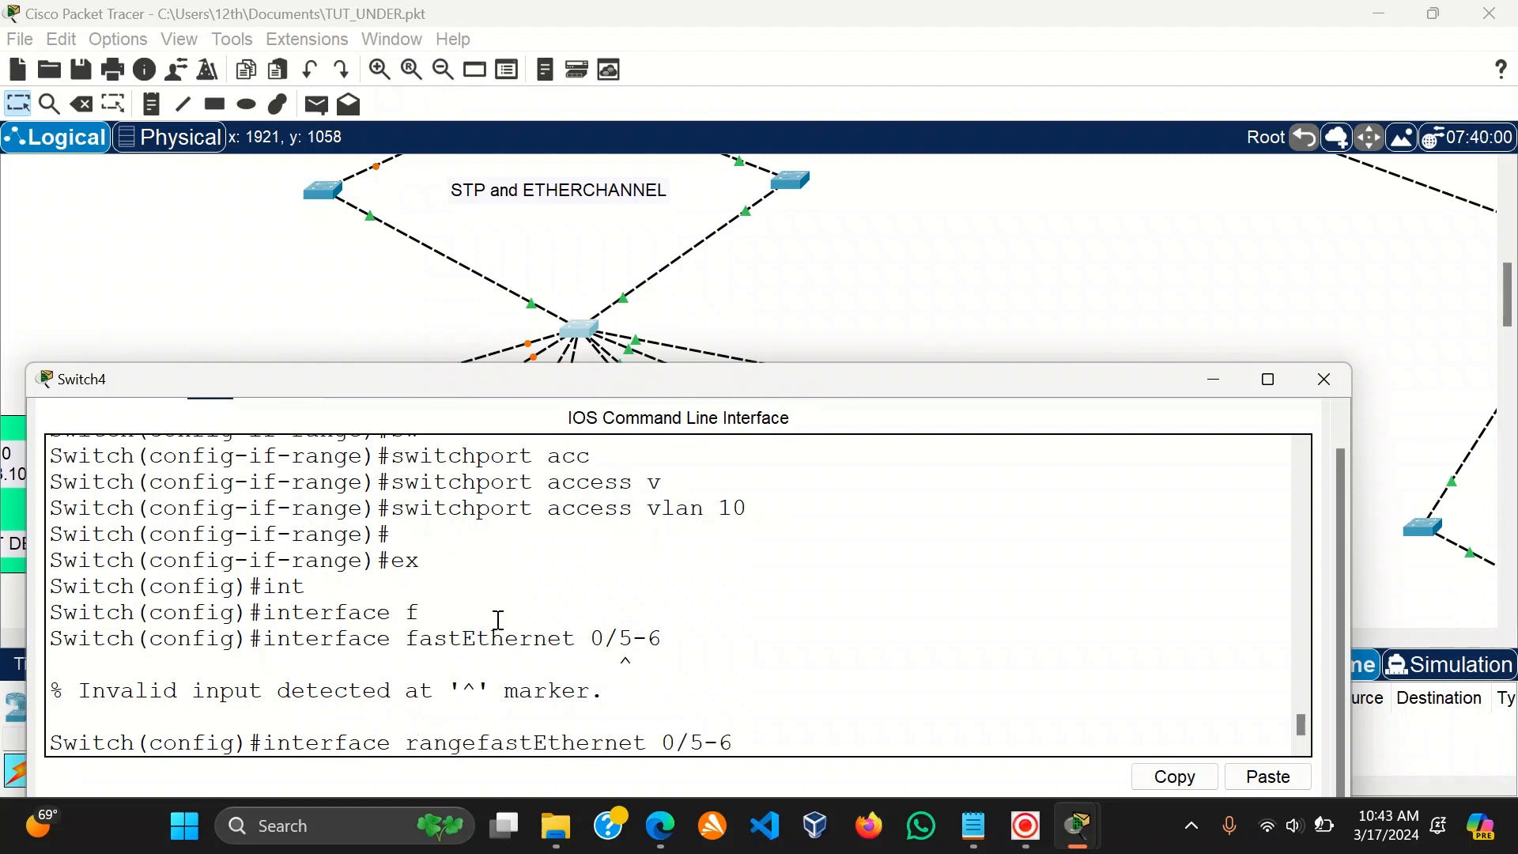
key("Return")
key("Return")
Set the selected FastEthernet 0/5-6 range to access mode with switchport mode access.
type("sw")
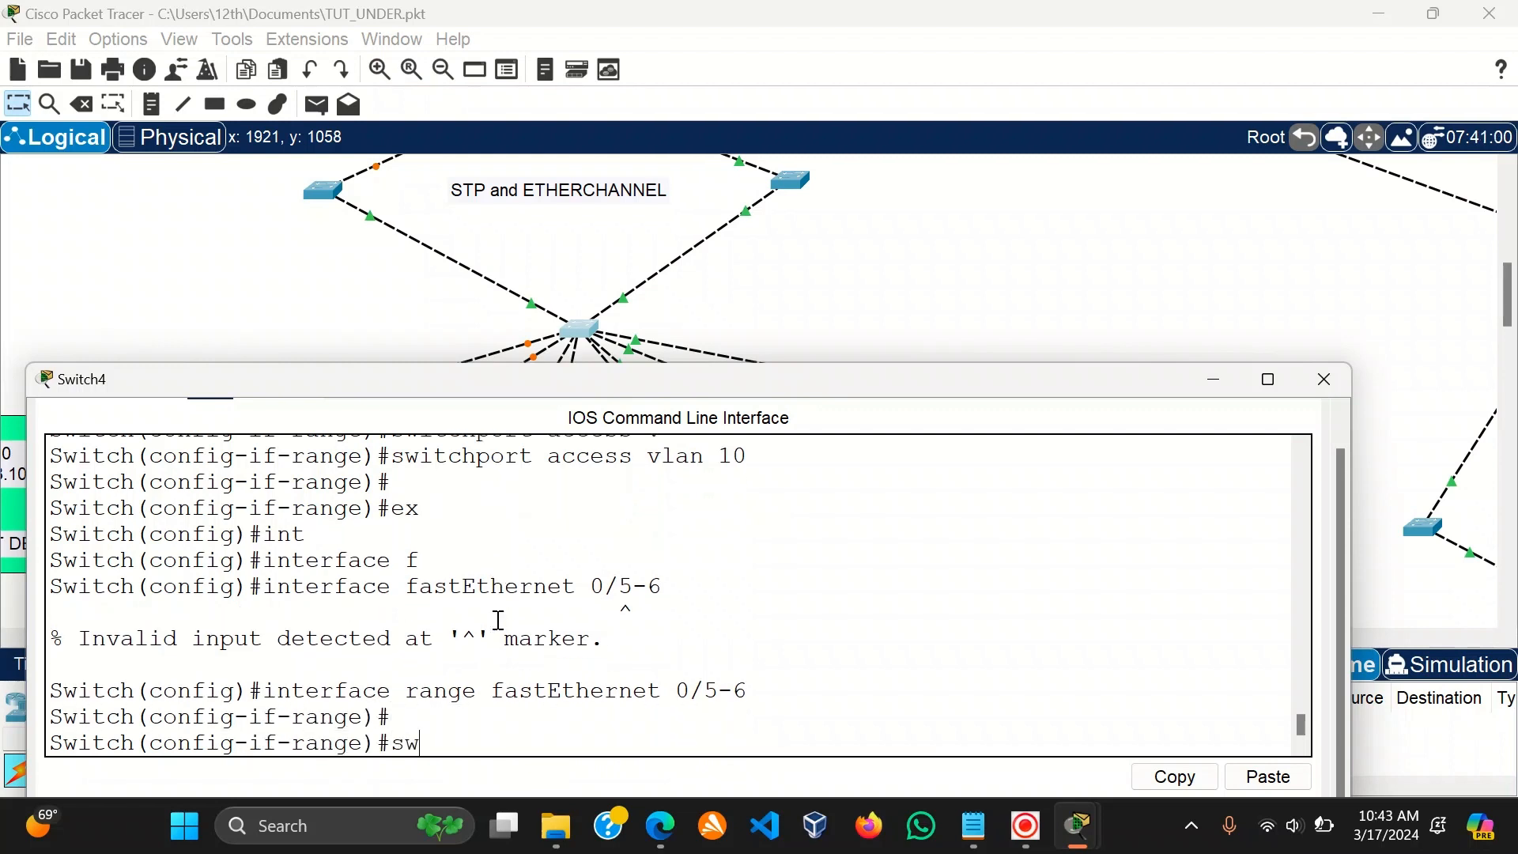
key("Tab")
type("m")
key("Tab")
type("ac")
key("Tab")
key("Return")
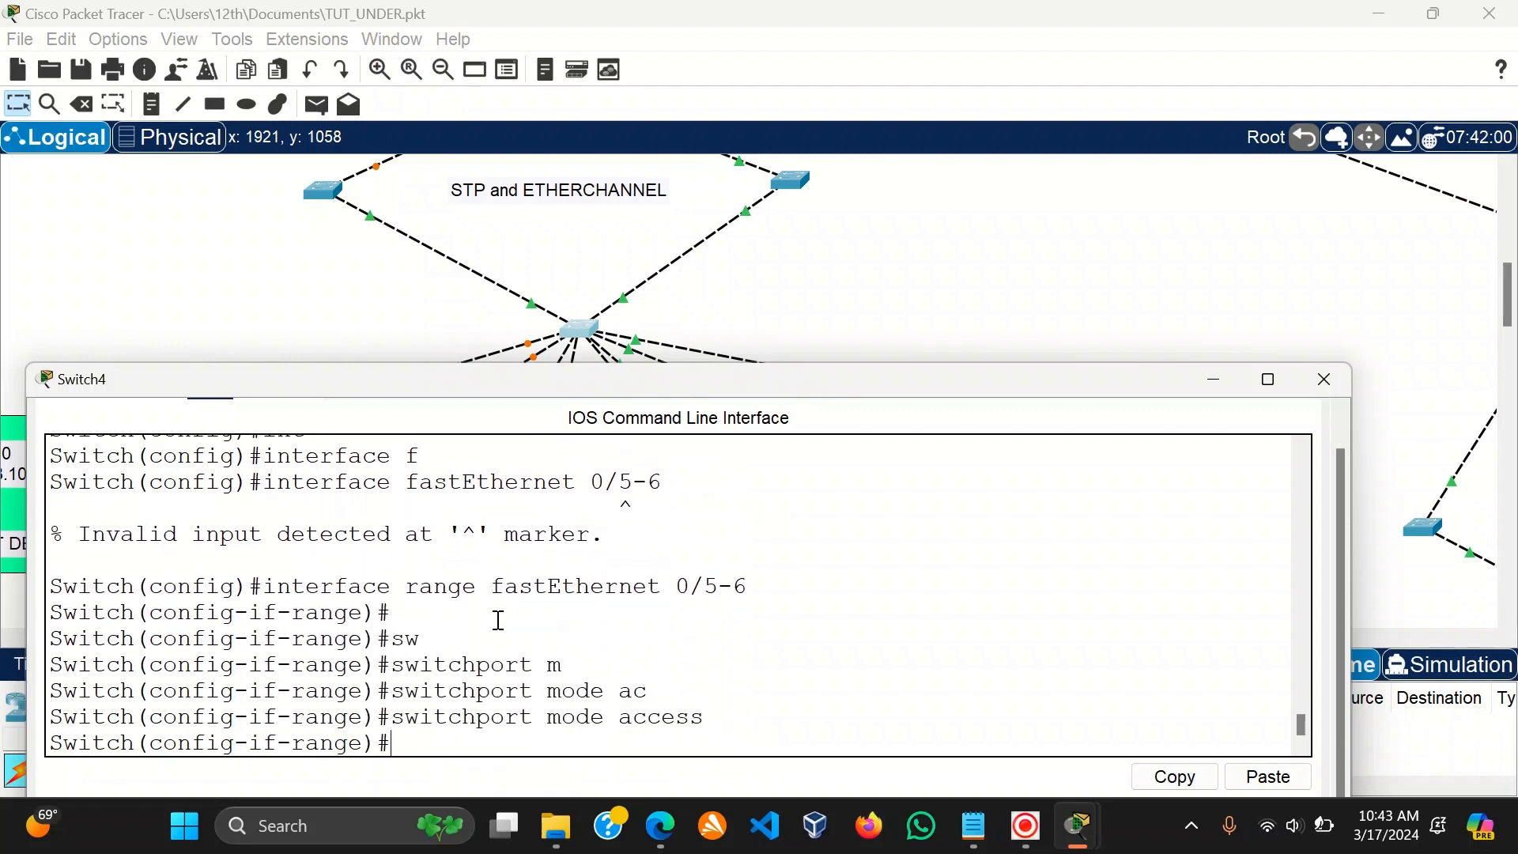
Assign FastEthernet 0/5-6 to VLAN 20 with switchport access vlan 20.
type("sw")
key("Tab")
type("acc")
key("Tab")
type("vl")
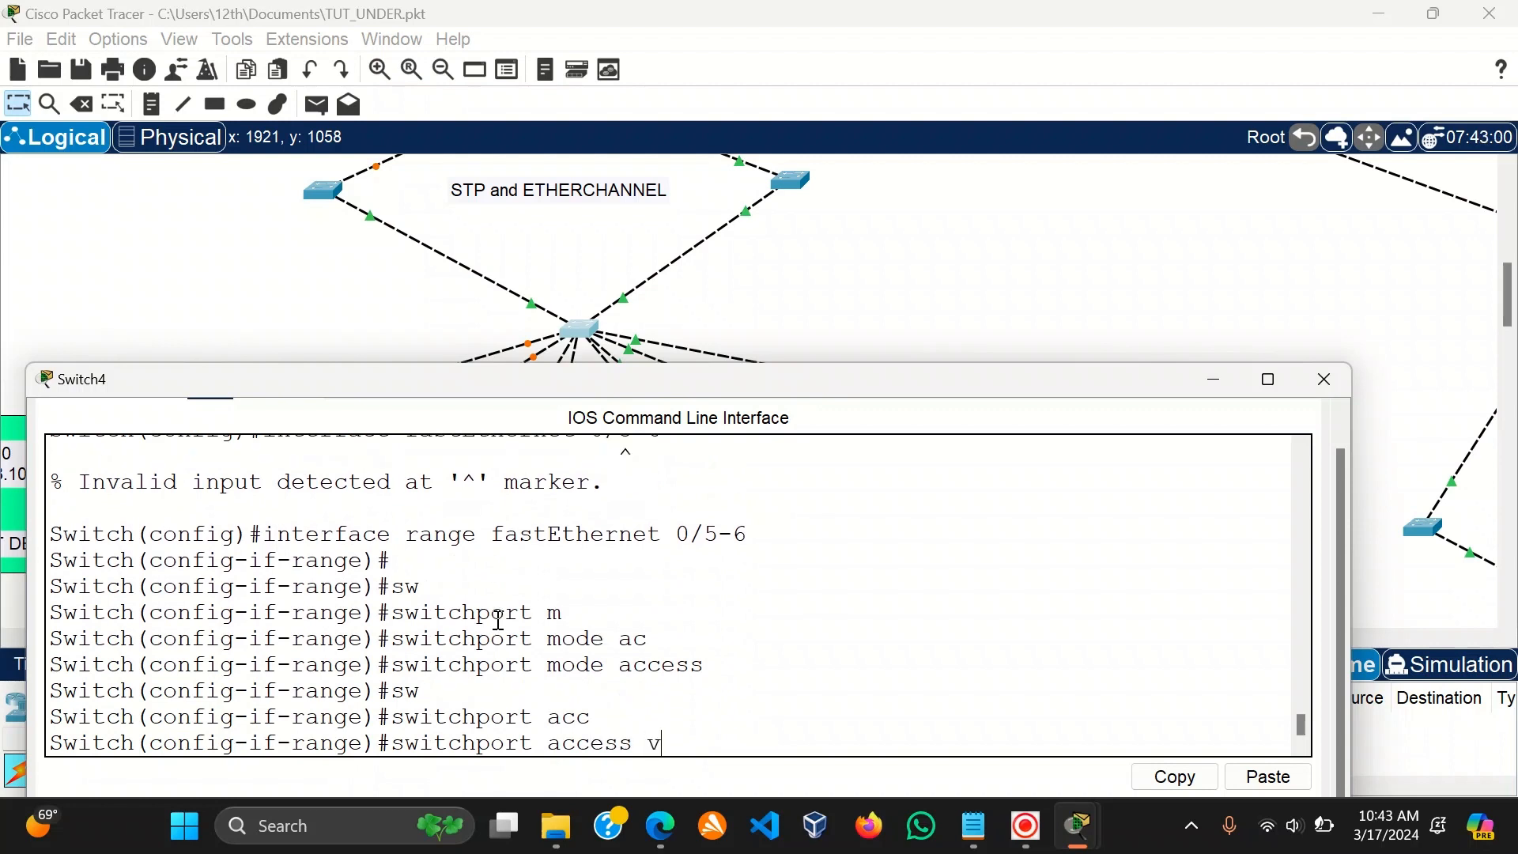
key("Tab")
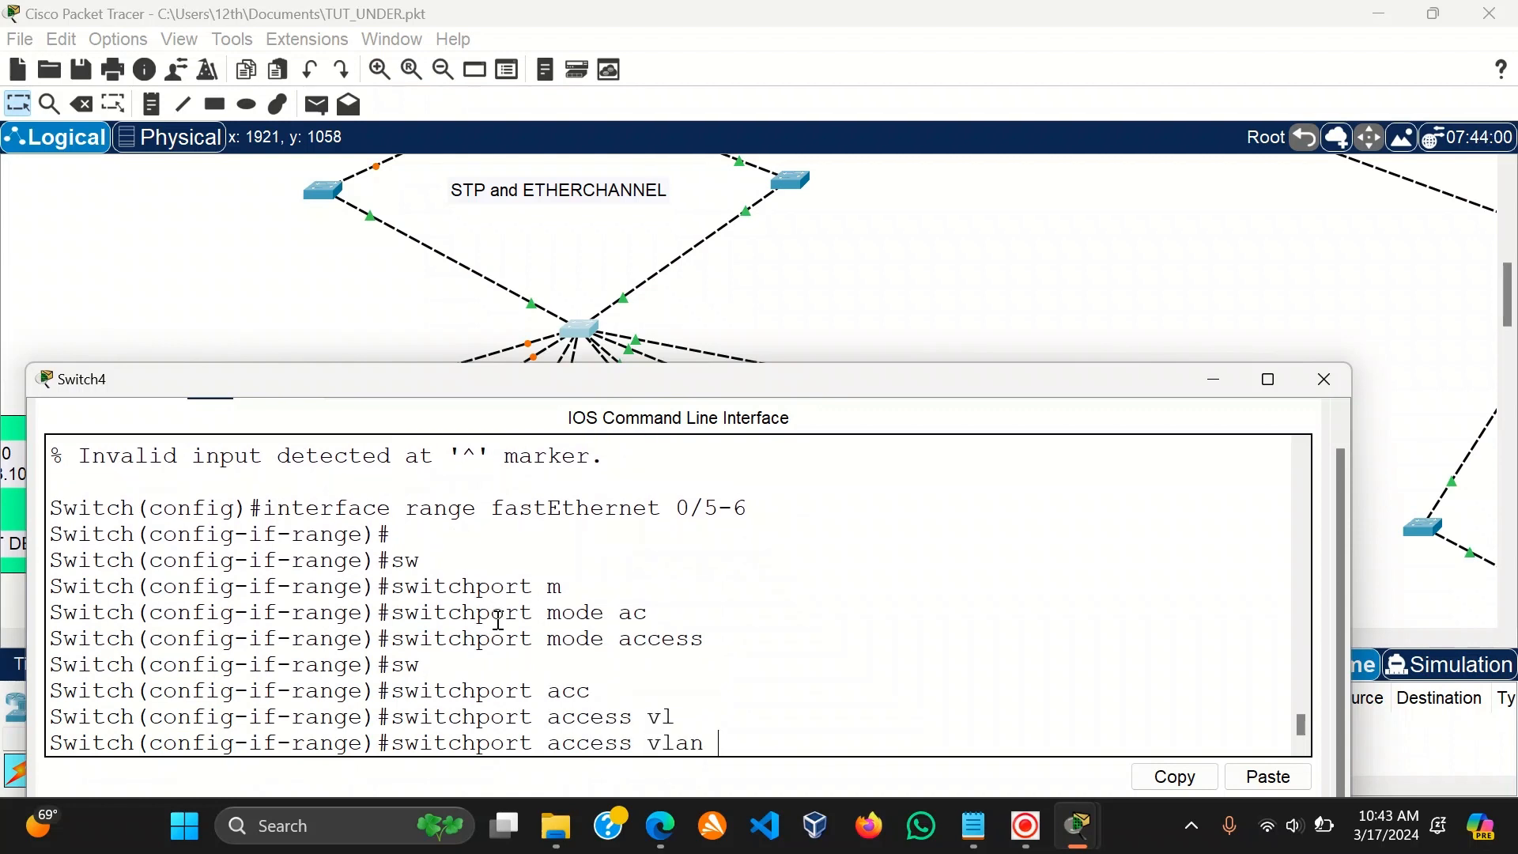
type("20")
key("Return")
key("Return")
key("Return")
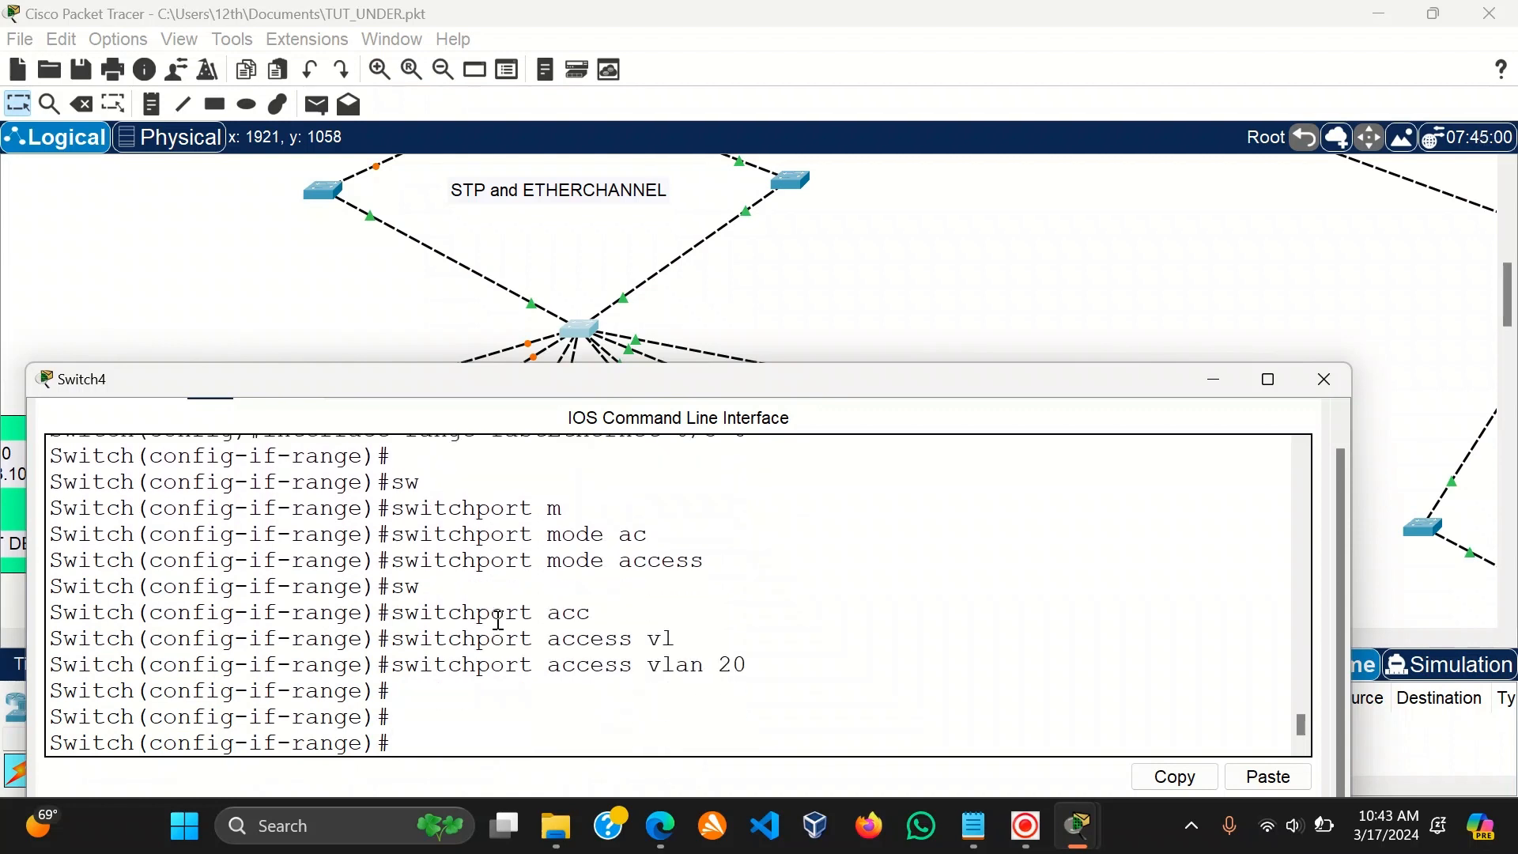
Move Switch4's window slightly lower, enable FastEthernet 0/5-6 with no shutdown, and exit to global configuration mode.
left_click_drag(652, 379, 637, 415)
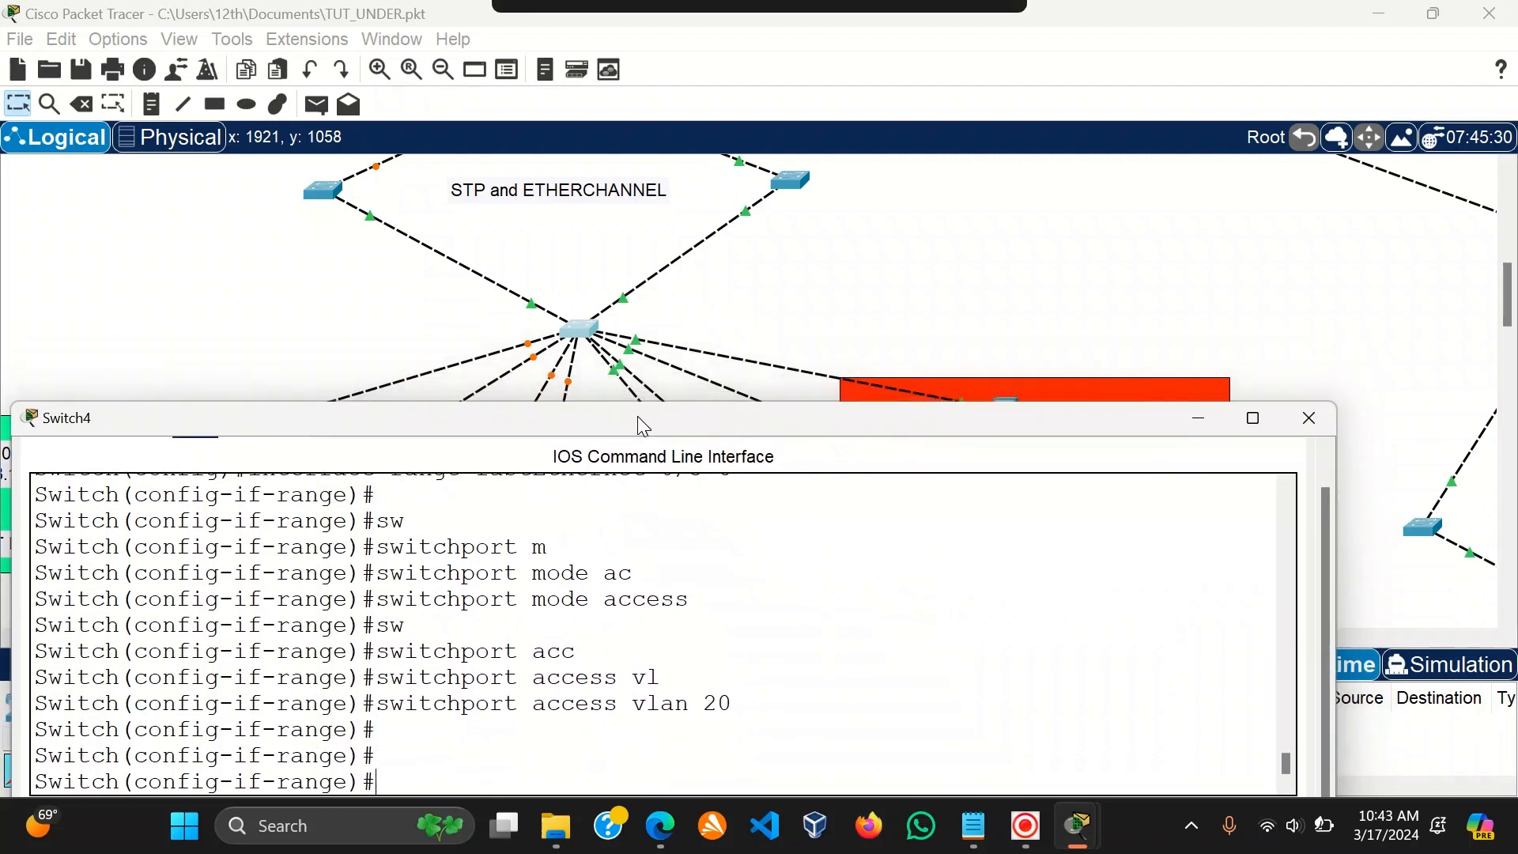
key("Return")
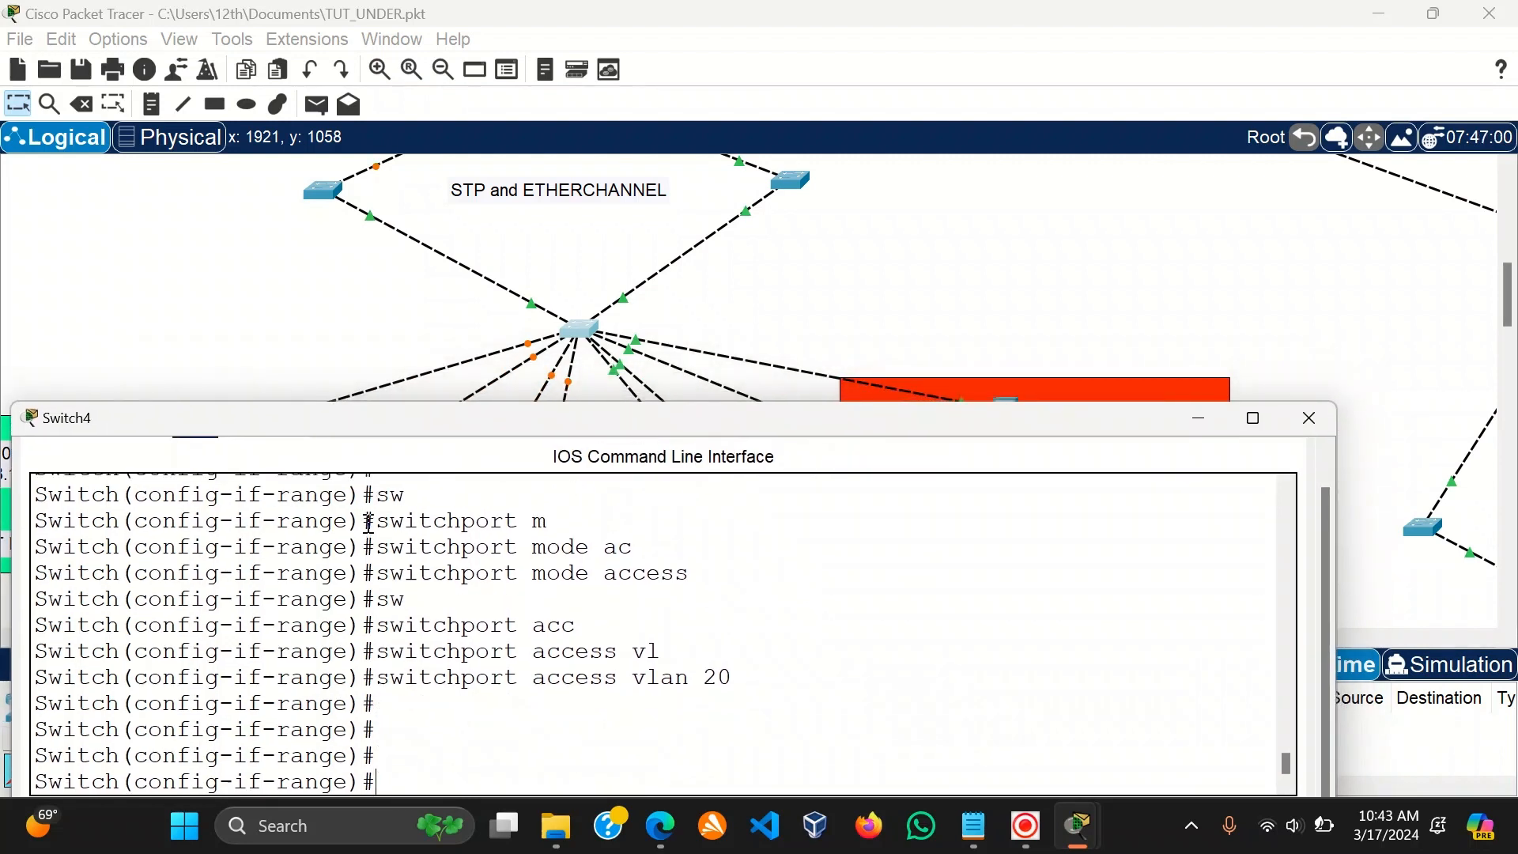
type("no sh")
key("Tab")
key("Return")
type("e")
key("Return")
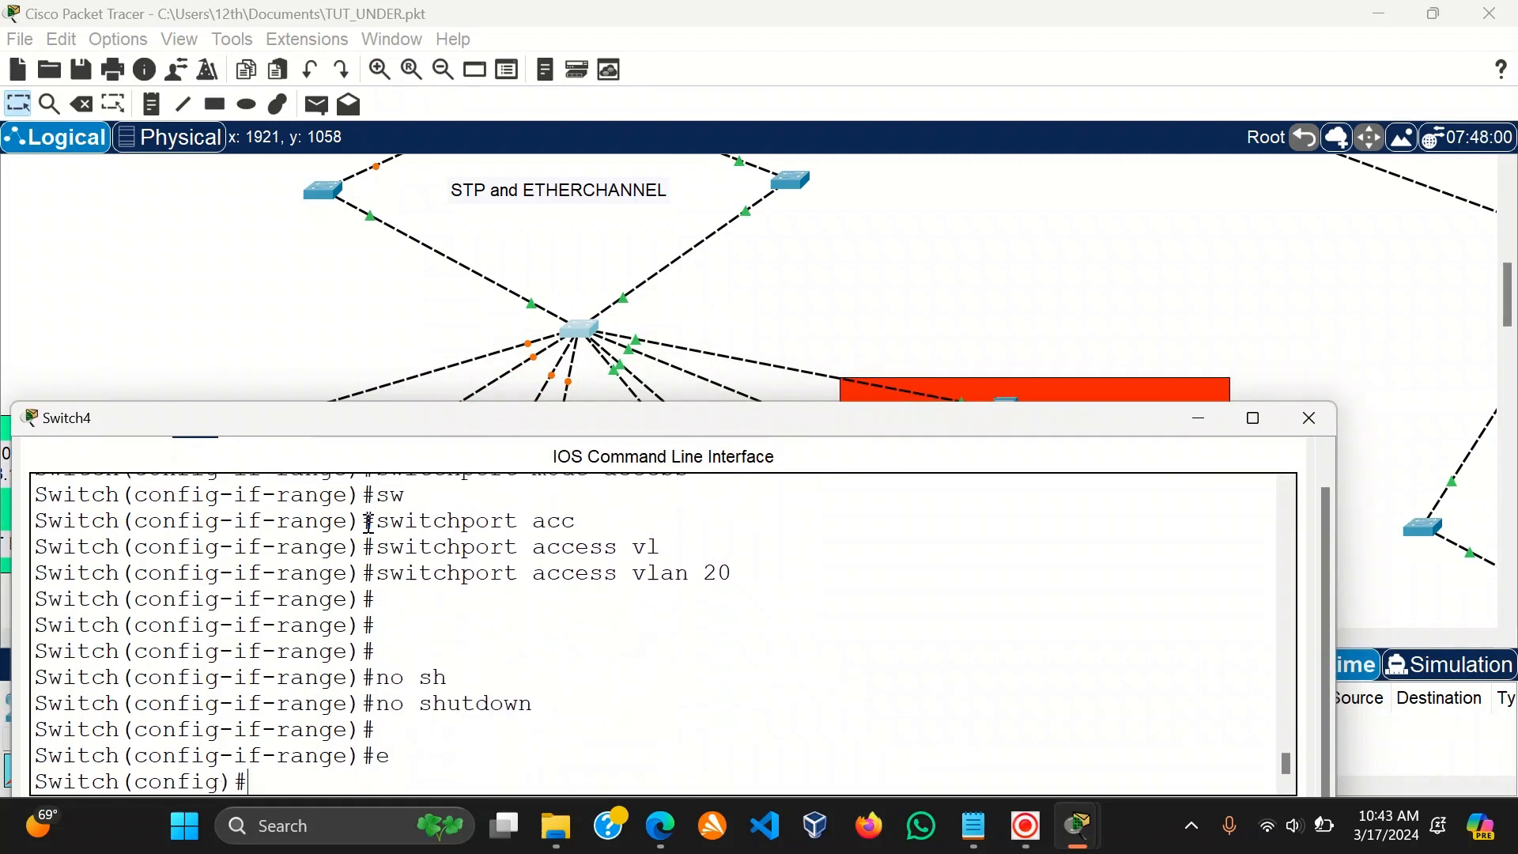
type("int")
key("Tab")
type("f")
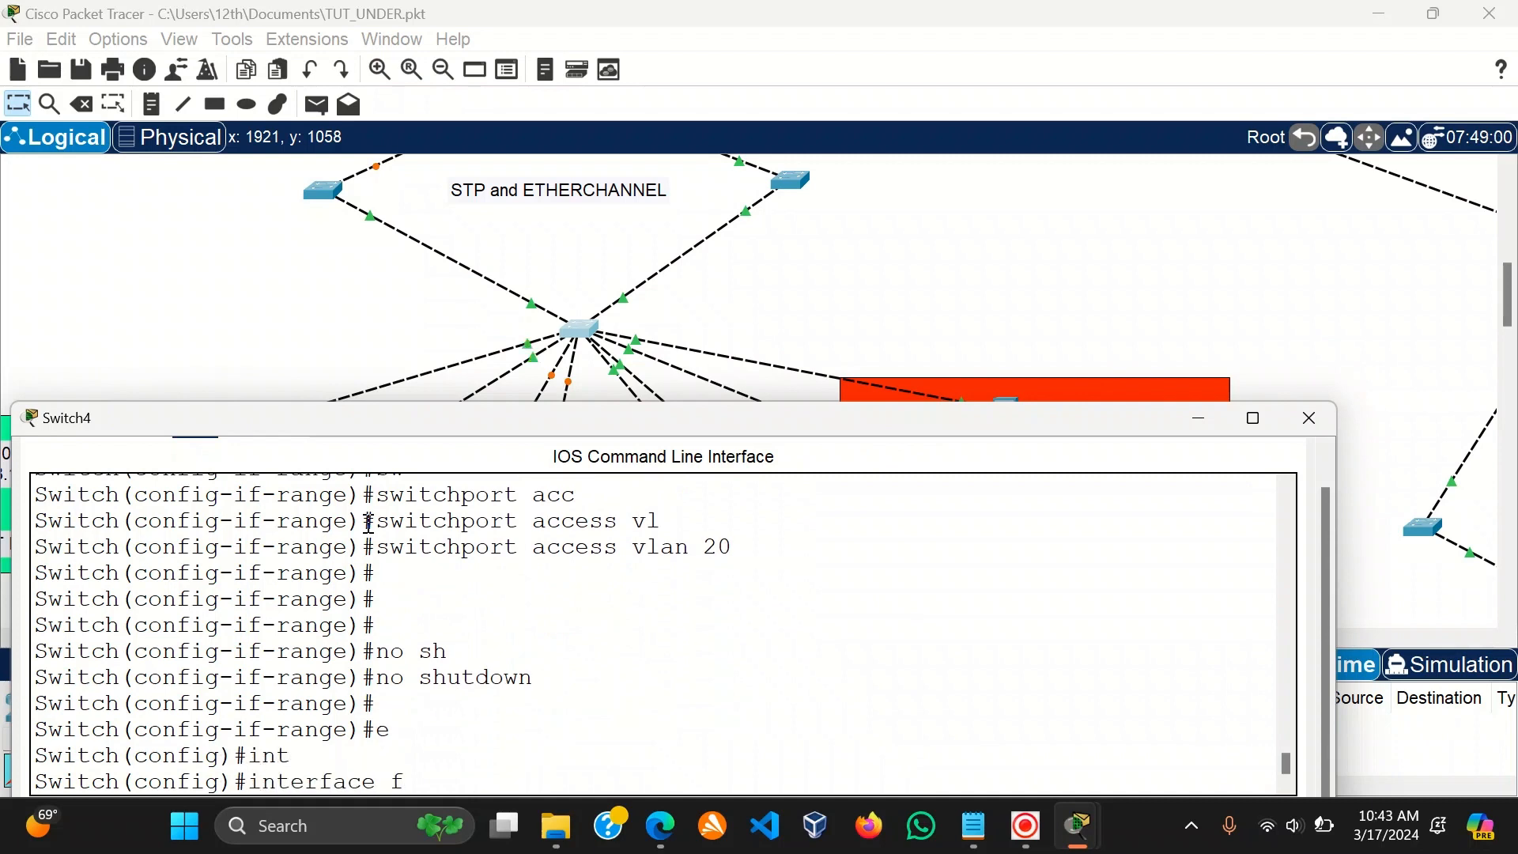
key("Tab")
key("BackSpace")
key("BackSpace")
key("BackSpace")
key("BackSpace")
key("BackSpace")
key("BackSpace")
key("BackSpace")
key("BackSpace")
key("BackSpace")
key("BackSpace")
key("BackSpace")
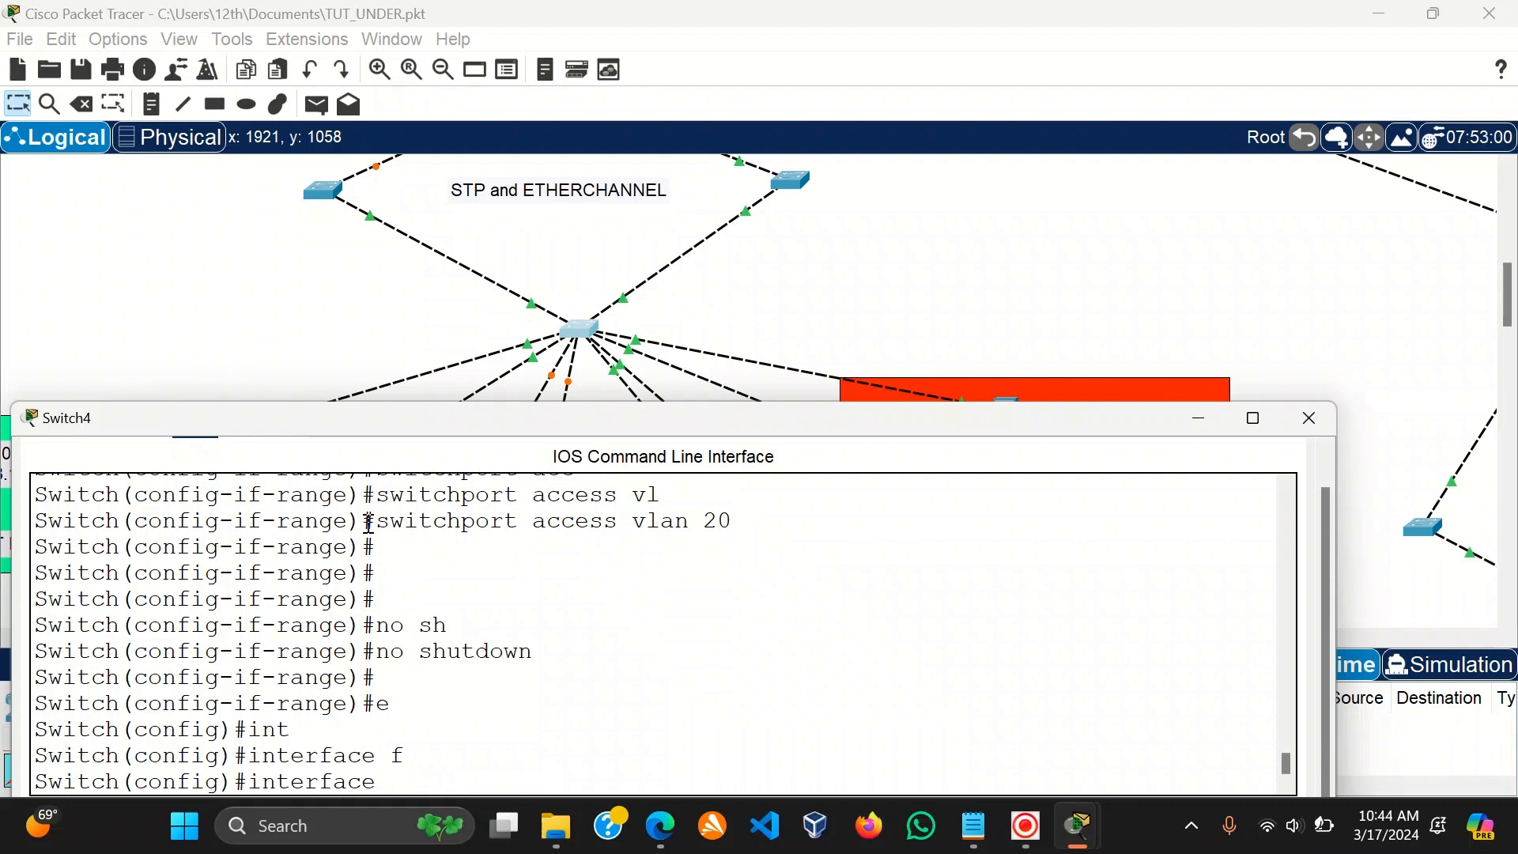
key("Tab")
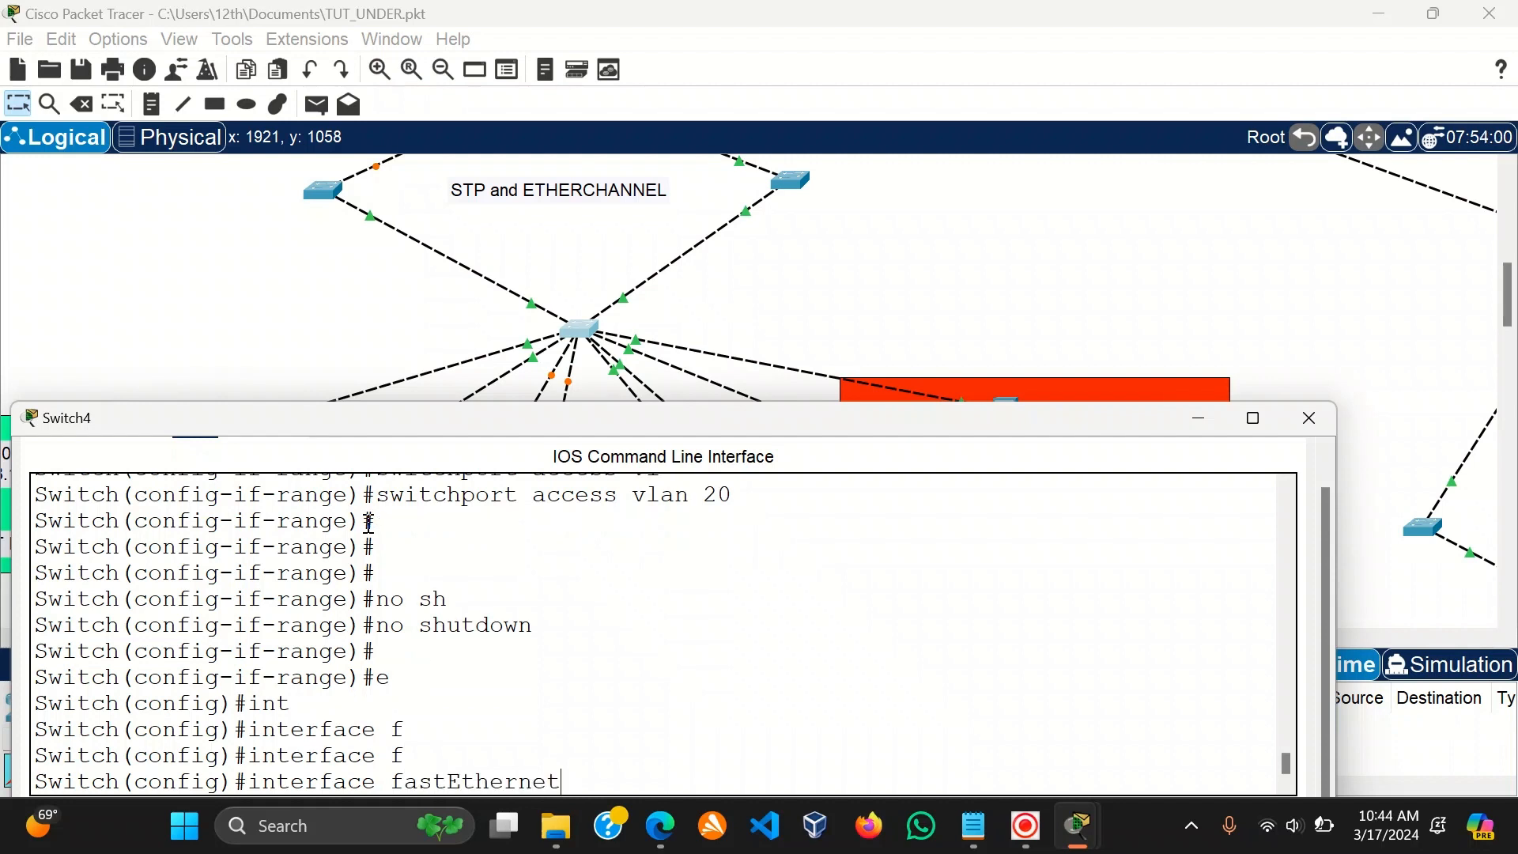
key("BackSpace")
key("BackSpace")
key("BackSpace")
key("BackSpace")
key("BackSpace")
key("BackSpace")
key("BackSpace")
key("BackSpace")
key("BackSpace")
key("BackSpace")
key("BackSpace")
key("BackSpace")
Select the next two access ports with interface range fastEthernet 0/7-8.
type("ra")
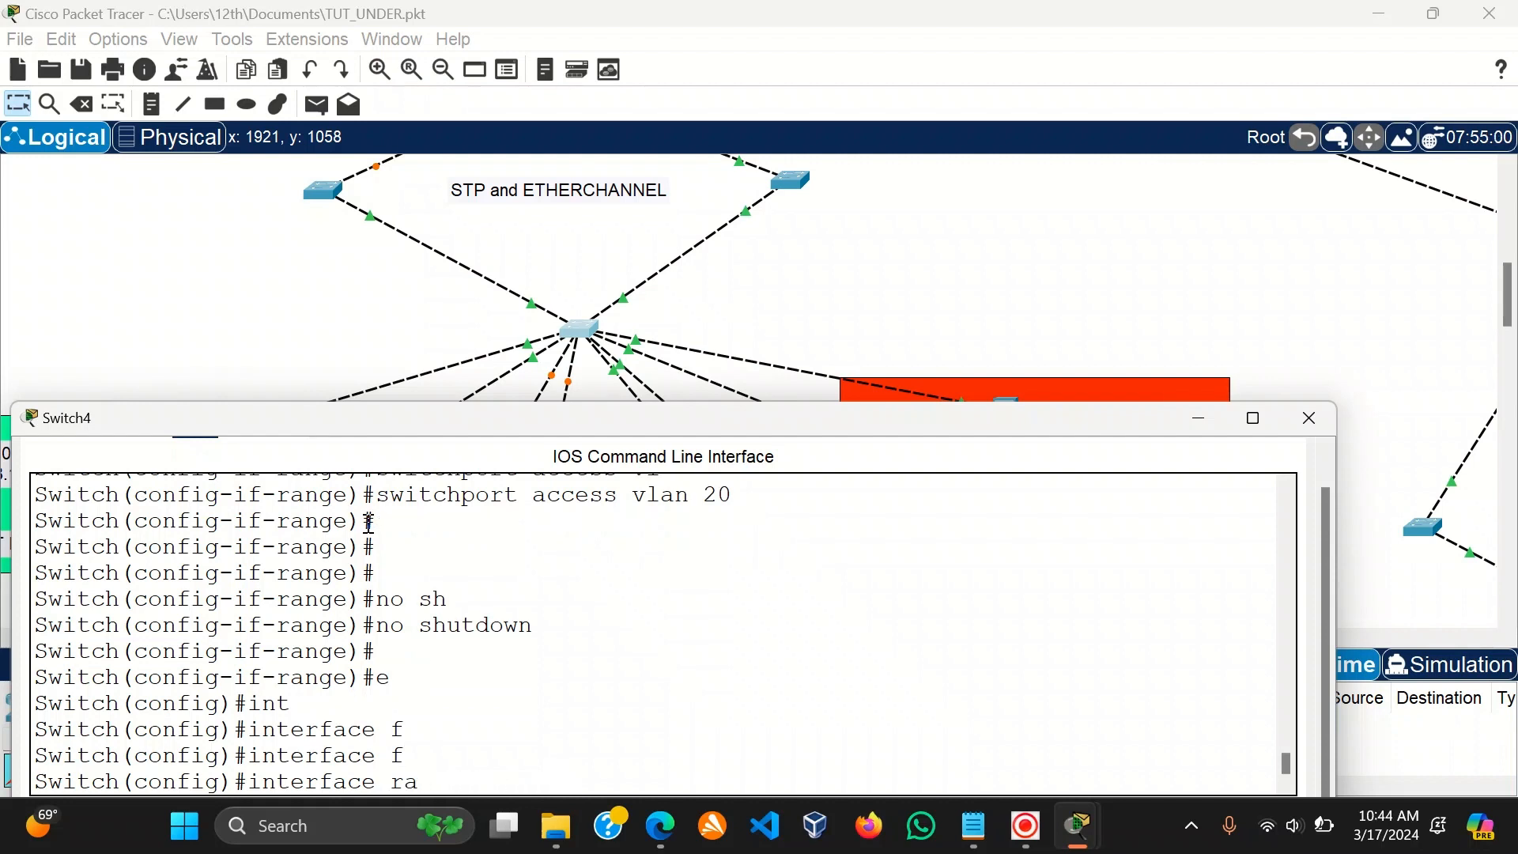
key("Tab")
type("f")
key("Tab")
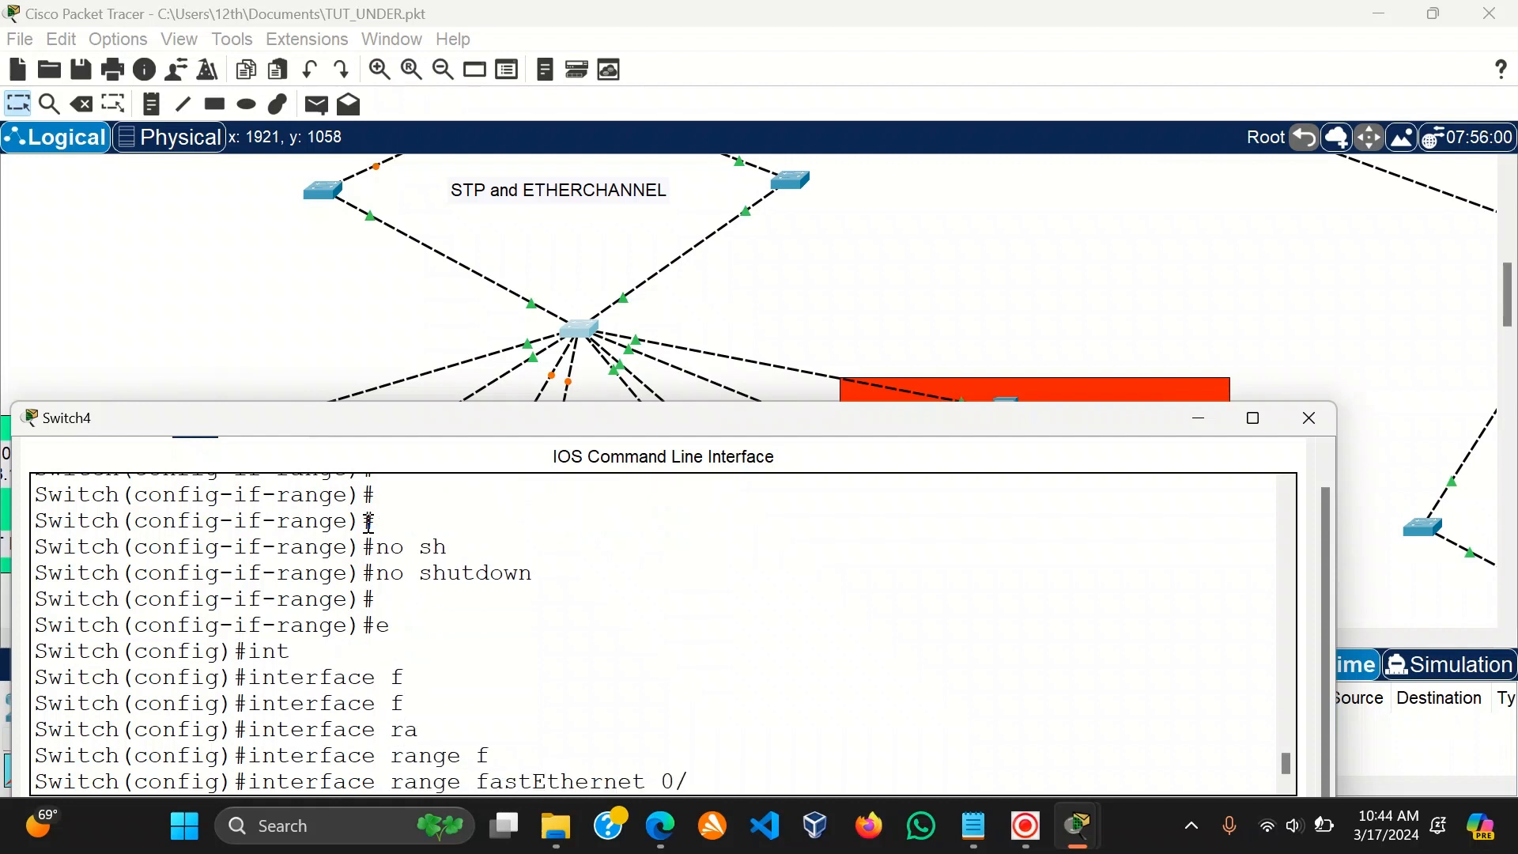
type("0/7-8")
key("Return")
key("Return")
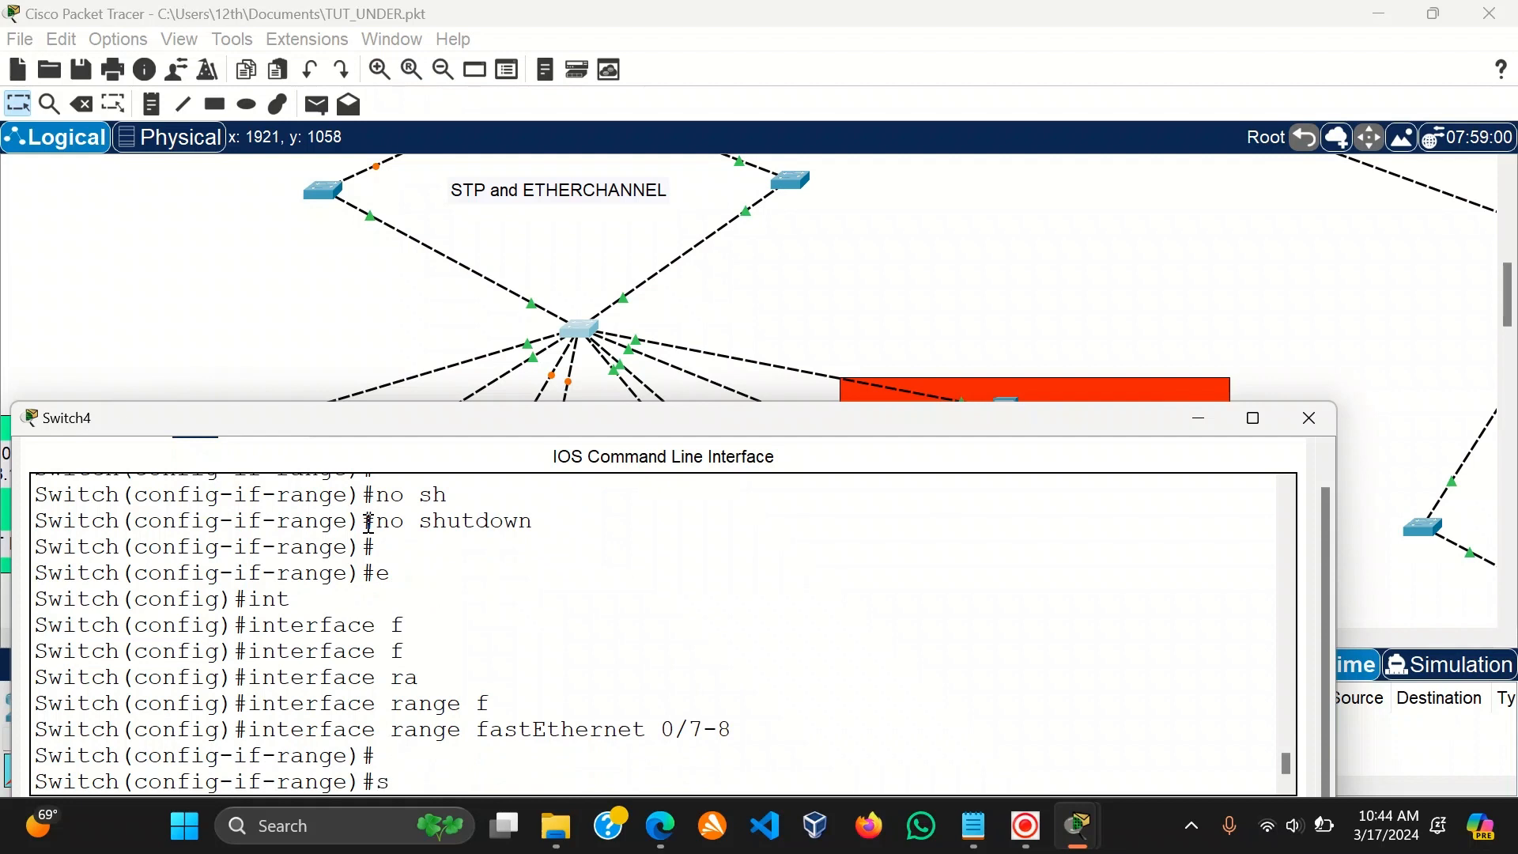
Set the selected FastEthernet 0/7-8 range to access mode with switchport mode access.
type("w")
key("Tab")
type("m")
key("Tab")
type("ac")
key("Tab")
key("Return")
key("Return")
Assign FastEthernet 0/7-8 to VLAN 30 with switchport access vlan 30.
type("s")
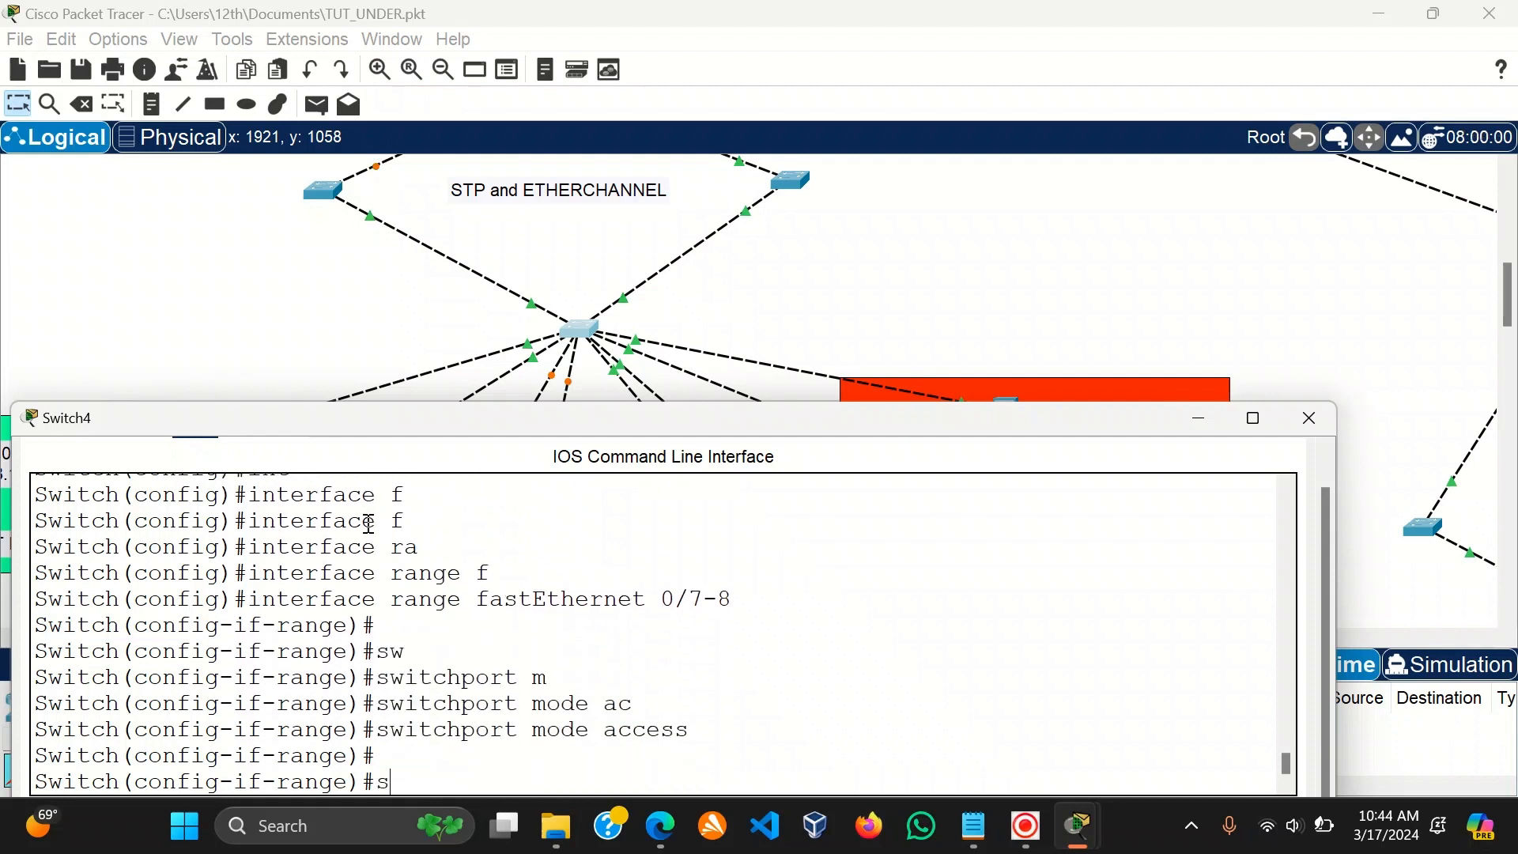
type("w")
key("Tab")
type("ac")
key("Tab")
type("vl")
key("Tab")
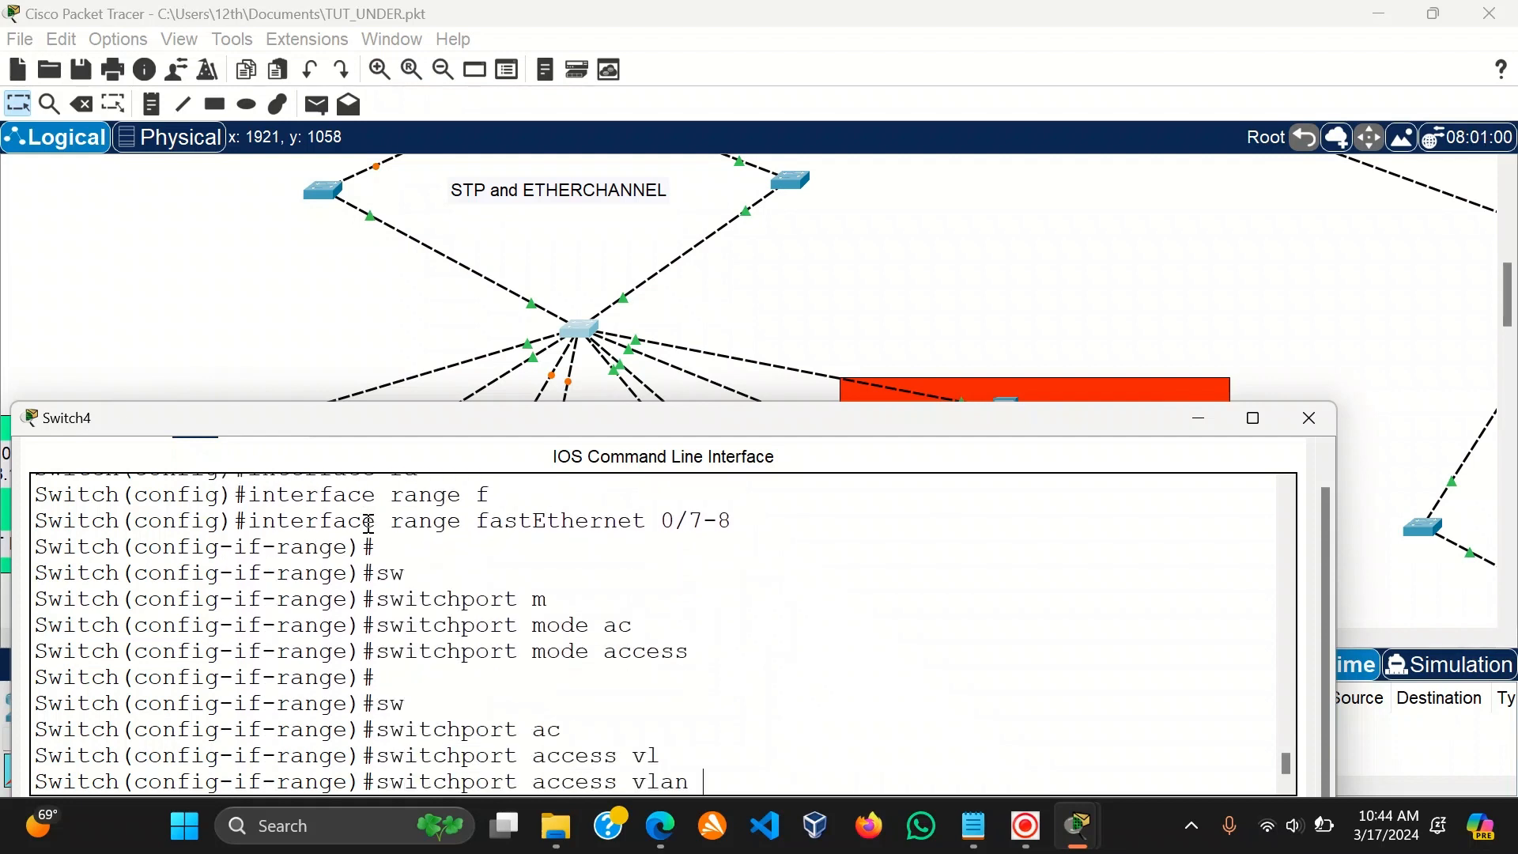
type("30")
key("Return")
key("Return")
Exit to global configuration mode and select the last two access ports with interface range fastEthernet 0/9-10.
type("e)#e")
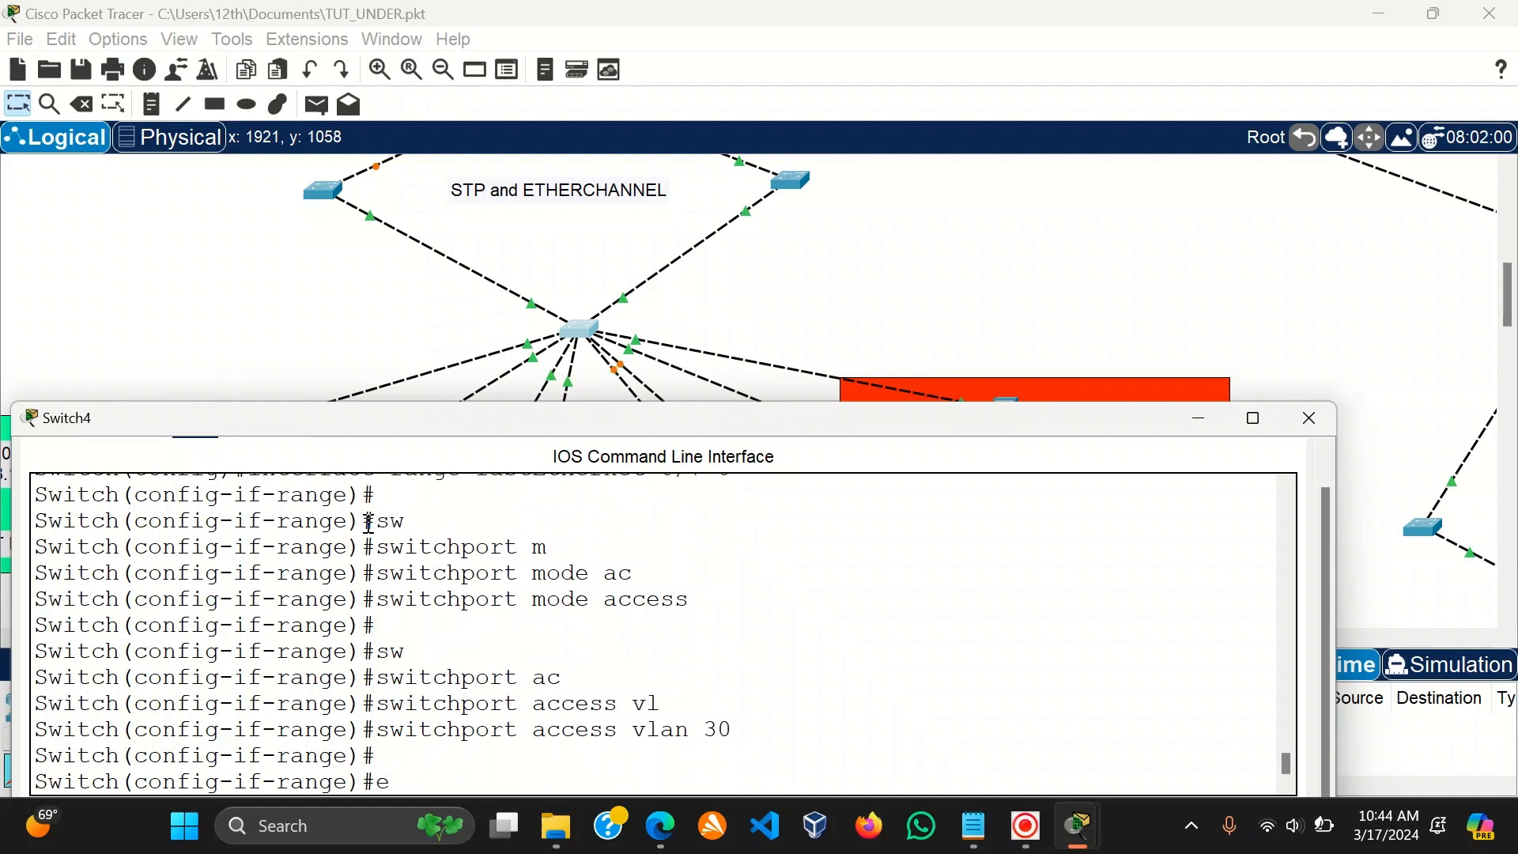
type("x")
key("Return")
key("Return")
type("int")
key("Tab")
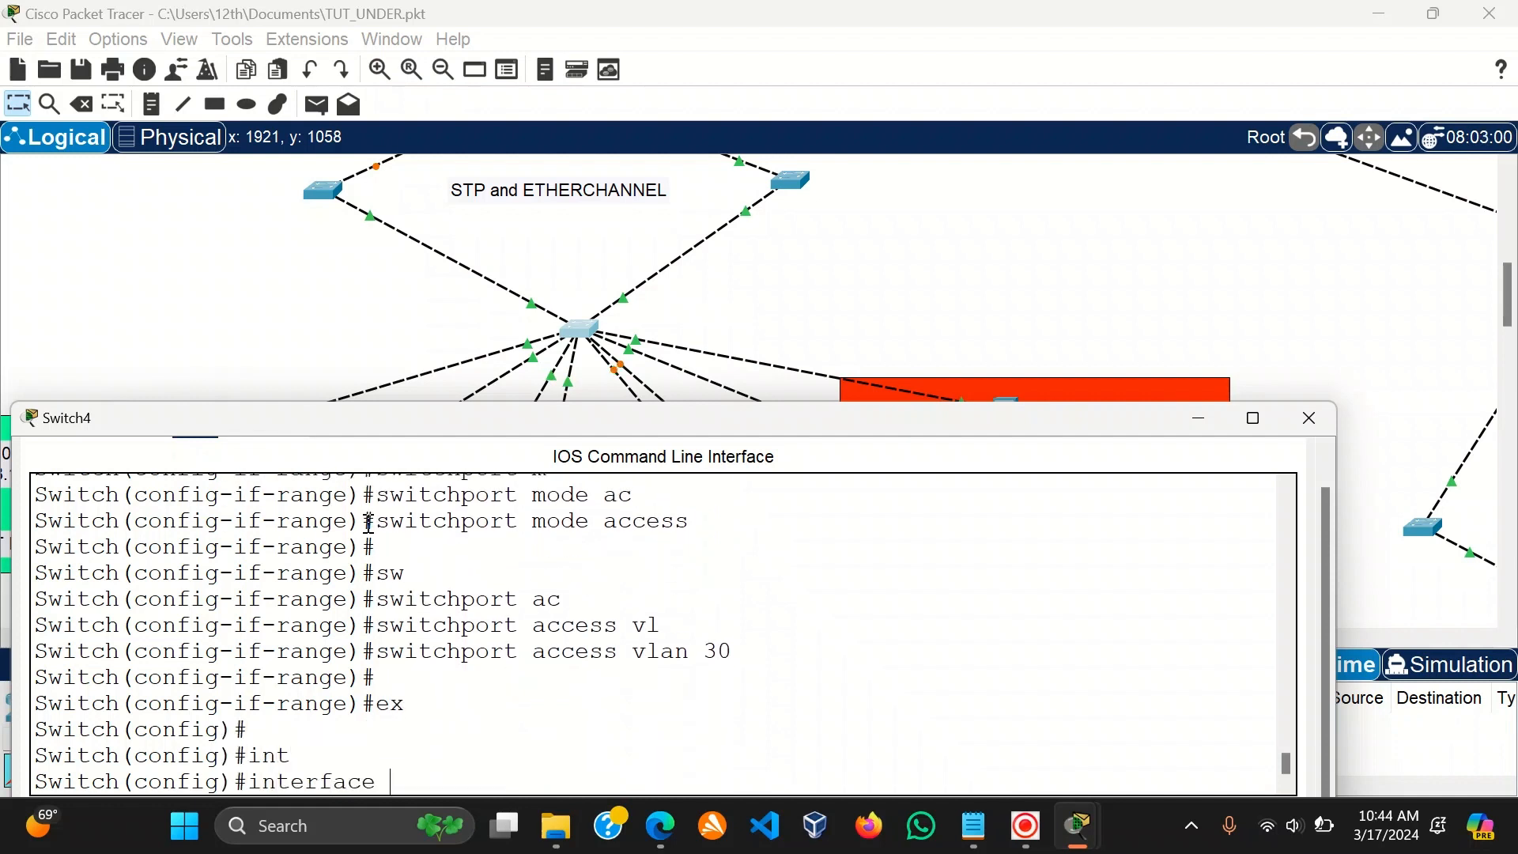
type("r")
key("Tab")
type("f")
key("Tab")
type("0/")
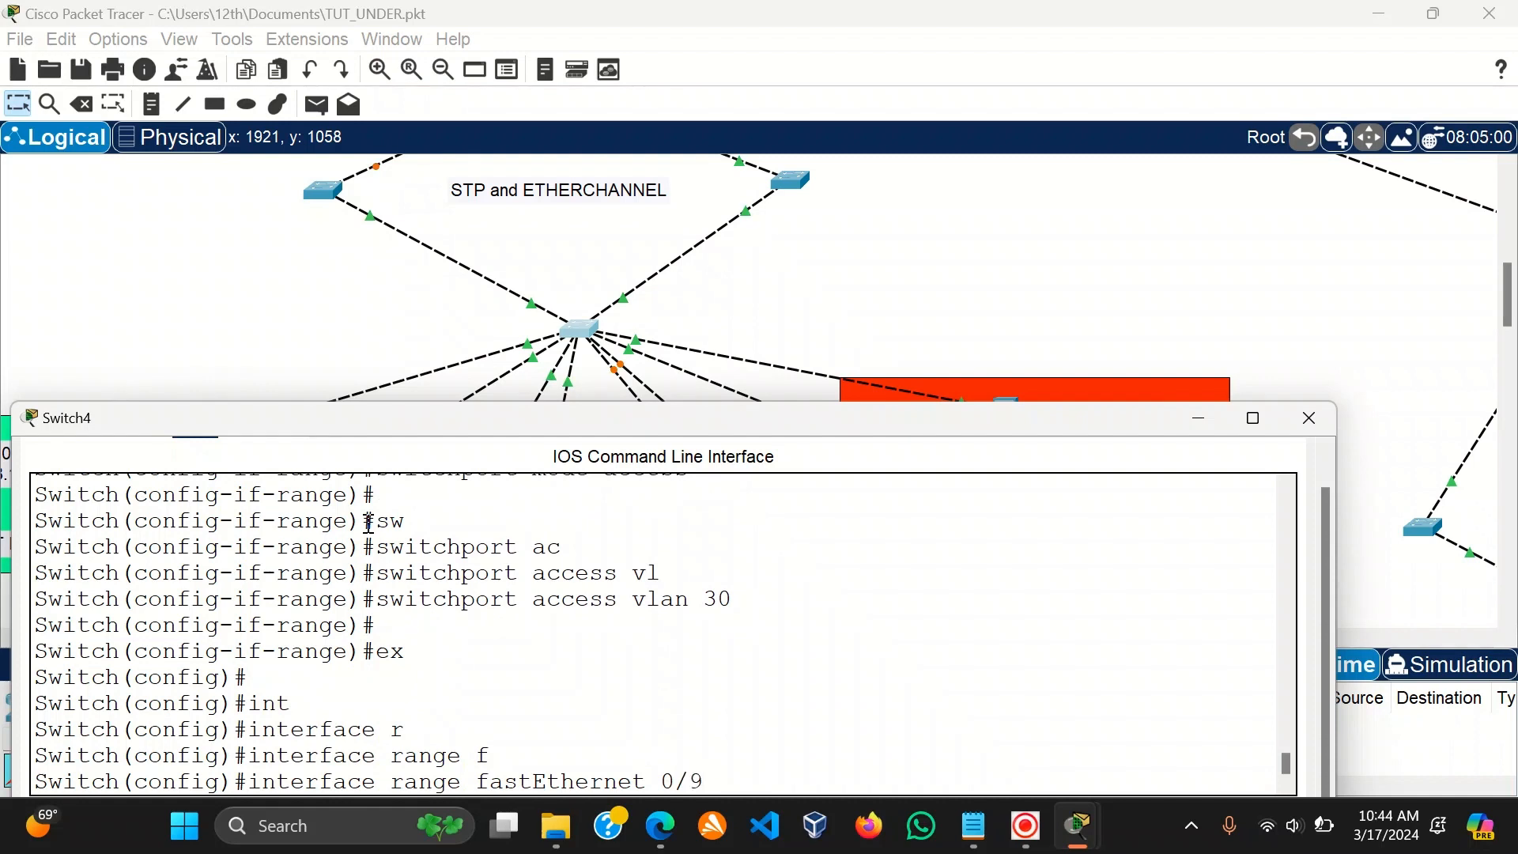
type("9-10")
key("Return")
Assign FastEthernet 0/9-10 to VLAN 40 with switchport access vlan 40.
type("sw")
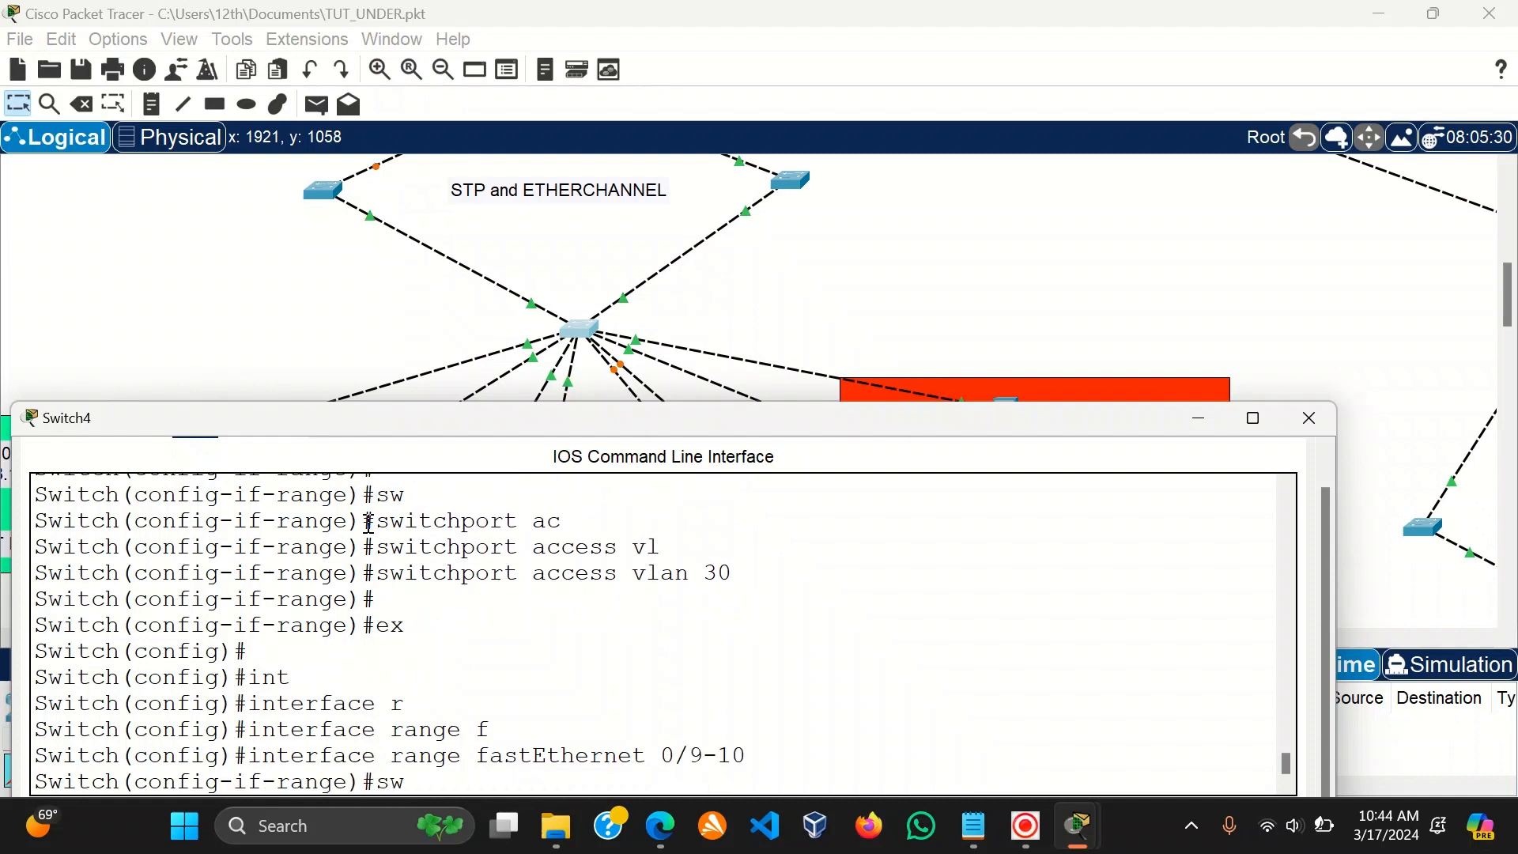
key("Tab")
type("mcc")
key("Tab")
type("vl")
key("Tab")
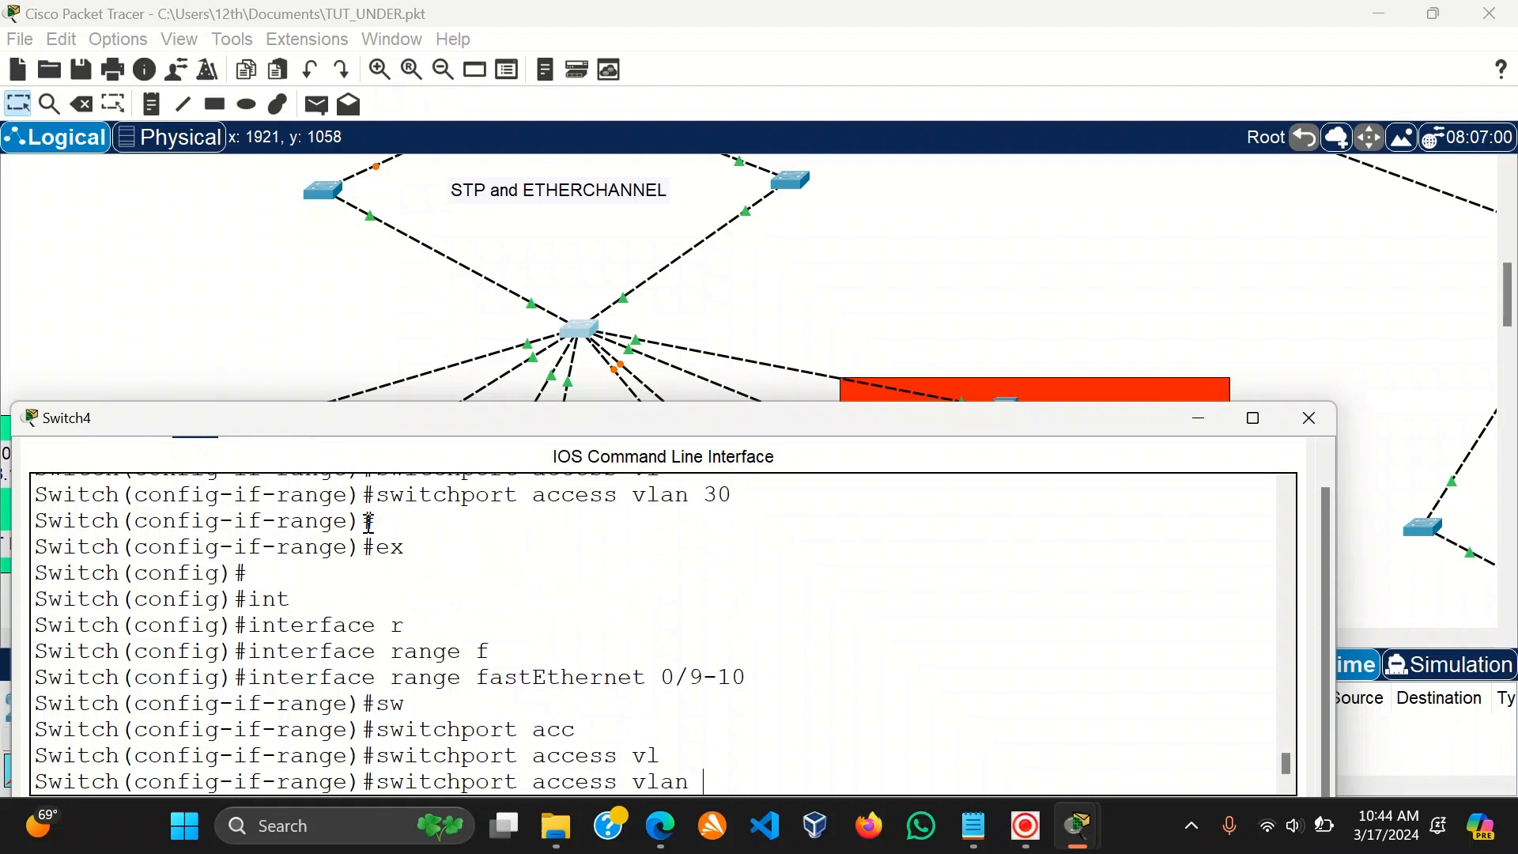
type("40")
key("Return")
key("Return")
Enable FastEthernet 0/9-10 with no shutdown, exit to global configuration mode, and close Switch4's window.
type("no sh")
key("Tab")
key("Return")
key("Return")
type("ex")
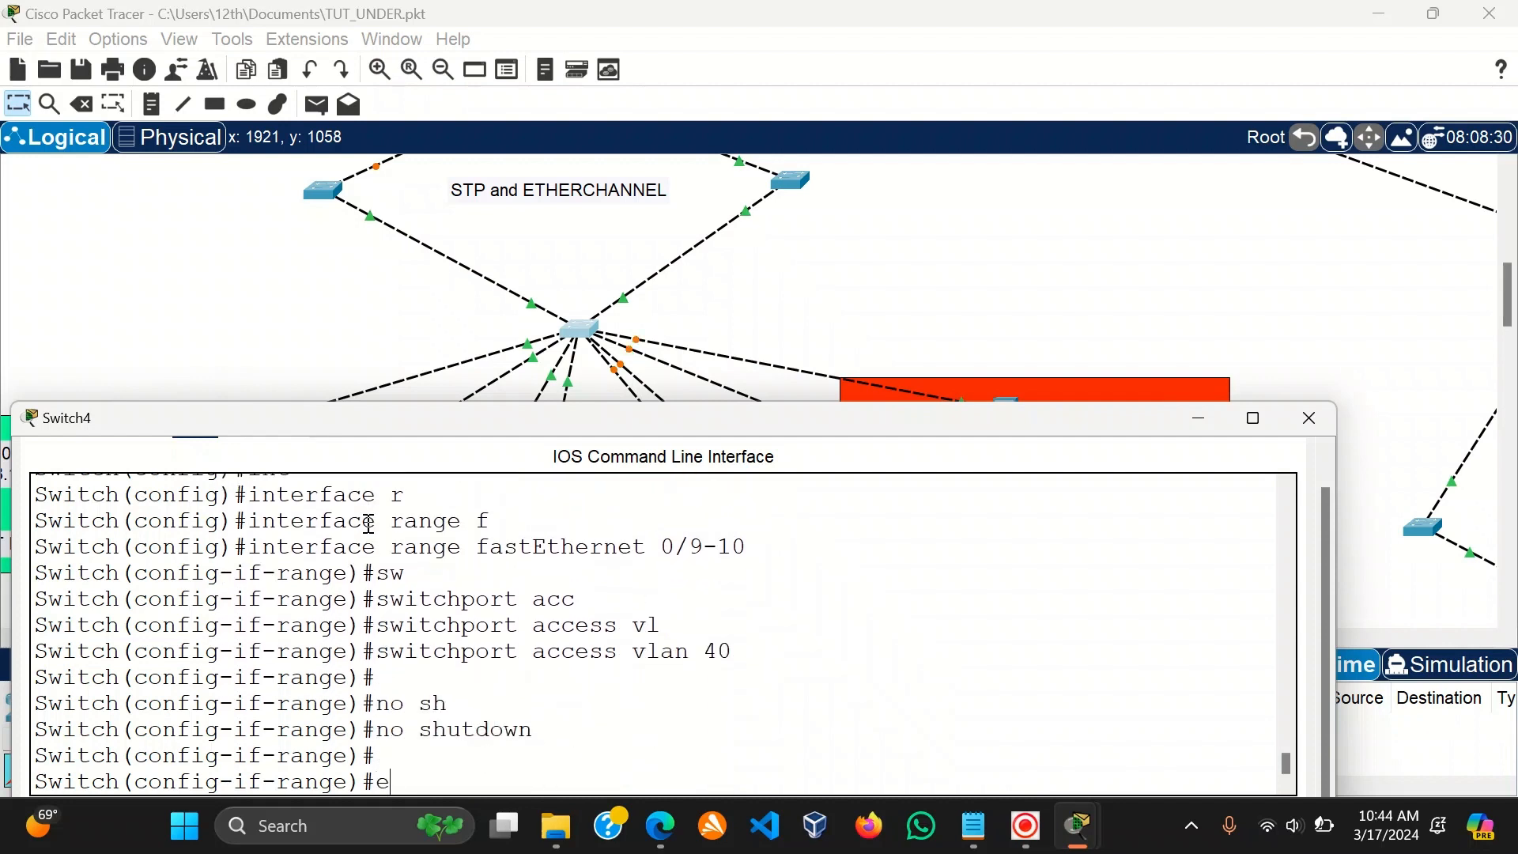
key("Return")
key("Return")
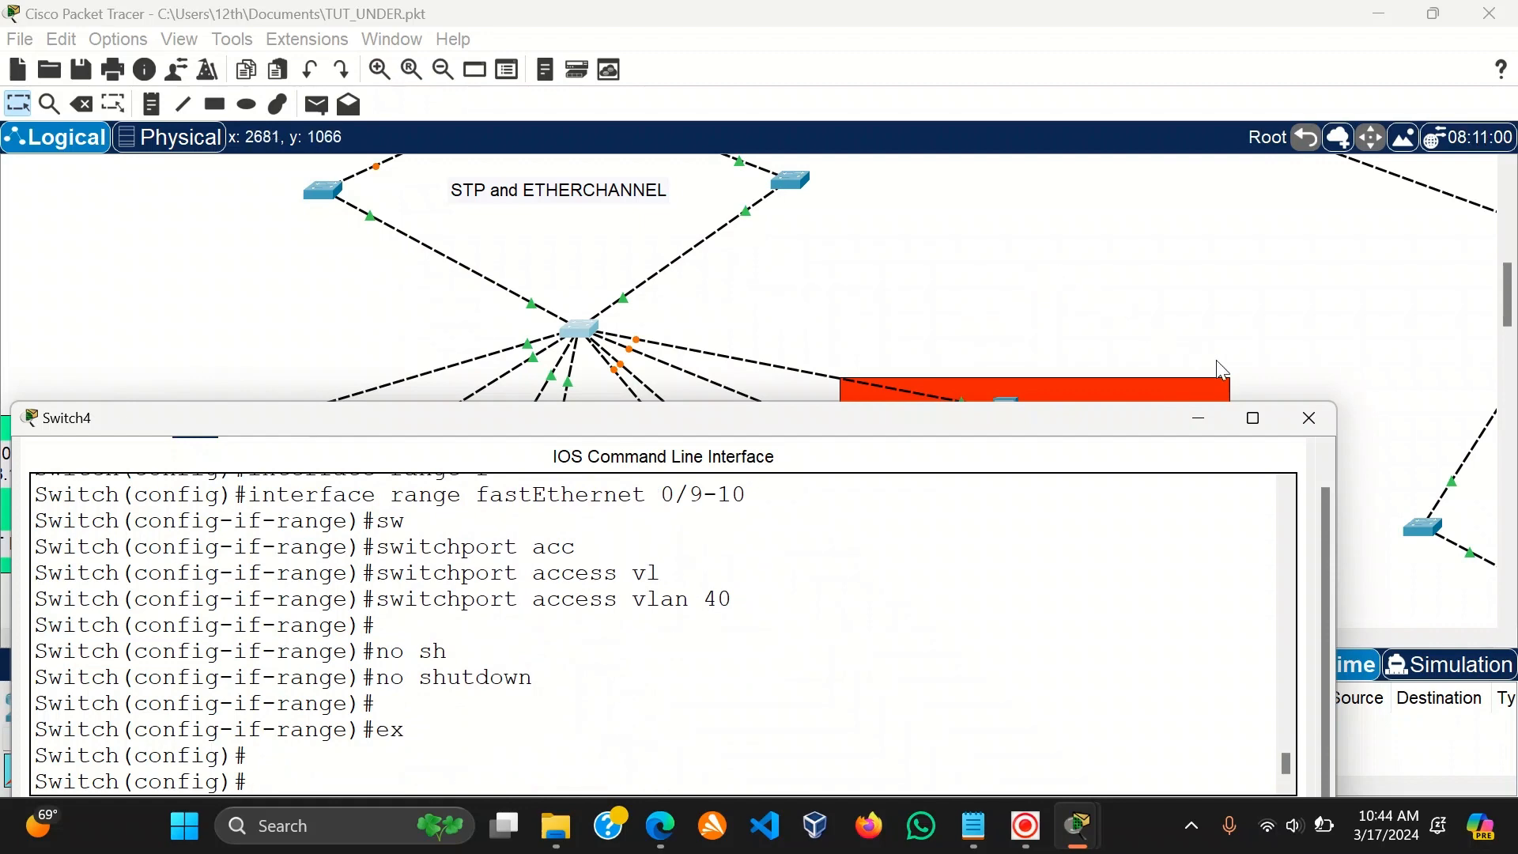
left_click(1309, 418)
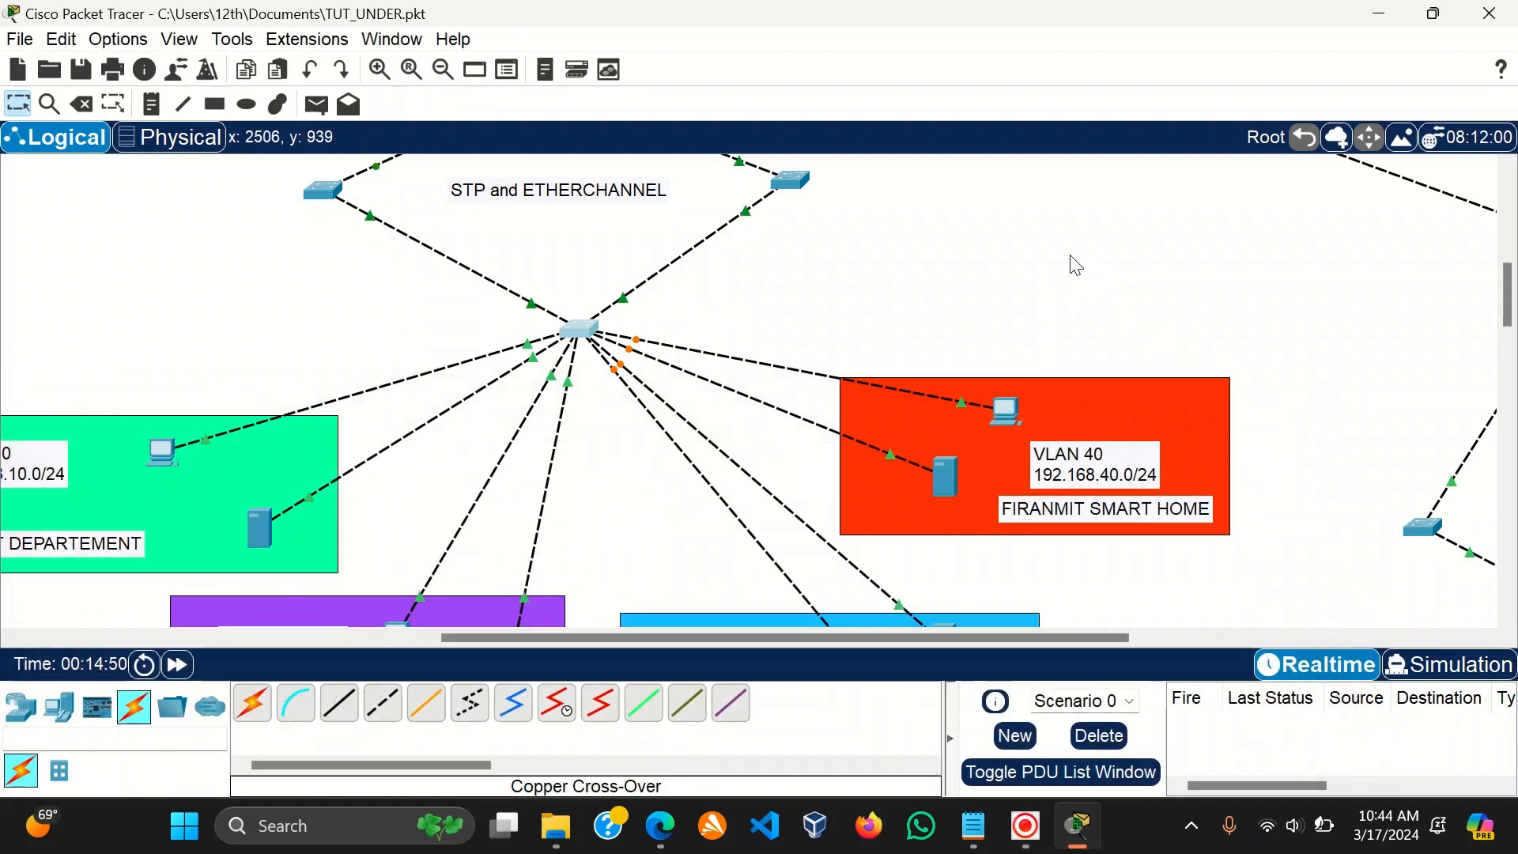
Shorten the STP and ETHERCHANNEL label to STP and centre it between the four interconnected switches.
scroll(1067, 267, "up", 2)
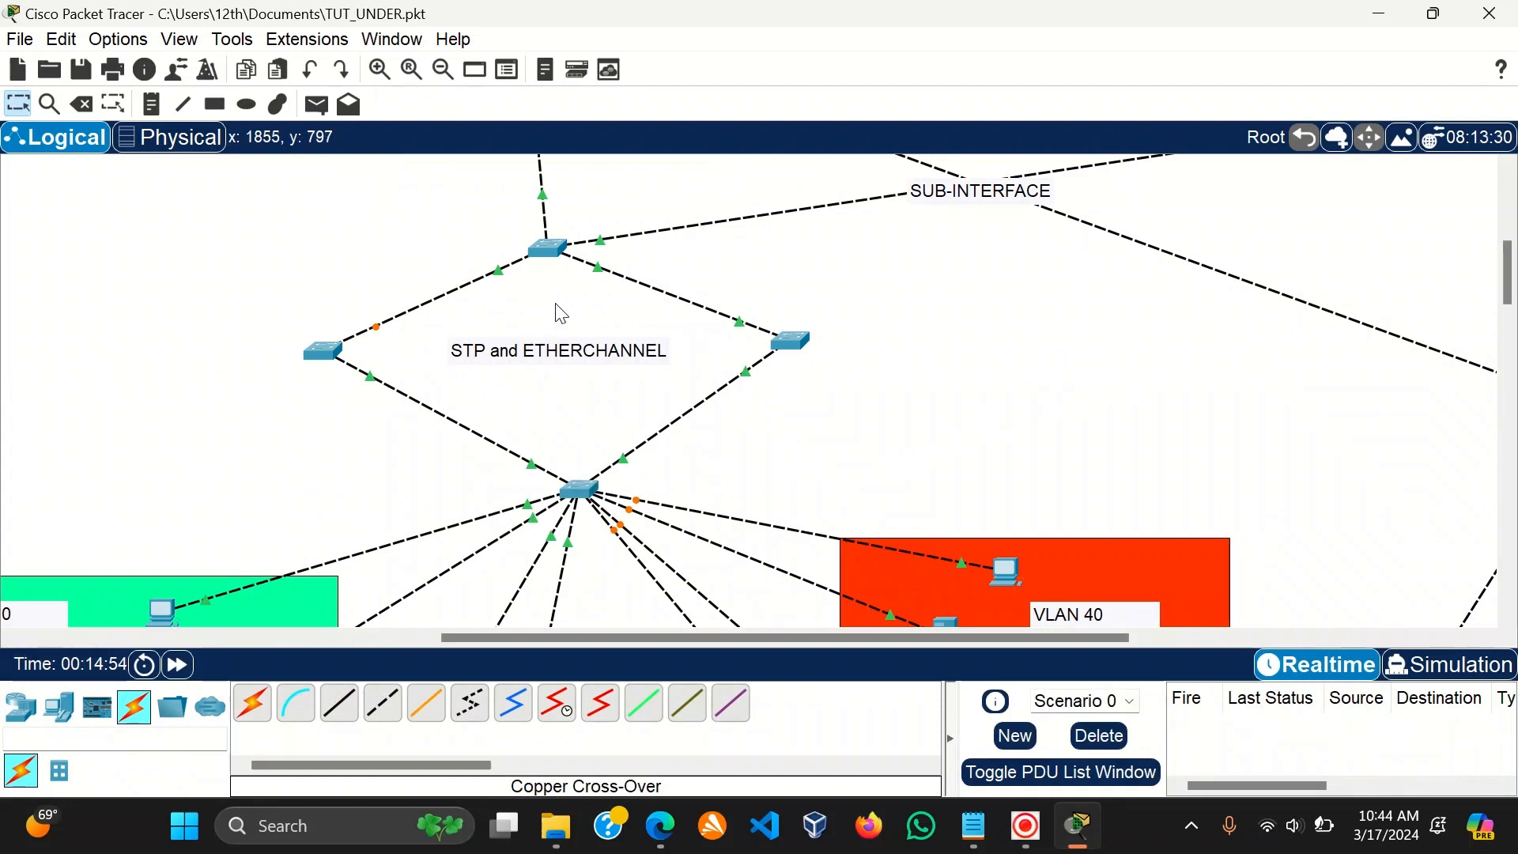
double_click(562, 350)
left_click_drag(495, 395, 436, 368)
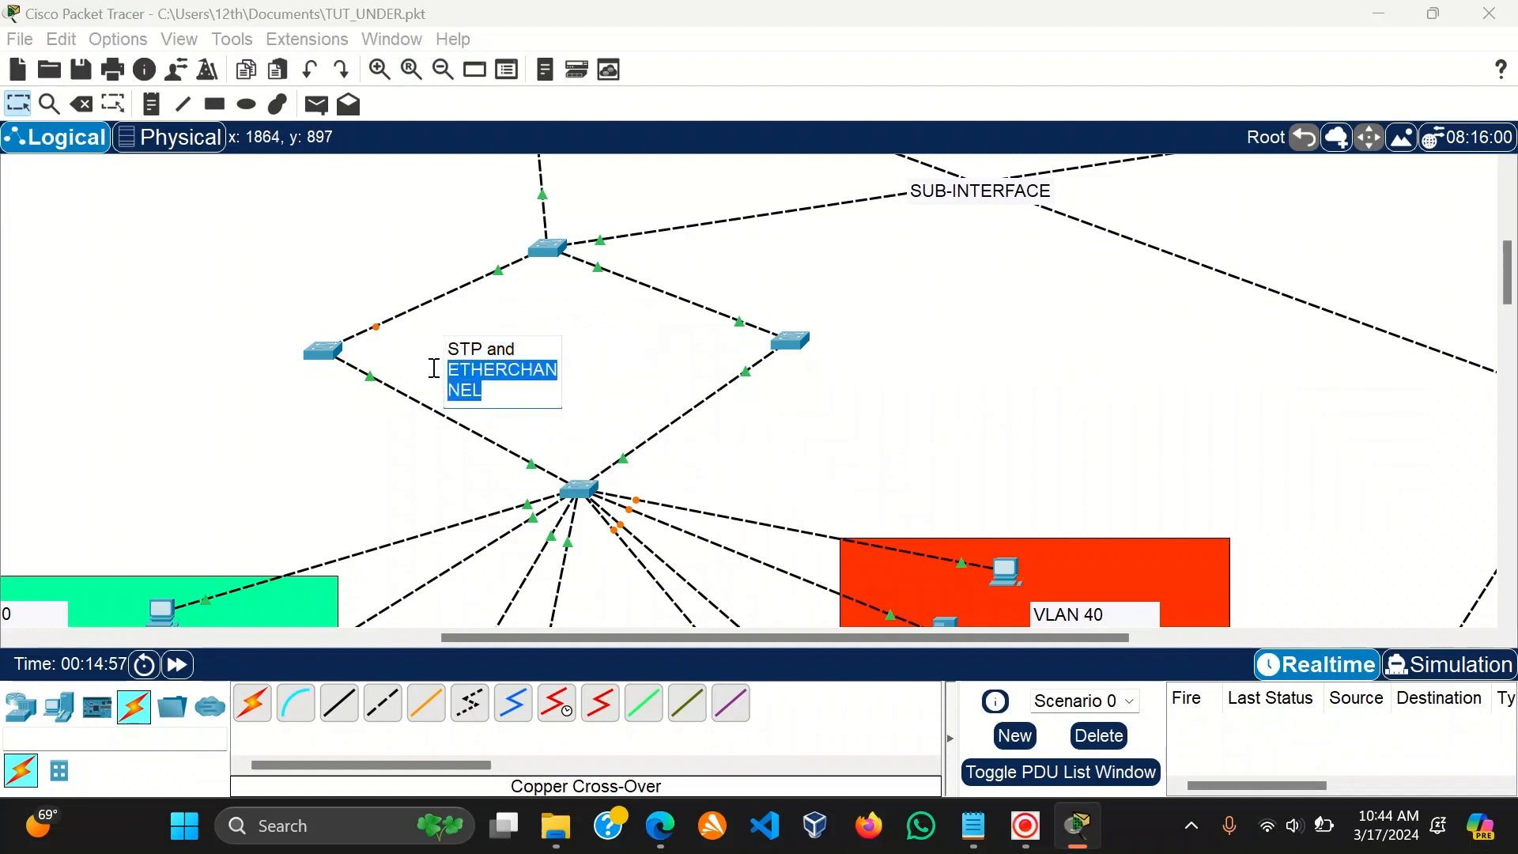
key("BackSpace")
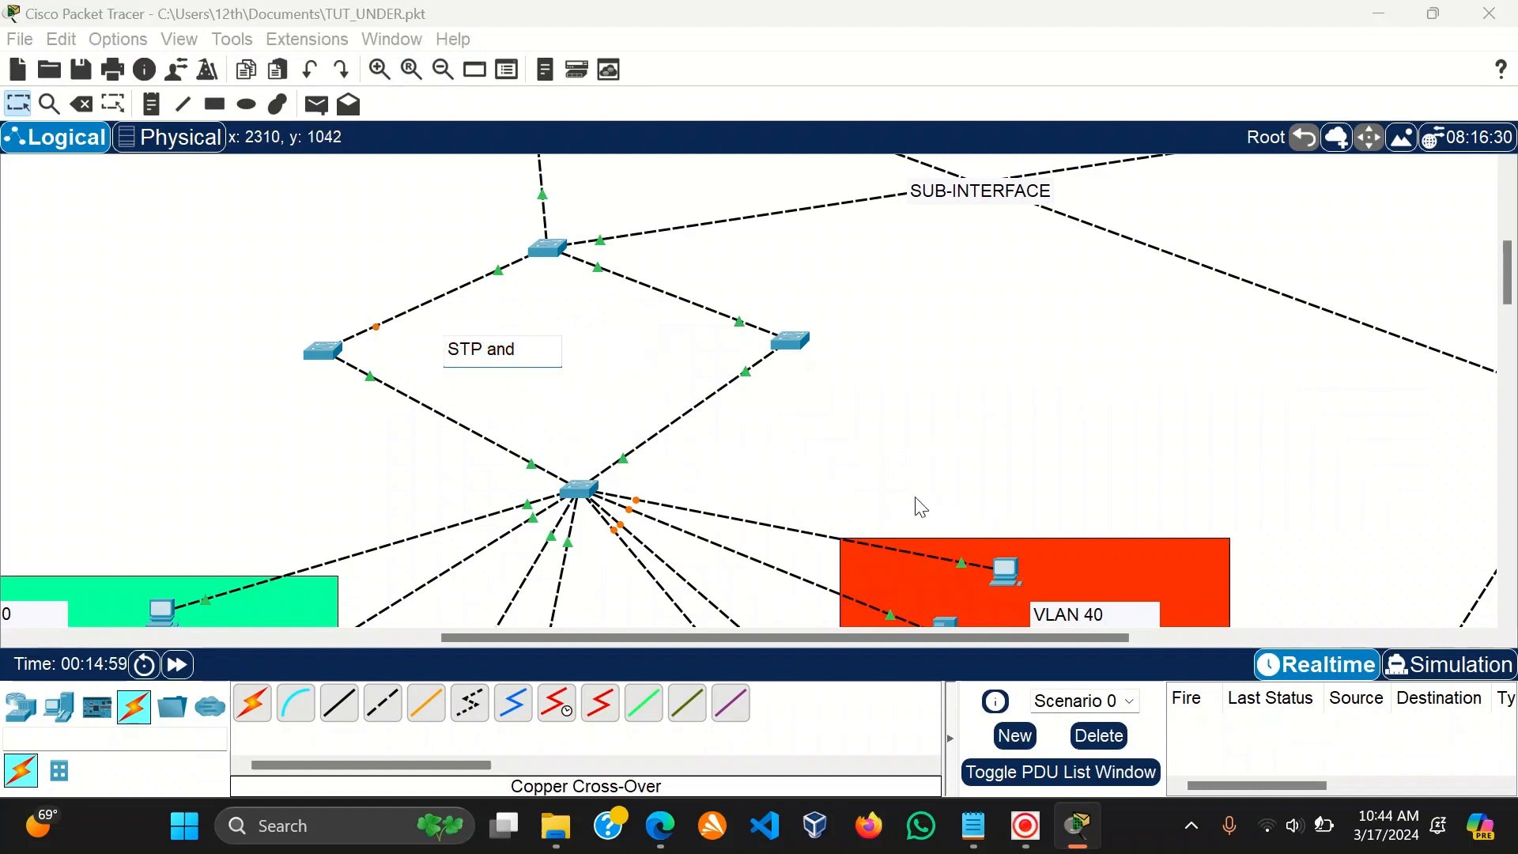
key("BackSpace")
key("BackSpace")
key("BackSpace")
key("BackSpace")
key("BackSpace")
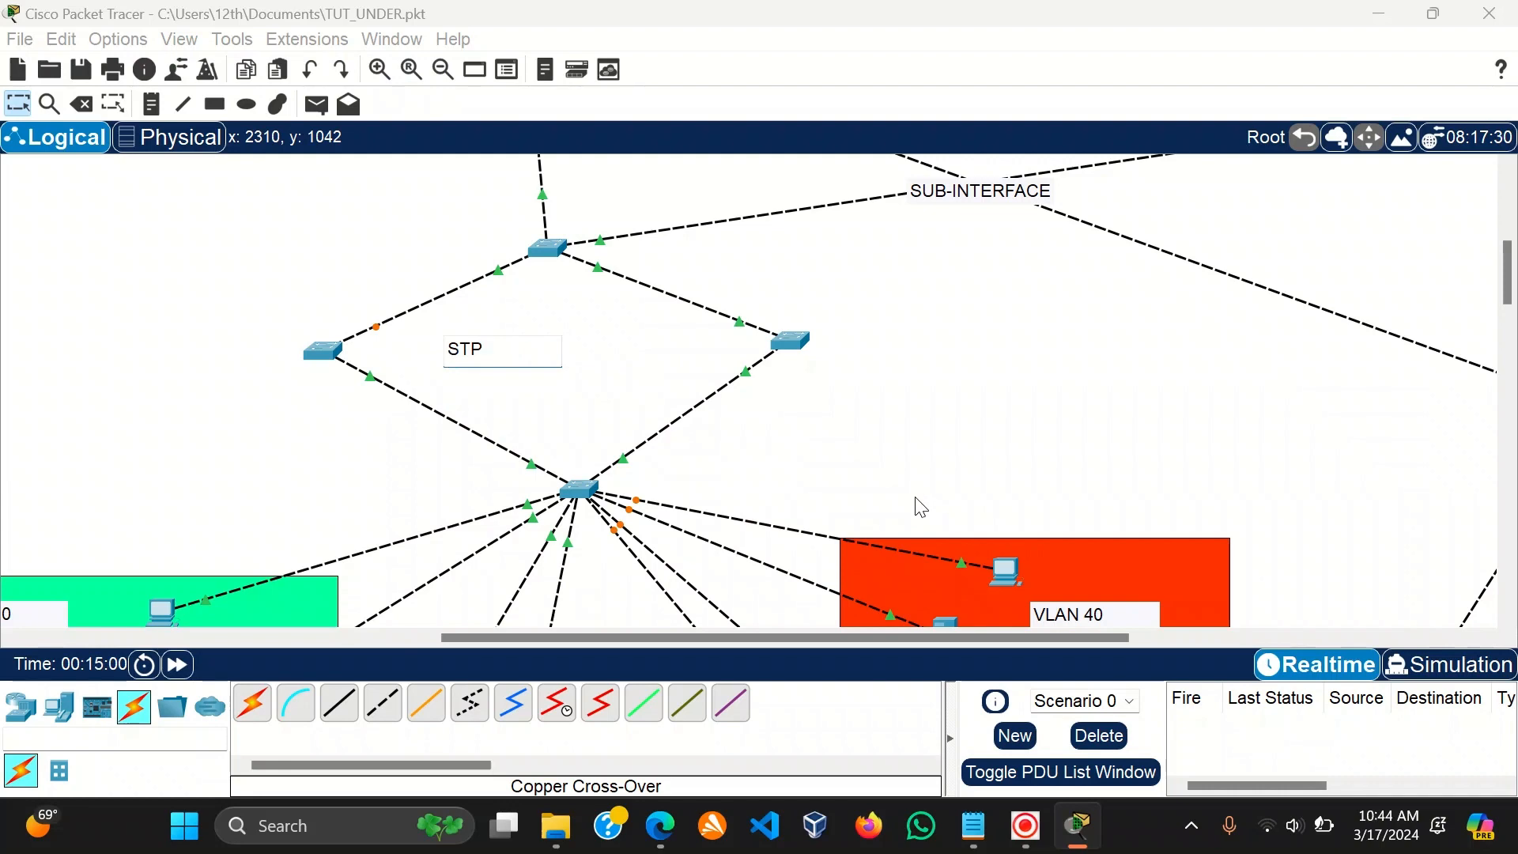
left_click(1202, 427)
left_click_drag(480, 357, 545, 372)
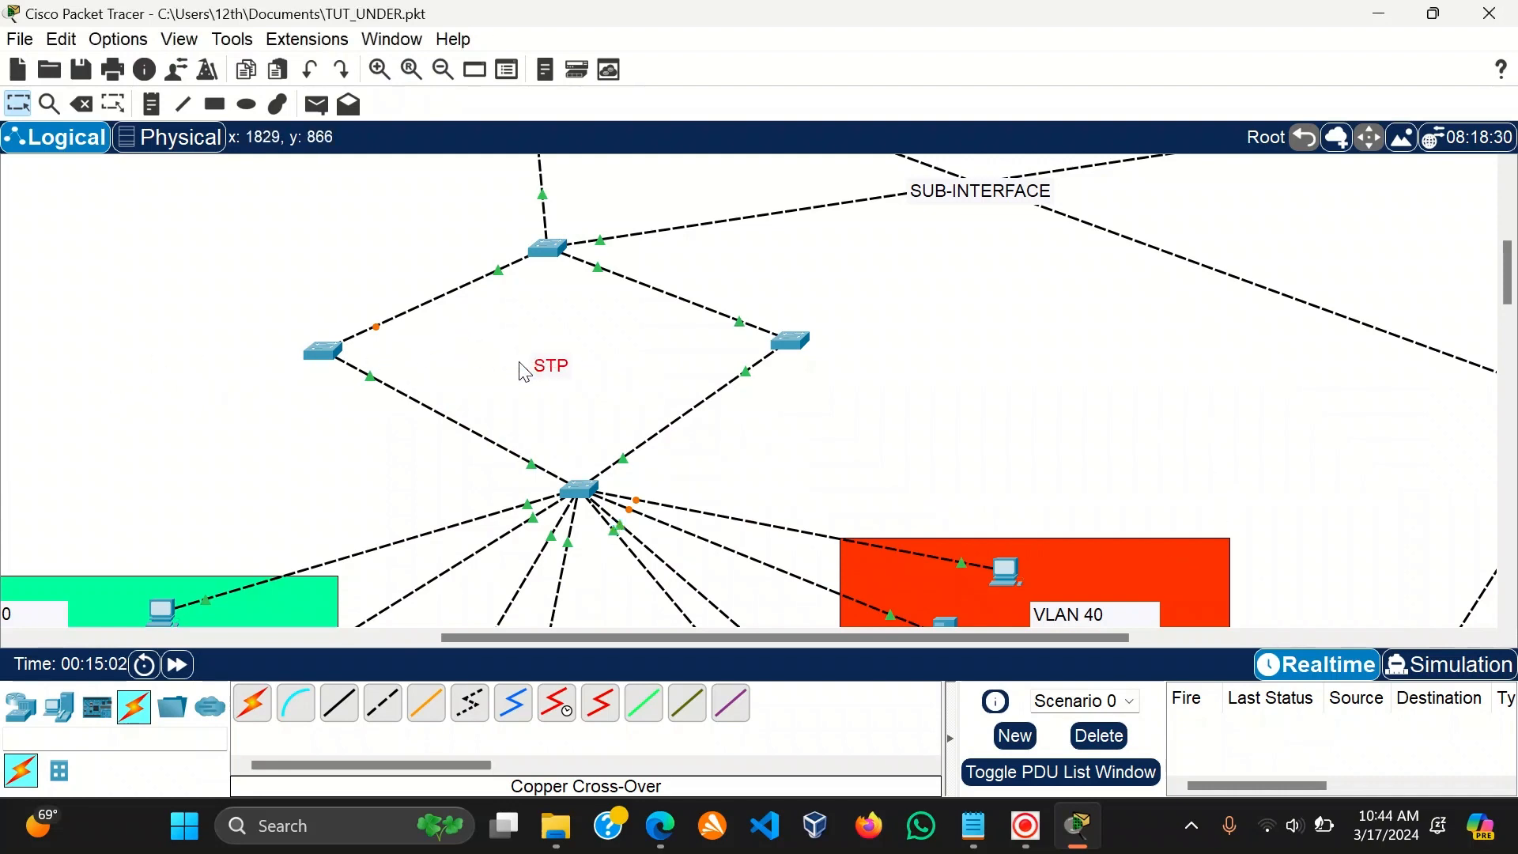
Reopen Switch4's command line, then widen and reposition its window so the global configuration prompt is ready for input.
left_click(578, 494)
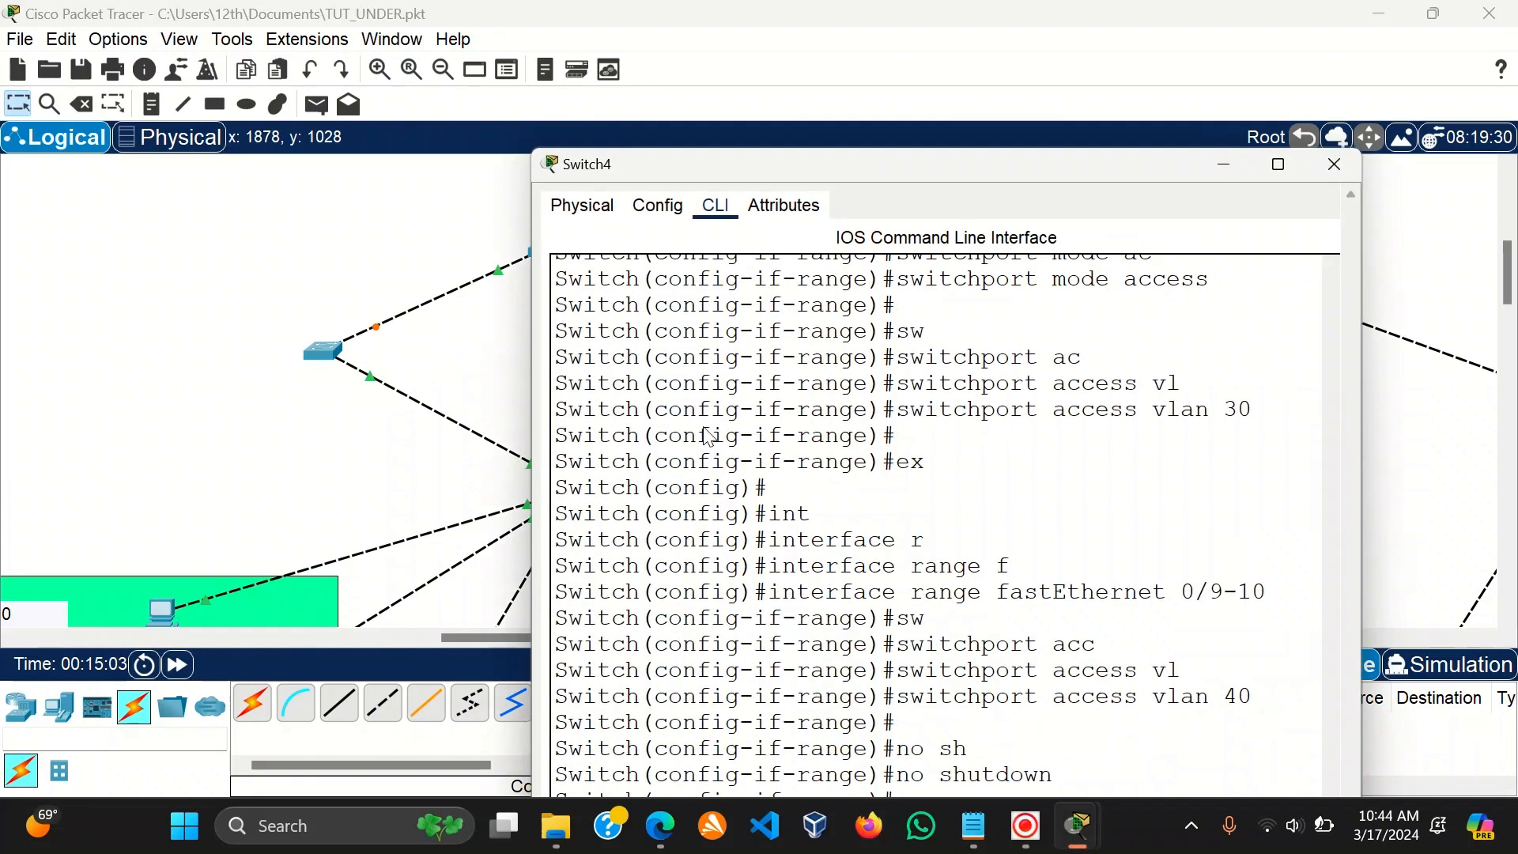
left_click(1107, 145)
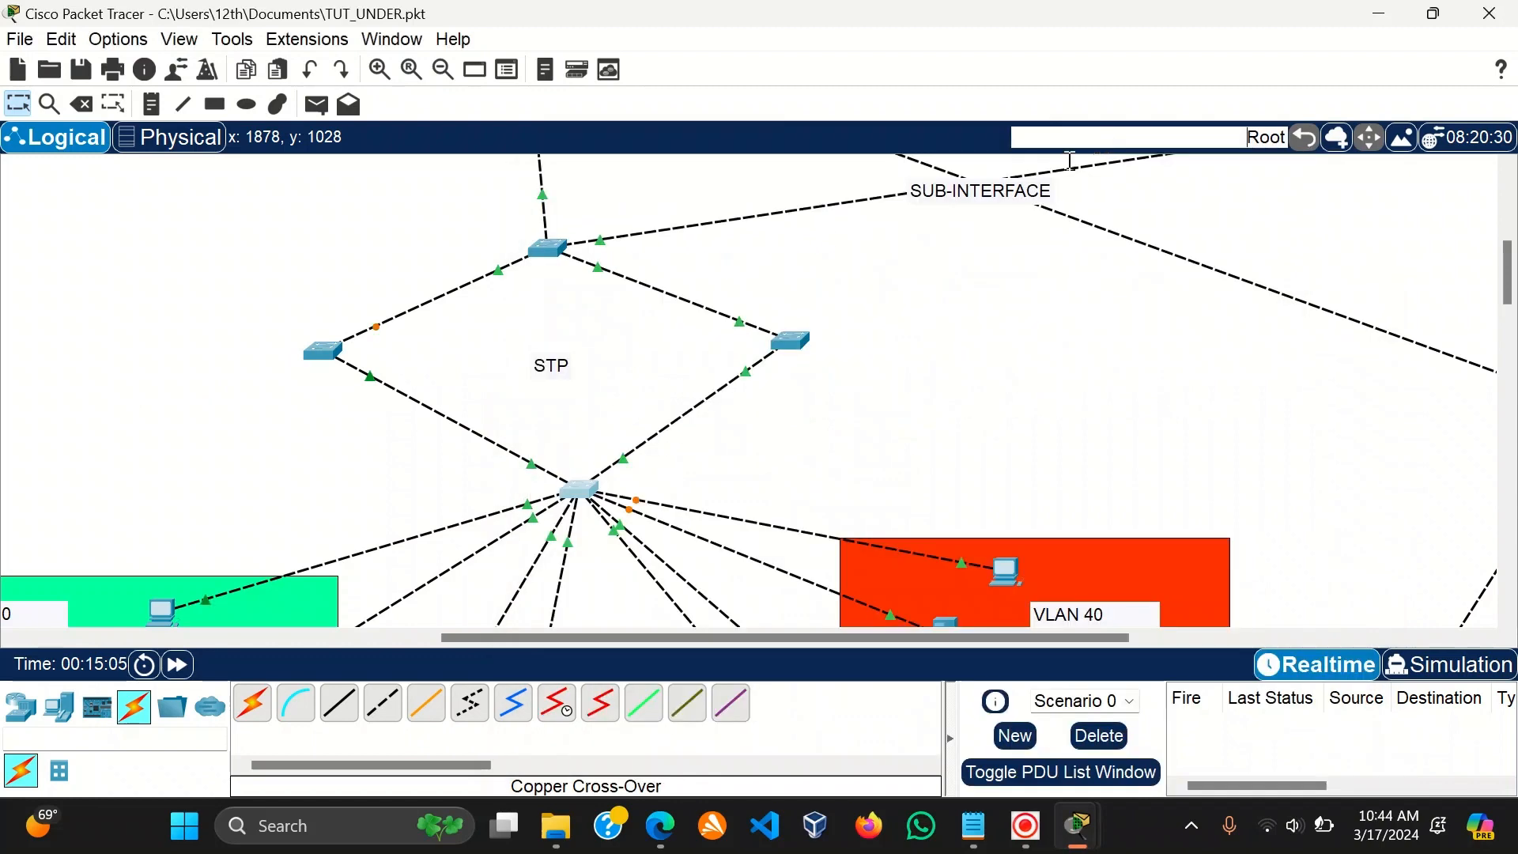
left_click(584, 496)
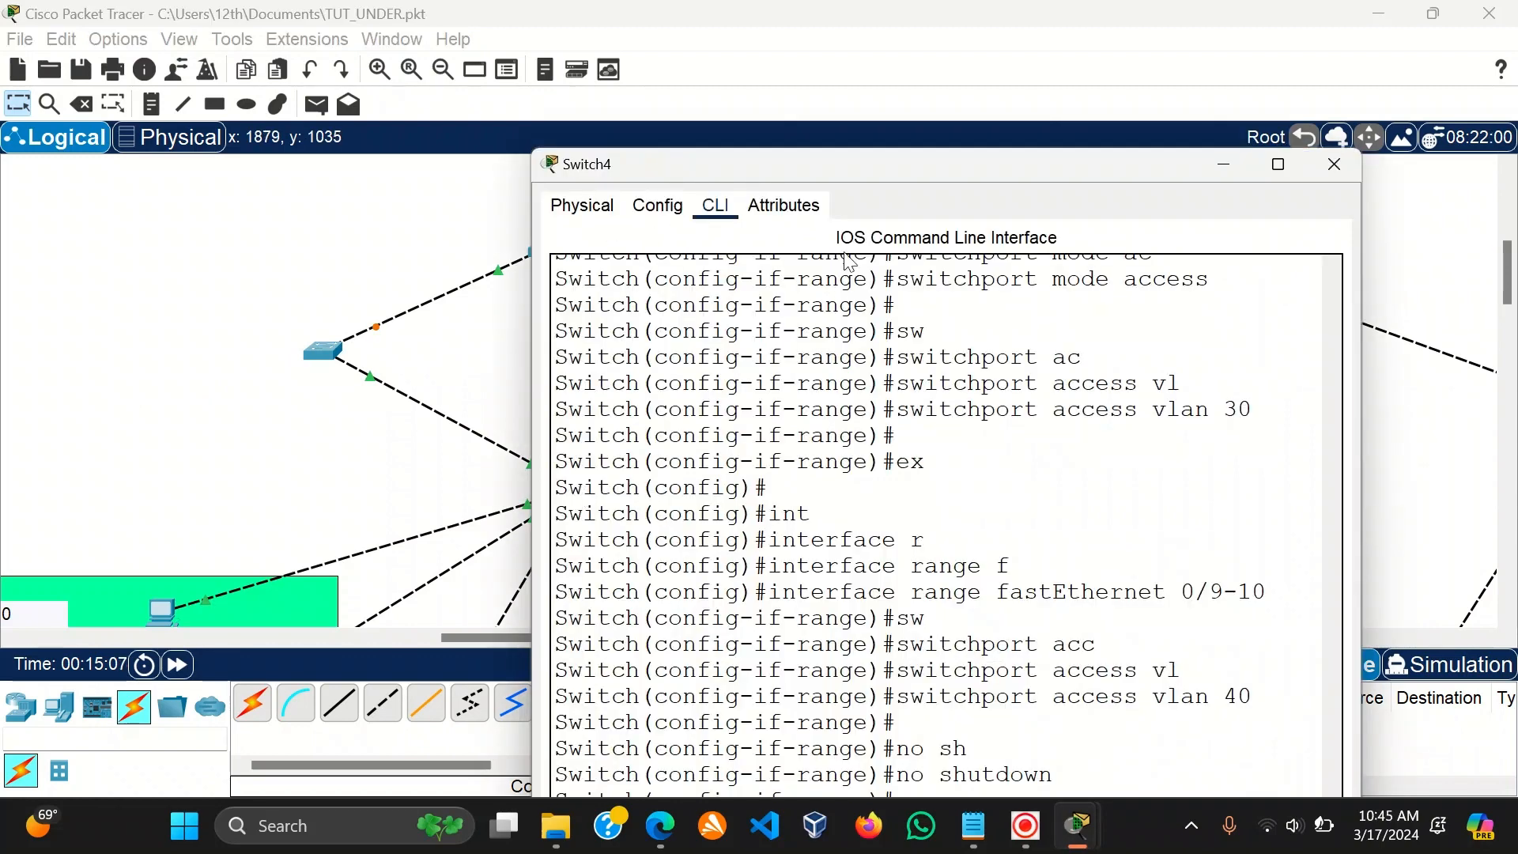
left_click_drag(835, 153, 835, 341)
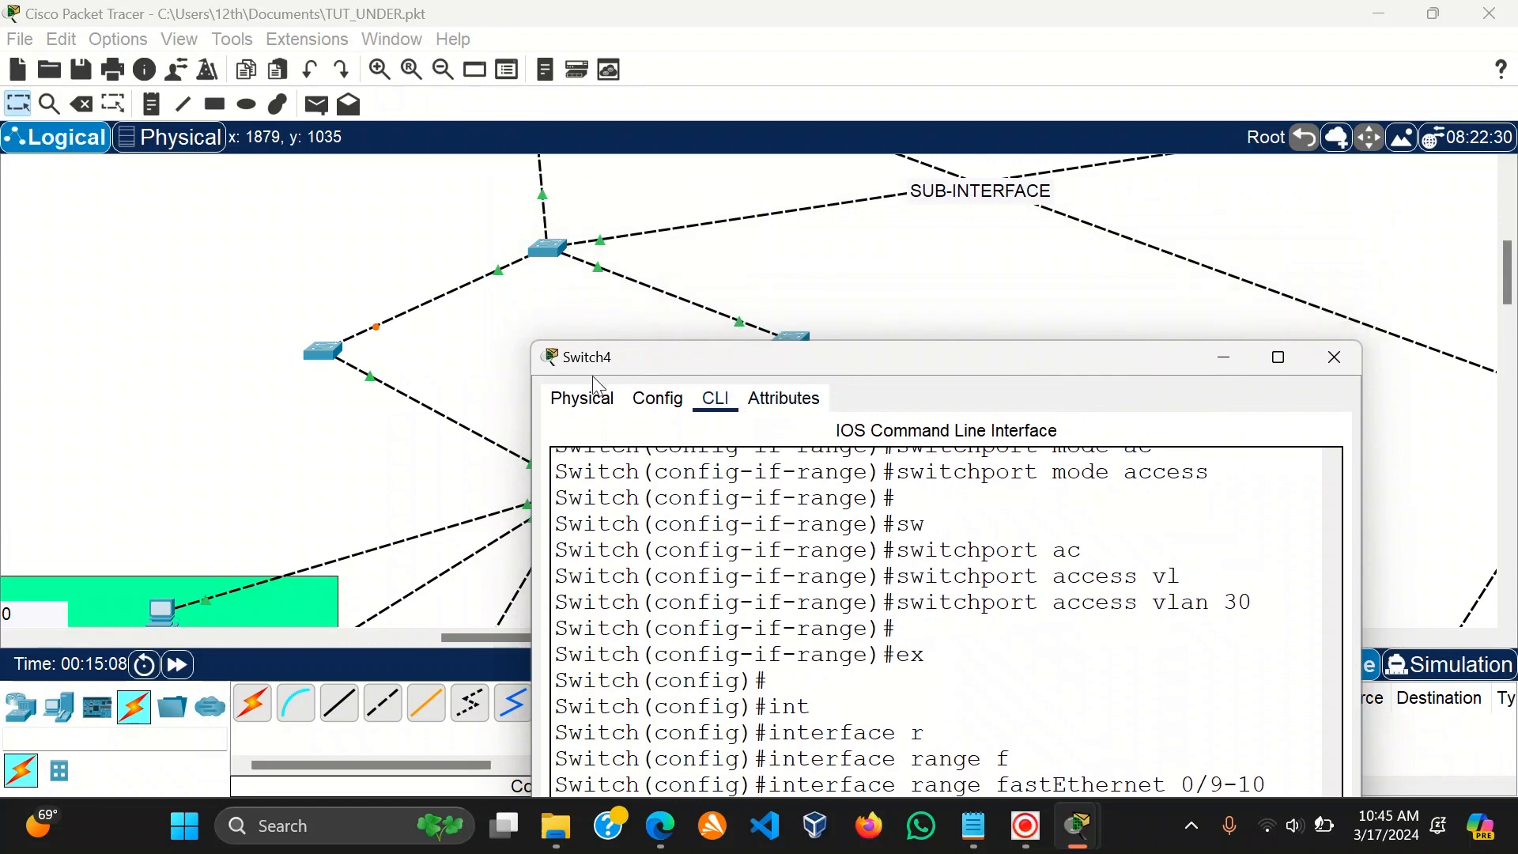
left_click_drag(532, 569, 128, 556)
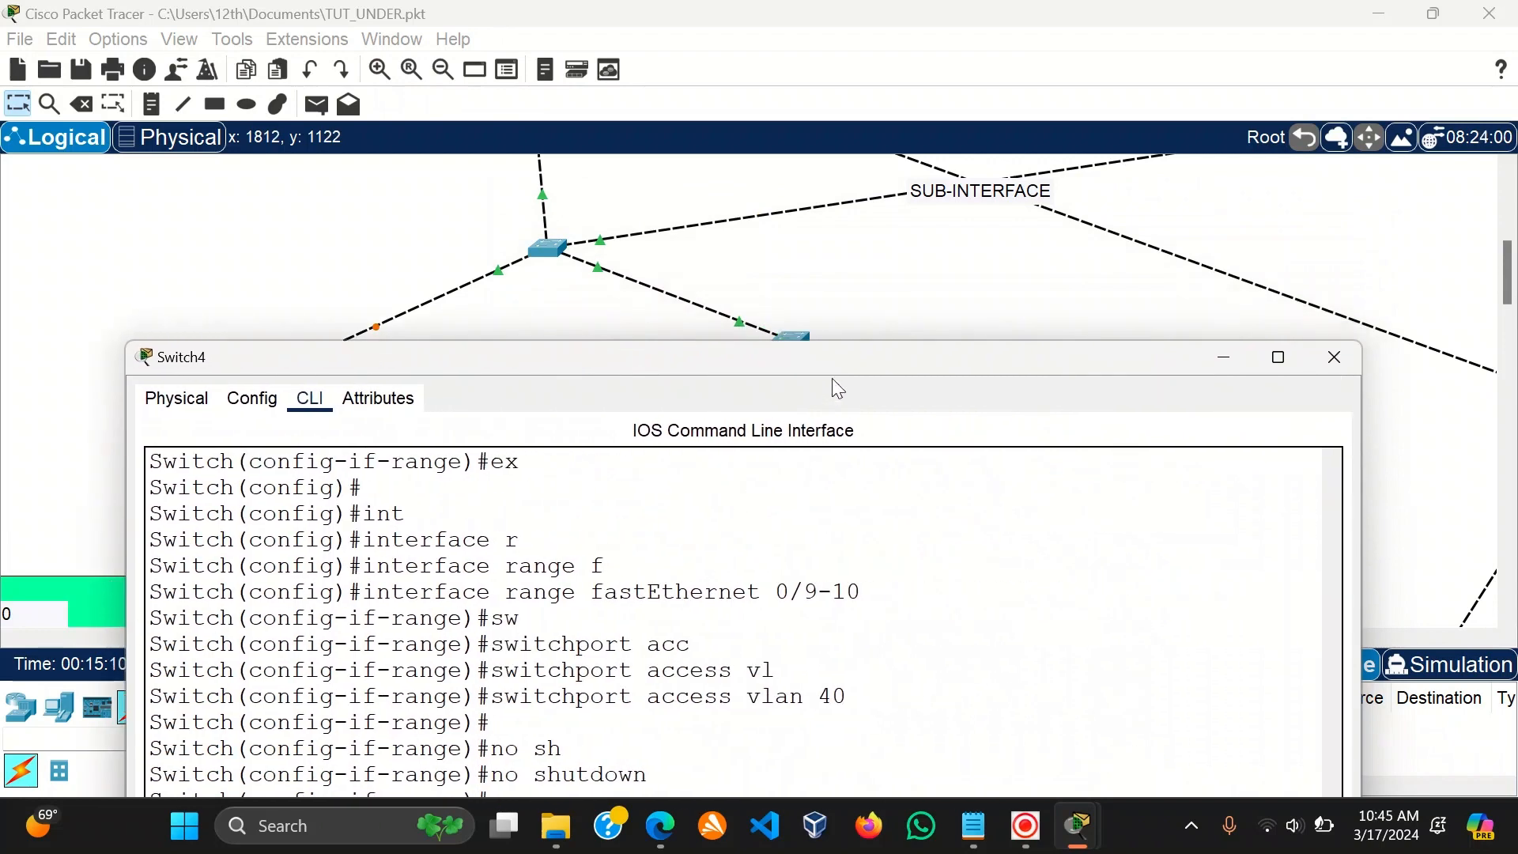
left_click_drag(853, 354, 852, 370)
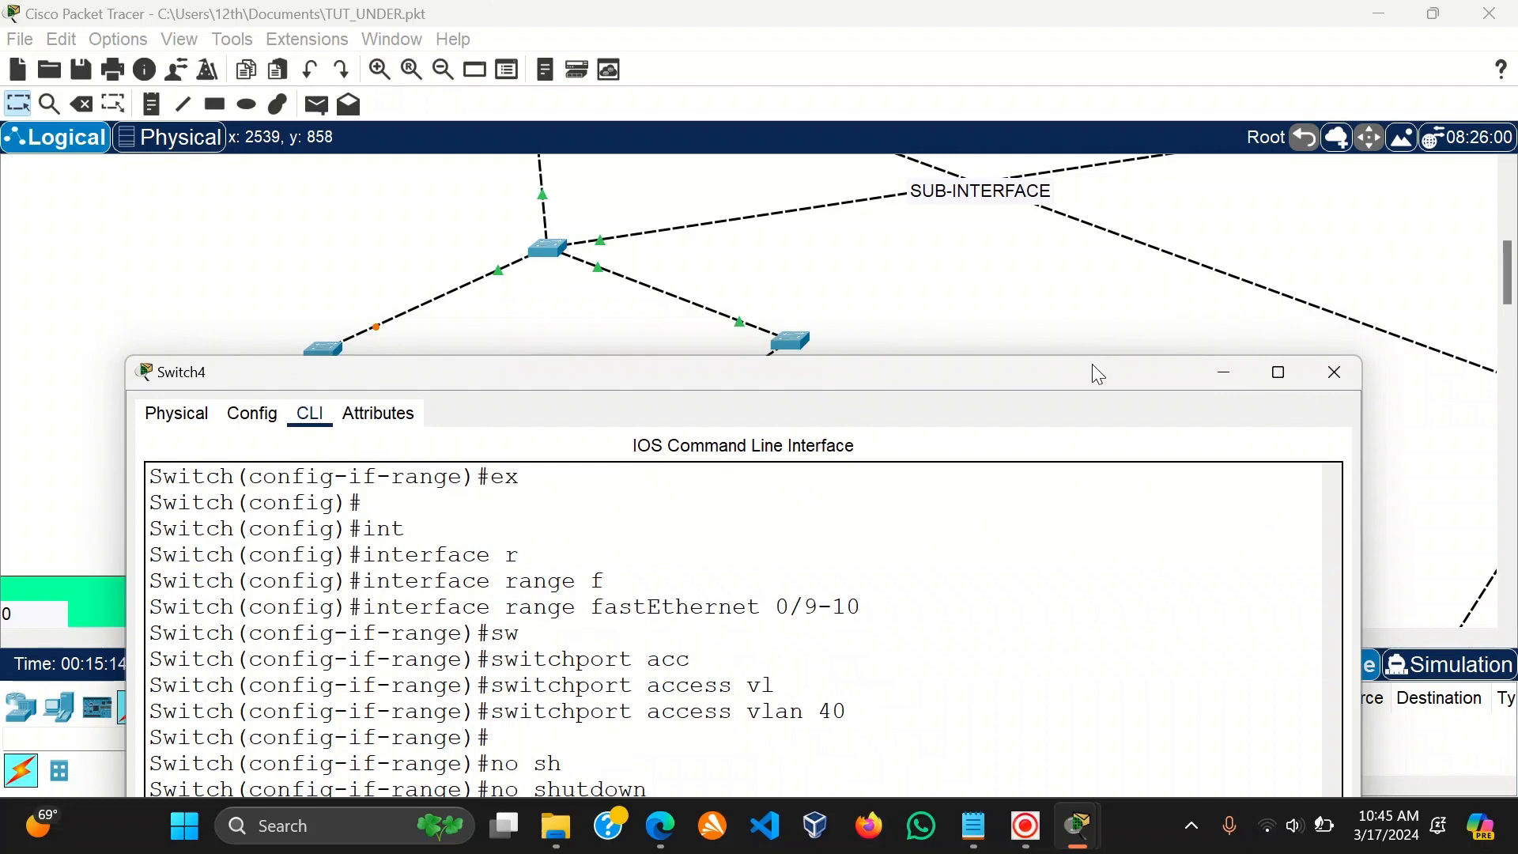
left_click_drag(1094, 372, 882, 329)
left_click(621, 606)
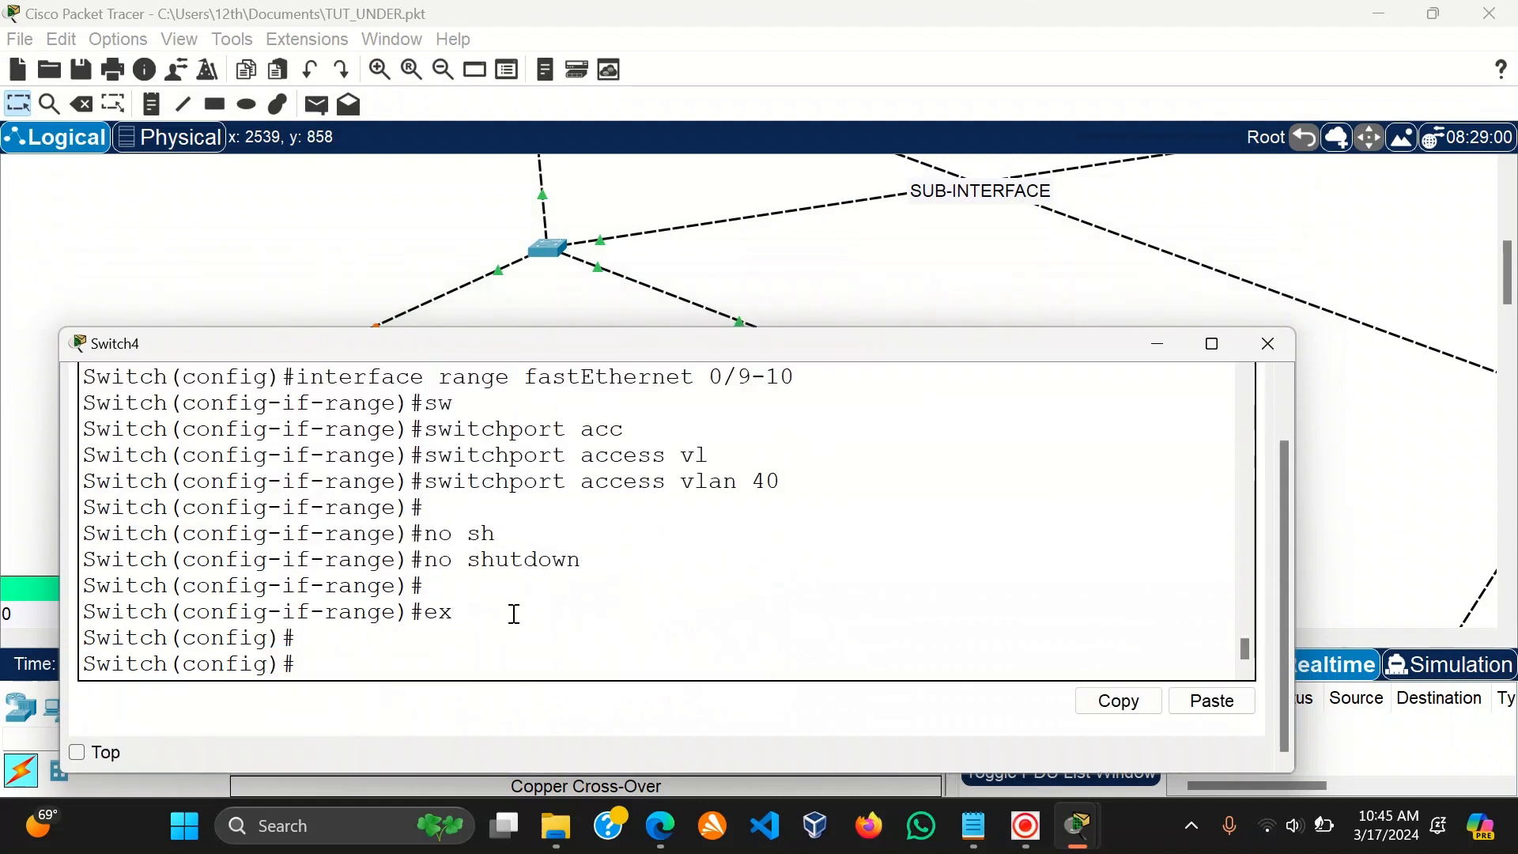
key("Return")
key("Return")
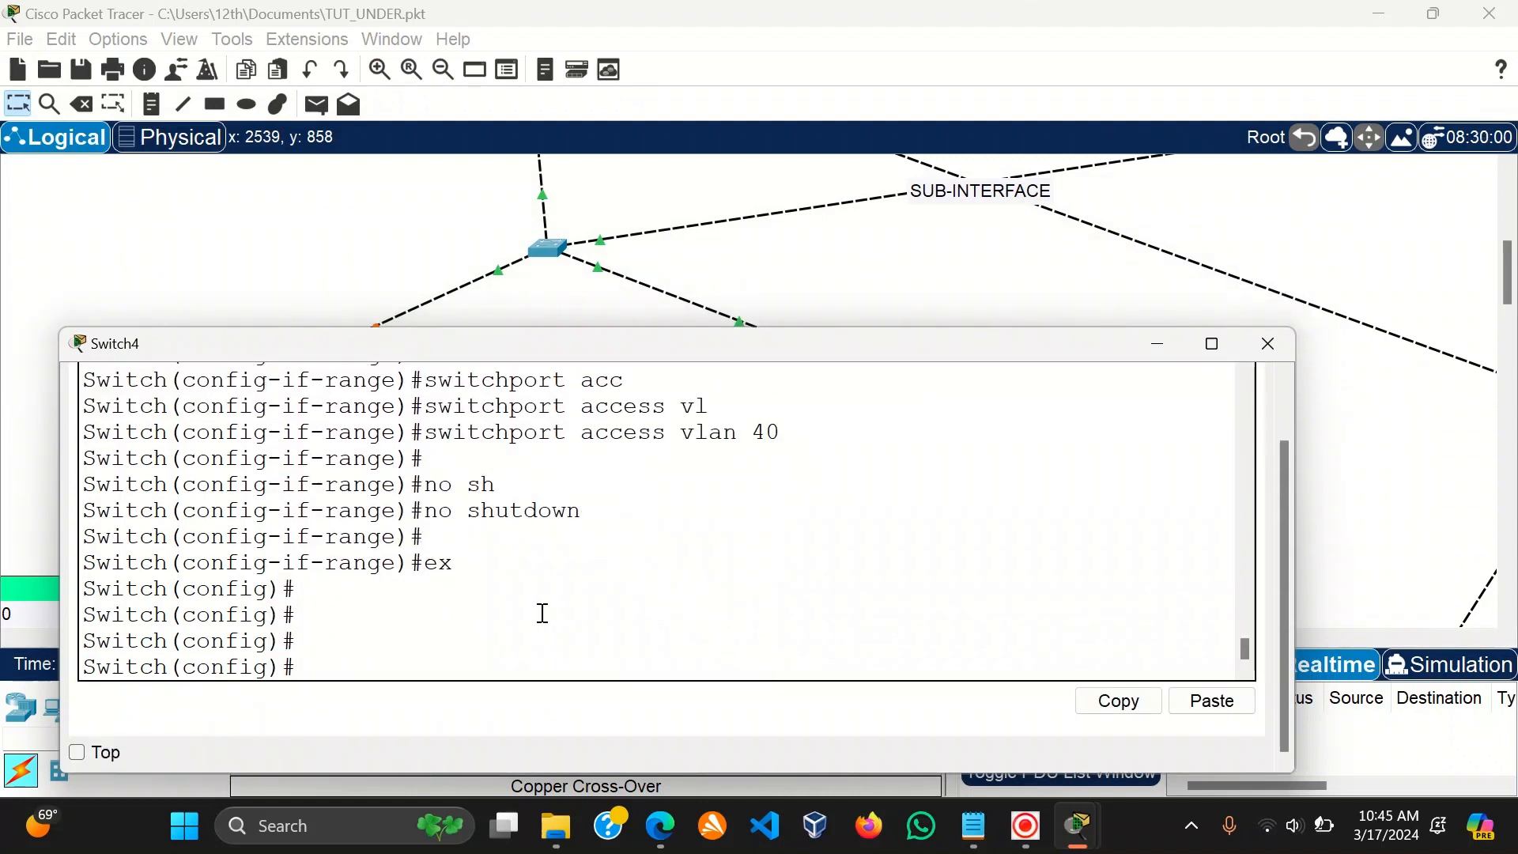
Set Switch4's spanning-tree priority for VLAN 10 to 0 with spanning-tree vlan 10 priority 0.
type("sp")
key("Tab")
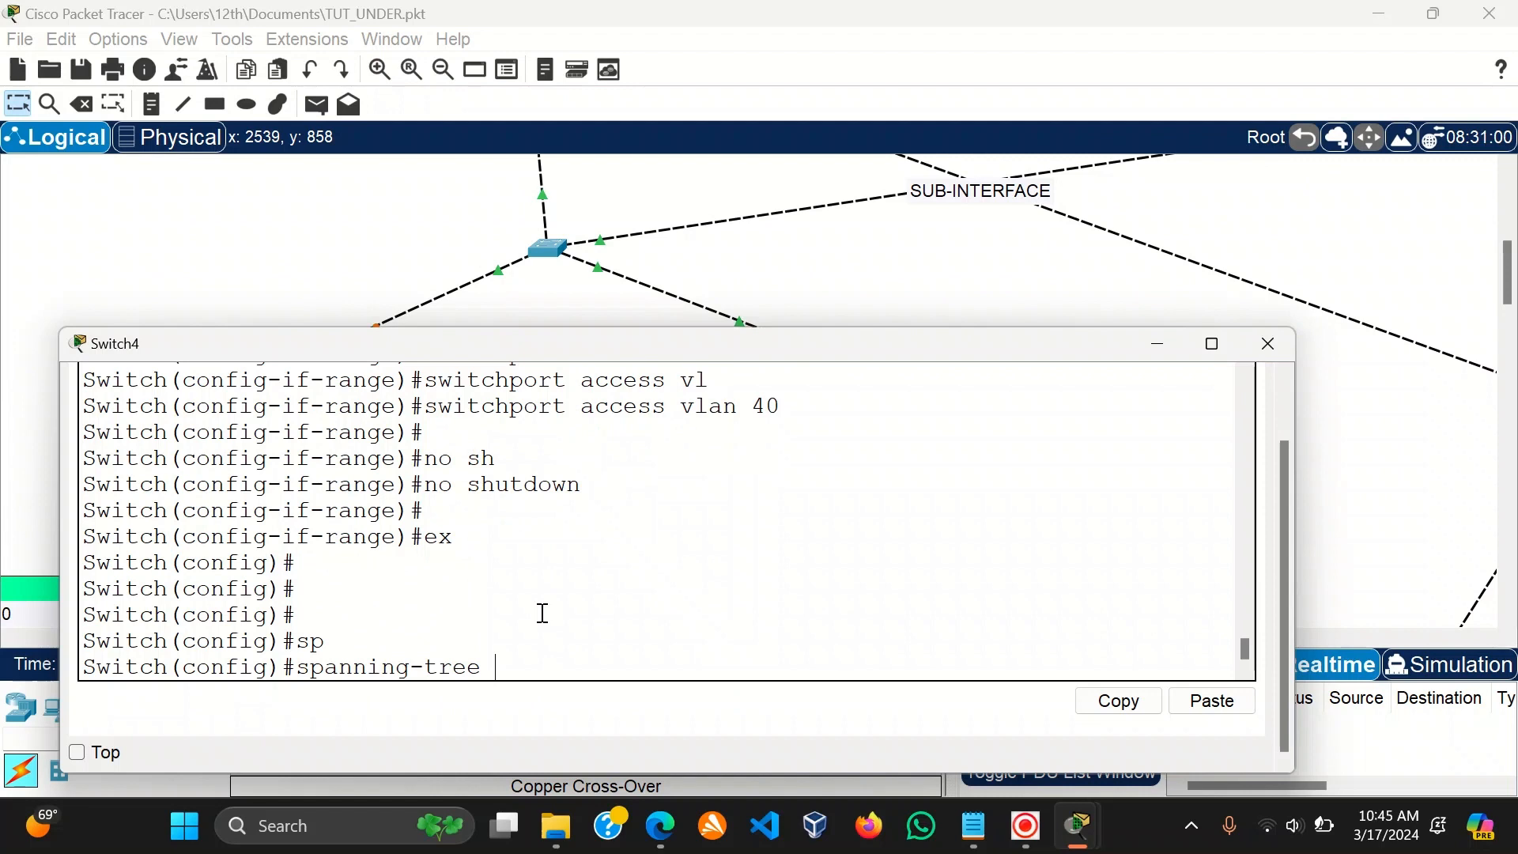
type("vl")
key("Tab")
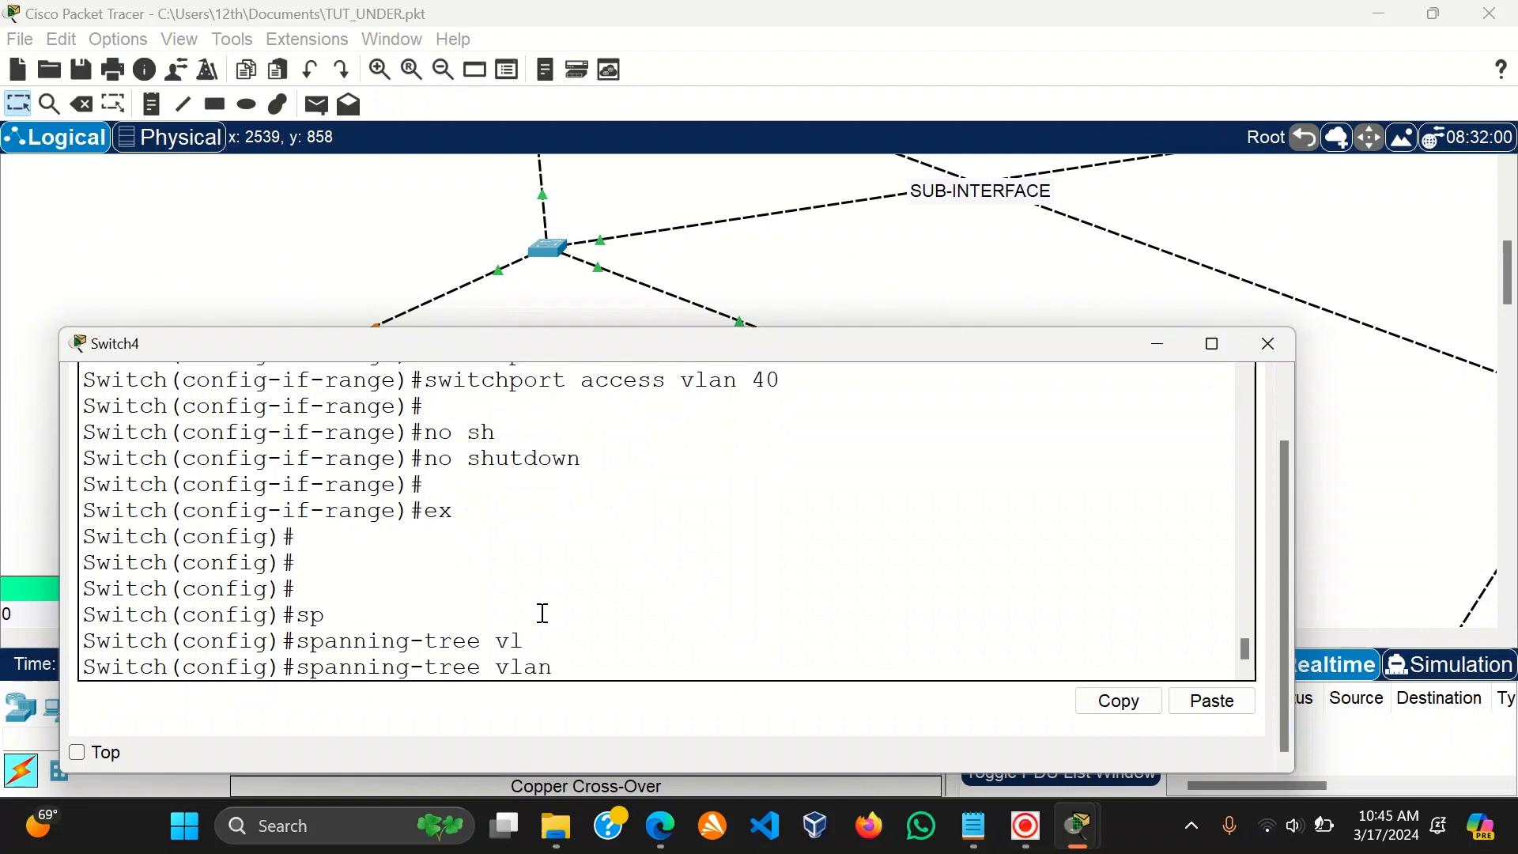
type("10 r")
key("Tab")
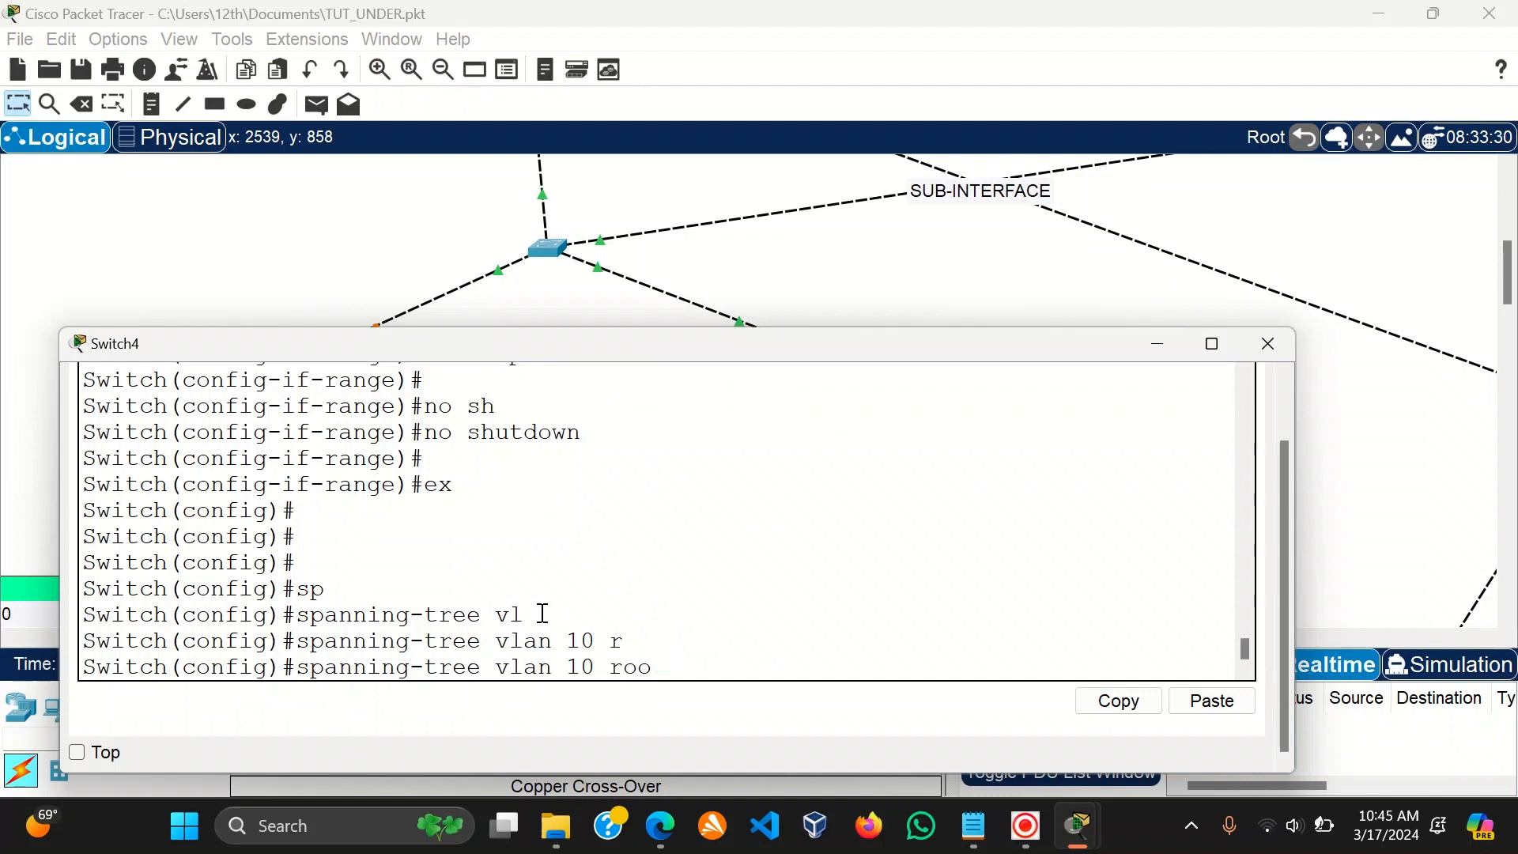
key("BackSpace")
key("BackSpace")
key("BackSpace")
type("pr")
key("Tab")
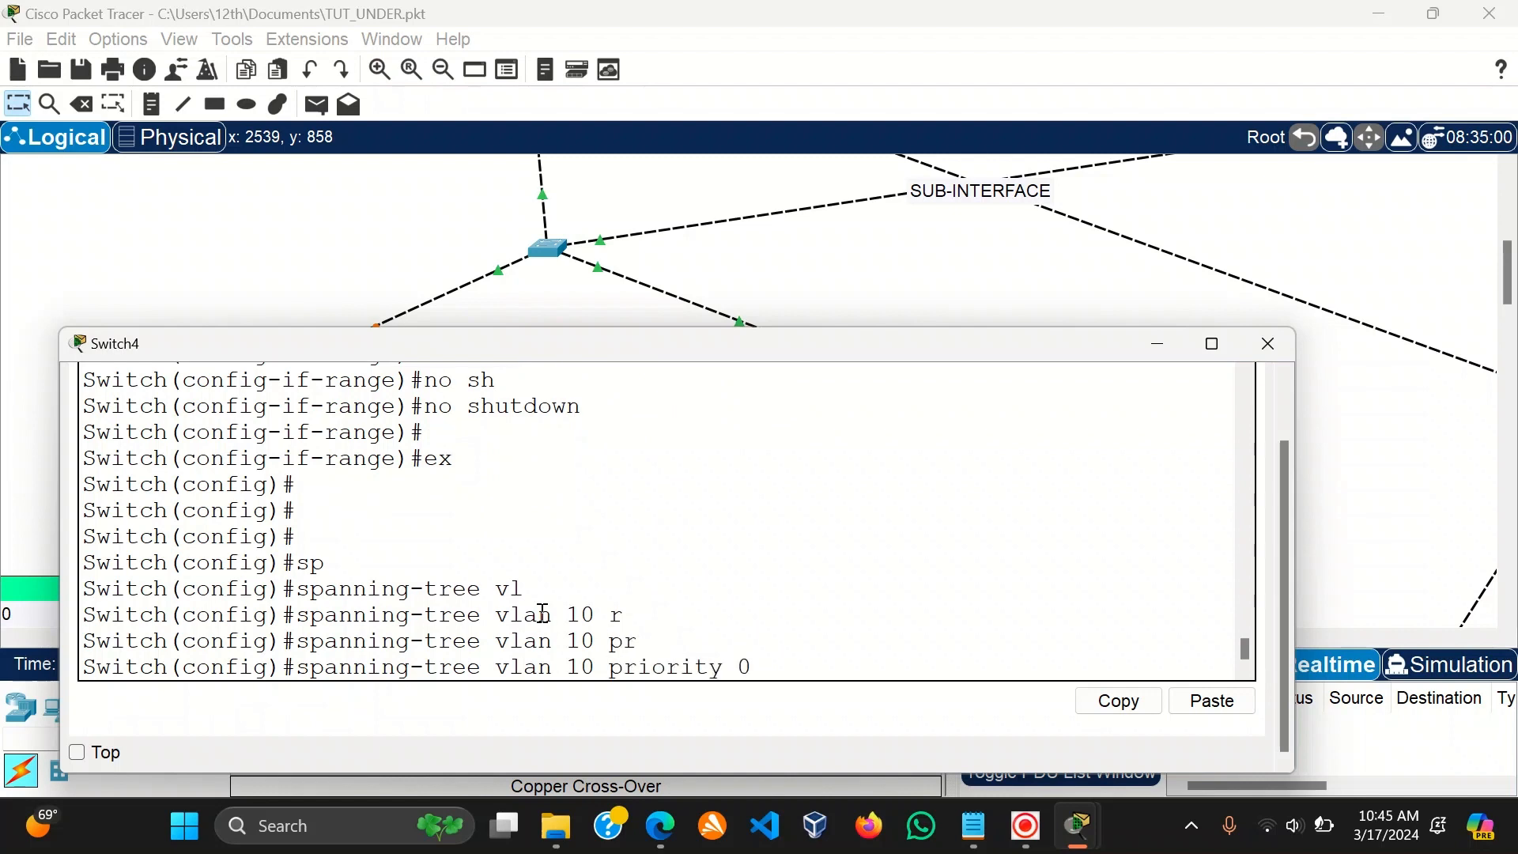
type("0")
key("Return")
key("Return")
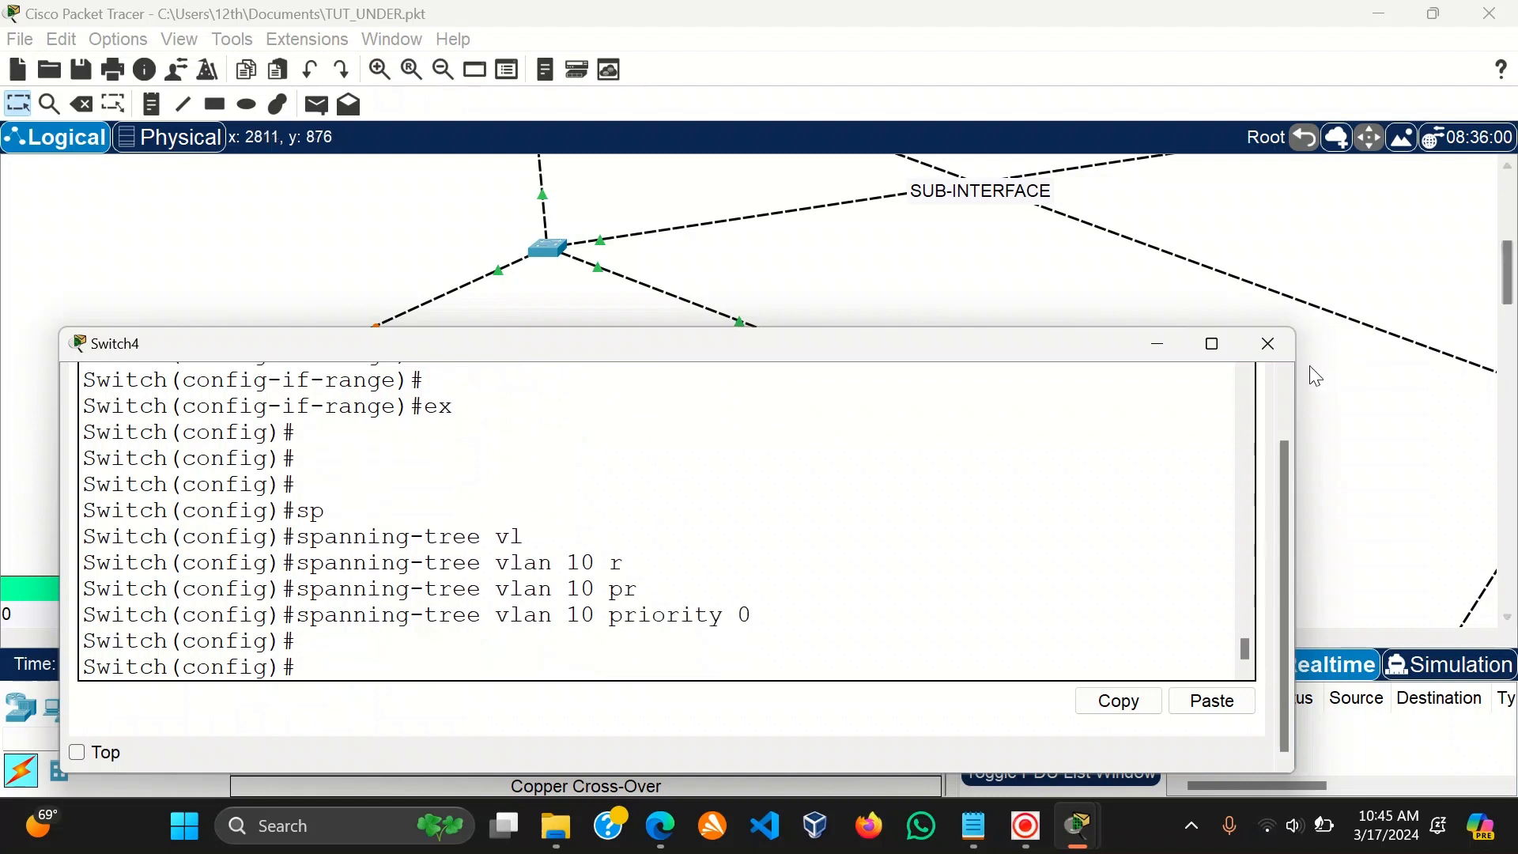
Close Switch4's window, open Switch1's command line, and move its window clear of the STP label.
left_click(1270, 346)
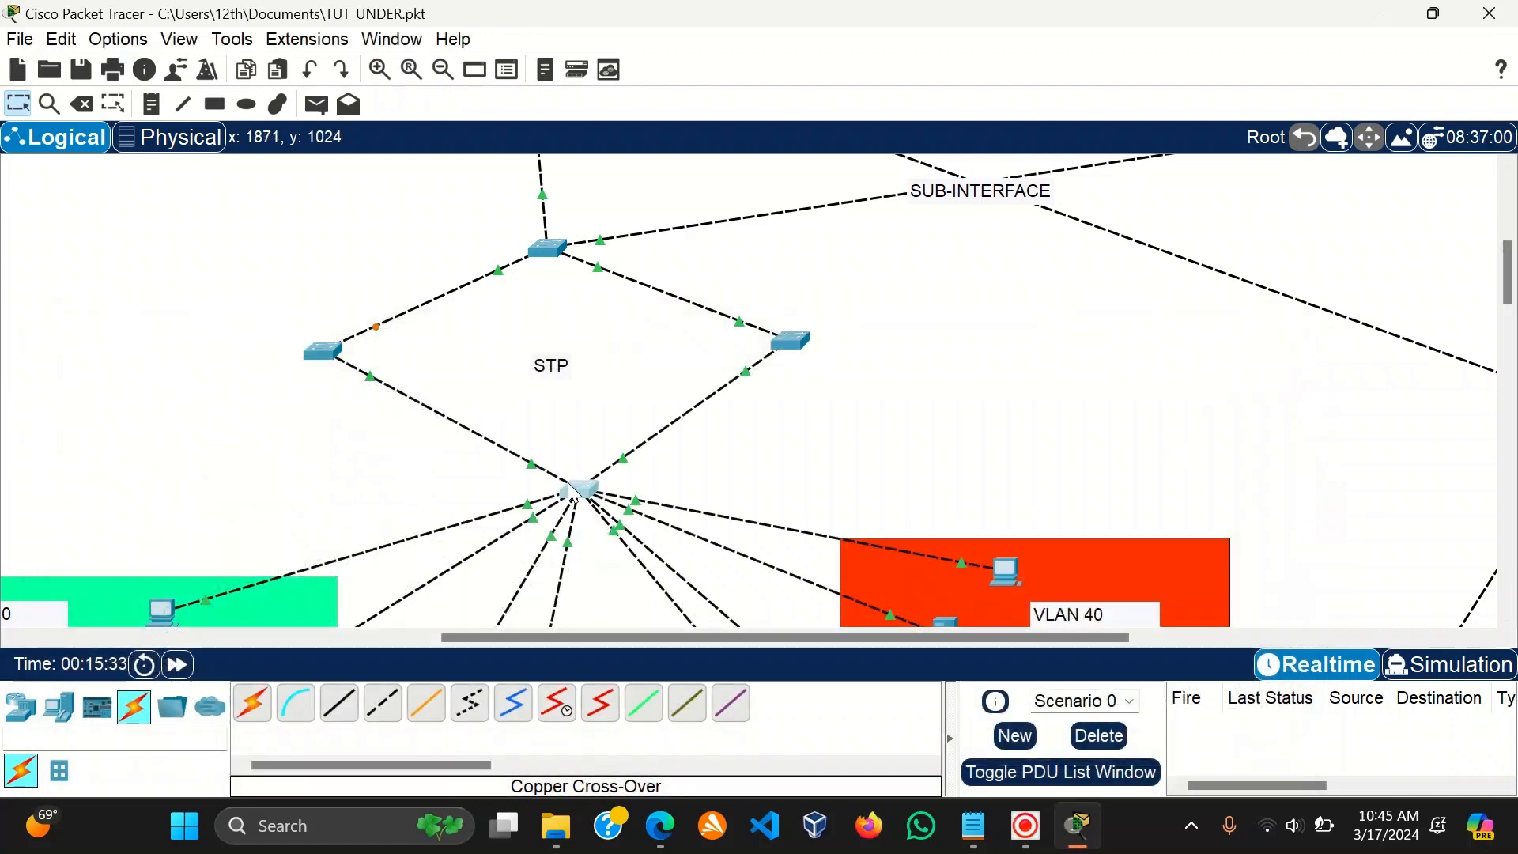
left_click(346, 354)
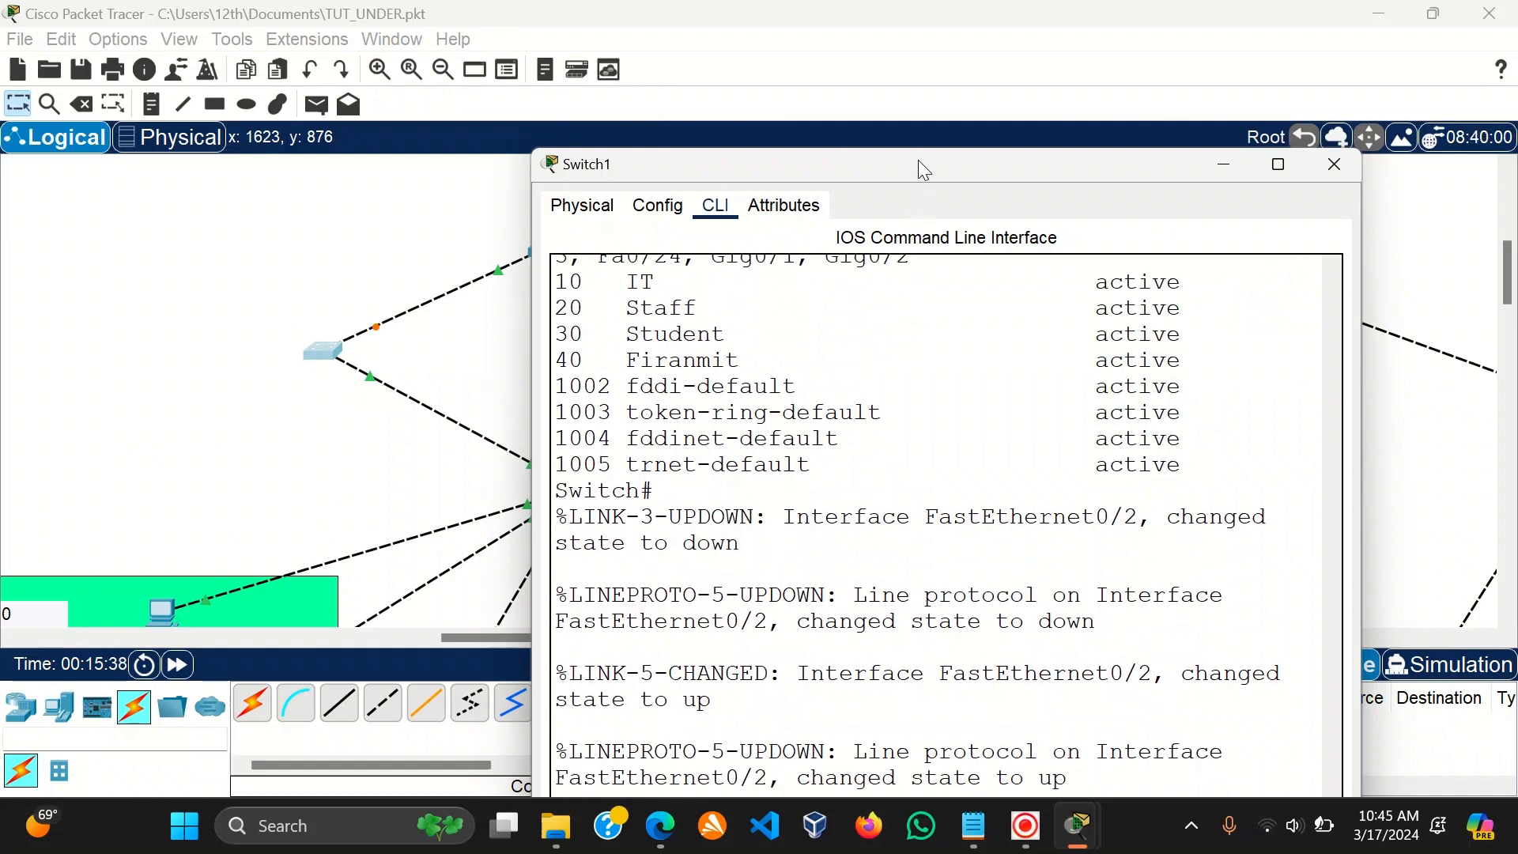
left_click_drag(917, 160, 1039, 170)
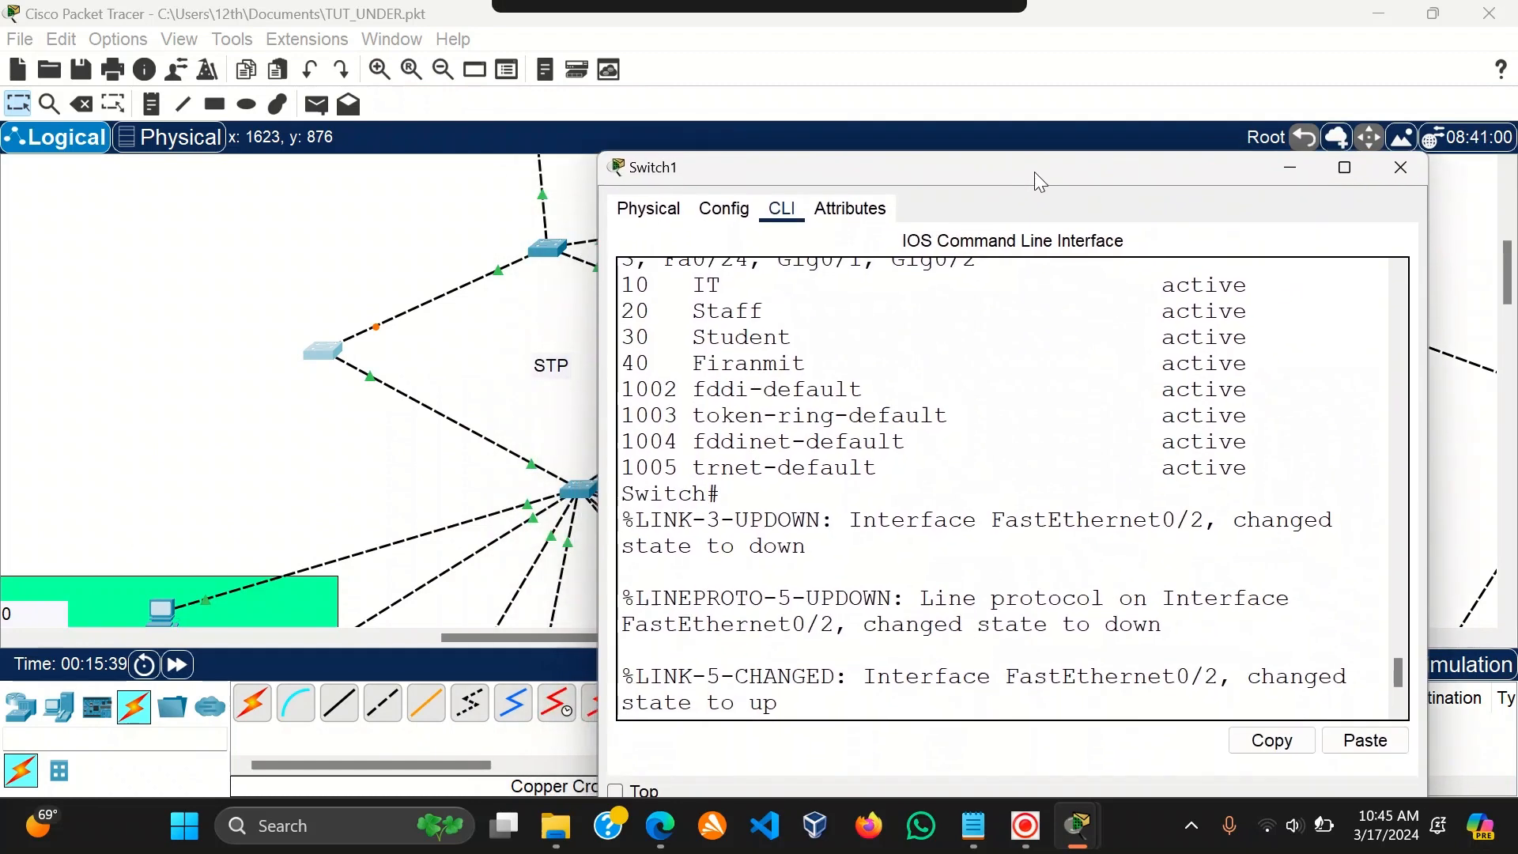
Enter global configuration mode on Switch1 with configure terminal.
key("Return")
key("Return")
key("Return")
type("con")
key("Tab")
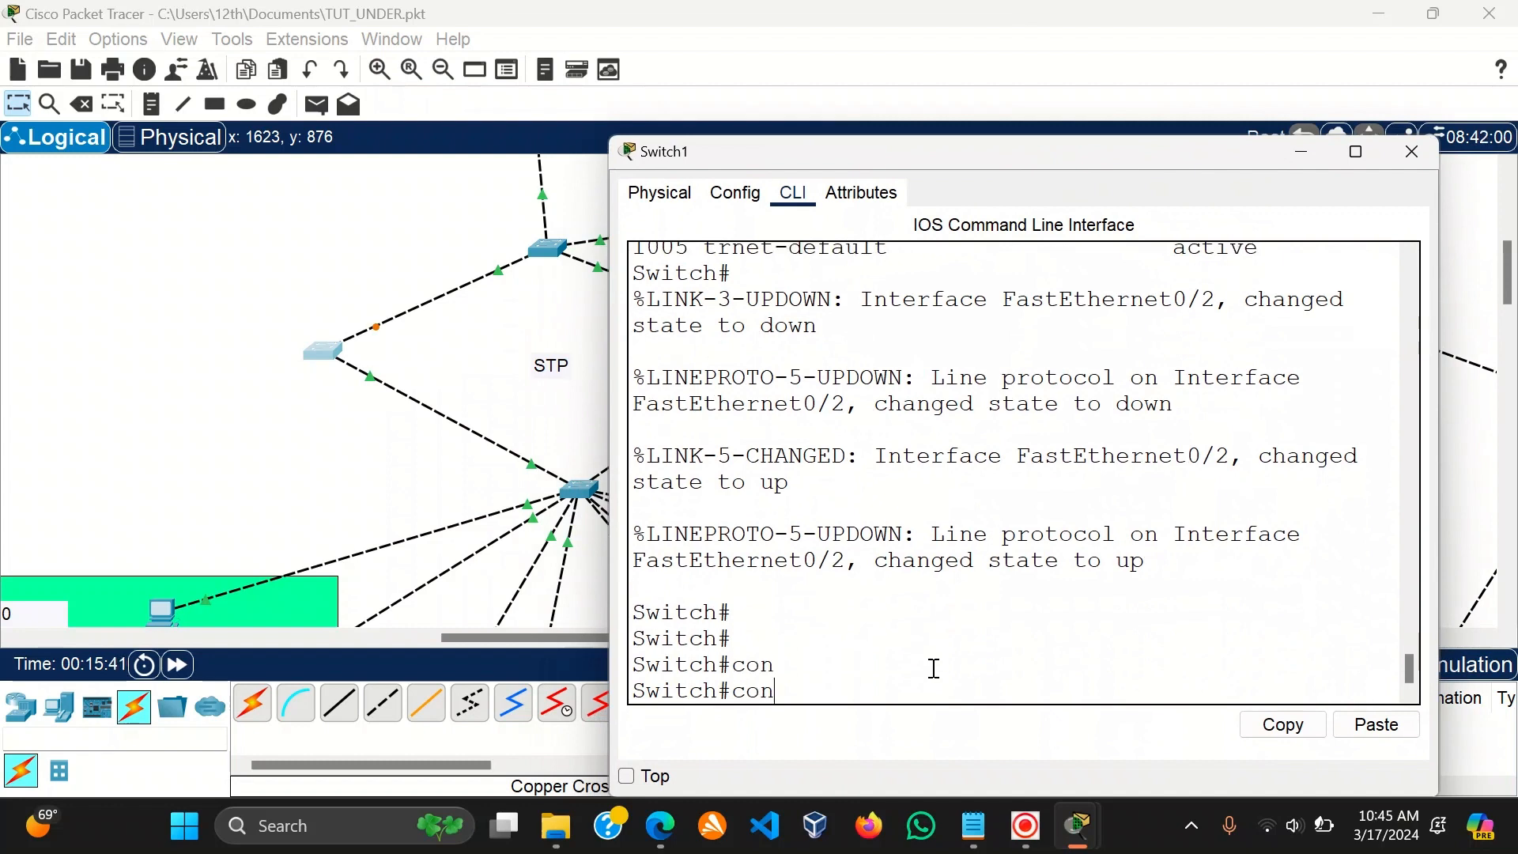
type("t")
key("Tab")
type("t")
key("Tab")
key("Return")
key("Return")
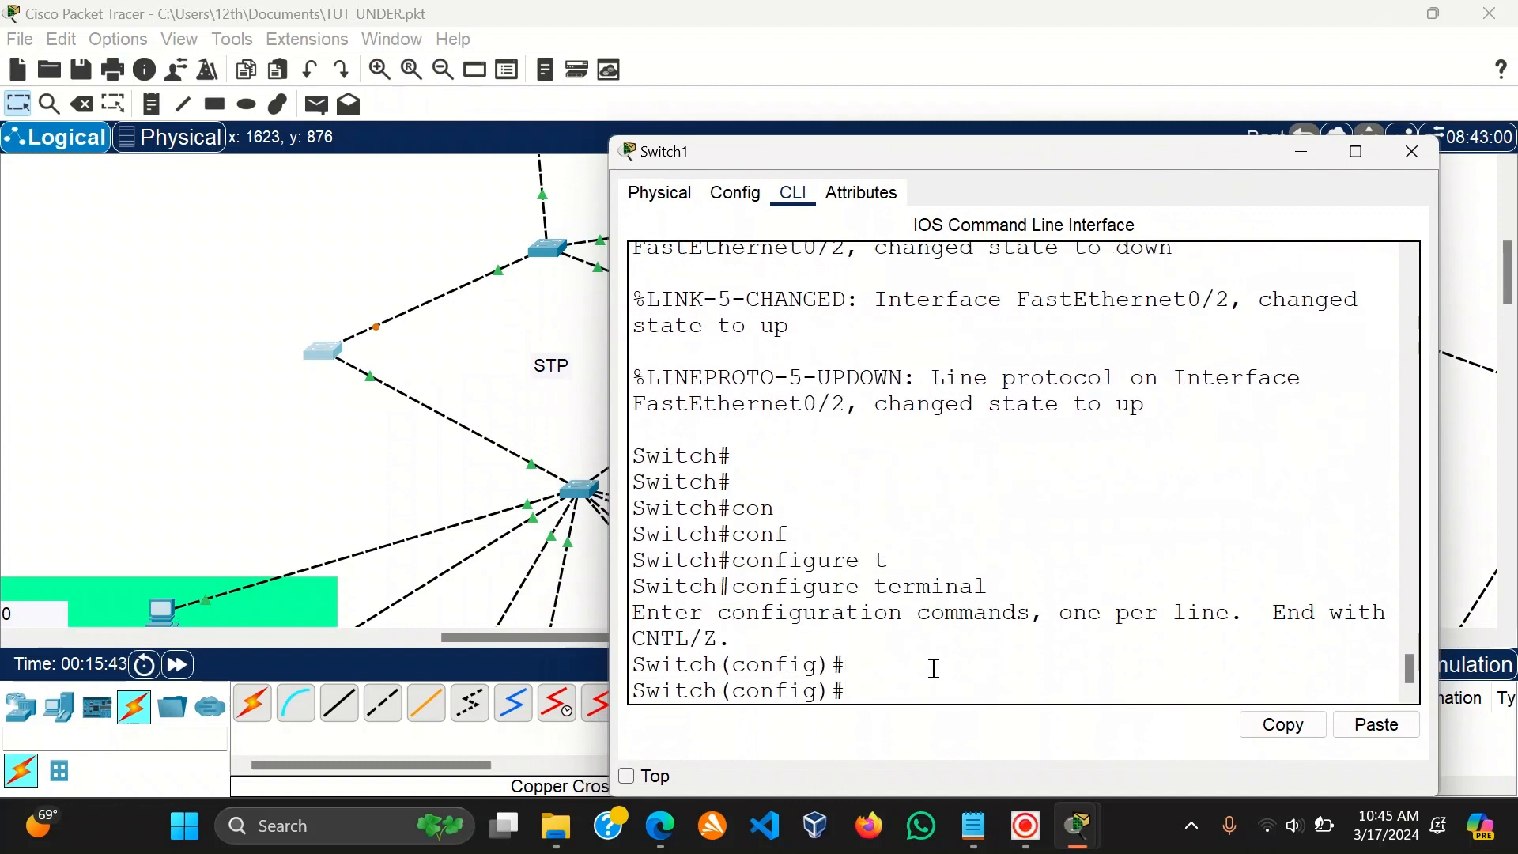
Set Switch1's spanning-tree priority for VLAN 20 to 0 with spanning-tree vlan 20 priority 0.
type("sp")
key("Tab")
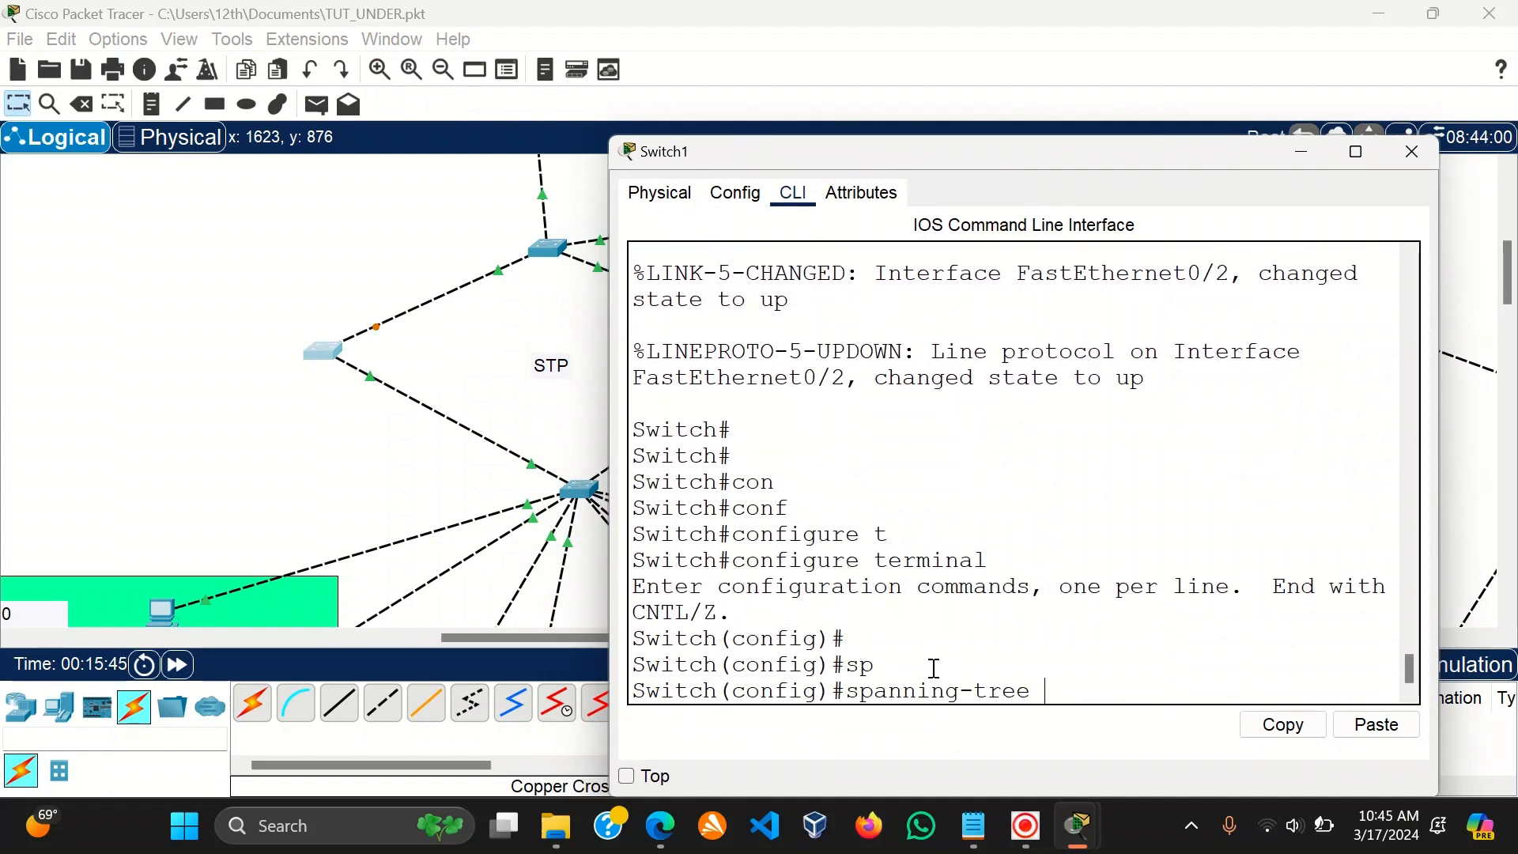
type("vl")
key("Tab")
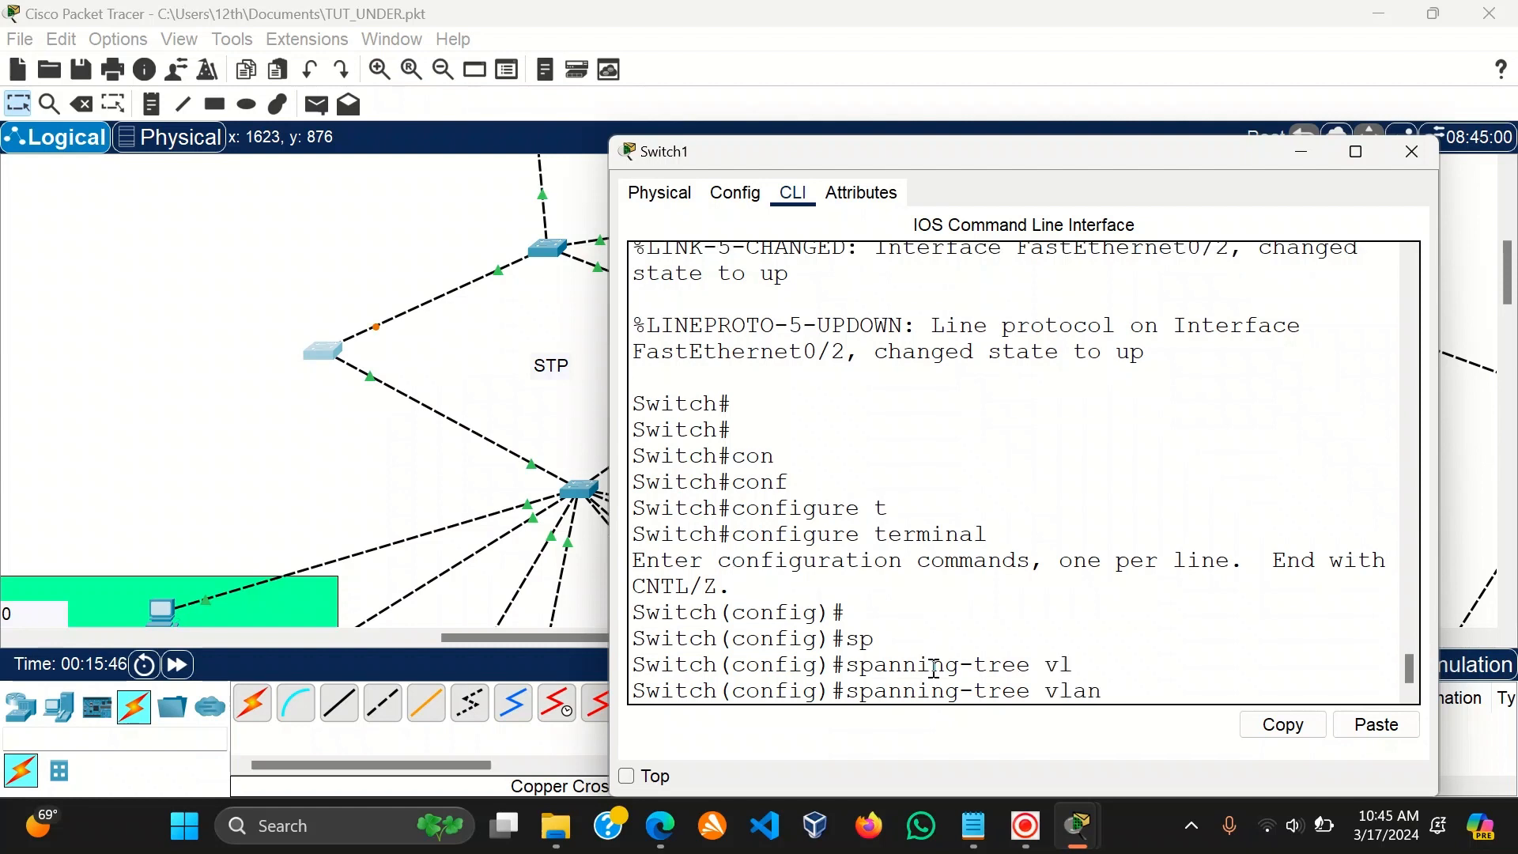
type("20 pr")
key("Tab")
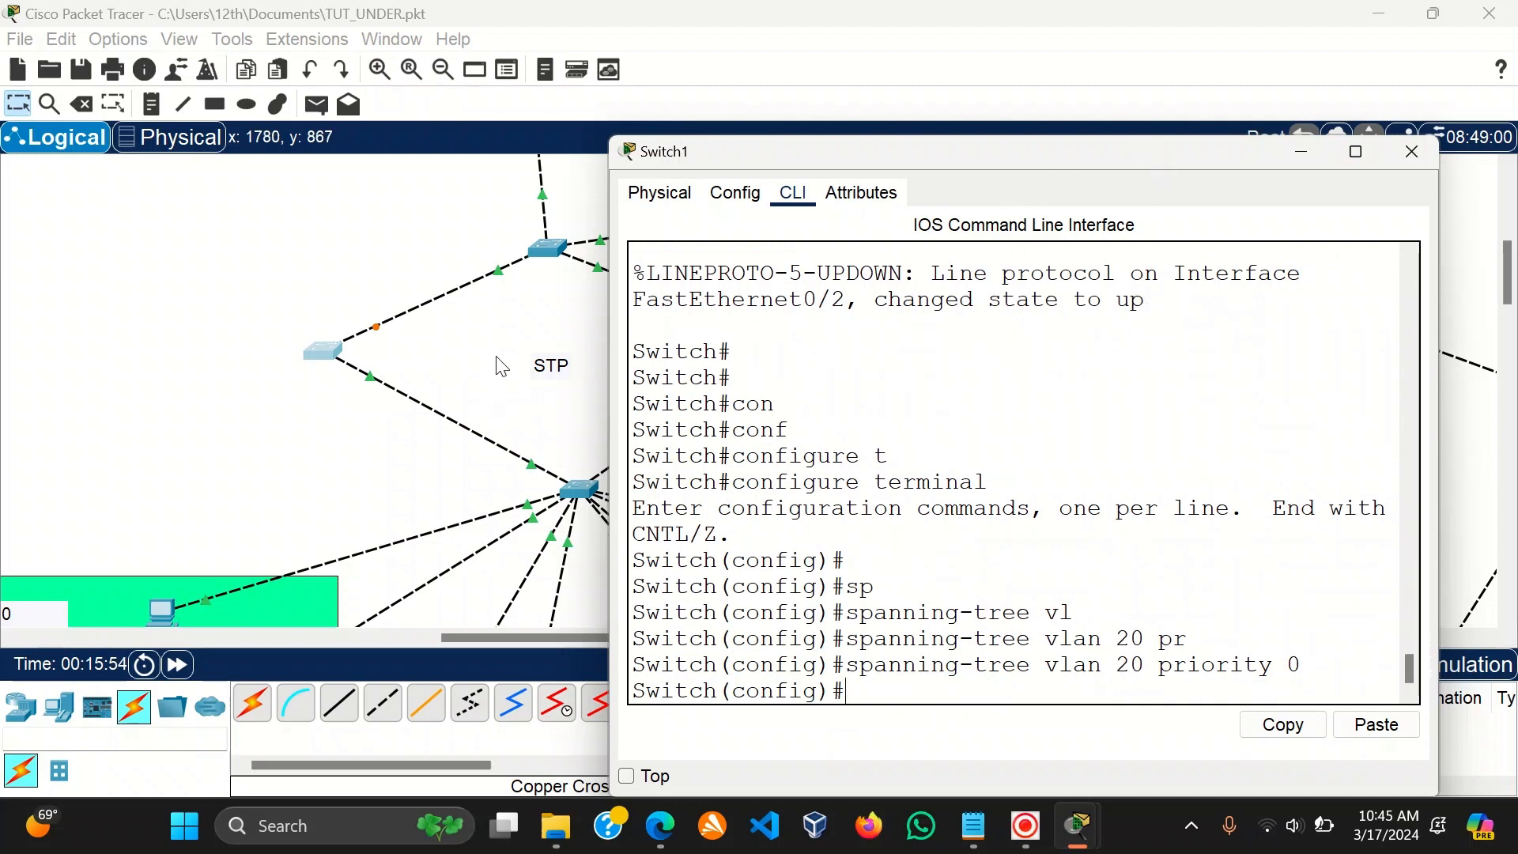
Return to the topology, open Switch3's command line, move its window clear of the STP label and bring up a fresh configuration prompt.
left_click(320, 224)
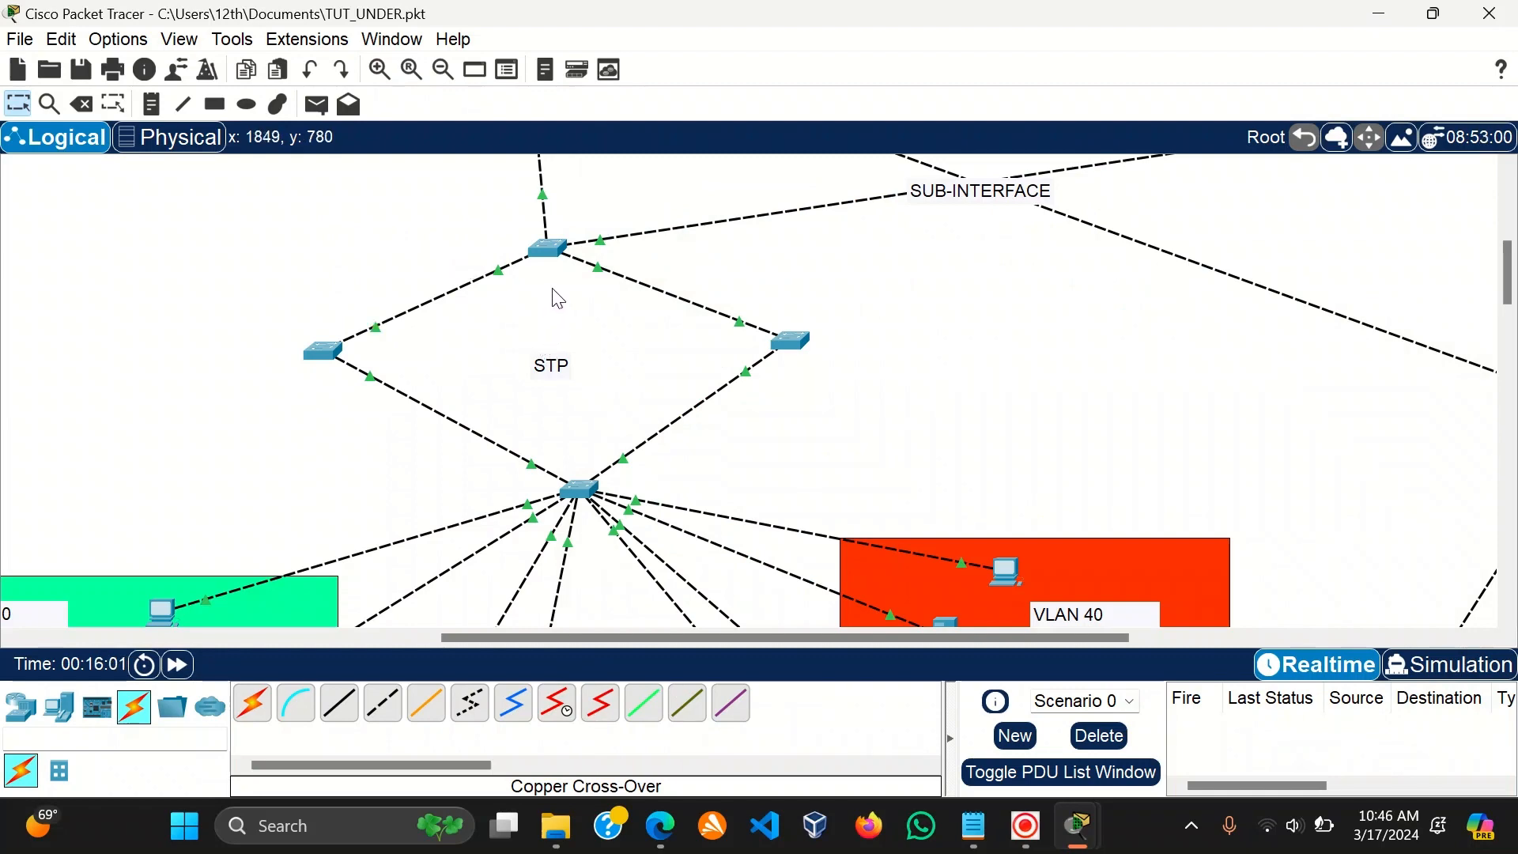
left_click(547, 249)
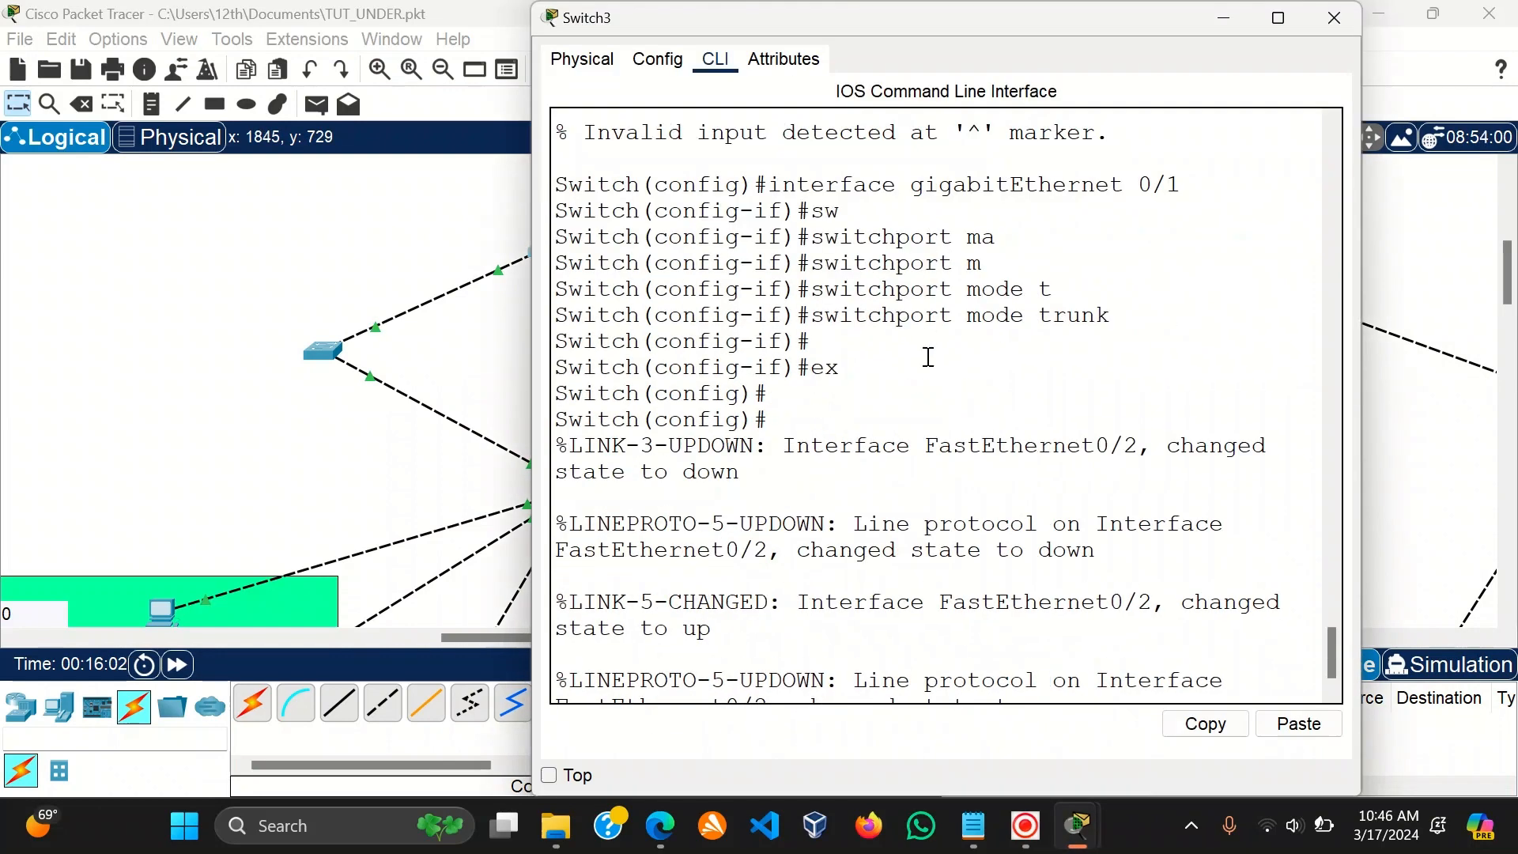
left_click_drag(1055, 8, 1056, 138)
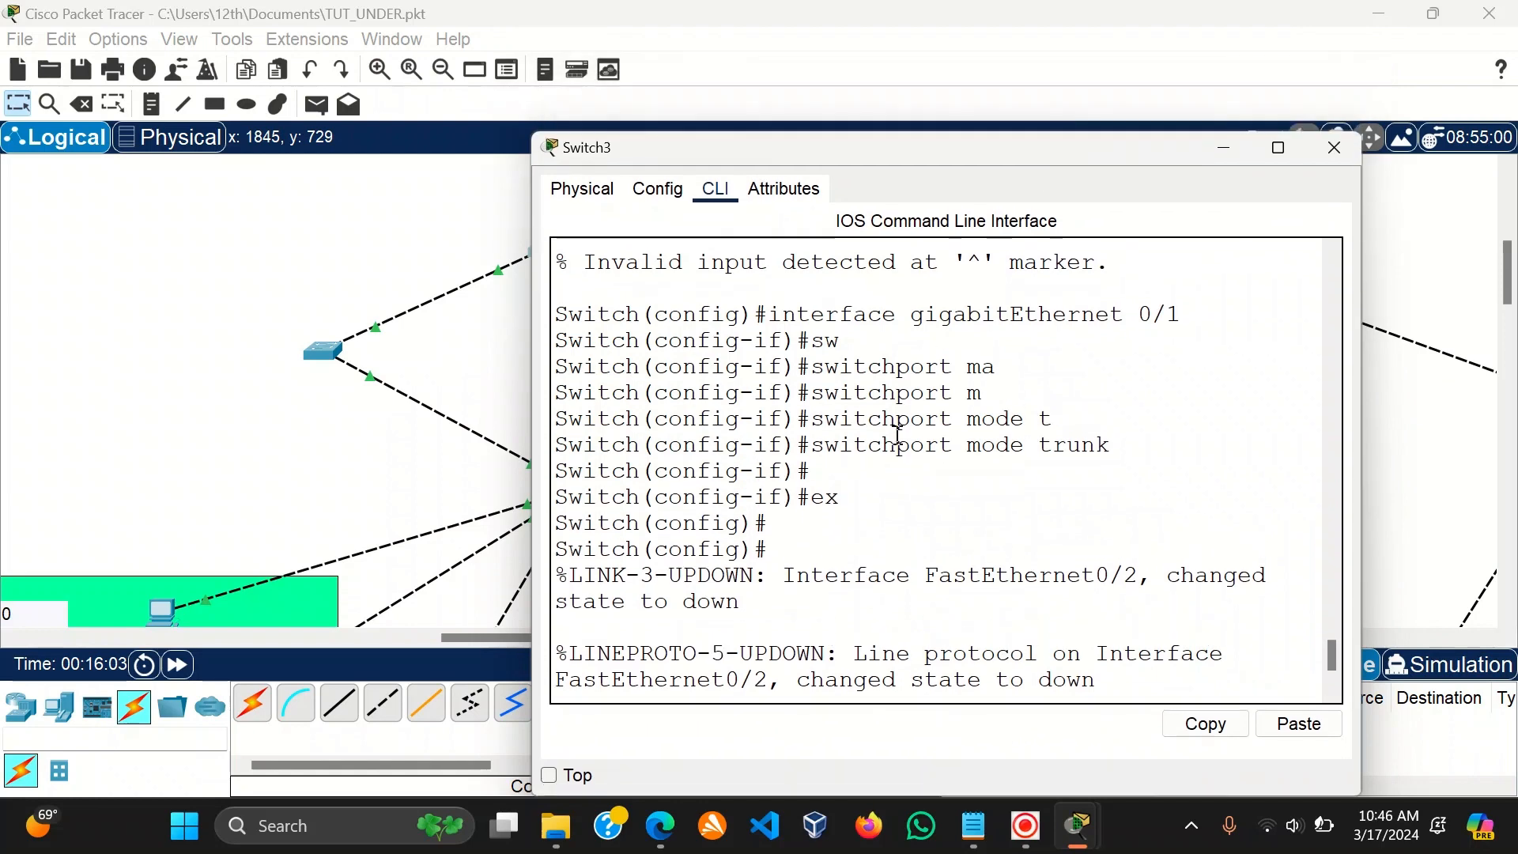
left_click_drag(880, 153, 1037, 120)
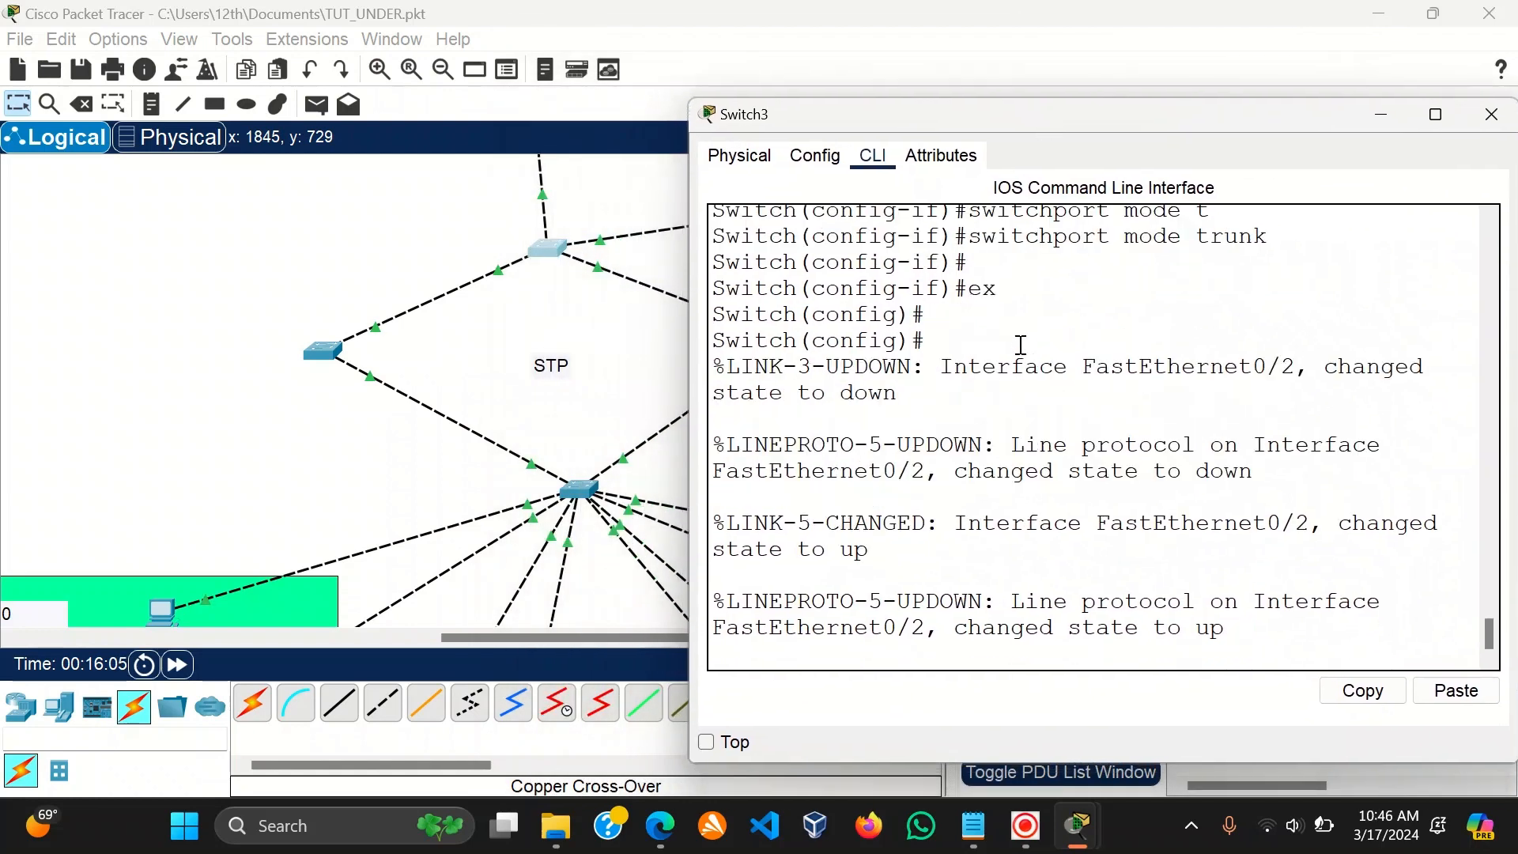
key("Return")
key("Return")
key("Return")
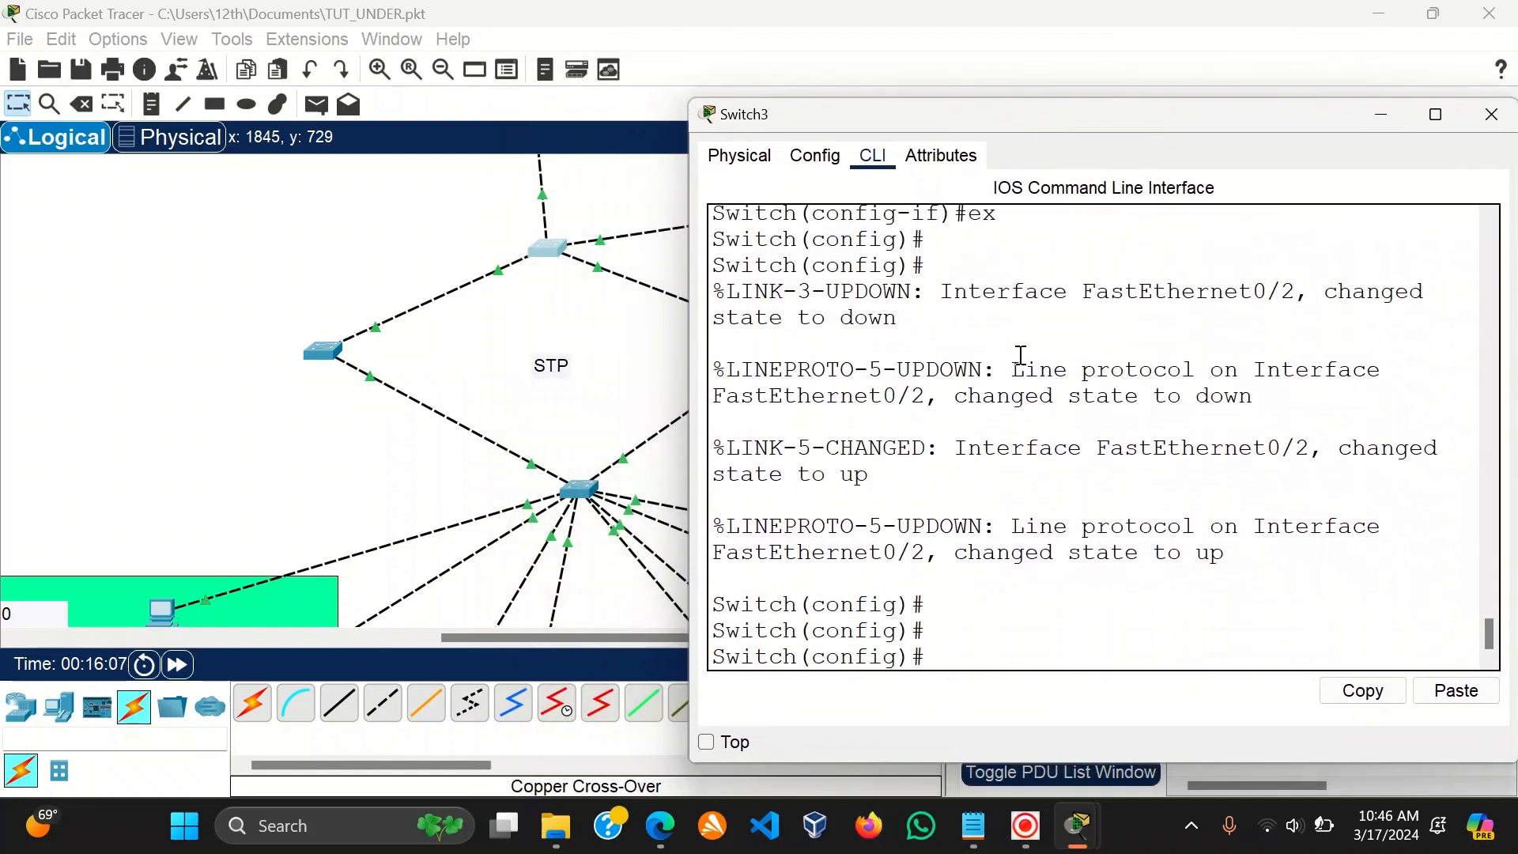
Set Switch3's spanning-tree priority for VLAN 30 to 0 with spanning-tree vlan 30 priority 0.
type("v")
key("BackSpace")
type("s")
key("Tab")
type("p")
key("Tab")
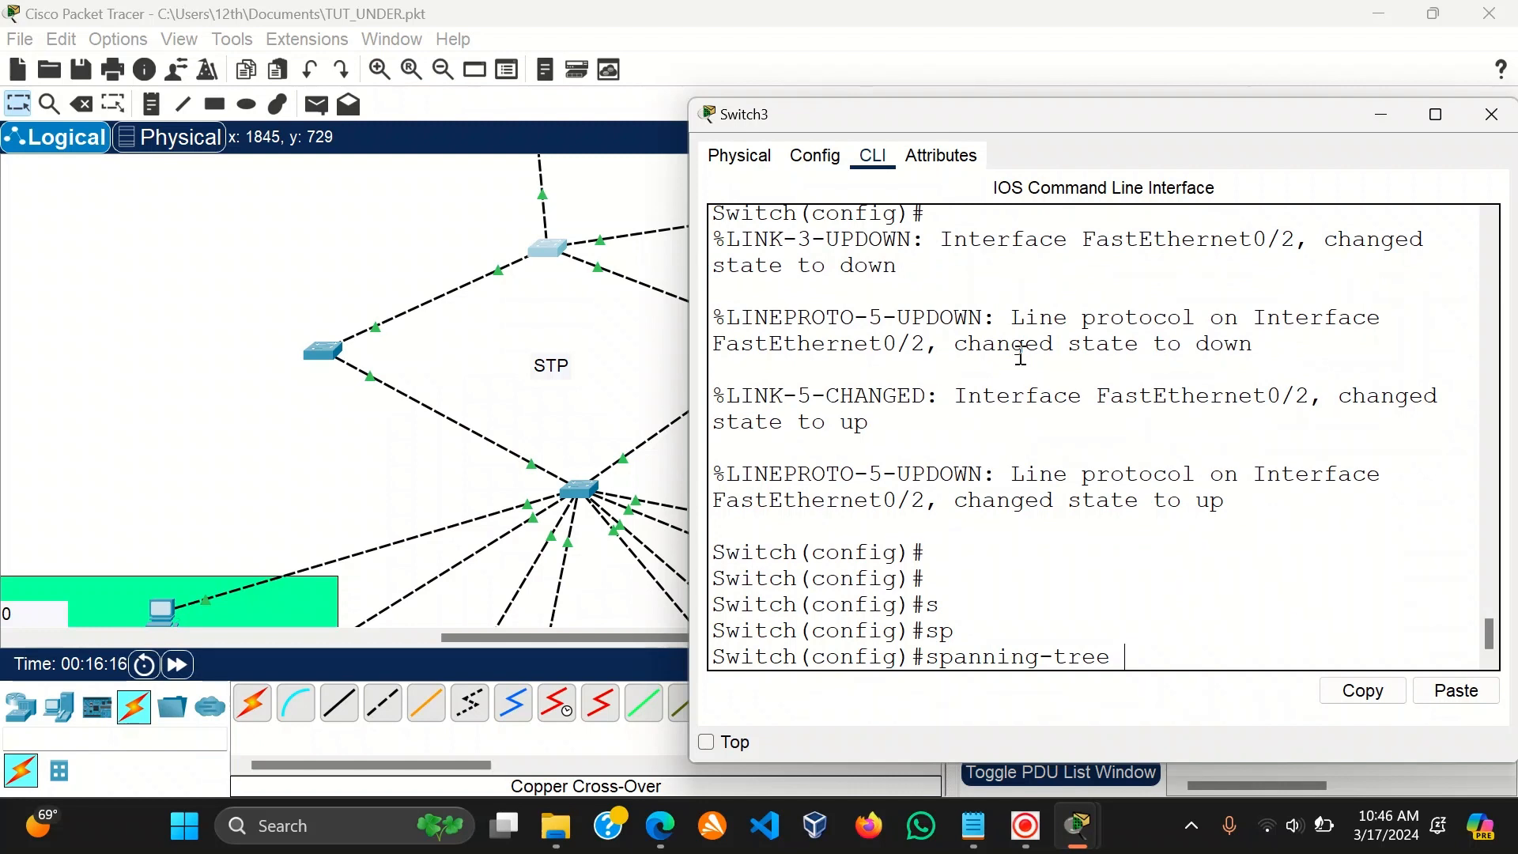
type("vl")
key("Tab")
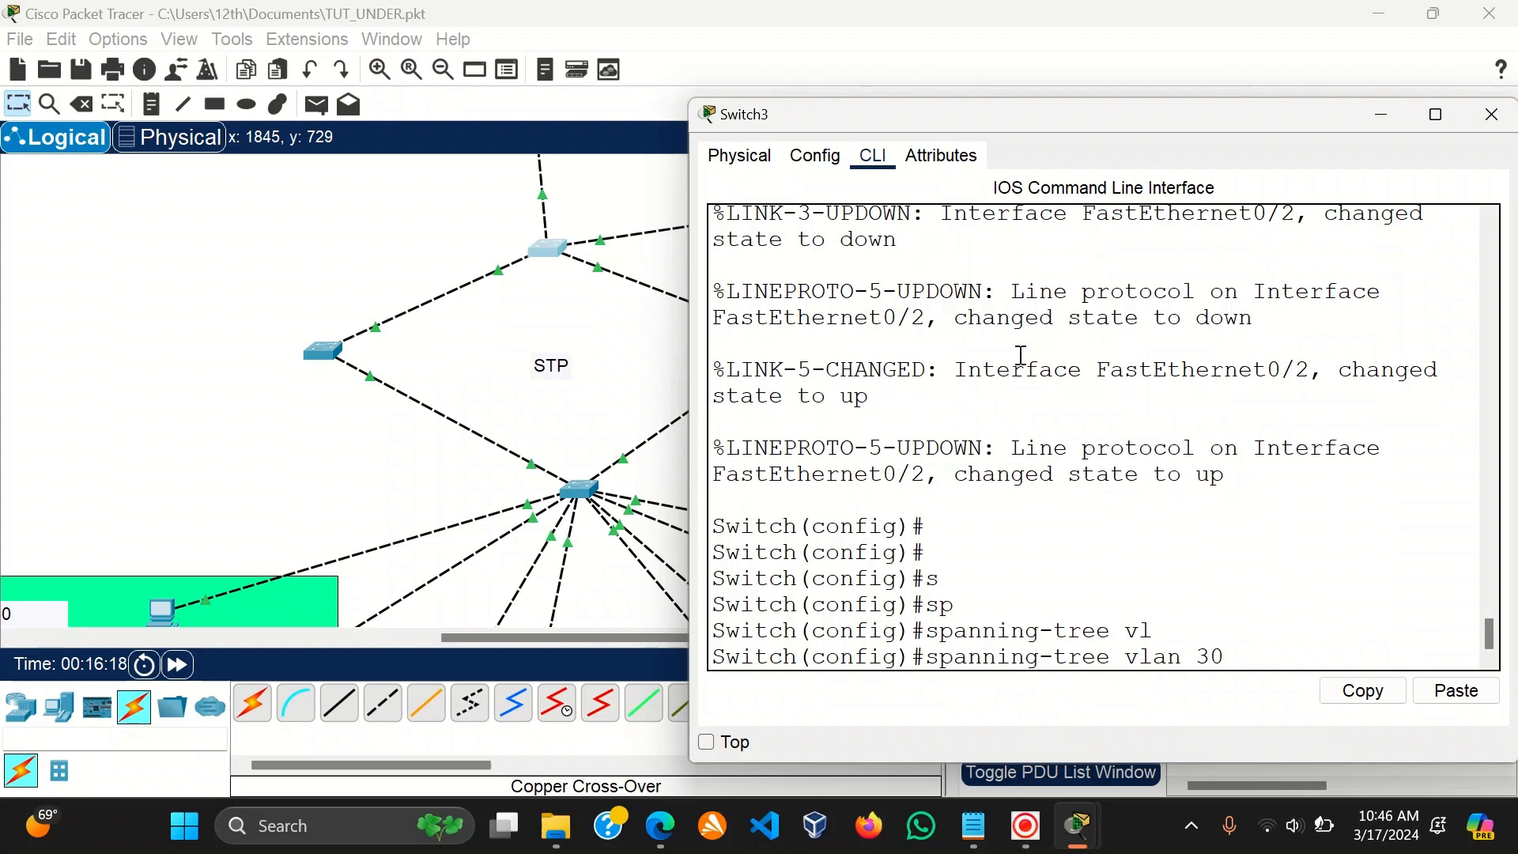
type("30 pr")
key("Tab")
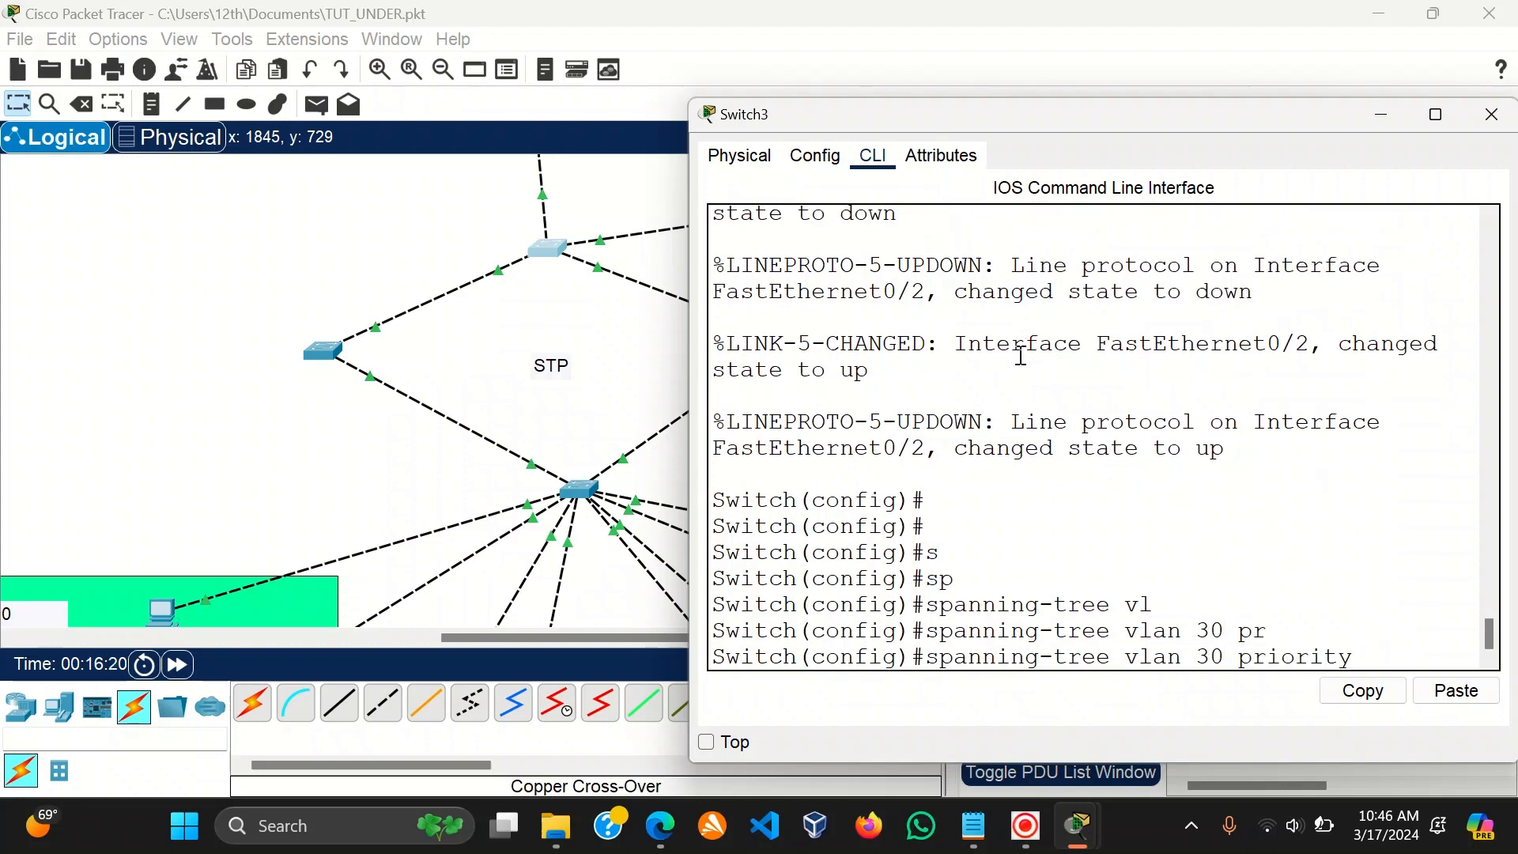
type("0")
key("Return")
key("Return")
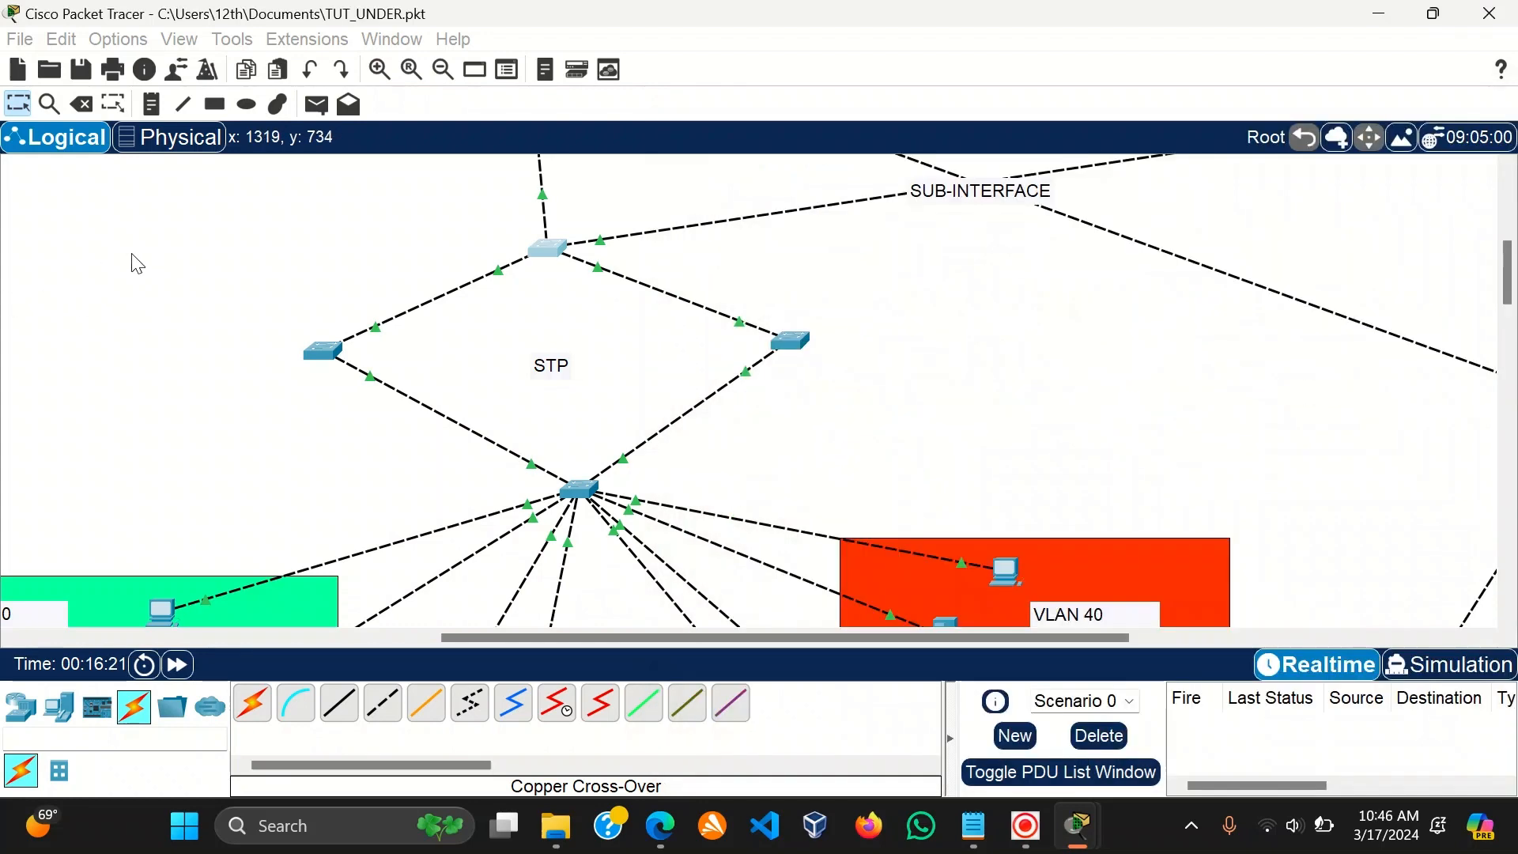
Return to the topology, open Switch2's command line and enter global configuration mode with configure terminal.
left_click(129, 261)
left_click(802, 332)
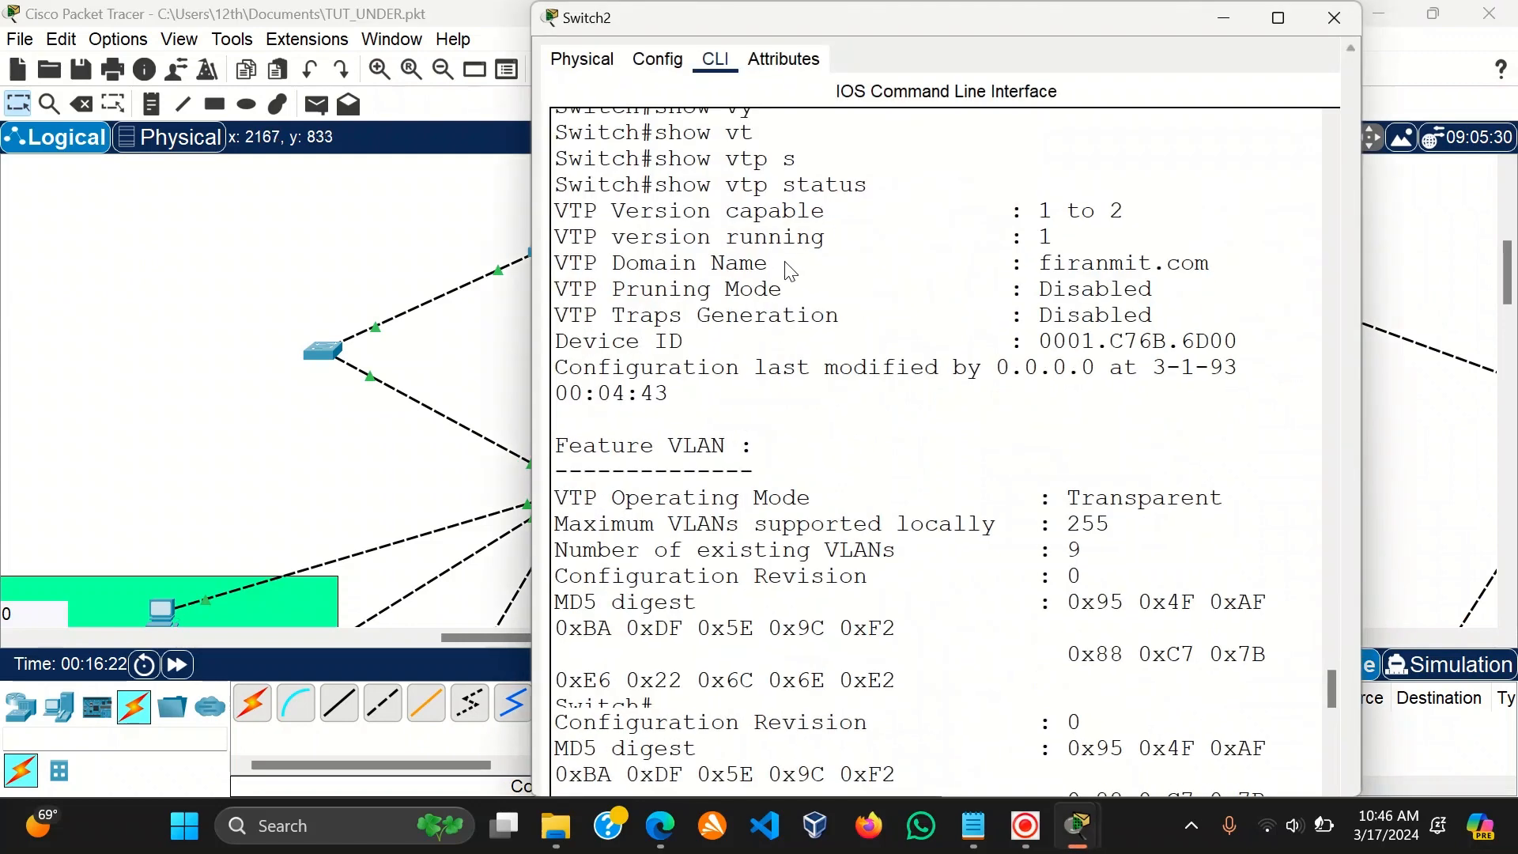
type("co")
key("Tab")
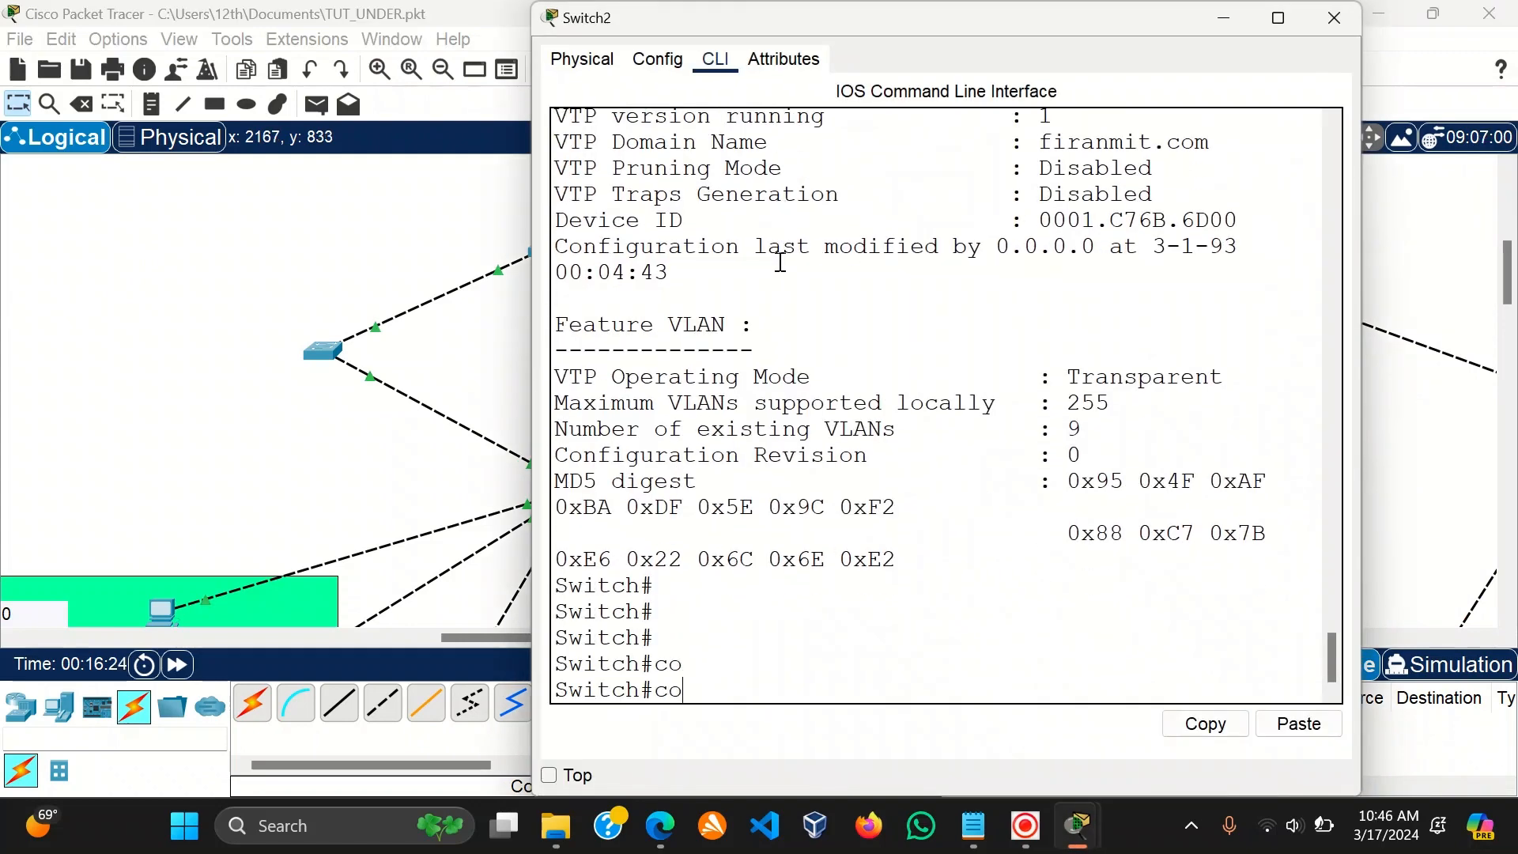
type("t")
key("Tab")
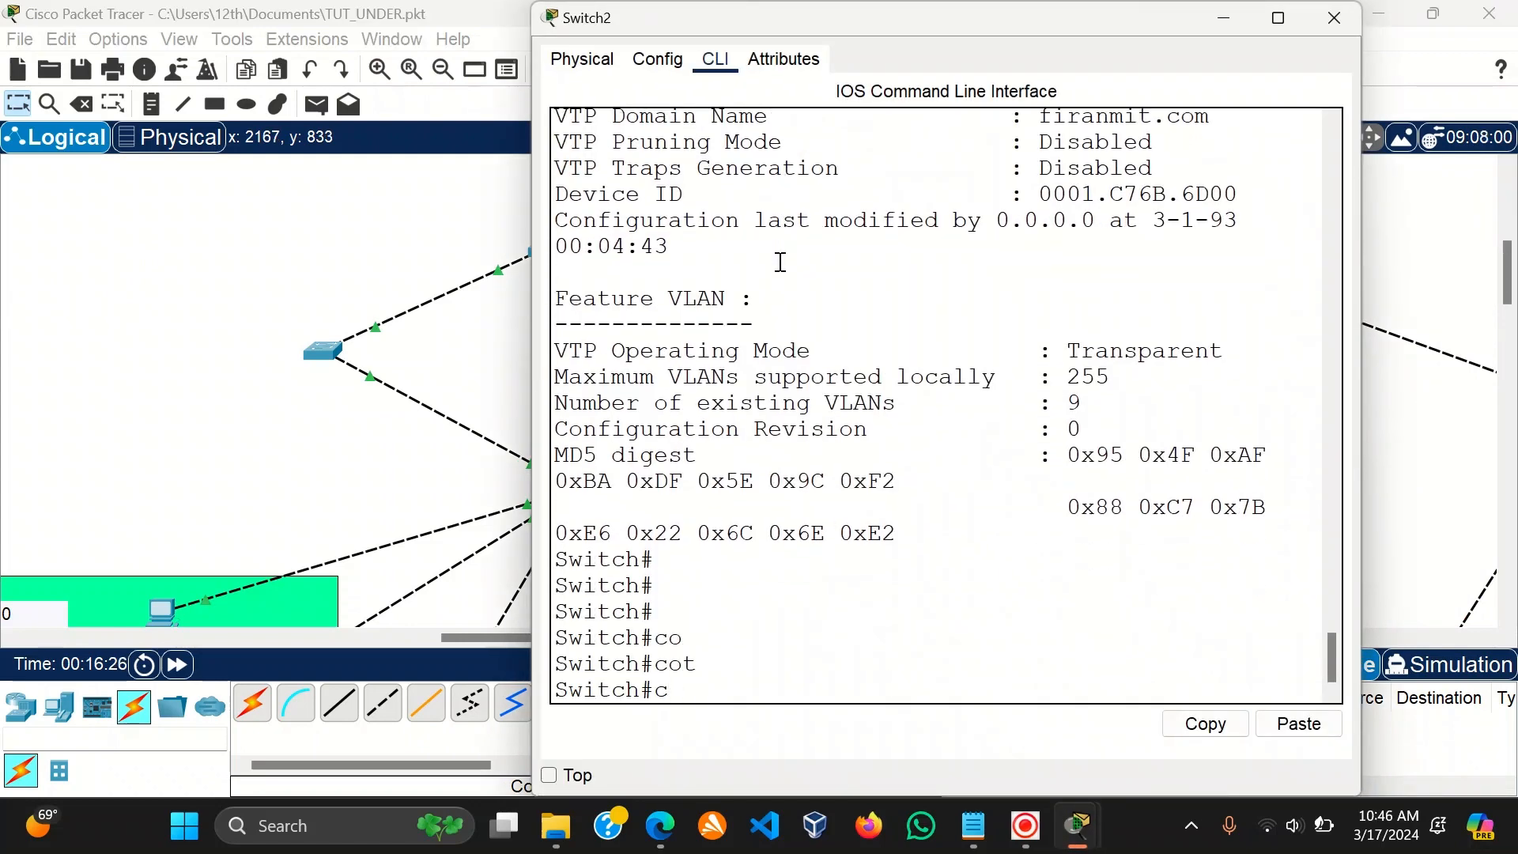
type("nf")
key("Tab")
type("t")
key("Tab")
key("Return")
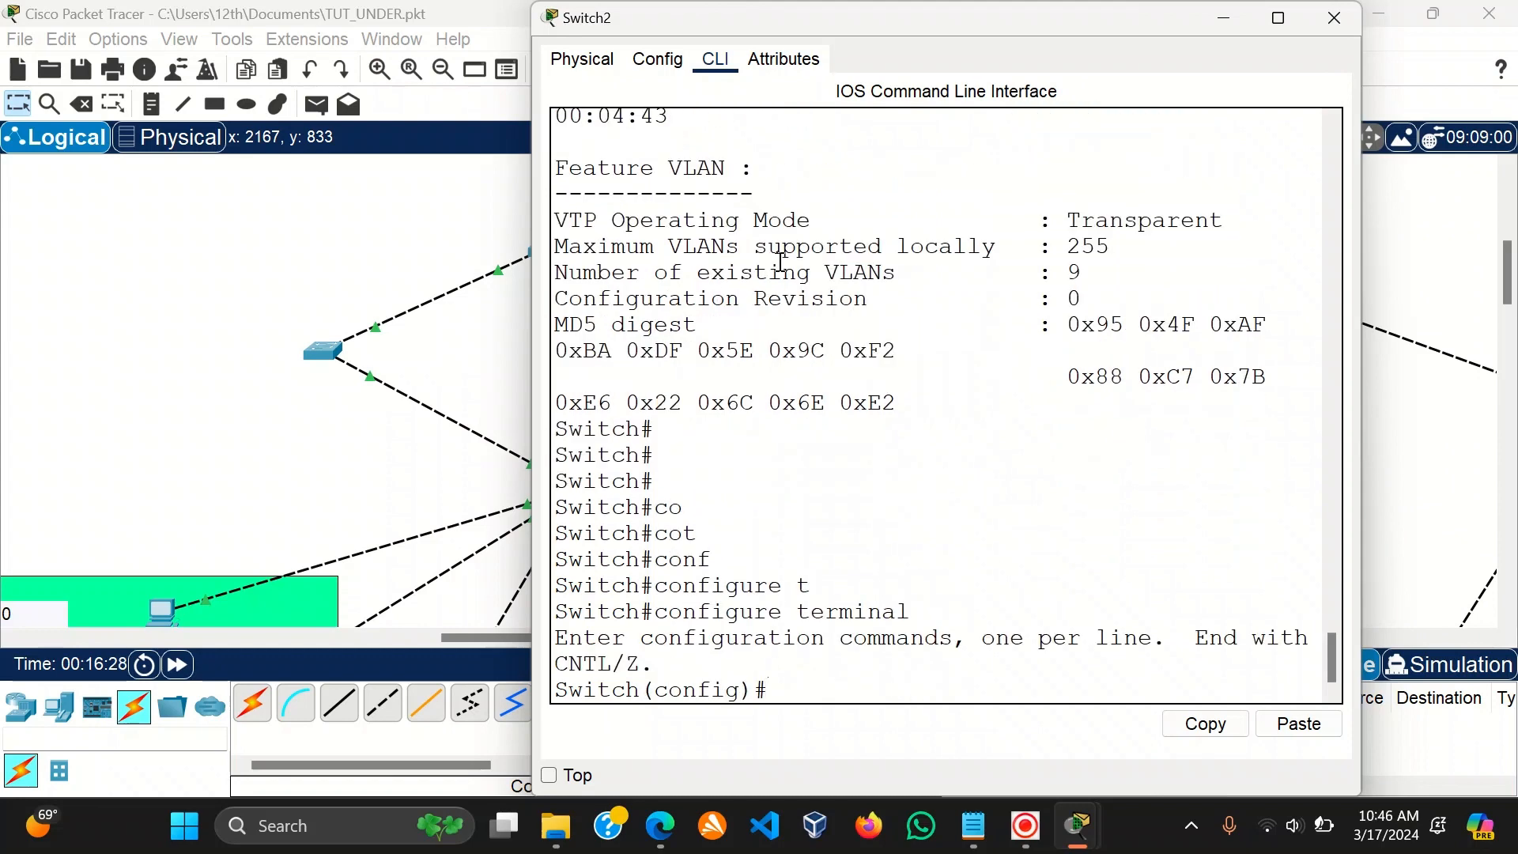
Set Switch2's spanning-tree priority for VLAN 40 to 0 with spanning-tree vlan 40 priority 0.
key("Return")
type("sp")
key("Tab")
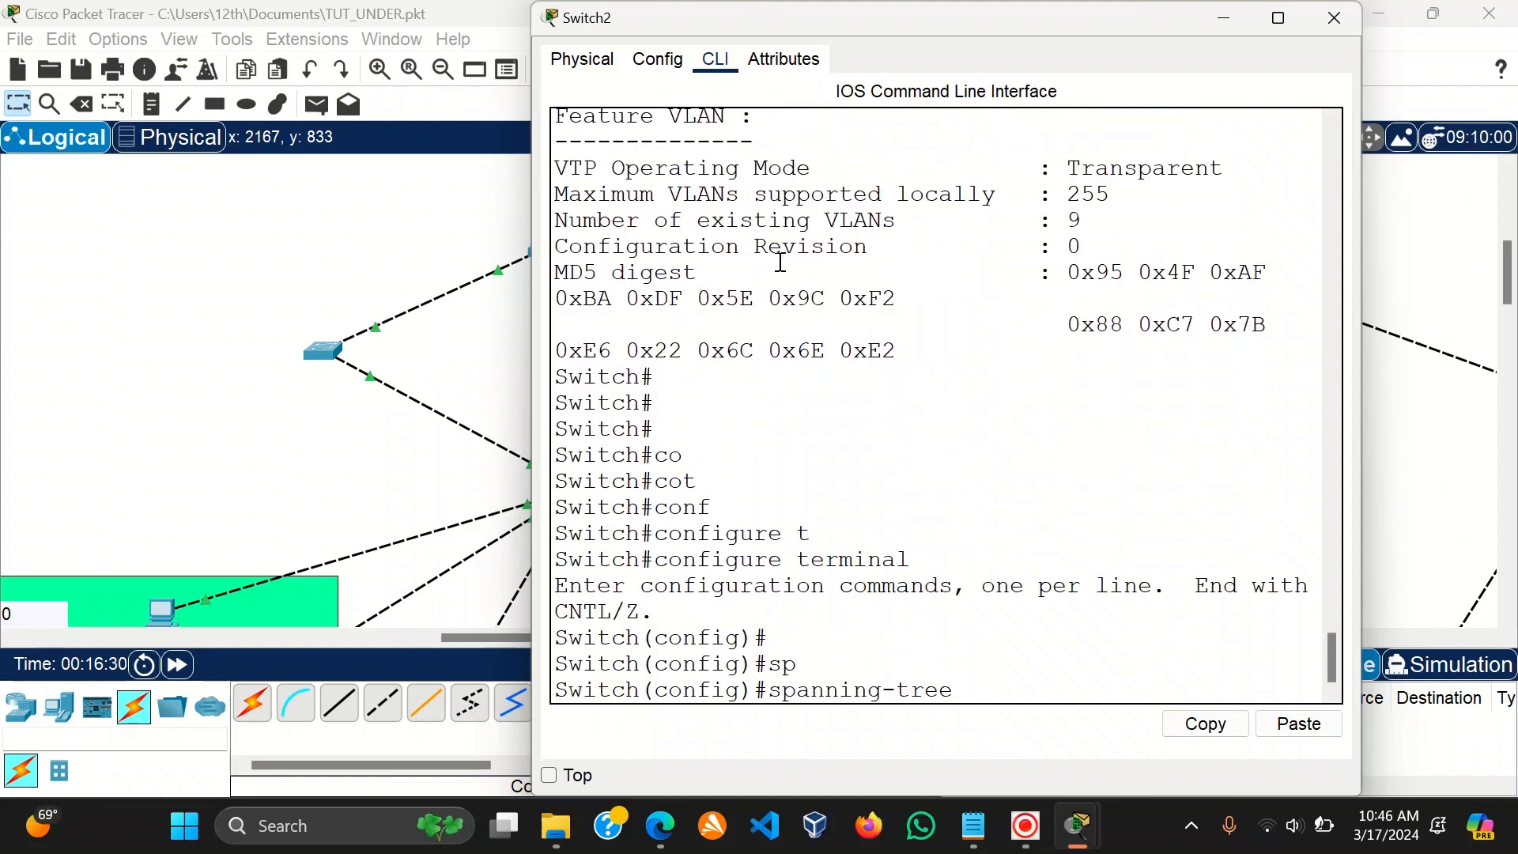
type("lv")
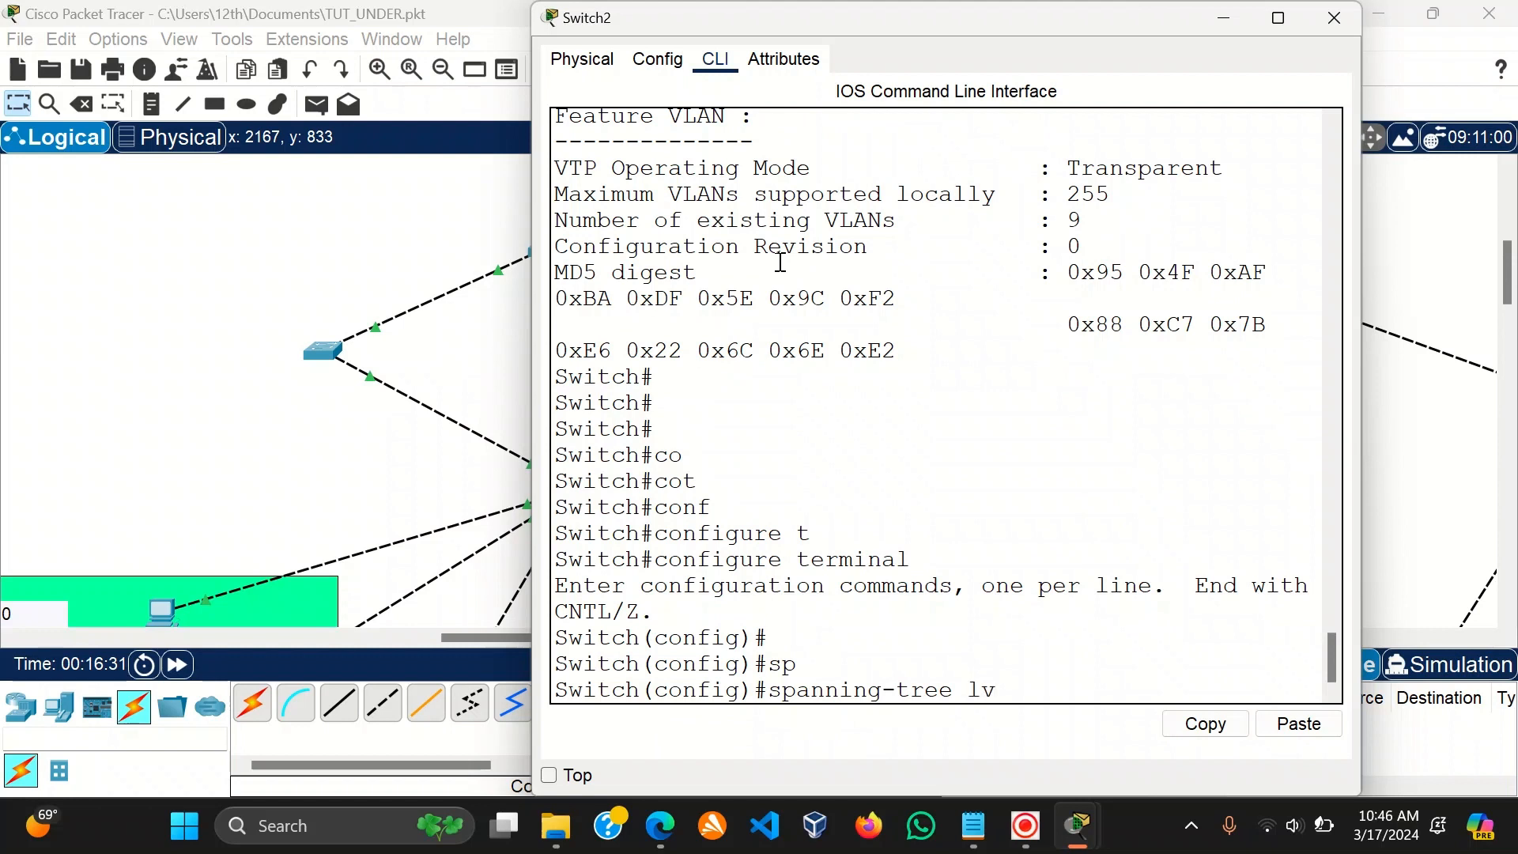
type("vl")
key("Tab")
type("40 ")
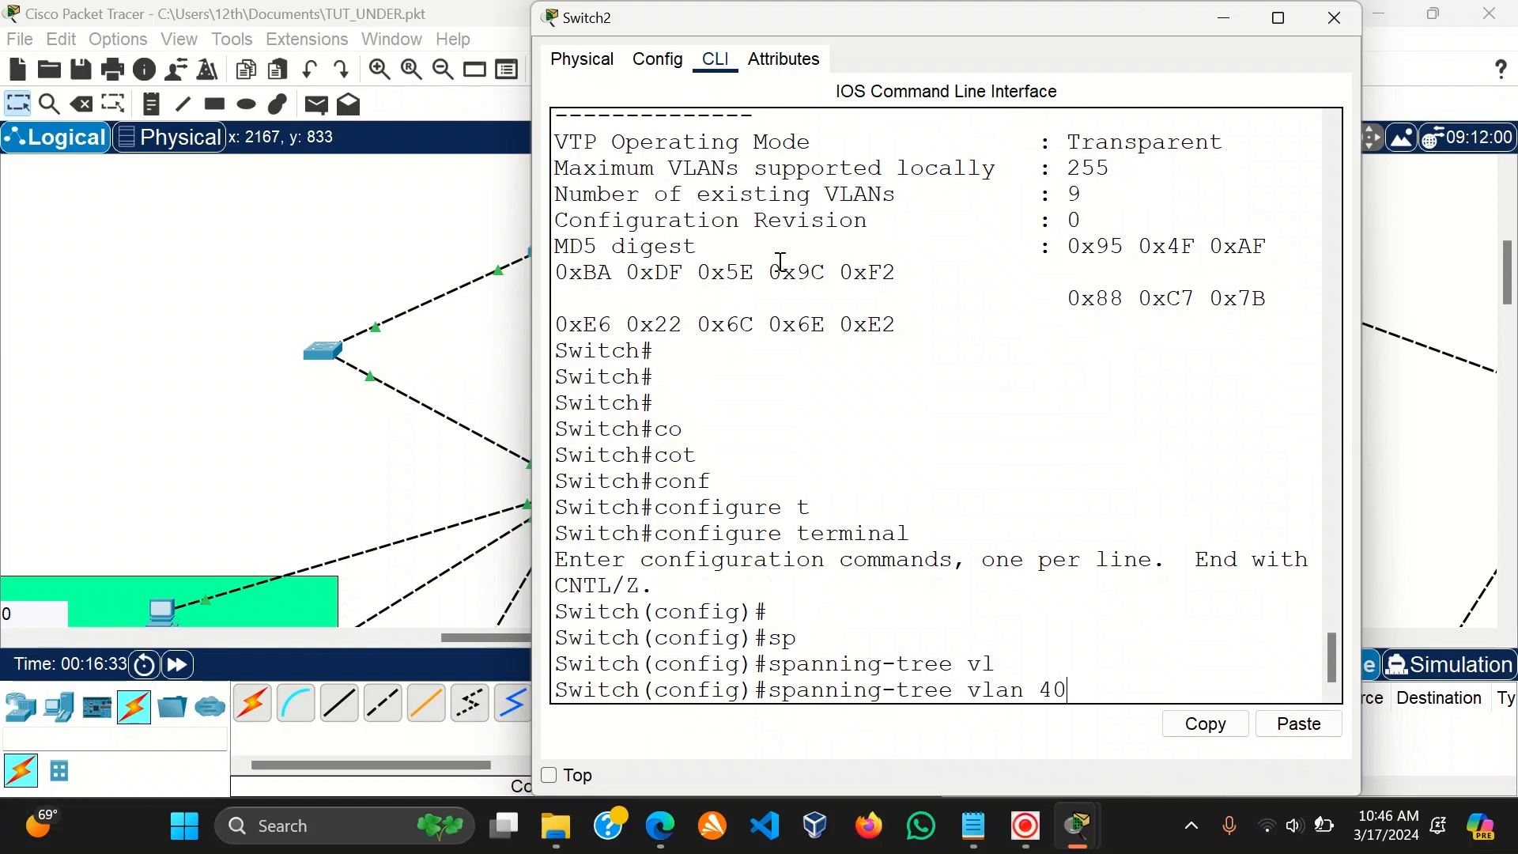
type("rp")
key("Tab")
key("BackSpace")
key("BackSpace")
type("pr")
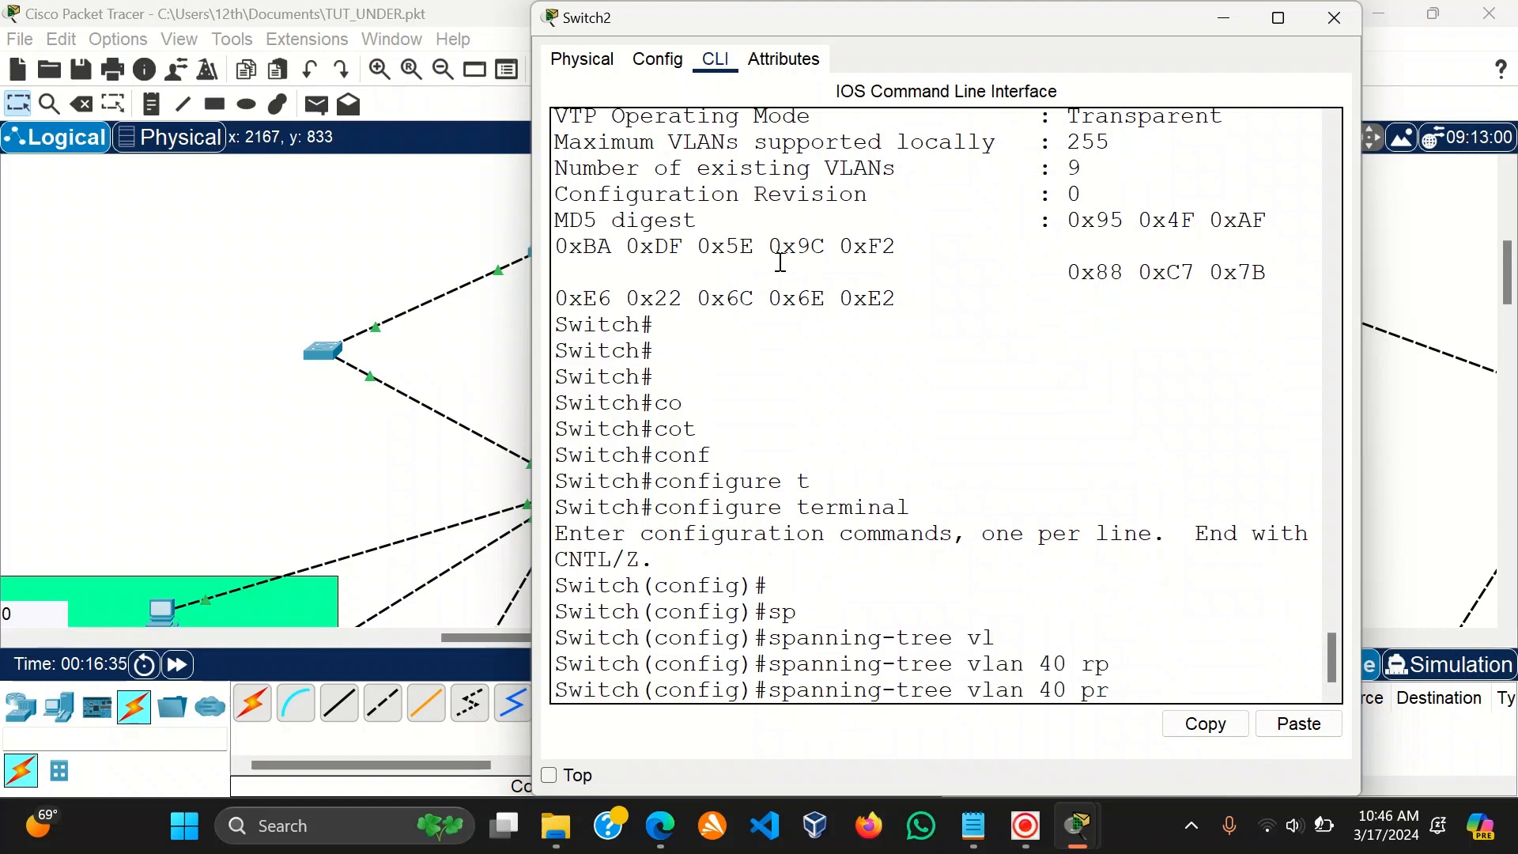
key("Tab")
type("0")
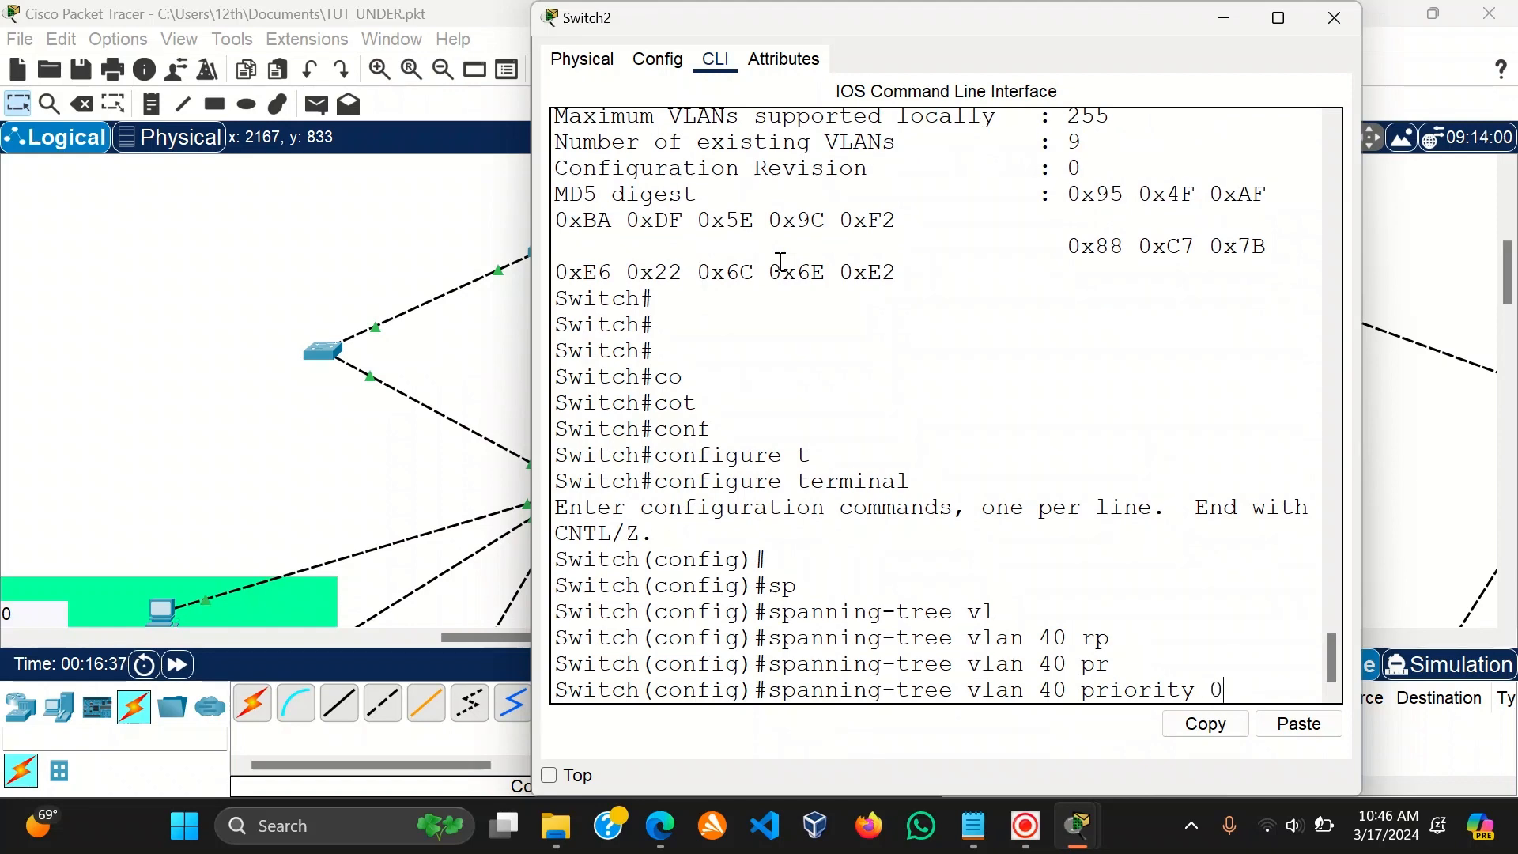
key("Return")
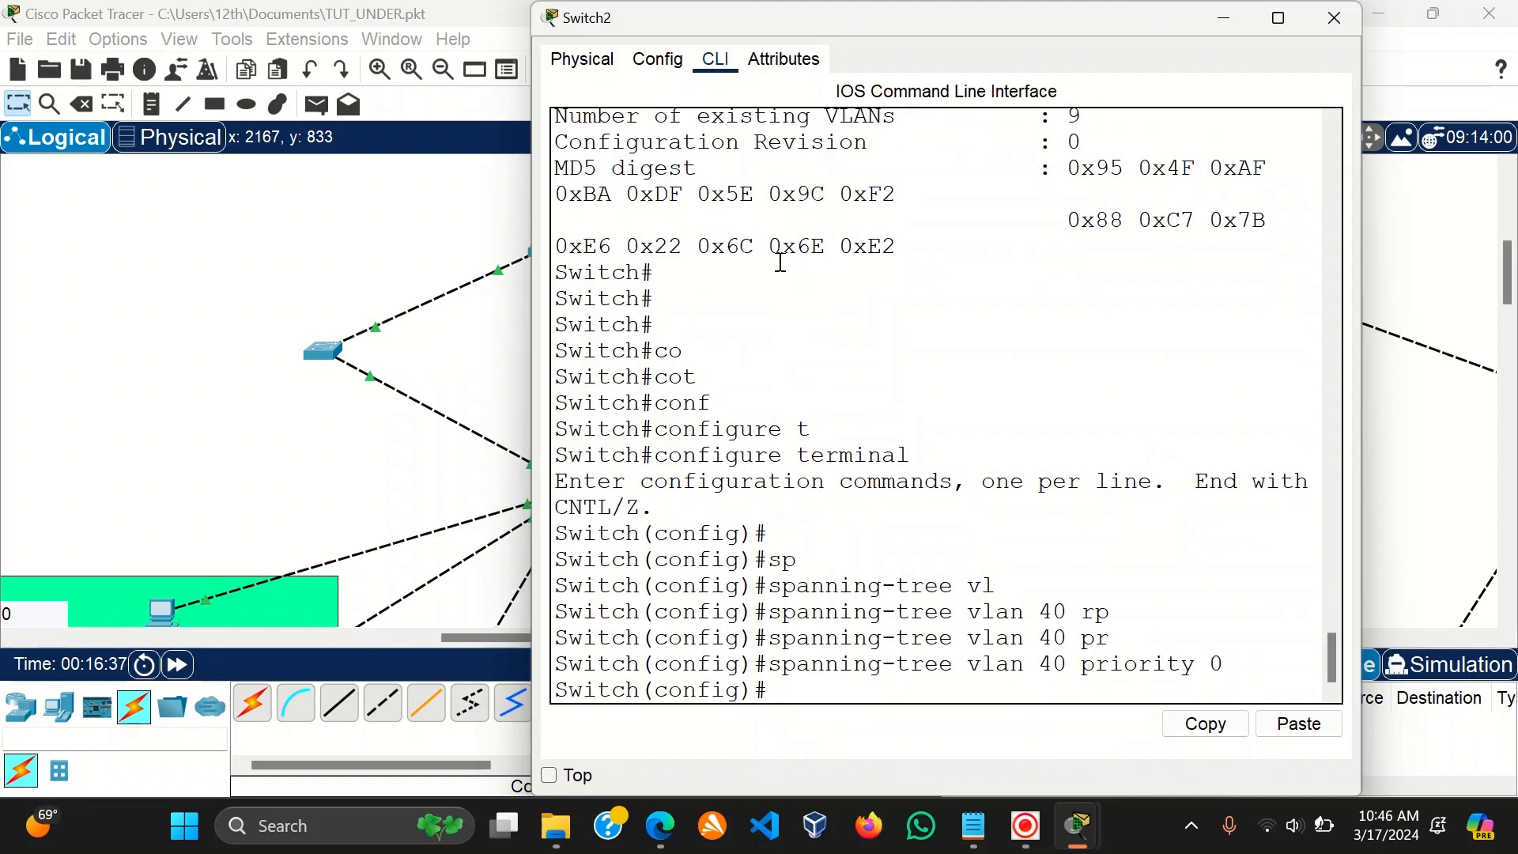
Close Switch2's window, then reopen Switch4's command line and maximize its window.
left_click(1335, 18)
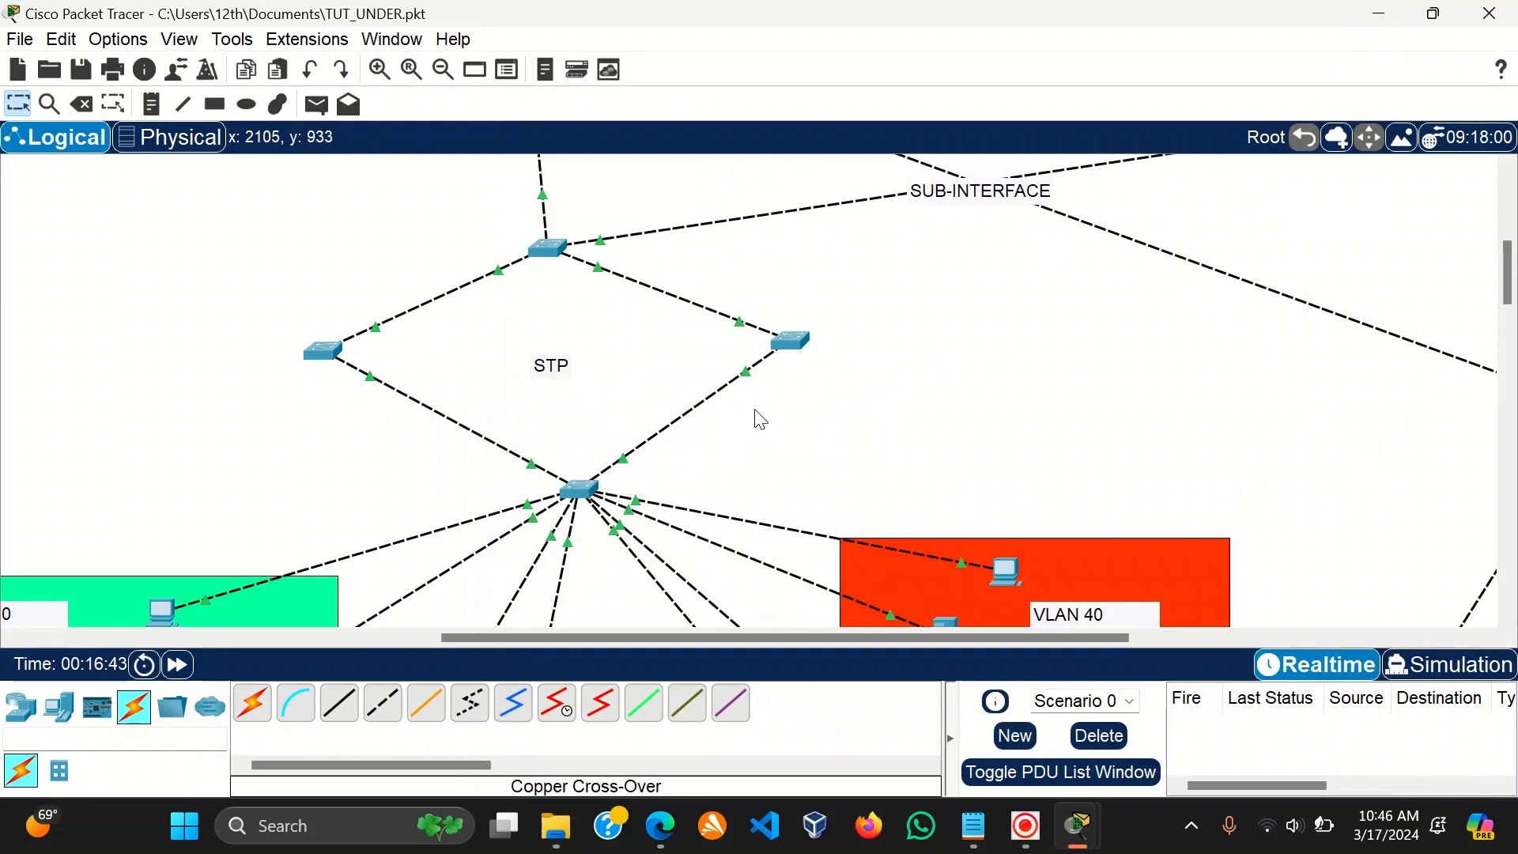
left_click(581, 490)
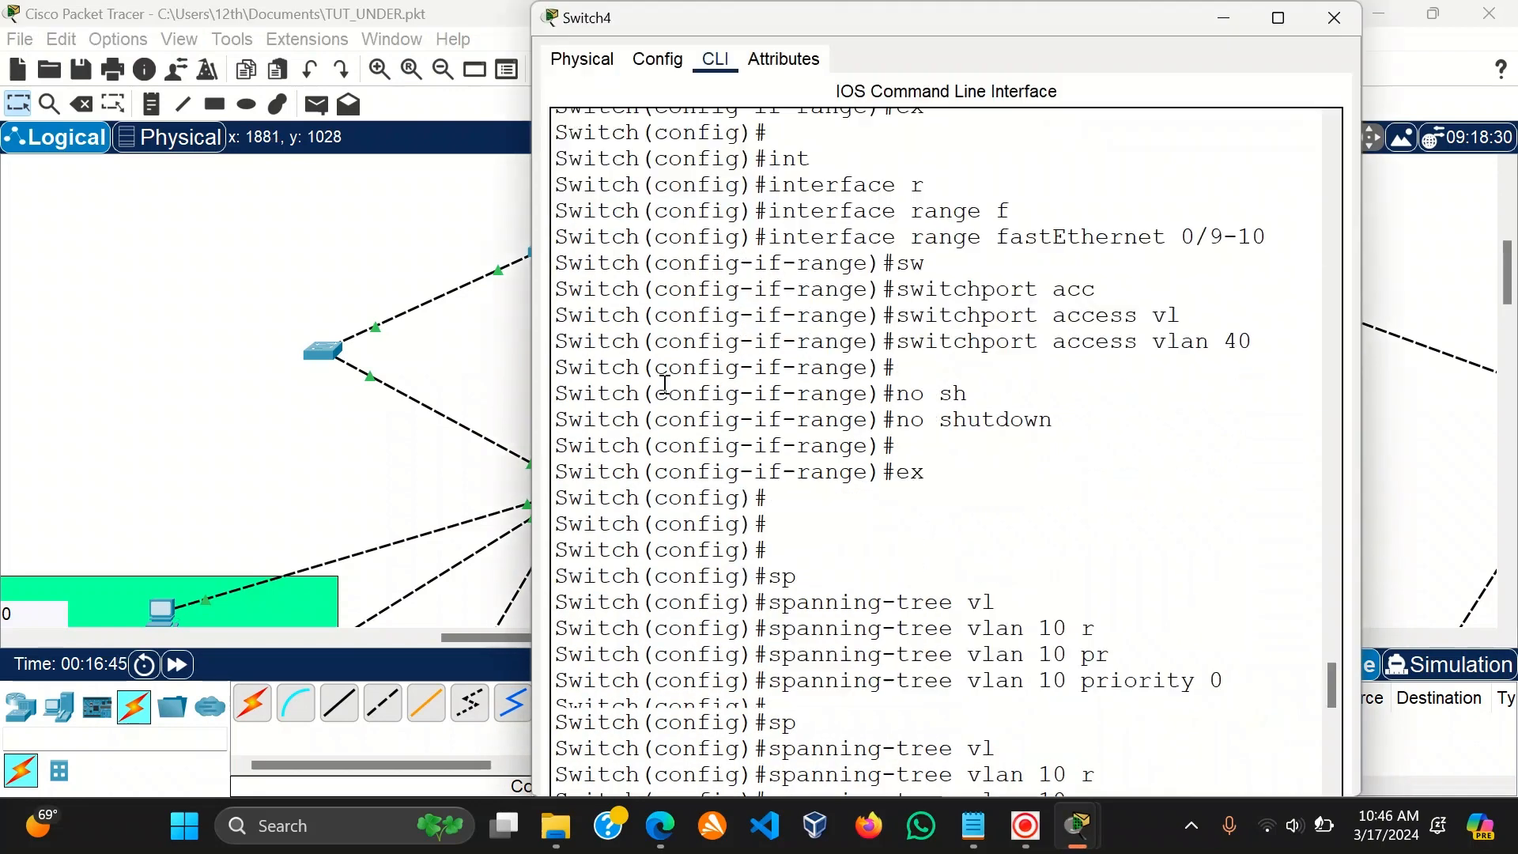
left_click(1278, 18)
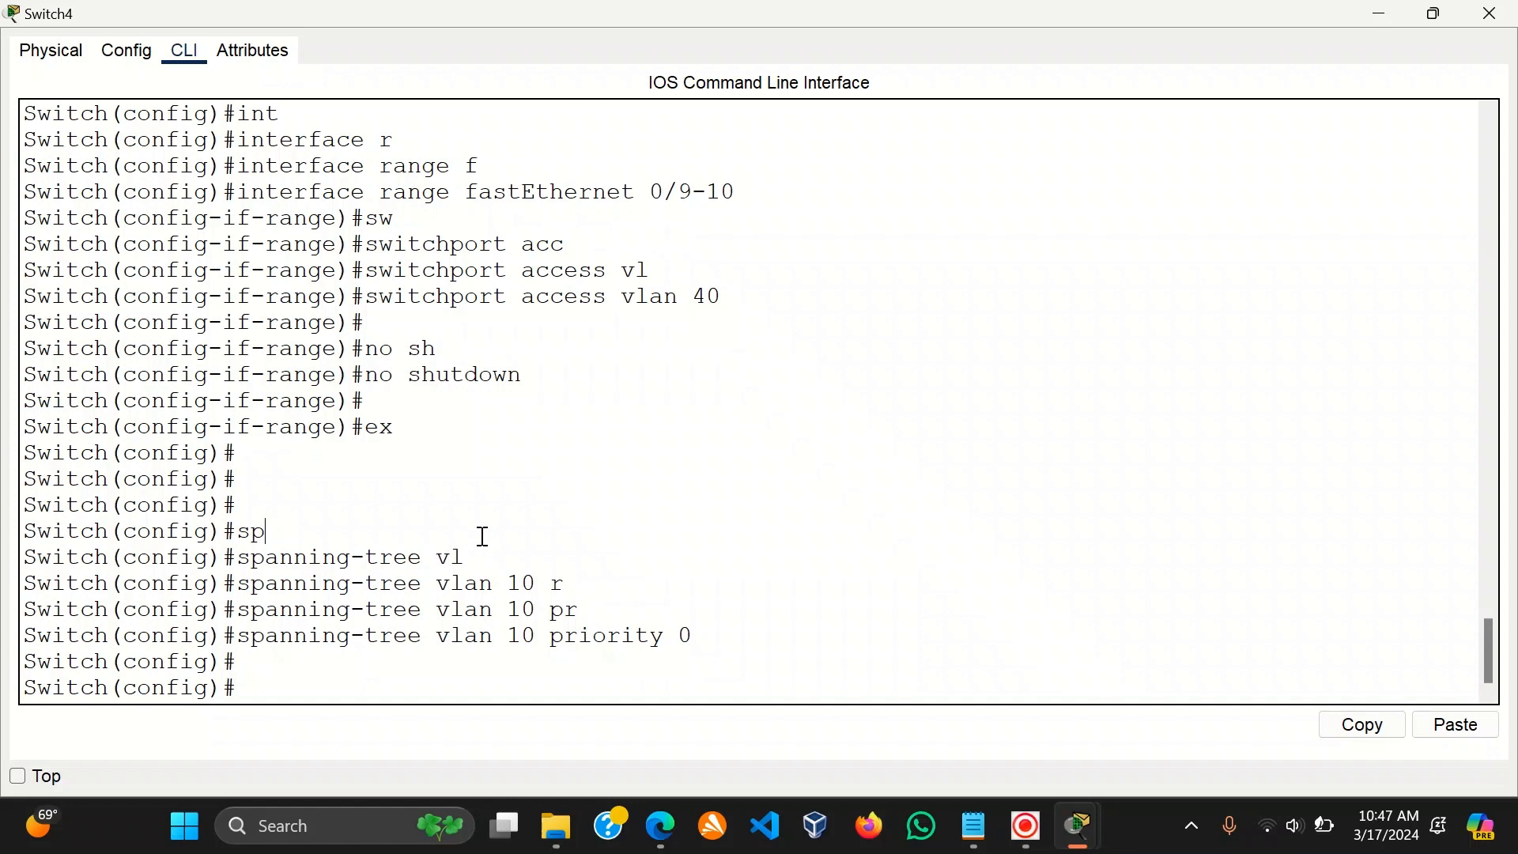
Leave configuration mode on Switch4 with end to reach the privileged prompt.
key("Return")
key("Return")
type("end")
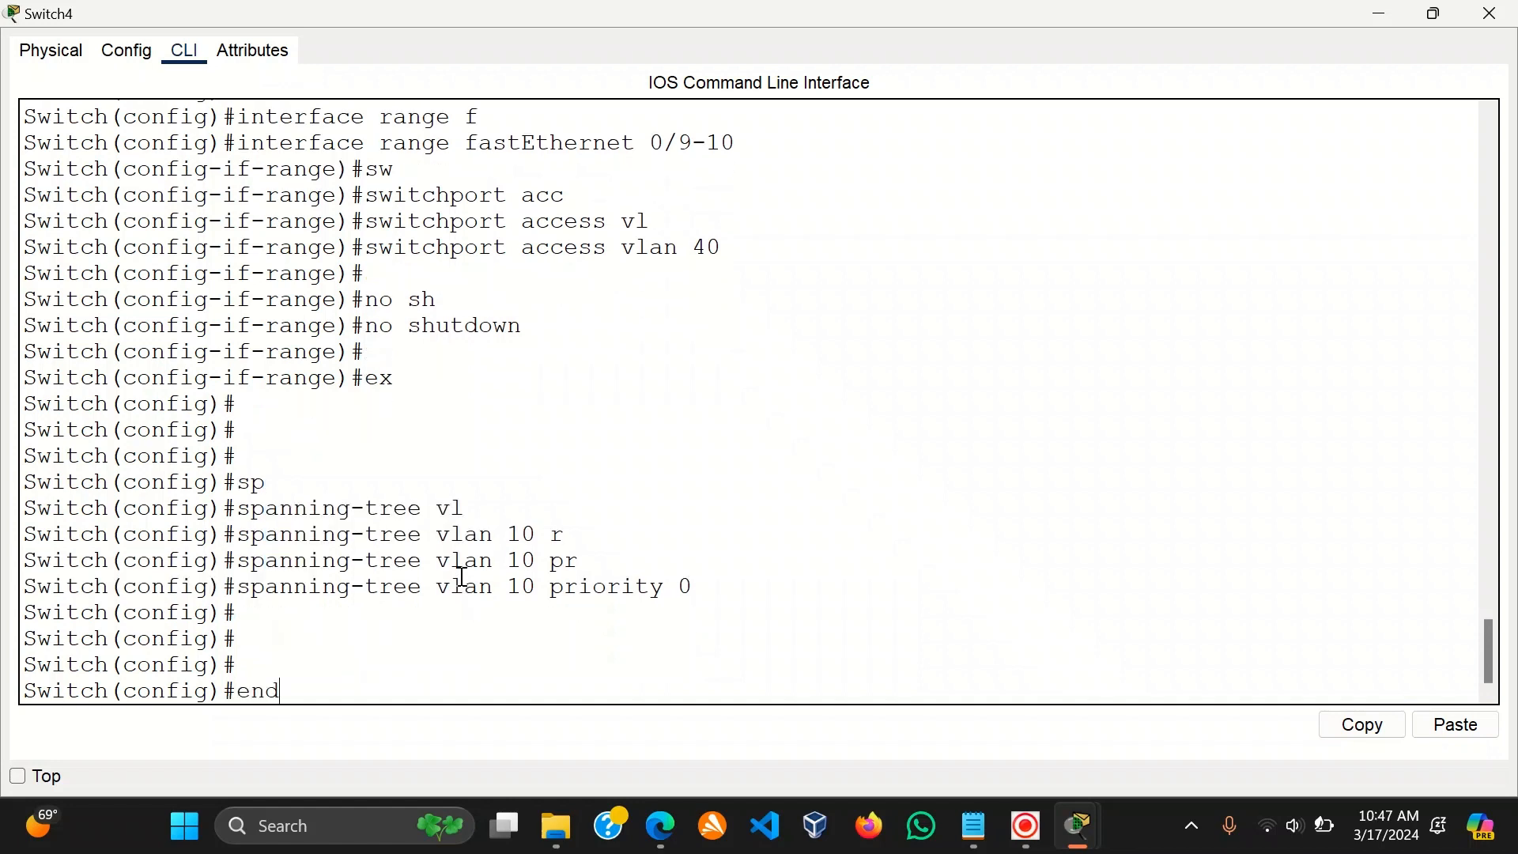
key("Return")
key("Return")
Display Switch4's spanning-tree information with the show spanning-tree command.
type("sh")
key("Tab")
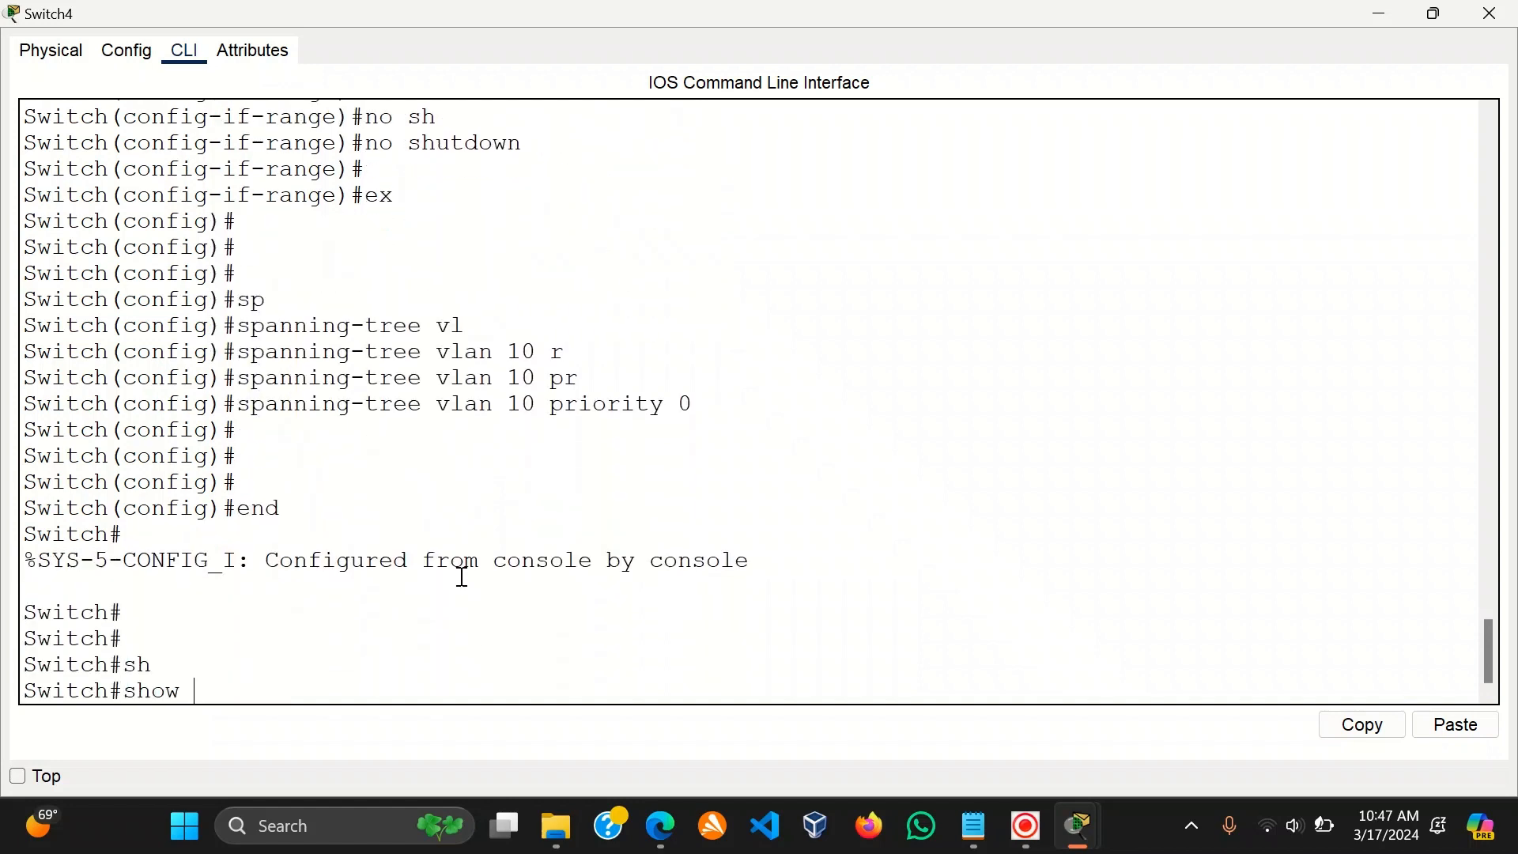
type("sp")
key("Tab")
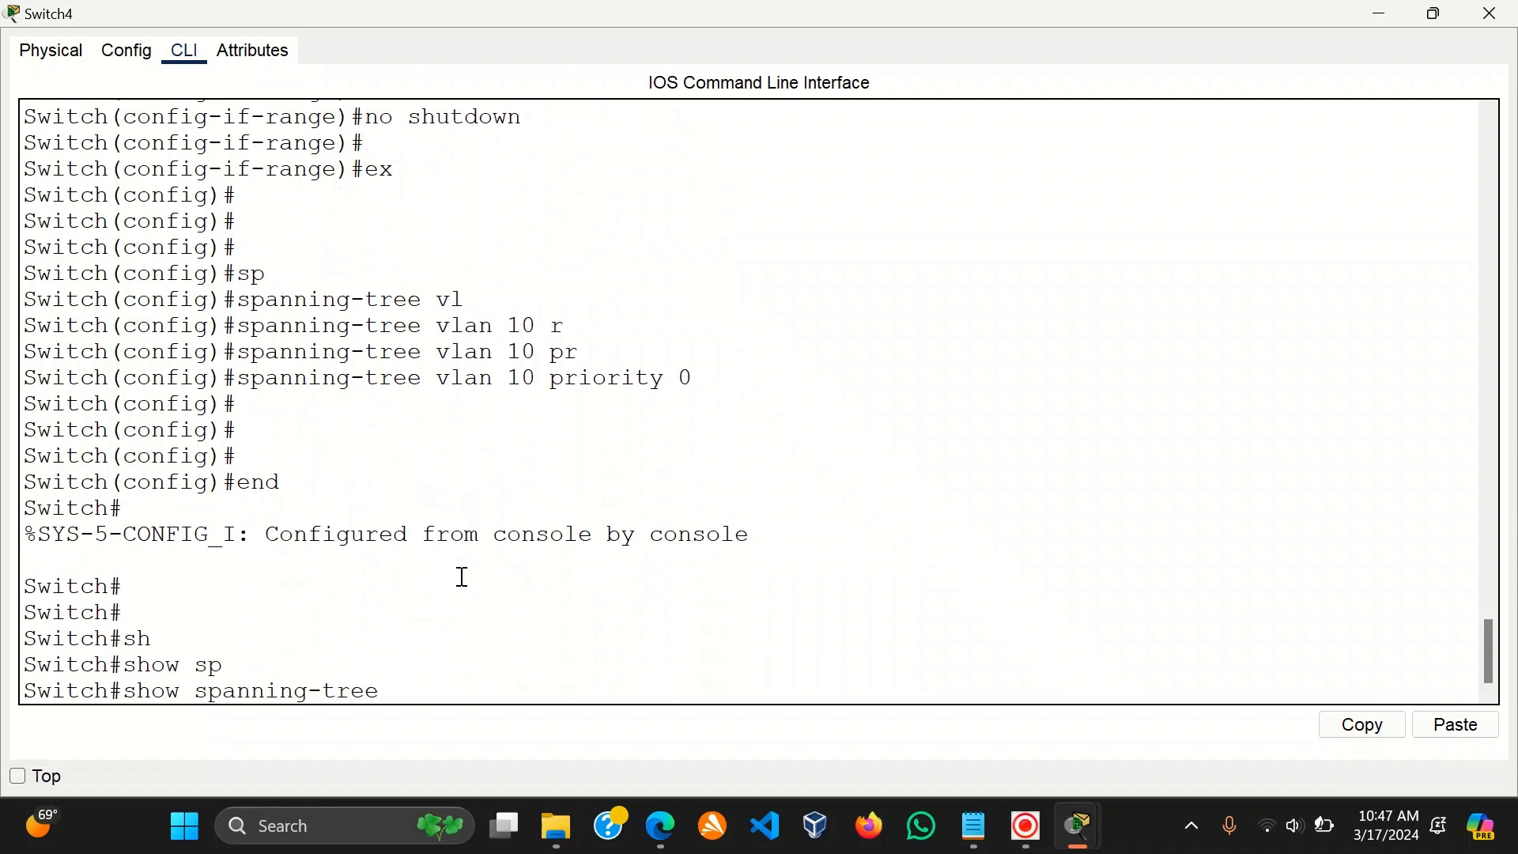
Check the show spanning-tree options on Switch4, run the command without options and page to the VLAN 20 section.
type("?")
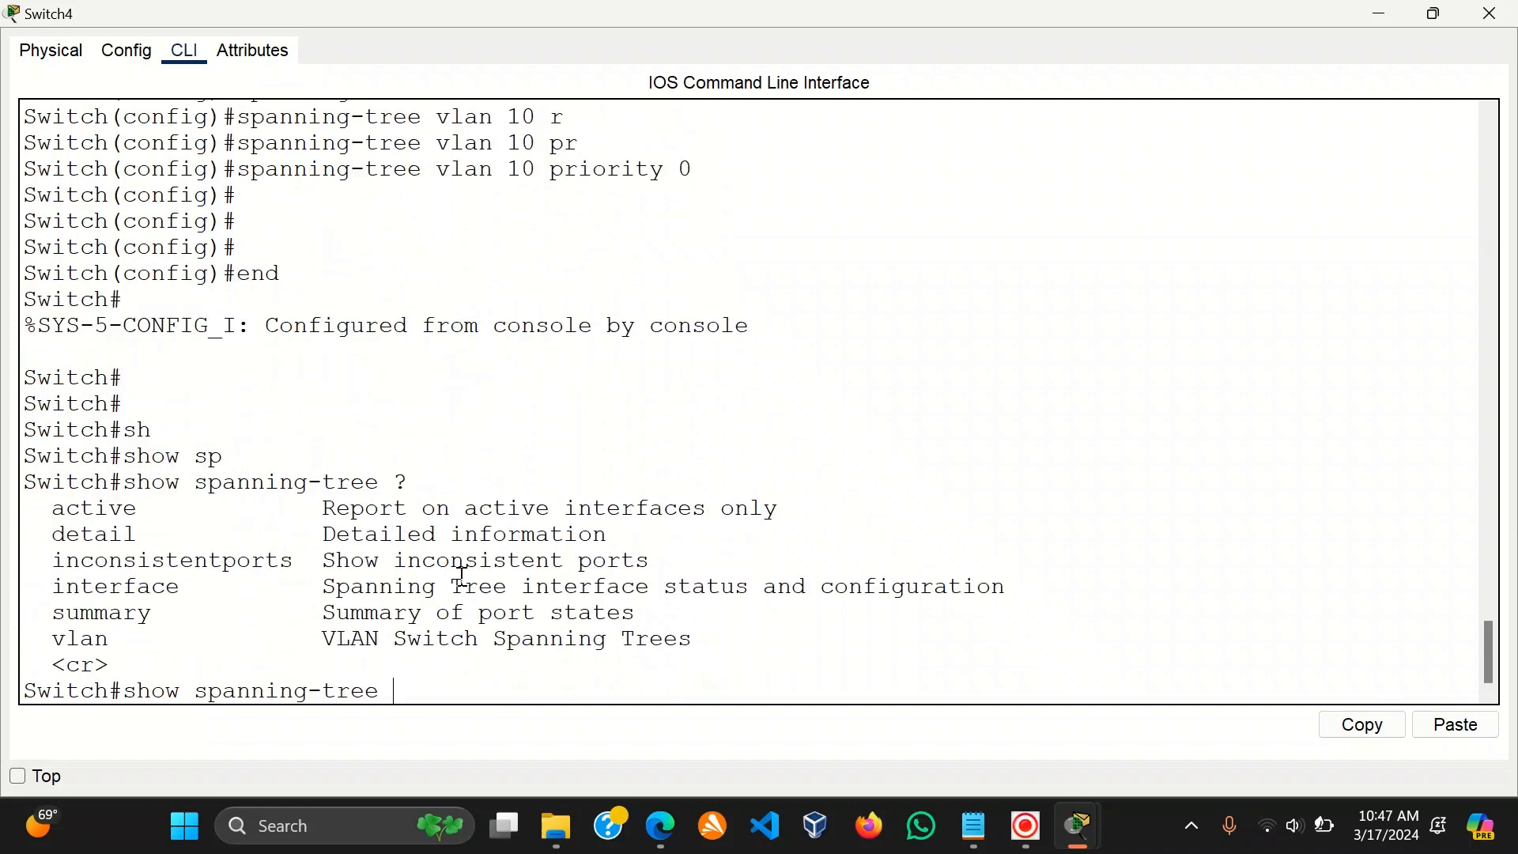
key("Return")
key("Return")
key("Return")
key("Return")
key("Return")
key("Return")
key("Return")
key("Return")
key("Return")
key("Return")
key("Return")
key("Return")
key("Return")
key("Return")
key("Return")
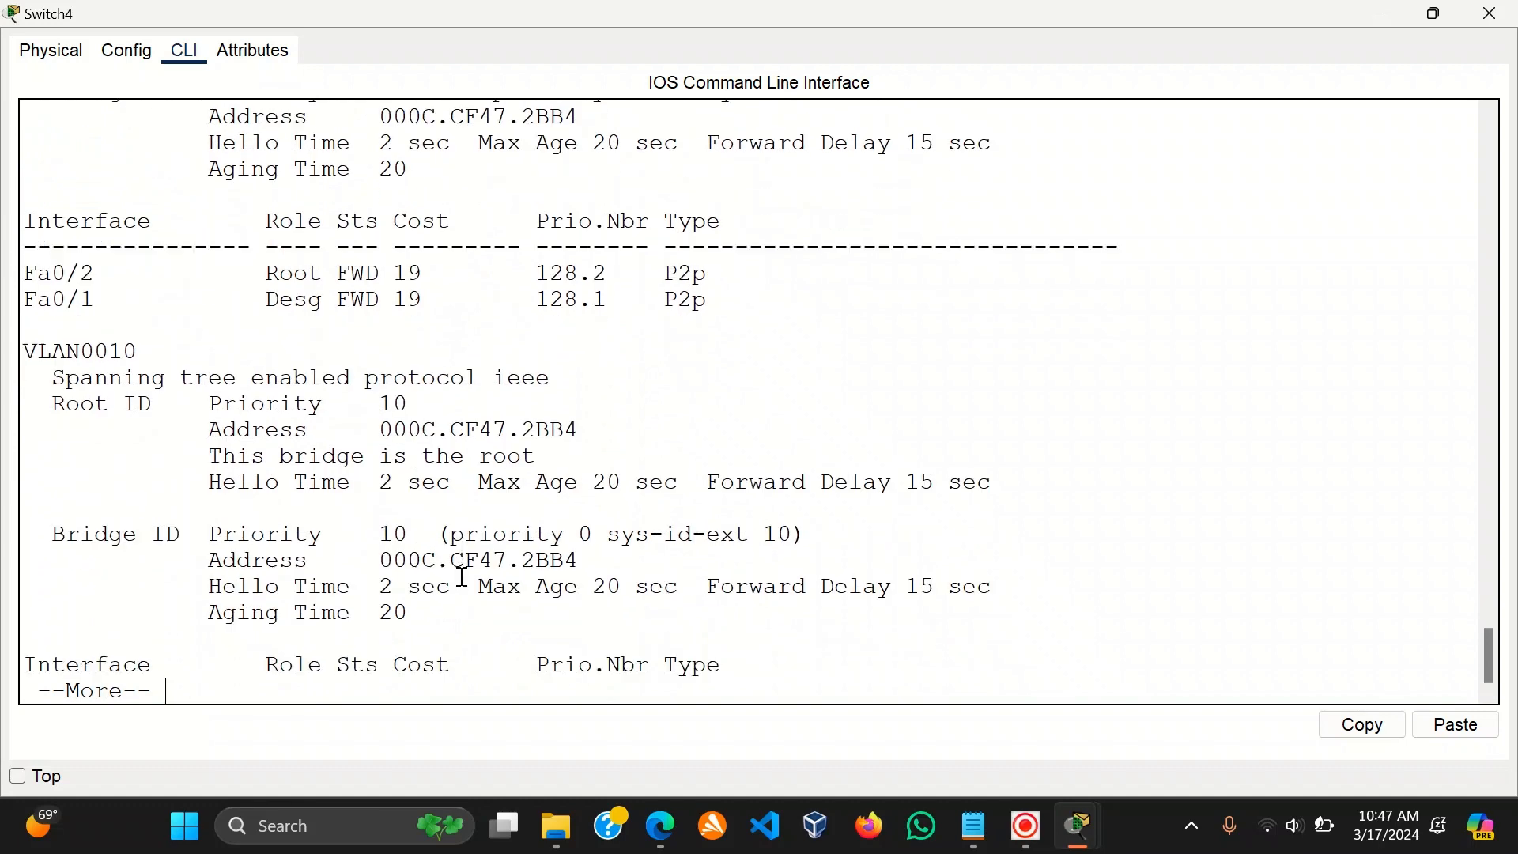
key("Return")
key("Return")
key("Return")
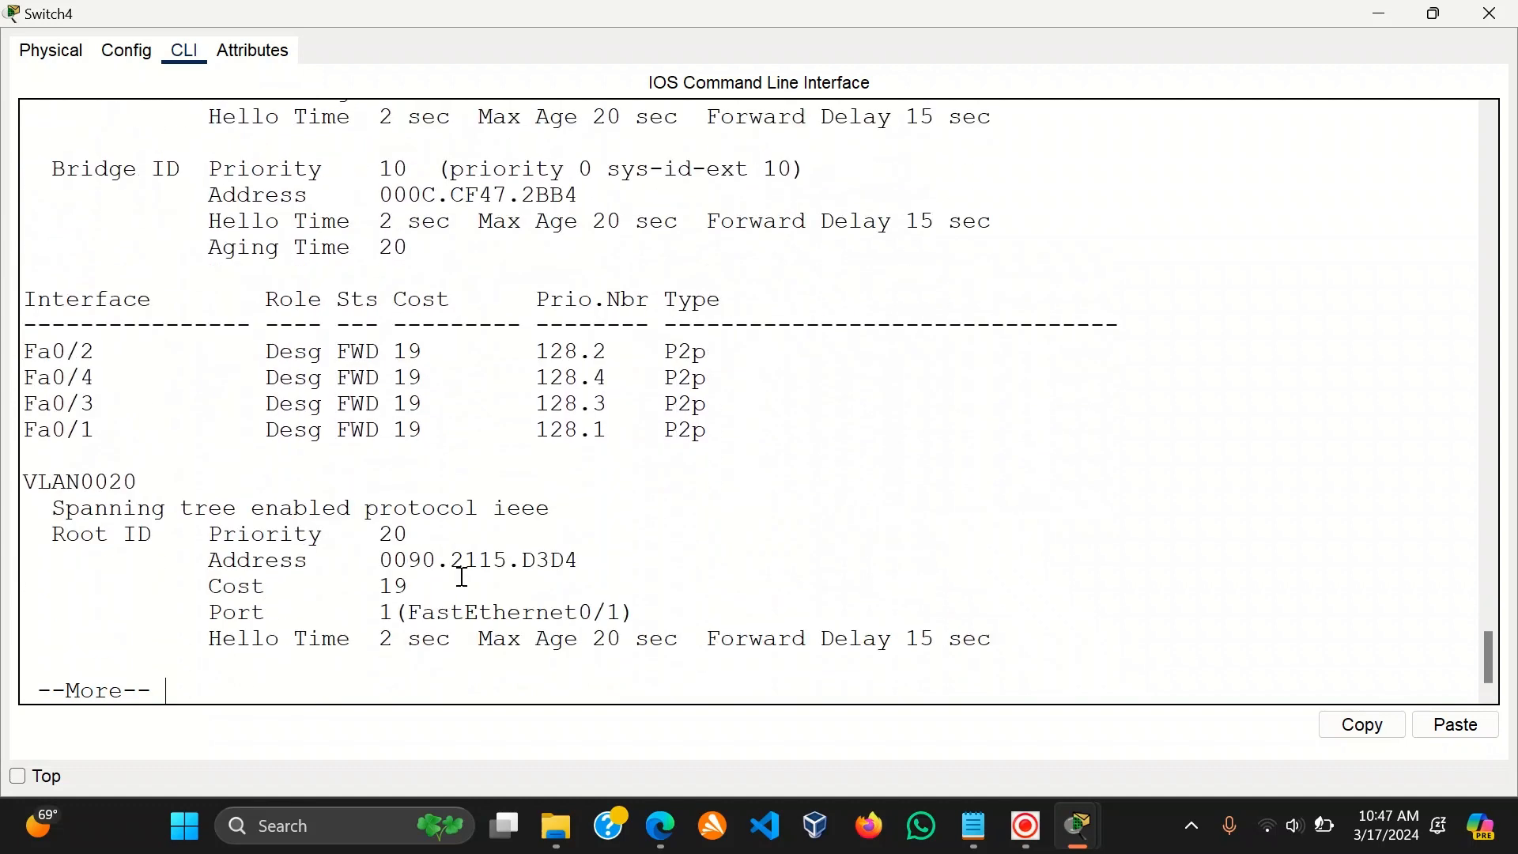
key("Return")
key("Return")
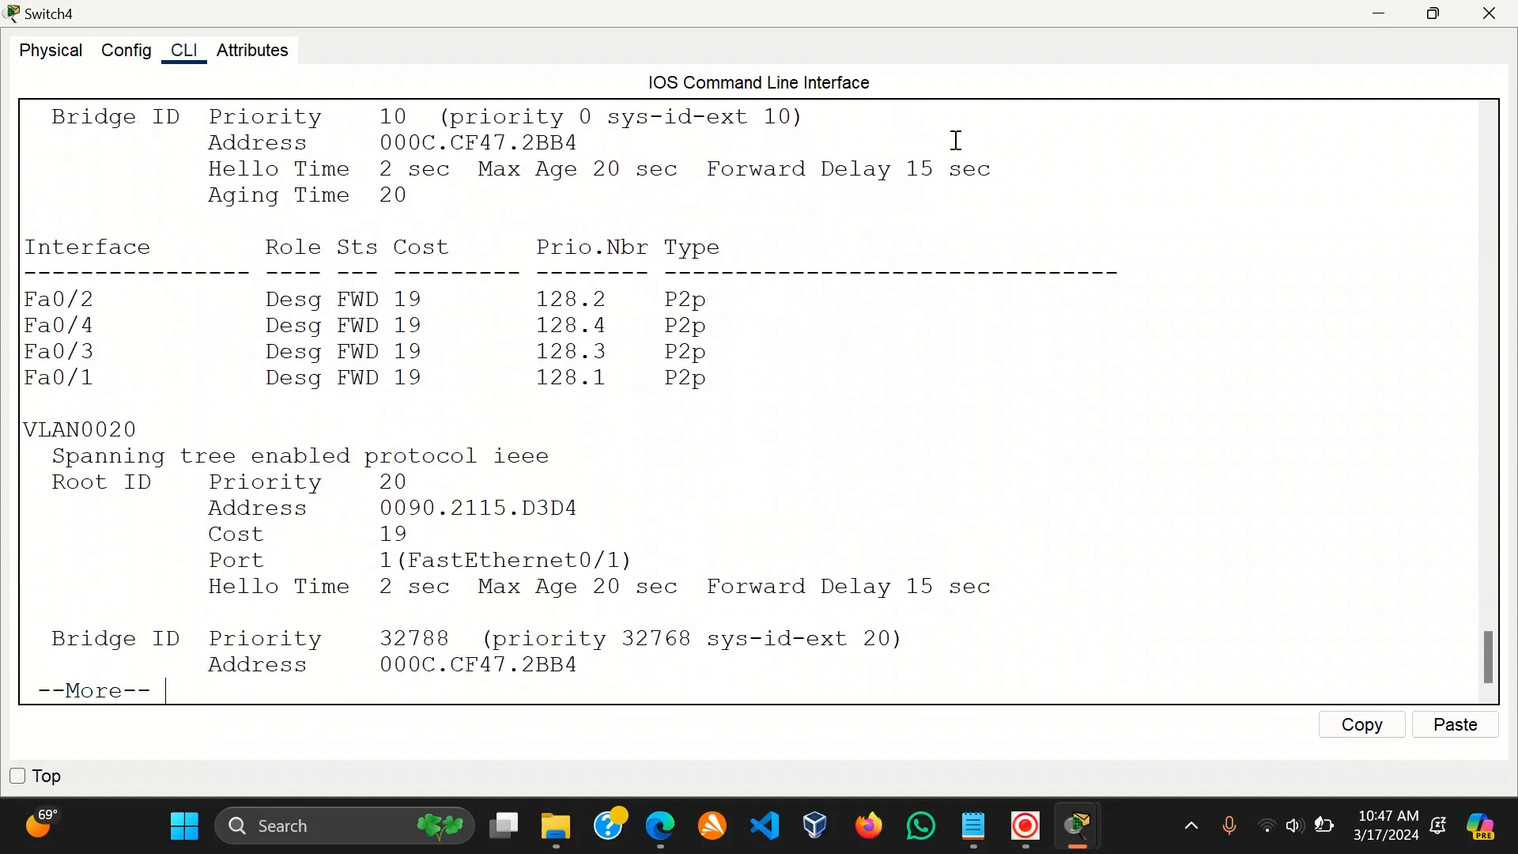
Reopen Switch4's CLI, examine the VLAN 10 root bridge entry and port roles in the spanning-tree output, and close the window.
left_click(1357, 13)
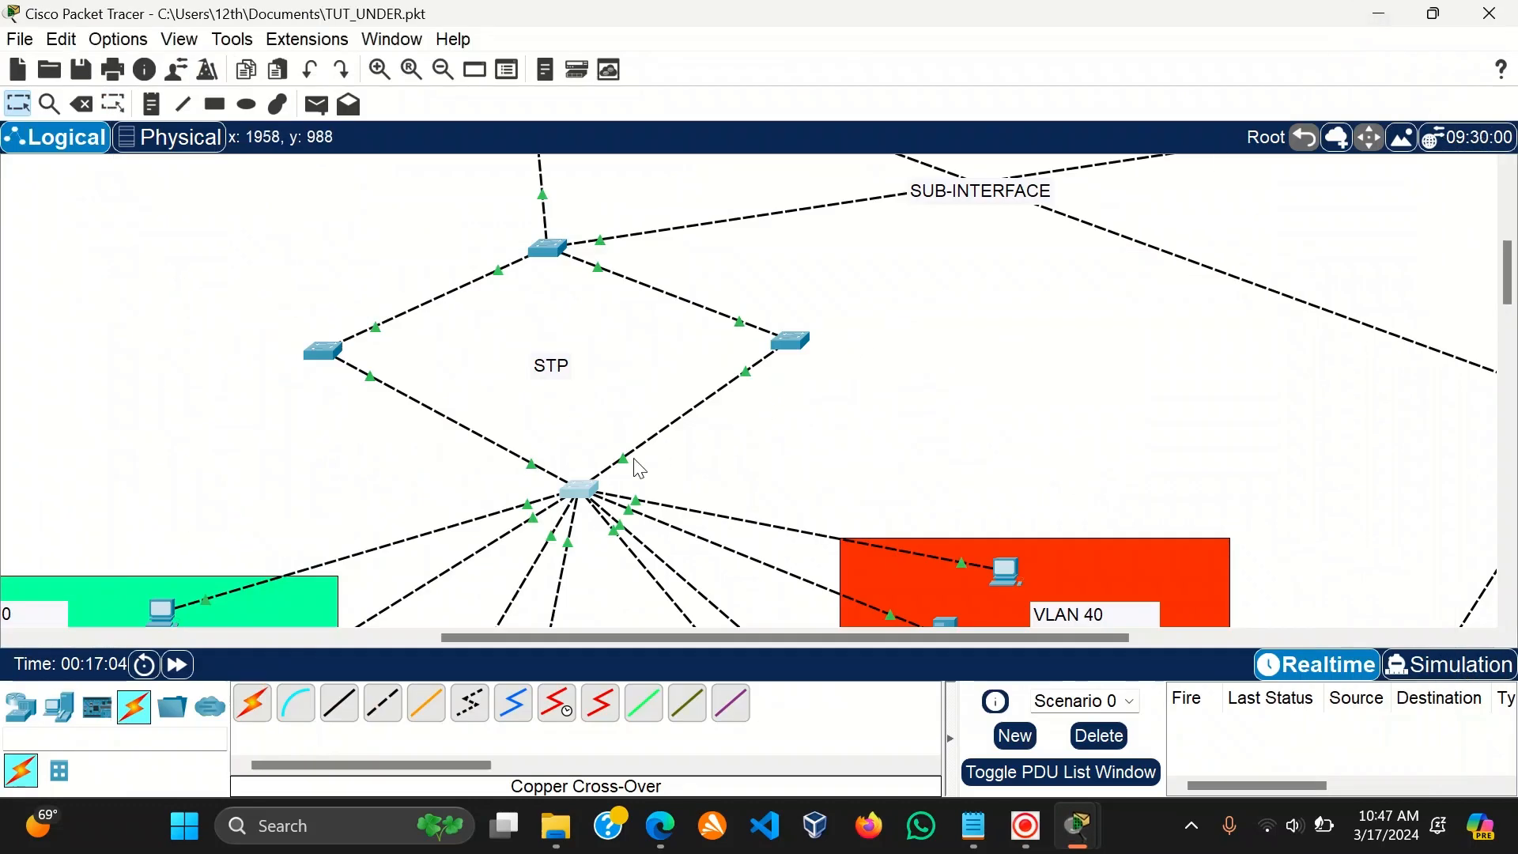
left_click(585, 492)
left_click(1278, 18)
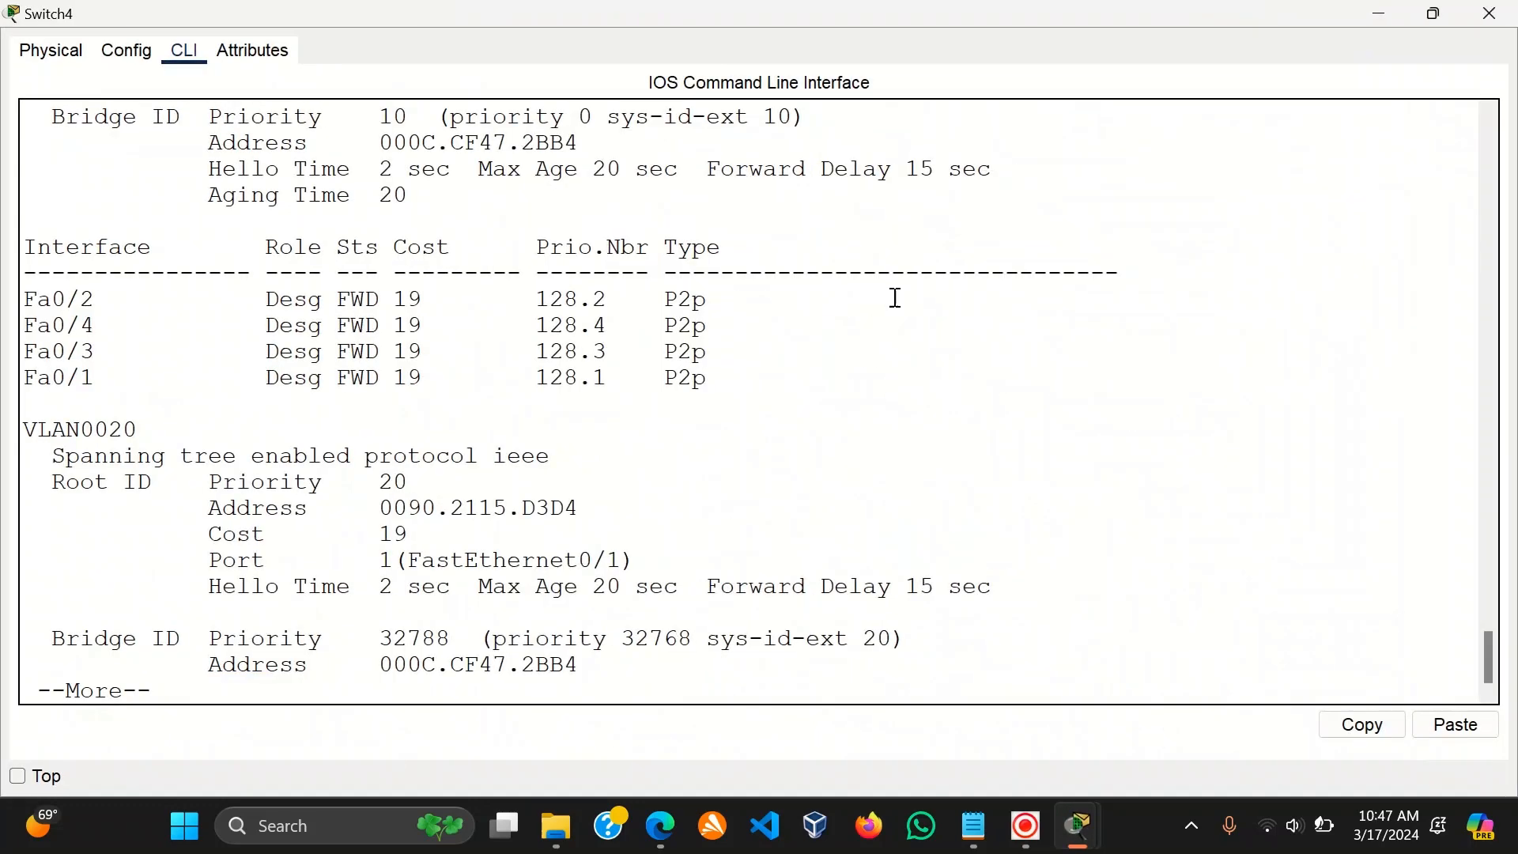
scroll(340, 474, "up", 3)
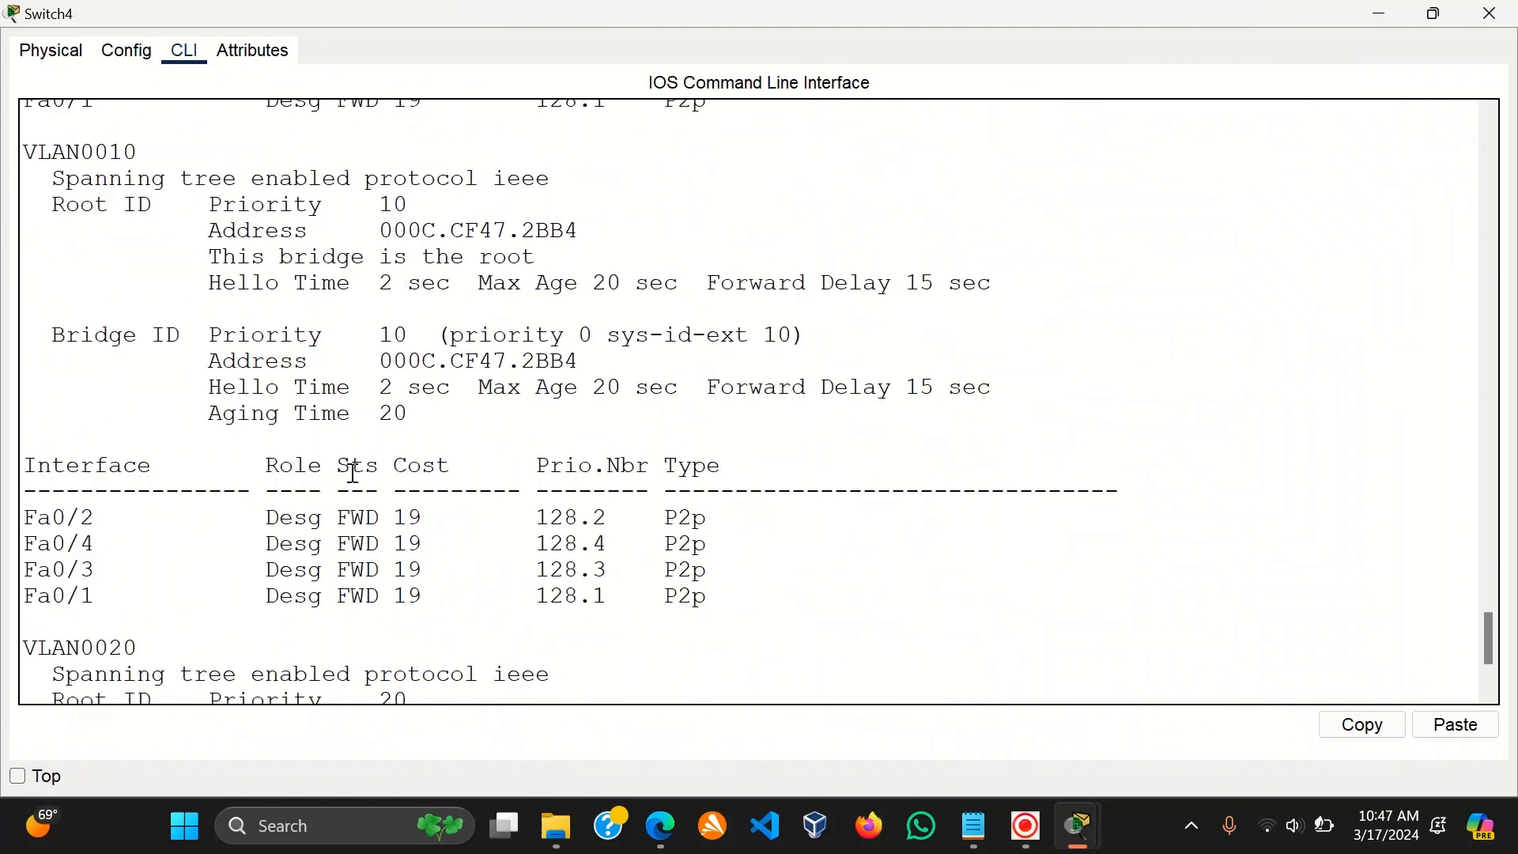
scroll(354, 472, "up", 2)
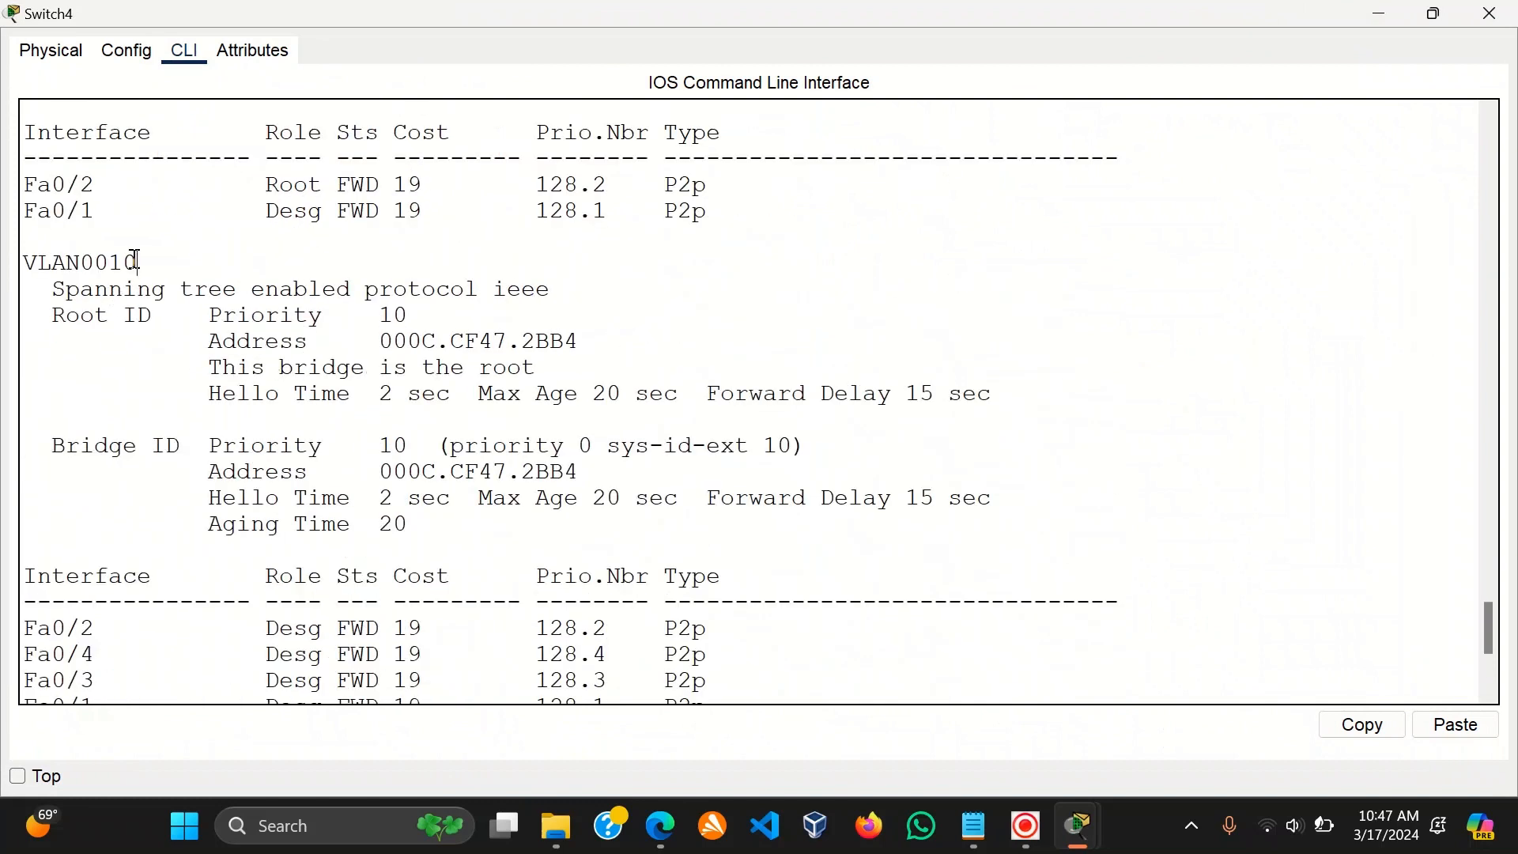
left_click_drag(136, 261, 92, 257)
left_click_drag(547, 365, 305, 346)
scroll(229, 439, "down", 5)
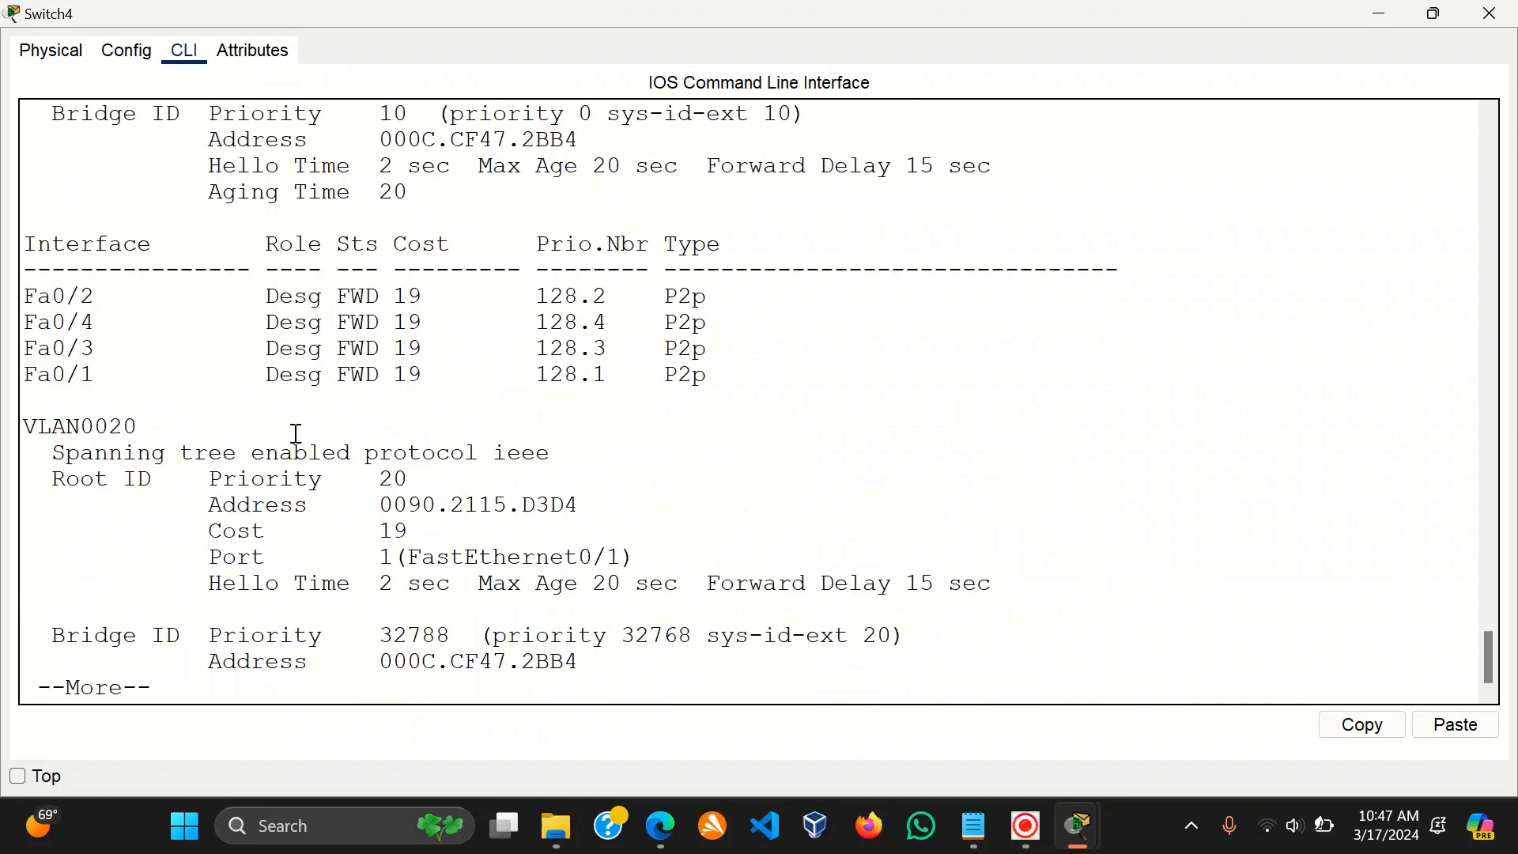
left_click(1489, 13)
Open Switch1's CLI in a maximized window and leave global configuration mode with the end command.
left_click(323, 352)
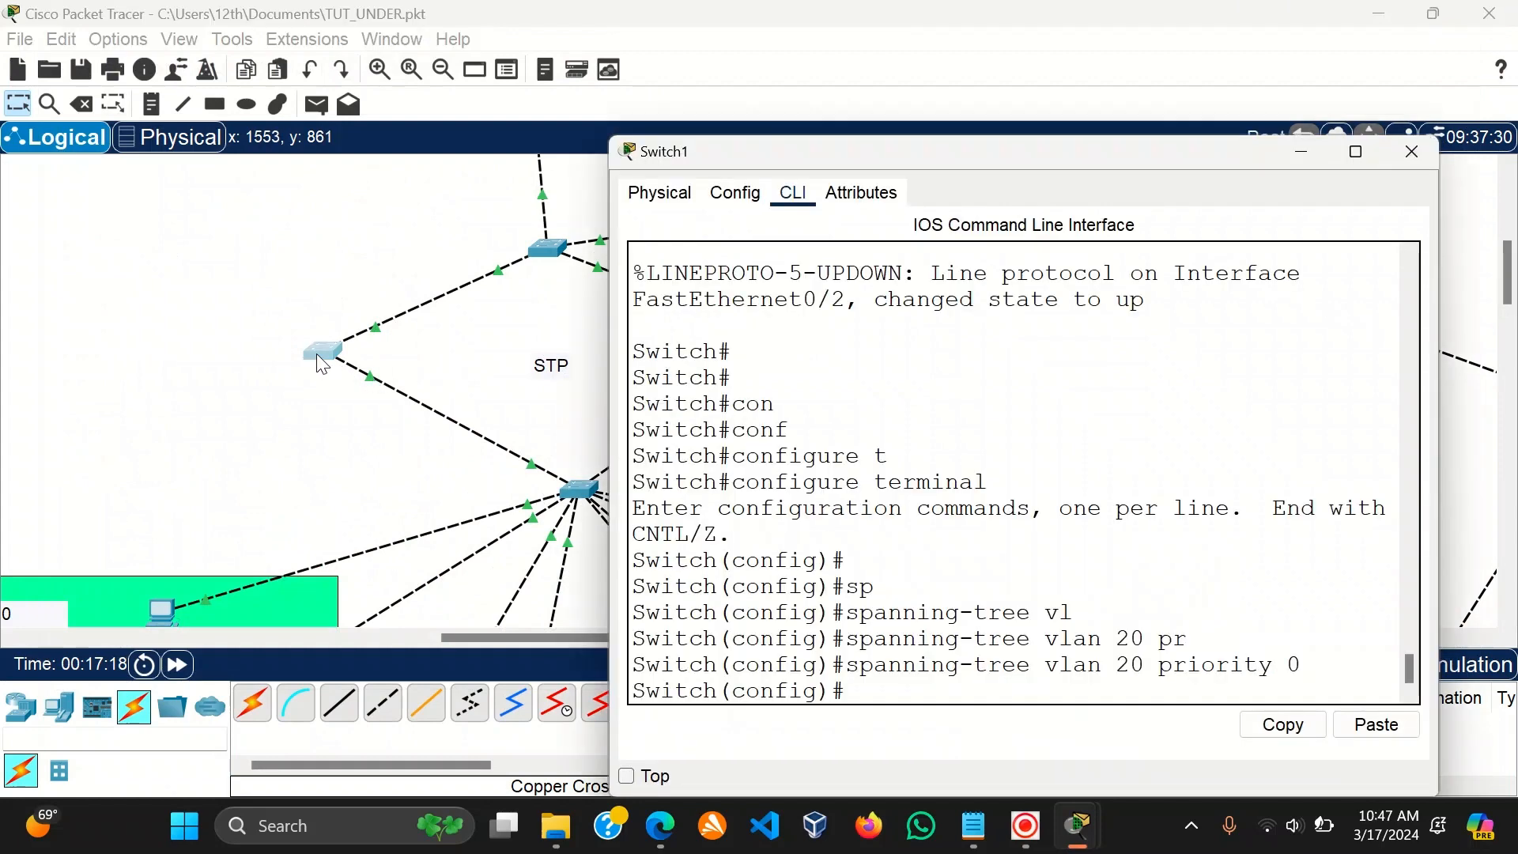
left_click(1354, 151)
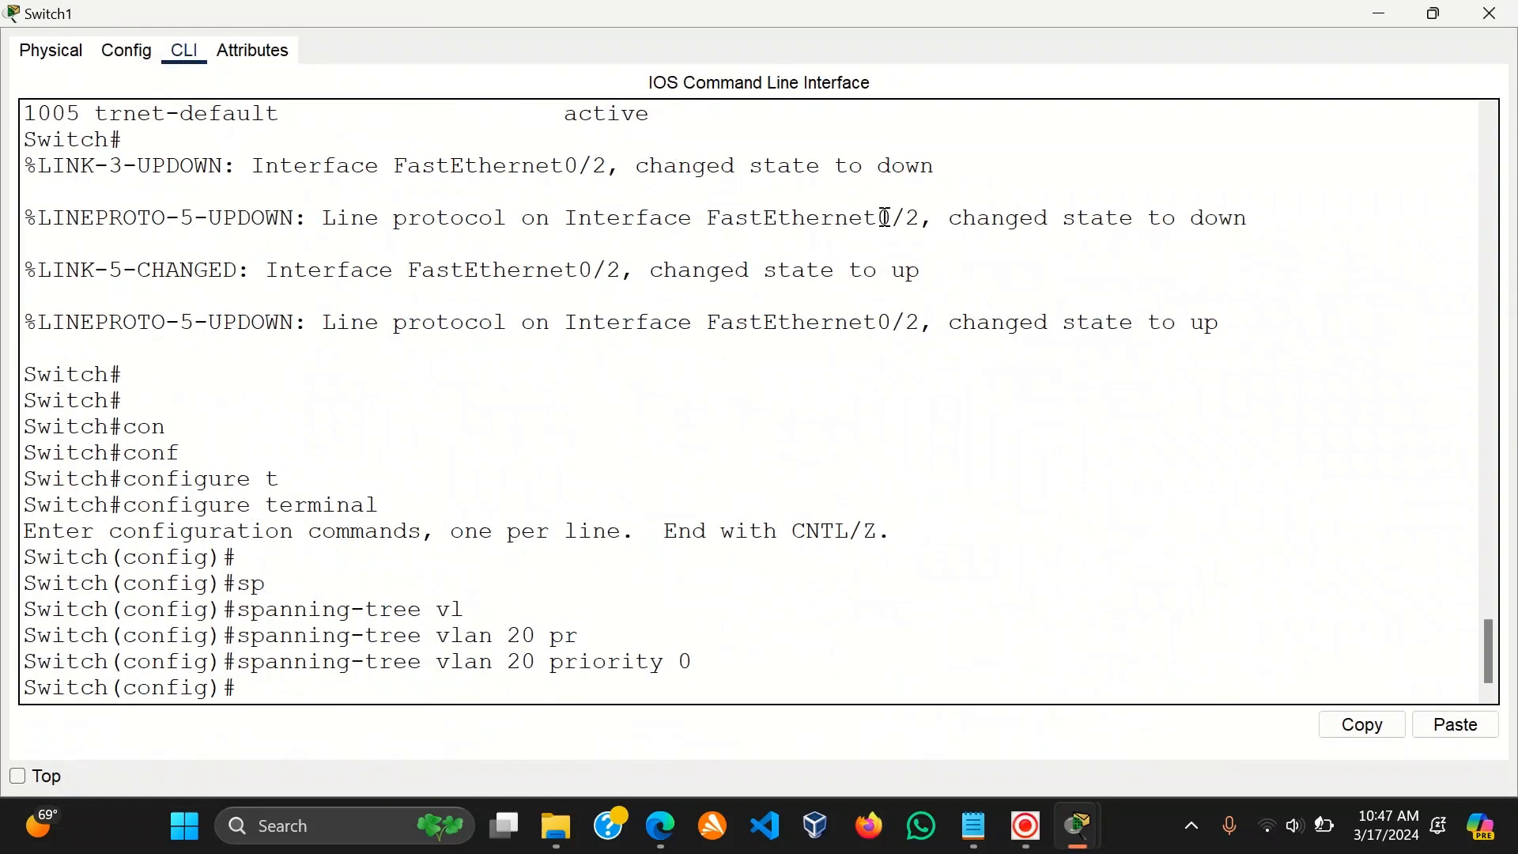
key("Return")
key("Return")
type("e")
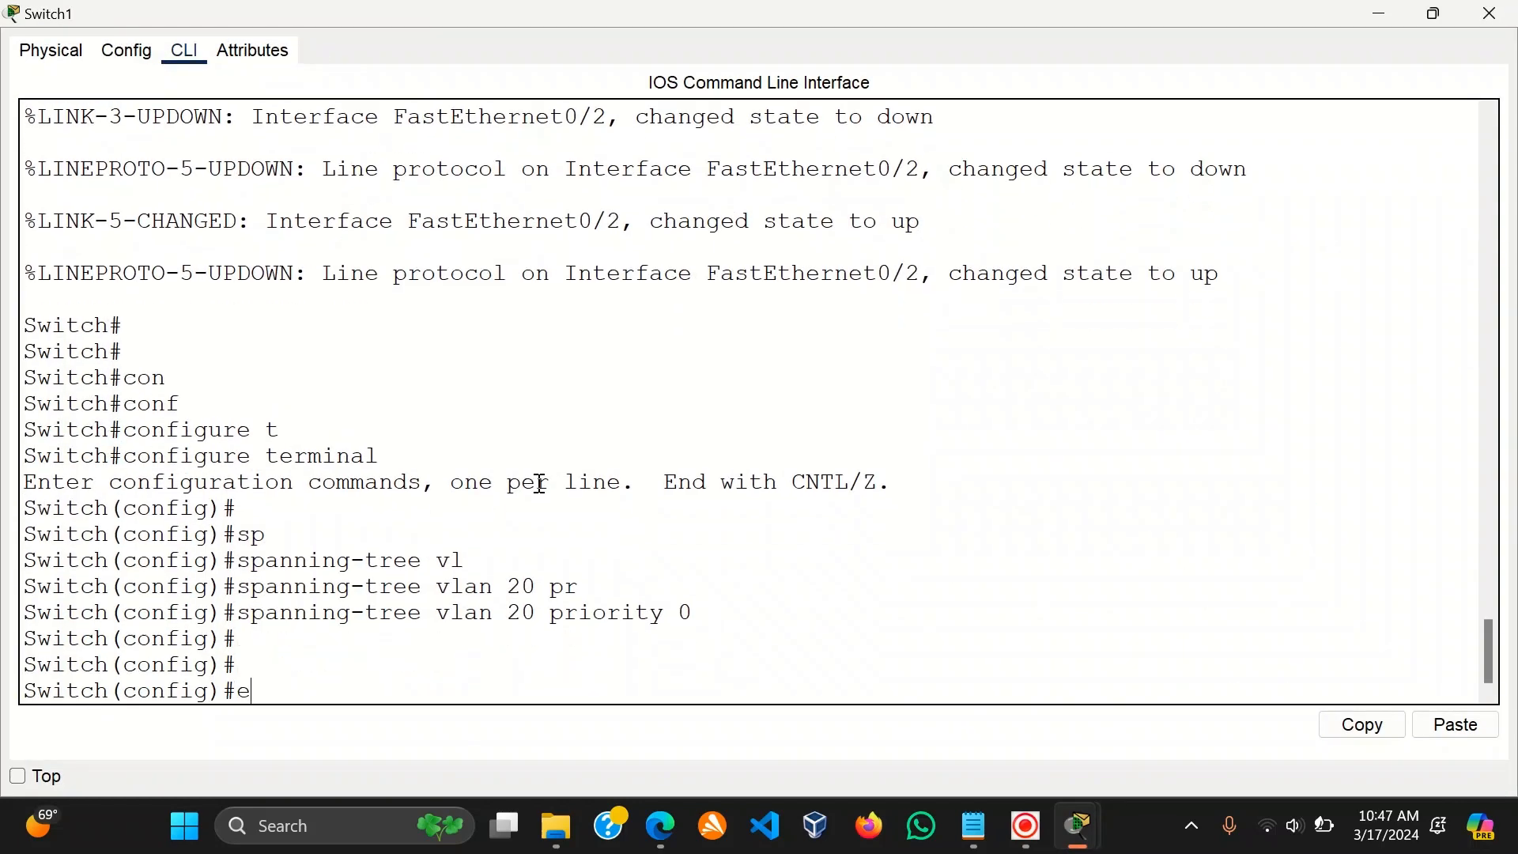
type("nd")
key("Return")
Run show spanning-tree on Switch1.
type("sh")
key("Tab")
type("s")
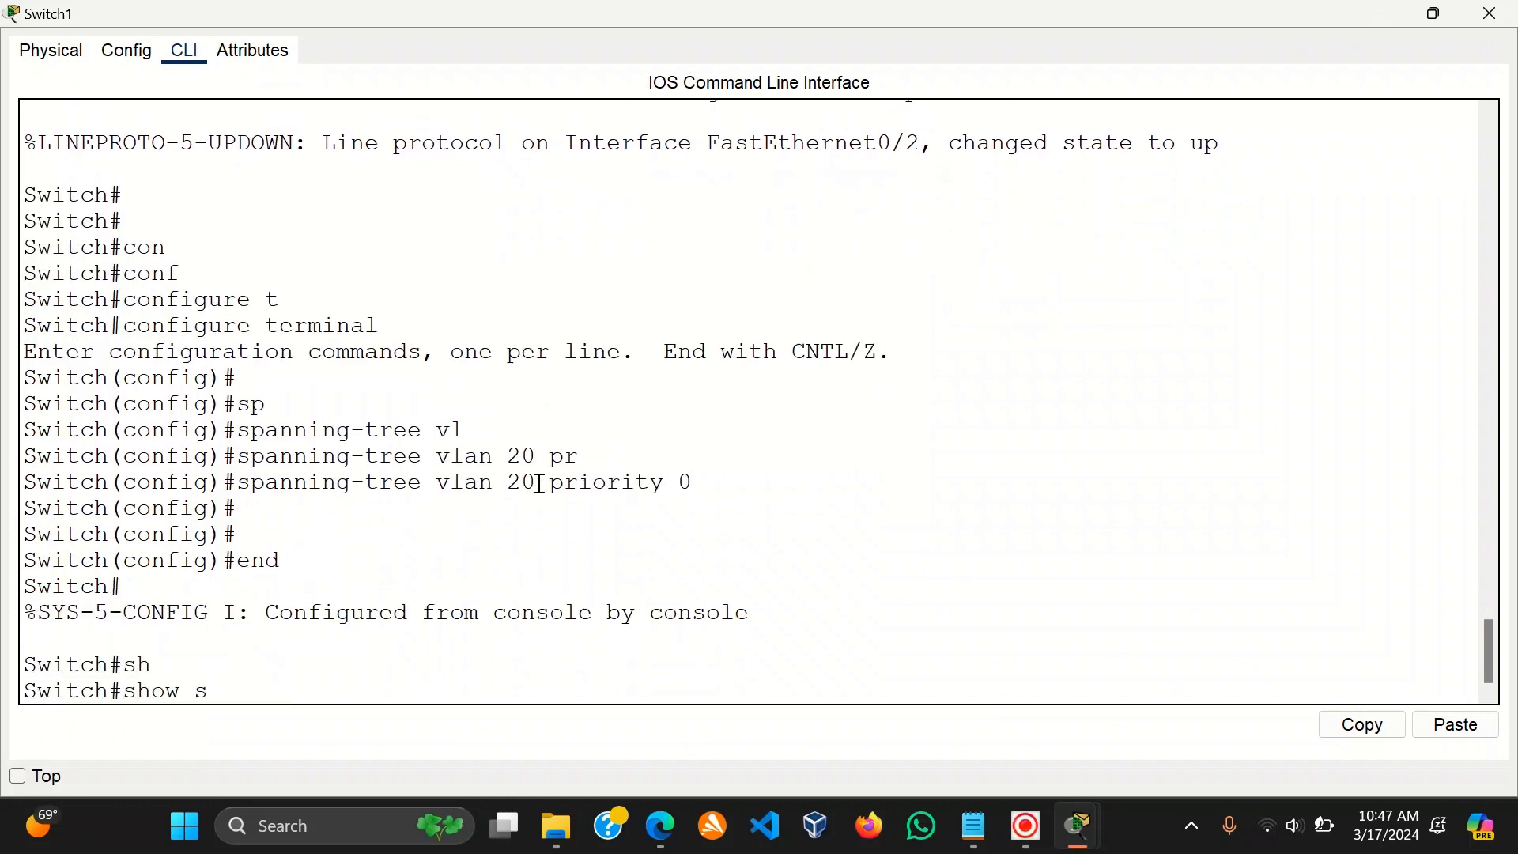
type("p")
key("Tab")
key("Return")
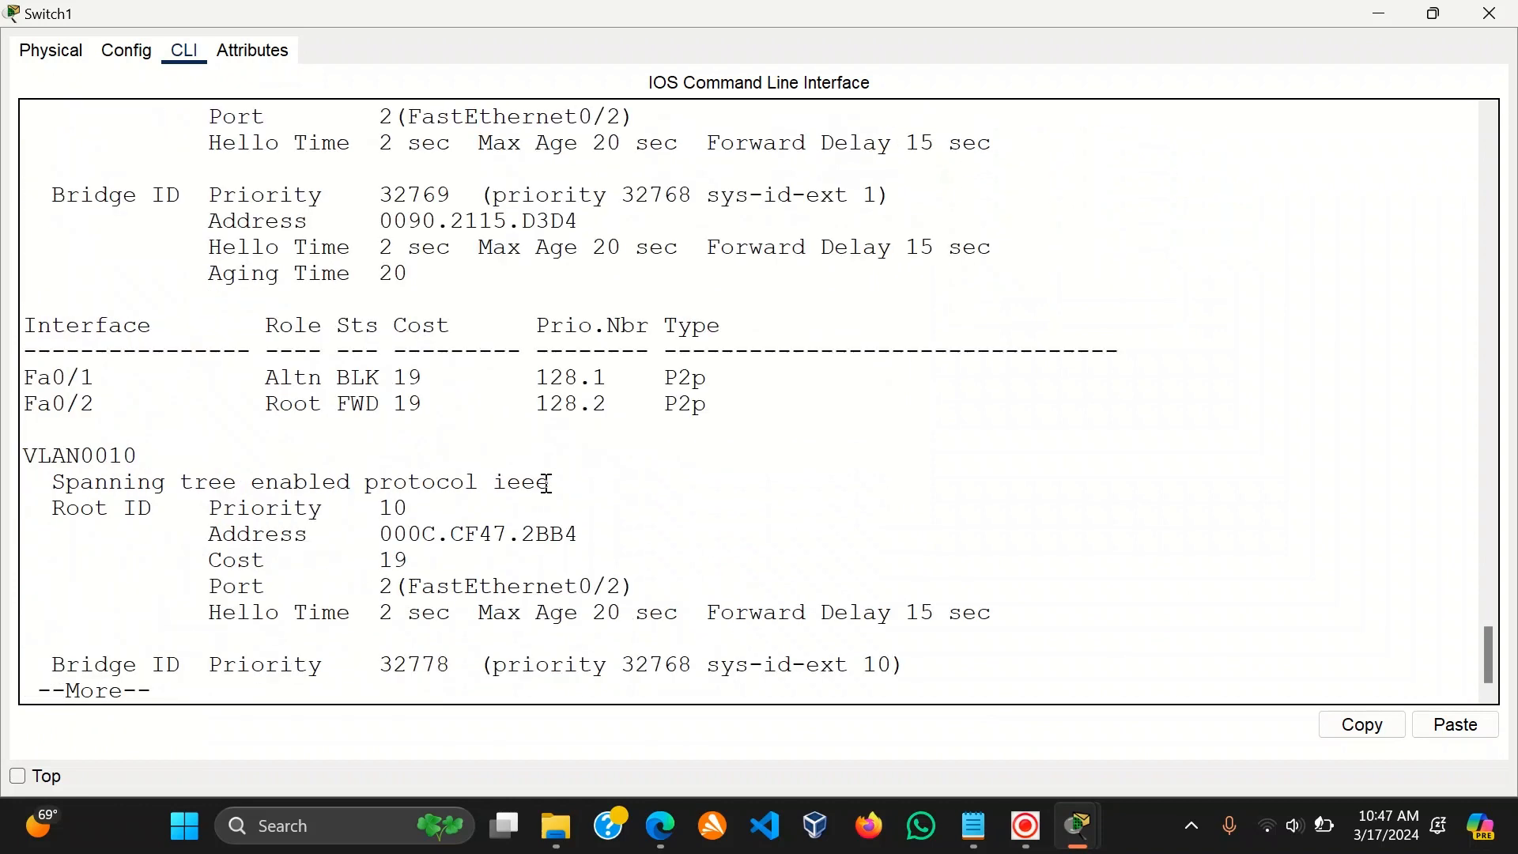
Page through Switch1's spanning-tree output to VLAN 20, highlight the root bridge line, and close the window.
key("Return")
key("Return")
key("Return")
key("Return")
key("Return")
key("Return")
key("Return")
key("Return")
key("Return")
key("Return")
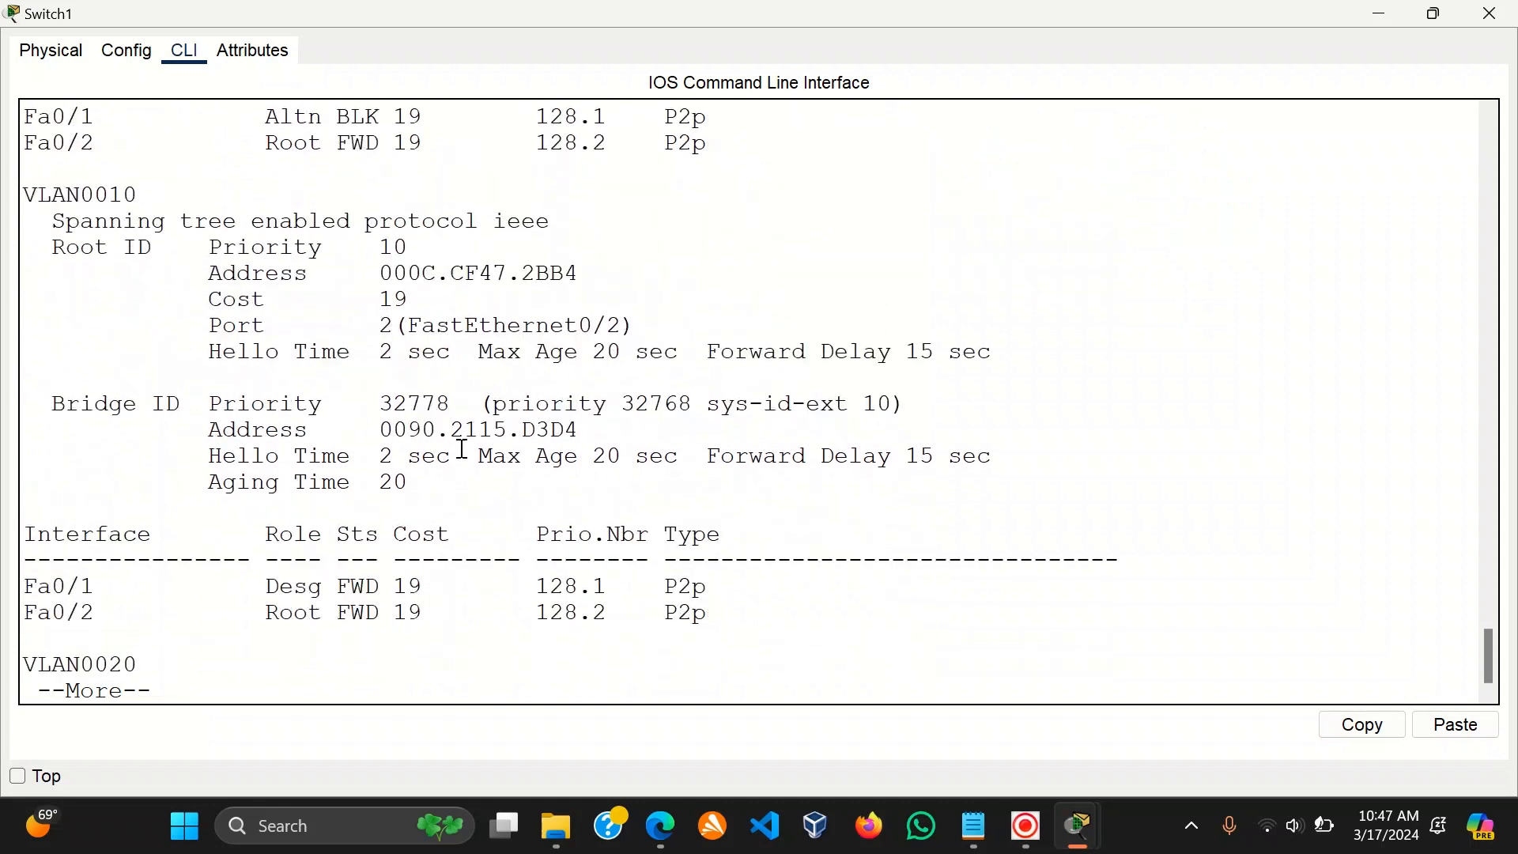
key("Return")
key("Return")
key("Return")
key("Return")
key("Return")
key("Return")
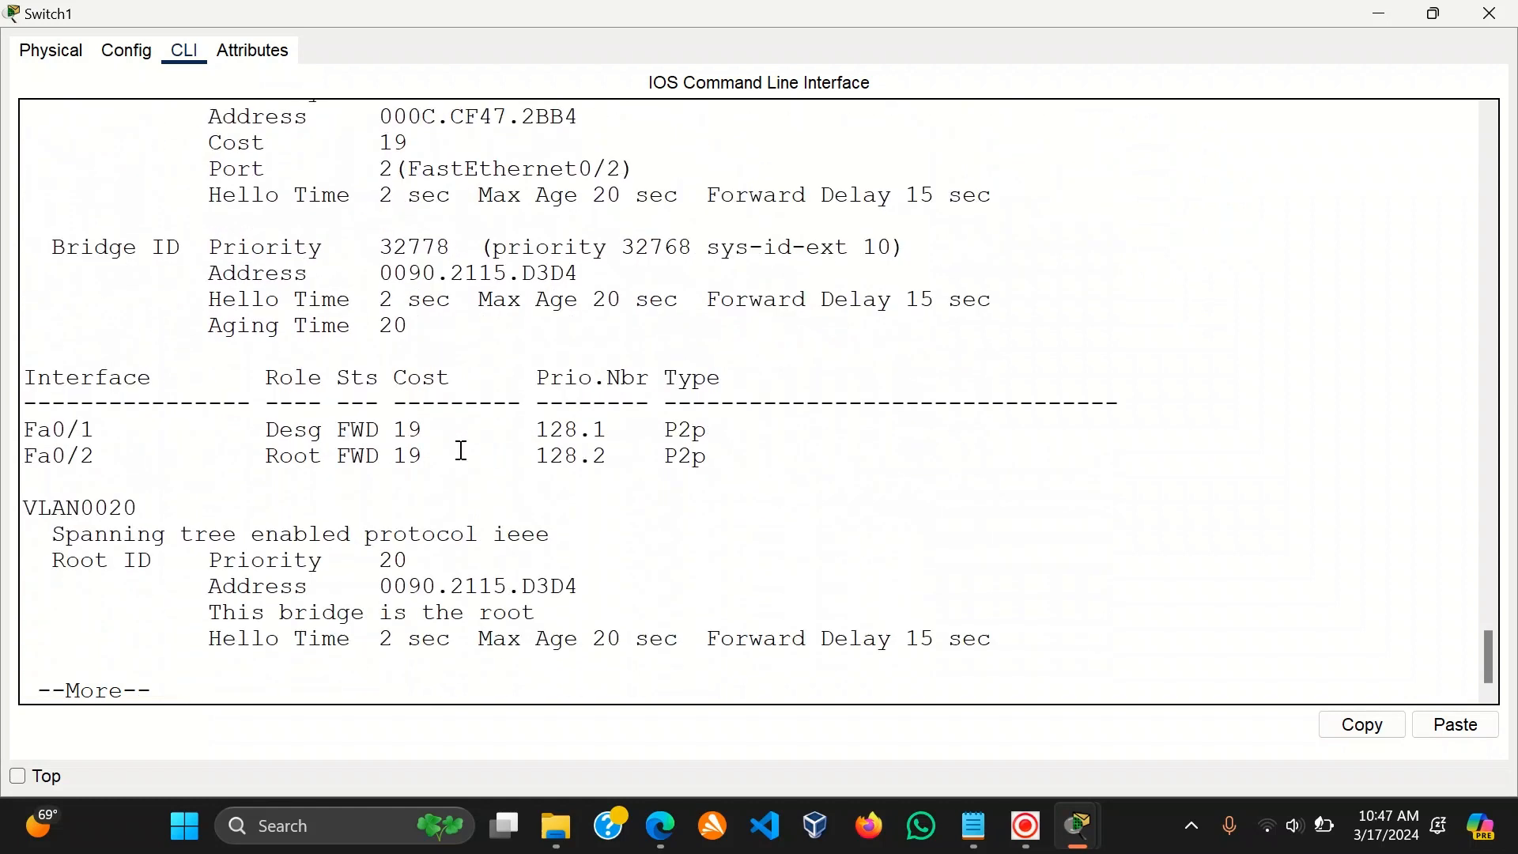
left_click_drag(522, 613, 208, 613)
left_click(1491, 14)
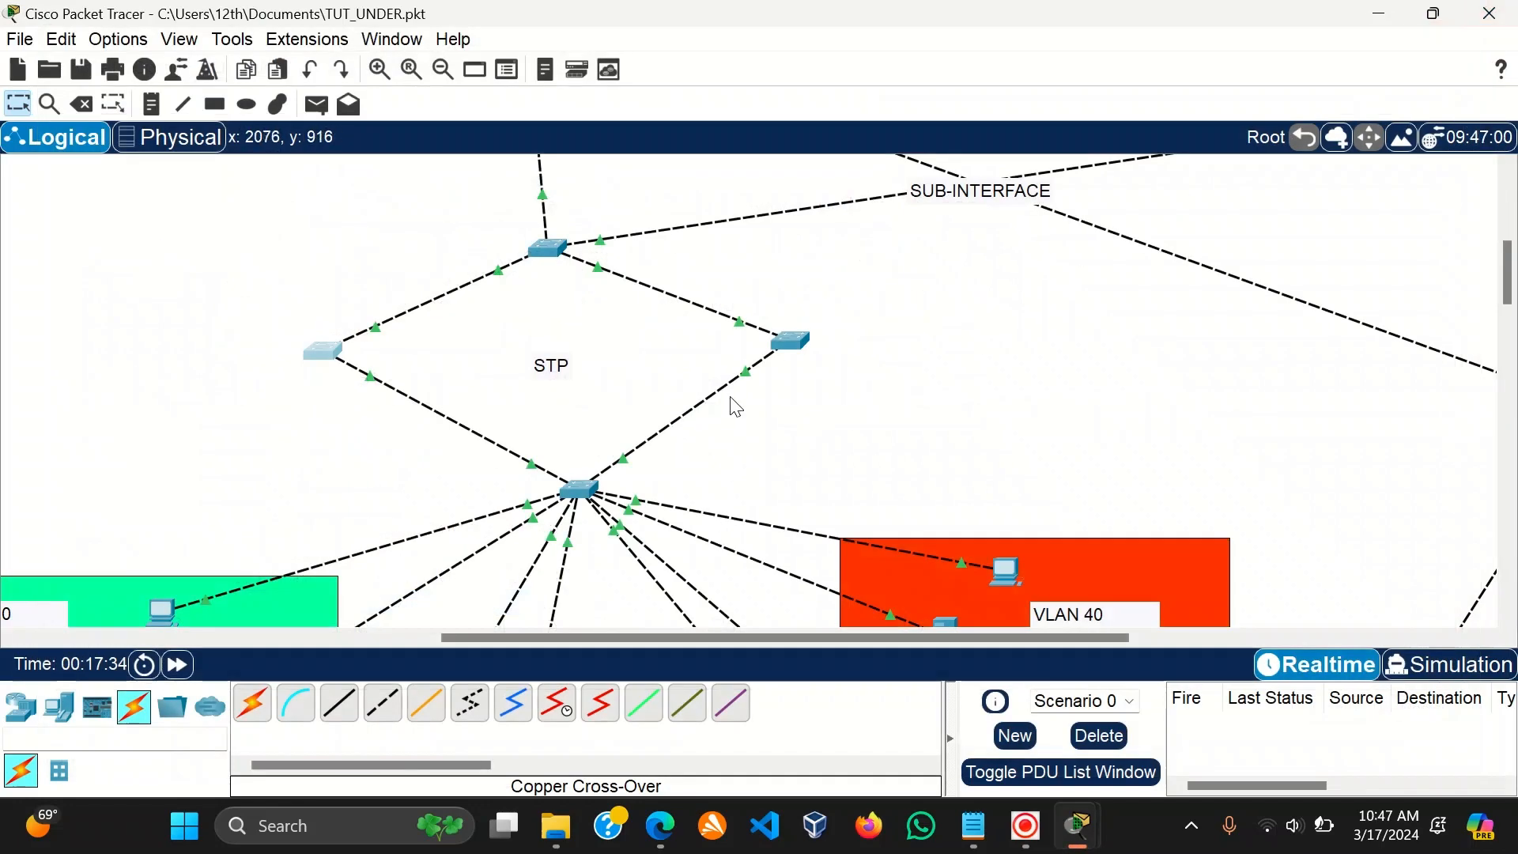
Open Switch2's CLI in a maximized window and return to privileged EXEC mode with the end command.
left_click(796, 344)
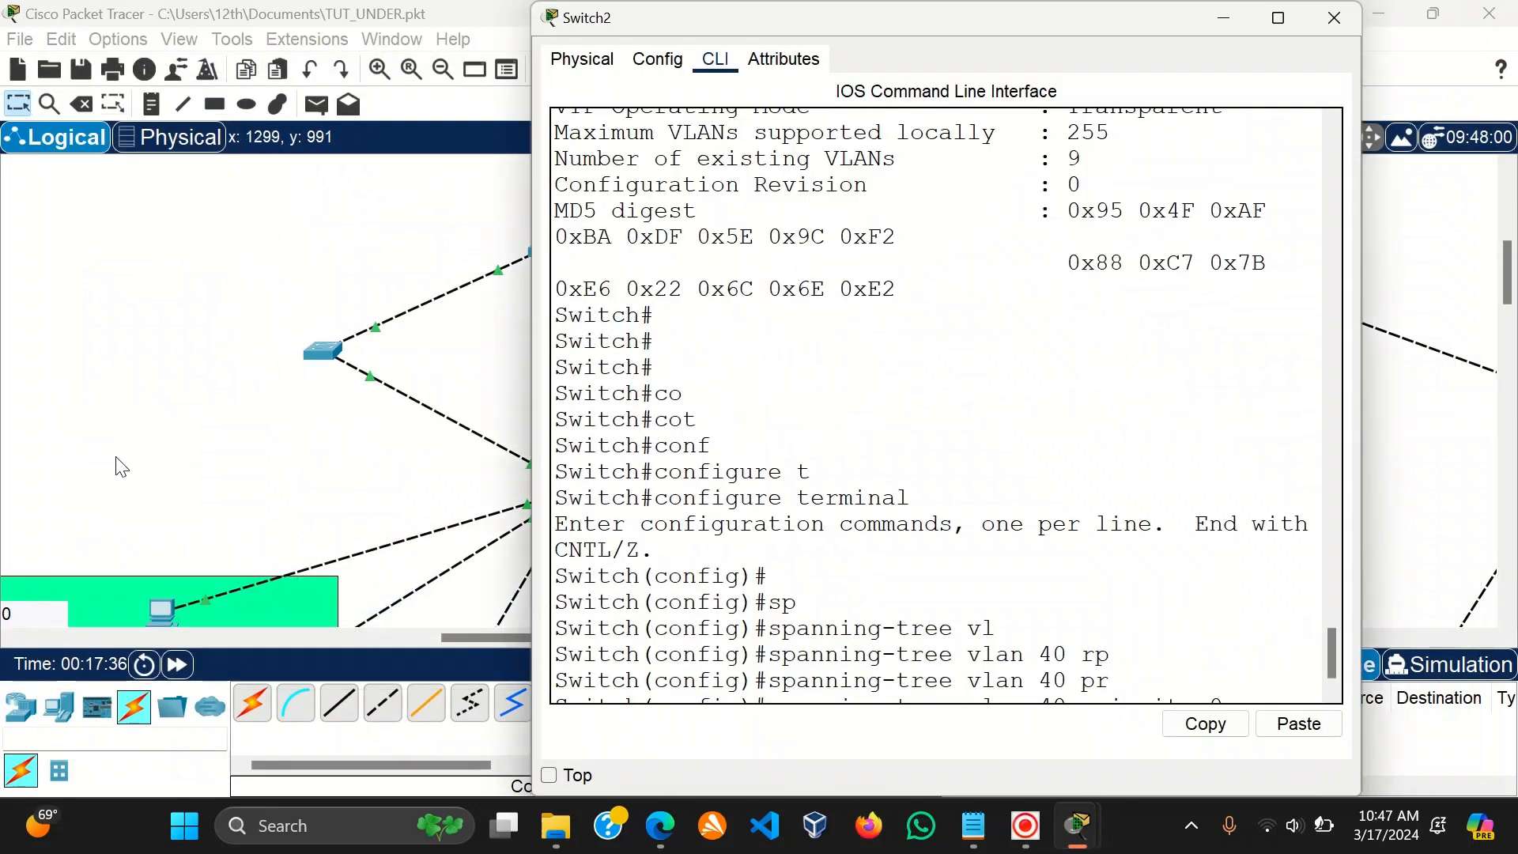
left_click(120, 467)
left_click(793, 344)
left_click(1268, 24)
left_click_drag(379, 484, 702, 345)
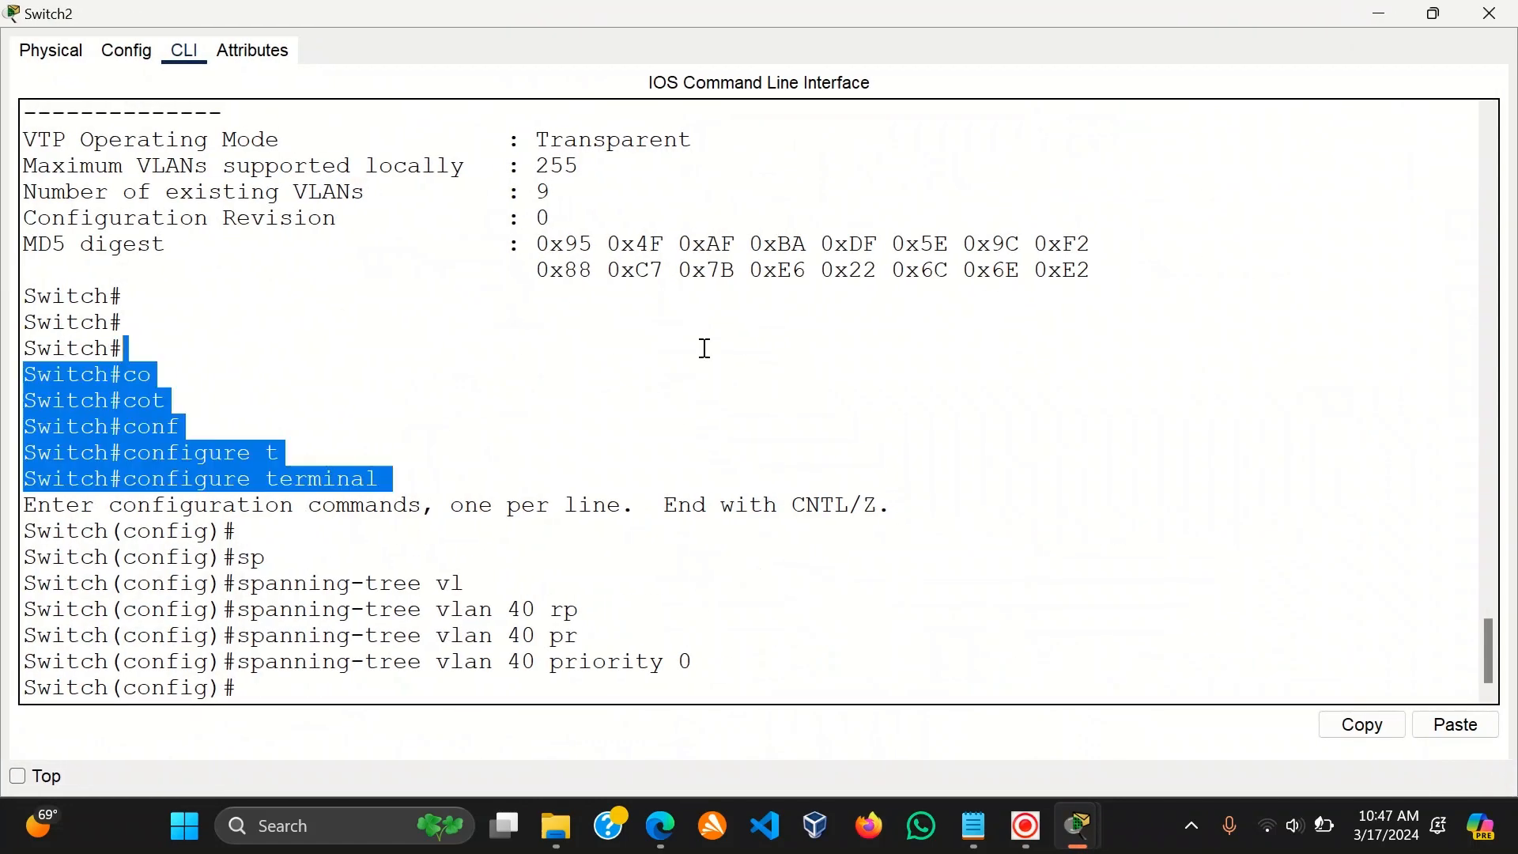
key("Return")
key("Return")
key("Return")
type("end")
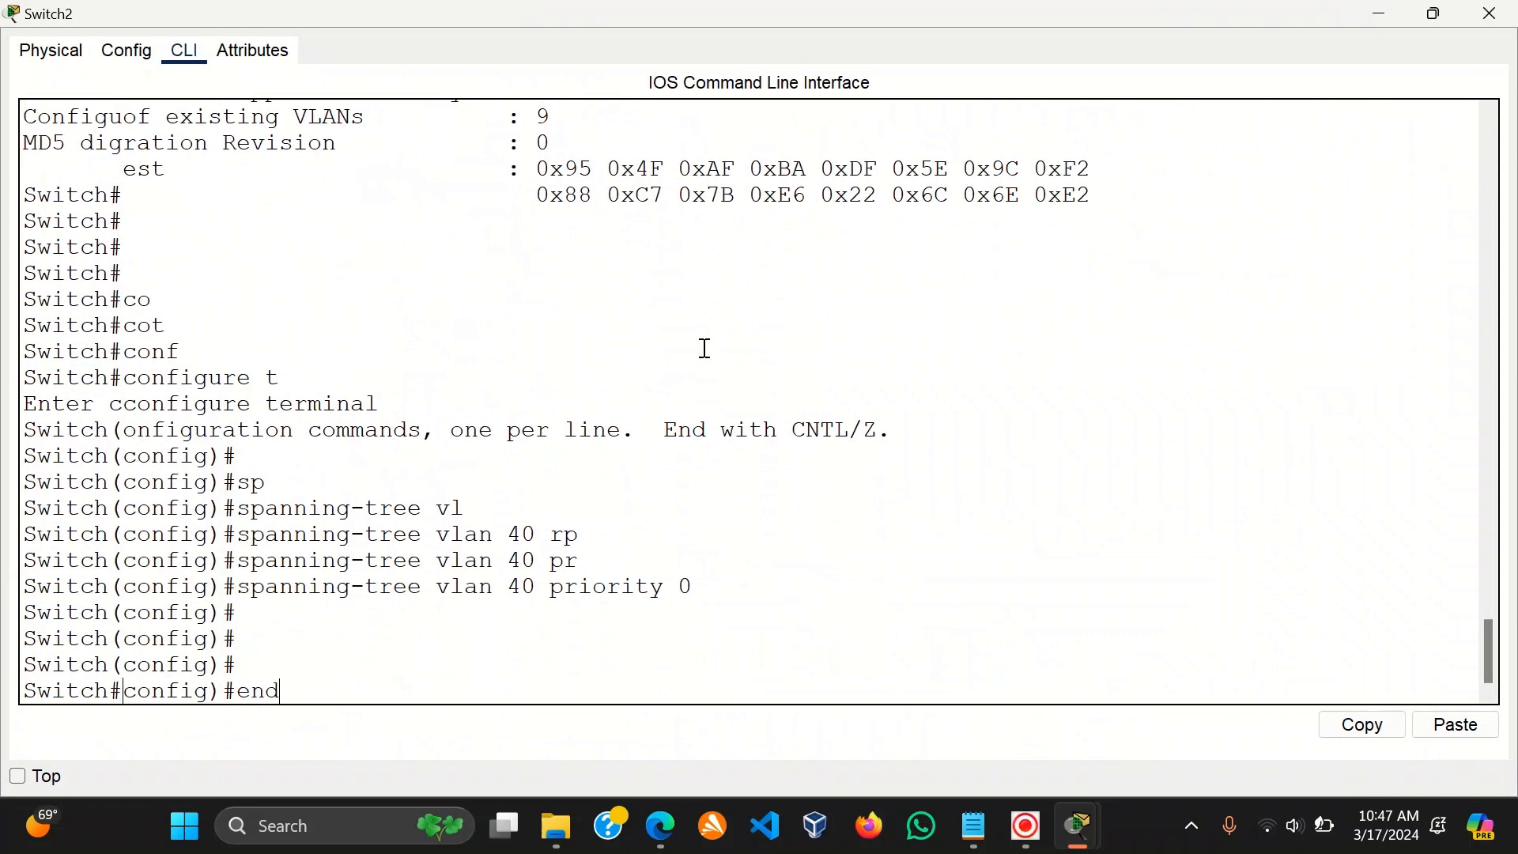
key("Return")
Run show spanning-tree on Switch2.
type("sh")
key("Tab")
type("sp")
key("Tab")
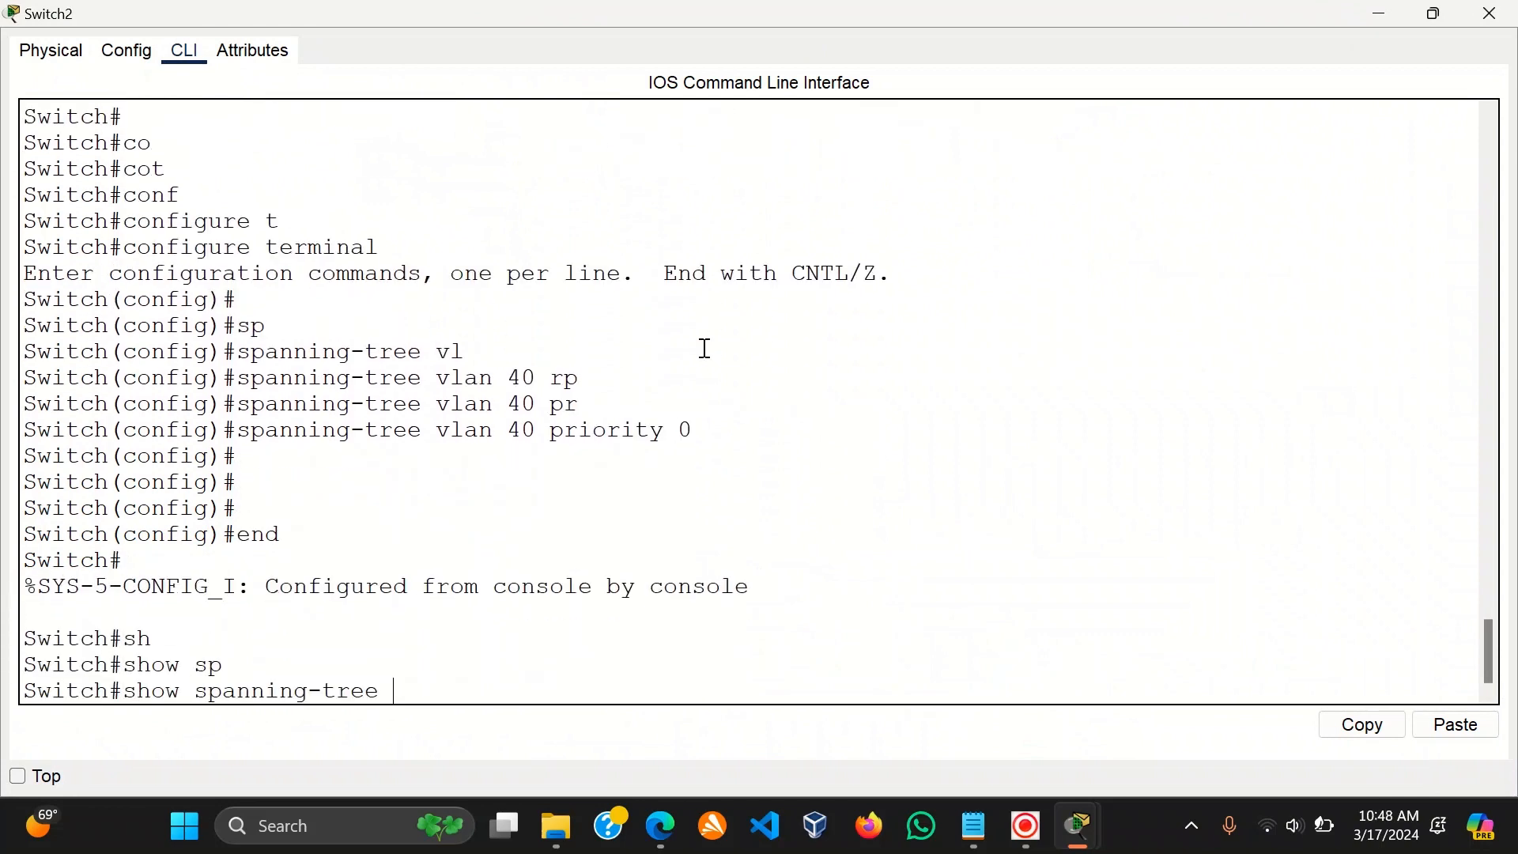
key("Return")
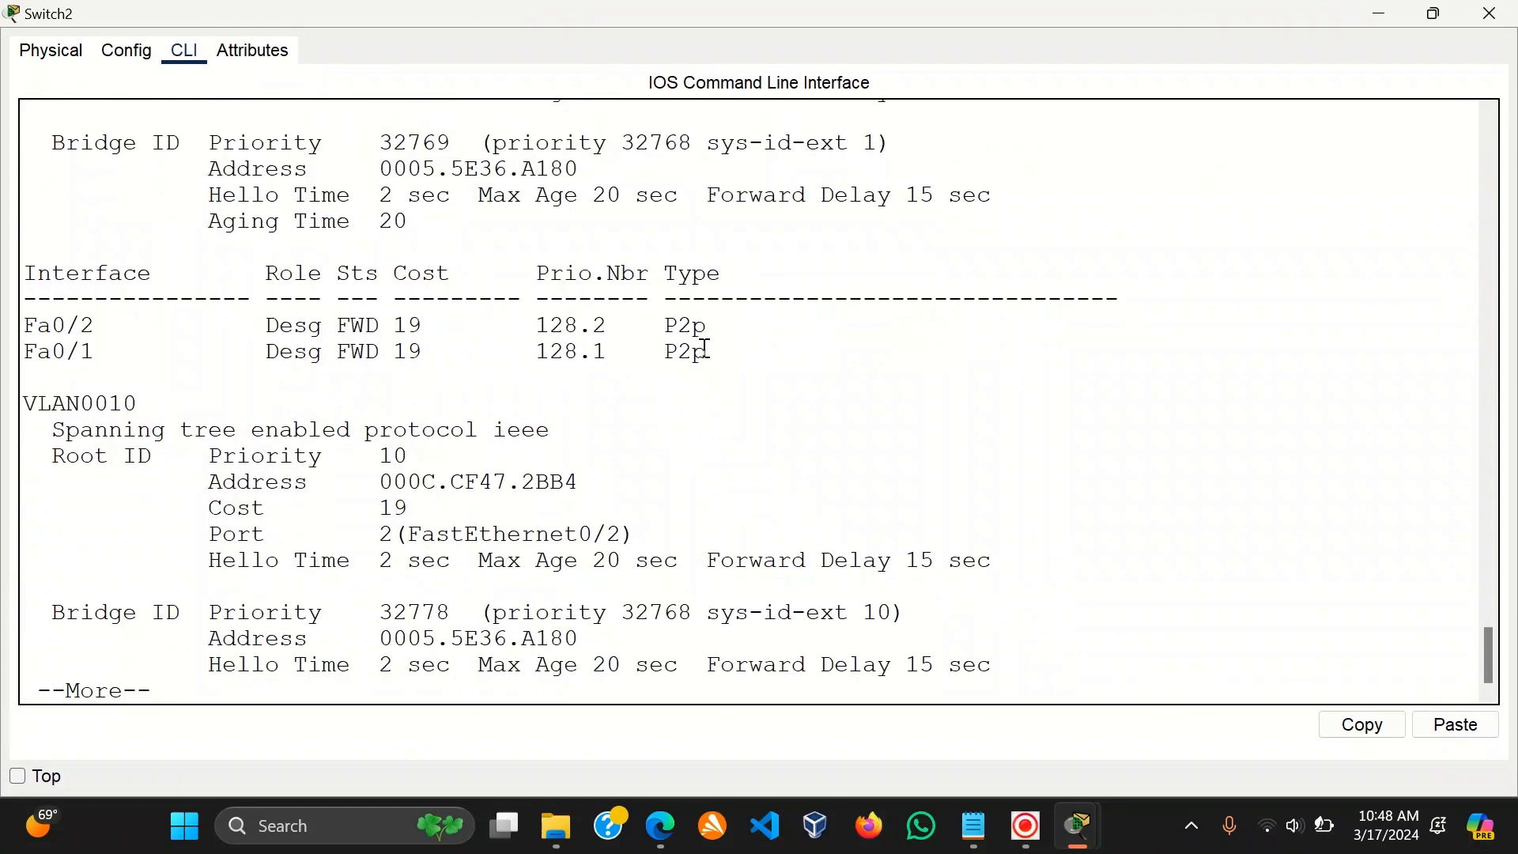
Page through Switch2's spanning-tree output to VLAN 40, highlight its root bridge details, and close the window.
key("space")
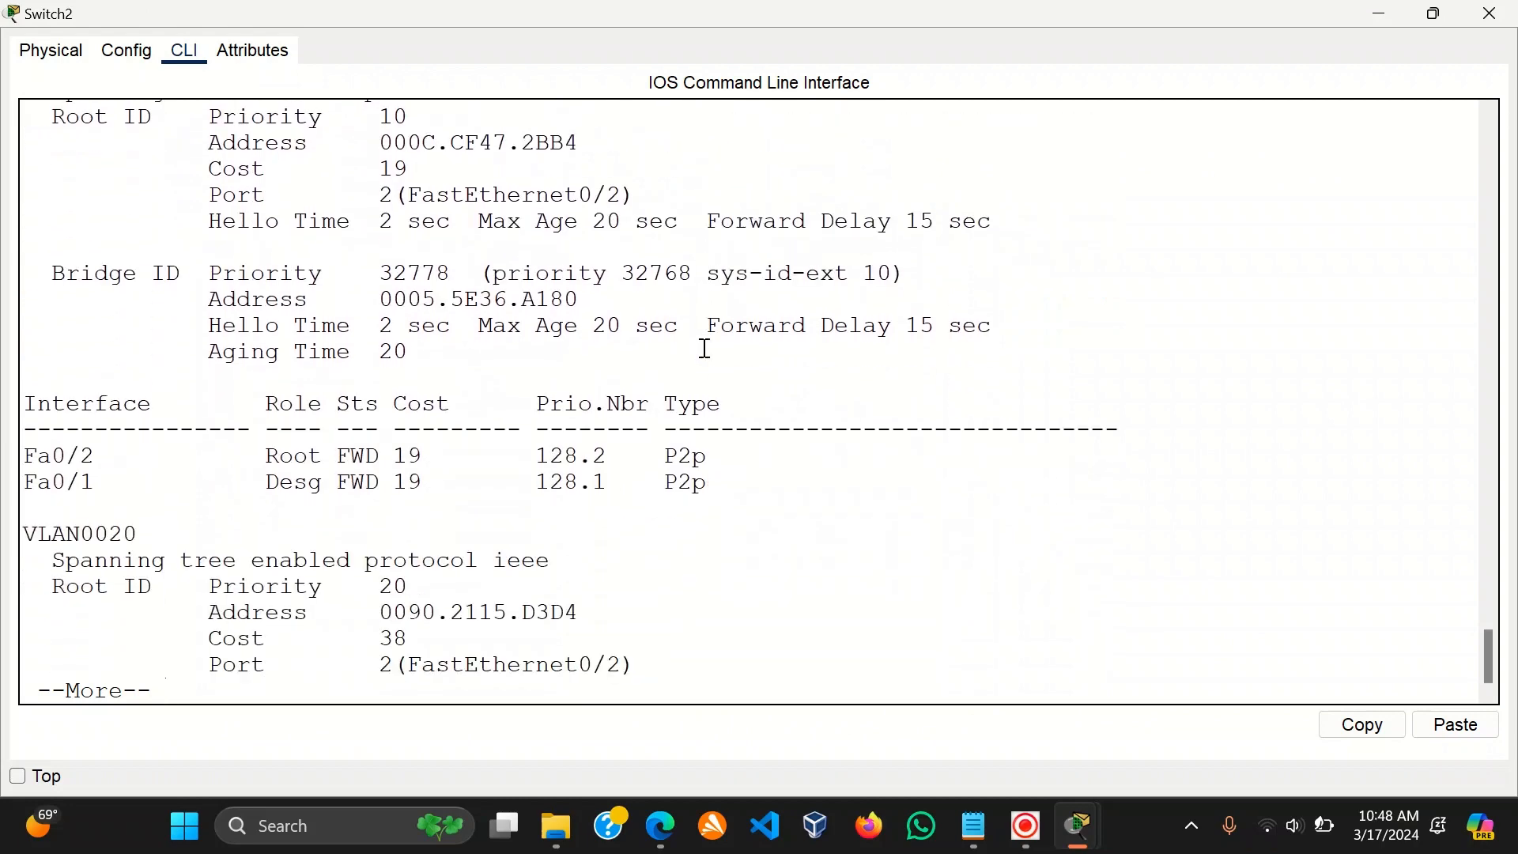
key("Return")
key("Return")
key("Return")
key("Return")
key("Return")
key("Return")
key("Return")
key("Return")
key("Return")
key("Return")
key("Return")
key("Return")
key("Return")
key("Return")
key("Return")
key("Return")
key("Return")
key("Return")
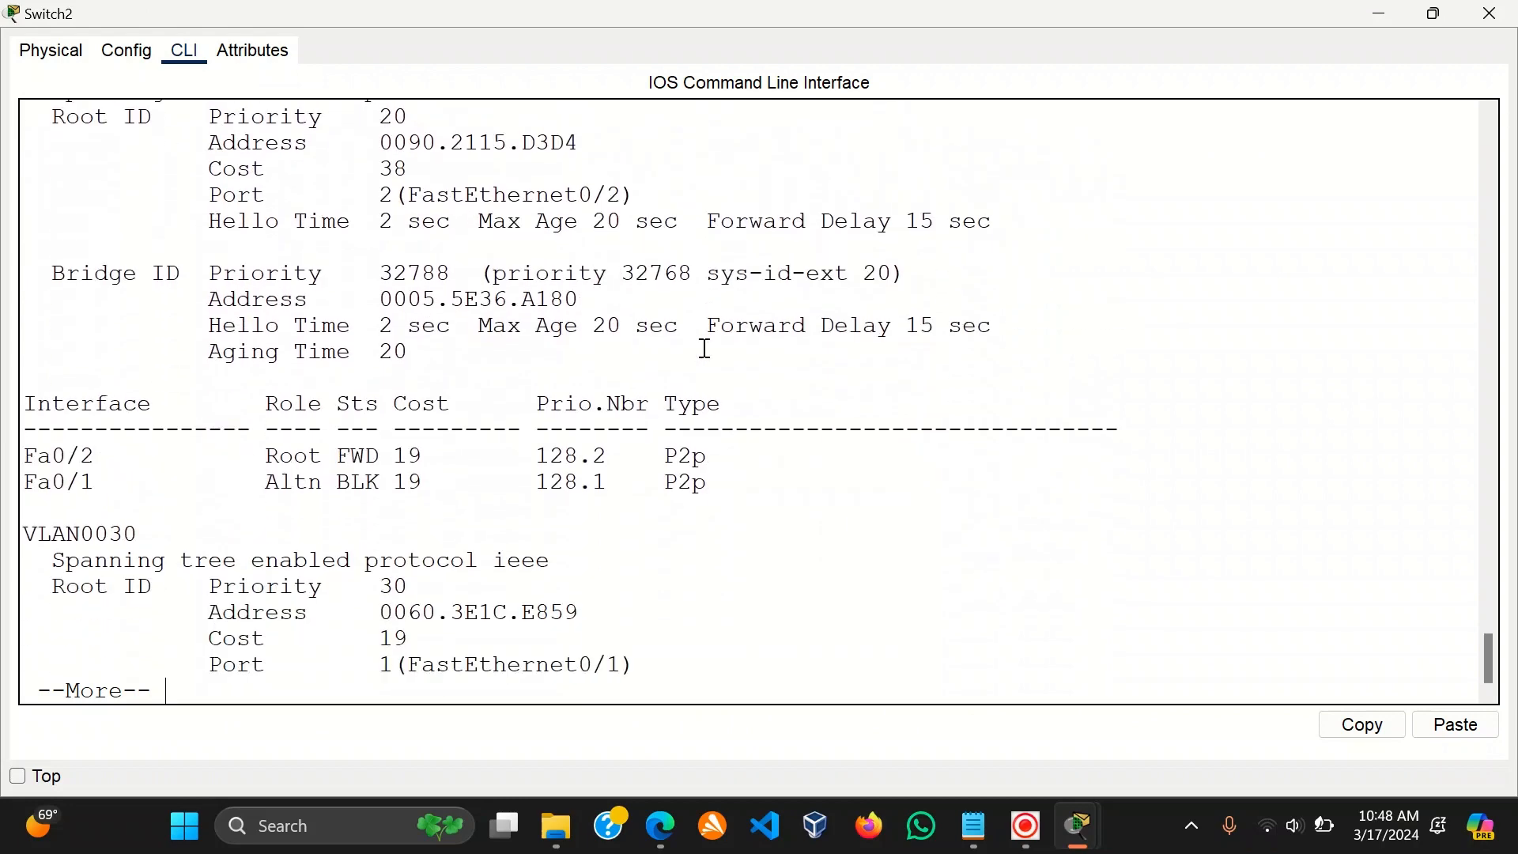
key("Return")
key("Return")
key("Return")
key("Return")
key("Return")
key("Return")
key("Return")
key("Return")
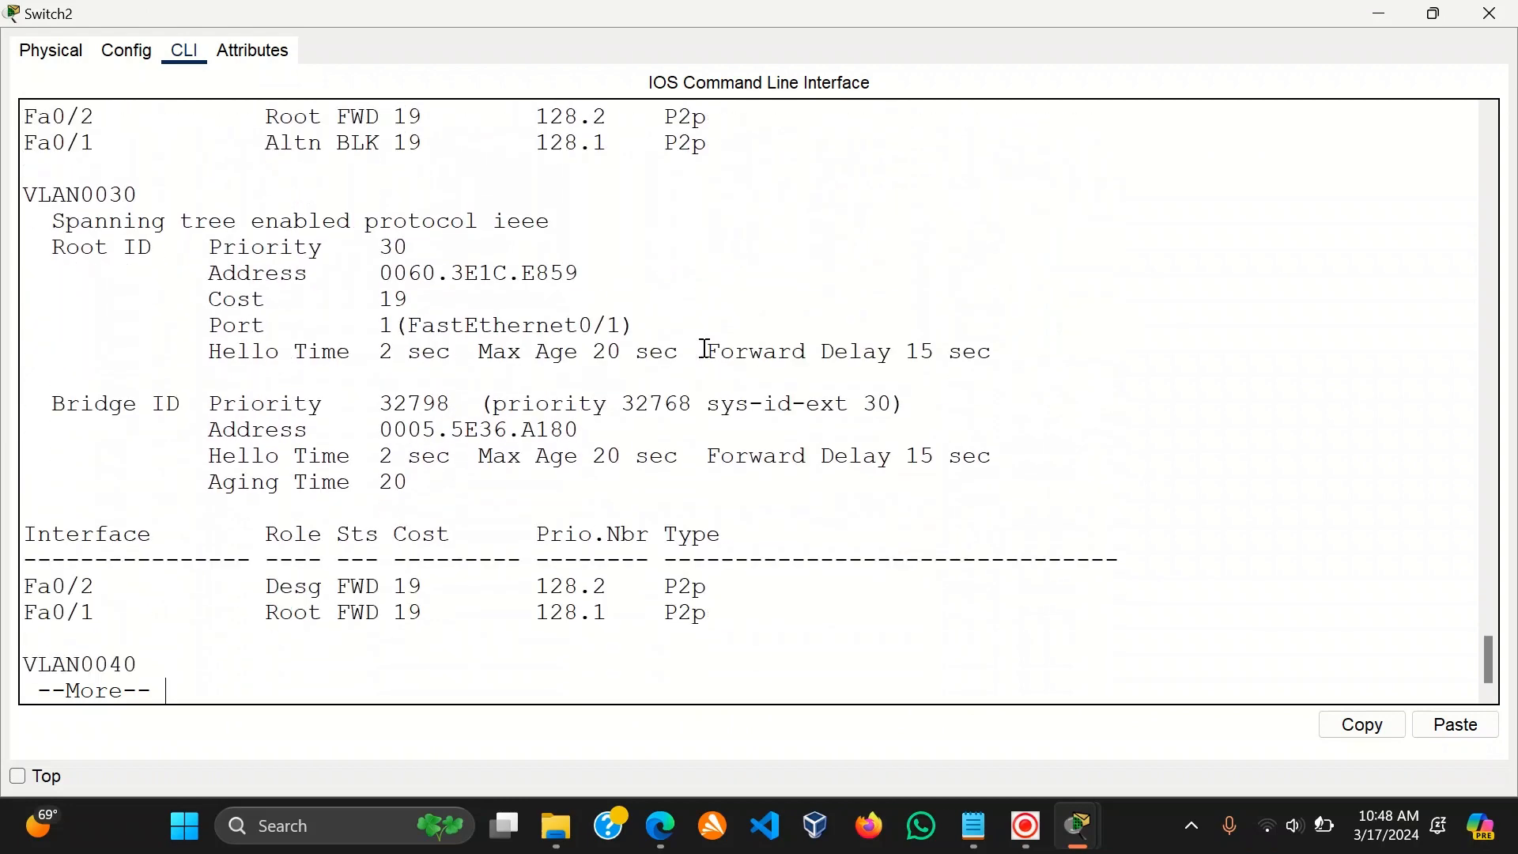
key("Return")
key("Return")
key("Return")
key("Return")
key("Return")
key("Return")
key("Return")
key("Return")
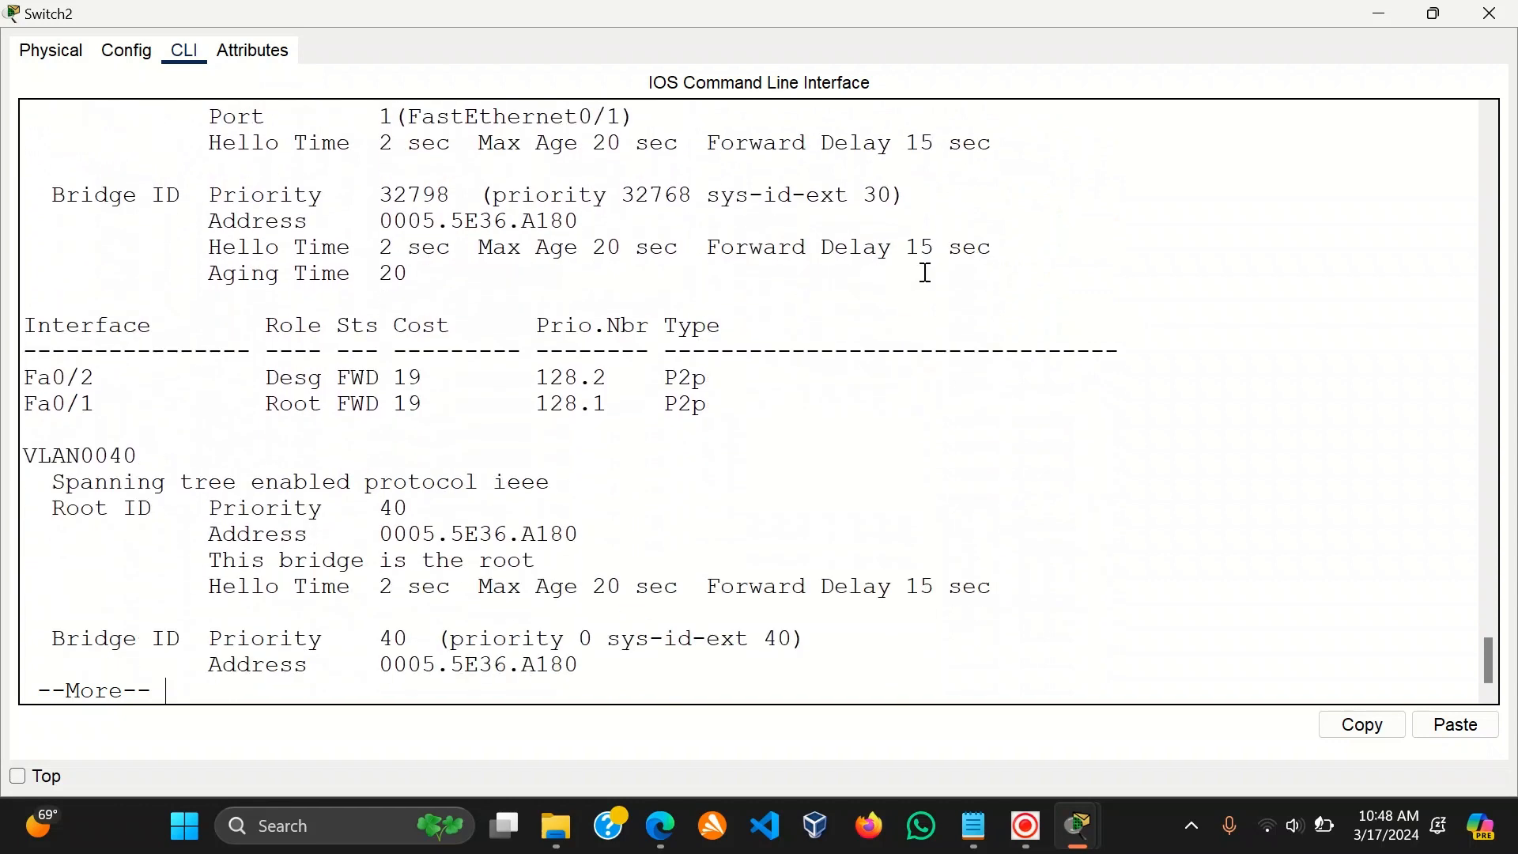
left_click_drag(554, 576, 222, 533)
left_click(1489, 13)
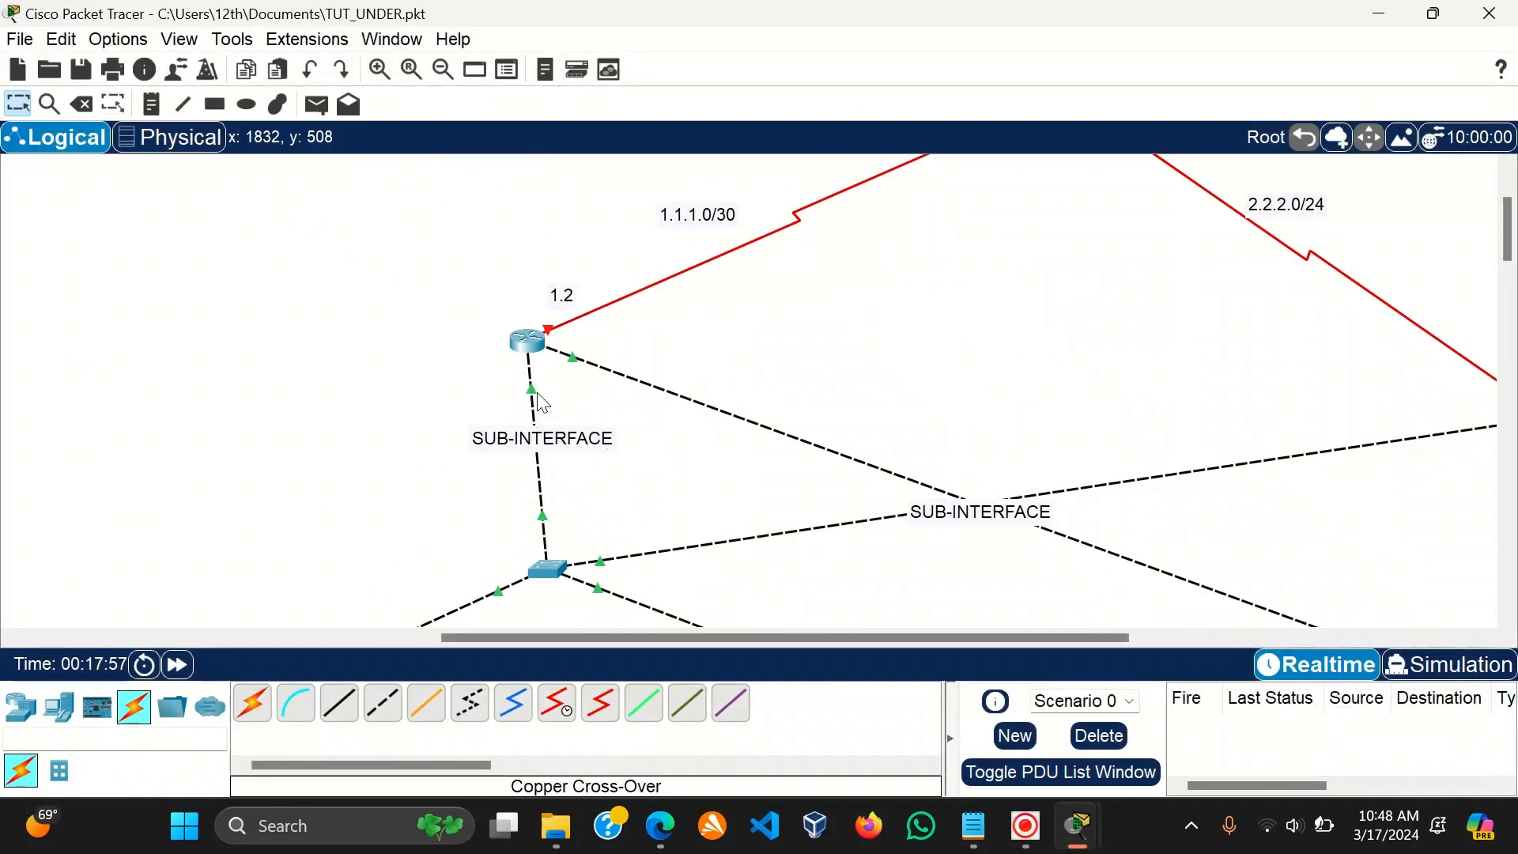
left_click(528, 363)
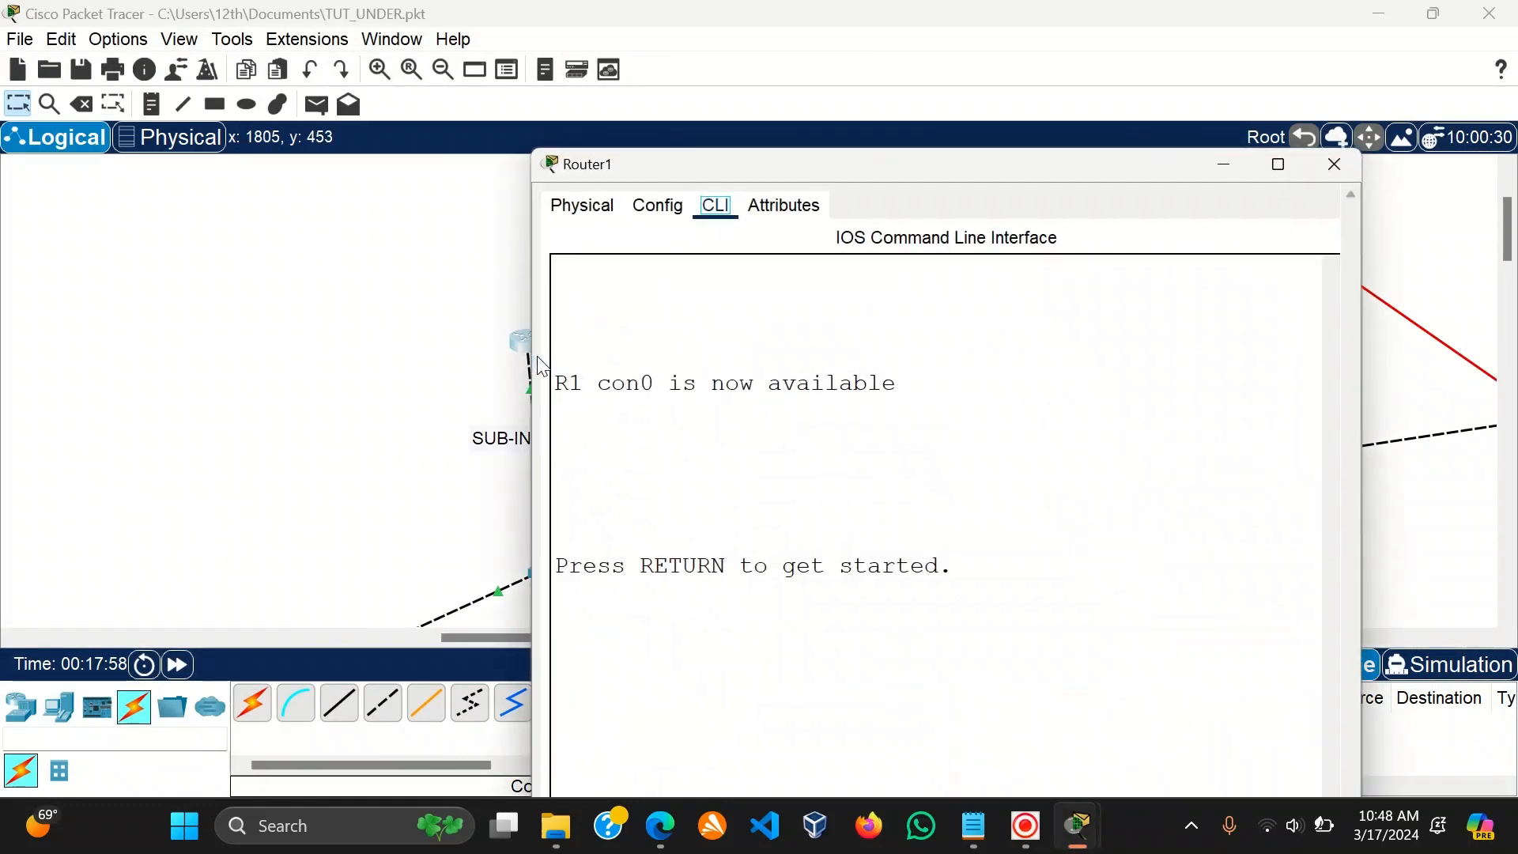
left_click(237, 440)
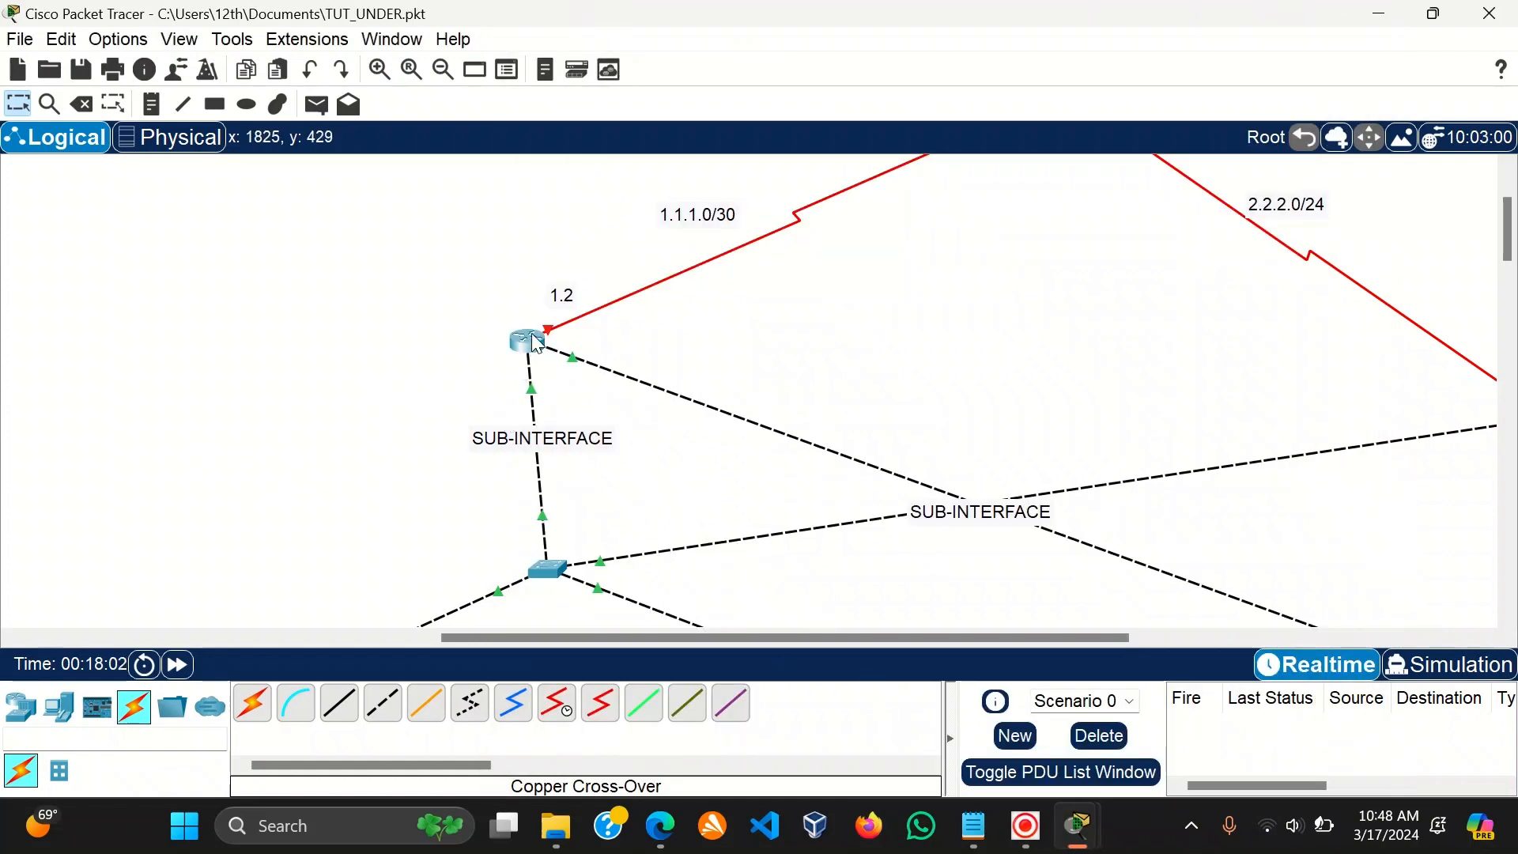
Open PC1's IP configuration in the VLAN 10 area and request its address again by switching from Static back to DHCP.
scroll(515, 498, "down", 5)
scroll(491, 598, "down", 5)
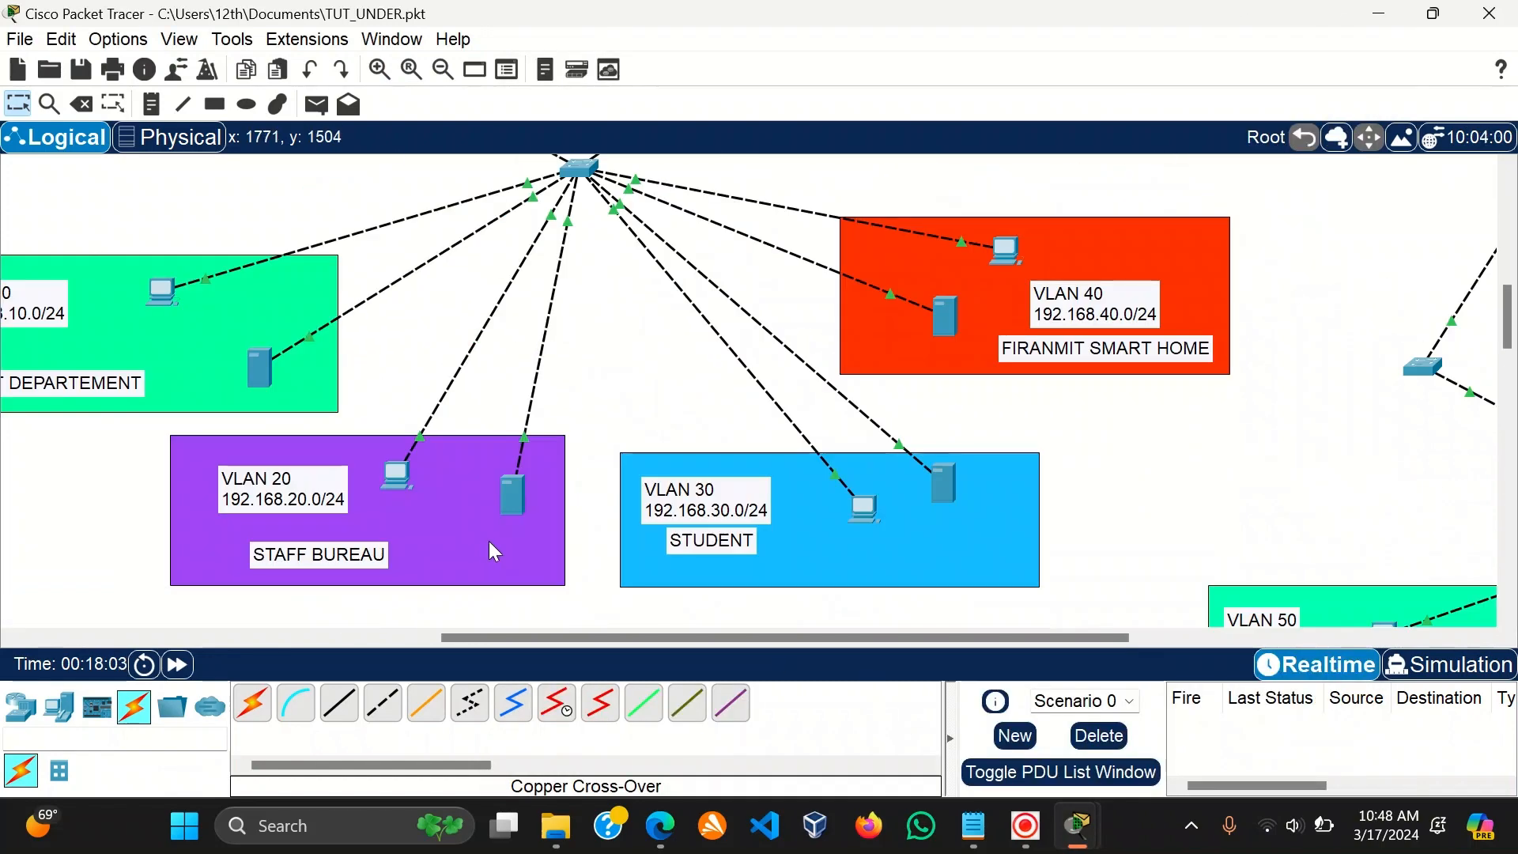
left_click(161, 291)
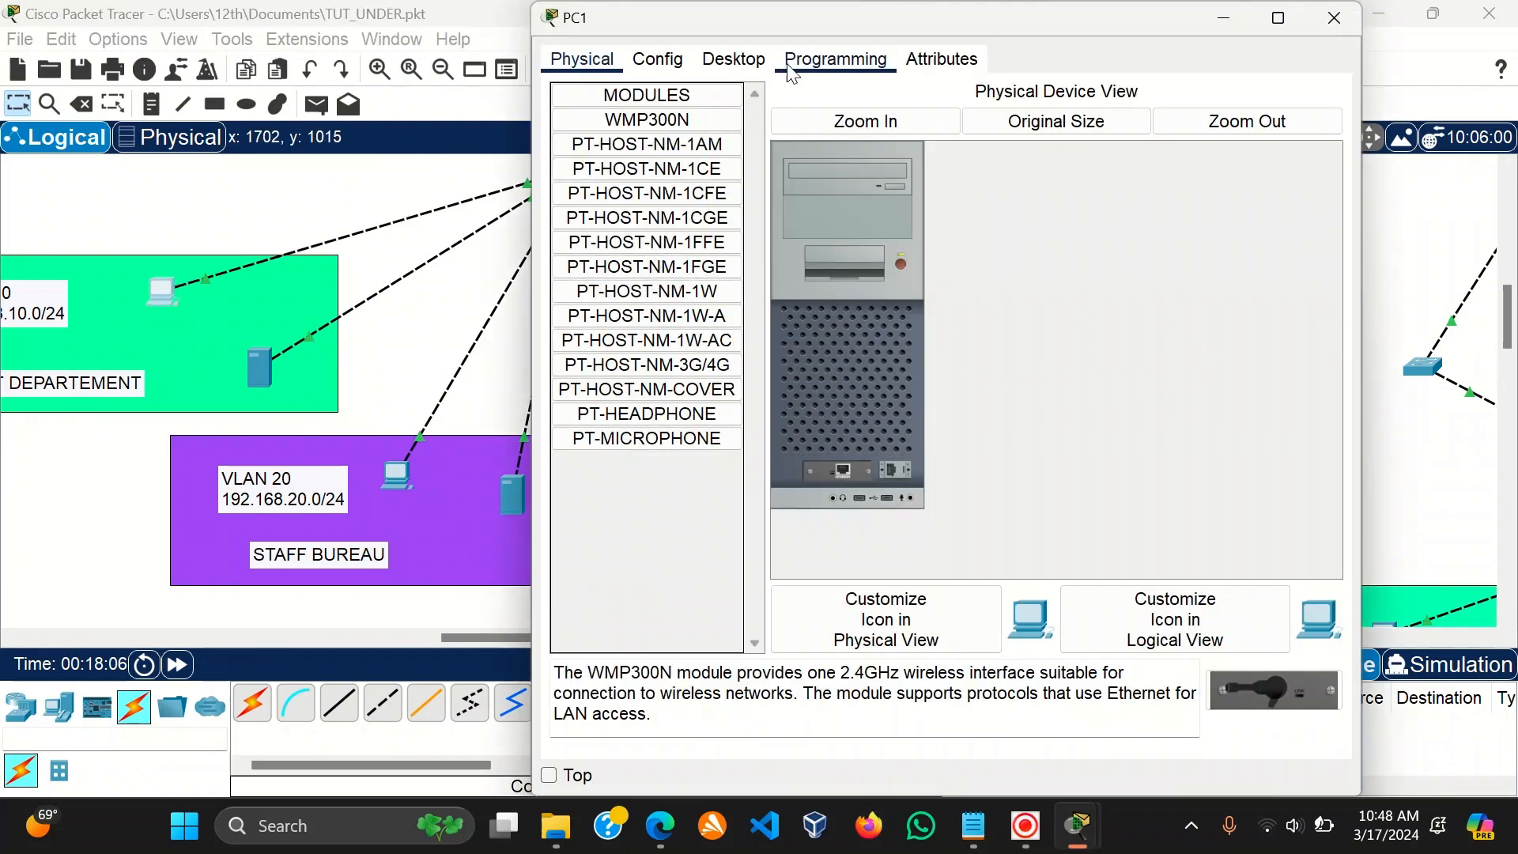
left_click(734, 61)
left_click(626, 167)
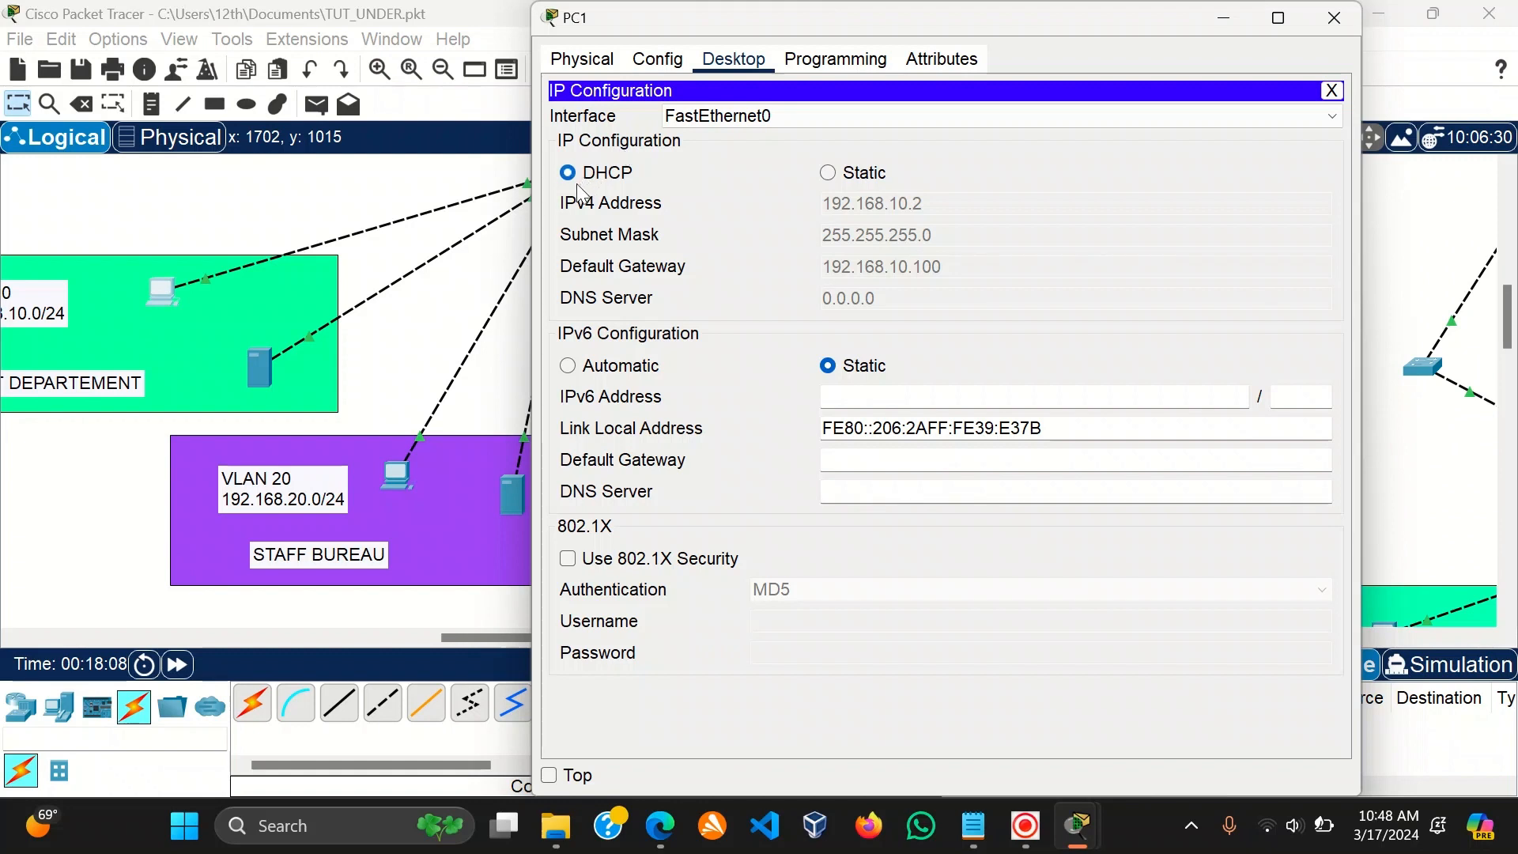
left_click(864, 175)
left_click(605, 178)
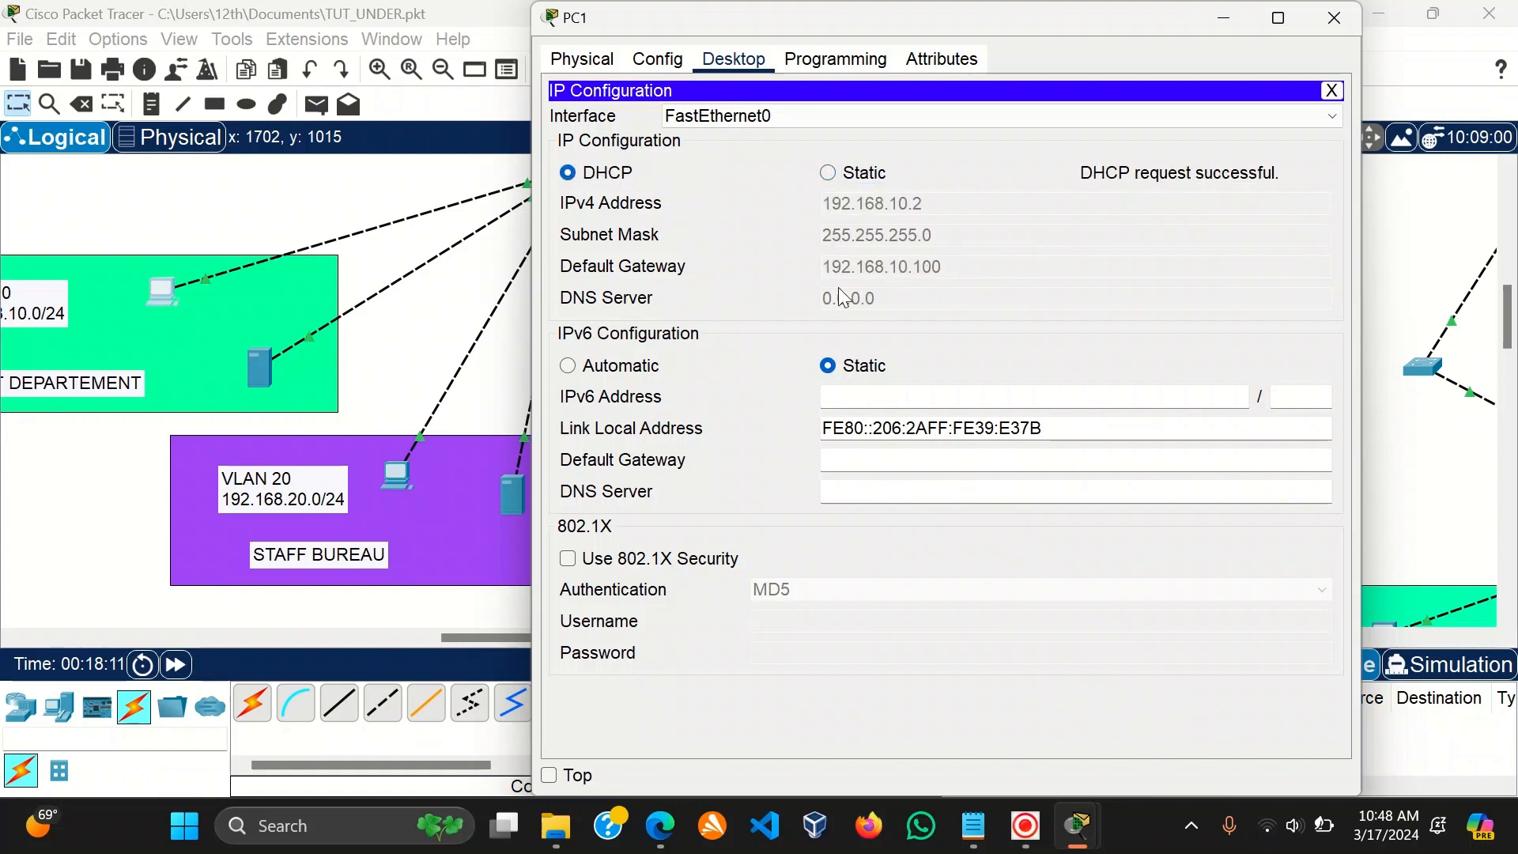
Set PC1's IPv4 configuration to Static and close its window.
left_click(858, 178)
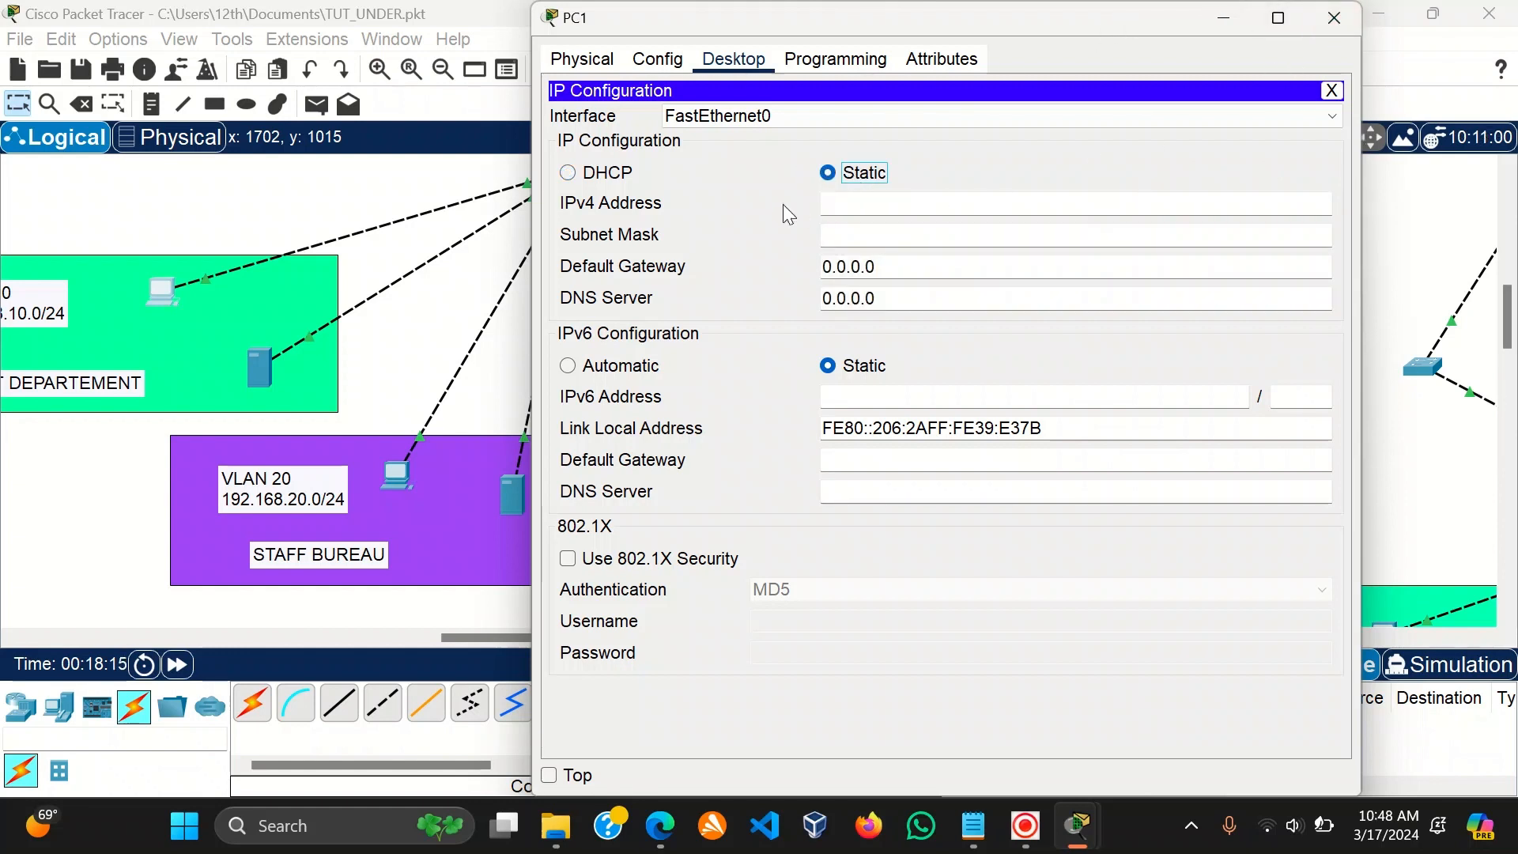
left_click(1336, 19)
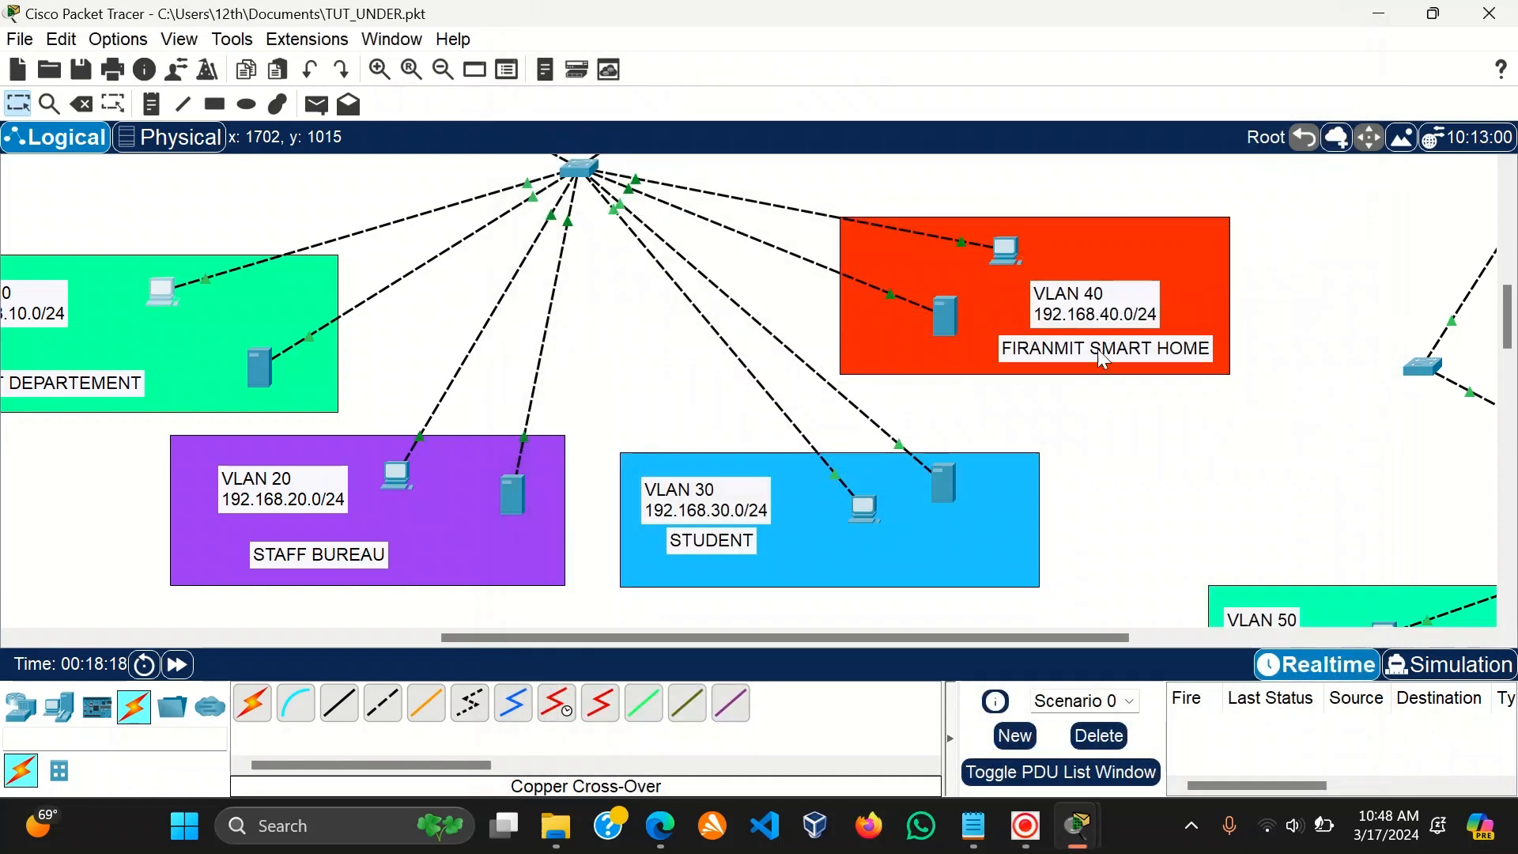
Open the command line of Router1 above the STP switches and enter privileged EXEC mode.
scroll(952, 409, "up", 10)
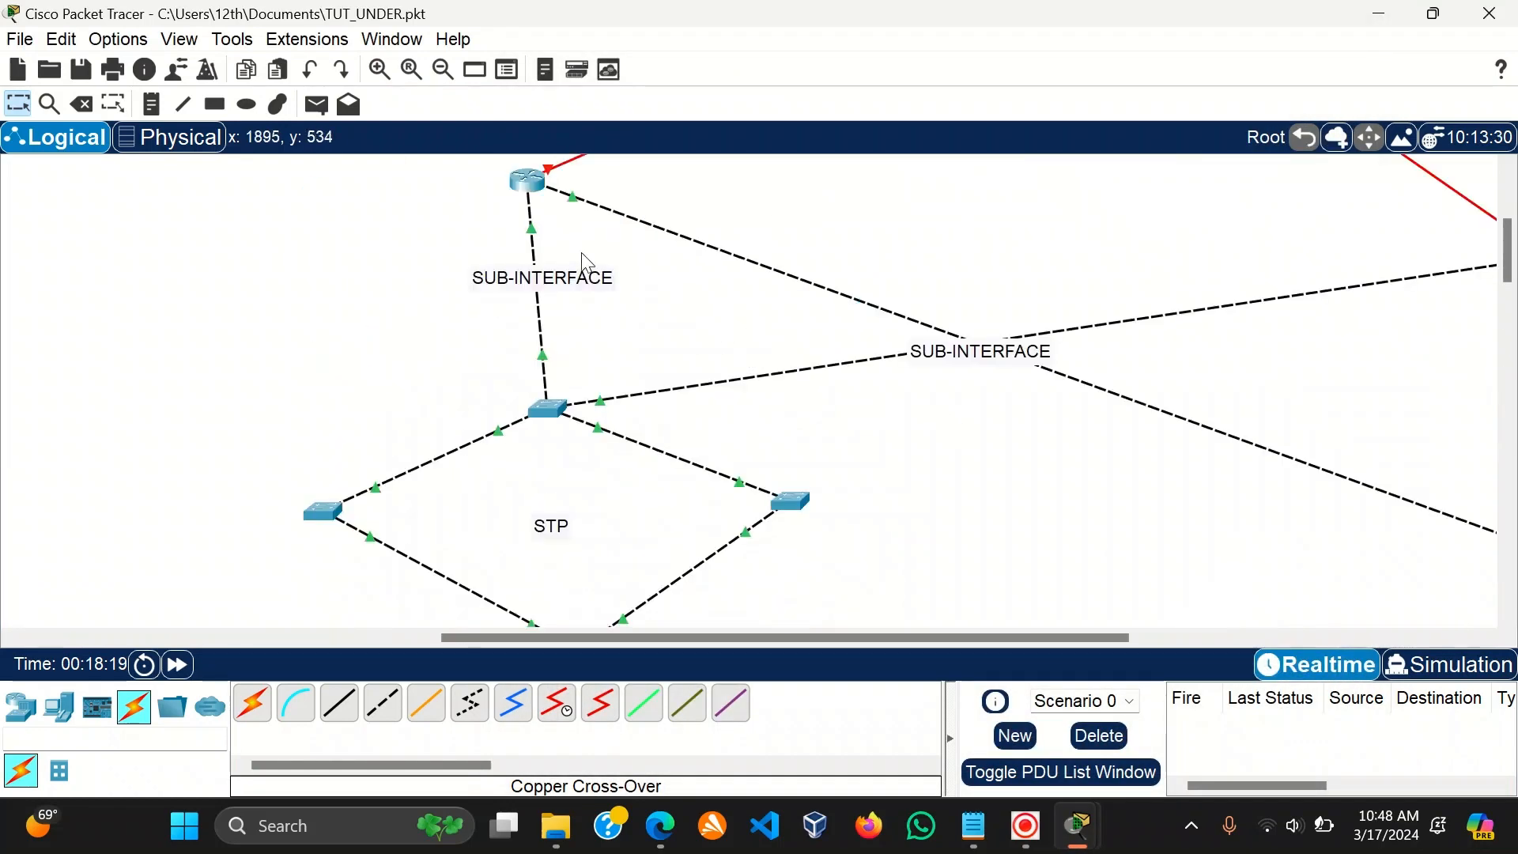
left_click(529, 184)
key("Return")
key("Return")
key("Return")
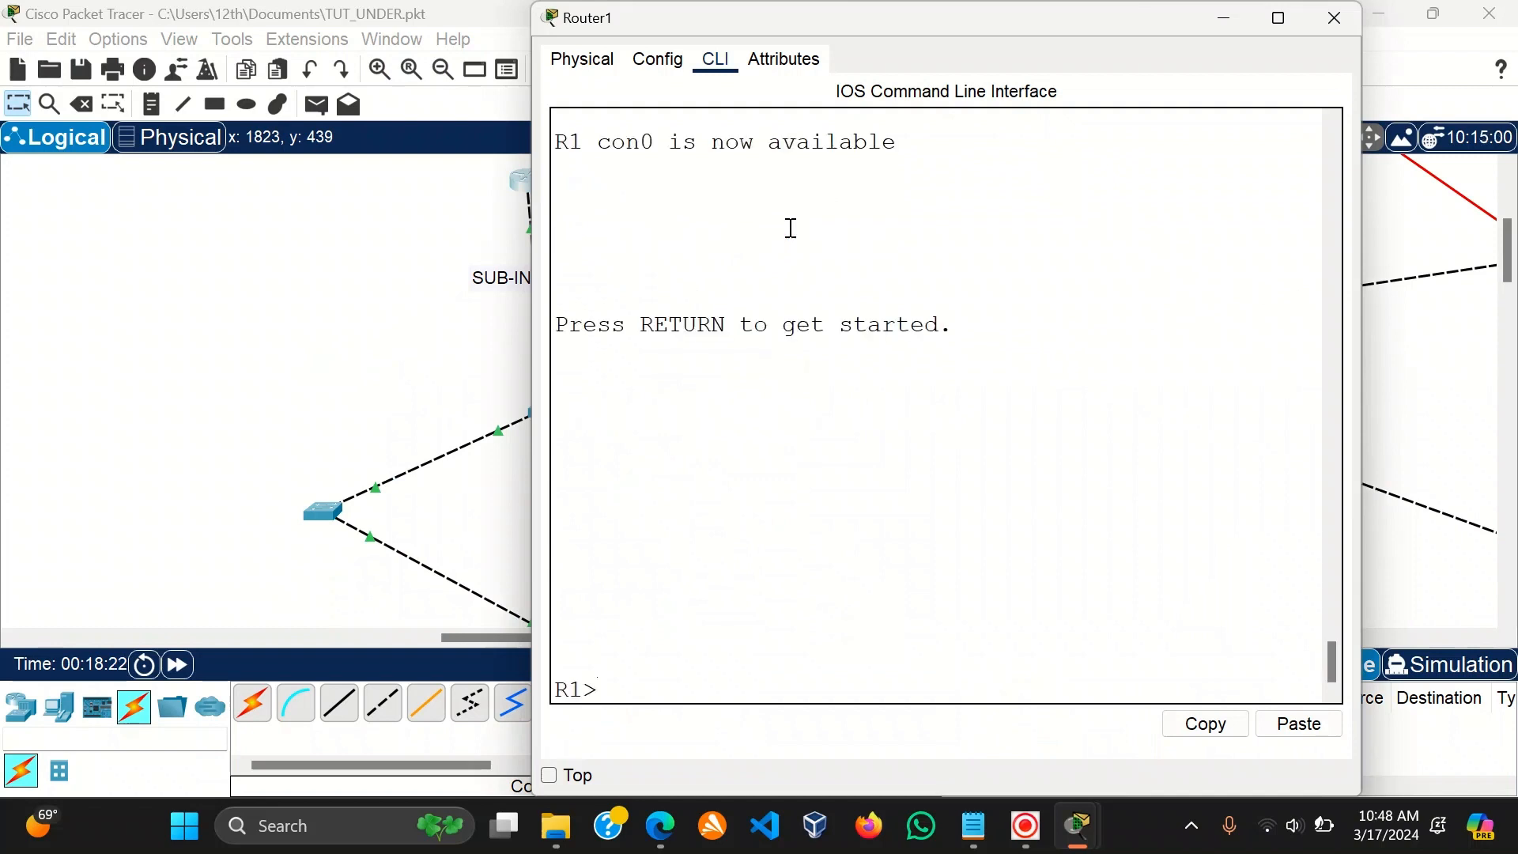
type("en")
key("Tab")
key("Return")
key("Return")
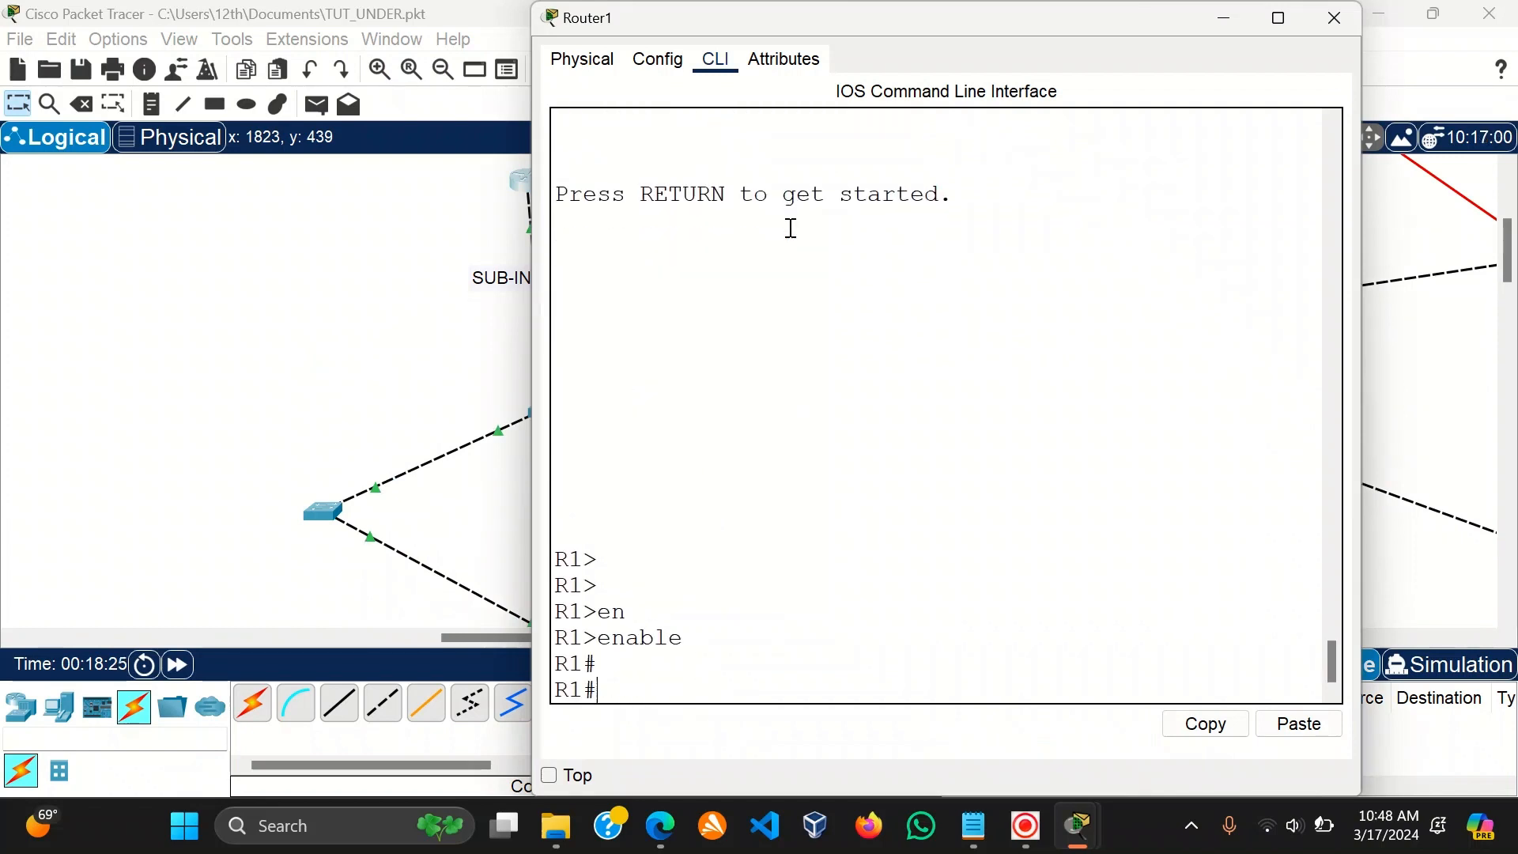
Widen the Router1 window and reposition it so that the router in the topology is uncovered.
left_click_drag(826, 2, 830, 183)
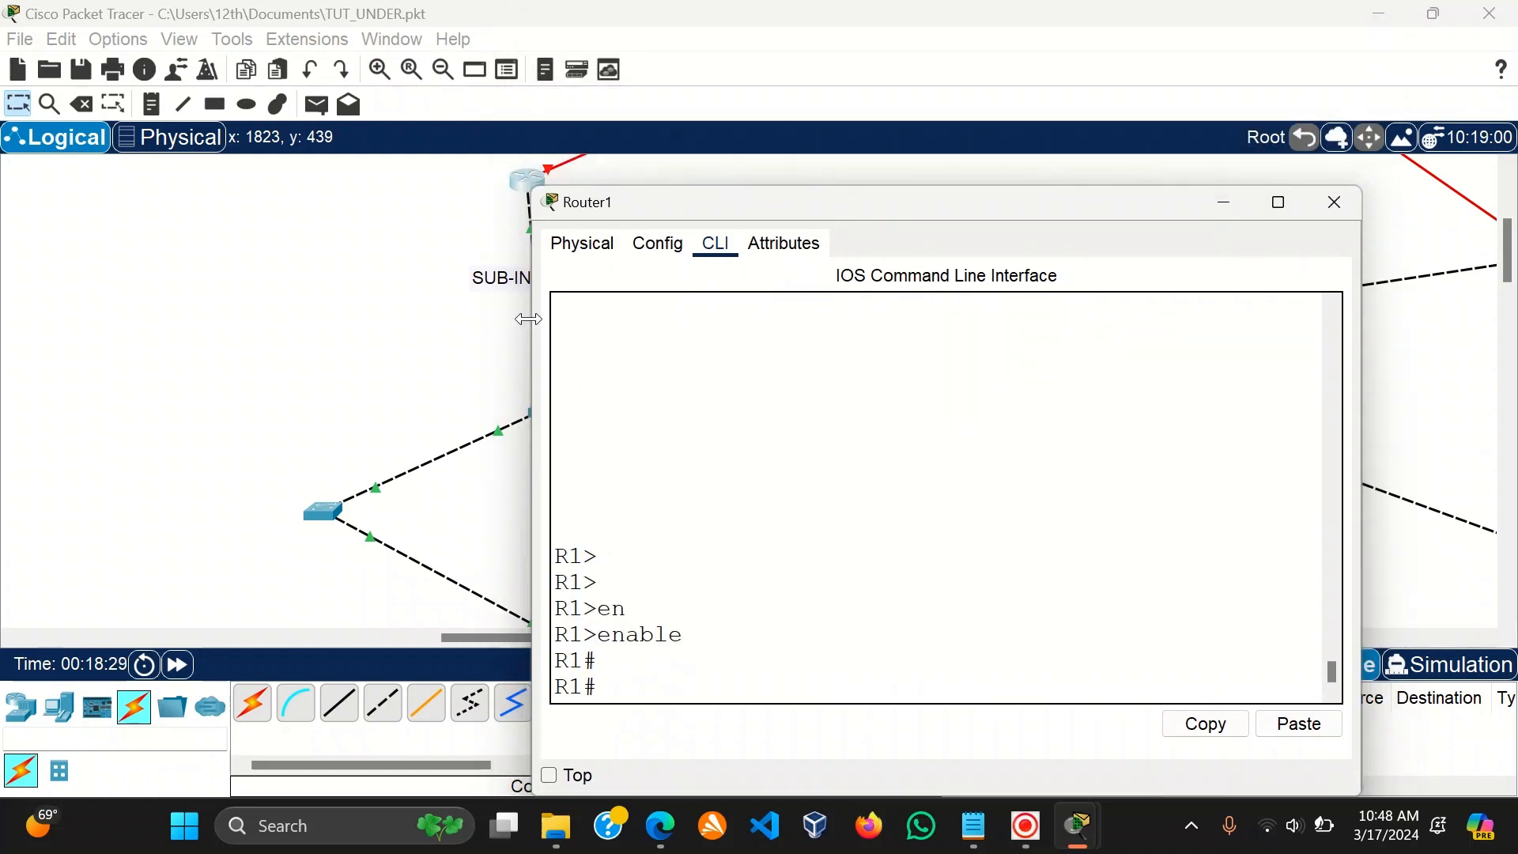
left_click_drag(529, 319, 81, 419)
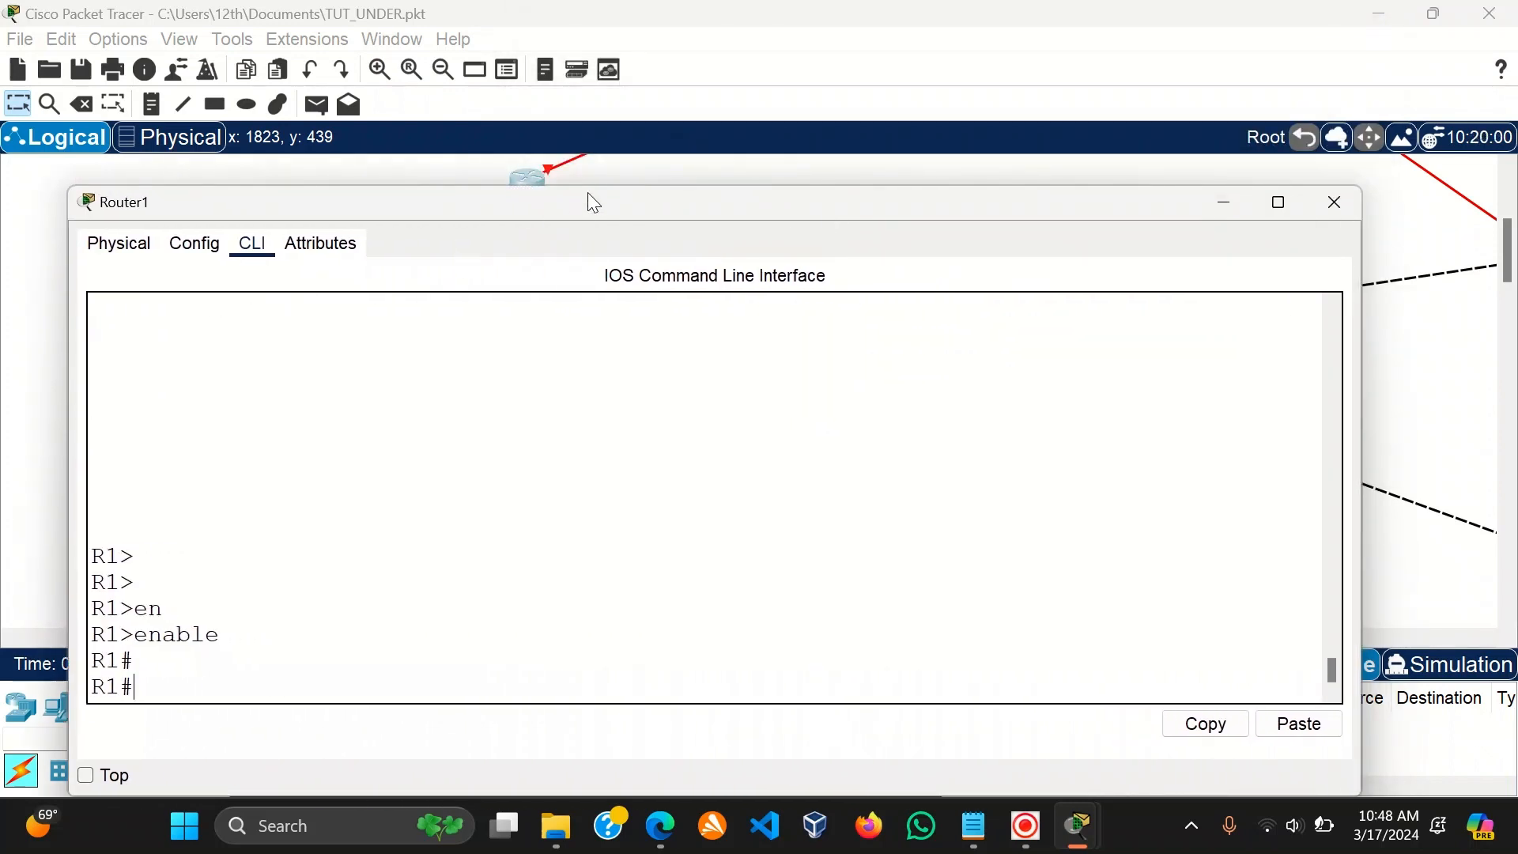
left_click_drag(590, 188, 590, 326)
key("Return")
key("Return")
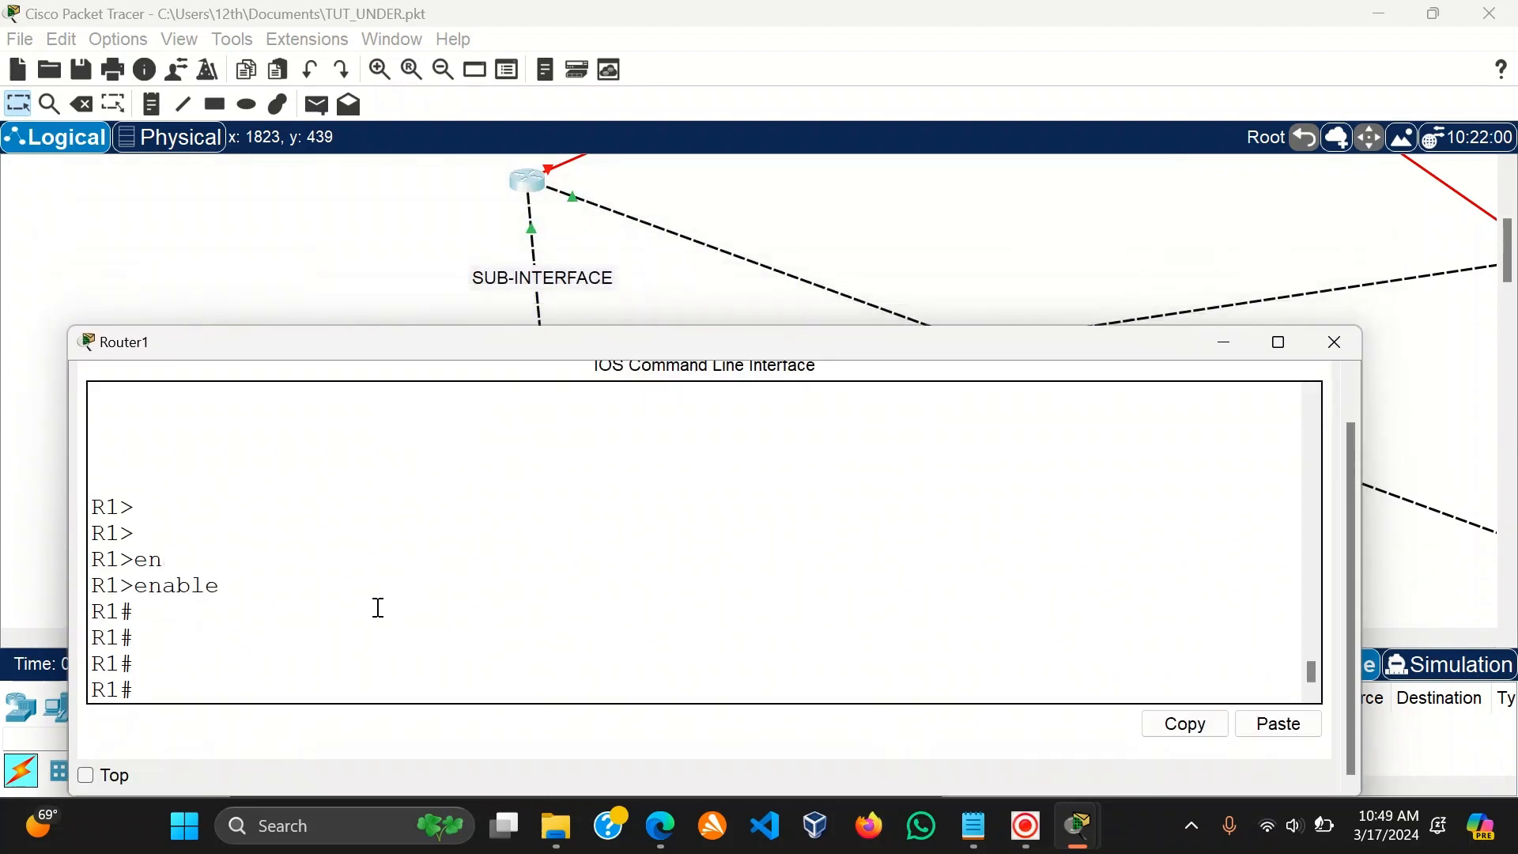
Enter global configuration mode on R1.
type("conf")
key("Tab")
type("t")
key("Tab")
key("Return")
key("Return")
key("Return")
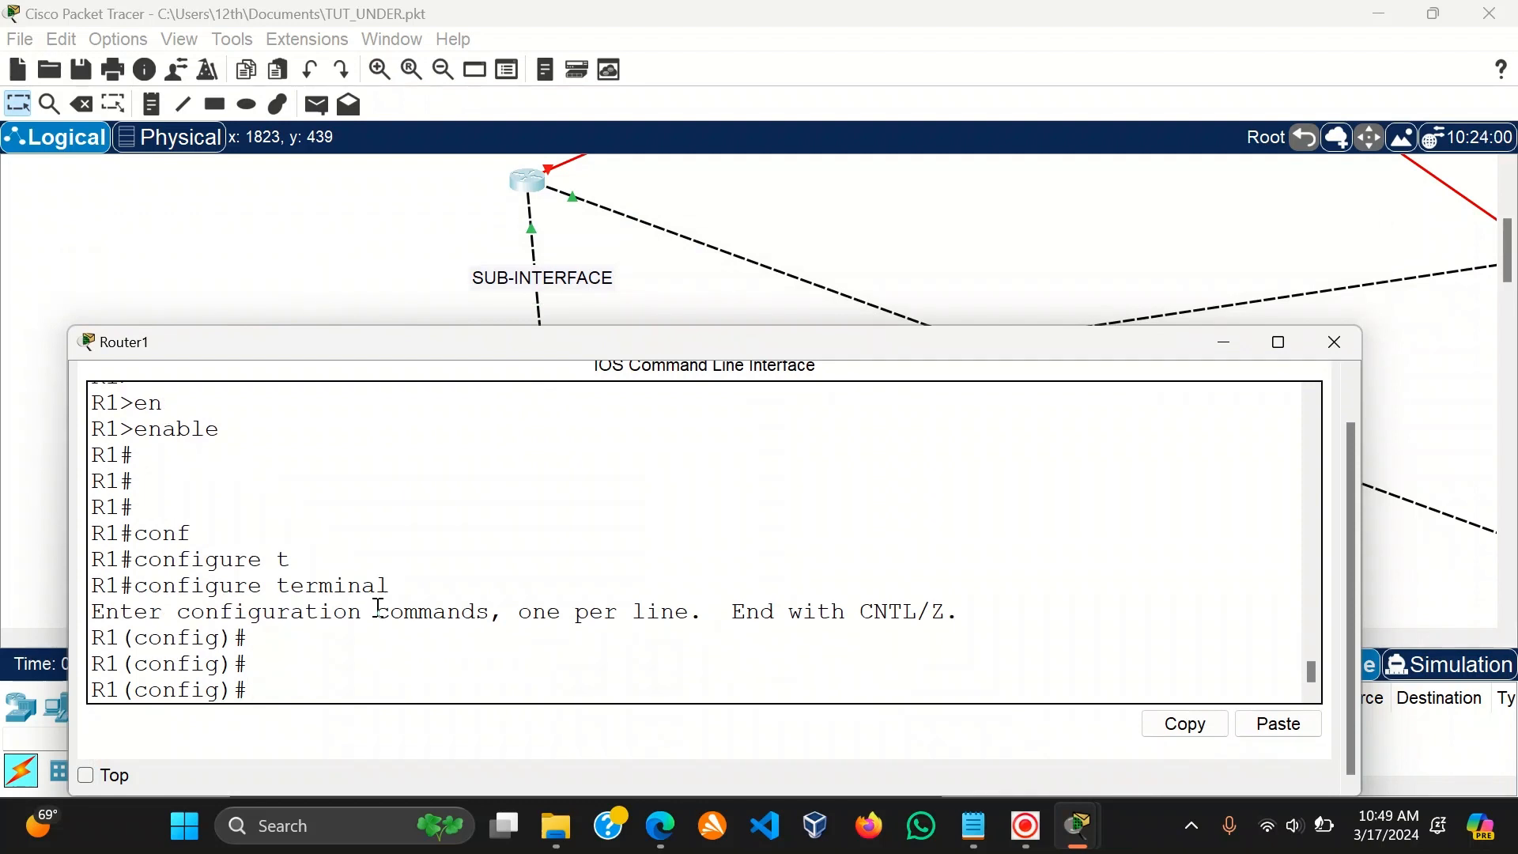
Create DHCP pool 10 on R1.
type("ip d")
key("Tab")
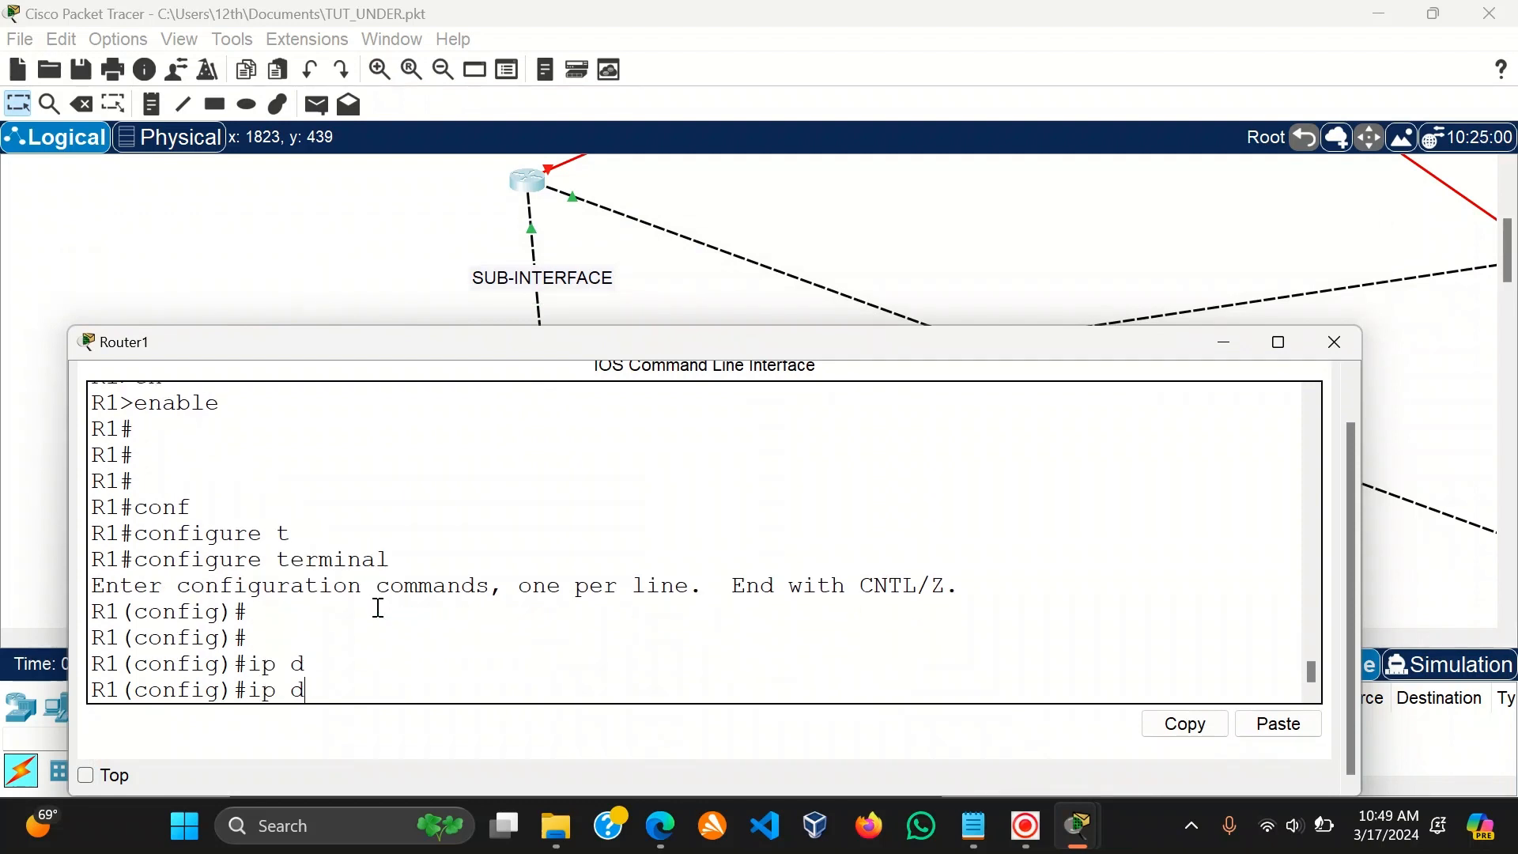
type("h")
key("Tab")
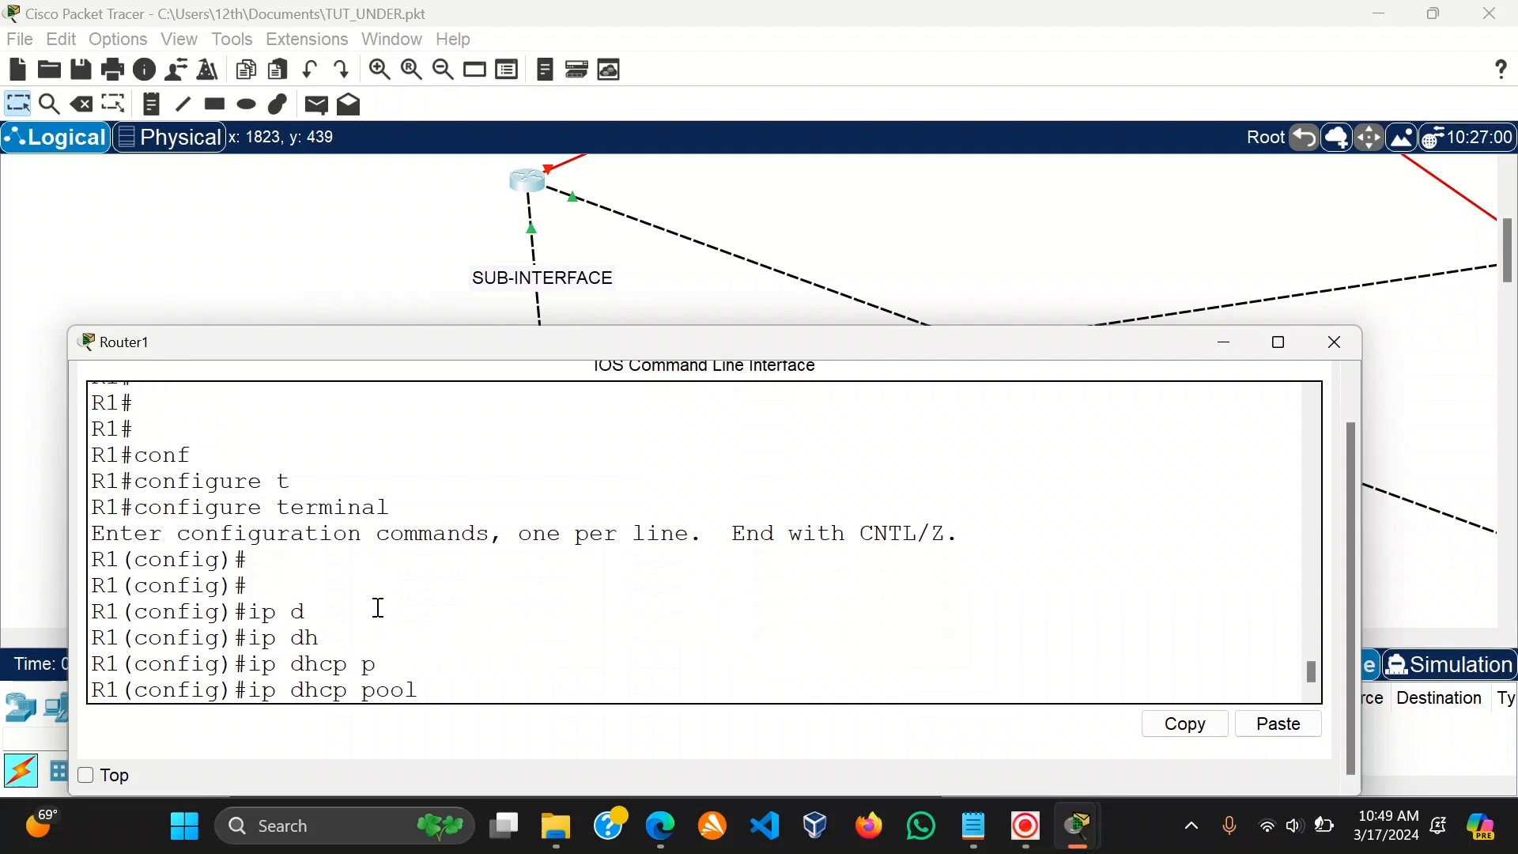
key("Return")
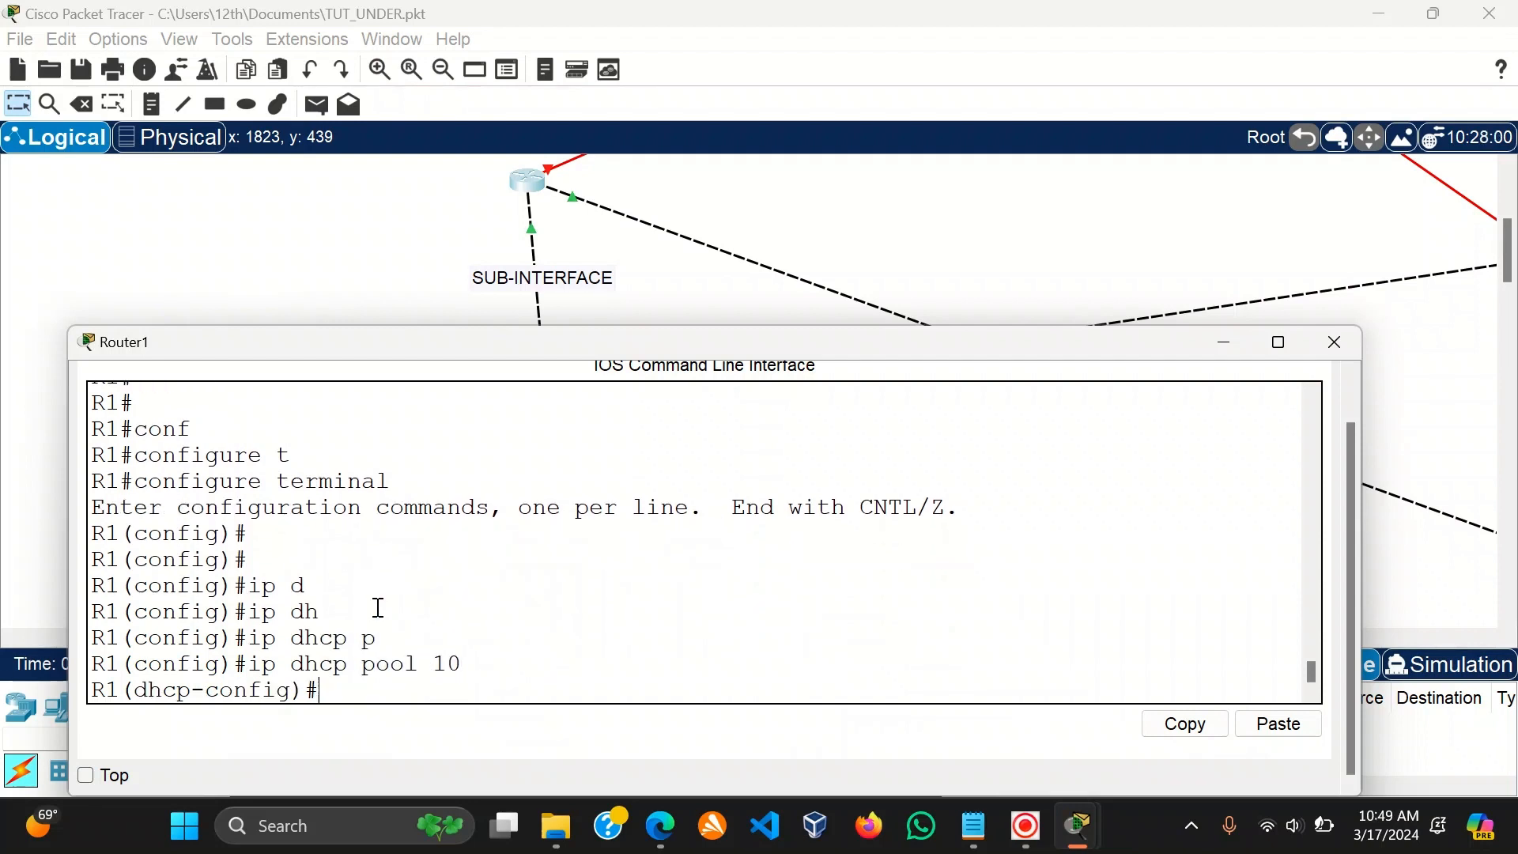
Assign network 192.168.10.0 with mask 255.255.255.0 to DHCP pool 10.
type("ne")
key("Tab")
type("1")
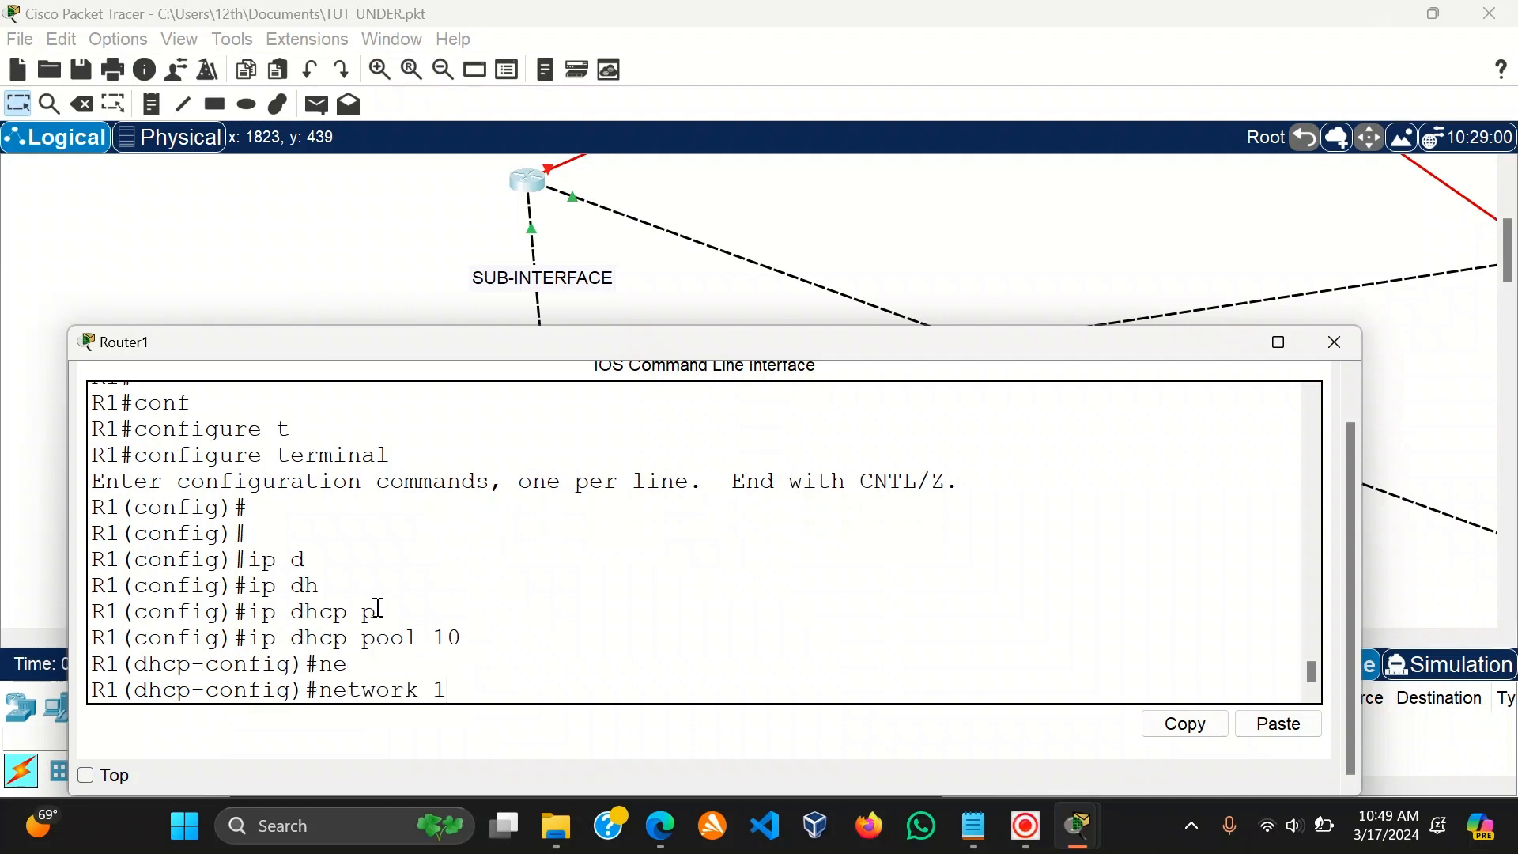
type("92.168.10.0 255.255.255.255")
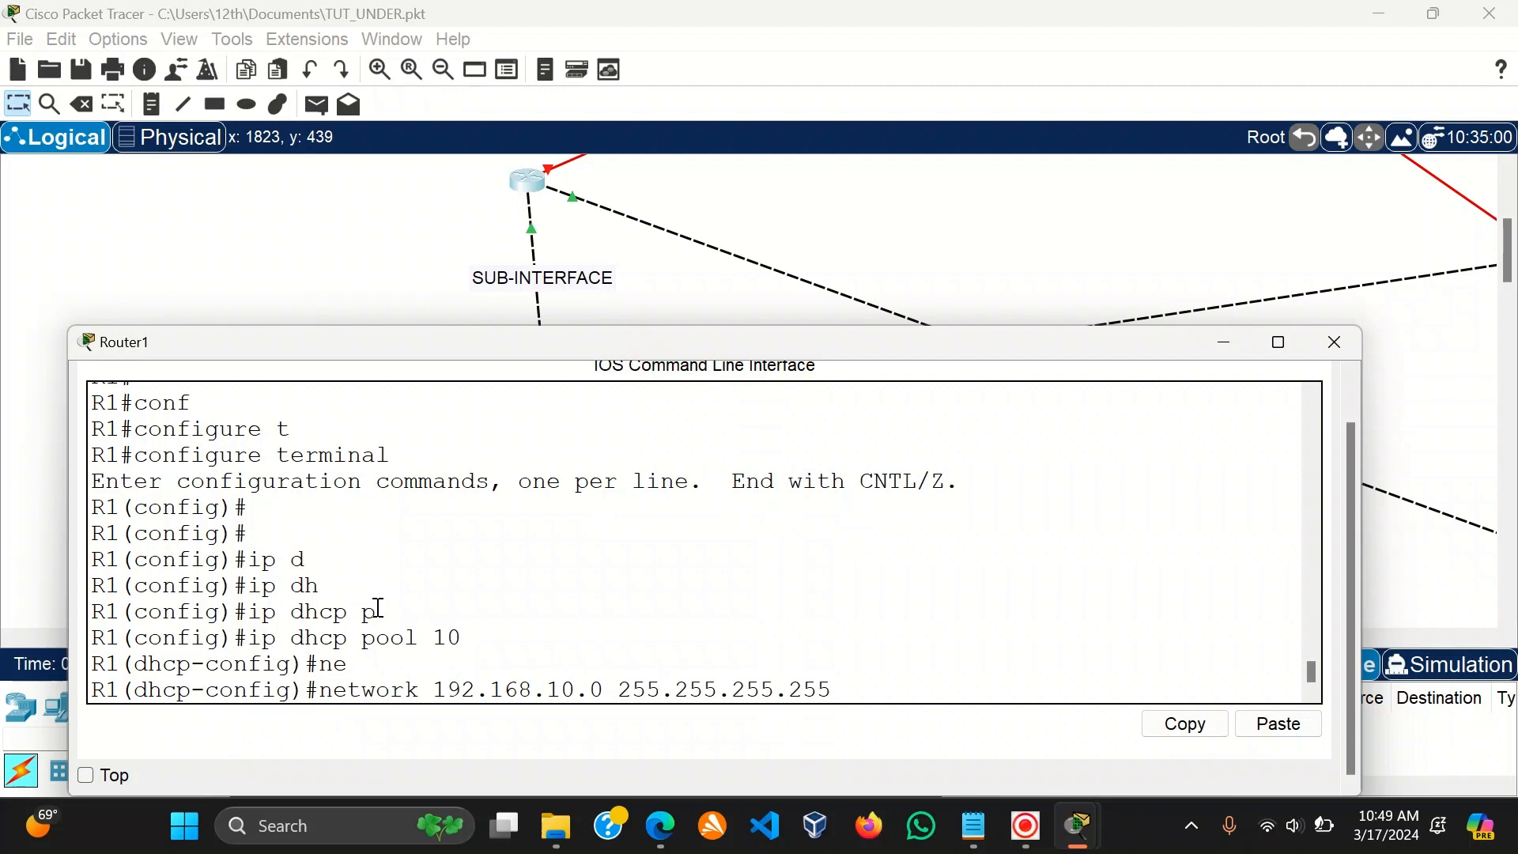
key("BackSpace")
key("BackSpace")
key("BackSpace")
type("0")
key("Return")
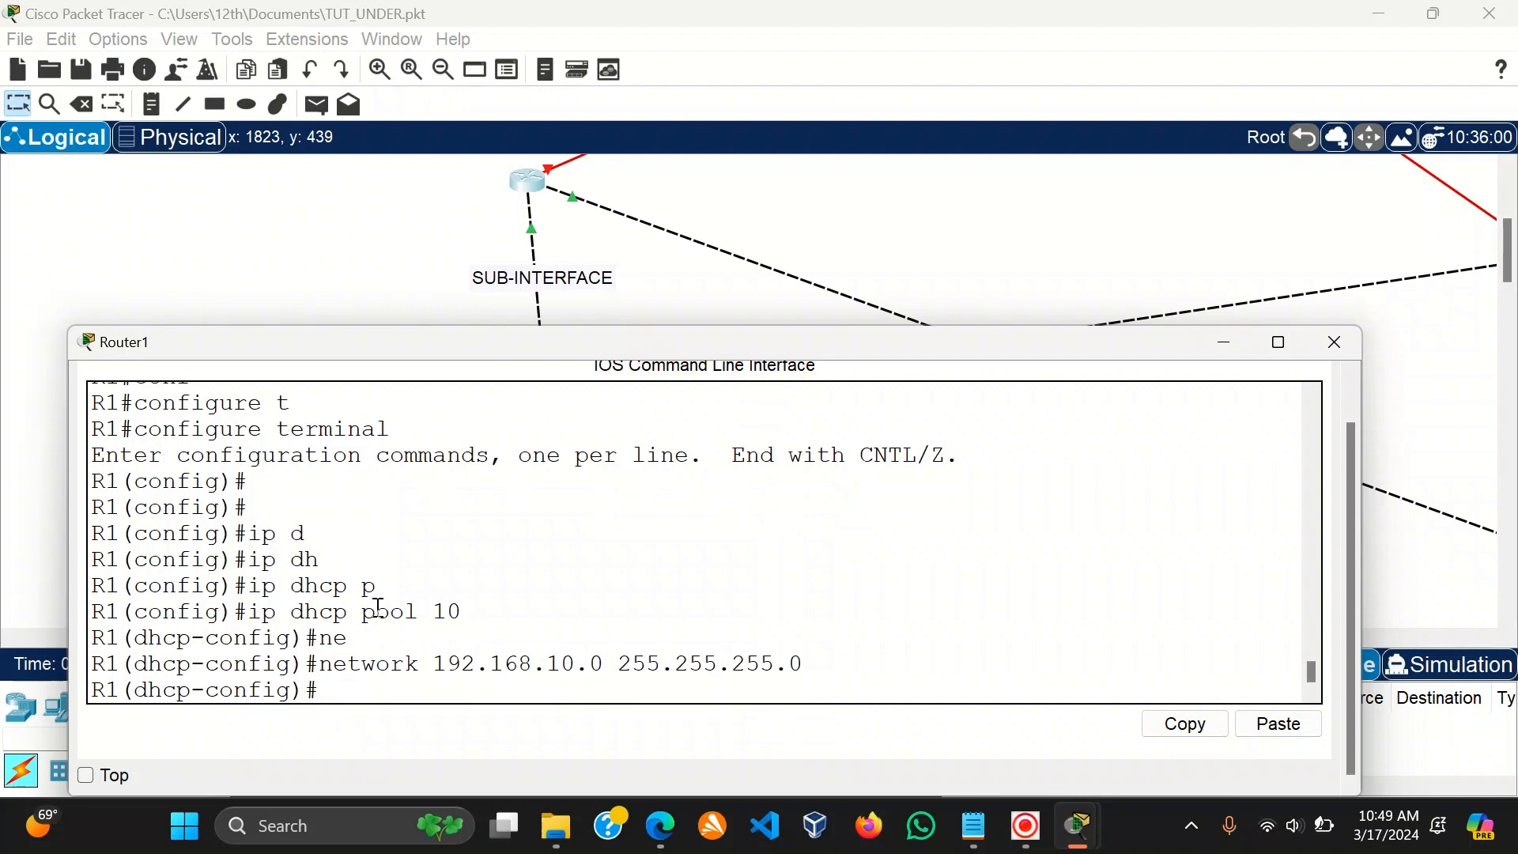
Set the default router of DHCP pool 10 to 192.168.10.100.
type("def")
key("Tab")
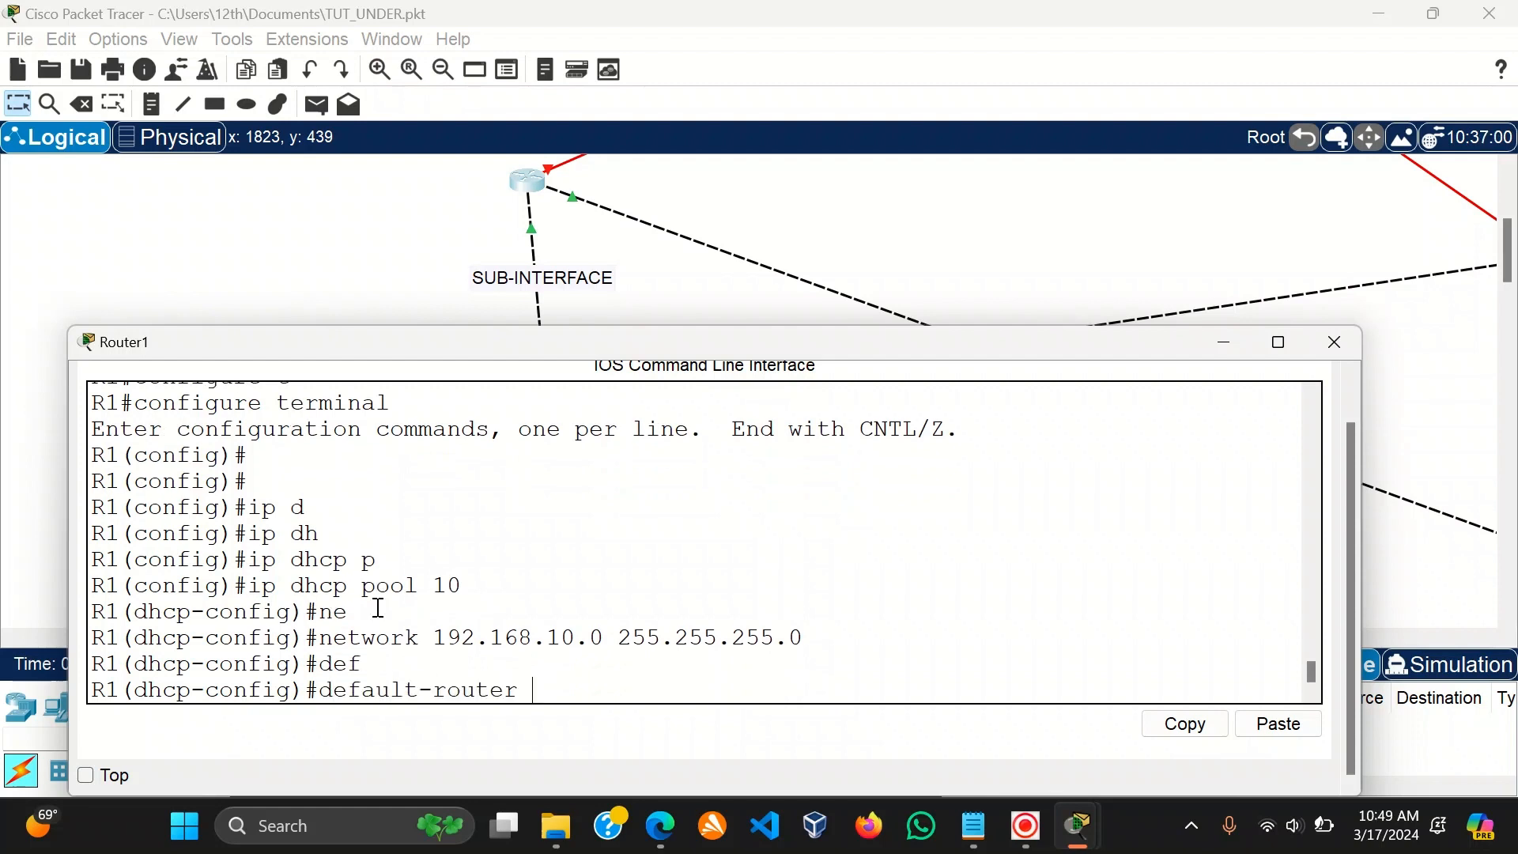
type("192.168.10.")
type("1000")
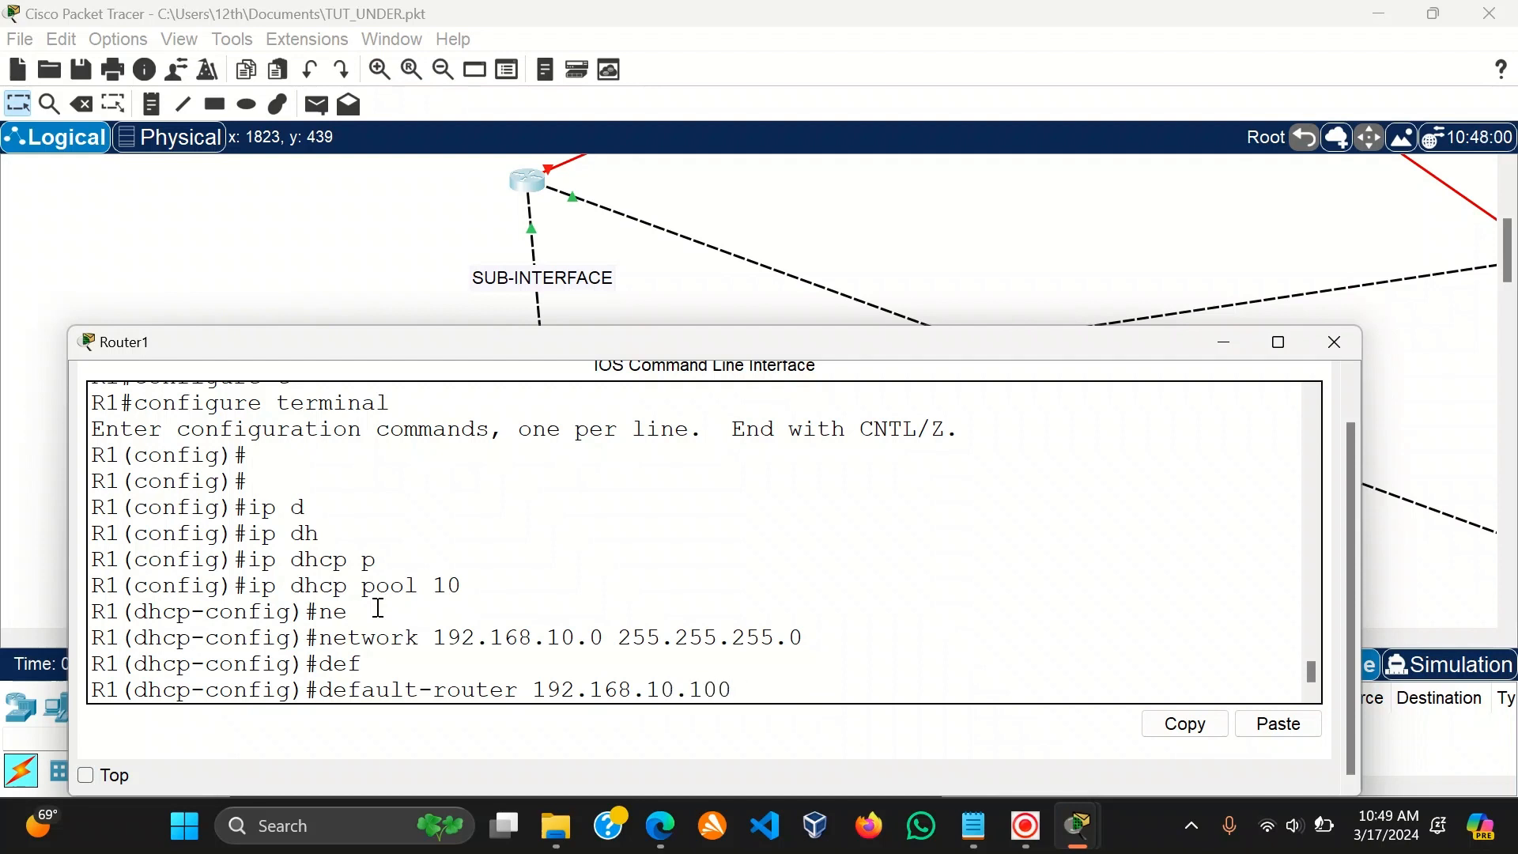
key("Return")
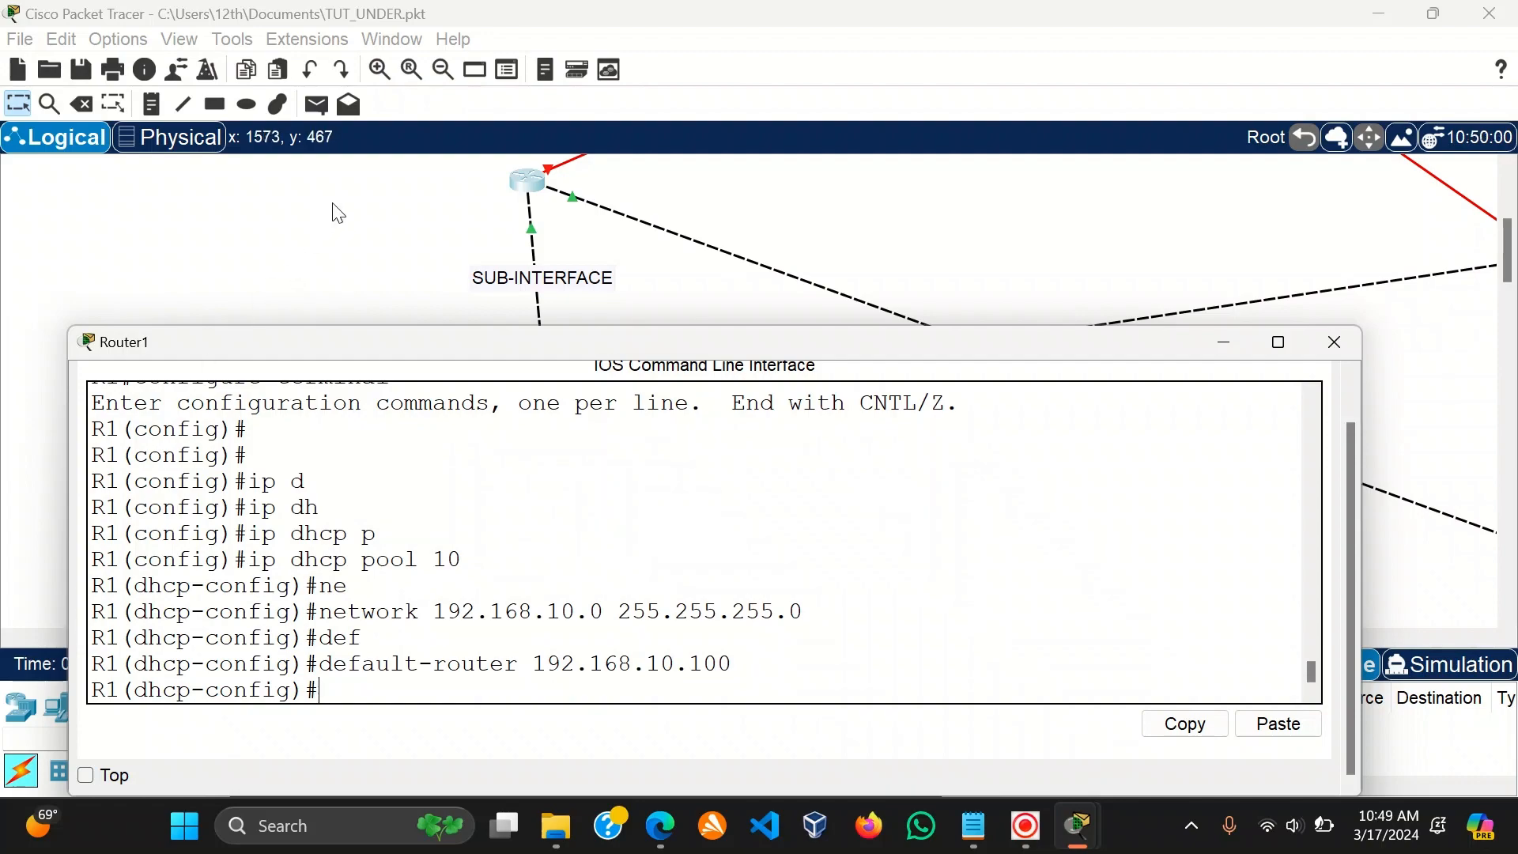
Switch to Notepad and copy the prepared commands for DHCP pools 10 to 40 under the gig 0/0/0 left heading.
left_click(342, 219)
left_click(973, 825)
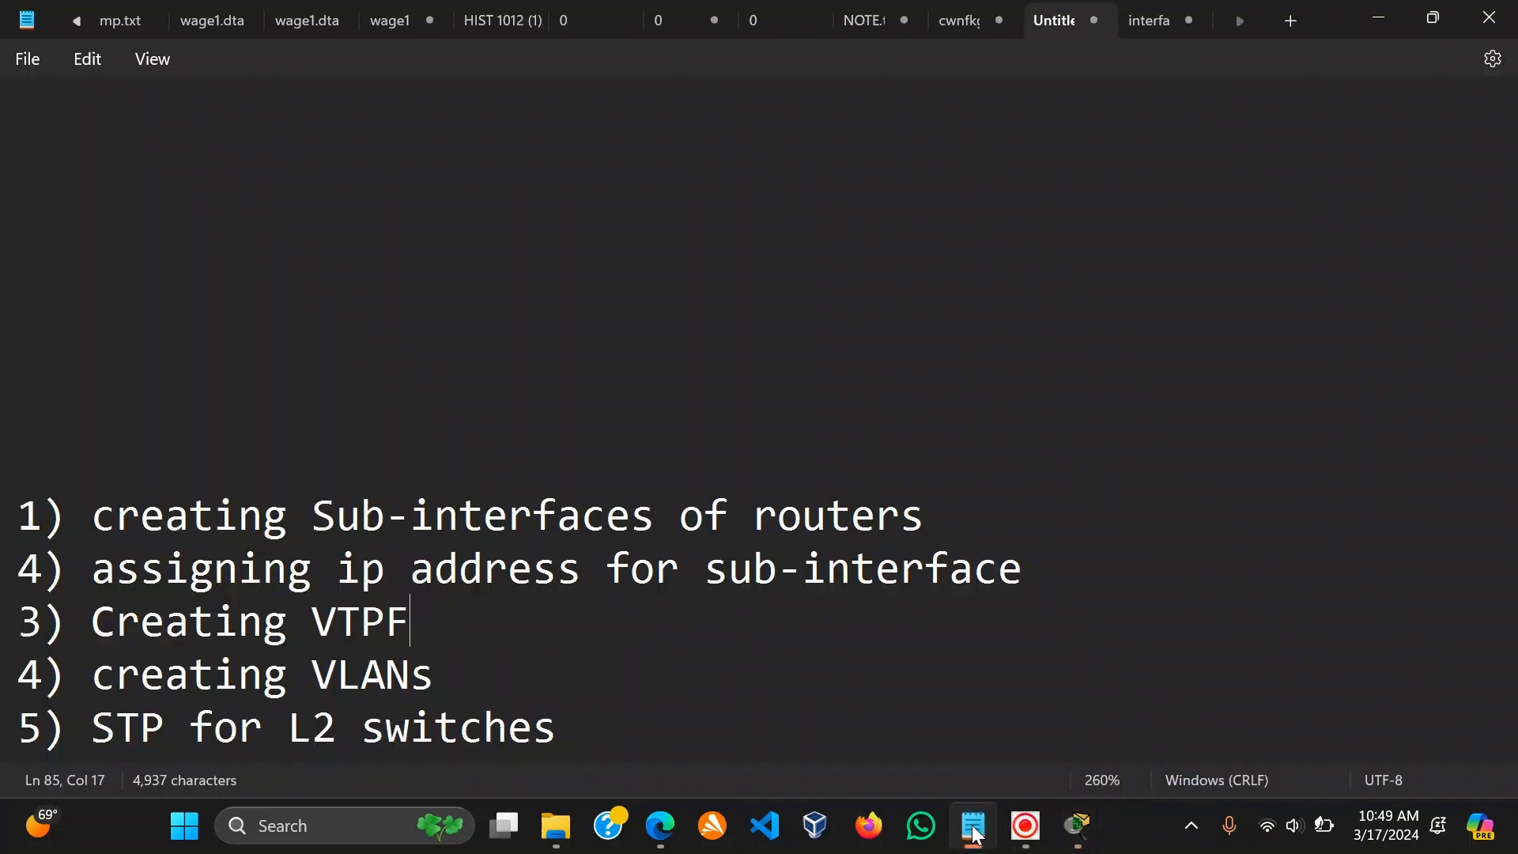
scroll(790, 520, "down", 15)
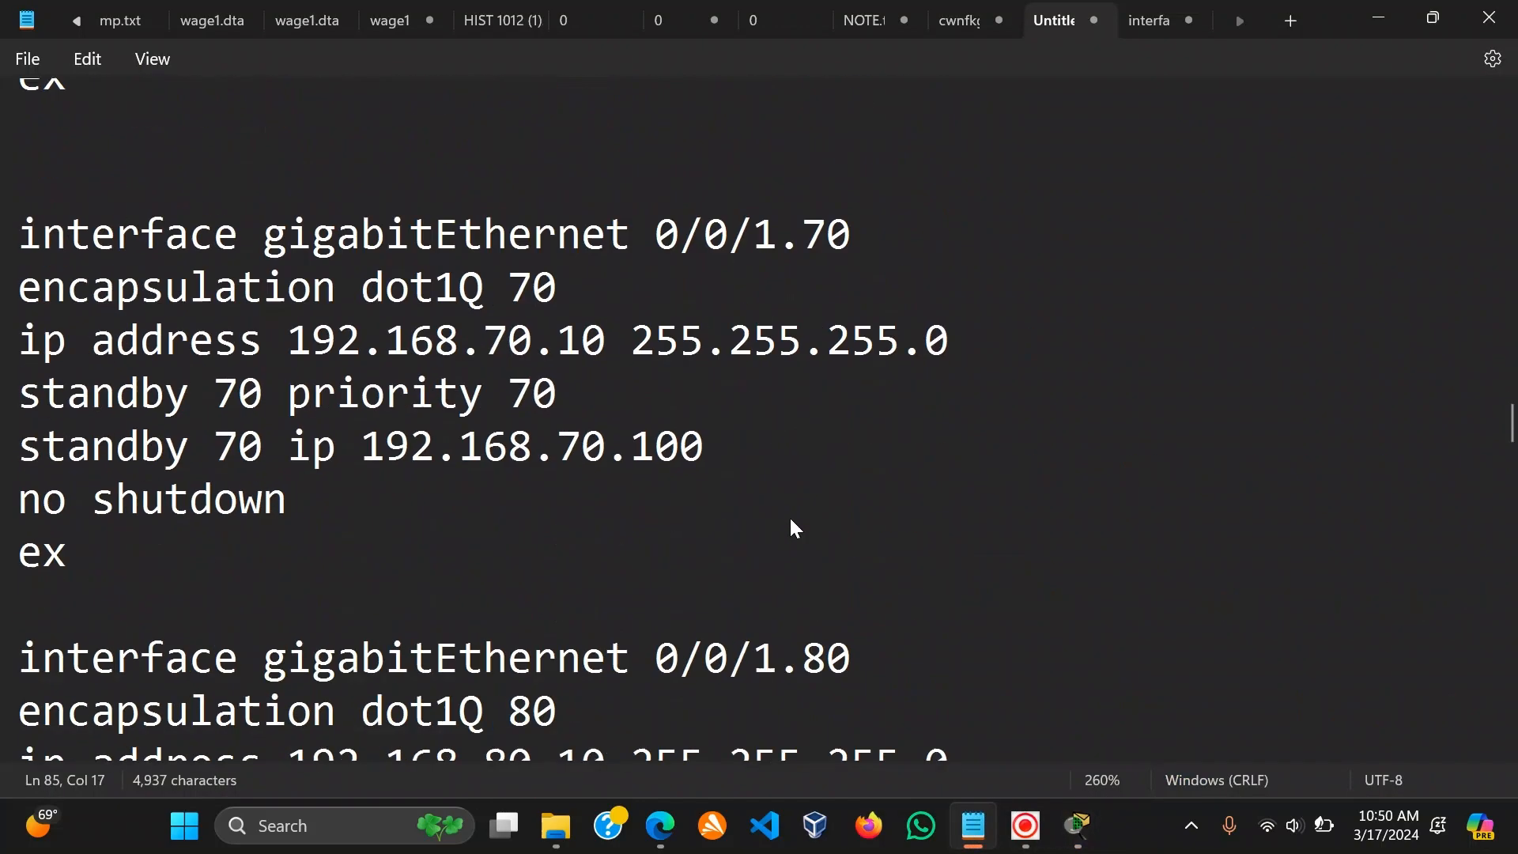
scroll(800, 527, "down", 5)
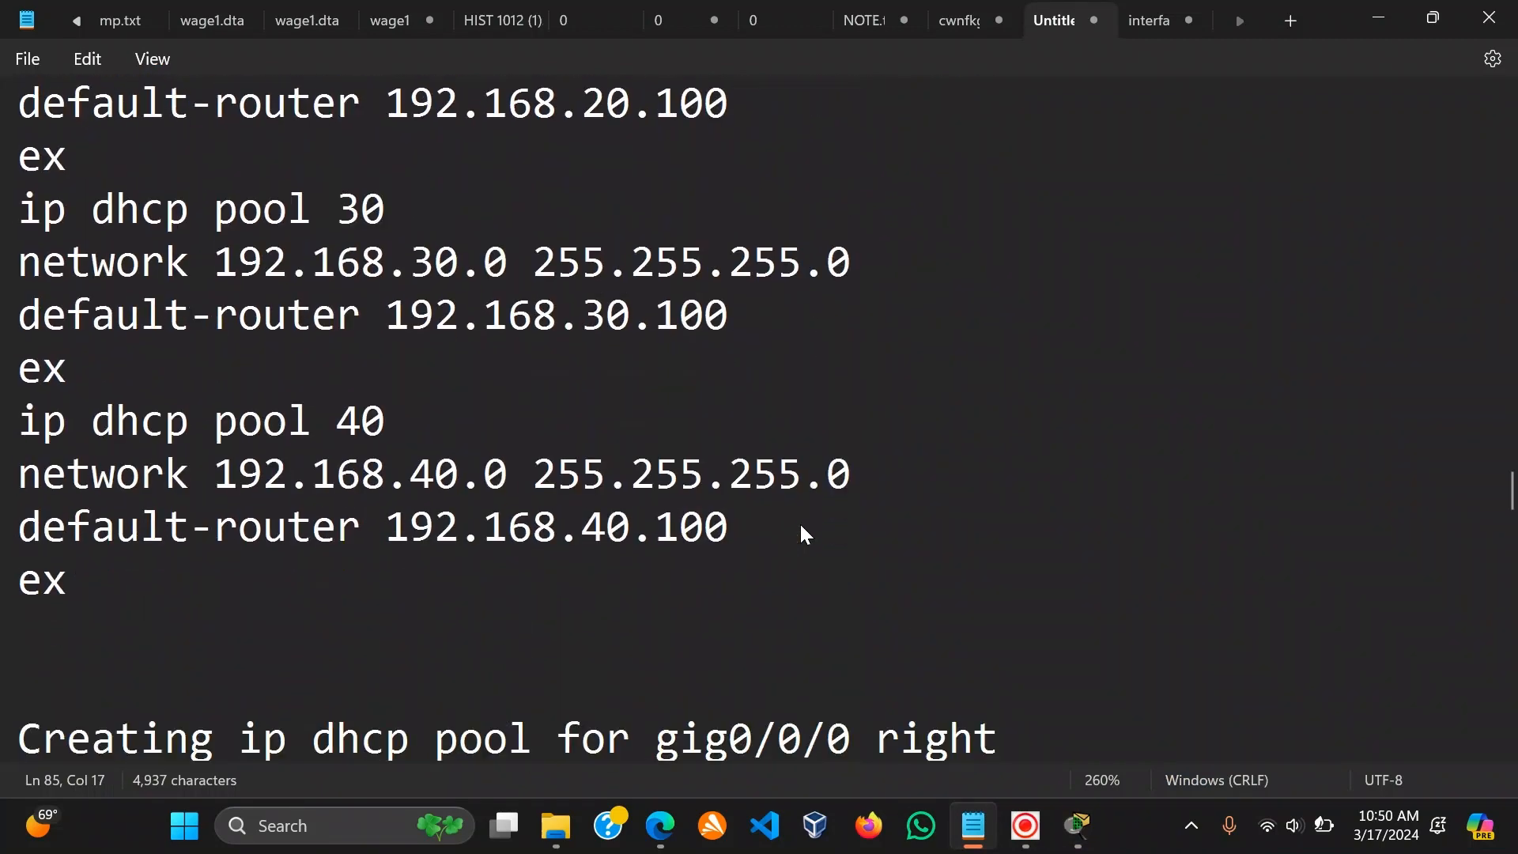
scroll(572, 498, "up", 4)
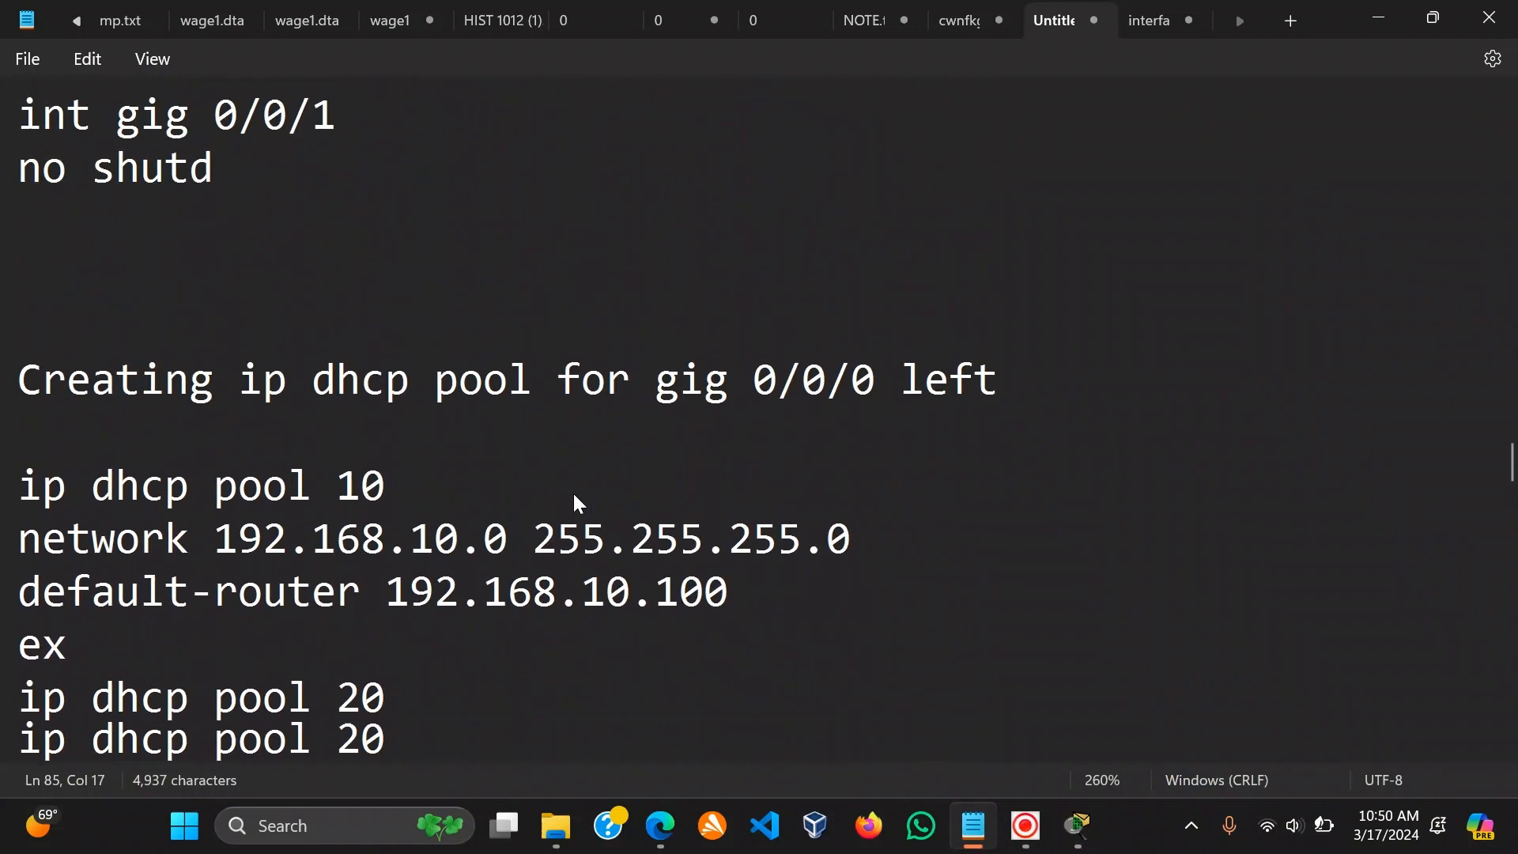
scroll(572, 498, "down", 2)
scroll(396, 305, "up", 2)
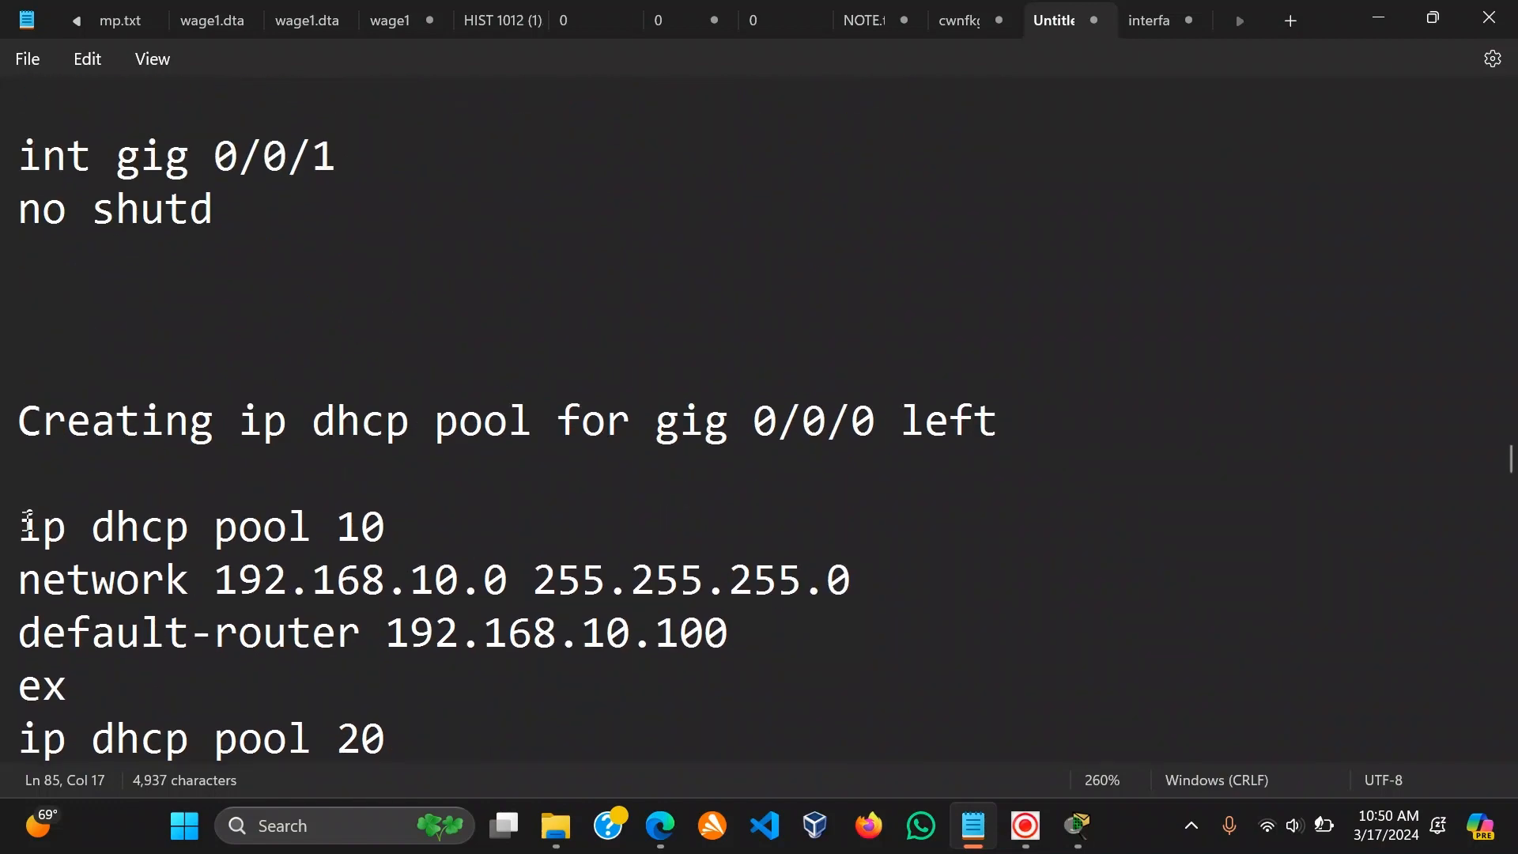
scroll(137, 447, "down", 5)
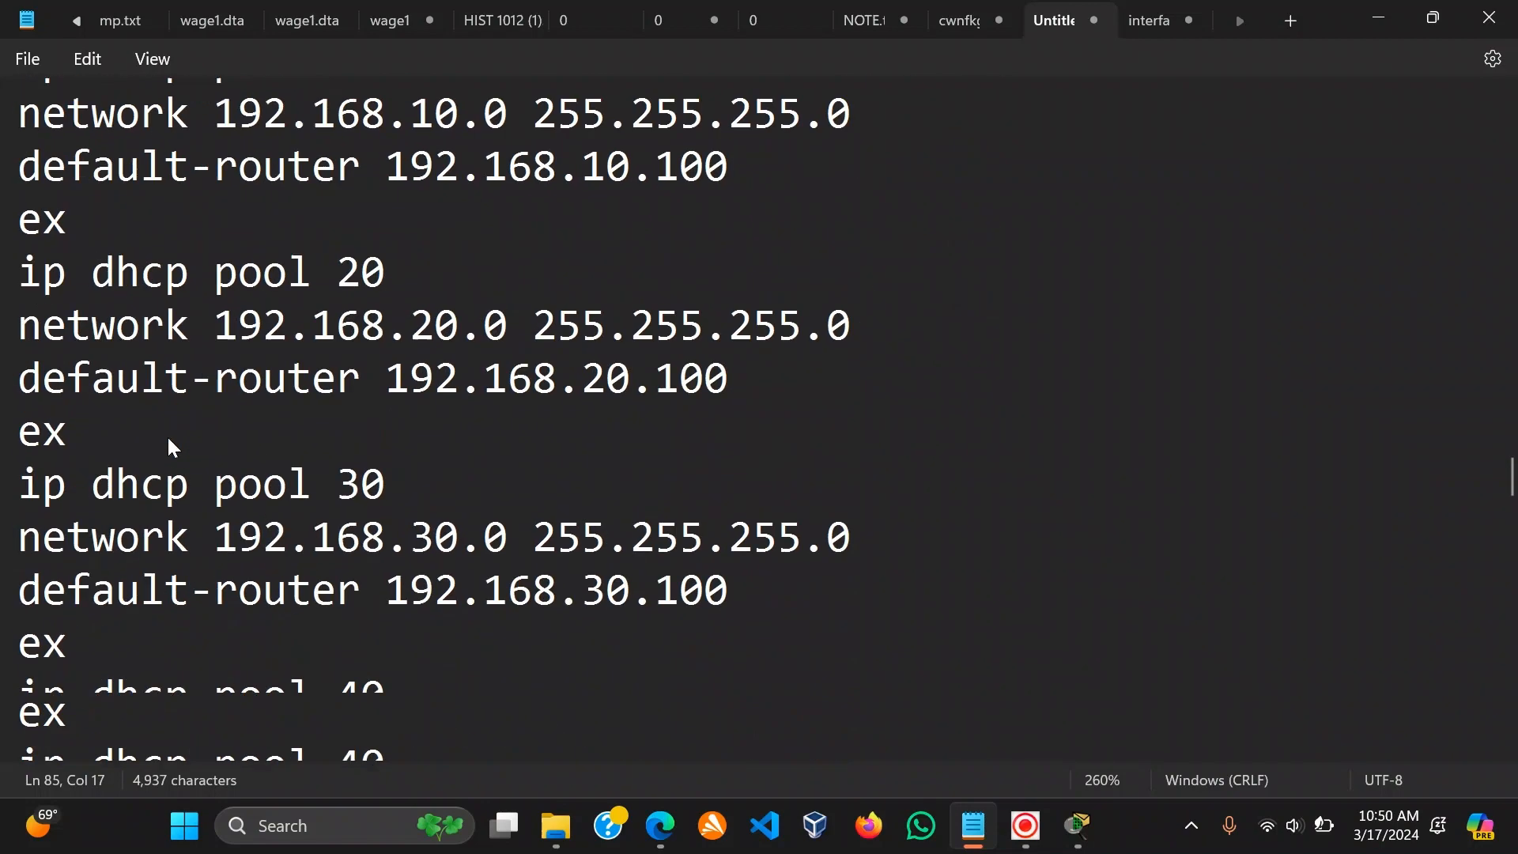
scroll(308, 253, "up", 5)
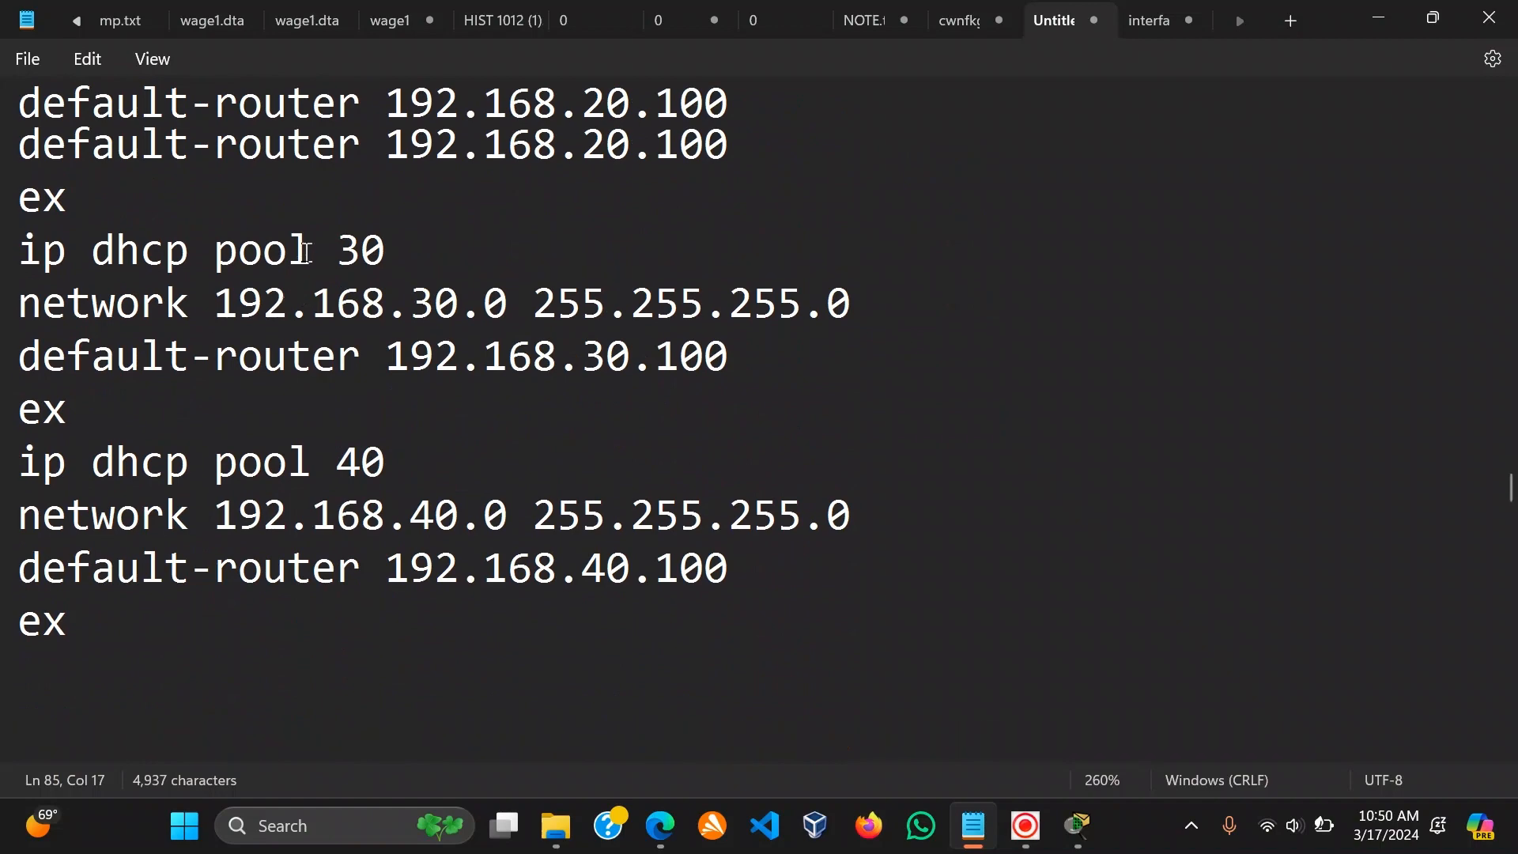
scroll(308, 260, "down", 3)
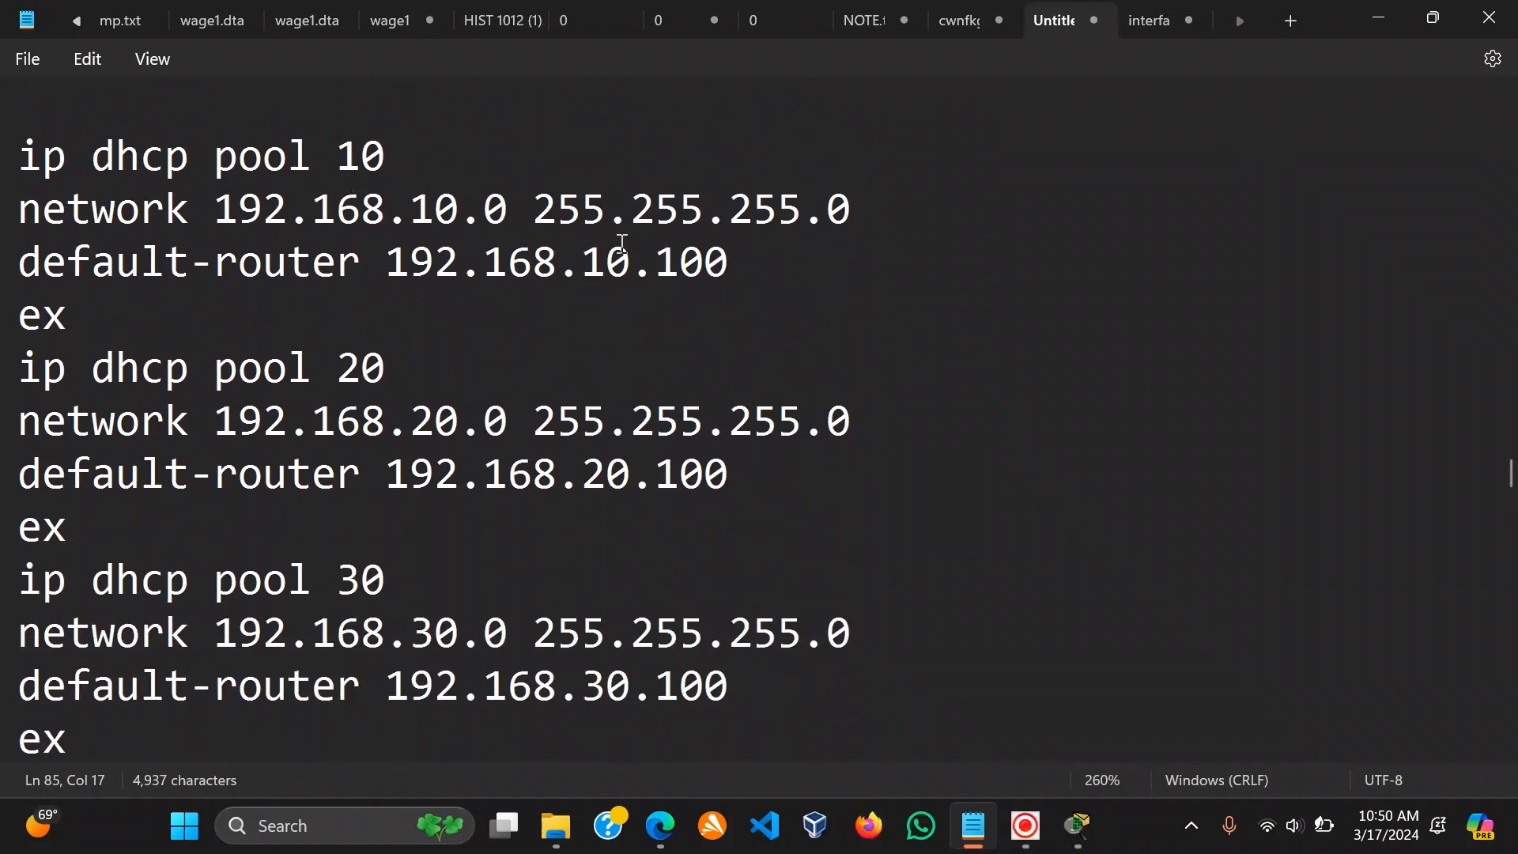
scroll(193, 329, "down", 3)
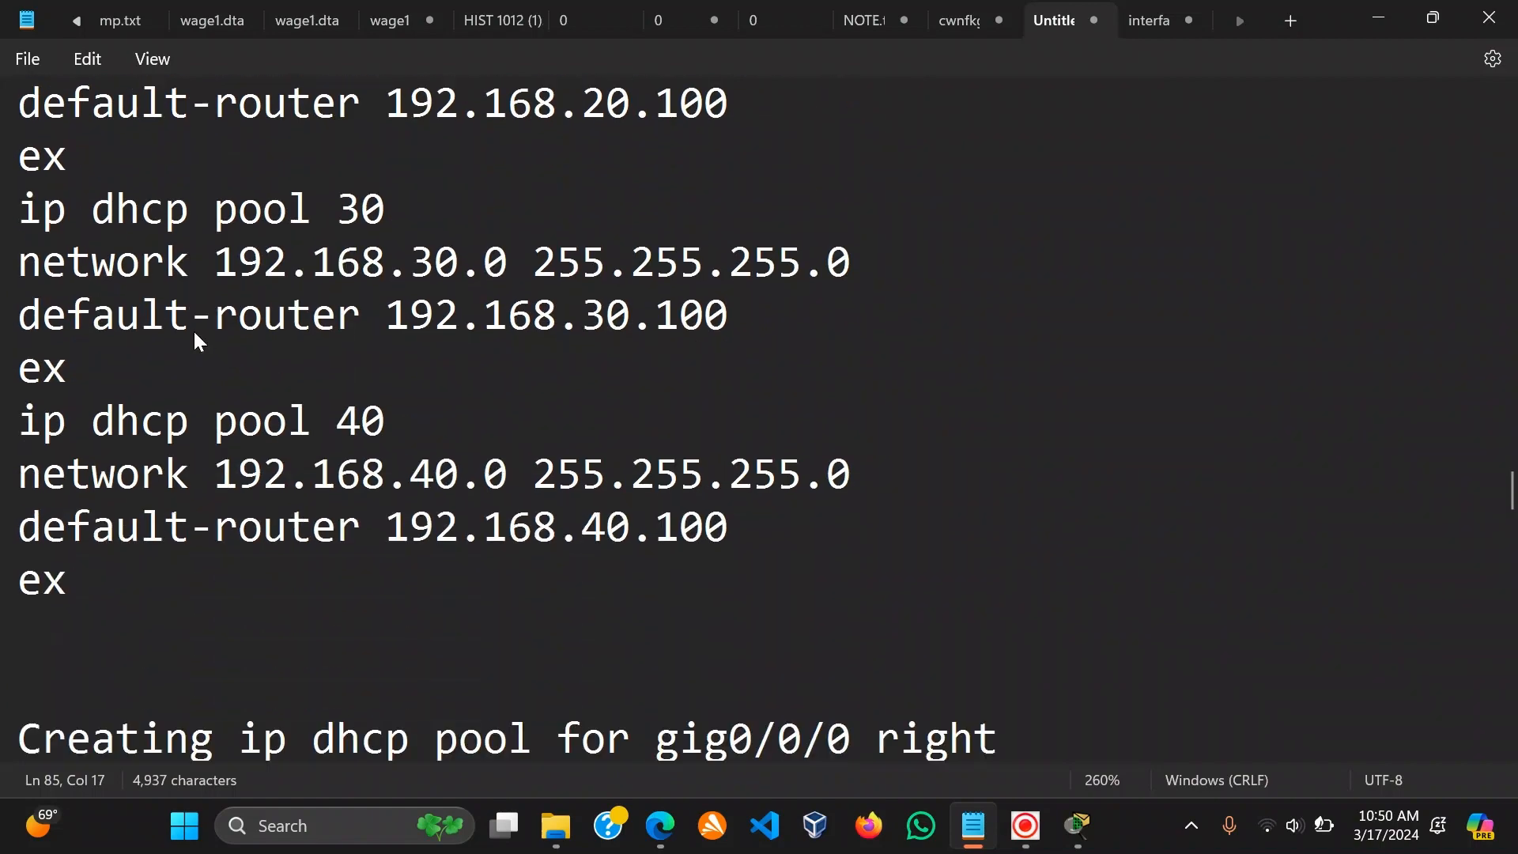
left_click_drag(90, 613, 17, 303)
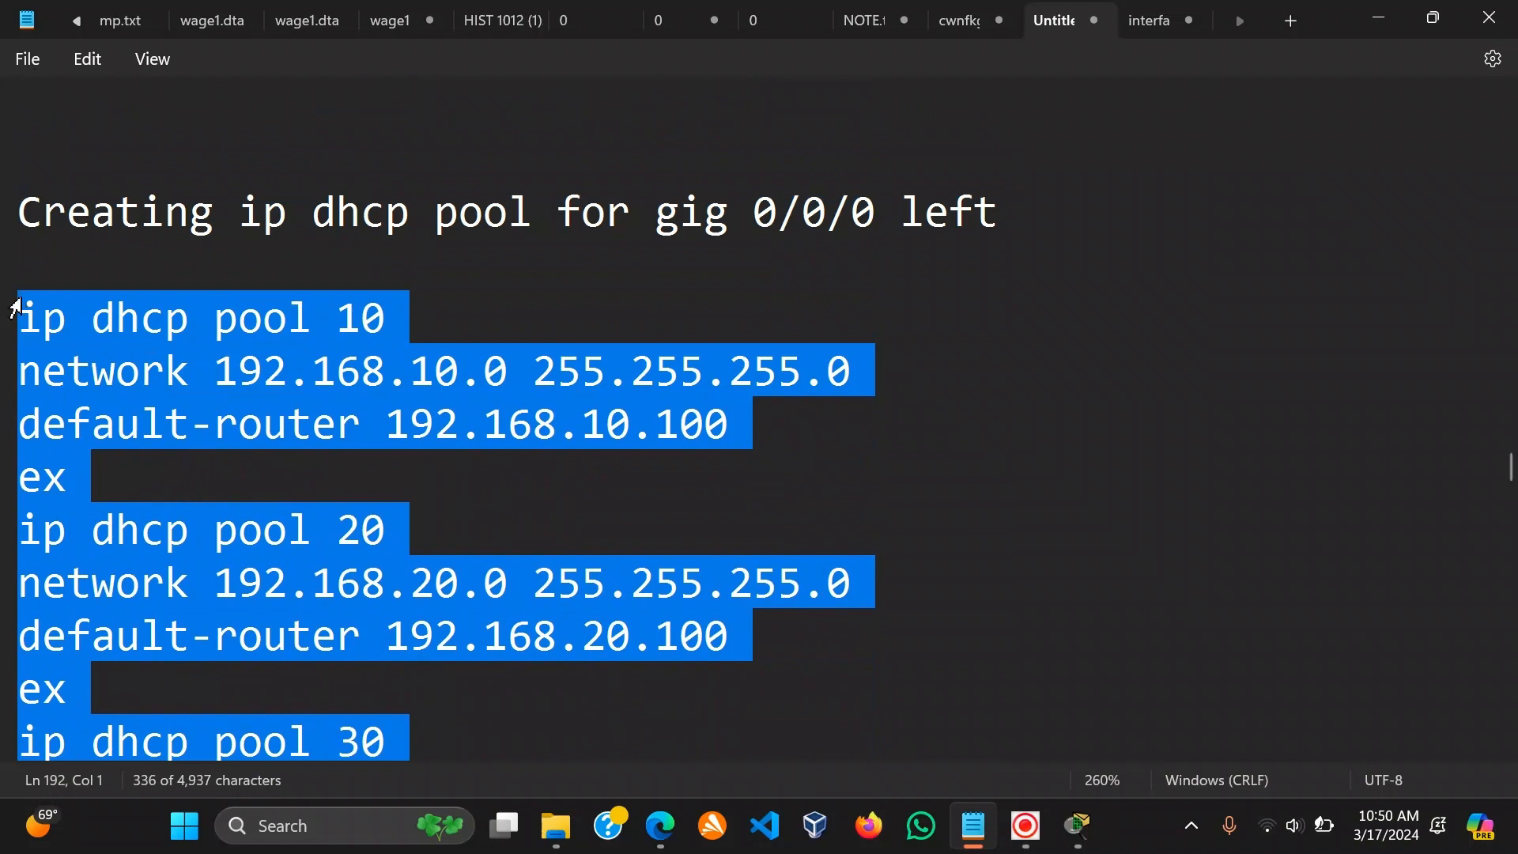
right_click(62, 311)
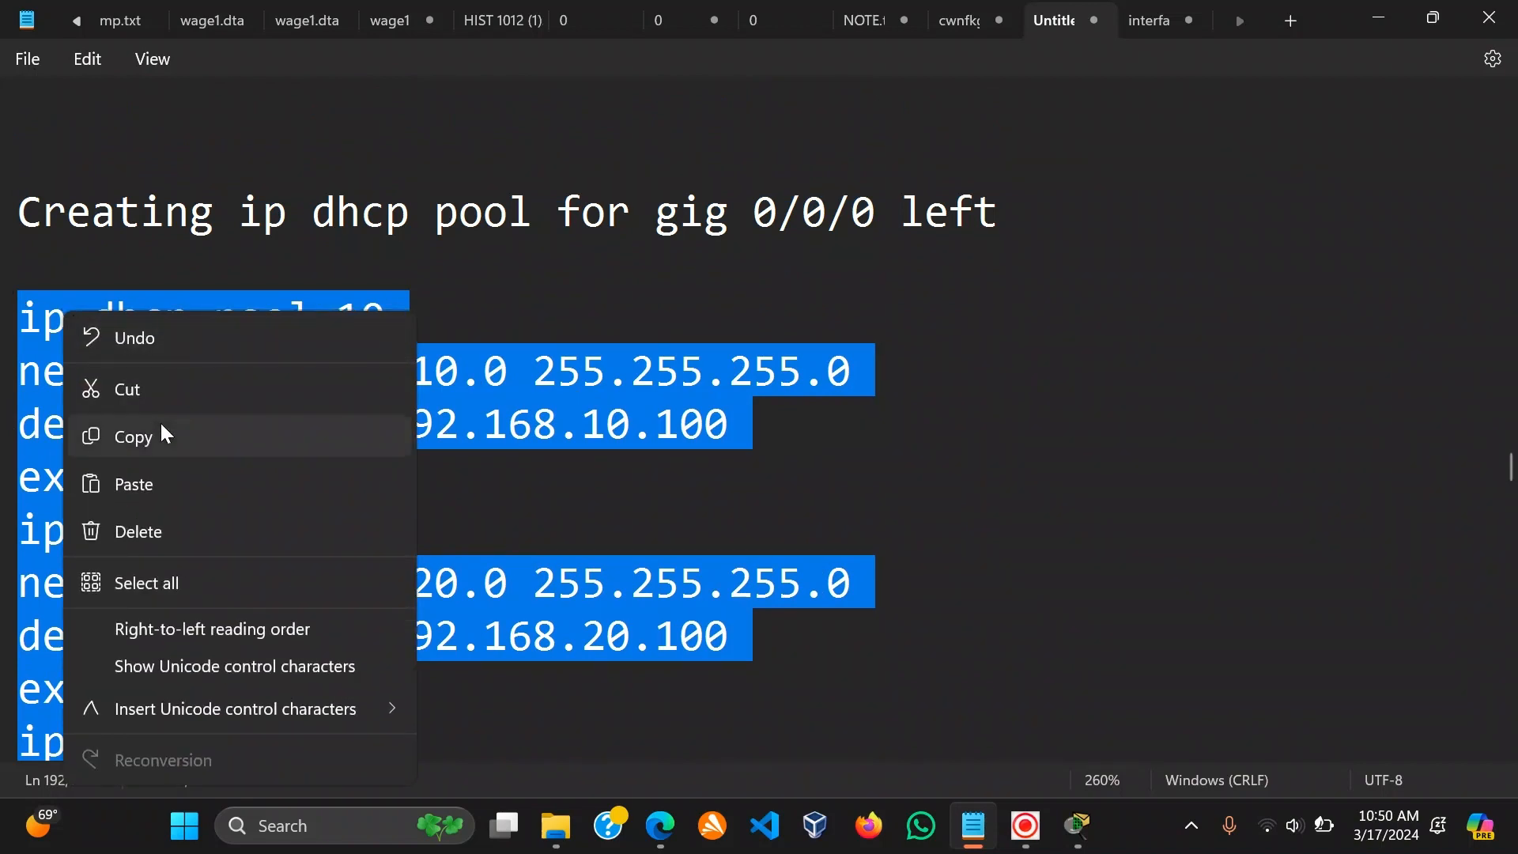
left_click(163, 438)
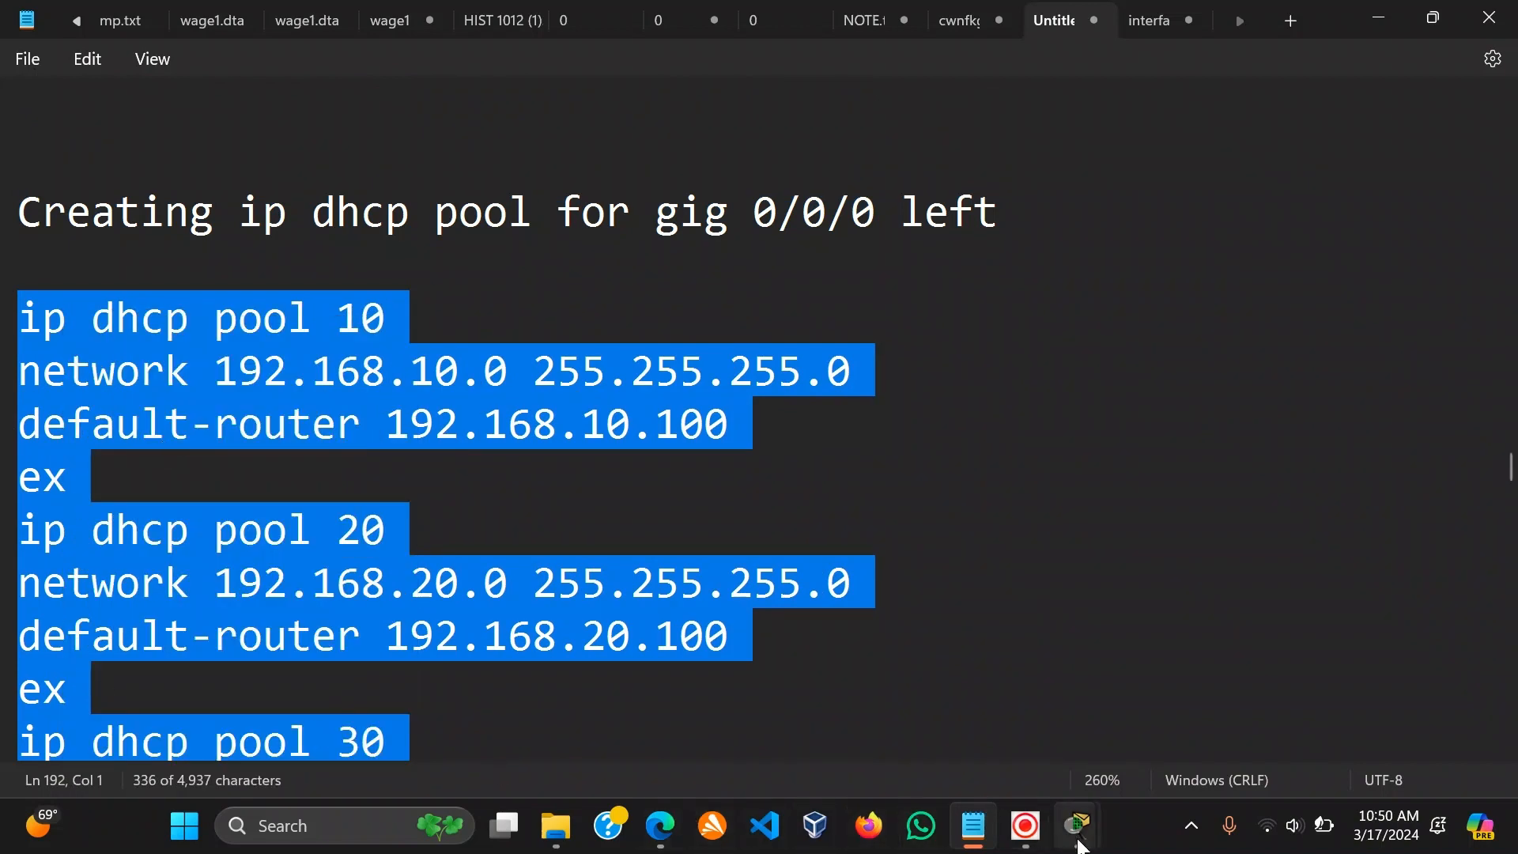
Return to Router1's command line in Packet Tracer, maximize its window, and exit DHCP pool configuration to global configuration mode.
mouse_move(1081, 835)
left_click(860, 707)
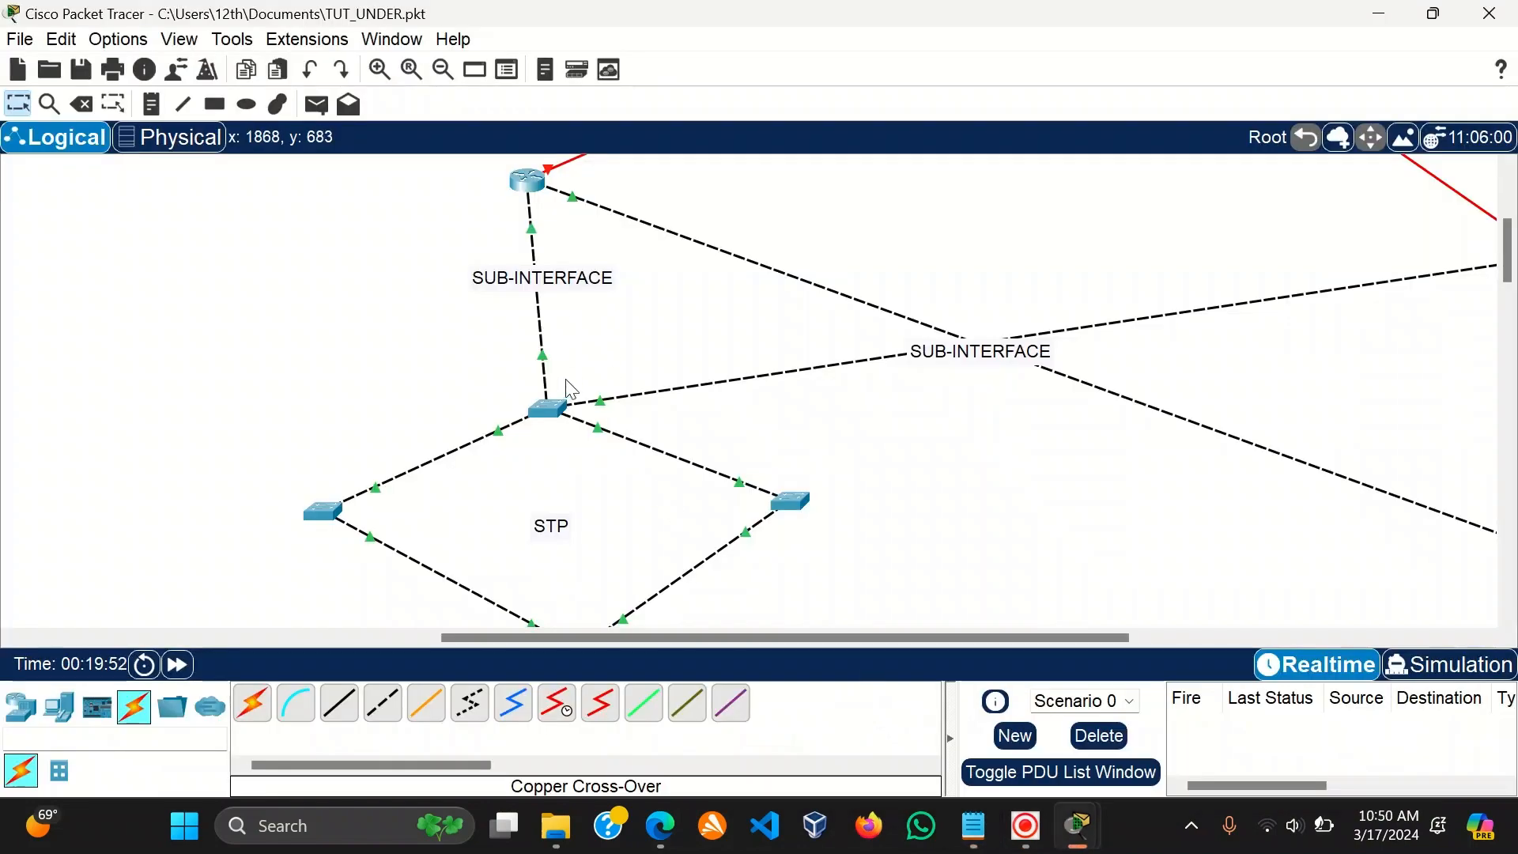
left_click(533, 190)
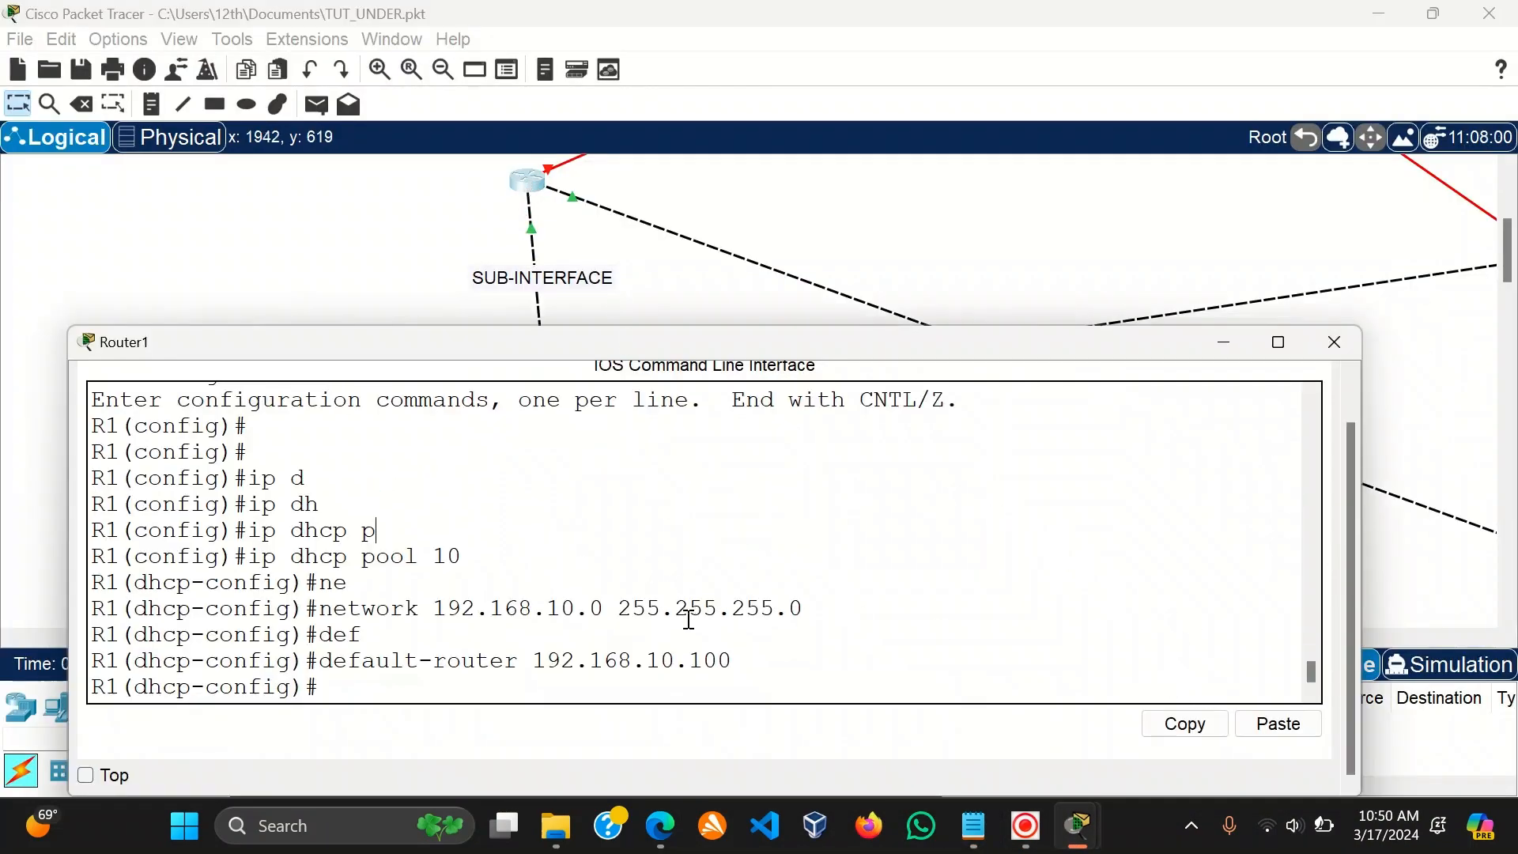
left_click(1278, 343)
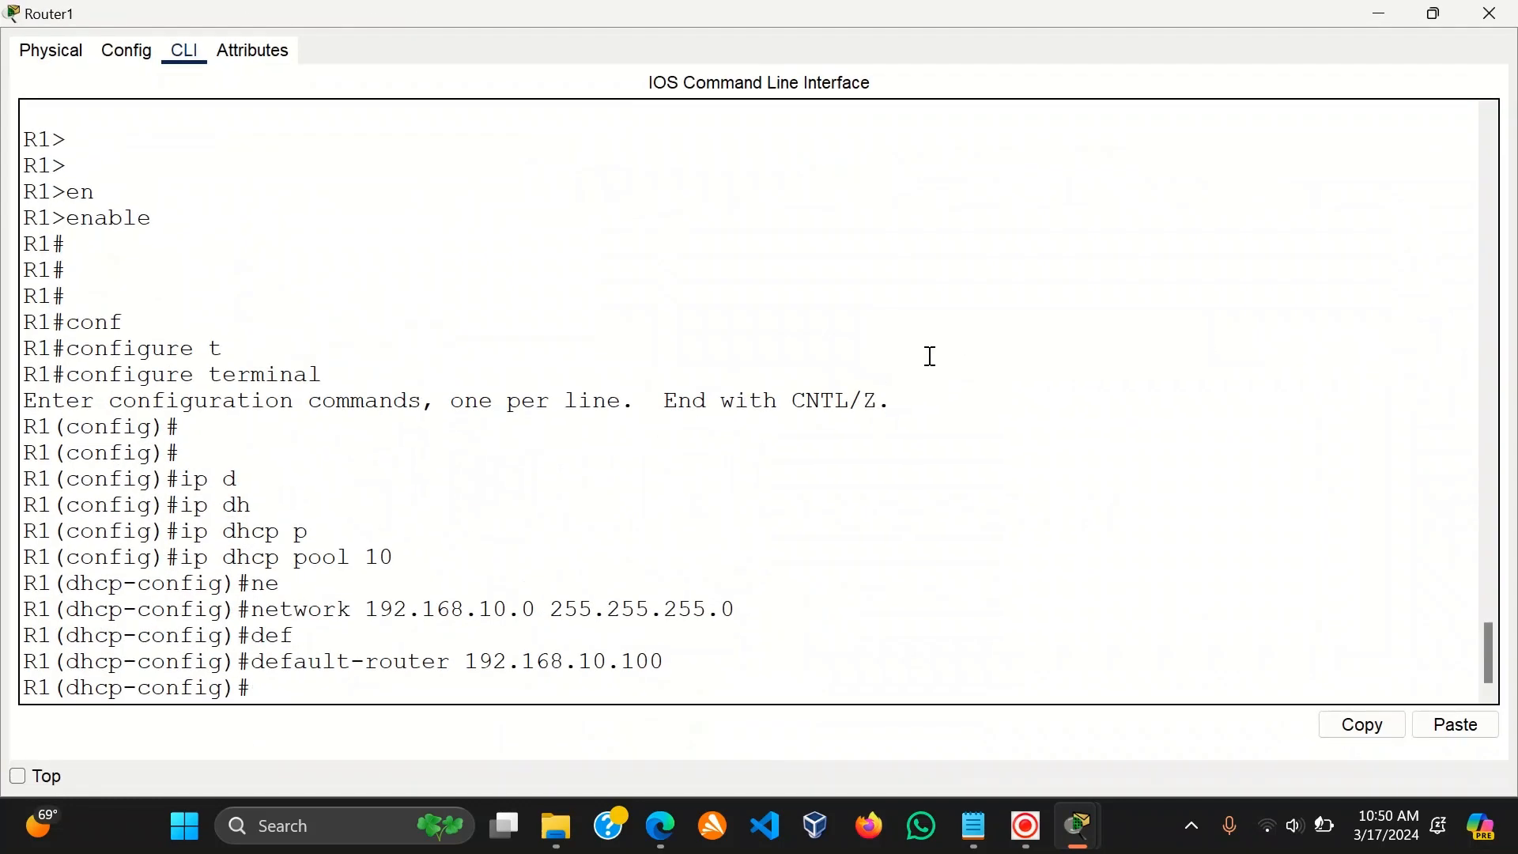
key("Return")
key("Return")
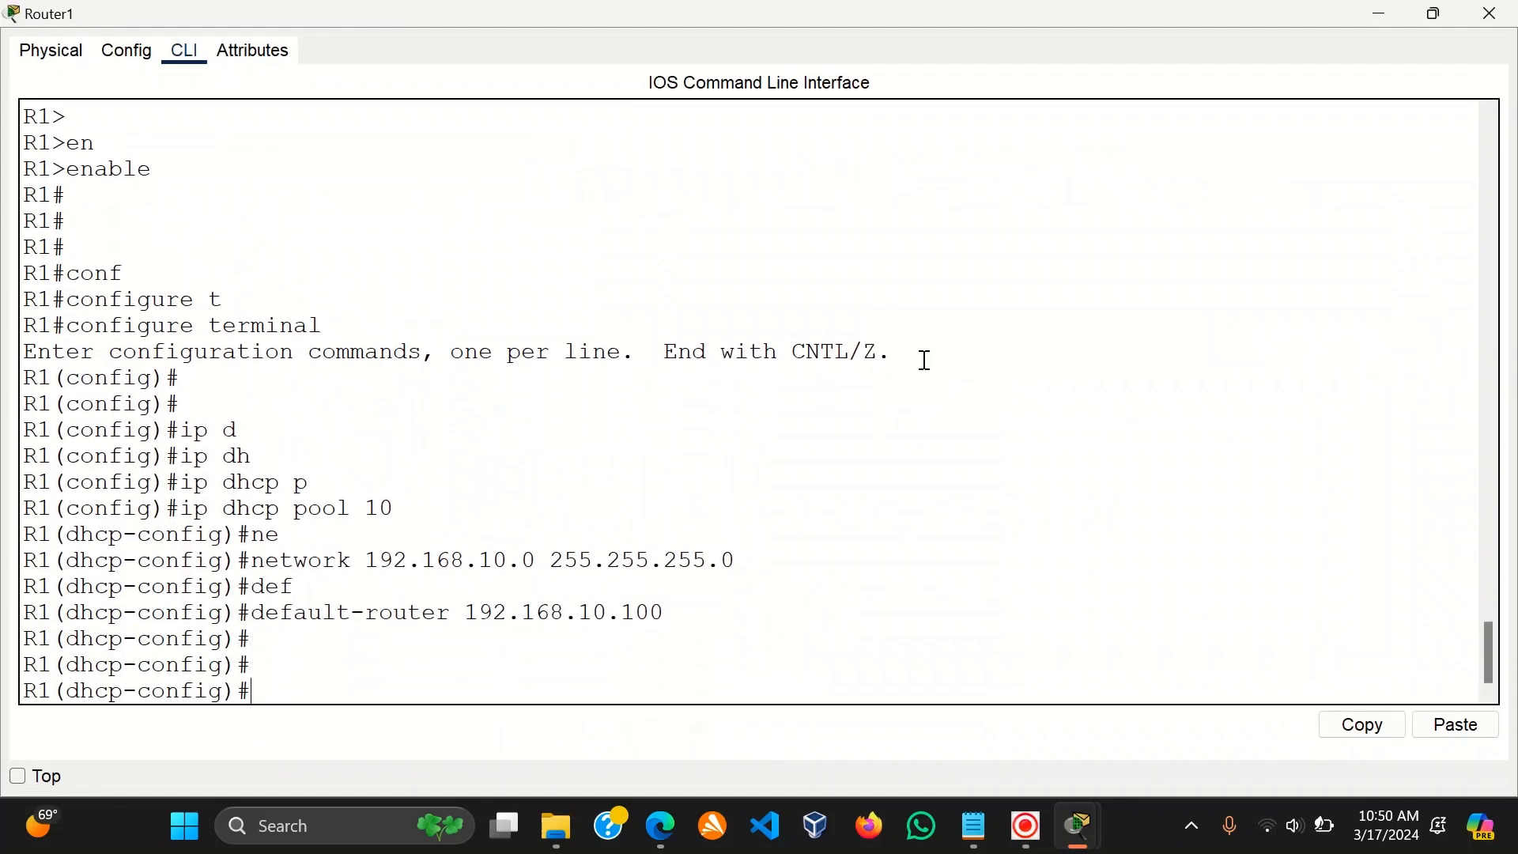
type("ex")
key("Return")
key("Return")
key("Return")
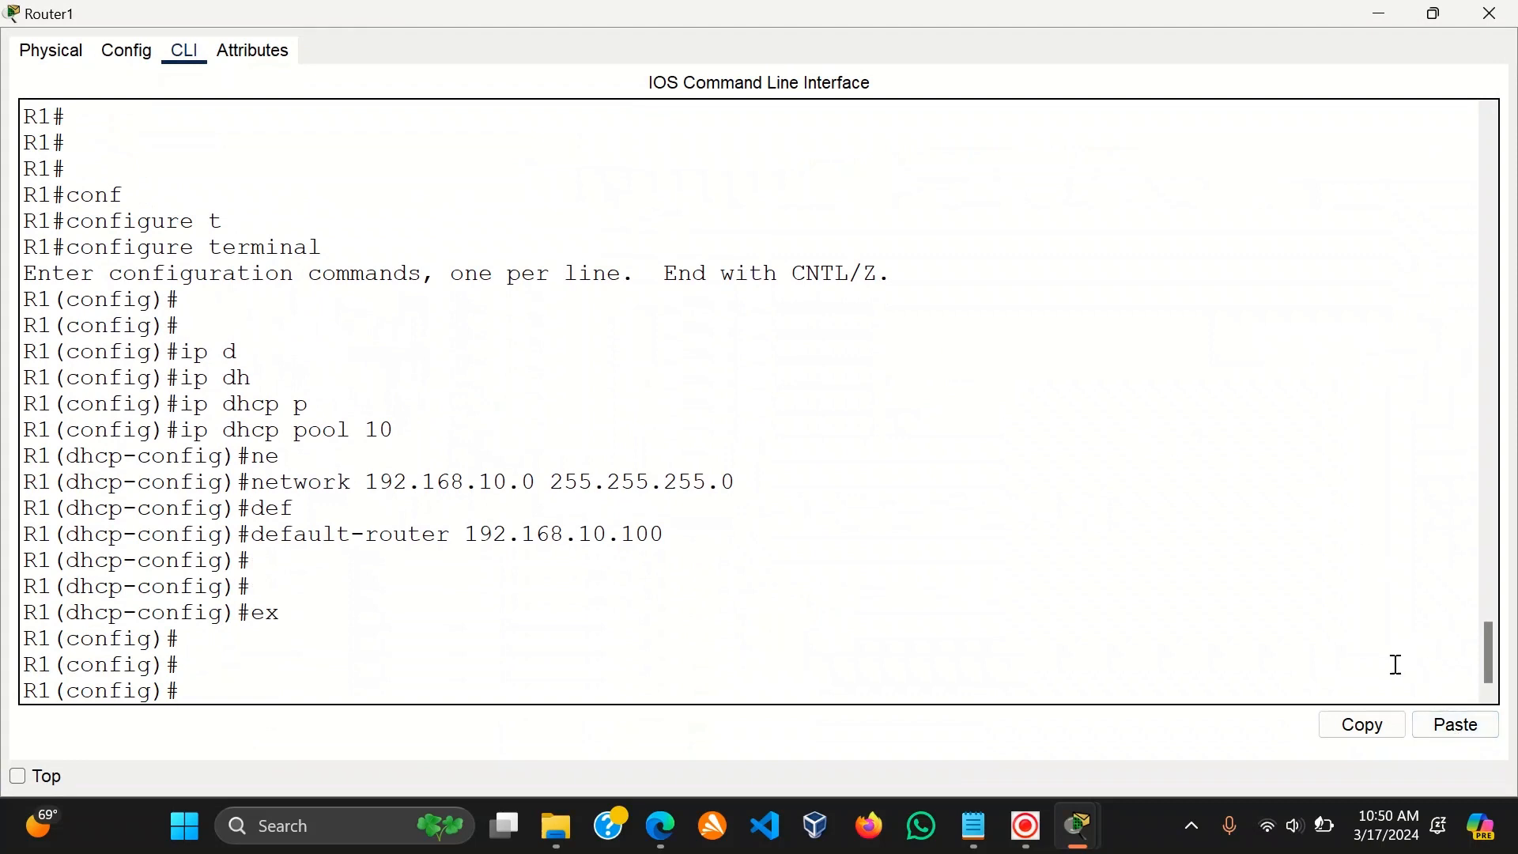
Paste the copied commands for DHCP pools 10, 20, 30 and 40 into R1 and exit global configuration mode.
left_click(1456, 724)
key("Return")
key("Return")
key("Return")
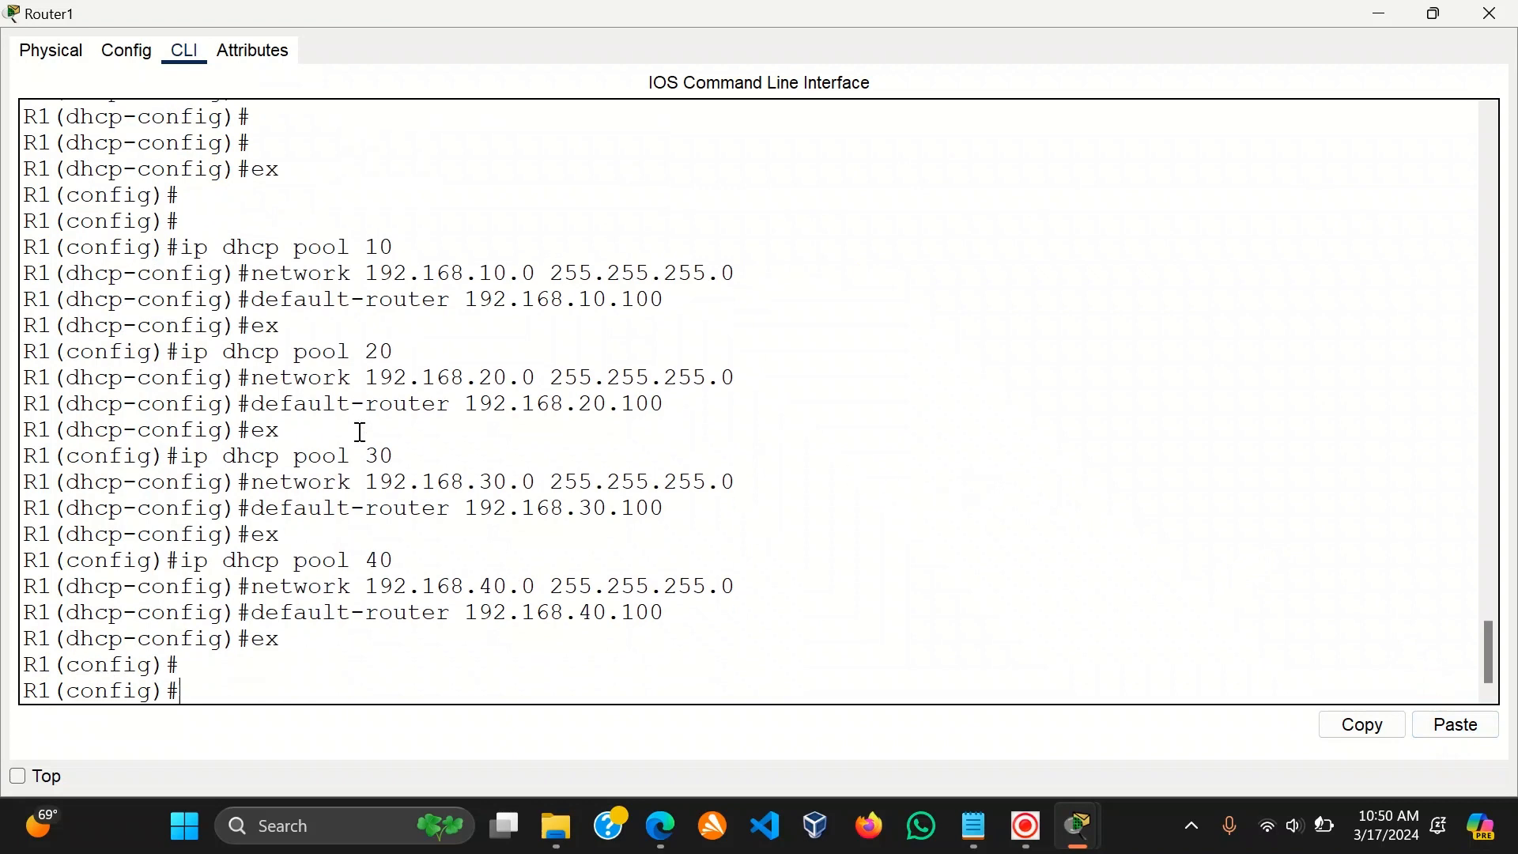
type("ex")
key("Return")
key("Return")
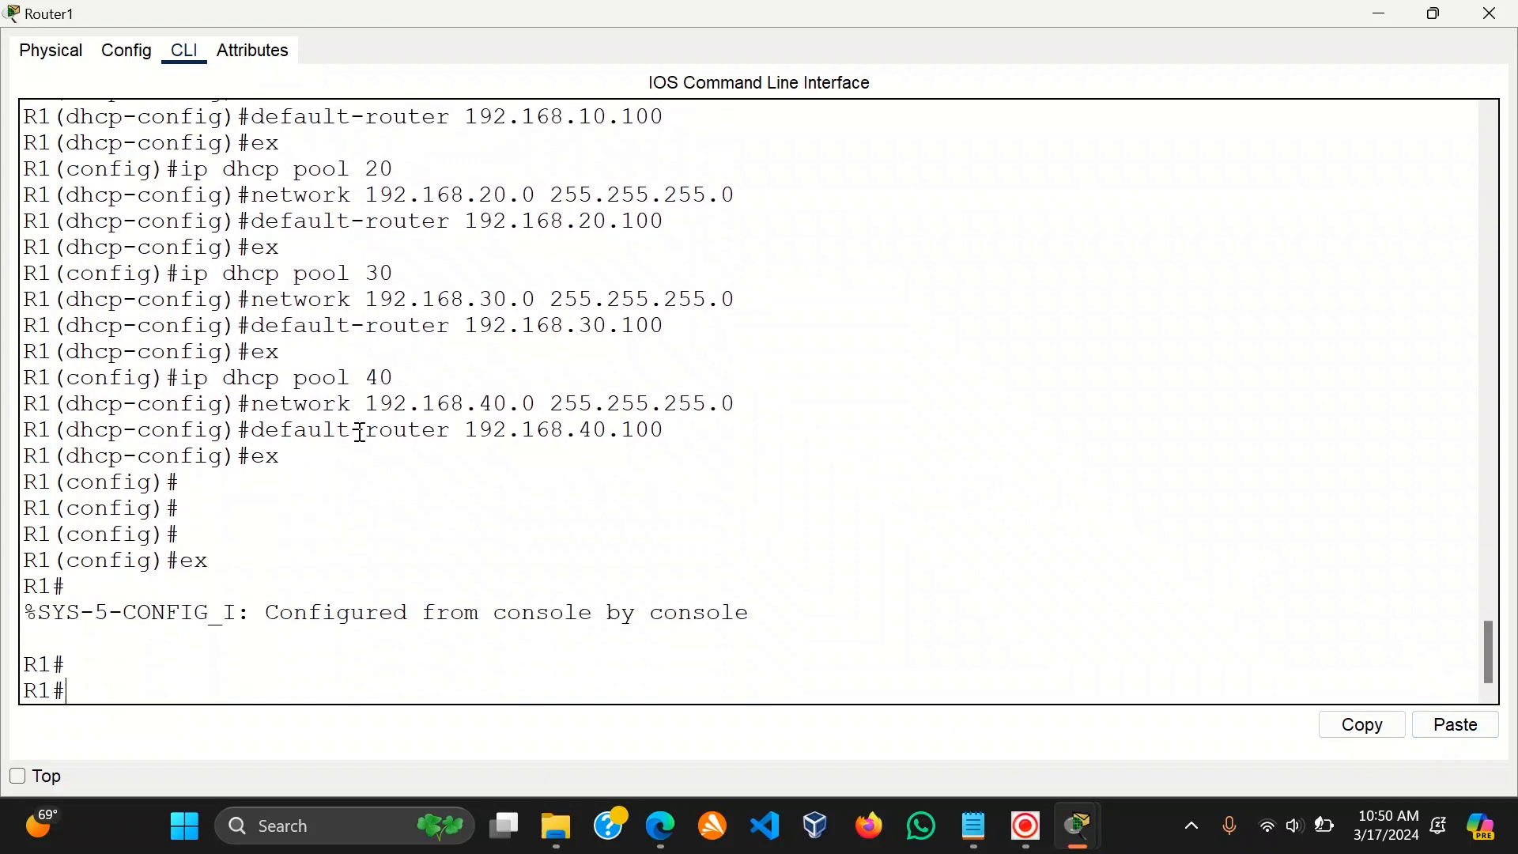
Review the pasted DHCP pool commands in R1's command line and close its window.
scroll(518, 391, "up", 3)
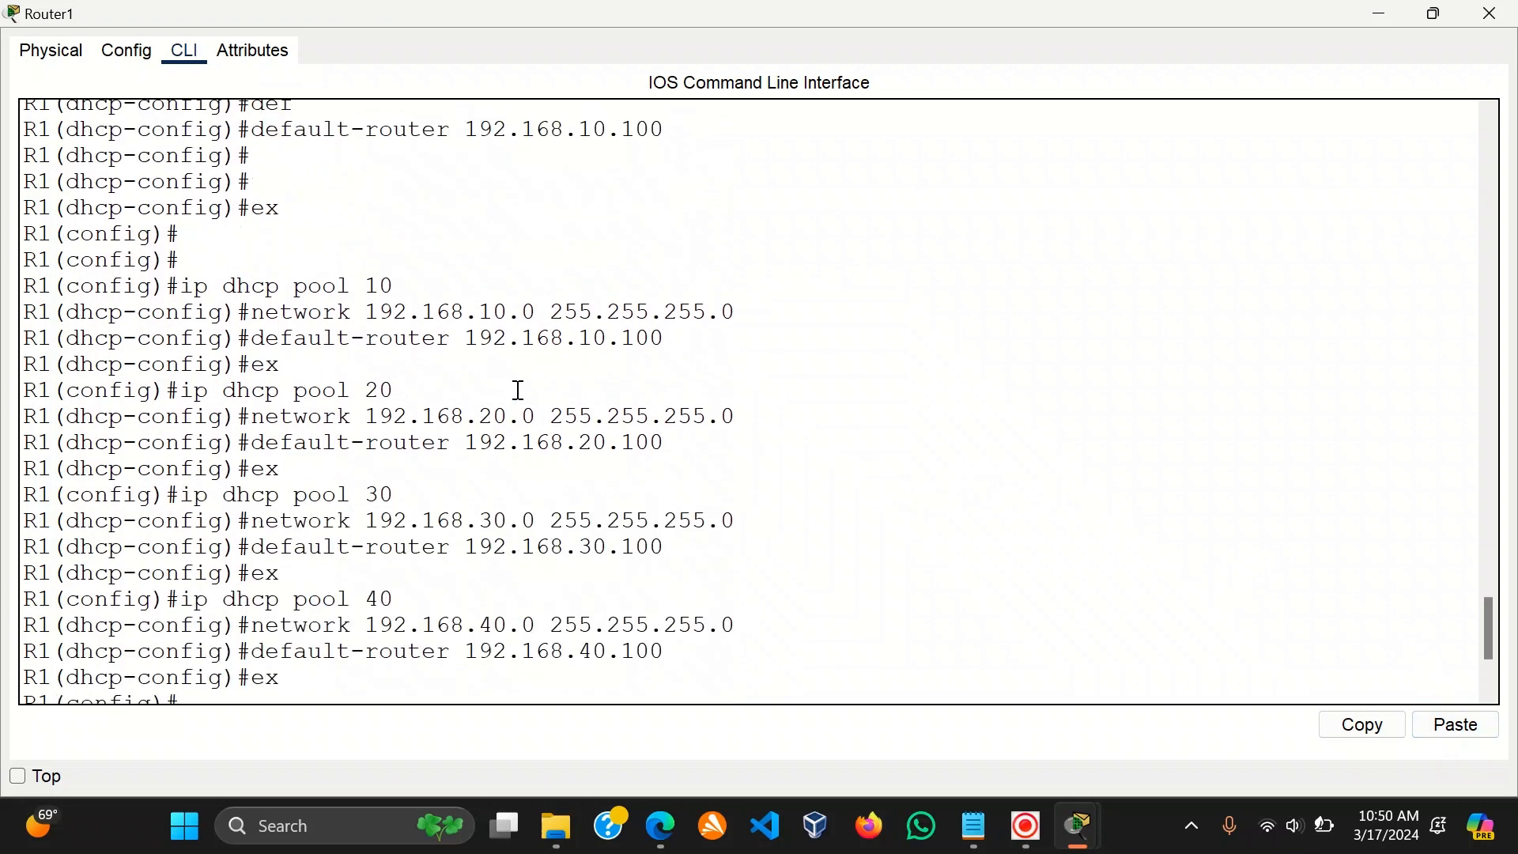
scroll(580, 382, "down", 3)
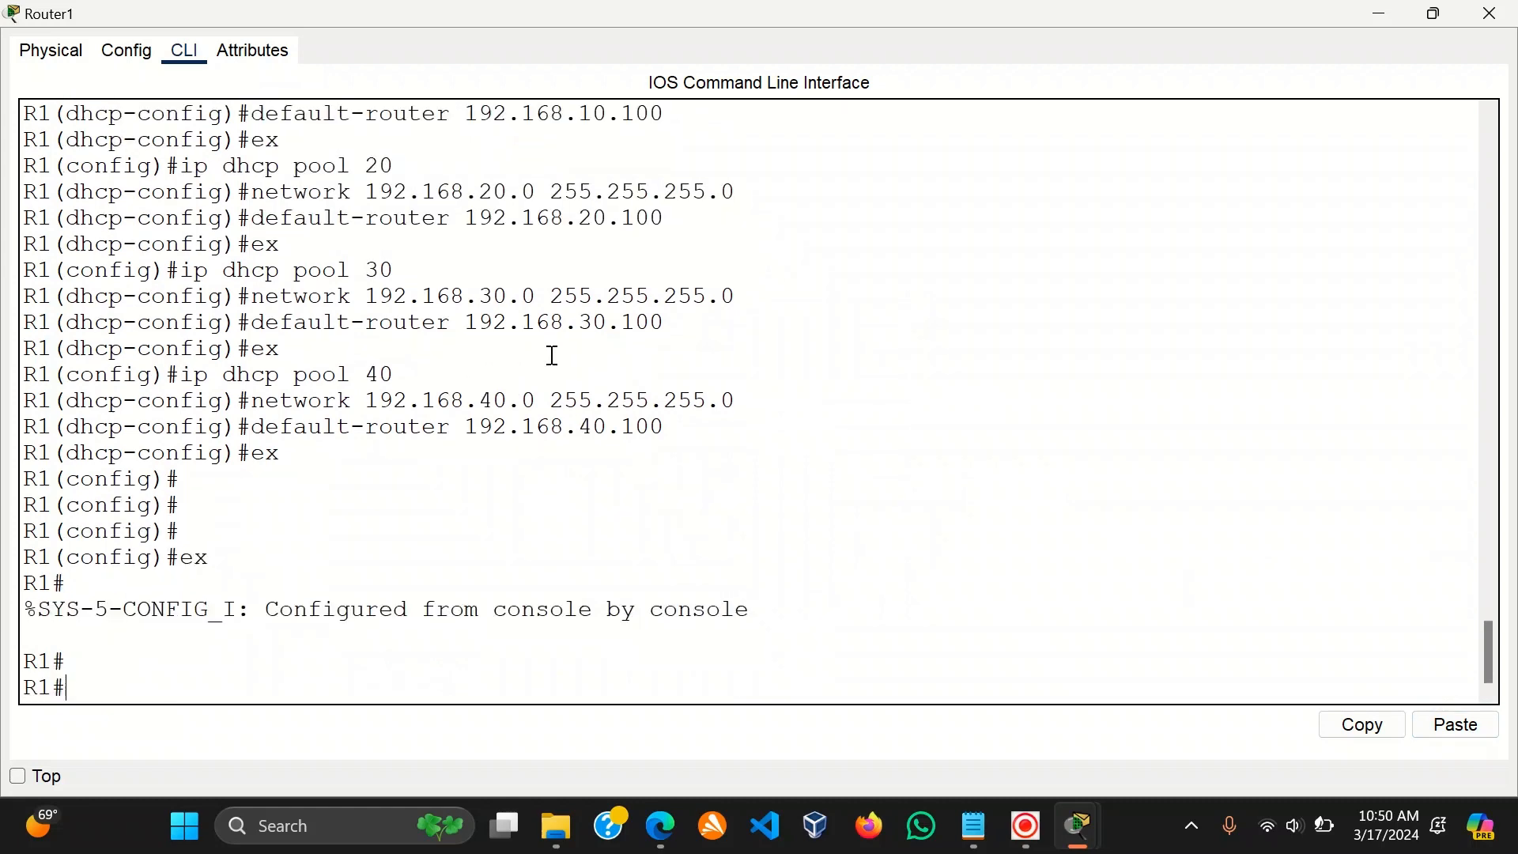
left_click(1491, 16)
Switch the VLAN 20 server's IP configuration to DHCP so it requests an address, and close its window.
scroll(772, 444, "down", 4)
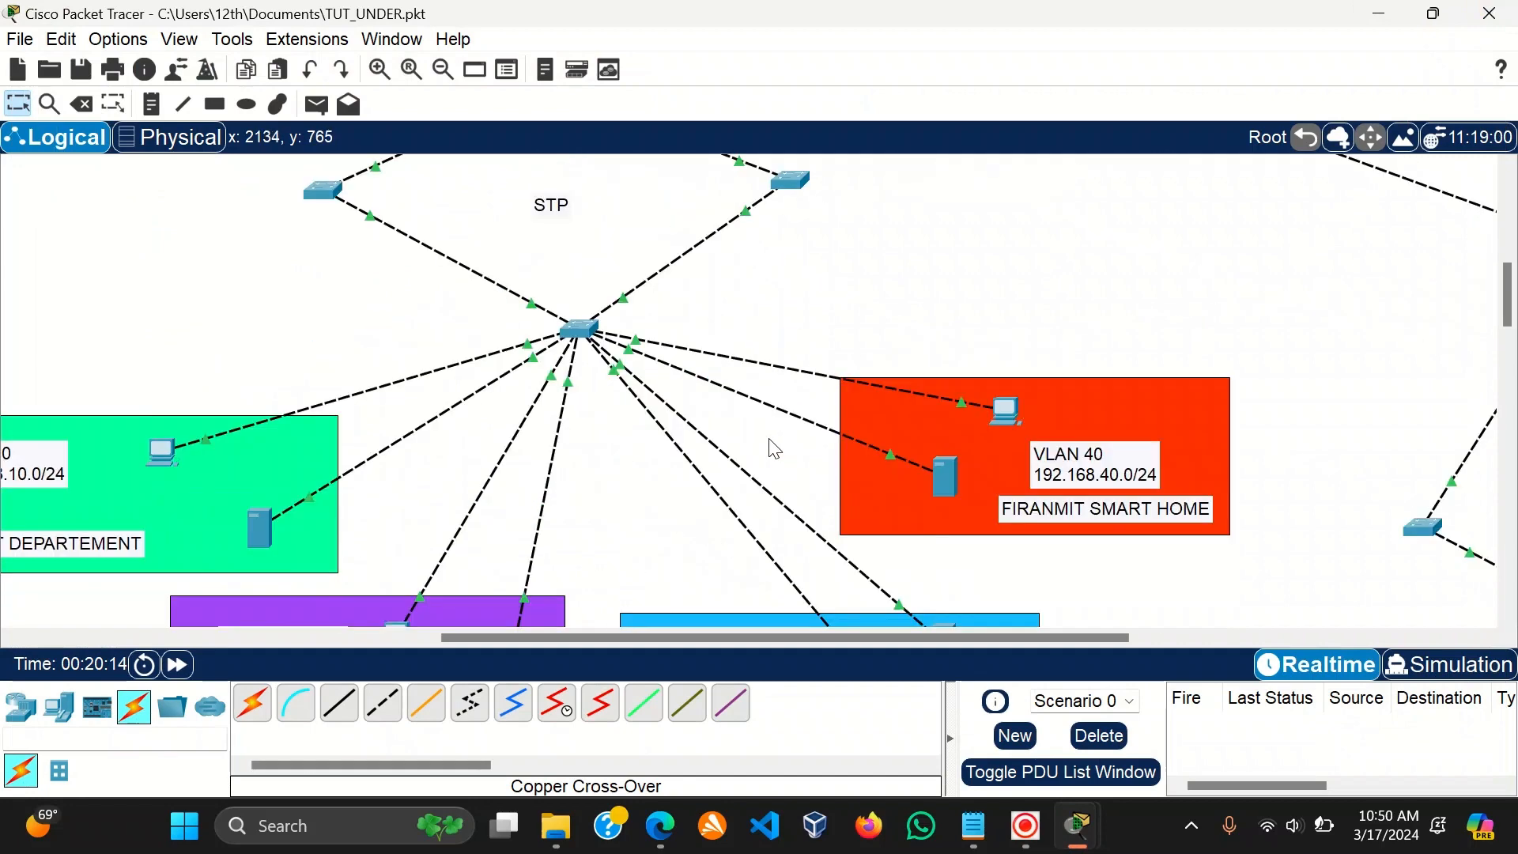
scroll(646, 437, "down", 2)
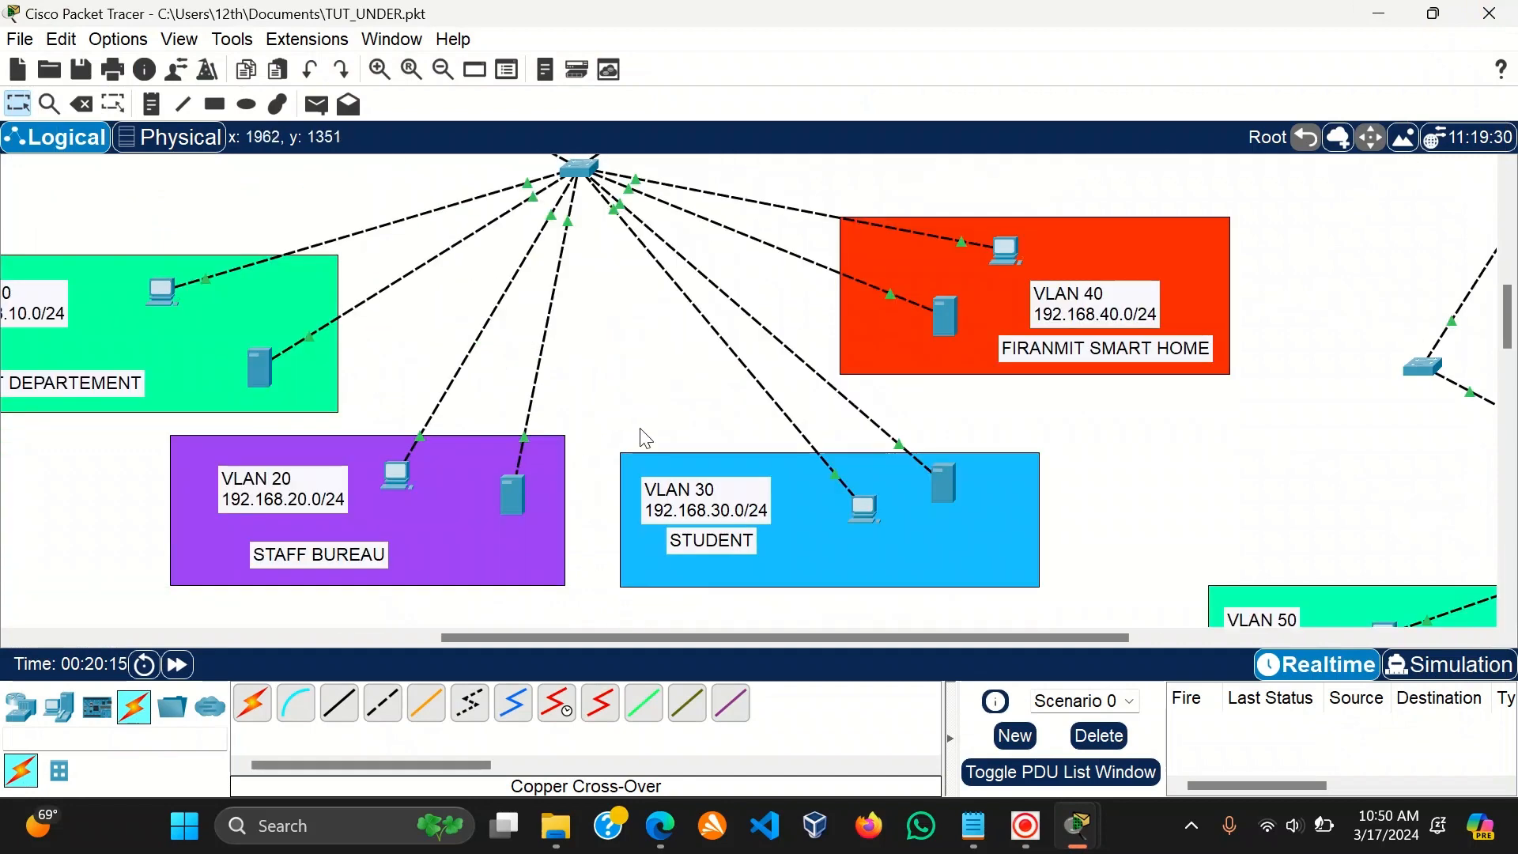
left_click(510, 492)
left_click(818, 59)
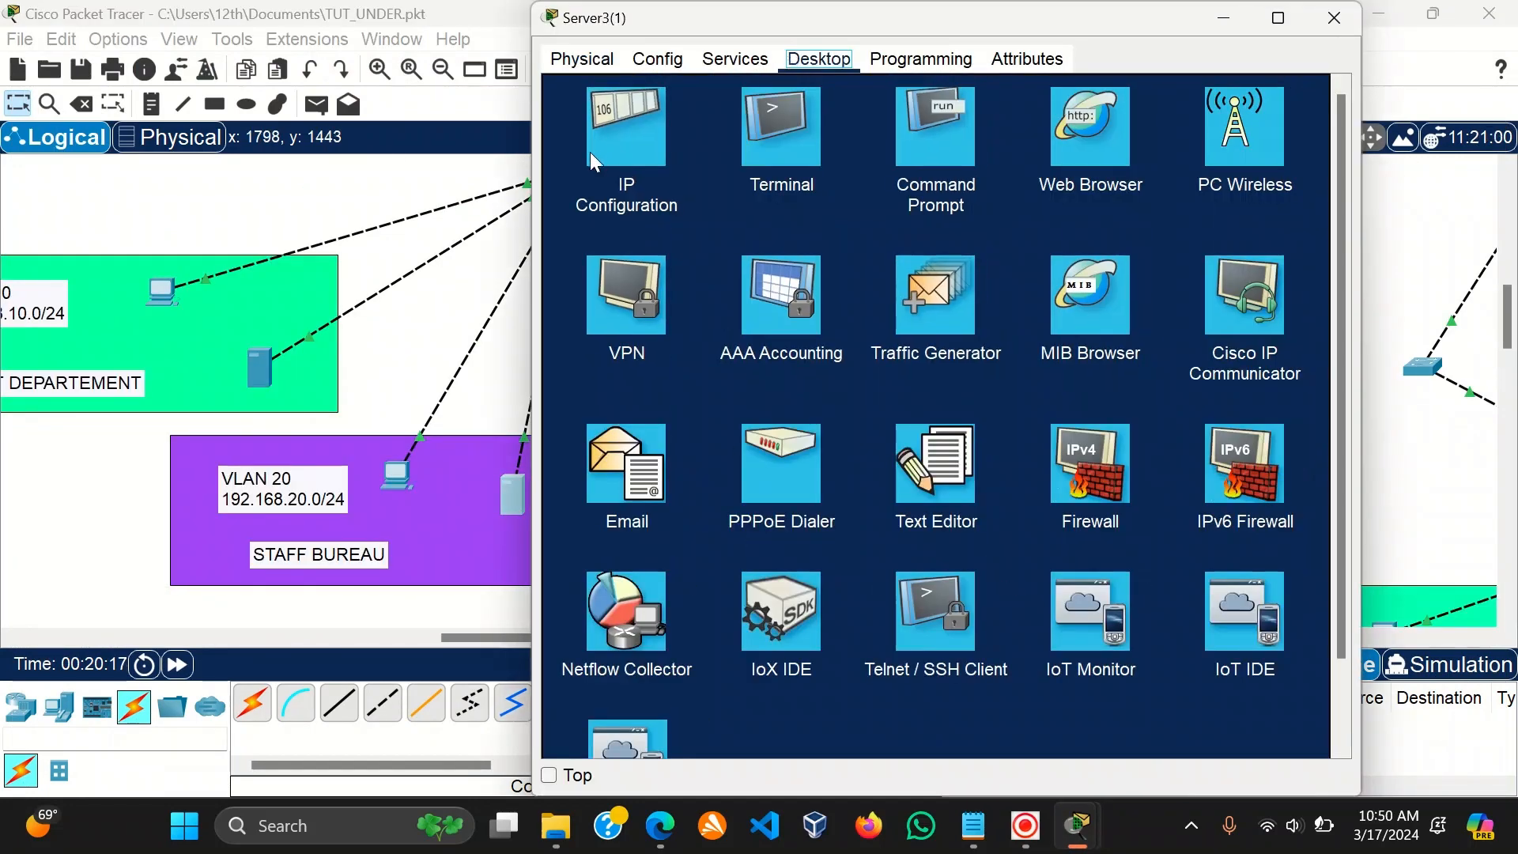
left_click(589, 151)
left_click(593, 152)
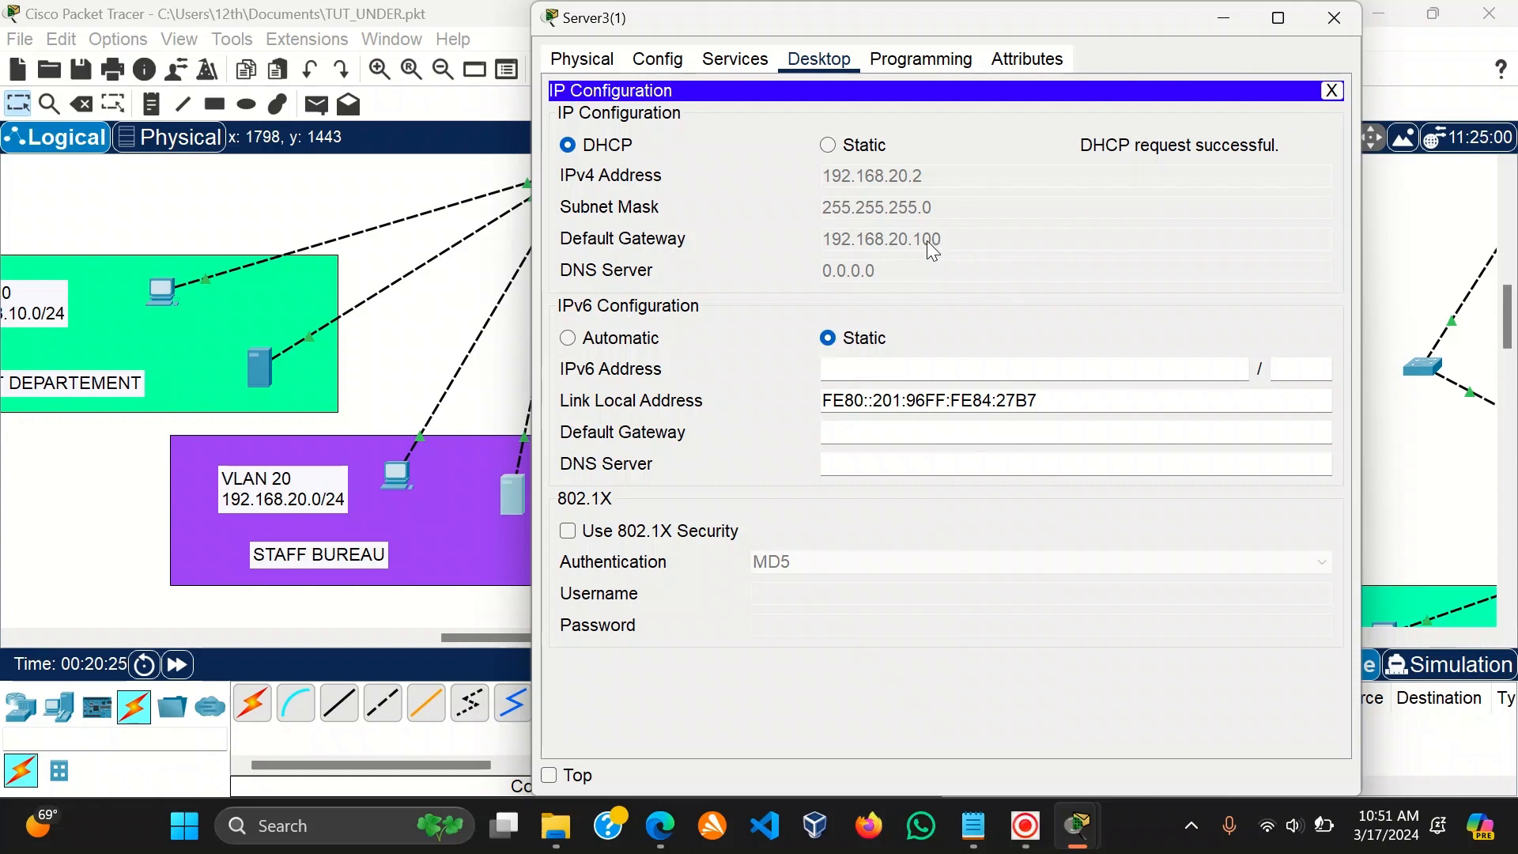
left_click(1335, 19)
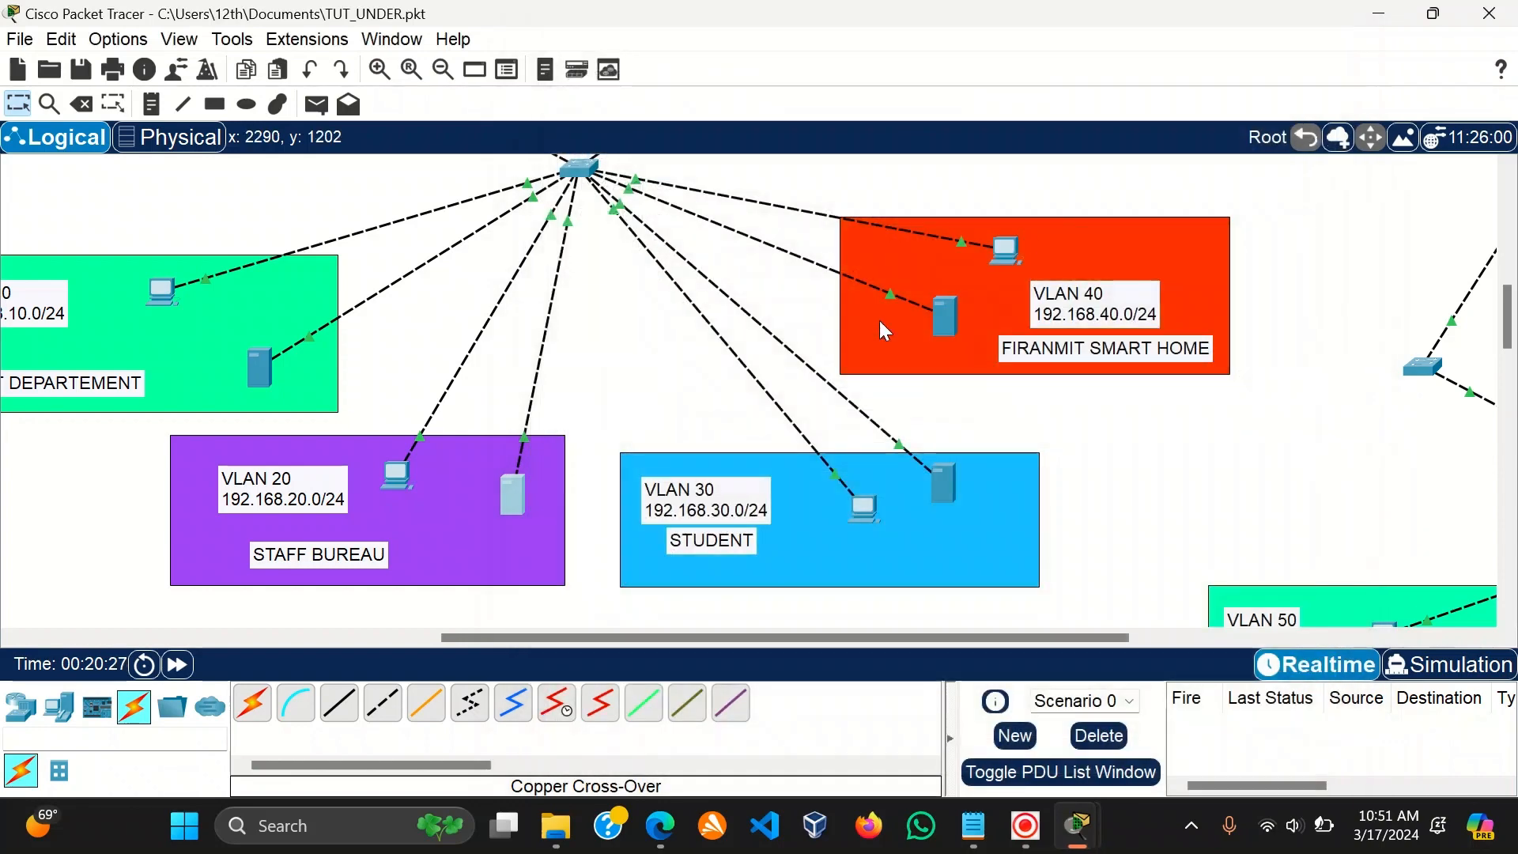
Switch the VLAN 40 PC's IP configuration to DHCP so it requests an address, and close its window.
left_click(998, 255)
left_click(734, 205)
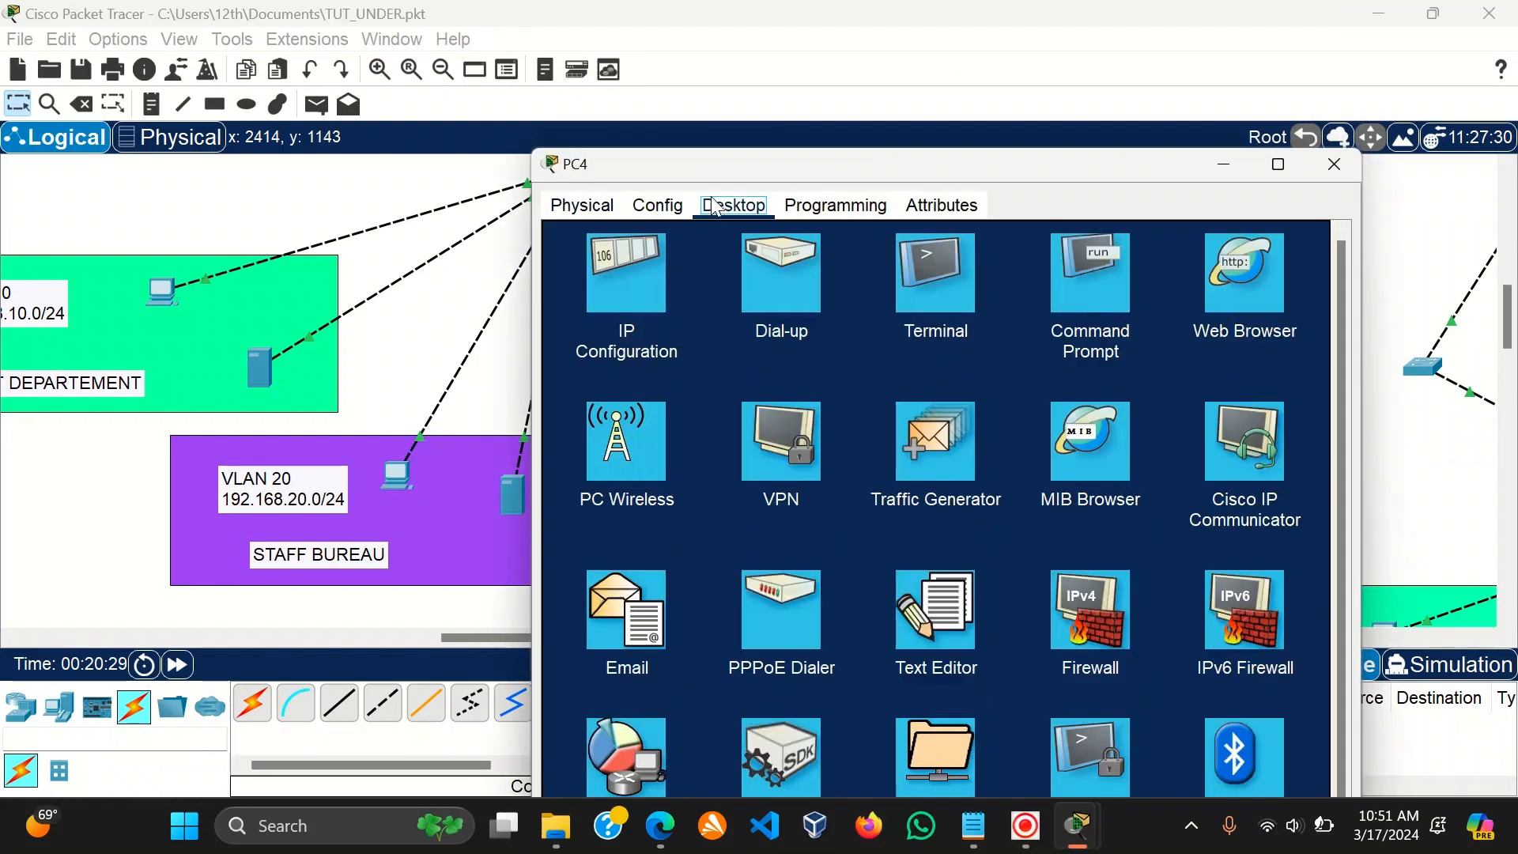
left_click(627, 276)
left_click(599, 319)
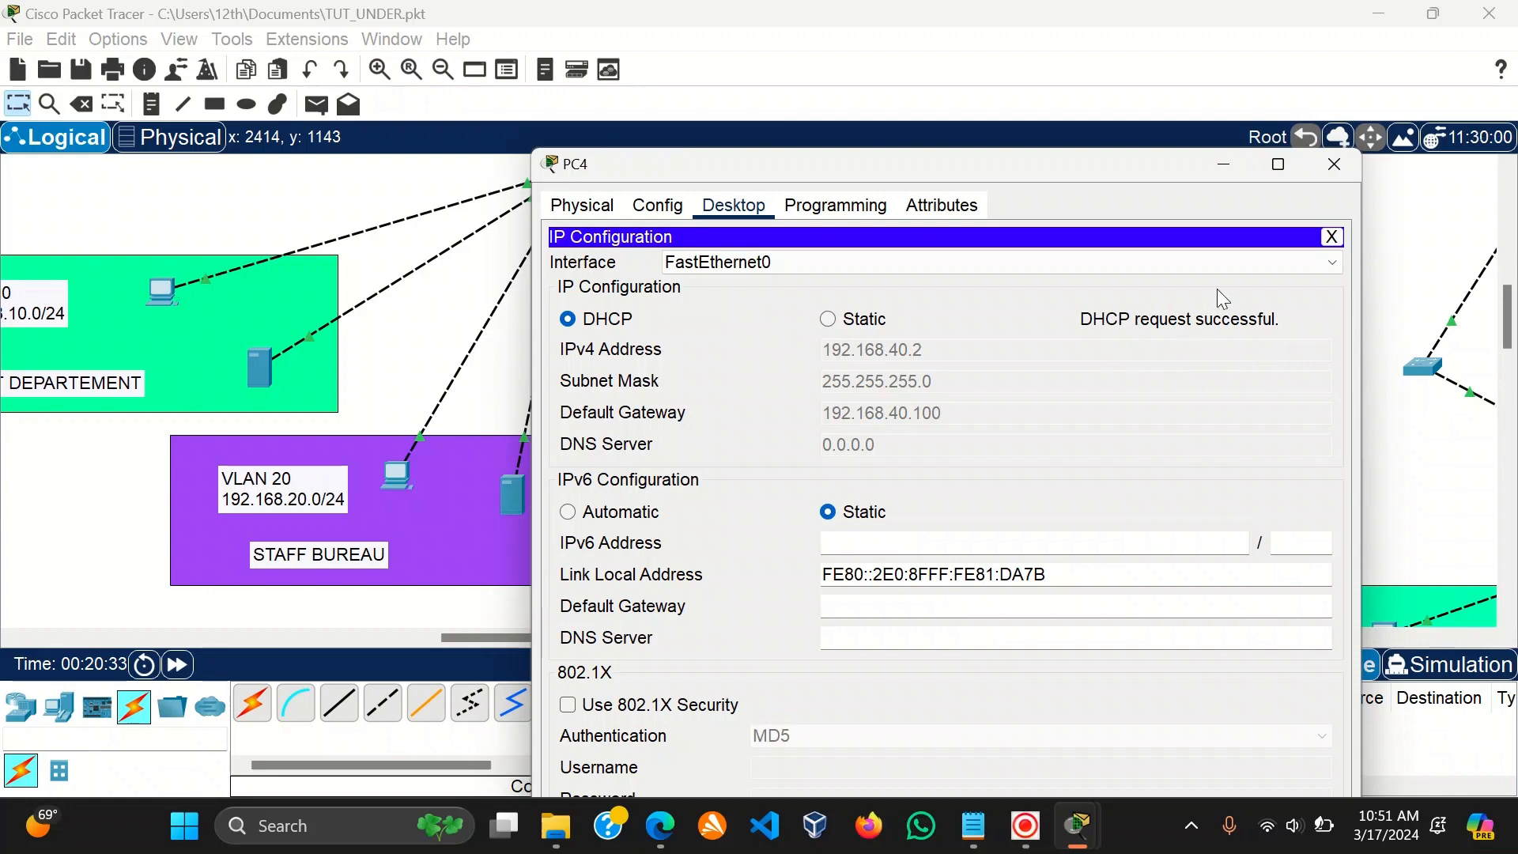
left_click(1333, 164)
Open the command line of Router2, the router labelled 2.2, and enter privileged EXEC mode.
scroll(1146, 373, "up", 8)
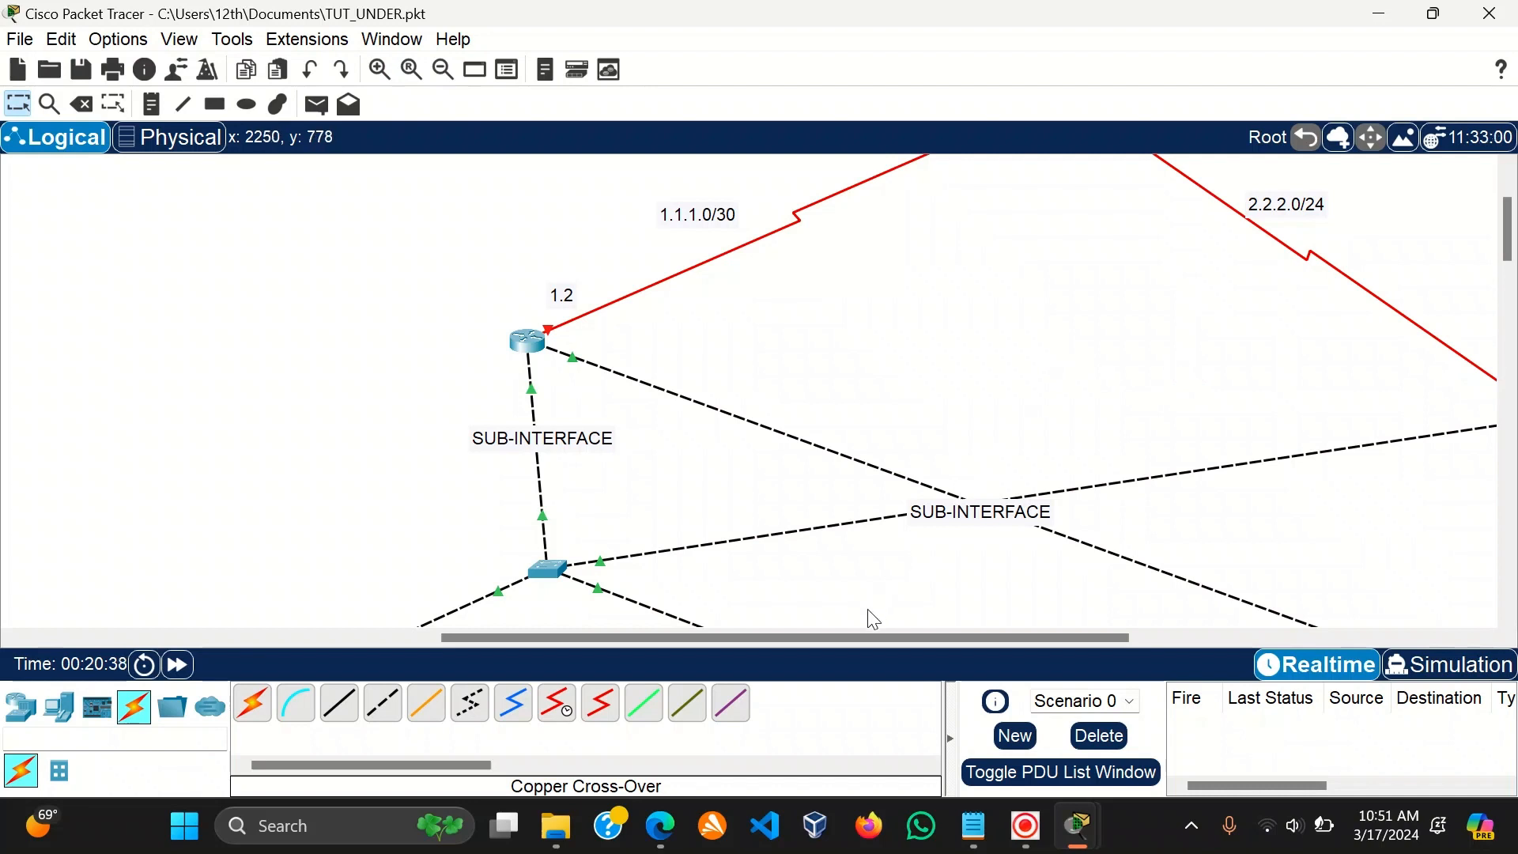
left_click_drag(866, 639, 980, 653)
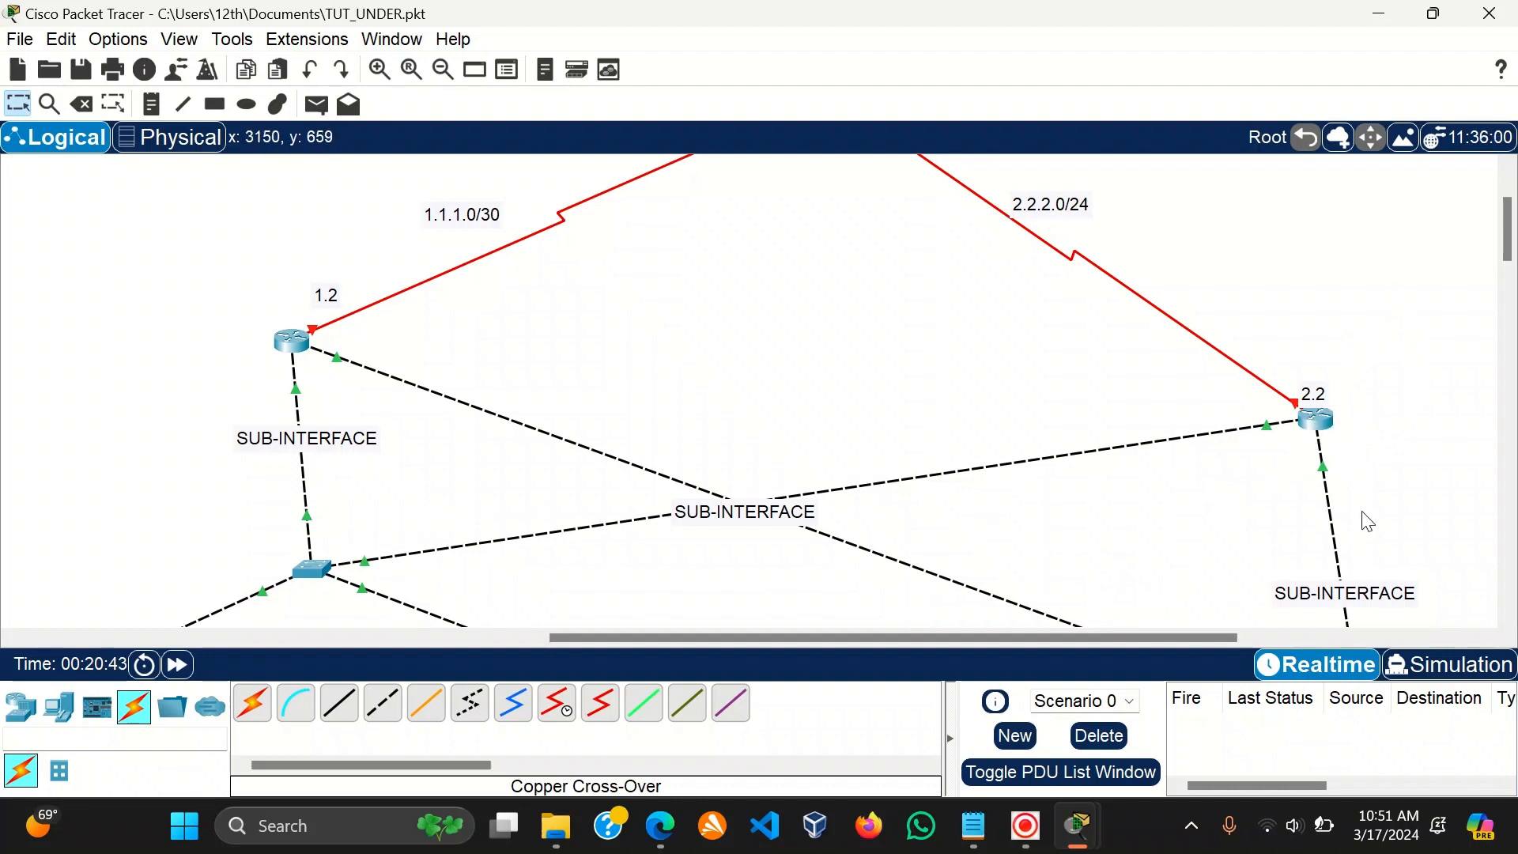
left_click(1322, 412)
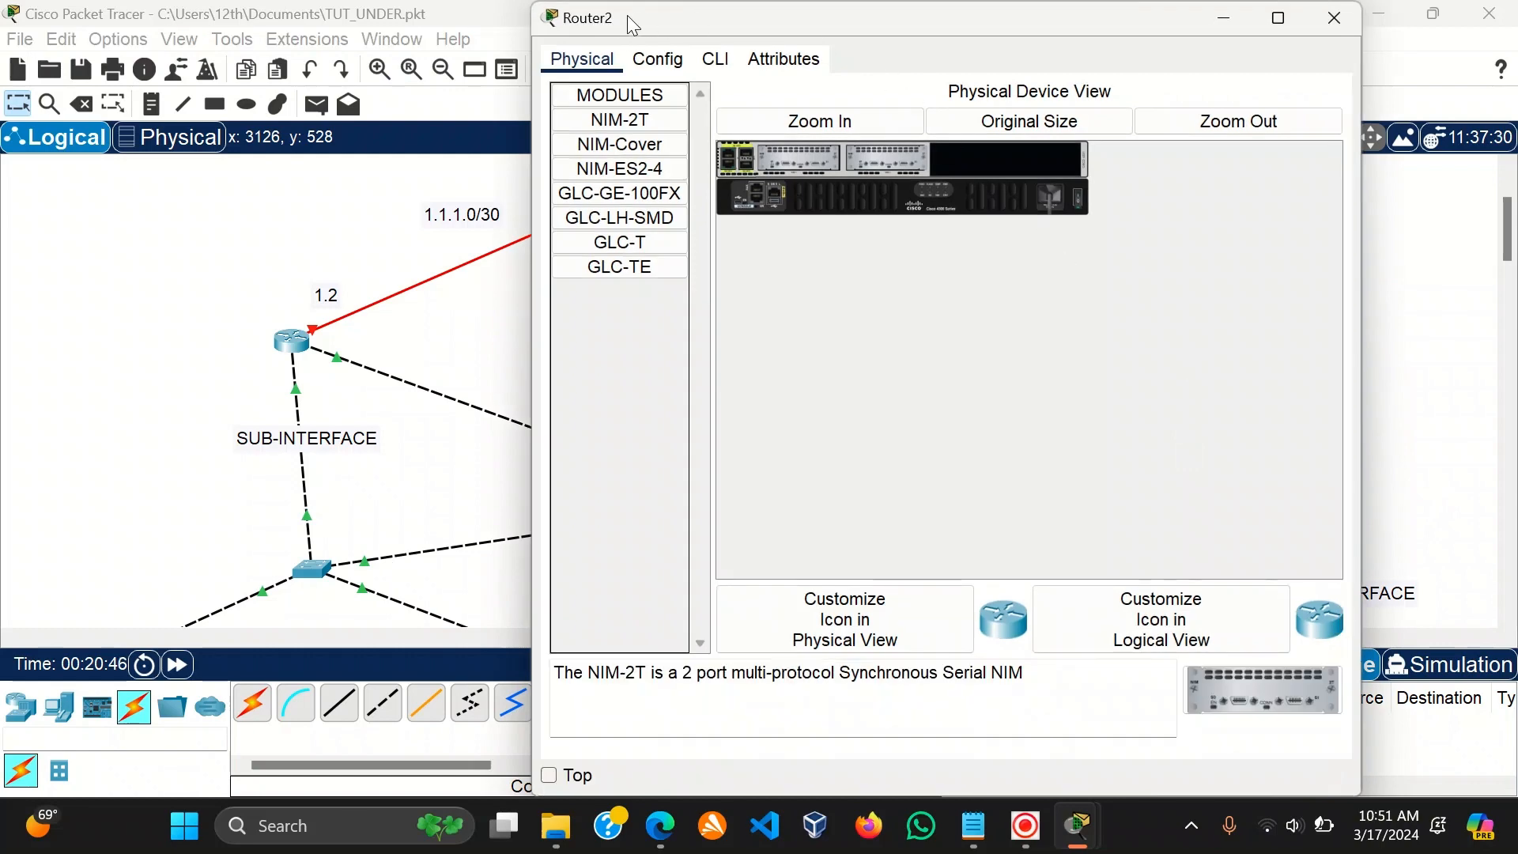
left_click(714, 58)
key("Return")
key("Return")
key("Return")
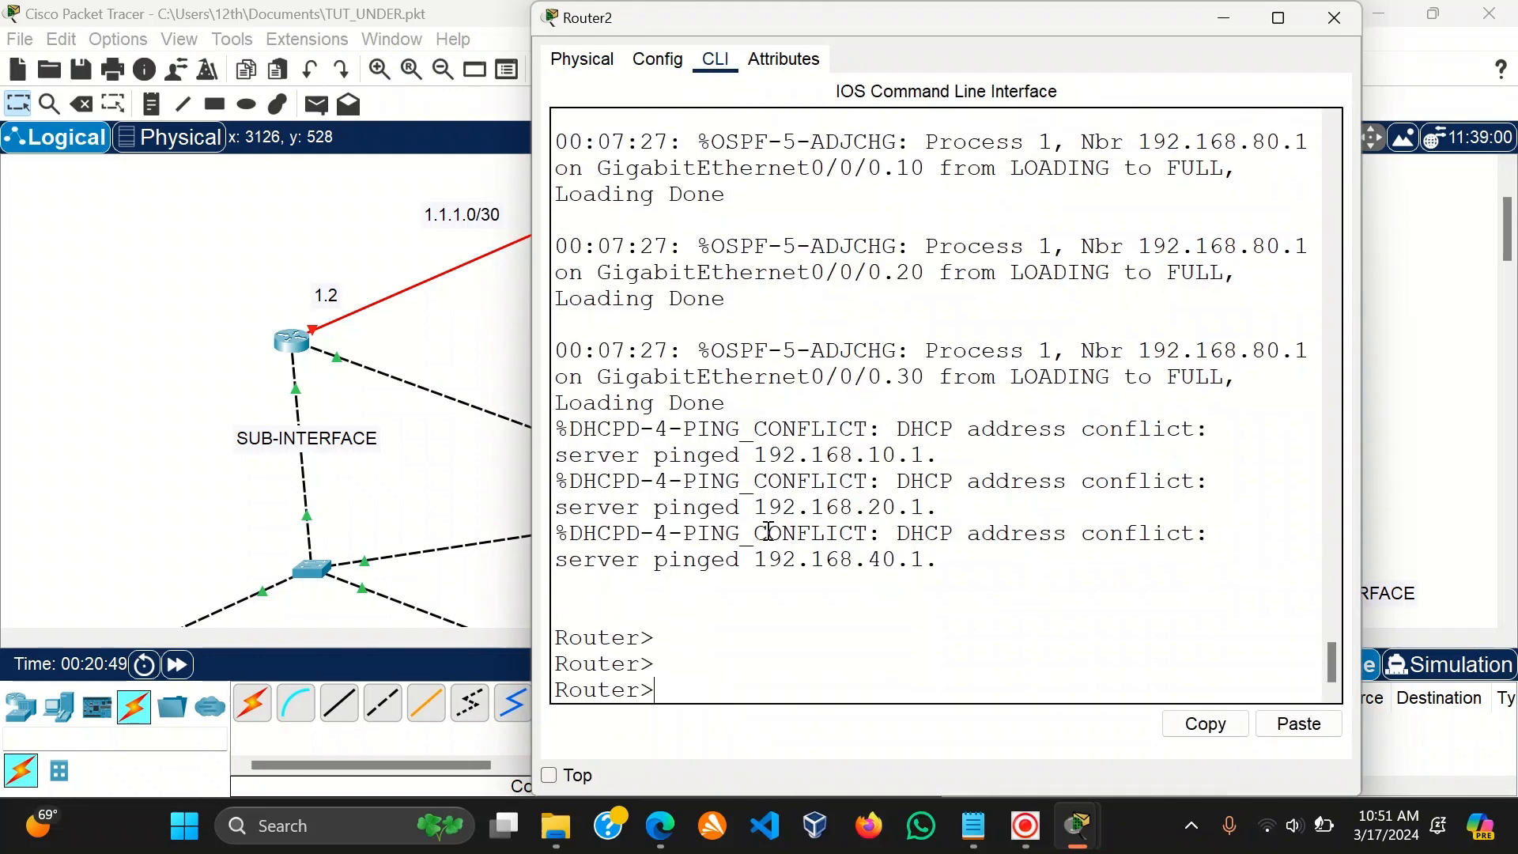
type("en")
key("Tab")
key("Return")
key("Return")
Erase Router2's startup-config and confirm the erasure.
type("er#er")
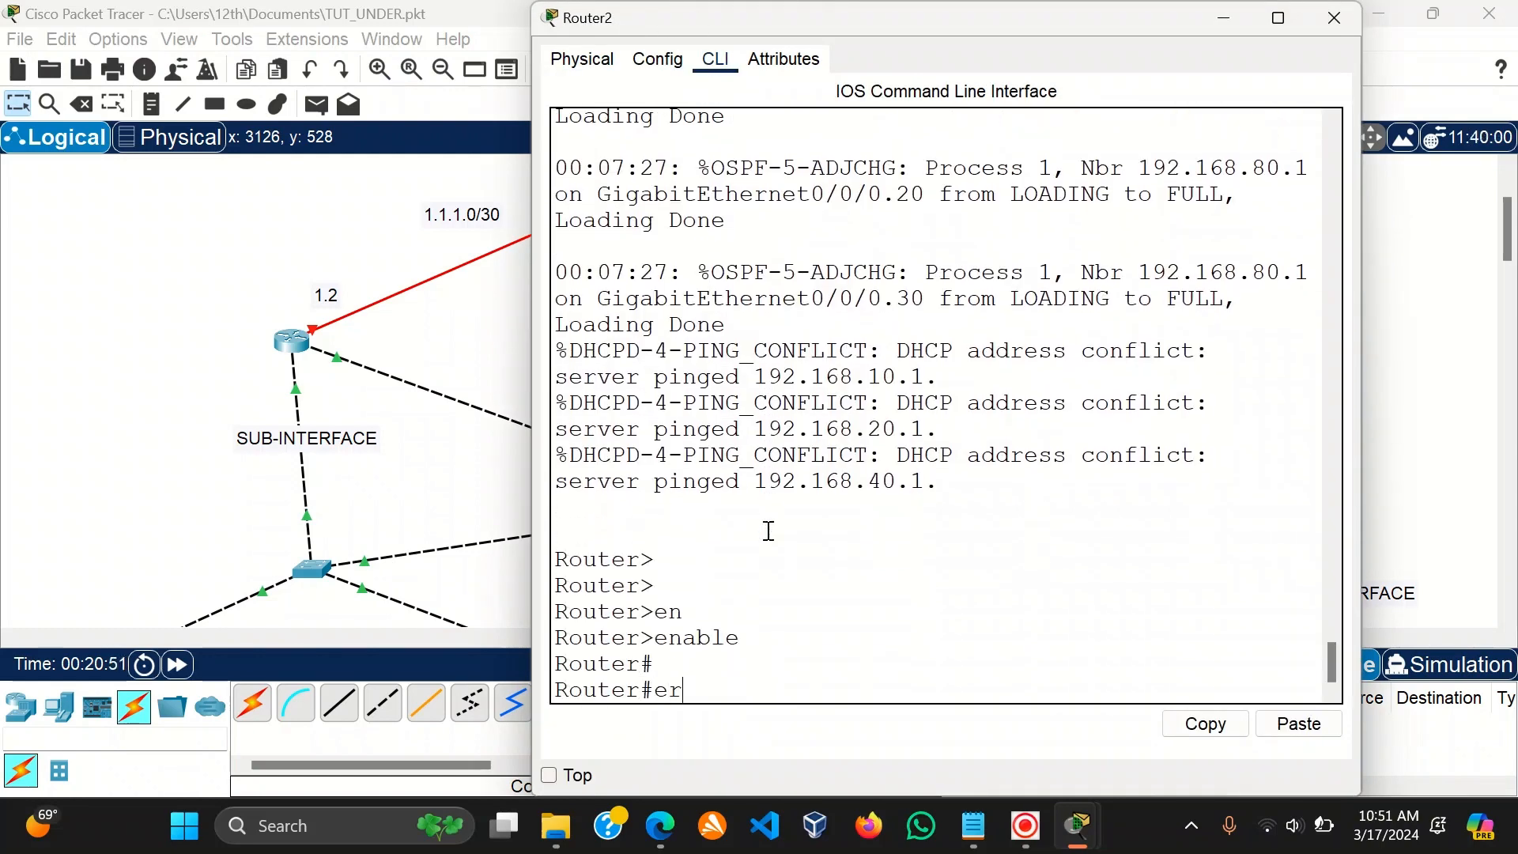
key("Tab")
type("s")
key("Tab")
key("Return")
key("Return")
key("Return")
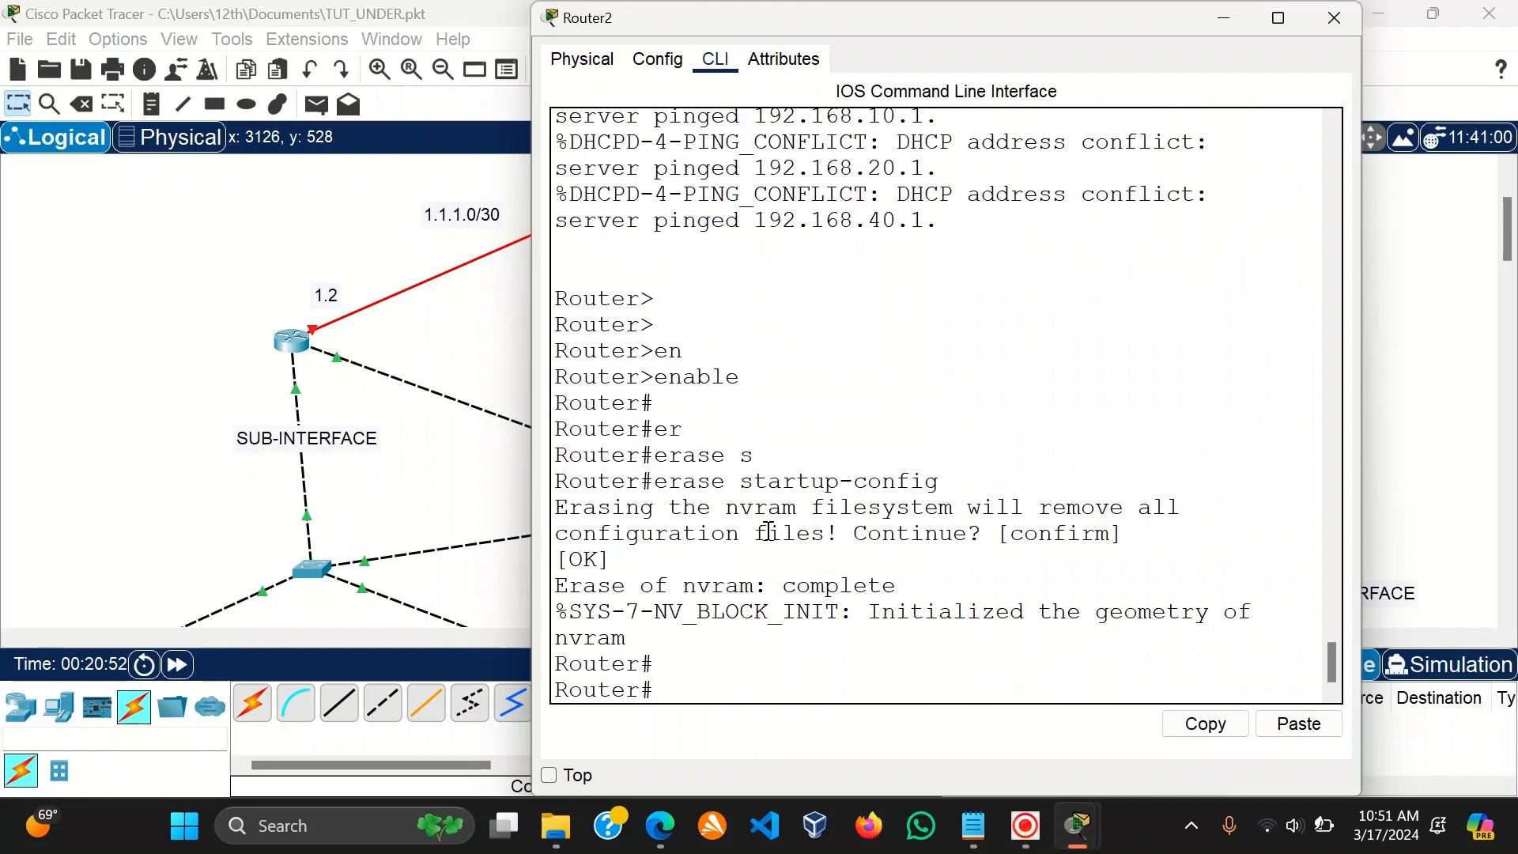
Reload Router2, confirm the reload, and close its window.
type("r")
key("Tab")
type("l")
key("BackSpace")
type("el")
key("Tab")
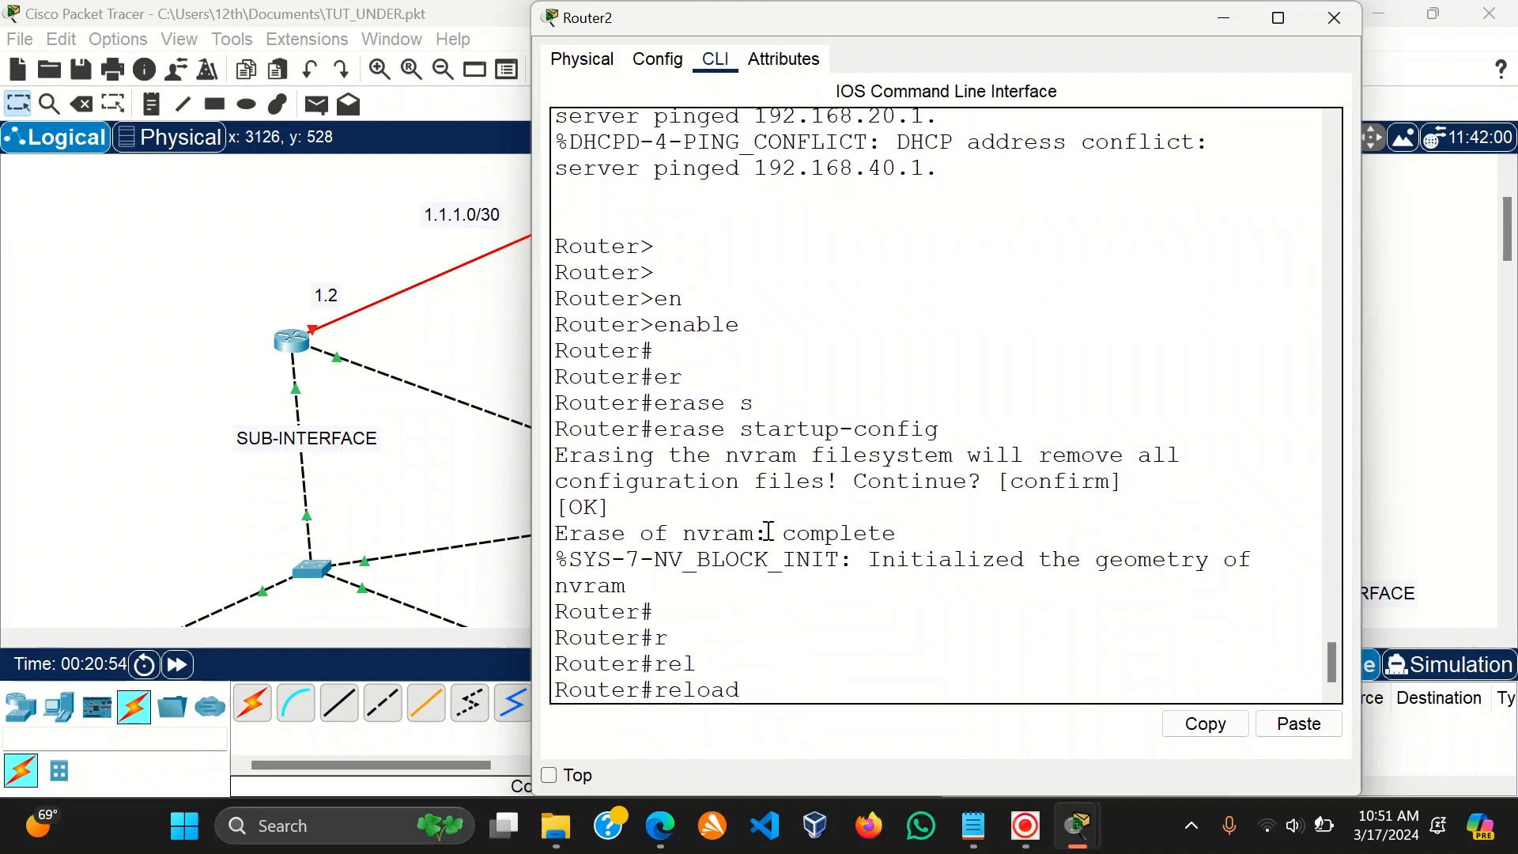
key("Return")
key("Return")
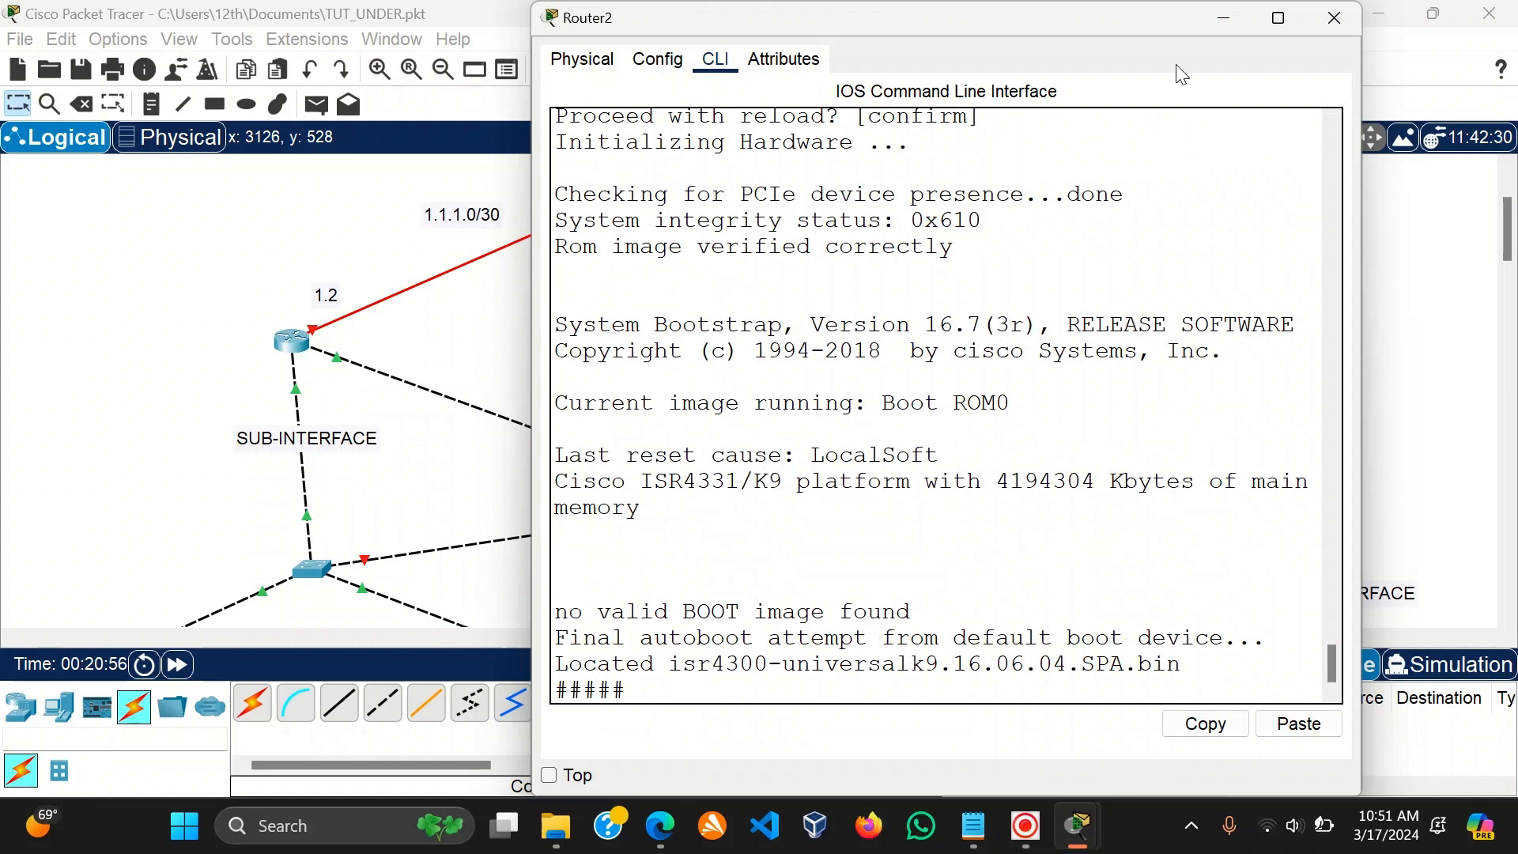
left_click(1334, 18)
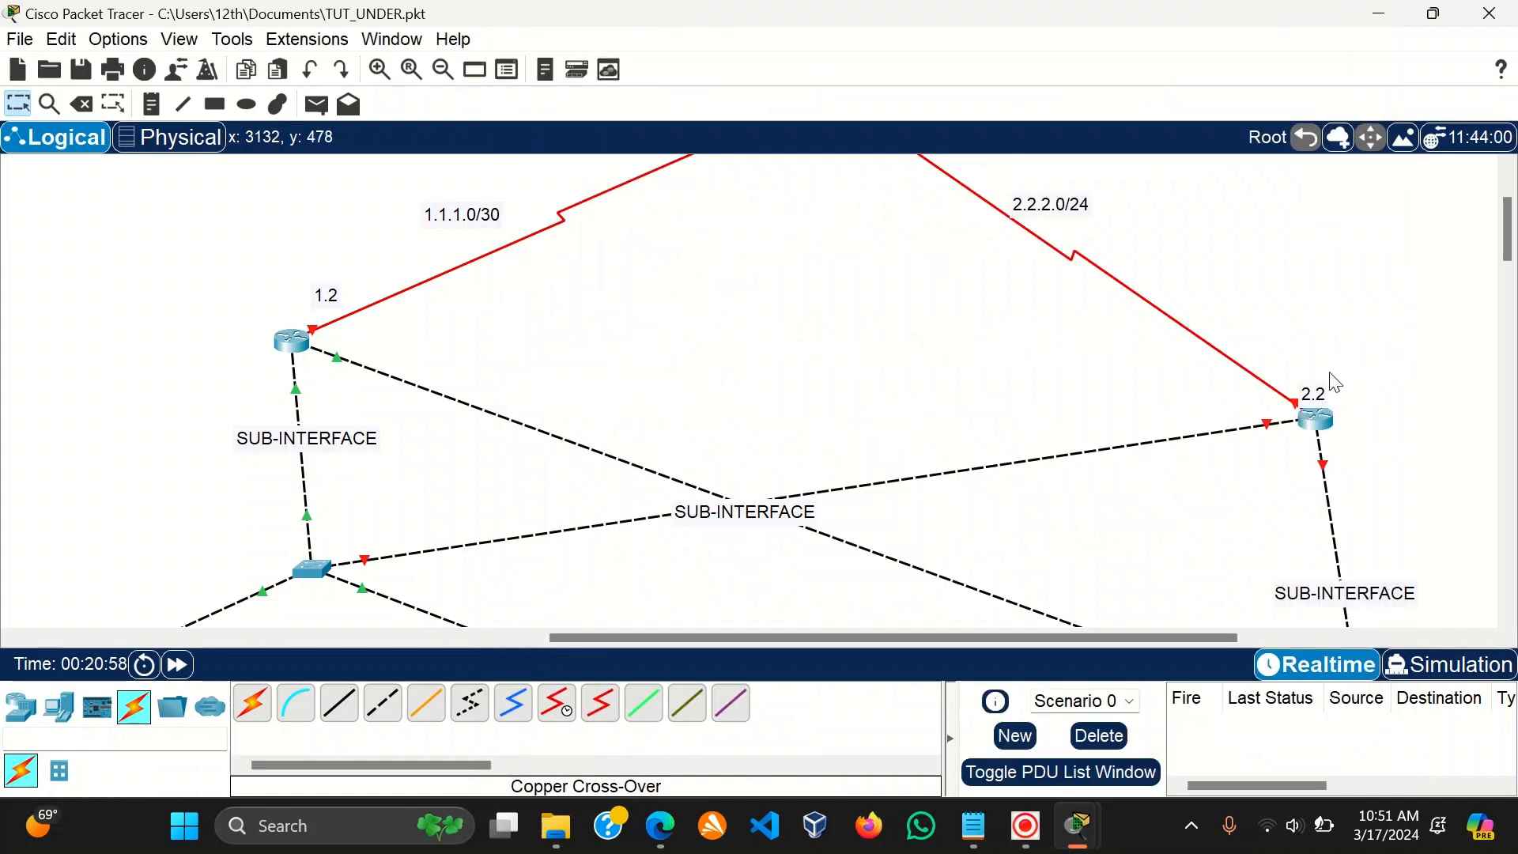
scroll(1334, 378, "down", 2)
scroll(1344, 450, "down", 2)
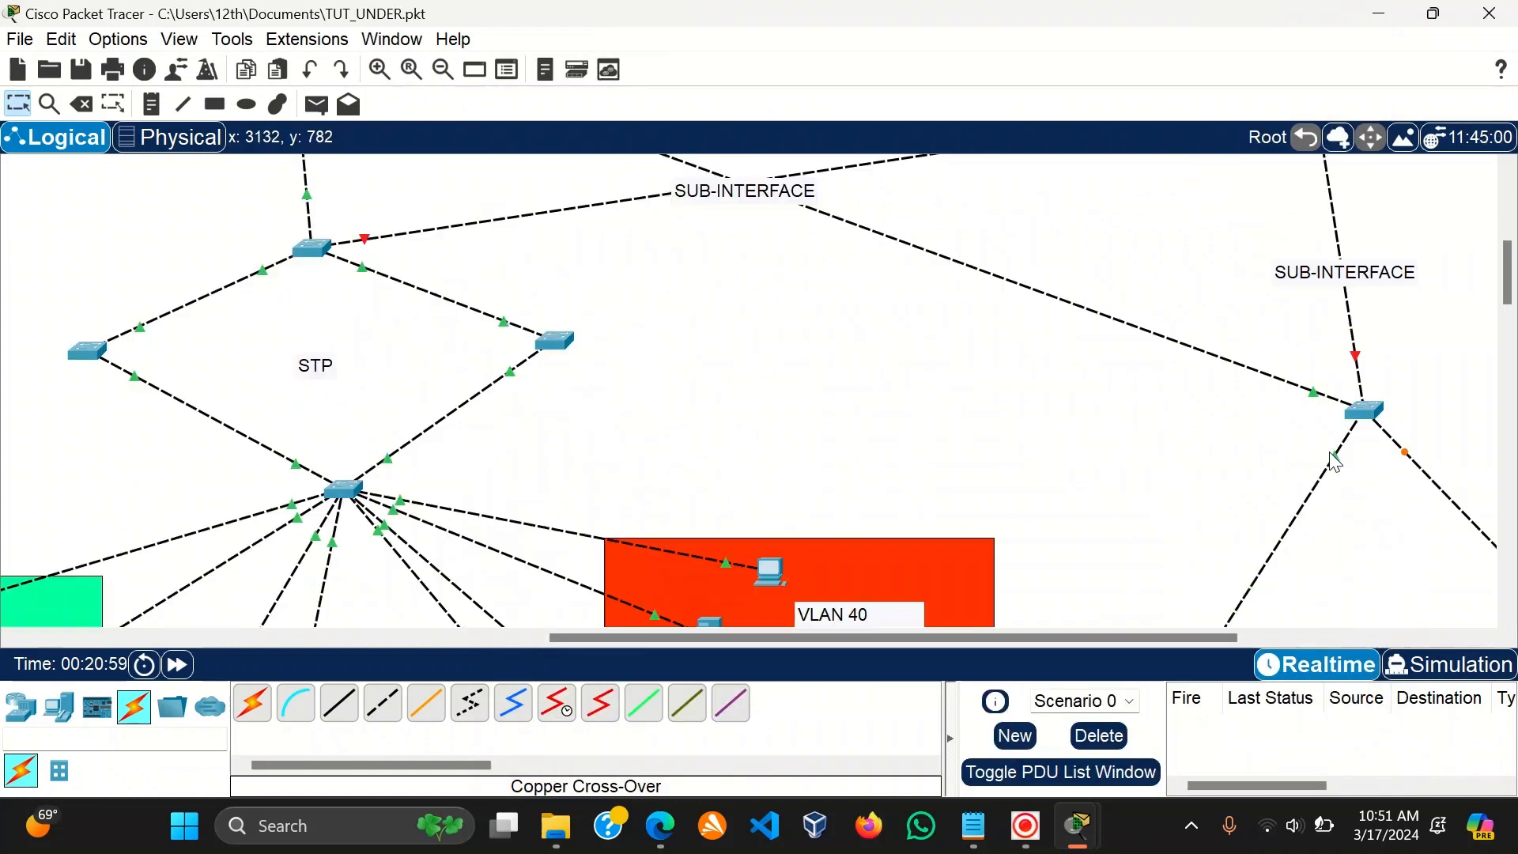
scroll(1342, 379, "up", 2)
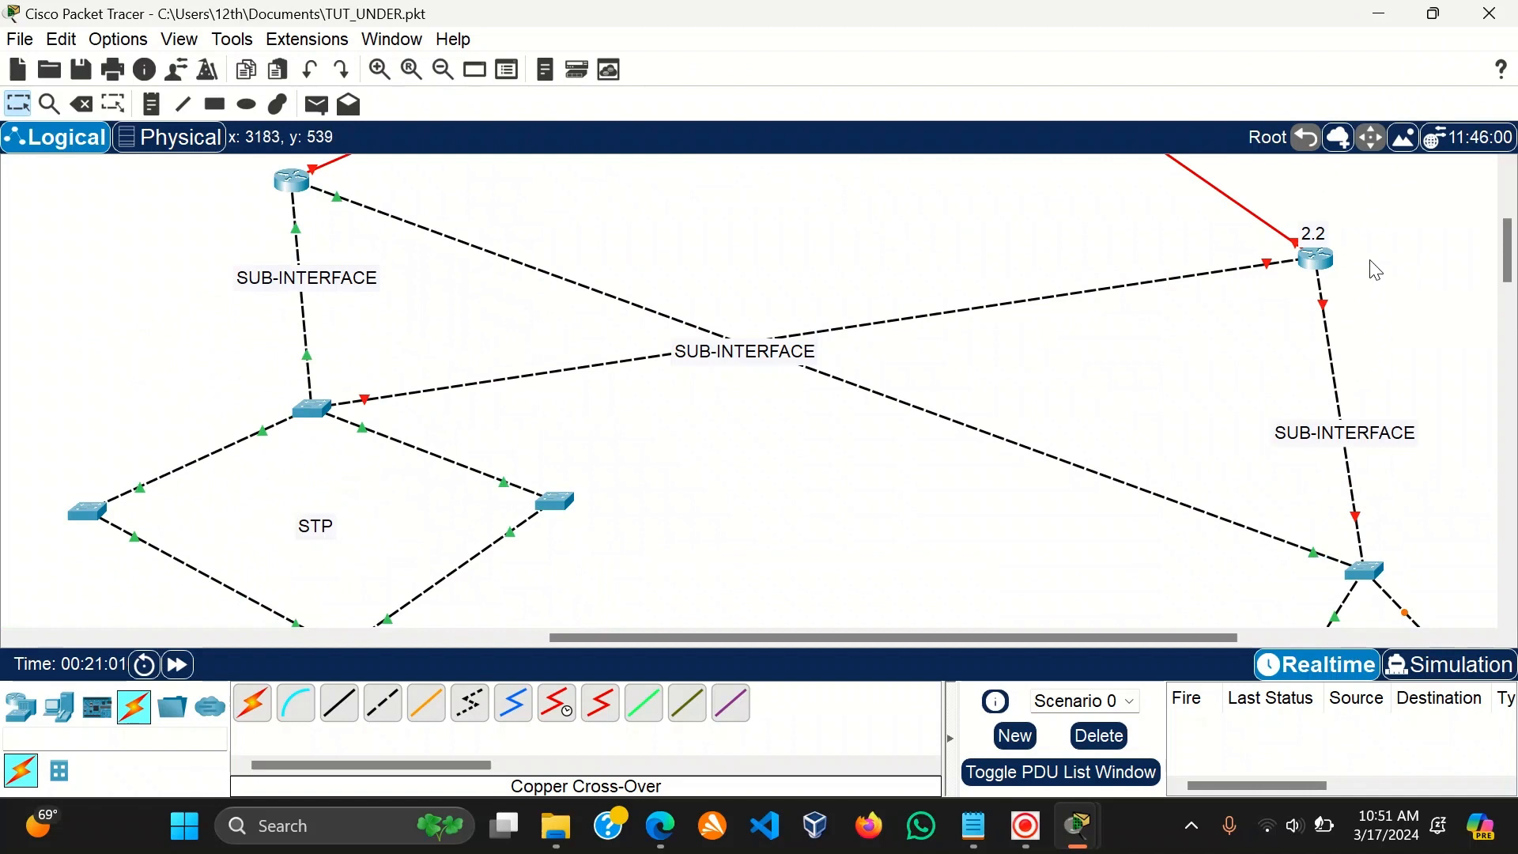
scroll(1373, 273, "up", 4)
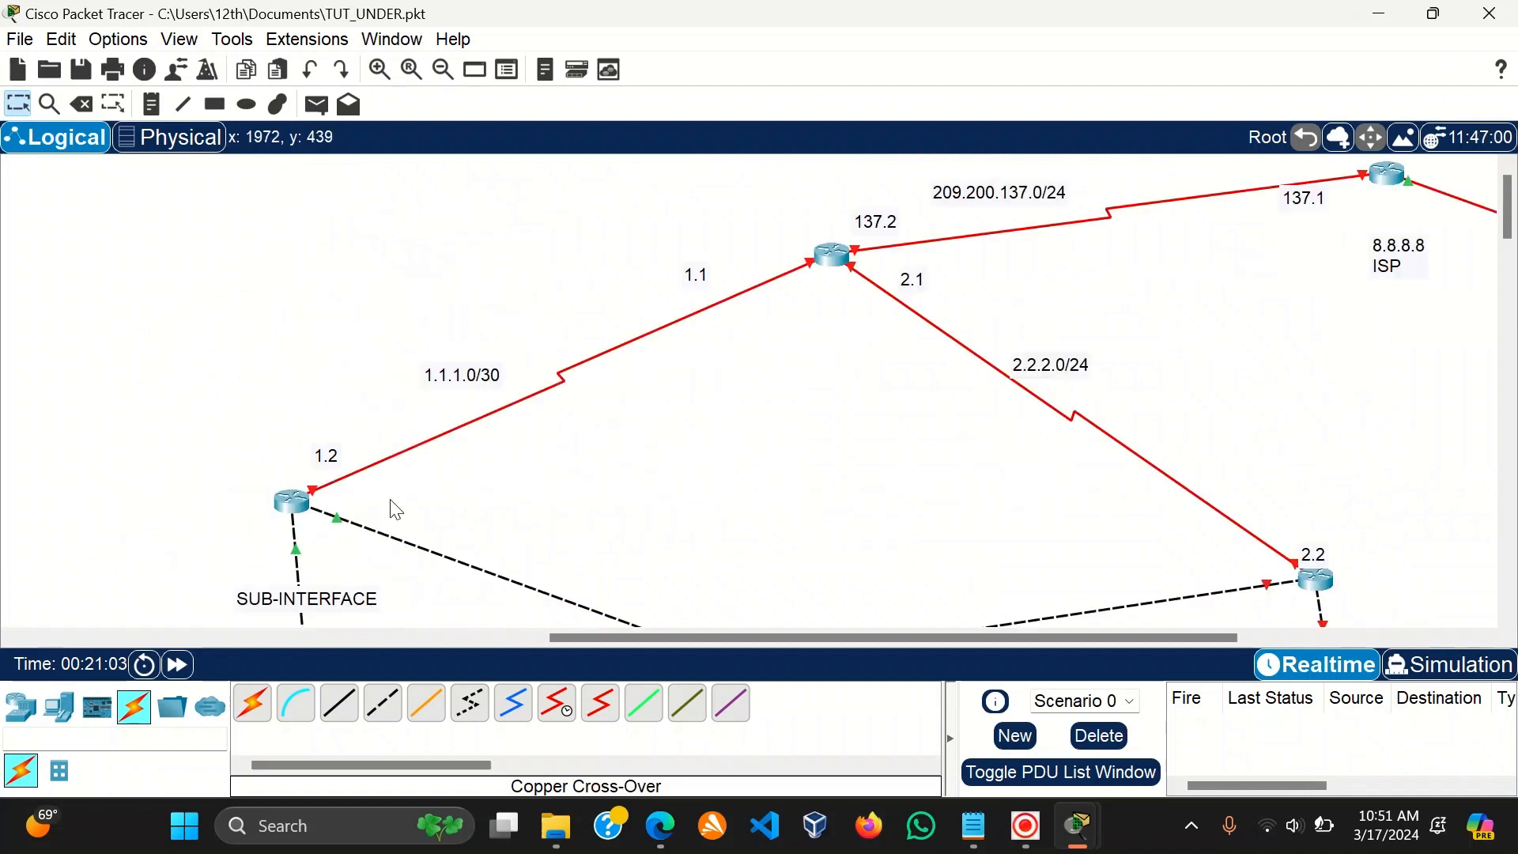
left_click(291, 503)
left_click(754, 236)
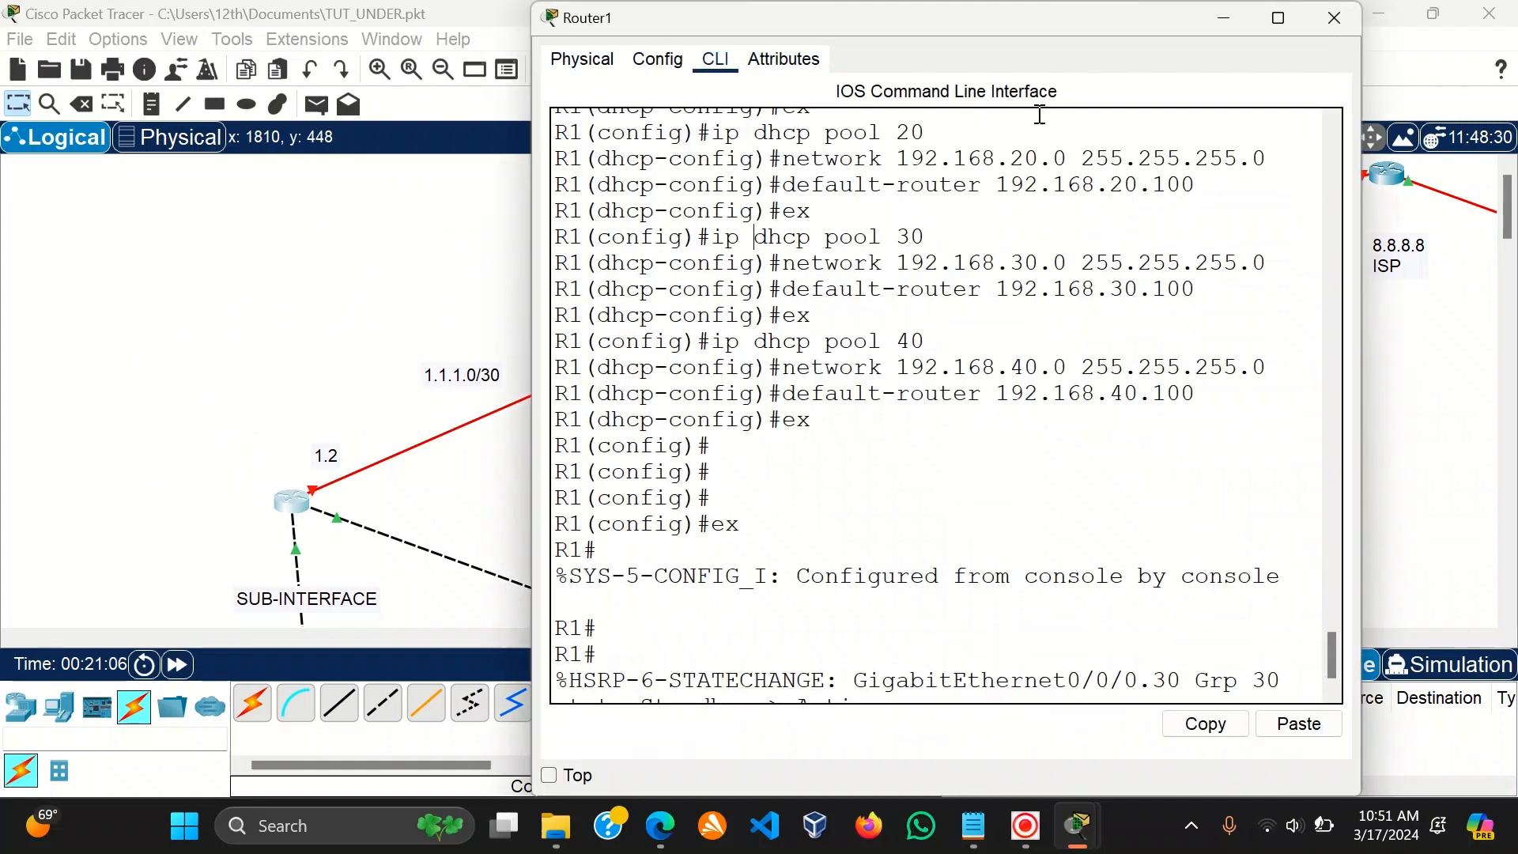
left_click_drag(860, 17, 861, 161)
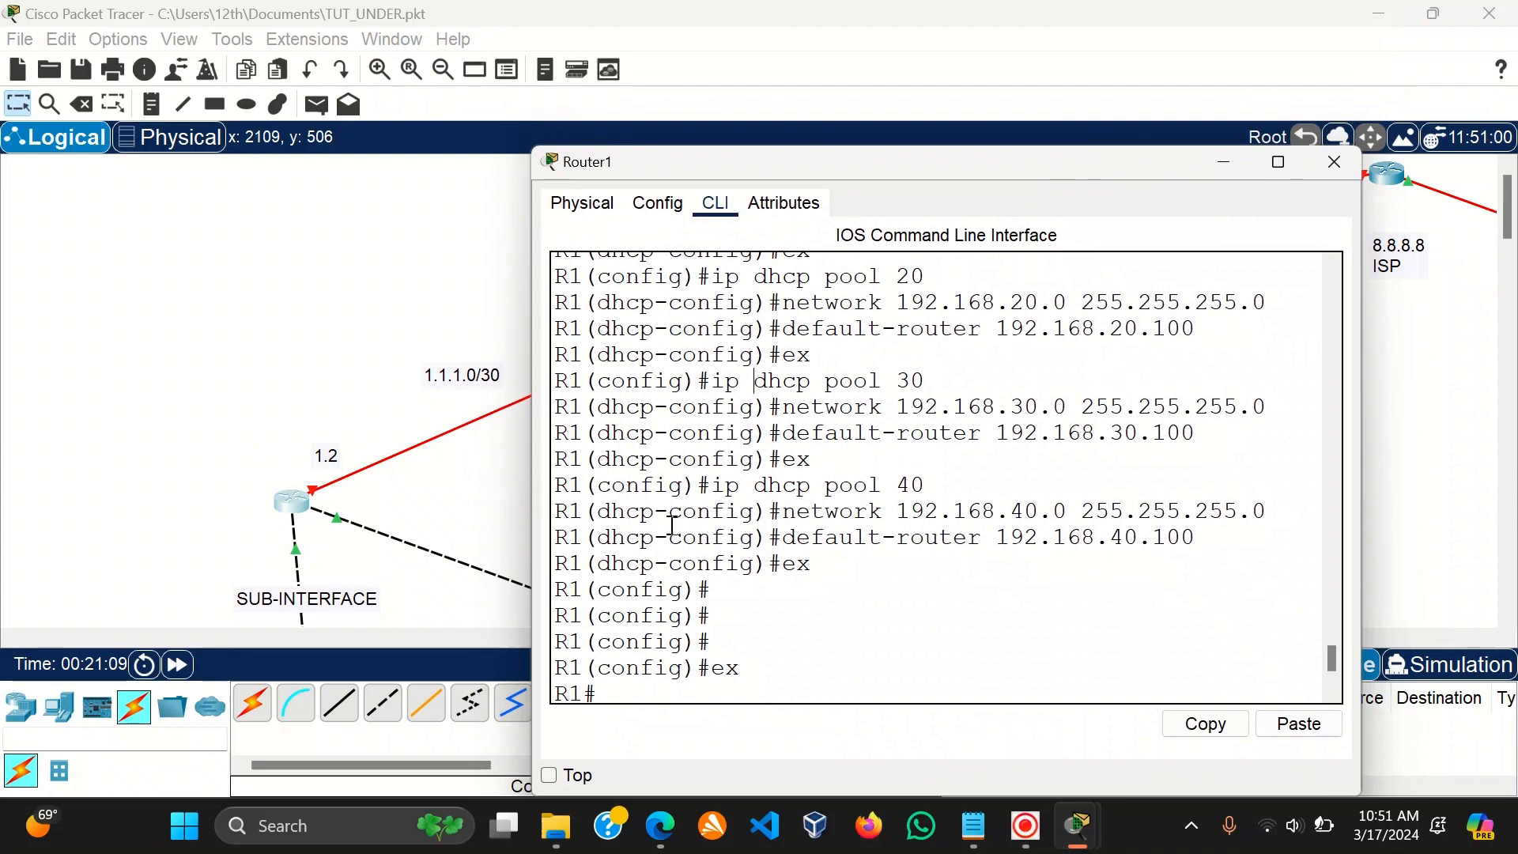
left_click(210, 304)
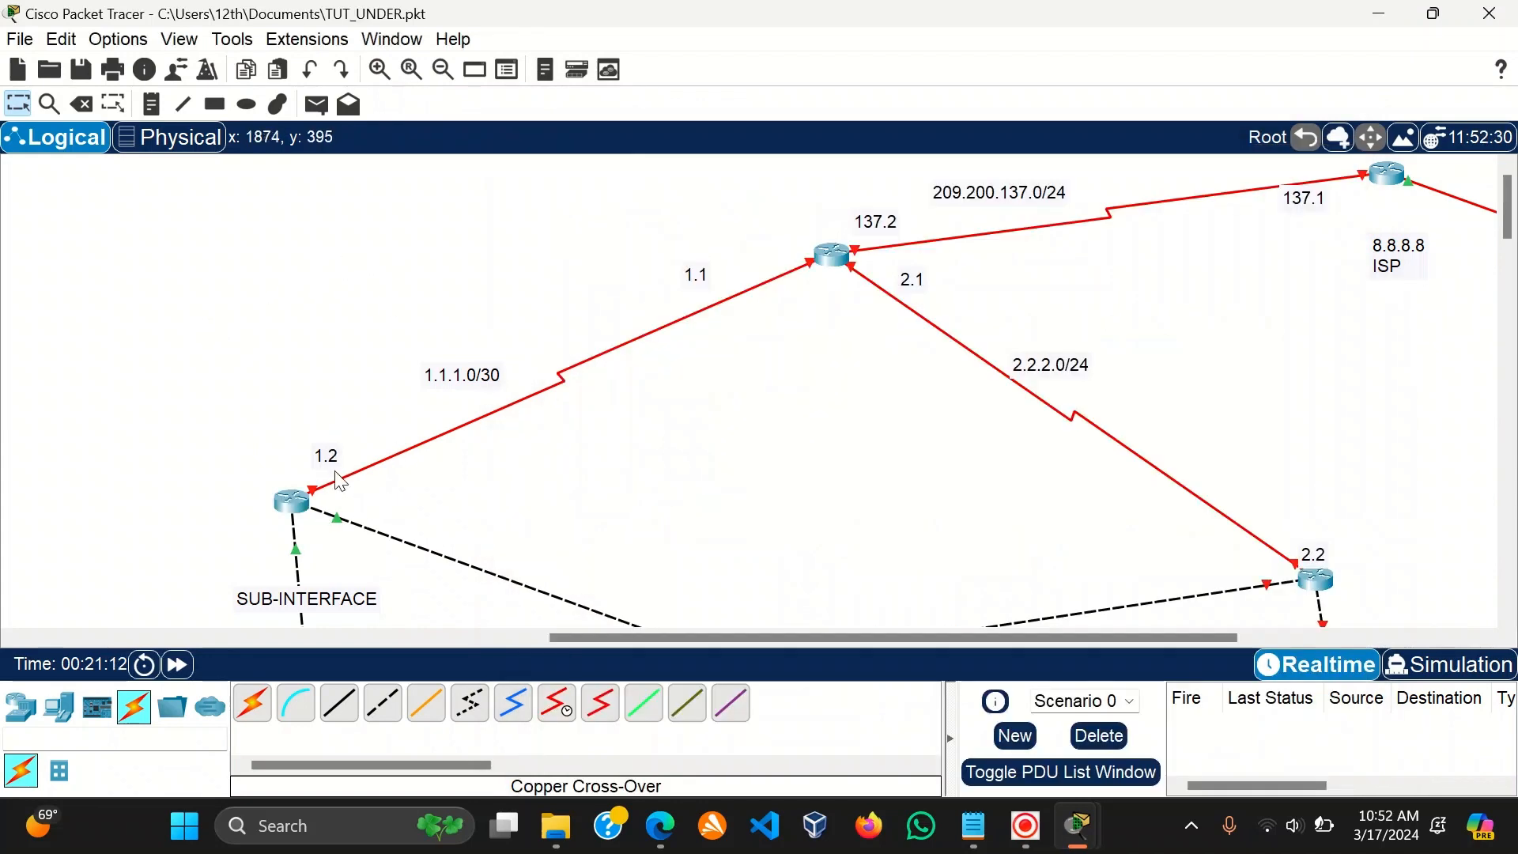
Turn on Always Show Port Labels in Logical Workspace in the preferences and close them.
left_click(120, 41)
left_click(170, 62)
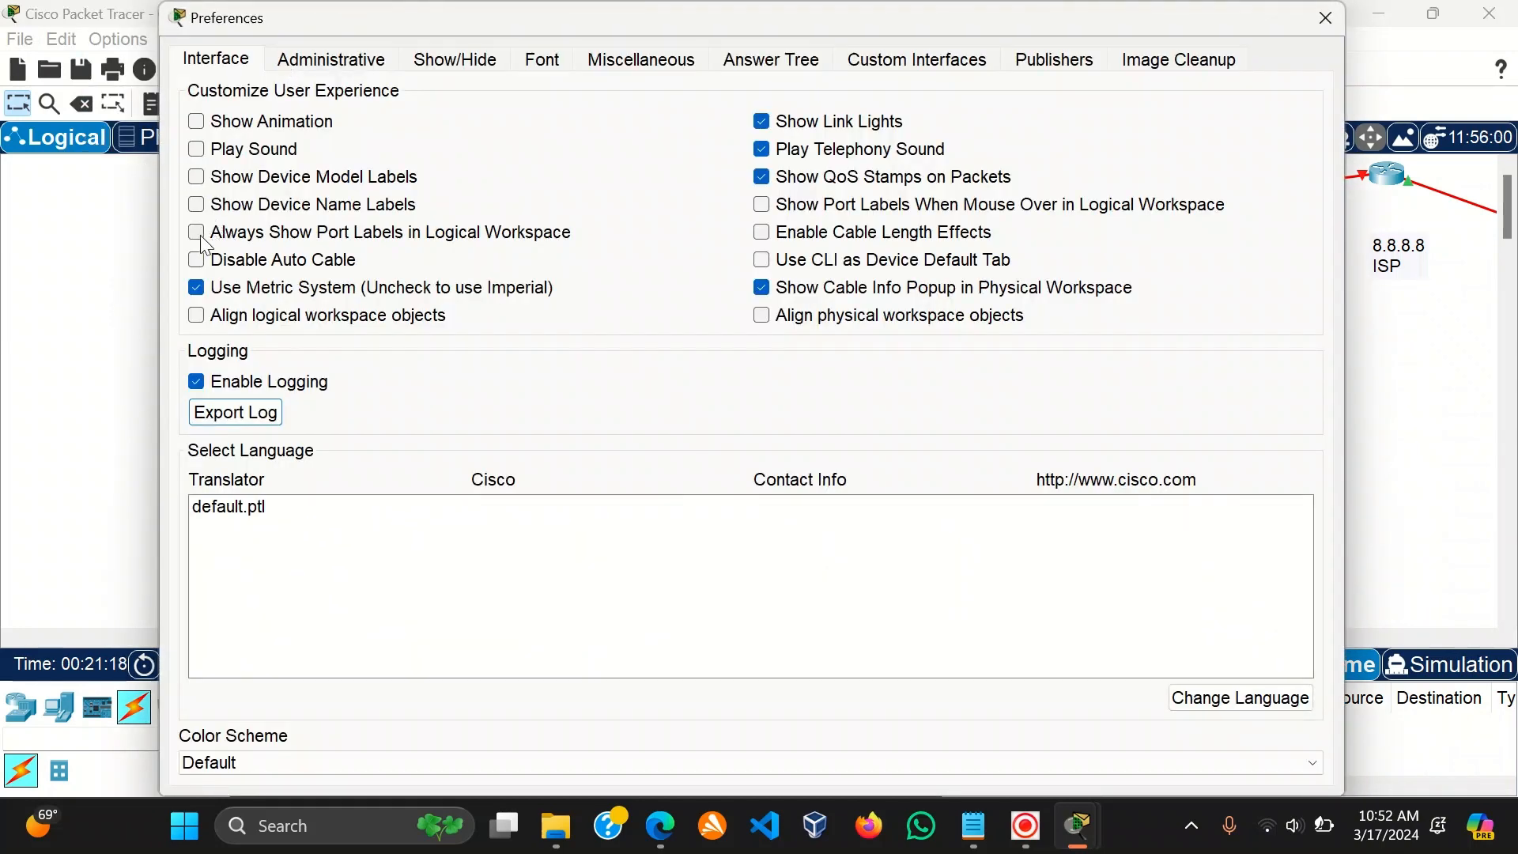
left_click(197, 233)
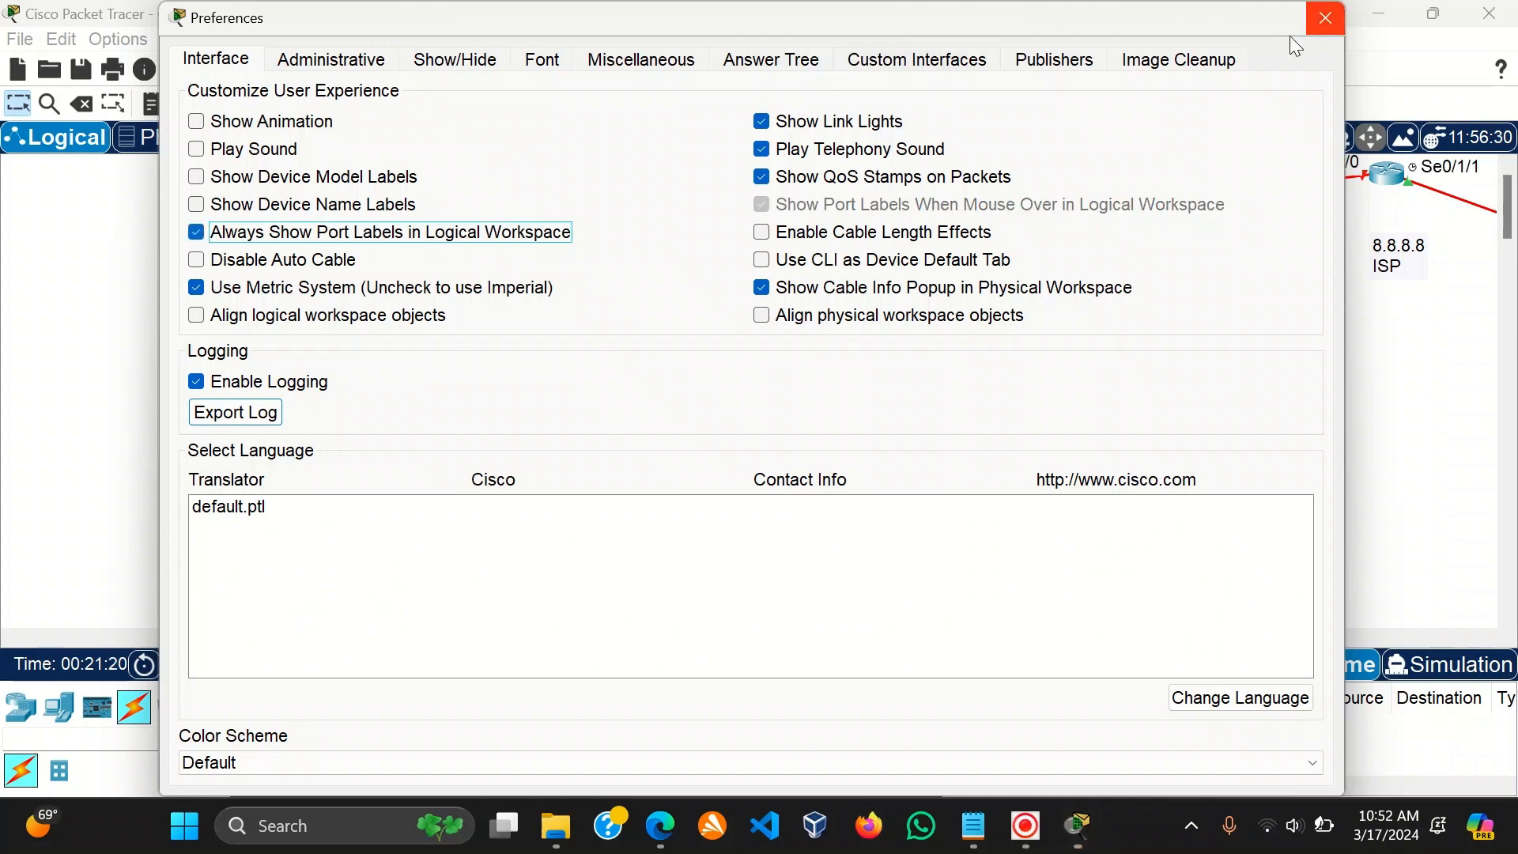
left_click(1318, 20)
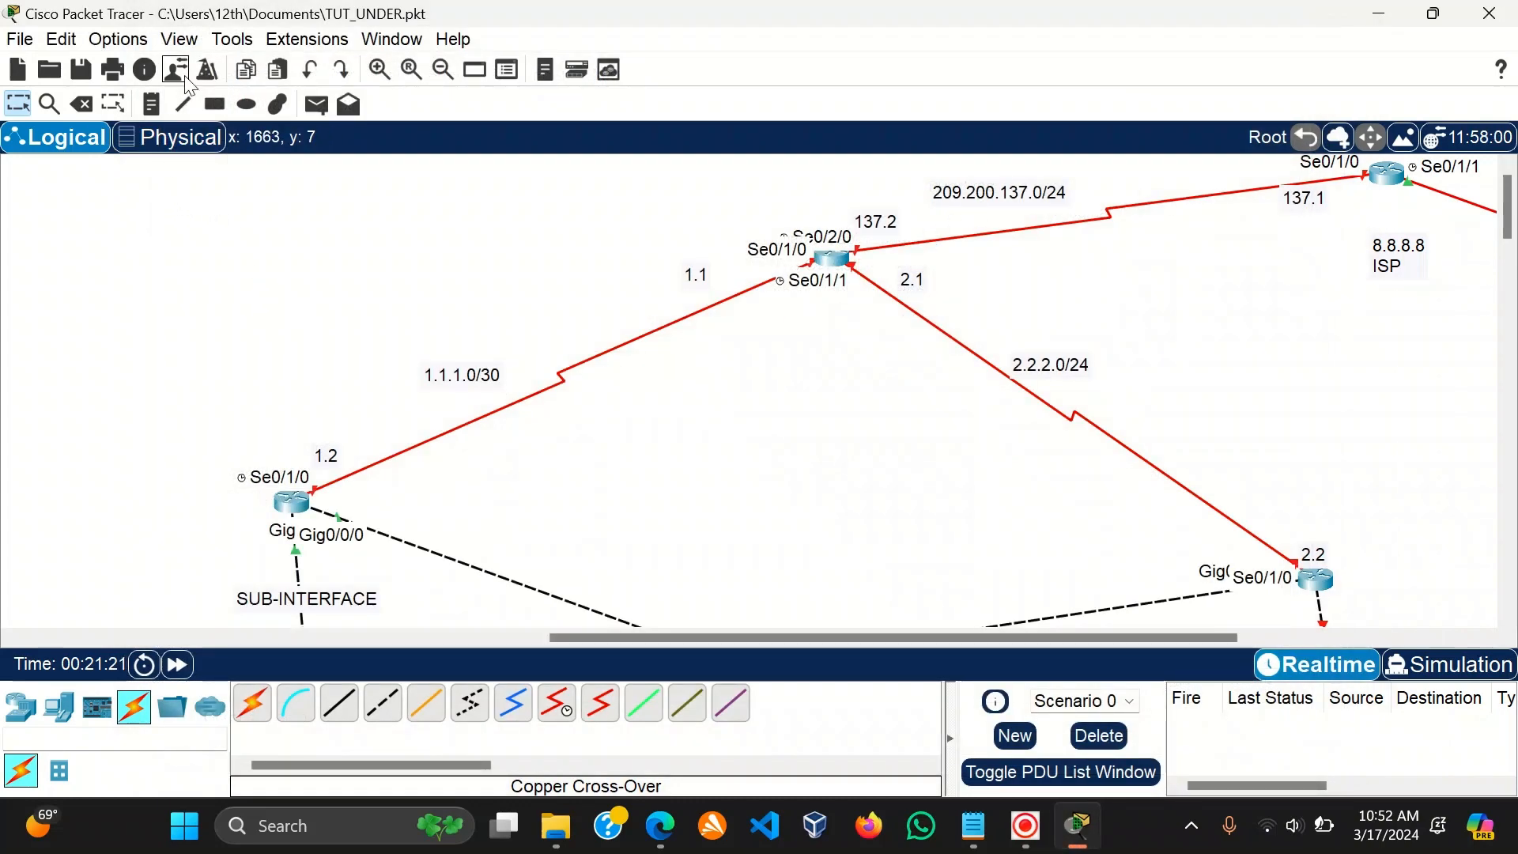
Open Router1's command line and enter global configuration mode.
left_click_drag(298, 506, 295, 510)
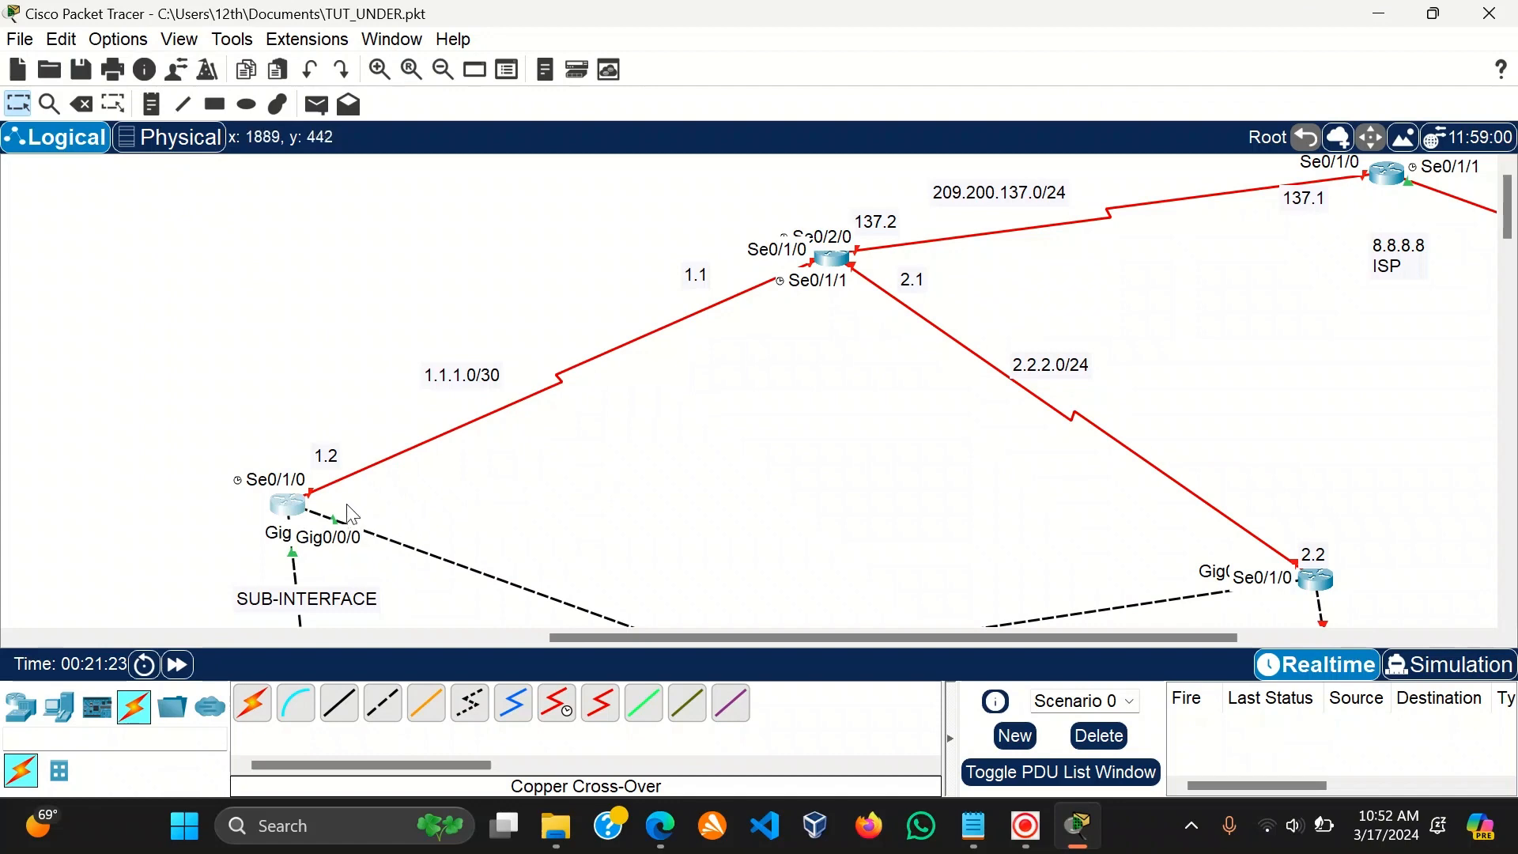
left_click(288, 507)
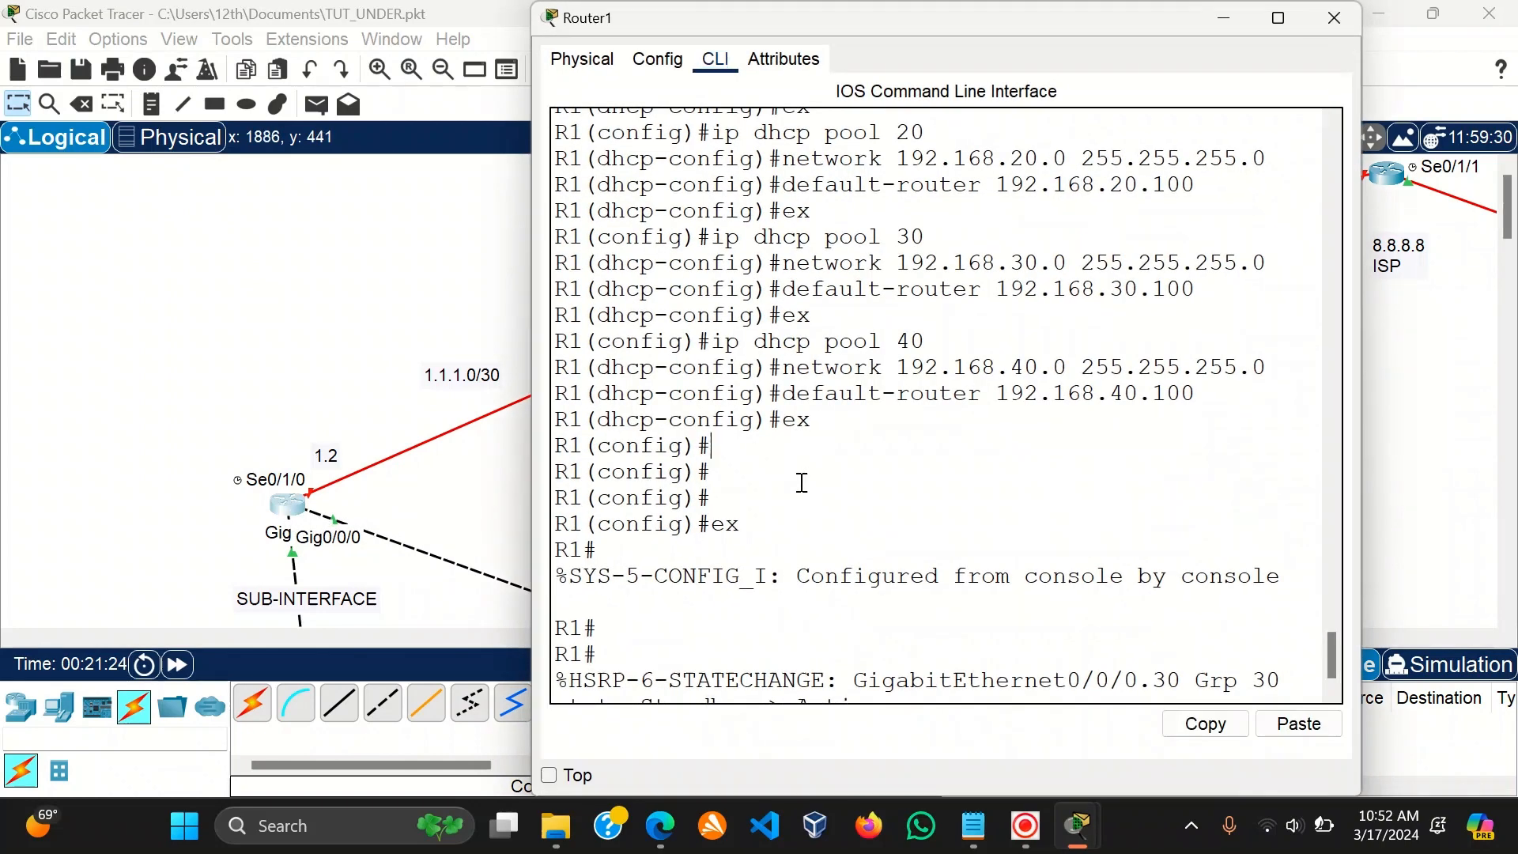
key("Return")
key("Return")
key("Return")
key("Return")
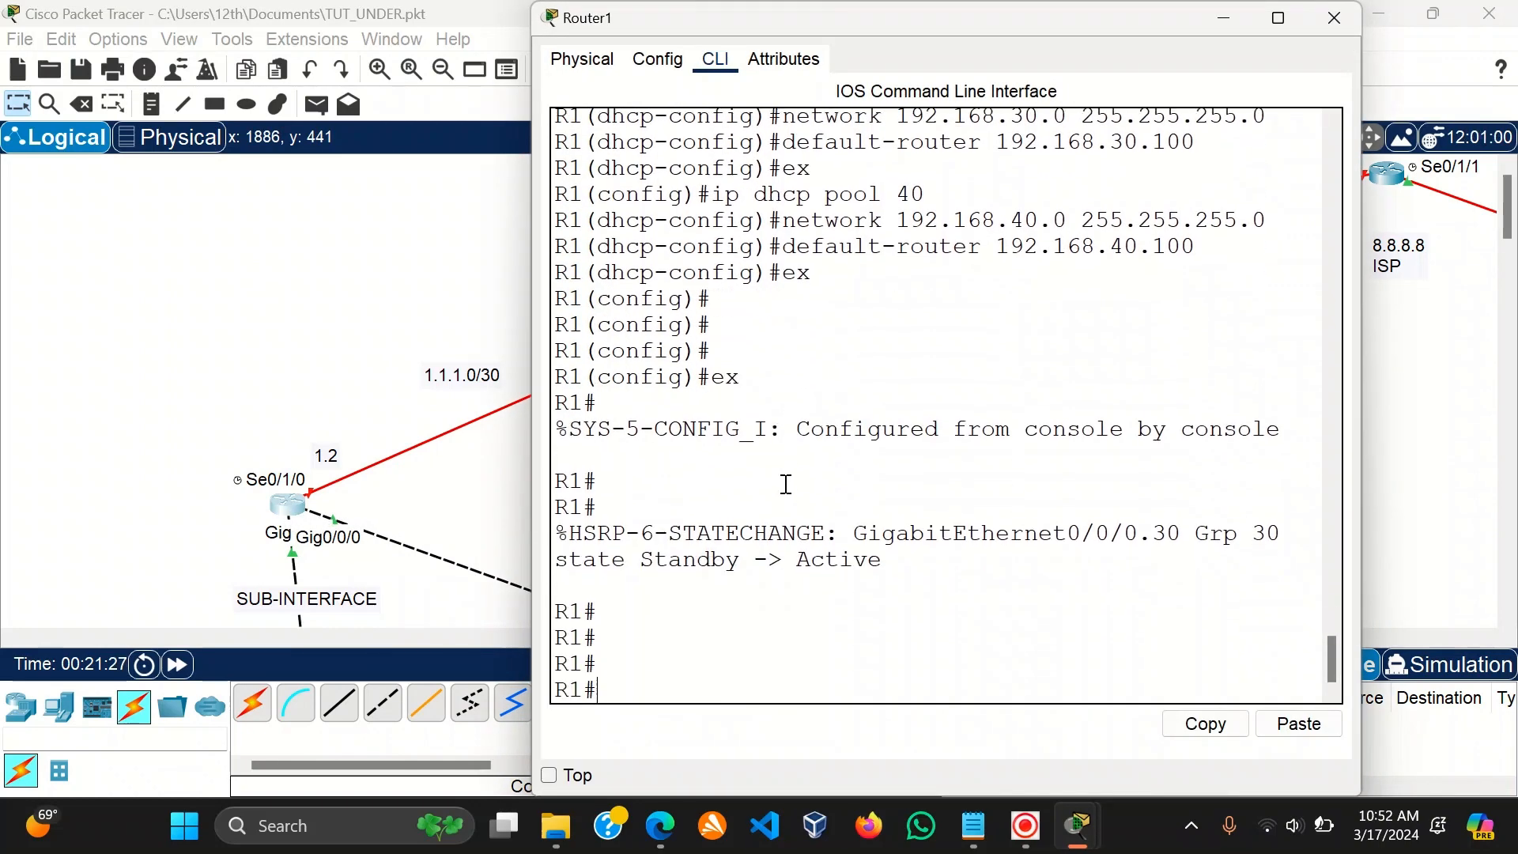
type("conf")
key("Tab")
type("t")
key("Tab")
key("Return")
key("Return")
key("Return")
Enter interface configuration mode for serial 0/1/0 on R1.
type("ig)#i")
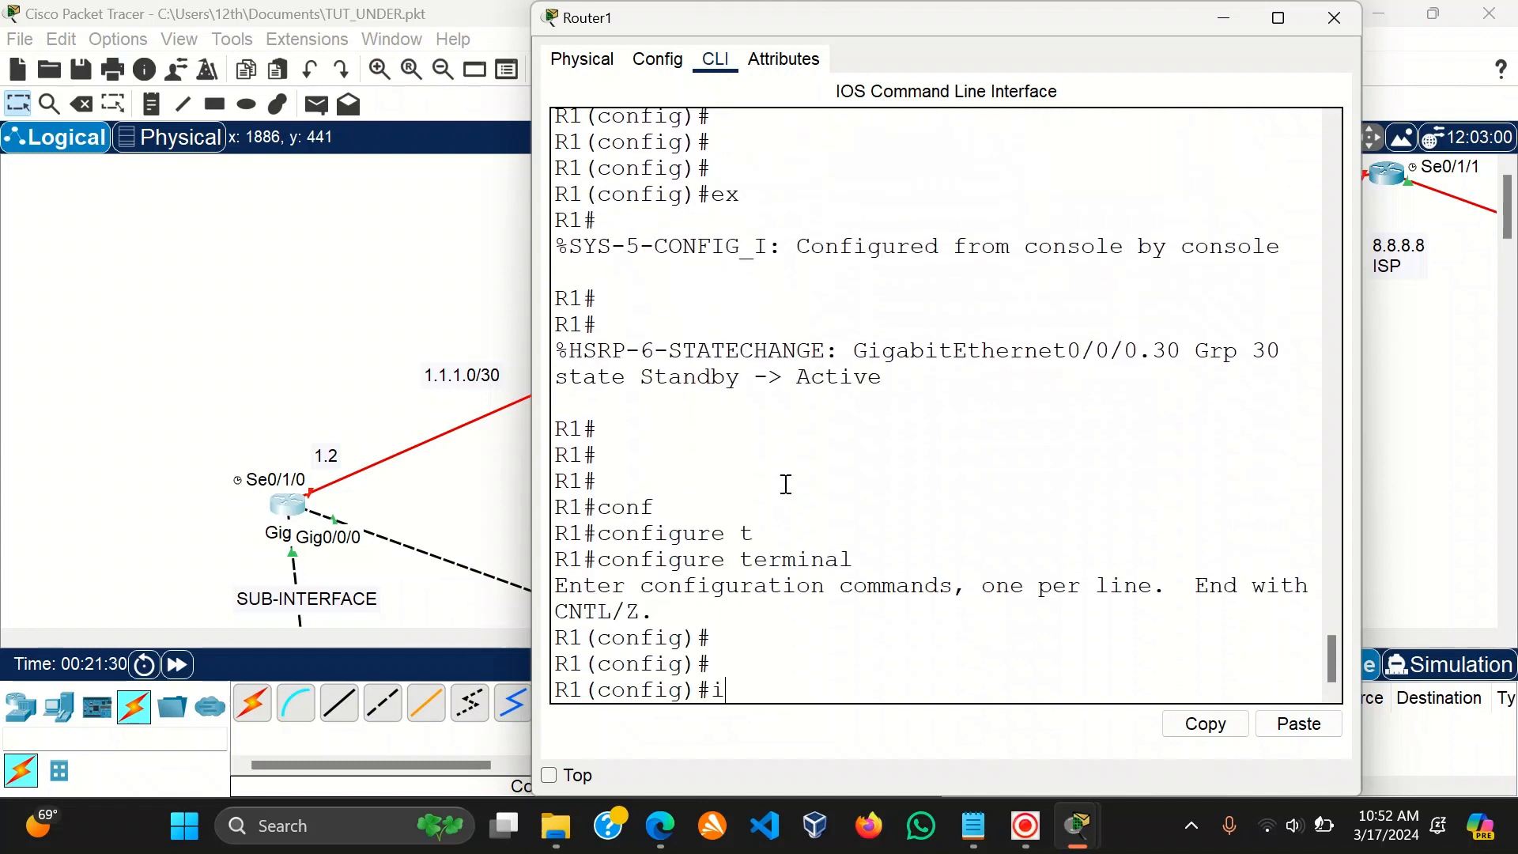
type("nt")
key("Tab")
type("d")
key("Tab")
key("BackSpace")
type("sw")
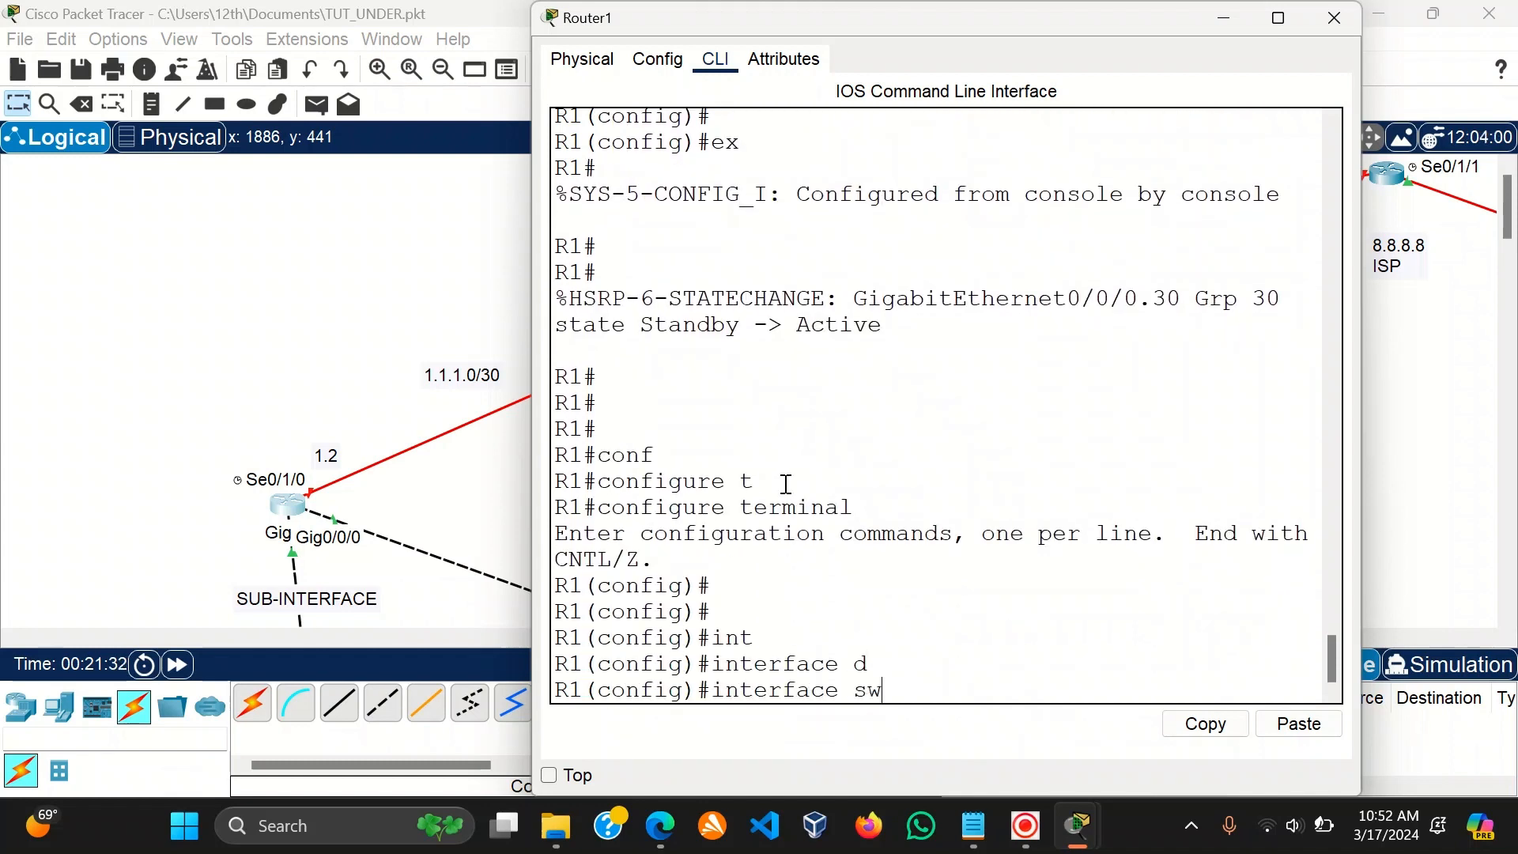
key("Tab")
key("Tab")
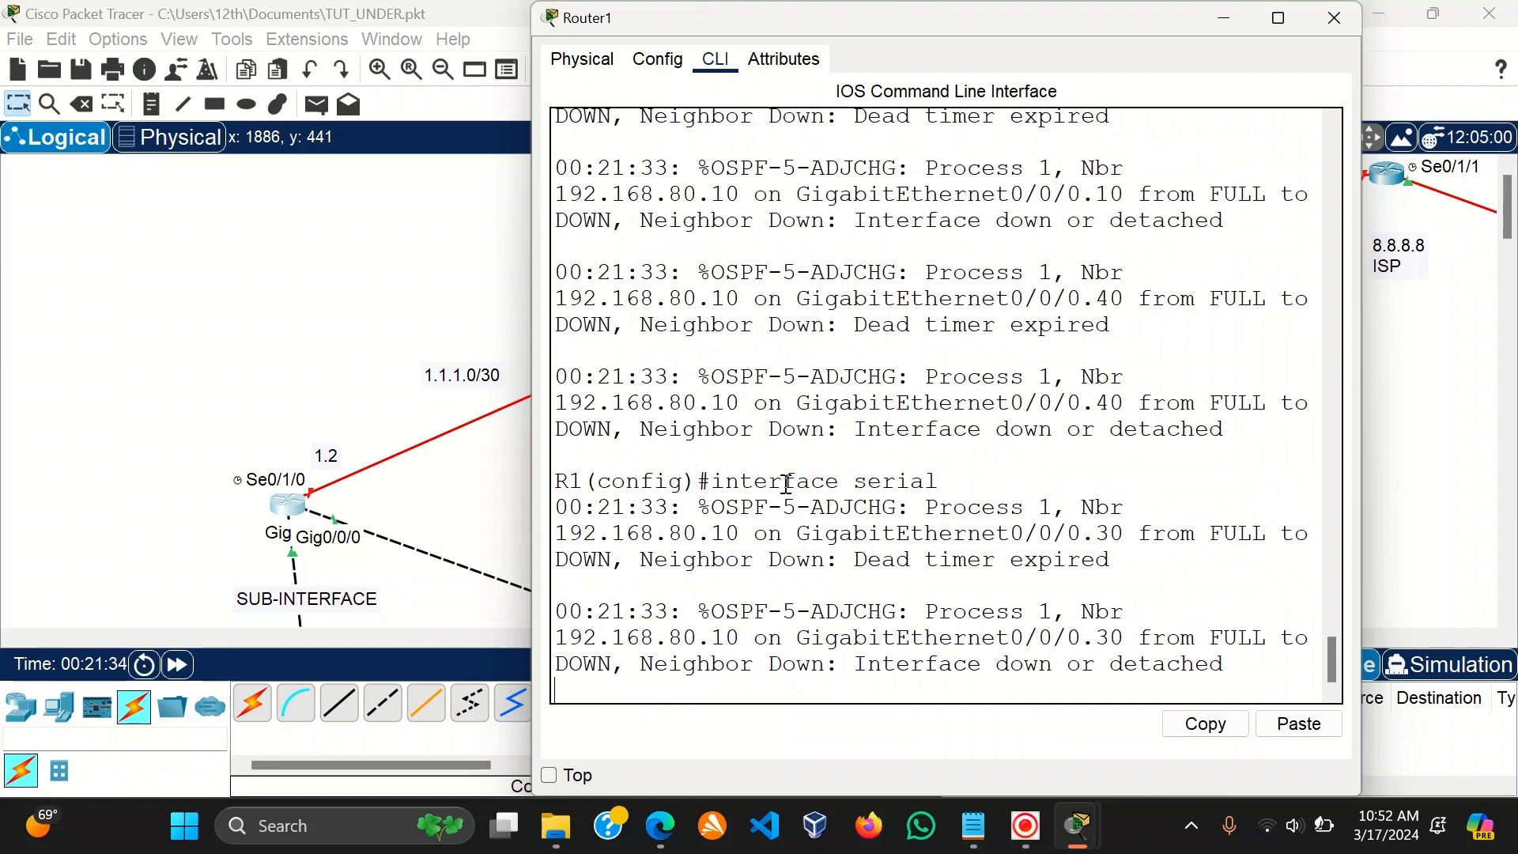
key("Return")
key("Return")
key("Return")
key("Return")
key("Up")
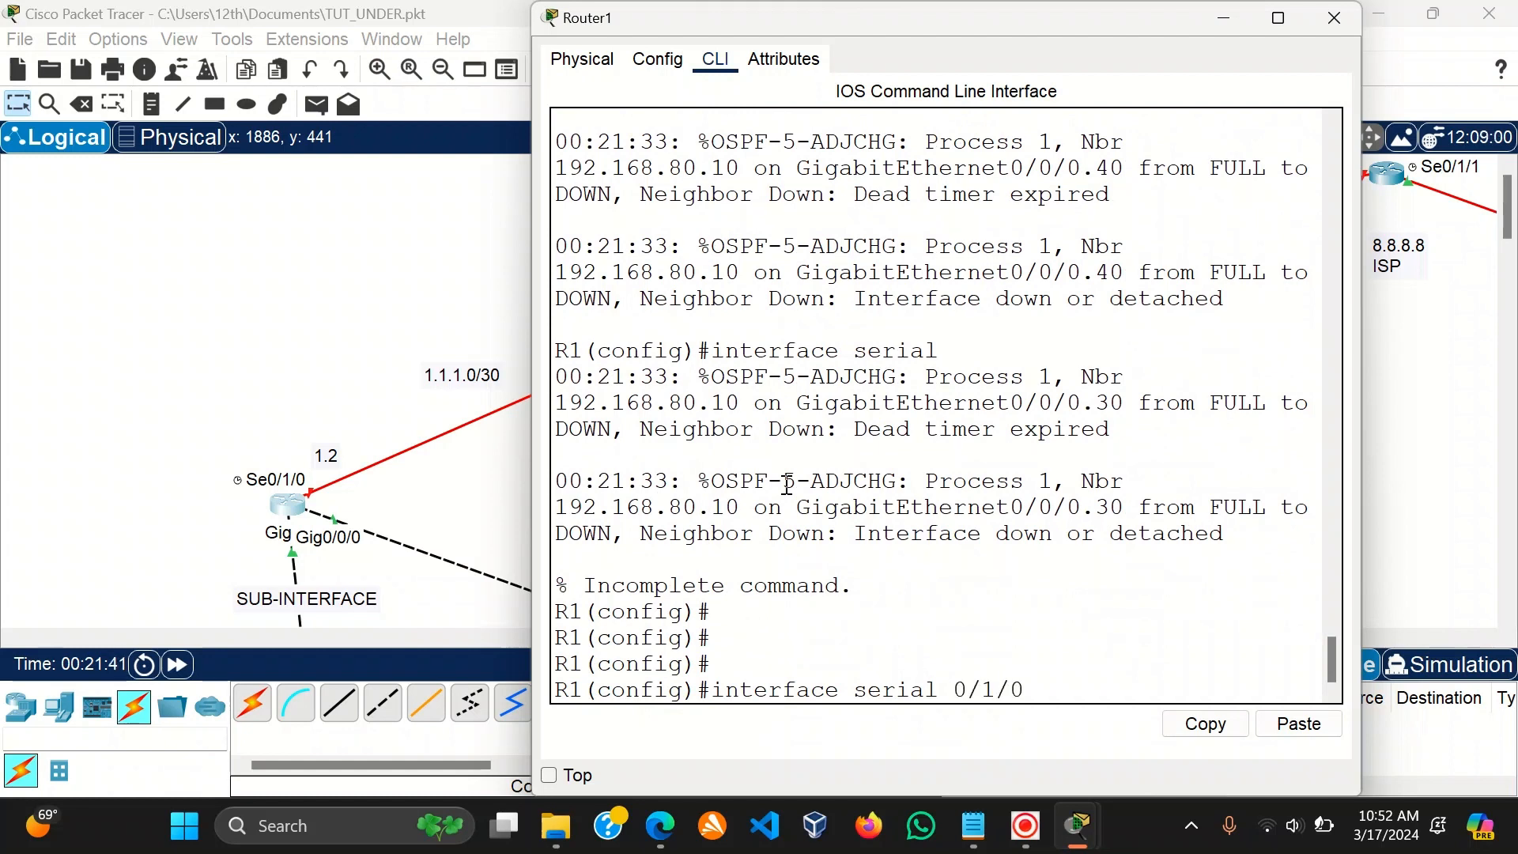
key("Return")
key("Return")
Assign the IP address 1.1.1.2 with mask 255.255.255.252 to R1's serial 0/1/0 interface.
type("ip")
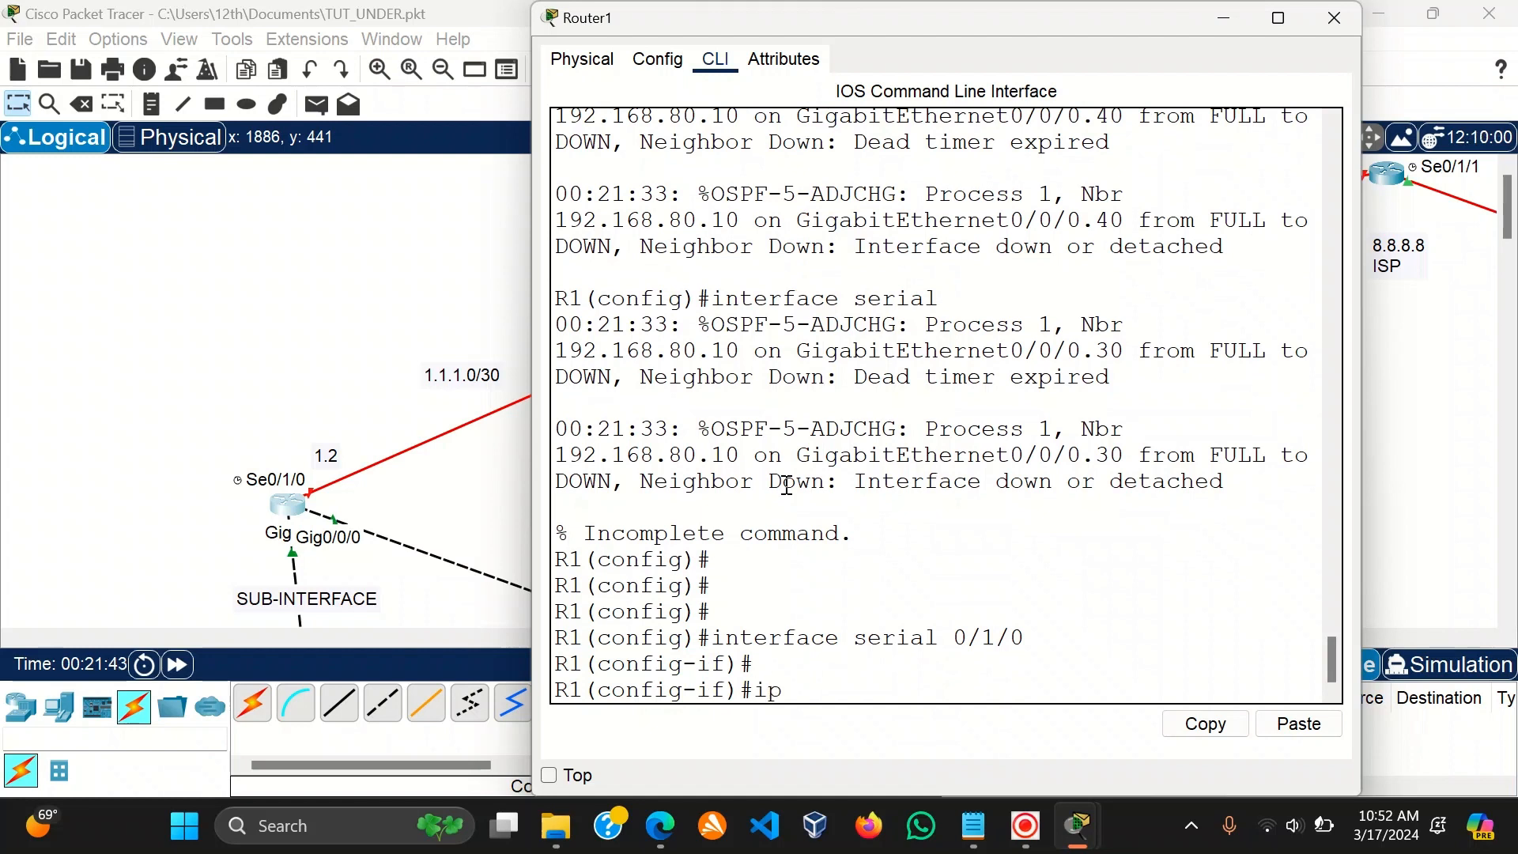
type(" add")
key("Tab")
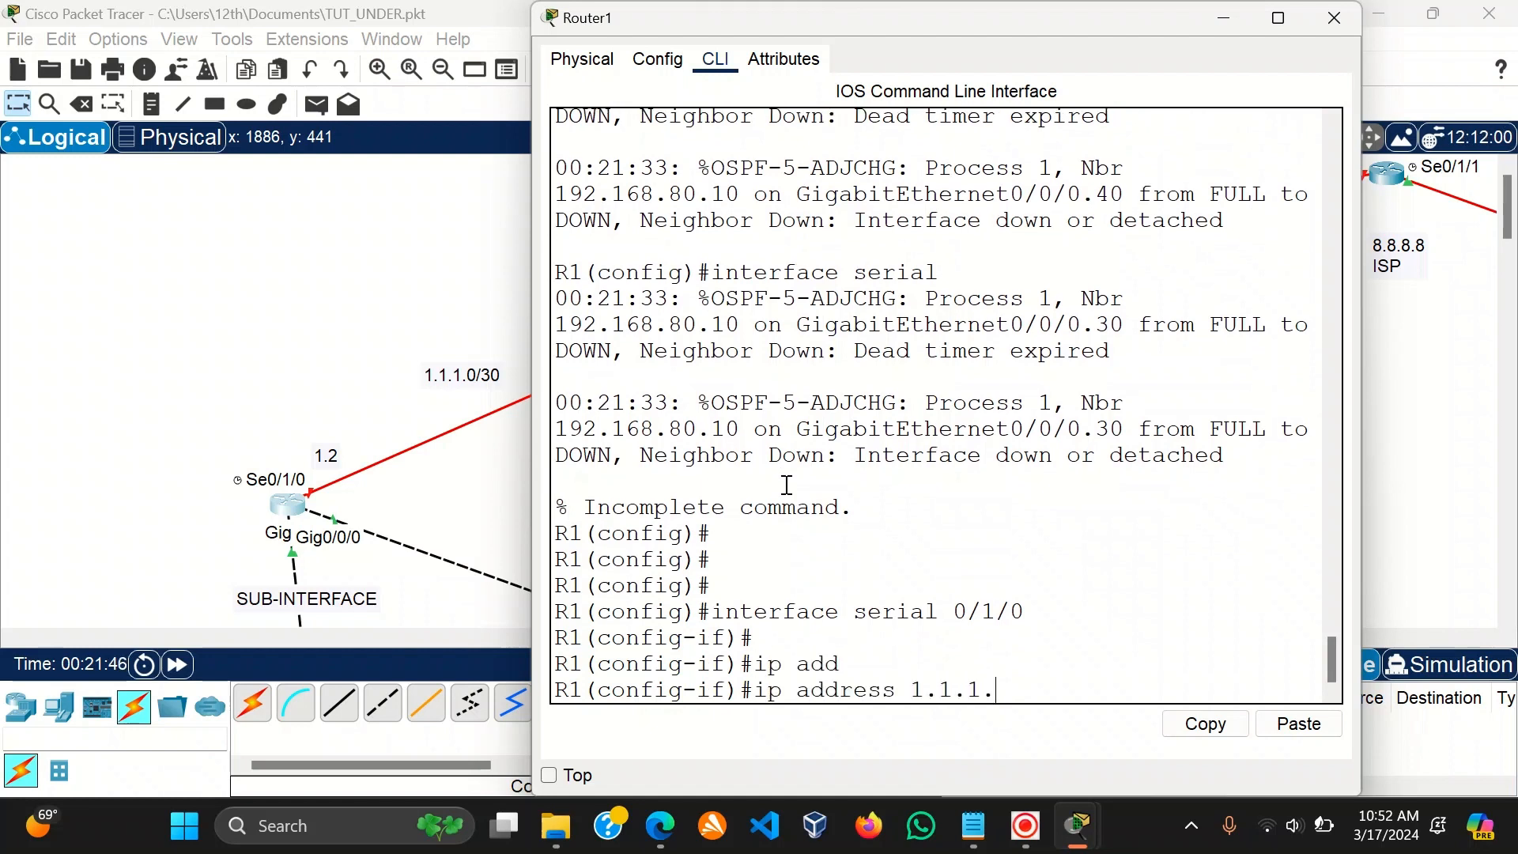
type("55.255.255.252")
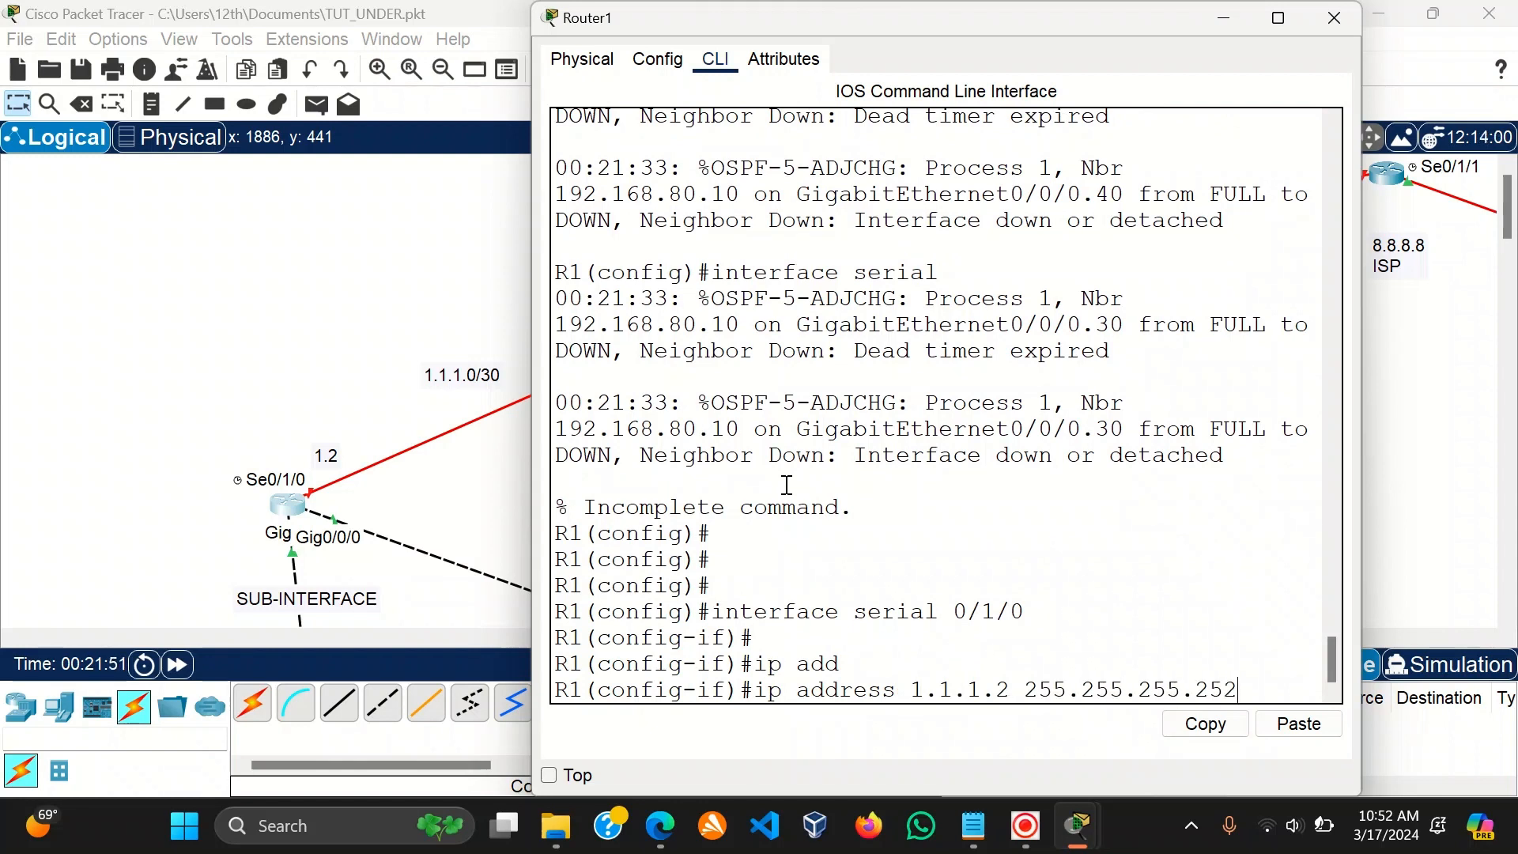
key("Return")
Enable R1's serial 0/1/0 interface with no shutdown and return to the topology.
type("no sh")
key("Tab")
key("Return")
key("Return")
key("Return")
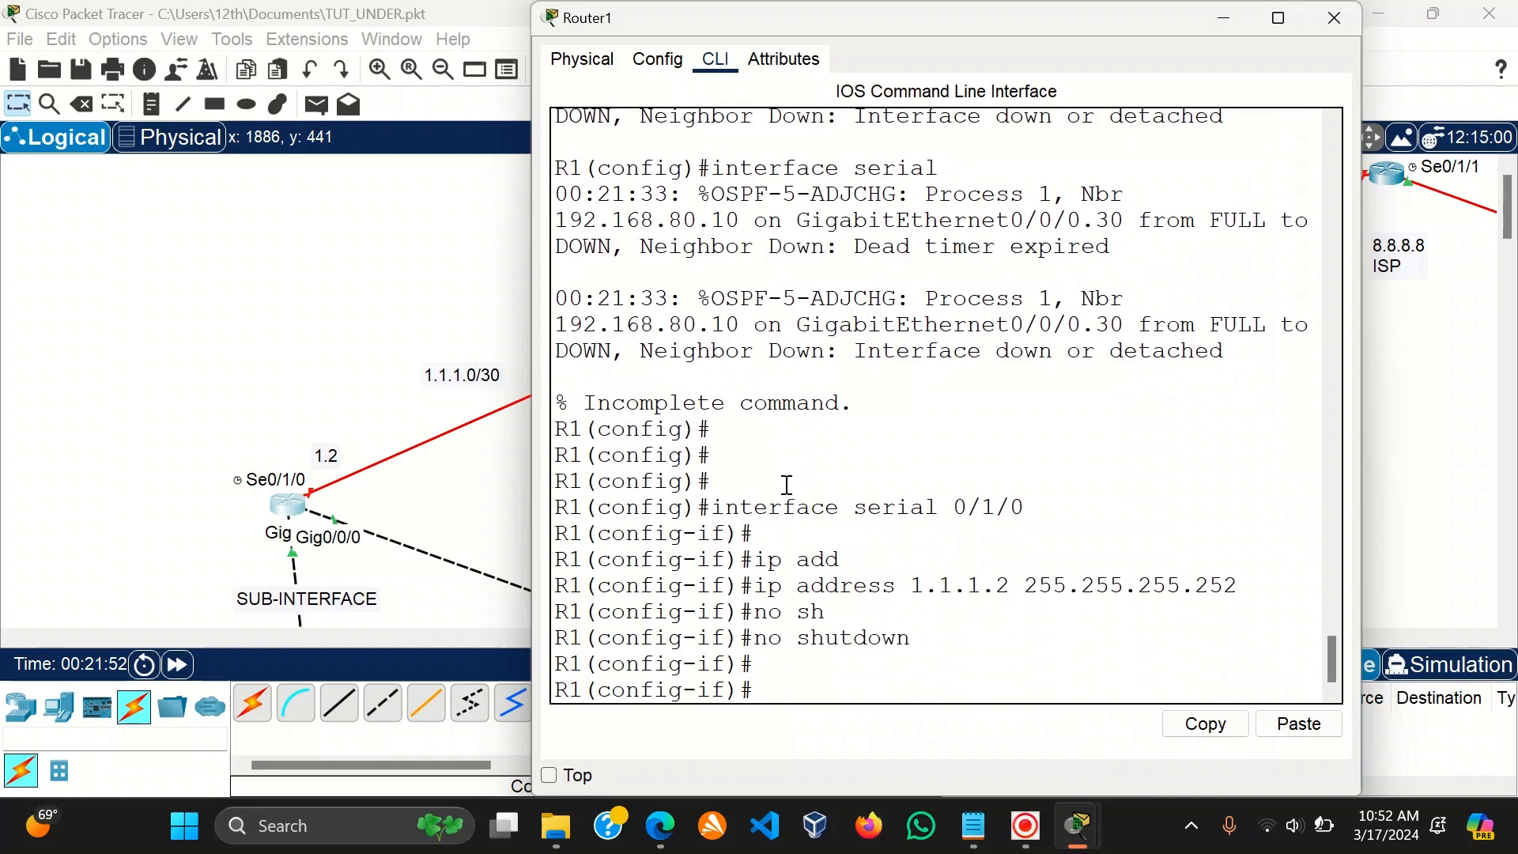
left_click(383, 321)
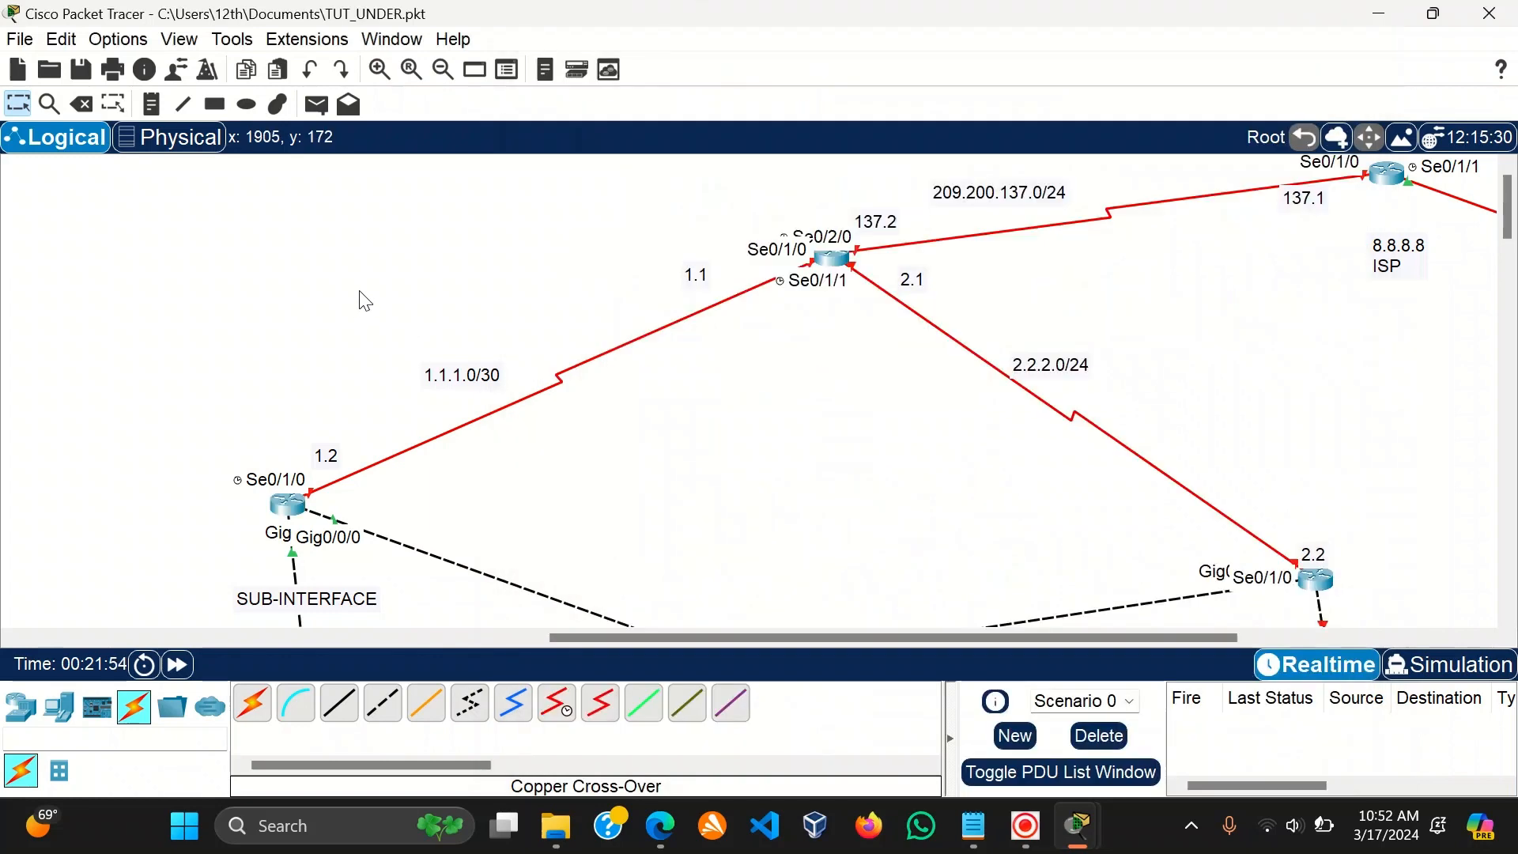
Check Router2's console output after its reload and review the topology from the core routers down to the VLAN hosts.
scroll(1207, 336, "down", 3)
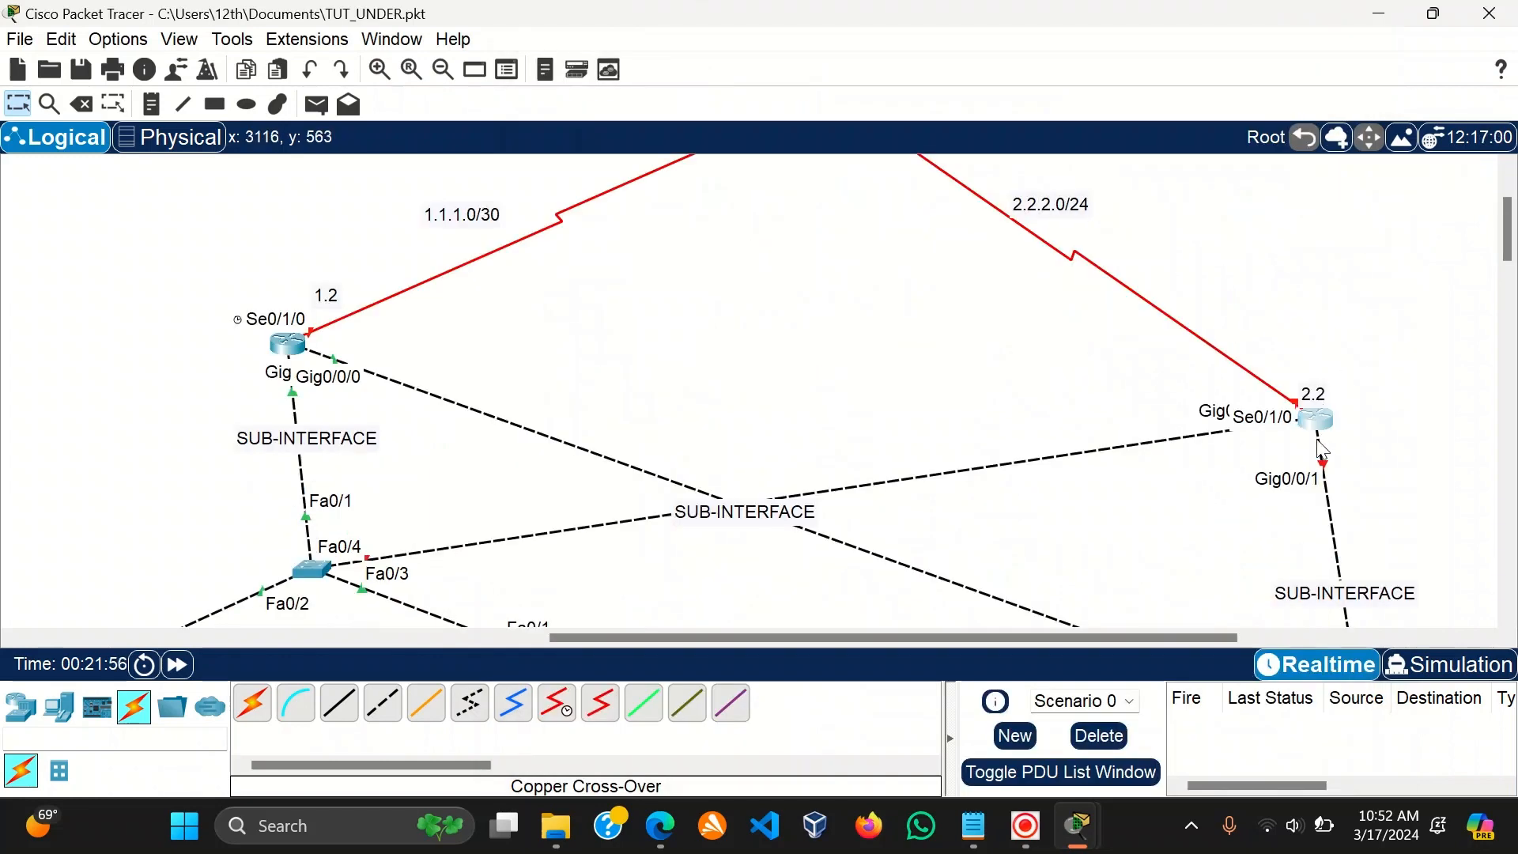
left_click(1318, 413)
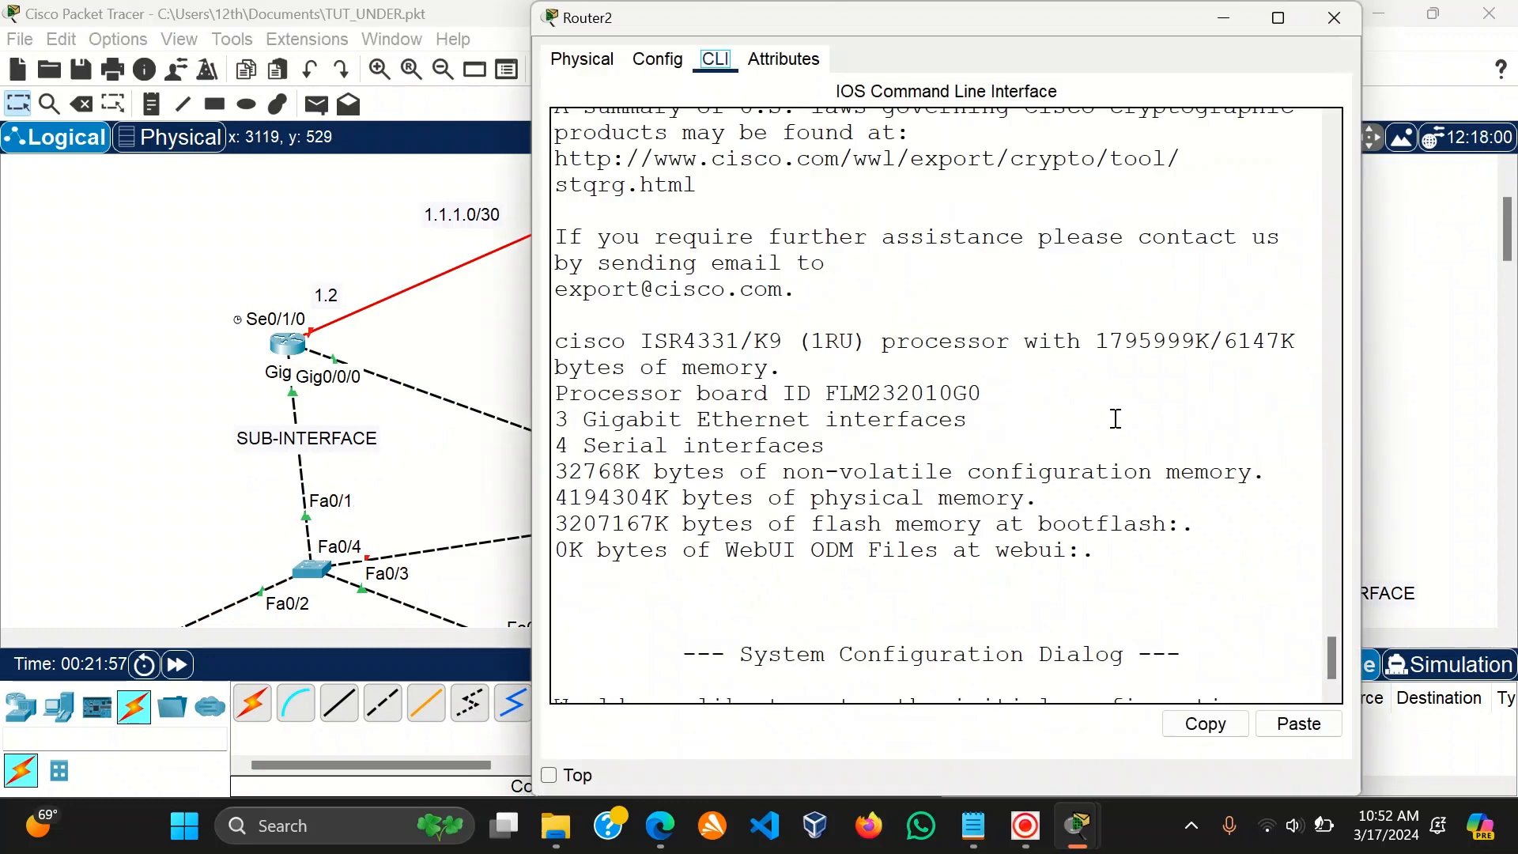
left_click(1277, 22)
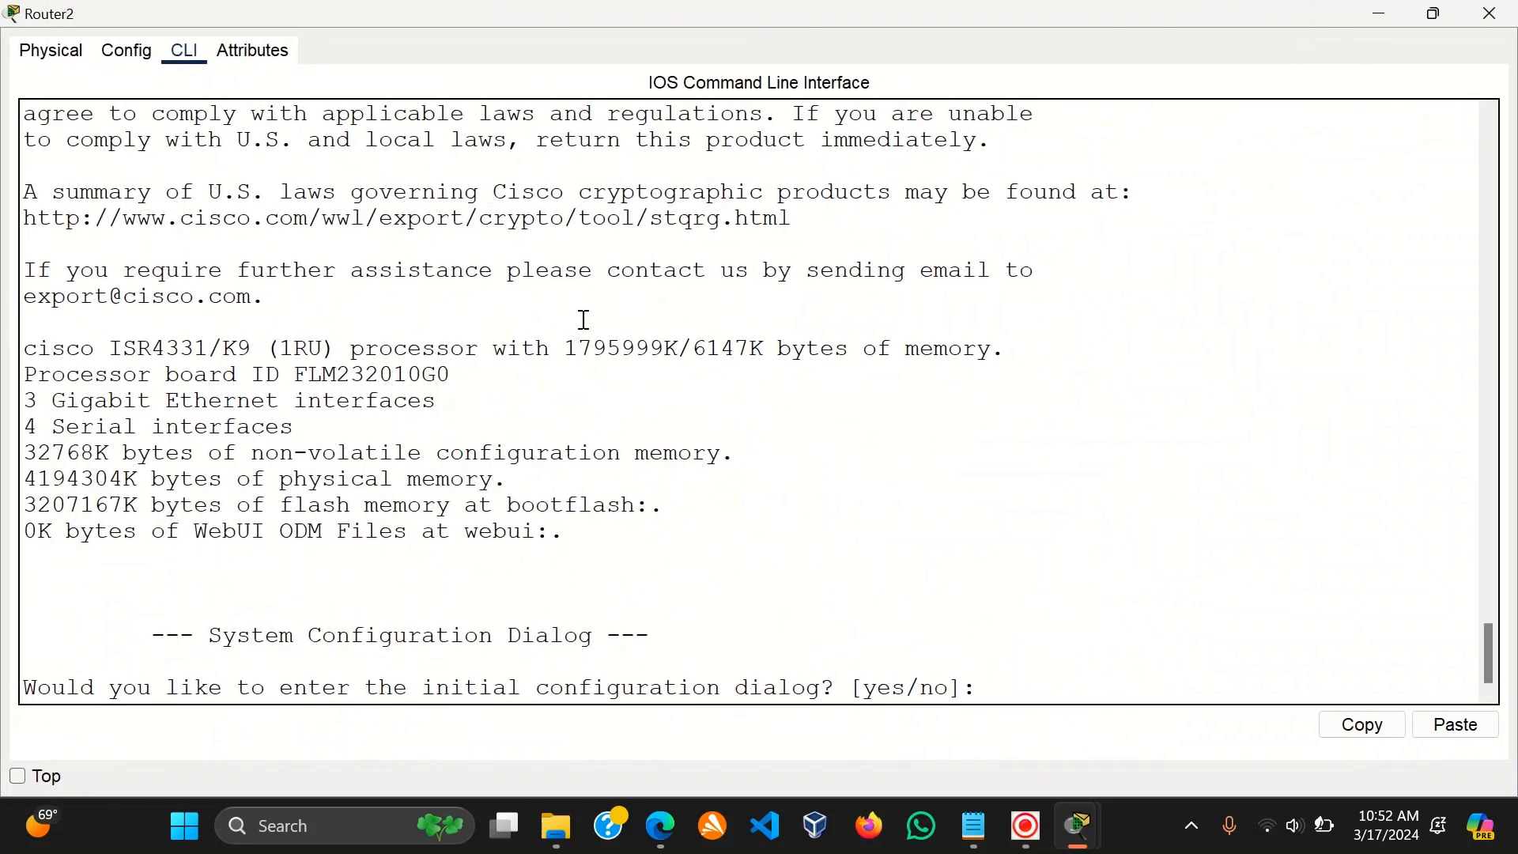
left_click(1380, 13)
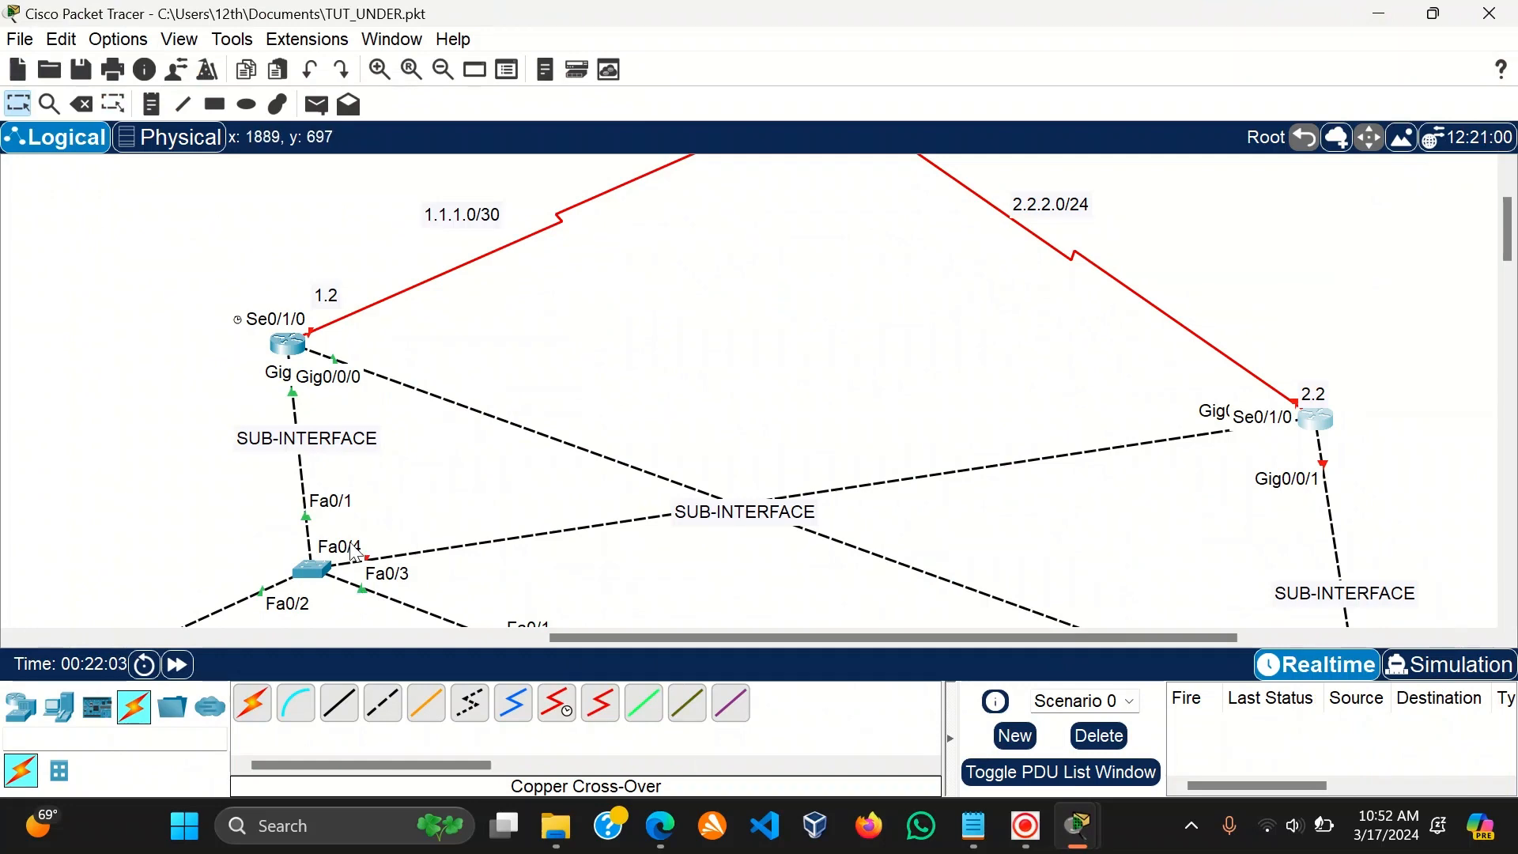
scroll(356, 544, "down", 3)
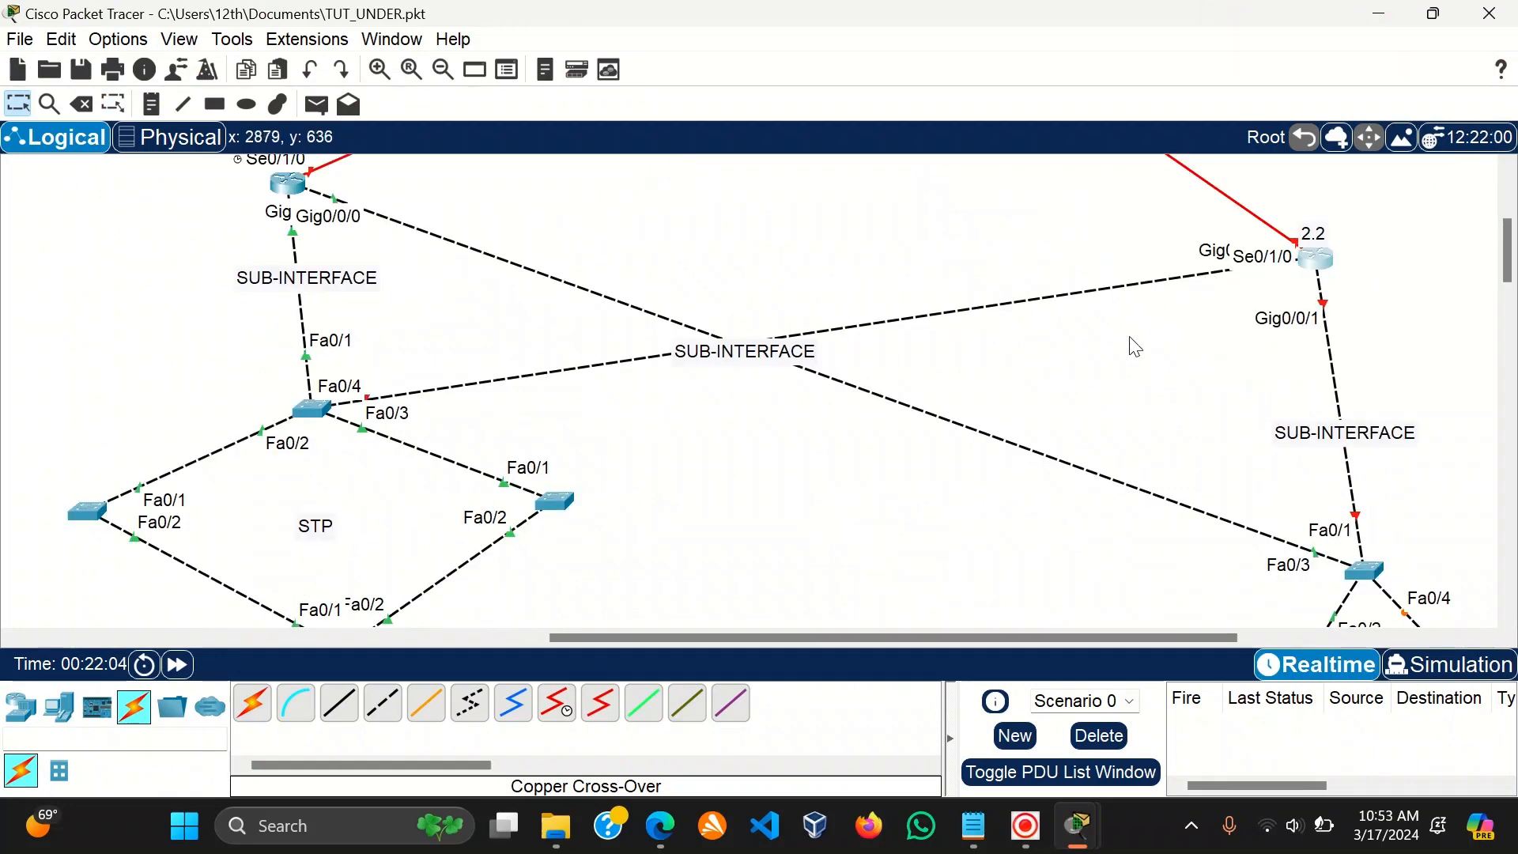
scroll(526, 544, "down", 6)
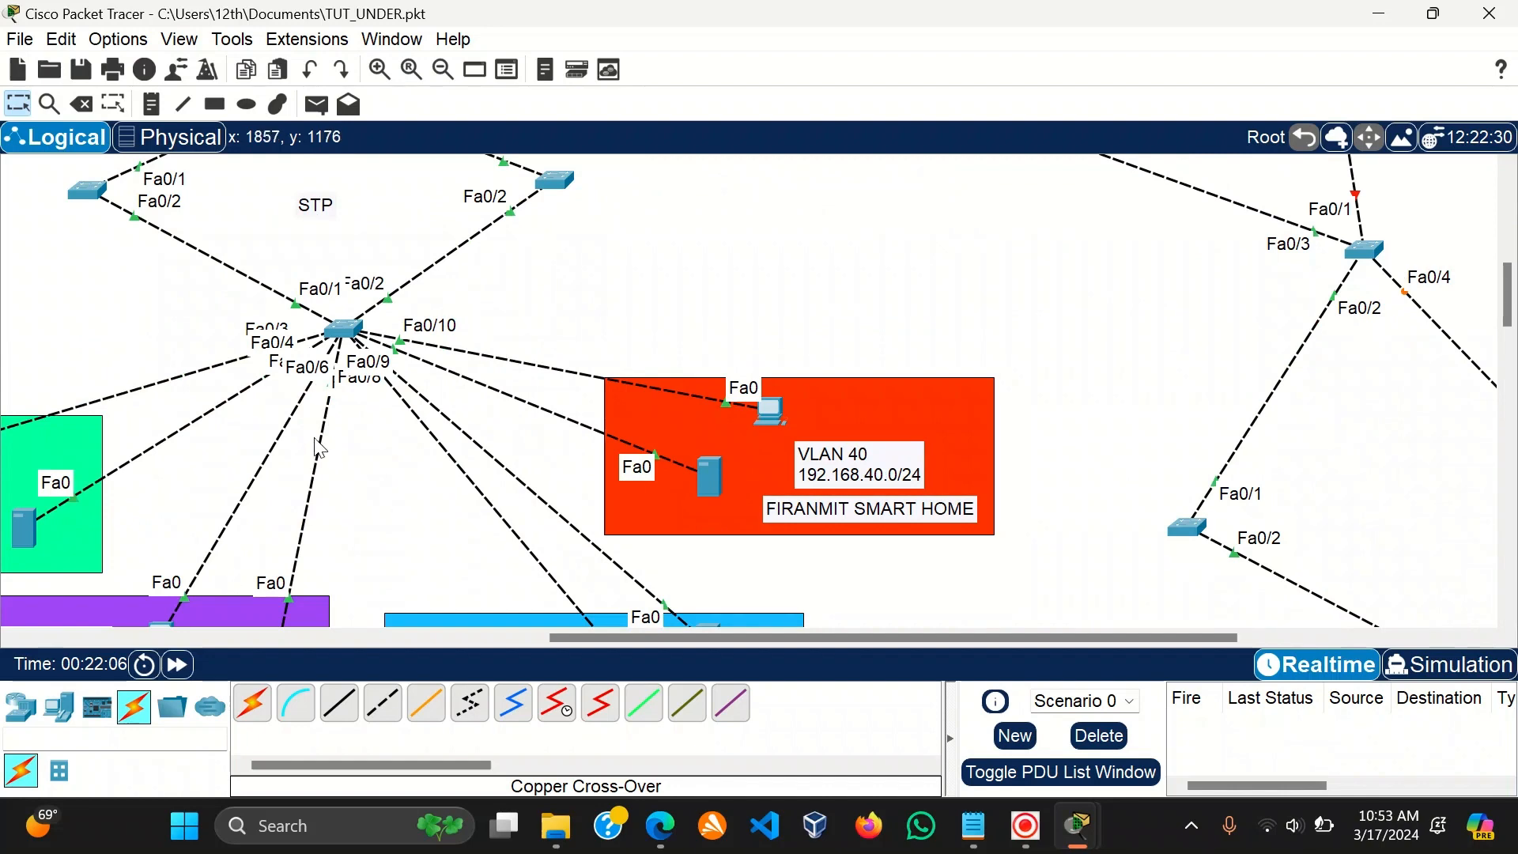
scroll(175, 337, "up", 12)
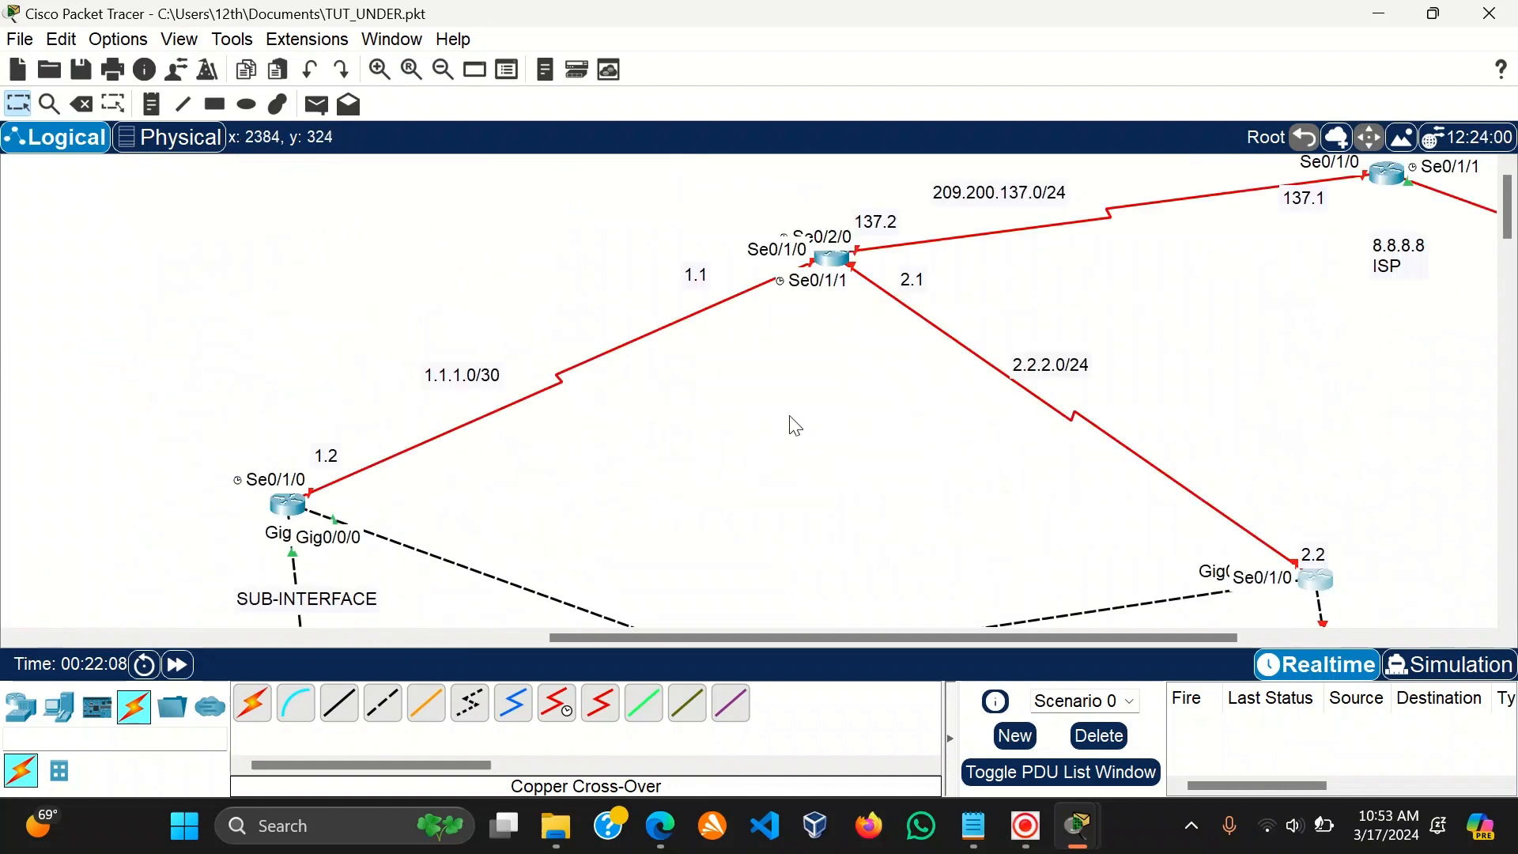
scroll(790, 424, "down", 6)
left_click(1308, 261)
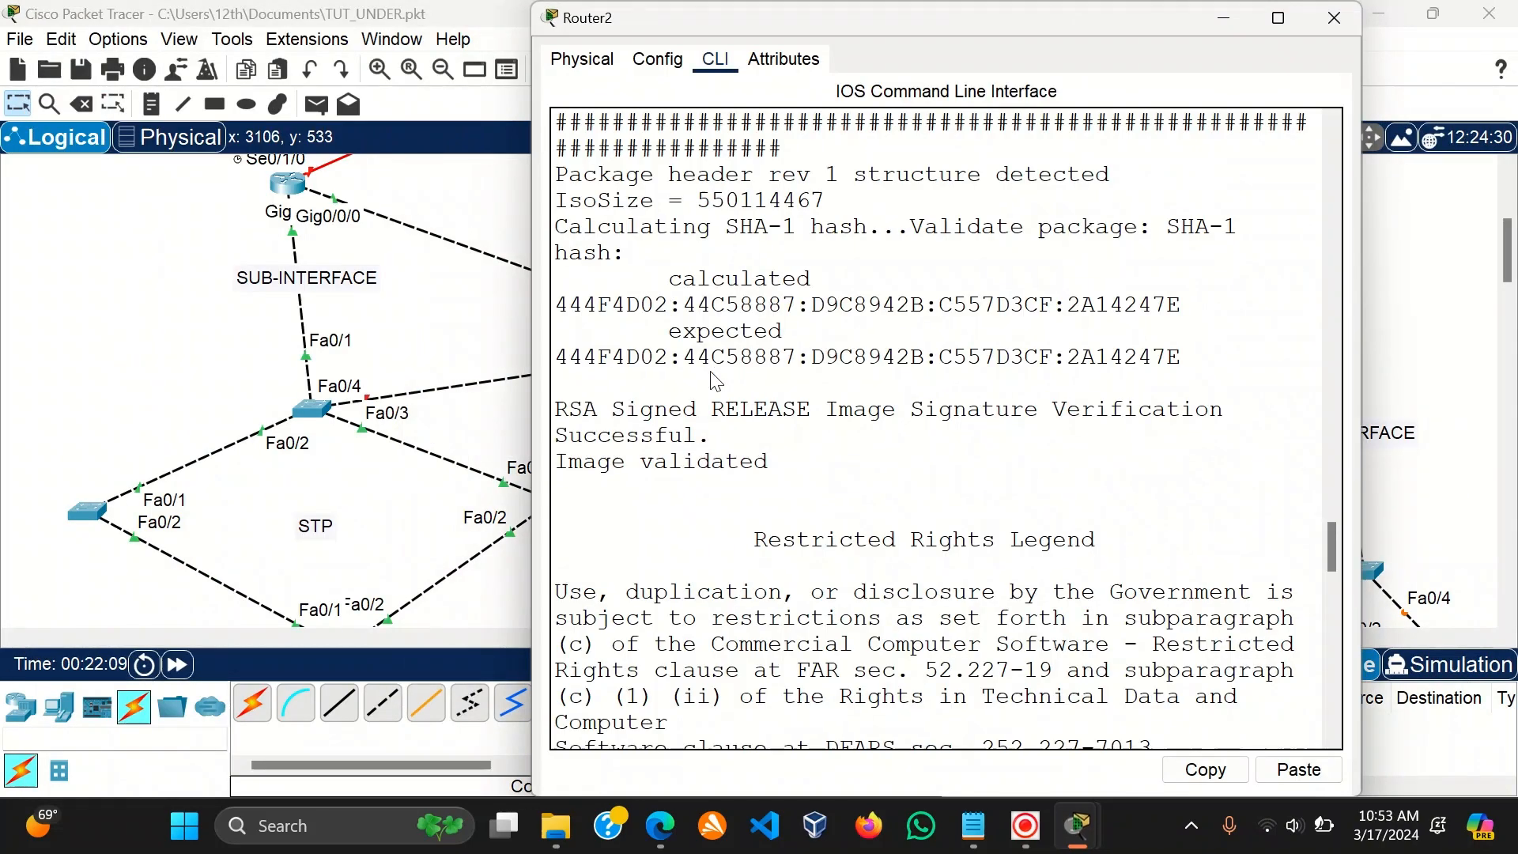
left_click(103, 328)
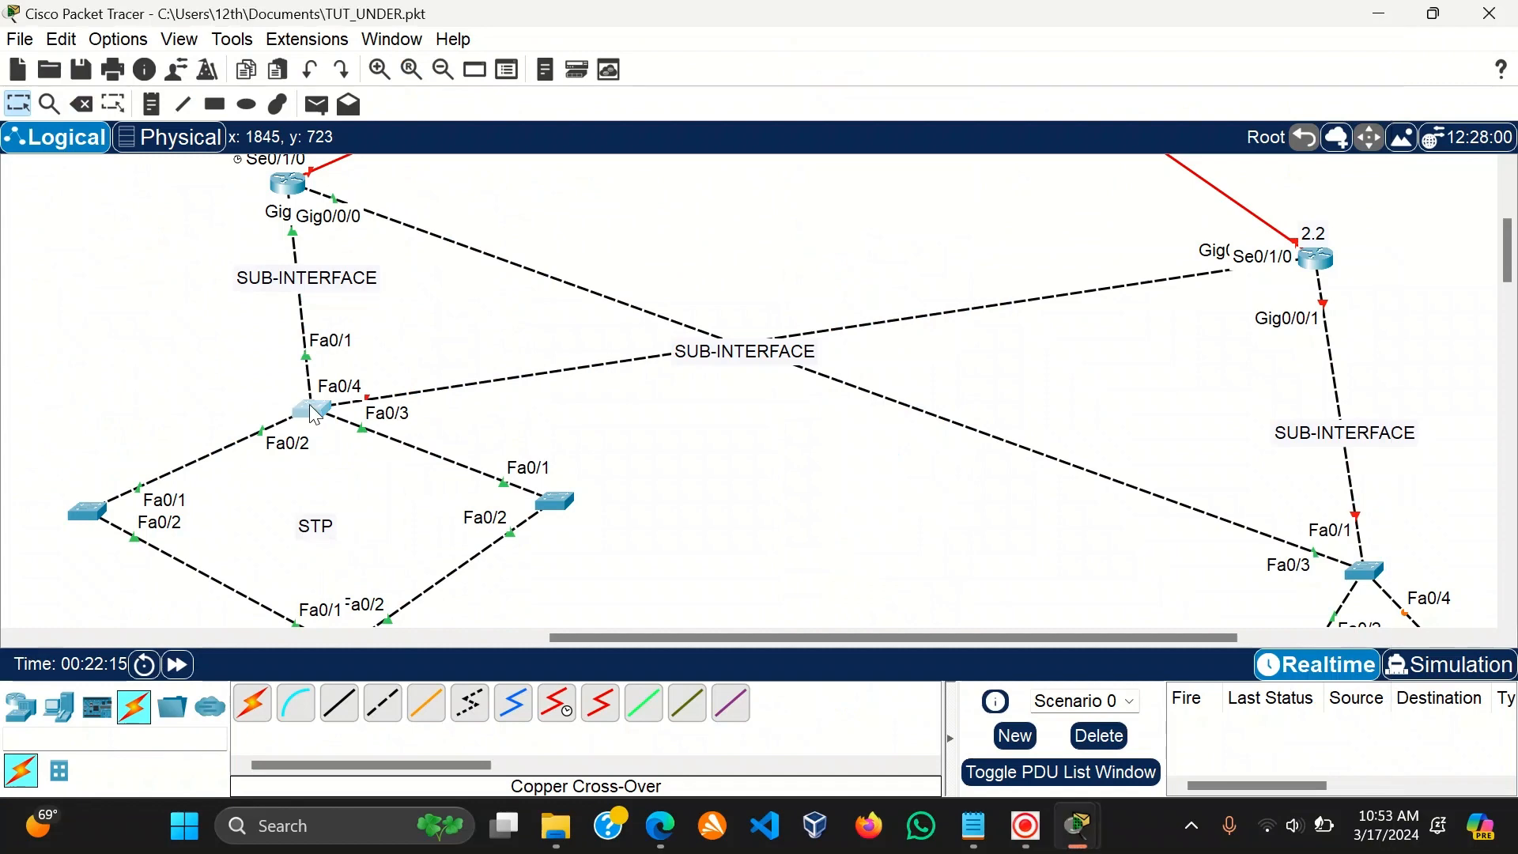
Open the command line of Switch3, the switch directly below Router1.
left_click(312, 407)
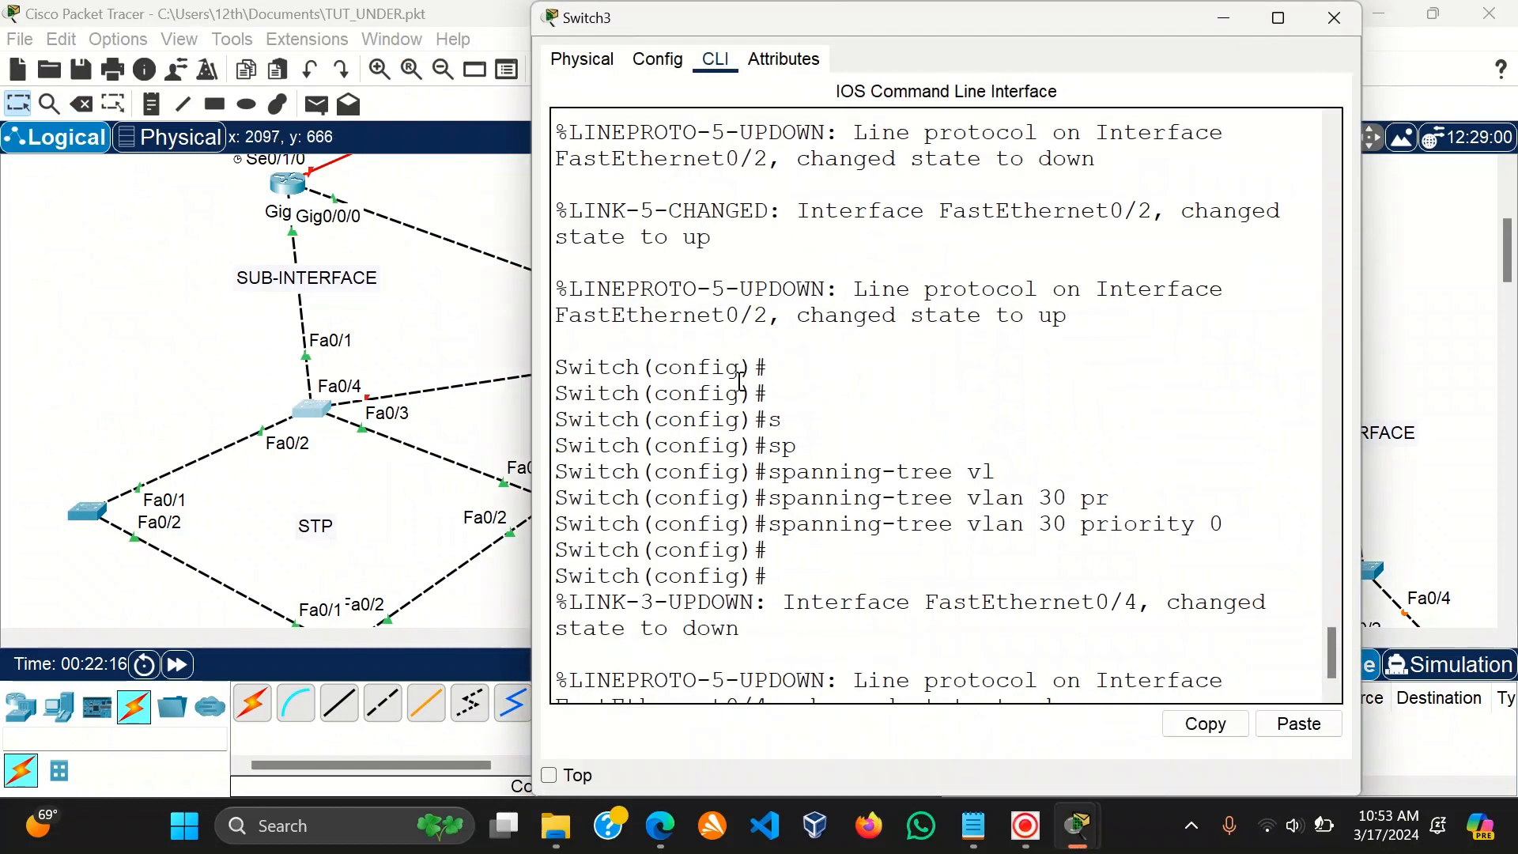
key("Return")
key("Return")
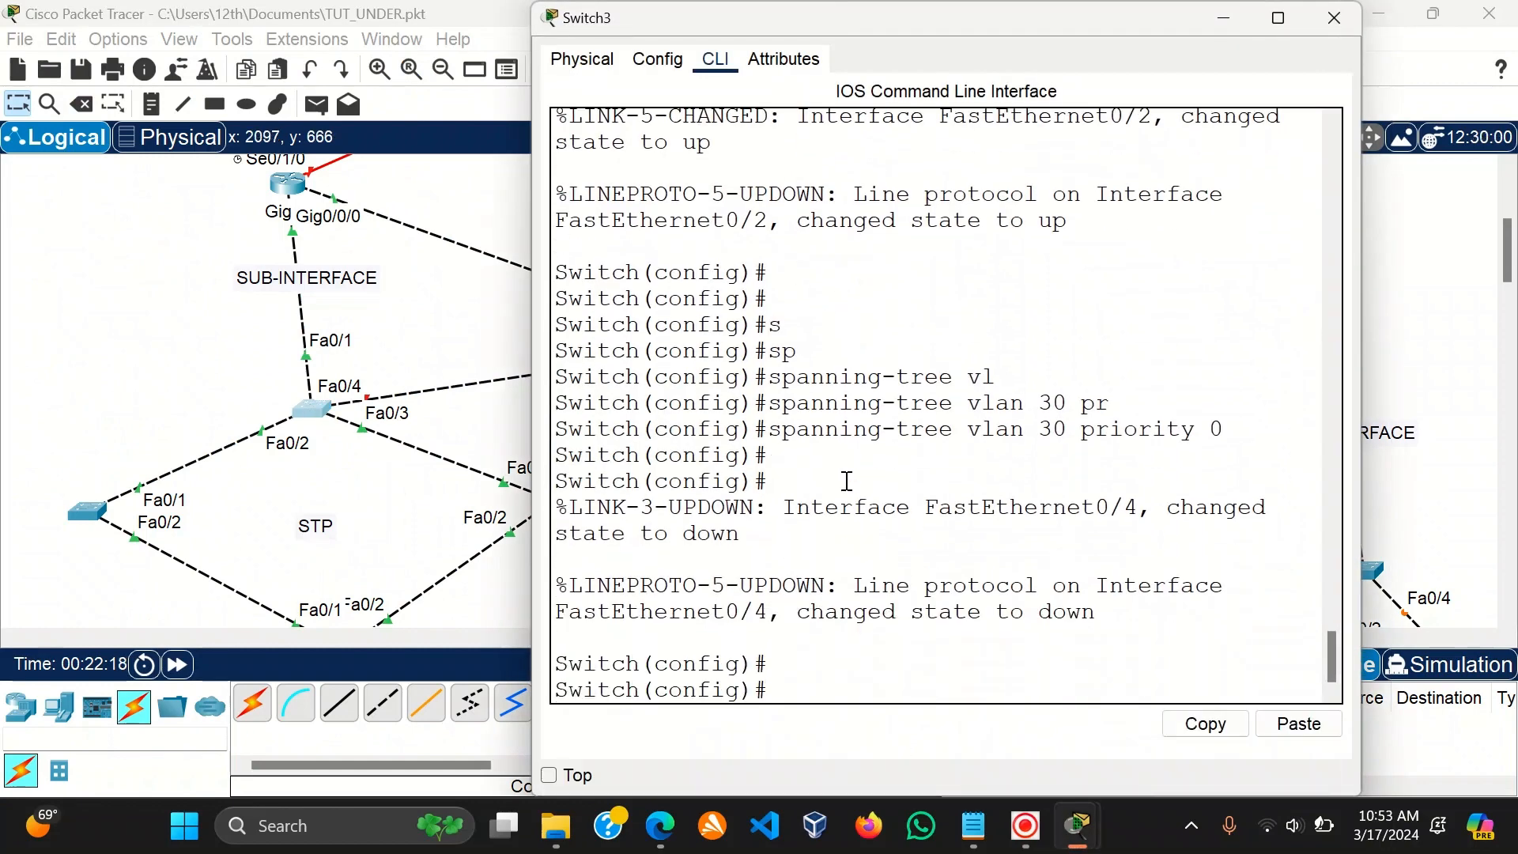
type("conf")
key("Tab")
type("t")
key("Tab")
key("BackSpace")
key("BackSpace")
key("BackSpace")
key("BackSpace")
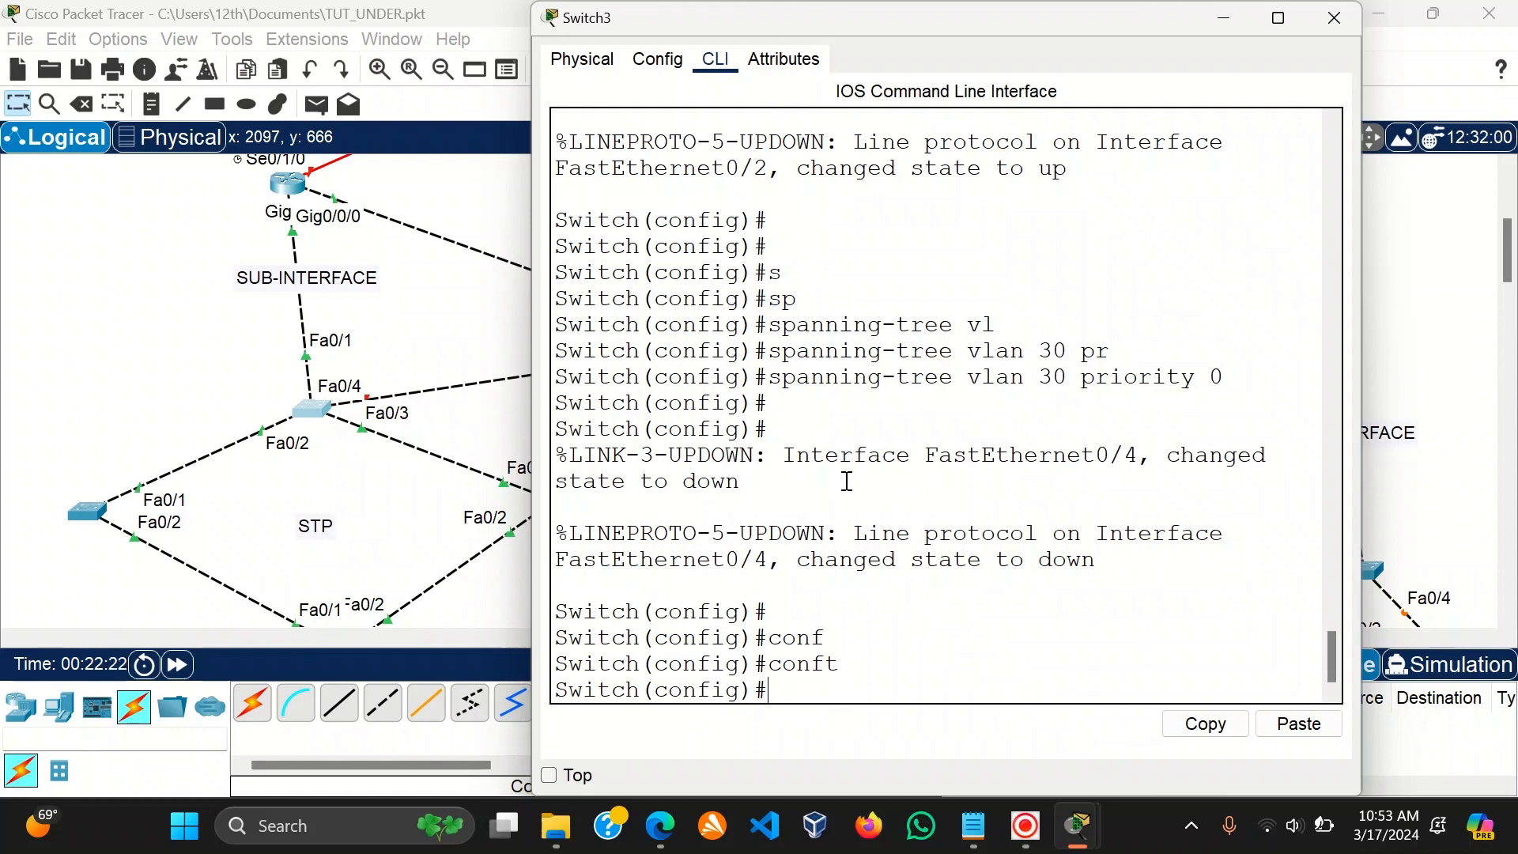
Enter interface configuration mode for fastEthernet 0/4 on Switch3.
type("int")
key("Tab")
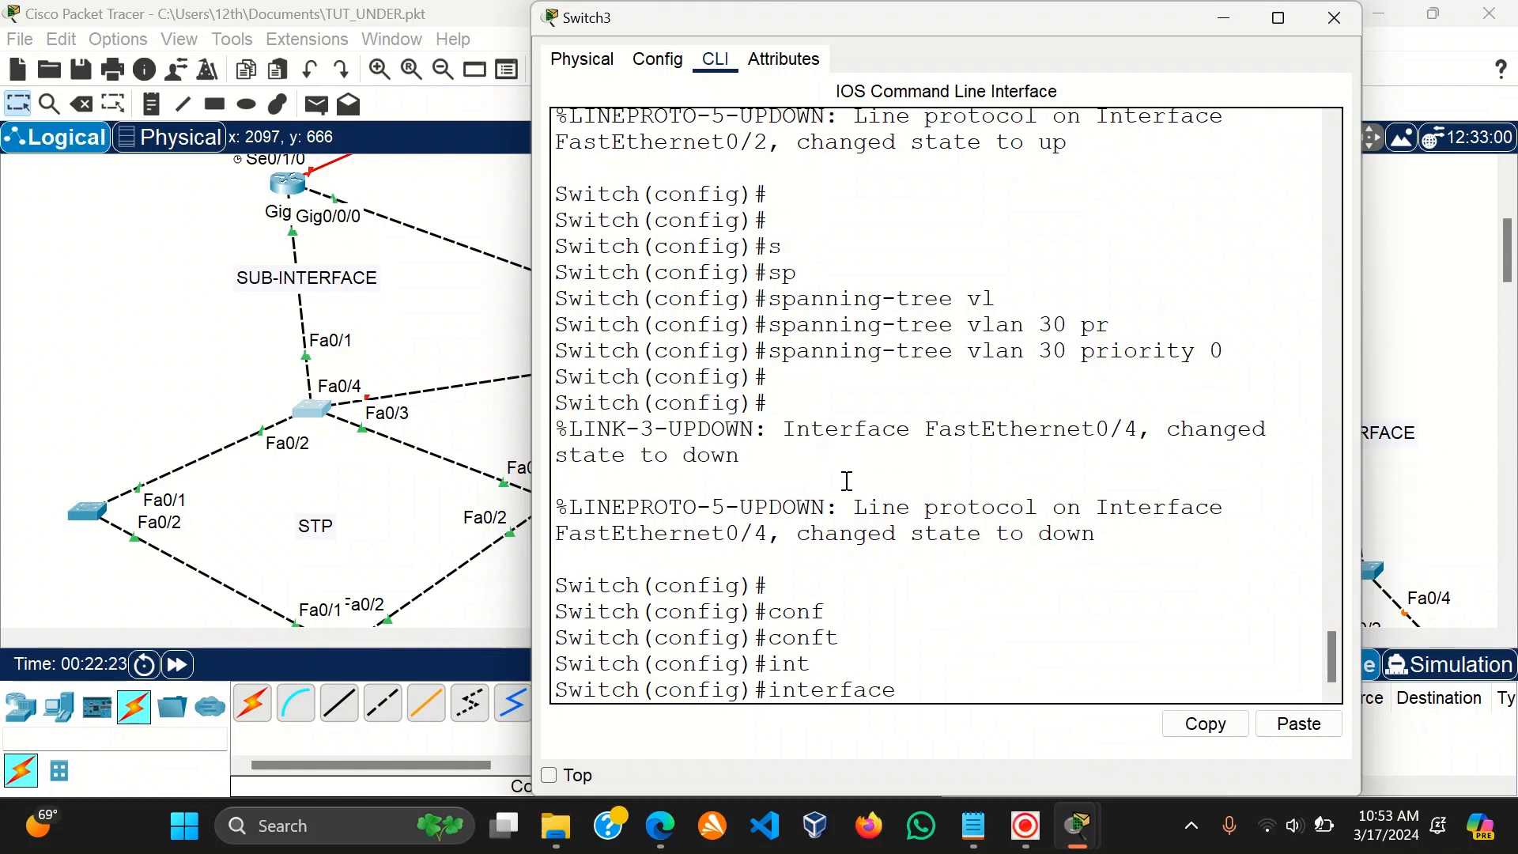
type("f")
key("Tab")
type("0/4")
key("Return")
key("Return")
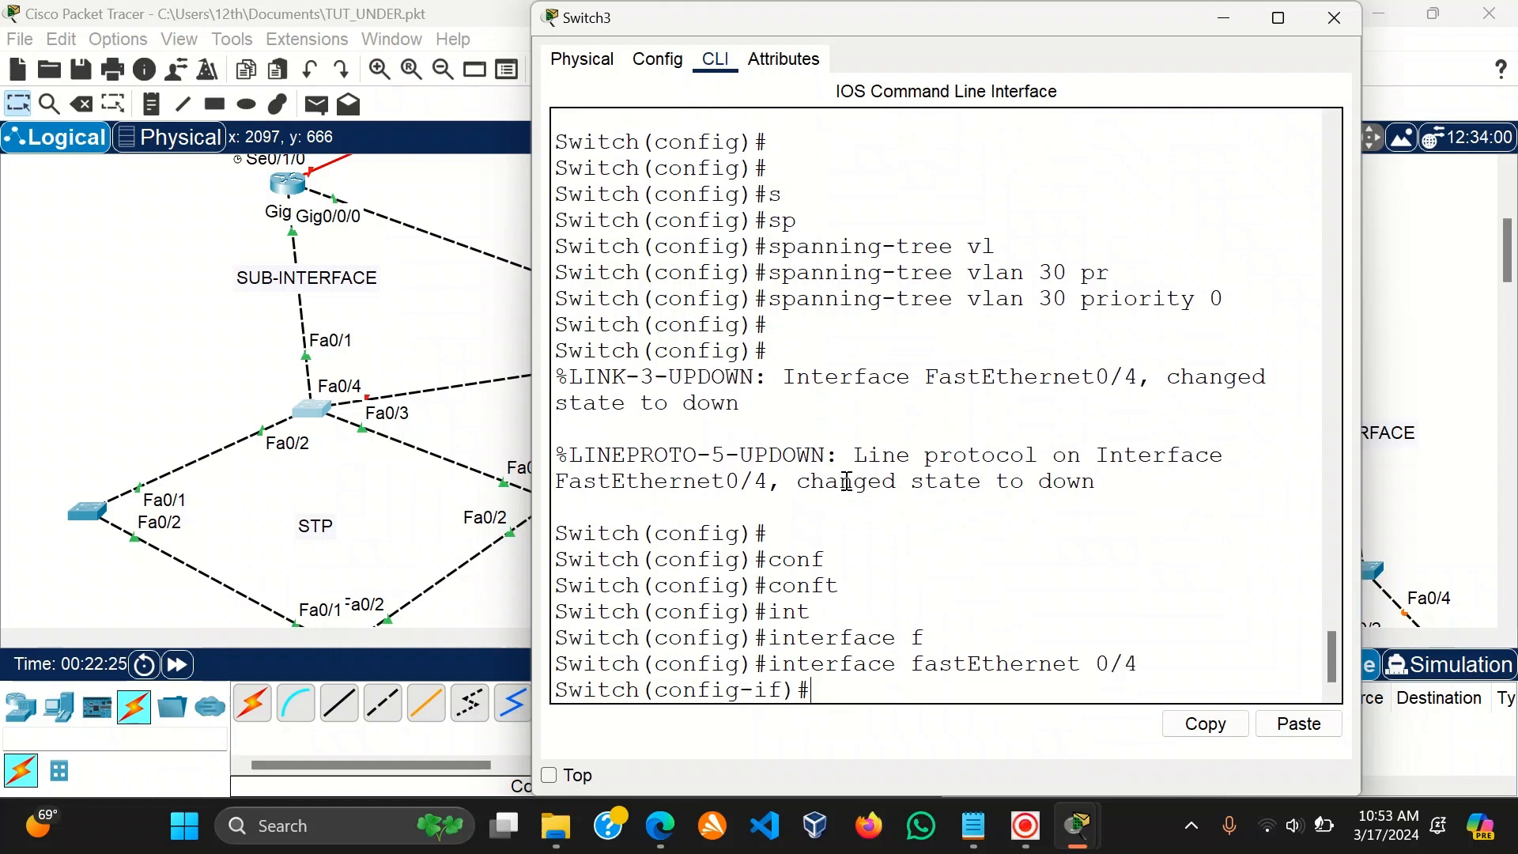
Set Switch3's fastEthernet 0/4 port to trunk mode.
type("sw")
key("Tab")
type("m")
key("Tab")
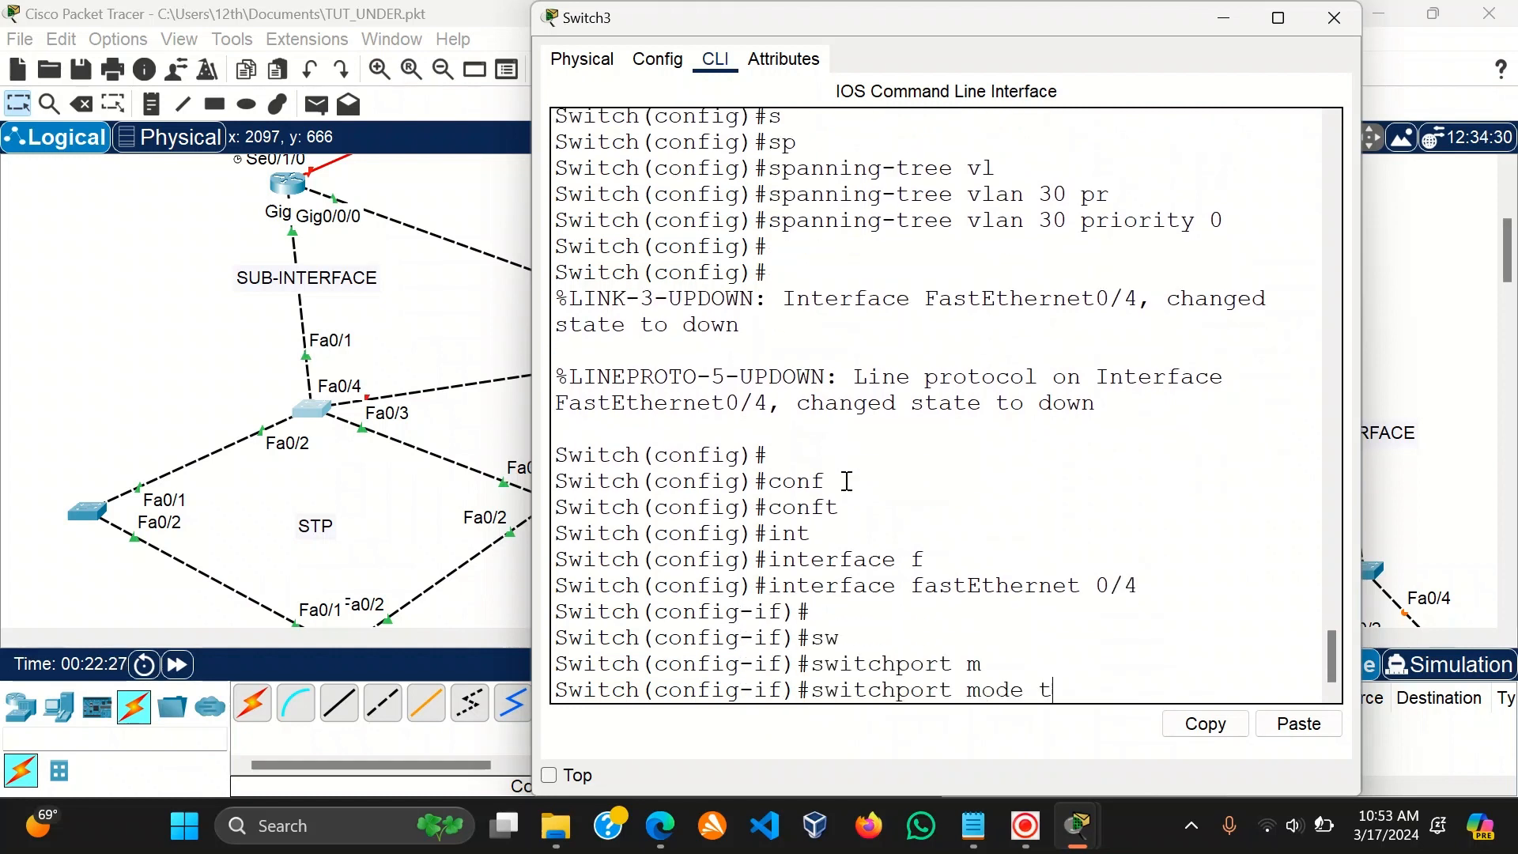
type("t")
key("Tab")
key("Return")
key("Return")
key("Return")
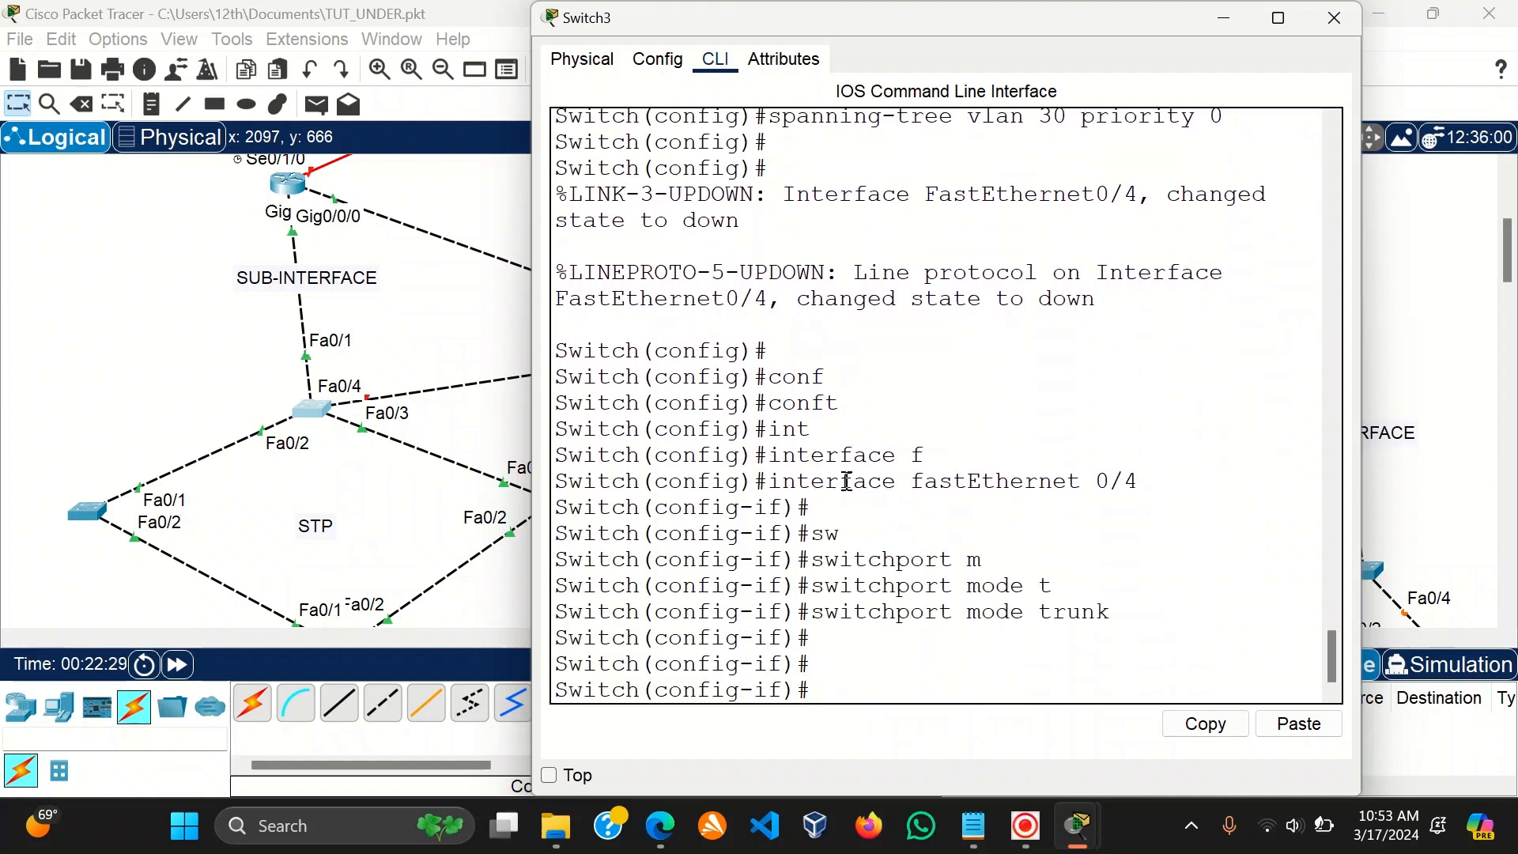
Enable Switch3's fastEthernet 0/4 port with no shutdown and close the switch window.
type("no sh")
key("Tab")
key("Return")
key("Return")
key("Return")
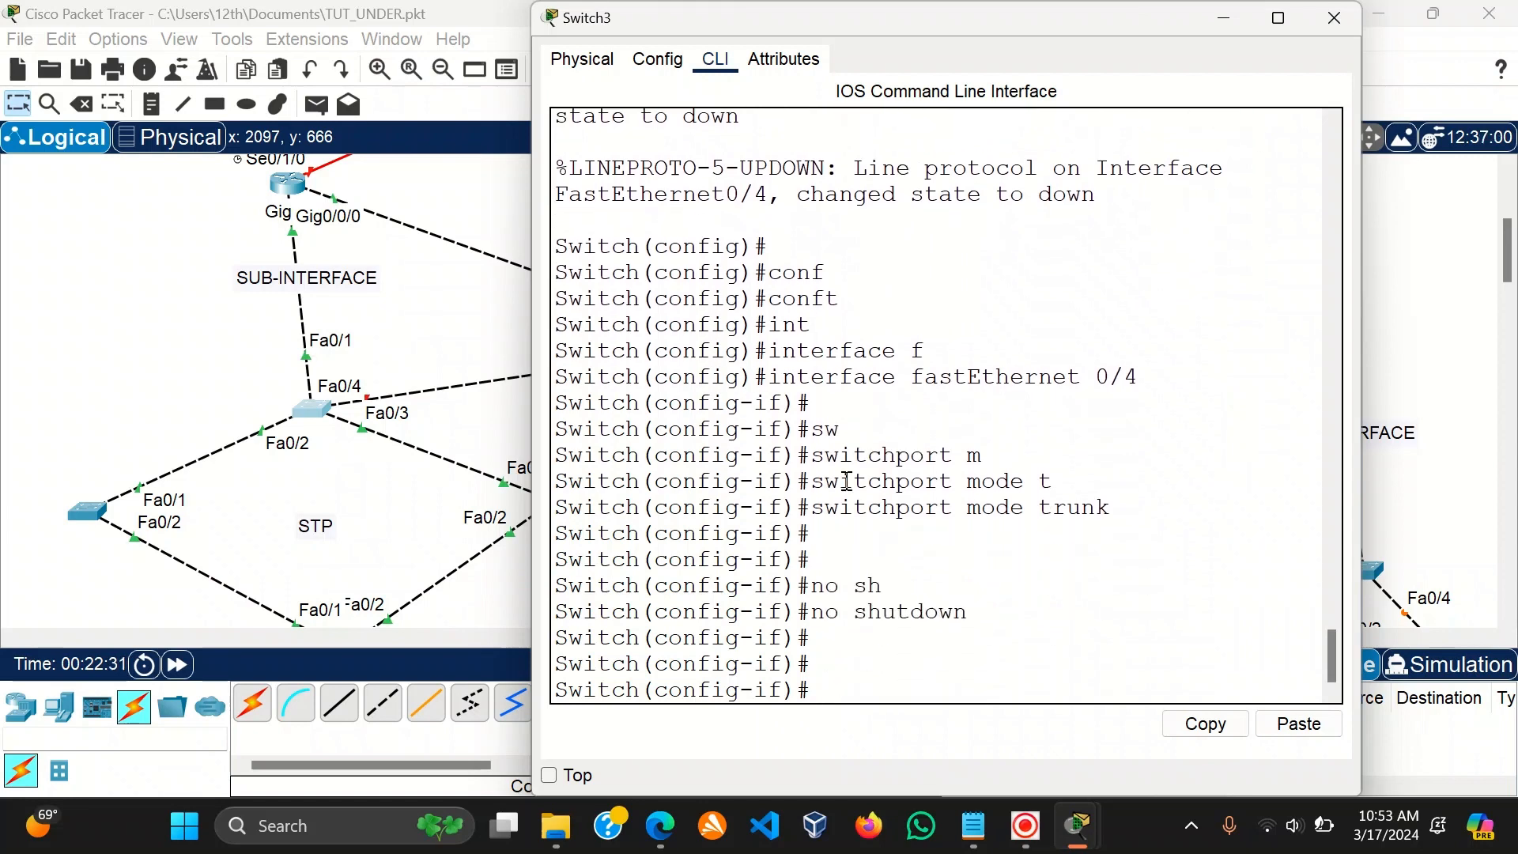
left_click(1342, 21)
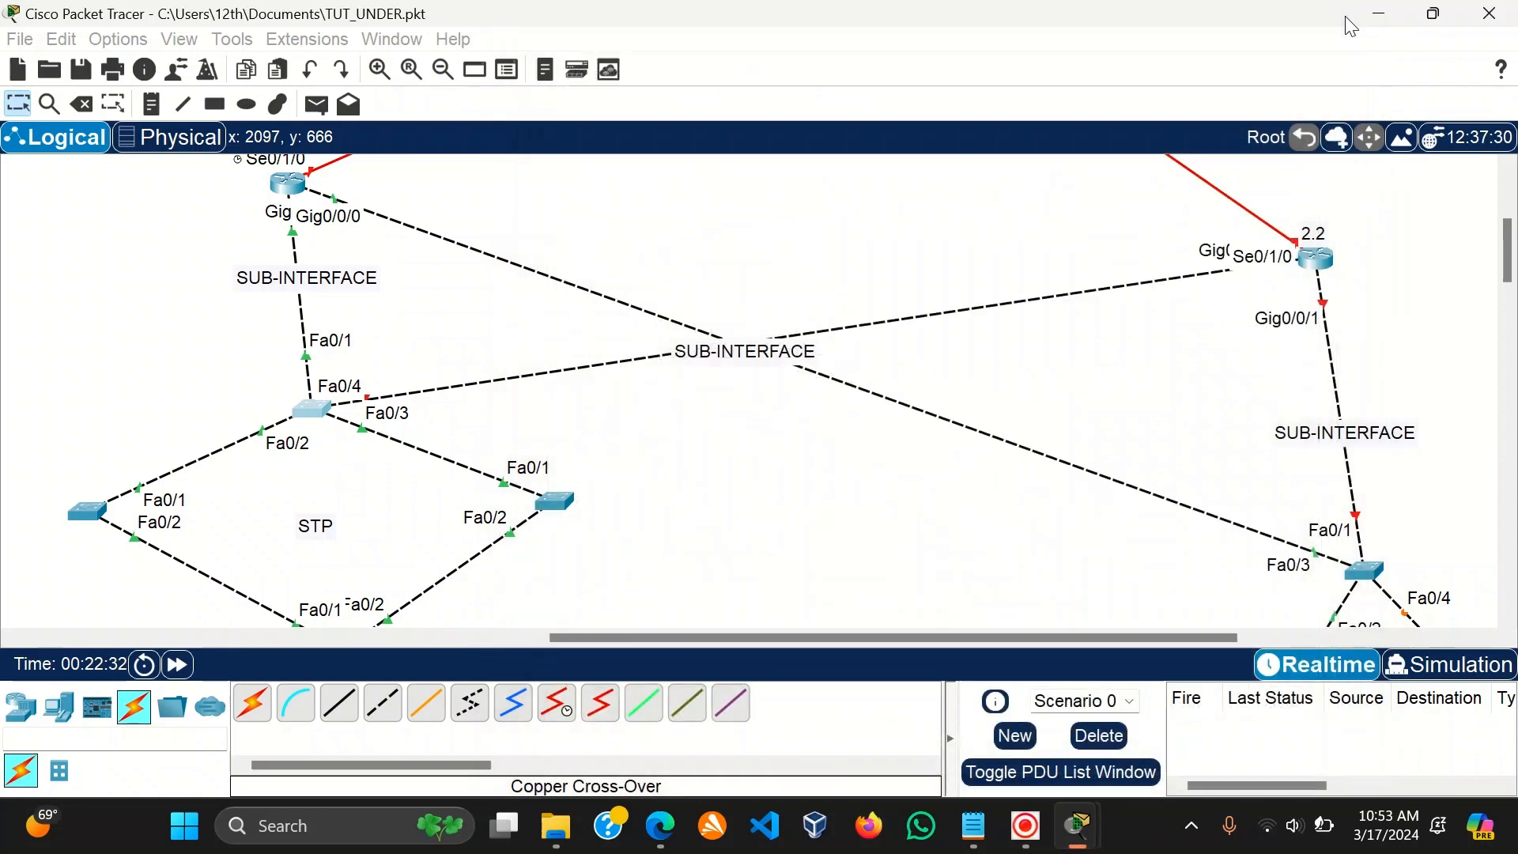
Look at Router2's console again and return to the topology around the two gateway routers.
left_click(1328, 259)
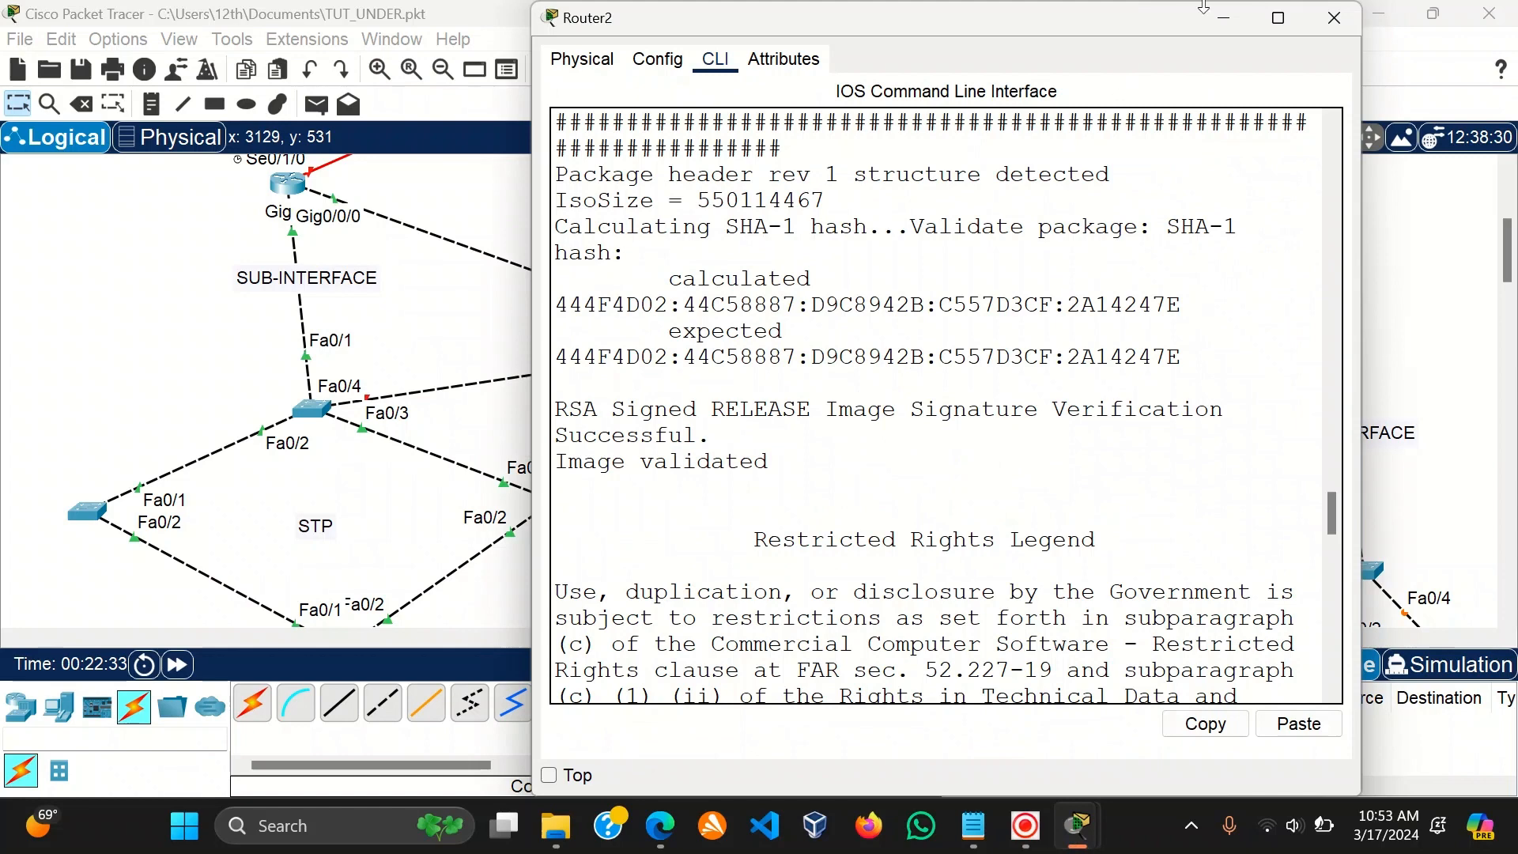
left_click(452, 331)
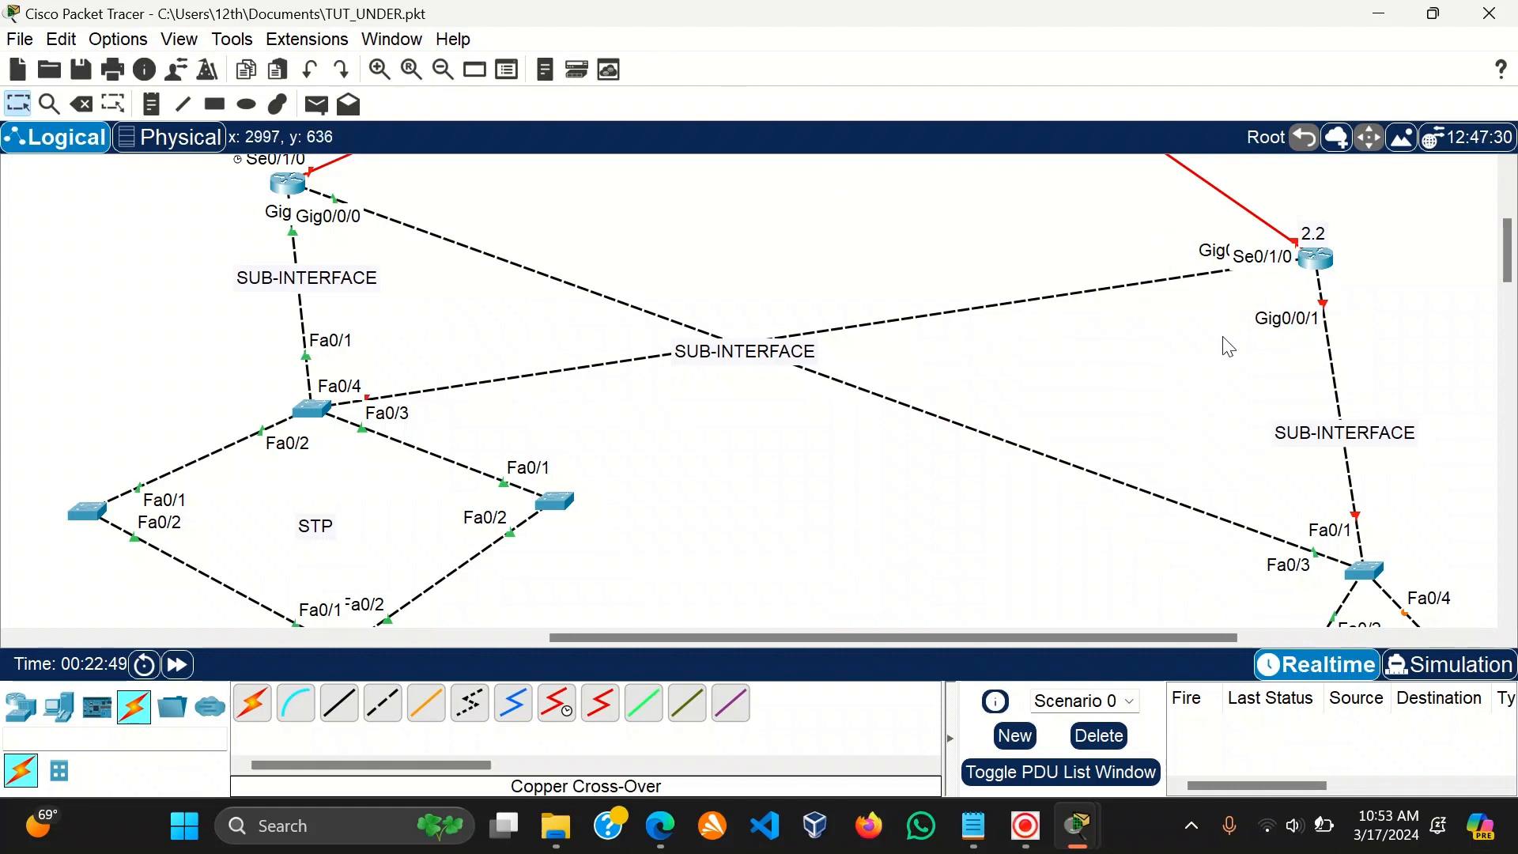
scroll(1225, 344, "up", 2)
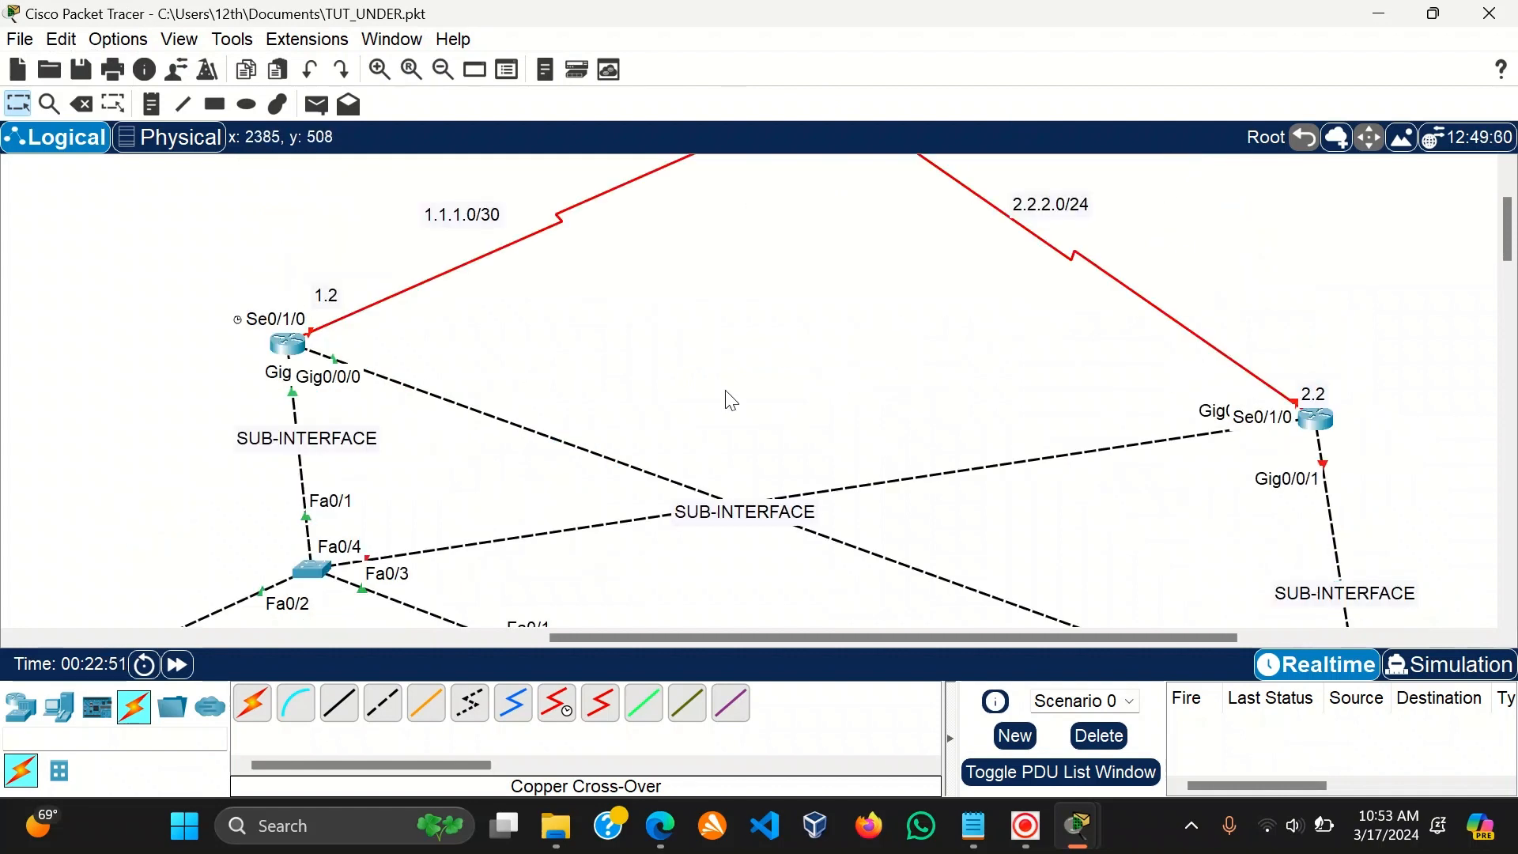
Turn off Always Show Port Labels in Logical Workspace in the preferences and close them.
left_click(118, 41)
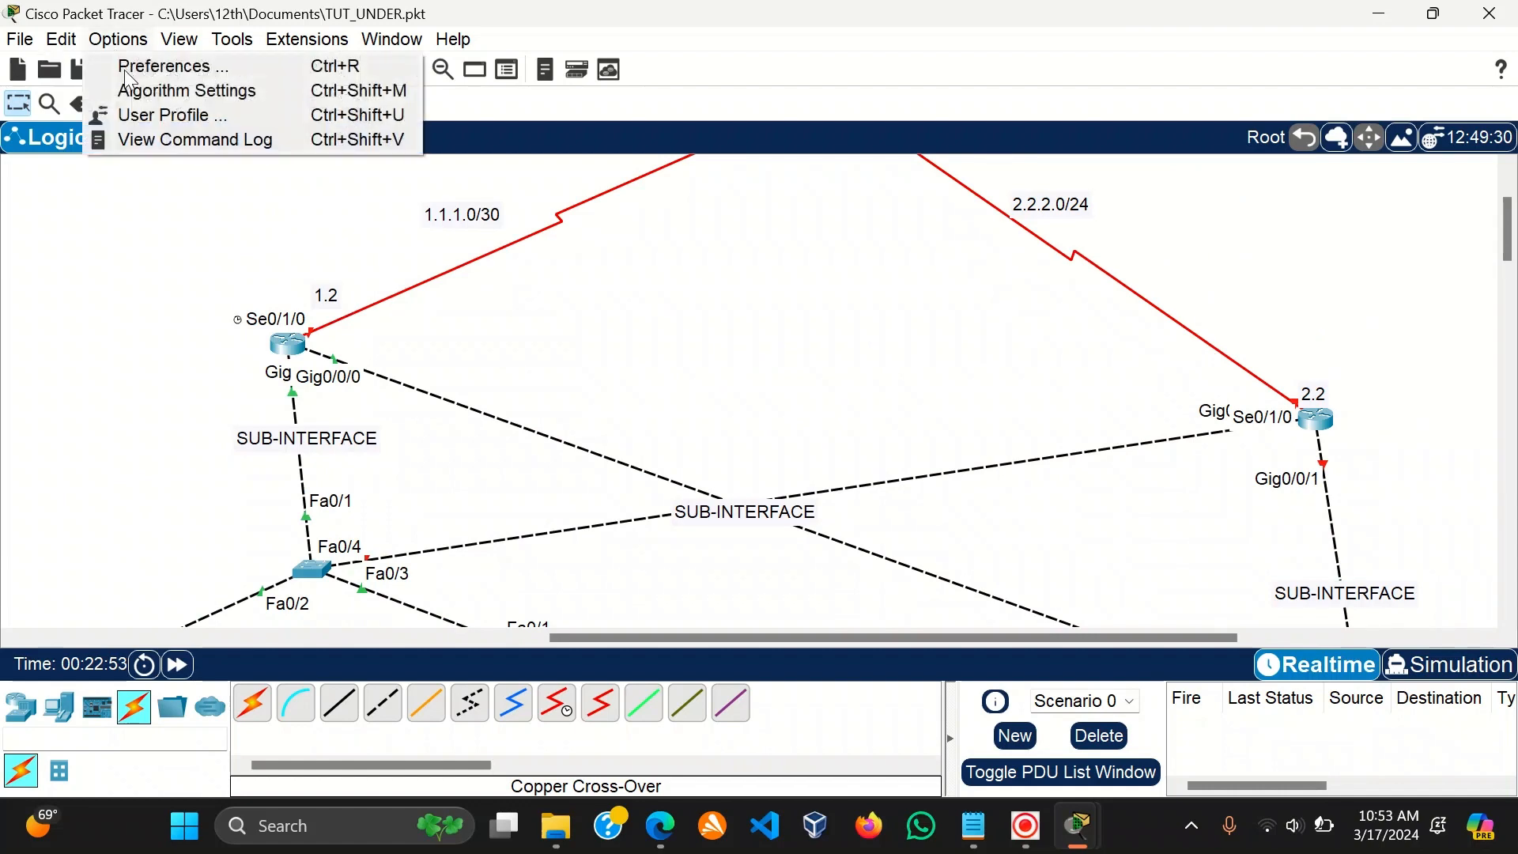
left_click(136, 71)
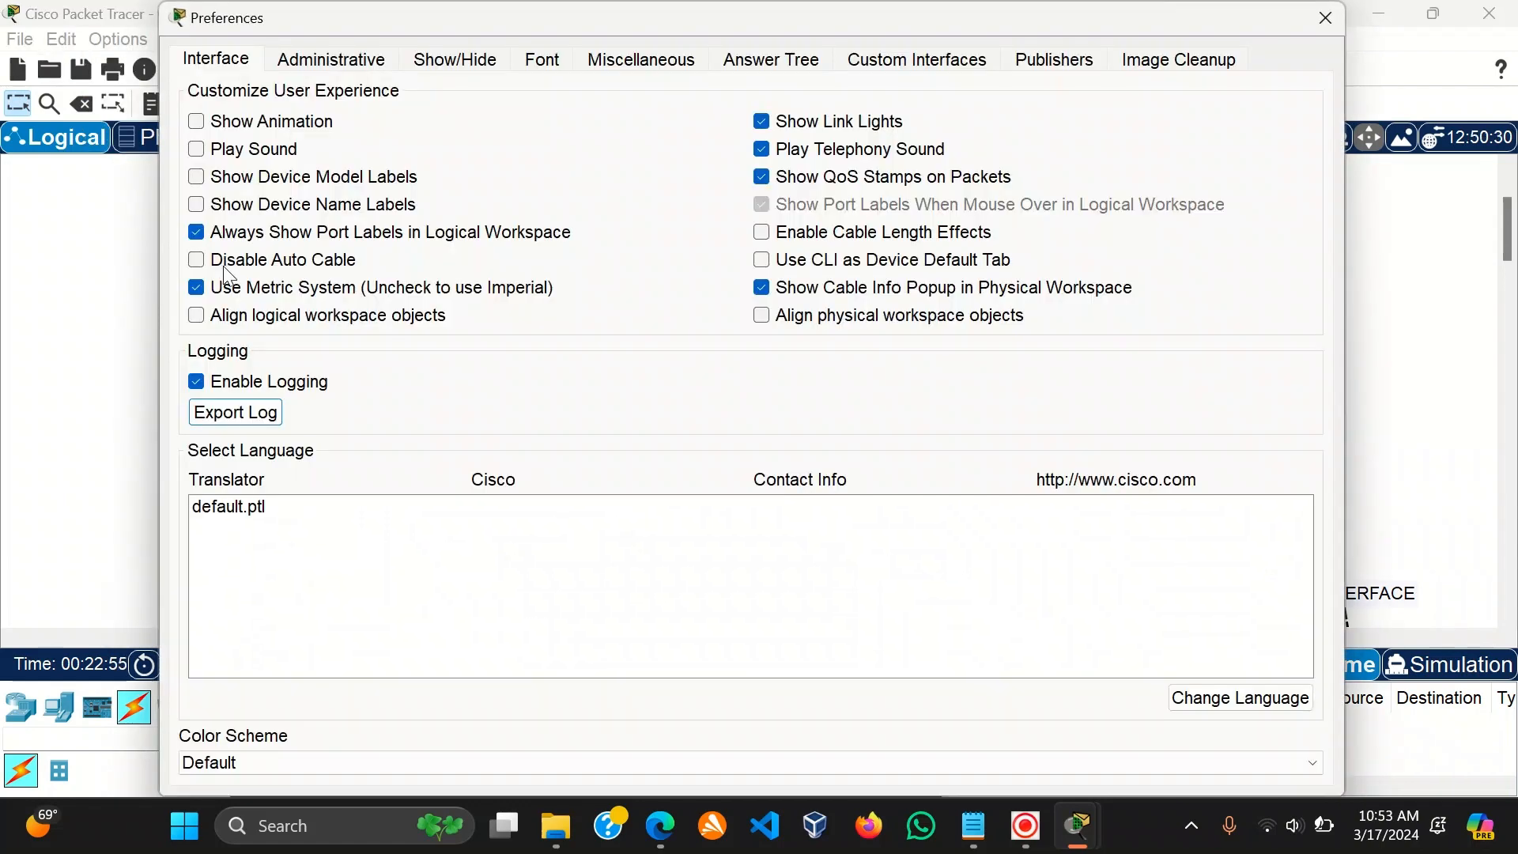
left_click(207, 236)
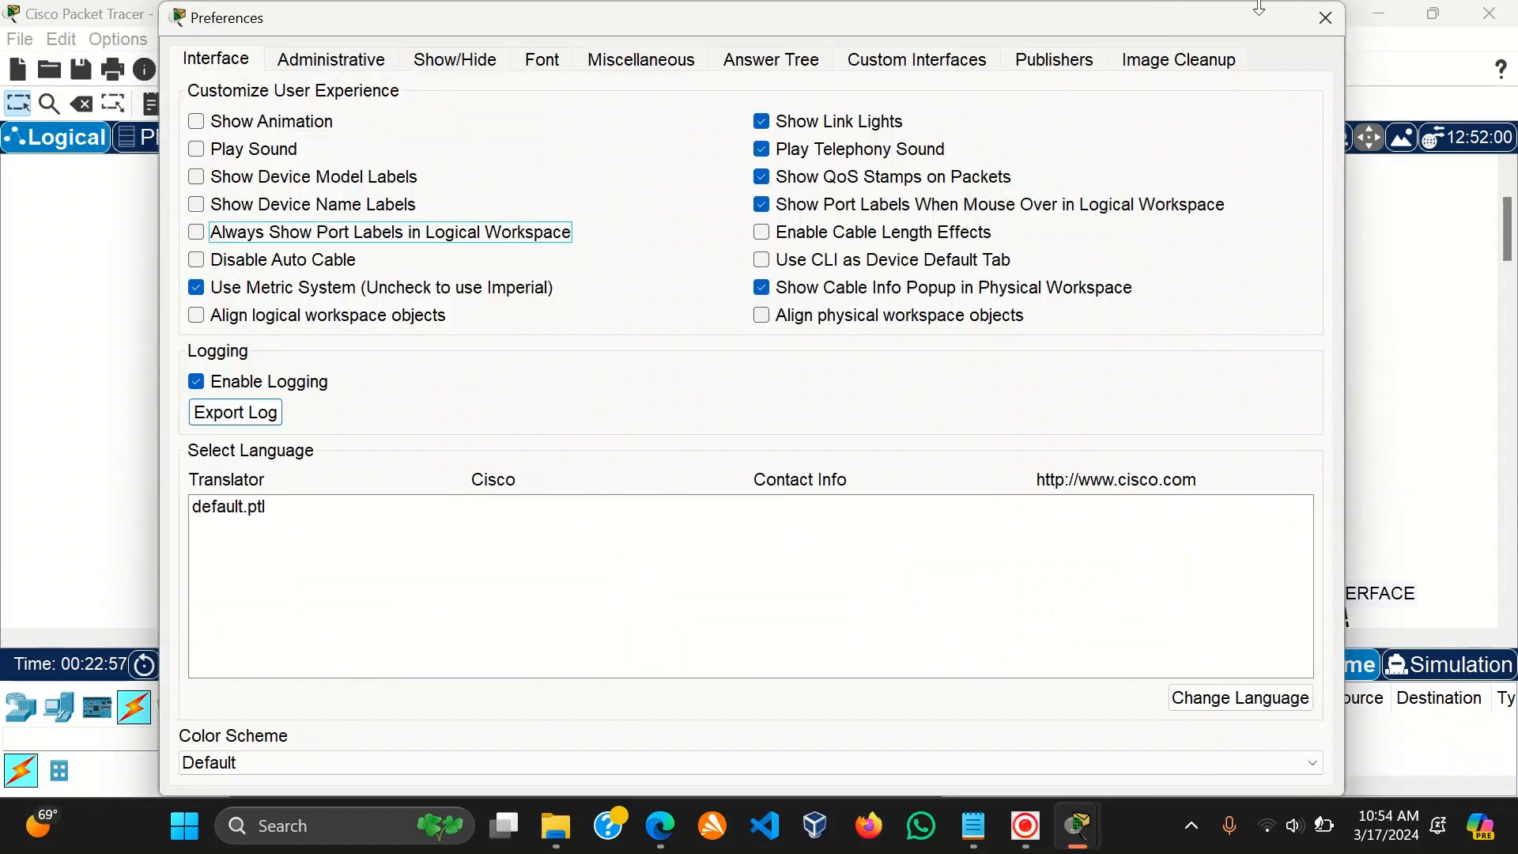
left_click(1321, 22)
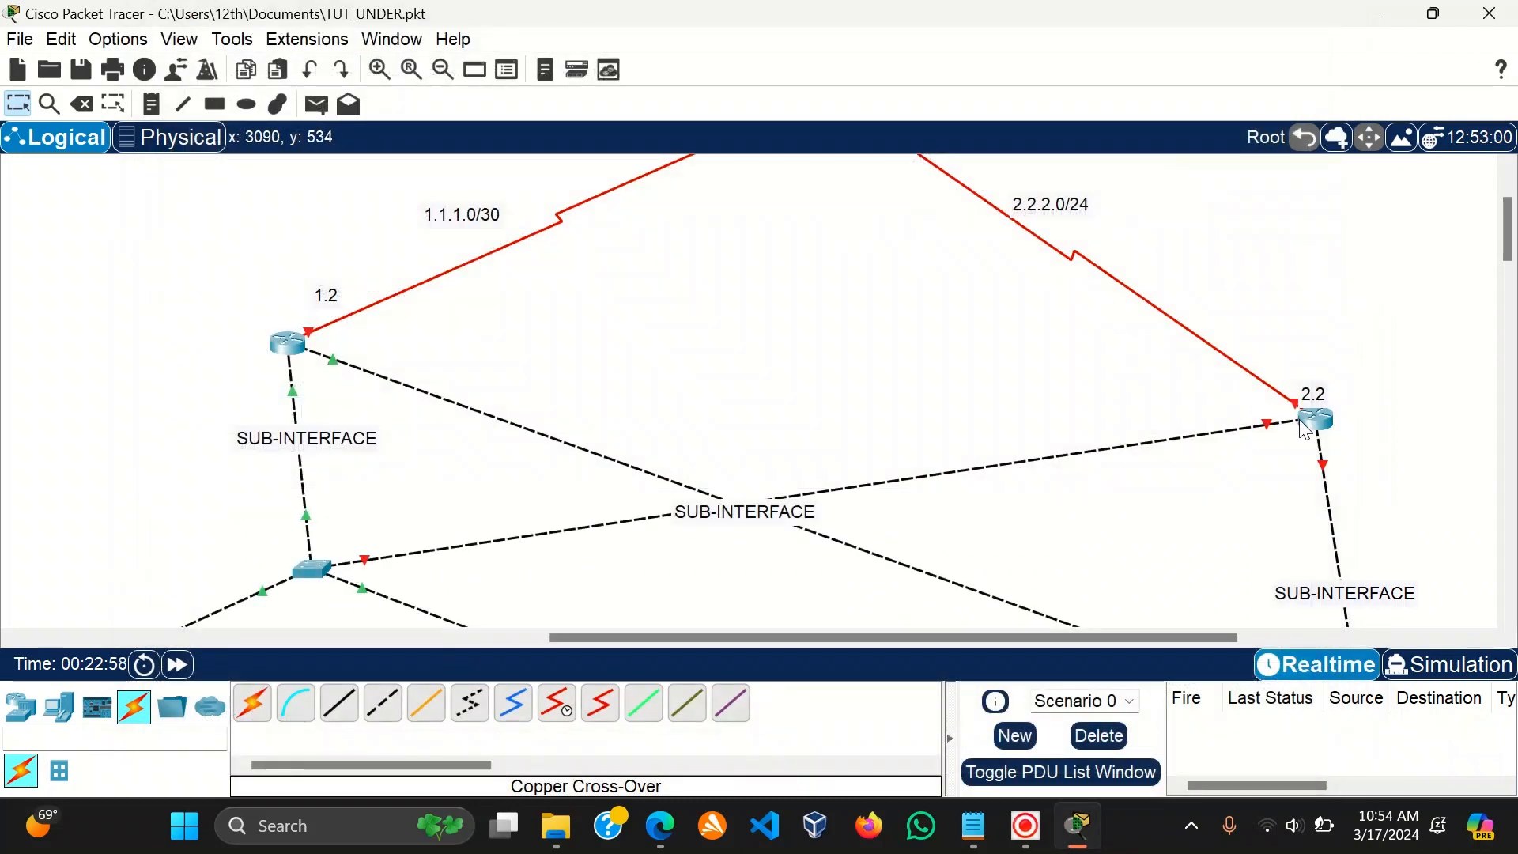
Open Router2's console and answer no to the initial configuration dialog to reach the router prompt.
left_click(1315, 417)
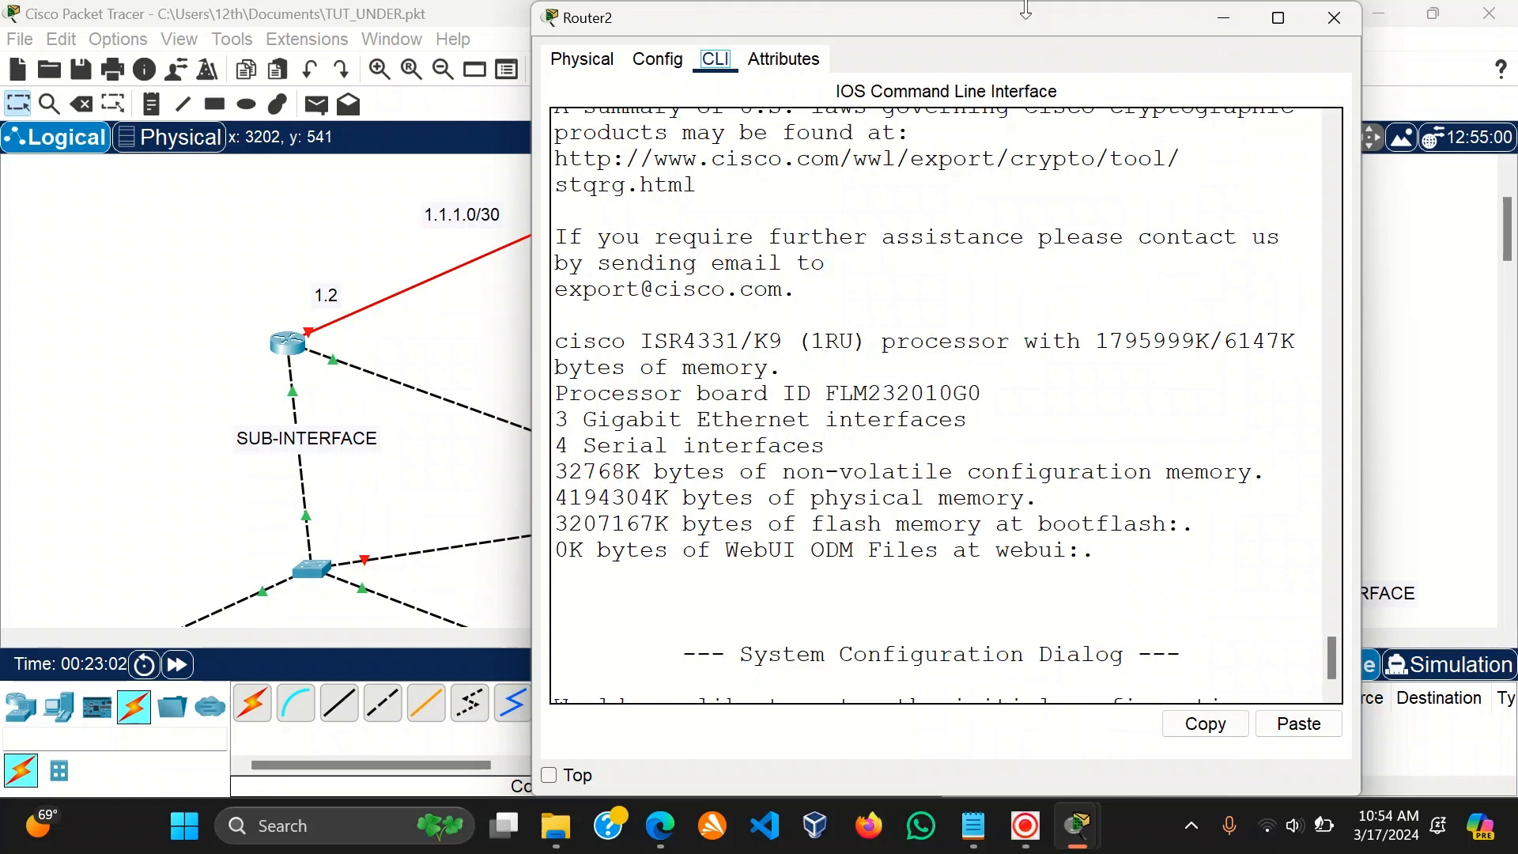
left_click_drag(1007, 21, 598, 43)
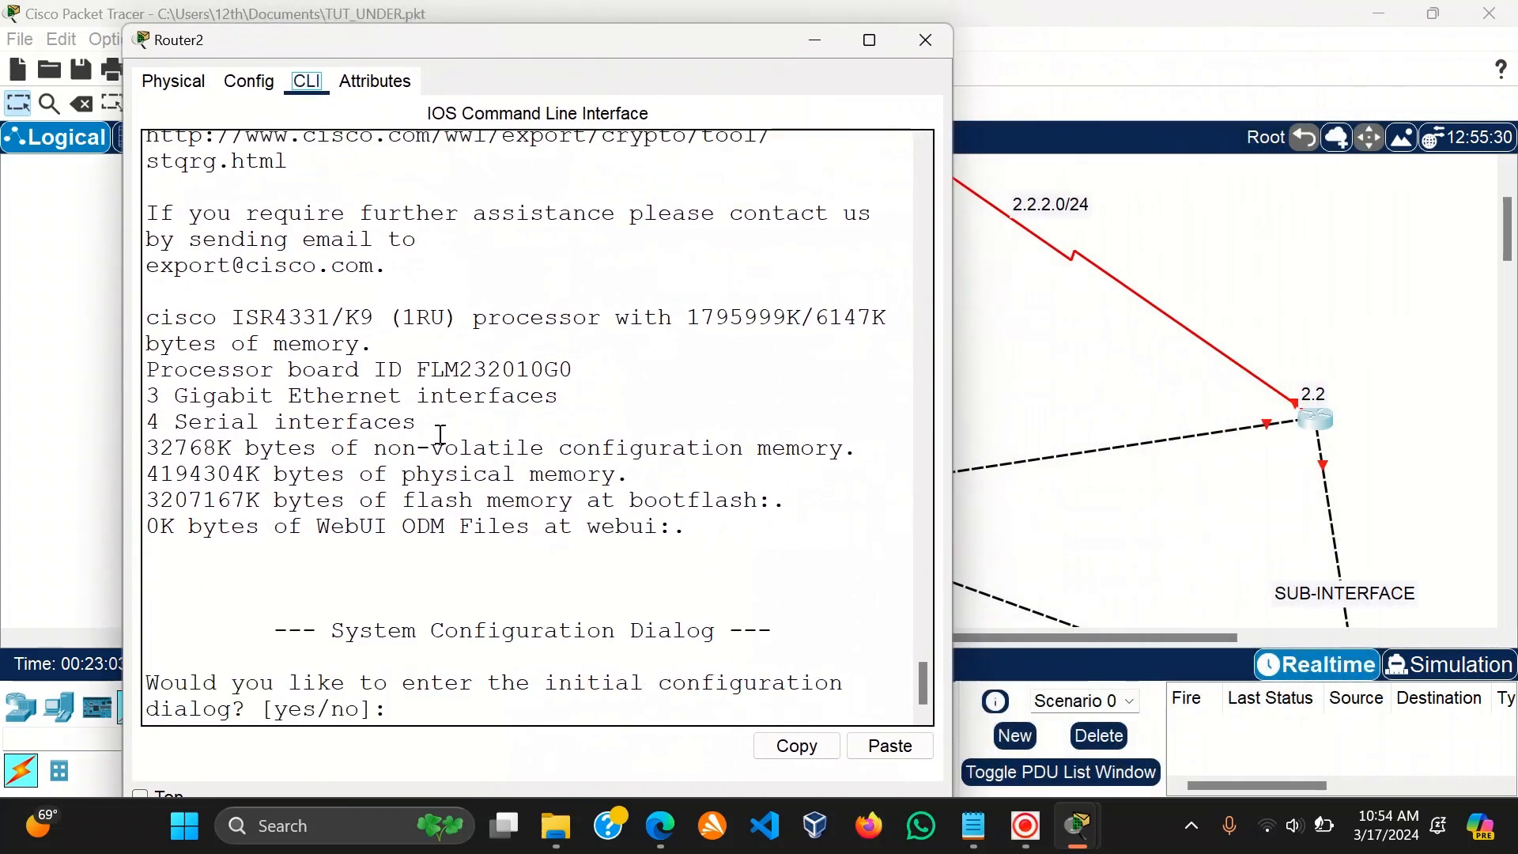
double_click(254, 399)
key("Return")
key("Return")
key("Return")
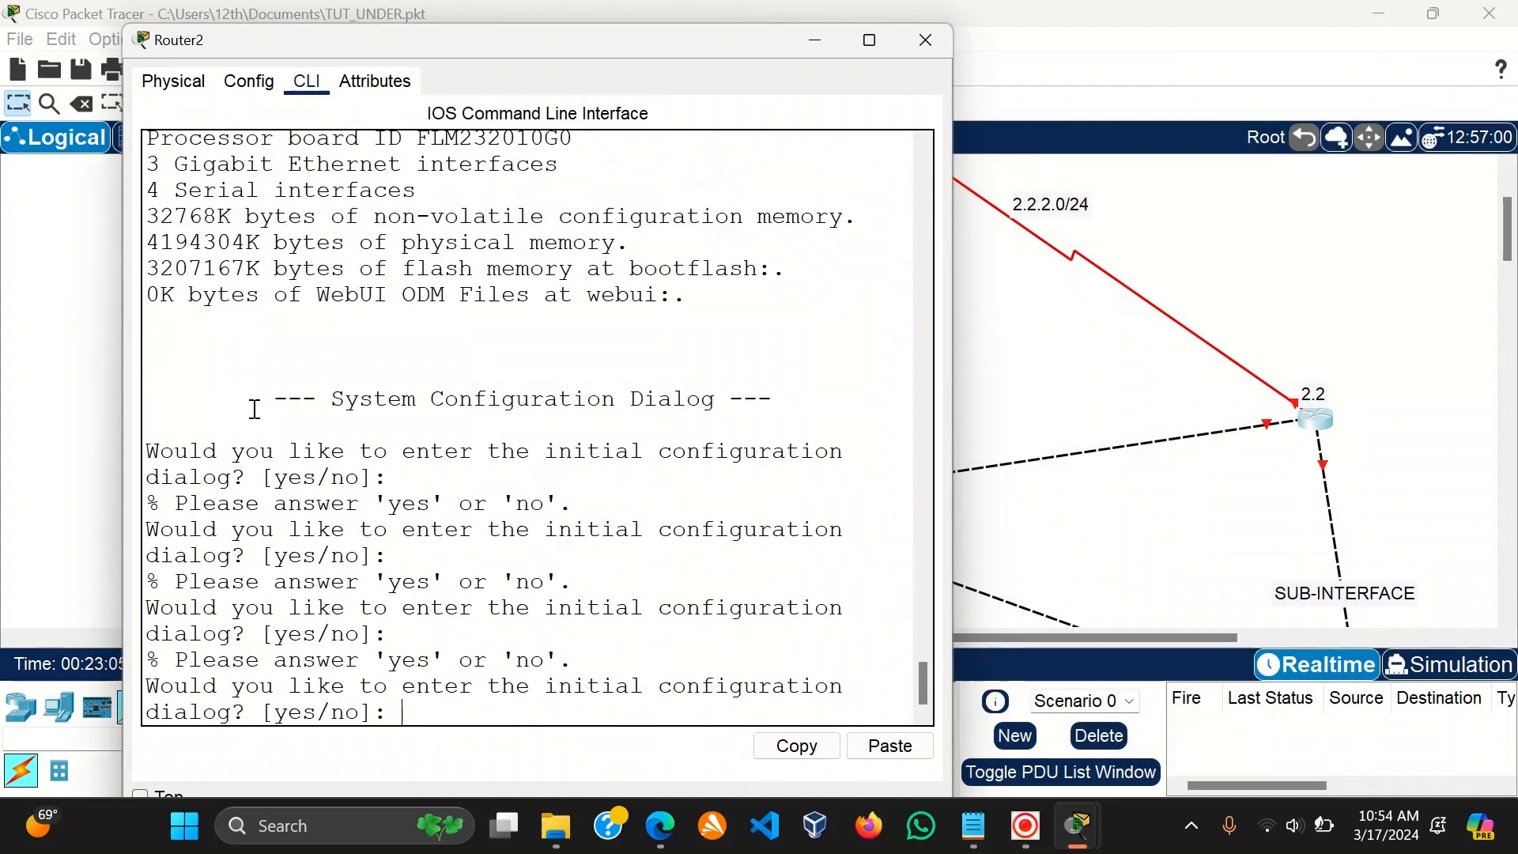
type("no")
key("Return")
key("Return")
key("Return")
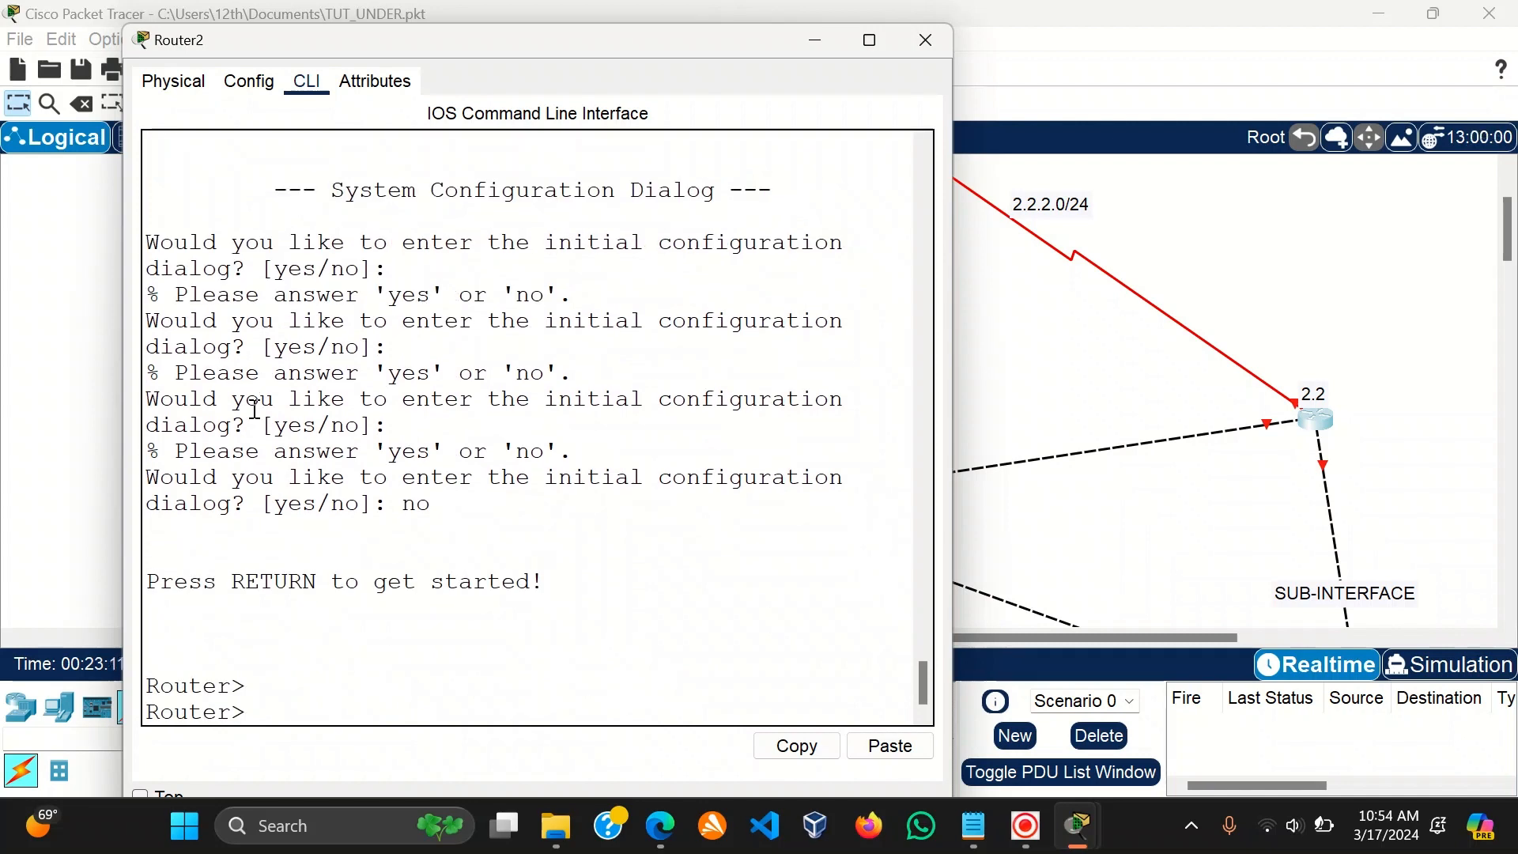
Enter privileged mode on Router2 with enable and start global configuration with configure terminal.
type("en")
key("Tab")
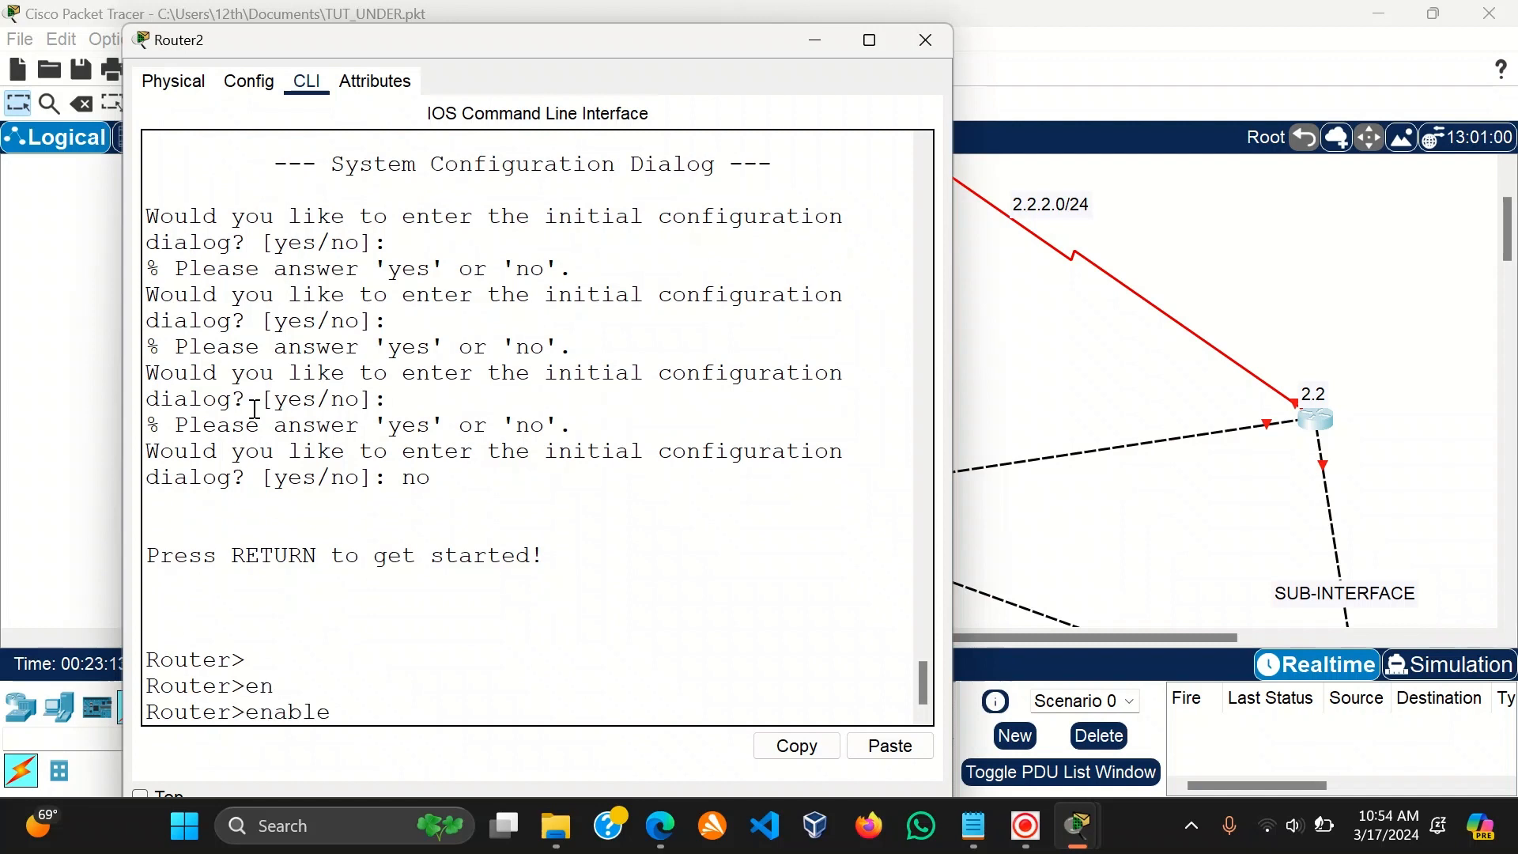
key("Return")
type("conf")
key("Tab")
type("t")
key("Tab")
key("Return")
key("Return")
key("Return")
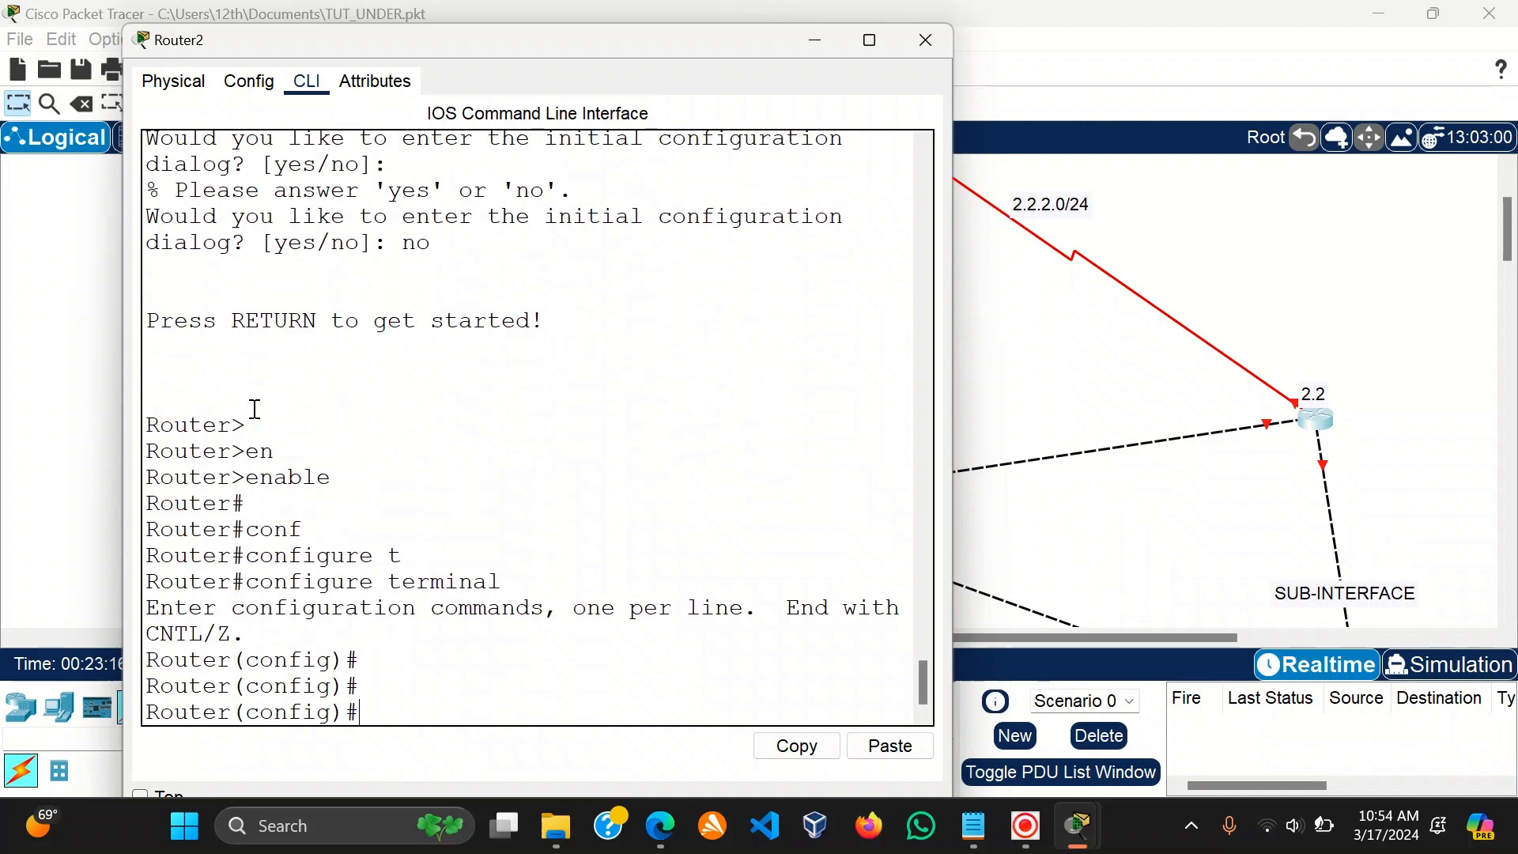
In the Notepad notes, copy the DHCP pool 10 to 40 commands under "Creating ip dhcp pool for gig0/0/0 right".
left_click(974, 825)
left_click(902, 517)
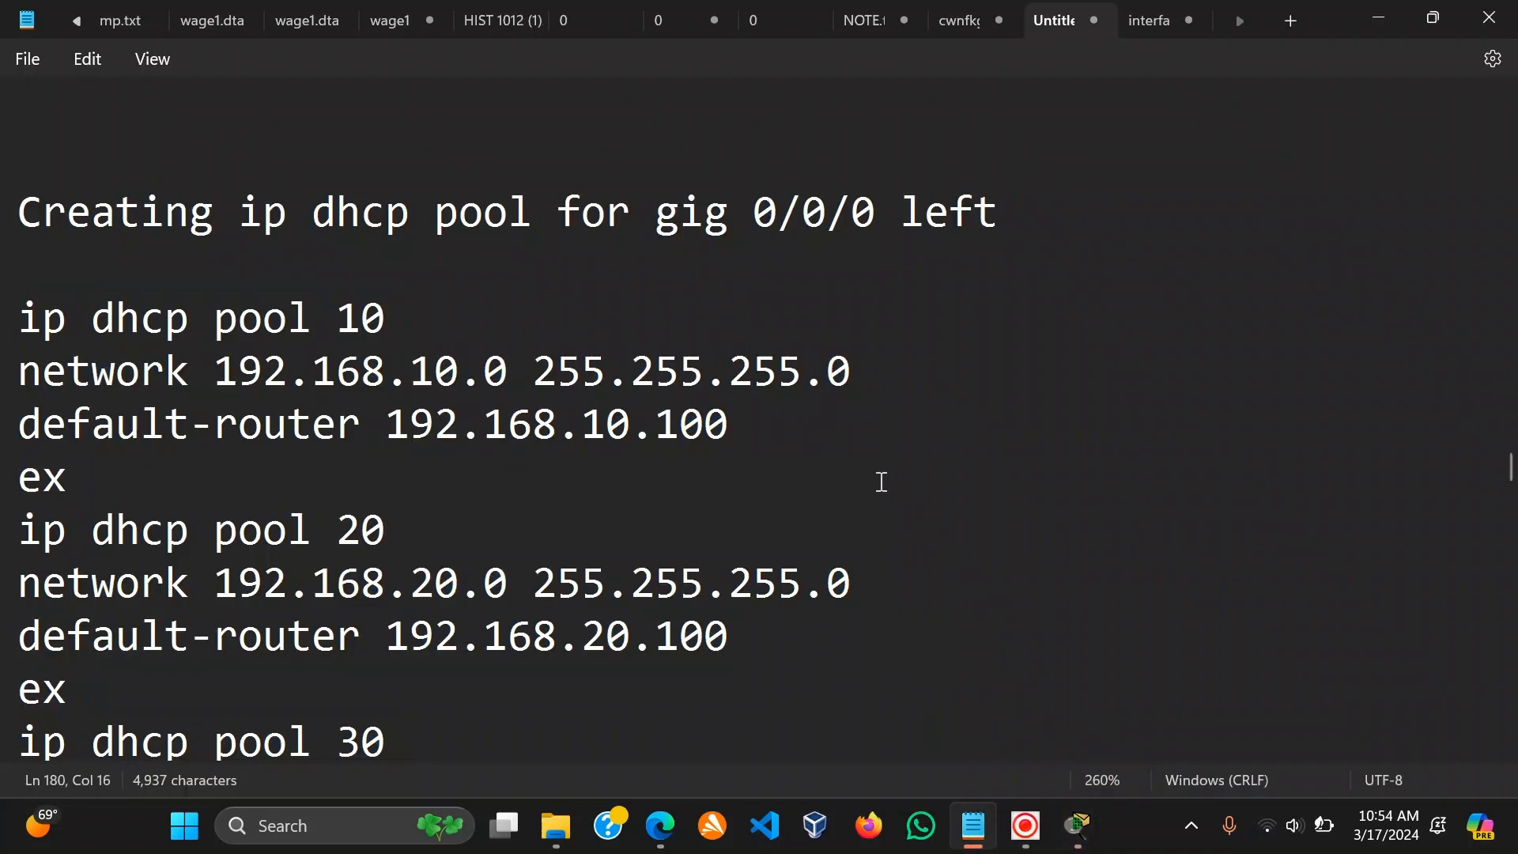
scroll(873, 476, "down", 7)
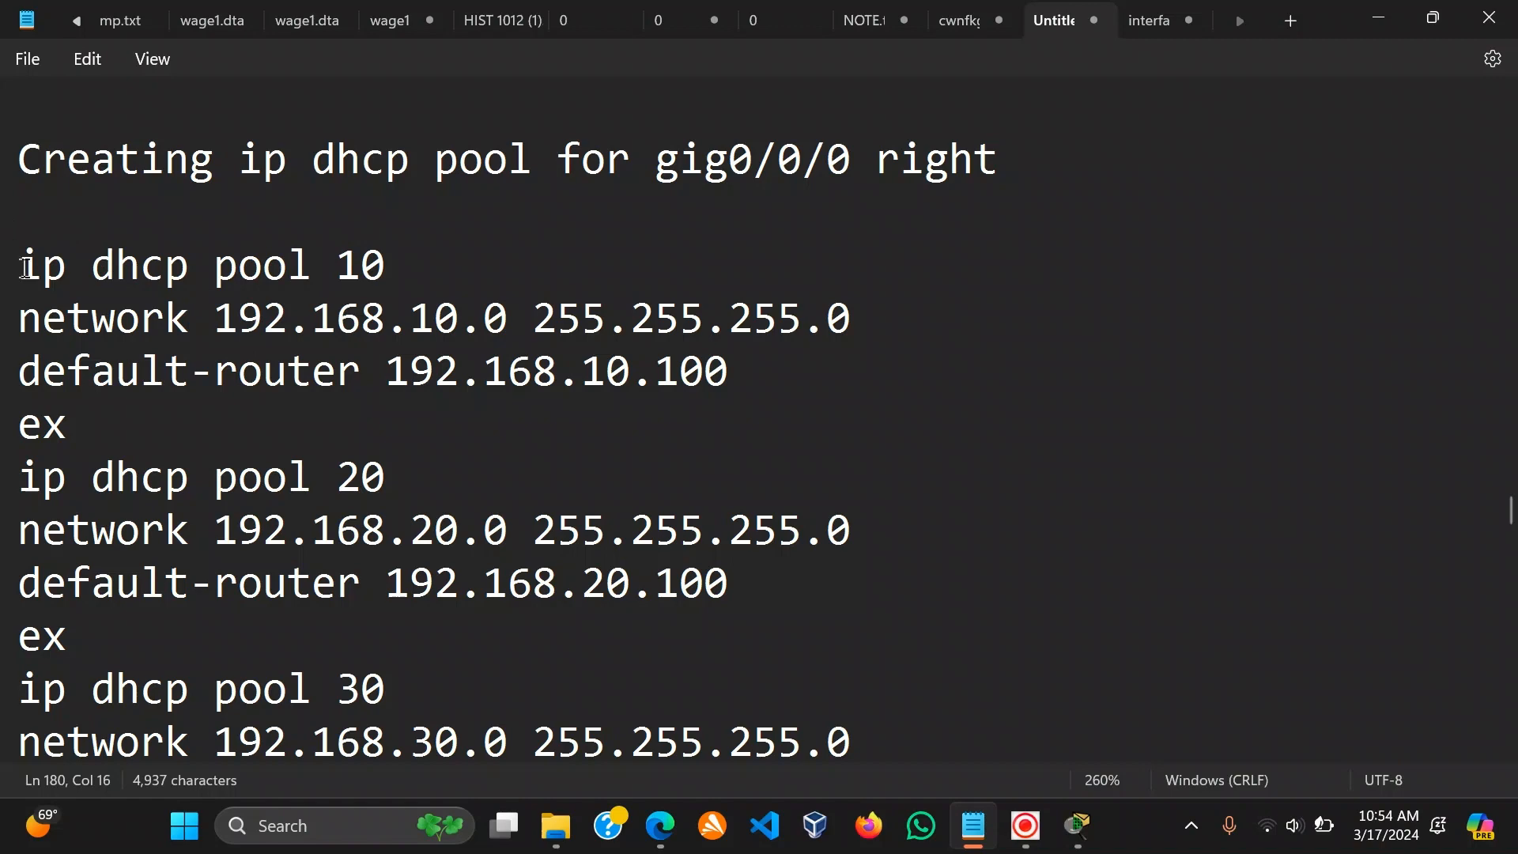
left_click_drag(26, 267, 353, 349)
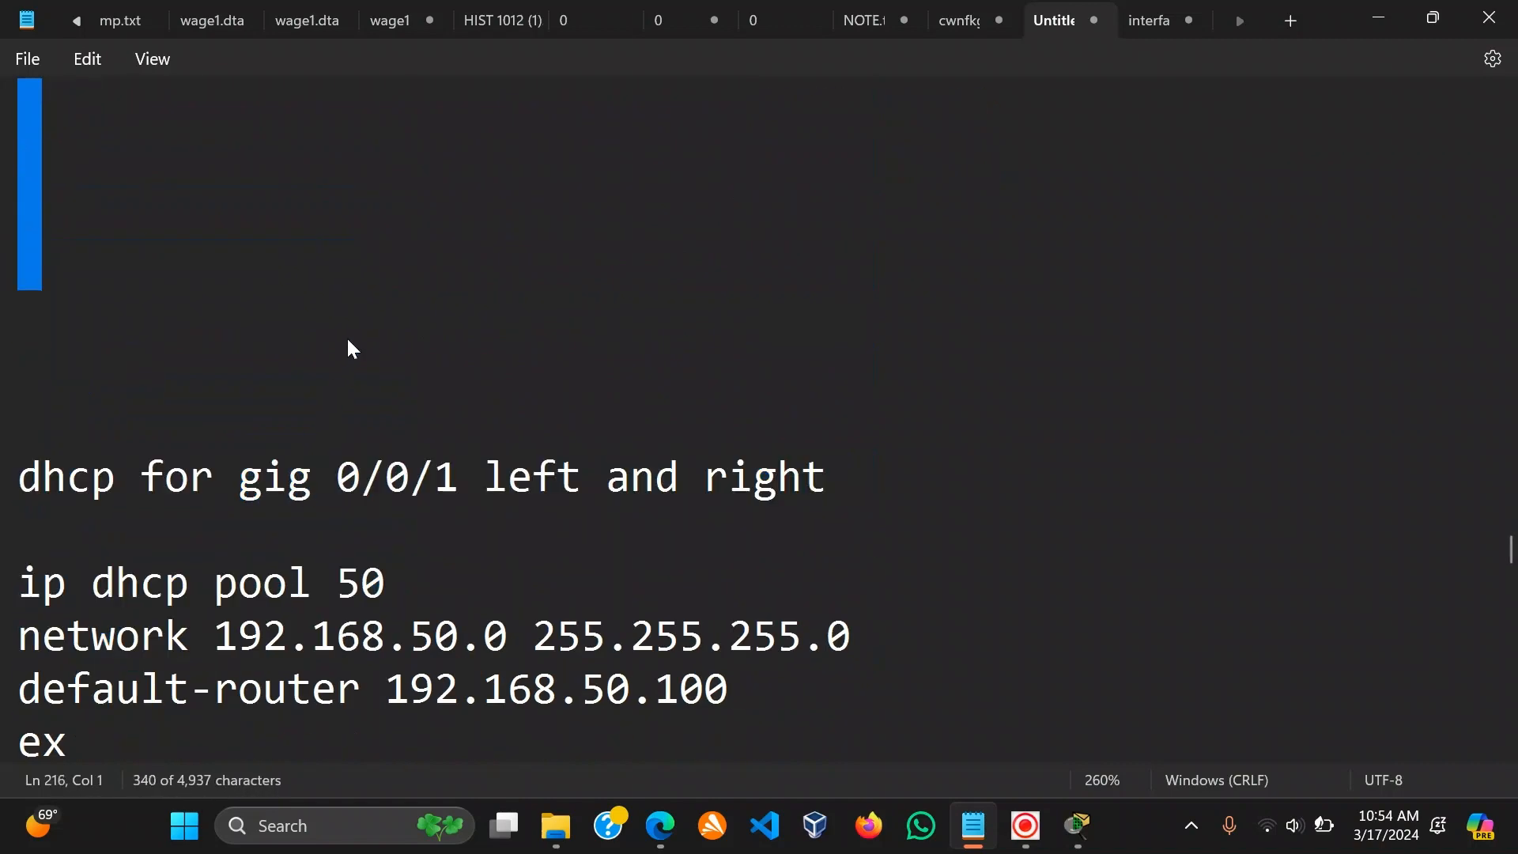
scroll(366, 310, "up", 3)
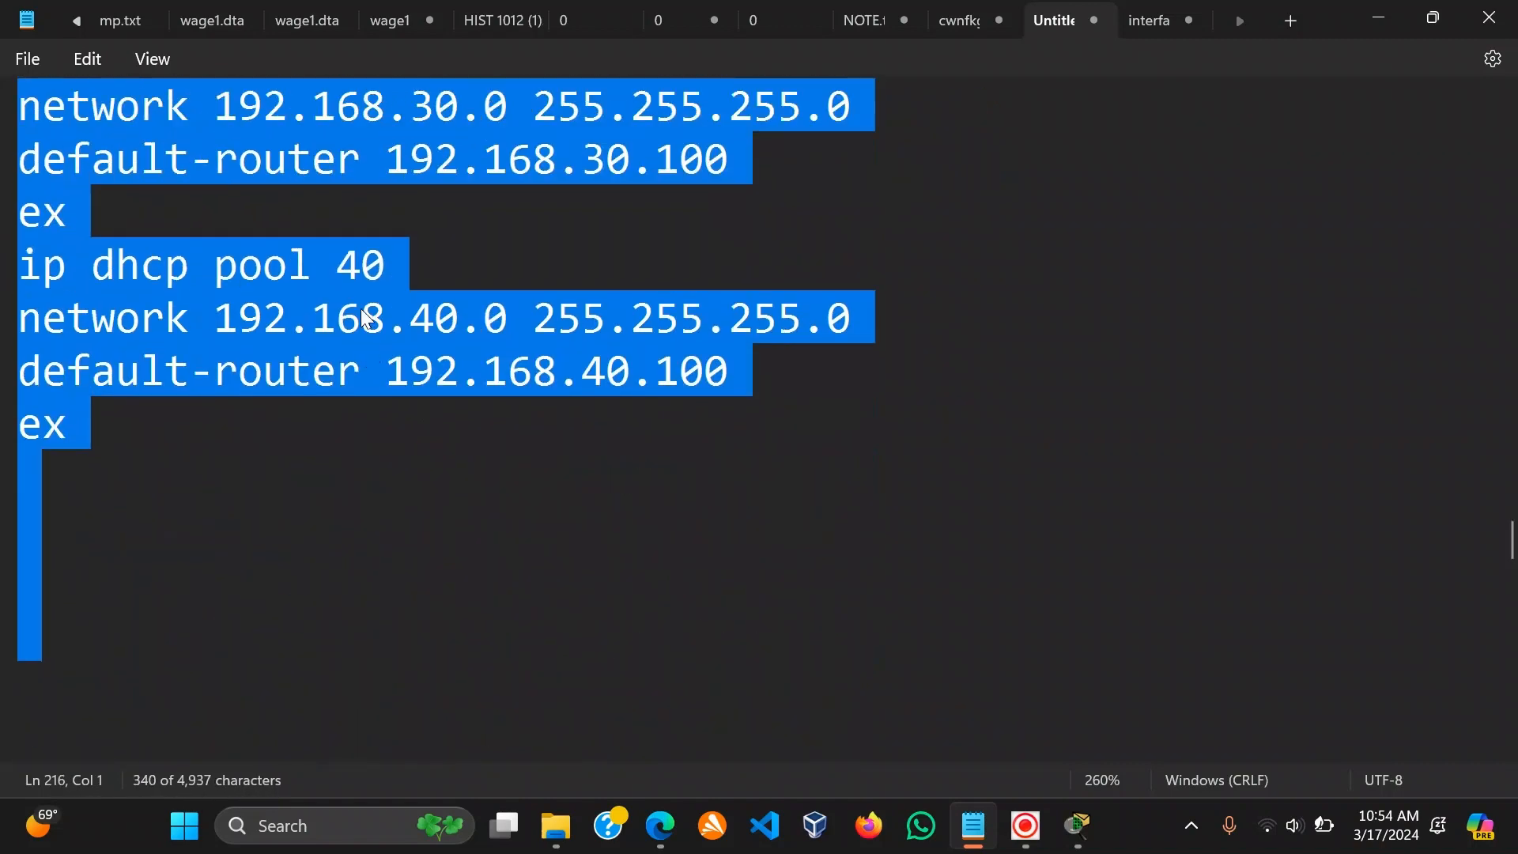
scroll(301, 333, "up", 3)
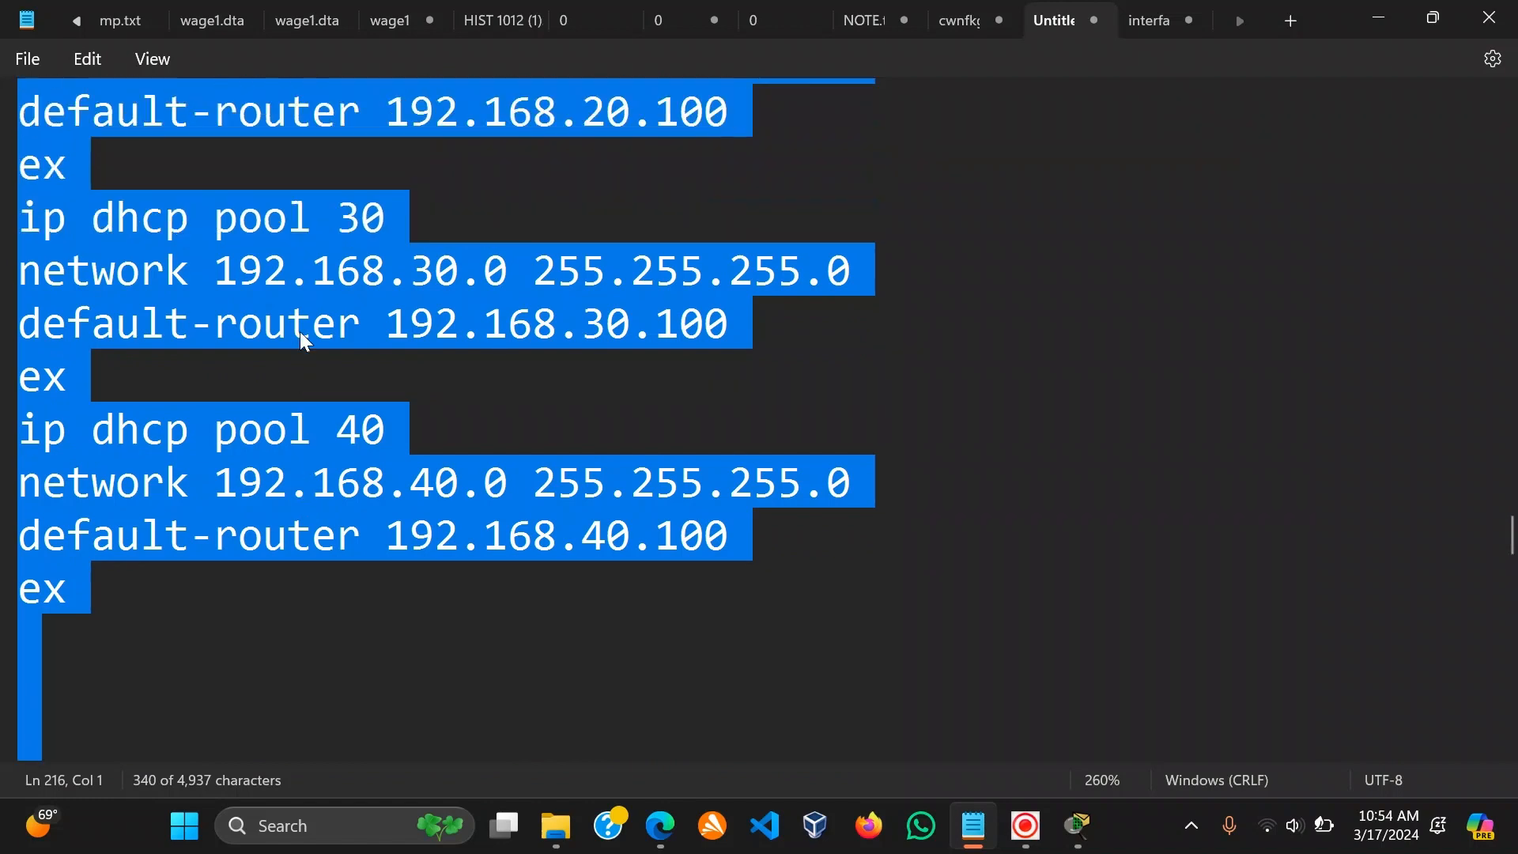
right_click(269, 348)
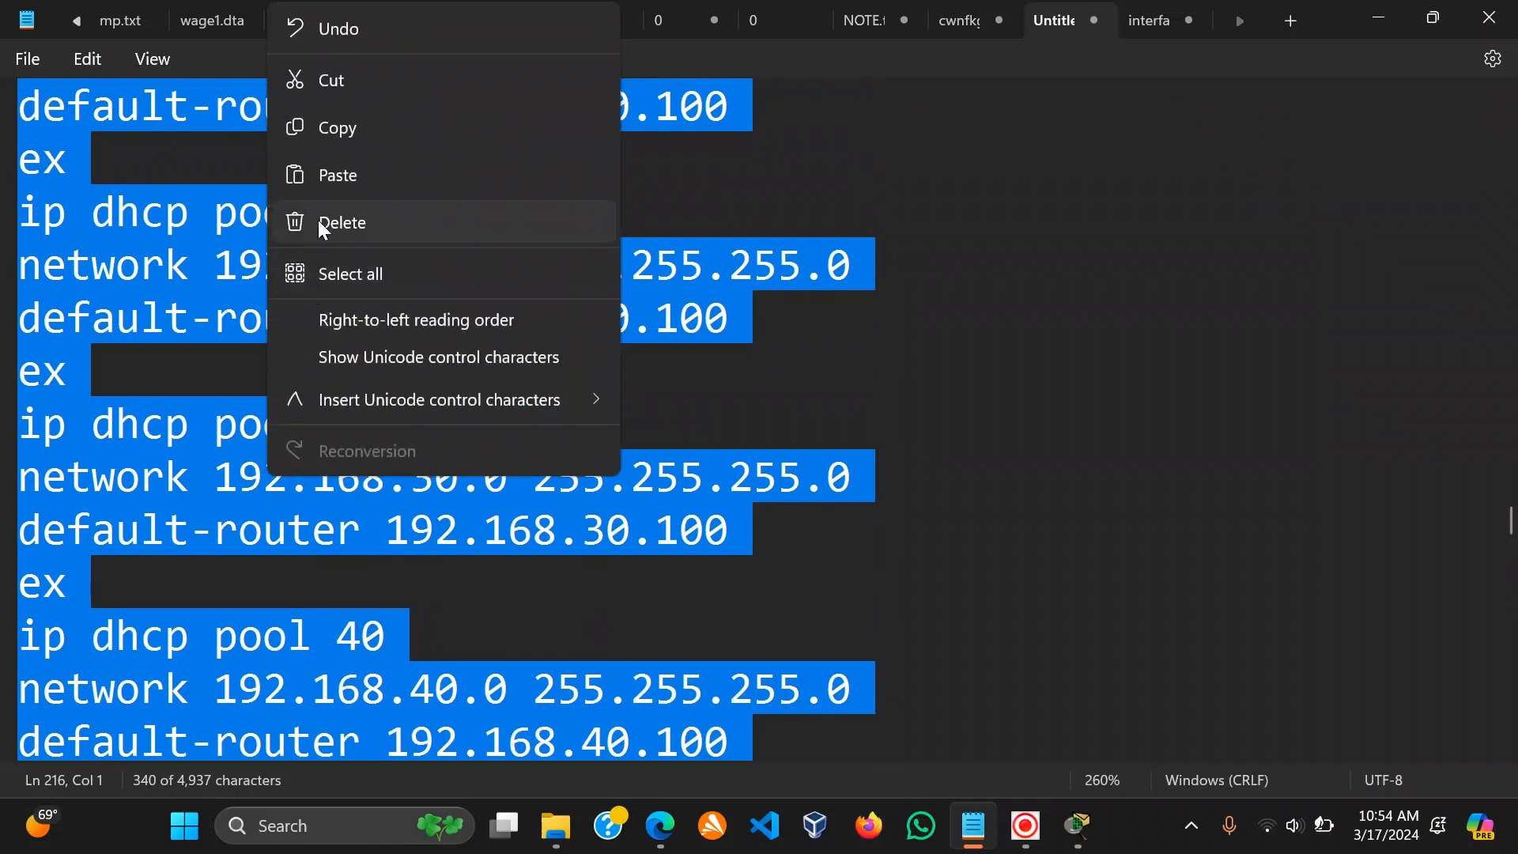
left_click(335, 129)
scroll(306, 228, "up", 3)
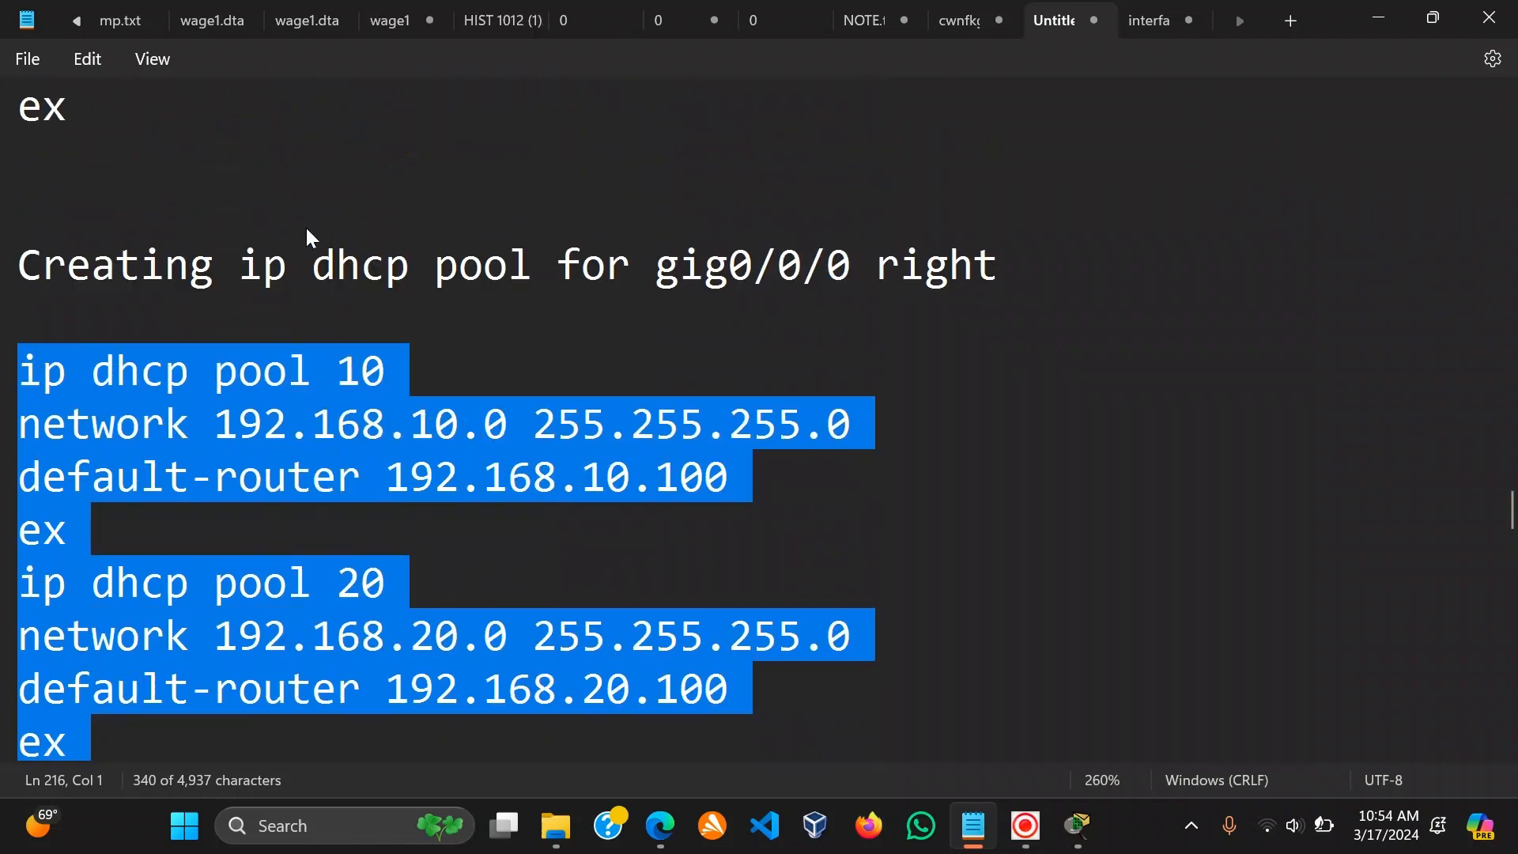
scroll(343, 298, "down", 3)
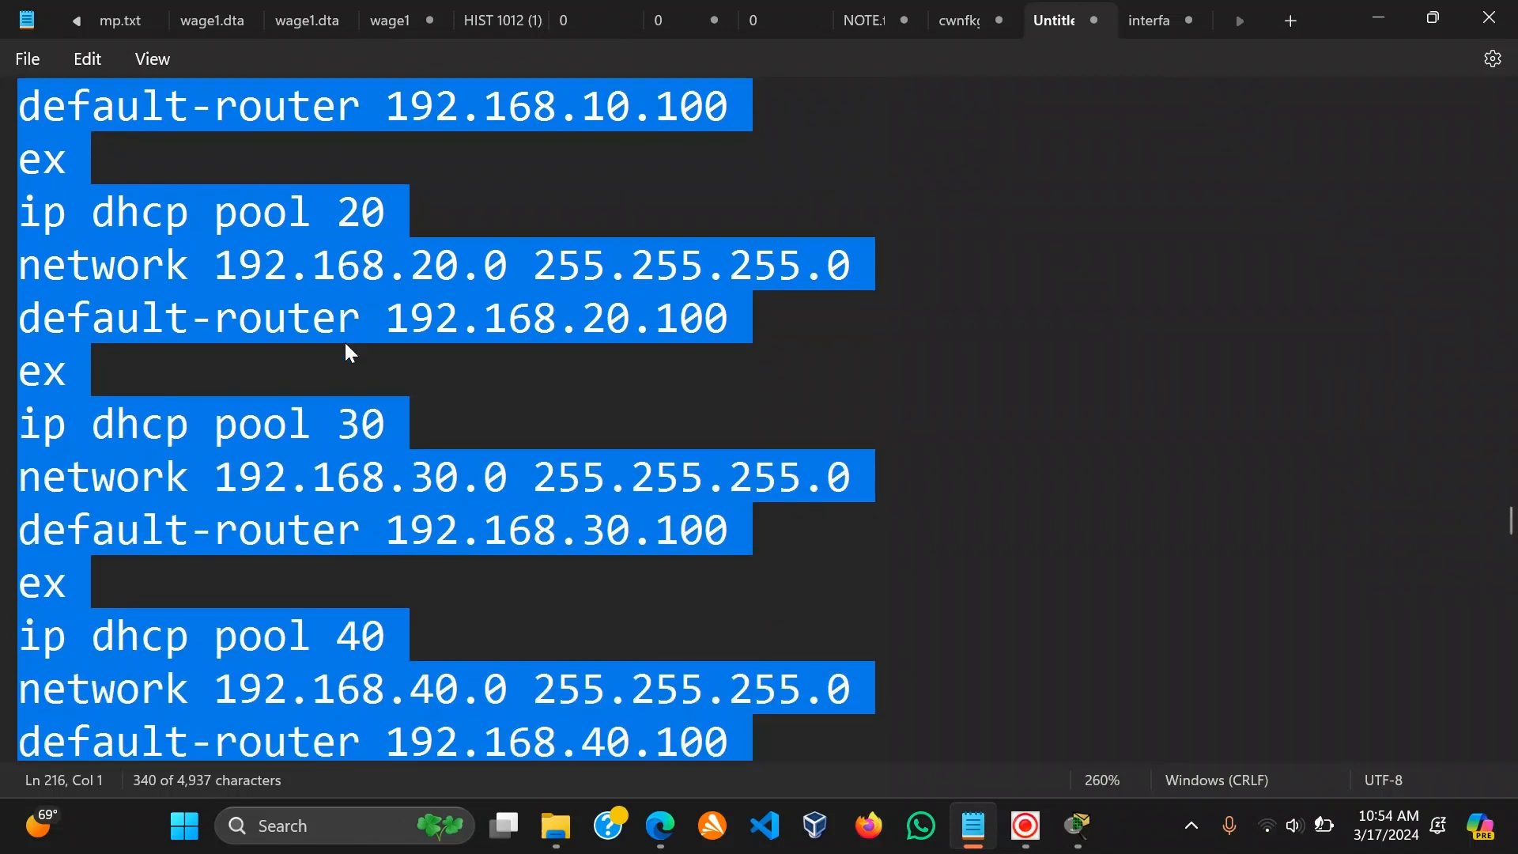
scroll(345, 346, "down", 3)
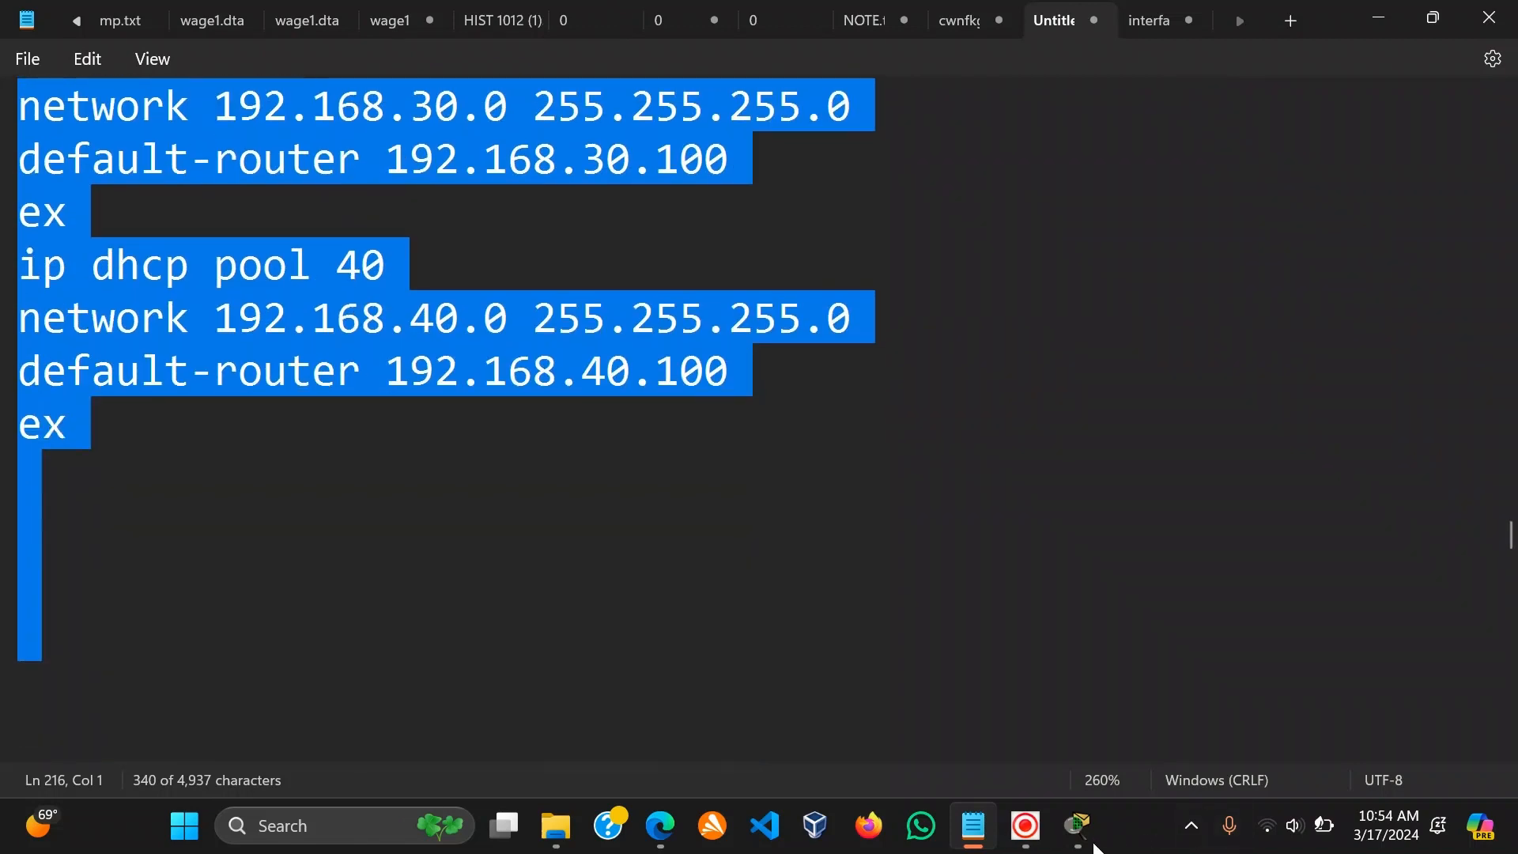
Back in Packet Tracer, paste the copied commands into Router2's configuration to create DHCP pools 10, 20, 30 and 40, and minimize its window.
mouse_move(1075, 824)
left_click(1072, 753)
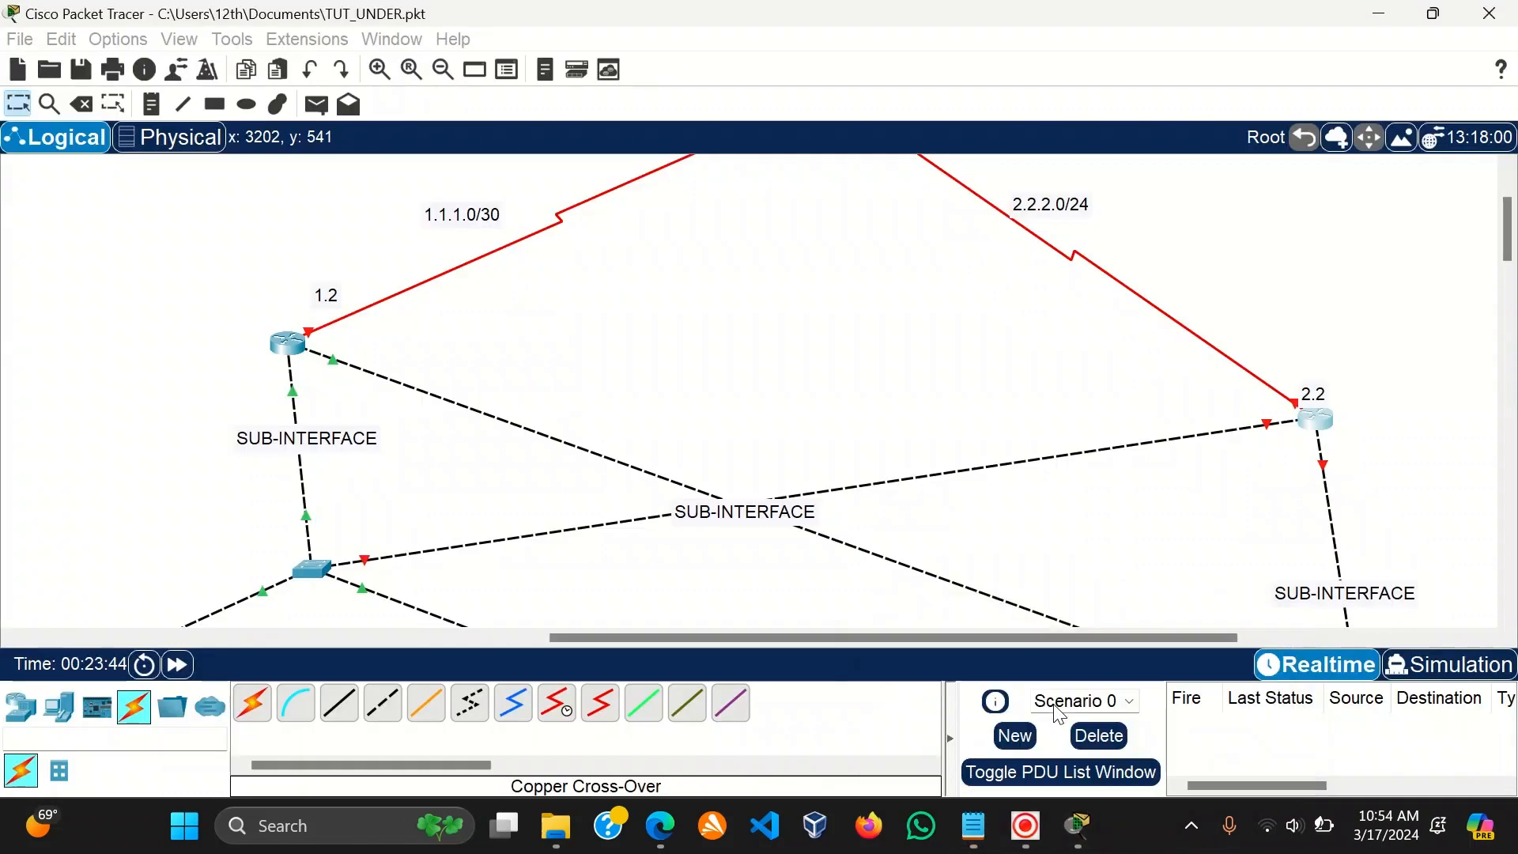
left_click(1328, 427)
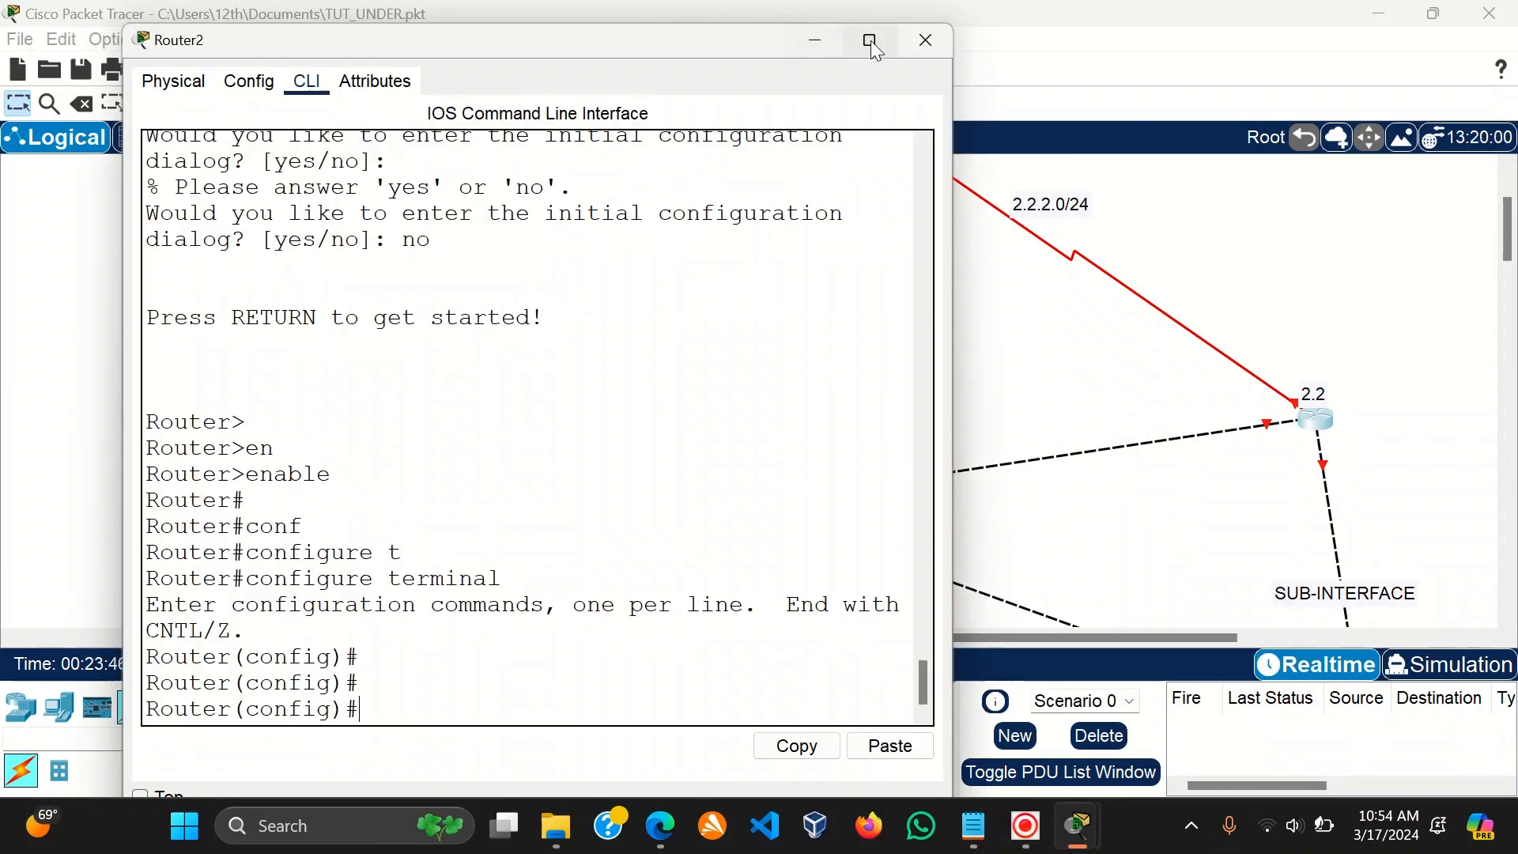
left_click(870, 40)
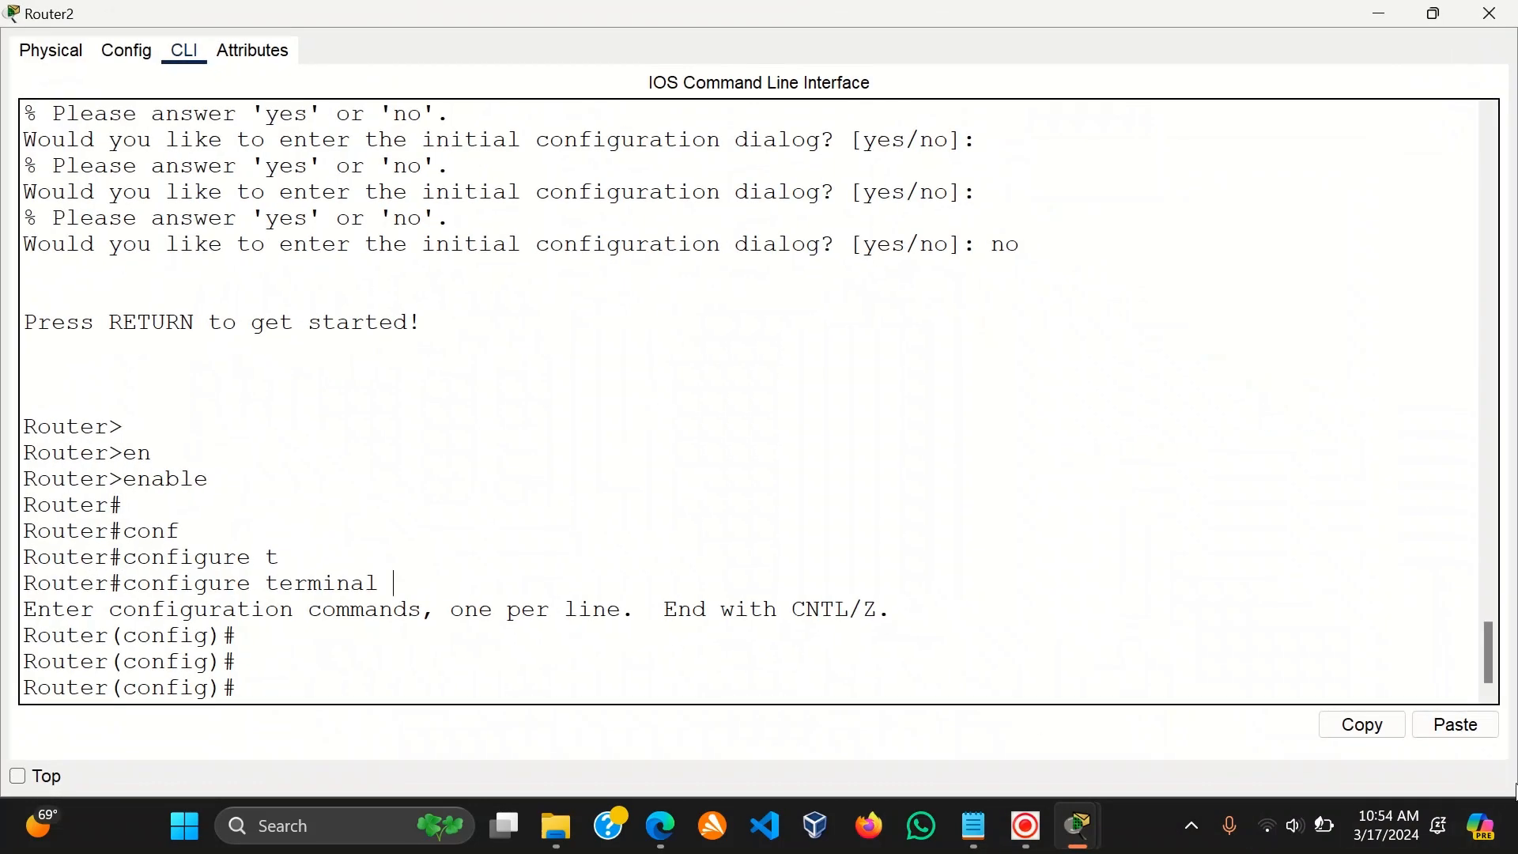
left_click(1455, 724)
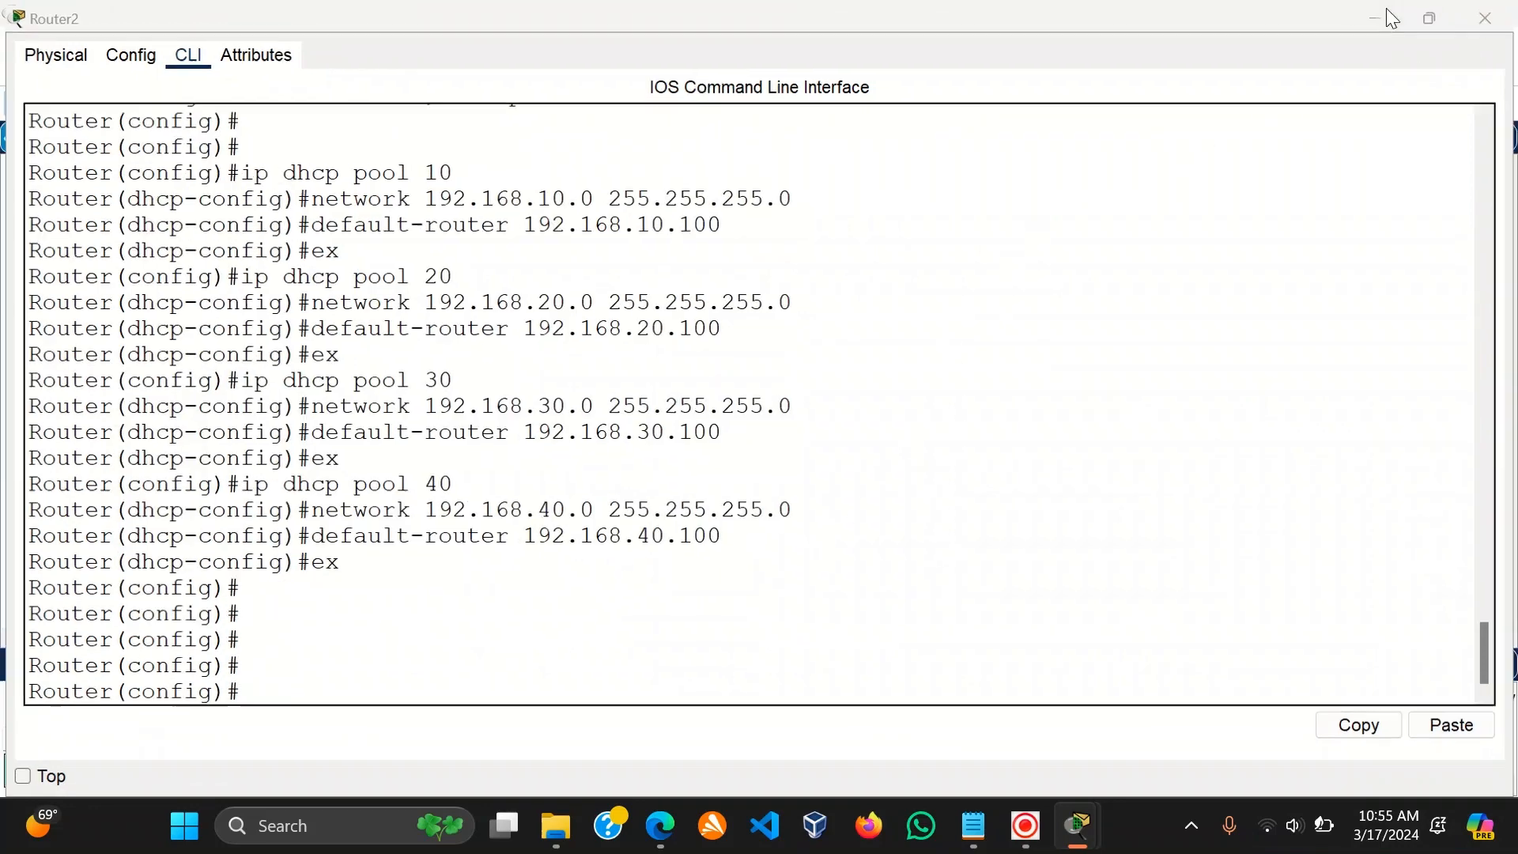
left_click(1385, 11)
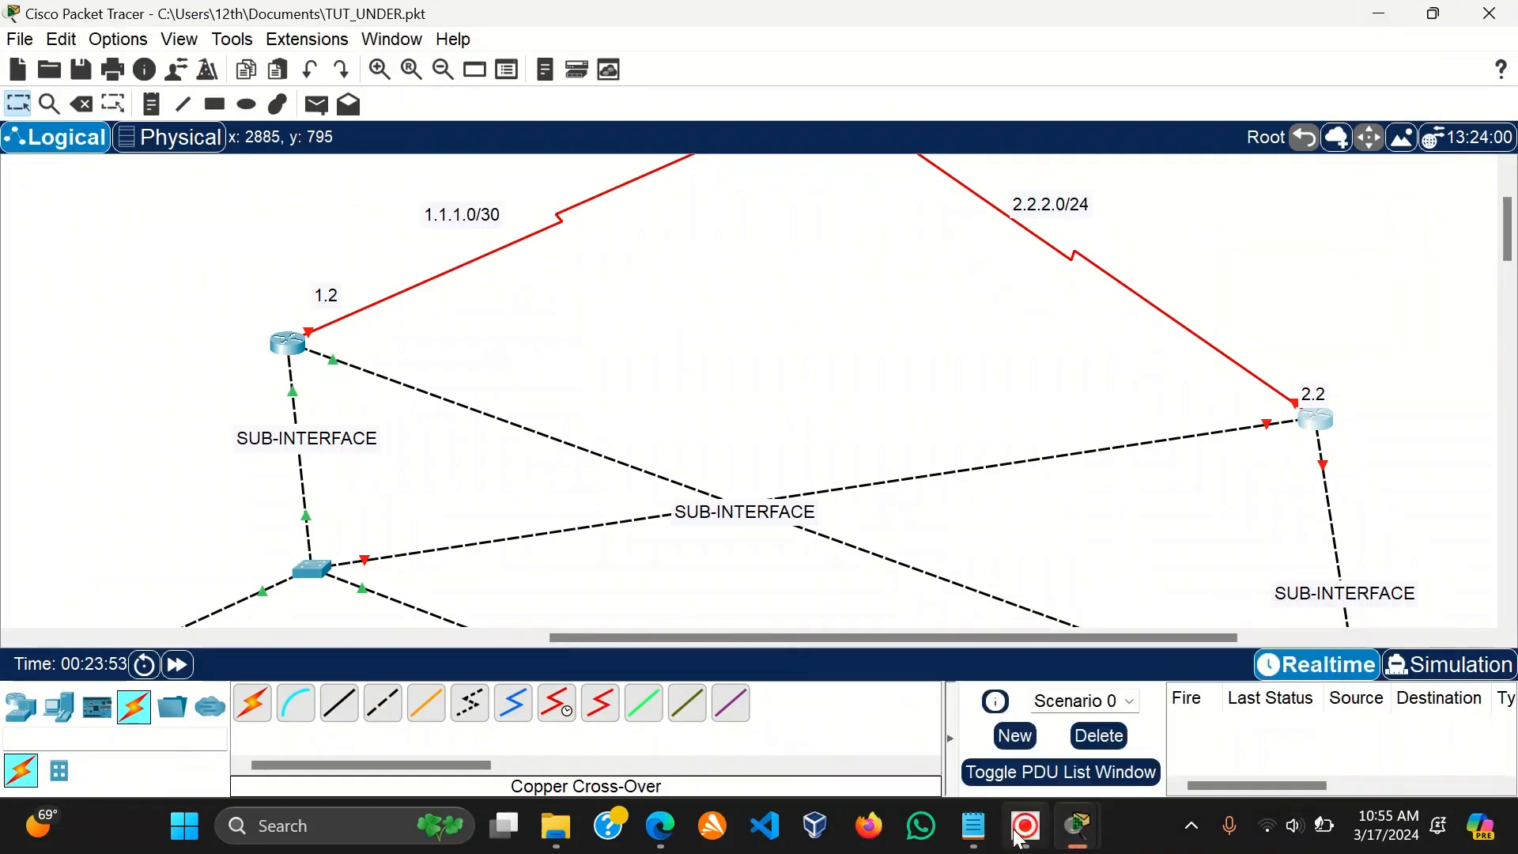
Look through the Notepad notes' DHCP and gigabitEthernet 0/0/1 sections, and check Router2's links in the Packet Tracer topology.
left_click(973, 840)
left_click(779, 508)
scroll(781, 513, "down", 5)
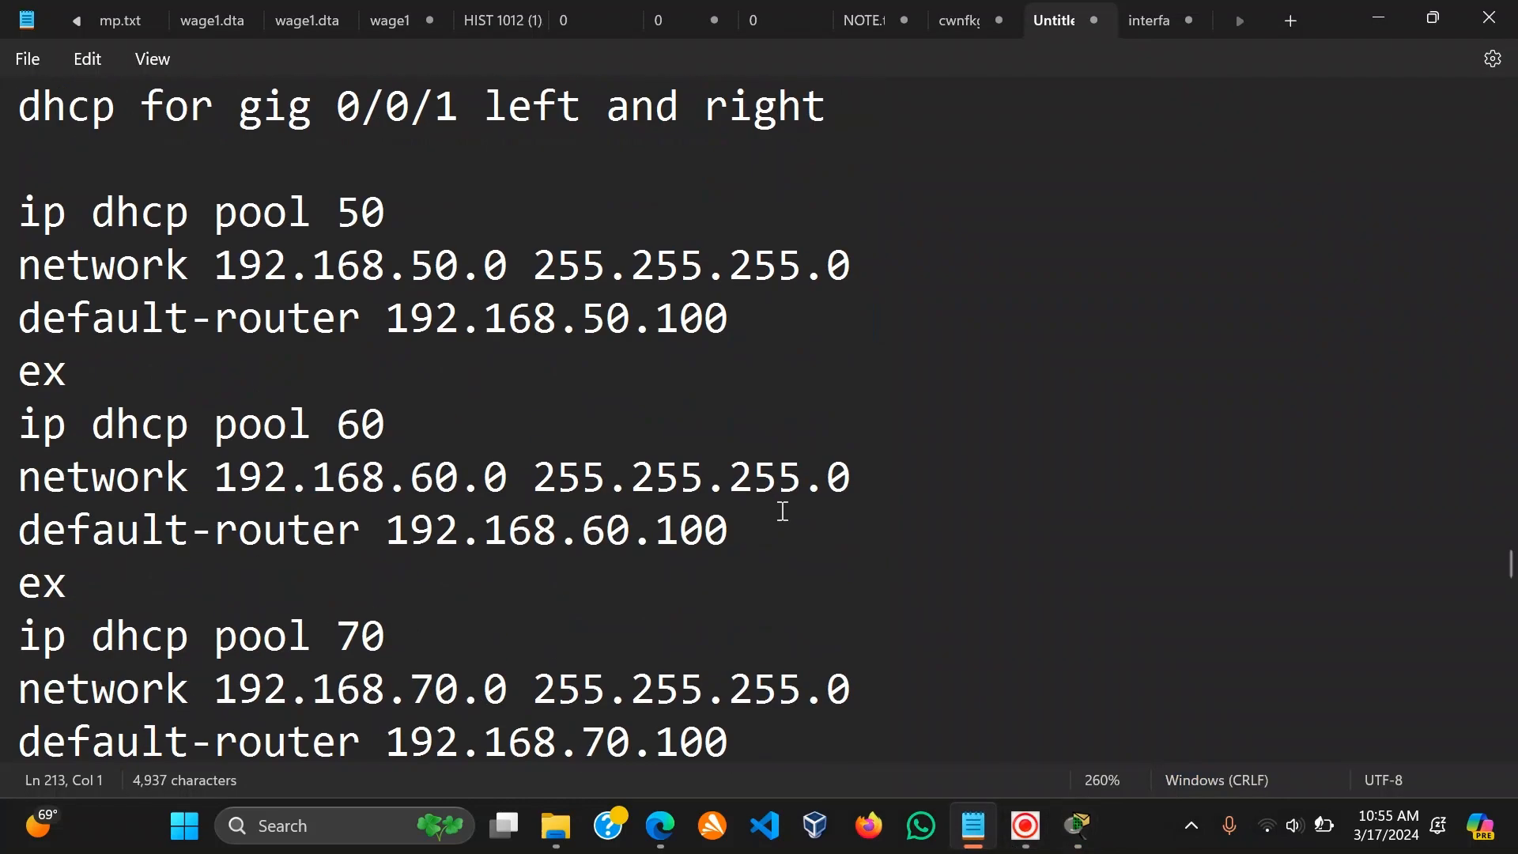
scroll(783, 510, "up", 15)
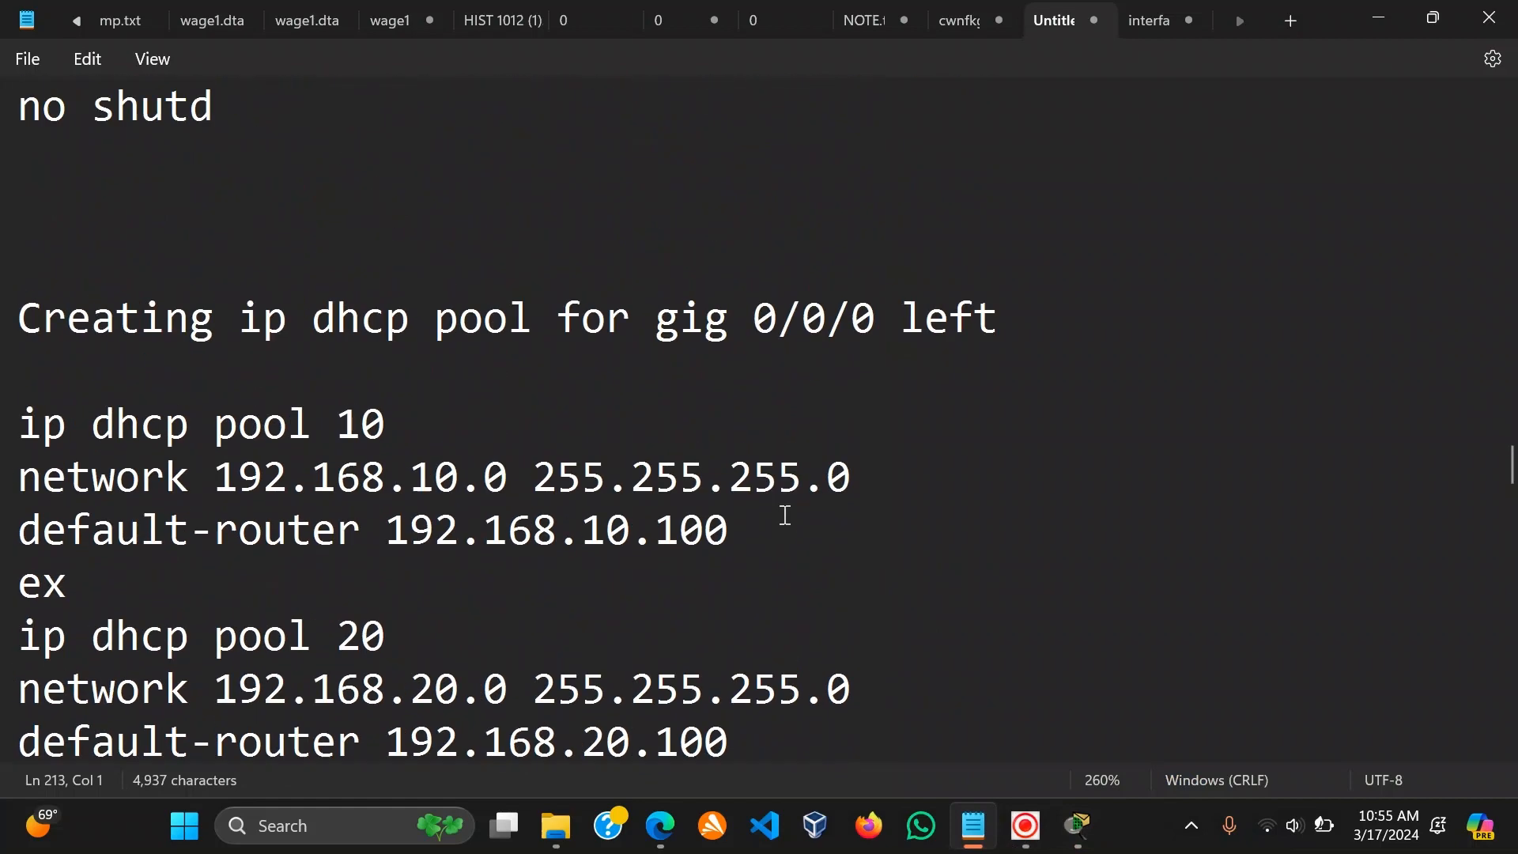
scroll(782, 511, "up", 3)
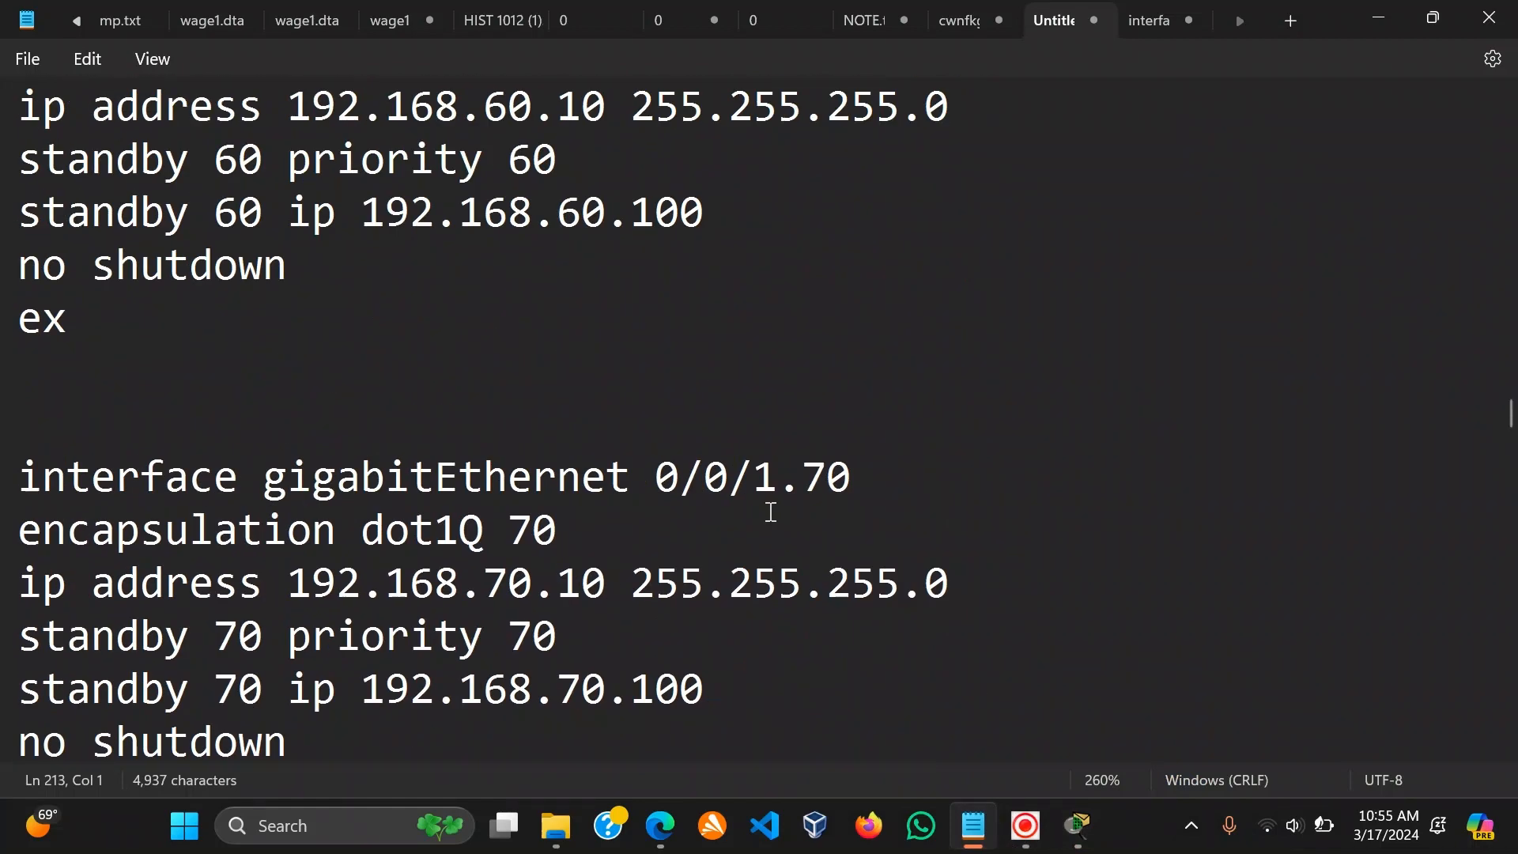
left_click(1088, 471)
mouse_move(1077, 826)
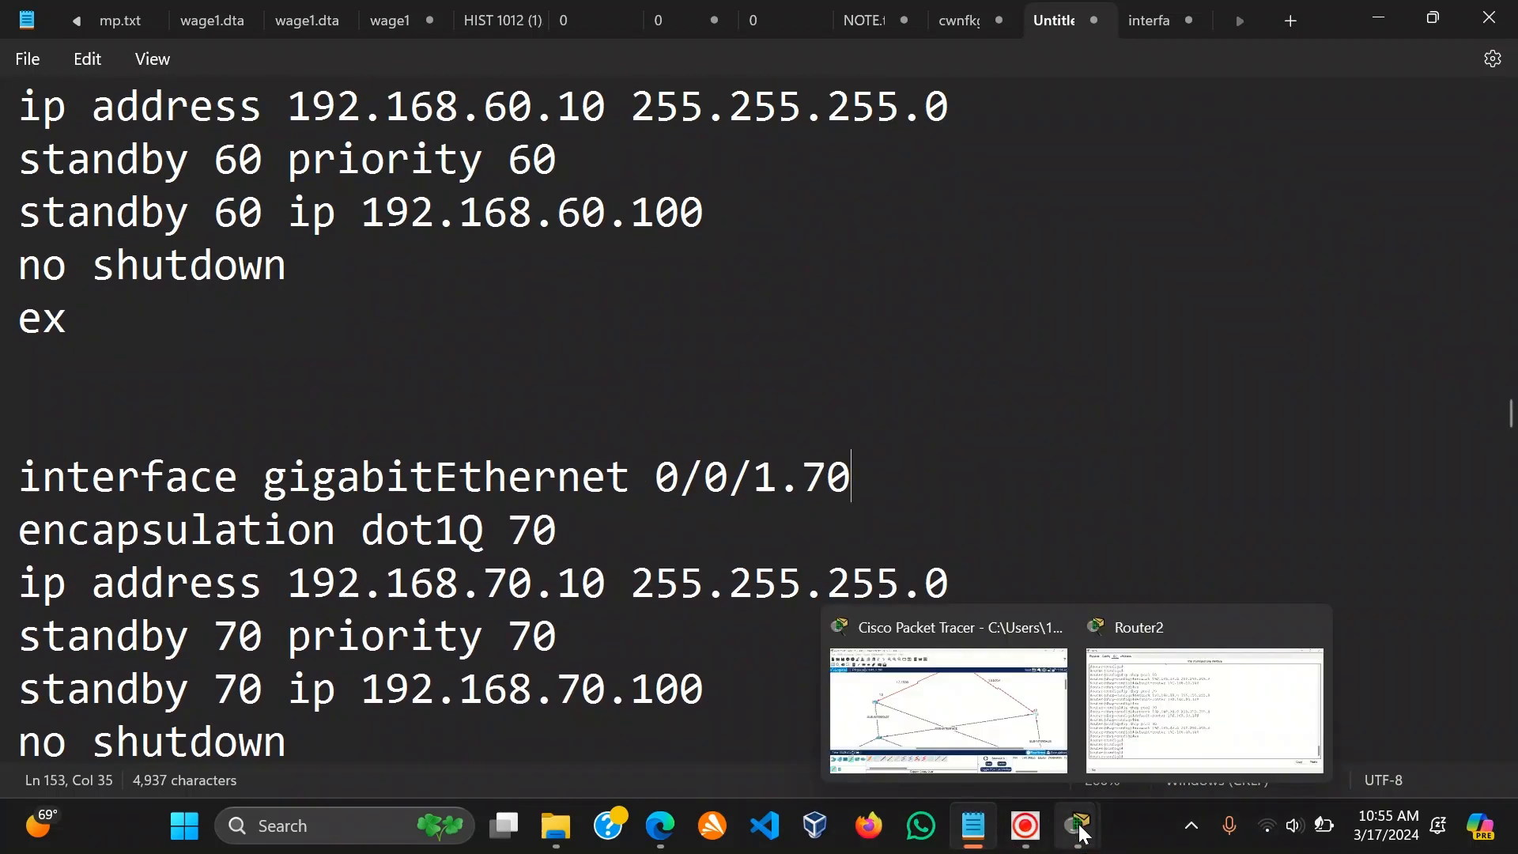
left_click(1018, 732)
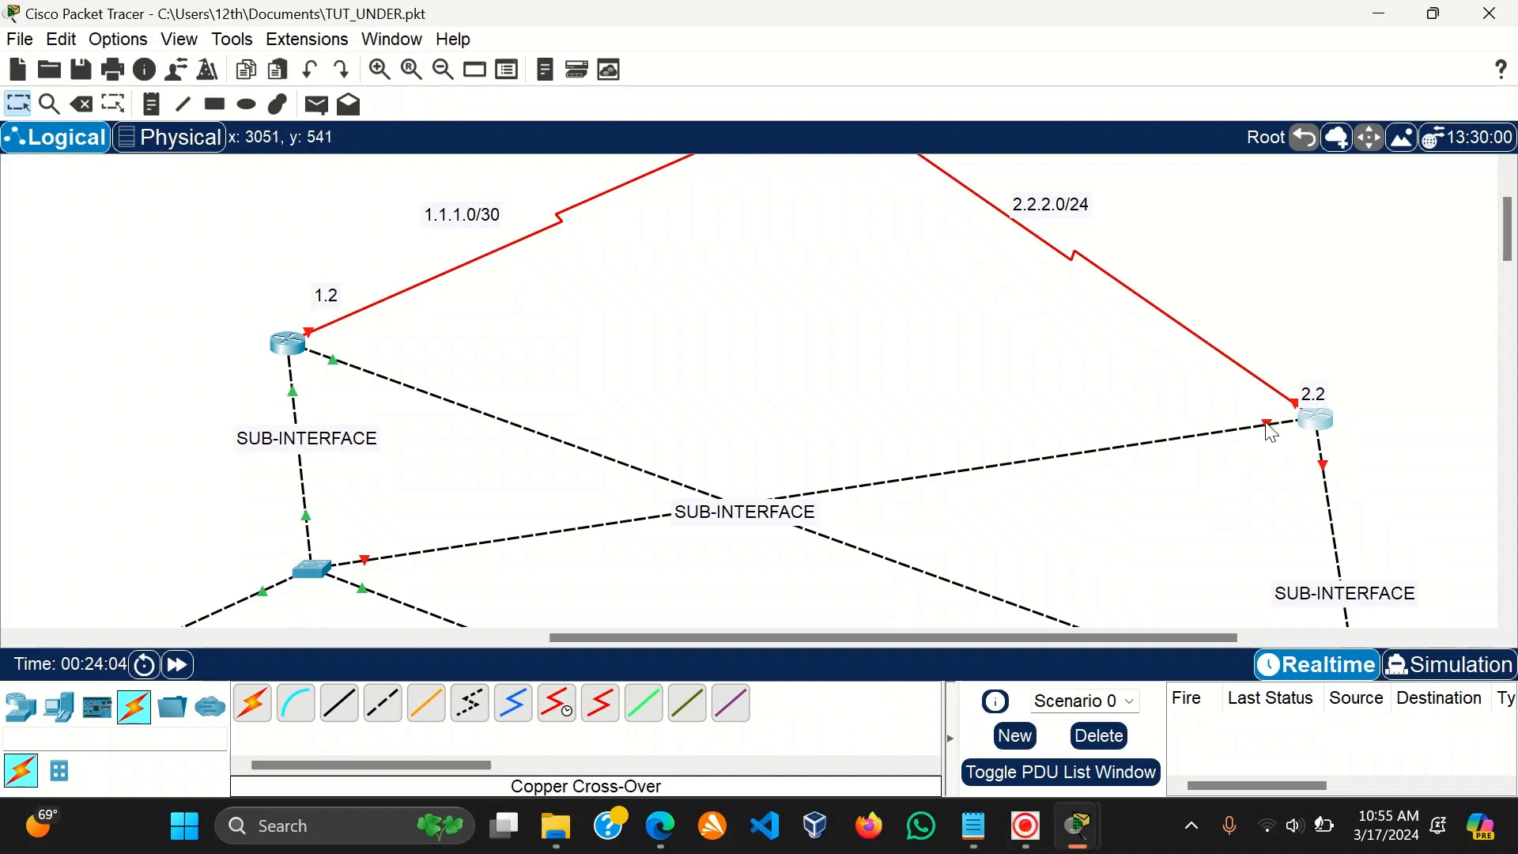
left_click(1305, 419)
left_click(1355, 505)
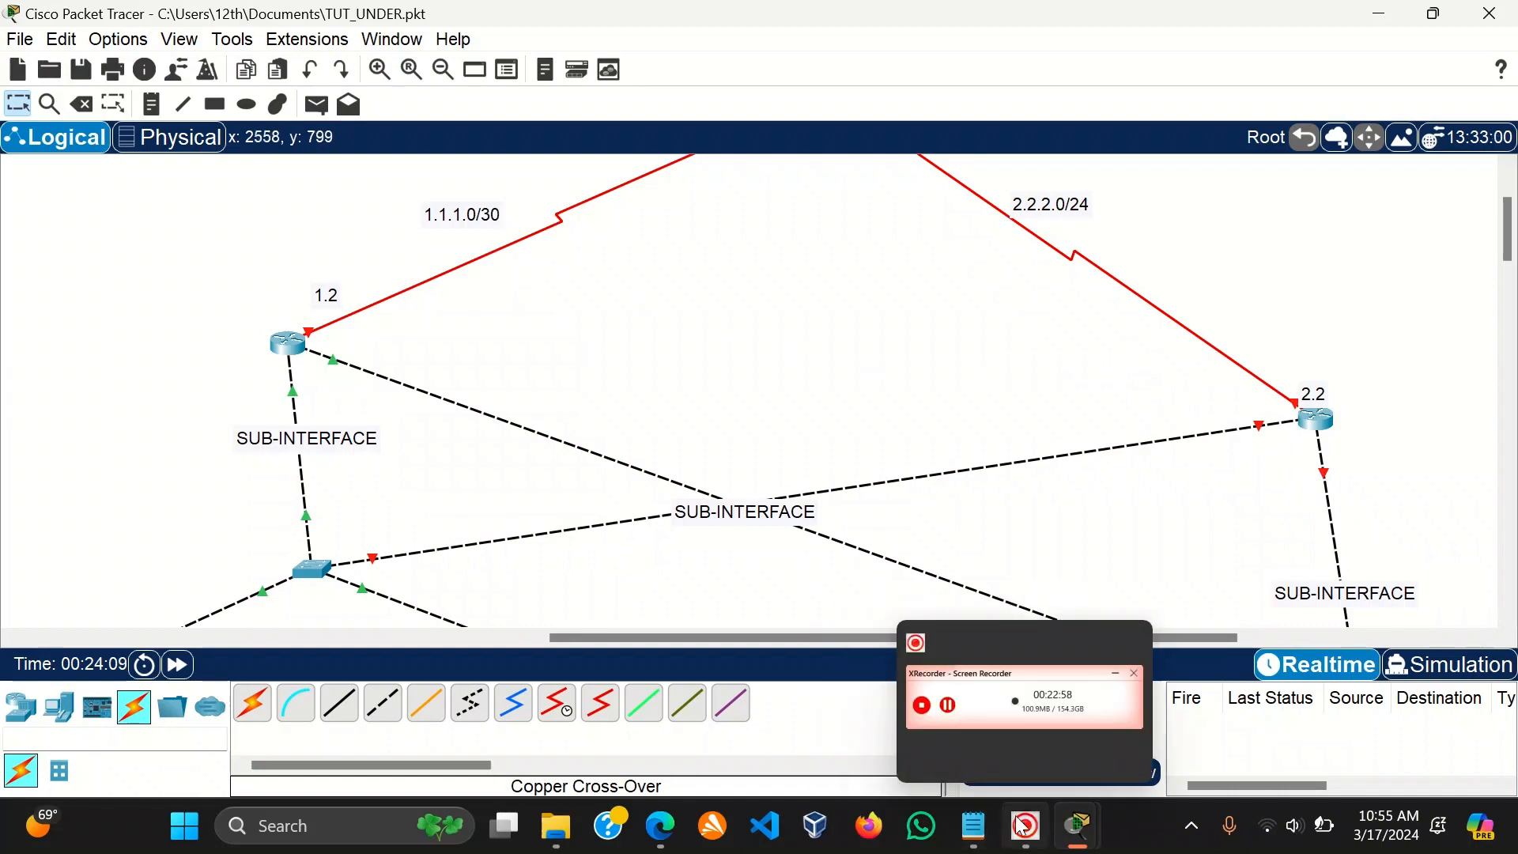
Switch to the Notepad notes and look through the DHCP pool and gig 0/0/1 and 0/0/0 sub-interface blocks for the standby commands.
left_click(973, 825)
scroll(761, 512, "up", 20)
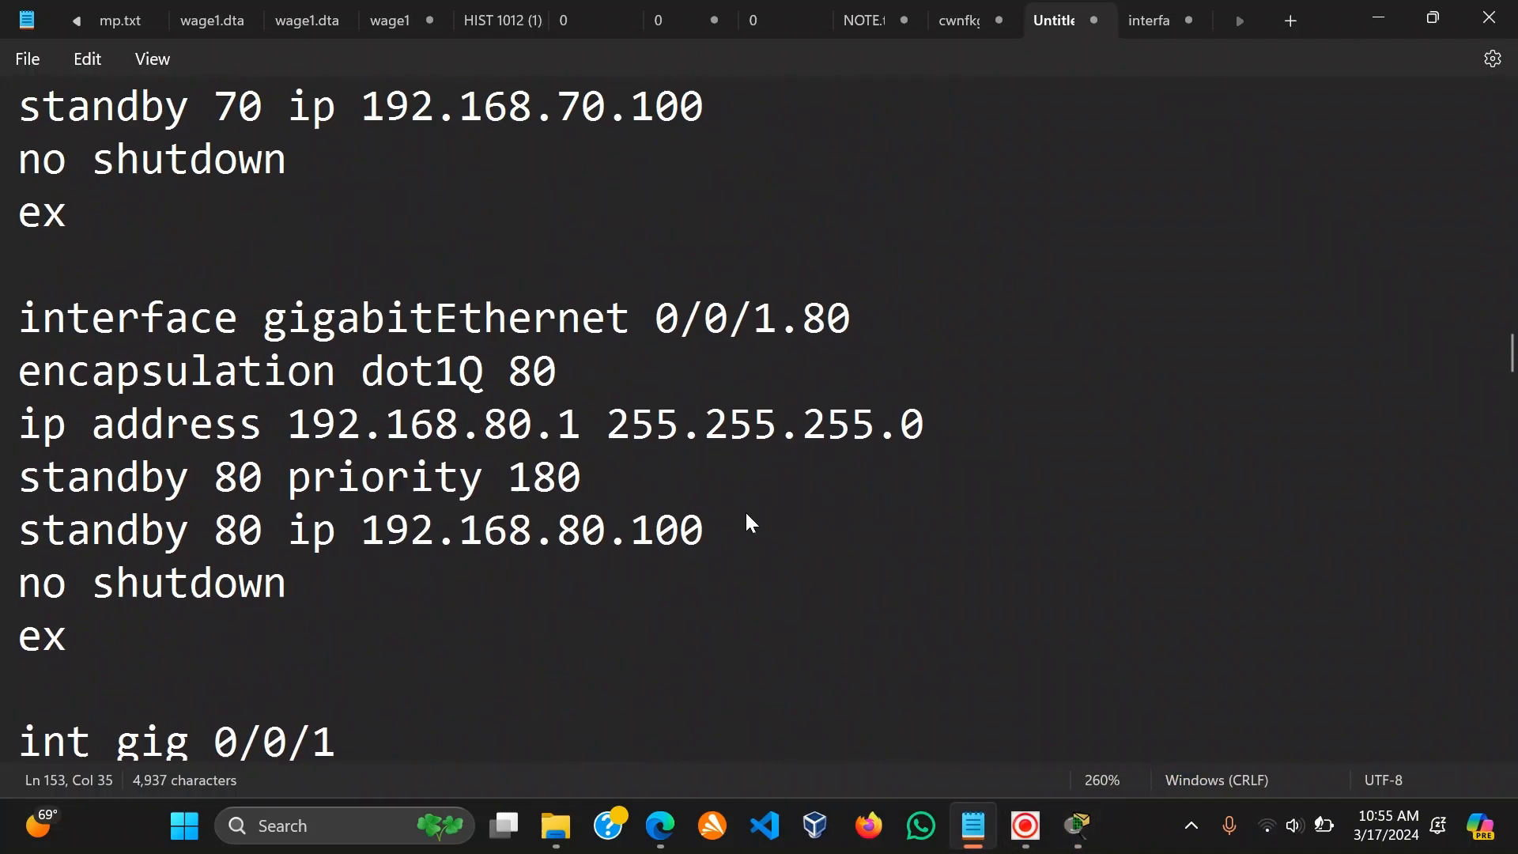
scroll(763, 530, "up", 10)
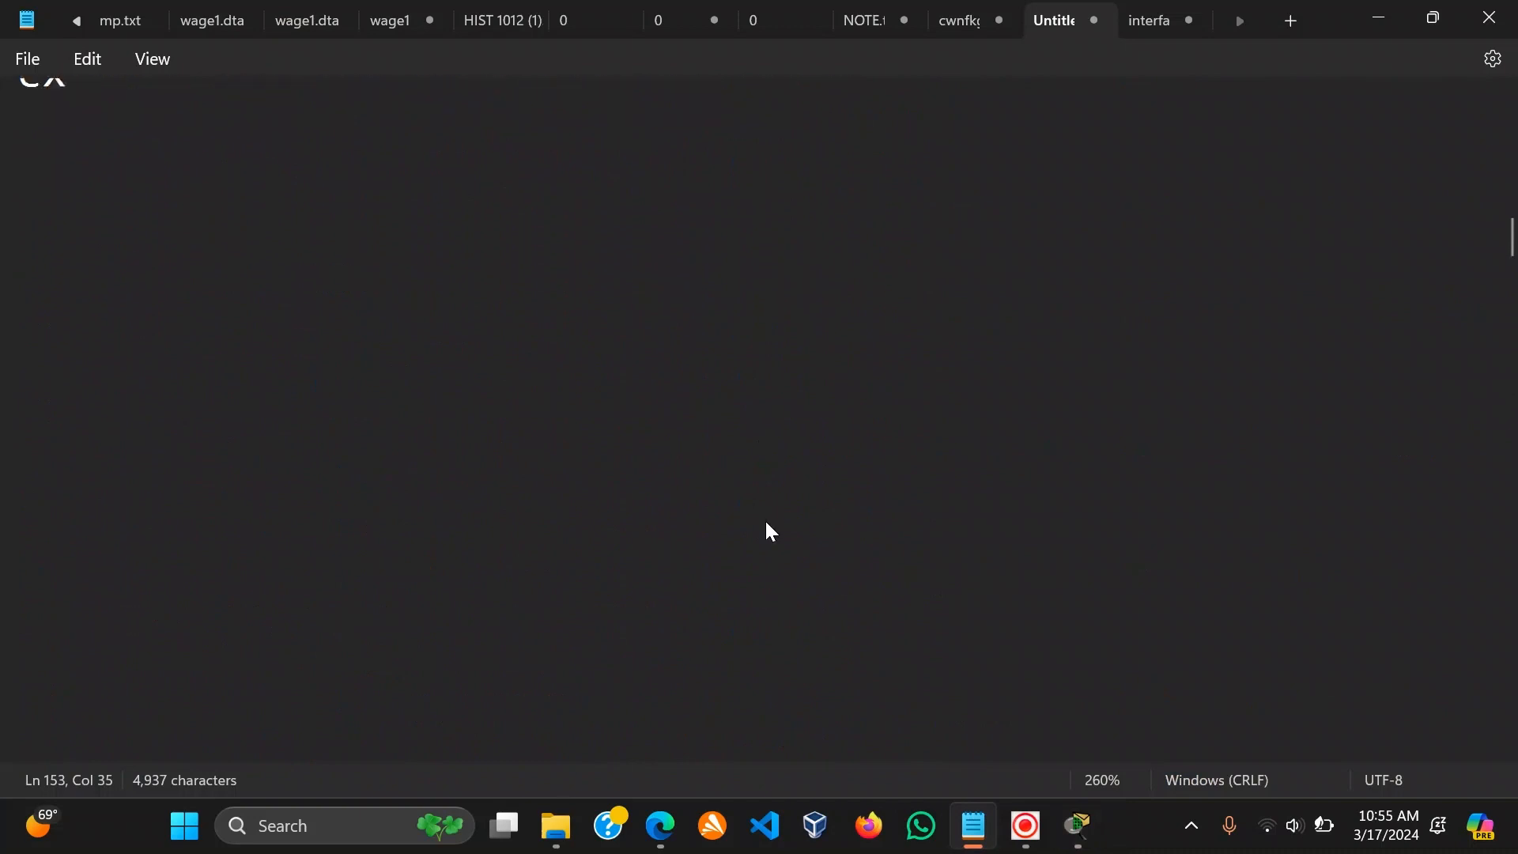
scroll(771, 531, "up", 8)
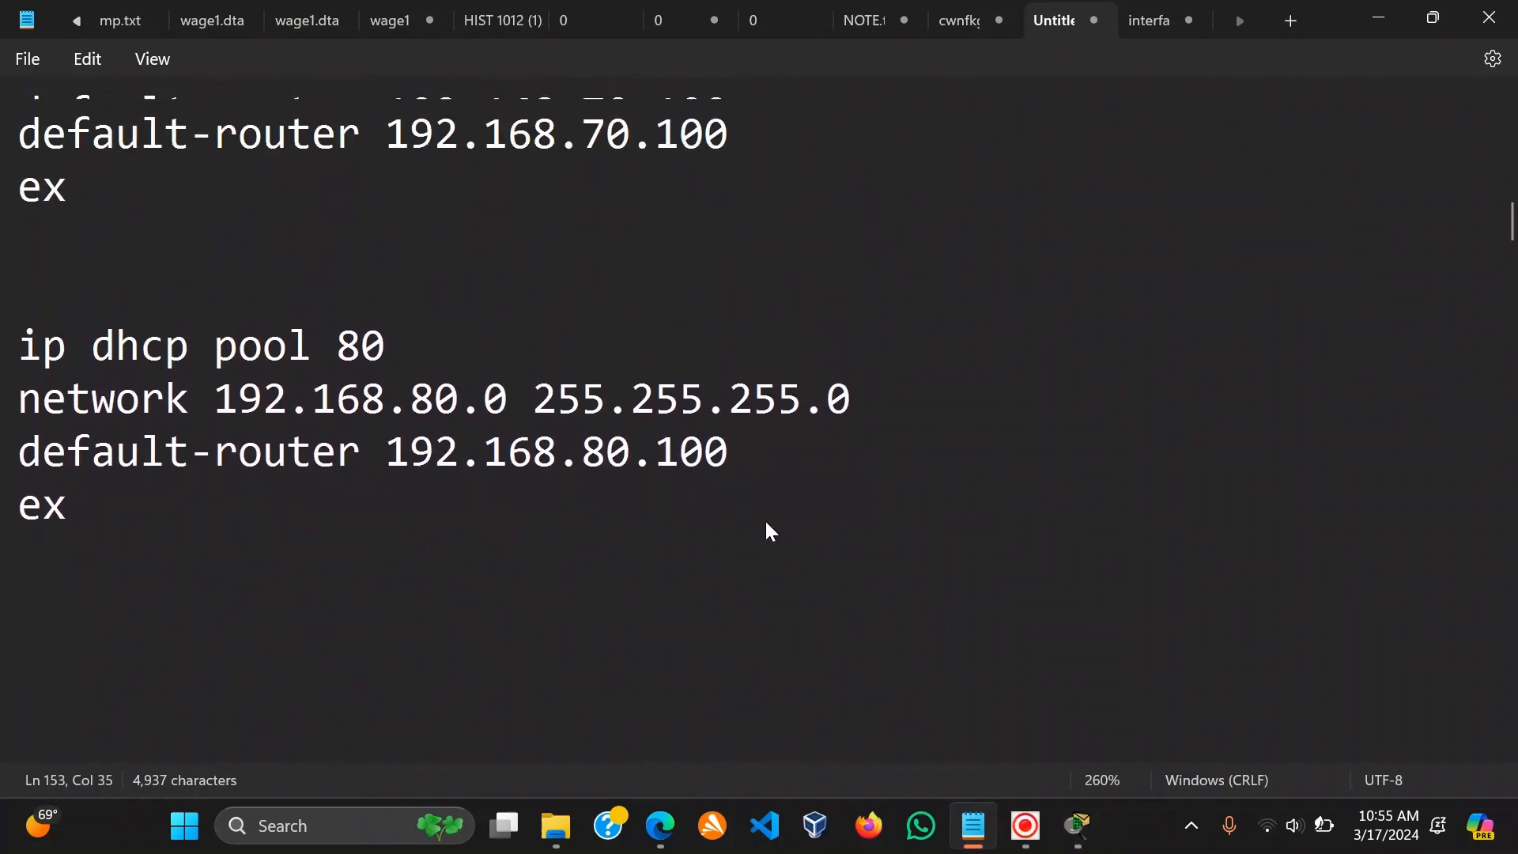
scroll(772, 534, "up", 8)
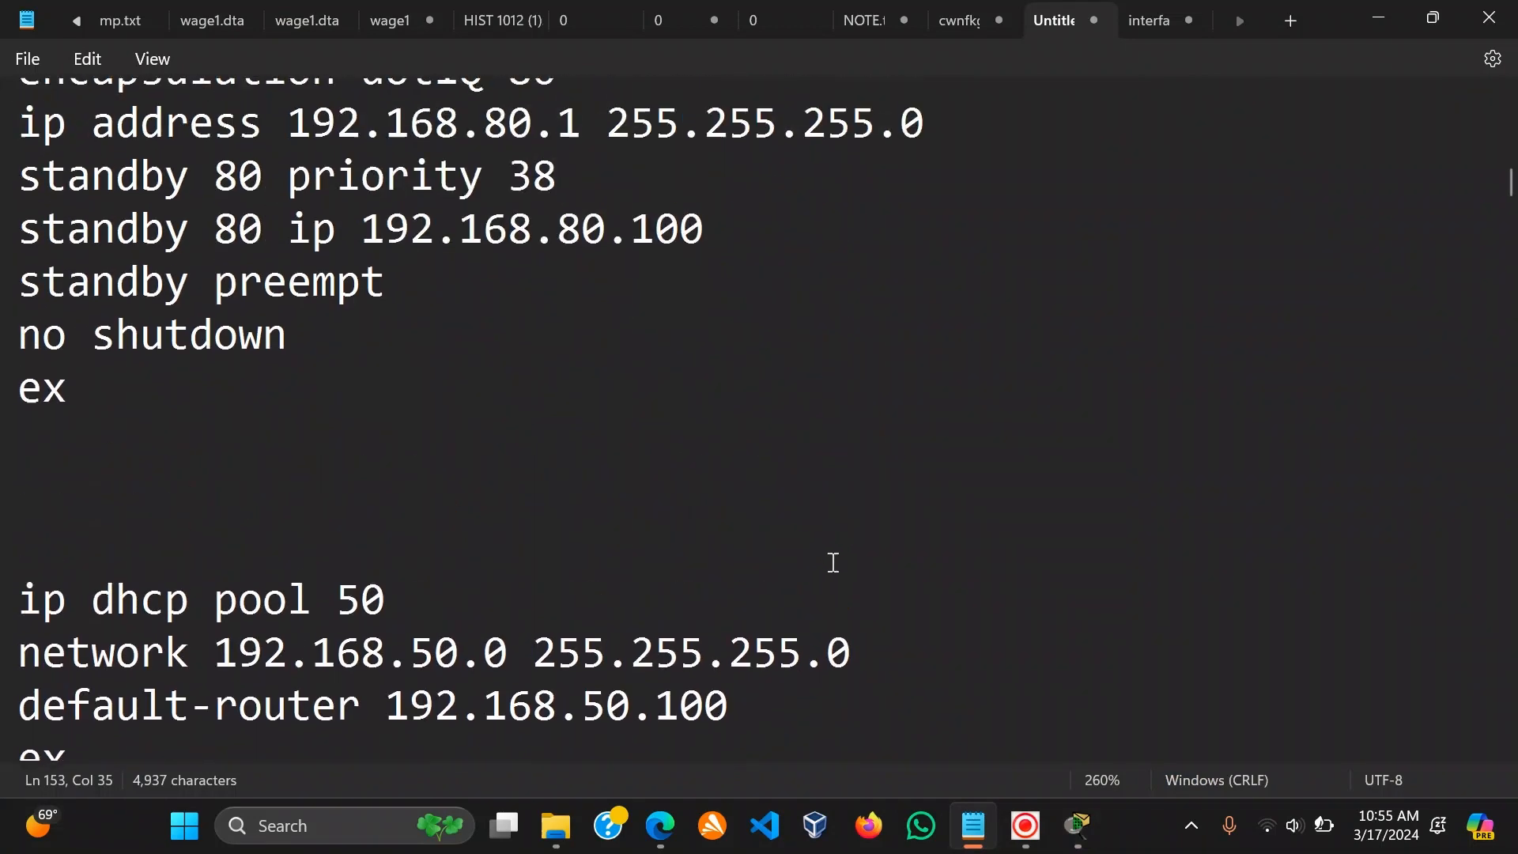
scroll(901, 549, "up", 2)
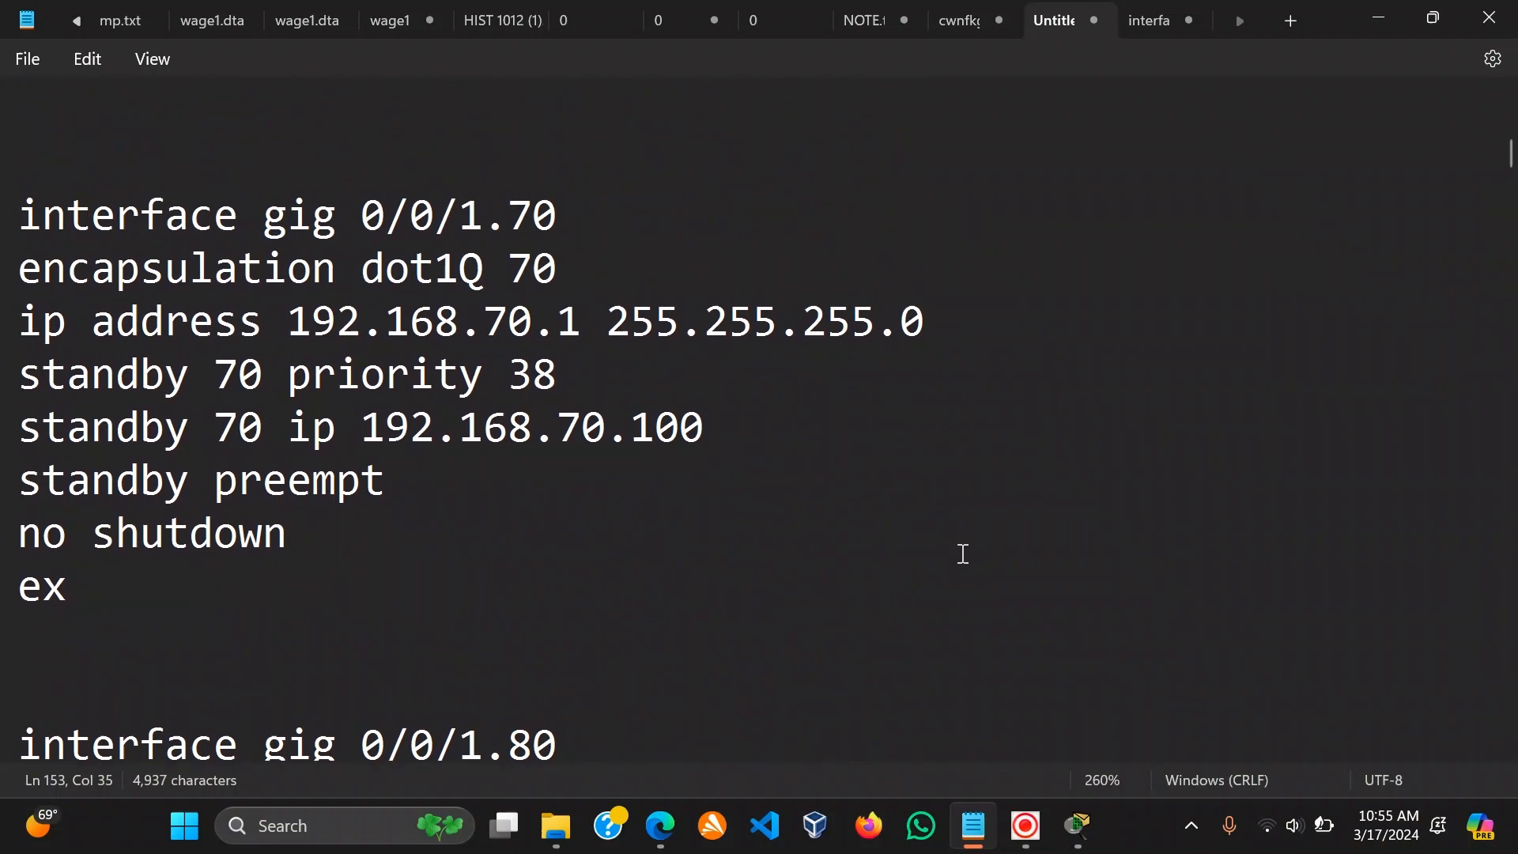
scroll(965, 554, "up", 7)
scroll(974, 557, "down", 9)
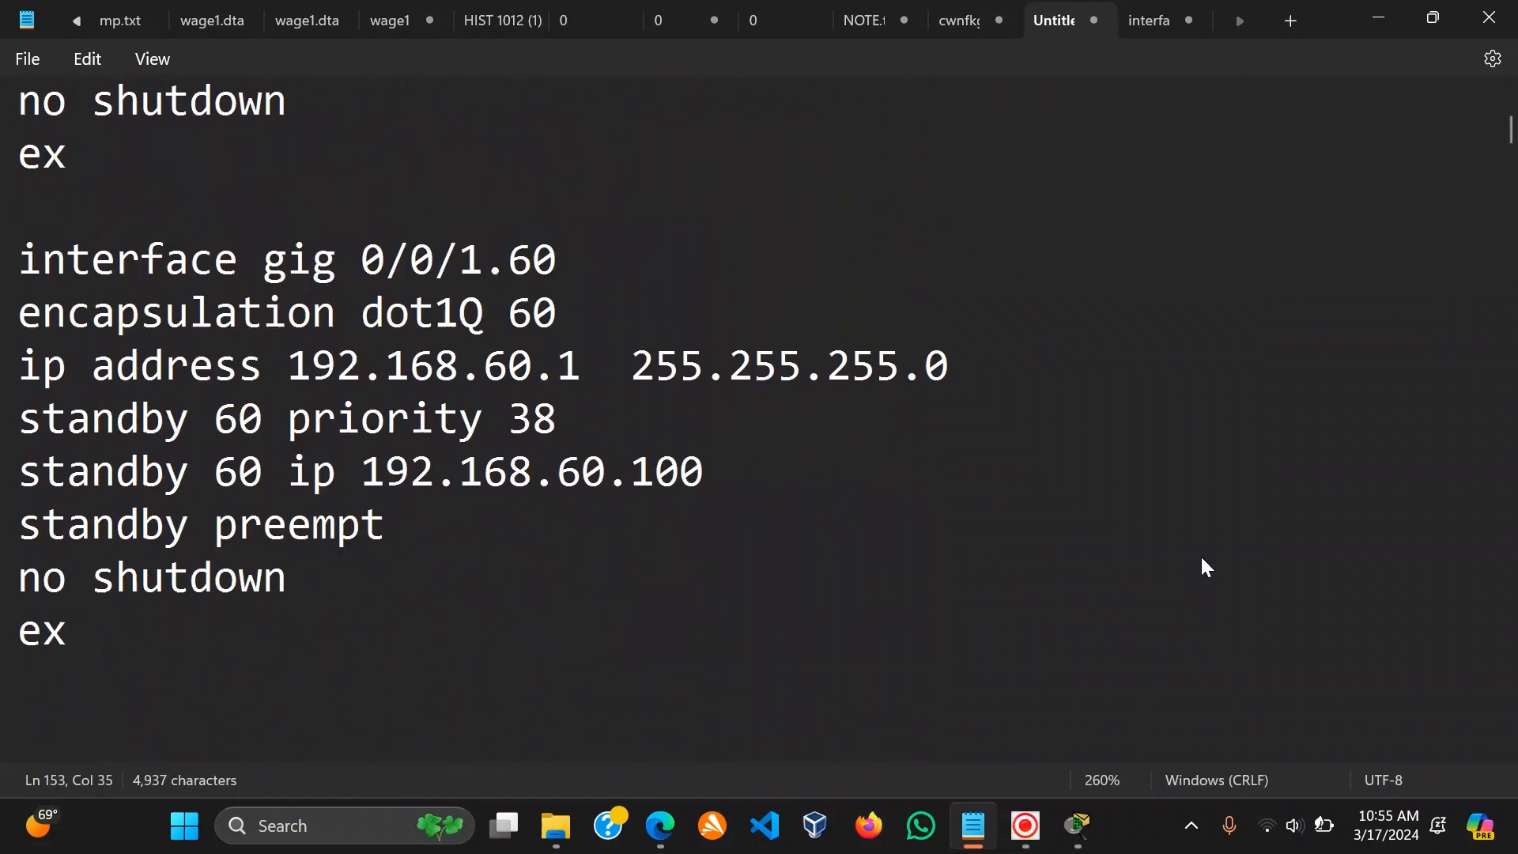
scroll(1236, 539, "down", 2)
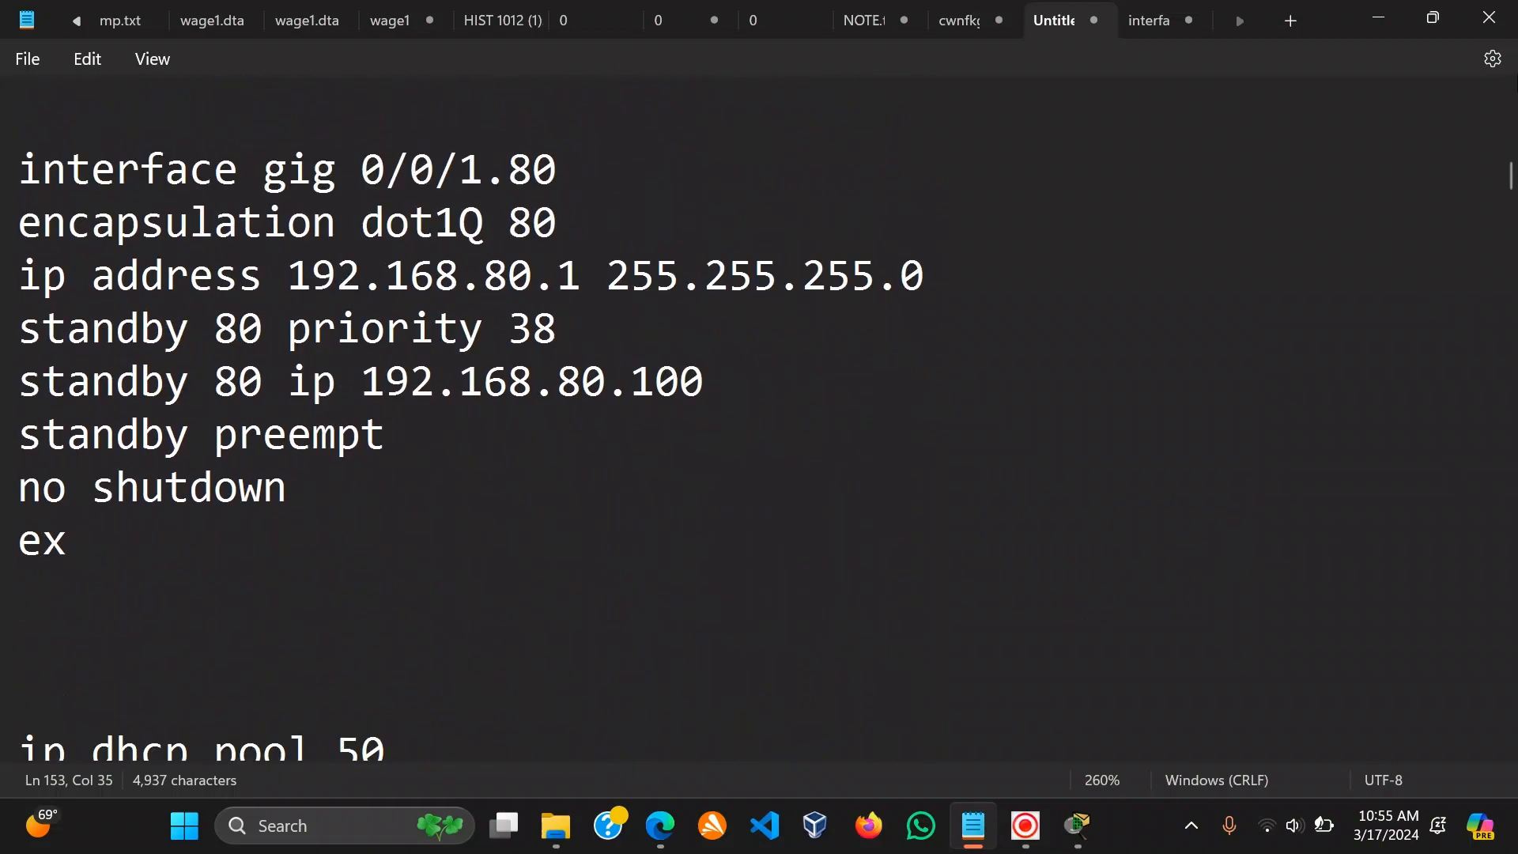
scroll(553, 648, "up", 10)
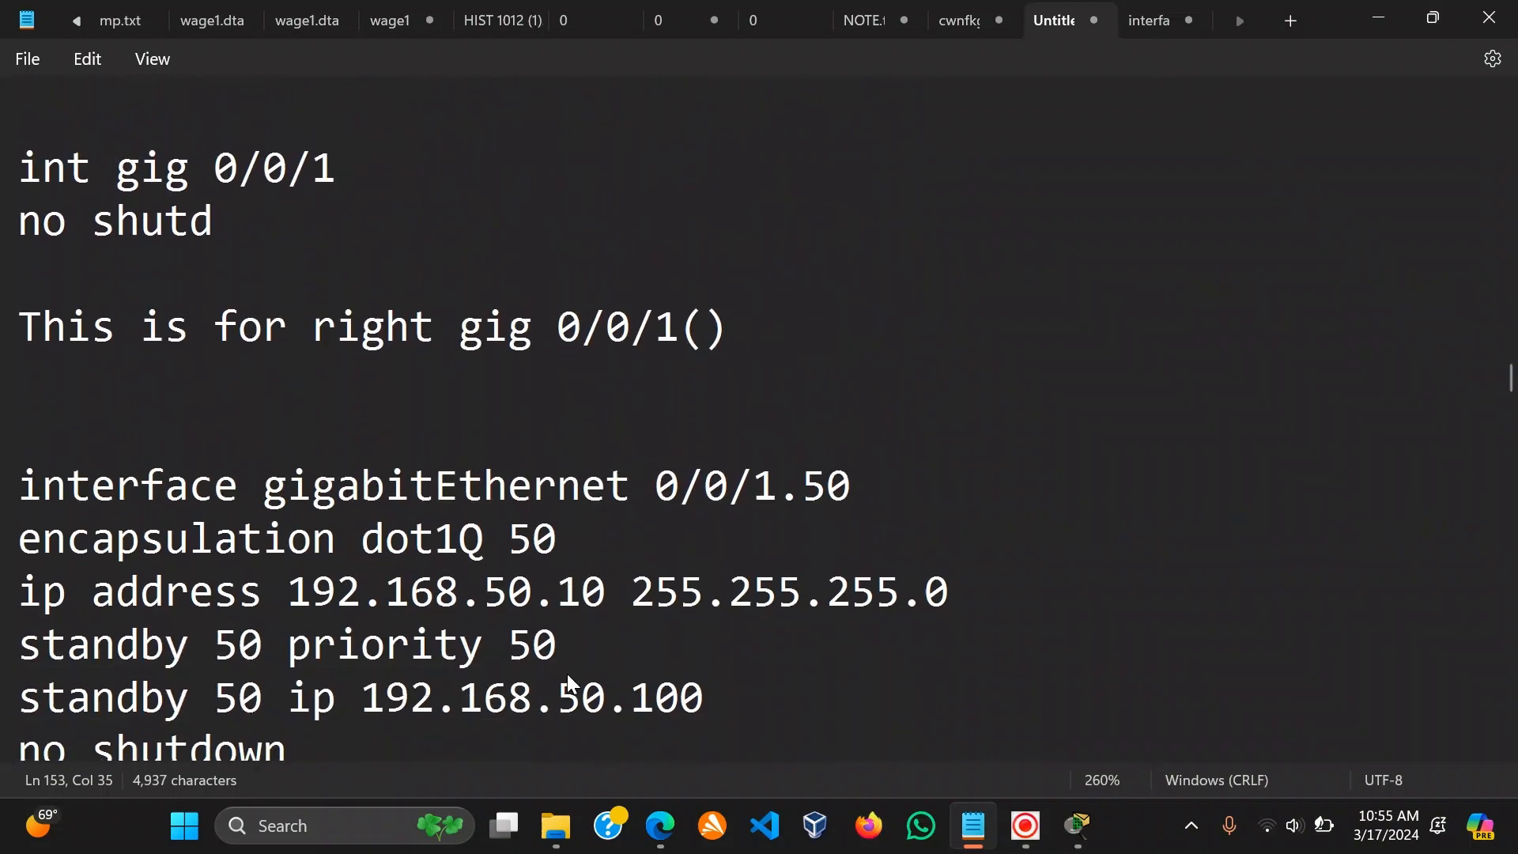
scroll(569, 688, "down", 2)
scroll(587, 690, "down", 5)
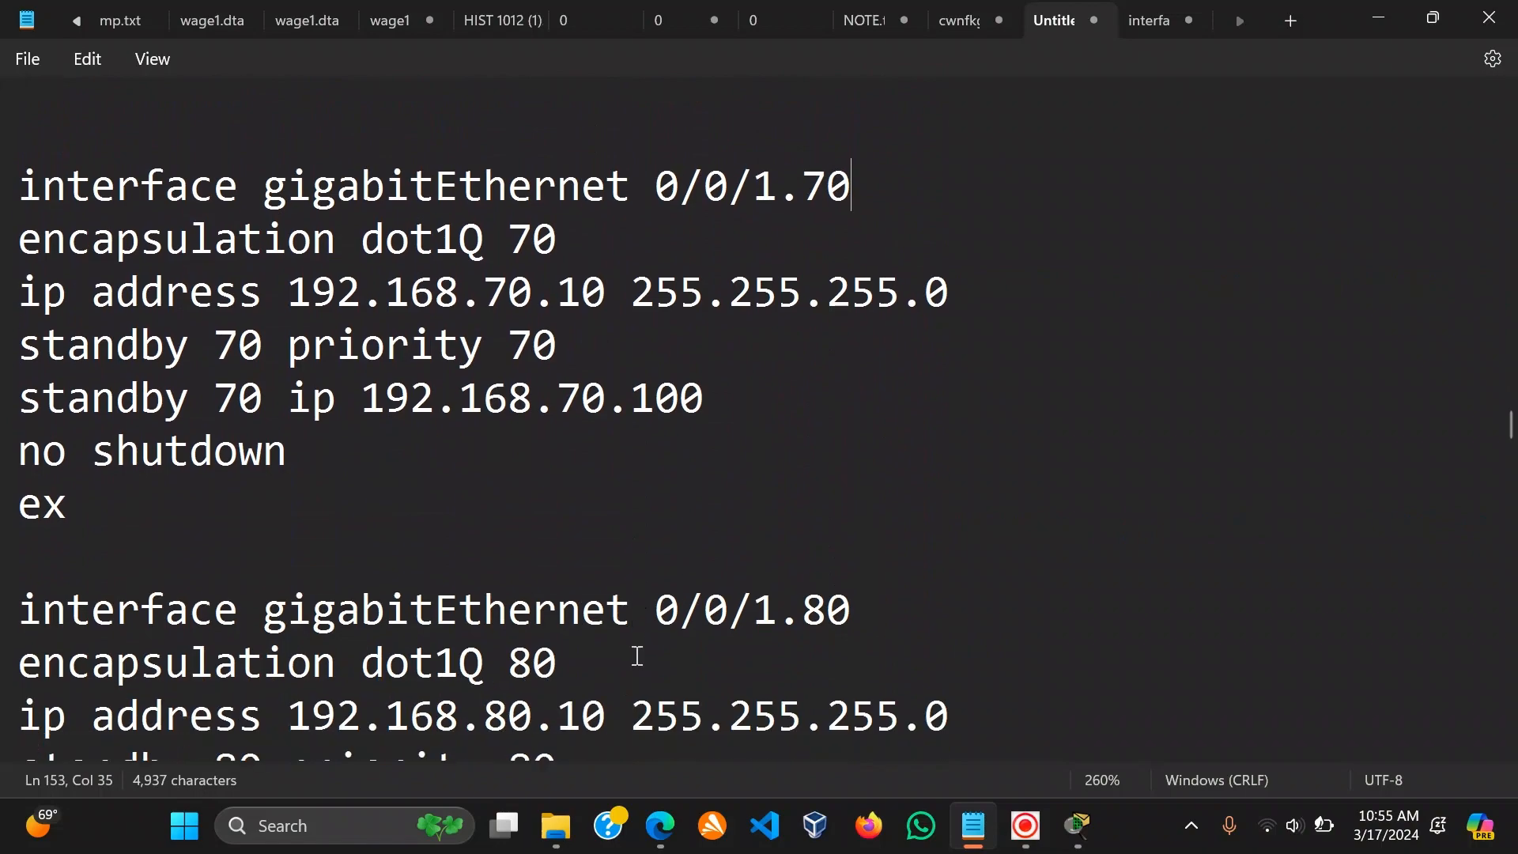
scroll(678, 633, "down", 5)
scroll(680, 636, "up", 10)
scroll(682, 641, "down", 3)
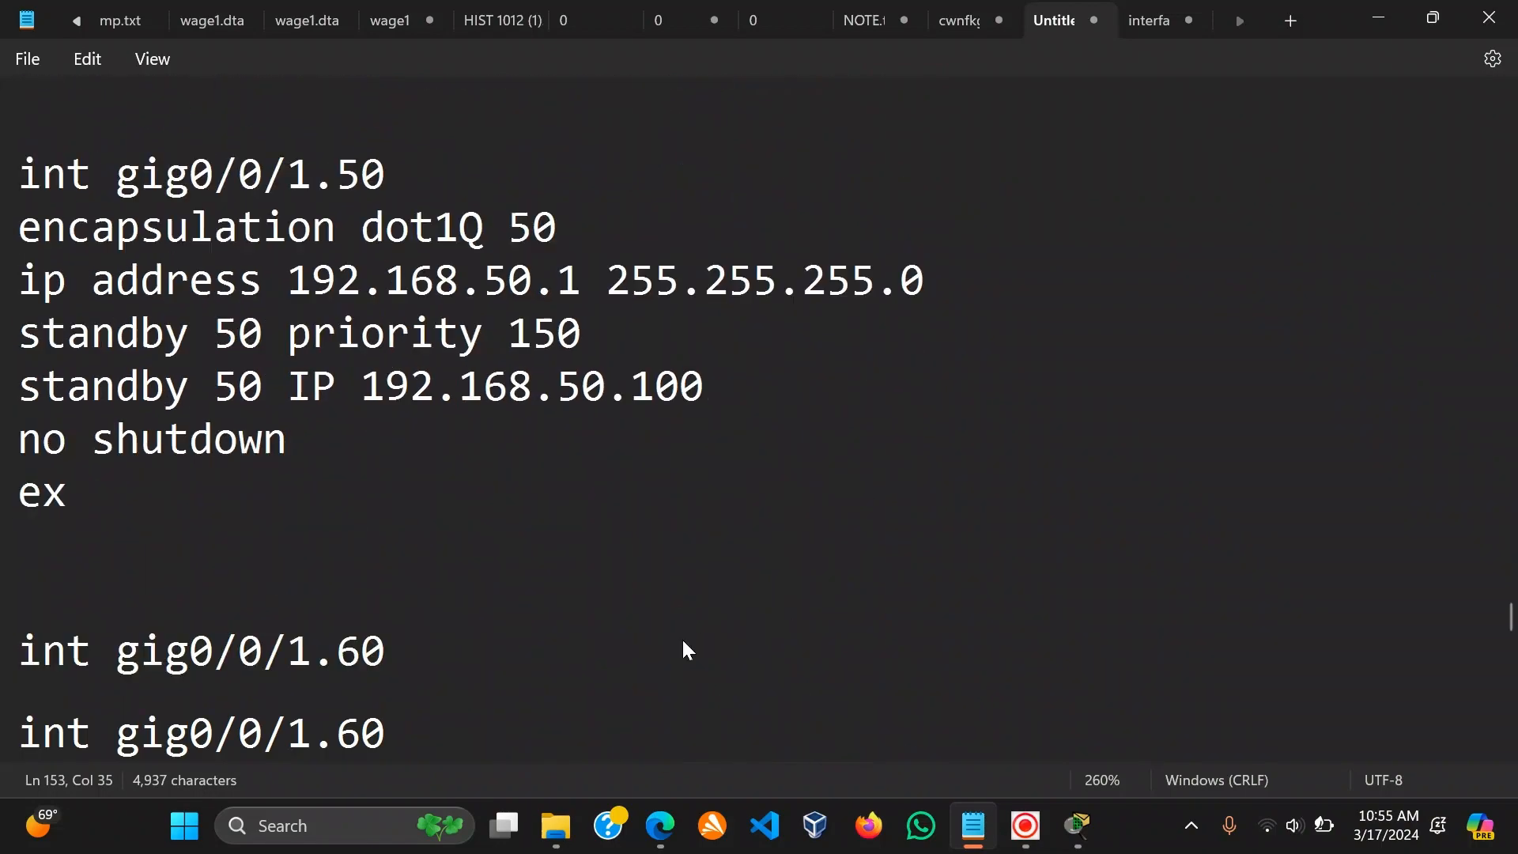
scroll(686, 650, "down", 4)
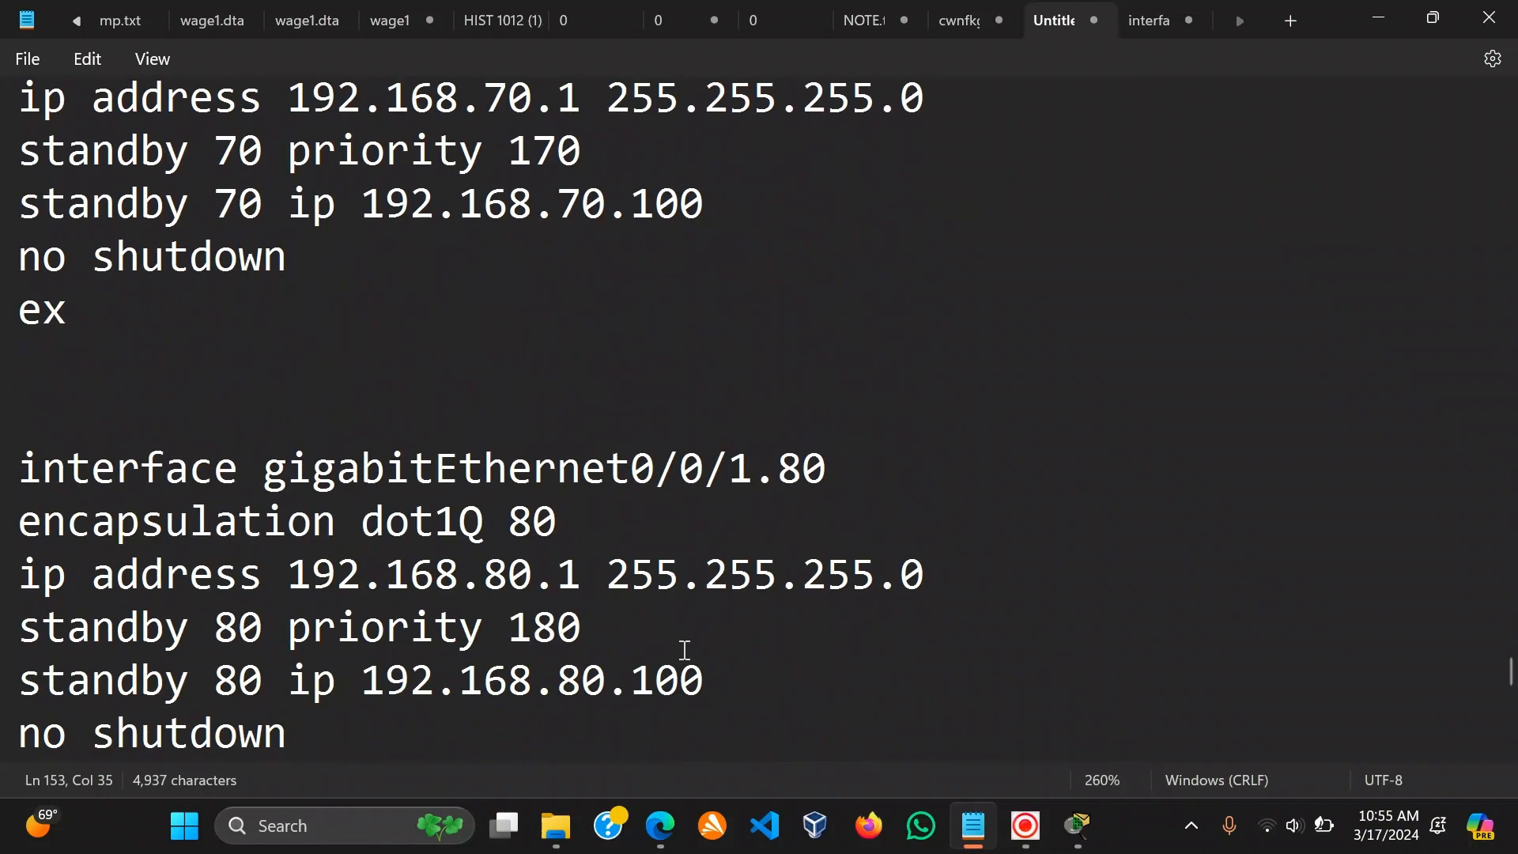
scroll(684, 650, "up", 2)
scroll(682, 647, "down", 10)
scroll(682, 650, "up", 7)
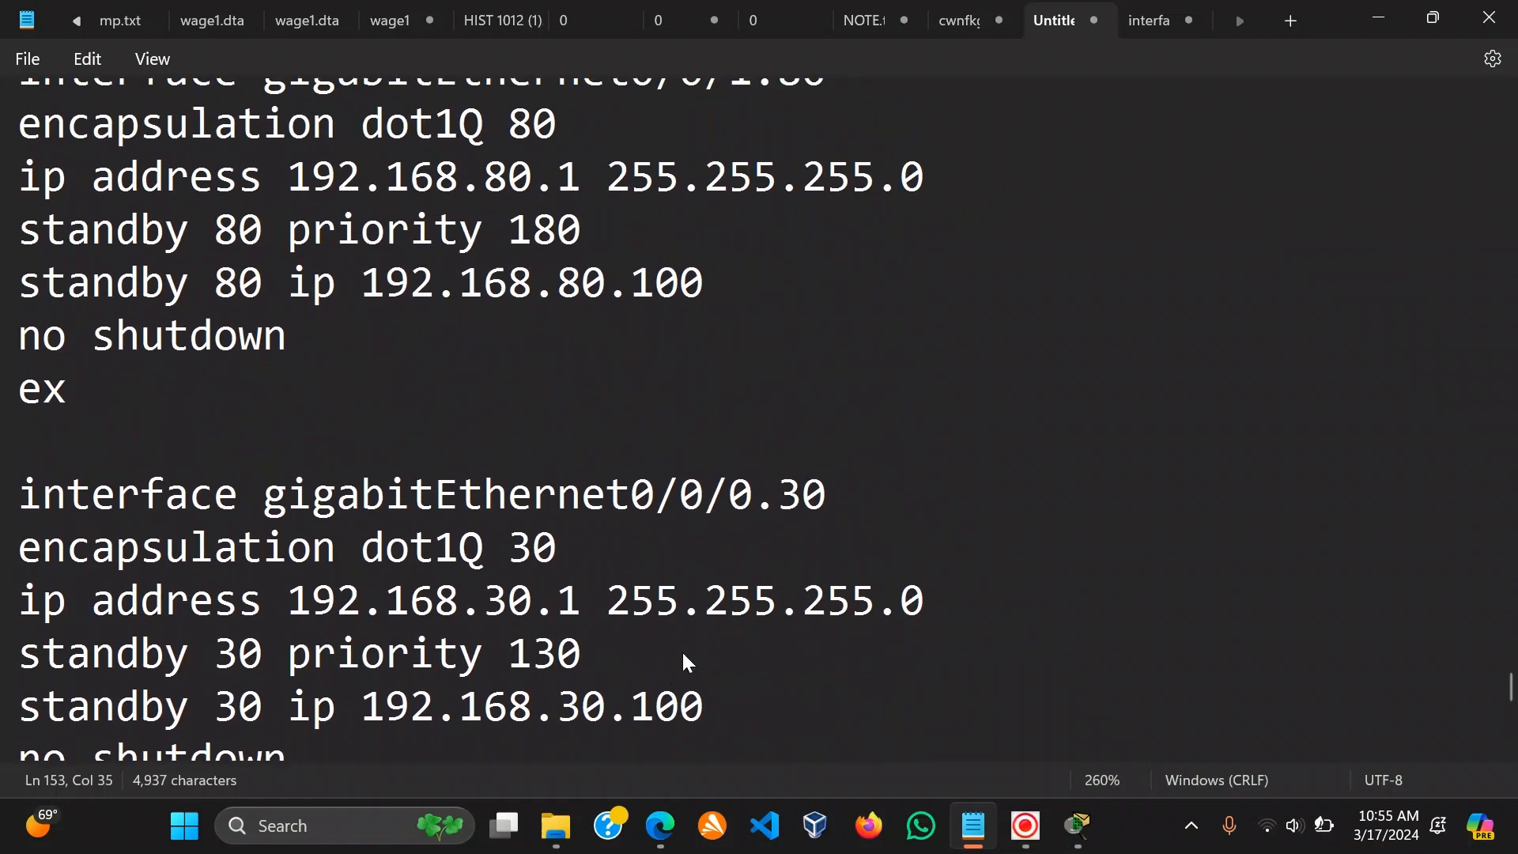
scroll(683, 654, "up", 1)
scroll(686, 656, "up", 5)
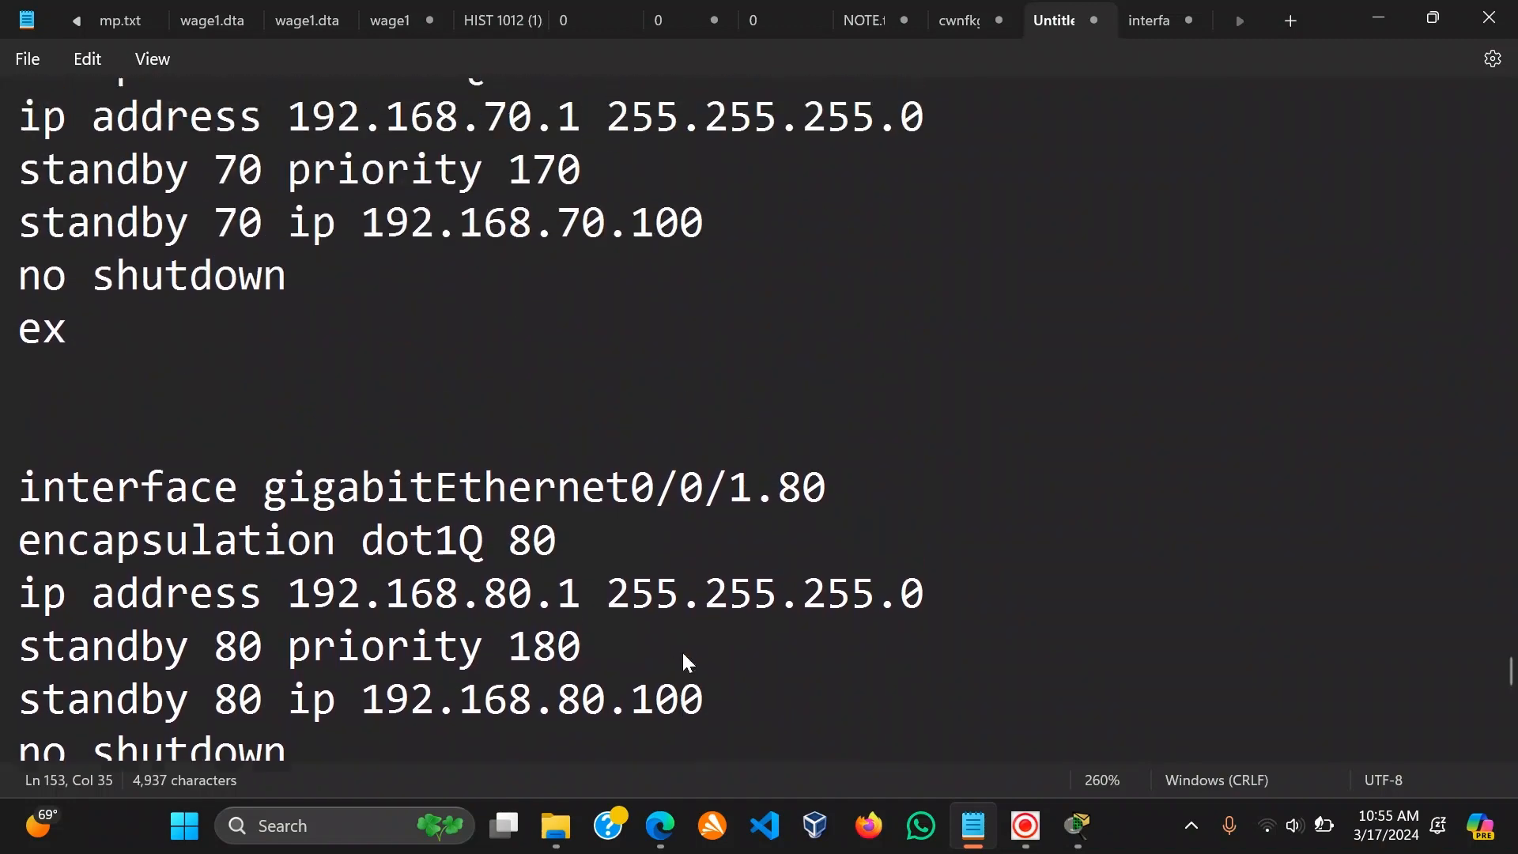
scroll(685, 662, "up", 4)
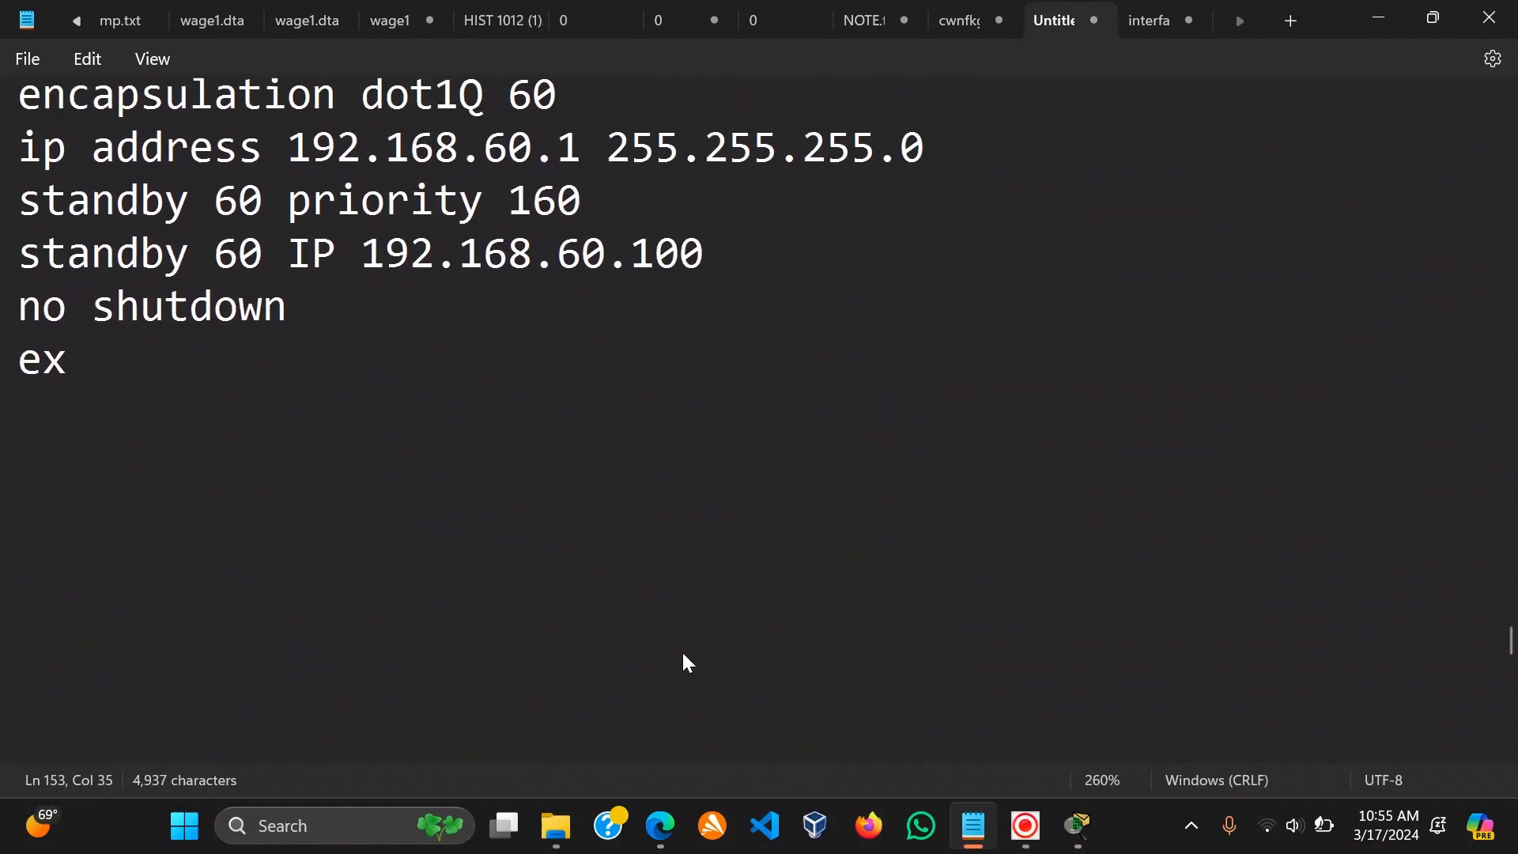
scroll(686, 661, "up", 2)
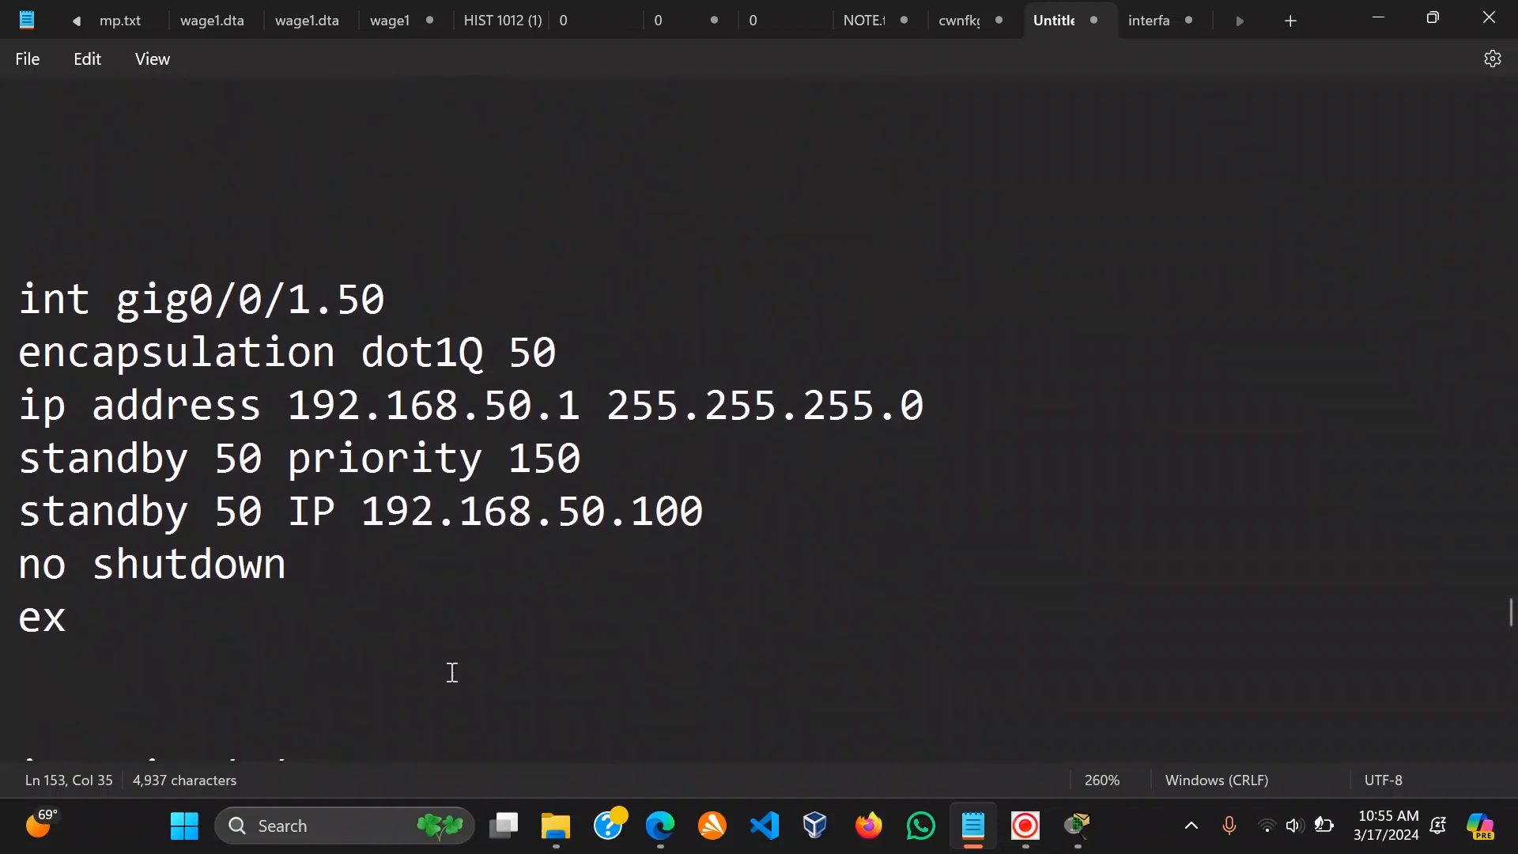
scroll(237, 648, "up", 5)
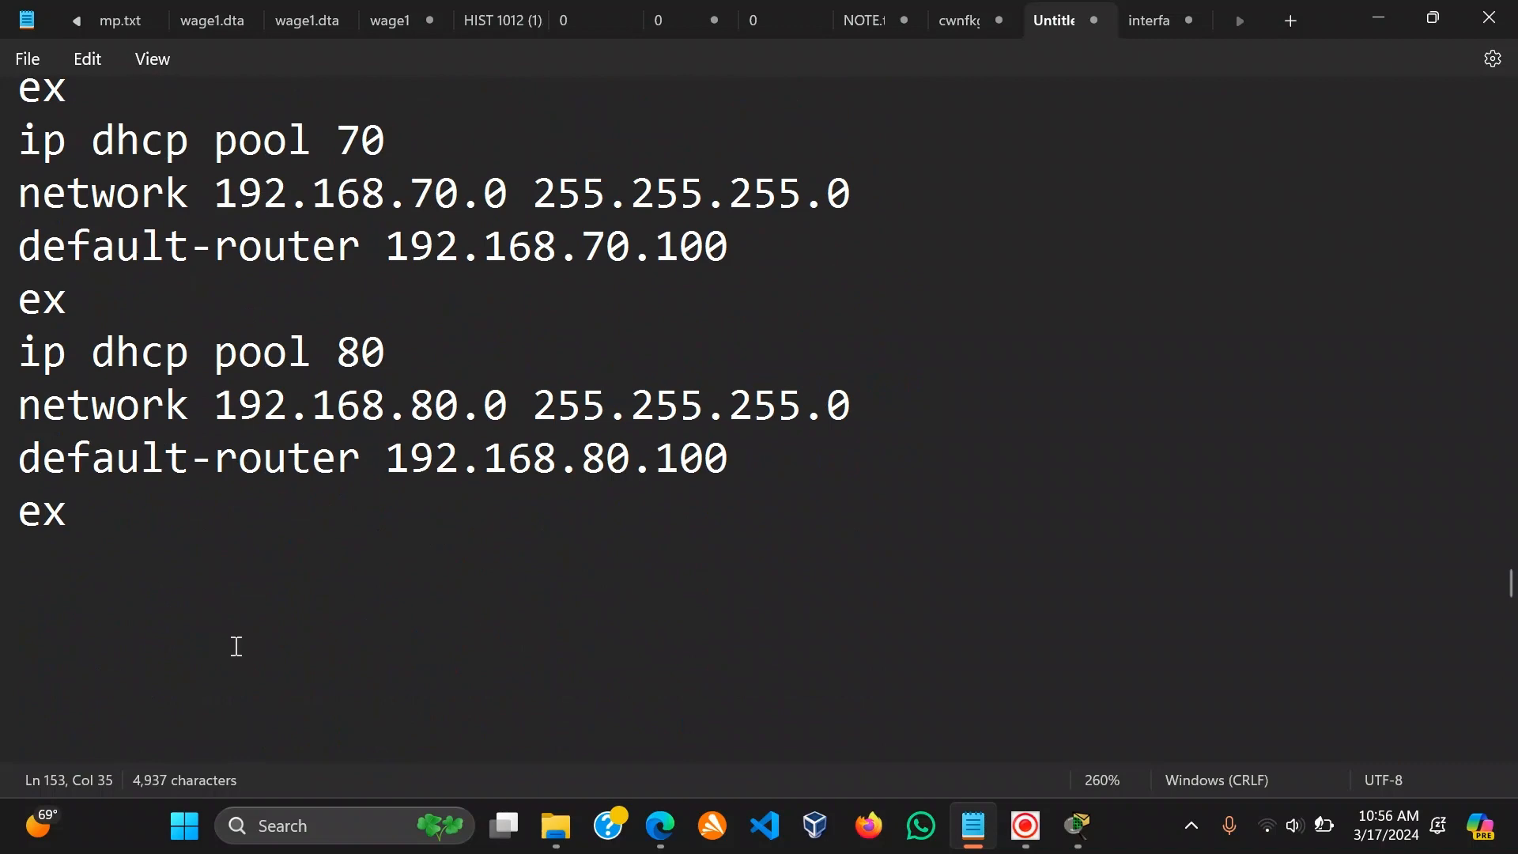
scroll(237, 648, "up", 8)
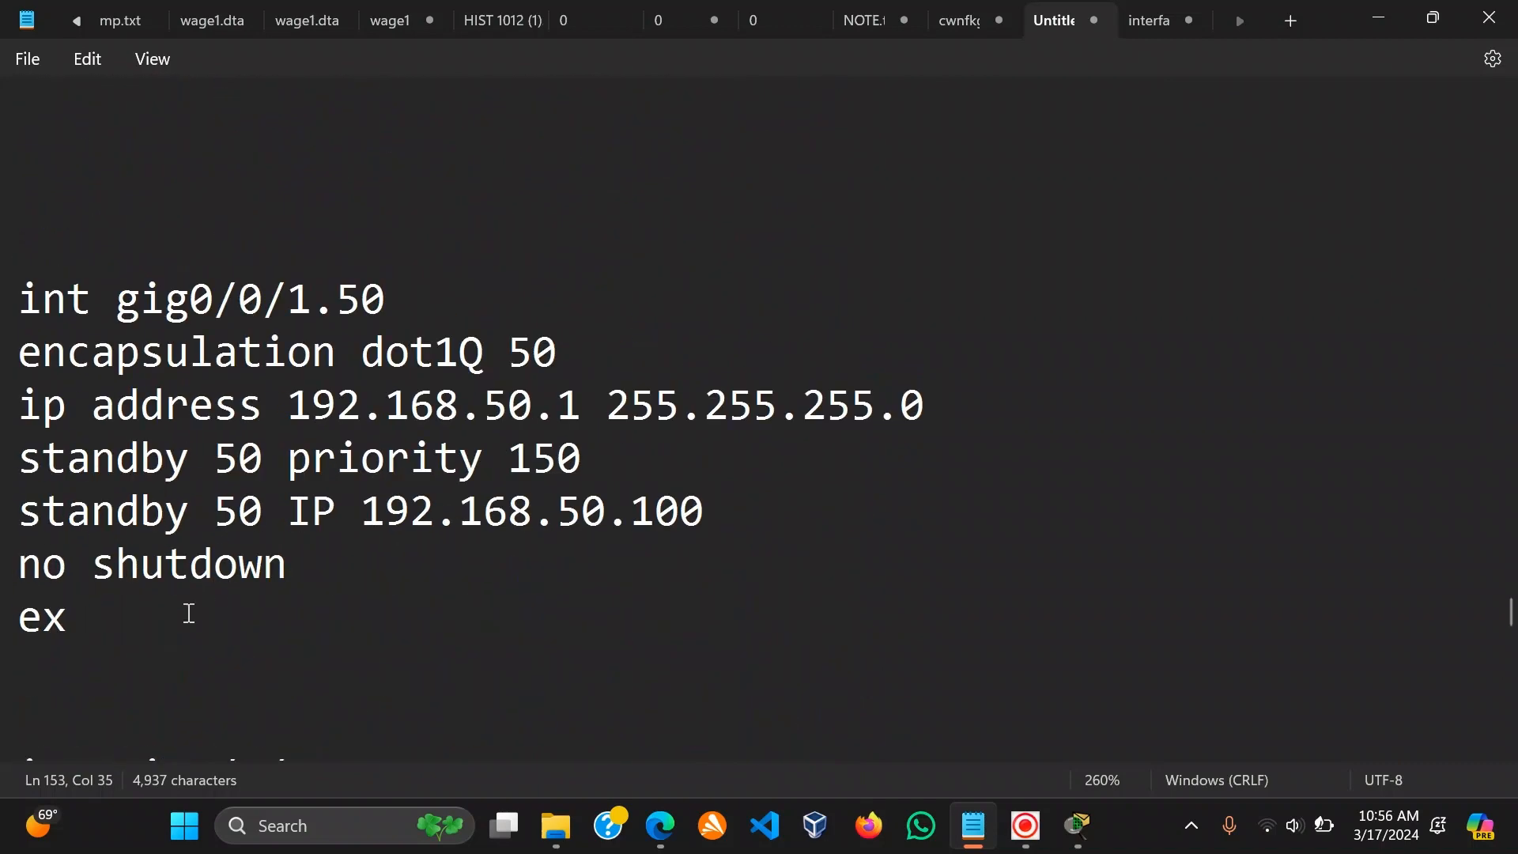
Copy the int gig0/0/1.50 command block, from the interface line through ex, in the notes.
left_click_drag(78, 613, 22, 304)
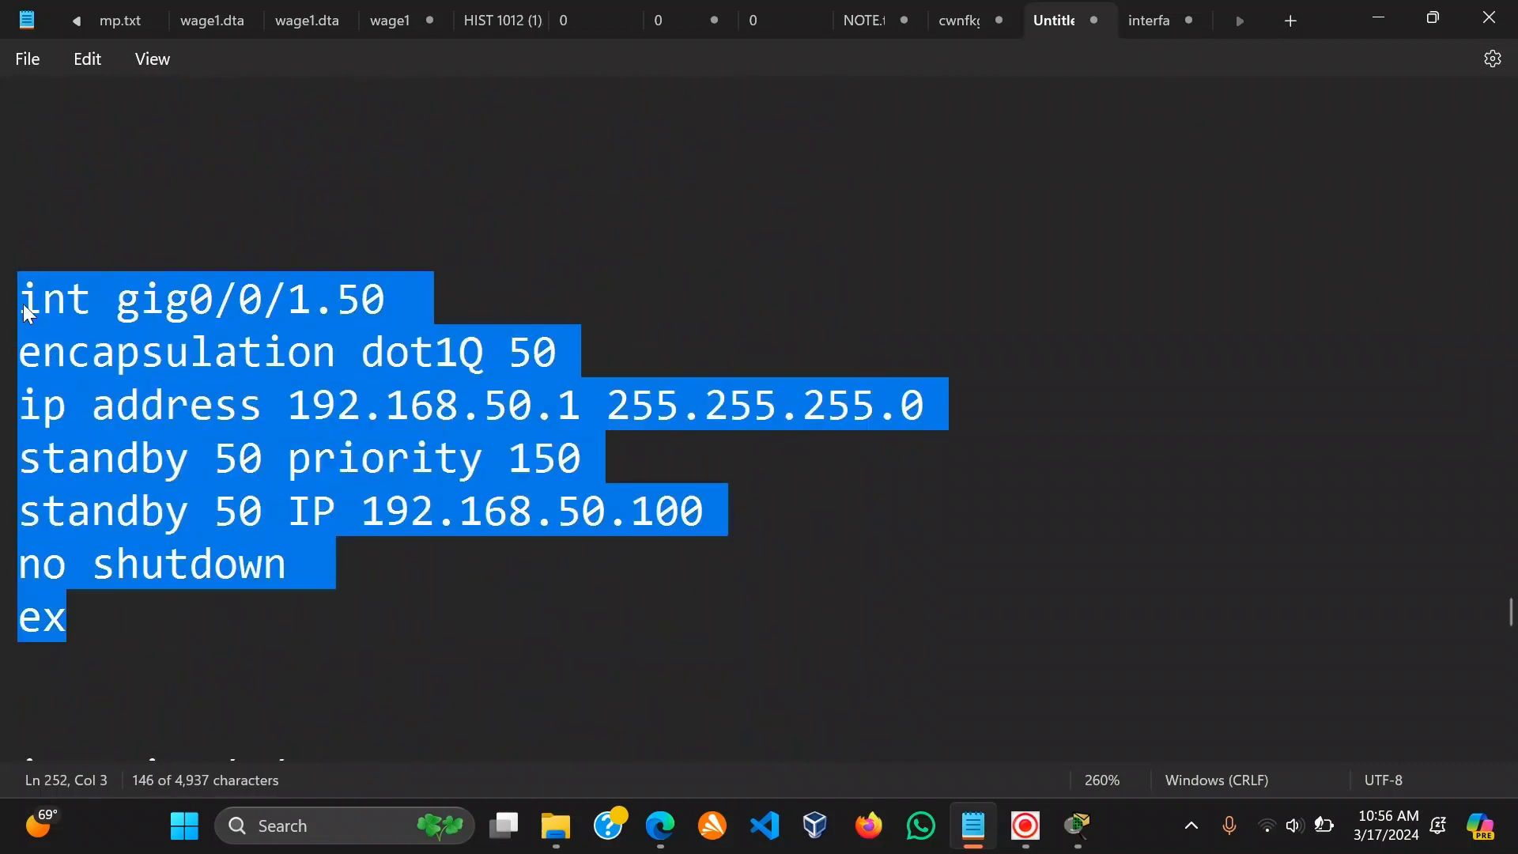
right_click(77, 315)
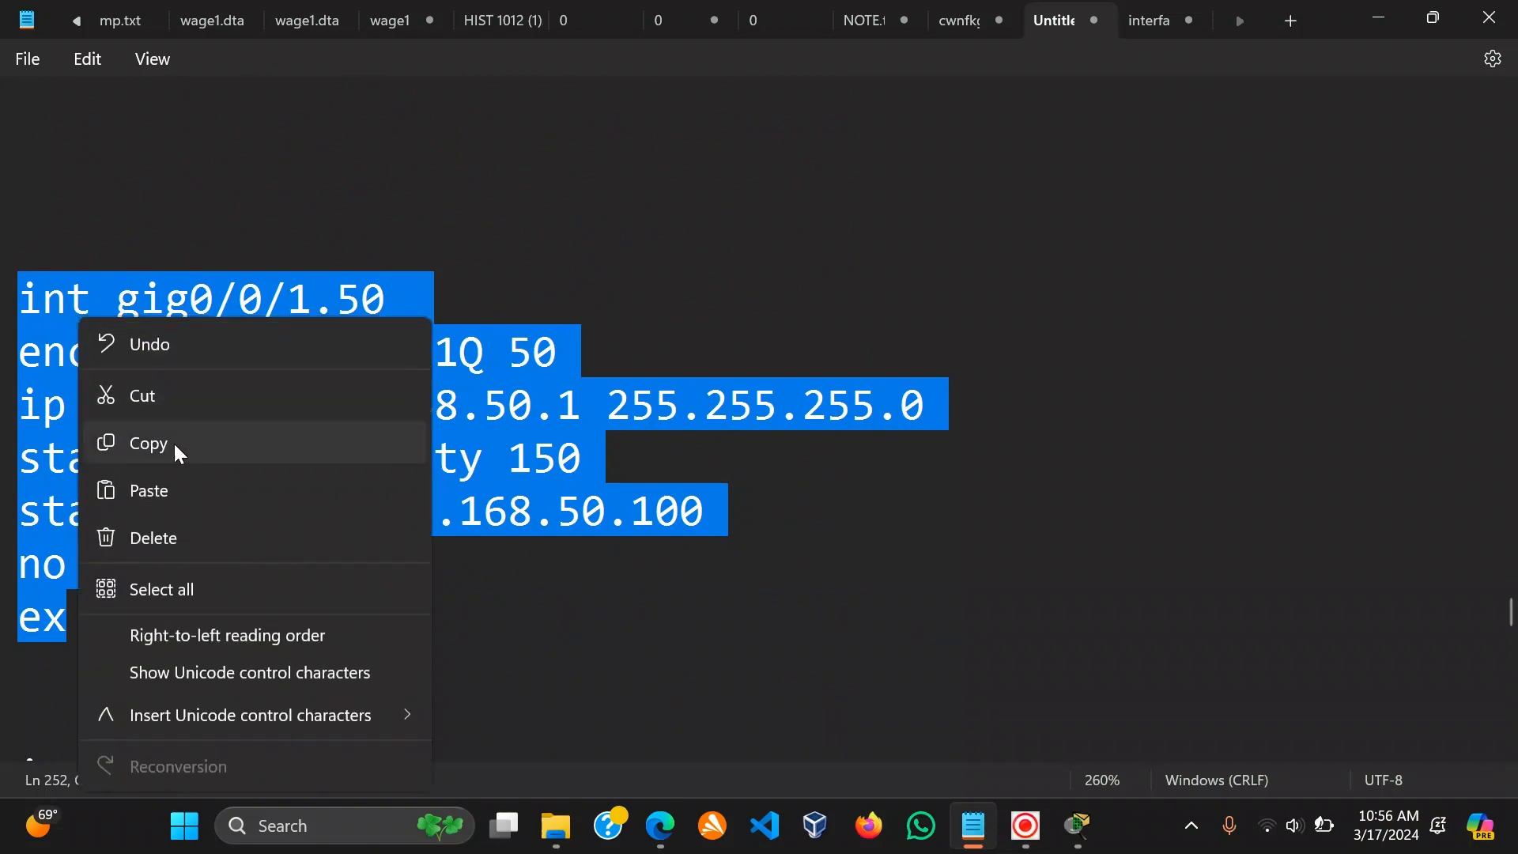
left_click(173, 442)
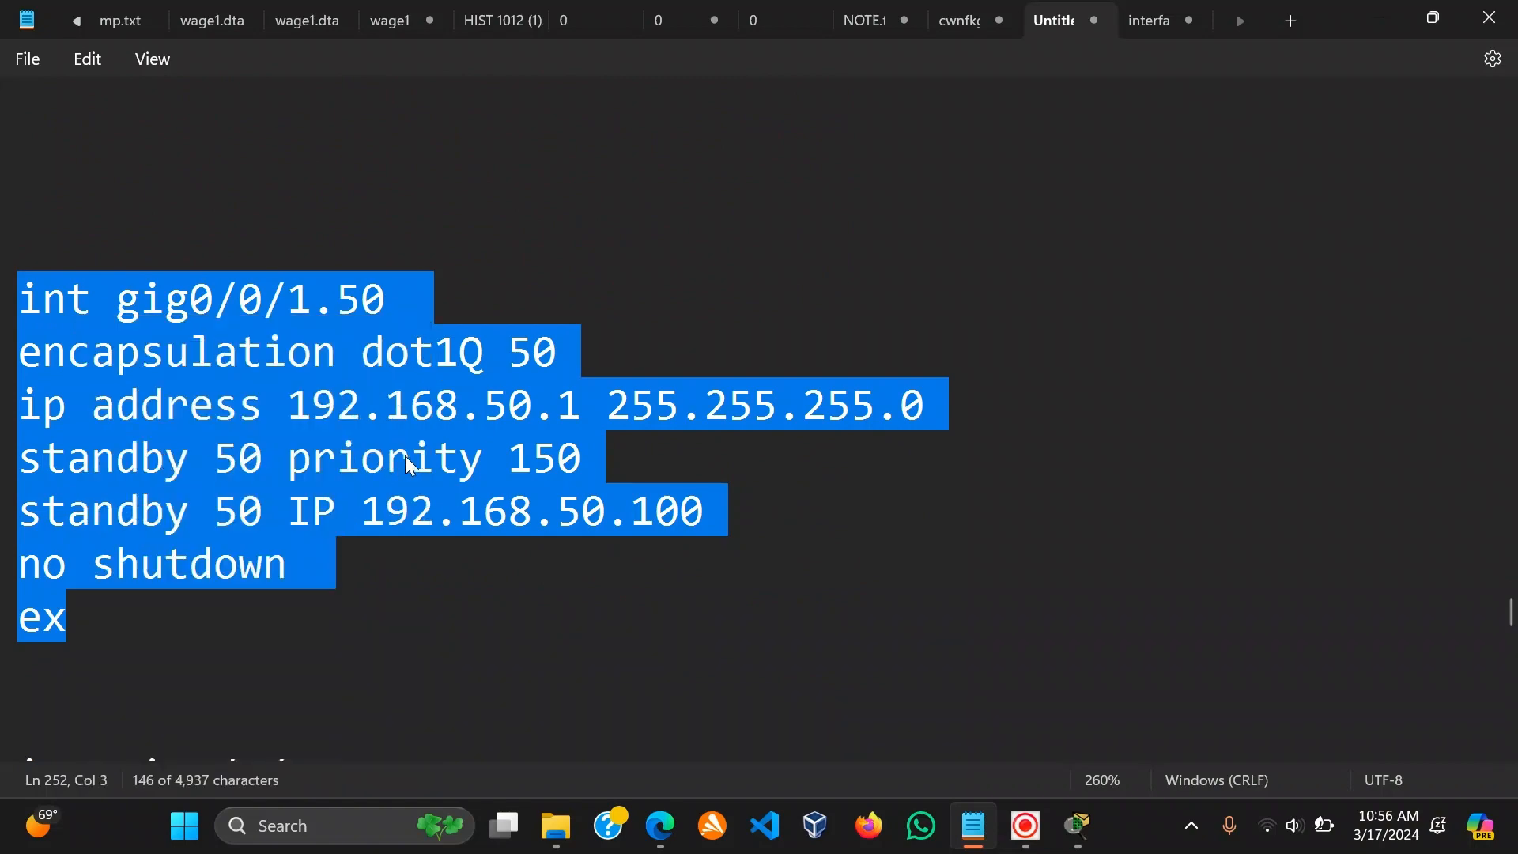
left_click(409, 466)
Insert three blank lines in the notes between the gigabitEthernet0/0/1.80 block and the gigabitEthernet0/0/0.30 block.
scroll(407, 468, "down", 10)
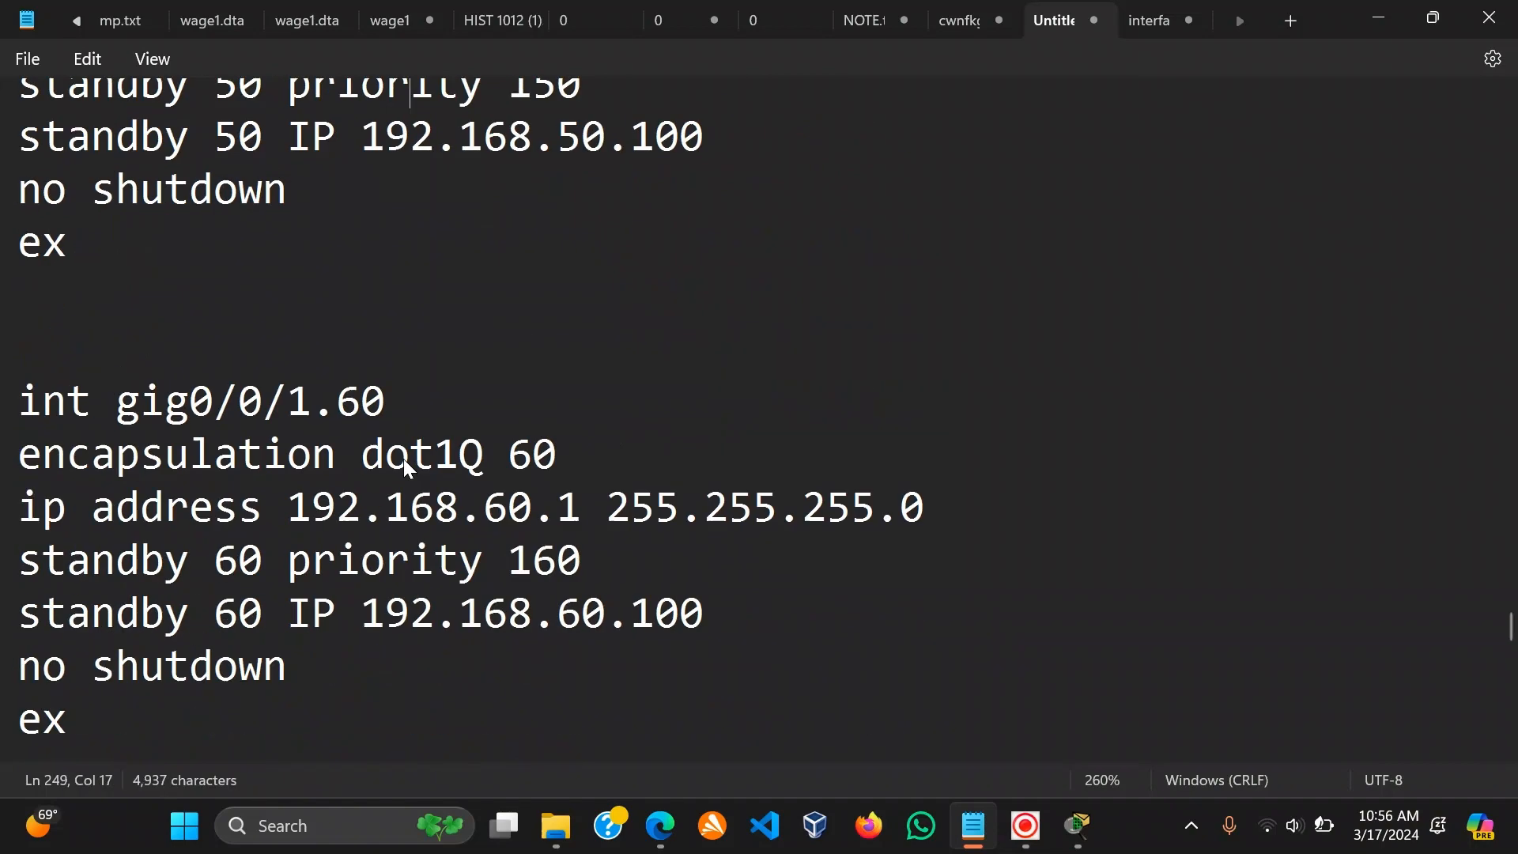
scroll(405, 462, "down", 5)
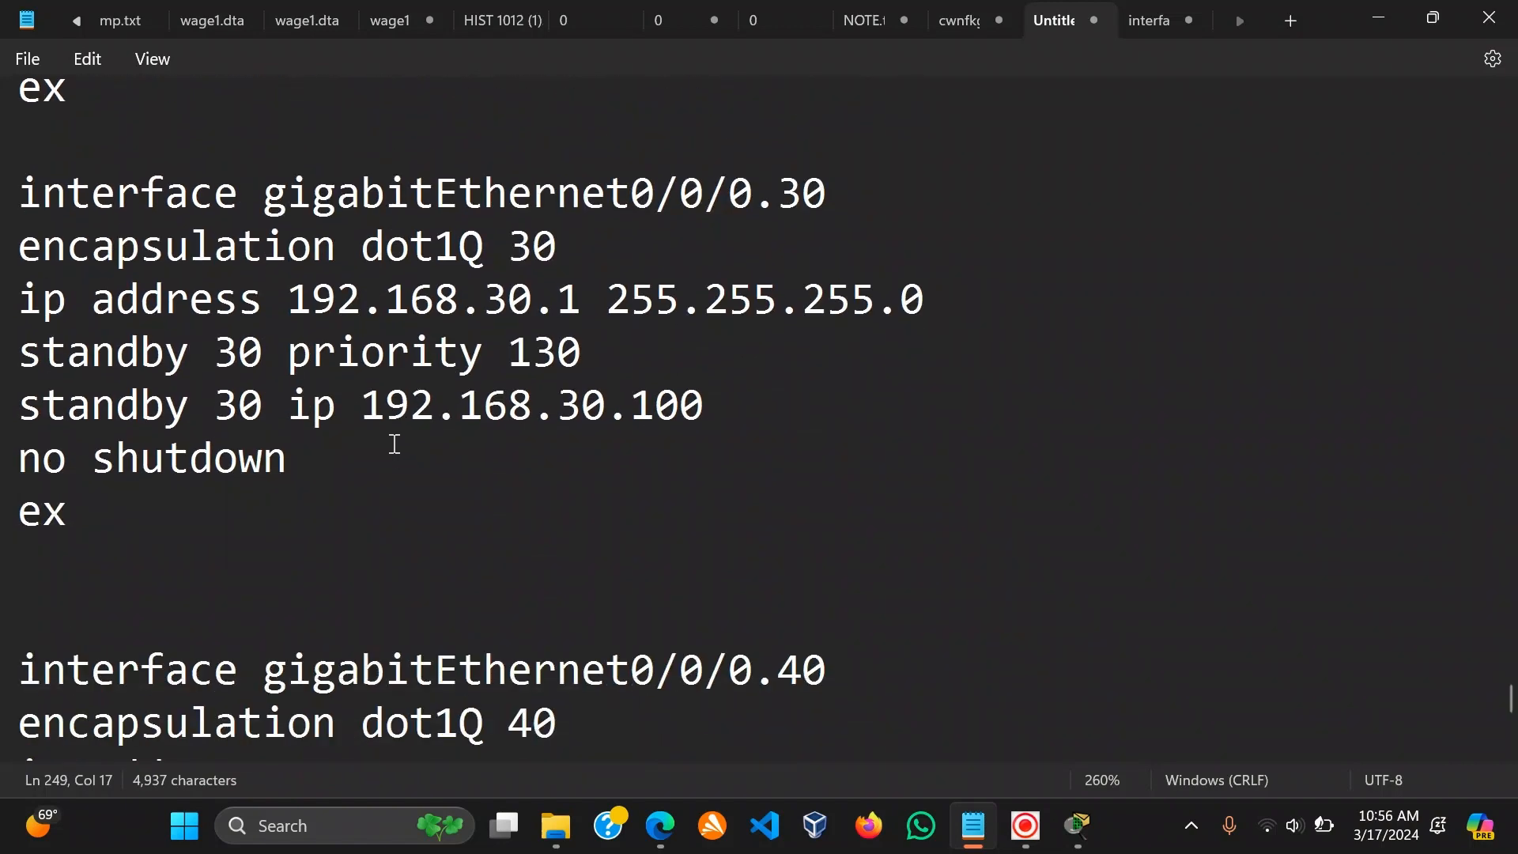
scroll(395, 453, "up", 3)
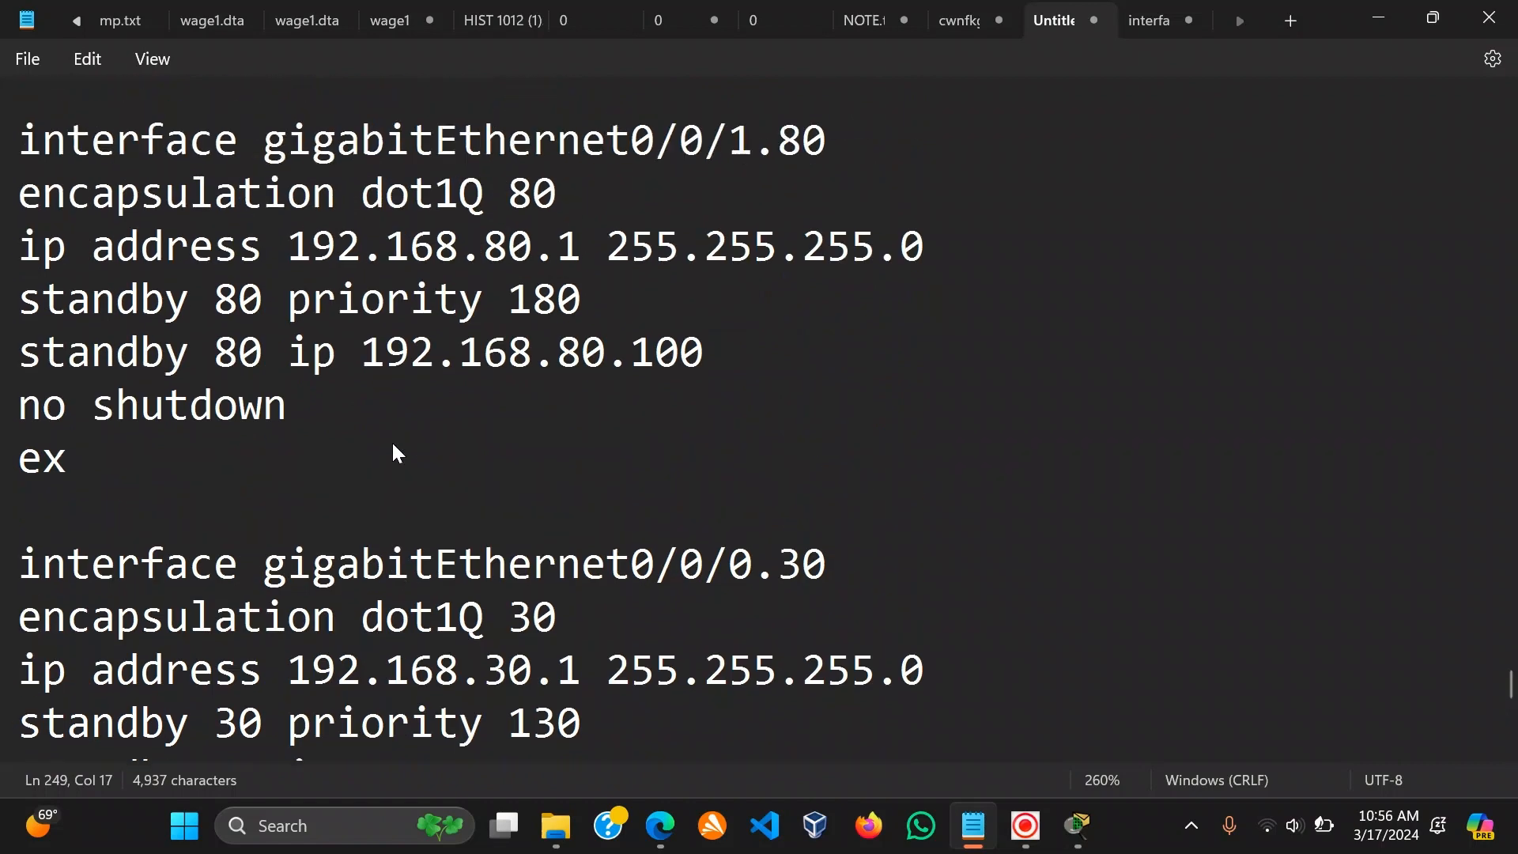
left_click(111, 498)
key("Return")
key("Return")
key("Return")
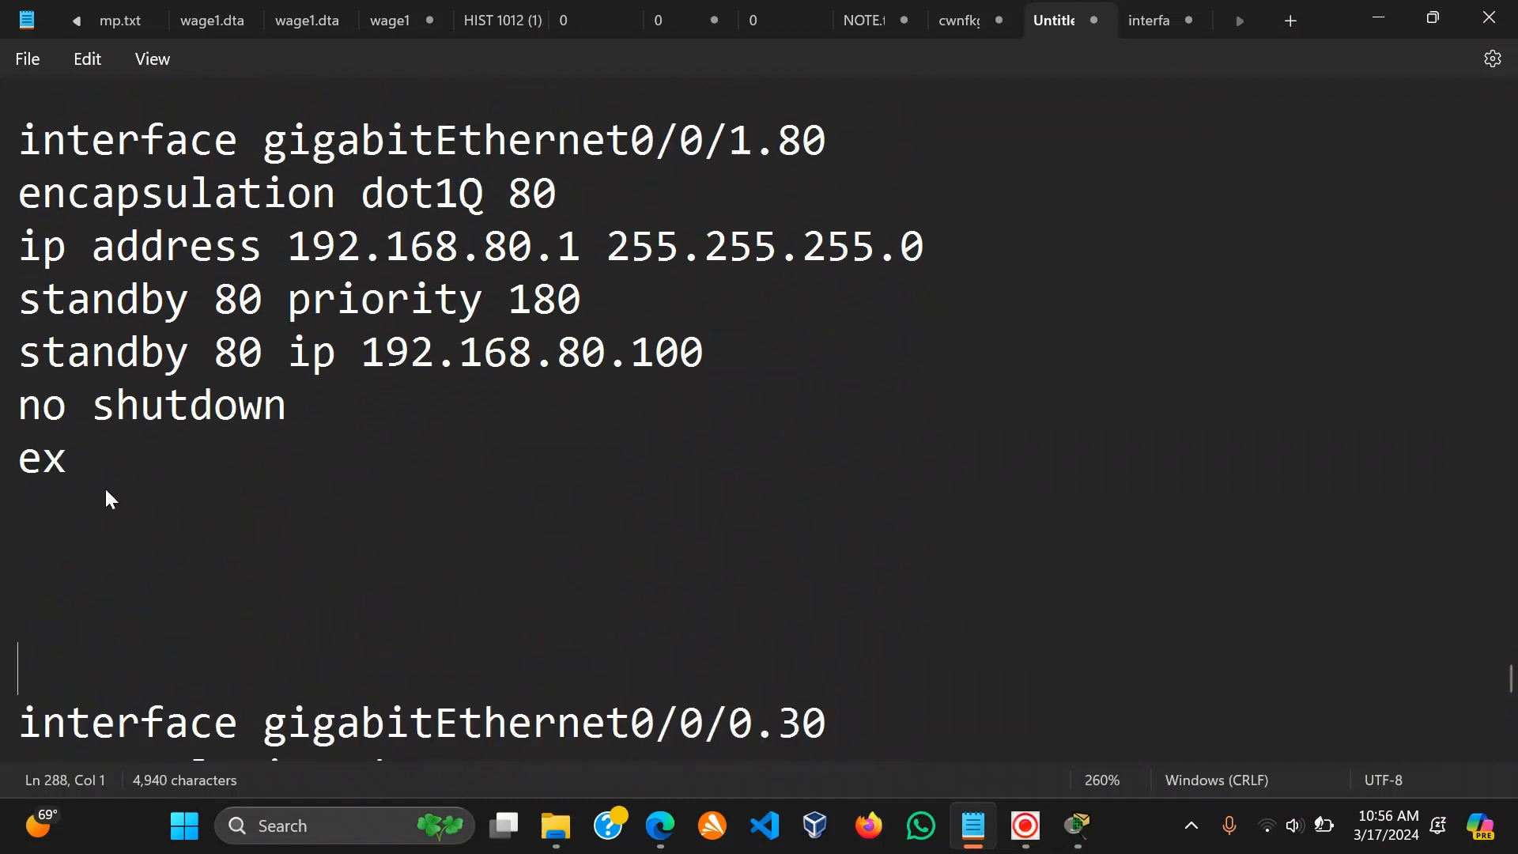
Copy the whole gigabitEthernet0/0/0.30 command block, from its interface line through ex.
scroll(106, 489, "down", 2)
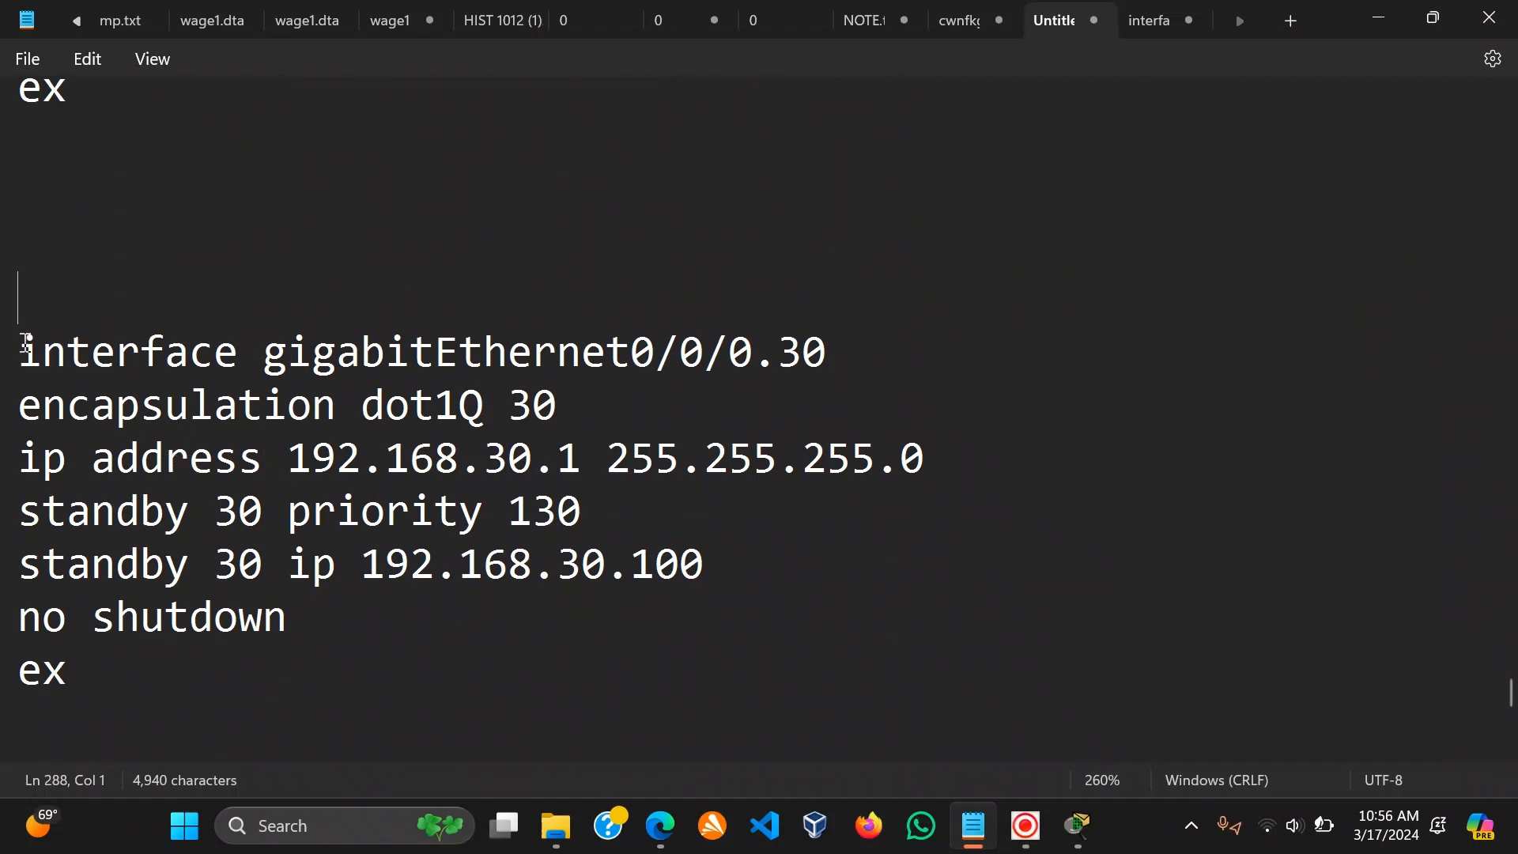
triple_click(6, 358)
left_click_drag(16, 352, 98, 668)
right_click(98, 653)
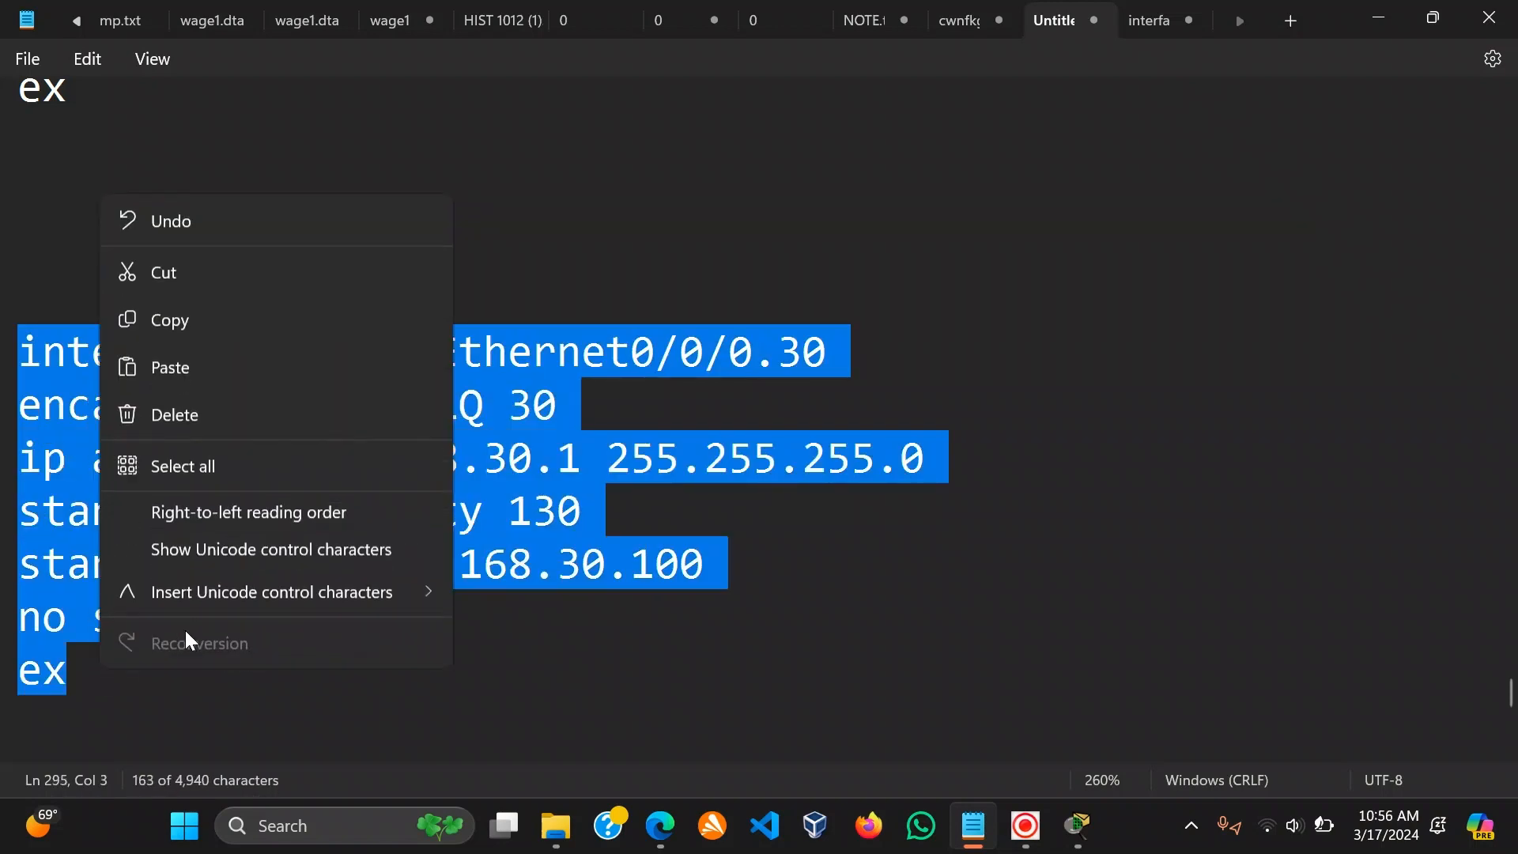
left_click(182, 332)
left_click(254, 557)
In the gigabitEthernet0/0/0.30 block, set the standby 30 priority to 30 and the IP address to 192.168.30.10.
scroll(321, 552, "down", 3)
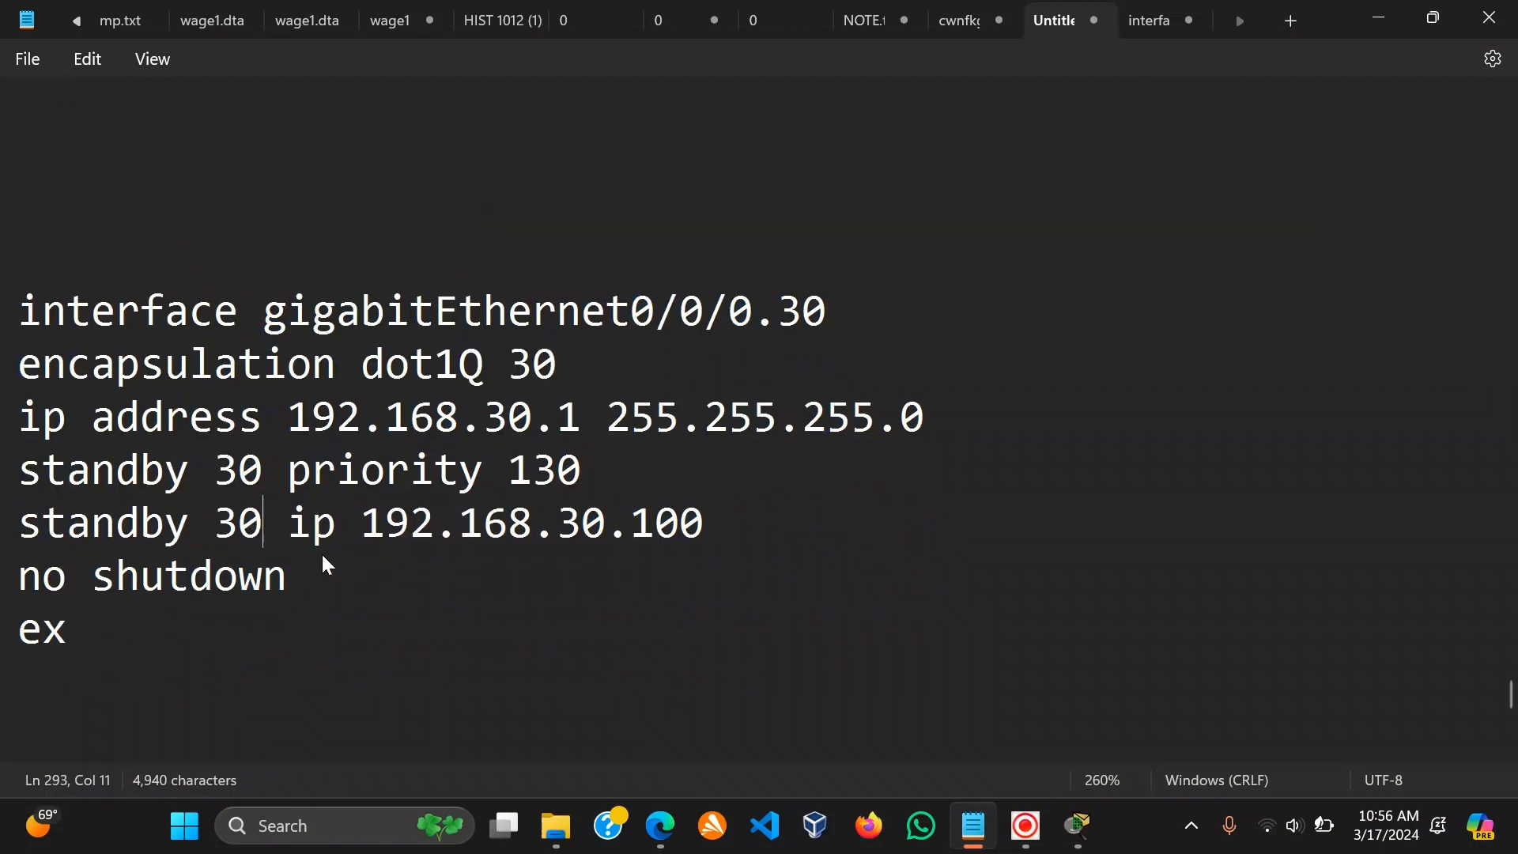
scroll(450, 490, "up", 3)
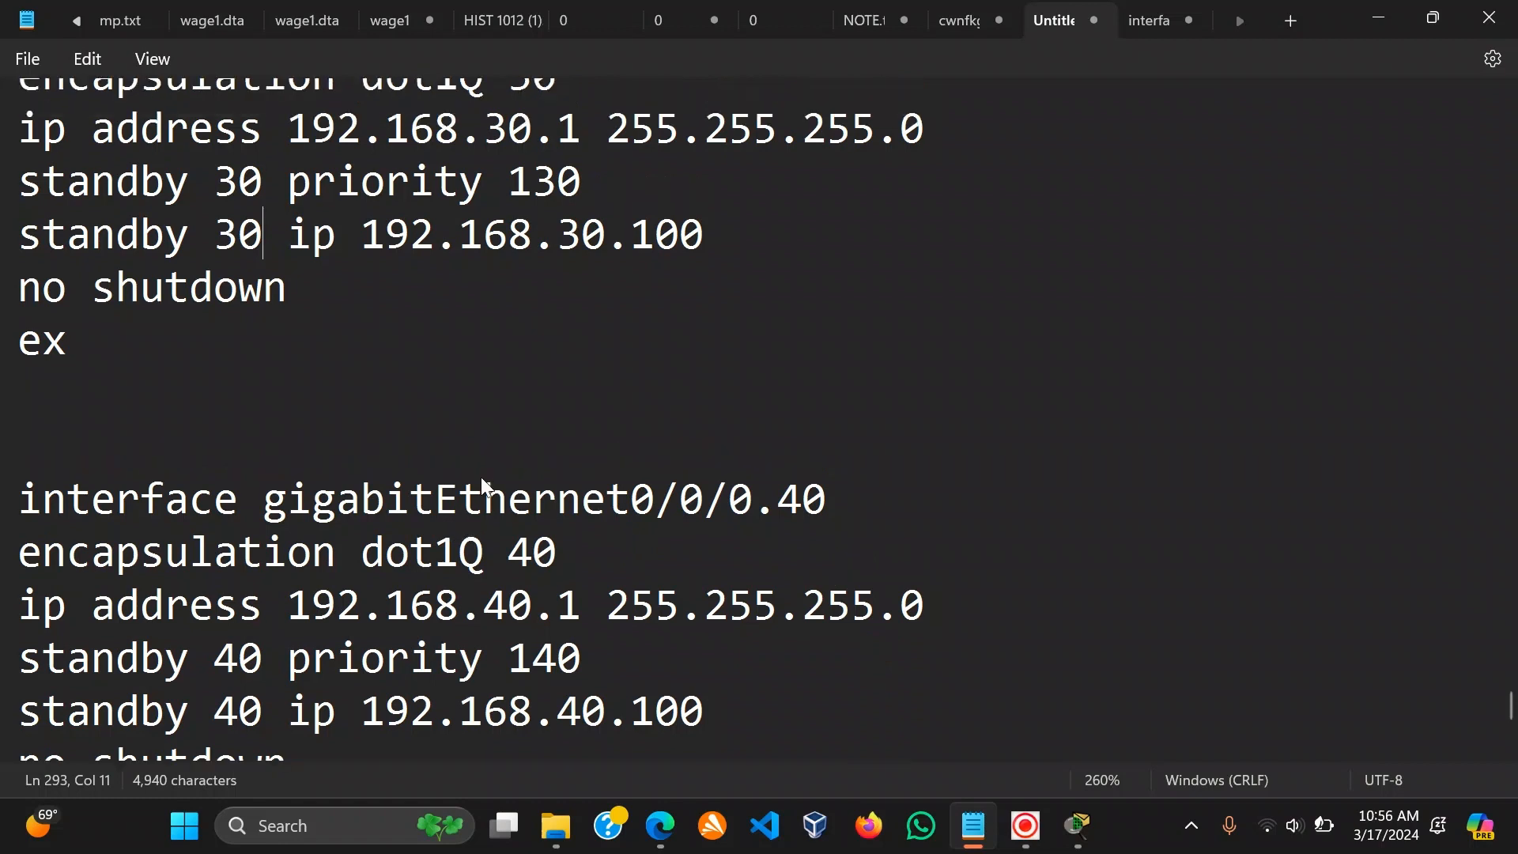
left_click(749, 353)
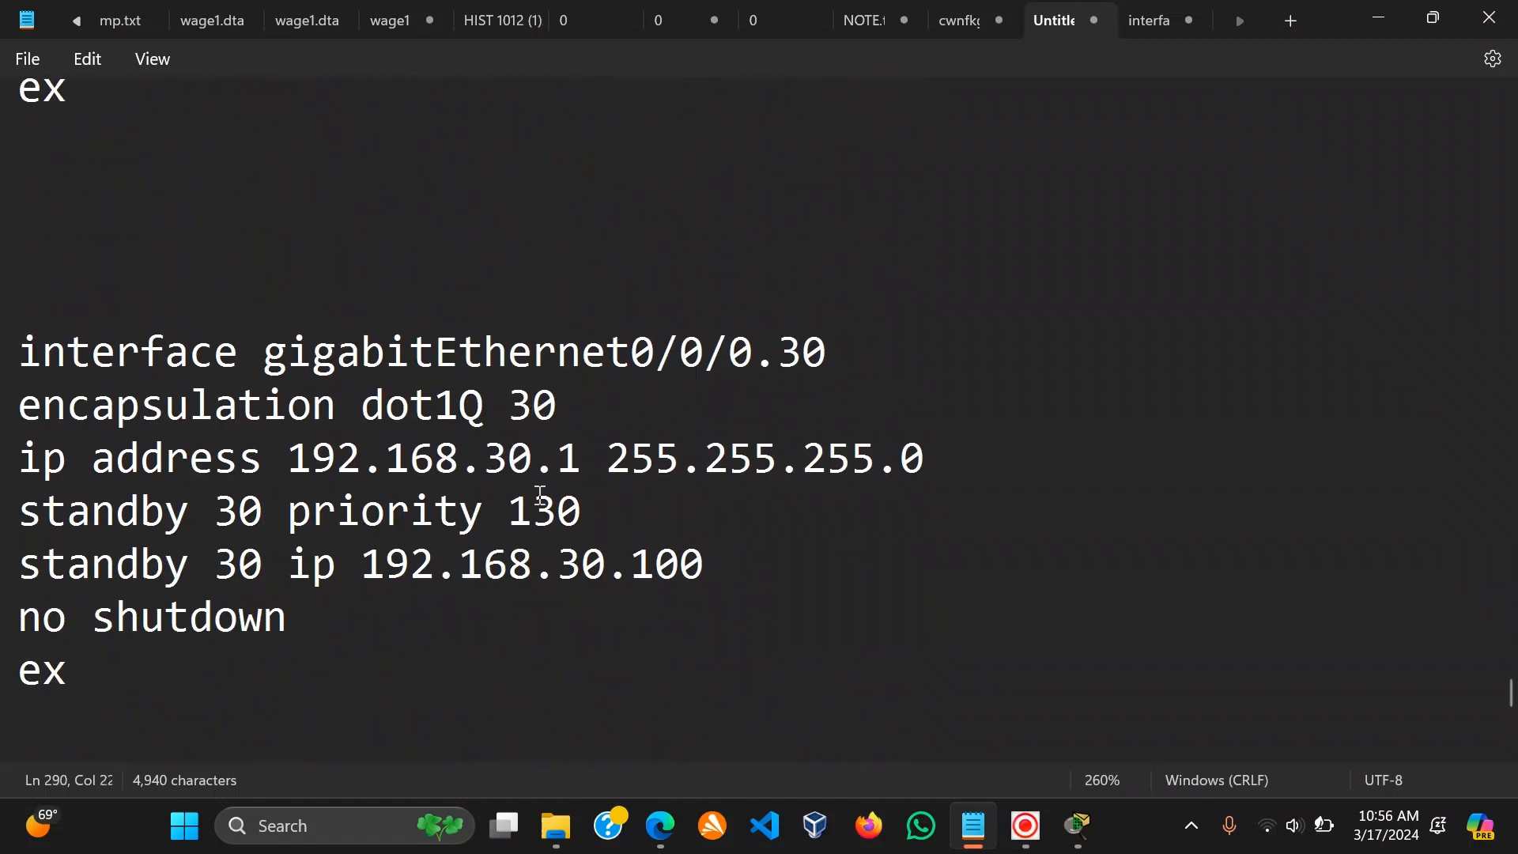
left_click(565, 513)
key("Left")
key("BackSpace")
left_click(239, 509)
left_click(581, 466)
type("0")
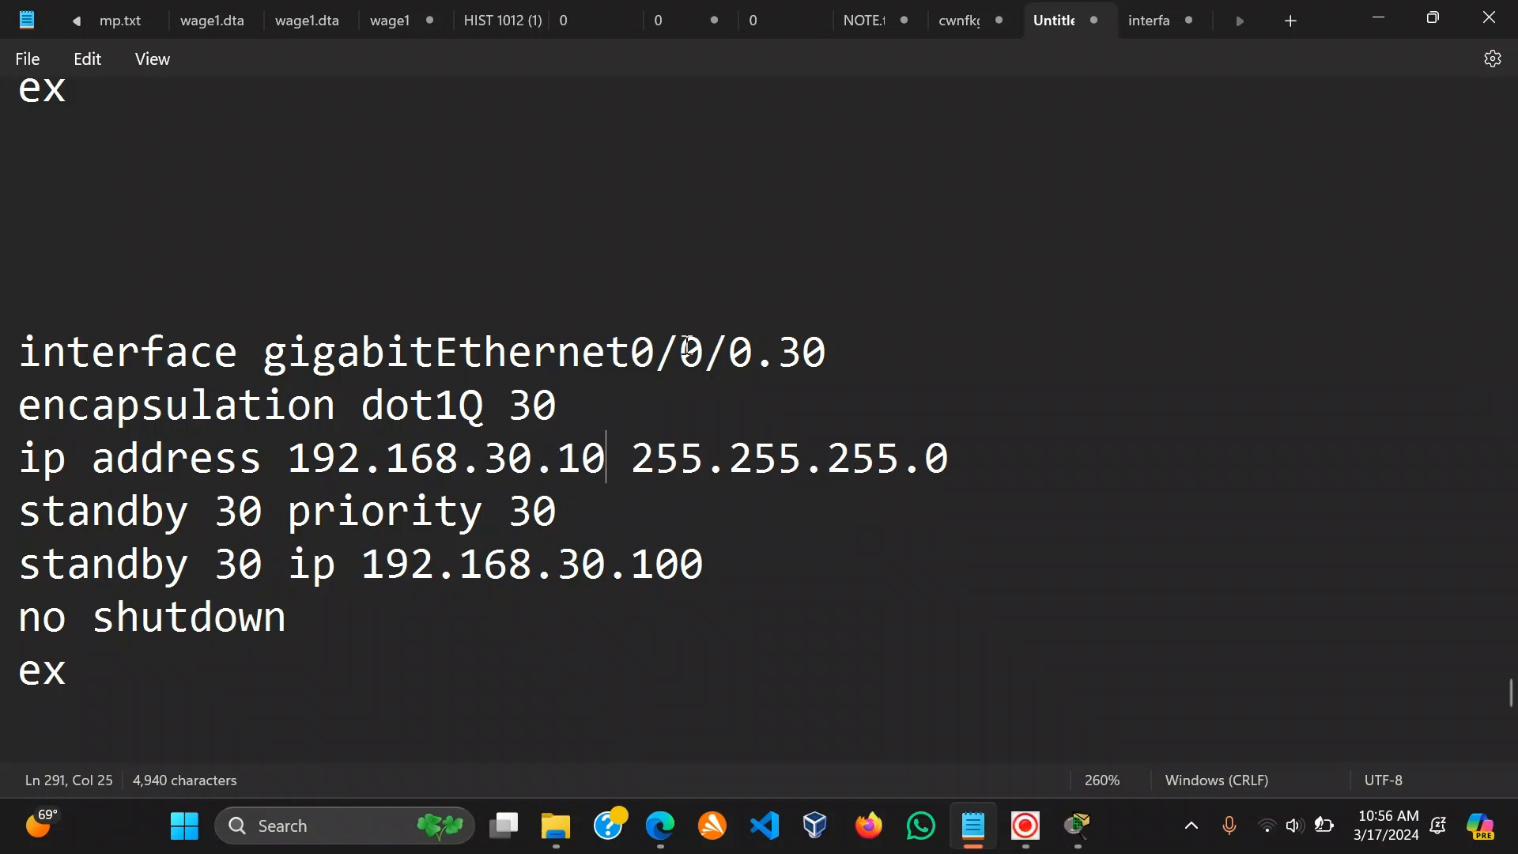
left_click(539, 408)
left_click_drag(600, 463, 578, 451)
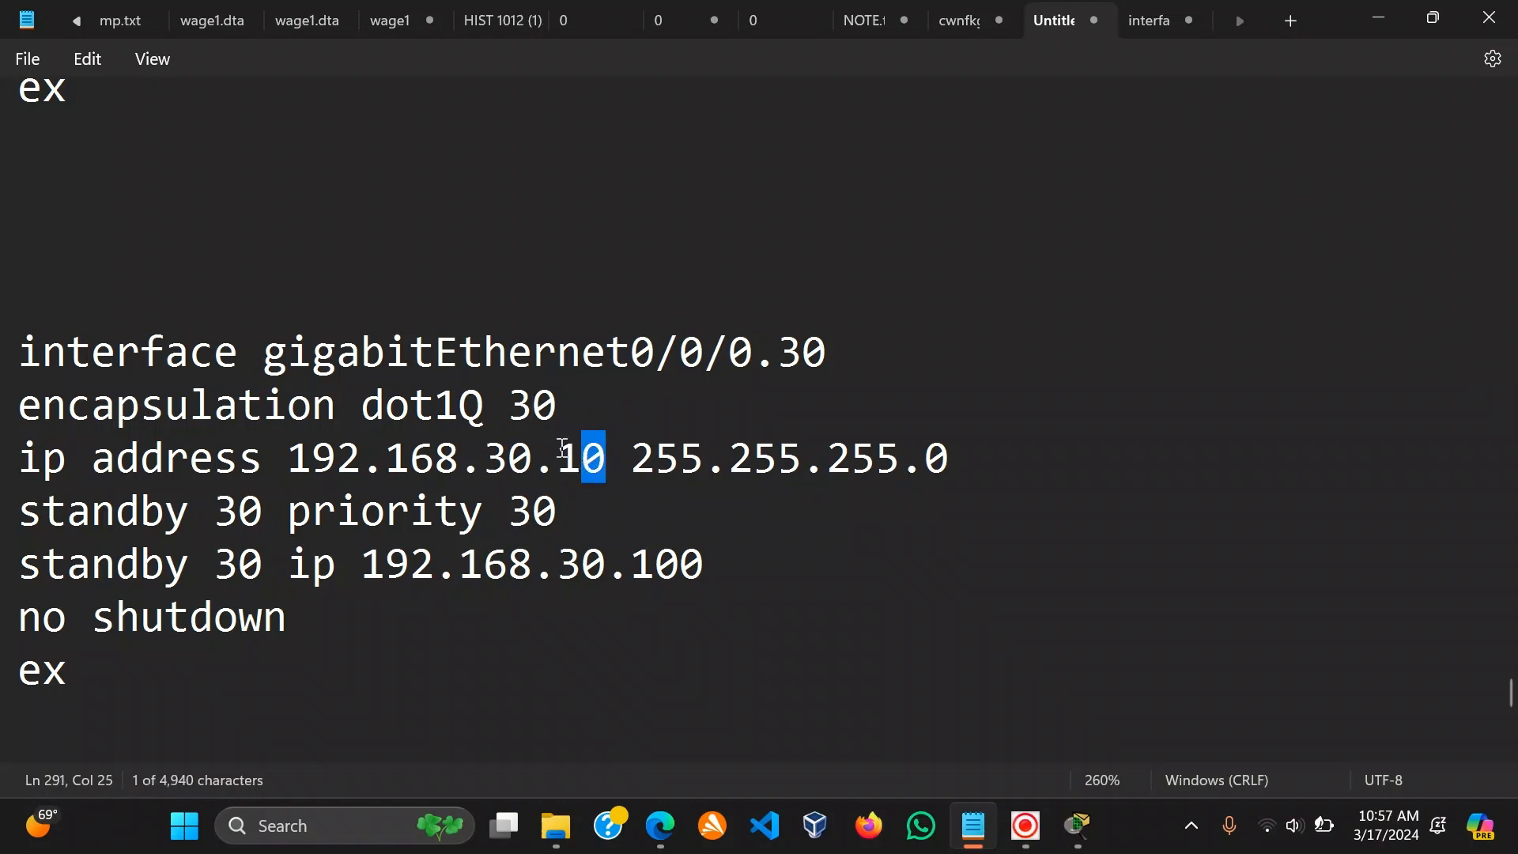
left_click(549, 471)
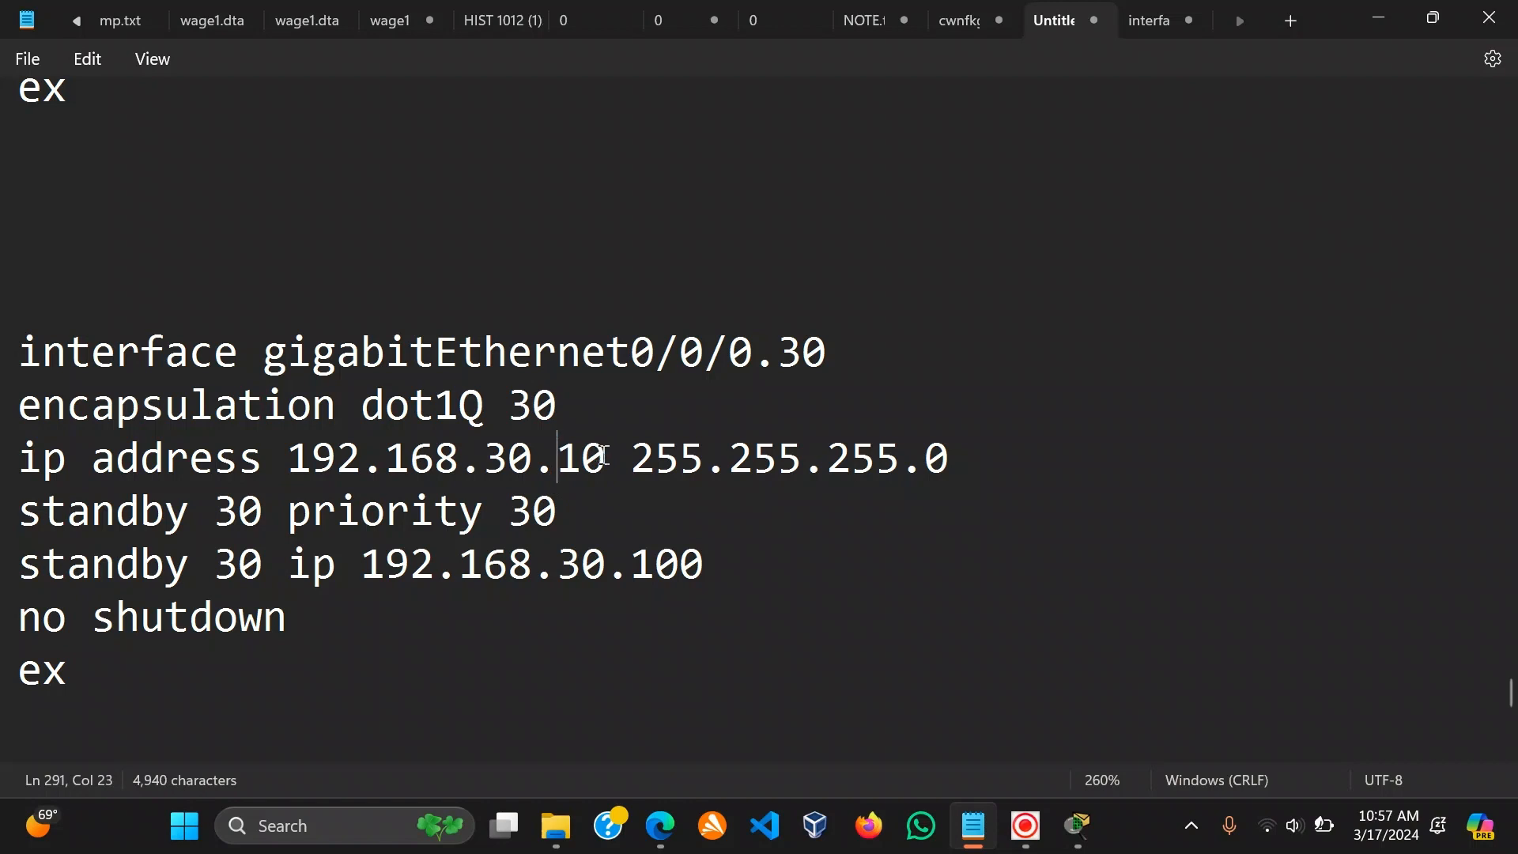
In the gigabitEthernet0/0/0.40 block, set the standby 40 priority to 40 and the IP address to 192.168.40.10.
scroll(609, 456, "down", 3)
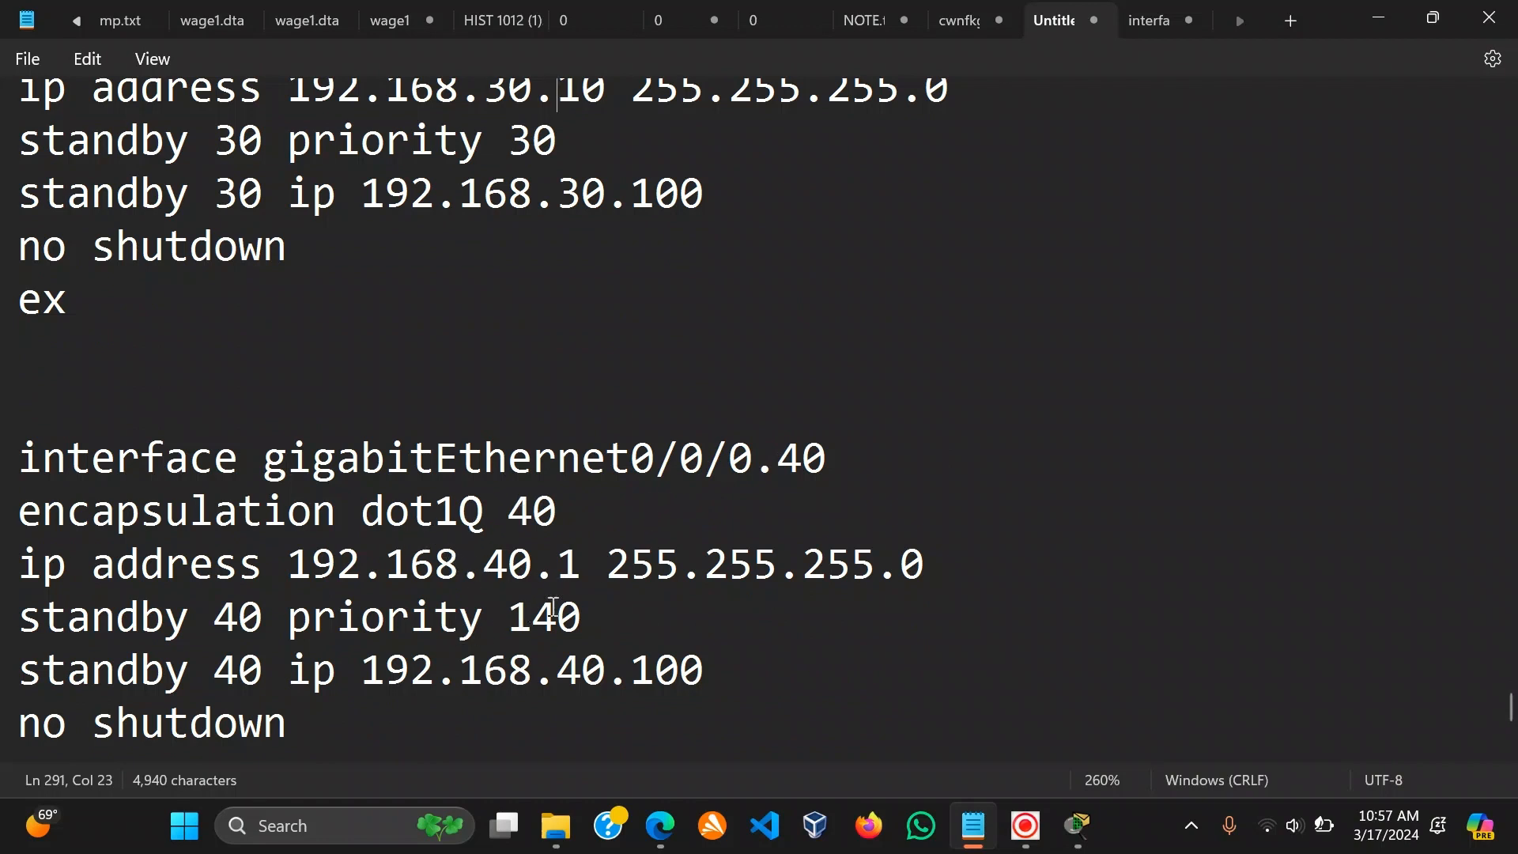
left_click(533, 620)
key("BackSpace")
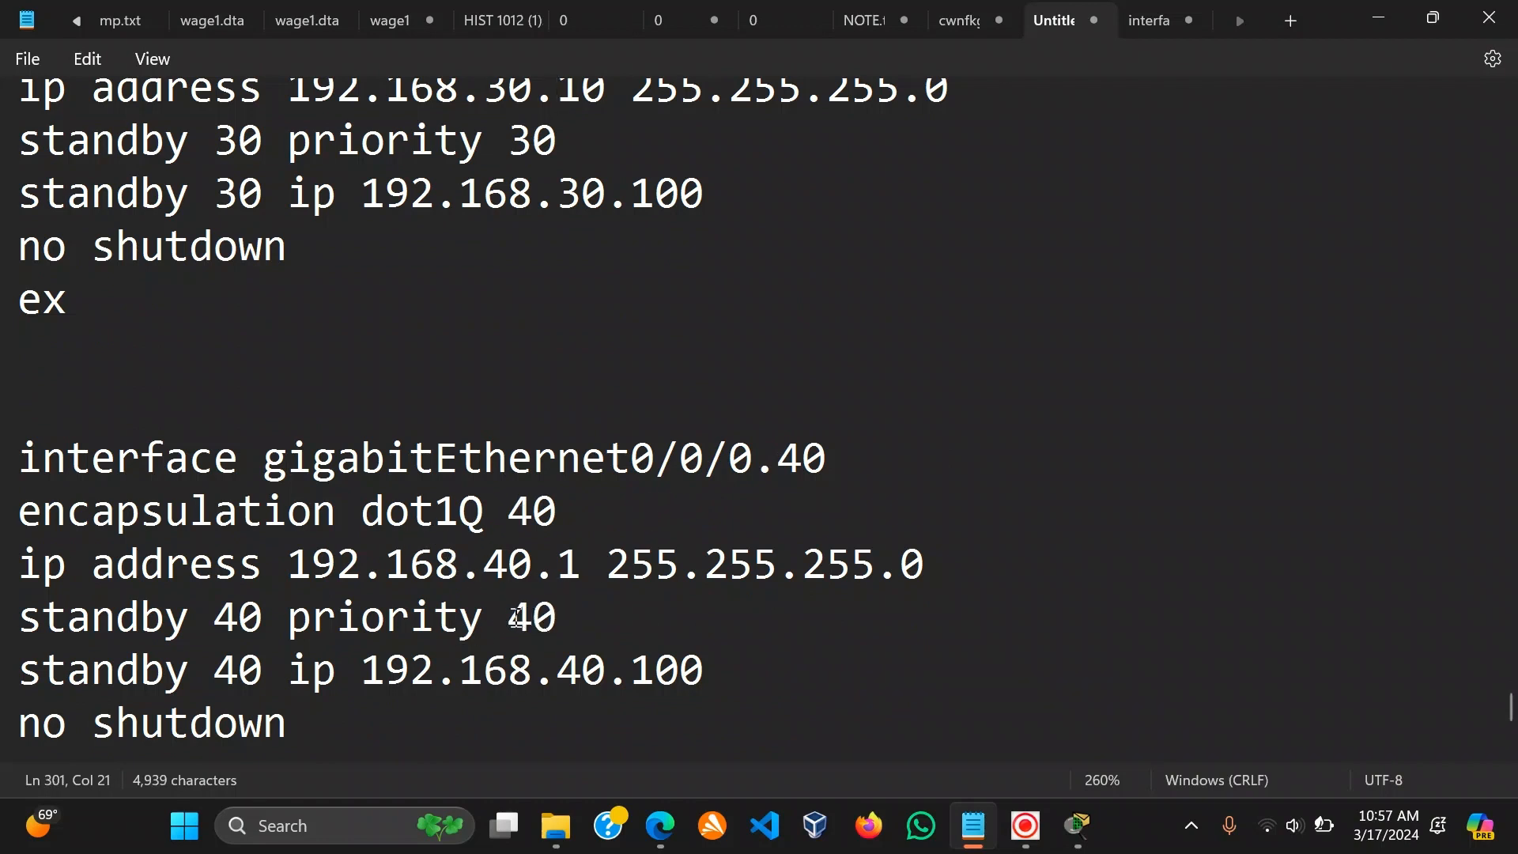
left_click(576, 564)
type("0")
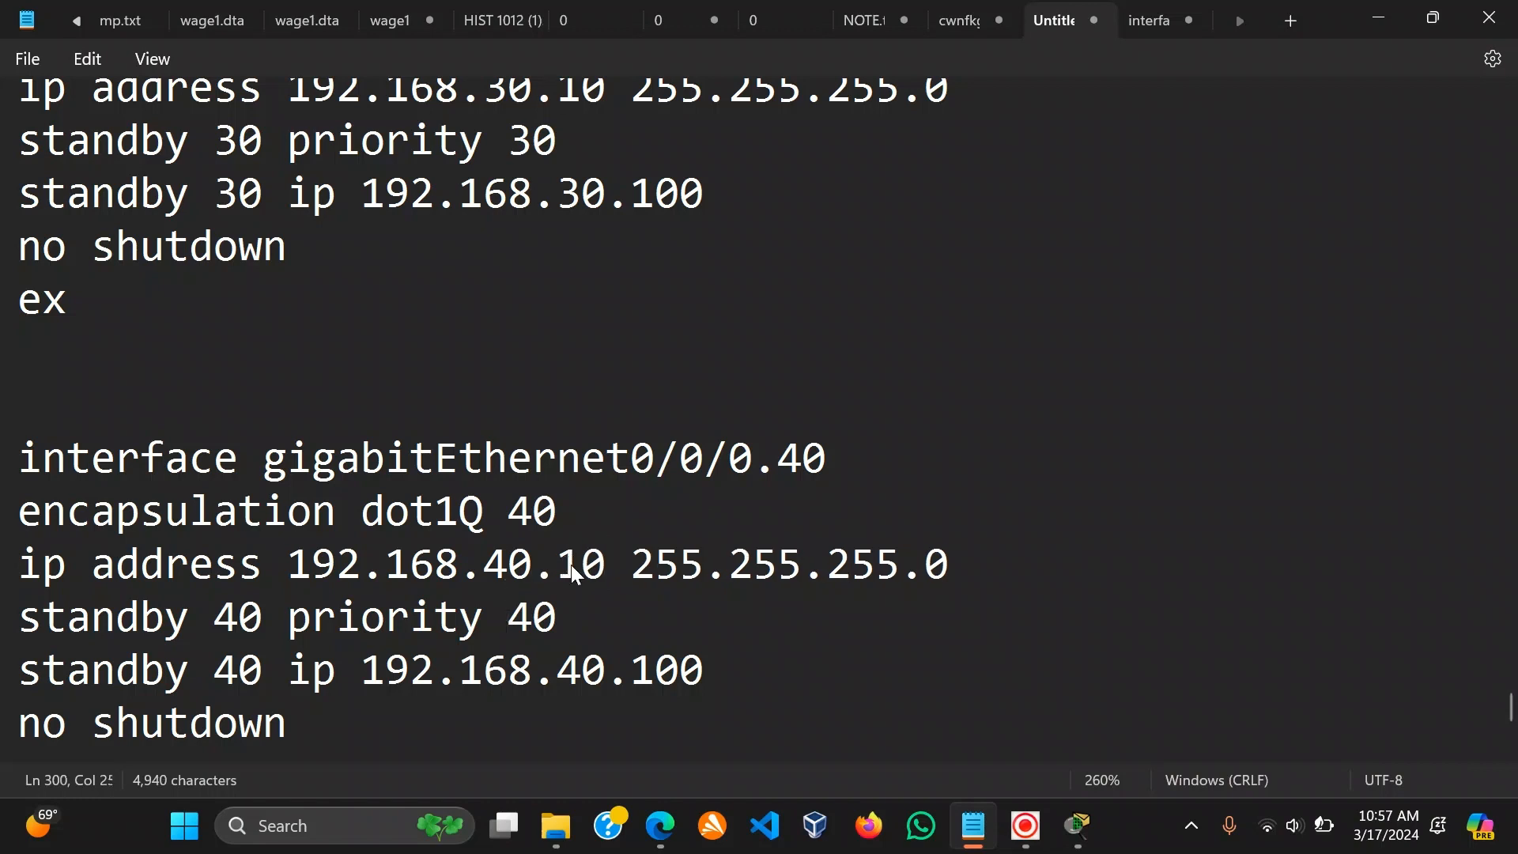
Paste another gigabitEthernet0/0/0.30 block directly below the gigabitEthernet0/0/0.40 block and rename its interface to gigabitEthernet0/0/0.20.
scroll(586, 569, "down", 3)
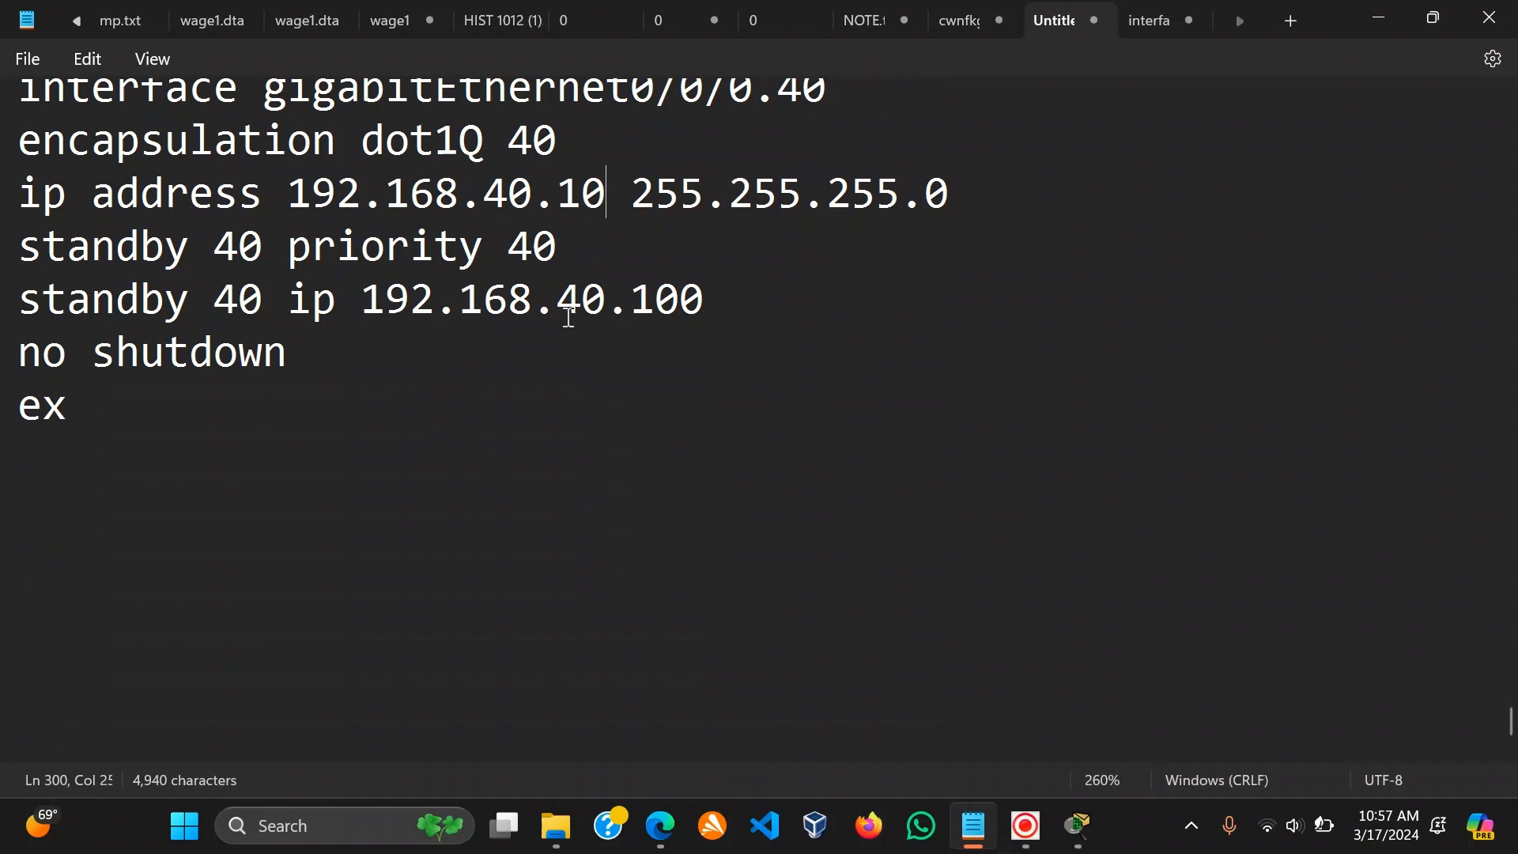
left_click(157, 427)
key("Return")
key("ctrl+v")
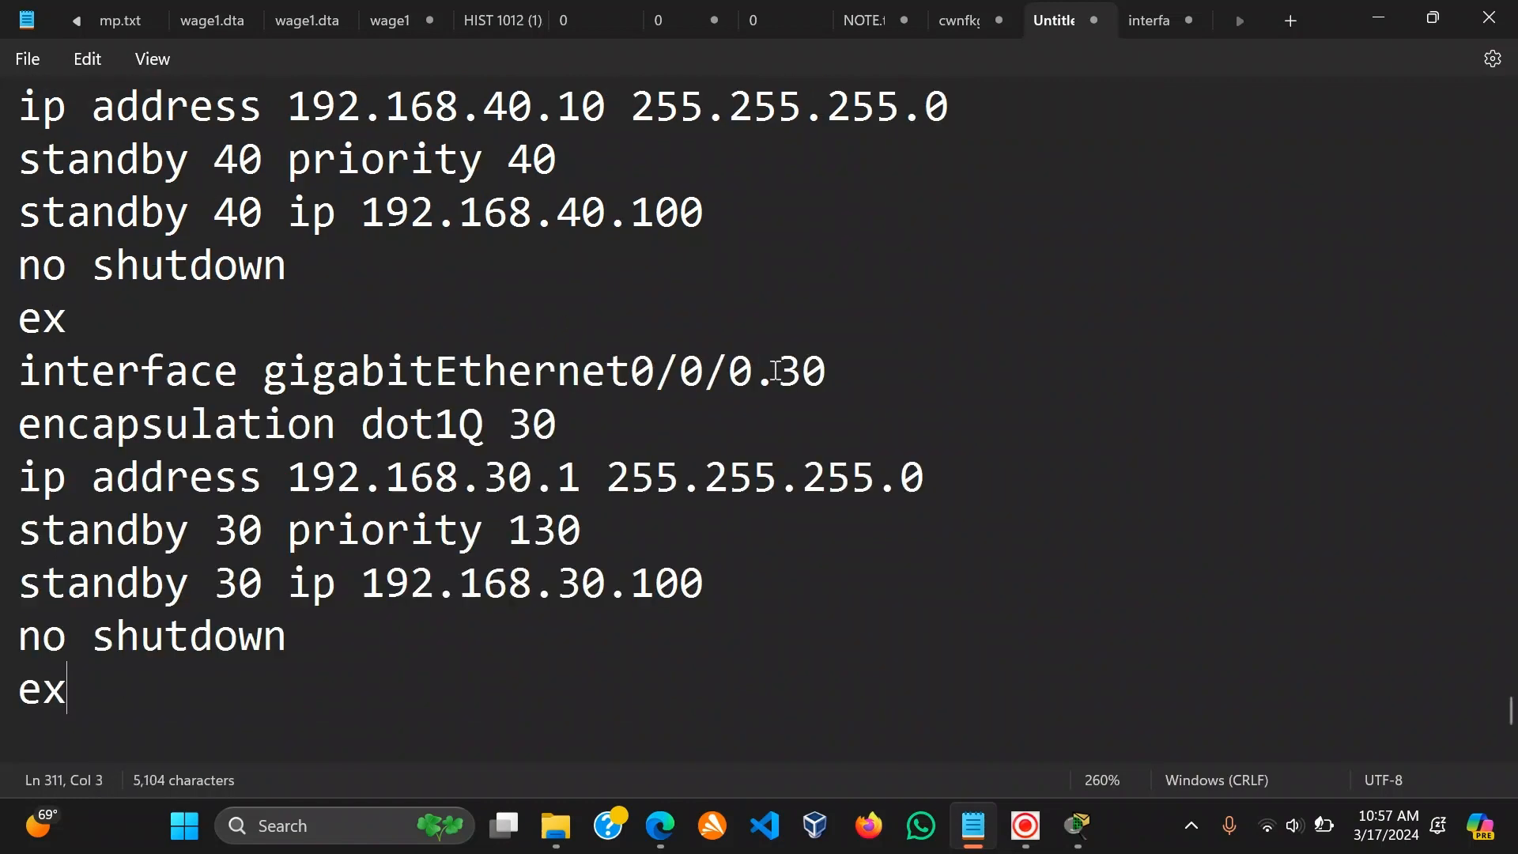
left_click(801, 371)
scroll(785, 385, "up", 5)
scroll(770, 368, "up", 3)
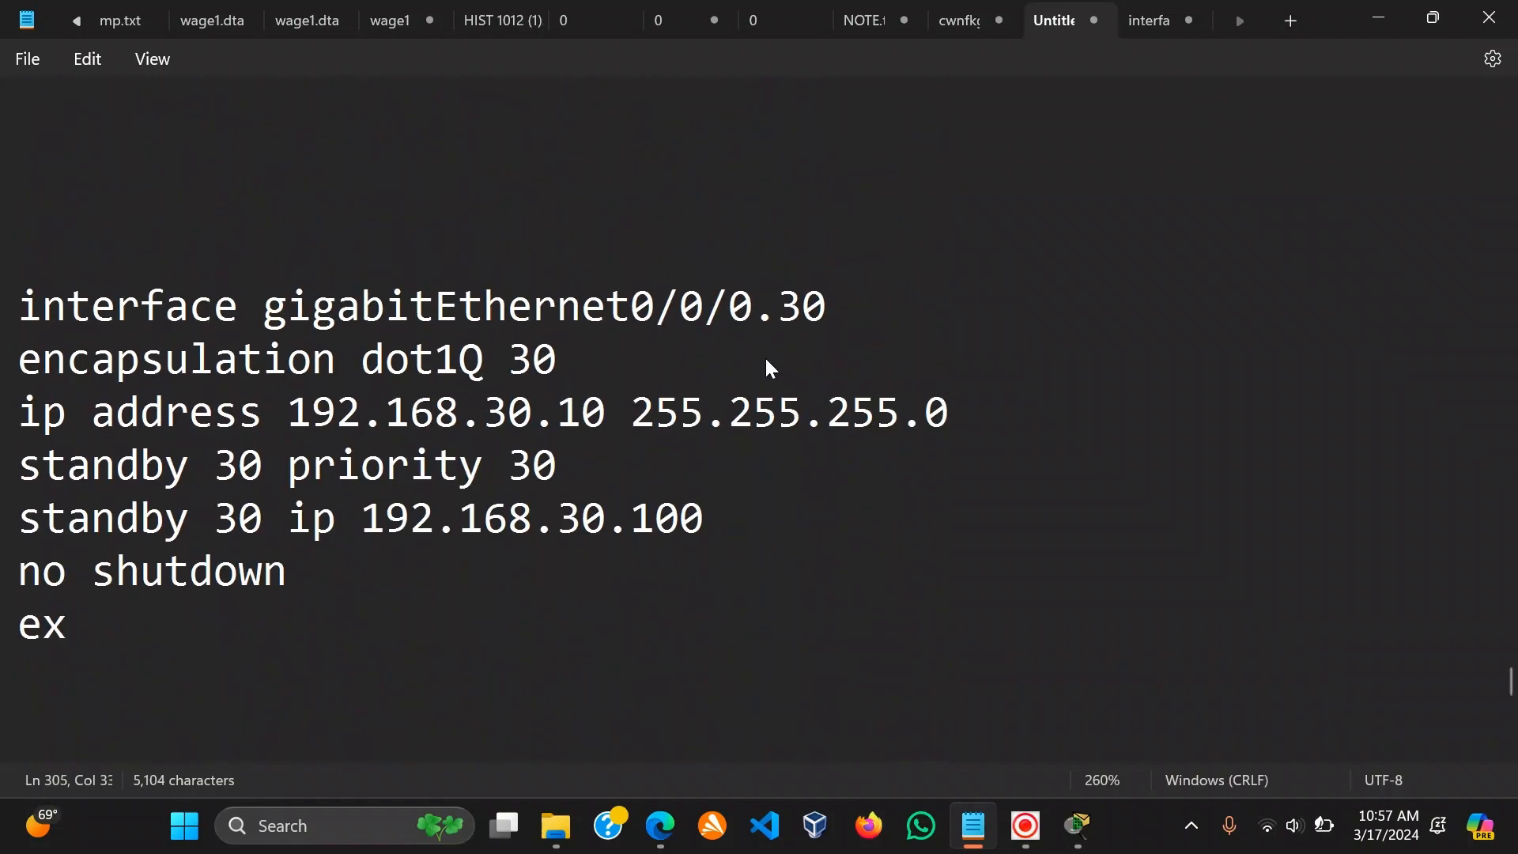
scroll(770, 369, "down", 5)
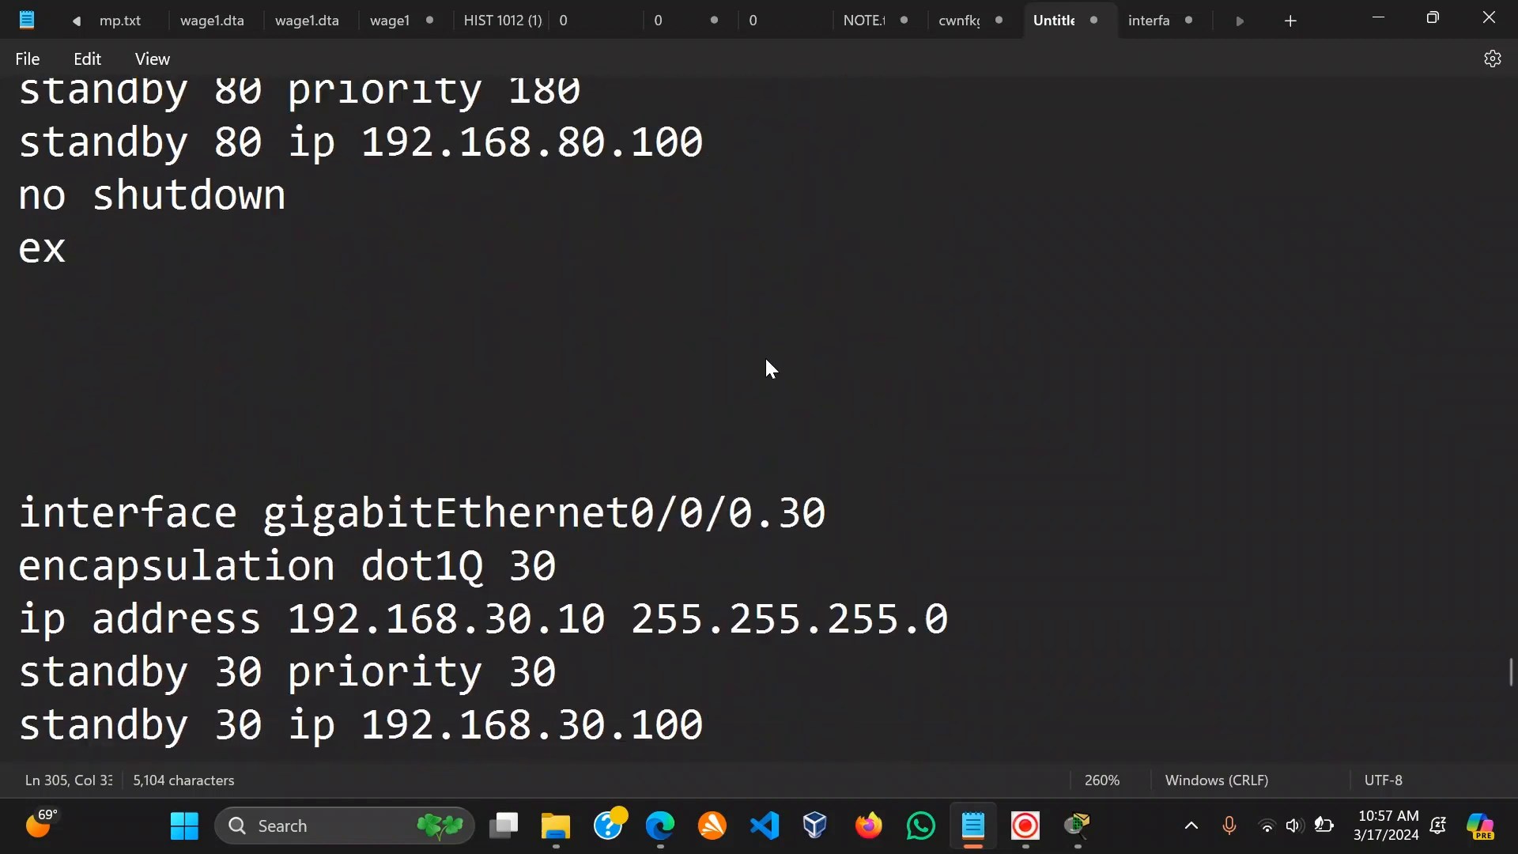
scroll(770, 368, "down", 3)
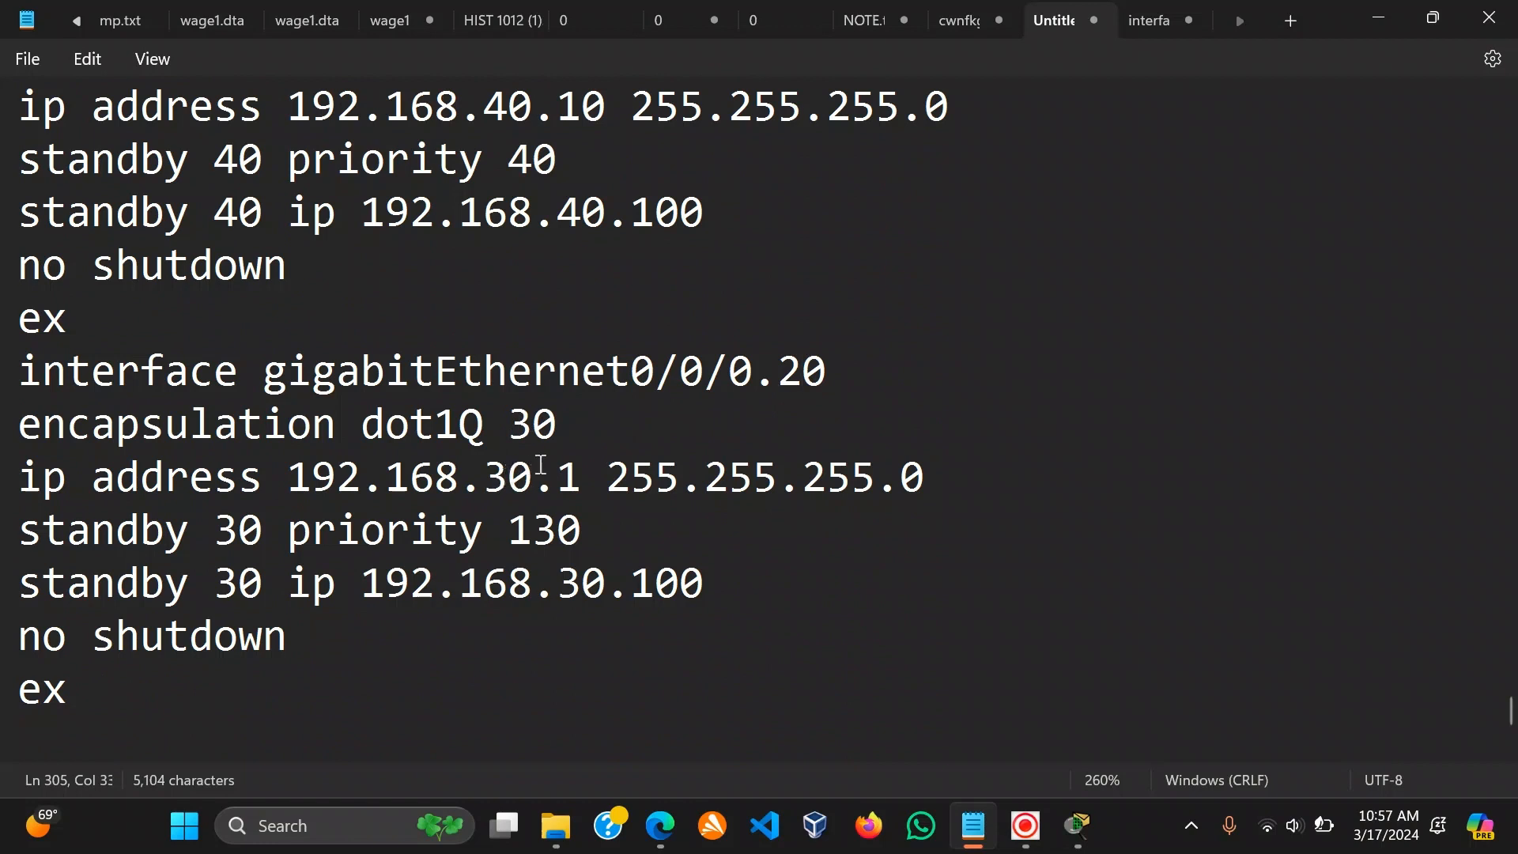
In the gigabitEthernet0/0/0.20 block, set the IP address to 192.168.30.10 and the standby priority to 30.
left_click(584, 483)
type("0")
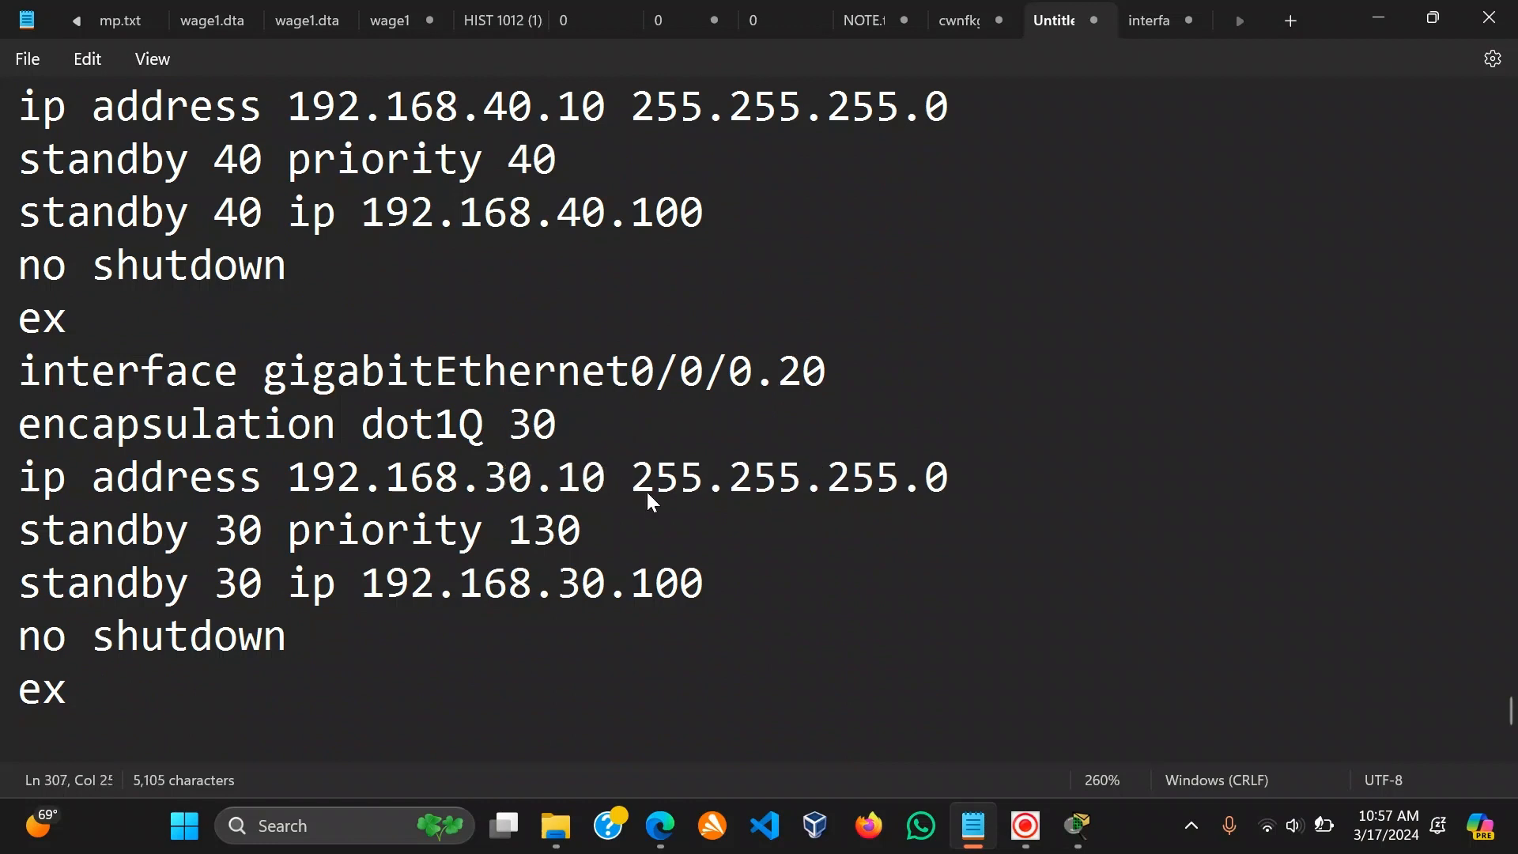
left_click(543, 534)
key("BackSpace")
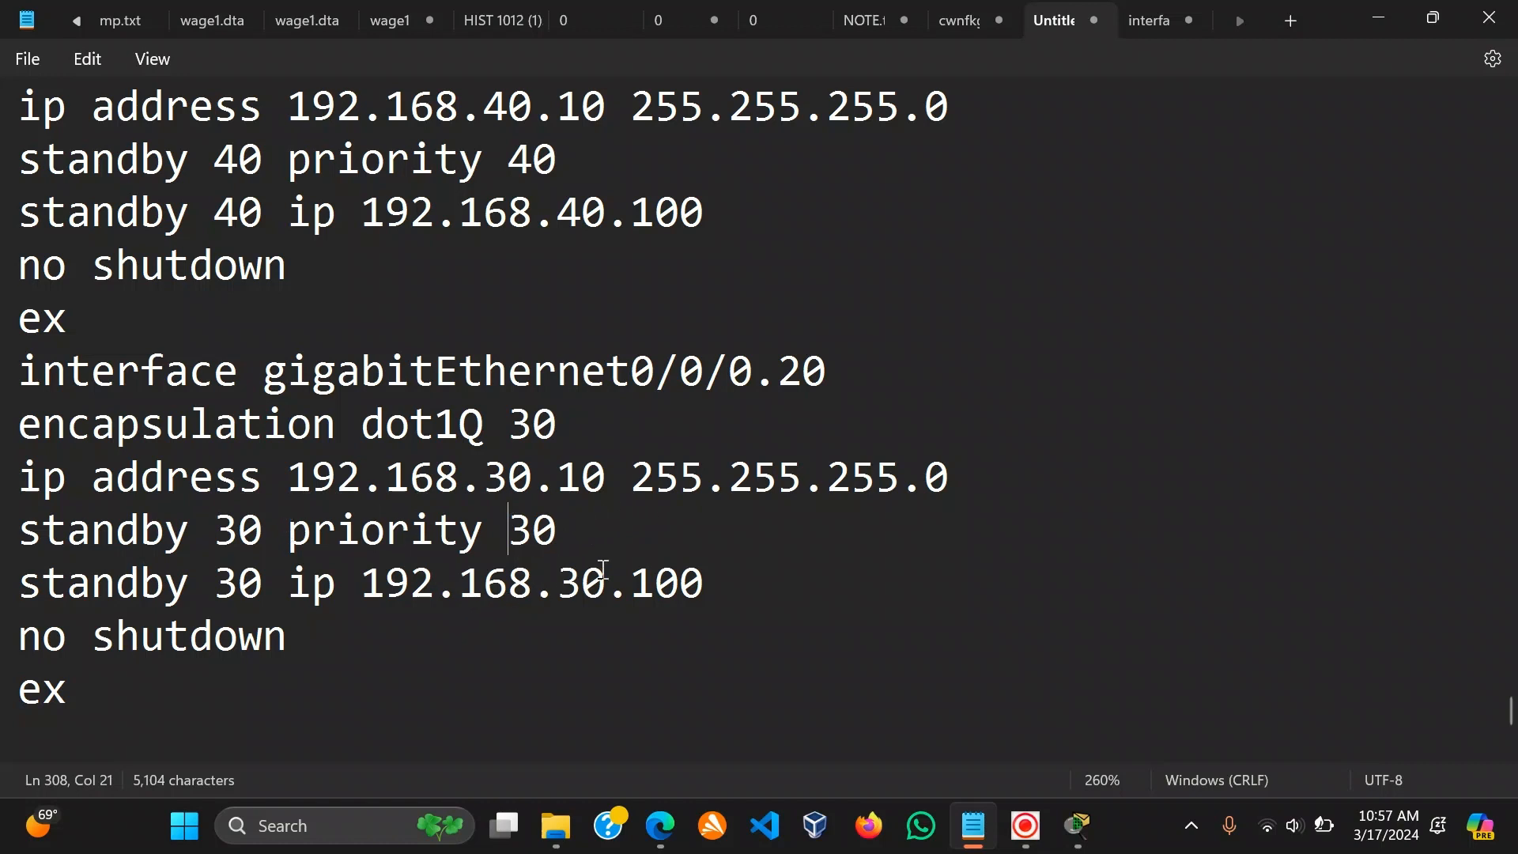
mouse_move(362, 589)
left_mouse_down()
mouse_move(762, 575)
mouse_move(479, 594)
mouse_move(367, 629)
mouse_move(338, 585)
left_mouse_up()
left_click(664, 599)
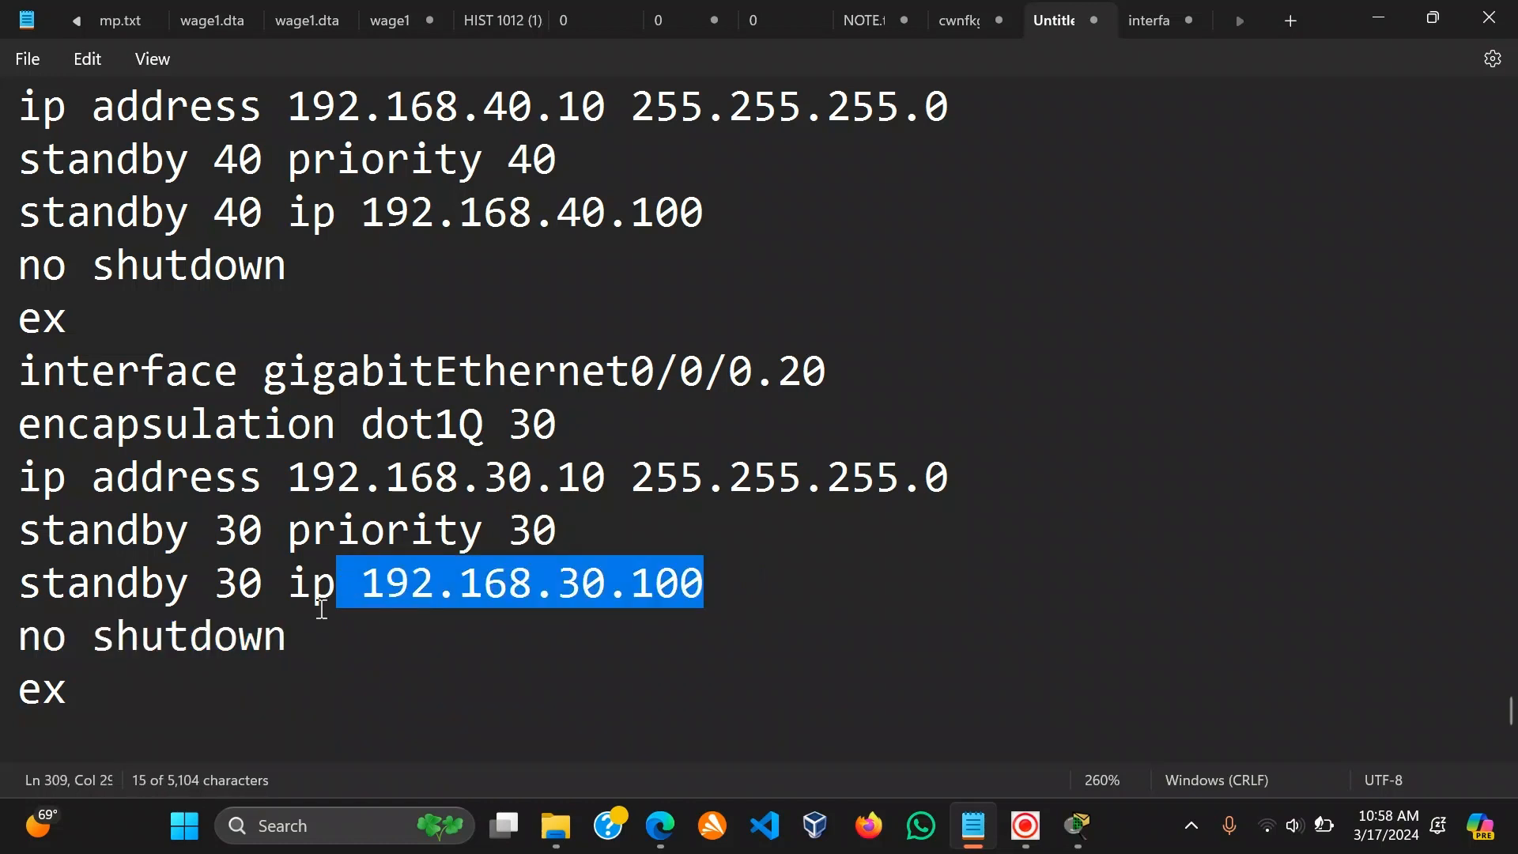
left_click(386, 532)
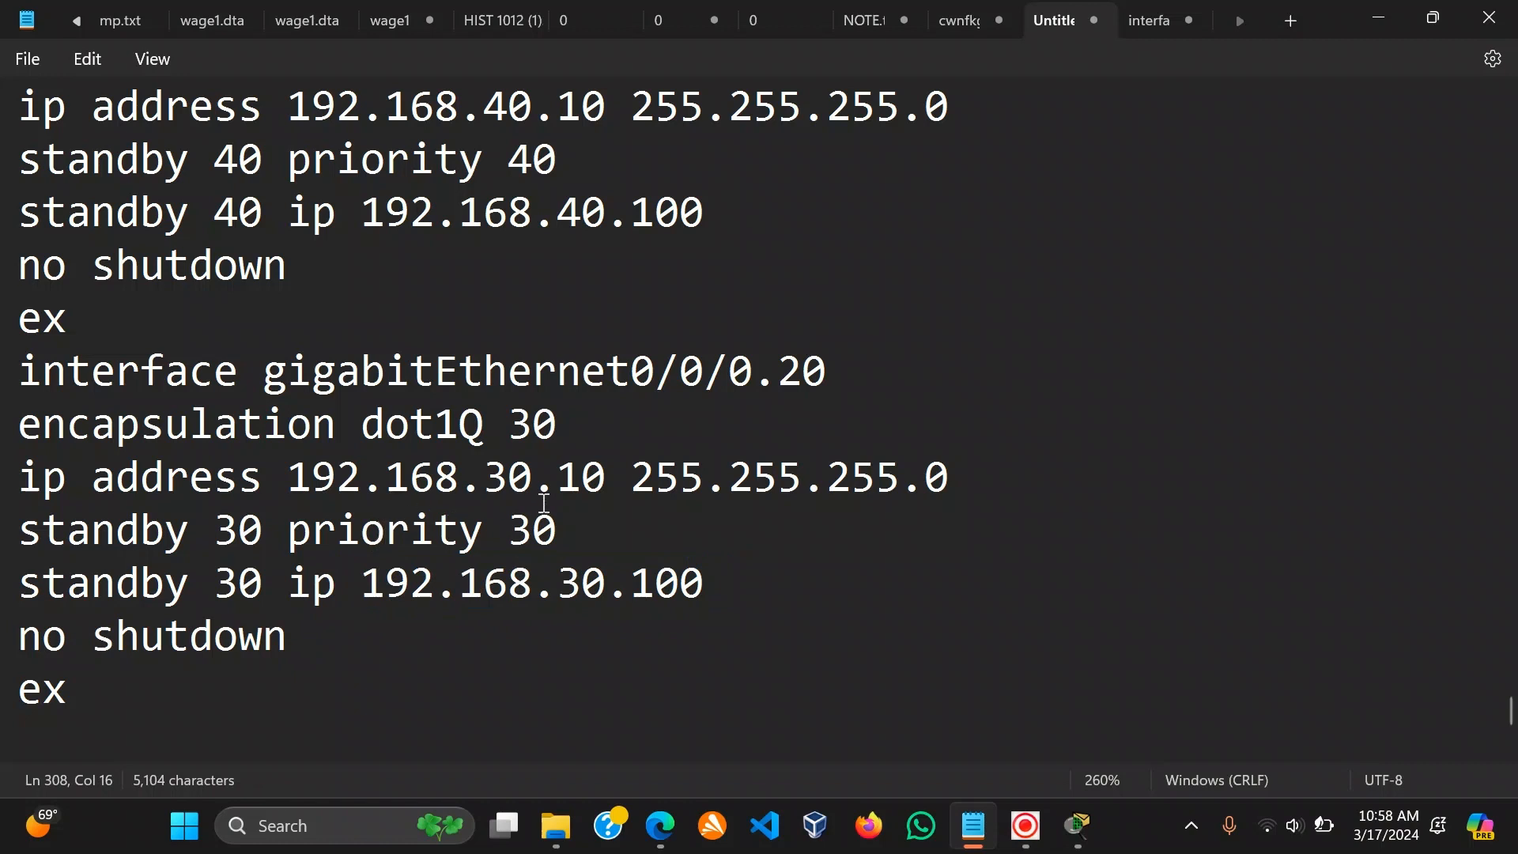
left_click_drag(320, 637, 299, 647)
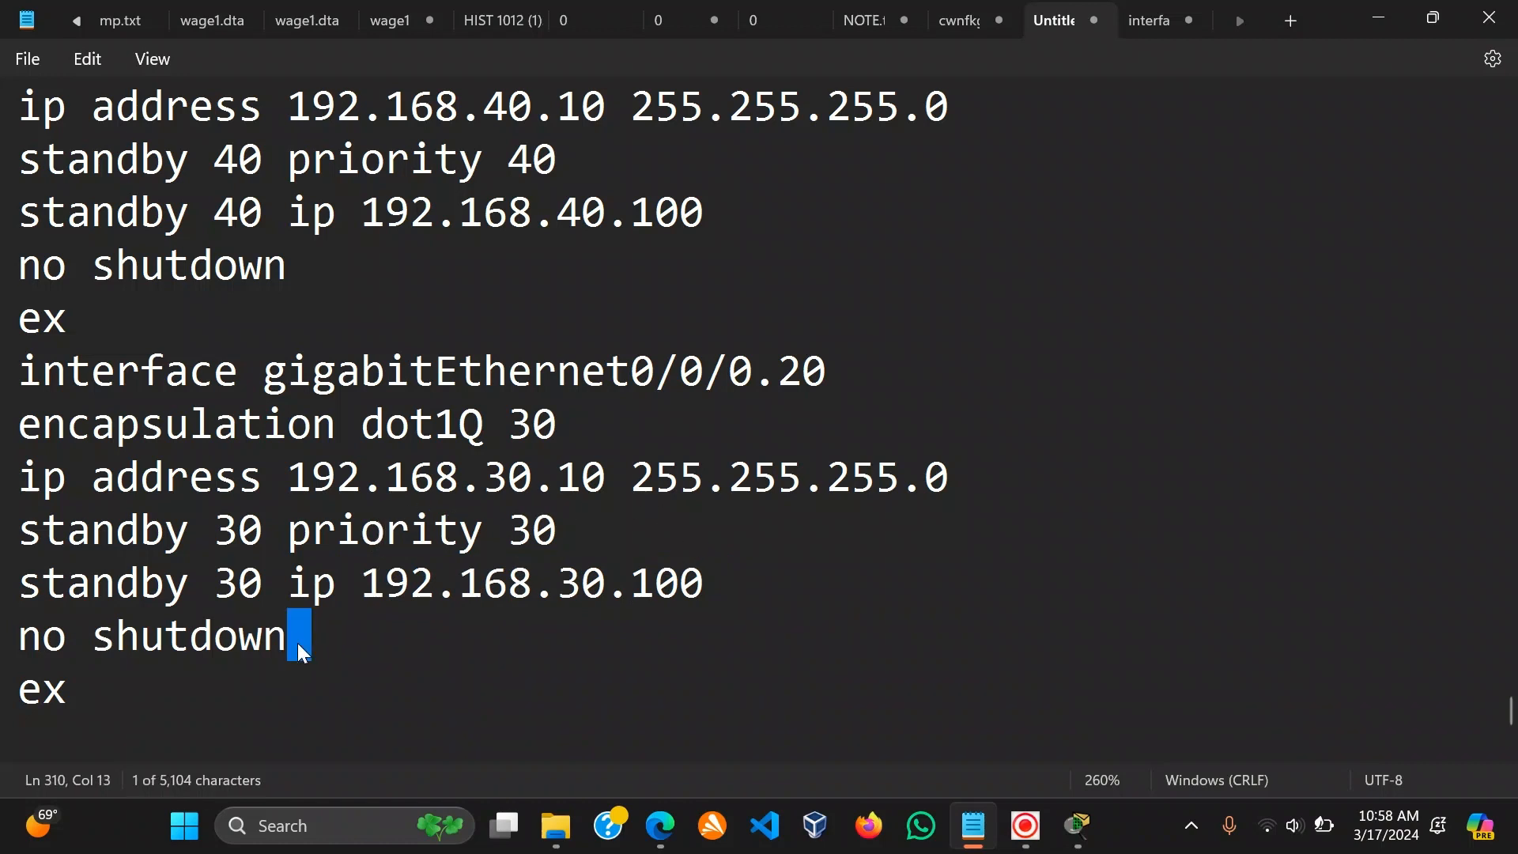
left_click(363, 584)
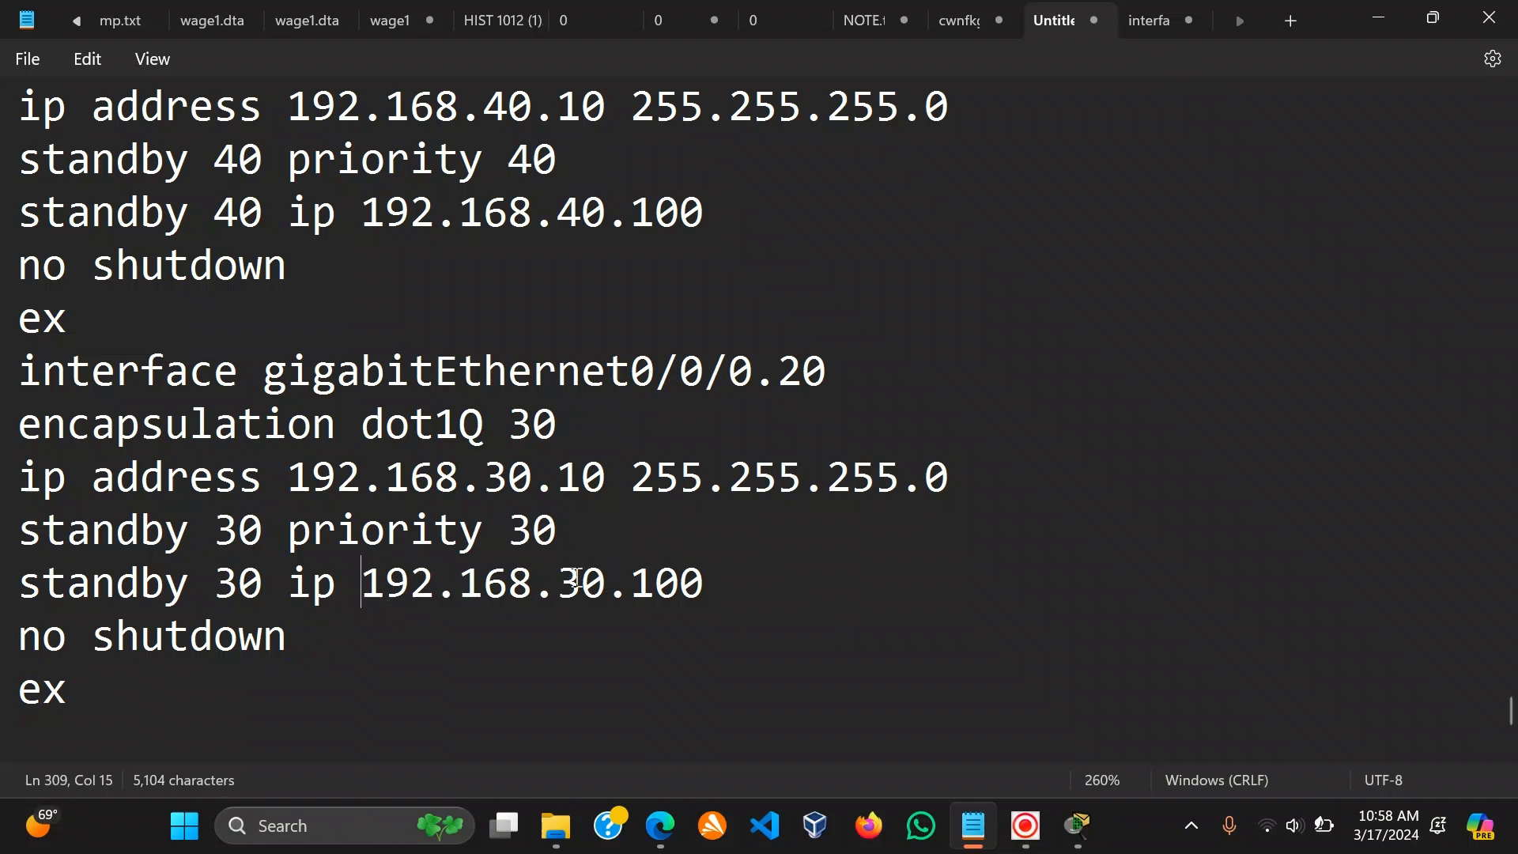
Paste the gigabitEthernet0/0/0.30 block again below the gigabitEthernet0/0/0.20 block and rename its interface to gigabitEthernet0/0/0.10.
left_click(379, 661)
left_click(221, 680)
key("Return")
type("interface gigabitEthernet0/0/0.30 encapsulation dot1Q 30 ip address 192.168.30.1 255.255.255.0 standby 30 priority 130 standby 30 ip 192.168.30.100 no shutdown ex")
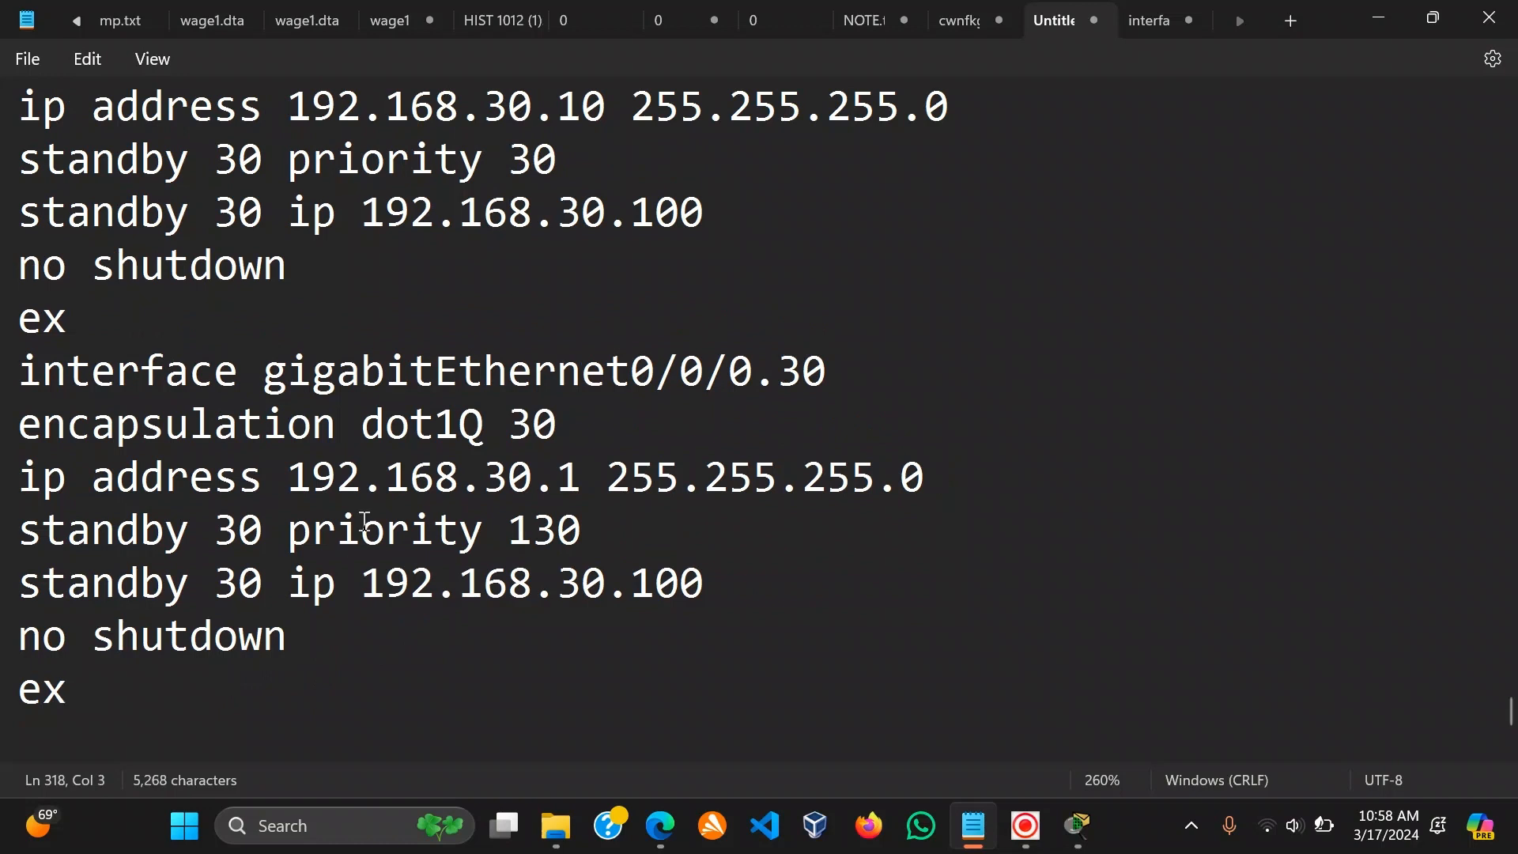
left_click(803, 370)
key("BackSpace")
type("1")
In the gigabitEthernet0/0/0.10 block, set the IP address to 192.168.30.10 and the standby priority to 10.
left_click(534, 427)
type("0")
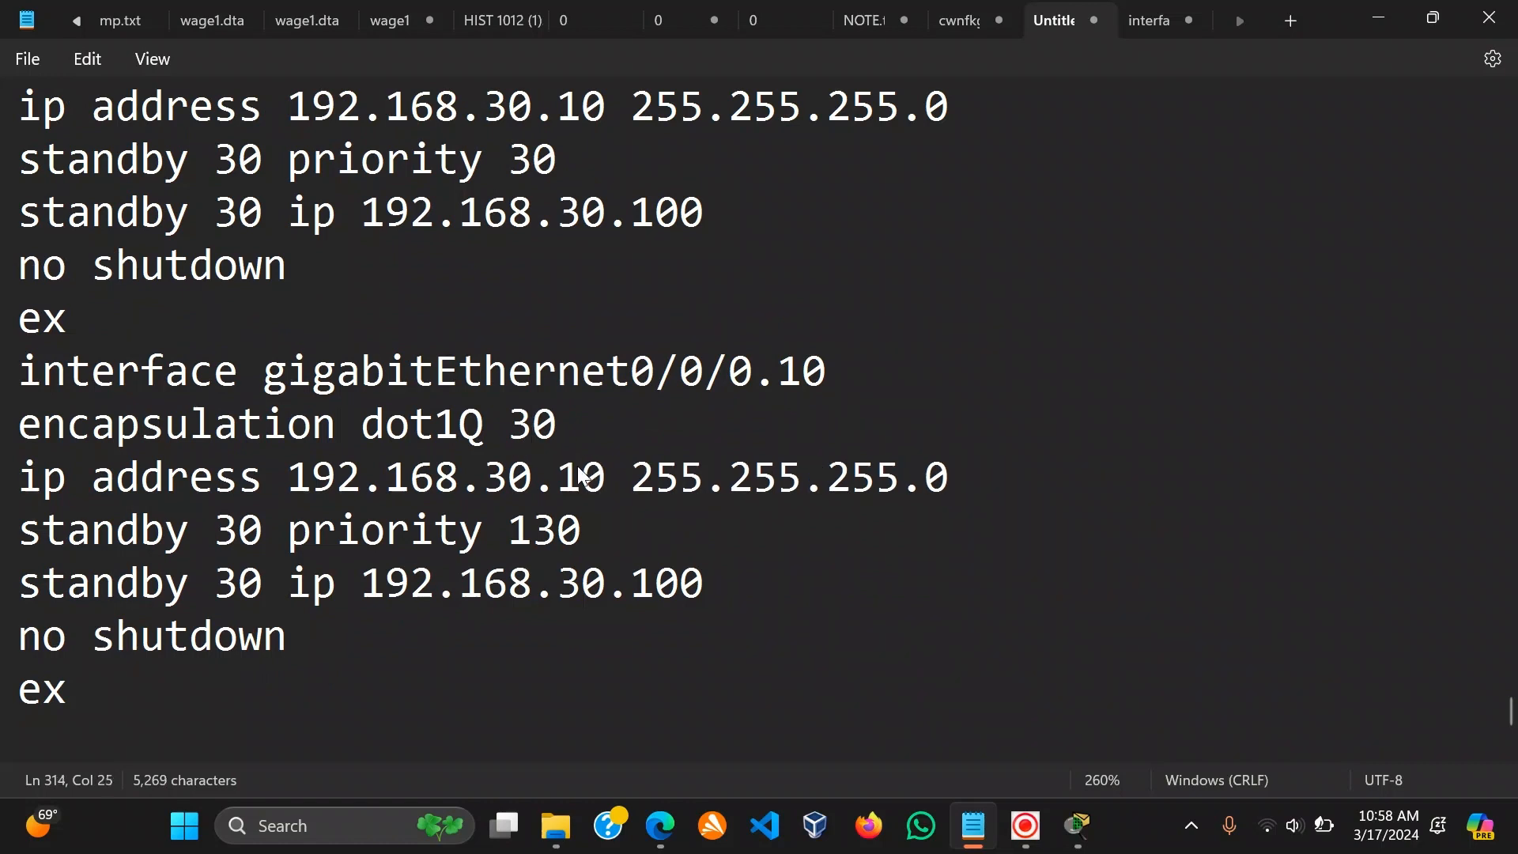
left_click(553, 530)
key("BackSpace")
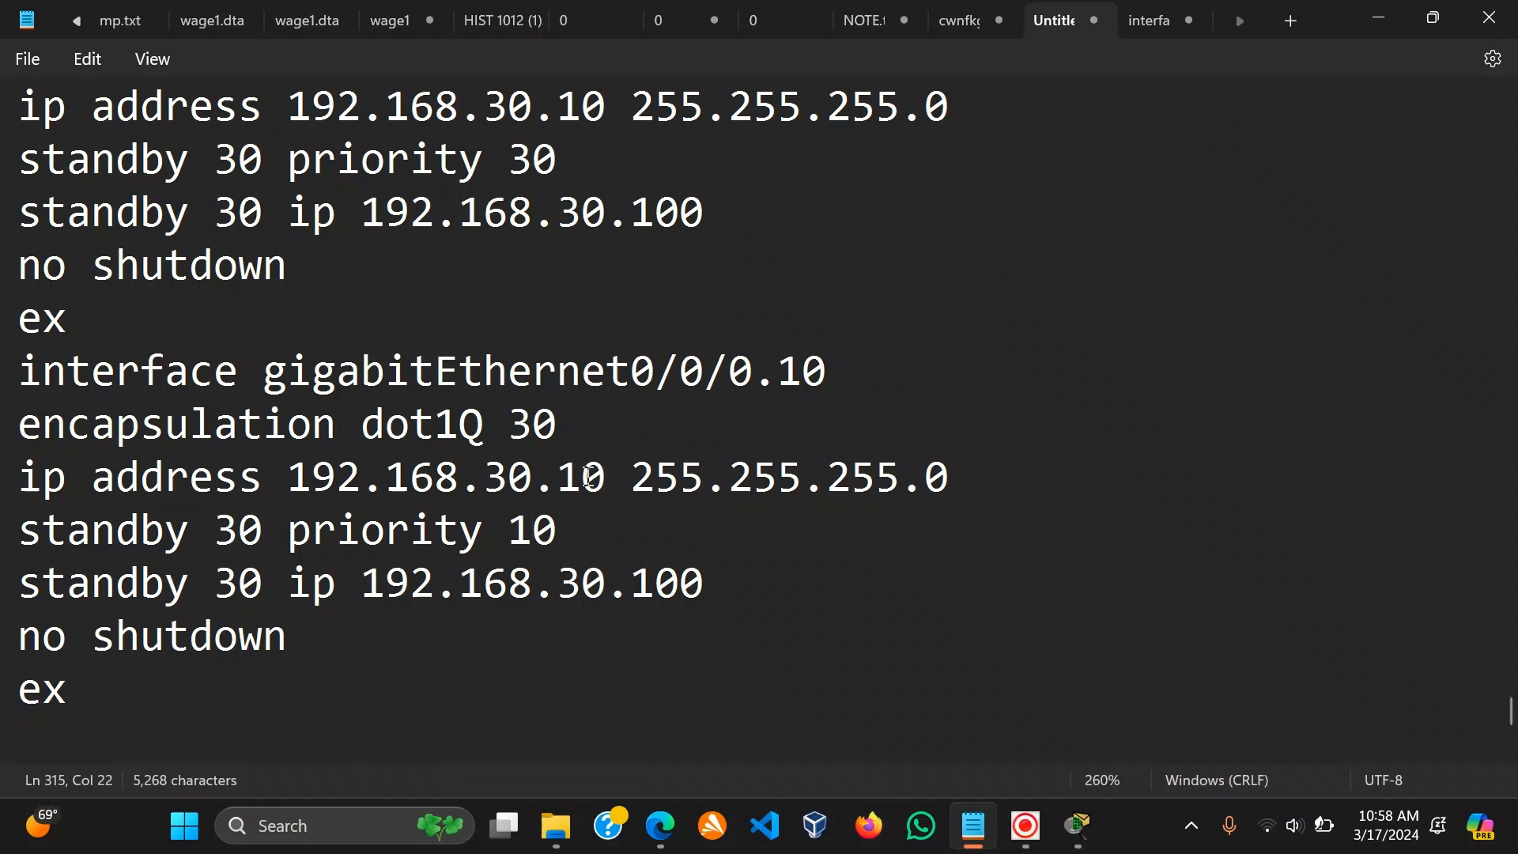
In the gigabitEthernet0/0/0.20 block, set the standby priority to 20 and the standby IP to 192.168.20.100.
scroll(609, 276, "up", 3)
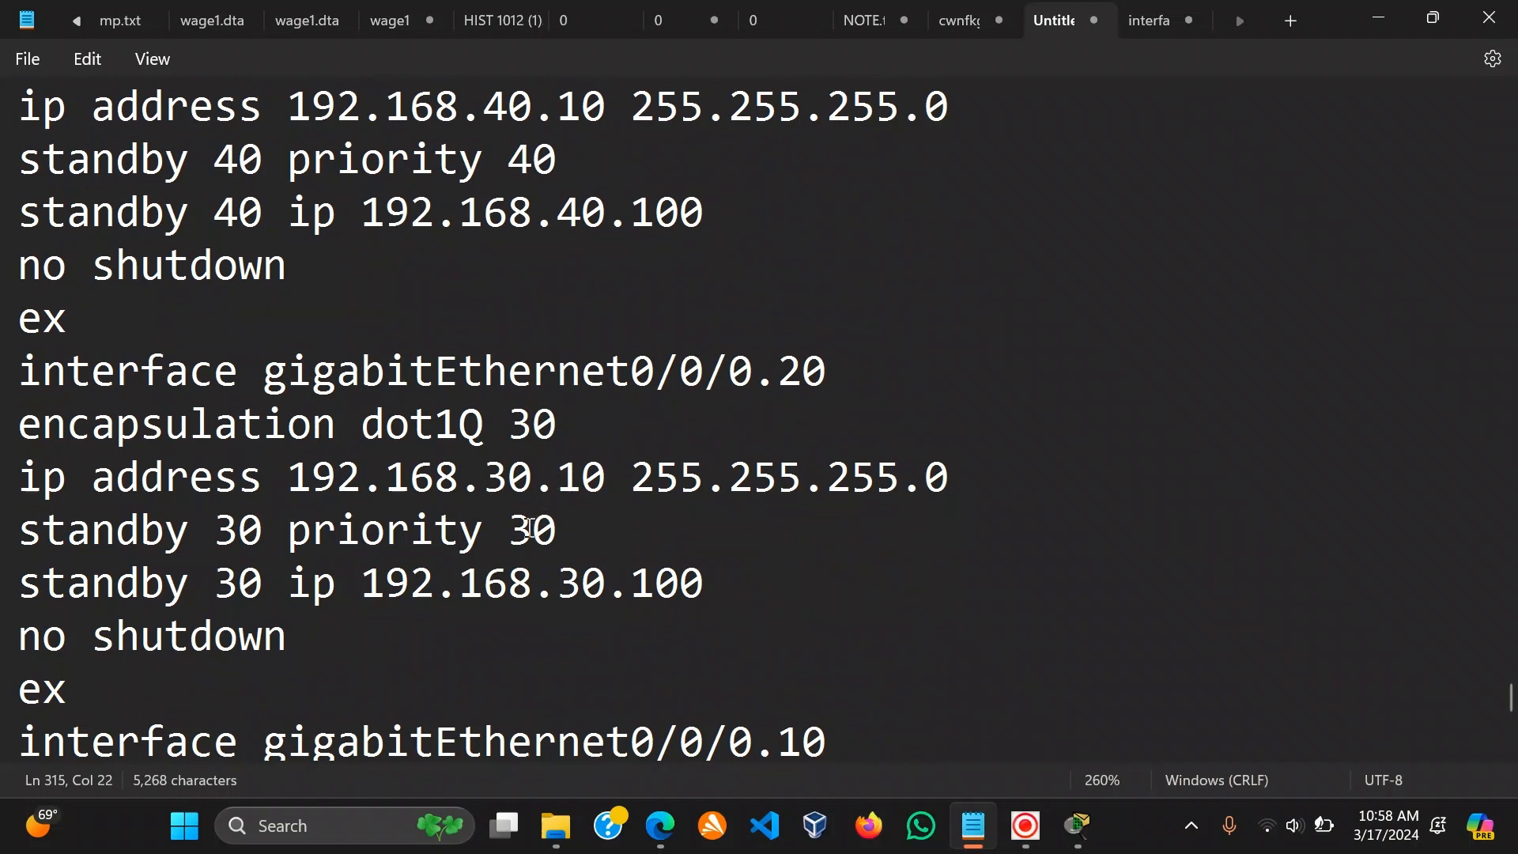
left_click(527, 529)
key("BackSpace")
type("3")
left_click(585, 582)
key("BackSpace")
type("2")
In the gigabitEthernet0/0/0.10 block, set encapsulation dot1Q to 10, the IP address to 192.168.10.10 and the standby IP to 192.168.10.100.
scroll(696, 304, "down", 3)
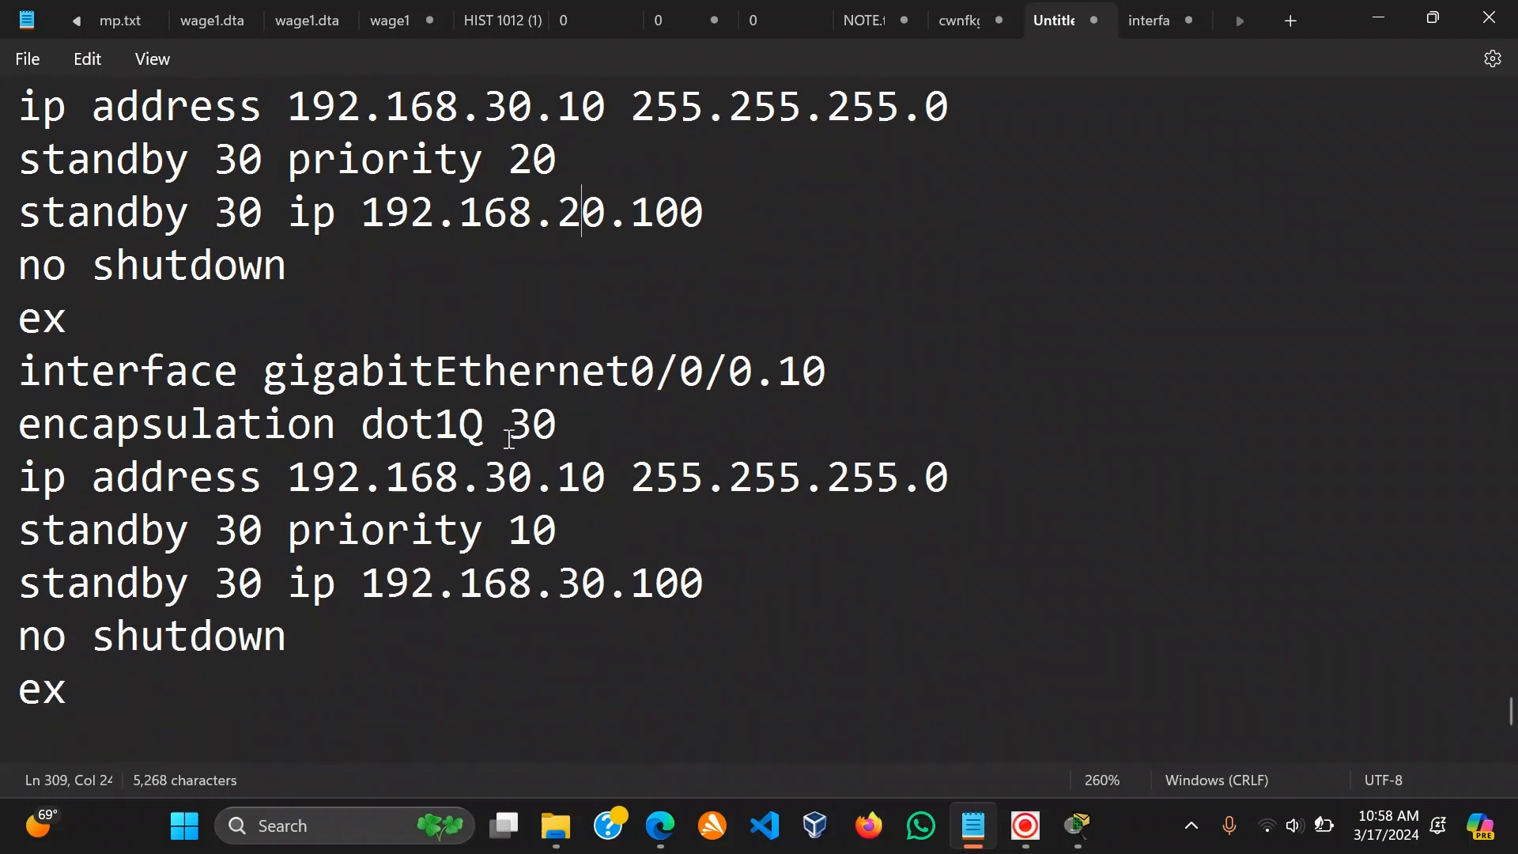
left_click(544, 423)
left_click(509, 476)
key("BackSpace")
type("1")
left_click(585, 583)
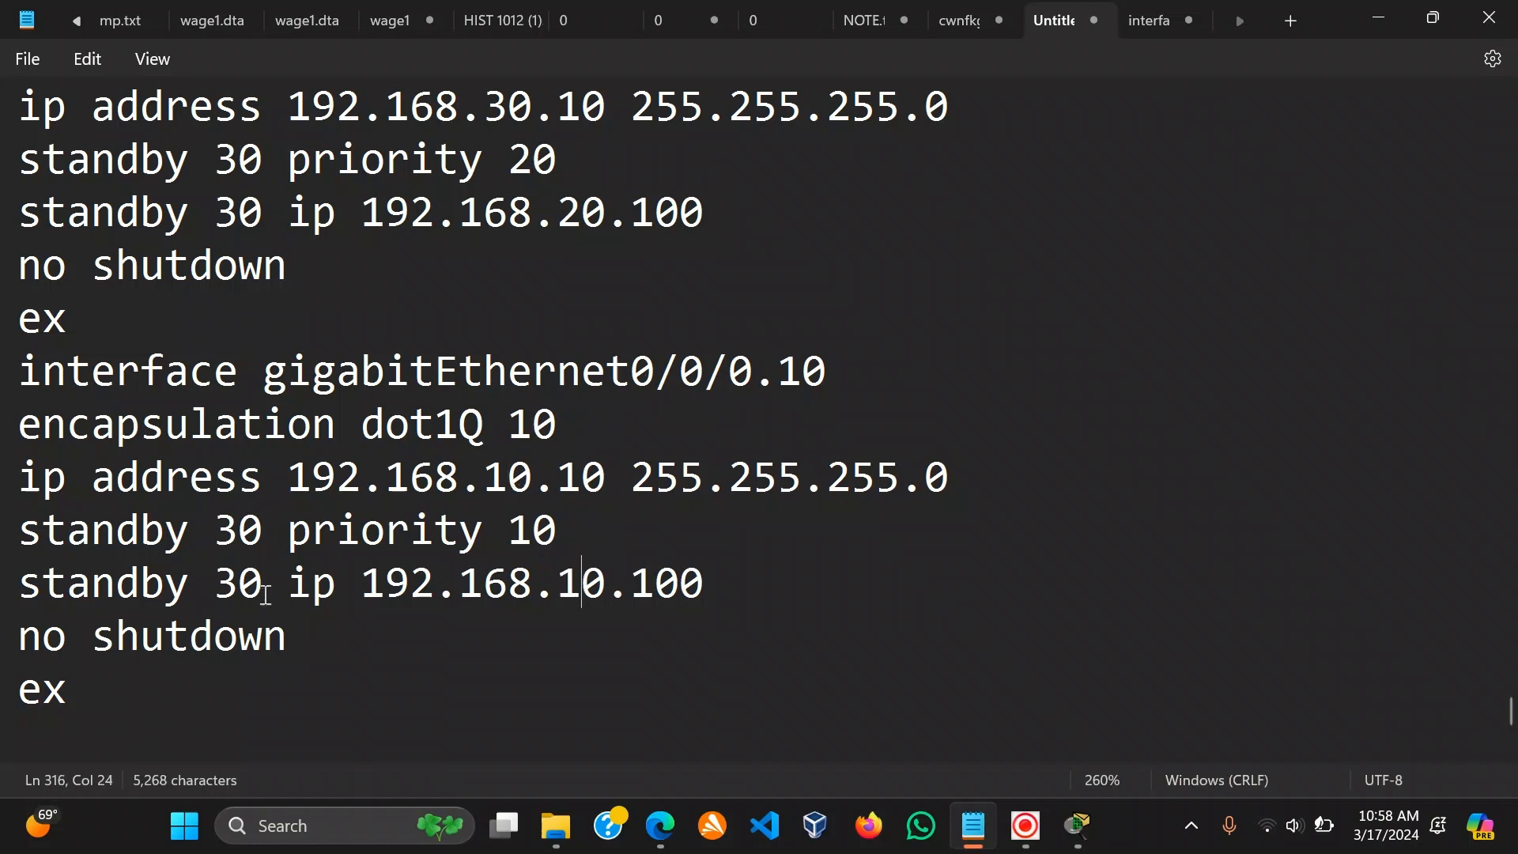
Set the standby group number to 10 on both the priority and IP lines of the gigabitEthernet0/0/0.10 block.
left_click(312, 529)
left_click(236, 544)
key("BackSpace")
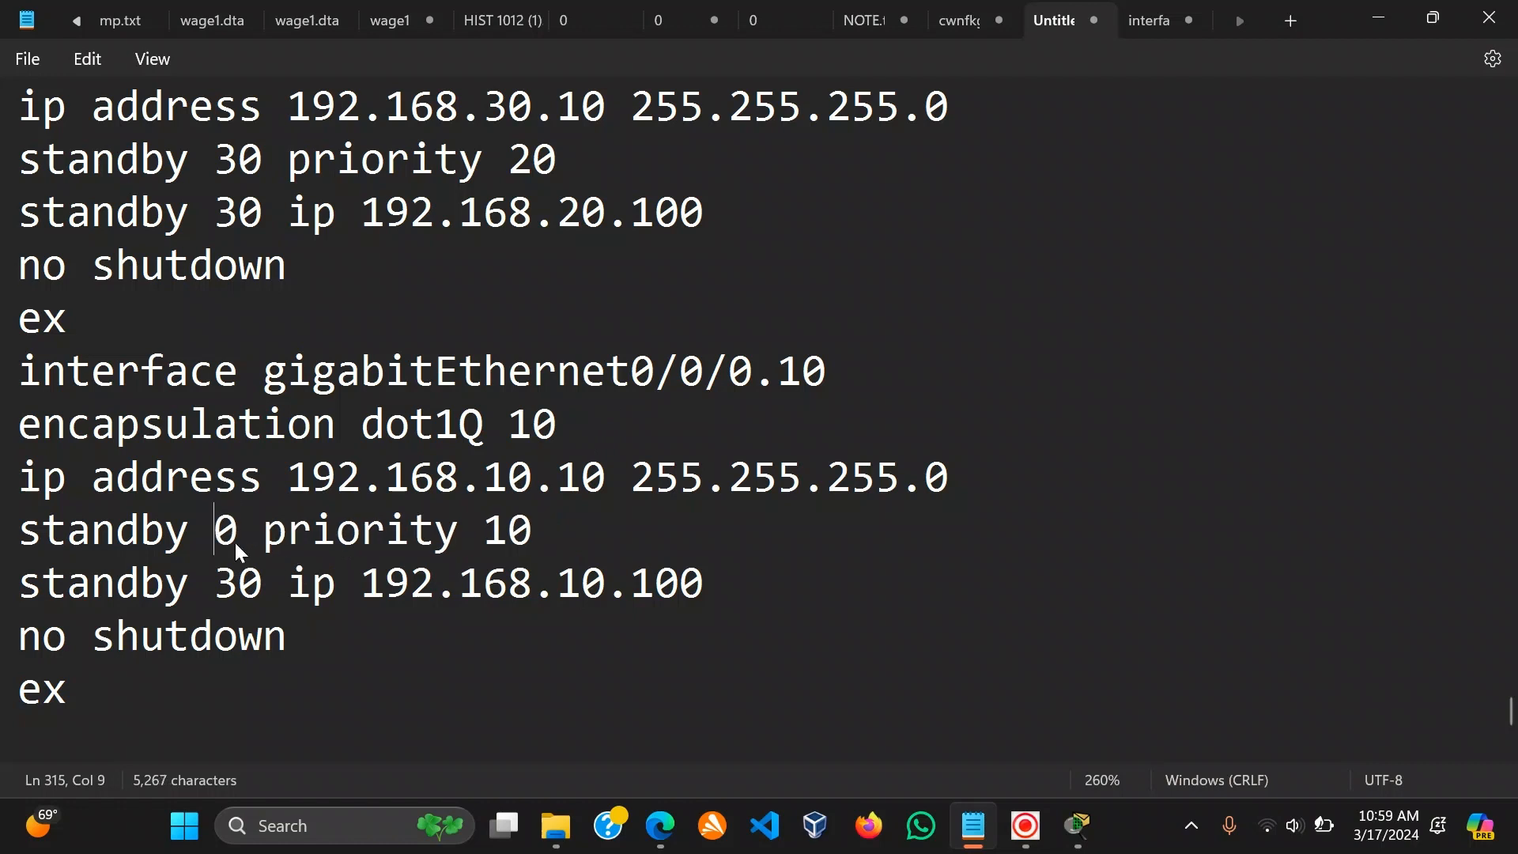
type("1")
left_click(237, 582)
key("BackSpace")
type("1")
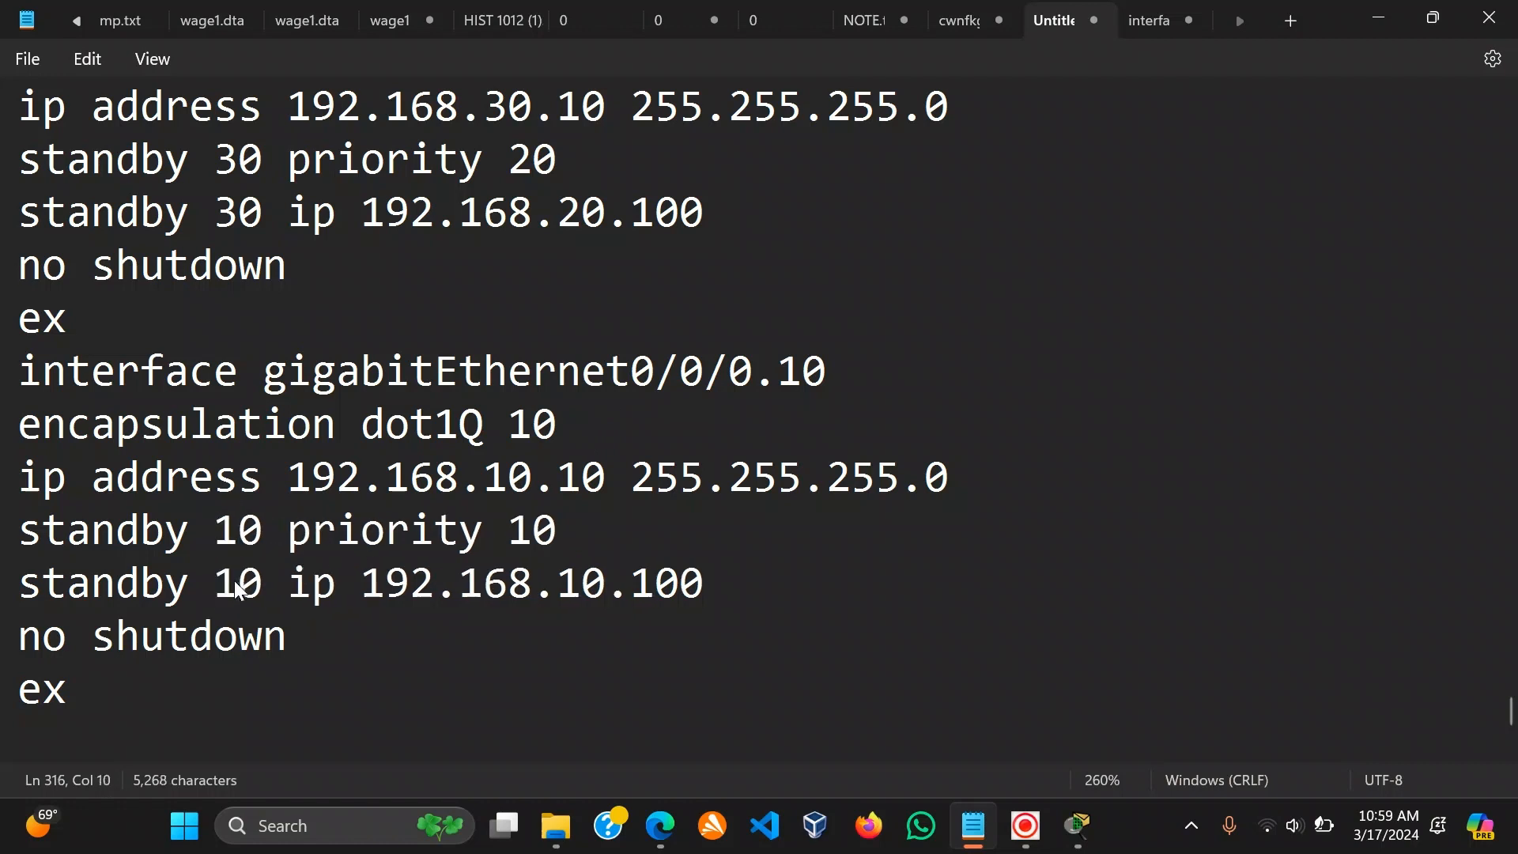
Set the standby group number to 20 on both the IP and priority lines of the gigabitEthernet0/0/0.20 block.
left_click(240, 212)
key("BackSpace")
type("2")
left_click(232, 161)
key("BackSpace")
type("1")
key("BackSpace")
type("2")
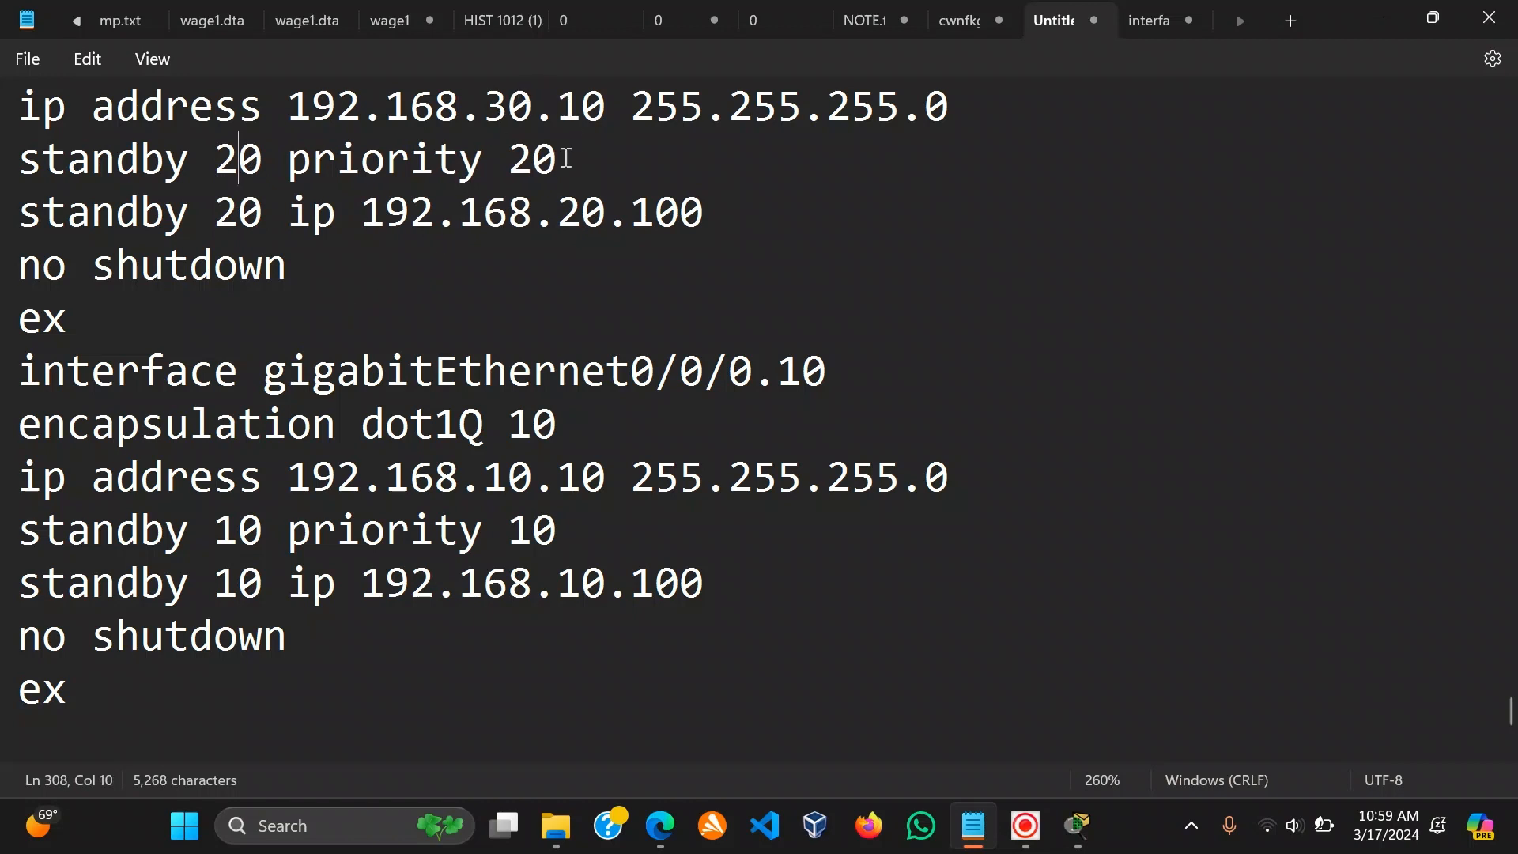
Set the IP address in the gigabitEthernet0/0/0.20 block to 192.168.20.10.
scroll(568, 167, "up", 2)
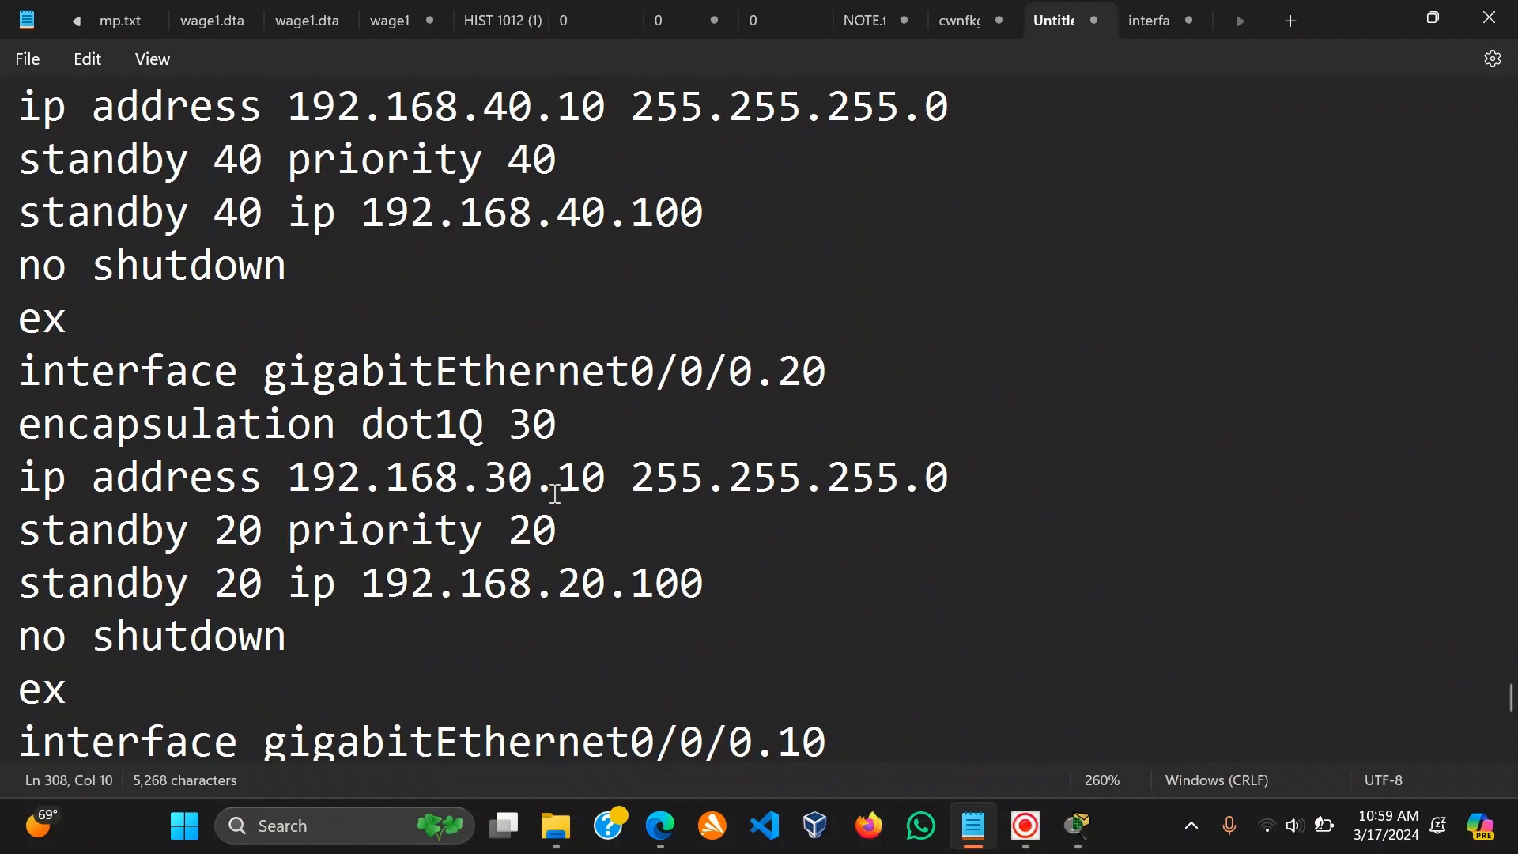
left_click(499, 480)
key("BackSpace")
type("2")
Copy the four adapted sub-interface blocks, from gigabitEthernet0/0/0.30 through the end of the gigabitEthernet0/0/0.10 block.
scroll(499, 317, "up", 3)
scroll(512, 370, "up", 3)
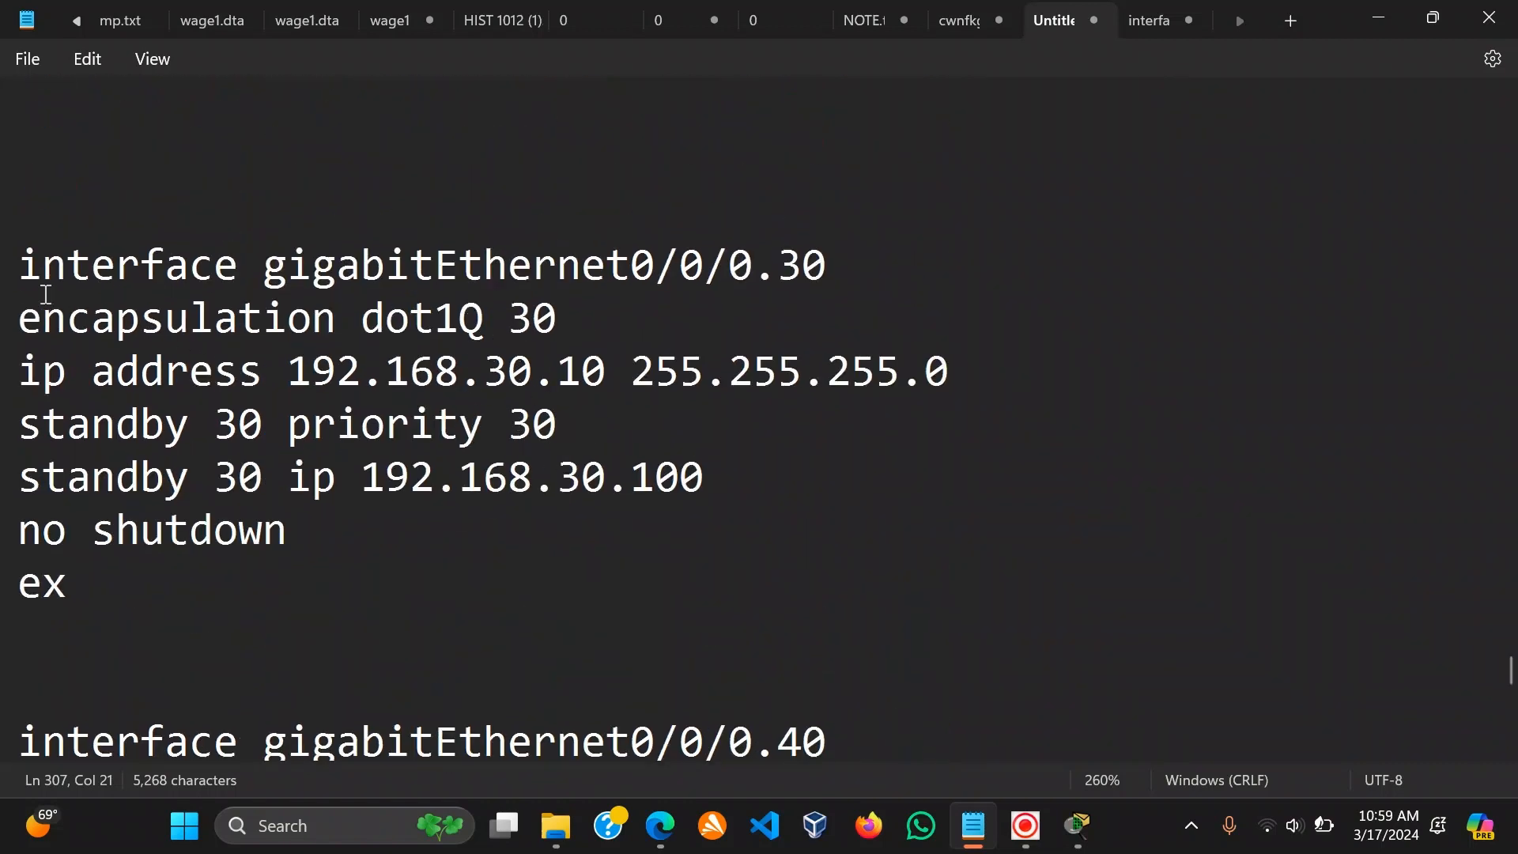
left_click_drag(26, 271, 278, 582)
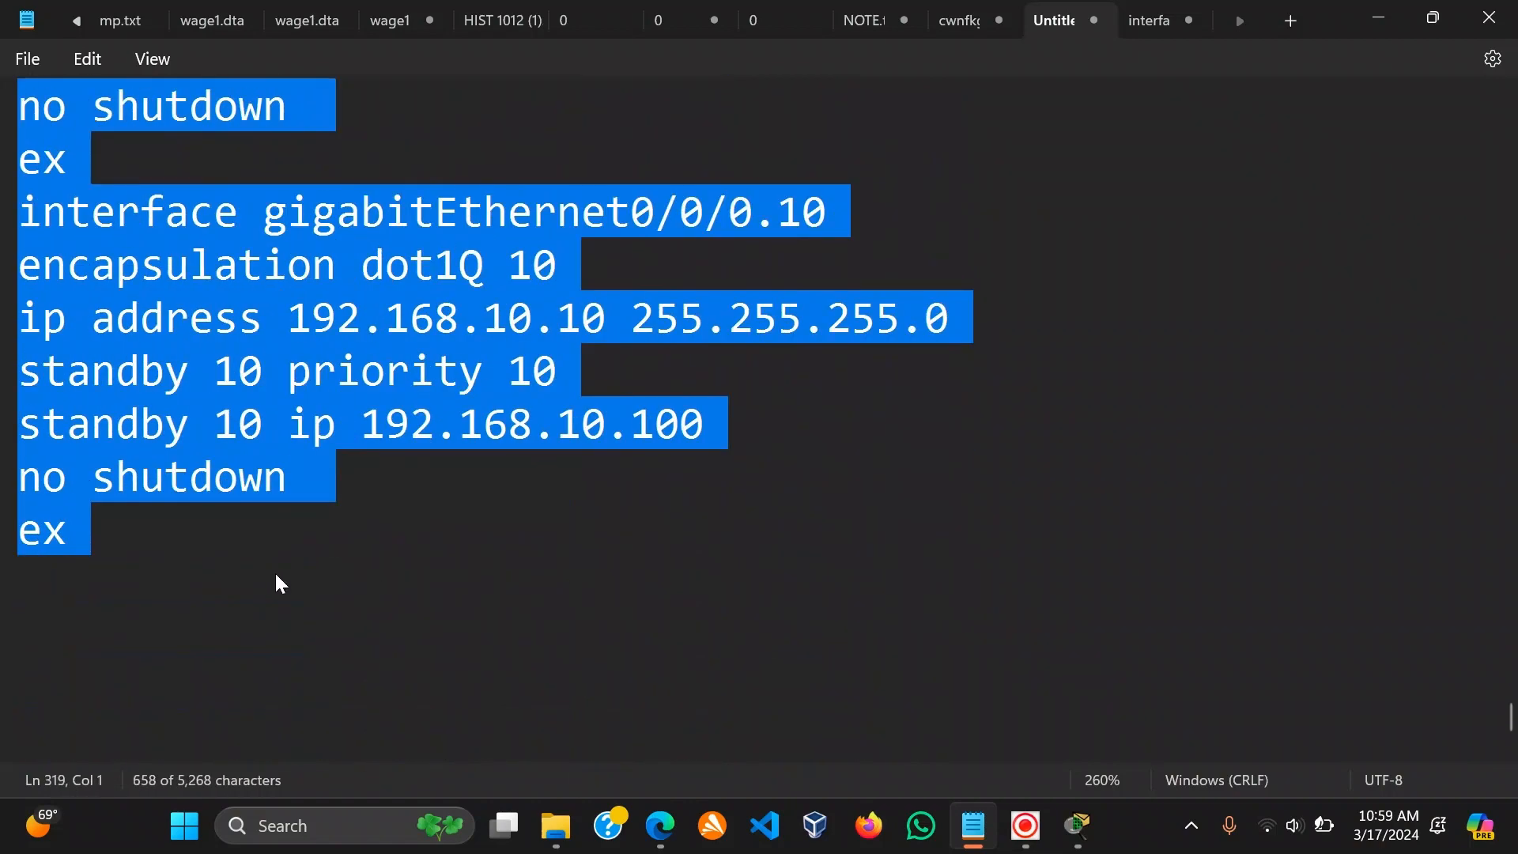
right_click(288, 463)
left_click(359, 132)
Switch to Cisco Packet Tracer, open Router2's command line at full size and paste the copied sub-interface commands.
mouse_move(1081, 804)
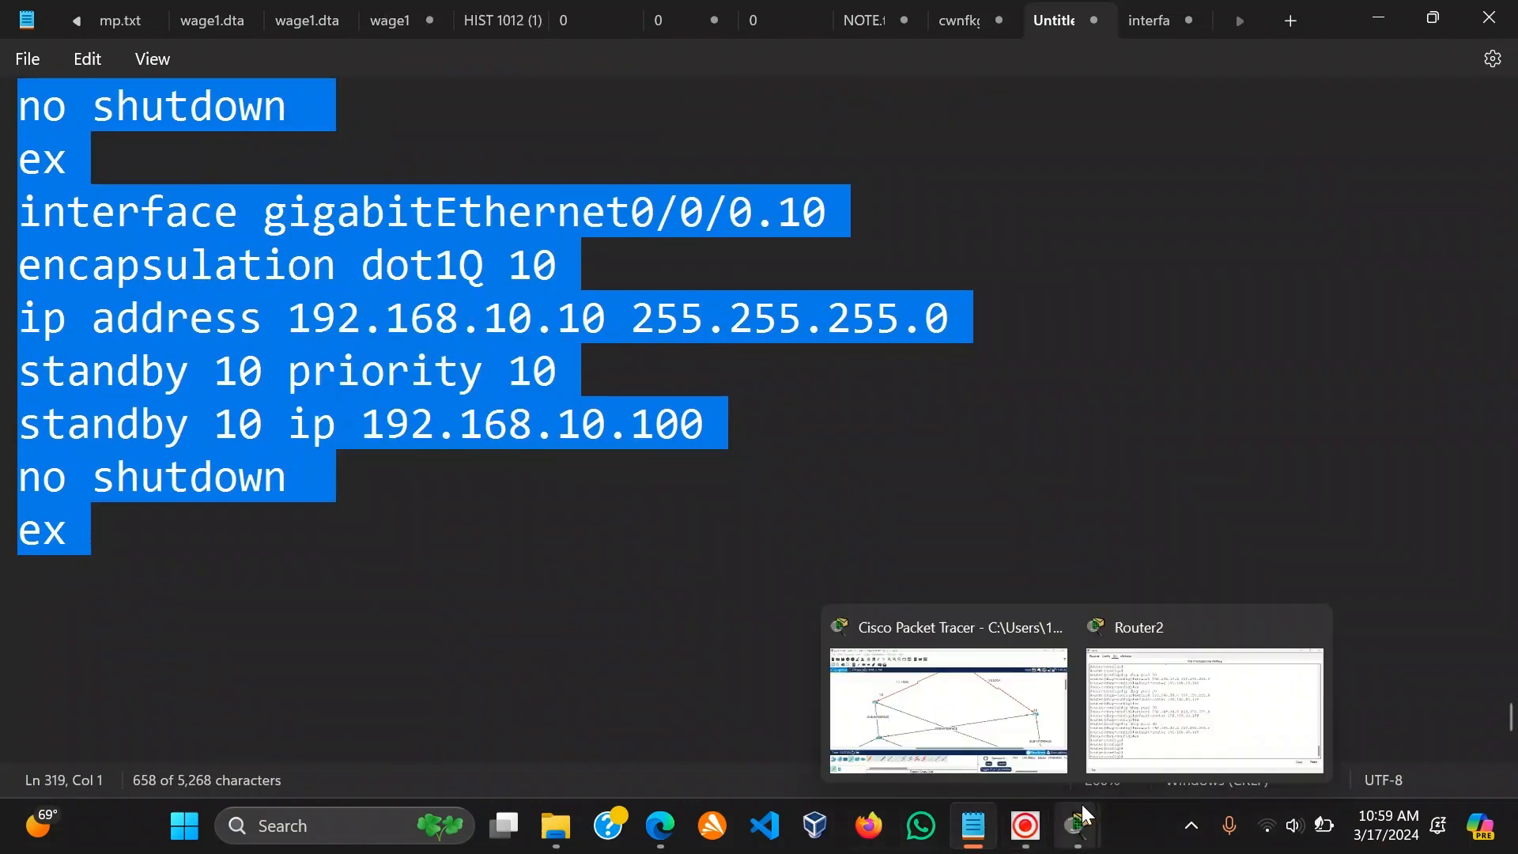
left_click(941, 672)
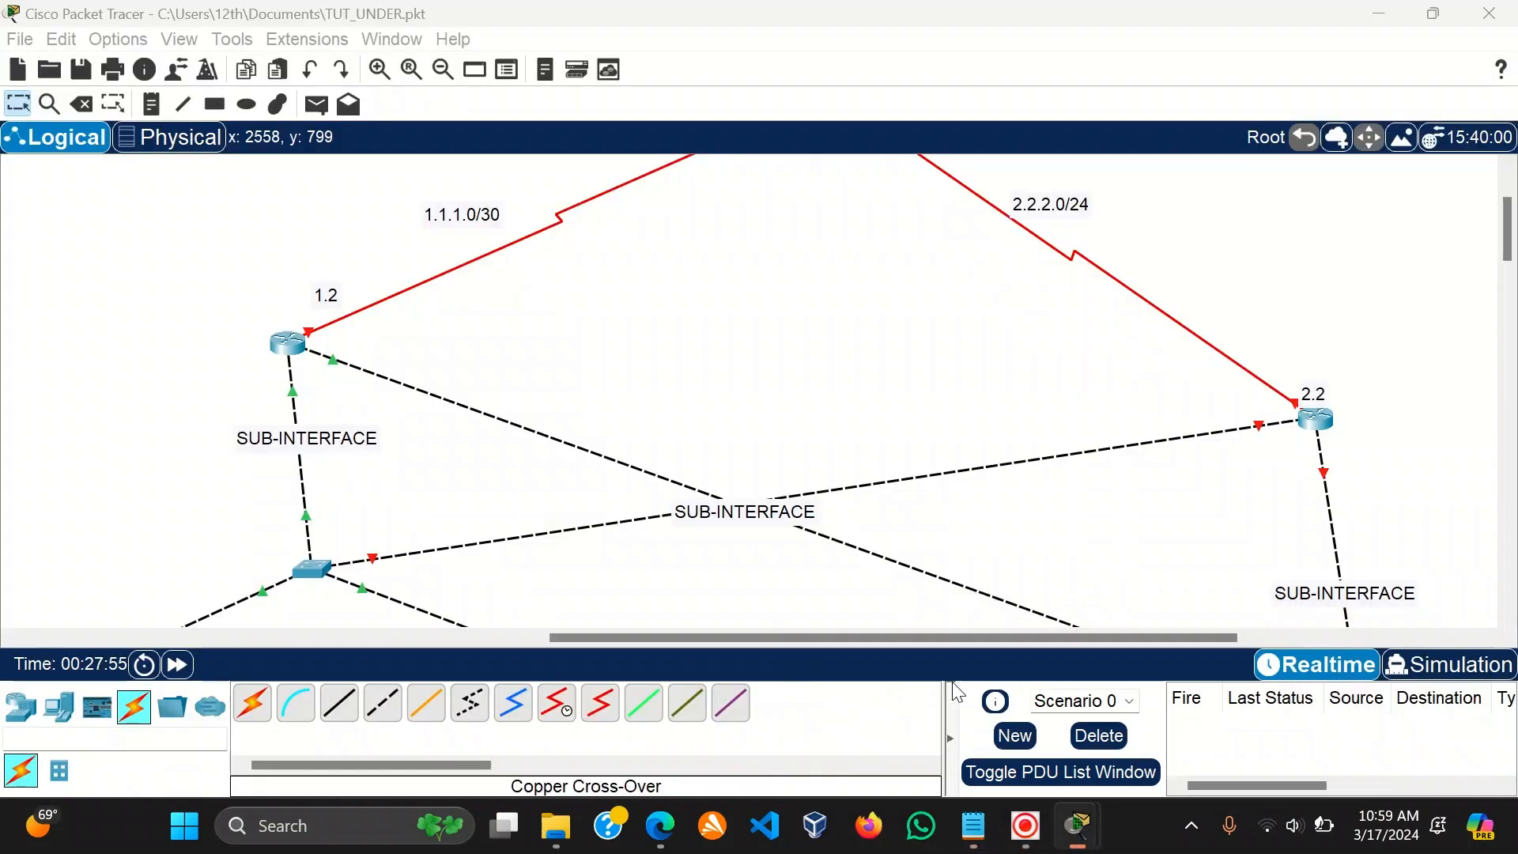
double_click(1314, 419)
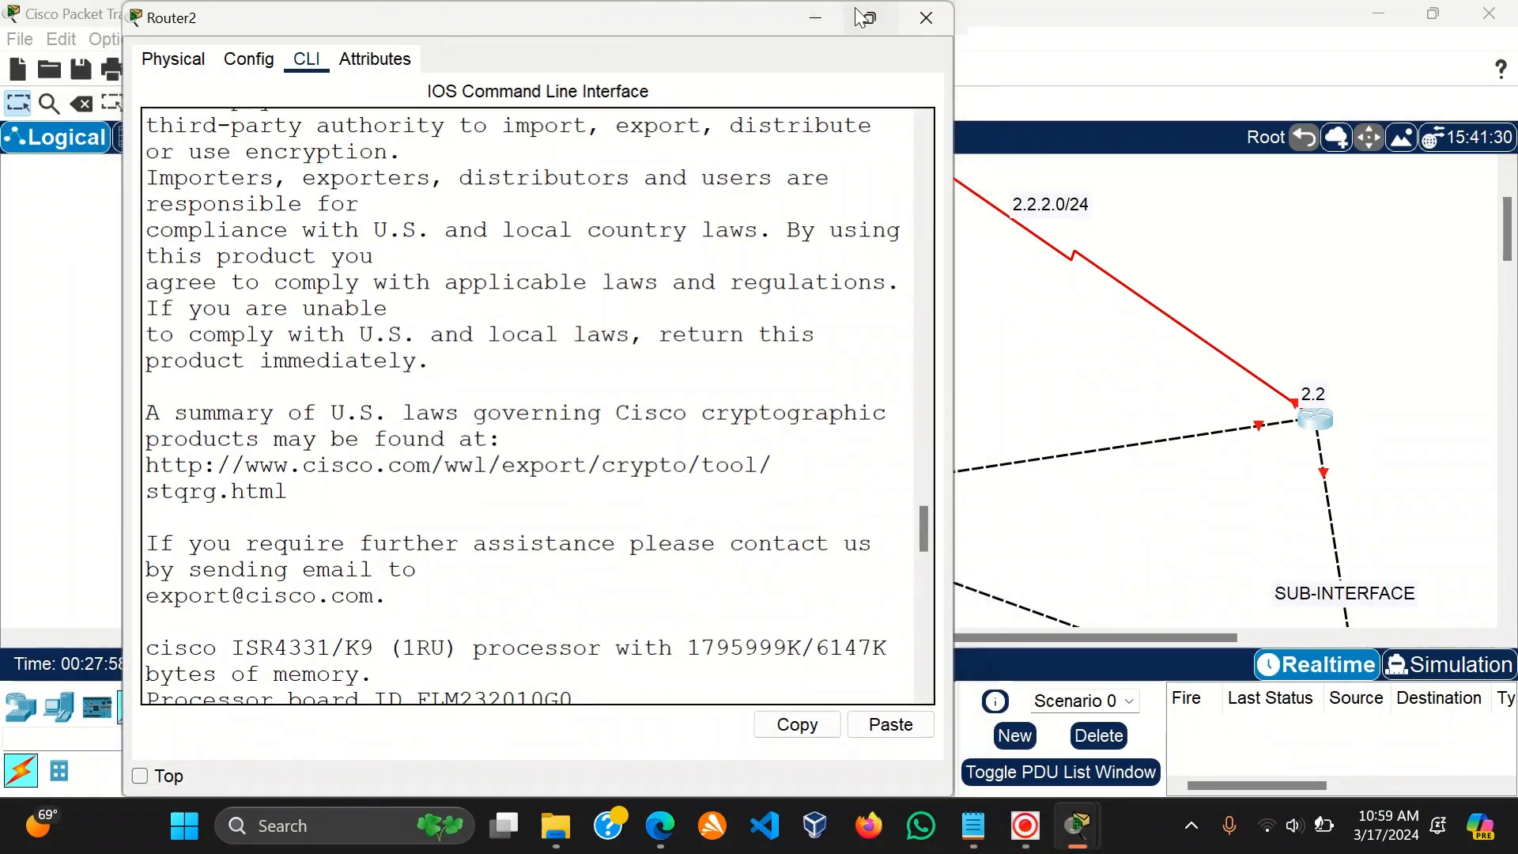
left_click(869, 17)
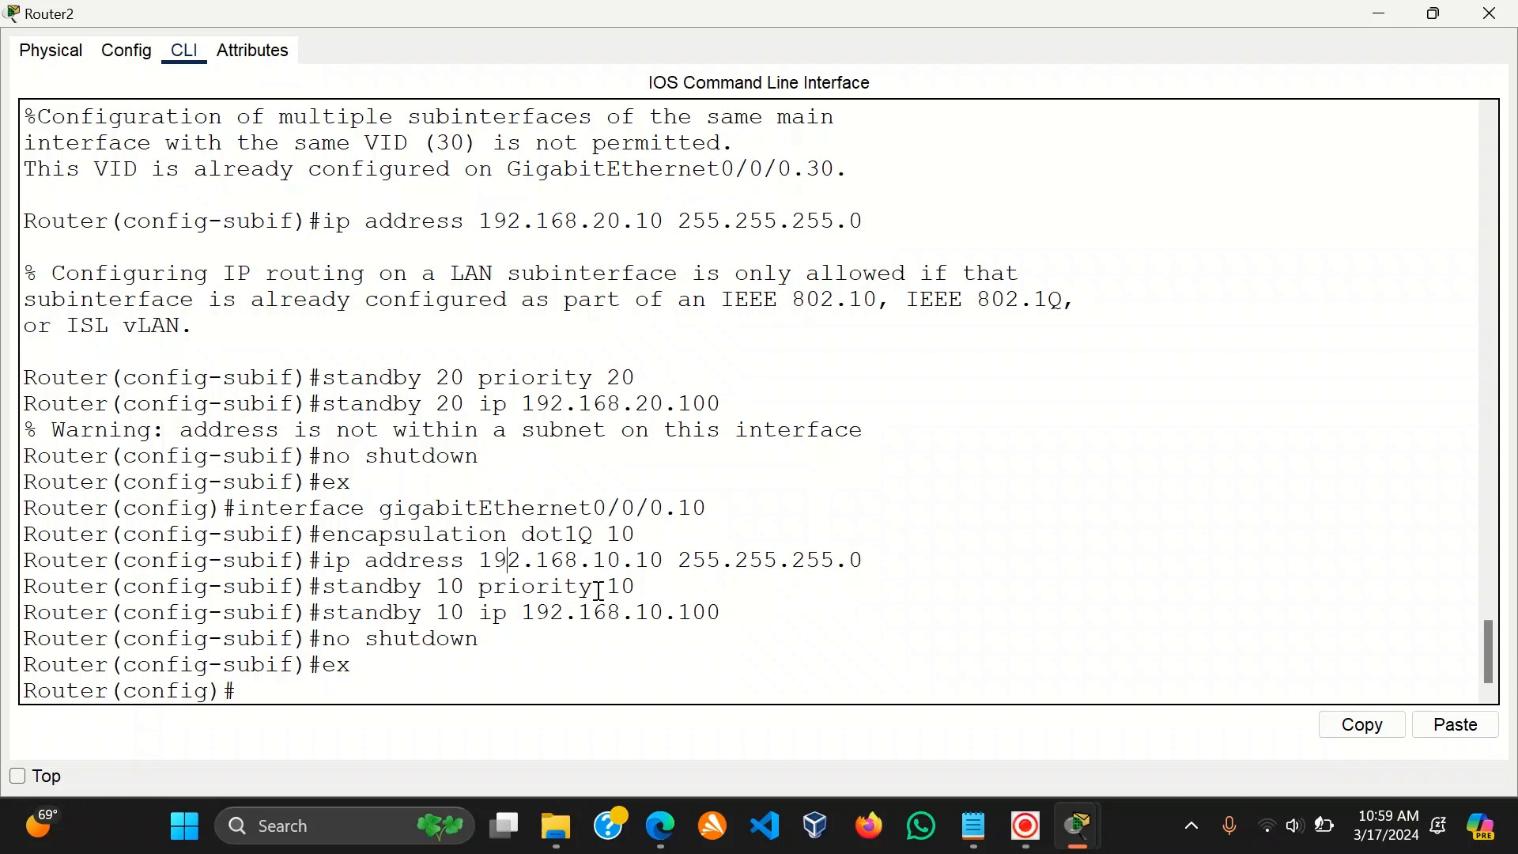
Review the output of the pasted commands, especially the messages around the gigabitEthernet0/0/0.20 sub-interface.
scroll(668, 546, "up", 10)
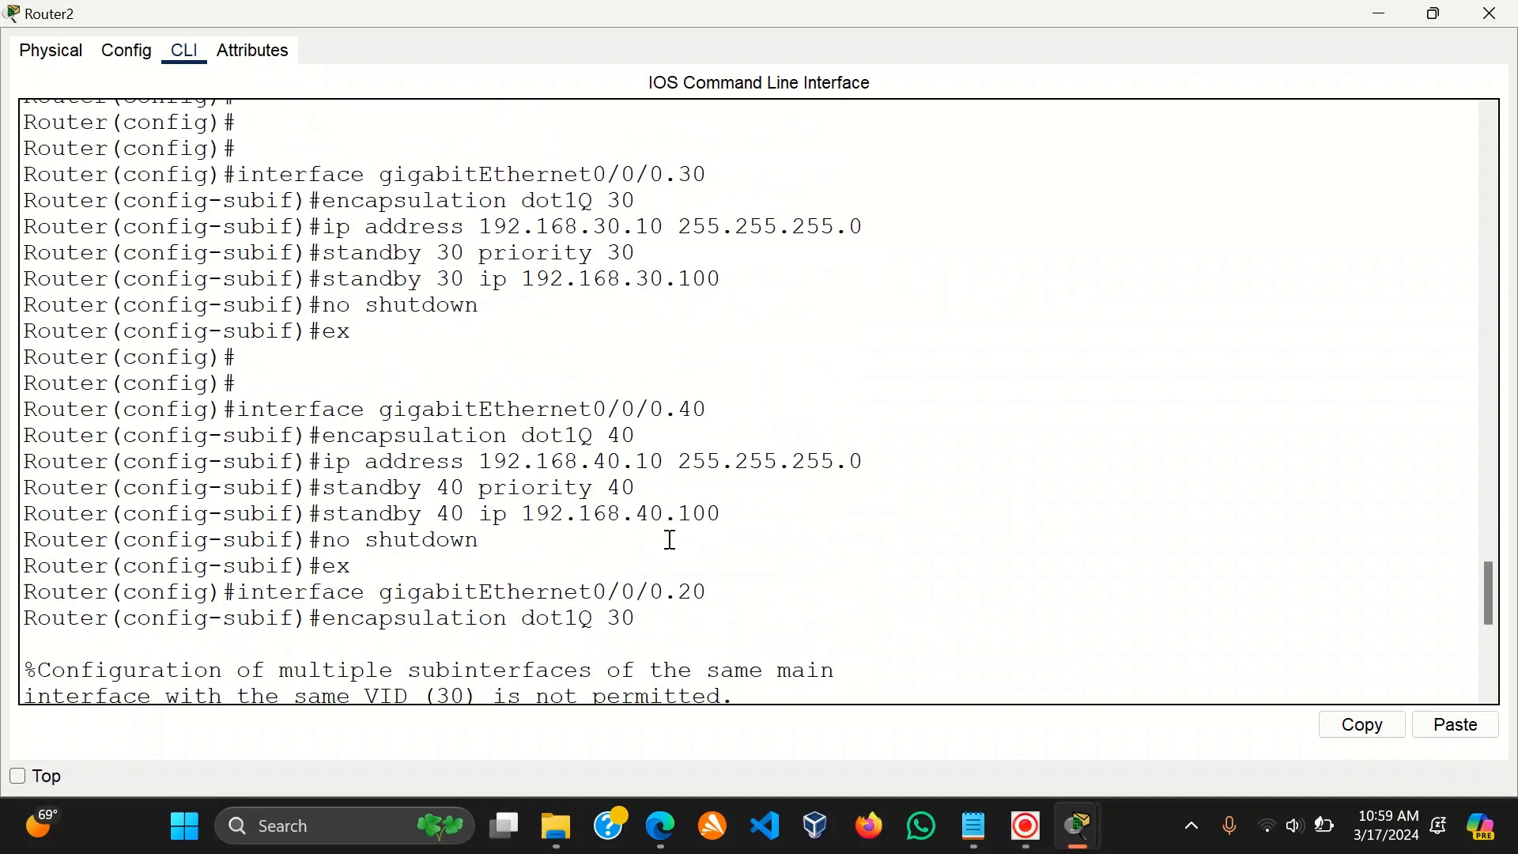
scroll(672, 540, "down", 10)
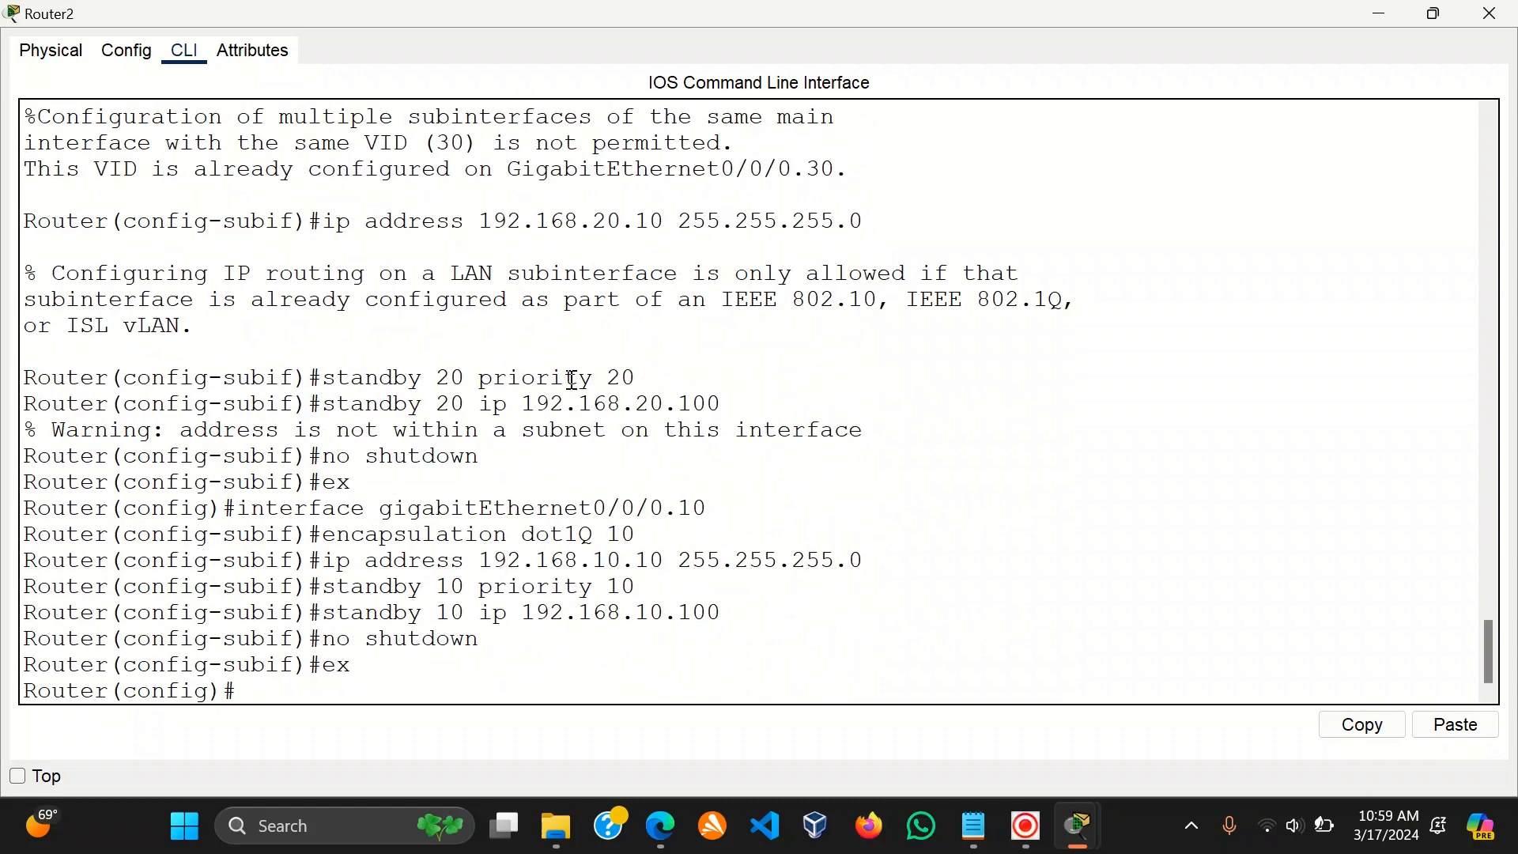
left_click_drag(334, 273, 509, 275)
left_click(690, 296)
scroll(522, 249, "up", 1)
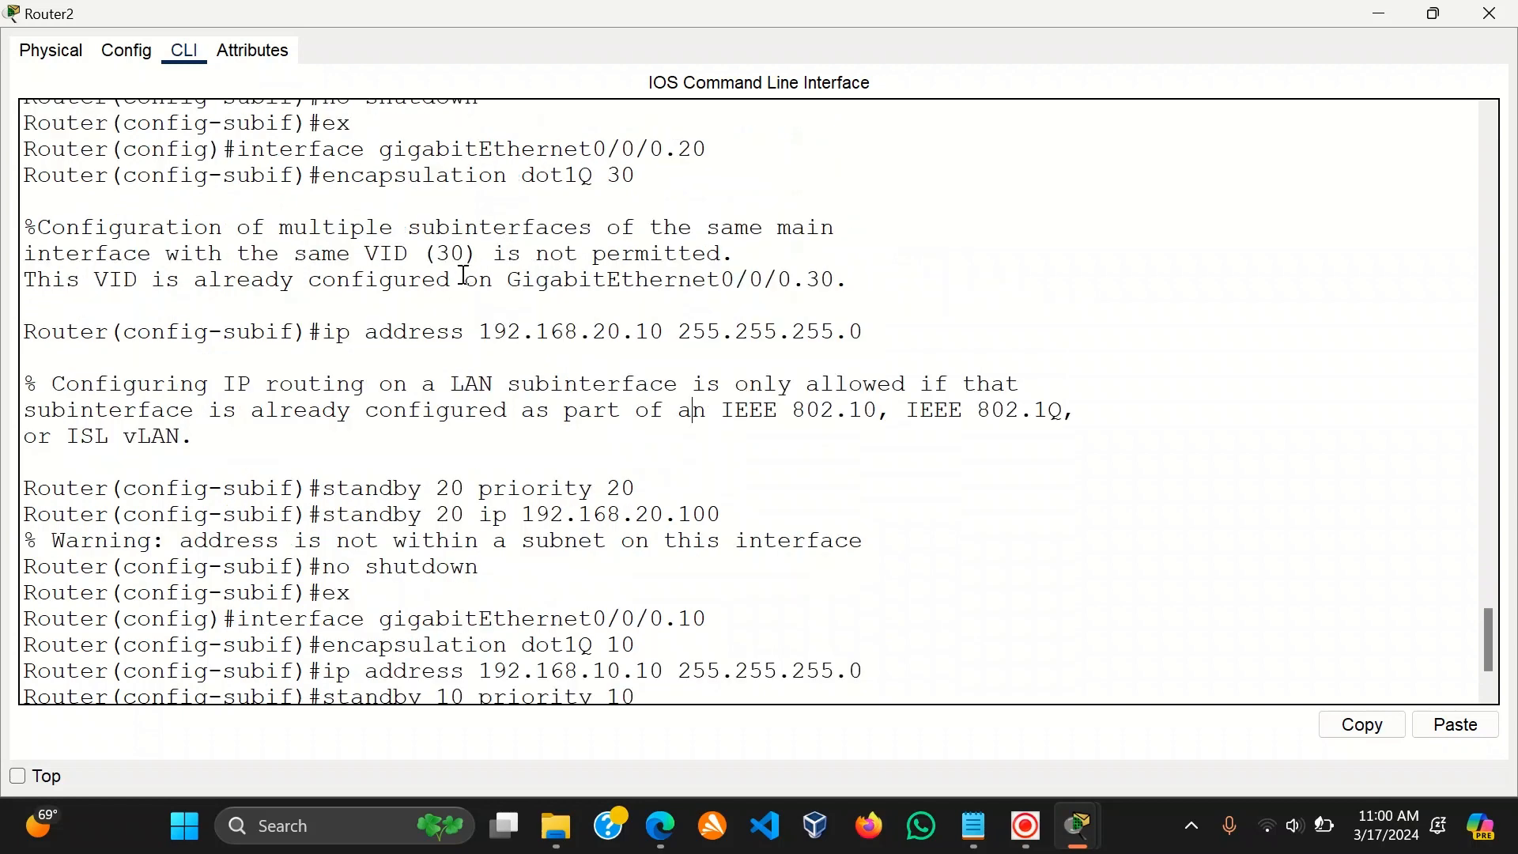
scroll(170, 269, "up", 1)
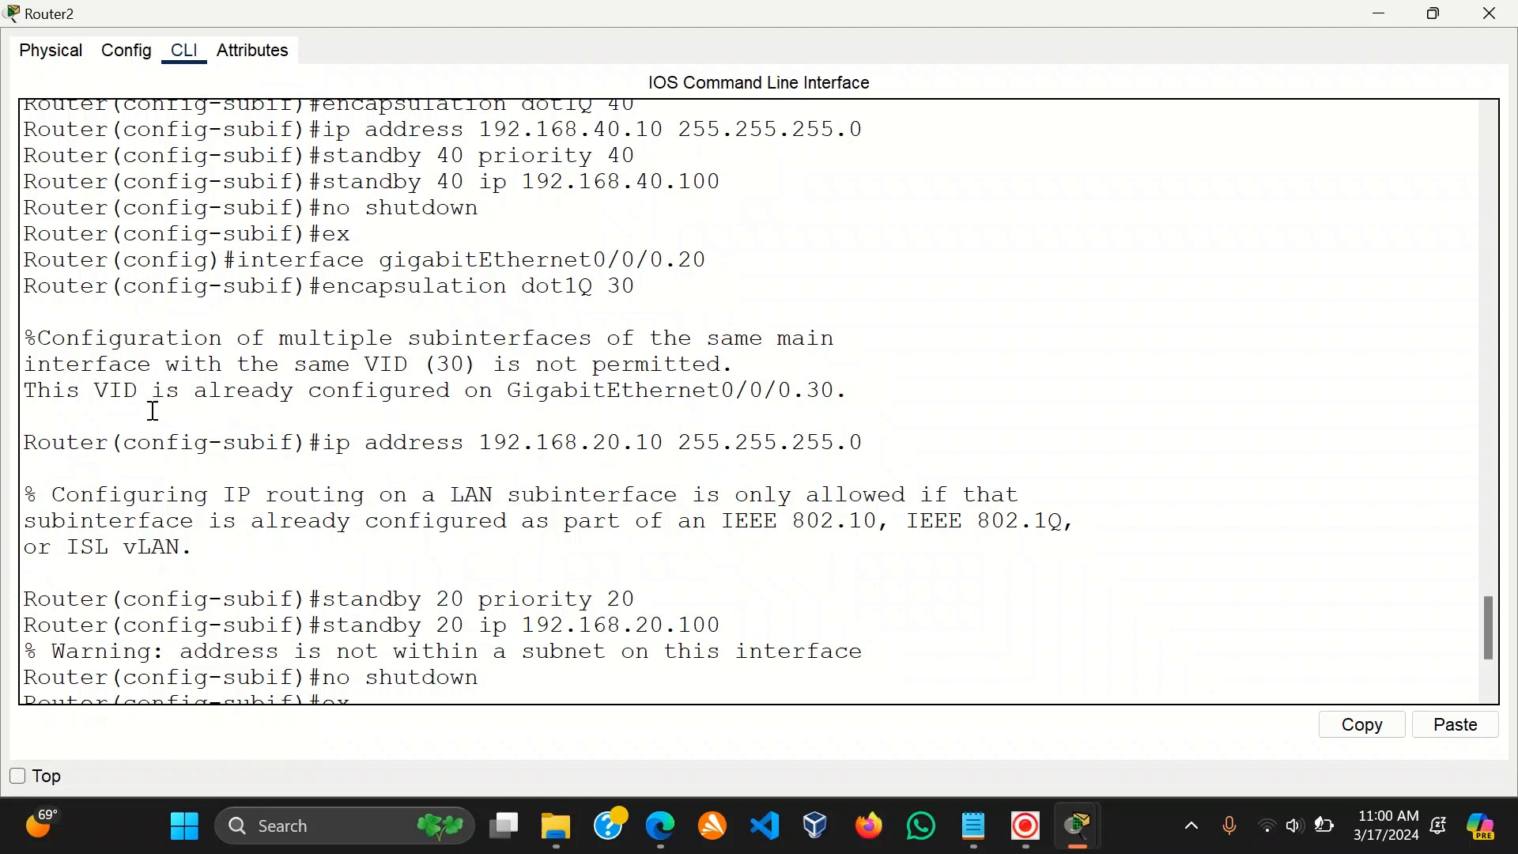
Return to the latest prompt on Router2 and leave configuration mode with the end command.
key("ctrl+v")
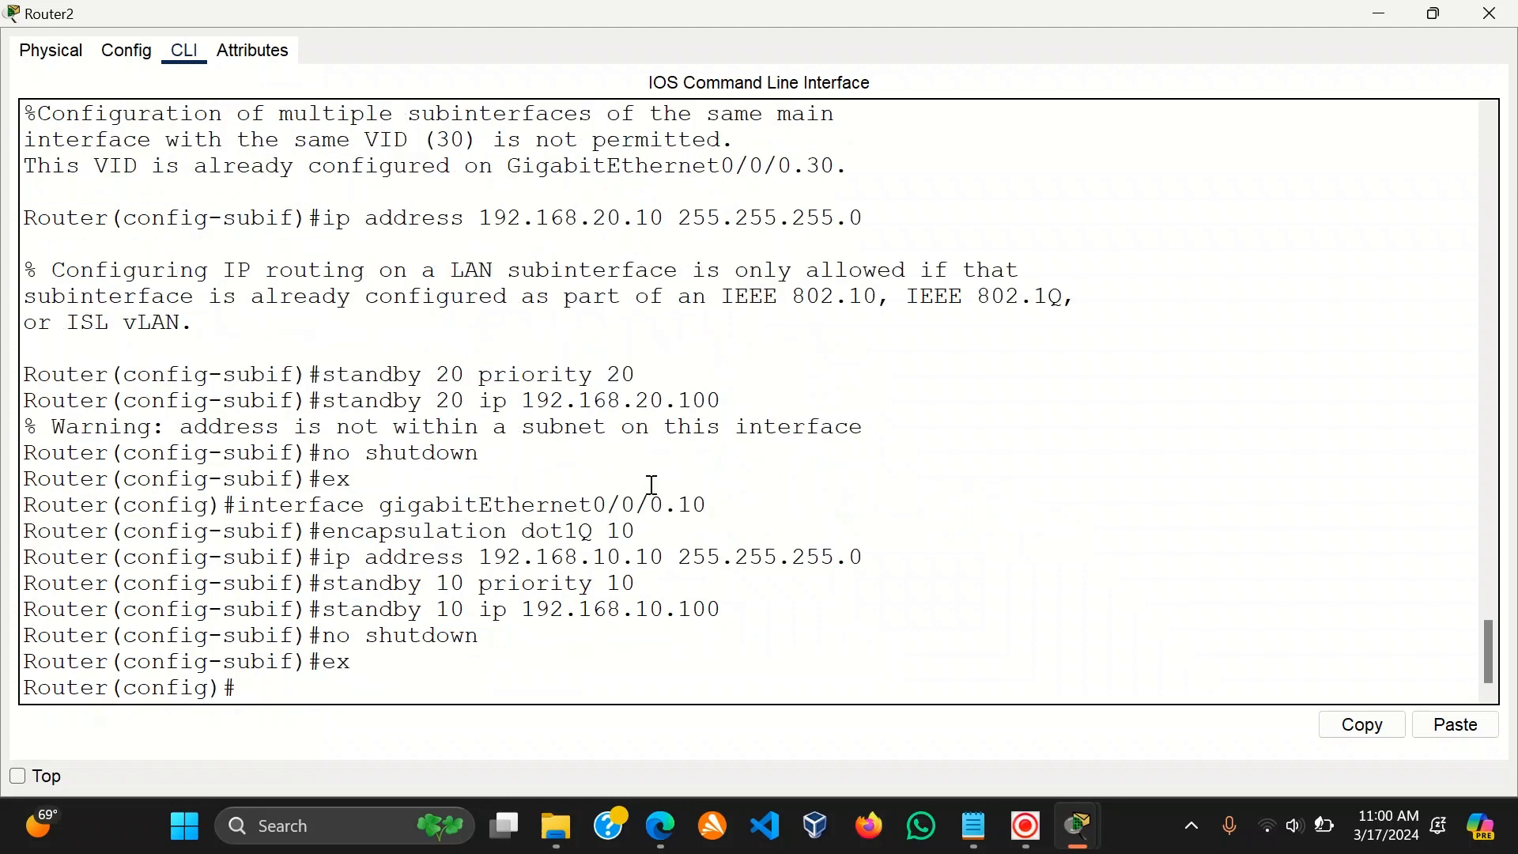
key("Return")
key("Return")
key("Return")
key("Return")
key("Return")
key("Return")
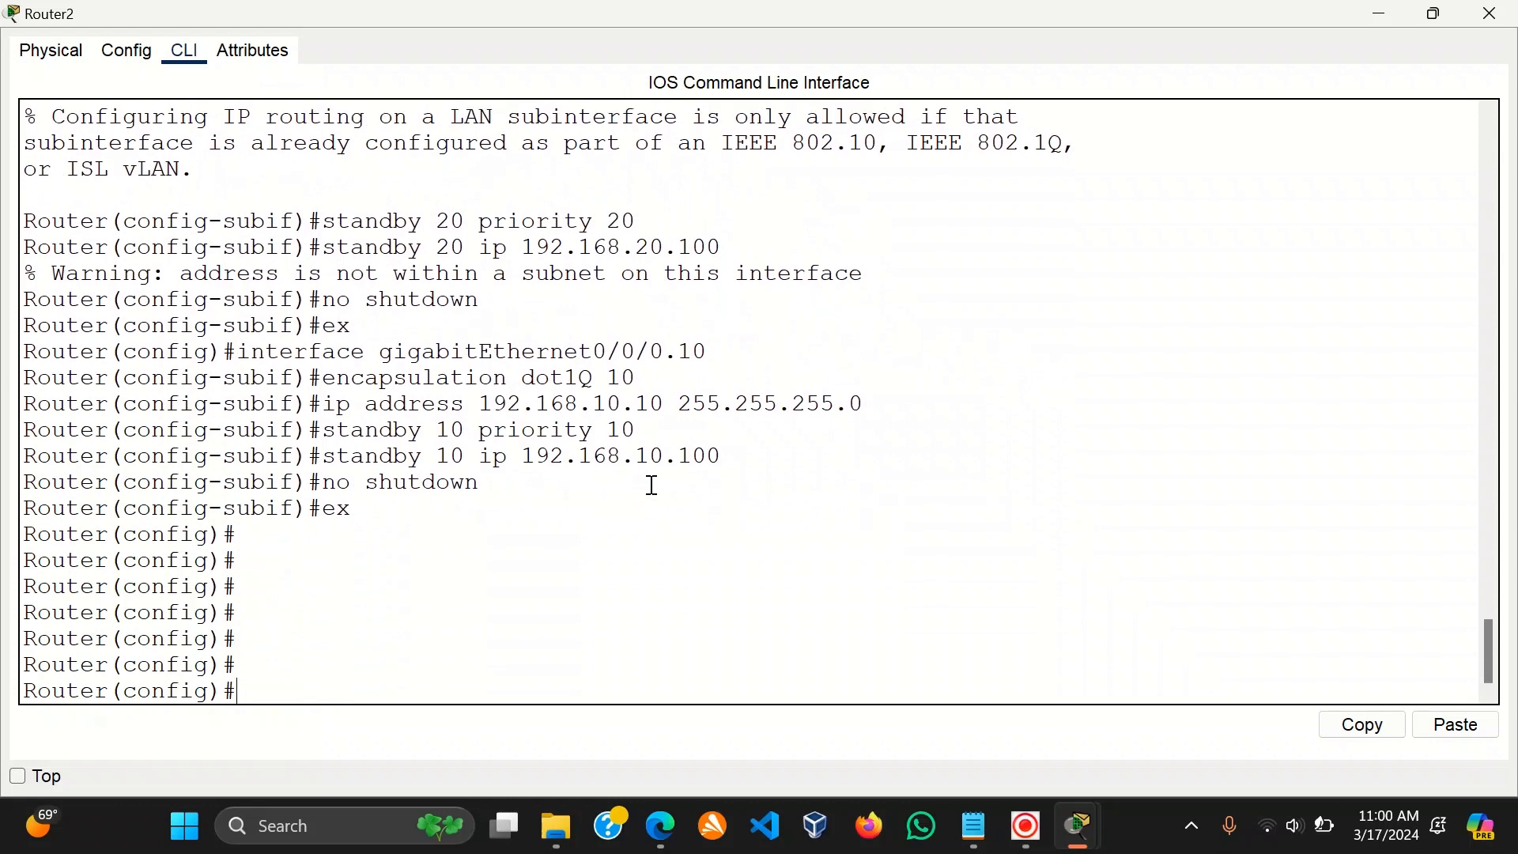
type("end")
key("Return")
key("Return")
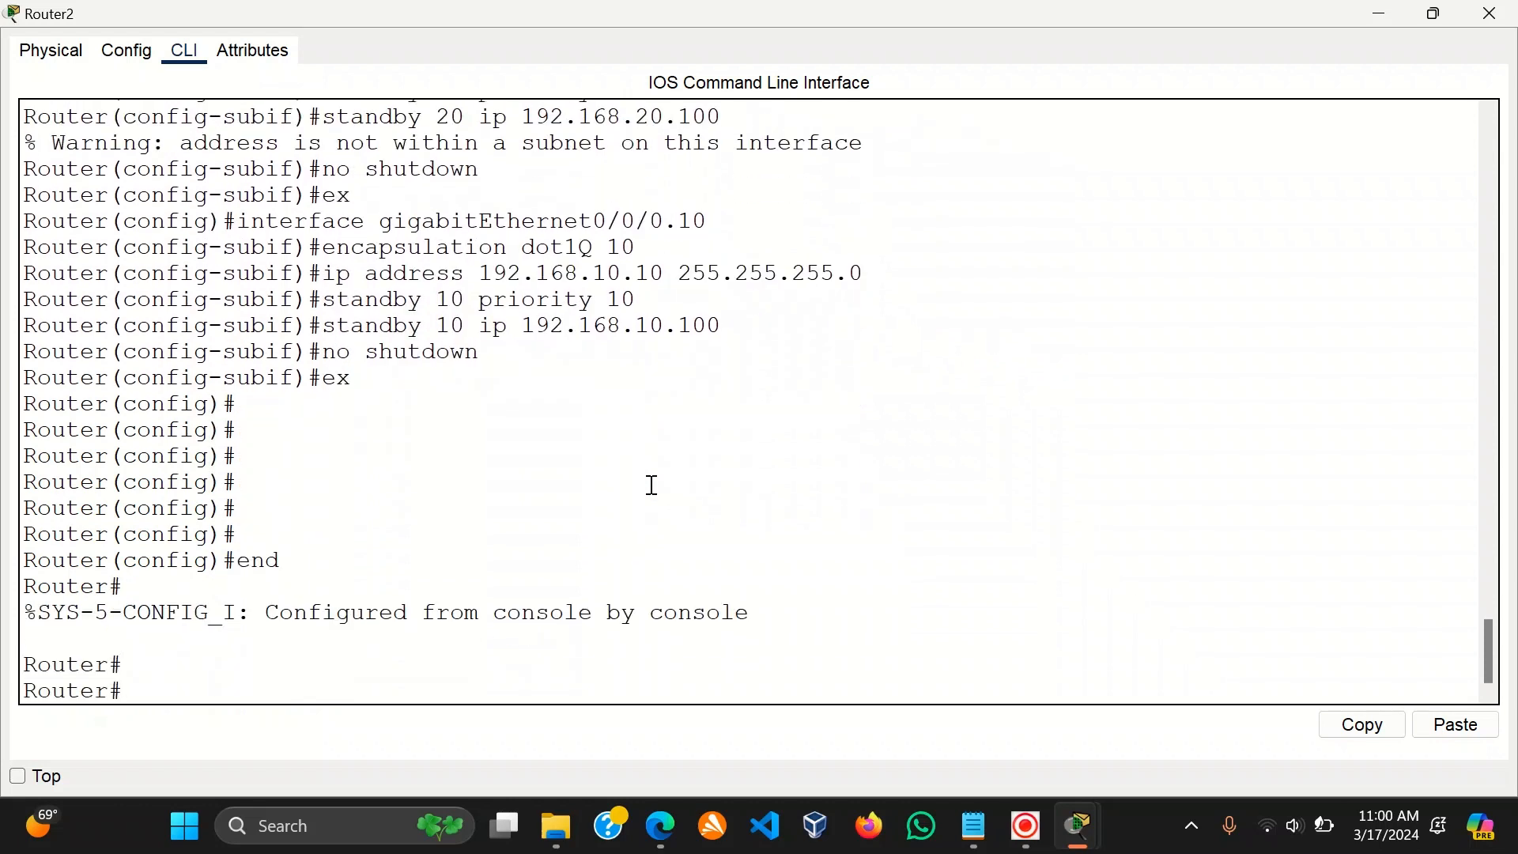
Run show standby brief on Router2, check the state of its four standby groups, and close the router window.
type("sh")
key("Tab")
type("st")
key("Tab")
type("an")
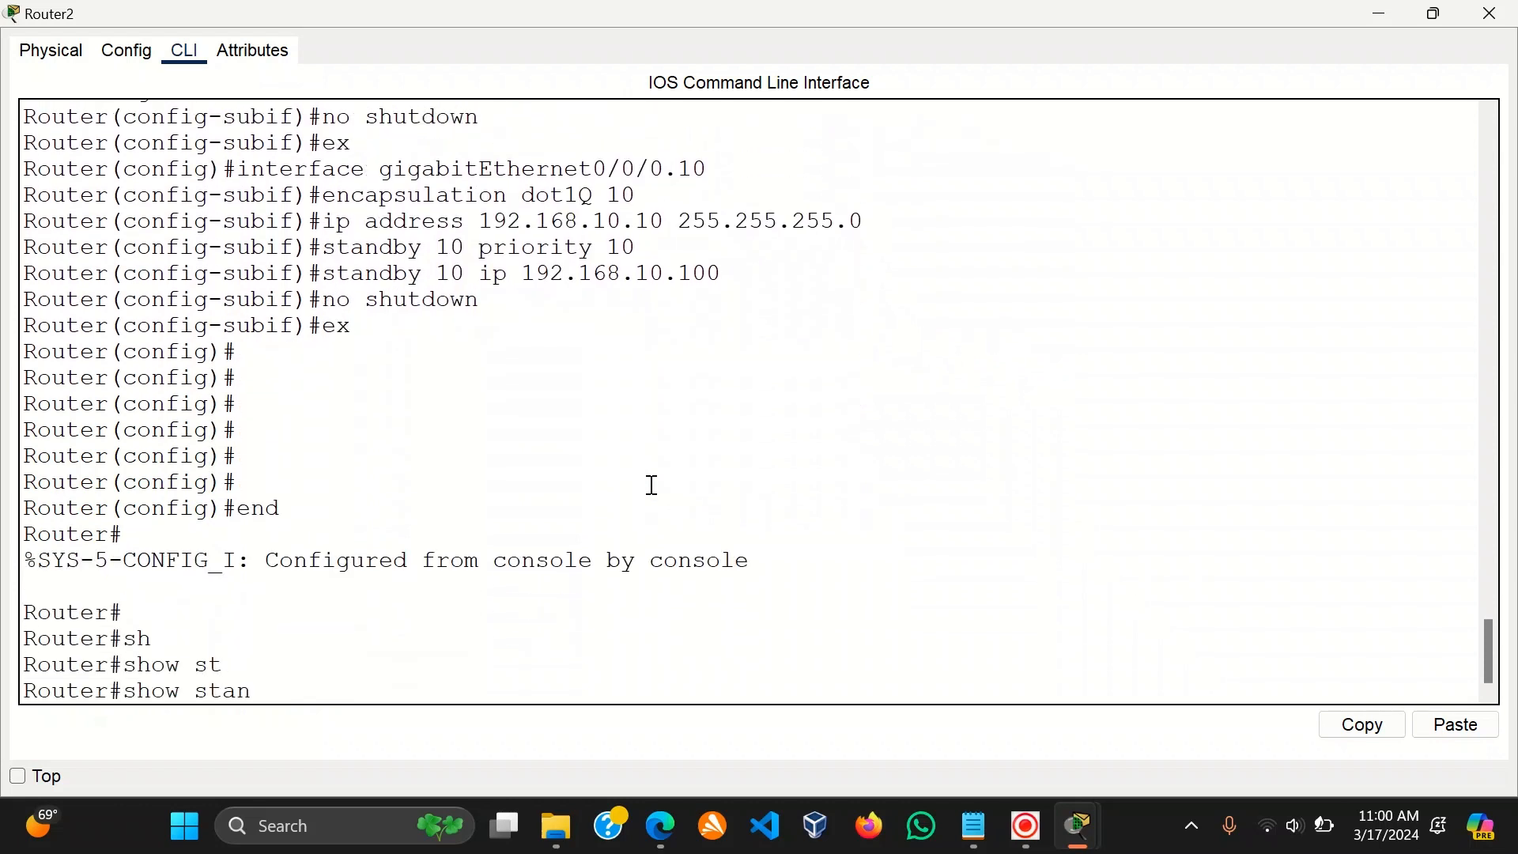
key("Tab")
type("br")
key("Tab")
key("Return")
key("Return")
key("Return")
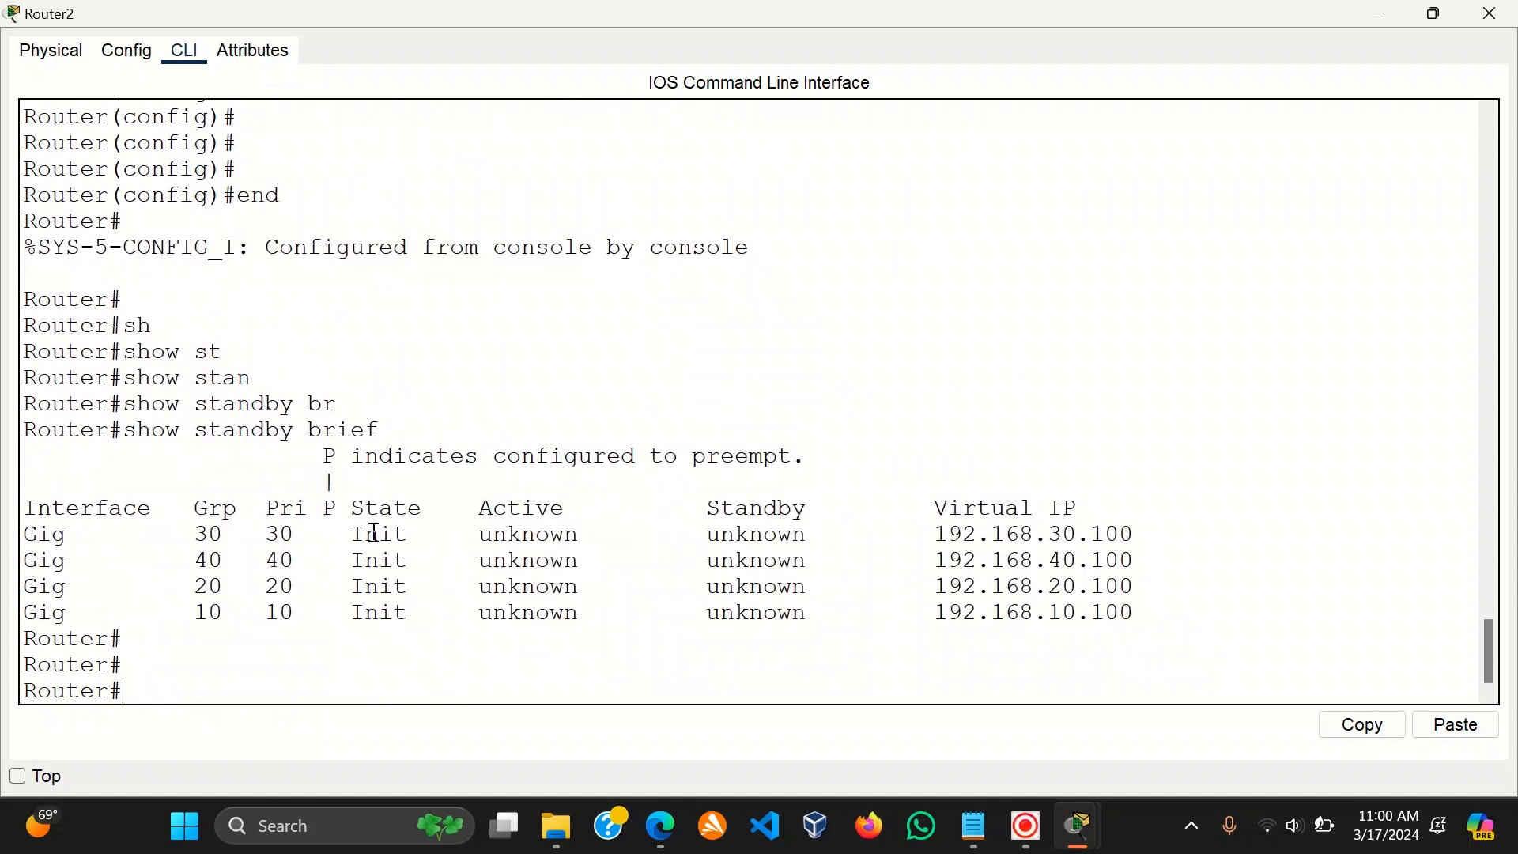
left_click_drag(322, 558, 296, 541)
left_click(238, 593)
left_click(1490, 14)
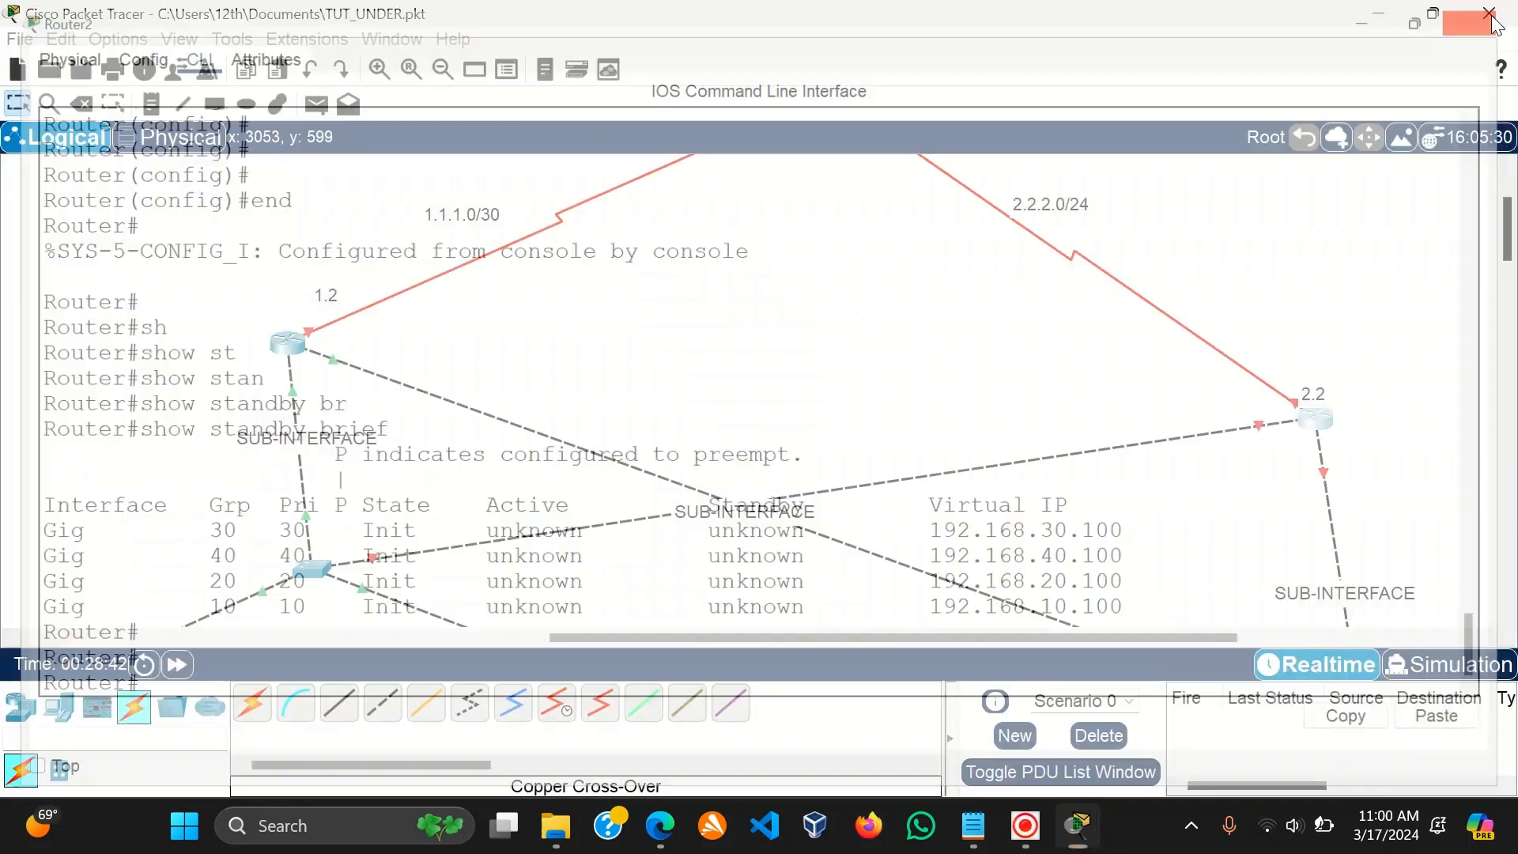
Switch to Notepad and examine the adapted sub-interface blocks, from gigabitEthernet0/0/0.10 back up to the gigabitEthernet0/0/1.80 block.
left_click(1316, 423)
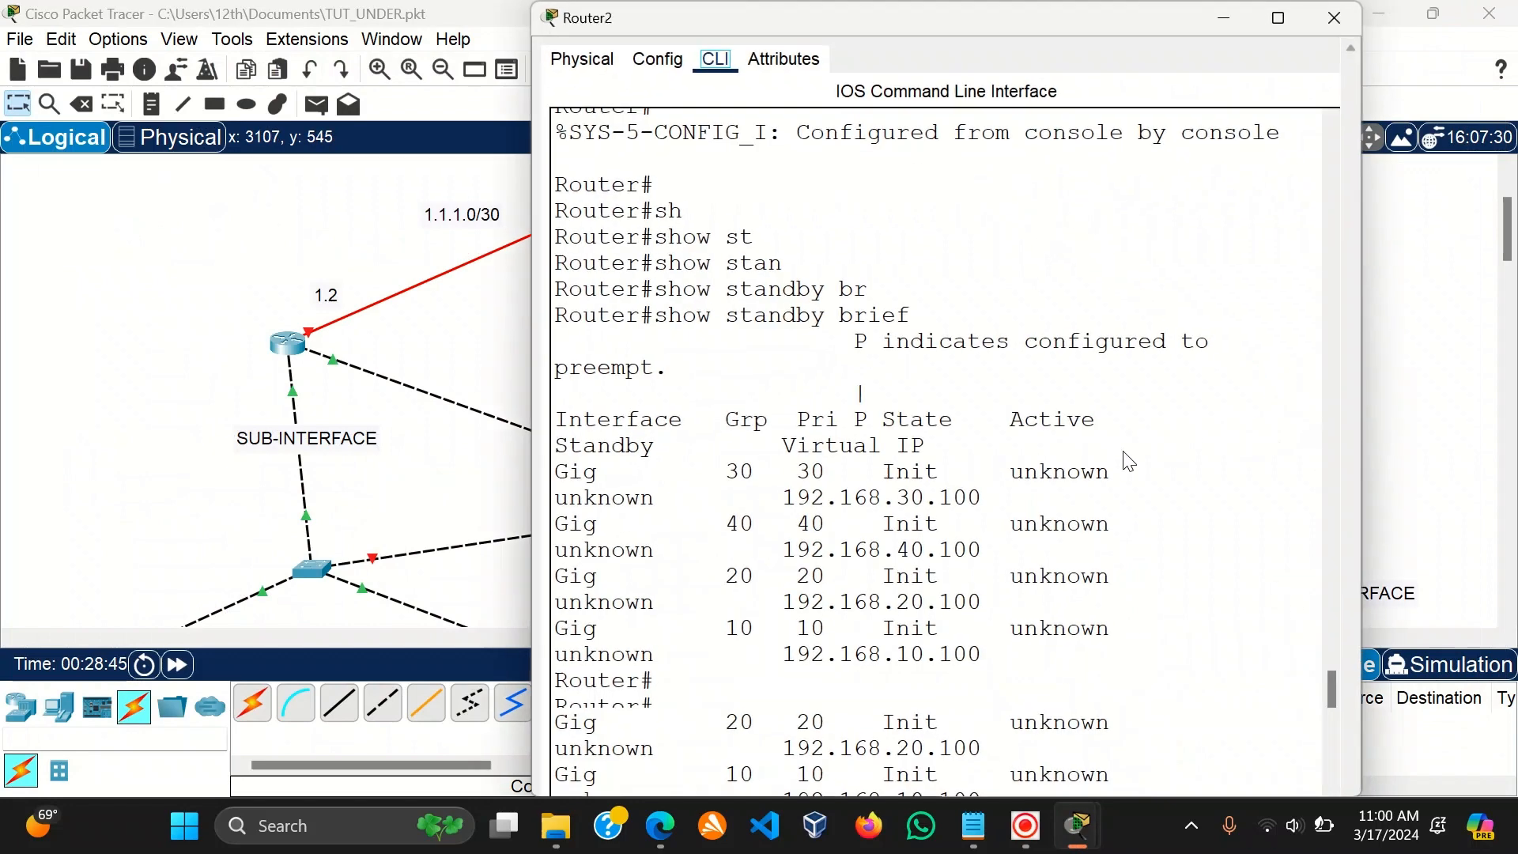
mouse_move(974, 827)
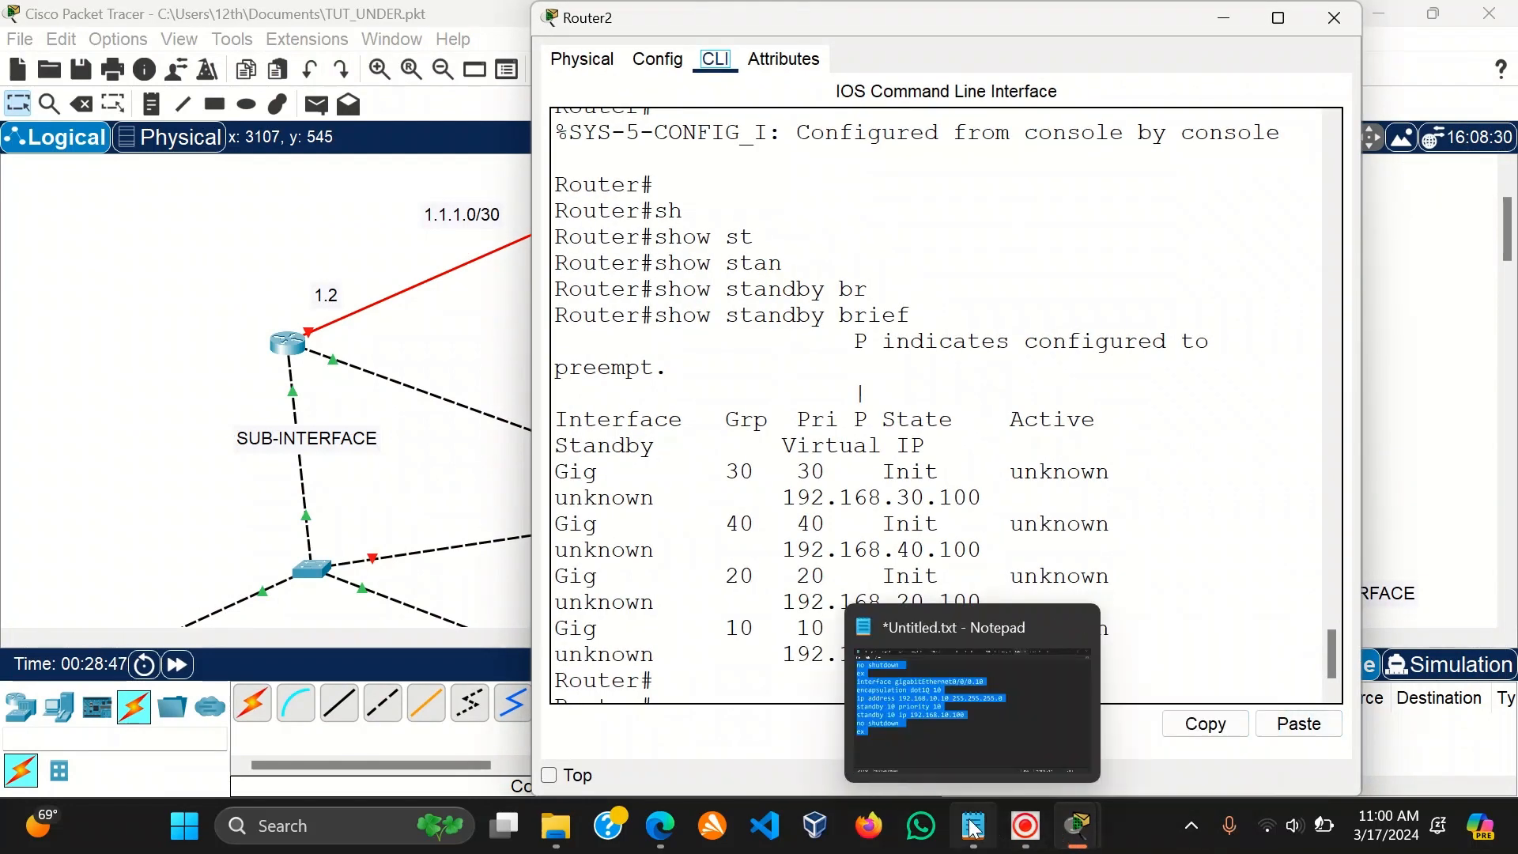
left_click(935, 734)
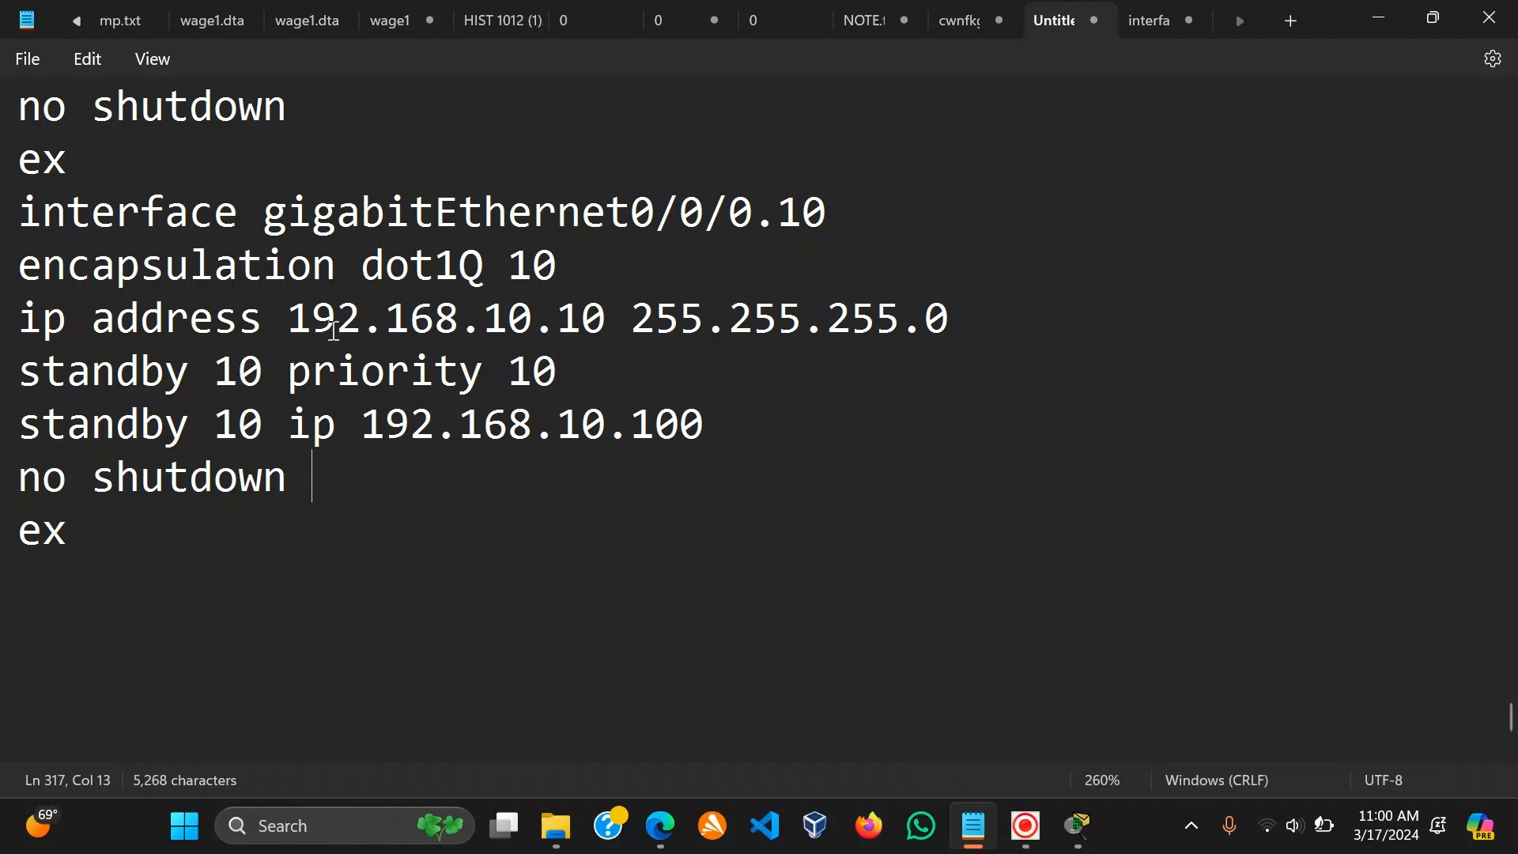
scroll(277, 339, "up", 3)
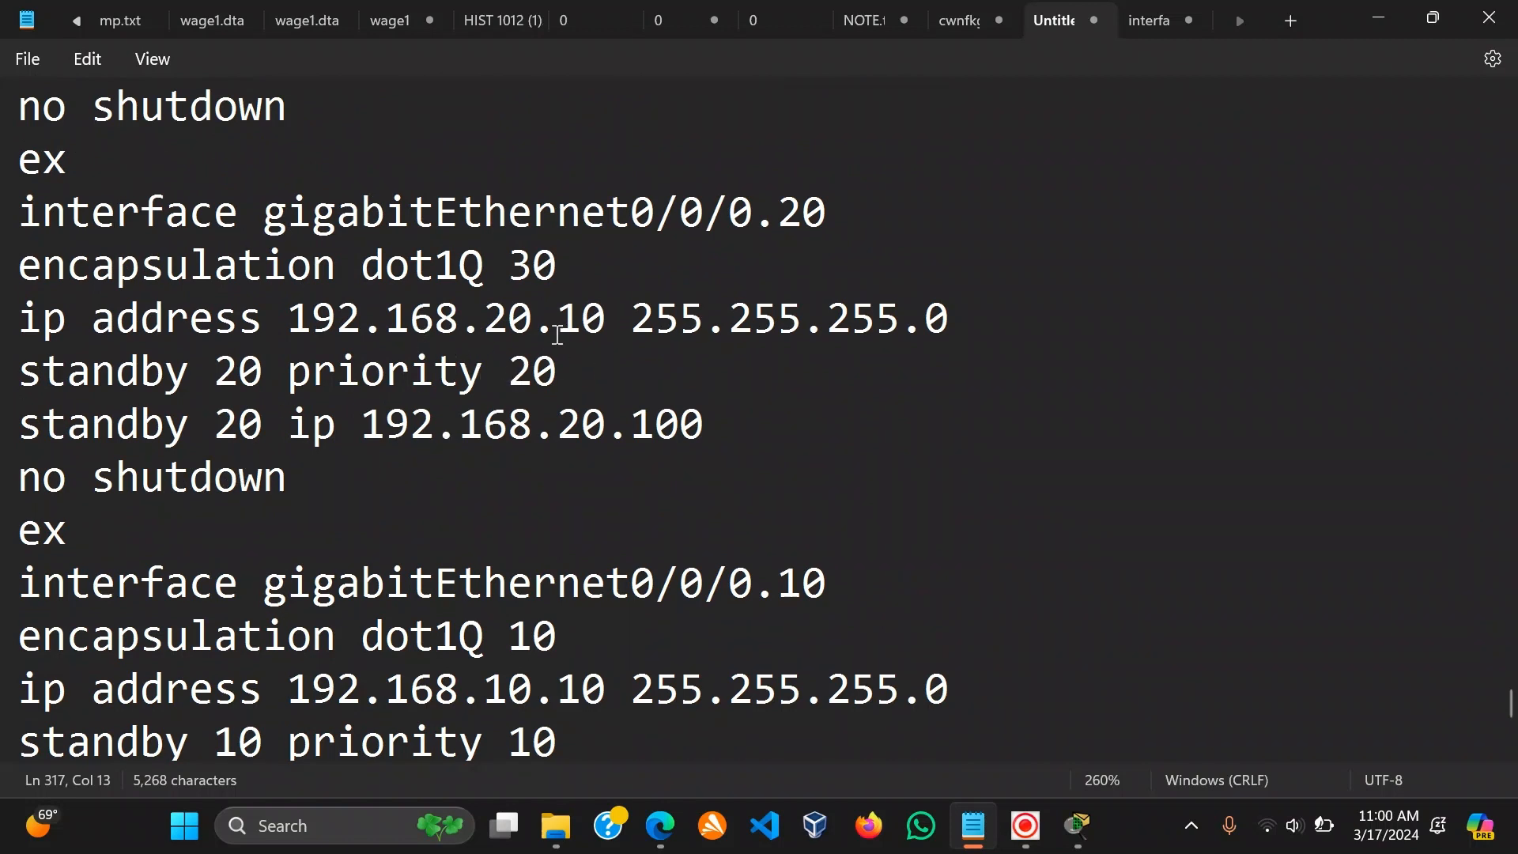
scroll(759, 497, "up", 3)
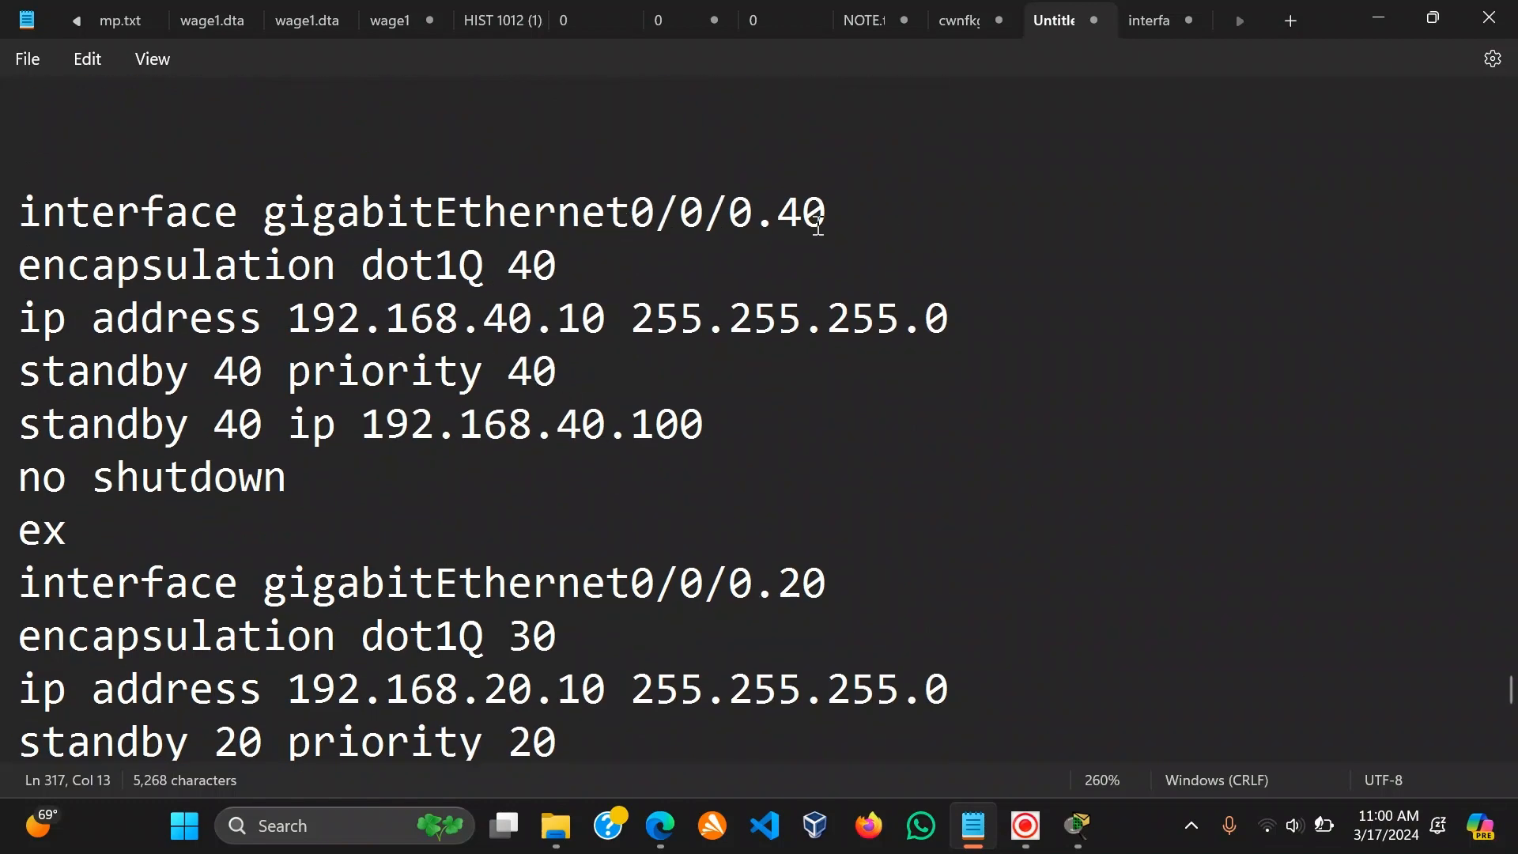
scroll(283, 395, "up", 1)
scroll(282, 391, "up", 5)
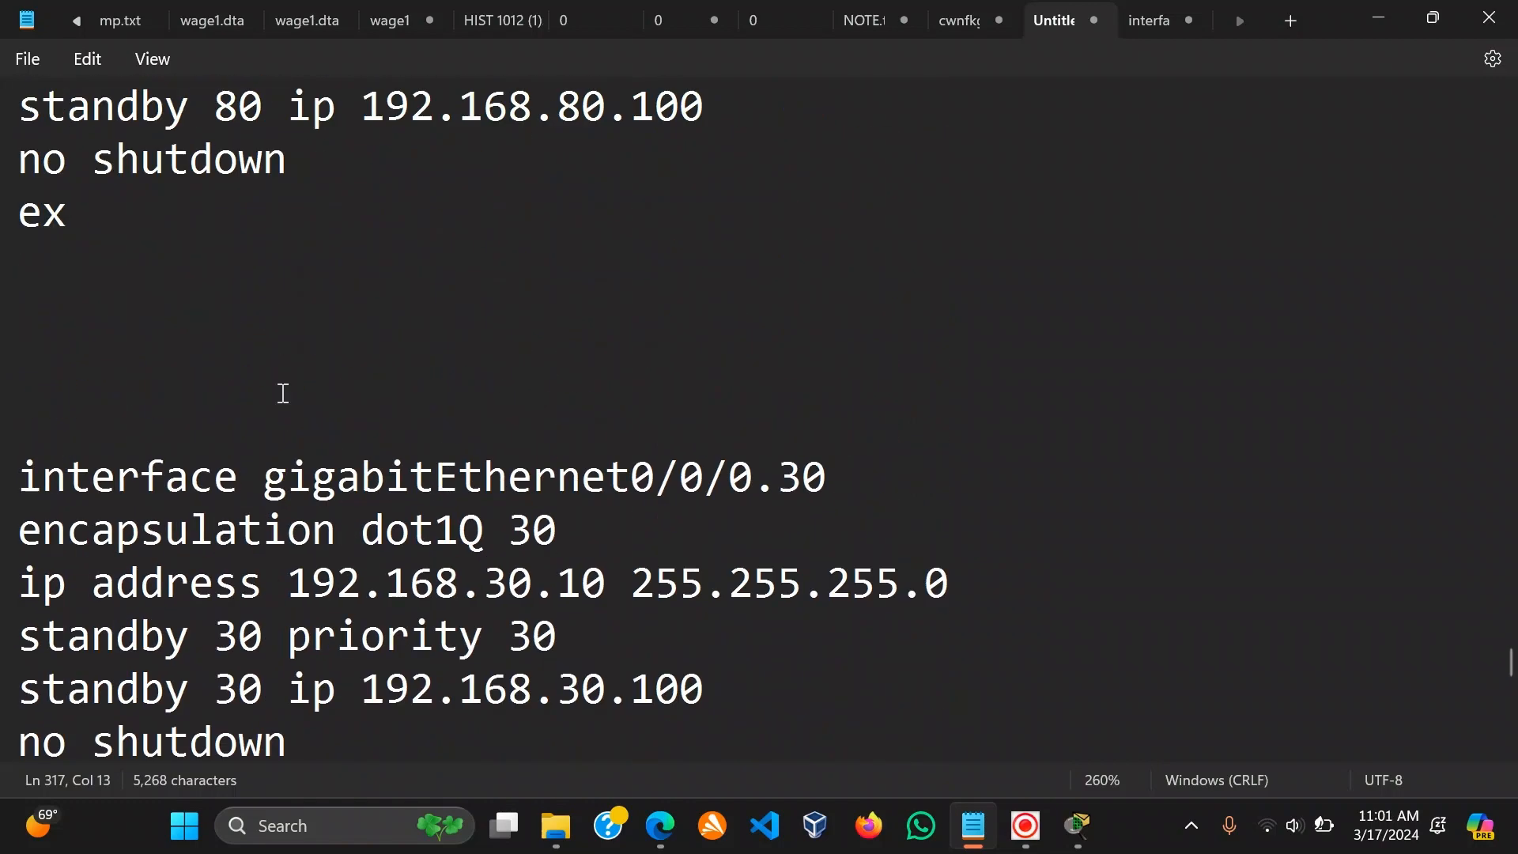
scroll(282, 399, "up", 3)
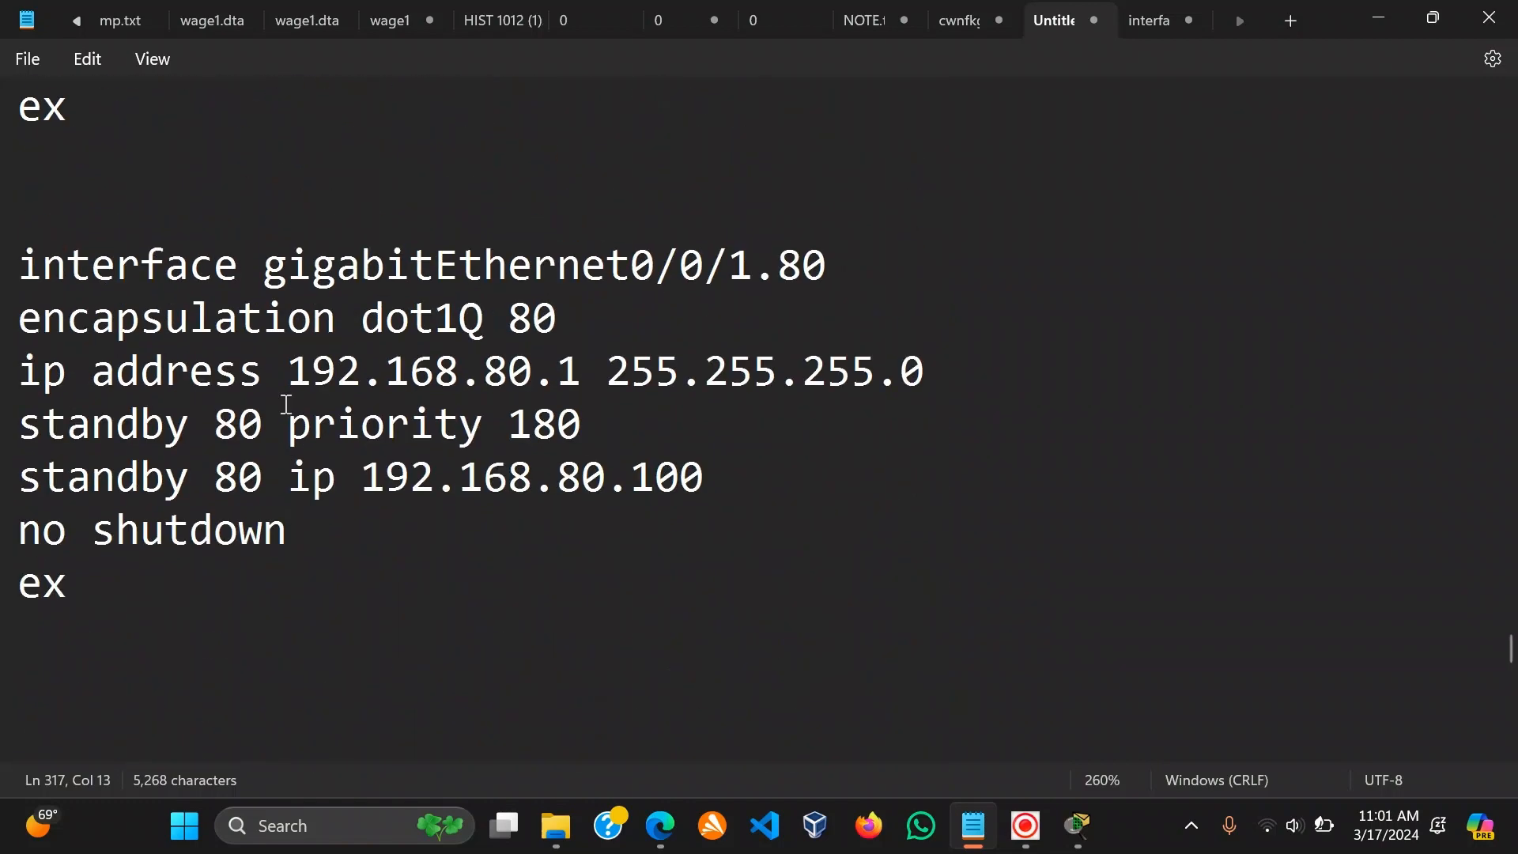
mouse_move(1076, 825)
scroll(812, 518, "down", 3)
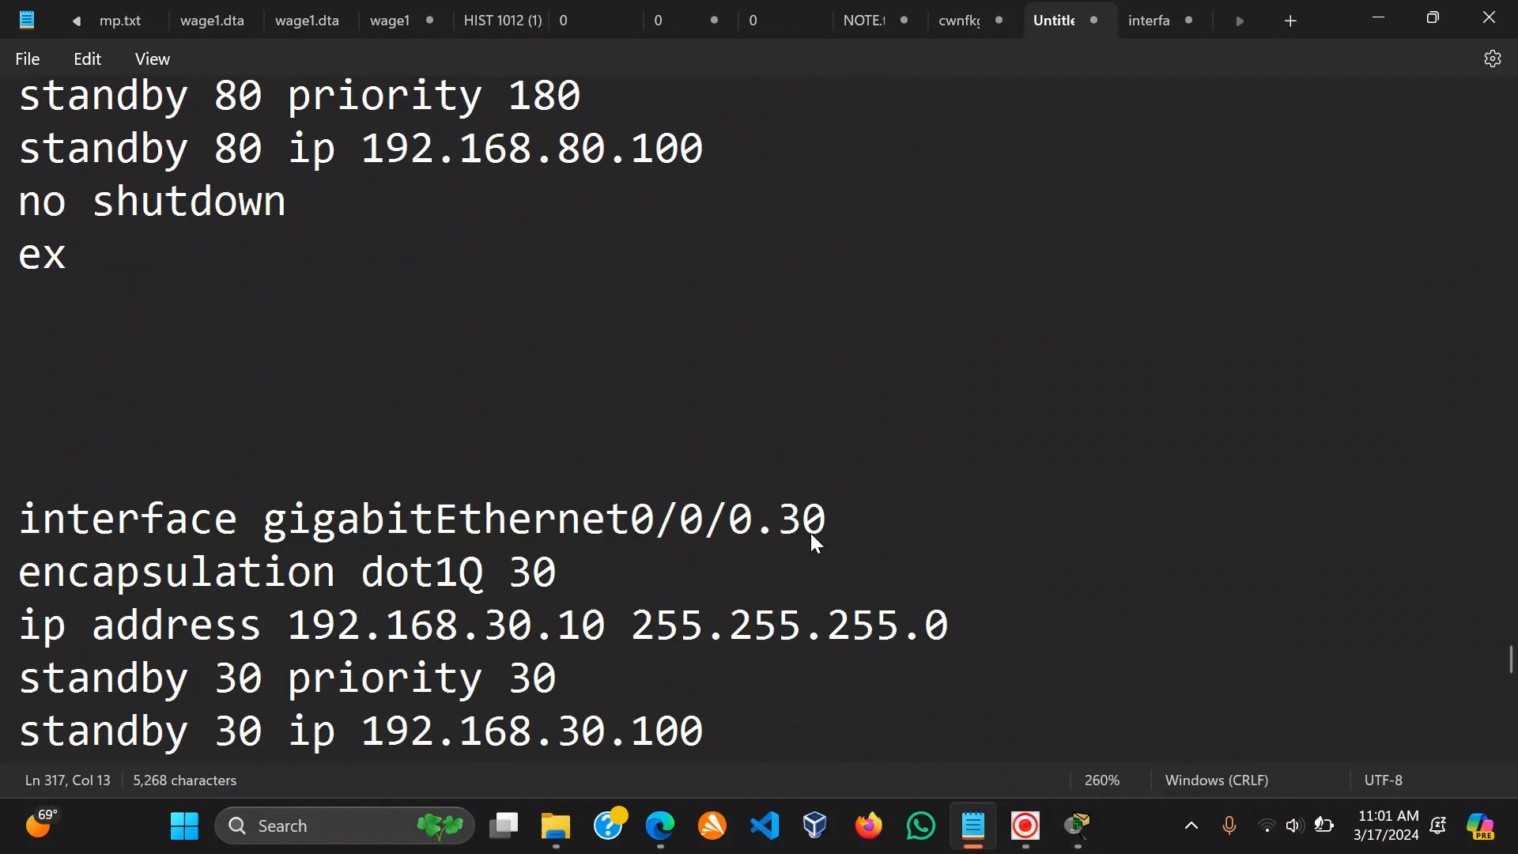
Switch to Cisco Packet Tracer, reopen Router2's command line at full size and enter global configuration mode.
left_click(1079, 747)
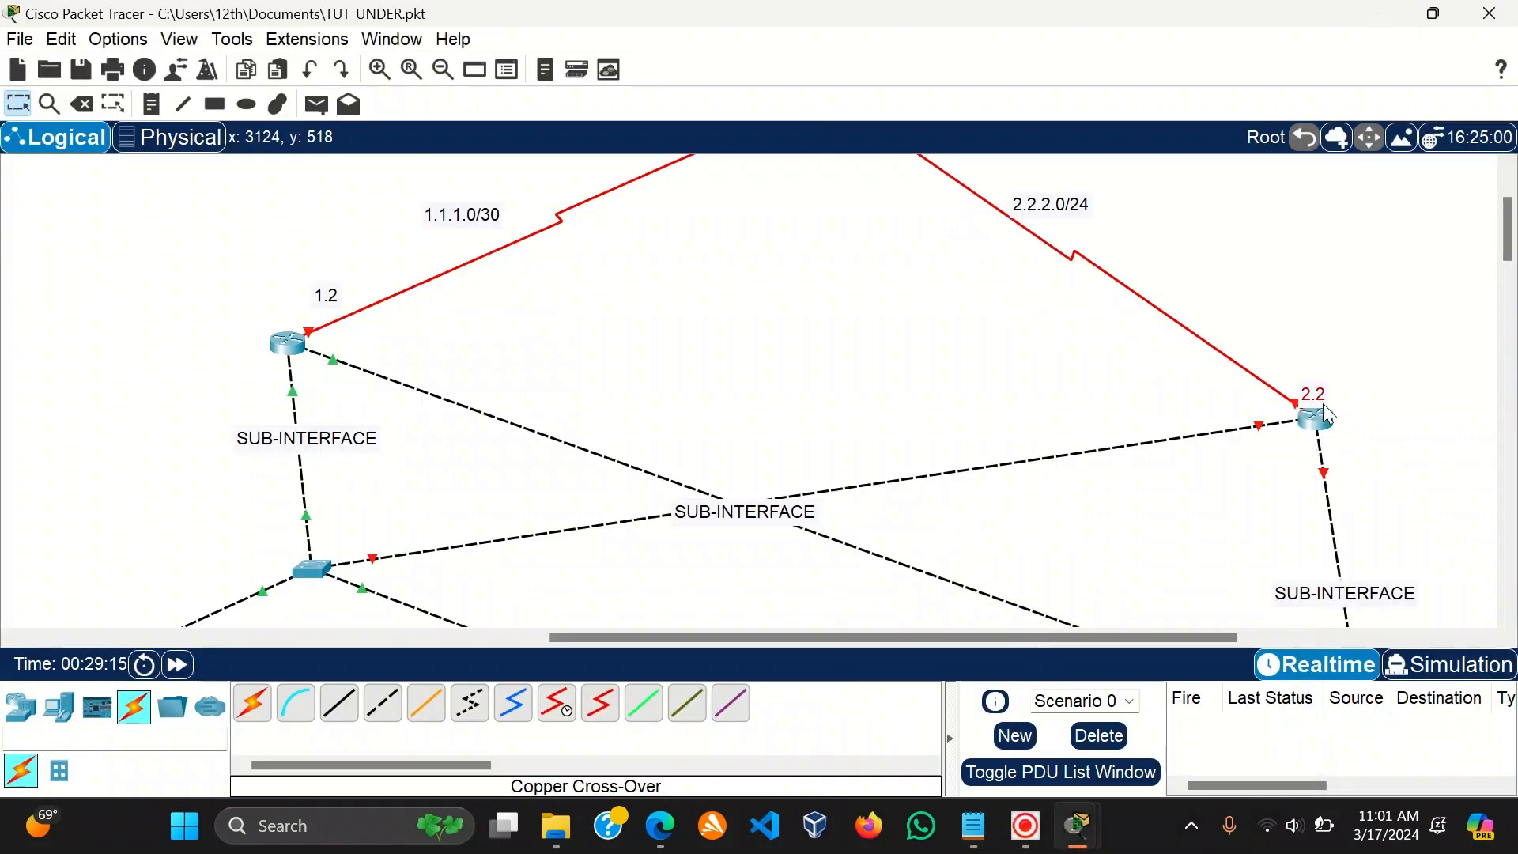
left_click(1305, 419)
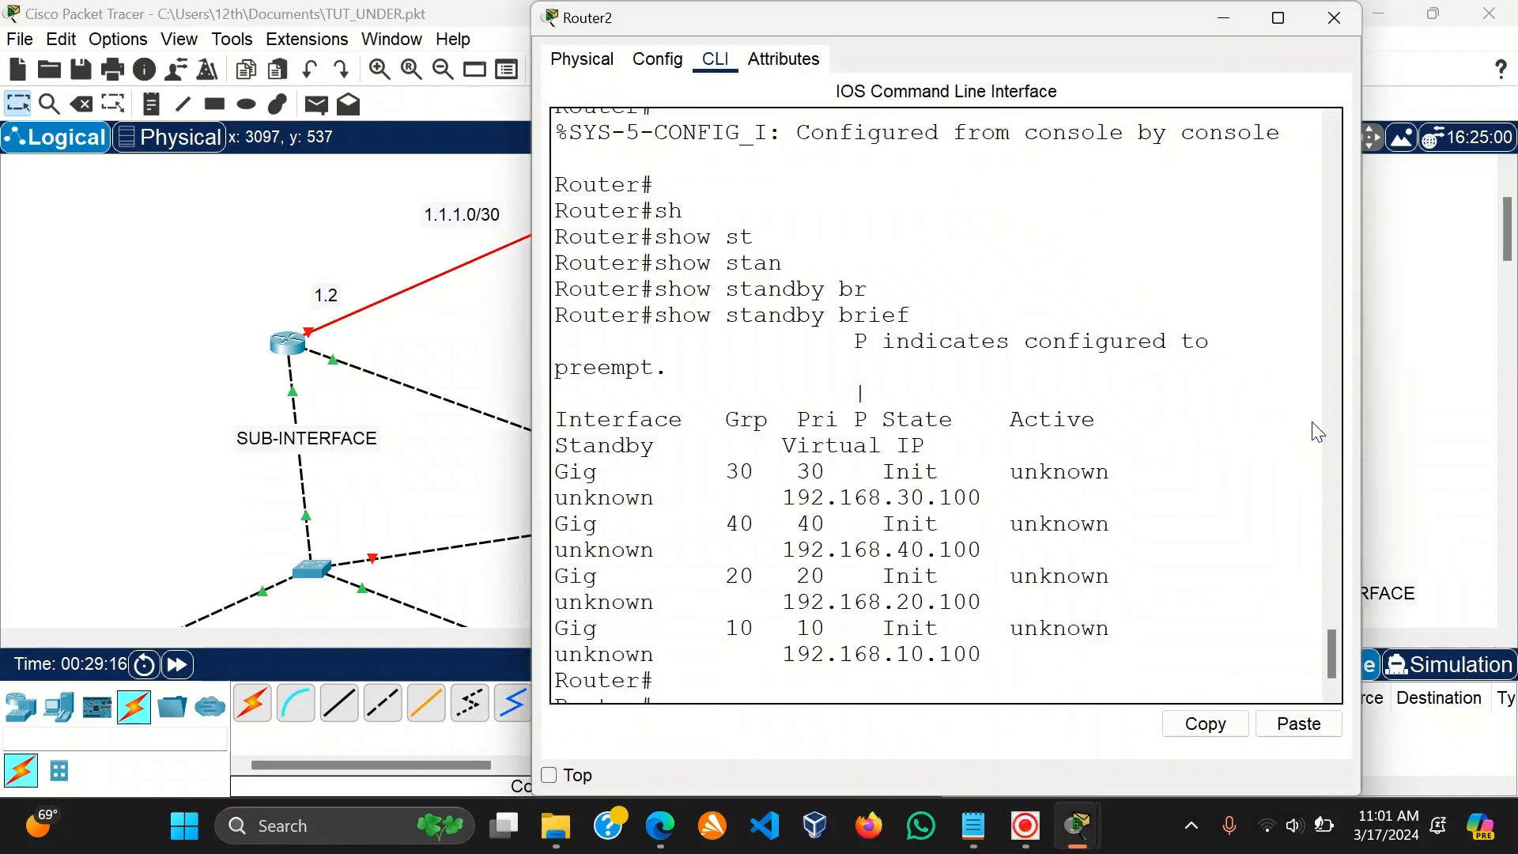
left_click(1281, 13)
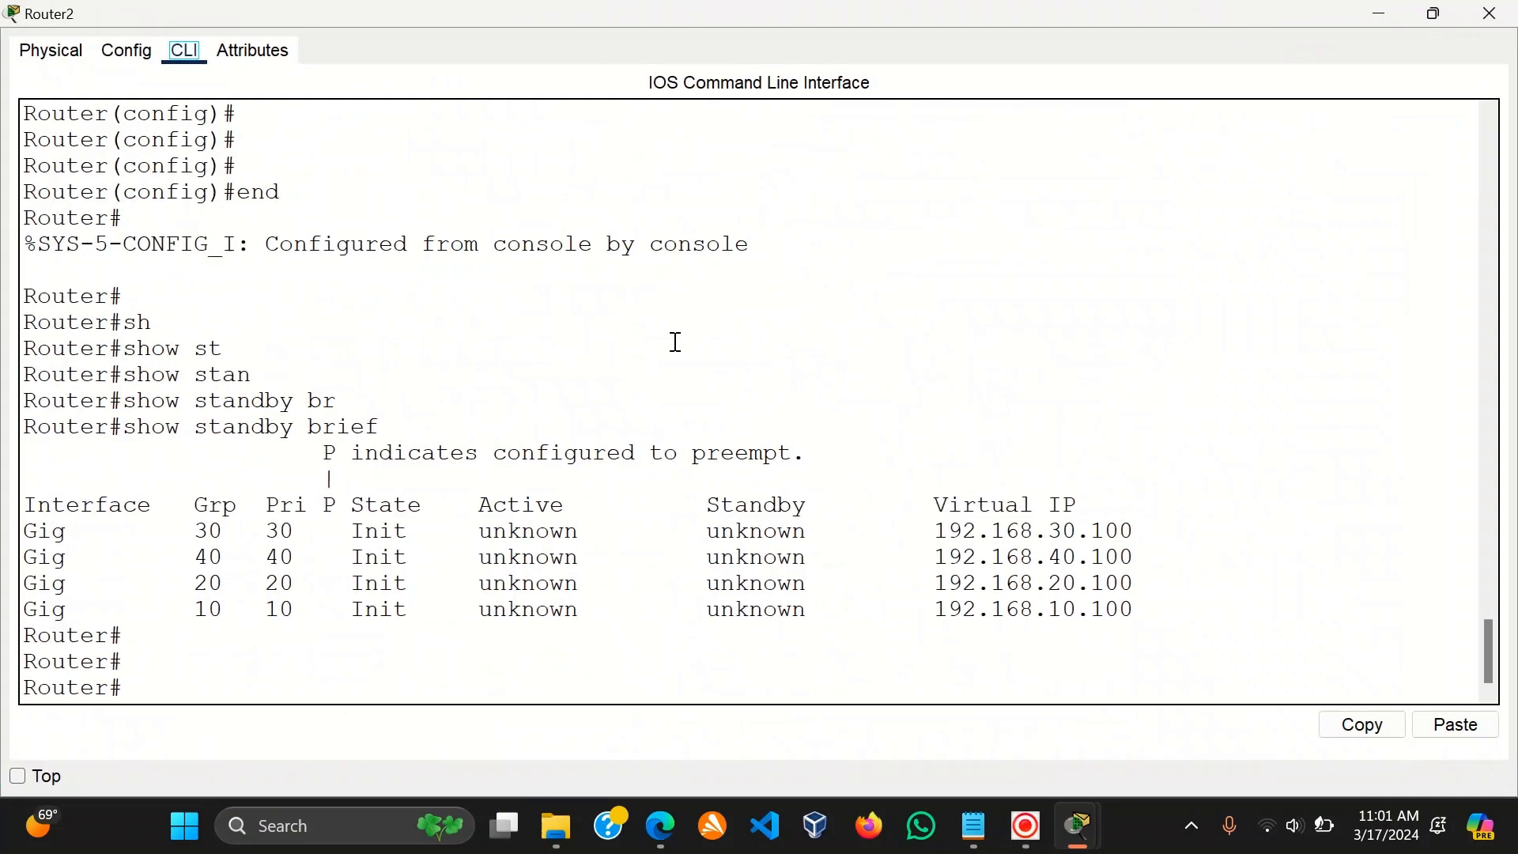
left_click(675, 341)
key("Return")
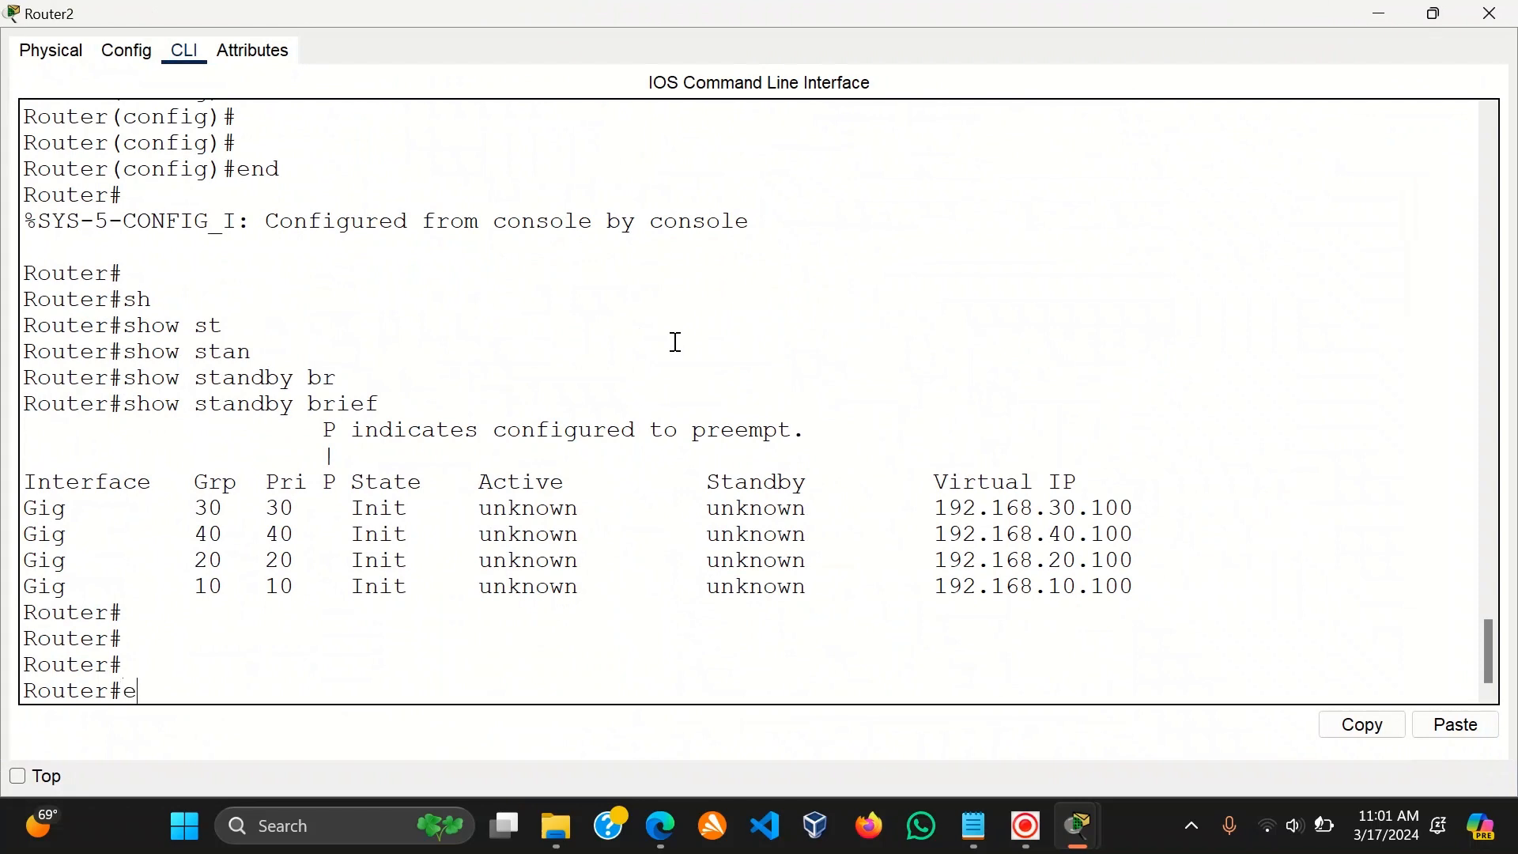
type("conf")
key("Tab")
type("t")
key("Tab")
key("Return")
key("Return")
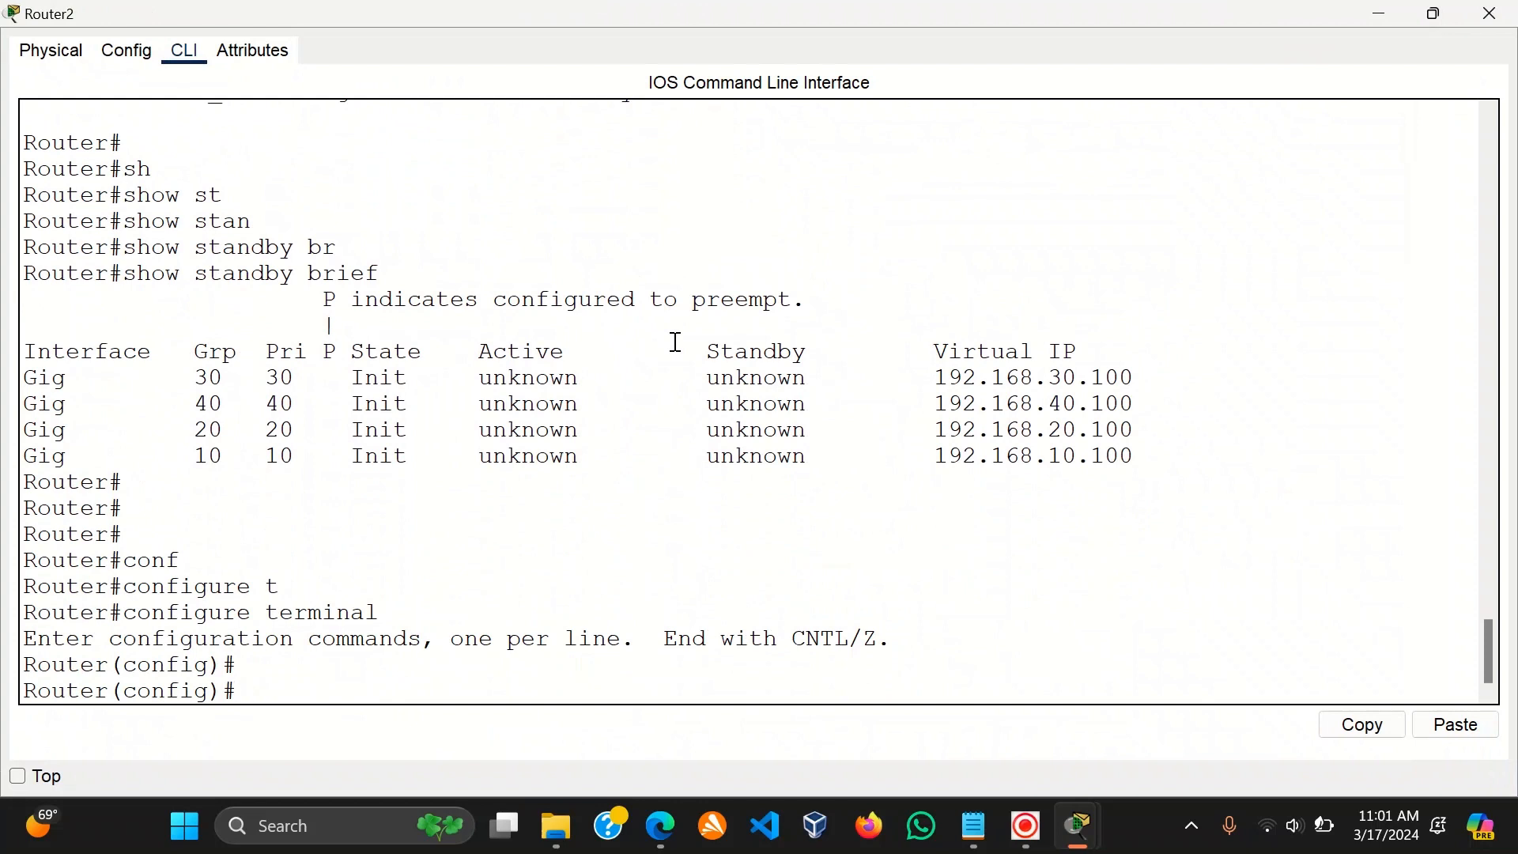
Bring up Router2's physical interface gigabitEthernet 0/0/0 with the no shutdown command.
type("int")
key("Tab")
type("g")
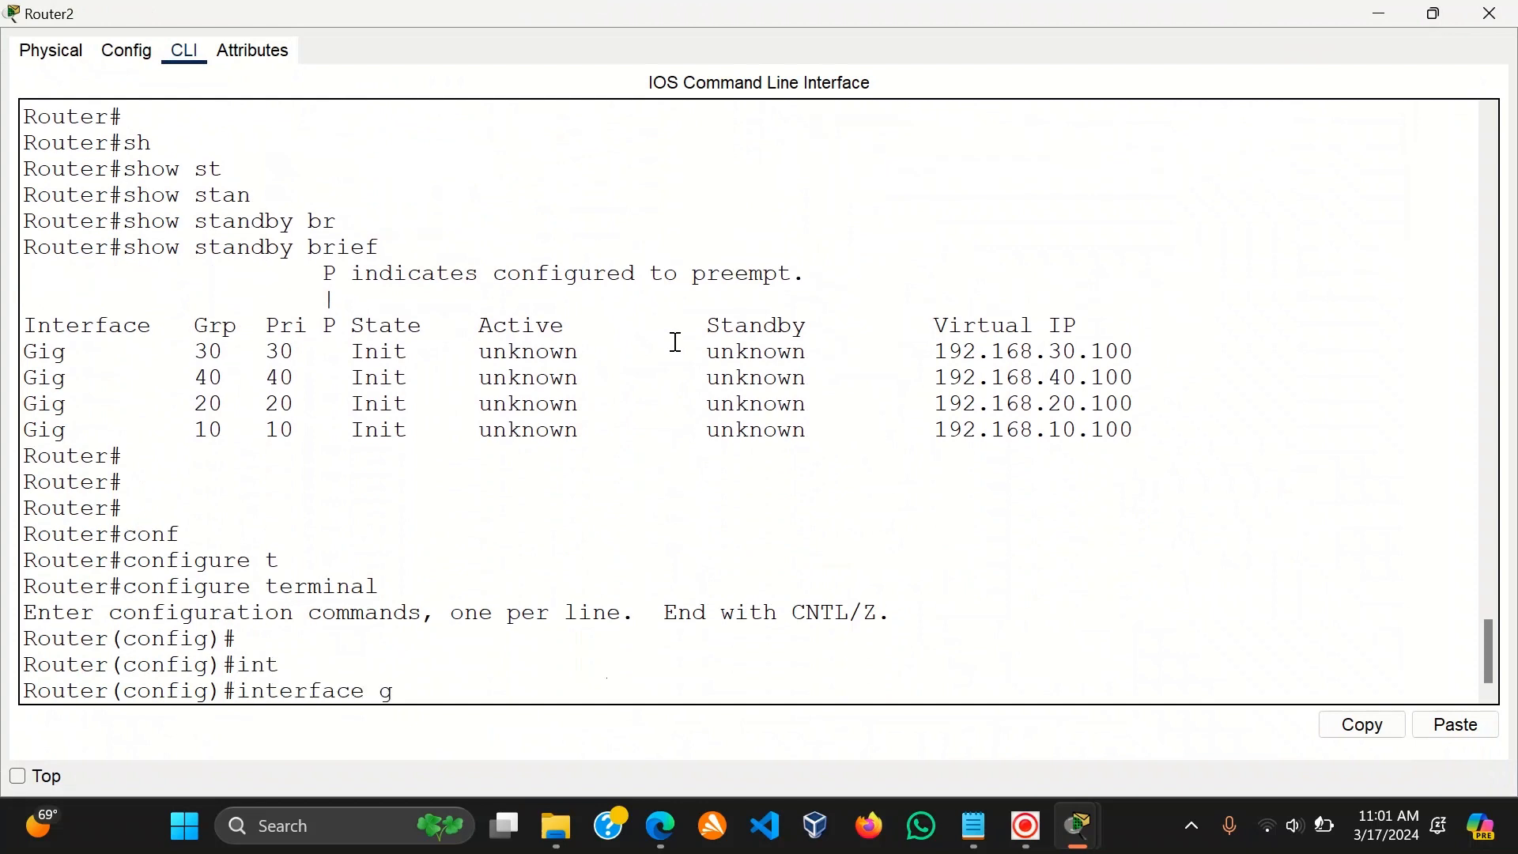
key("Tab")
type("0/0")
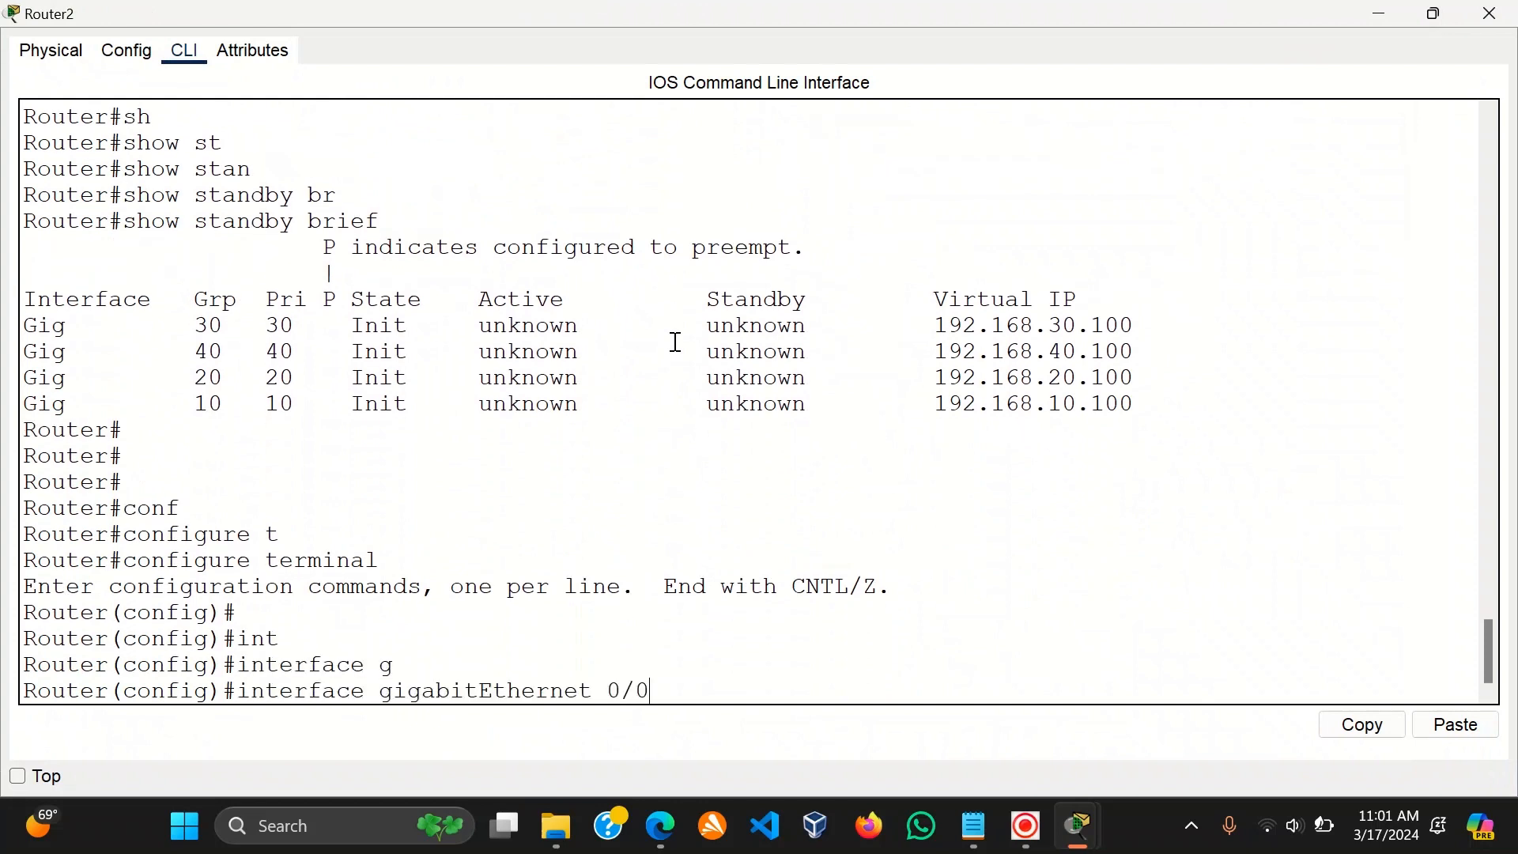
type("/0")
key("Return")
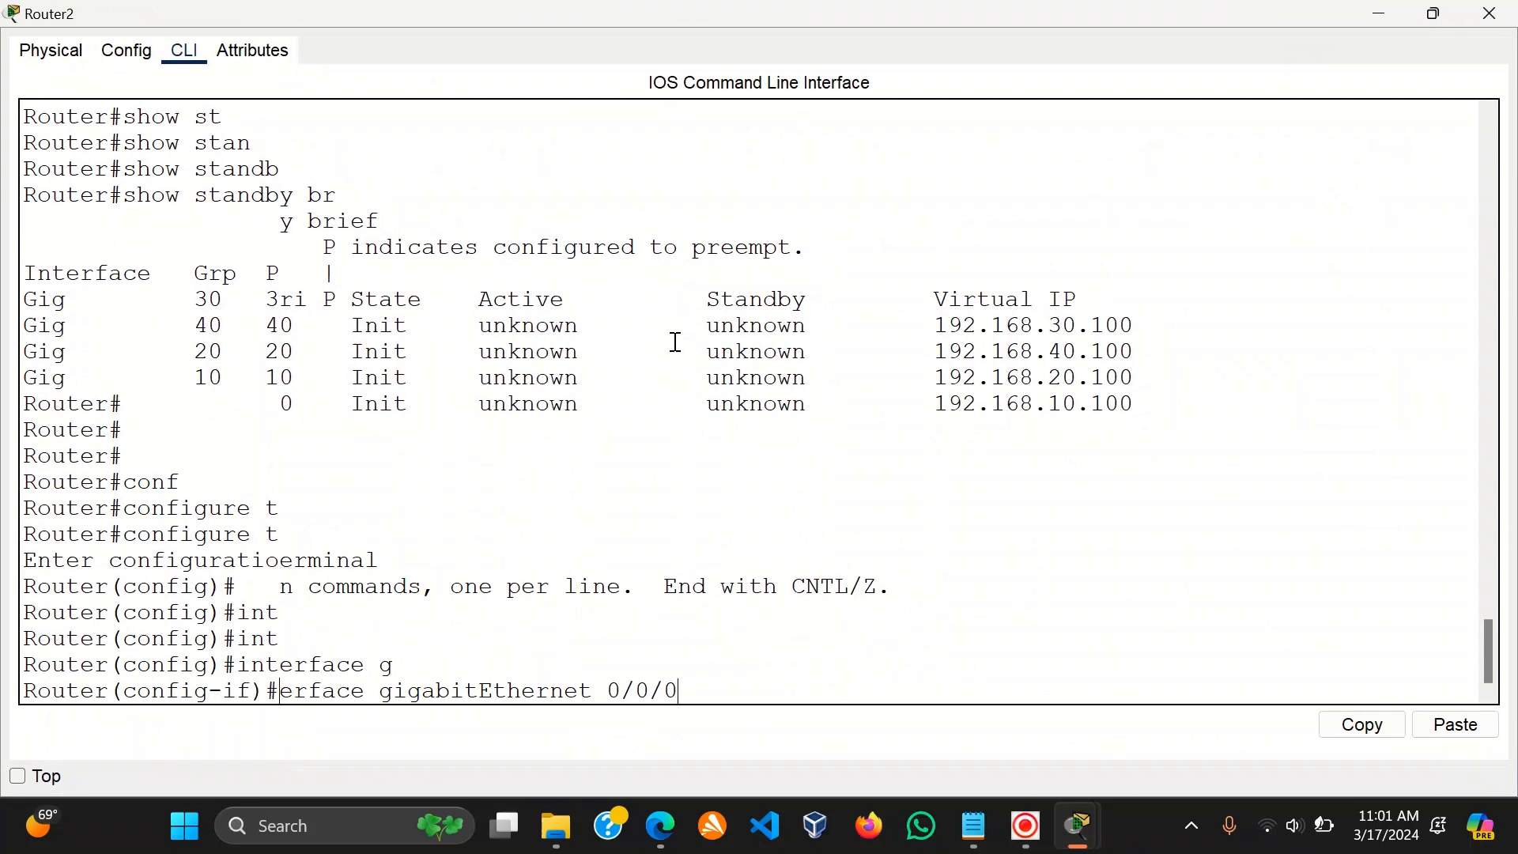
type("nosh")
key("Tab")
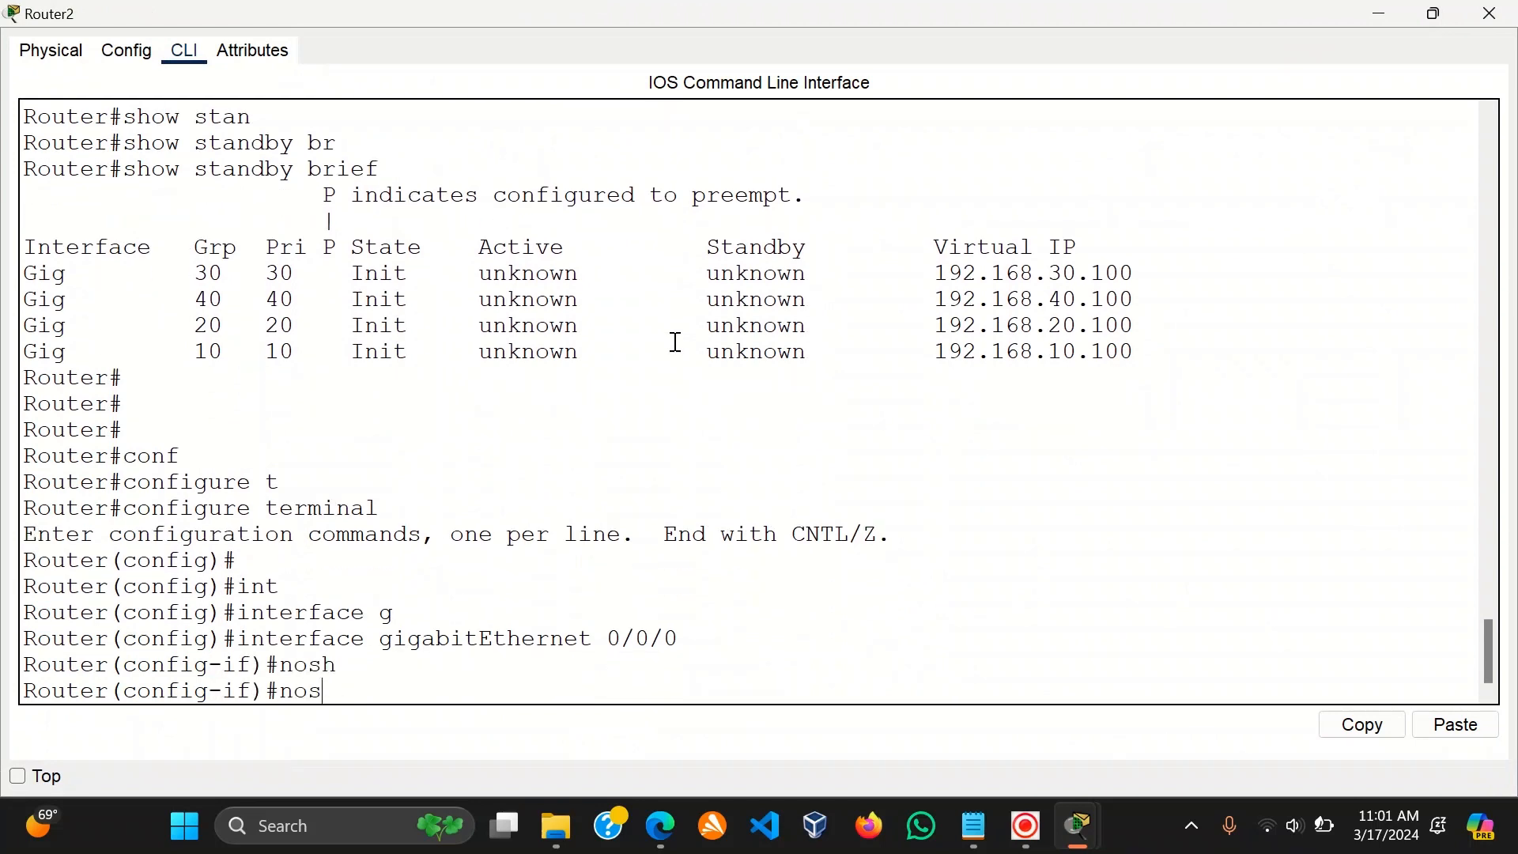
type("sh")
key("Tab")
key("Return")
key("Return")
key("Return")
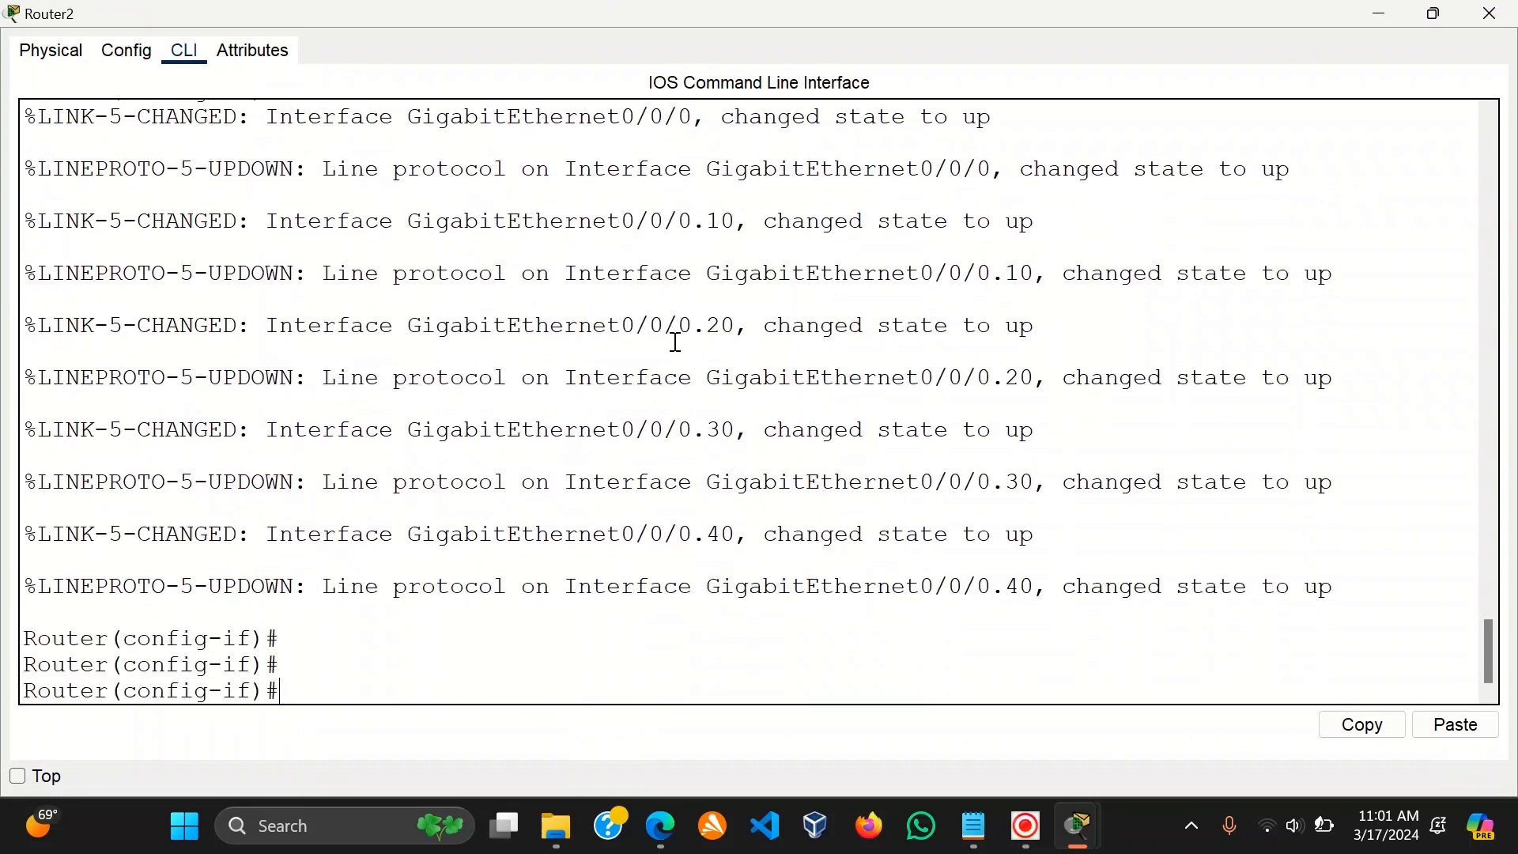
Exit interface configuration and paste the copied sub-interface commands into Router2 again.
key("Return")
type("ex")
key("Return")
key("Return")
key("Return")
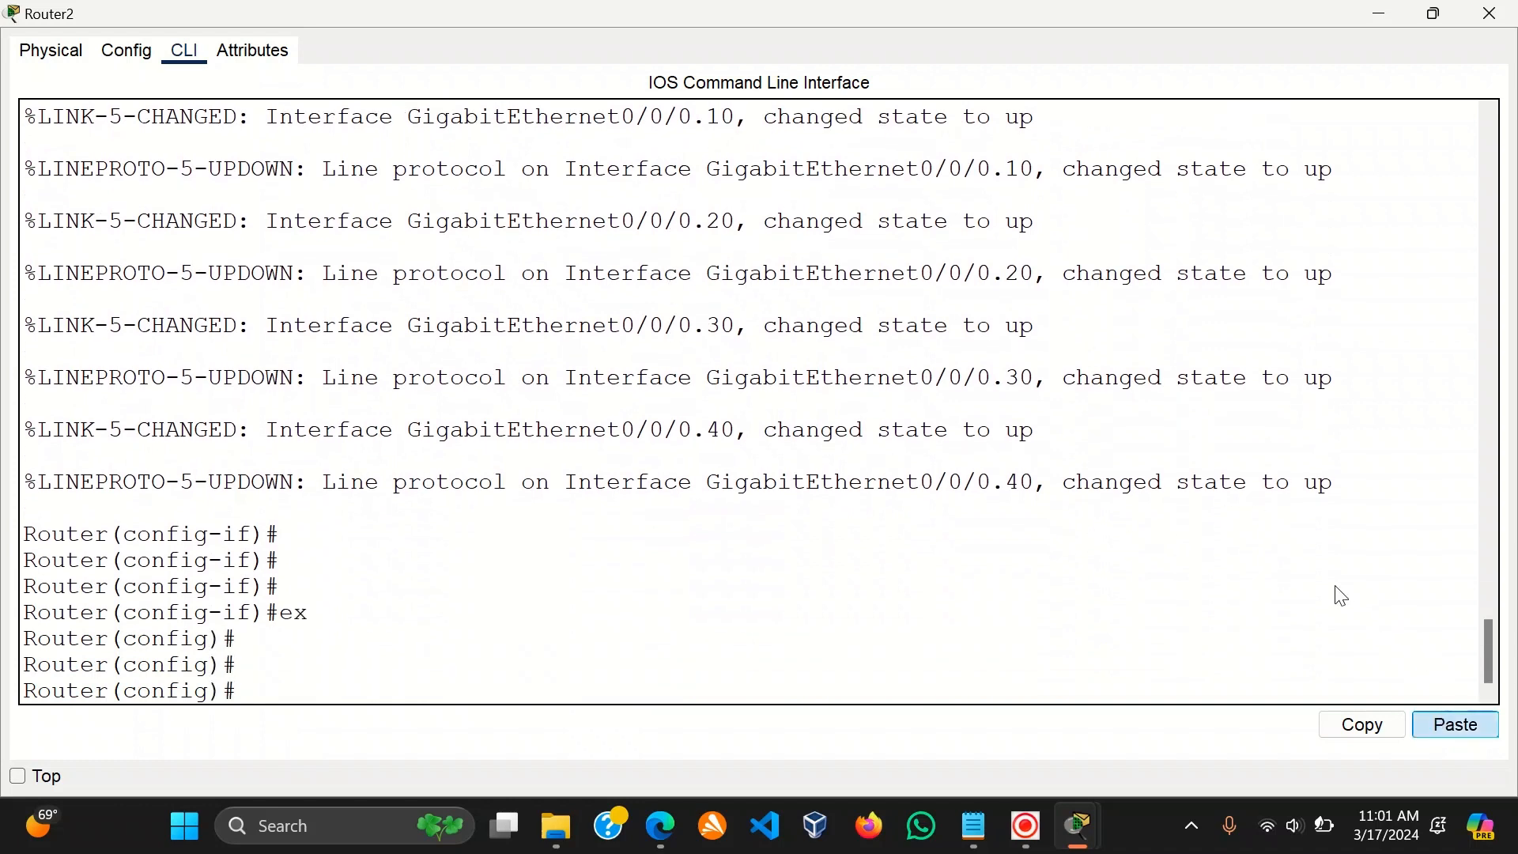
key("Return")
key("Return")
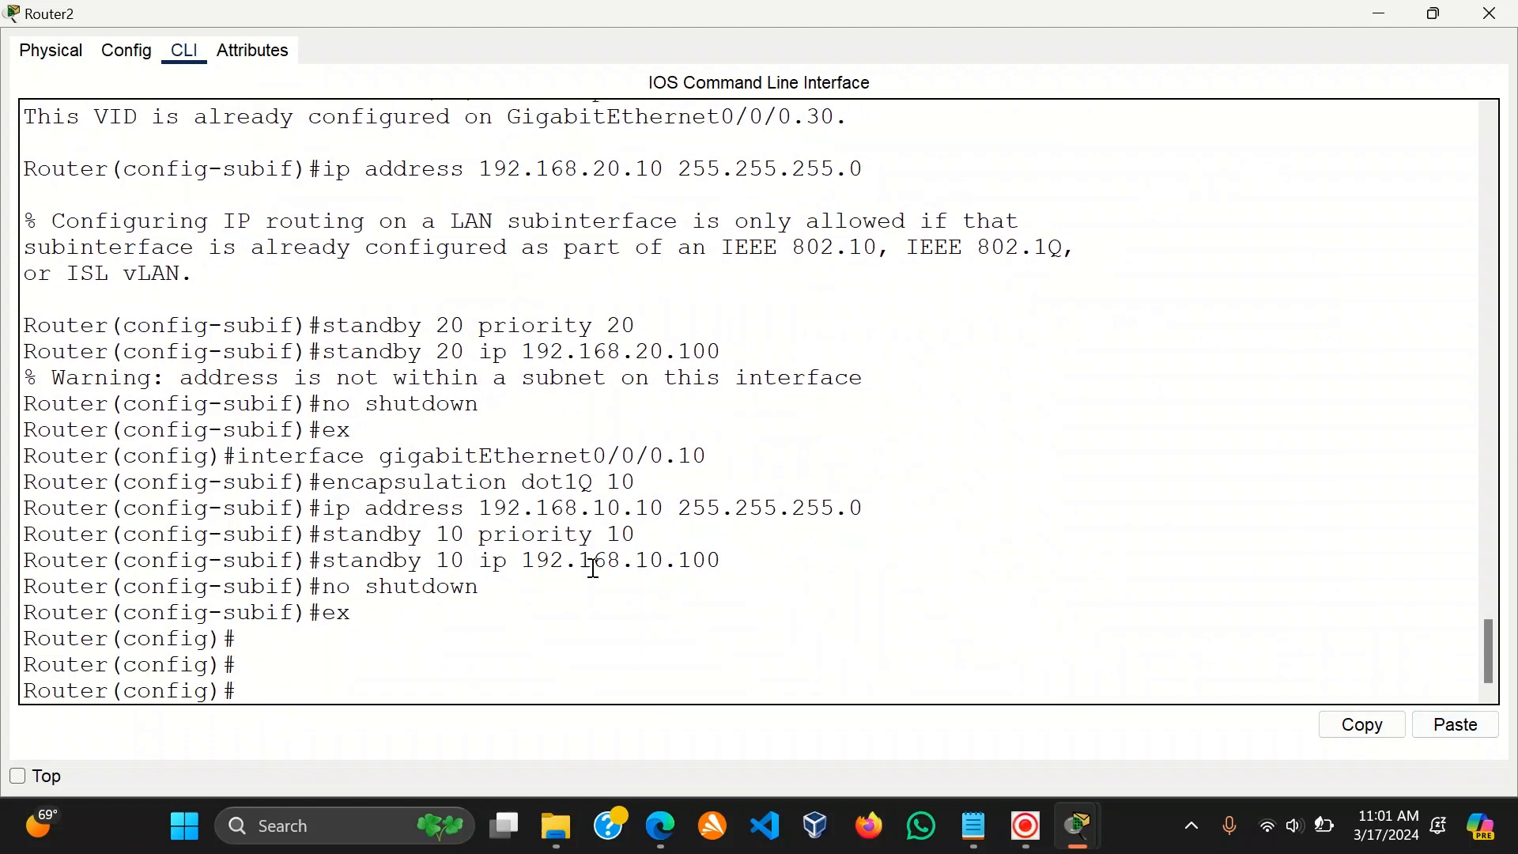
Review the newly pasted output from the gigabitEthernet0/0/0.10 block back up to the gigabitEthernet0/0/0.30 block.
left_click_drag(494, 609, 427, 481)
left_click(601, 430)
left_click_drag(467, 430, 455, 355)
scroll(694, 456, "up", 3)
scroll(696, 458, "up", 3)
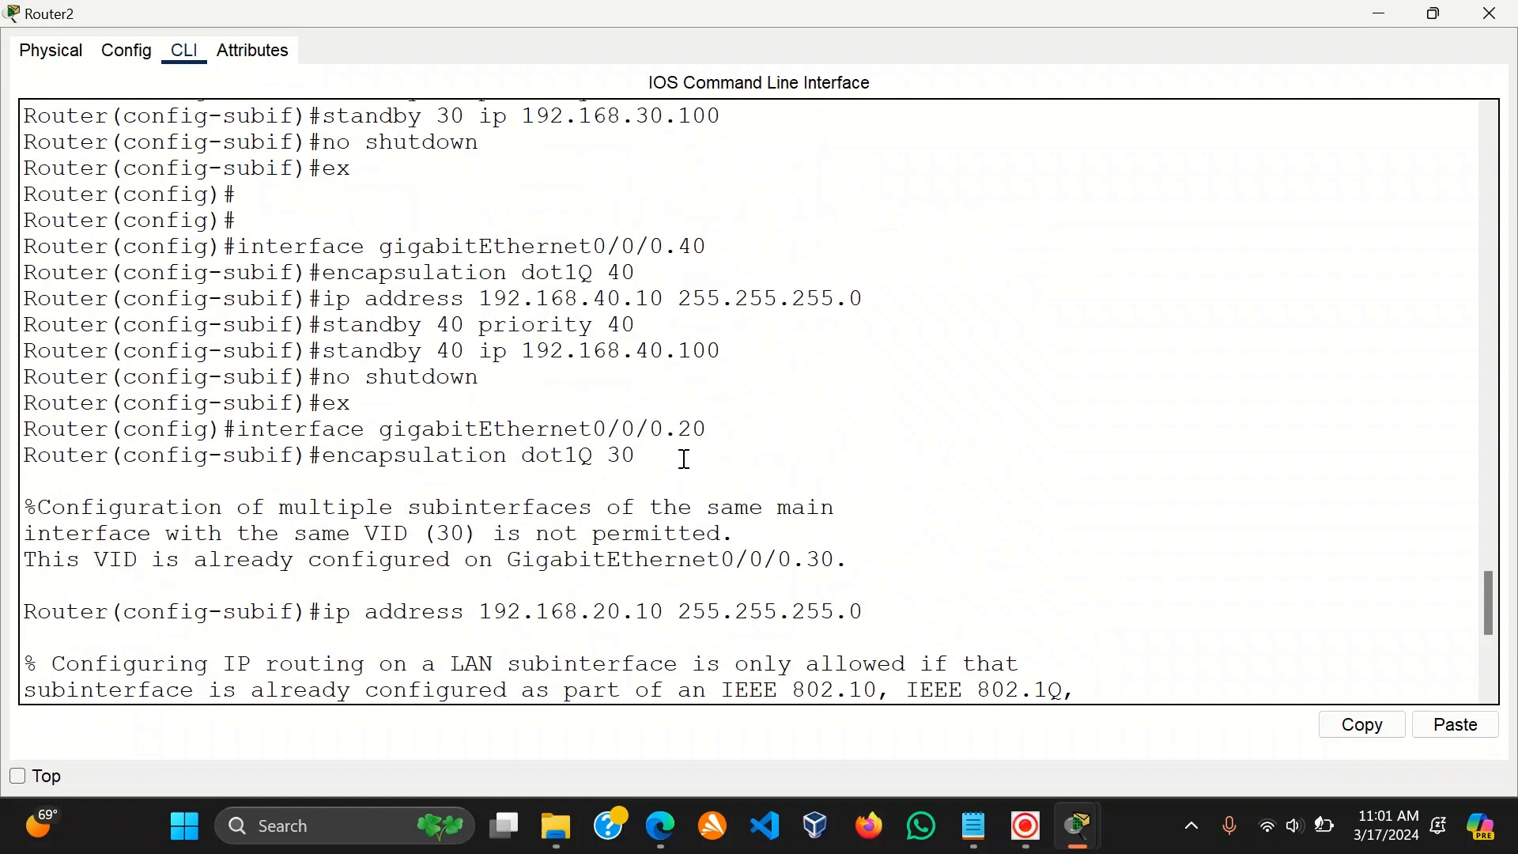
left_click_drag(541, 385, 523, 276)
scroll(530, 285, "up", 2)
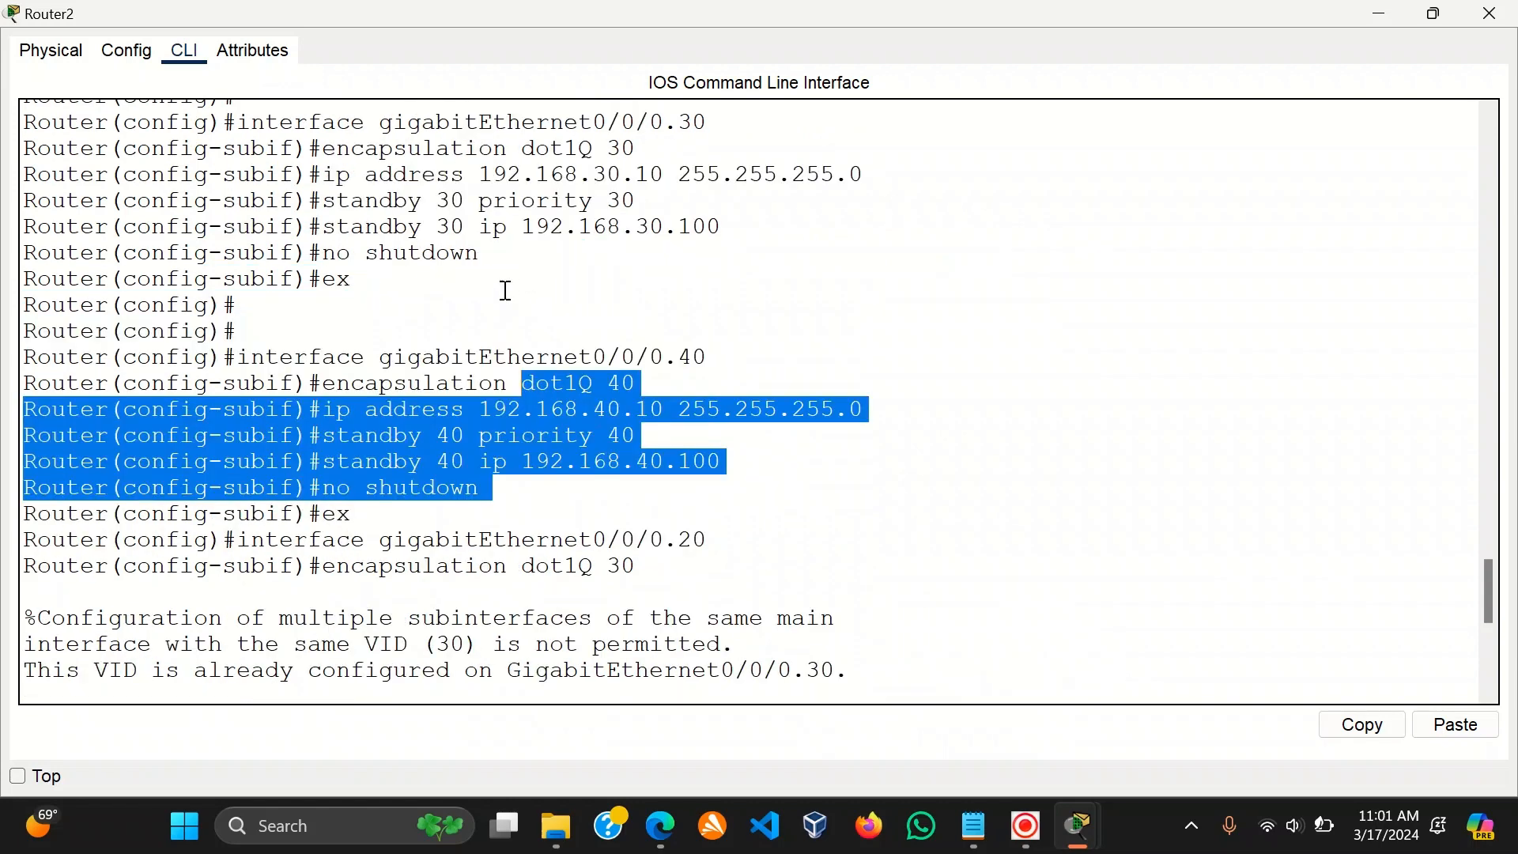
left_click(506, 291)
scroll(643, 451, "down", 7)
Leave Router2's configuration mode with the end command.
key("Return")
key("Return")
key("Return")
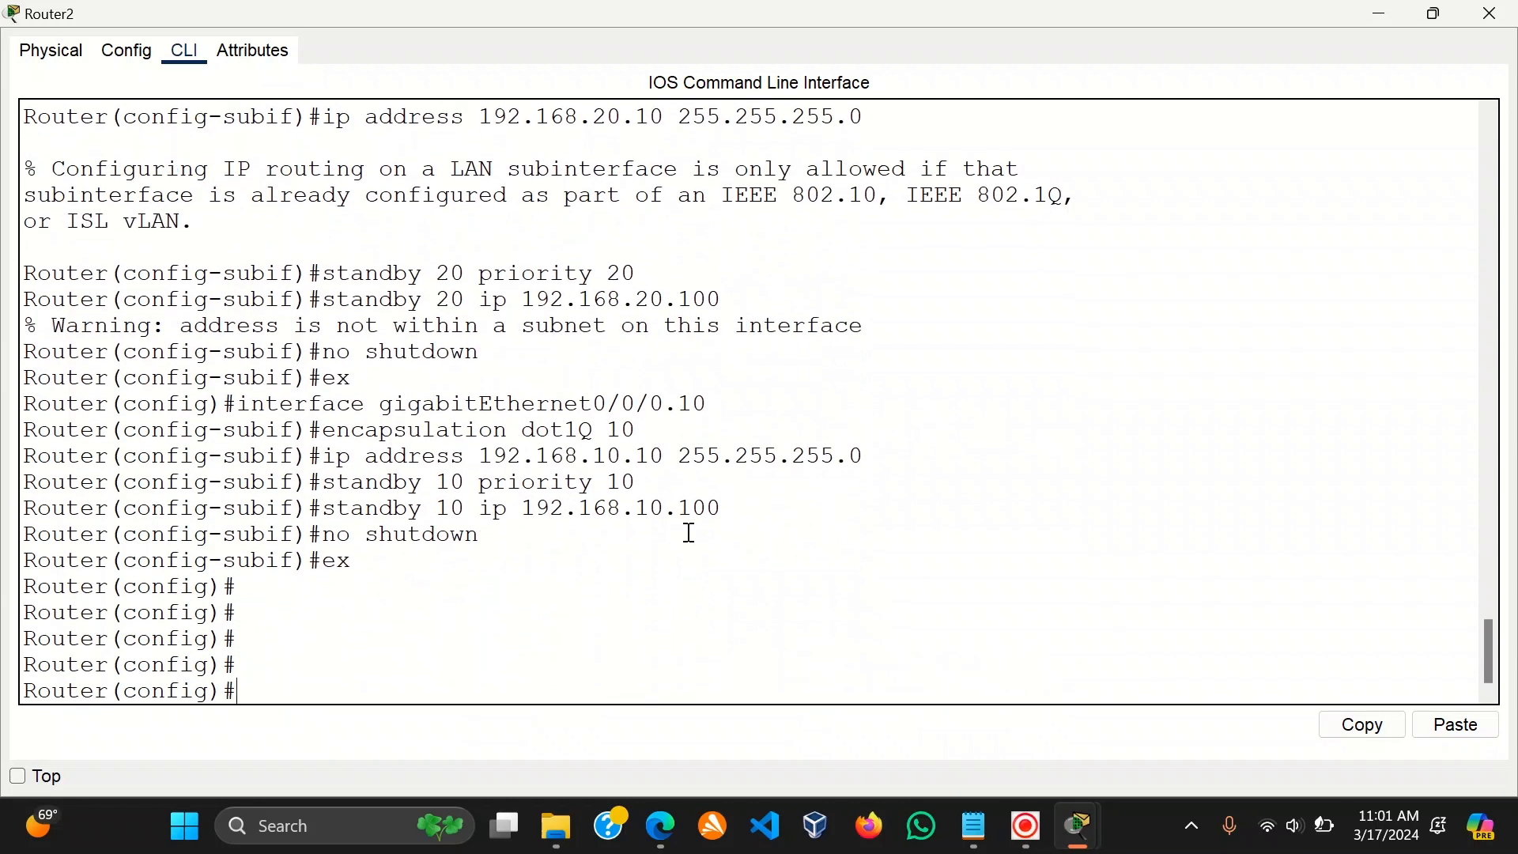
type("end")
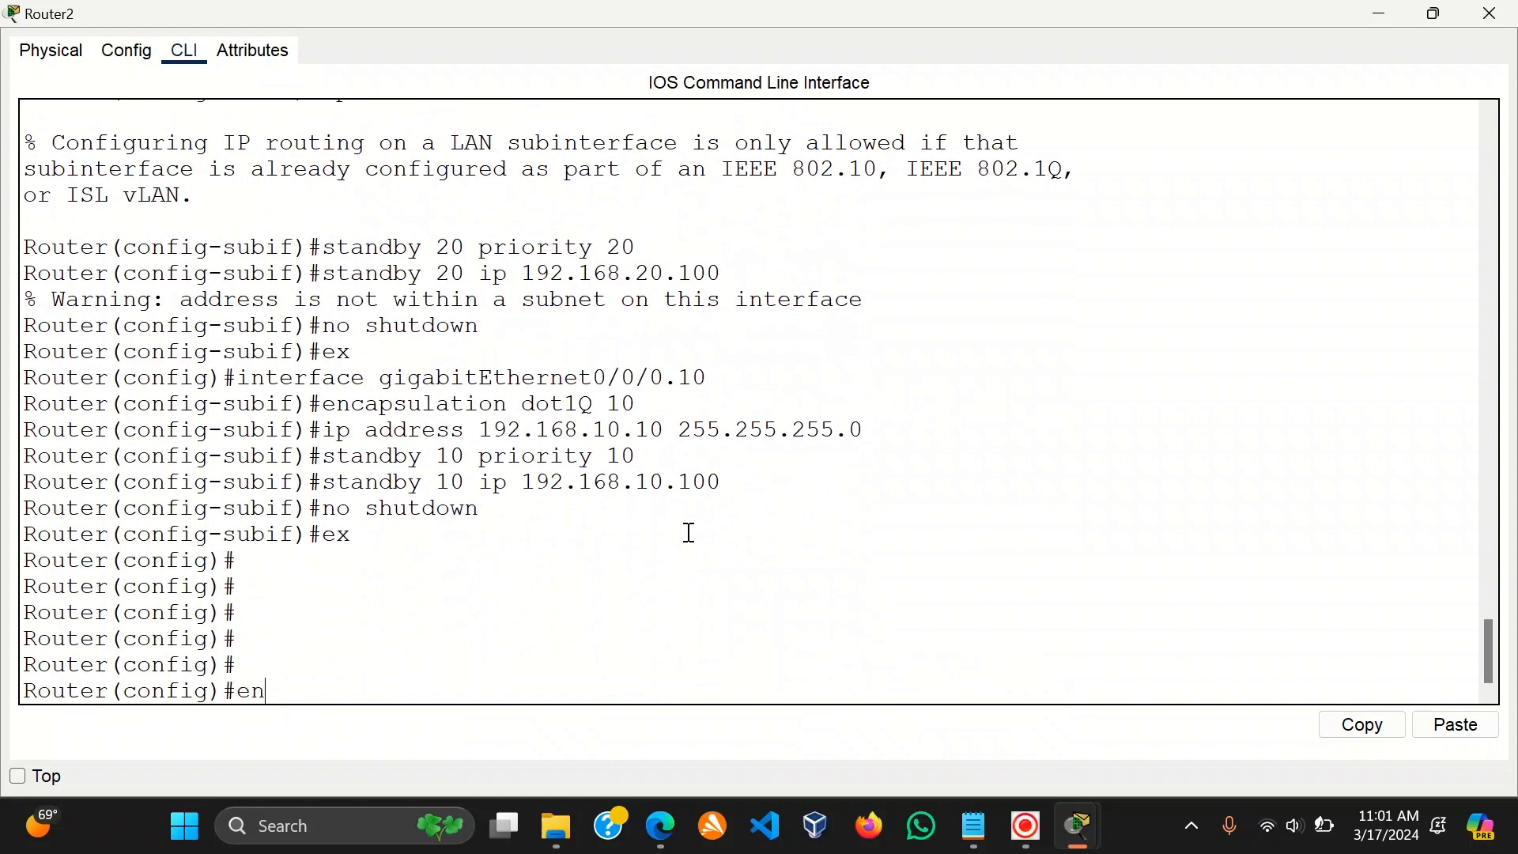
key("Return")
Run show standby brief on Router2 and examine the HSRP state-change messages, especially those for group 40.
type("sh")
key("Tab")
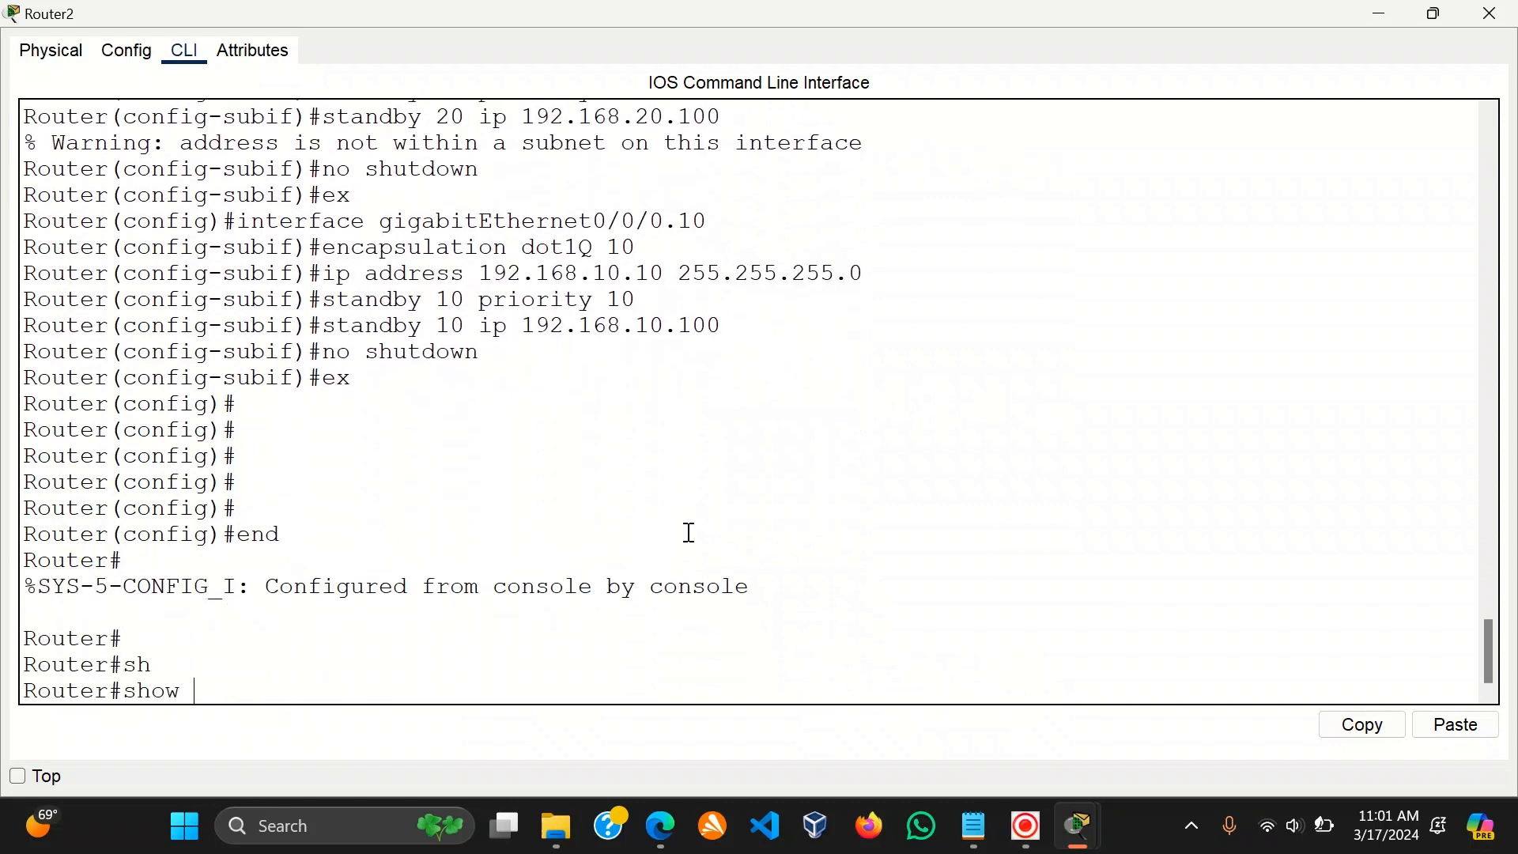
type("st")
key("Tab")
type("an")
key("Tab")
type("br")
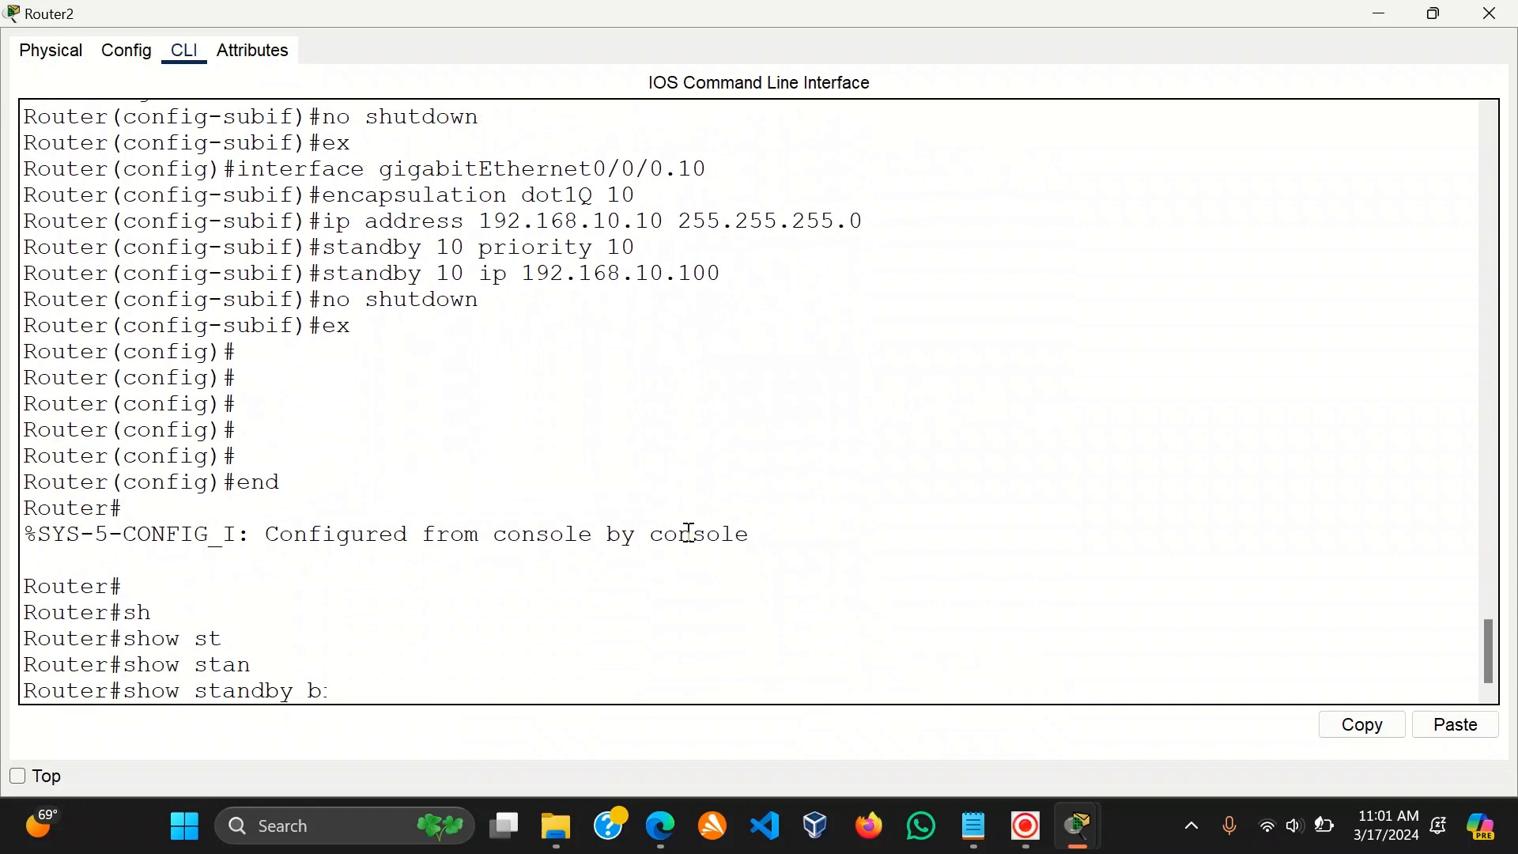
key("Tab")
key("Return")
key("Return")
key("Return")
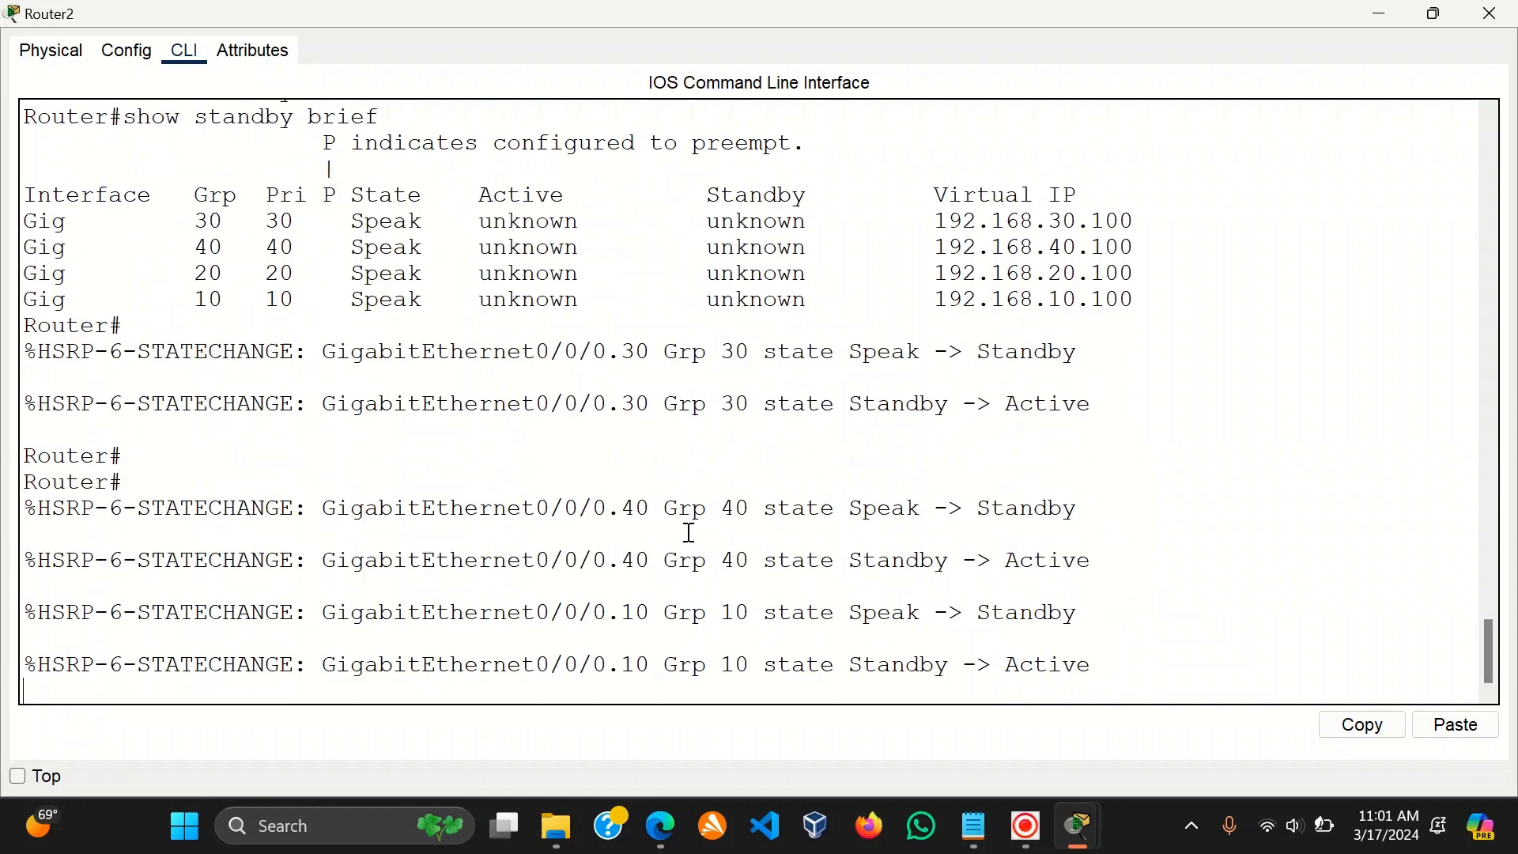
left_click_drag(1128, 566, 874, 440)
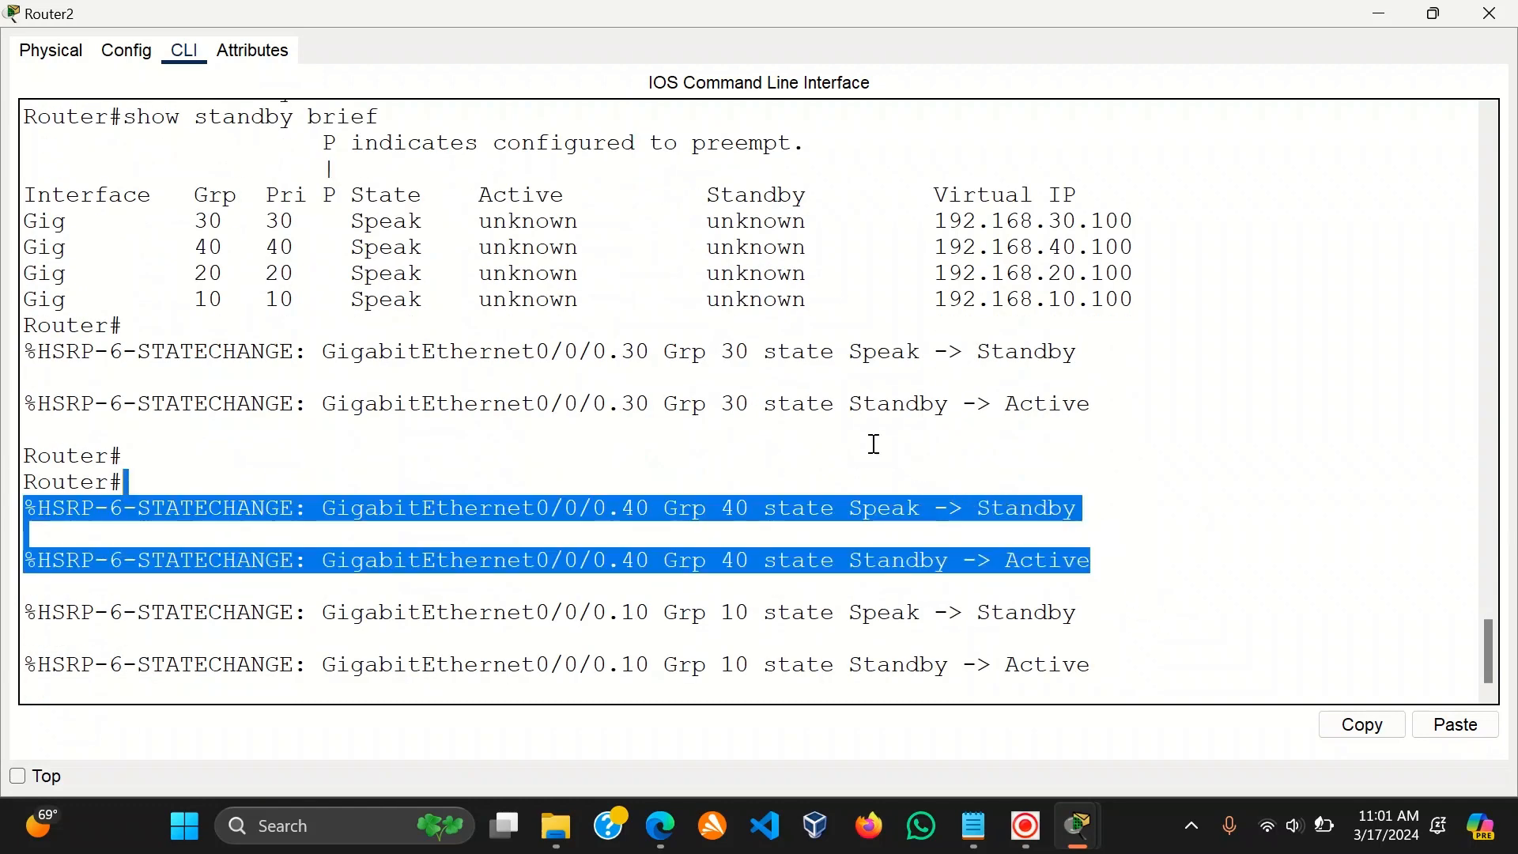
left_click(834, 408)
Run show standby brief once more to recheck the active and standby routers, and close Router2's window.
key("Return")
key("Return")
key("Return")
key("Return")
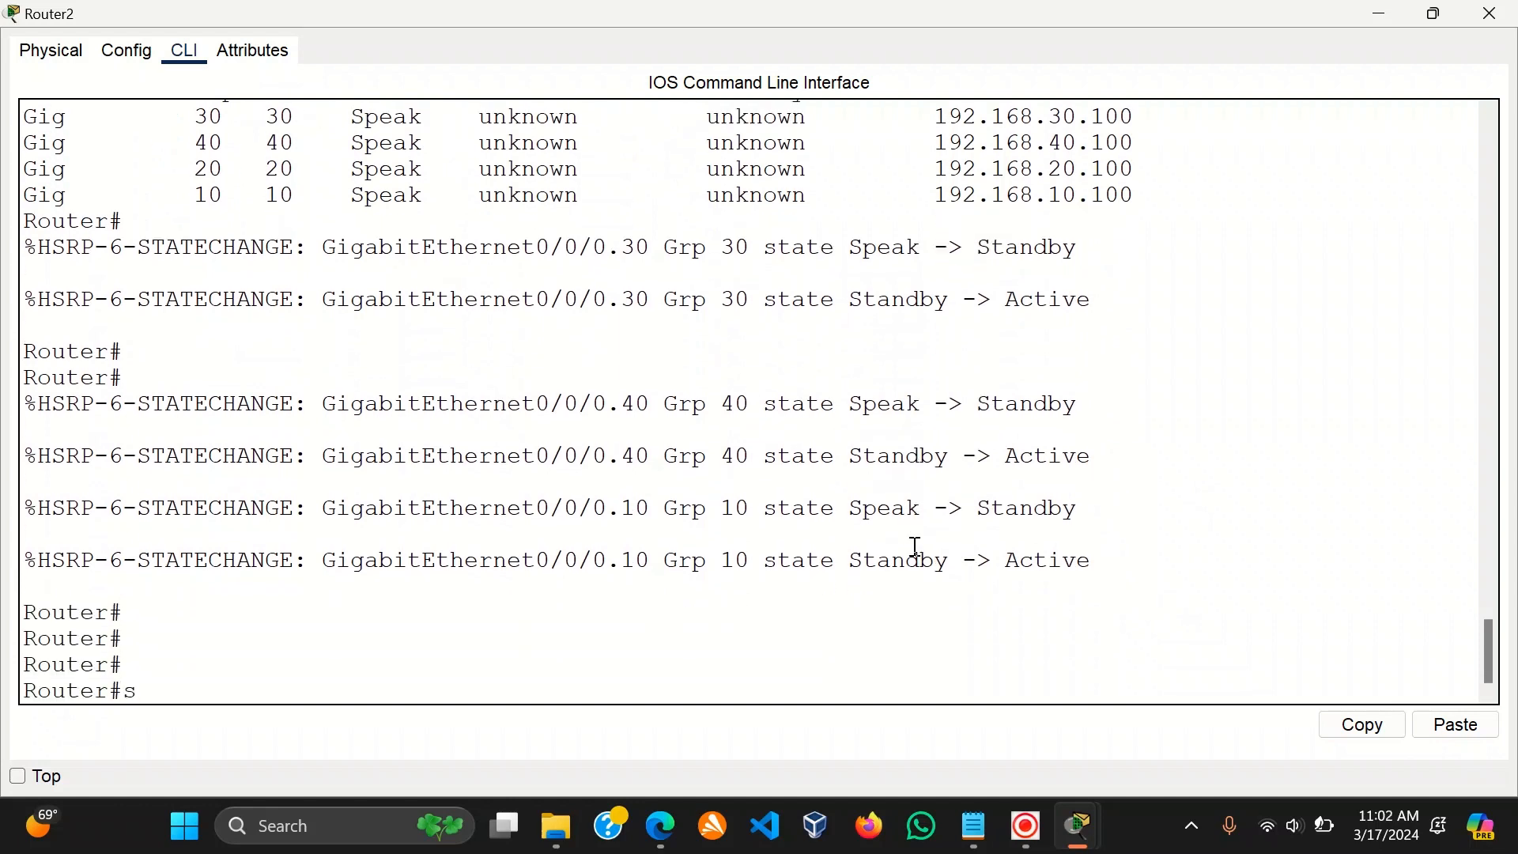
type("h")
key("Tab")
type("st")
key("Tab")
type("an")
key("Tab")
type("br")
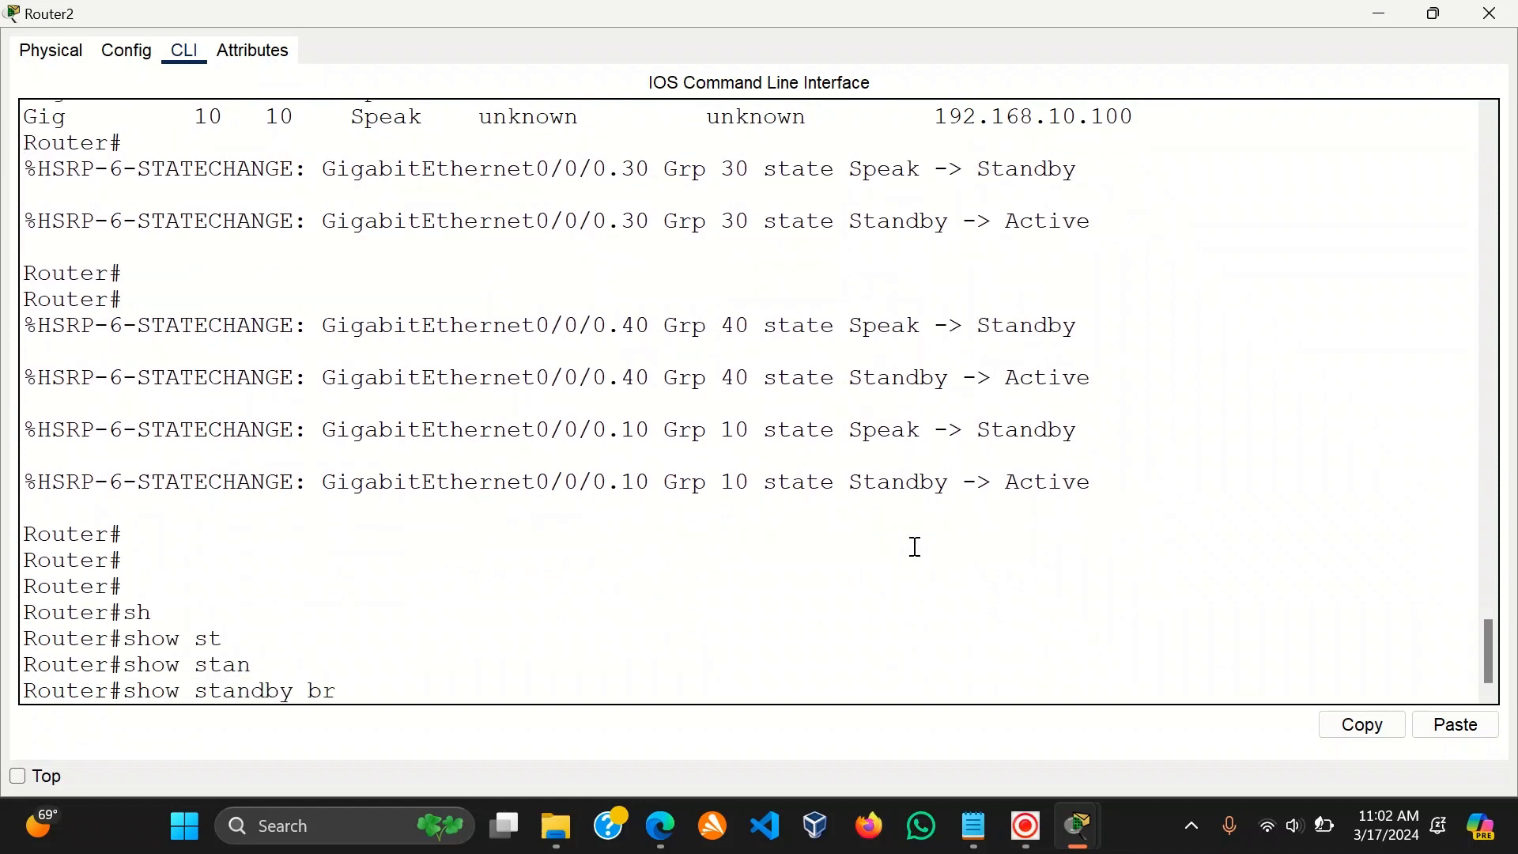
key("Tab")
key("Return")
key("Return")
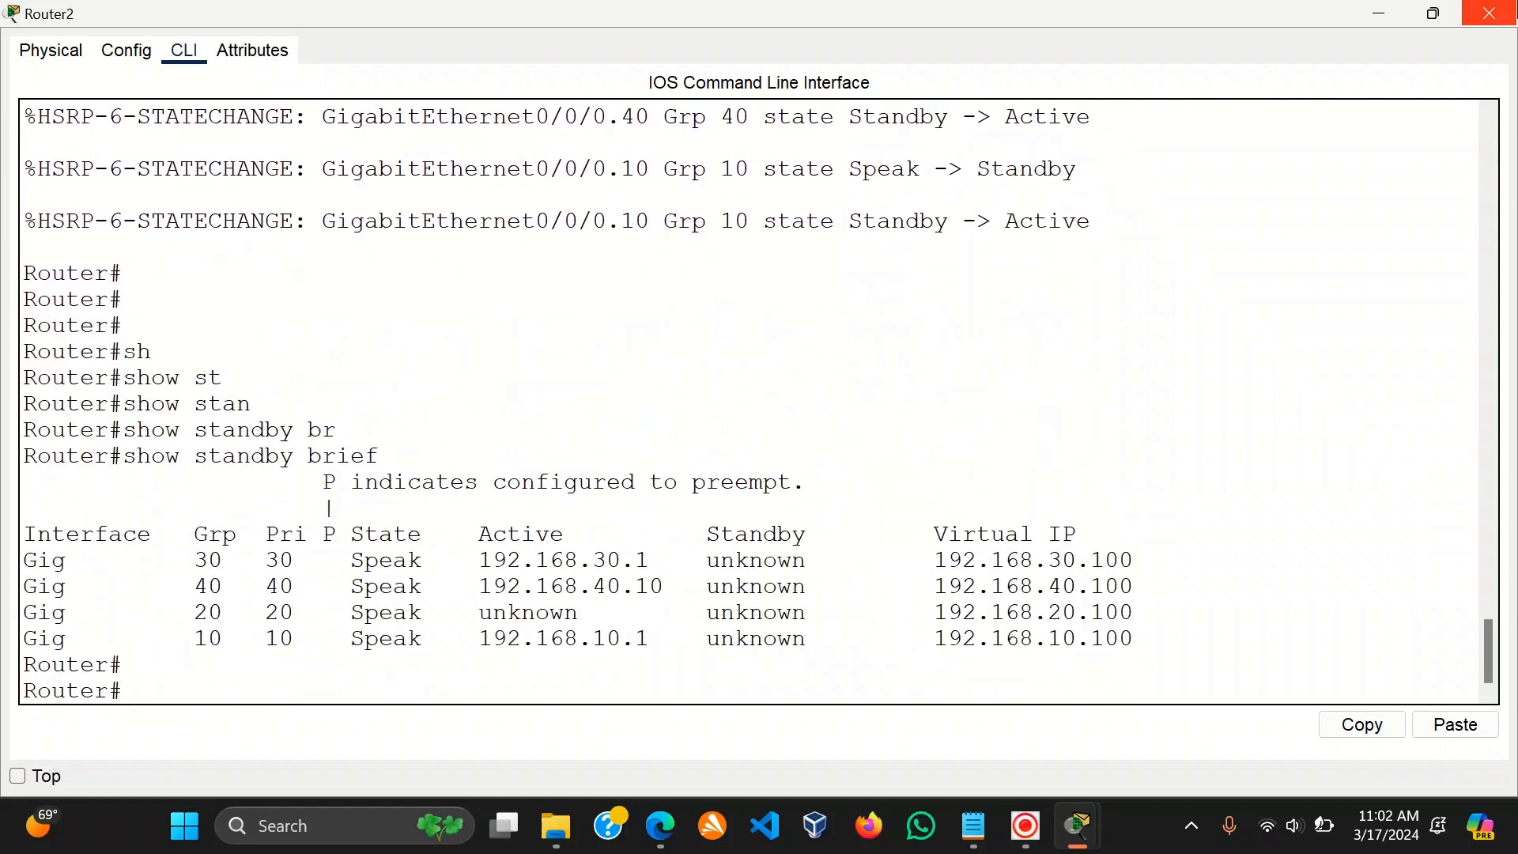
left_click(1489, 13)
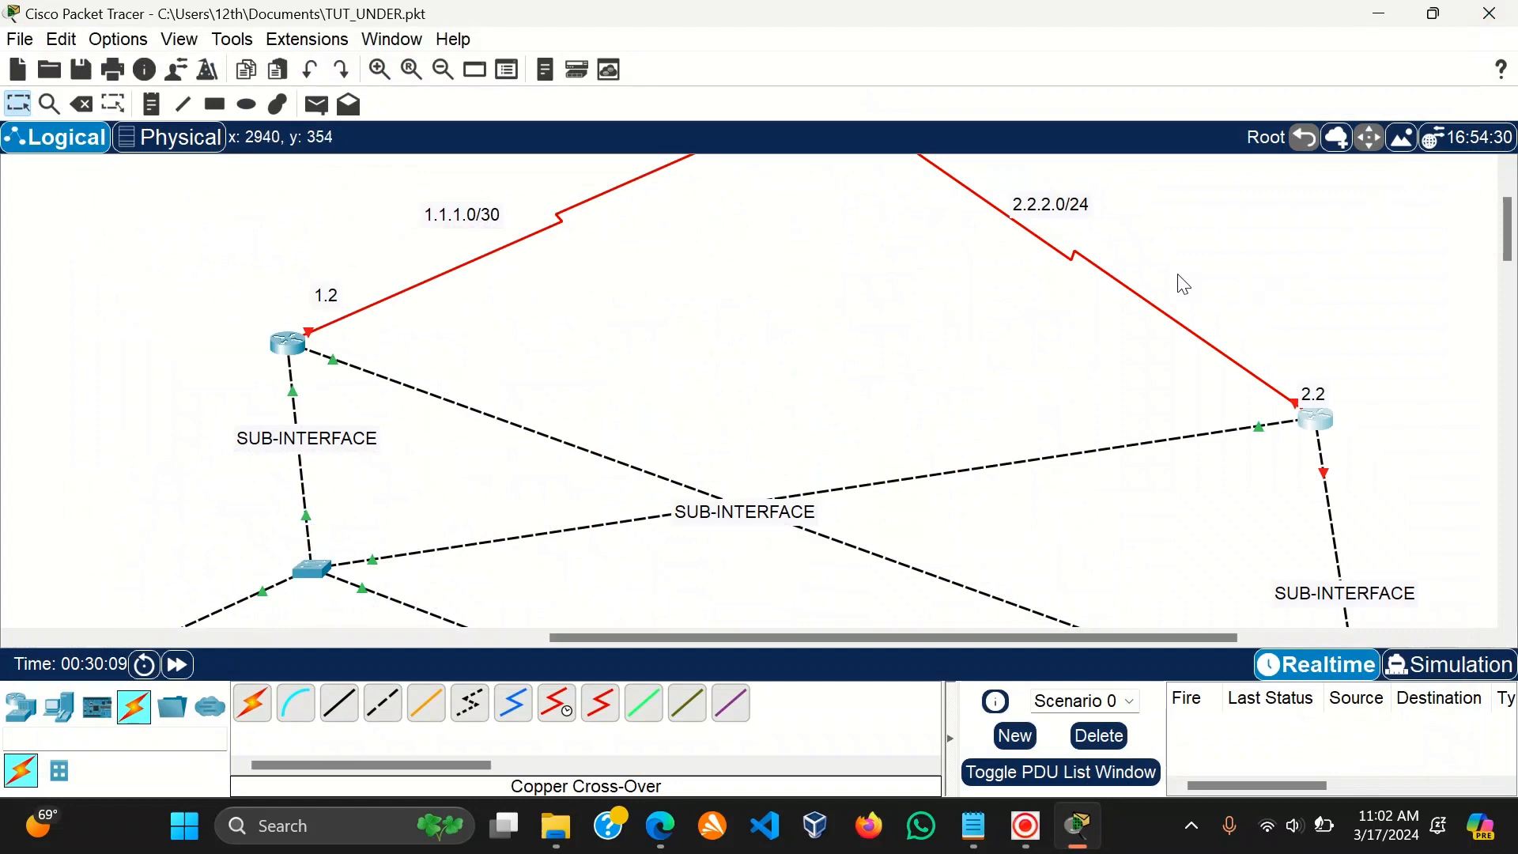
Switch the VLAN 30 STUDENT PC's IP configuration to DHCP and close its window.
scroll(892, 331, "down", 2)
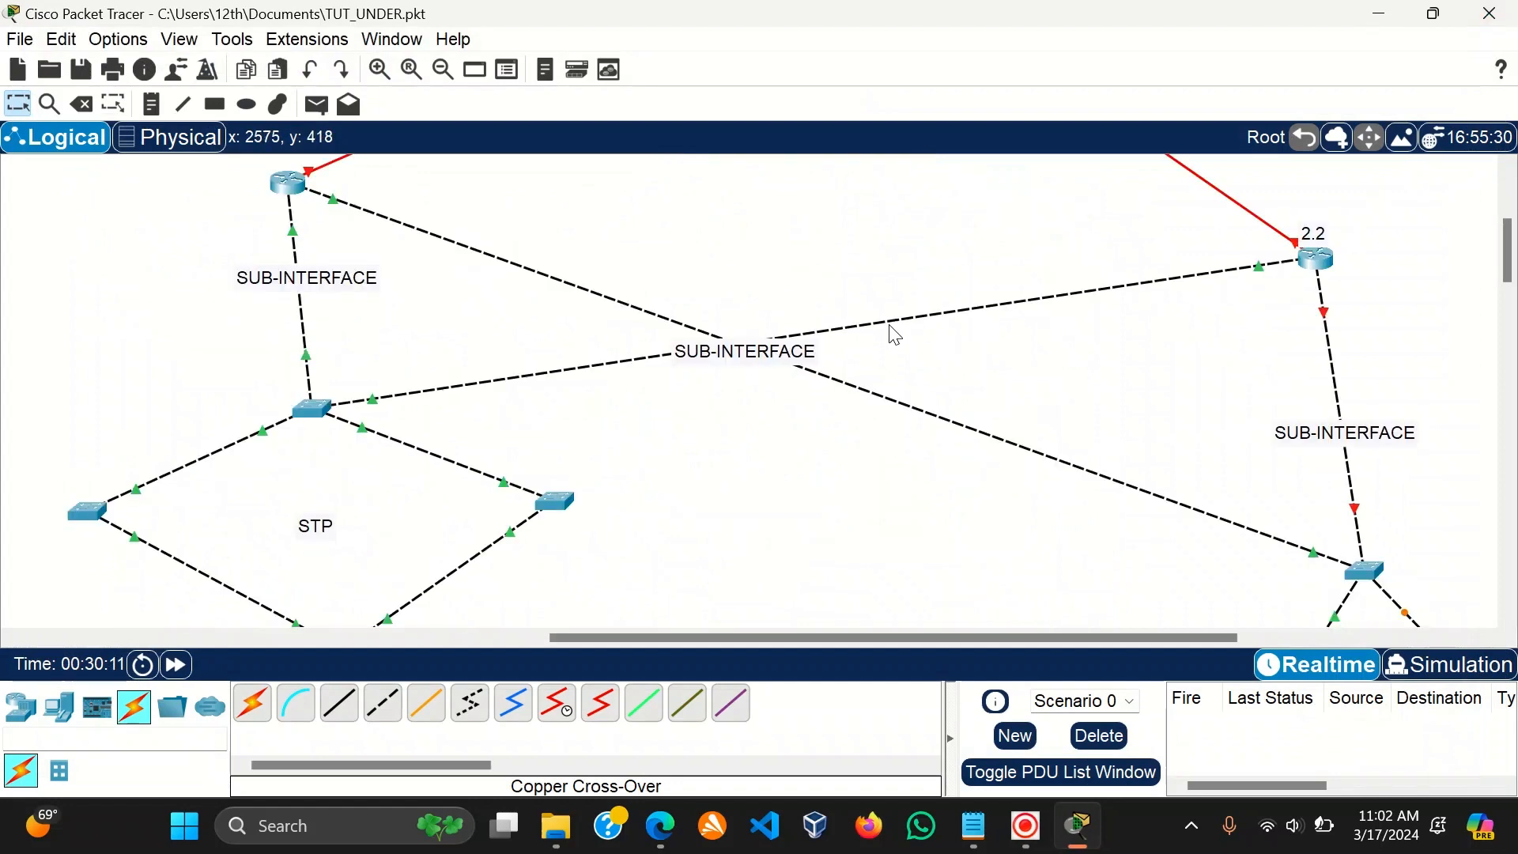
scroll(664, 389, "down", 10)
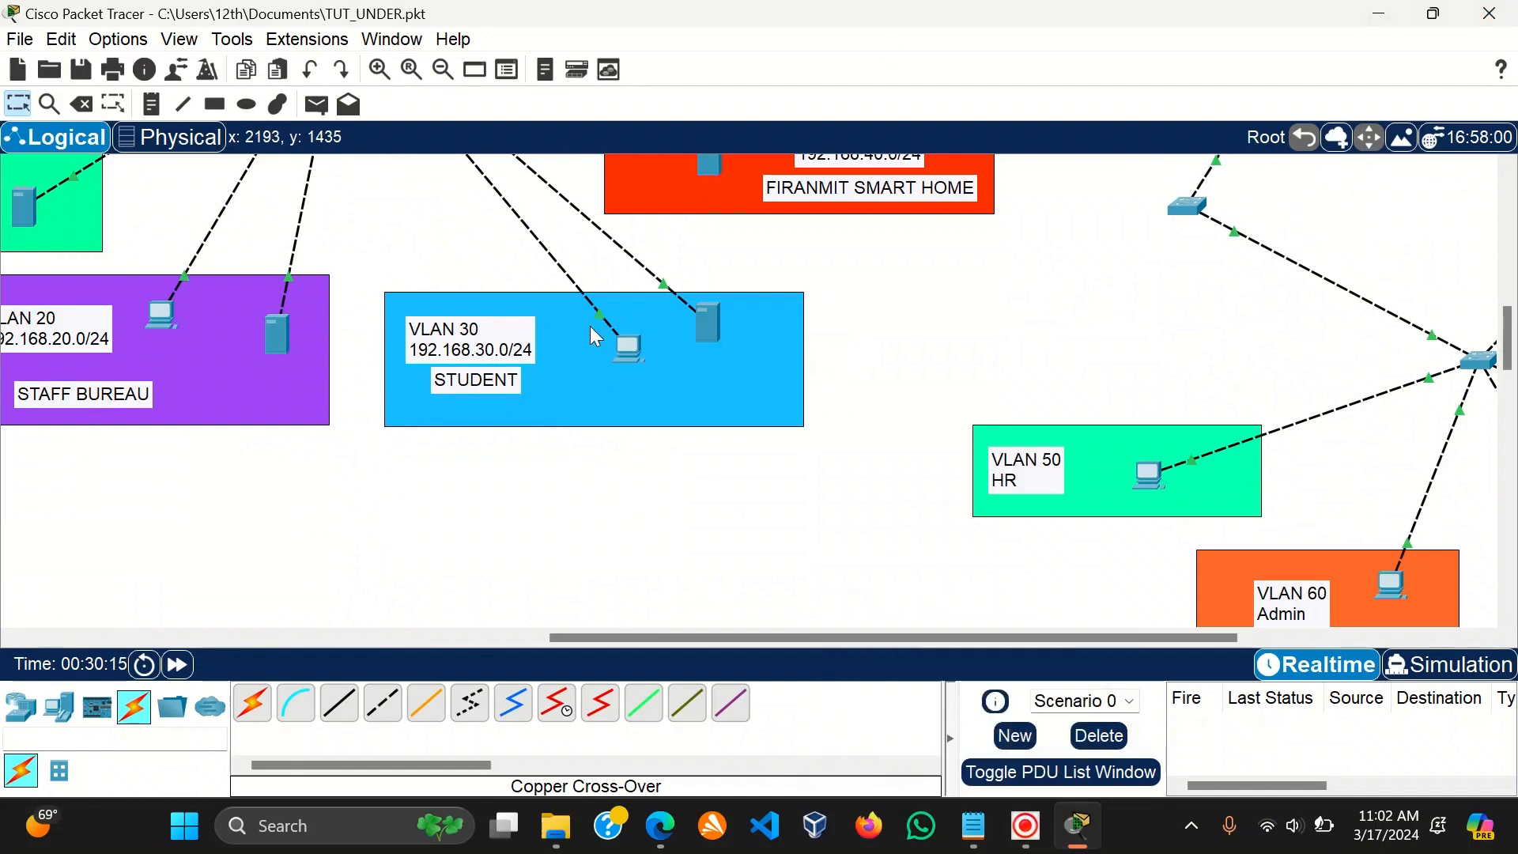
left_click(634, 346)
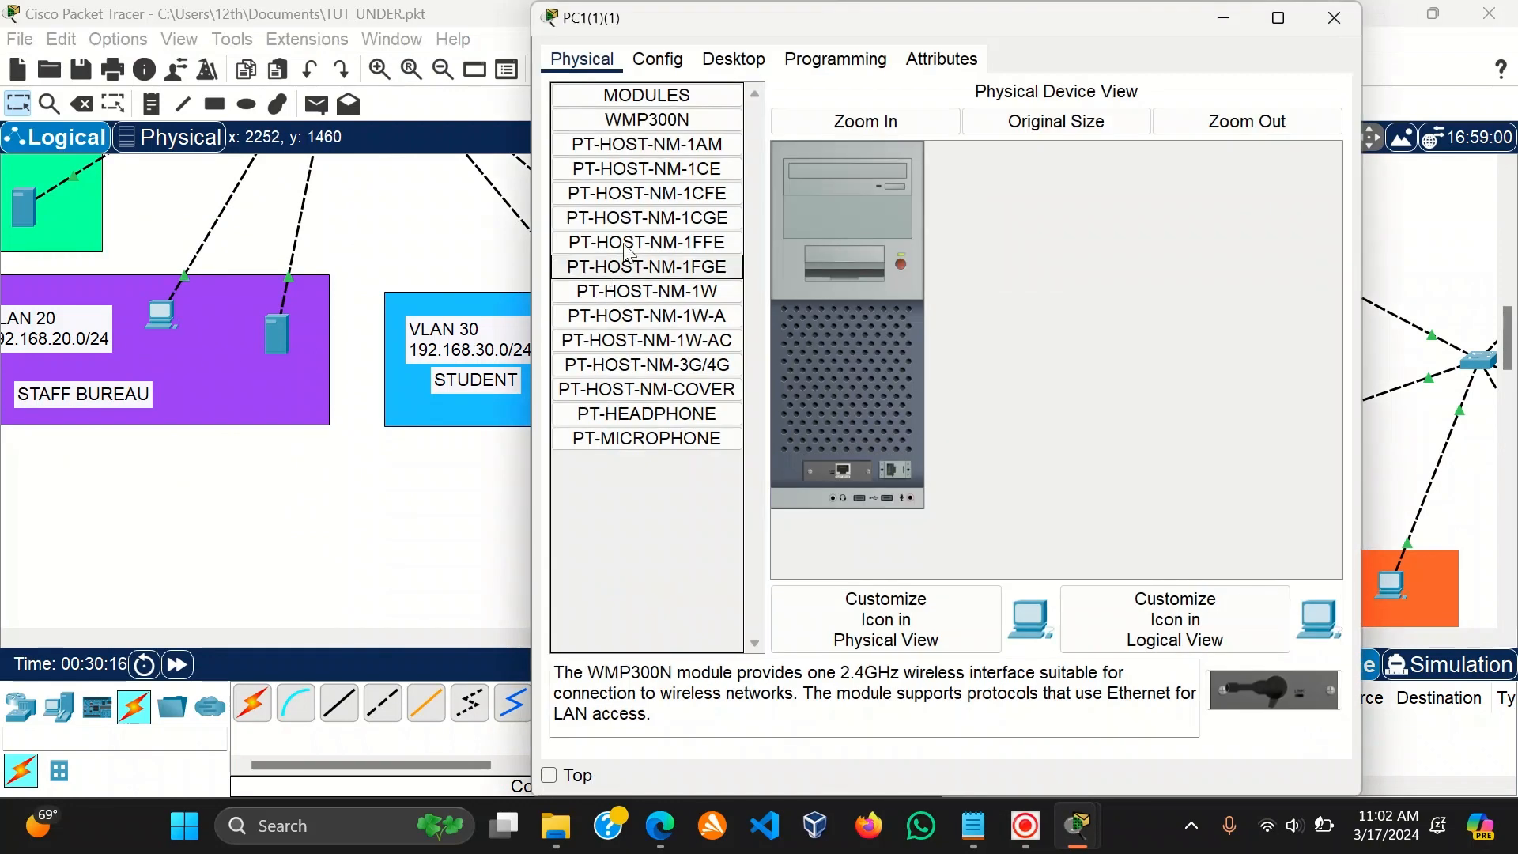
left_click(733, 58)
left_click(663, 136)
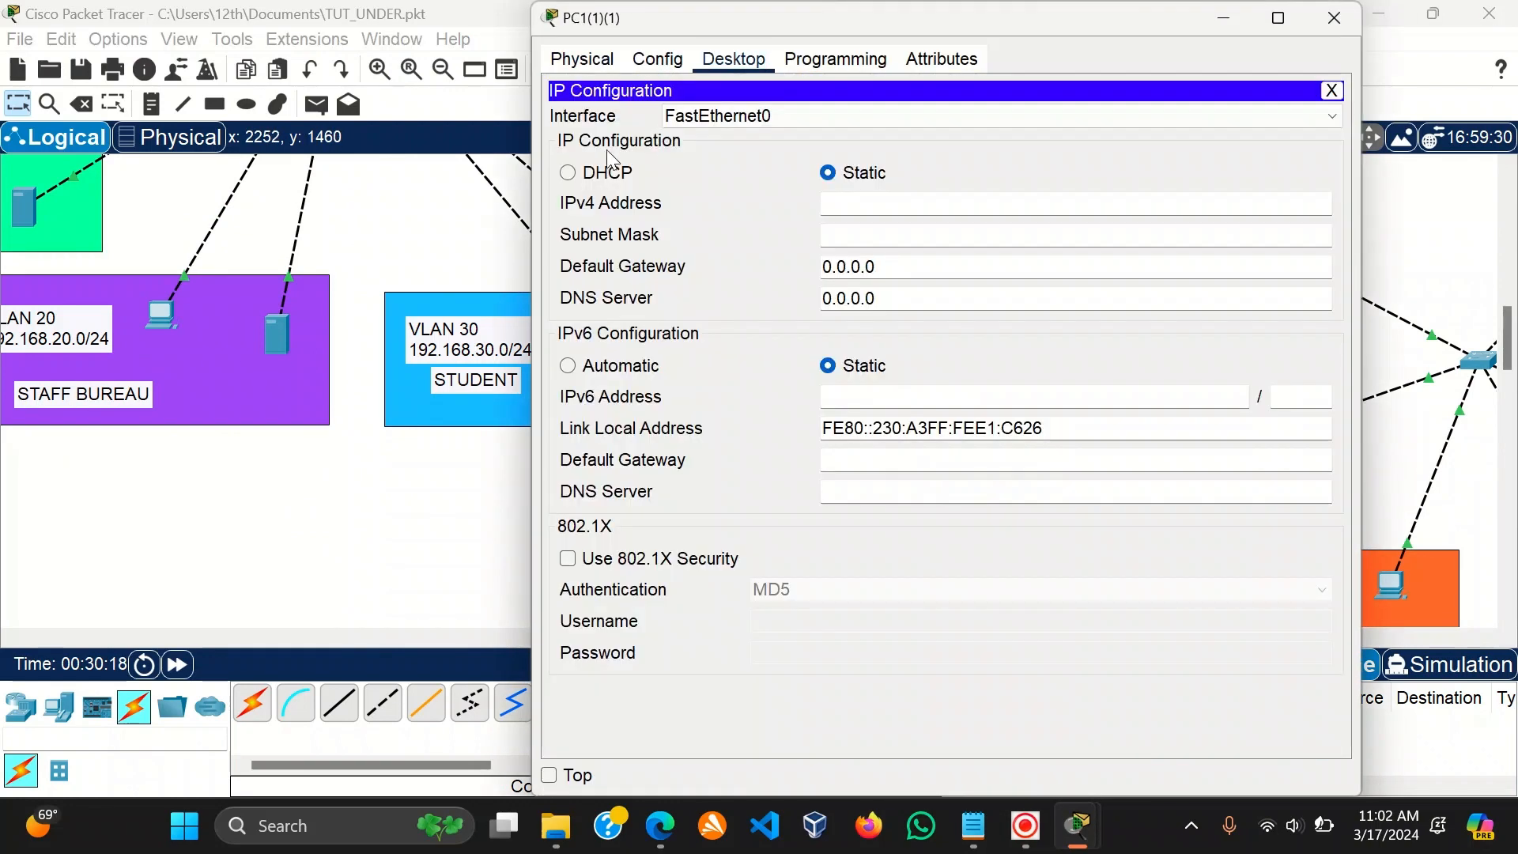
left_click(568, 173)
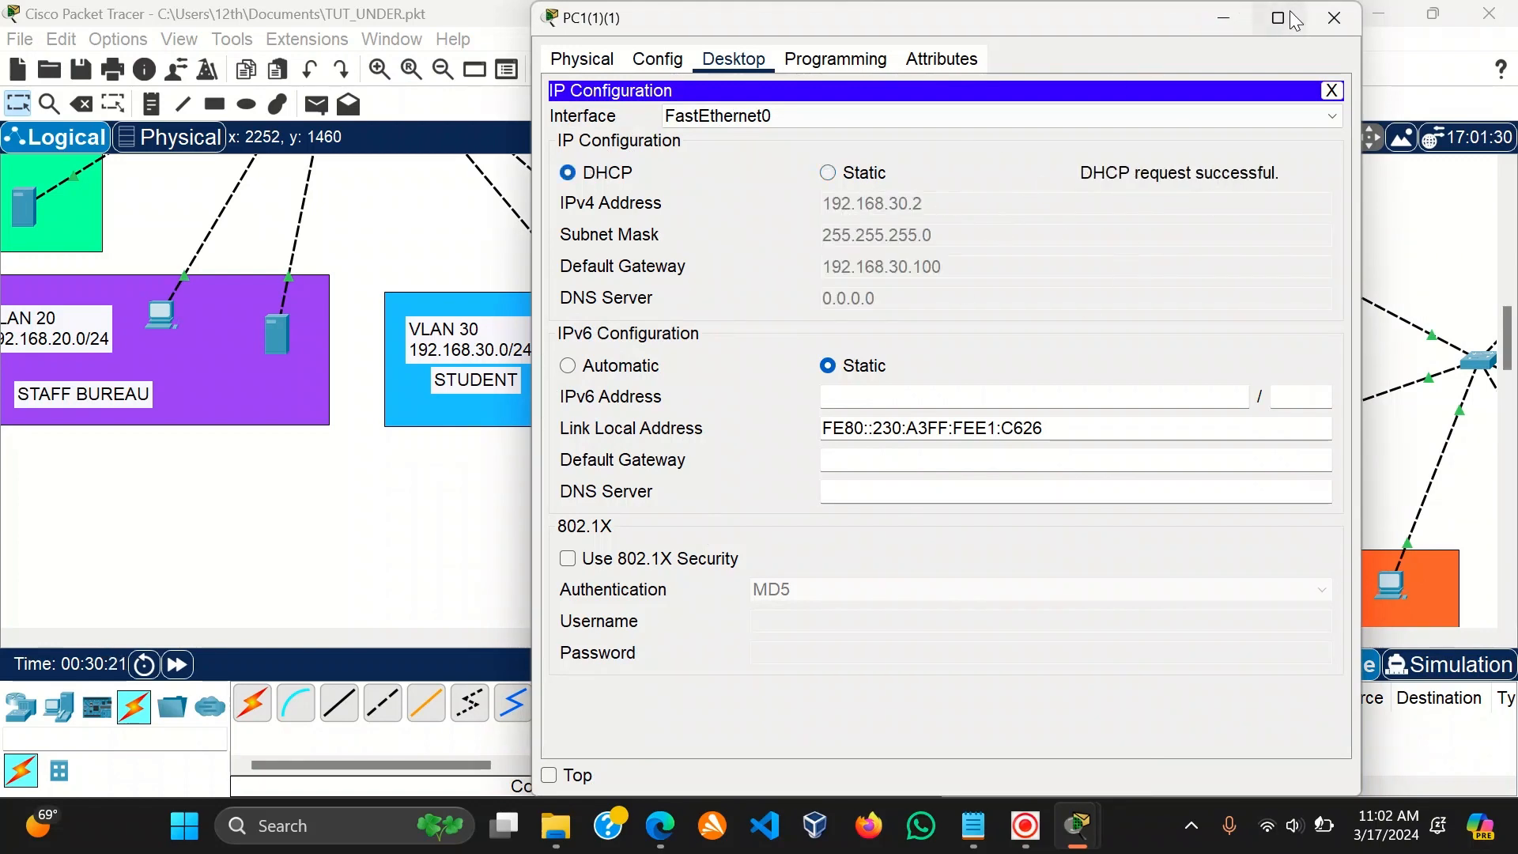
left_click(1328, 16)
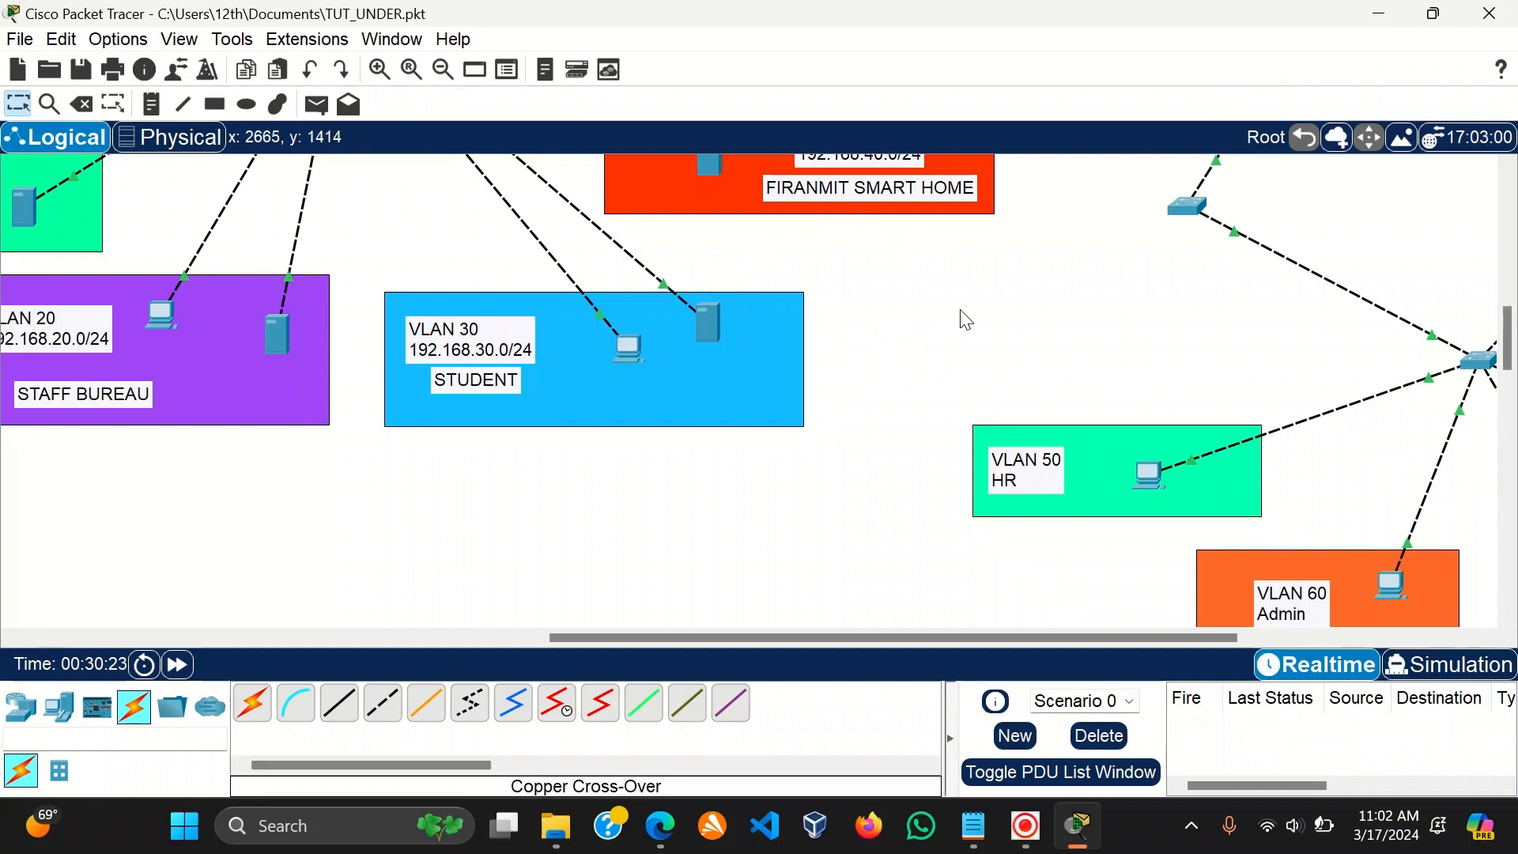
Open Router1's command line and exit the serial 0/1/0 interface mode back to global configuration.
scroll(965, 319, "up", 6)
scroll(836, 251, "up", 2)
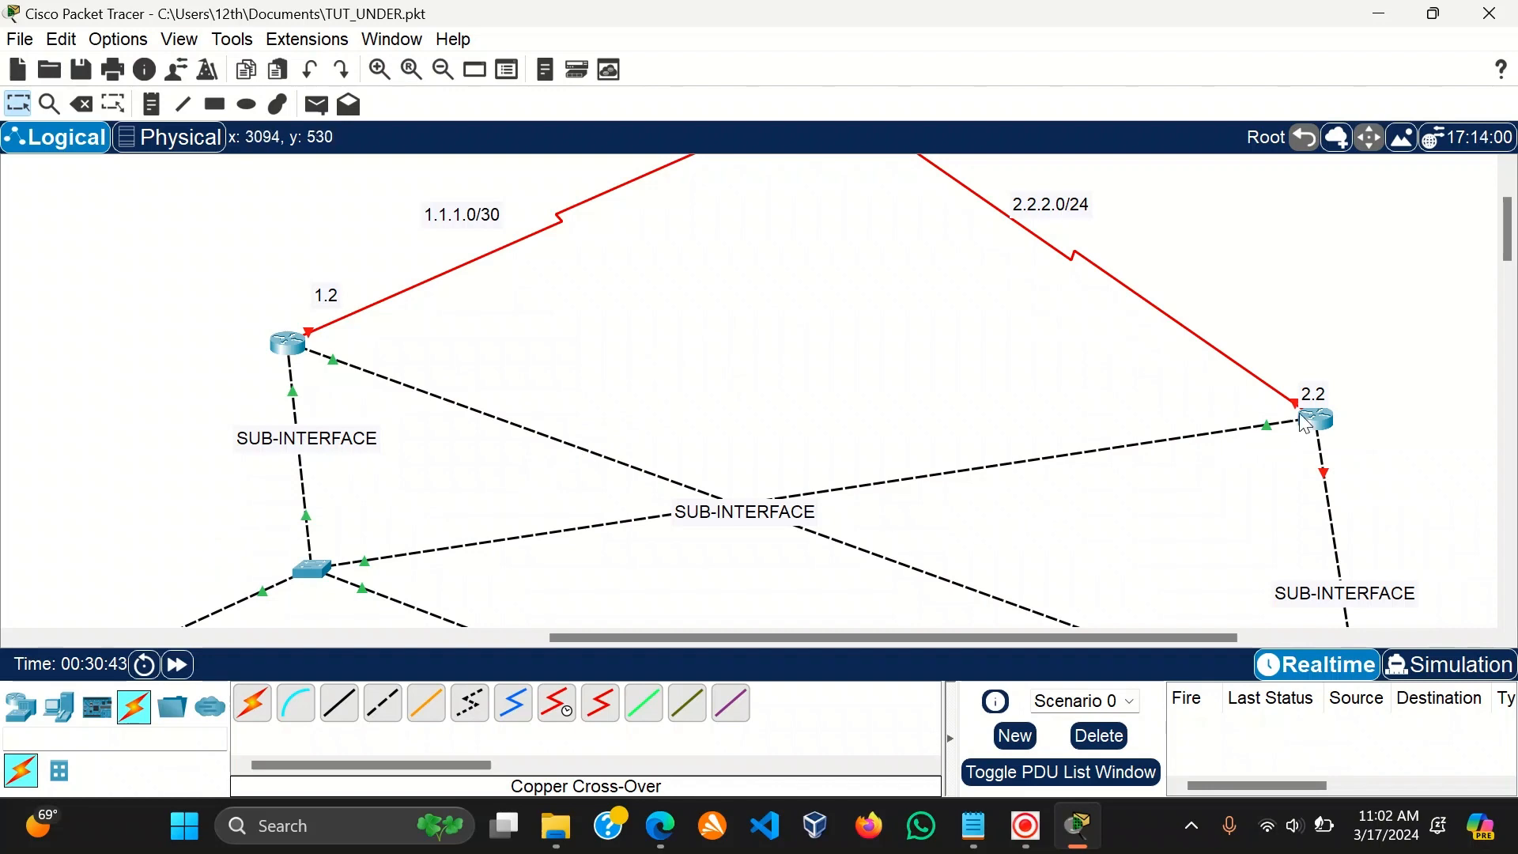
mouse_move(1311, 419)
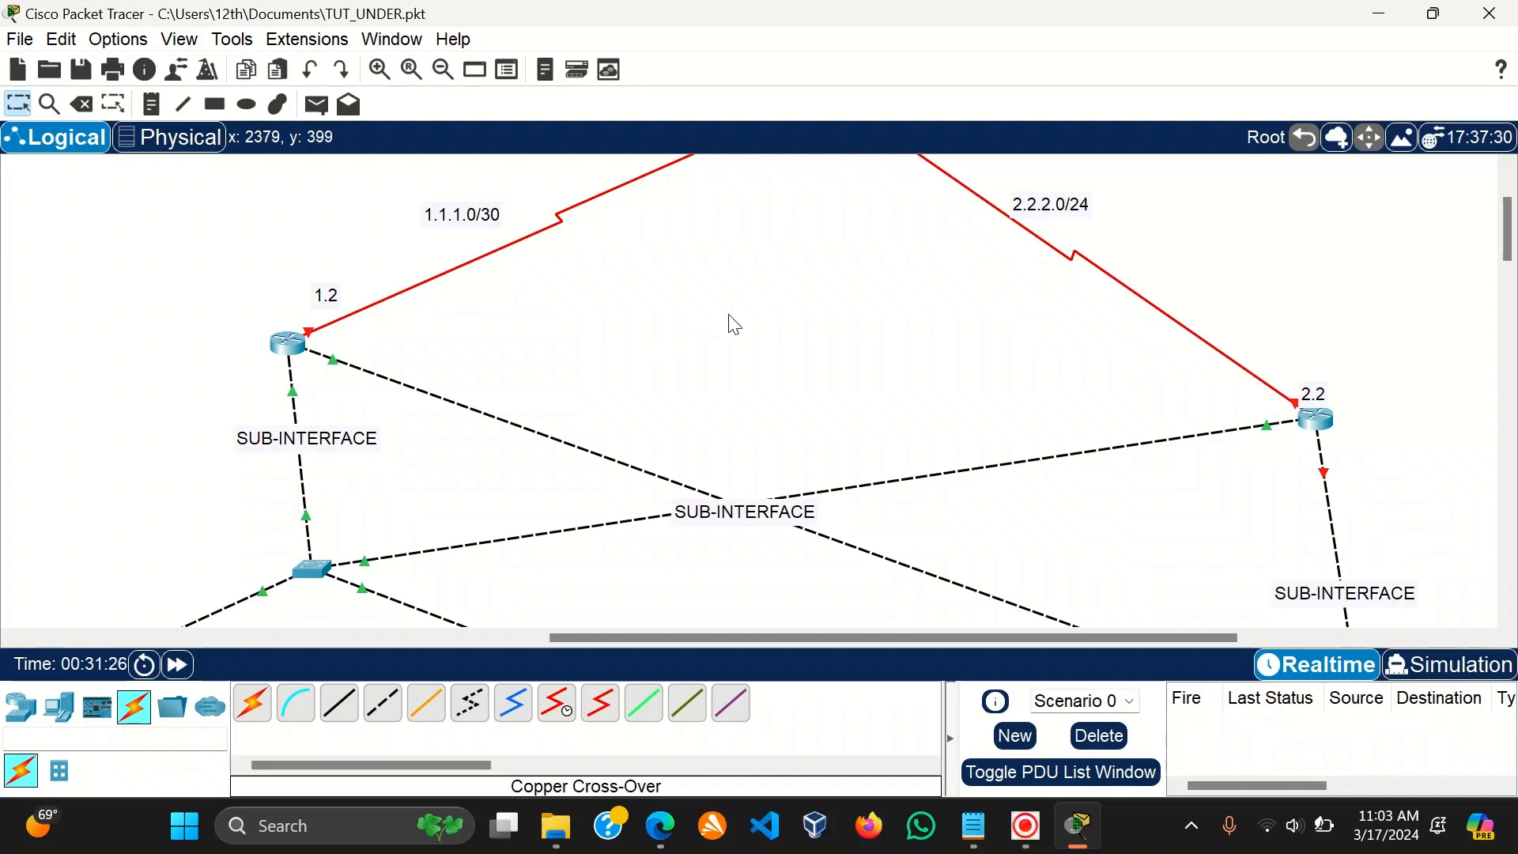
left_click(288, 342)
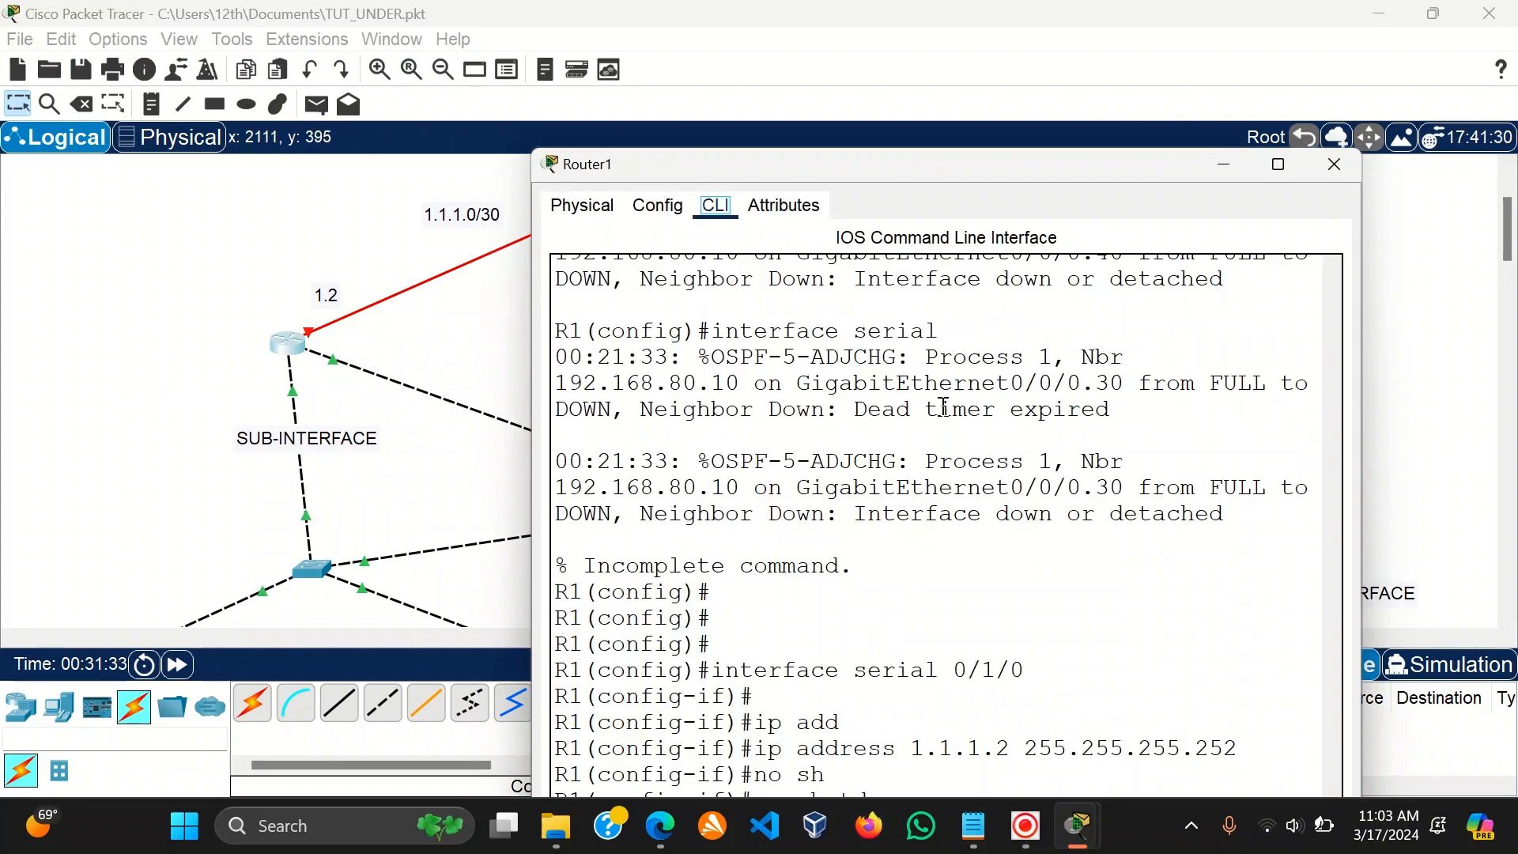
scroll(943, 407, "up", 2)
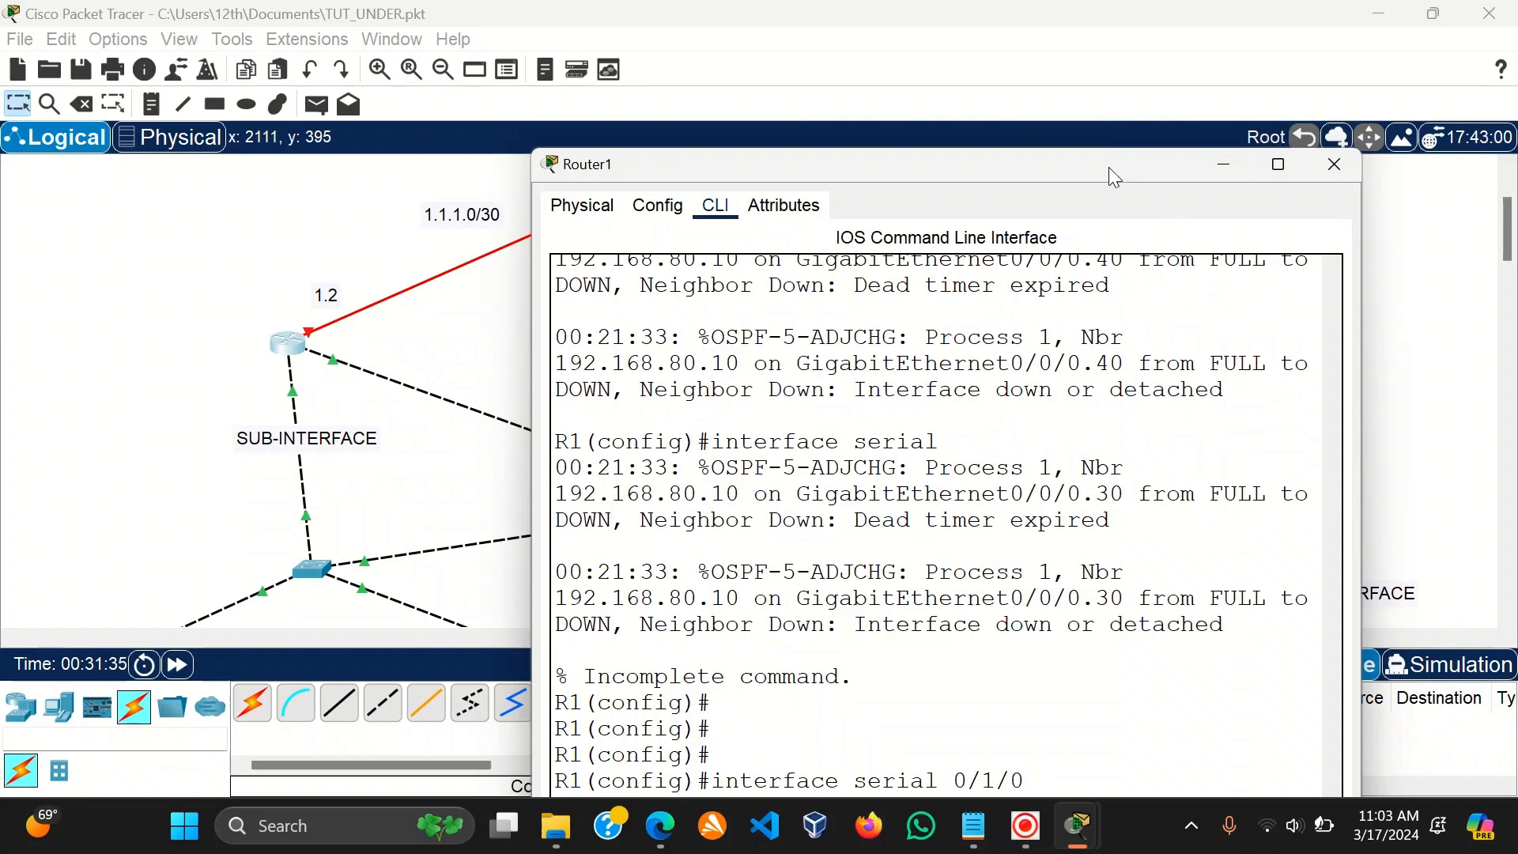
left_click_drag(1108, 168, 1142, 43)
scroll(905, 583, "down", 2)
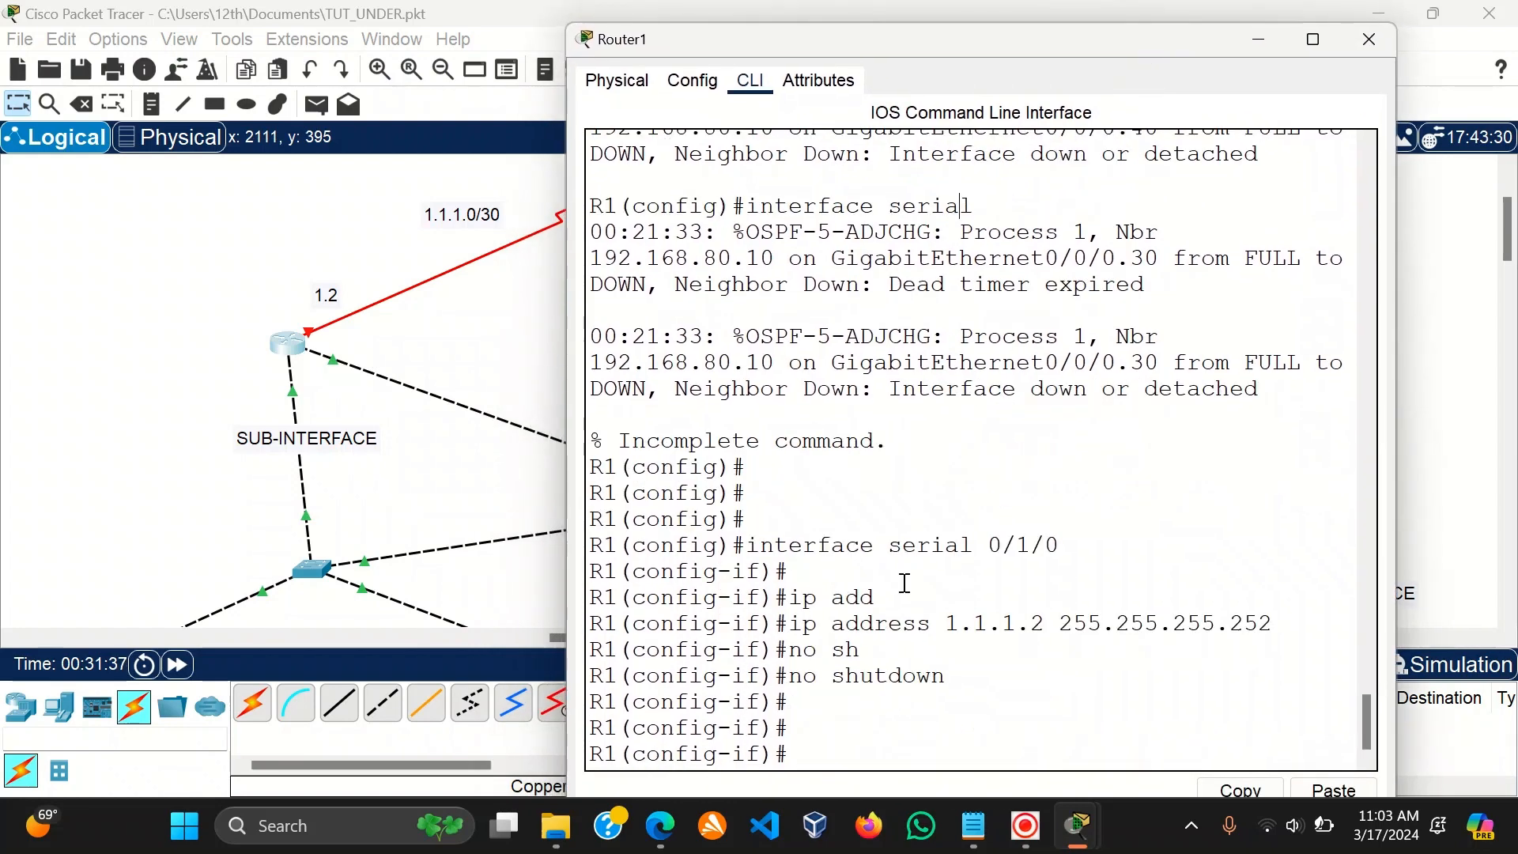
key("Return")
key("Return")
type("ex")
key("Return")
key("Return")
key("Return")
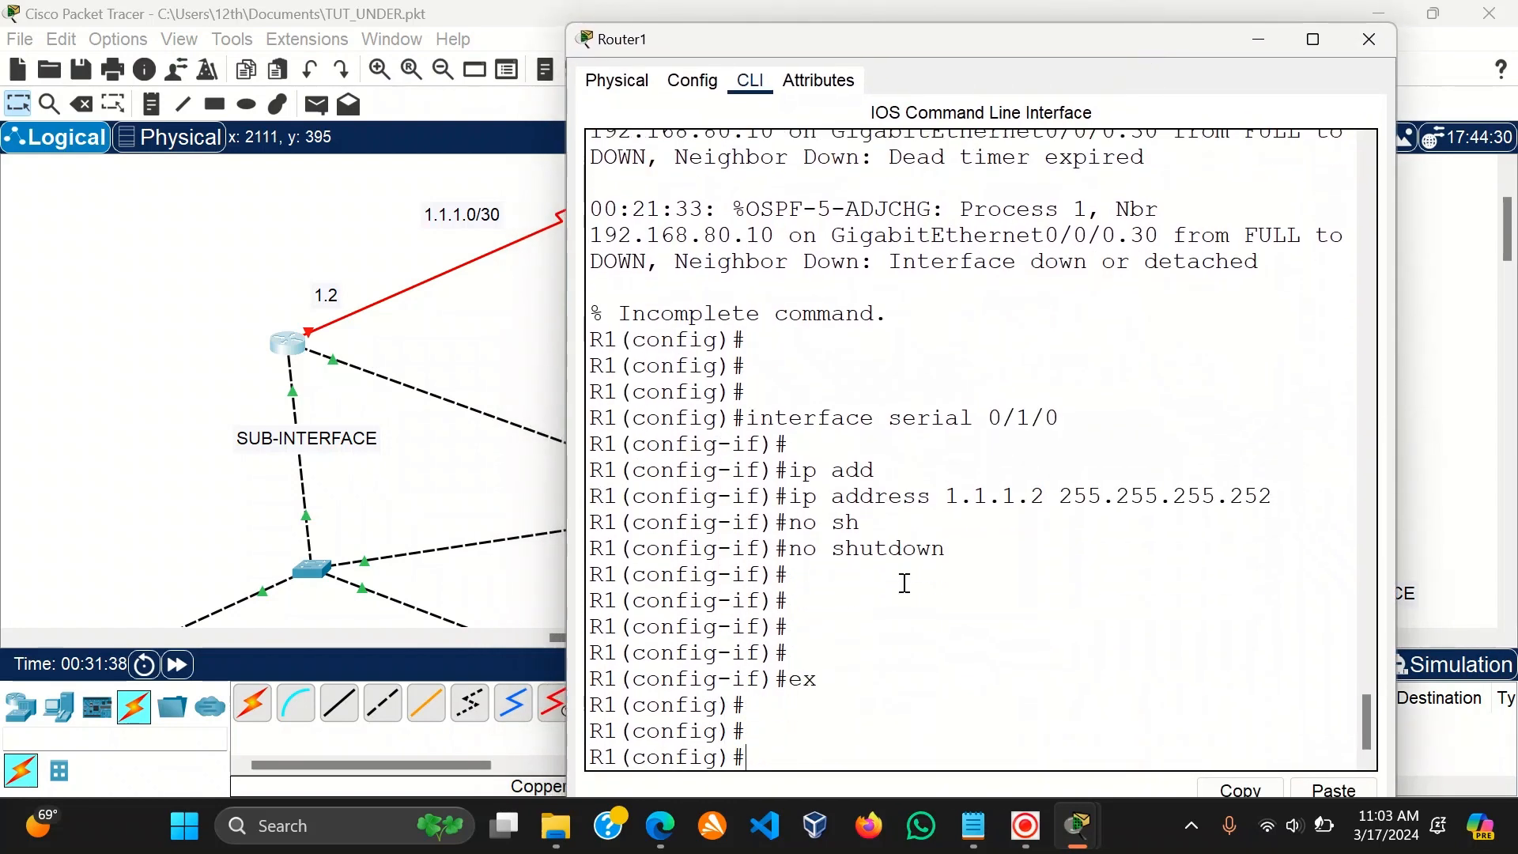
Shut down Router1's gigabitEthernet 0/0/0 interface and return to the topology.
type("int")
key("Tab")
type("g")
key("Tab")
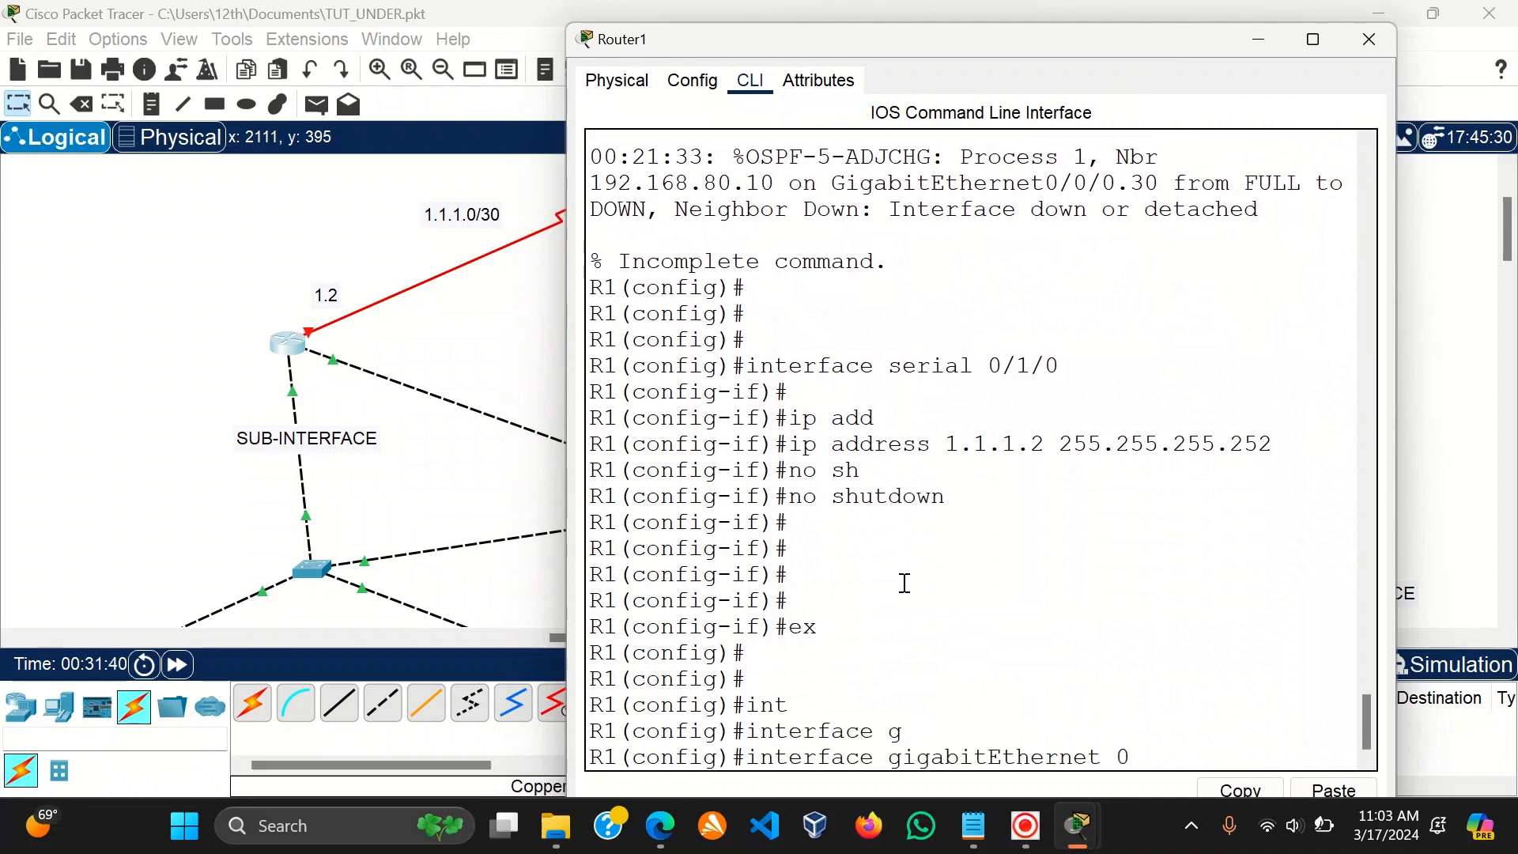
type("0/0/0")
key("Return")
type("sh")
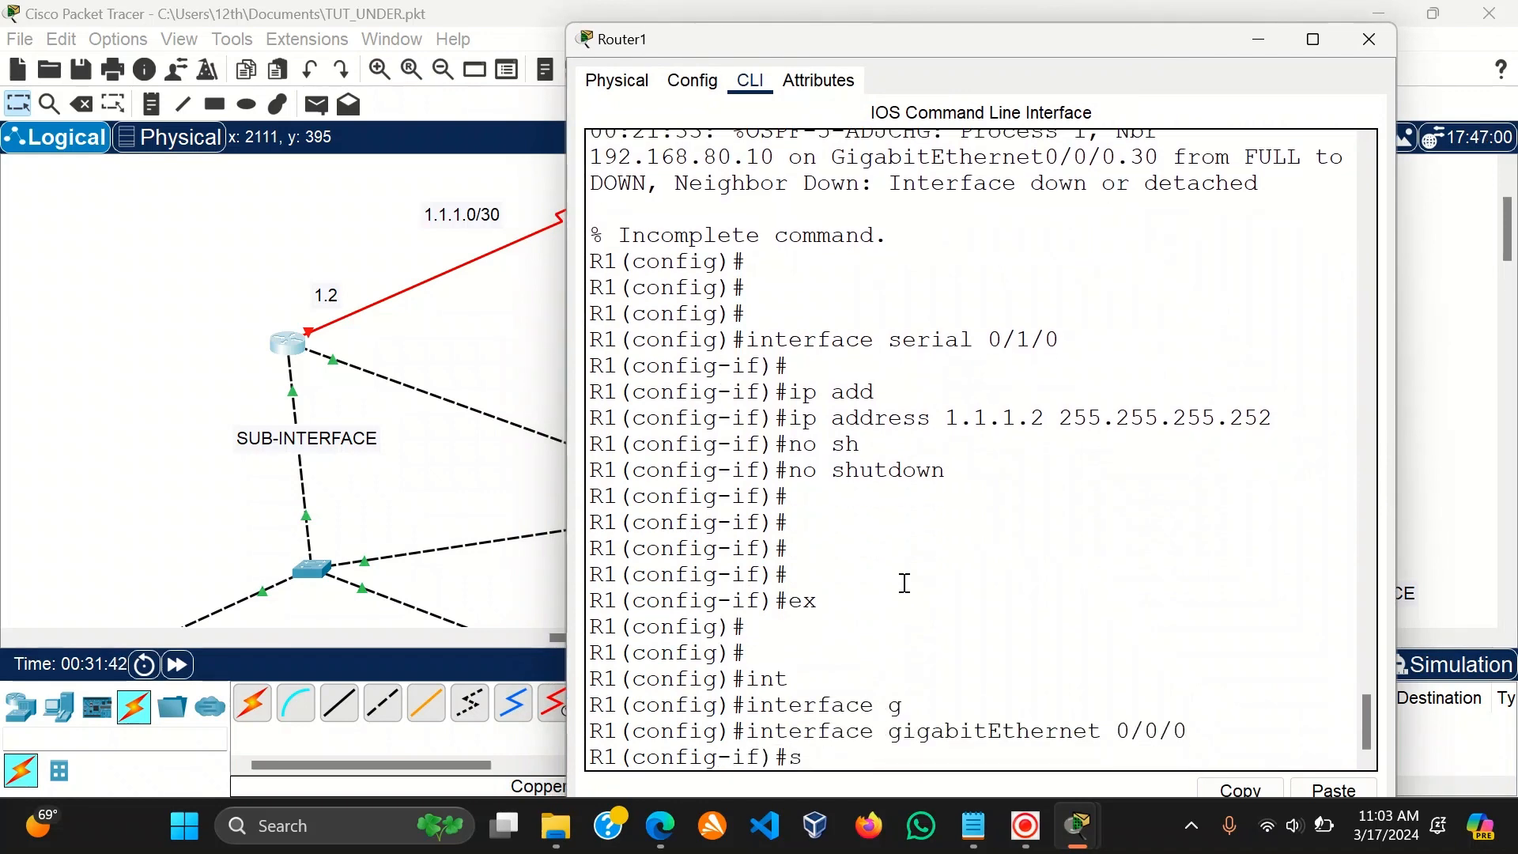
key("Tab")
key("Return")
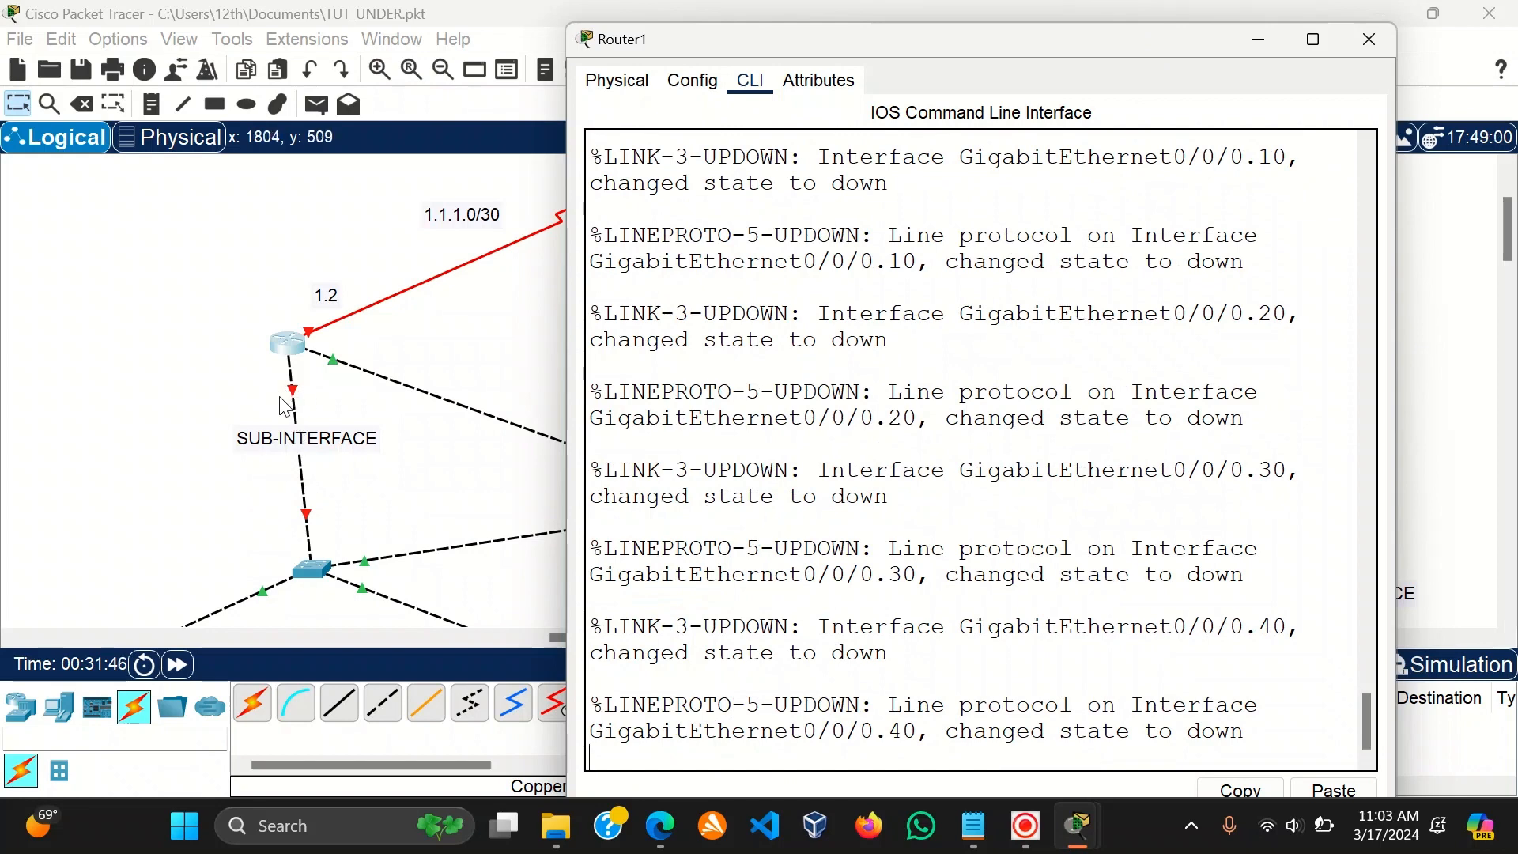
left_click(214, 349)
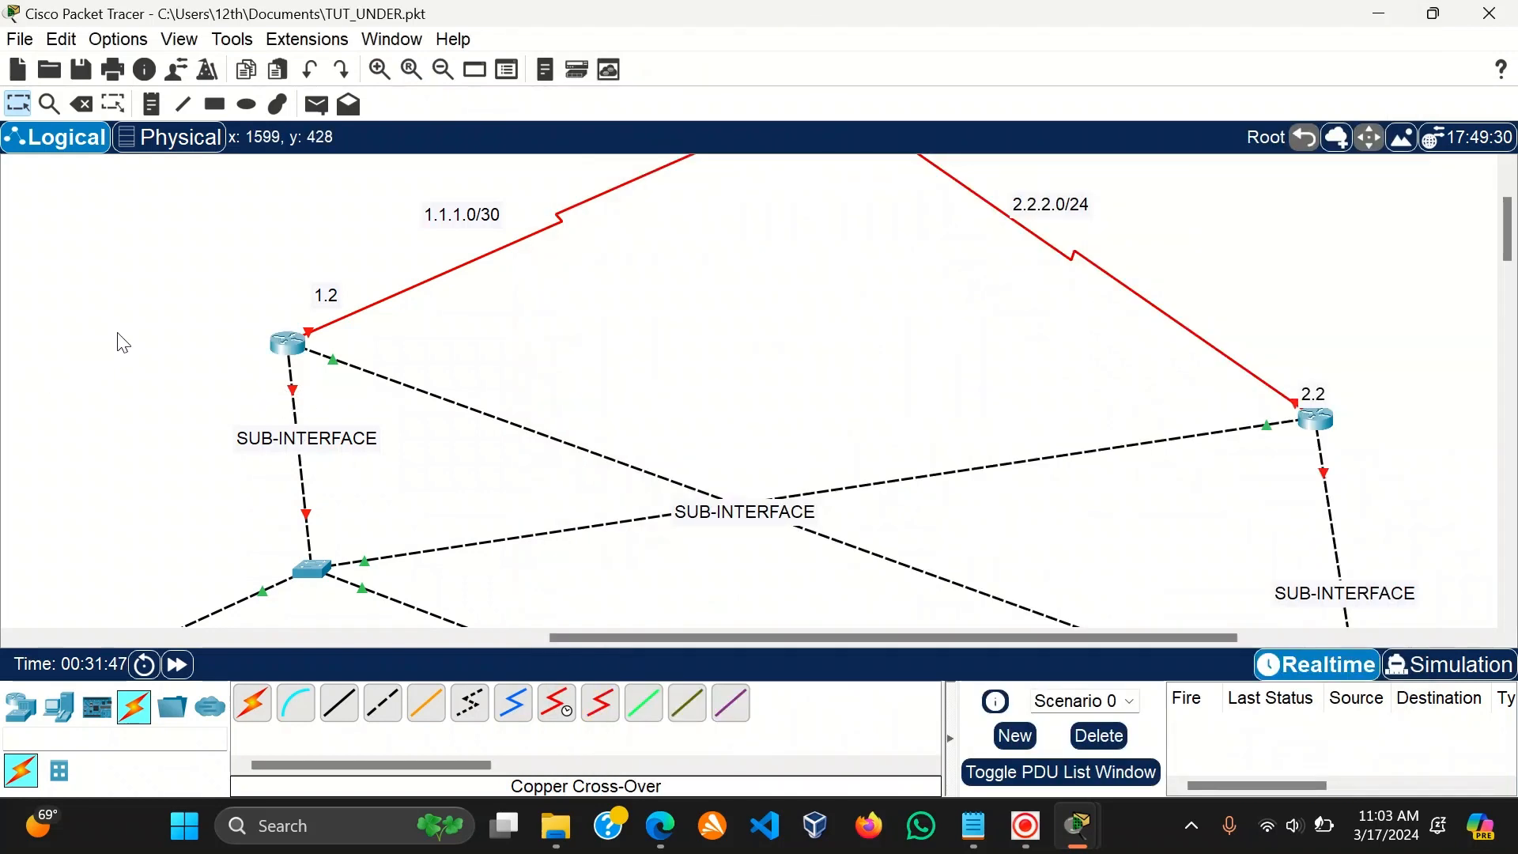
Switch the VLAN 20 STAFF BUREAU server's IP configuration to DHCP to test failover, and close its window.
scroll(148, 439, "down", 3)
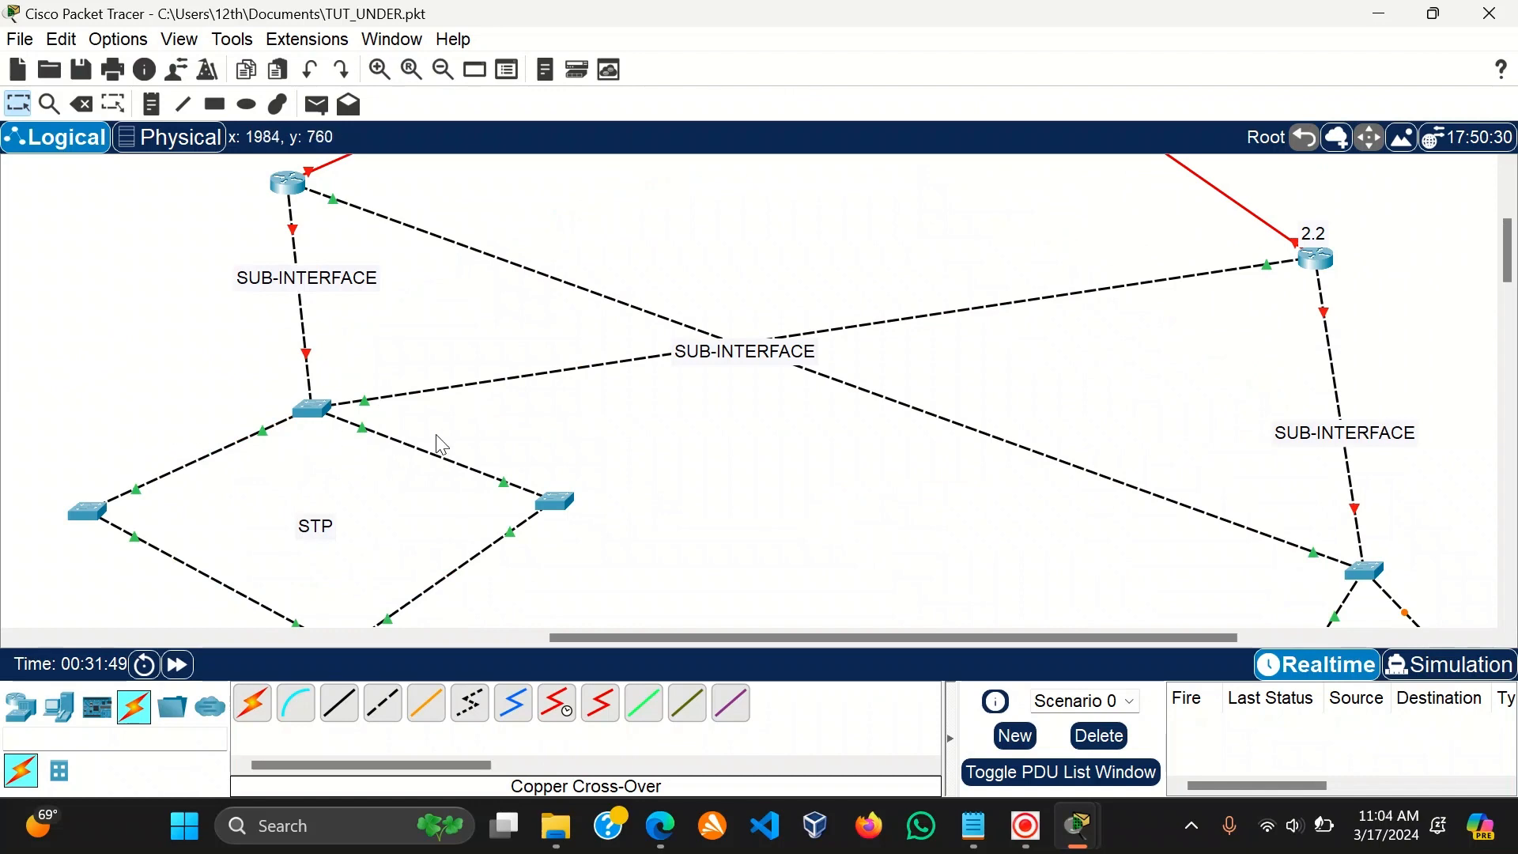
scroll(440, 455, "down", 9)
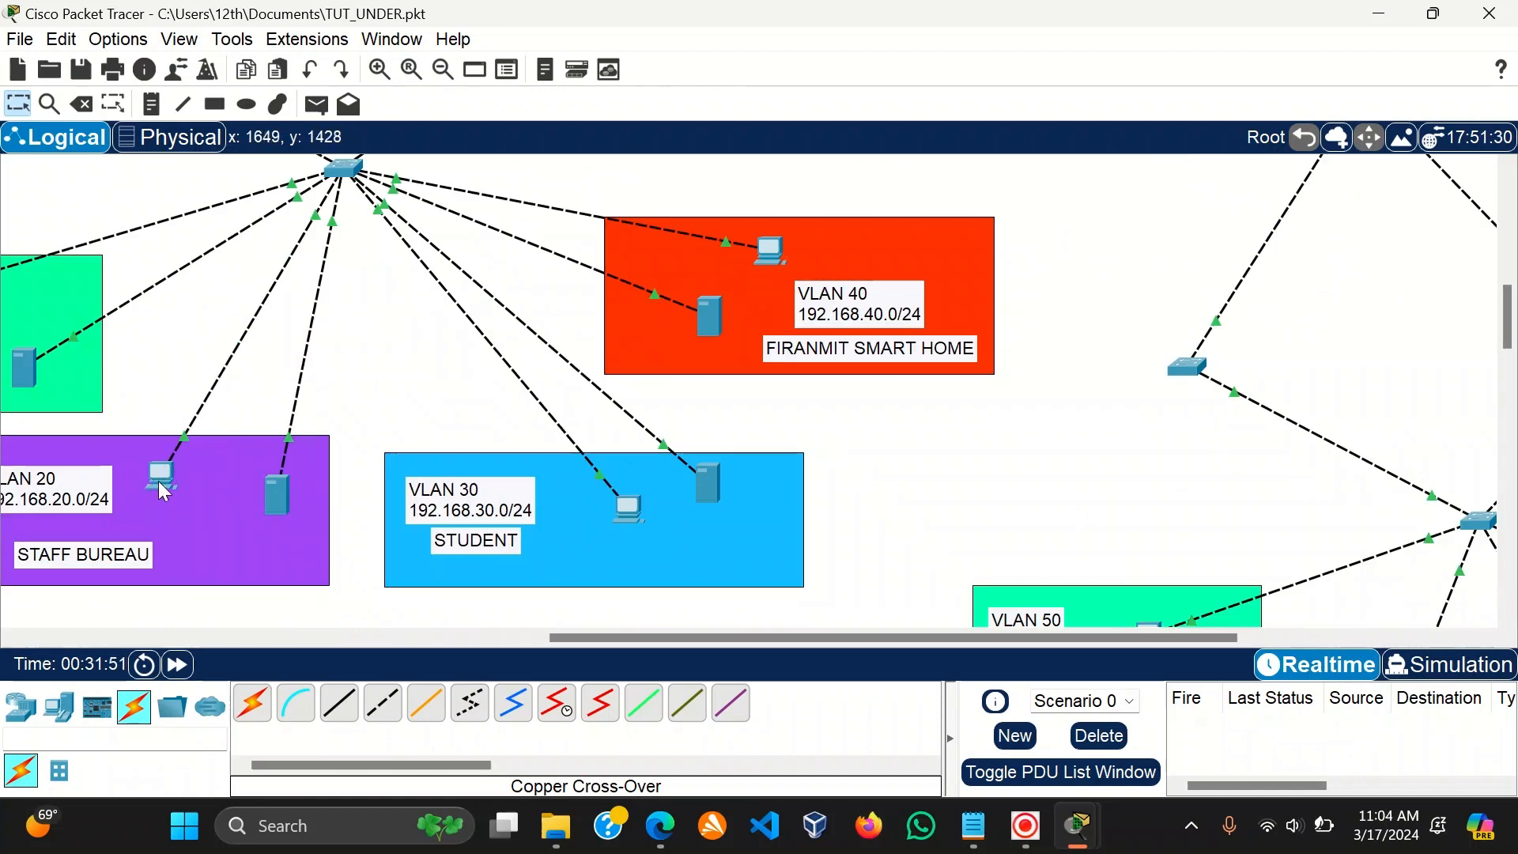
left_click(275, 492)
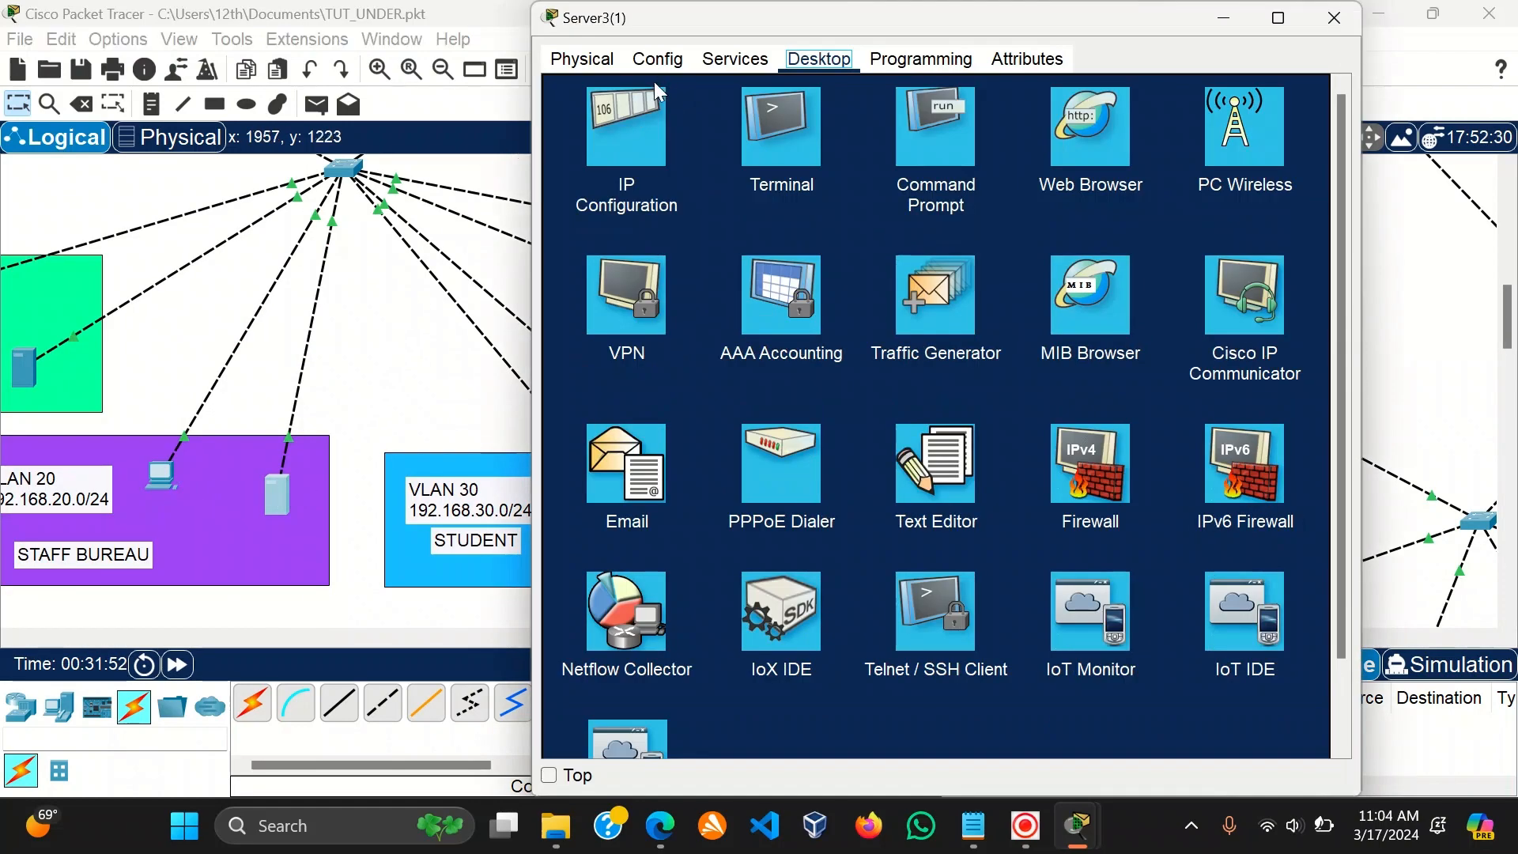
left_click(656, 126)
left_click(828, 147)
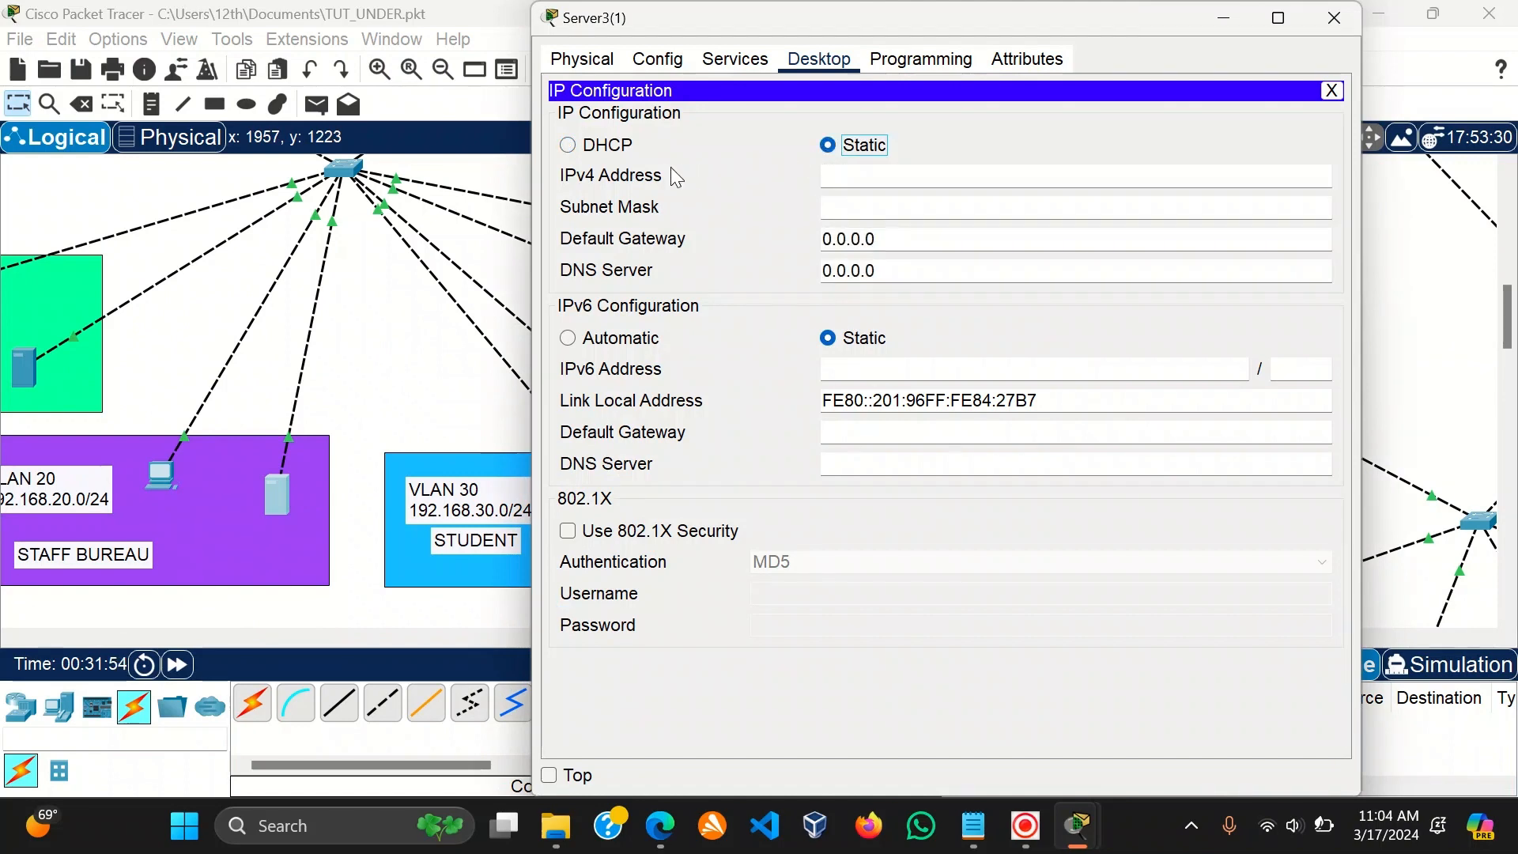
left_click(594, 146)
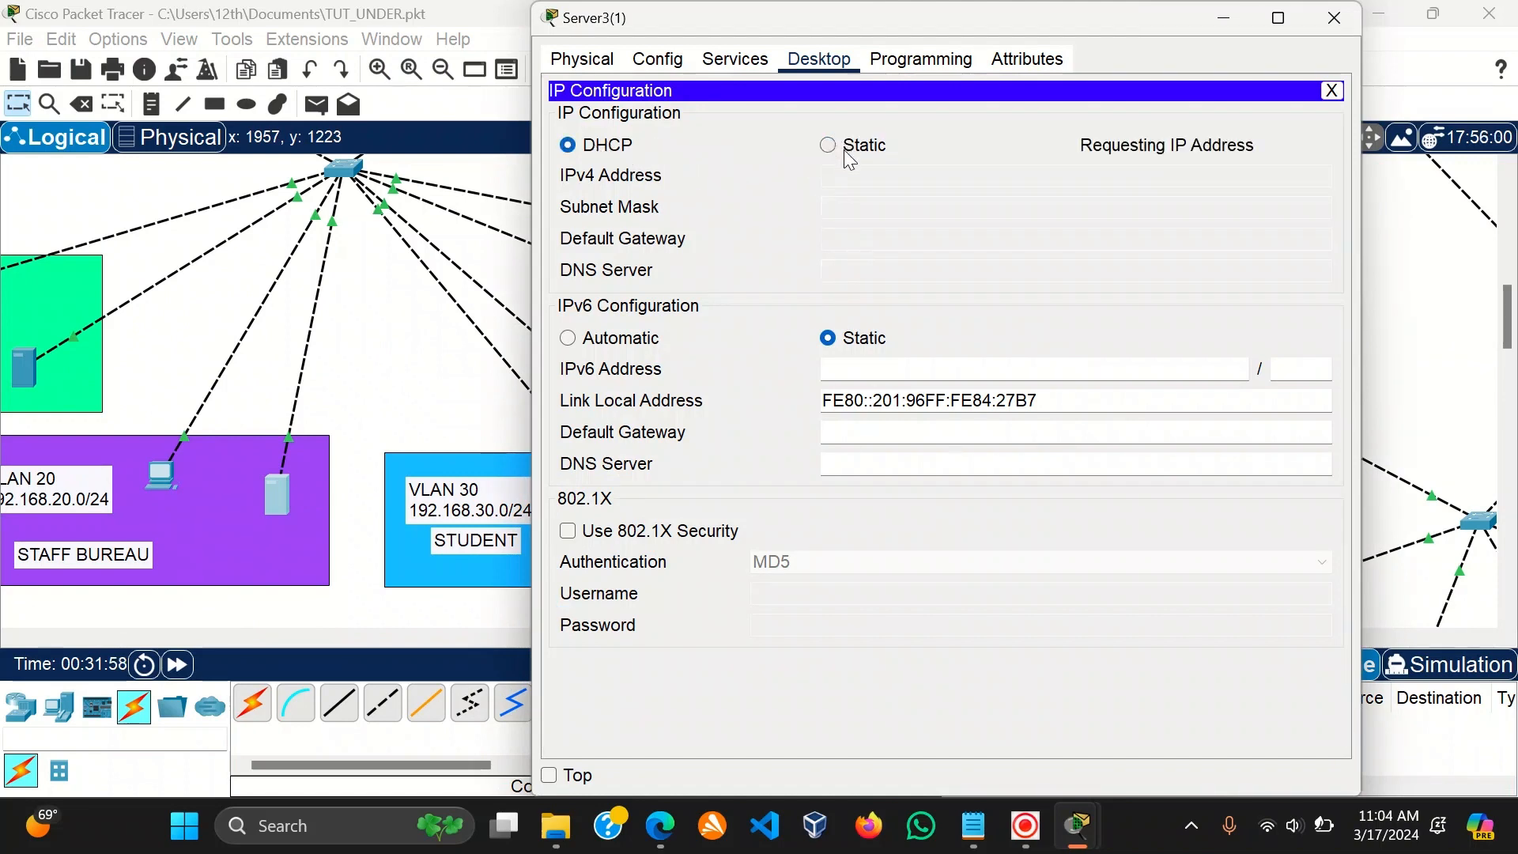
left_click(1349, 30)
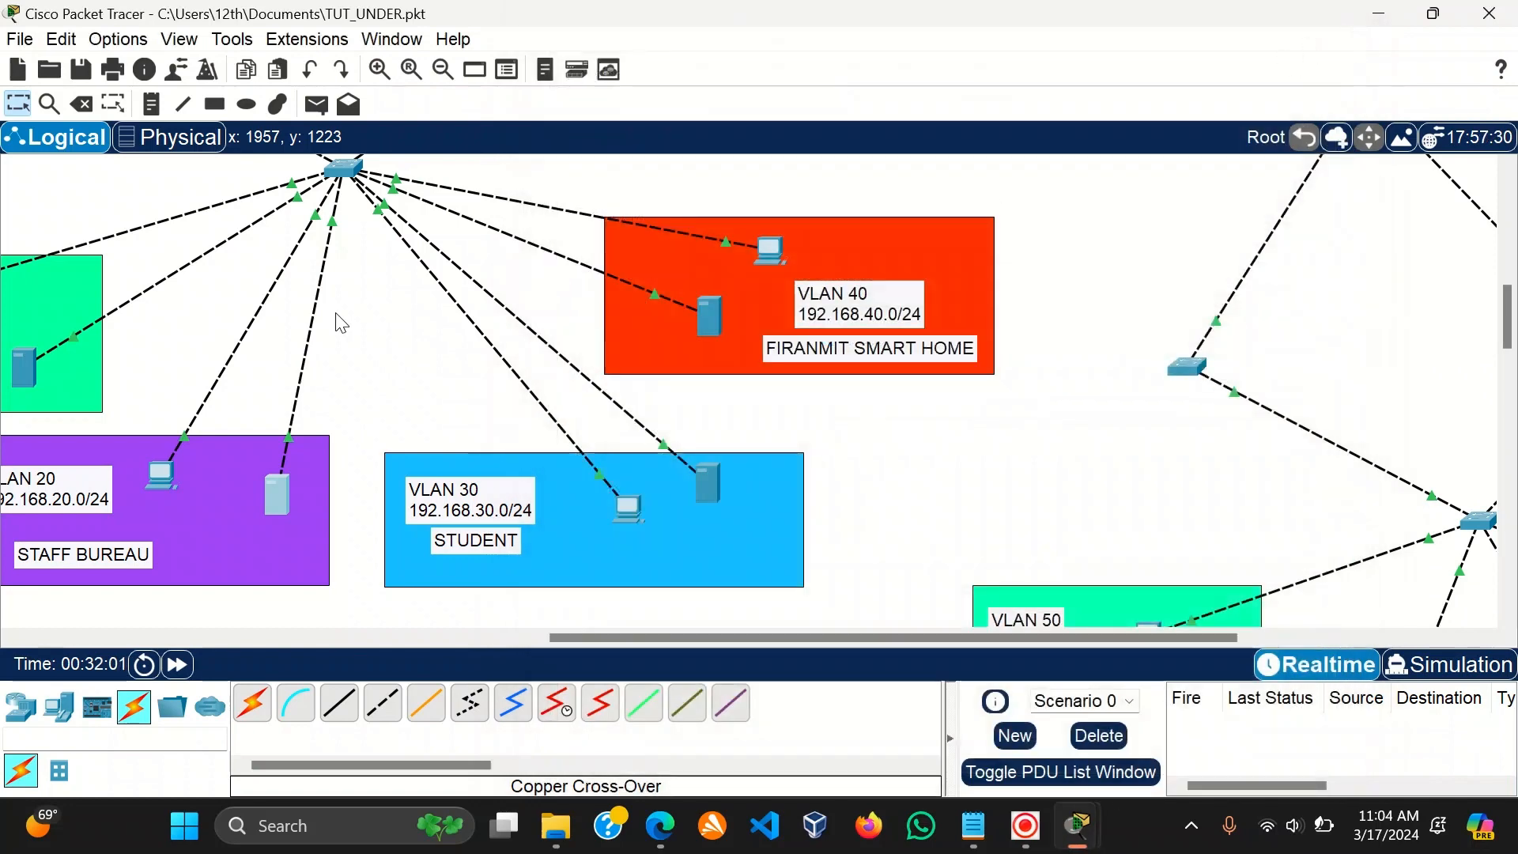
Open the device window of the PC in the VLAN 20 STAFF BUREAU area.
left_click(162, 472)
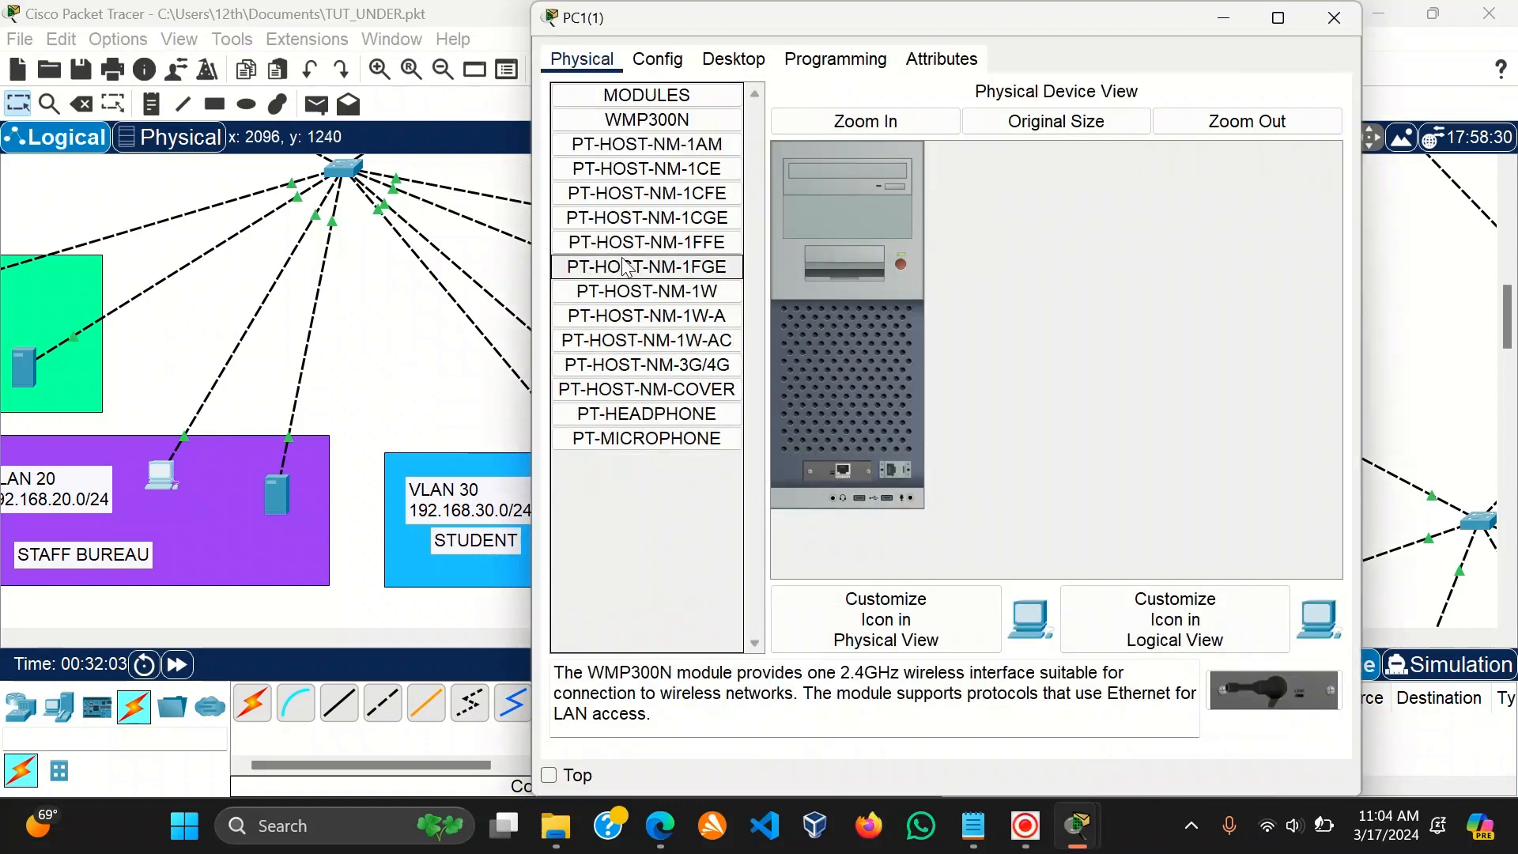
Set the IT DEPARTEMENT PC in VLAN 10 to obtain its IP configuration through DHCP.
left_click(187, 363)
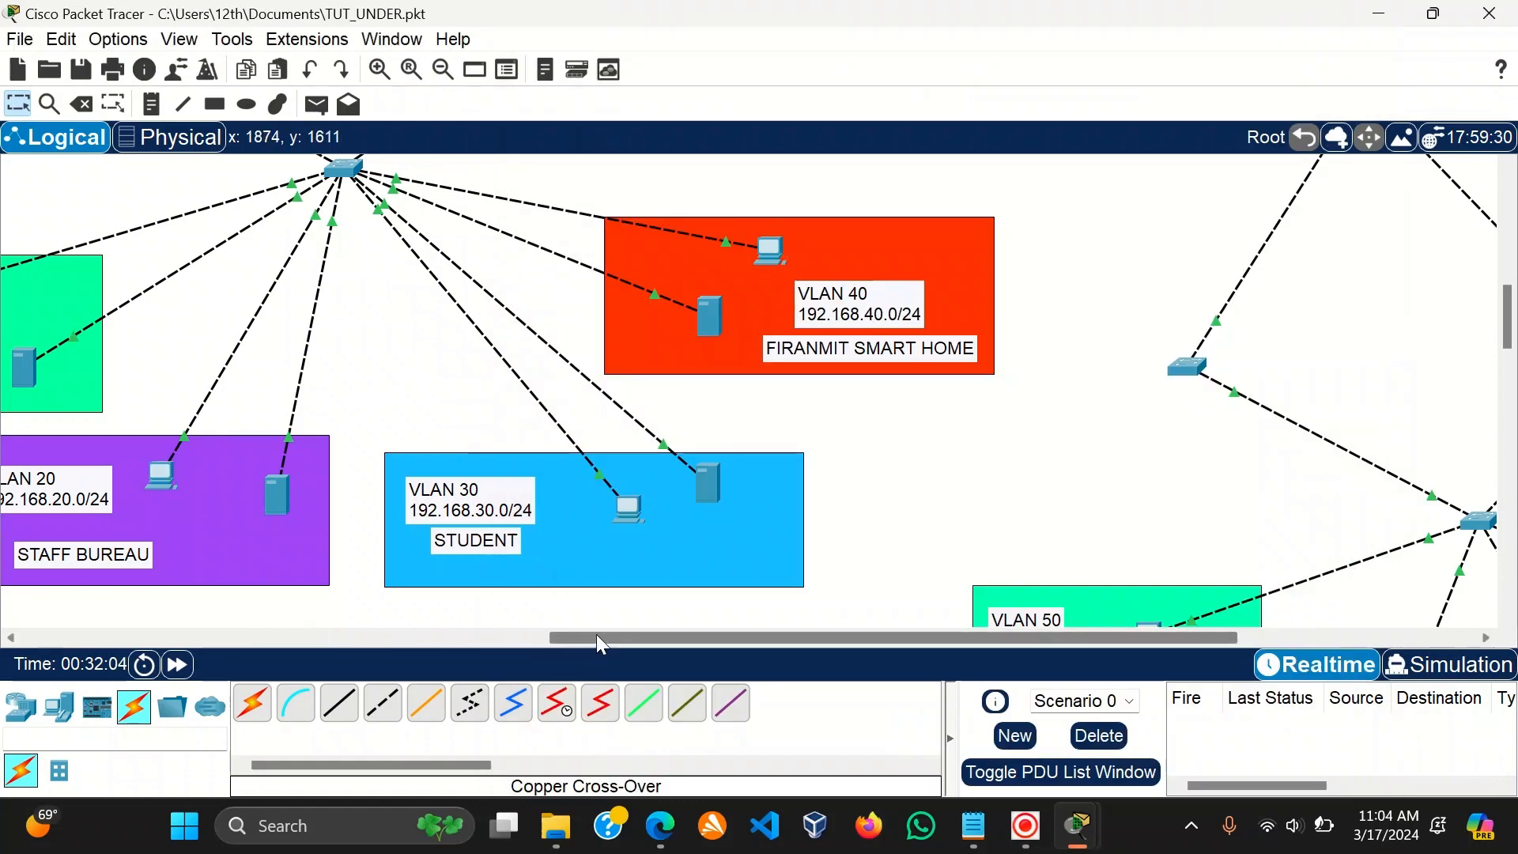
left_click_drag(596, 634, 453, 632)
left_click(229, 294)
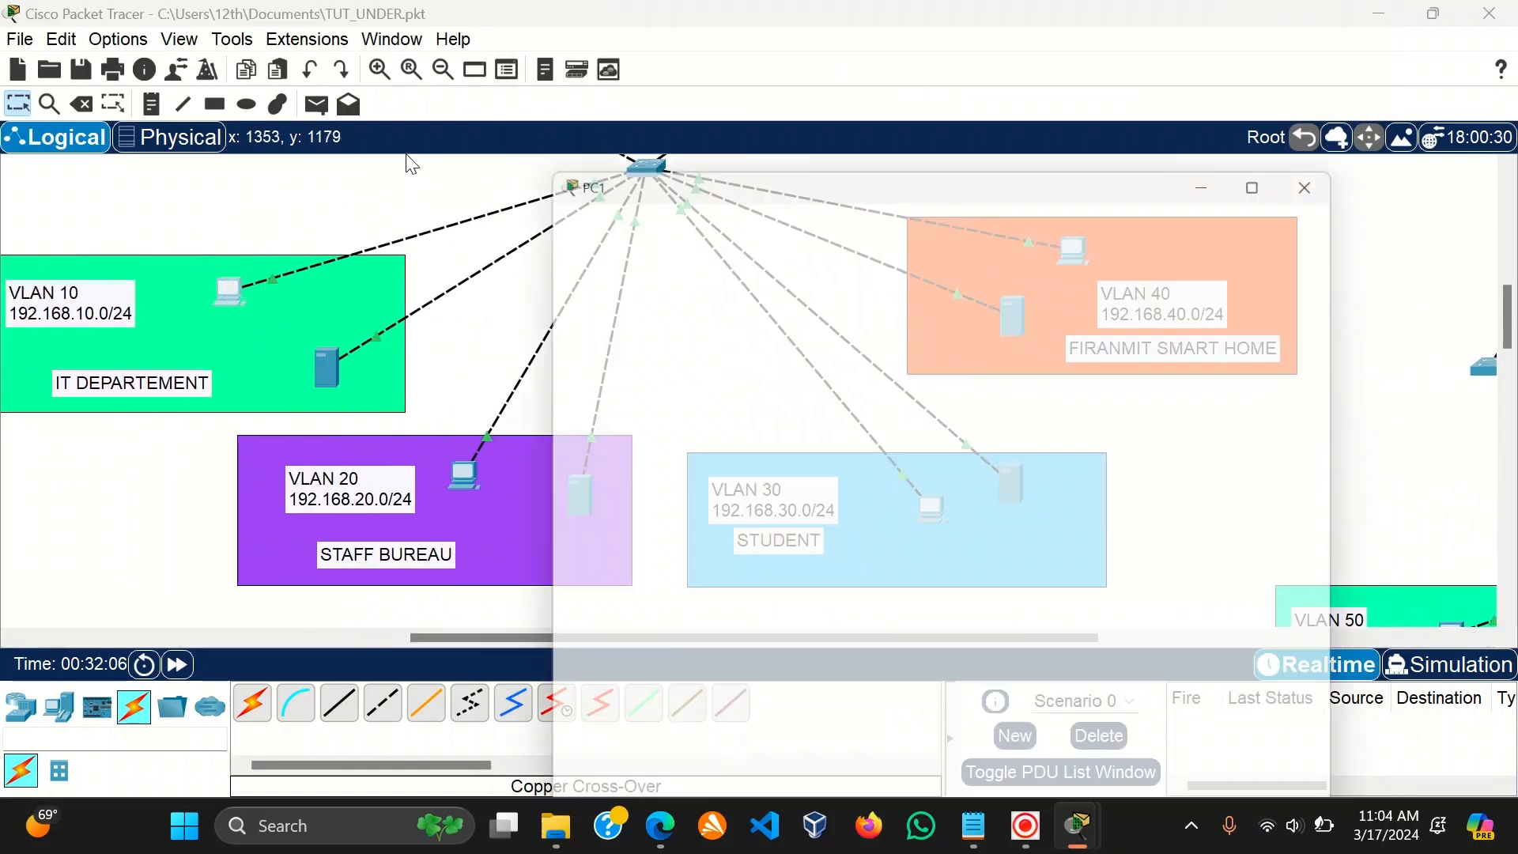
left_click(662, 284)
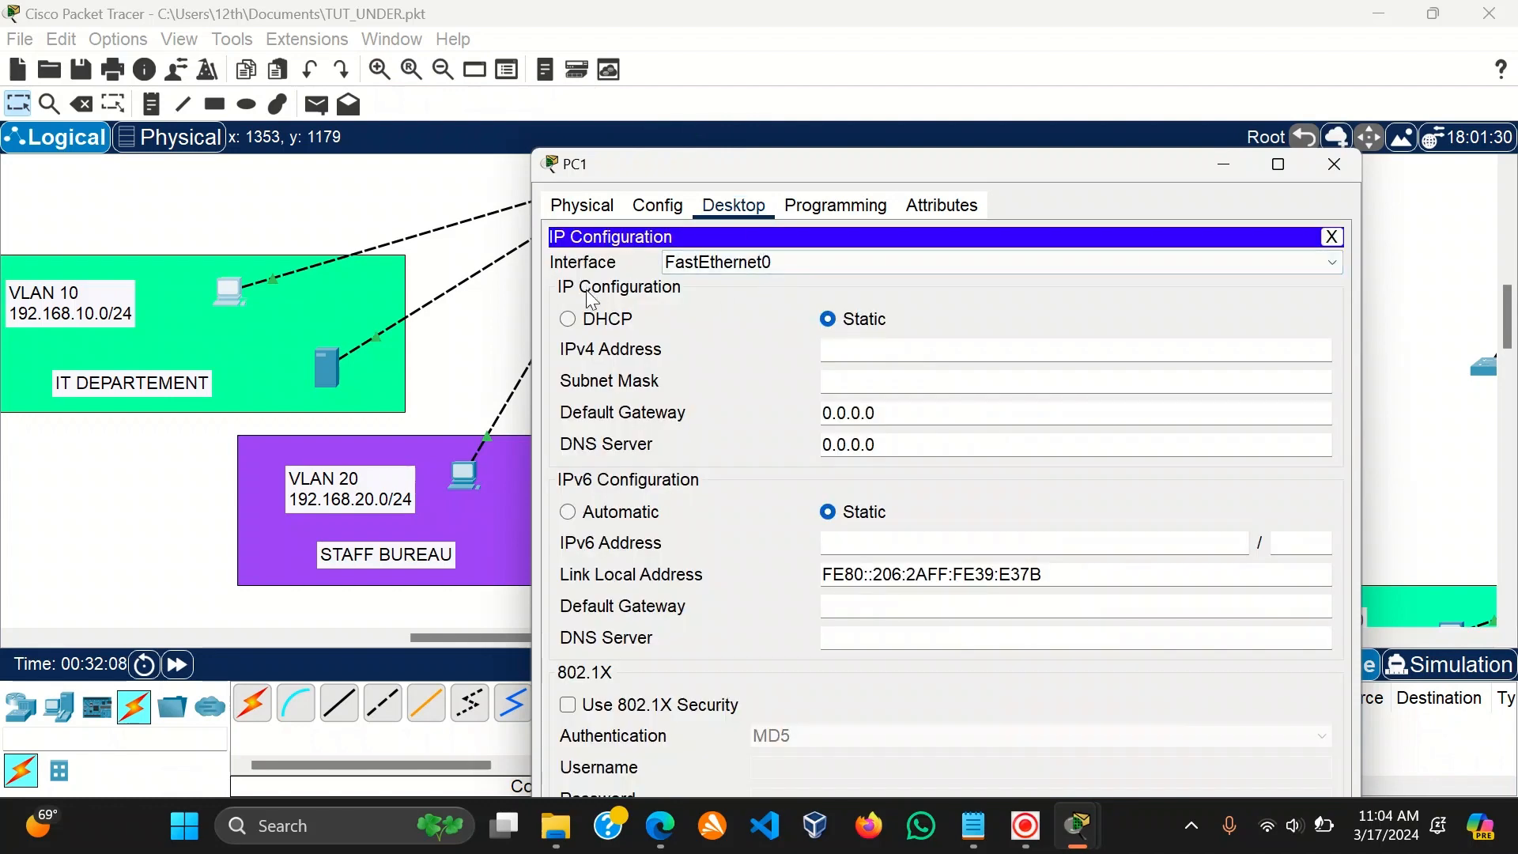
left_click(577, 319)
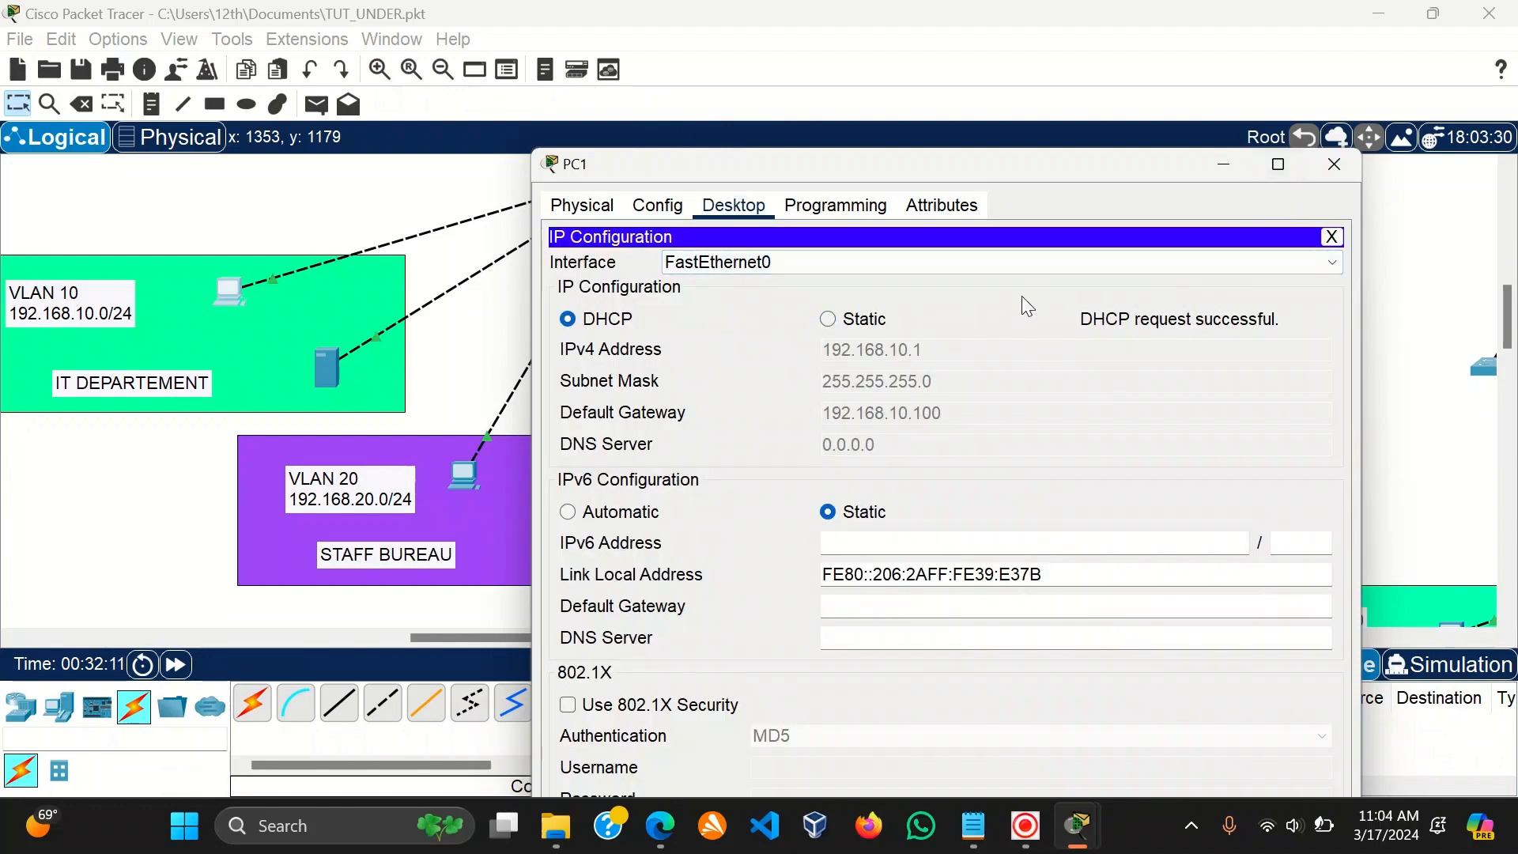
left_click(1334, 163)
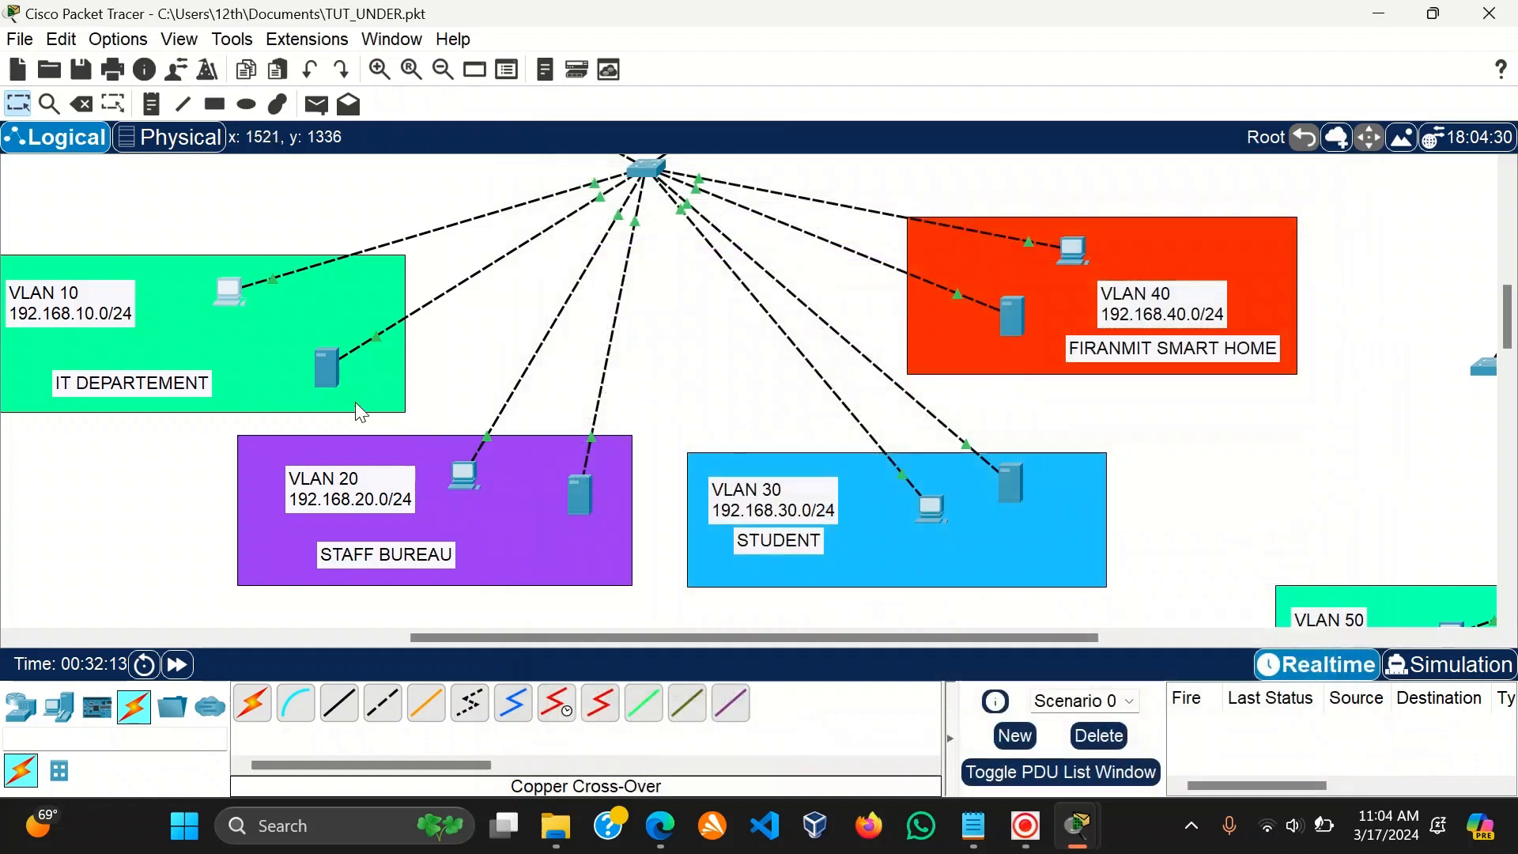
Set the STAFF BUREAU PC in VLAN 20 to obtain its IP configuration through DHCP.
left_click(460, 473)
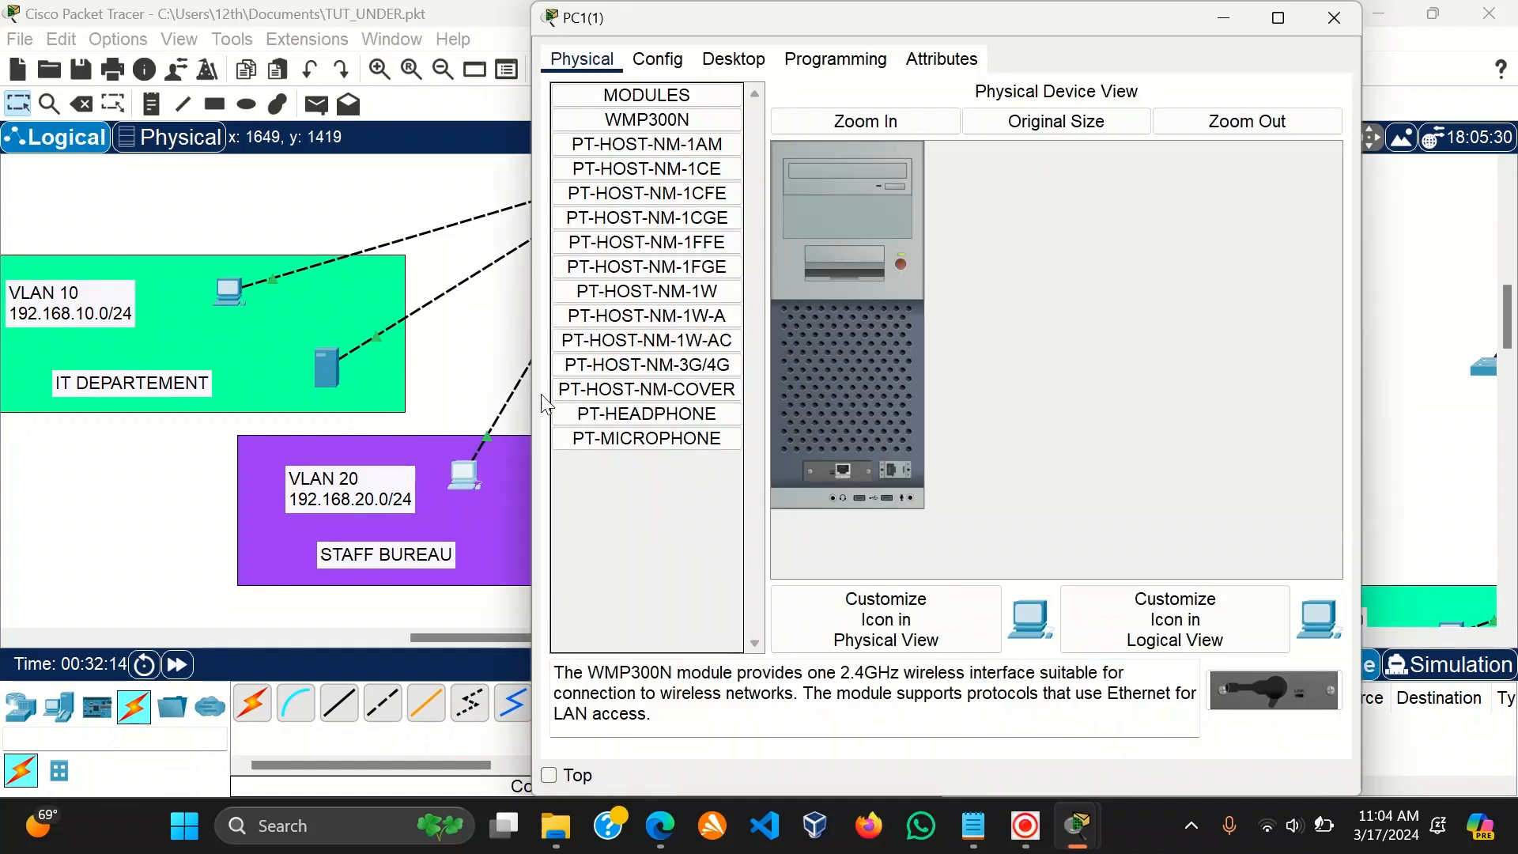
left_click(729, 52)
left_click(632, 153)
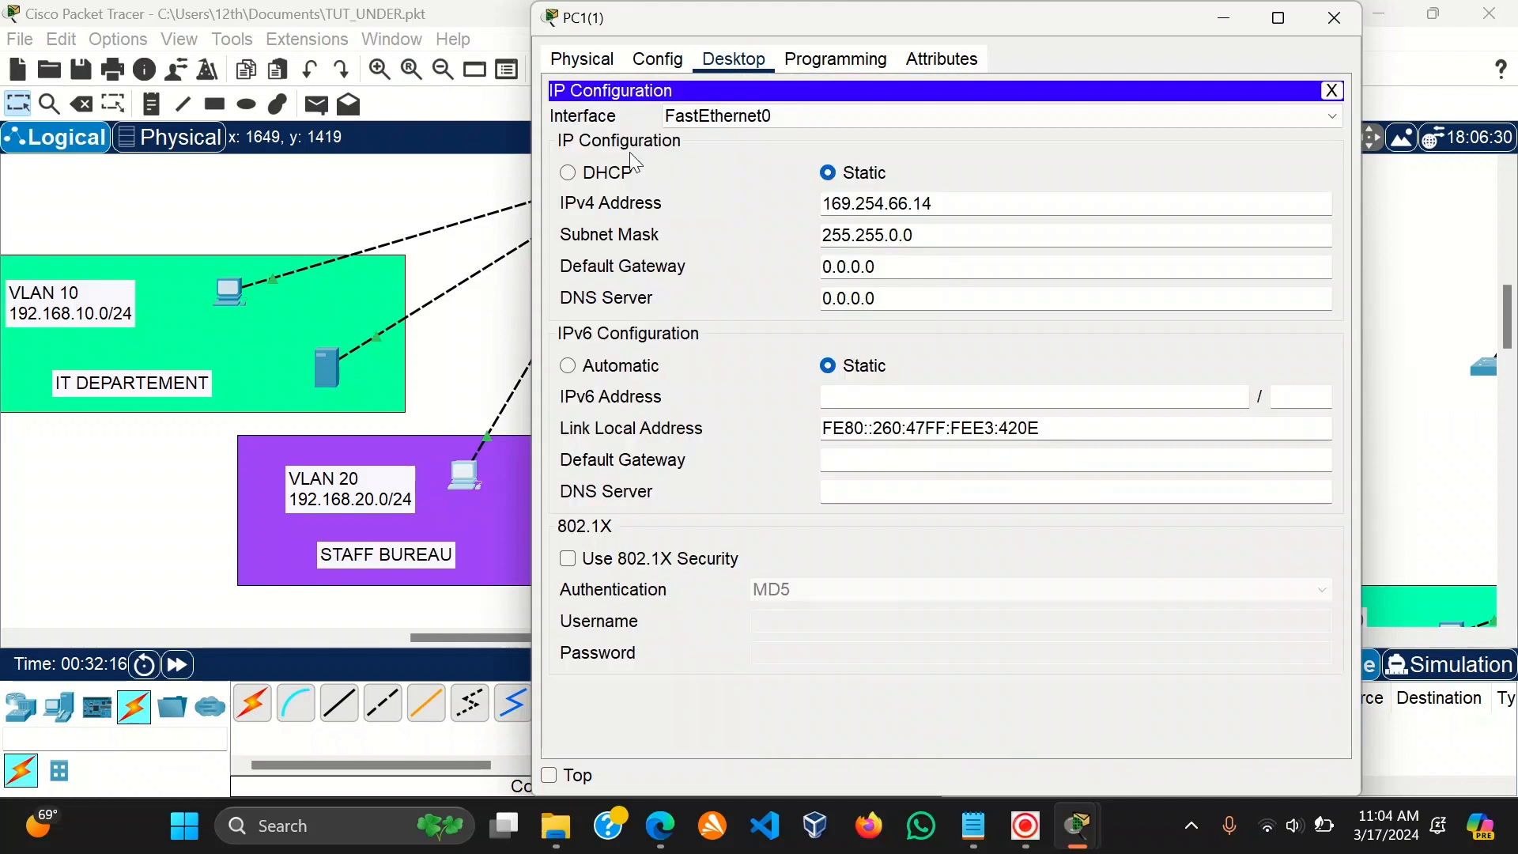
left_click(593, 175)
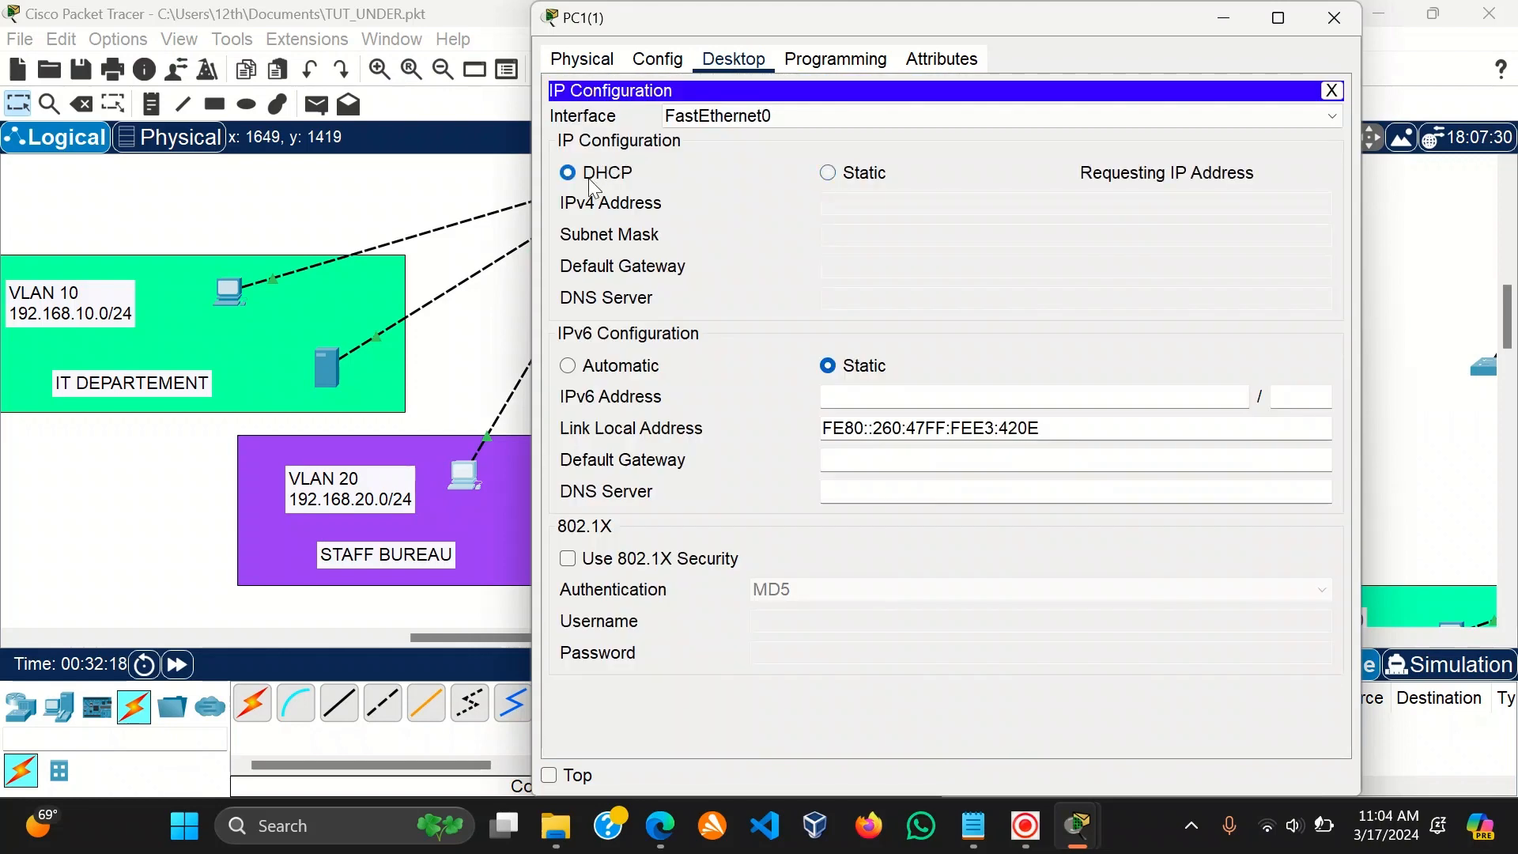
left_click(1333, 18)
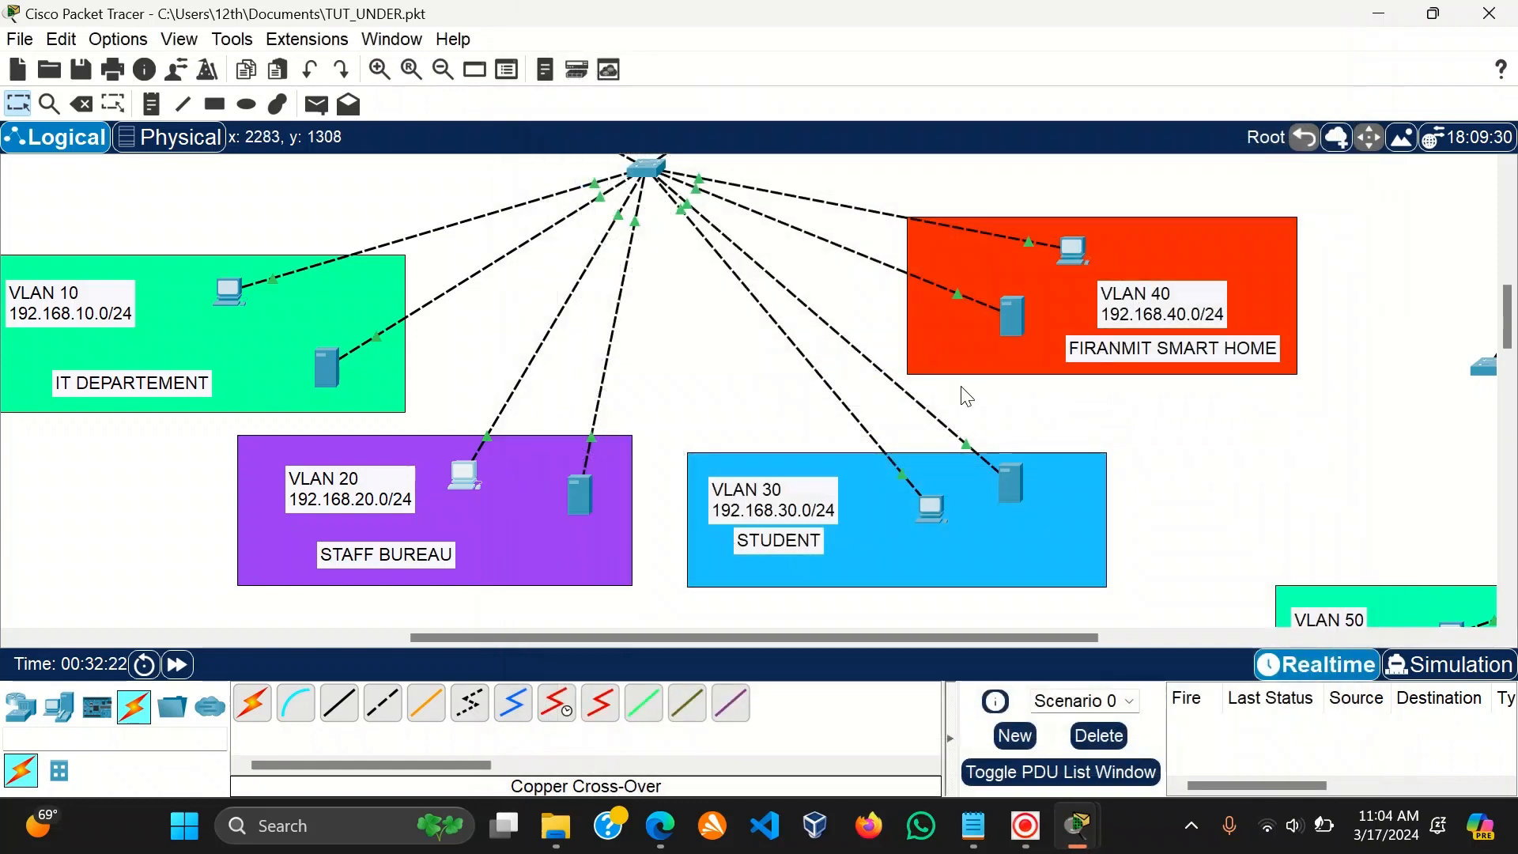
Set the FIRANMIT SMART HOME server in VLAN 40 to obtain its IP configuration through DHCP.
left_click(1015, 313)
left_click(832, 210)
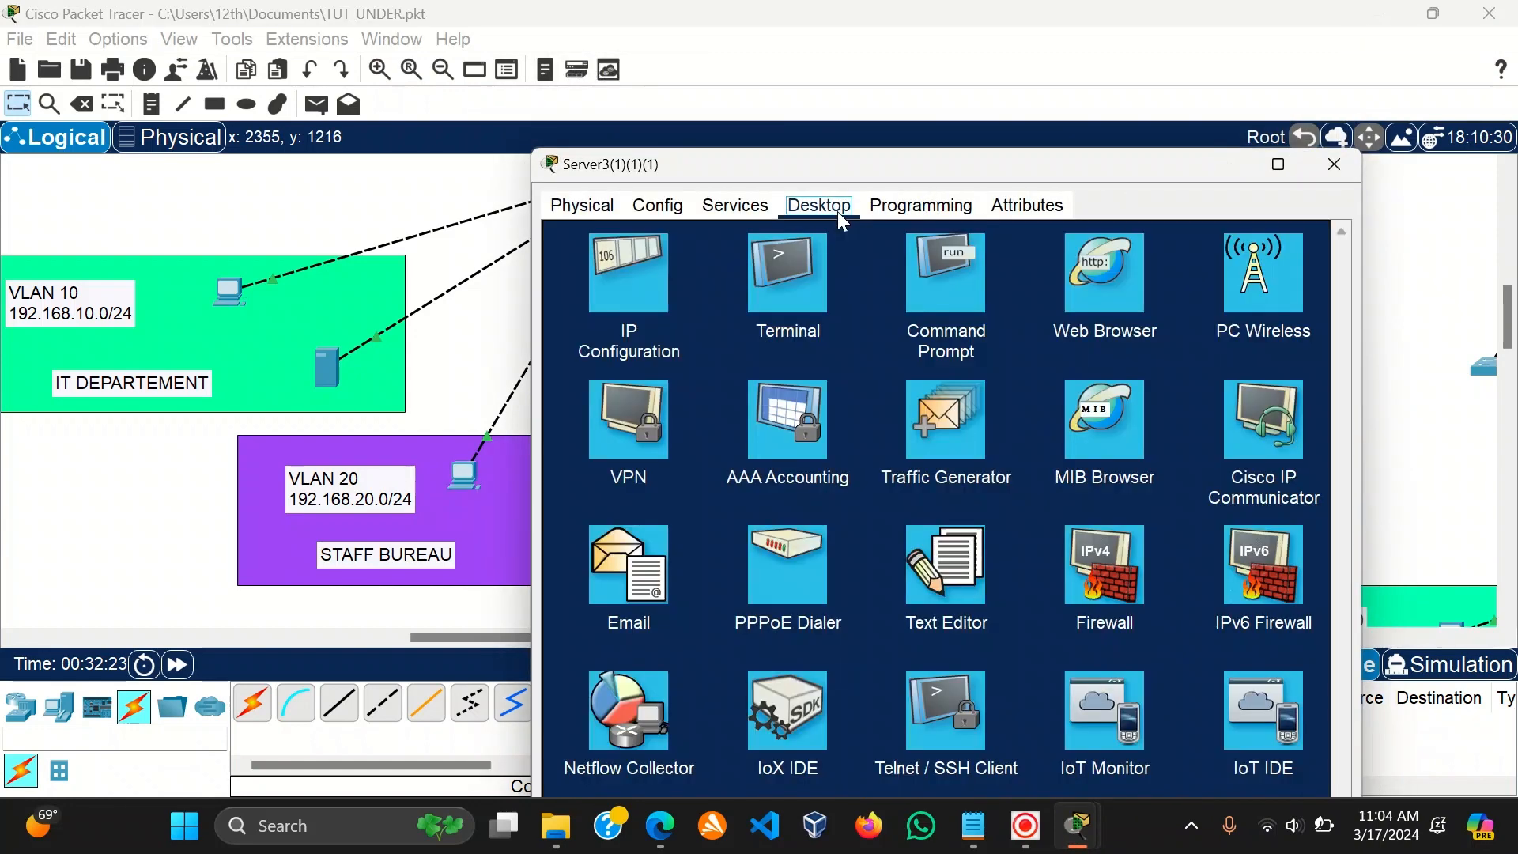
left_click(633, 266)
left_click(593, 299)
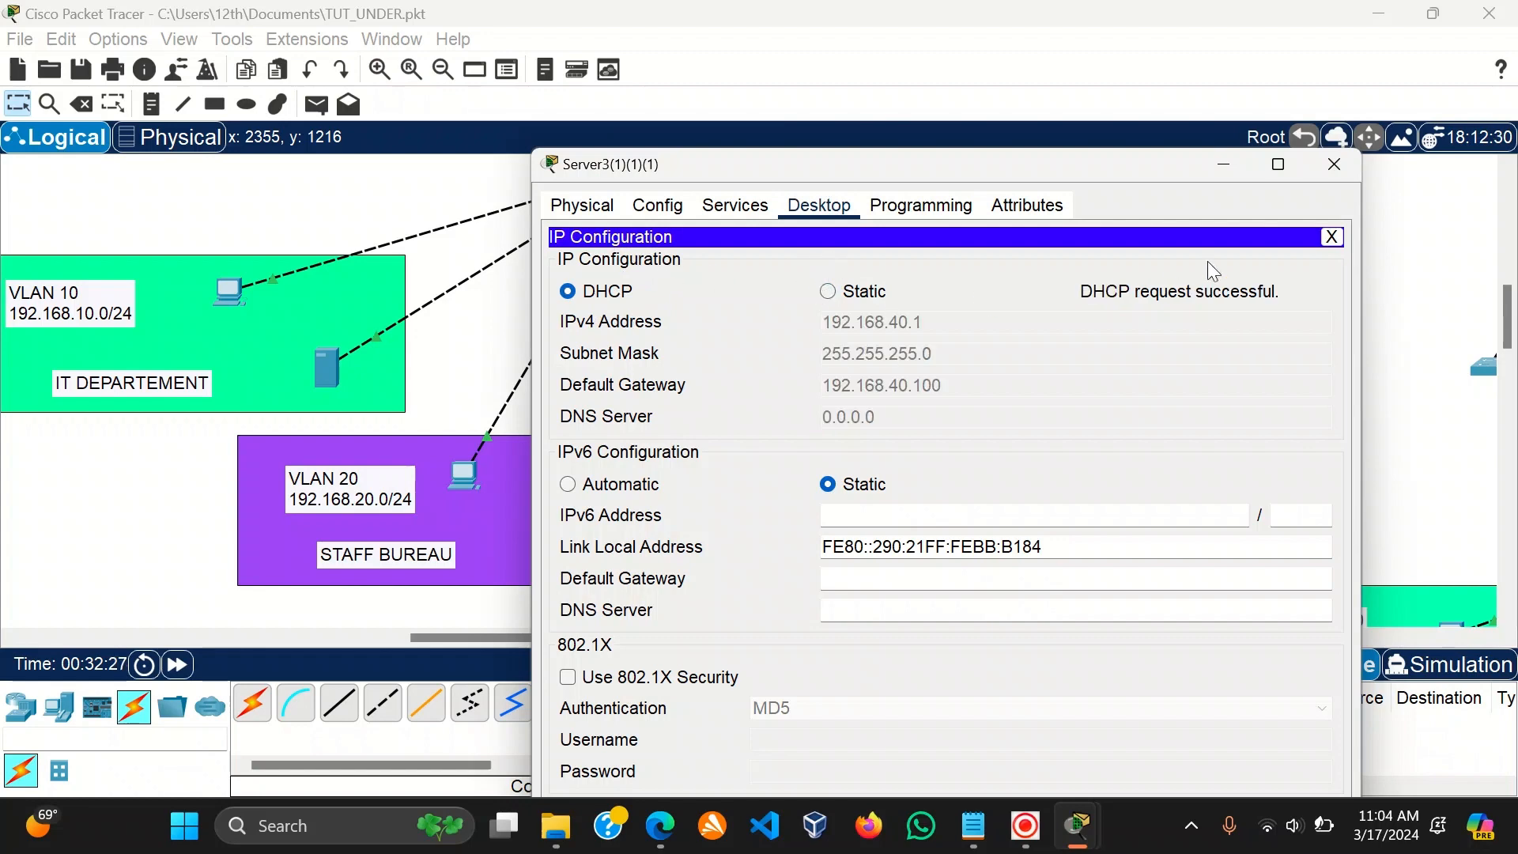
left_click(1335, 163)
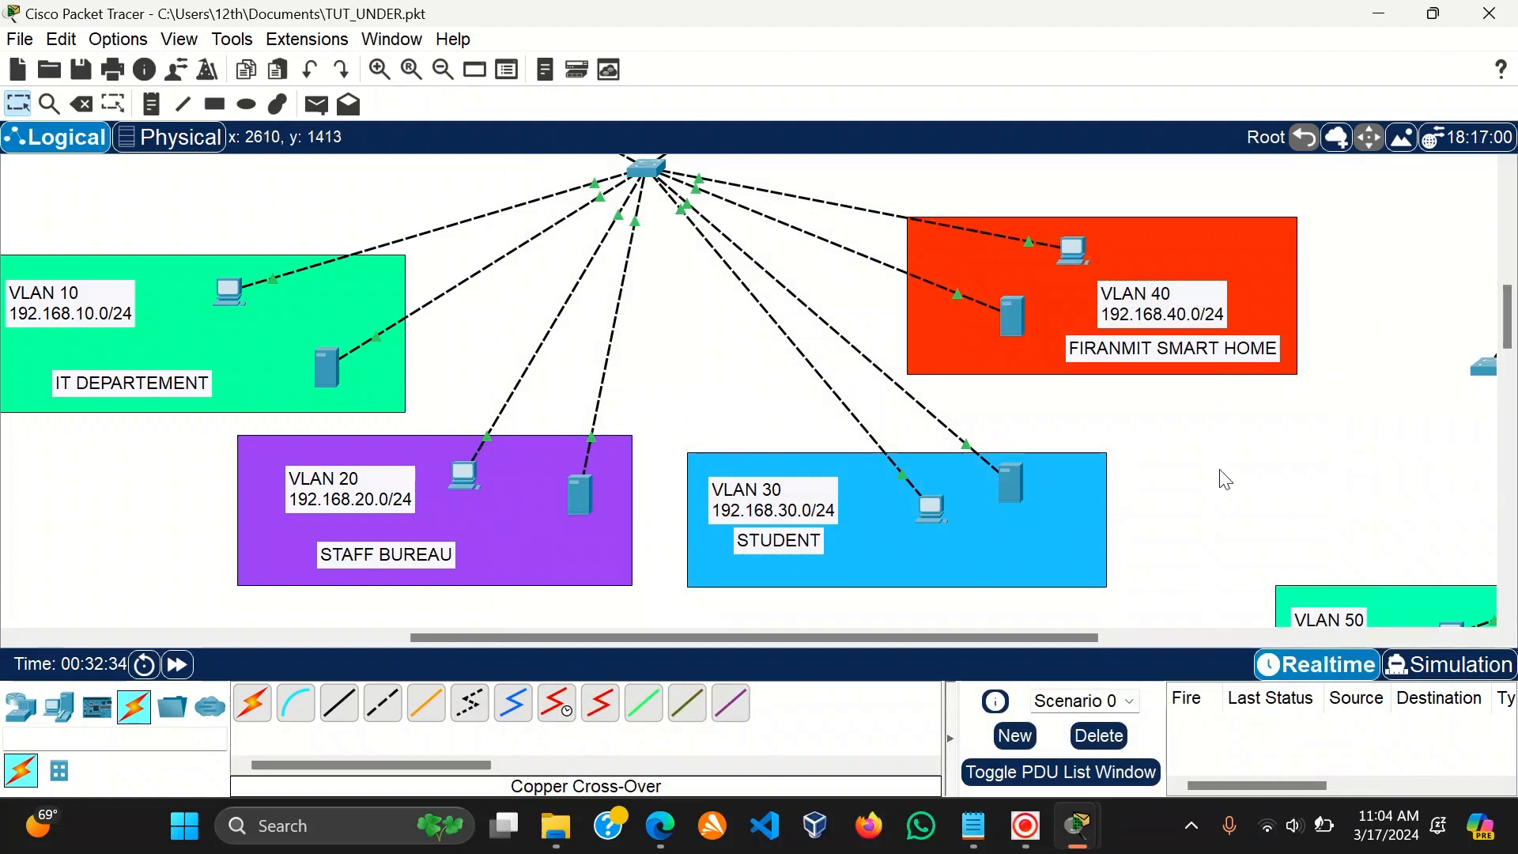
Enable interface gigabitEthernet 0/0/0 on router R1 above the STP switches with no shutdown, and exit interface configuration.
scroll(1221, 476, "up", 5)
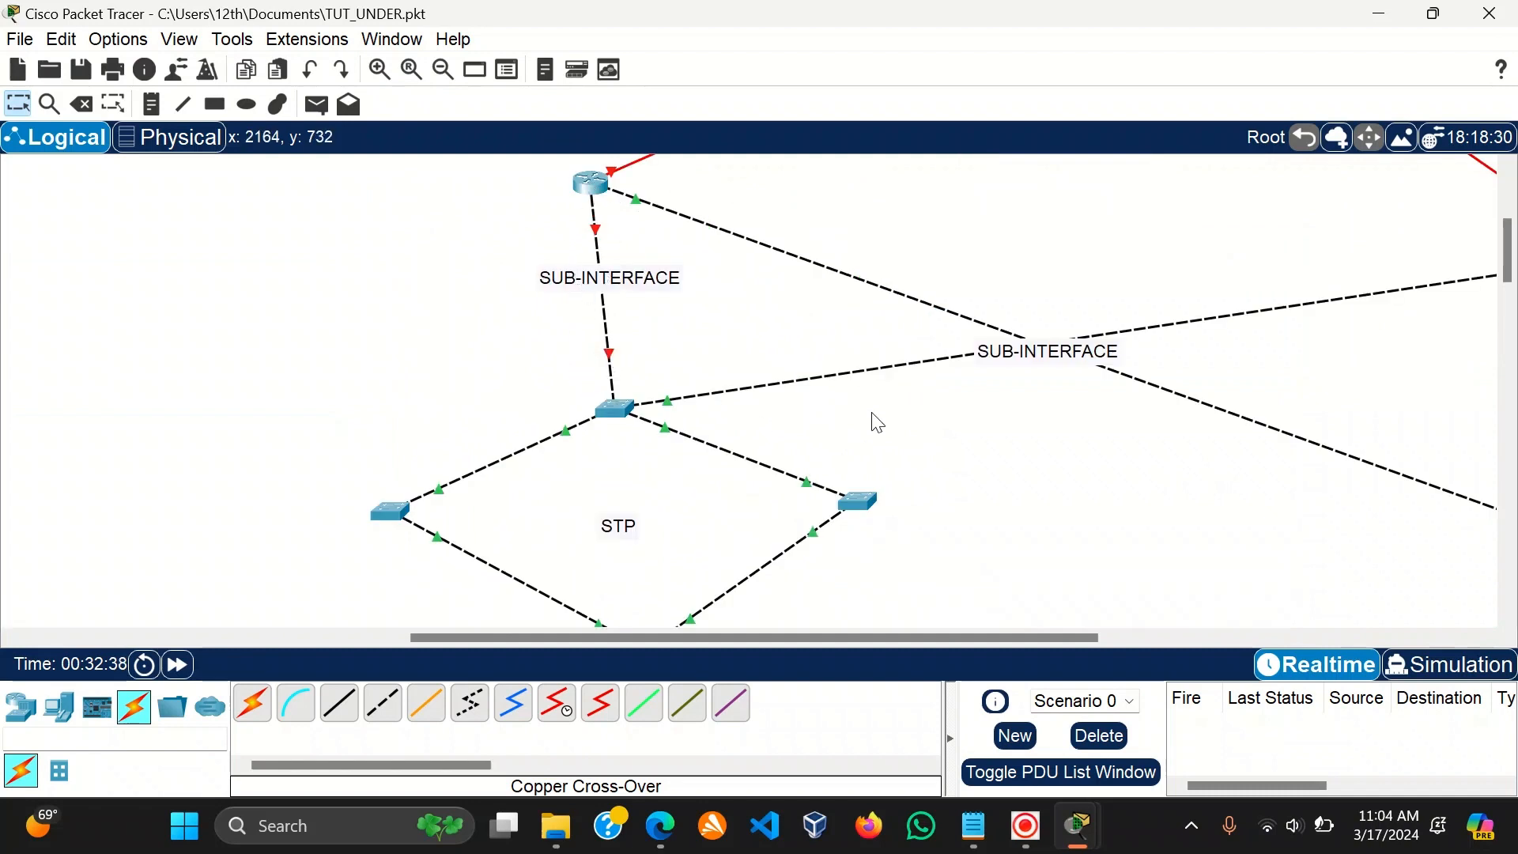
left_click_drag(943, 638, 1069, 638)
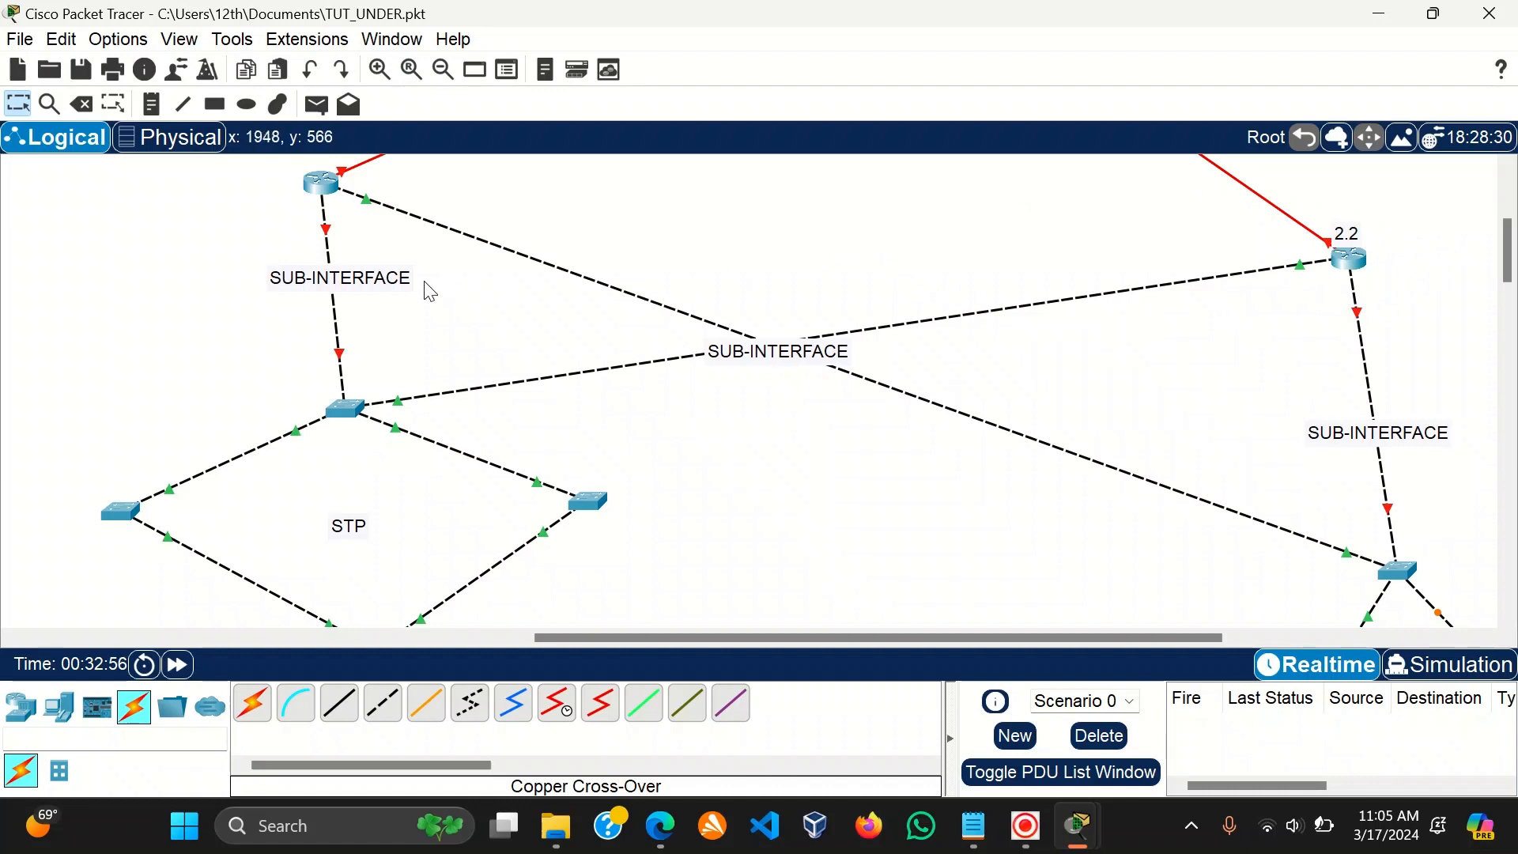
left_click(320, 183)
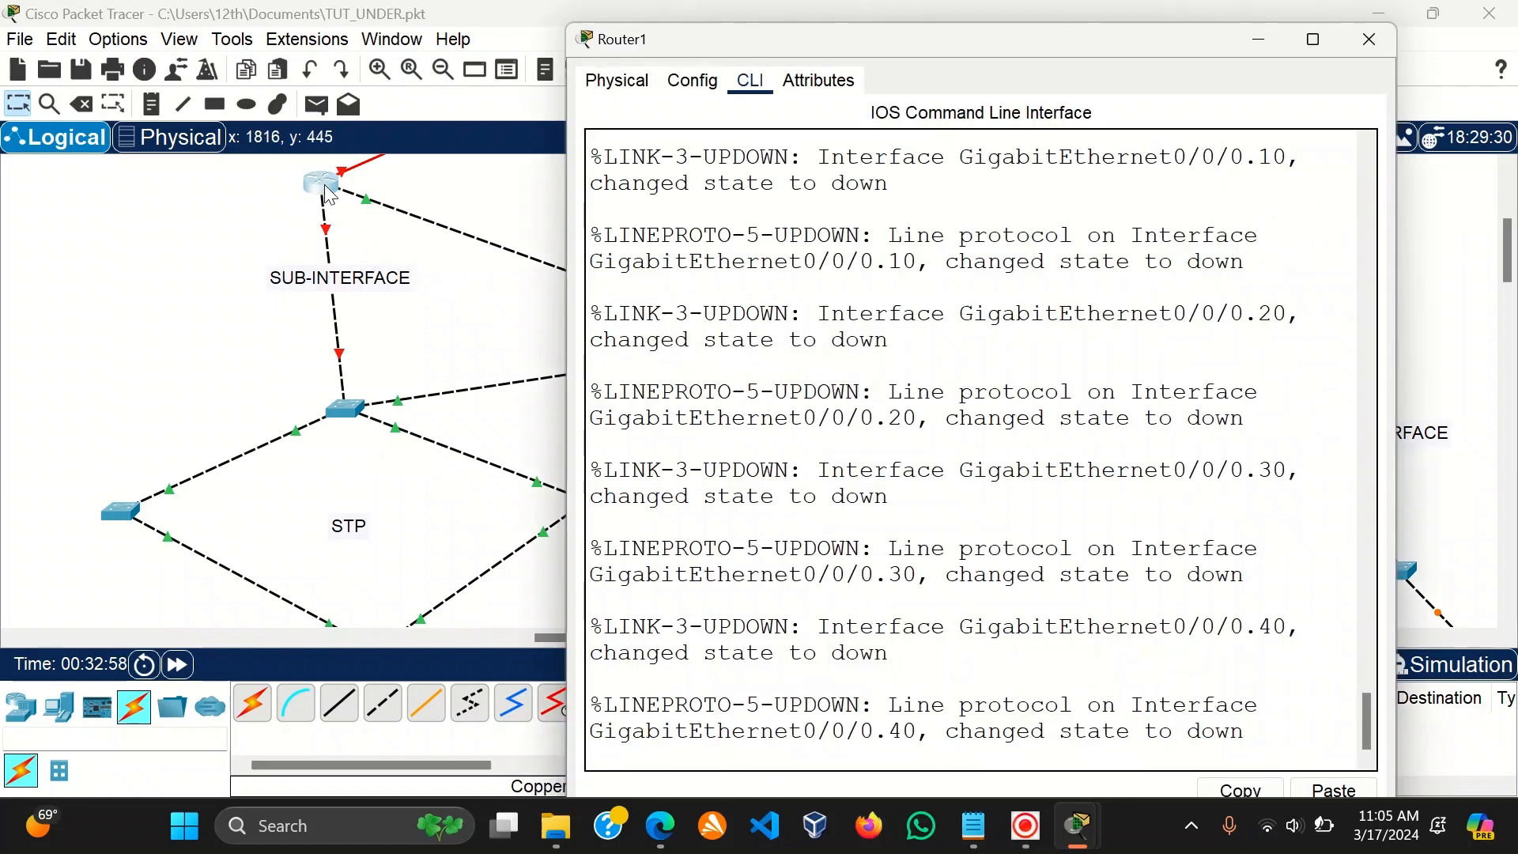
key("Return")
key("Return")
key("Return")
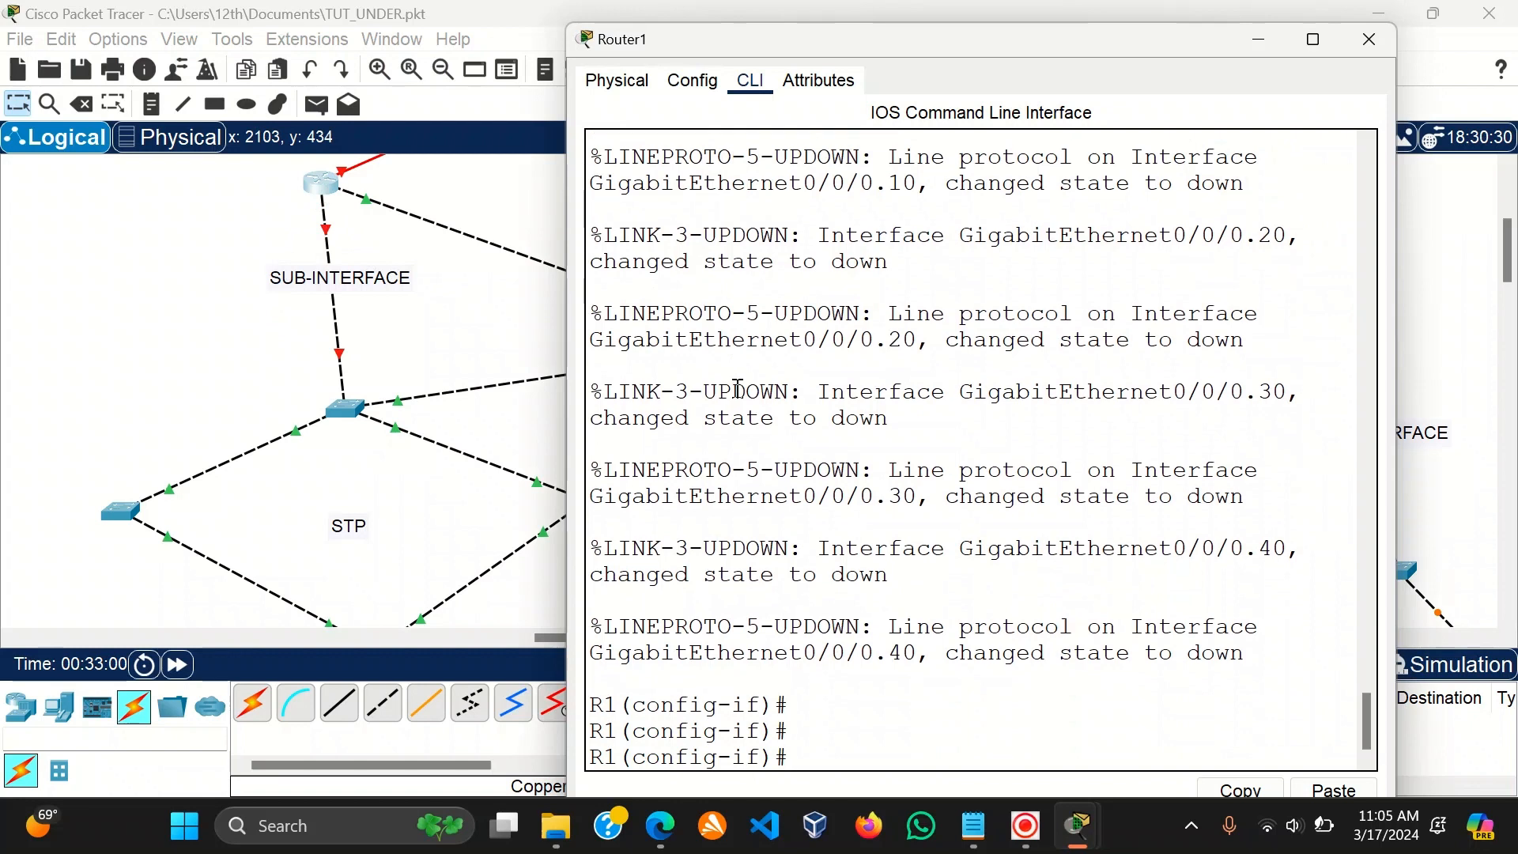
key("Up")
key("Up")
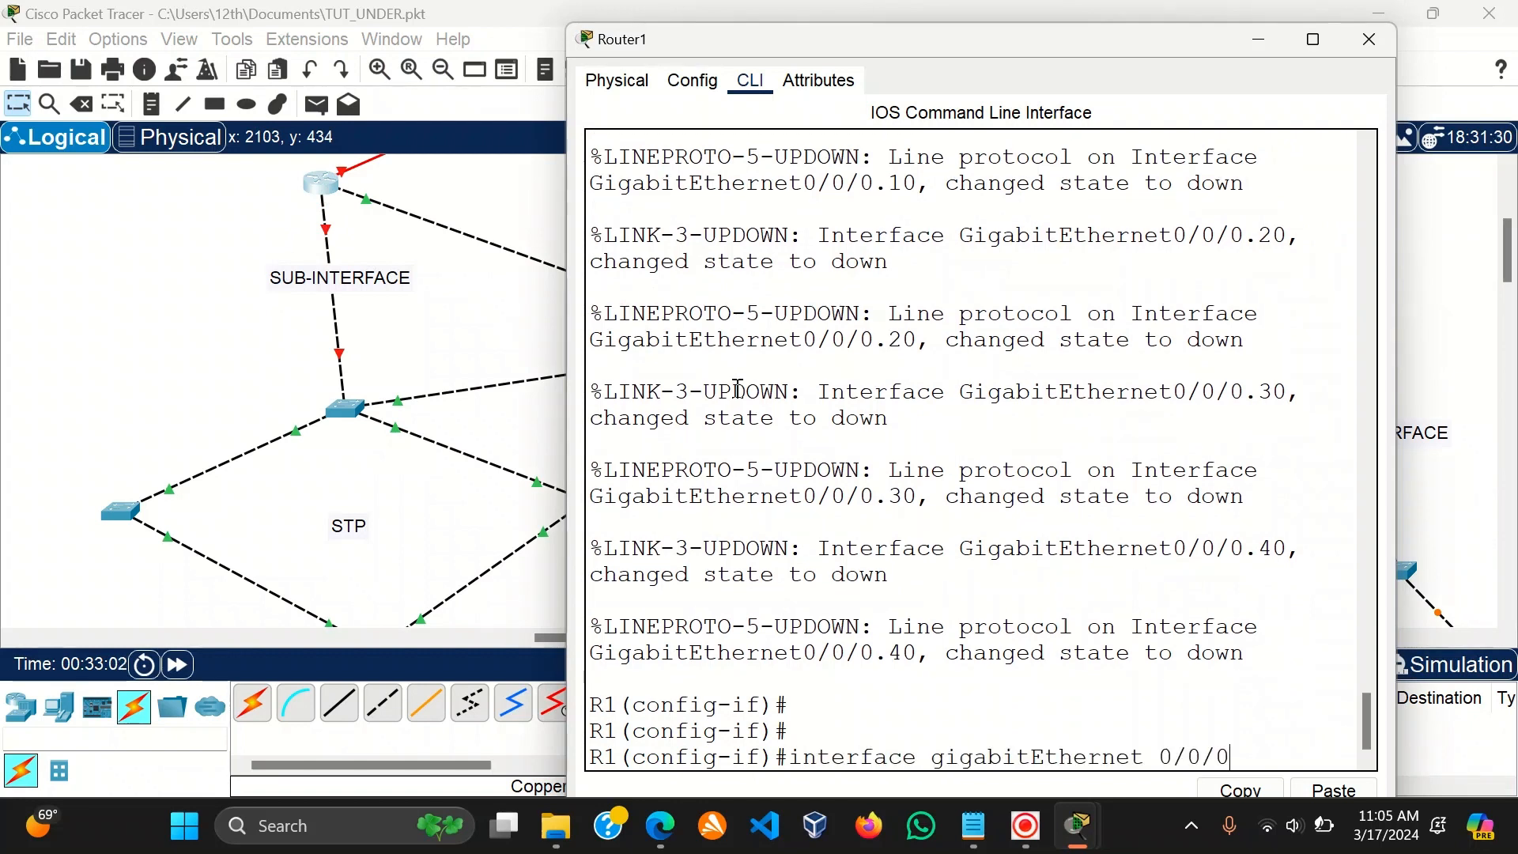
key("Return")
type("no")
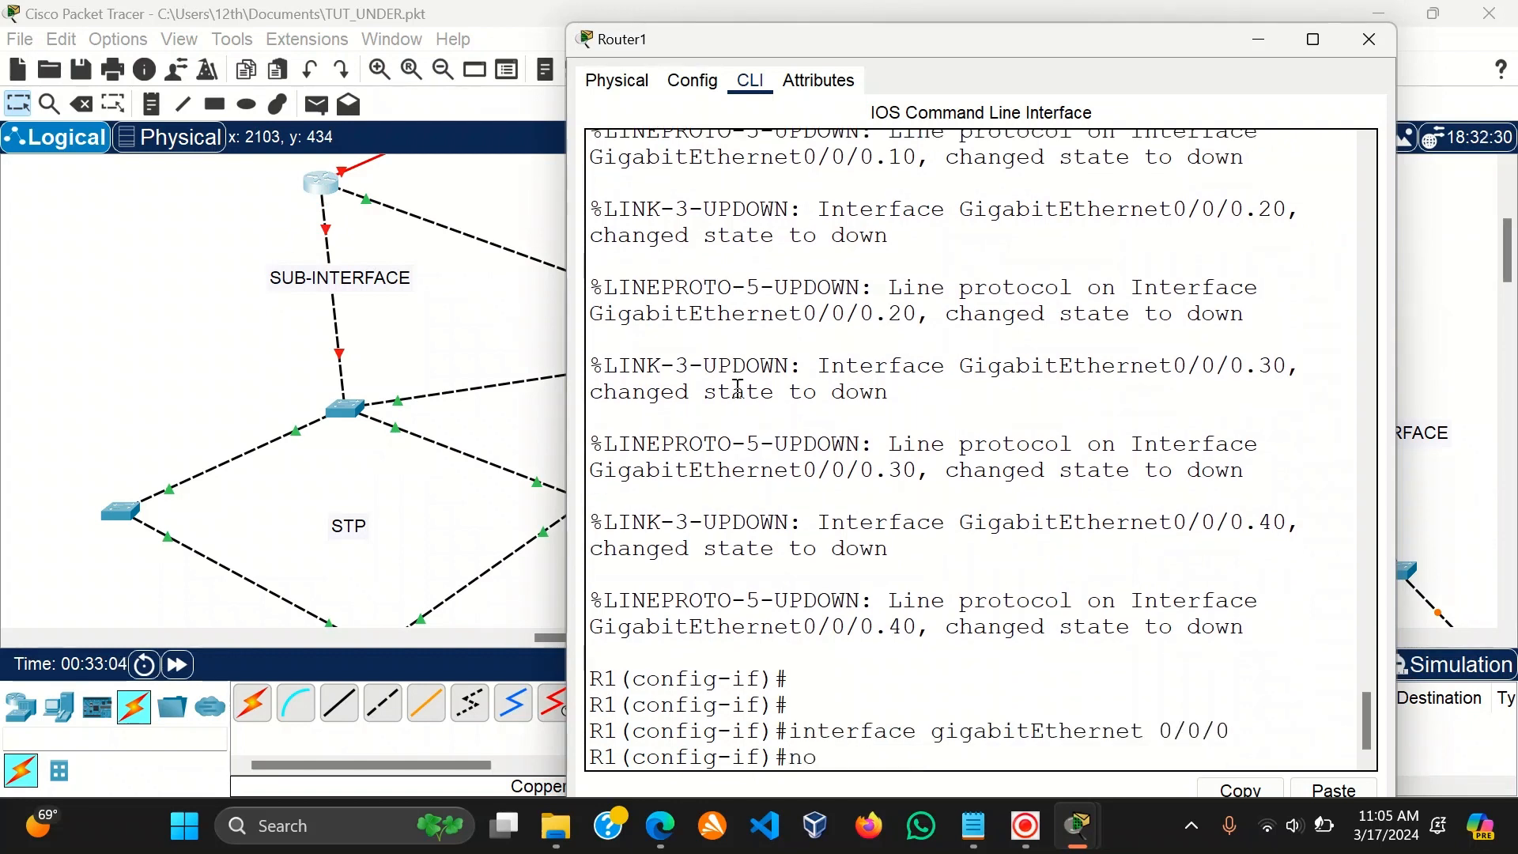
type("sh")
key("Tab")
key("Return")
key("Return")
type("e")
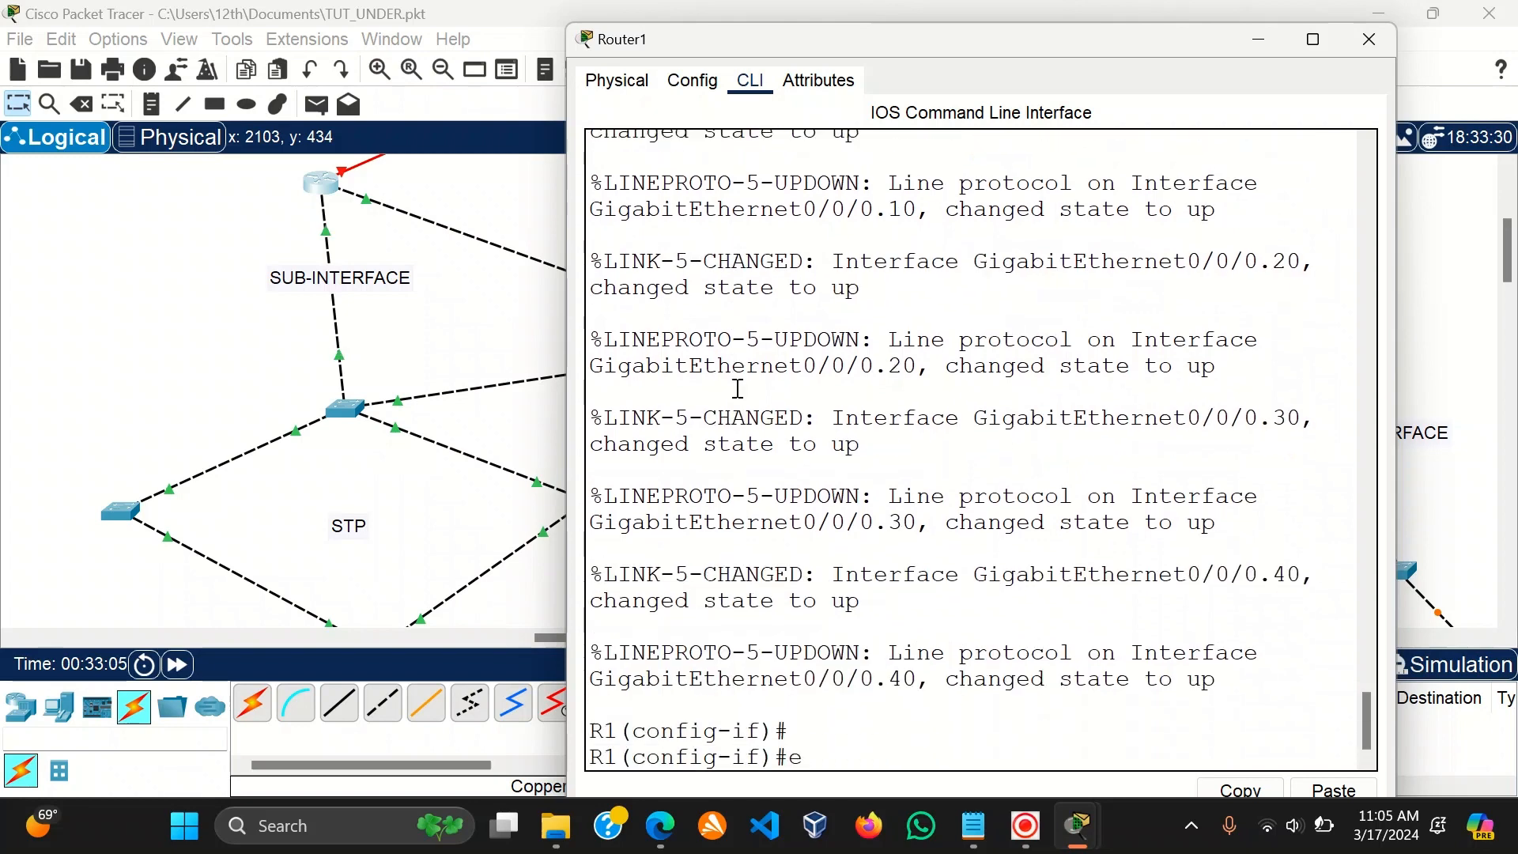
key("Return")
key("Return")
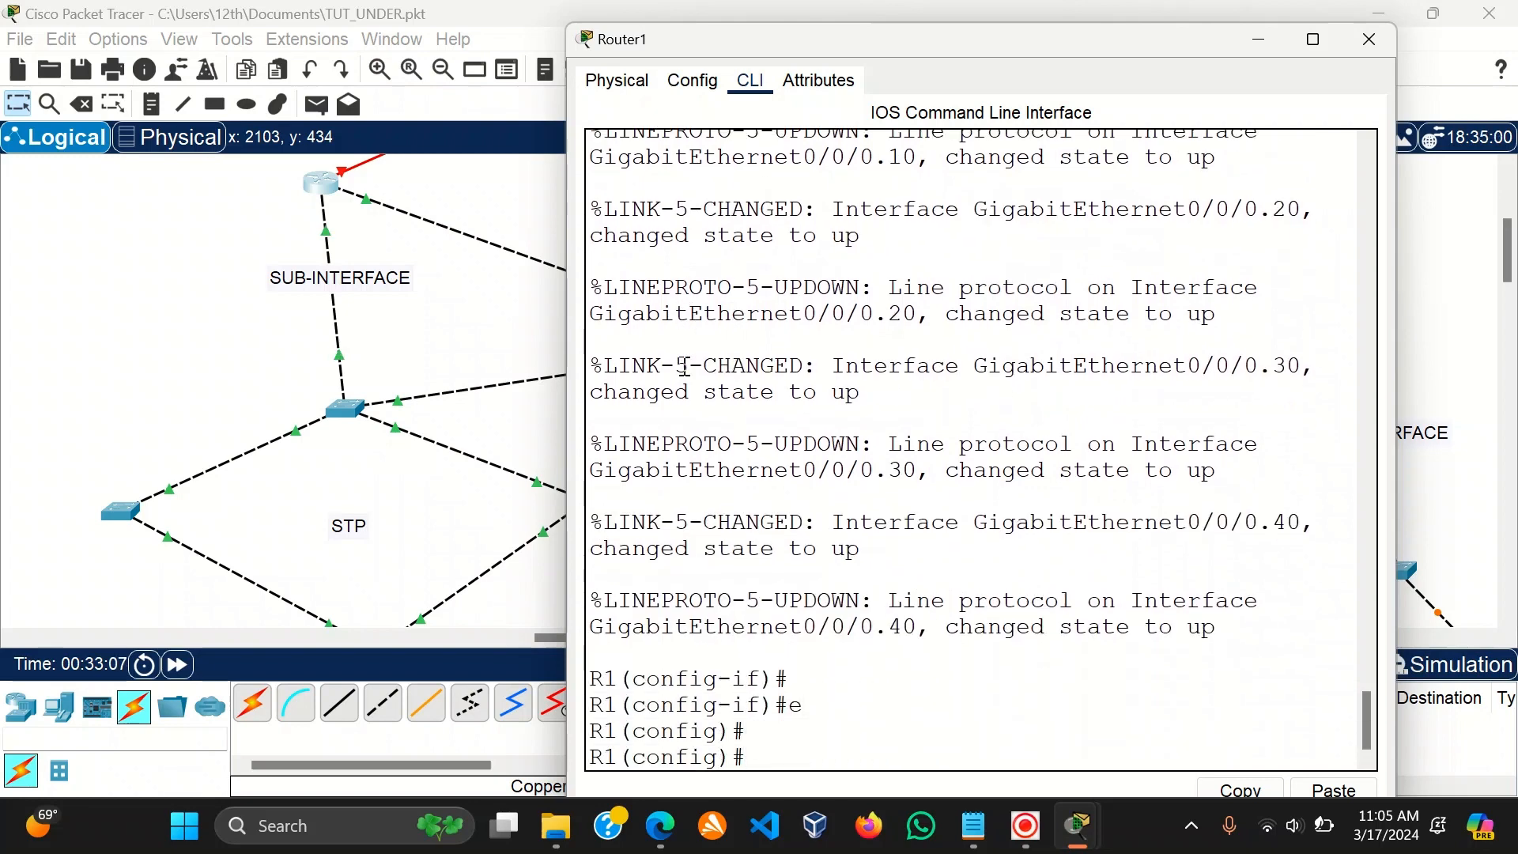
Enlarge R1's console window and end configuration mode to return to the privileged prompt.
left_click(1312, 39)
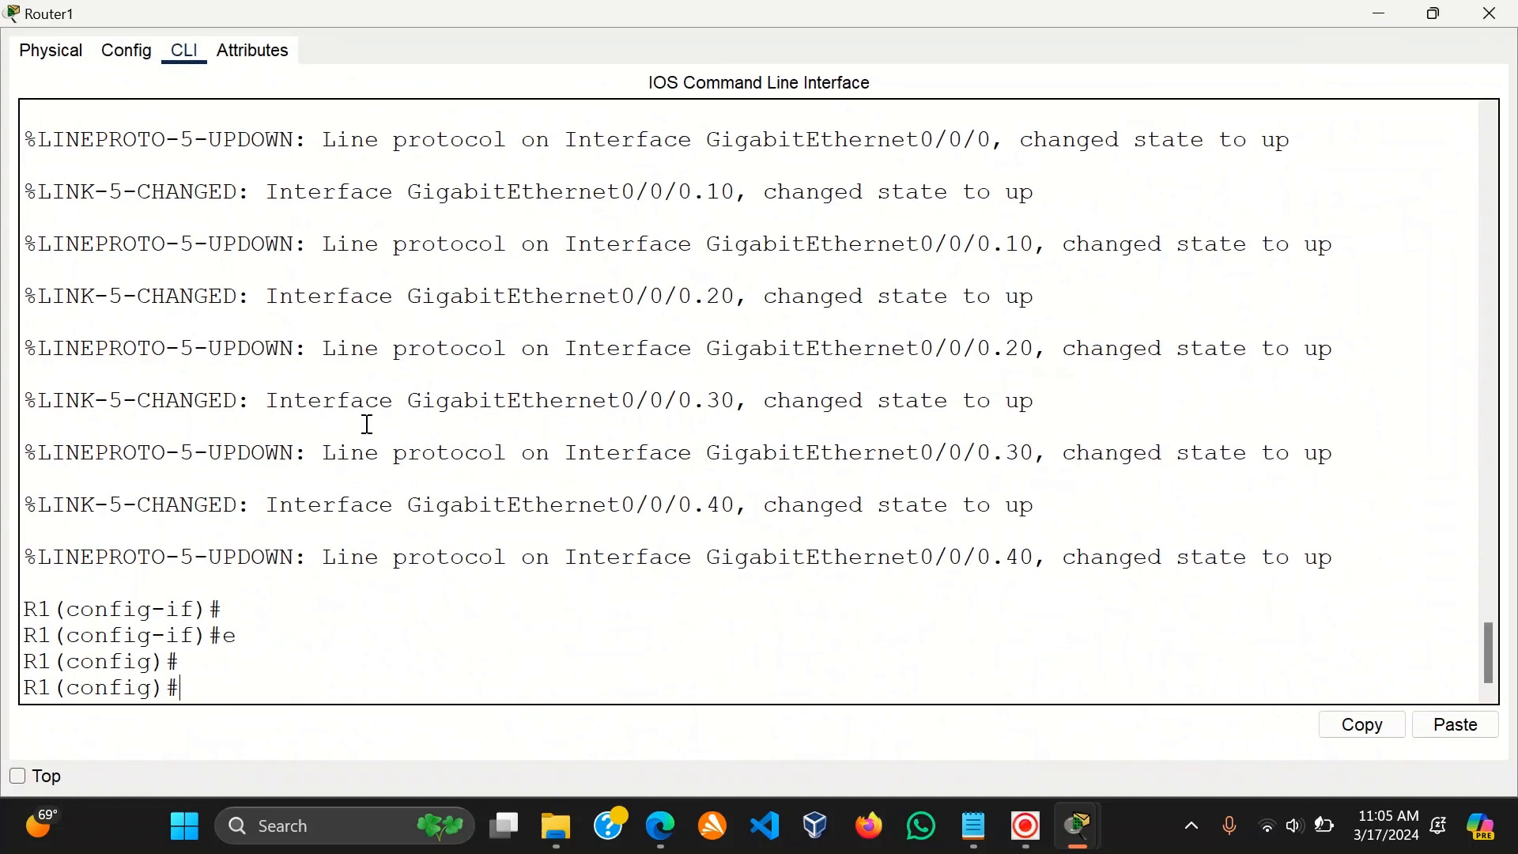
key("Return")
key("Return")
key("Return")
type("end")
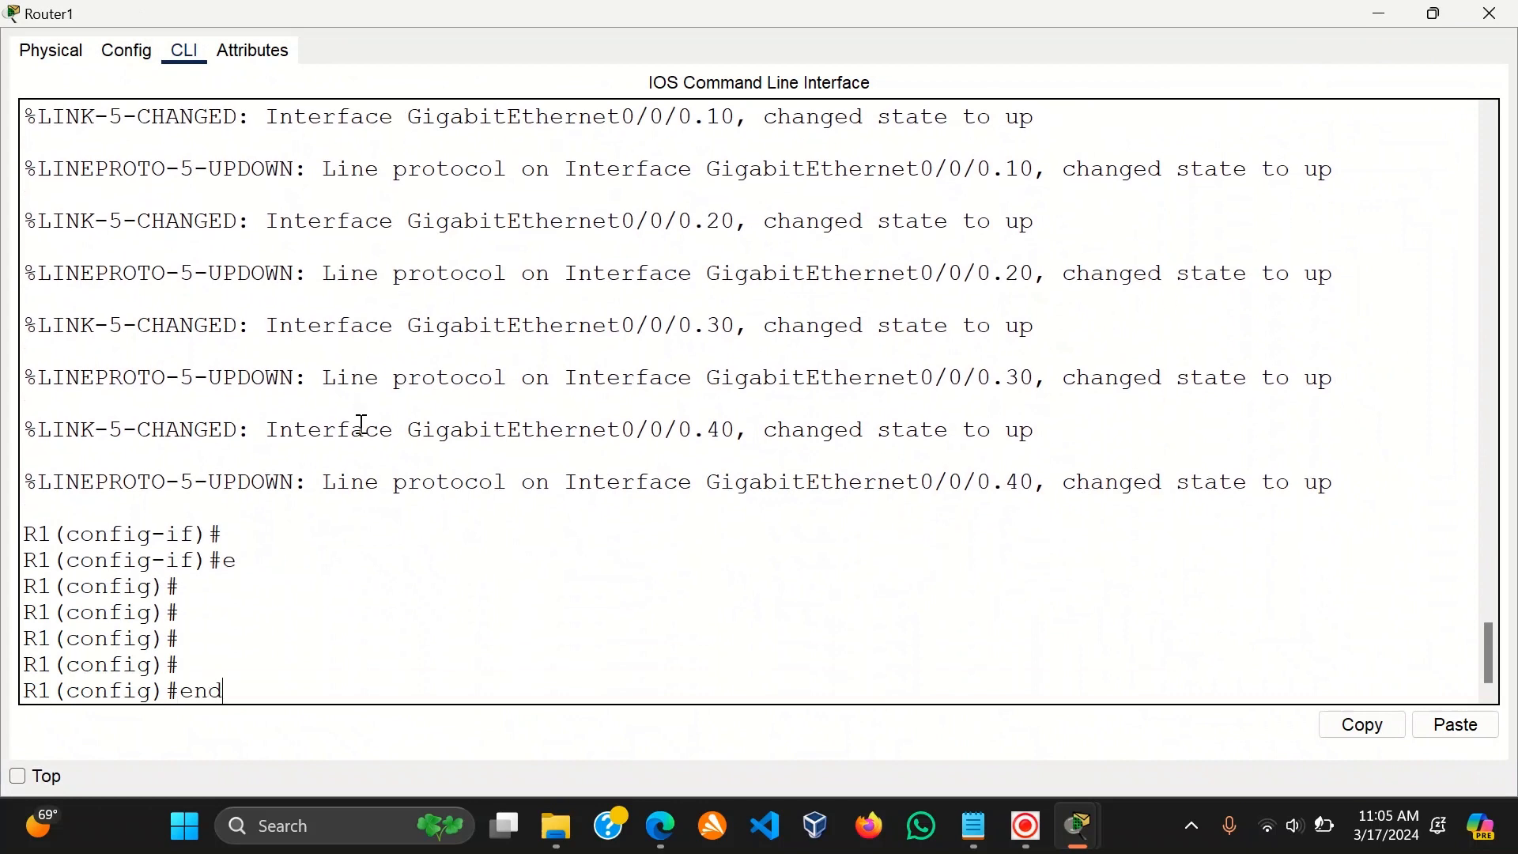
key("Return")
key("Return")
Display R1's HSRP group summary with show standby brief.
type("sh")
key("Tab")
type("st")
key("Tab")
type("a")
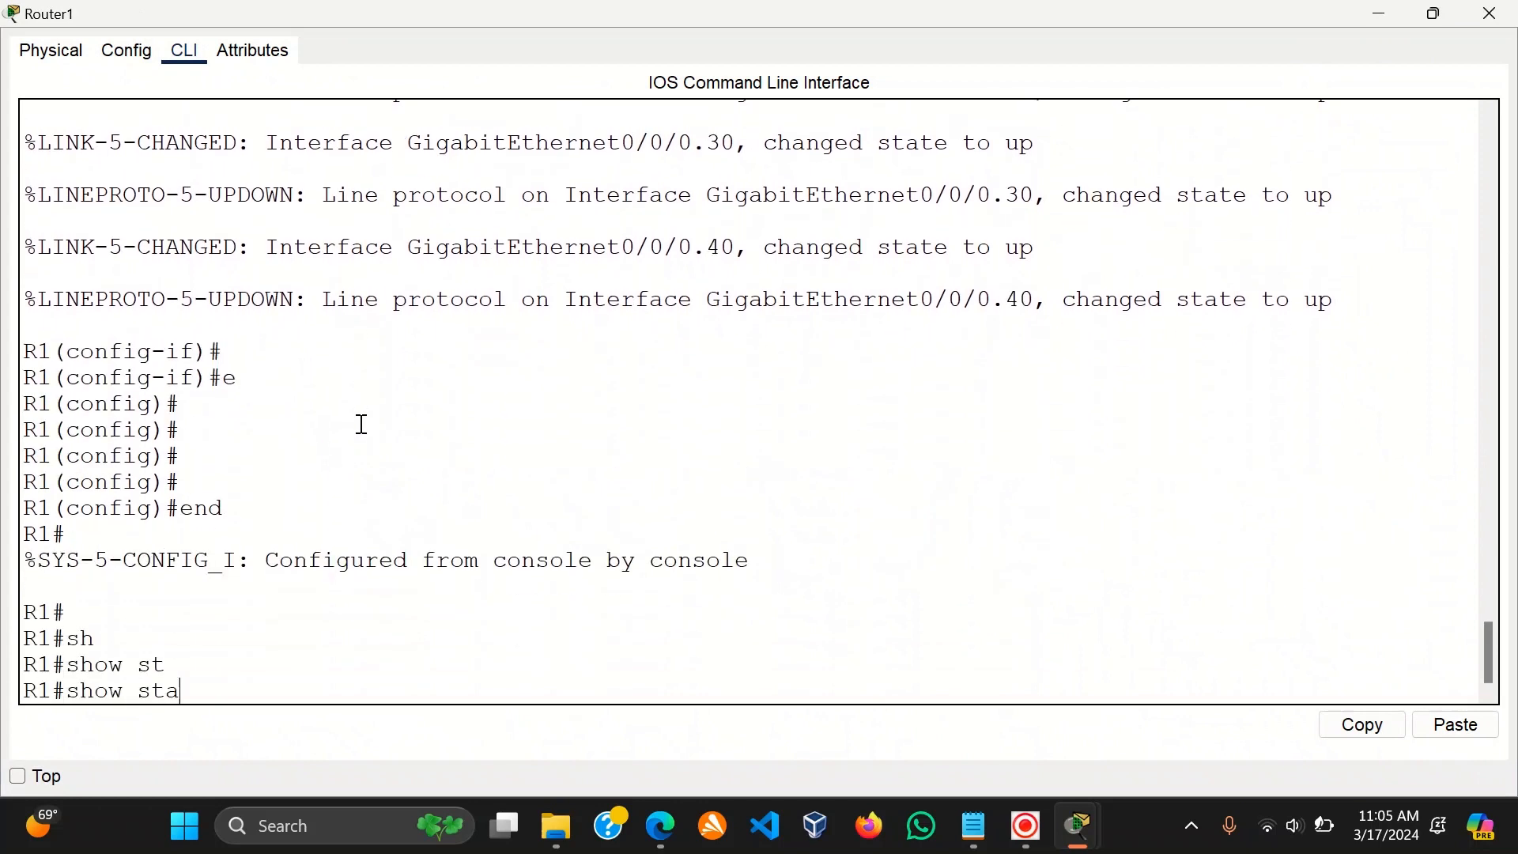
type("n")
key("Tab")
type("br")
key("Tab")
key("Return")
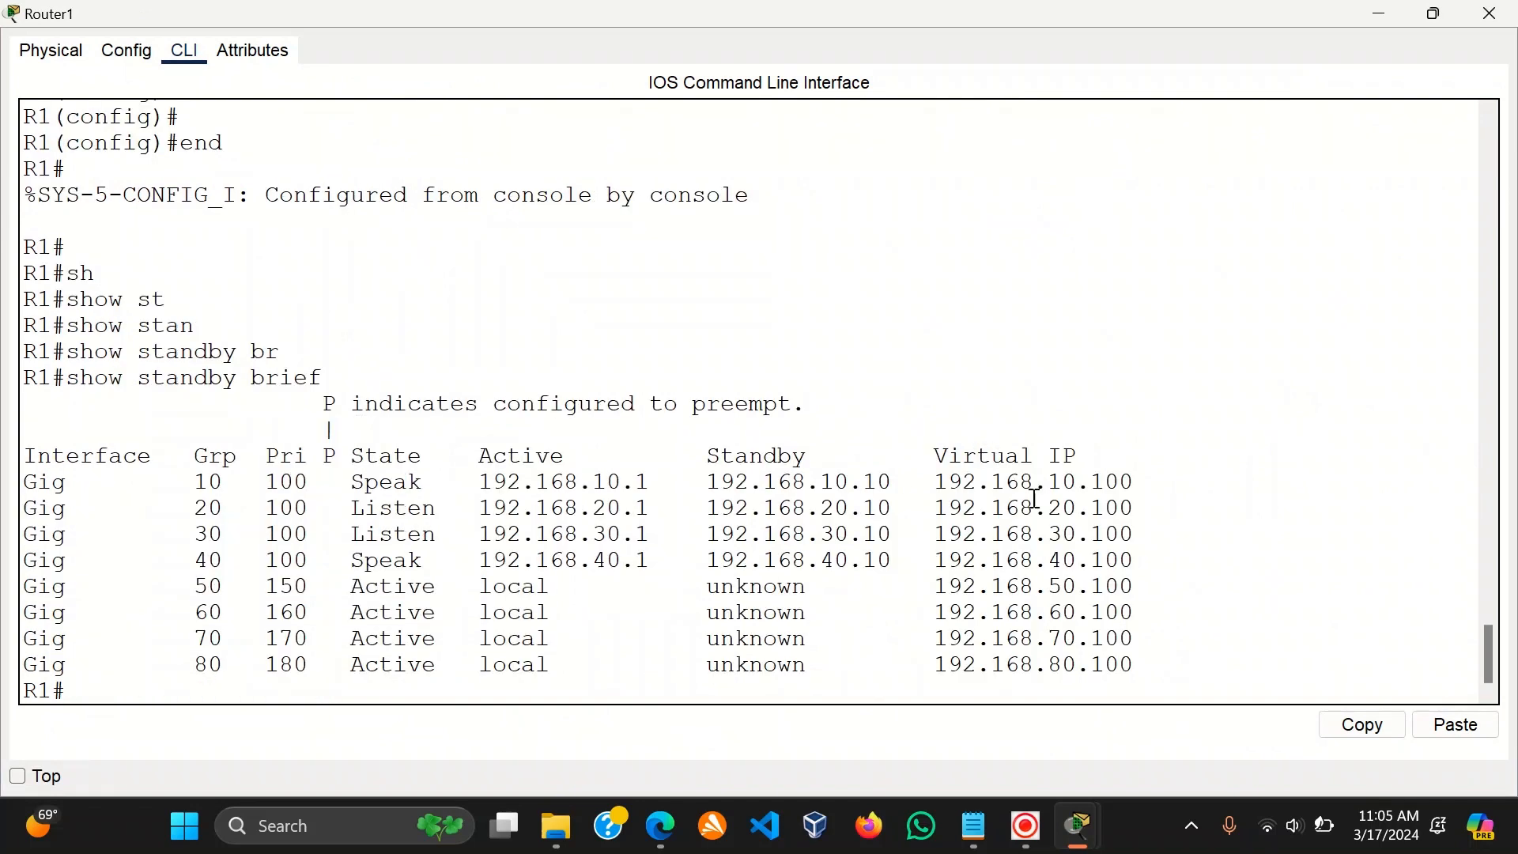
Examine the standby and virtual IP addresses of HSRP groups 10 to 40, and minimize R1's console.
left_click_drag(1150, 556, 696, 488)
left_click(805, 484)
left_click_drag(712, 477, 899, 482)
left_click(837, 507)
left_click(1375, 13)
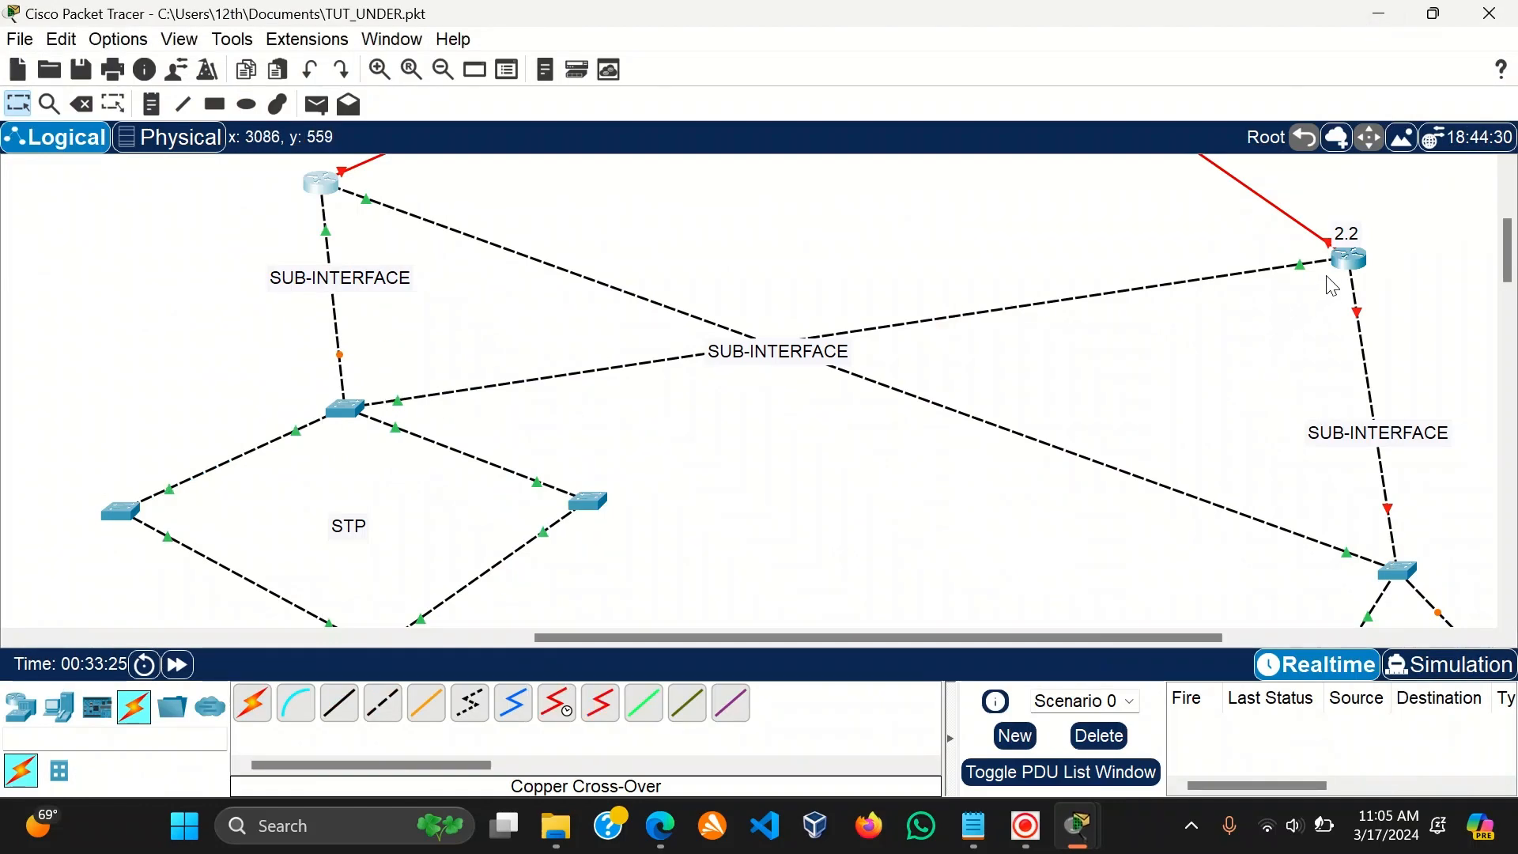
Reopen R1's console and run show standby brief again to check the updated HSRP states.
left_click(324, 190)
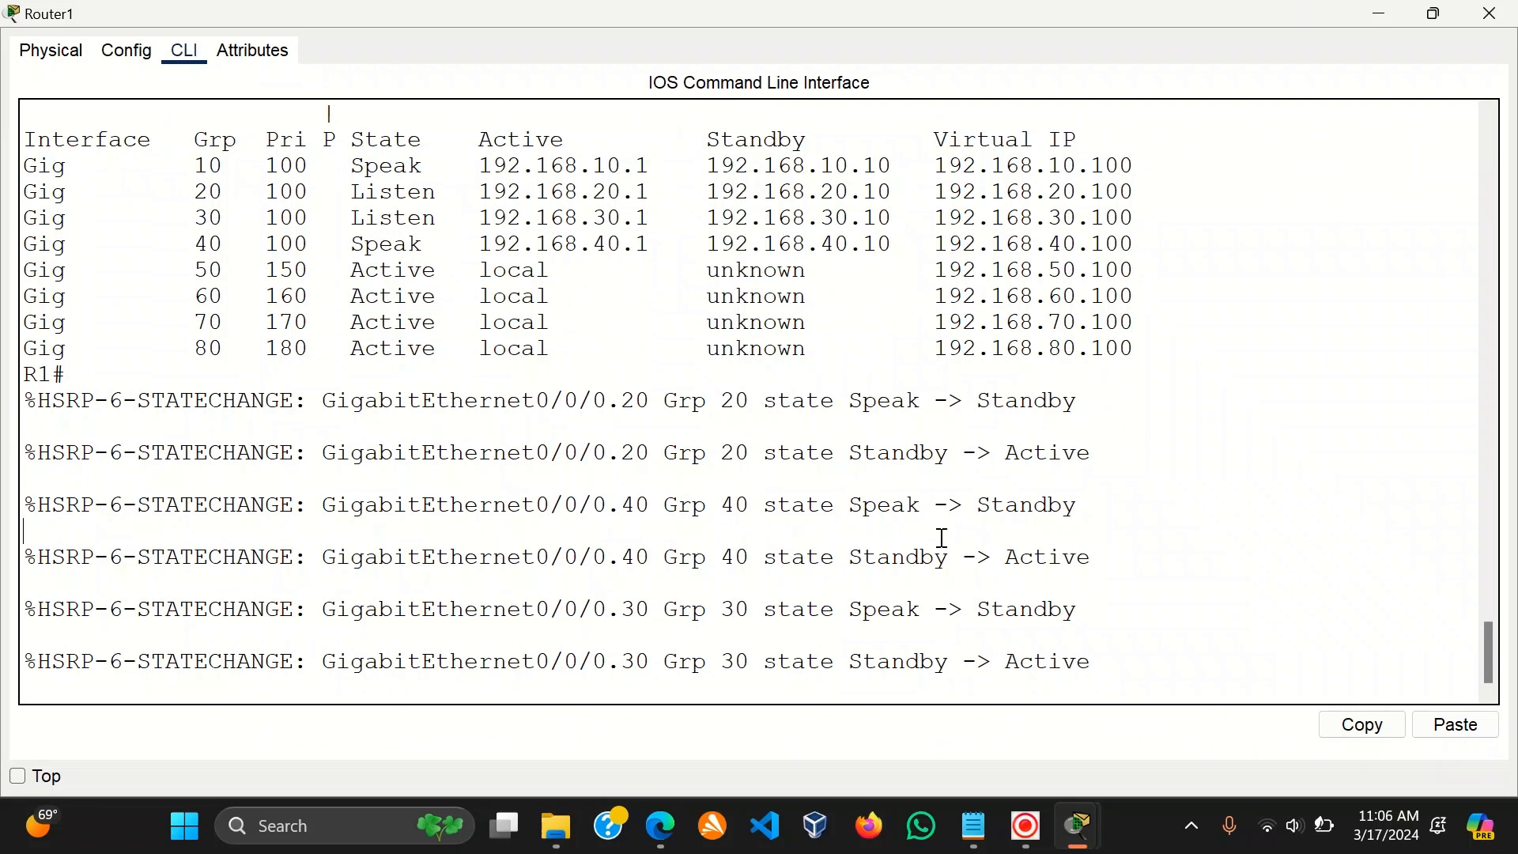
key("Return")
key("Return")
key("Return")
key("Return")
key("Return")
type("s")
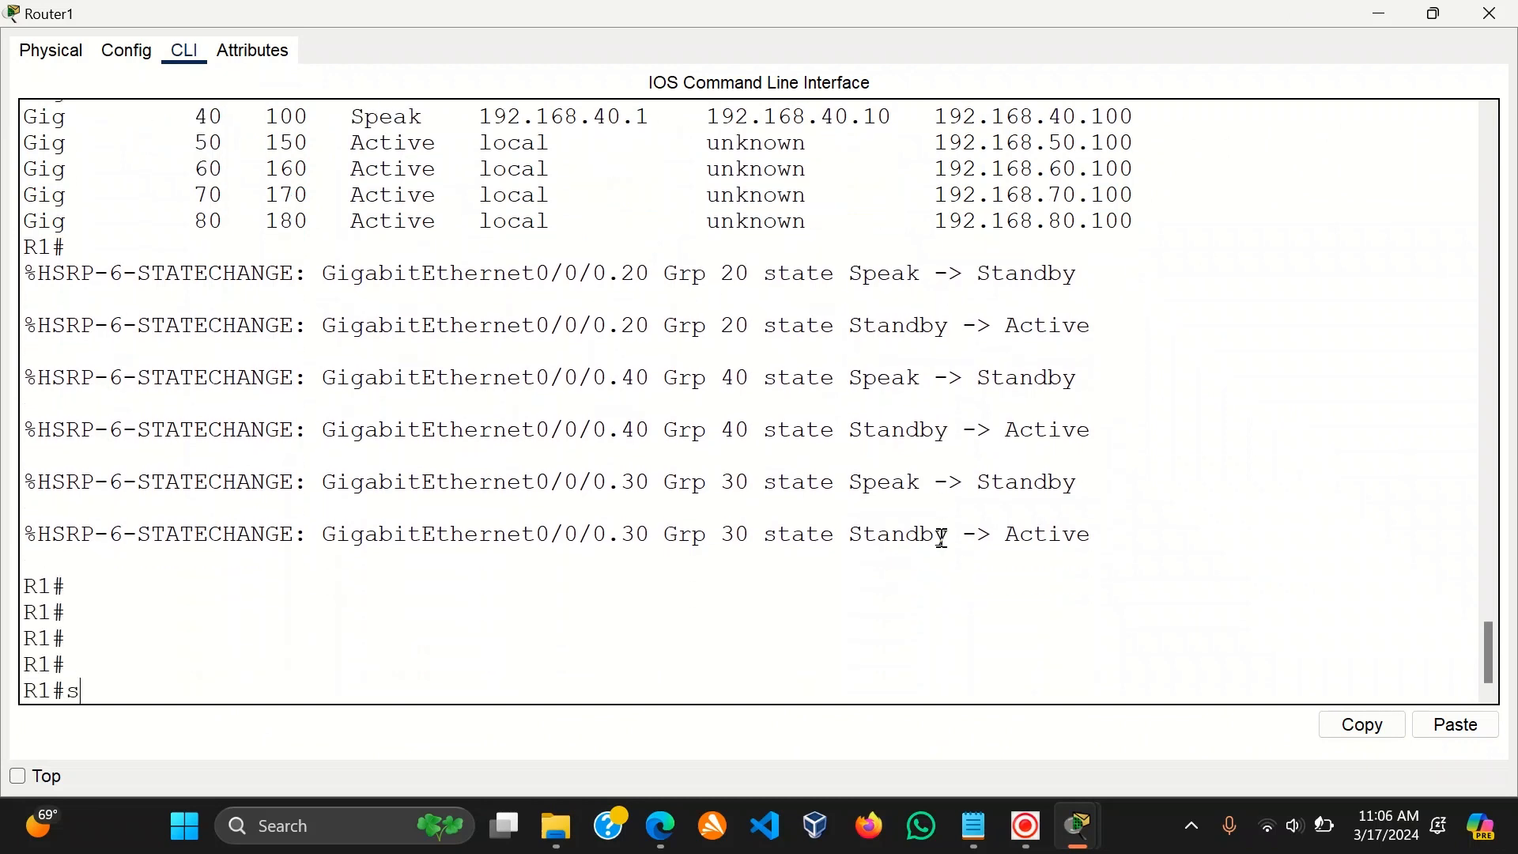
type("h")
key("Tab")
type("st")
key("Tab")
type("and")
key("Tab")
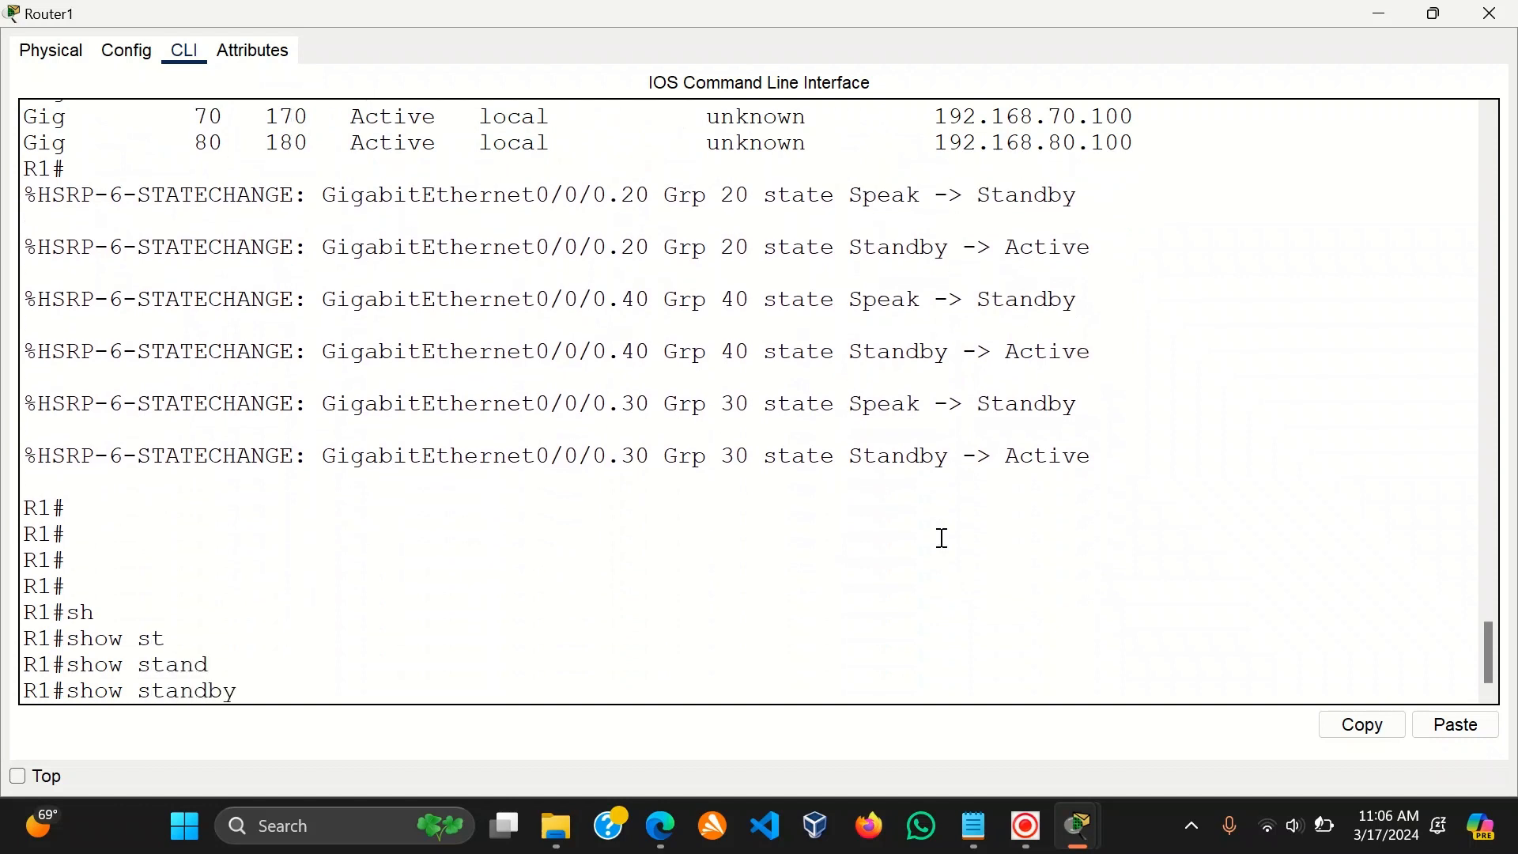
type("br")
key("Tab")
key("Return")
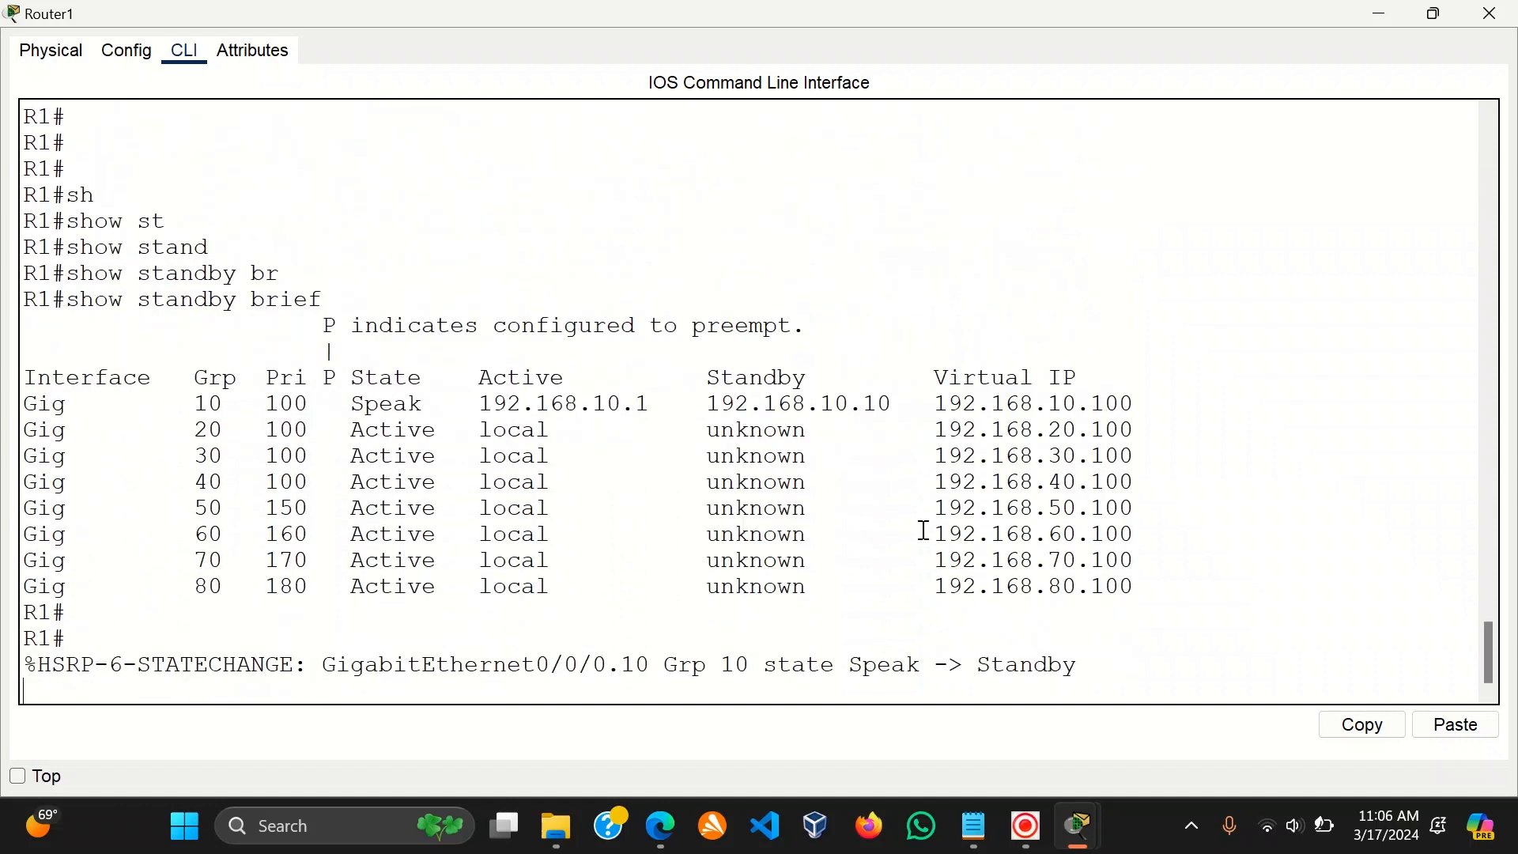
Examine the active router entry of HSRP group 20 and the standby address of group 10, and close R1's console.
left_click_drag(551, 430, 497, 428)
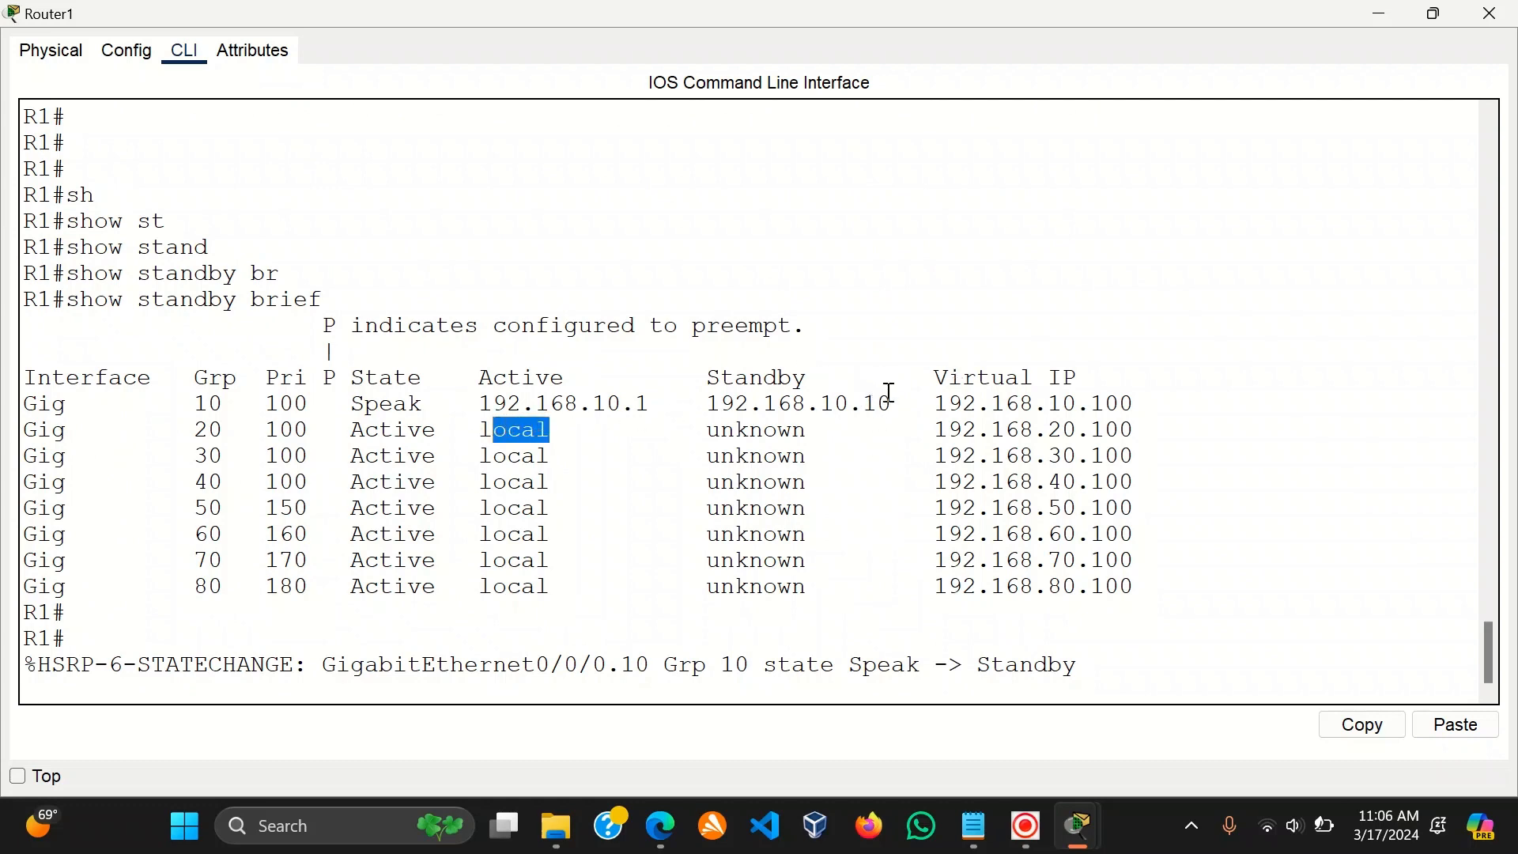
left_click_drag(890, 392, 703, 397)
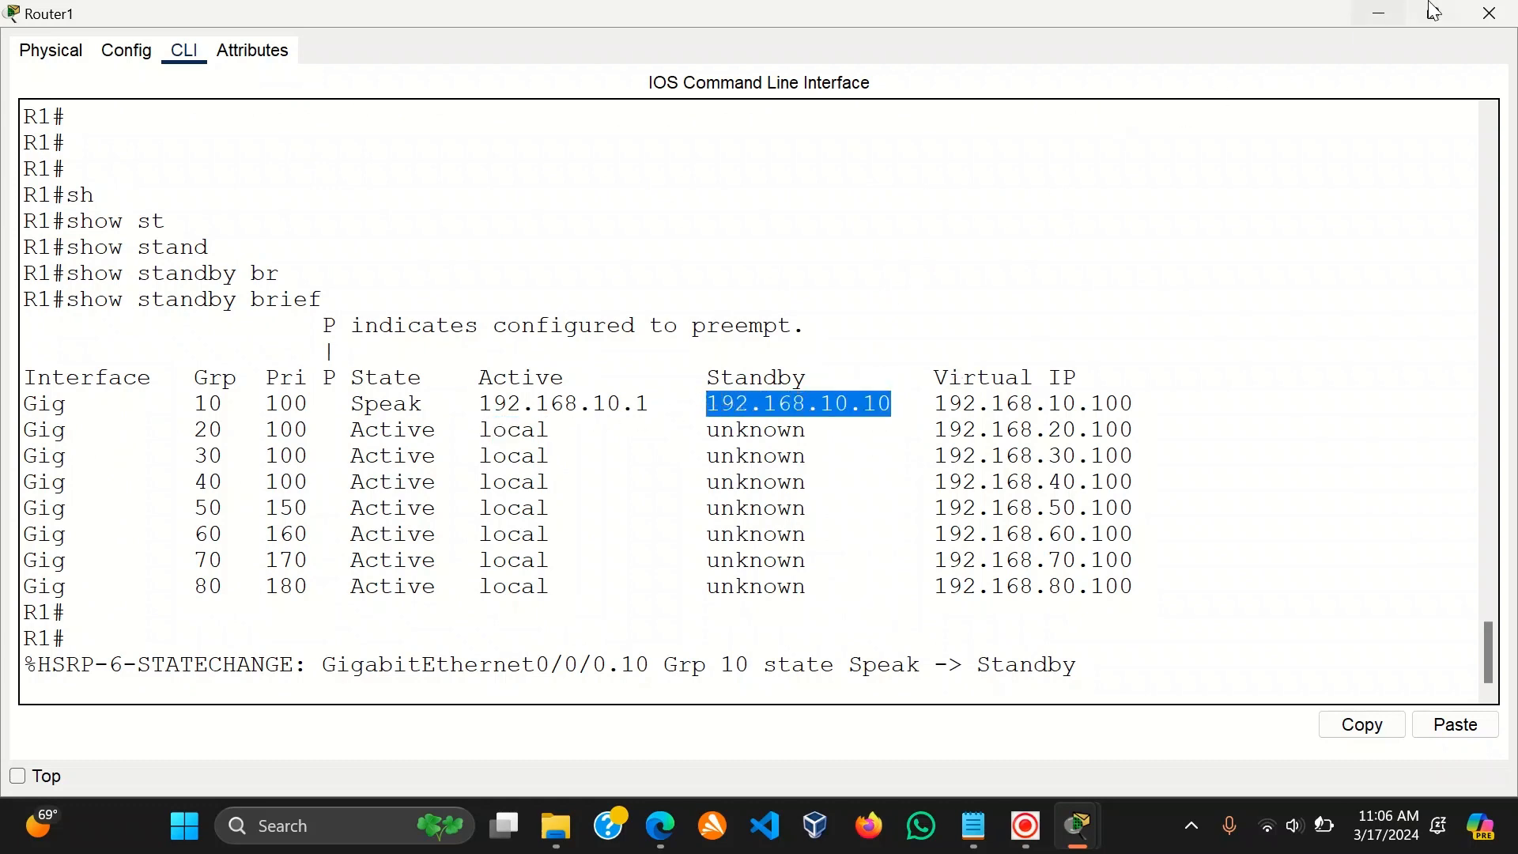
left_click(1490, 14)
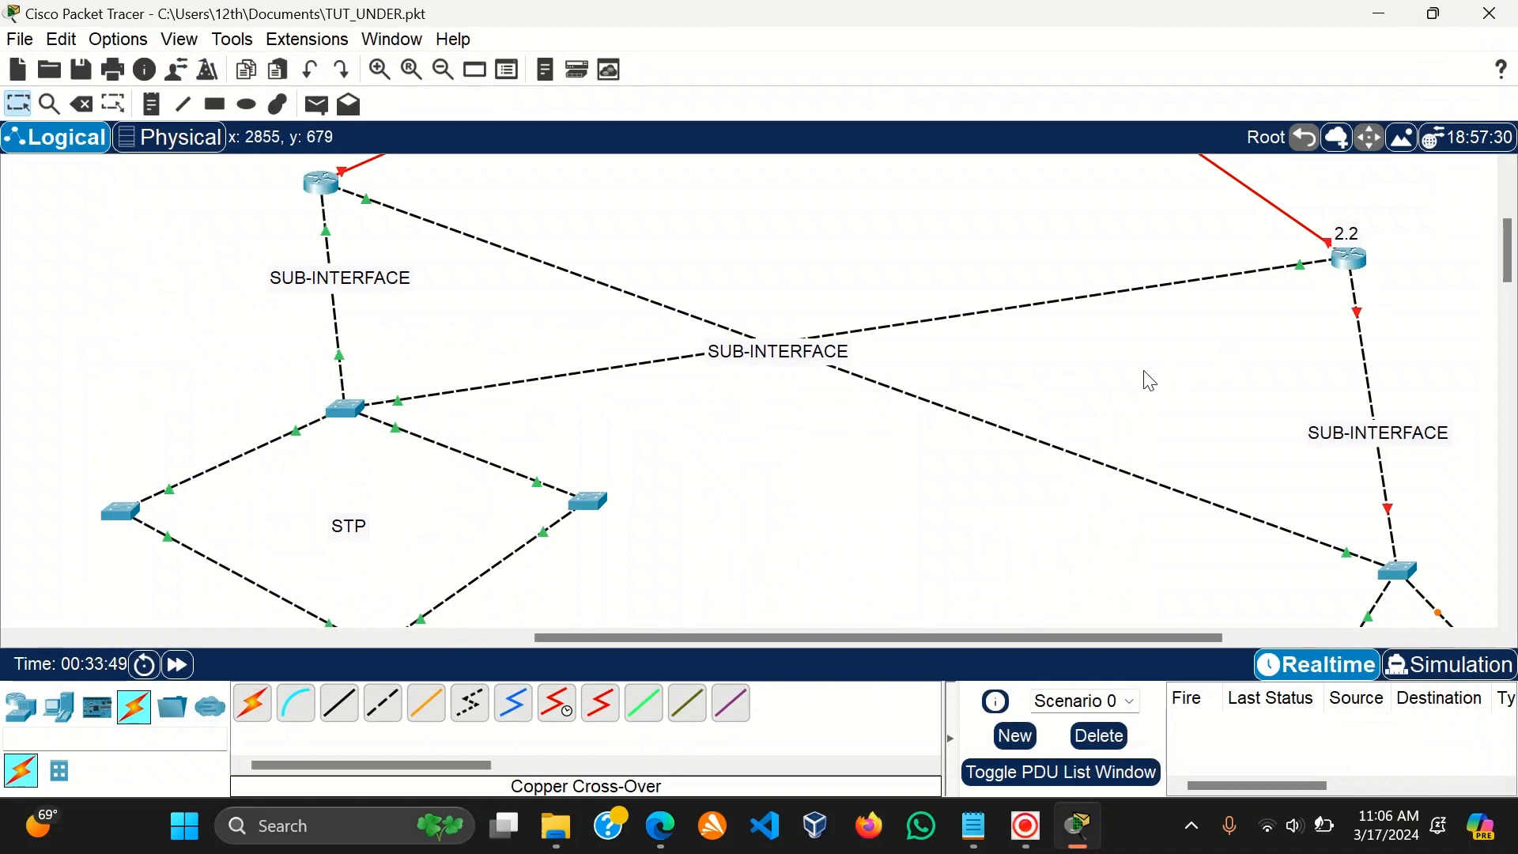
scroll(1150, 381, "up", 5)
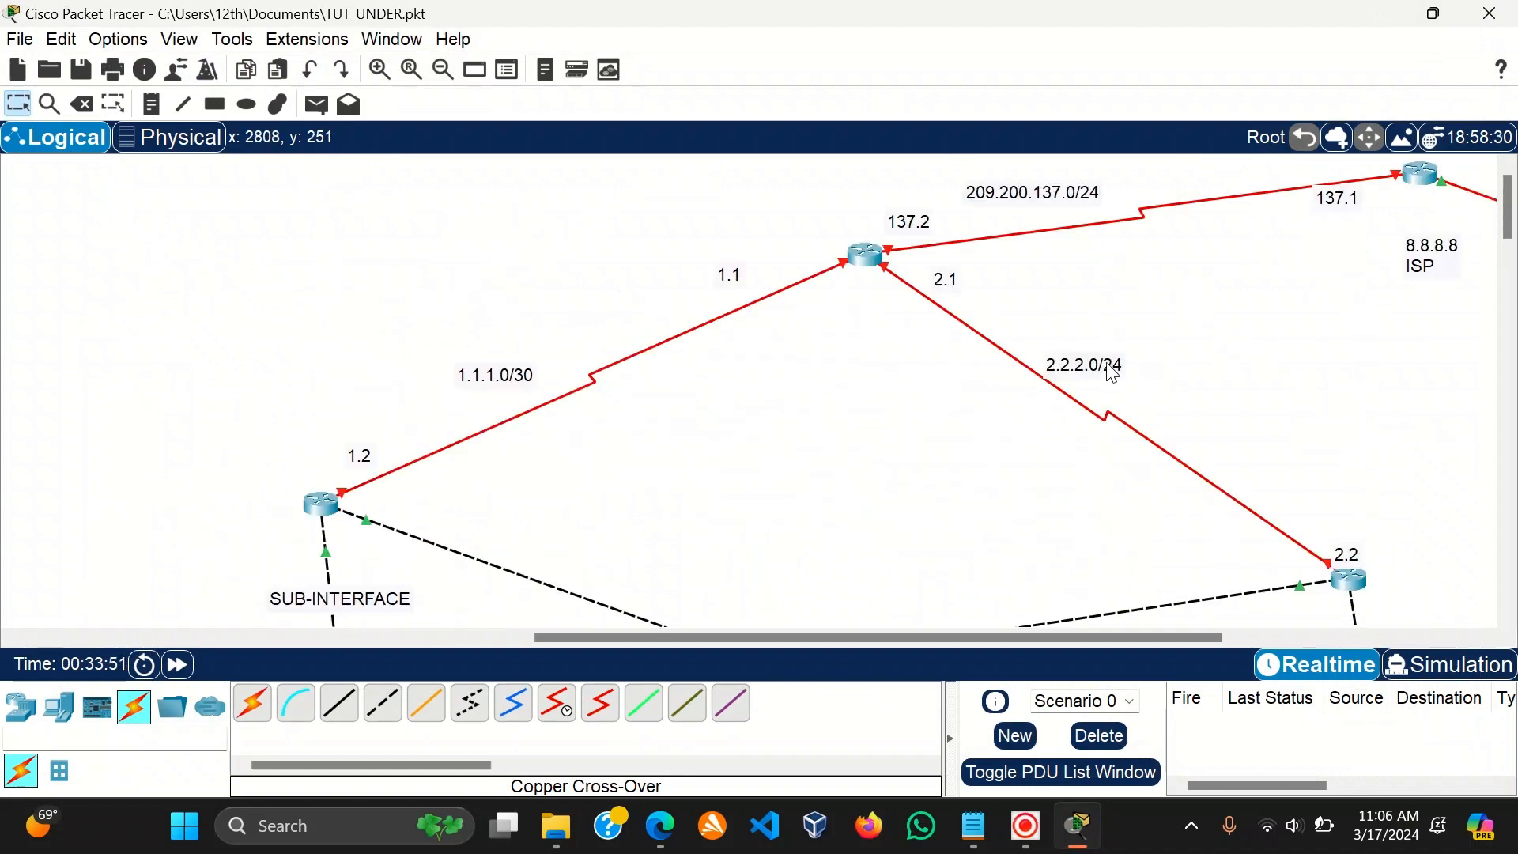
left_click(1025, 826)
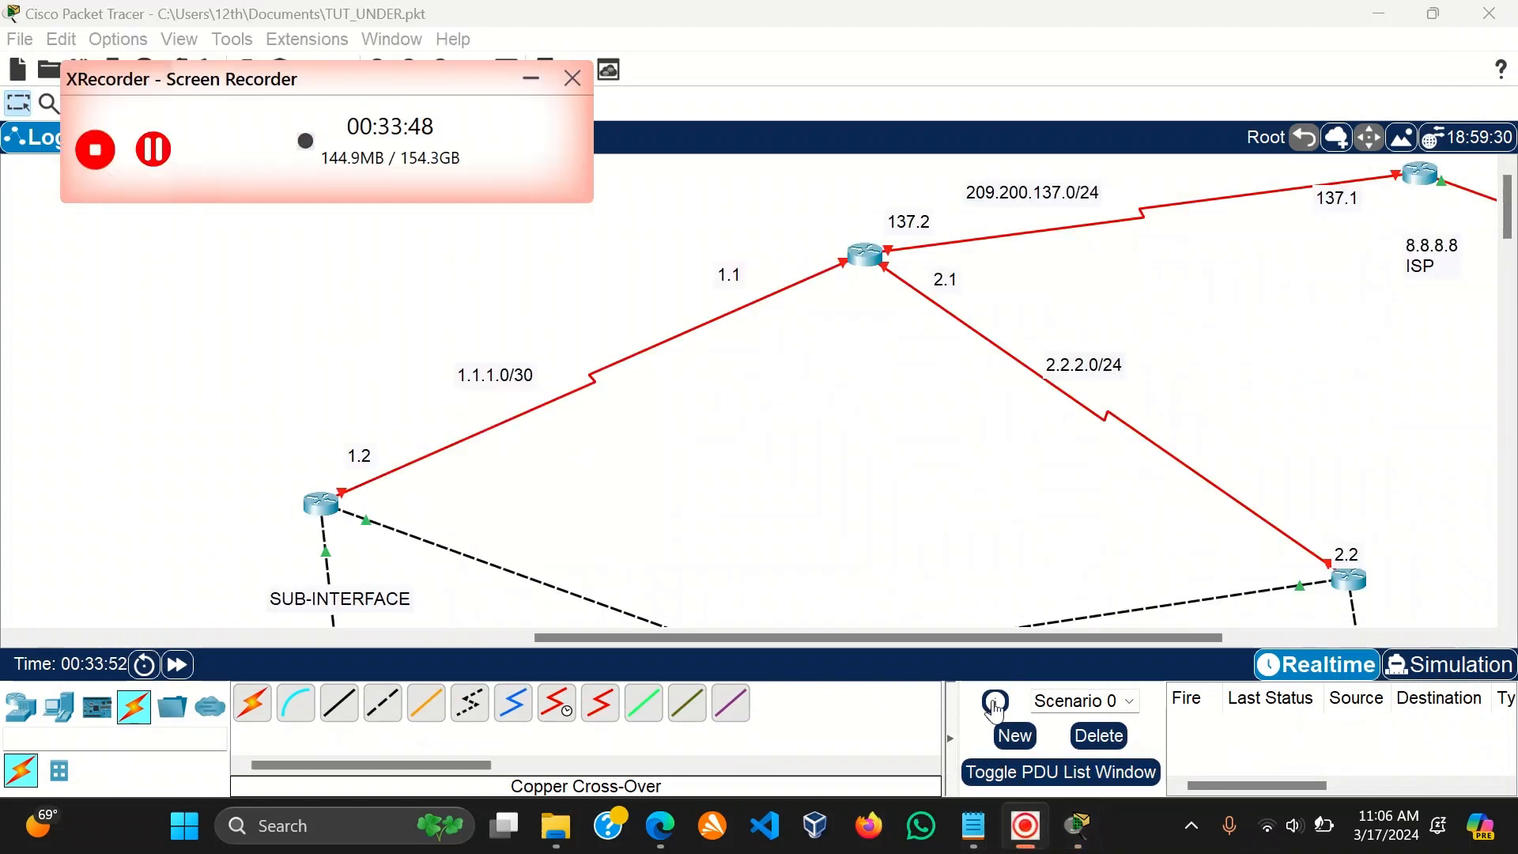
left_click(980, 605)
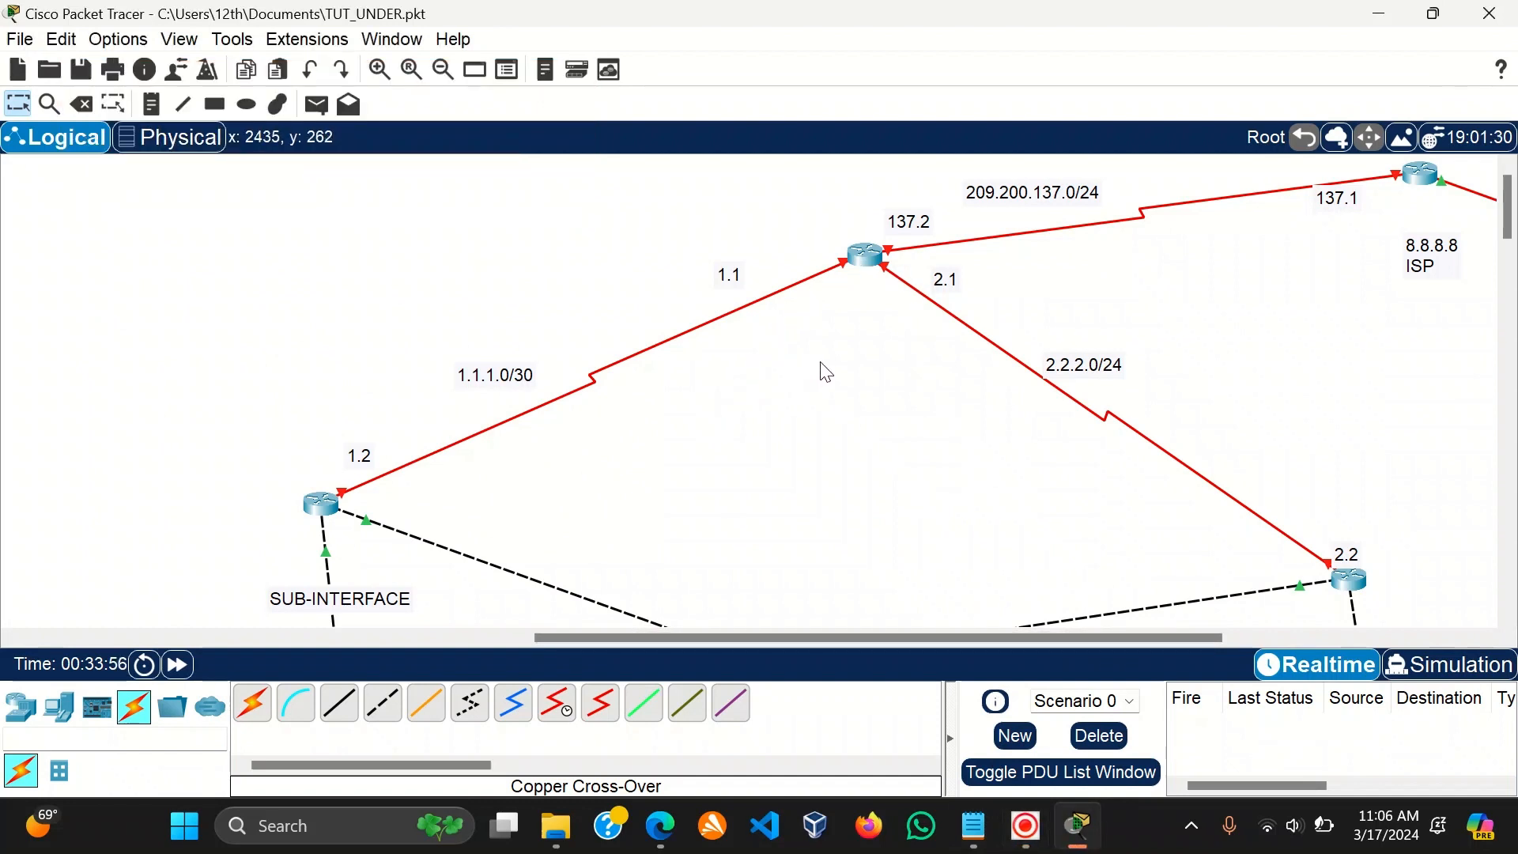
Reconnect the 2.2.2.0/24 serial cable to Serial0/1/0 on the router labelled 2.2.
left_click(1327, 565)
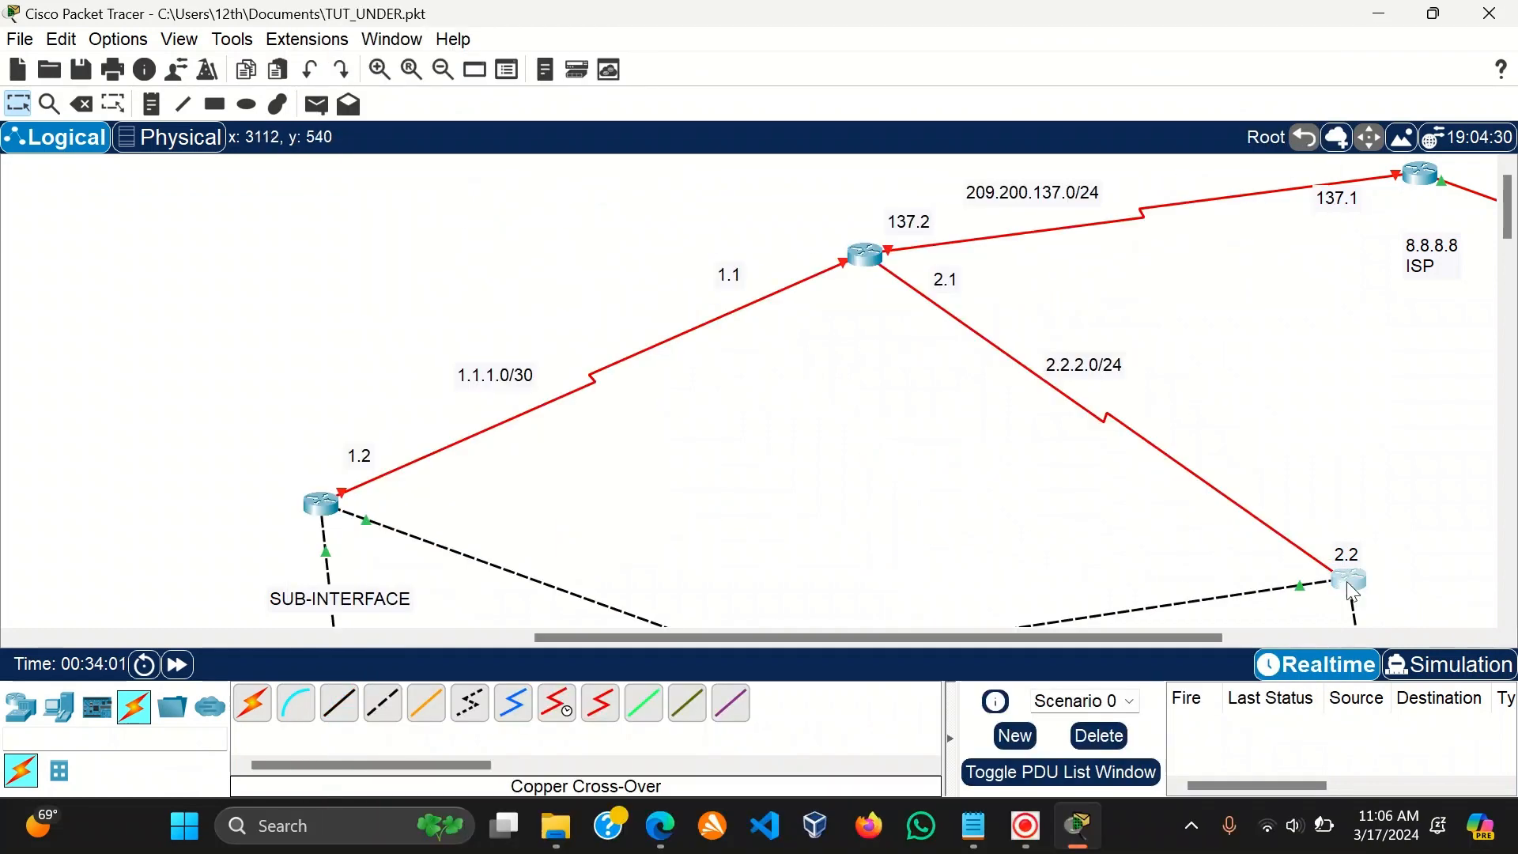
left_click(1345, 581)
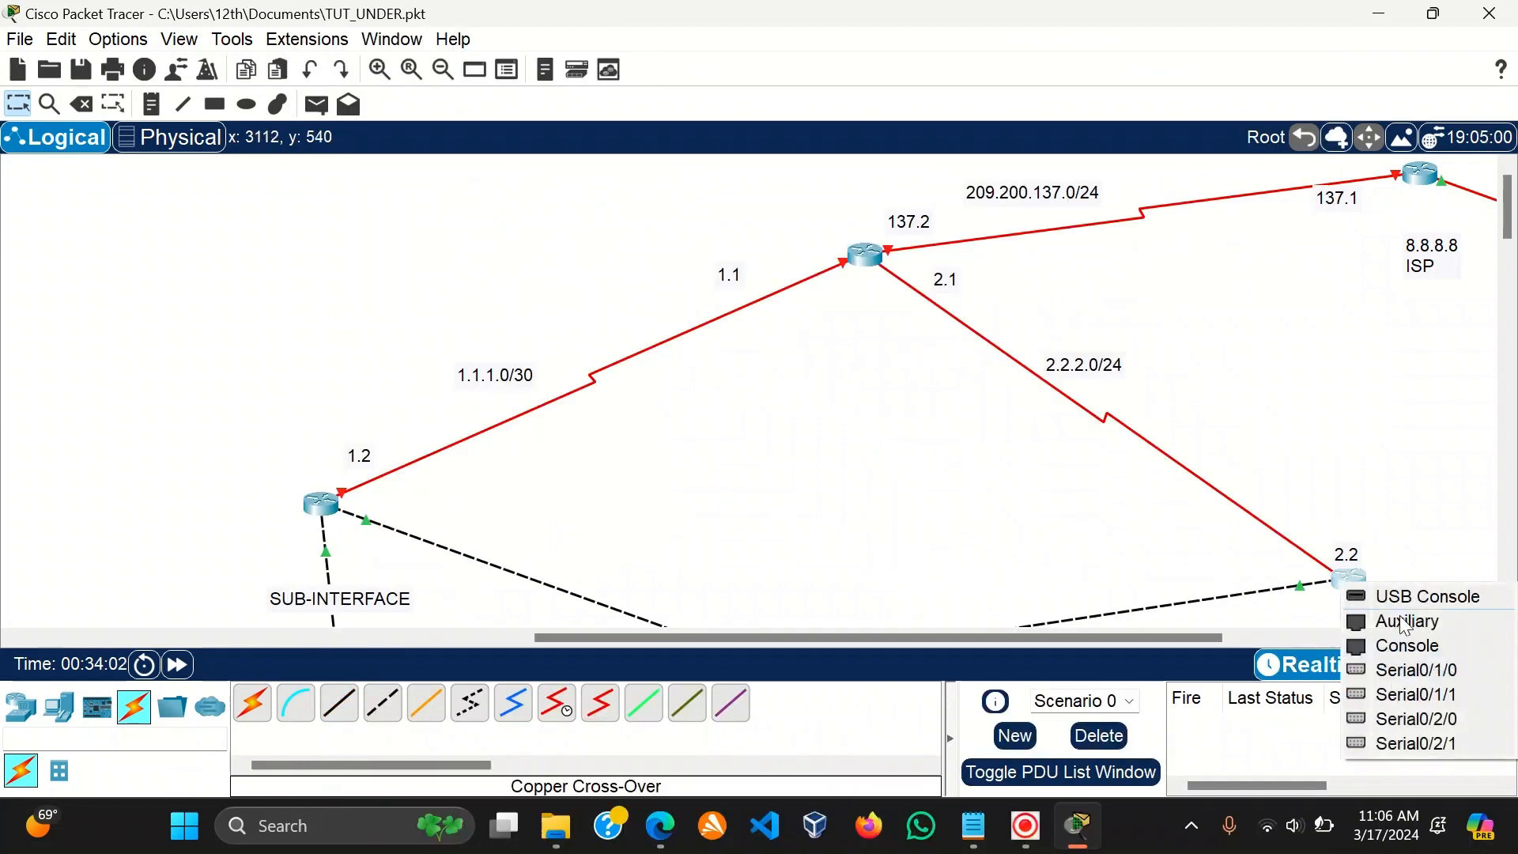
left_click(1425, 669)
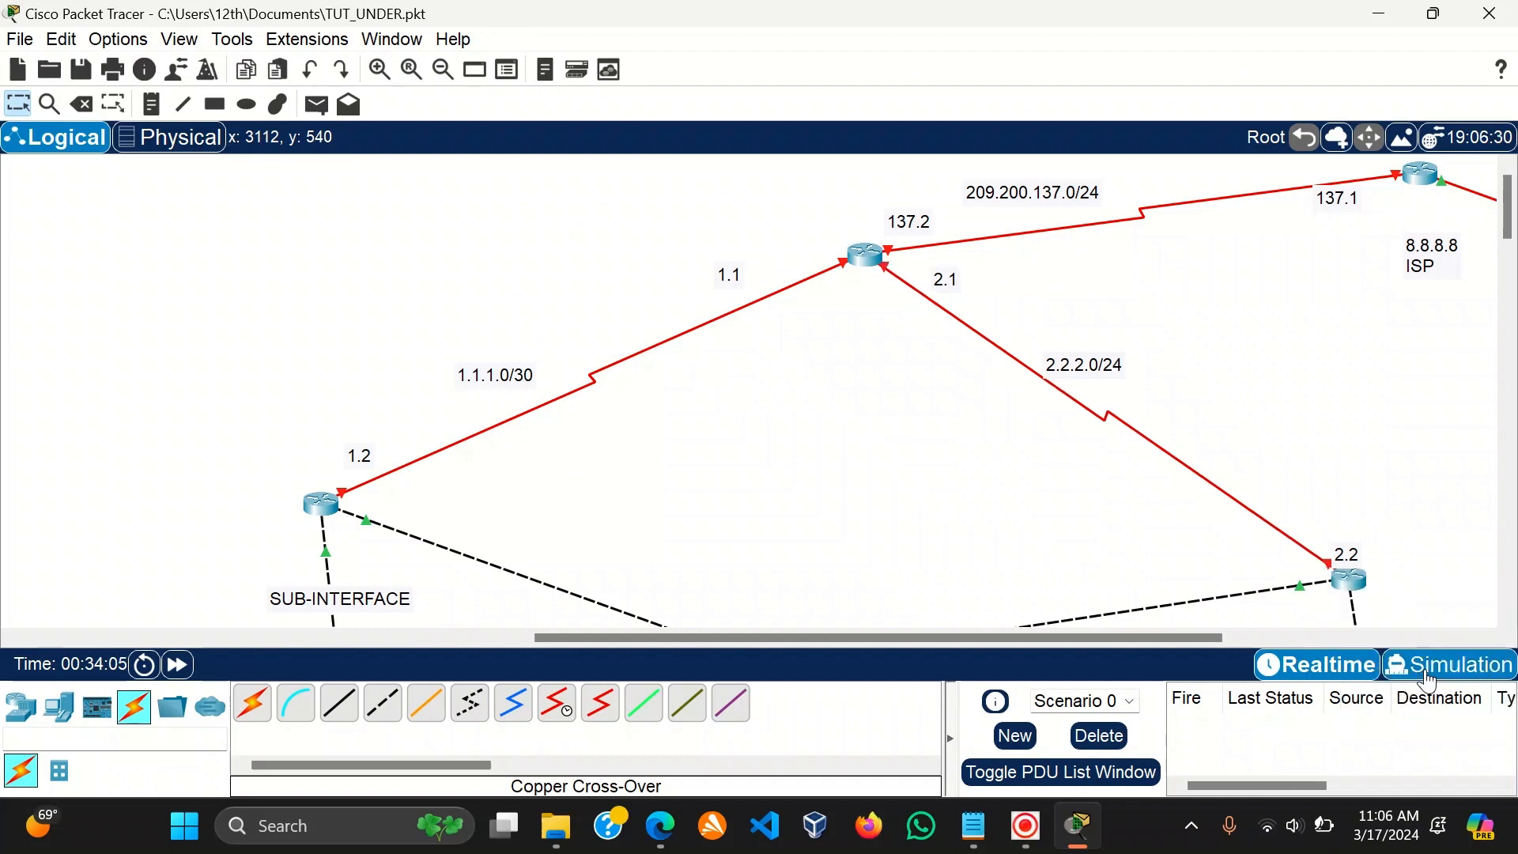
left_click(874, 269)
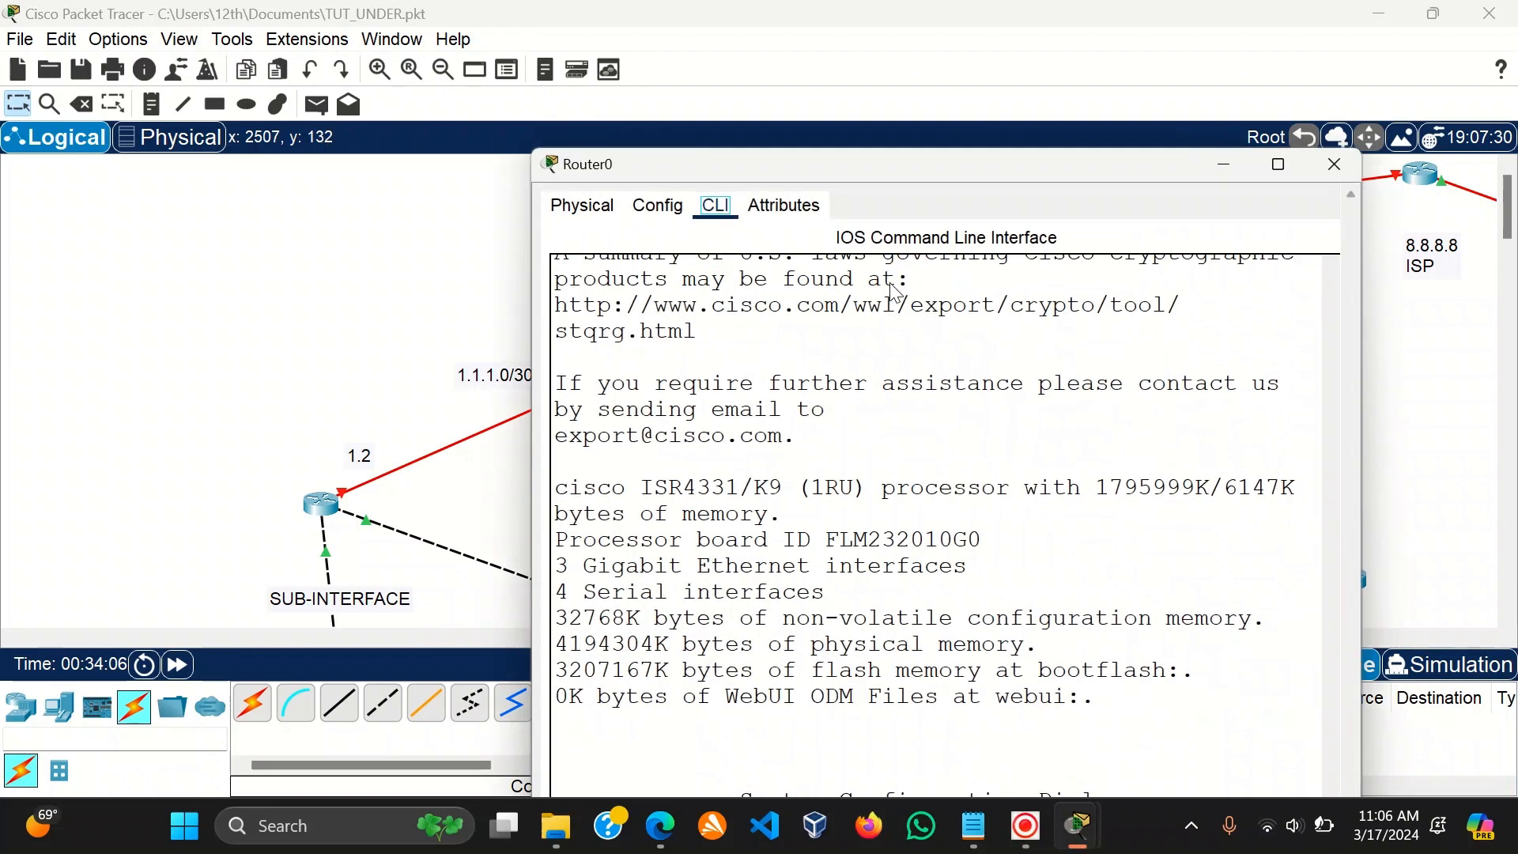
left_click(1336, 19)
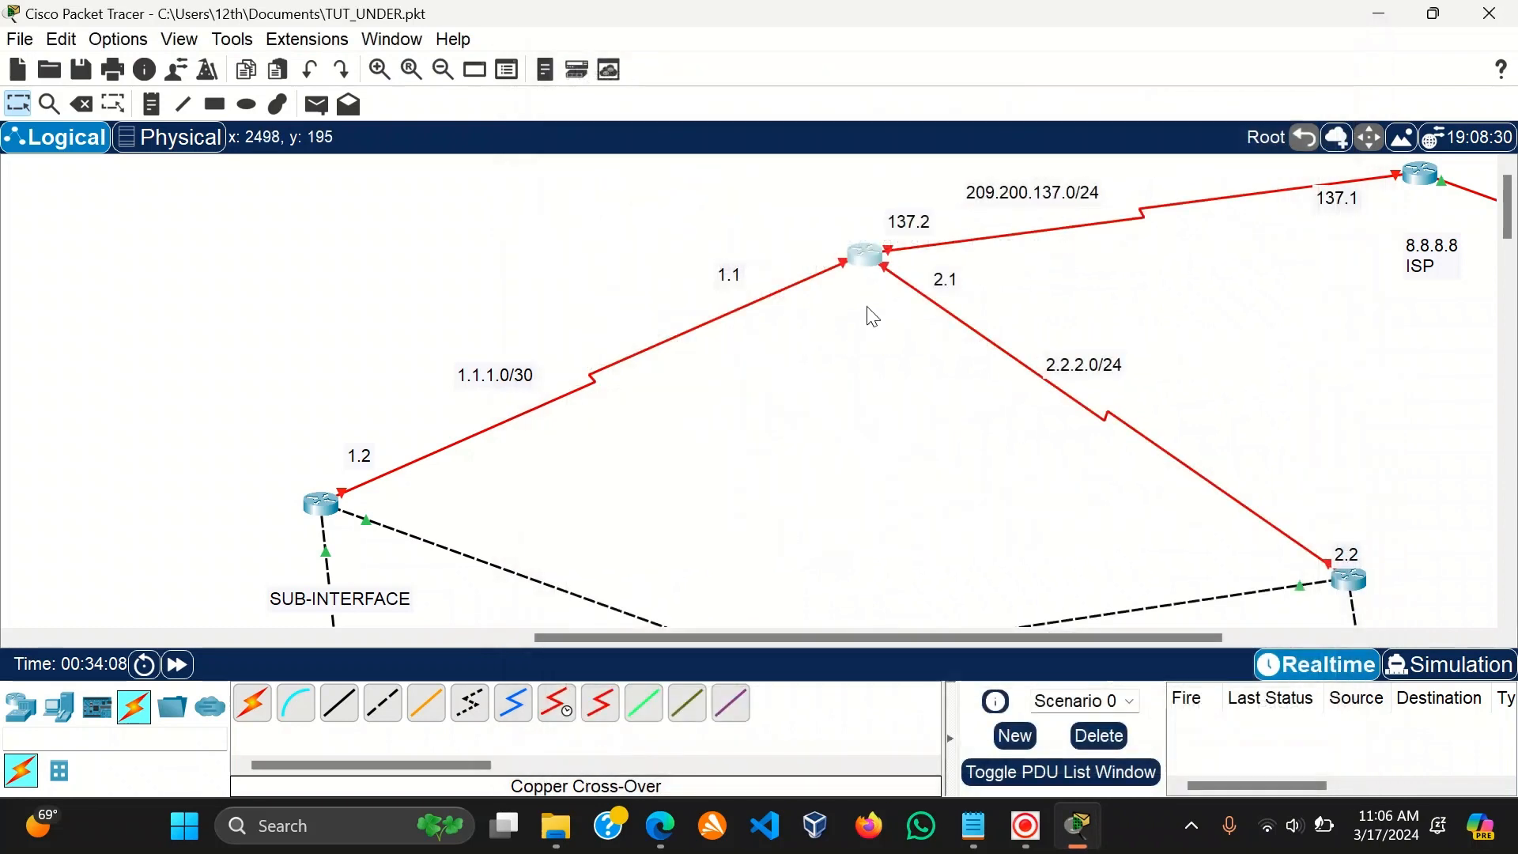
left_click(875, 261)
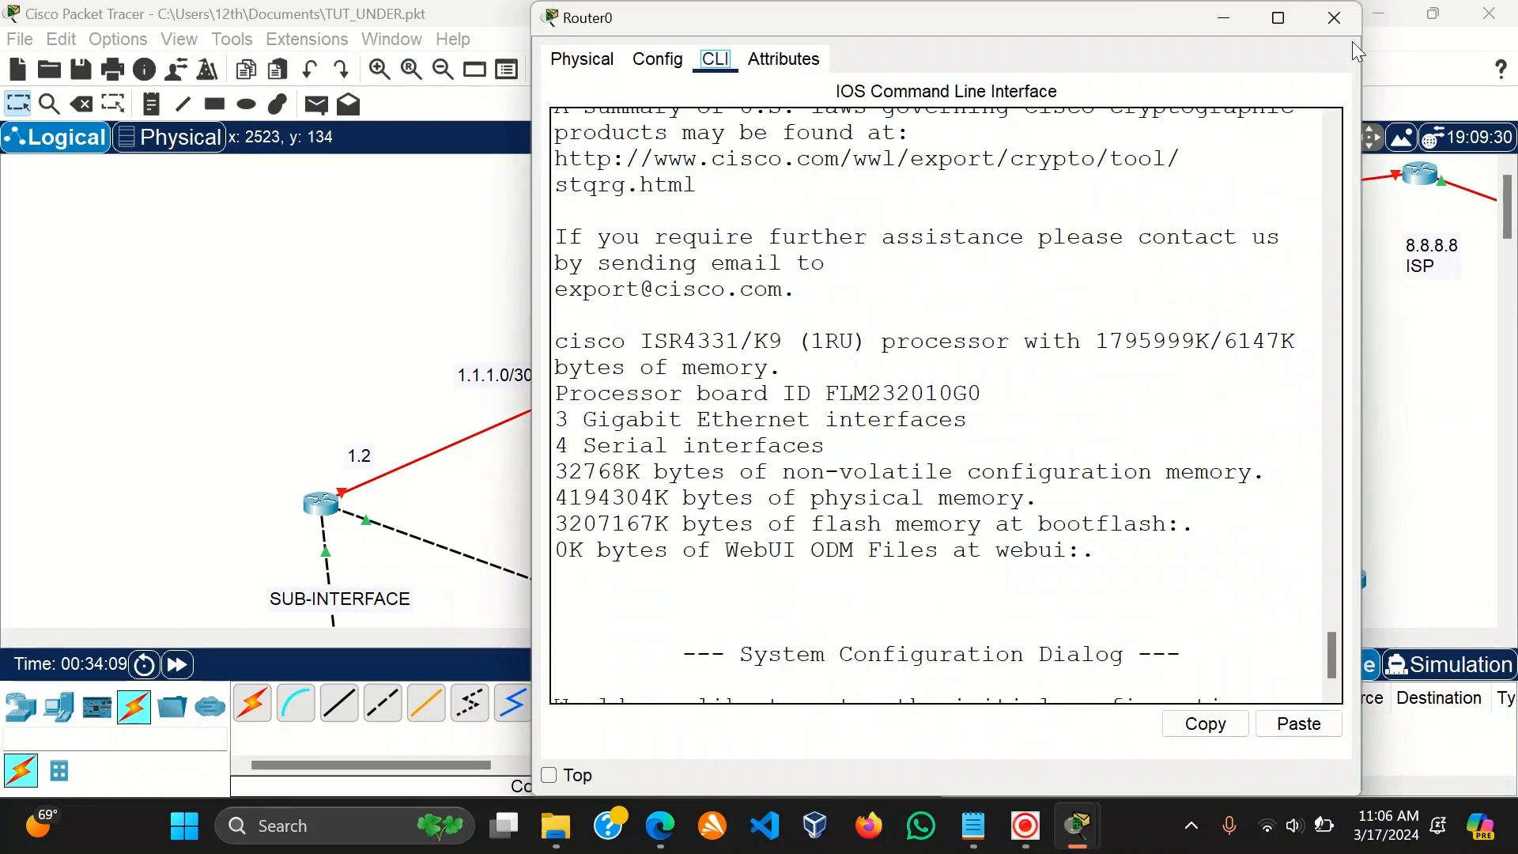
left_click(1346, 26)
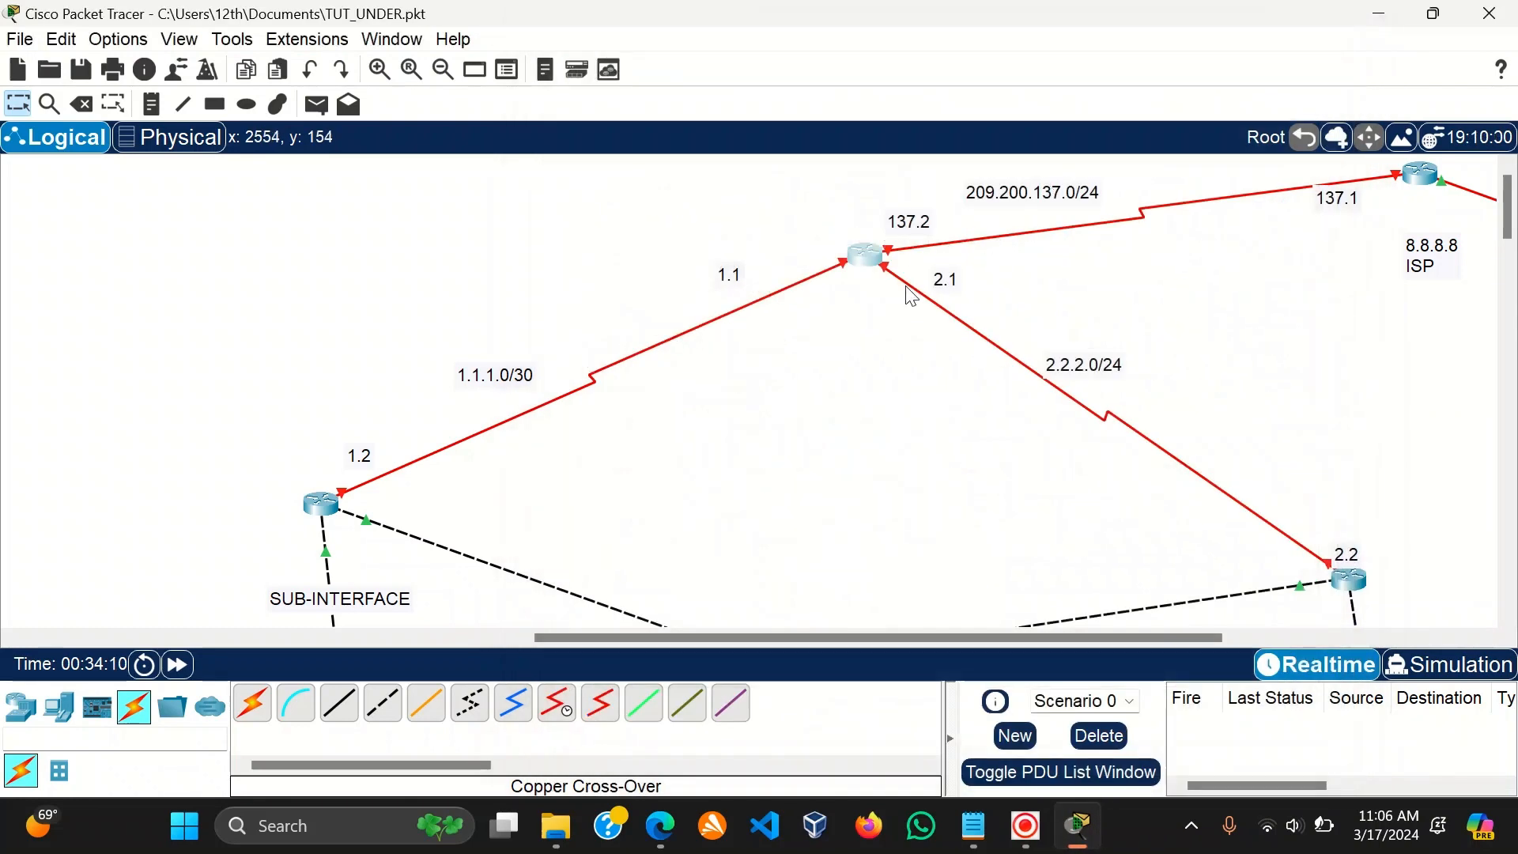
Open Router2's command line and bring up a fresh privileged prompt.
left_click(1340, 589)
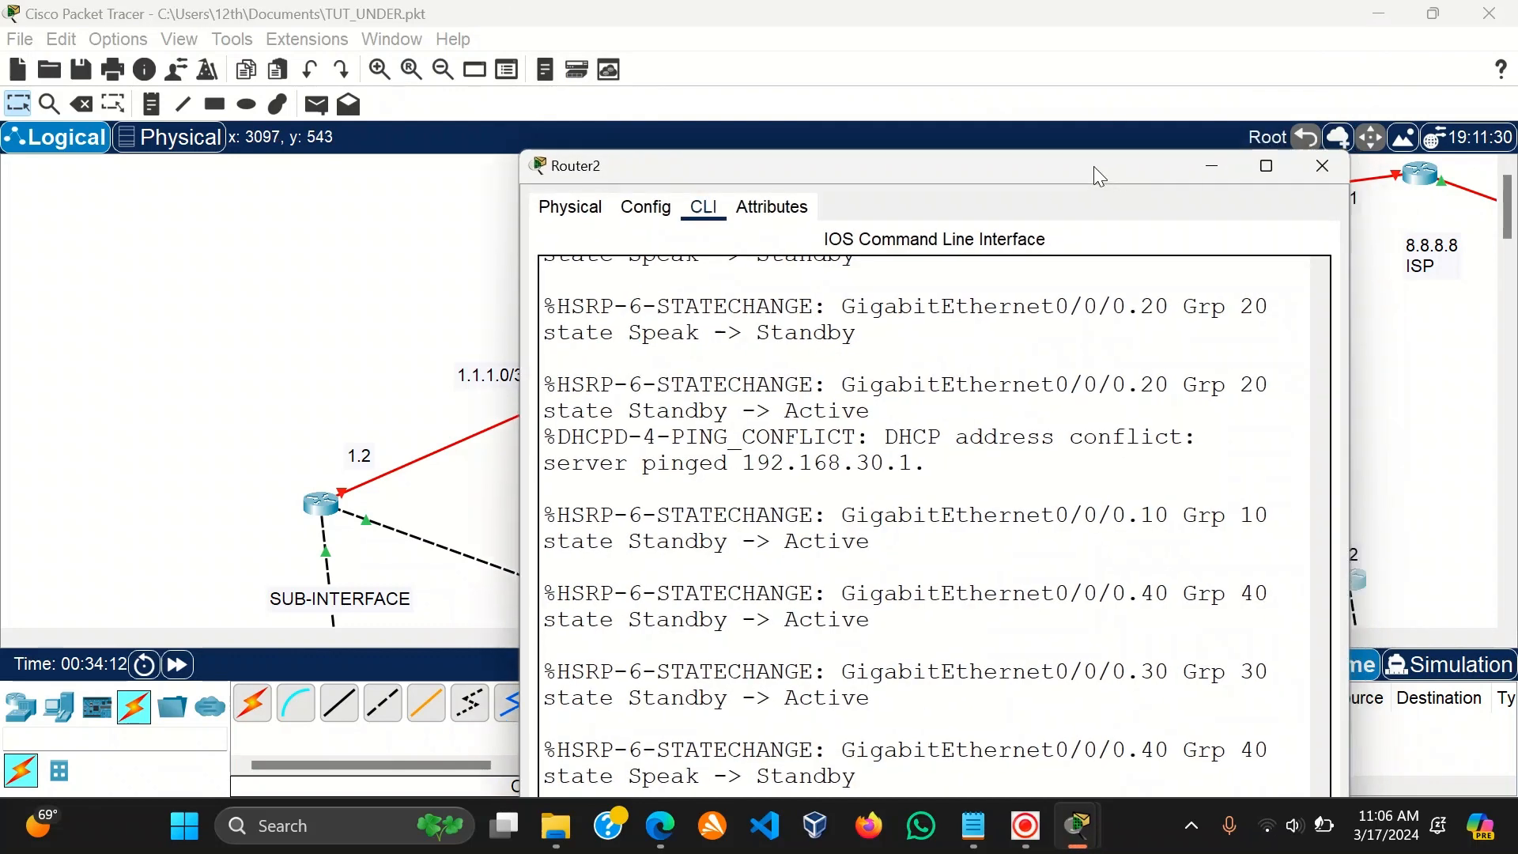
left_click_drag(1093, 166, 814, 87)
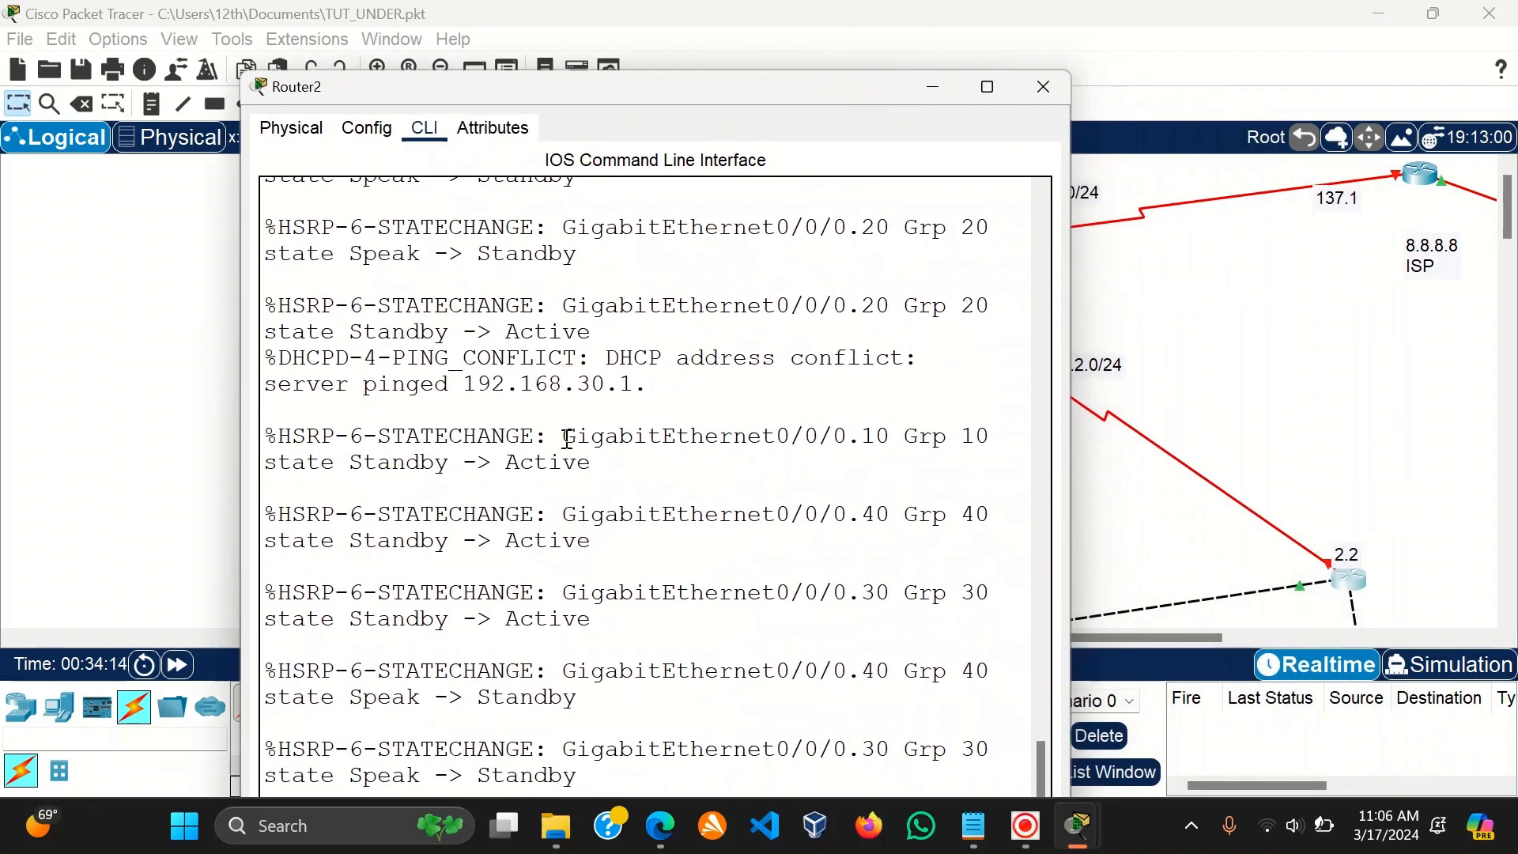
key("Return")
key("Return")
key("Return")
key("Return")
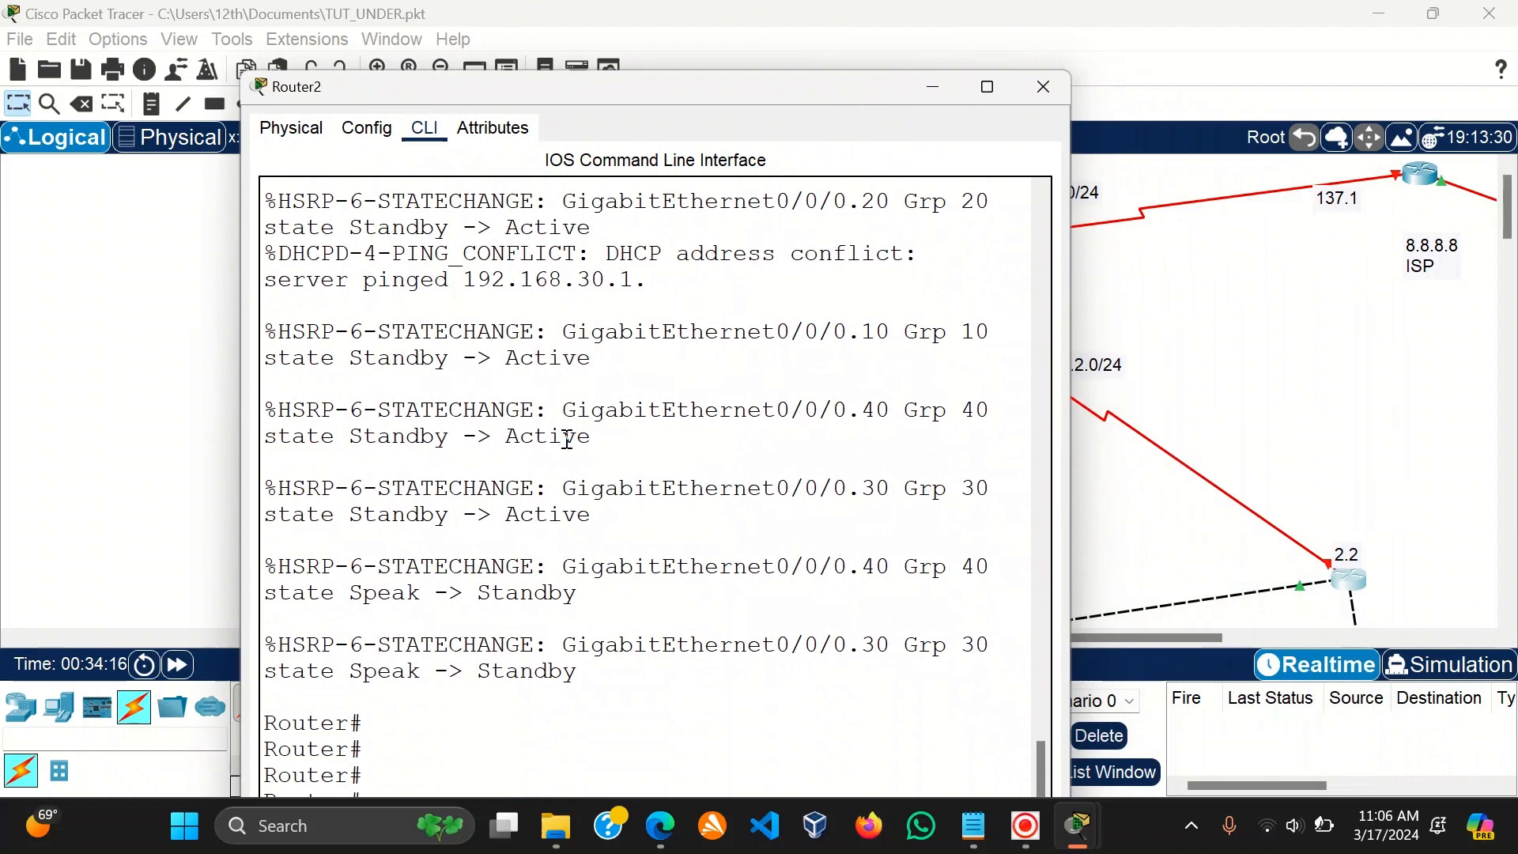
left_click_drag(677, 74, 613, 143)
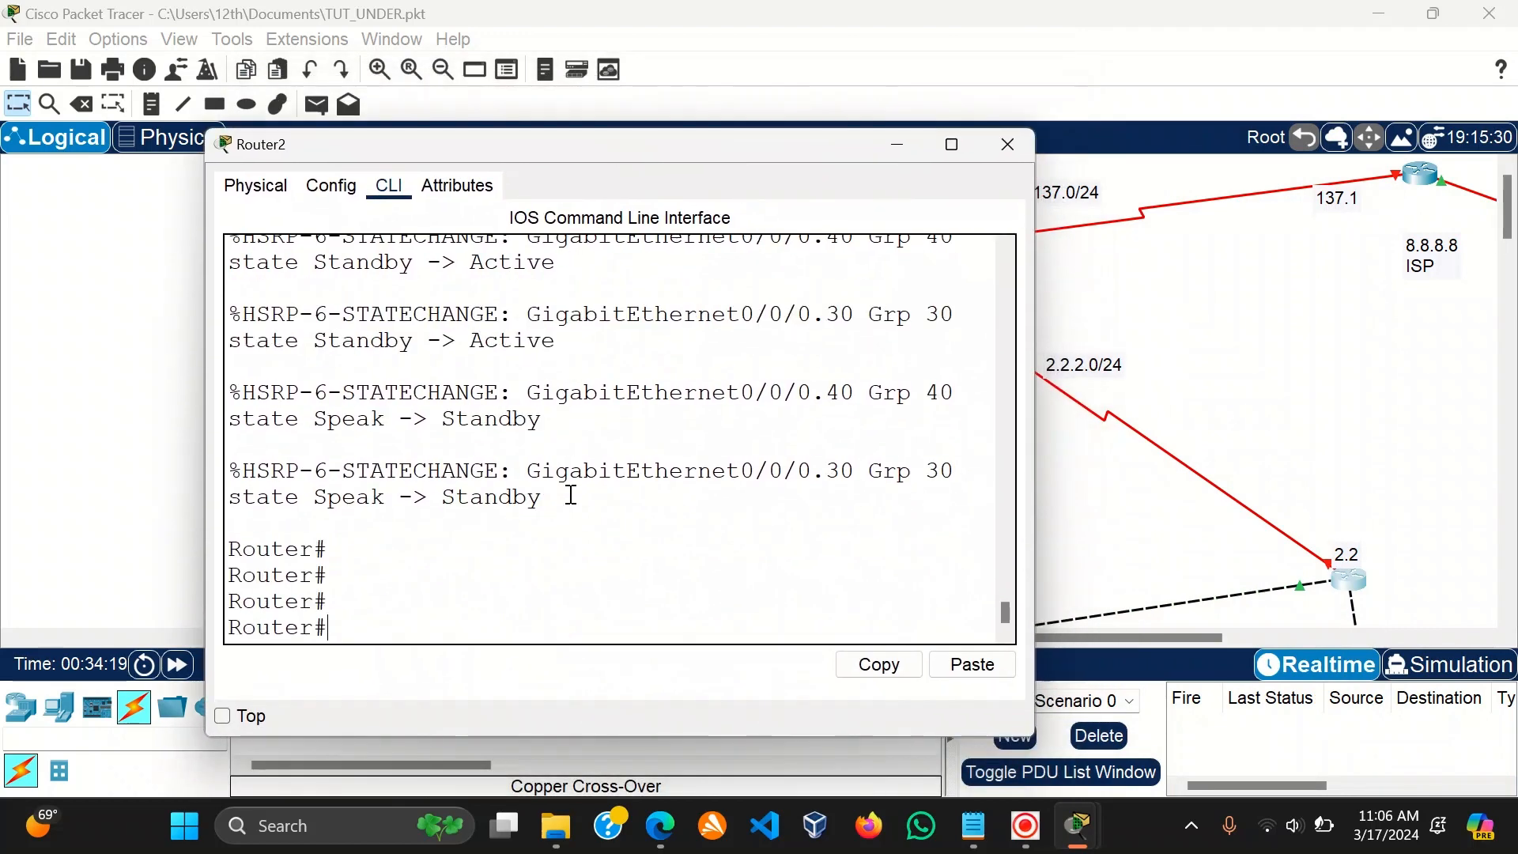
Enter global configuration mode on Router2 with configure terminal.
key("Return")
key("Return")
type("co")
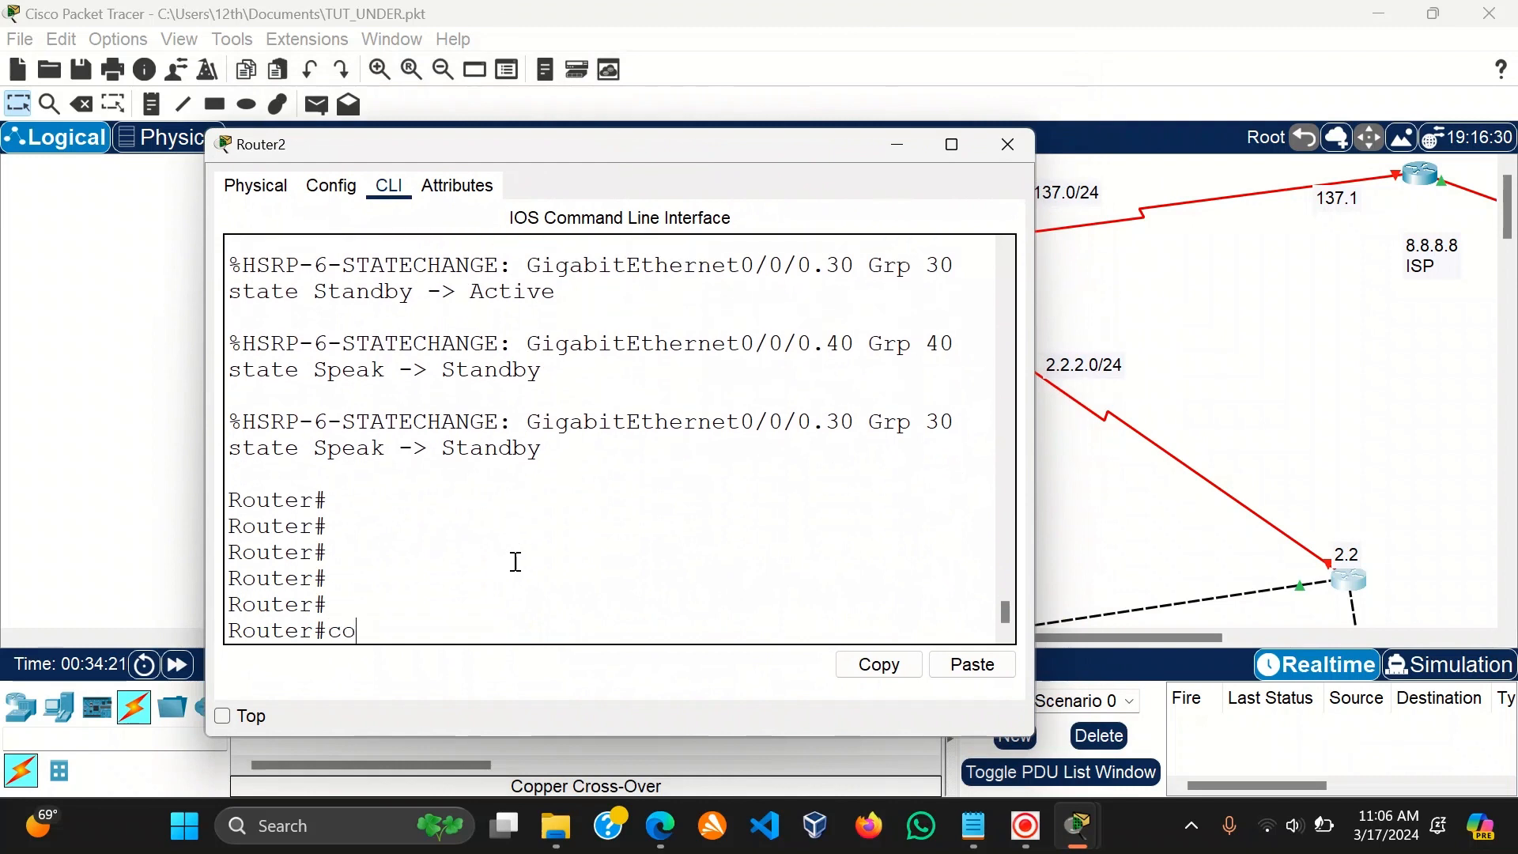
type("nf")
key("Tab")
type("t")
key("Tab")
key("Return")
key("Return")
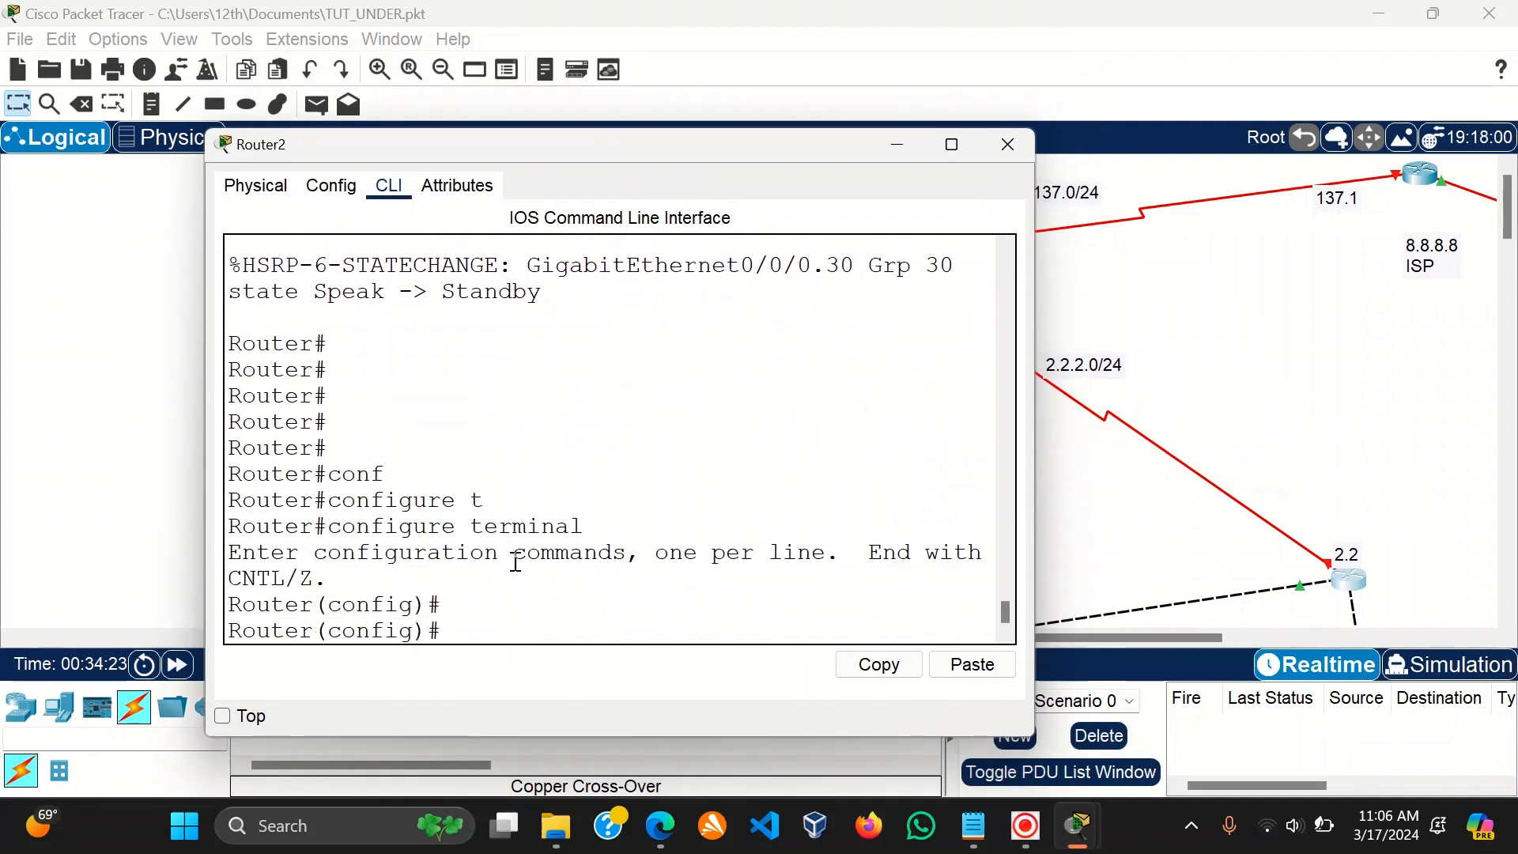
Enter interface configuration for serial 0/1/0 on Router2.
type("se")
key("Tab")
type("r")
key("BackSpace")
key("BackSpace")
key("BackSpace")
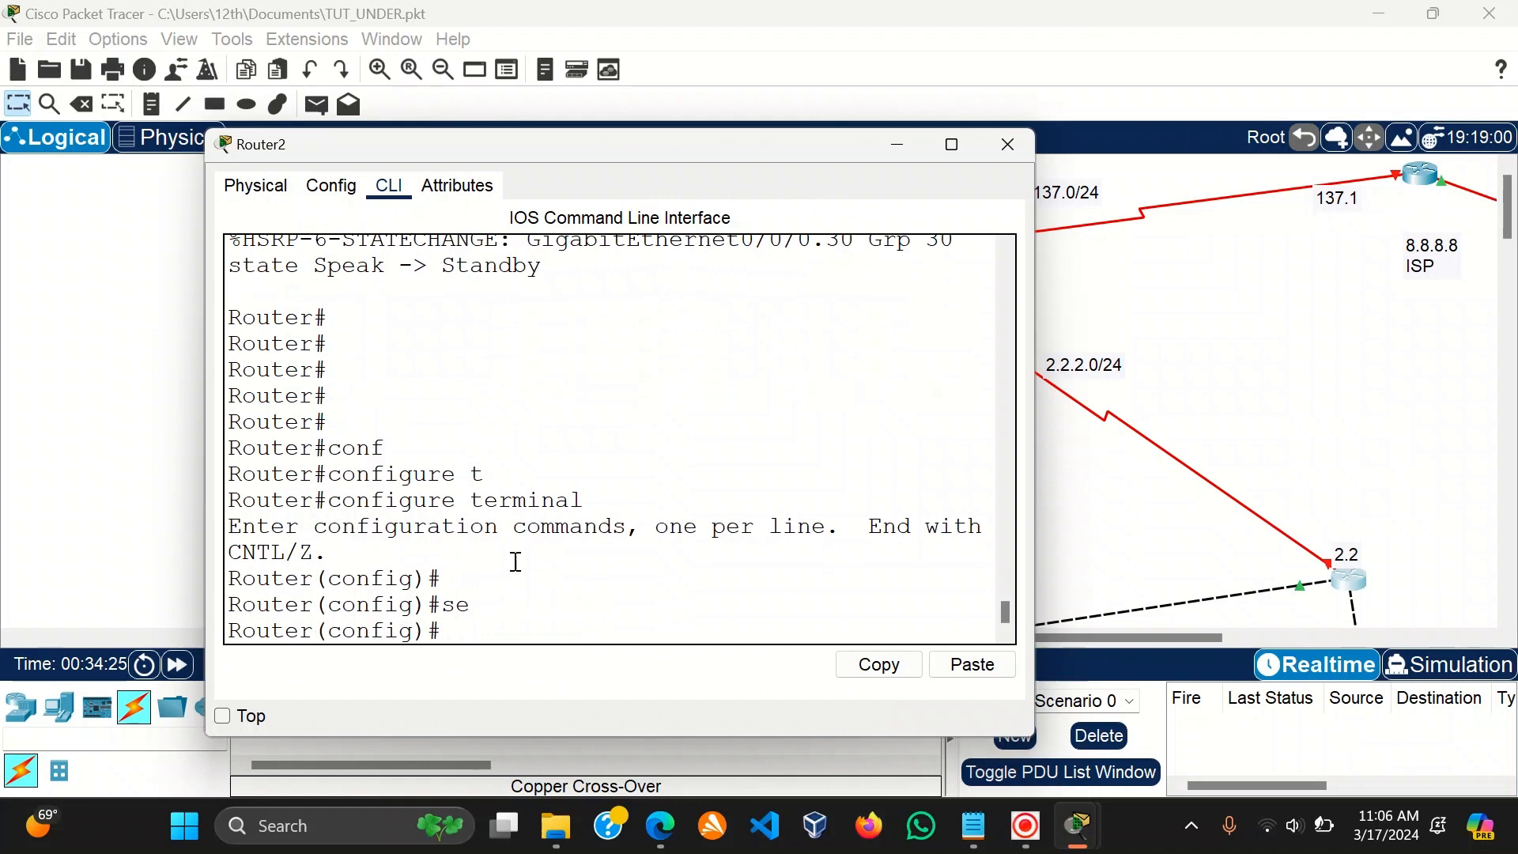
type("int")
key("Tab")
type("s")
key("Tab")
type("0/")
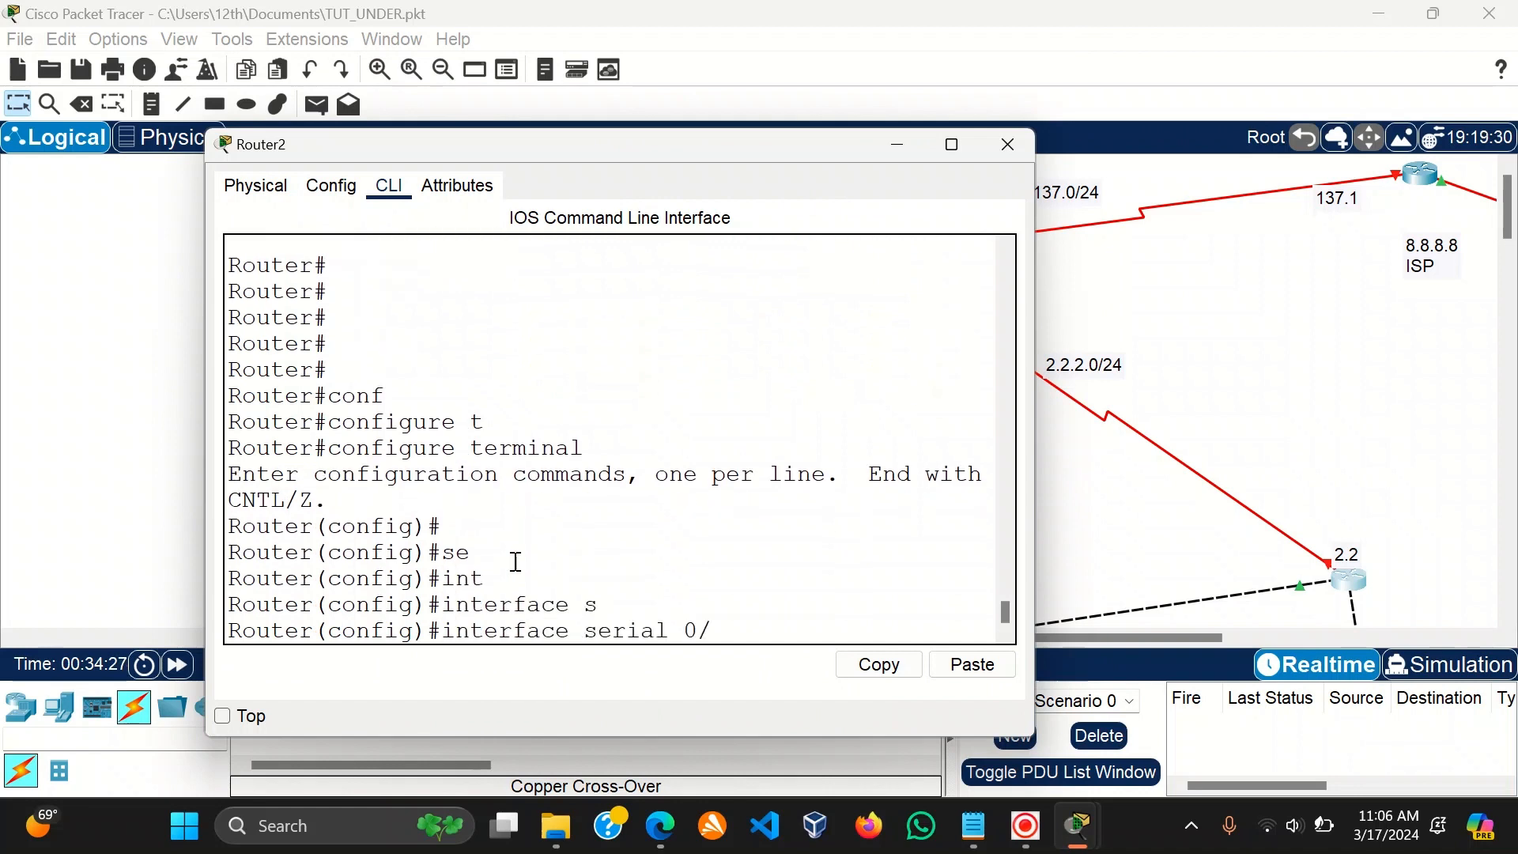
type("1/0")
key("Return")
key("Return")
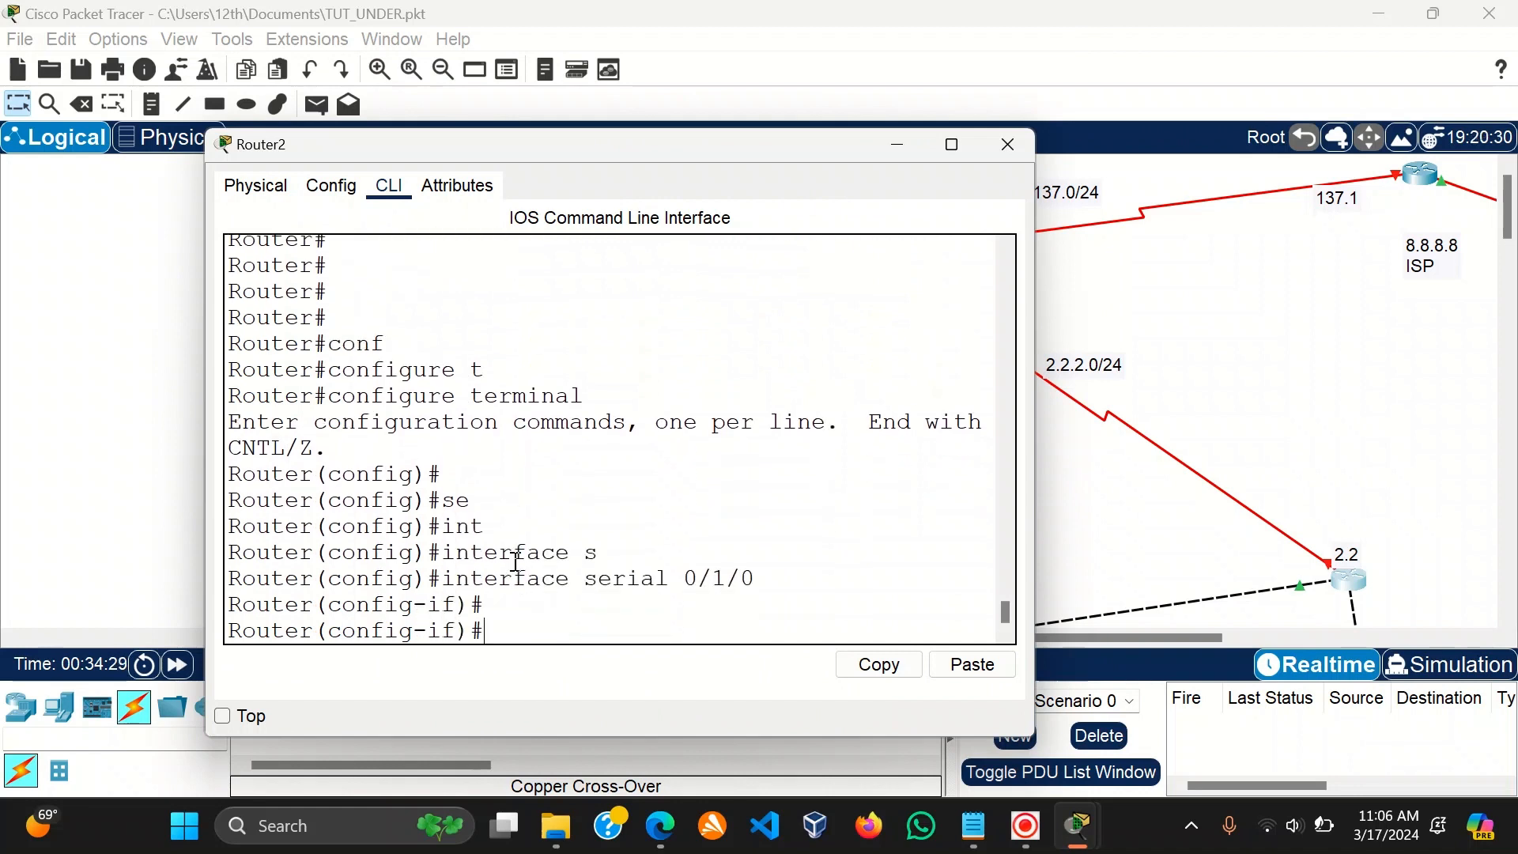
Assign IP address 2.2.2.2 with mask 255.255.255.0 to Router2's serial 0/1/0 interface.
type("ip add")
key("Tab")
type("2")
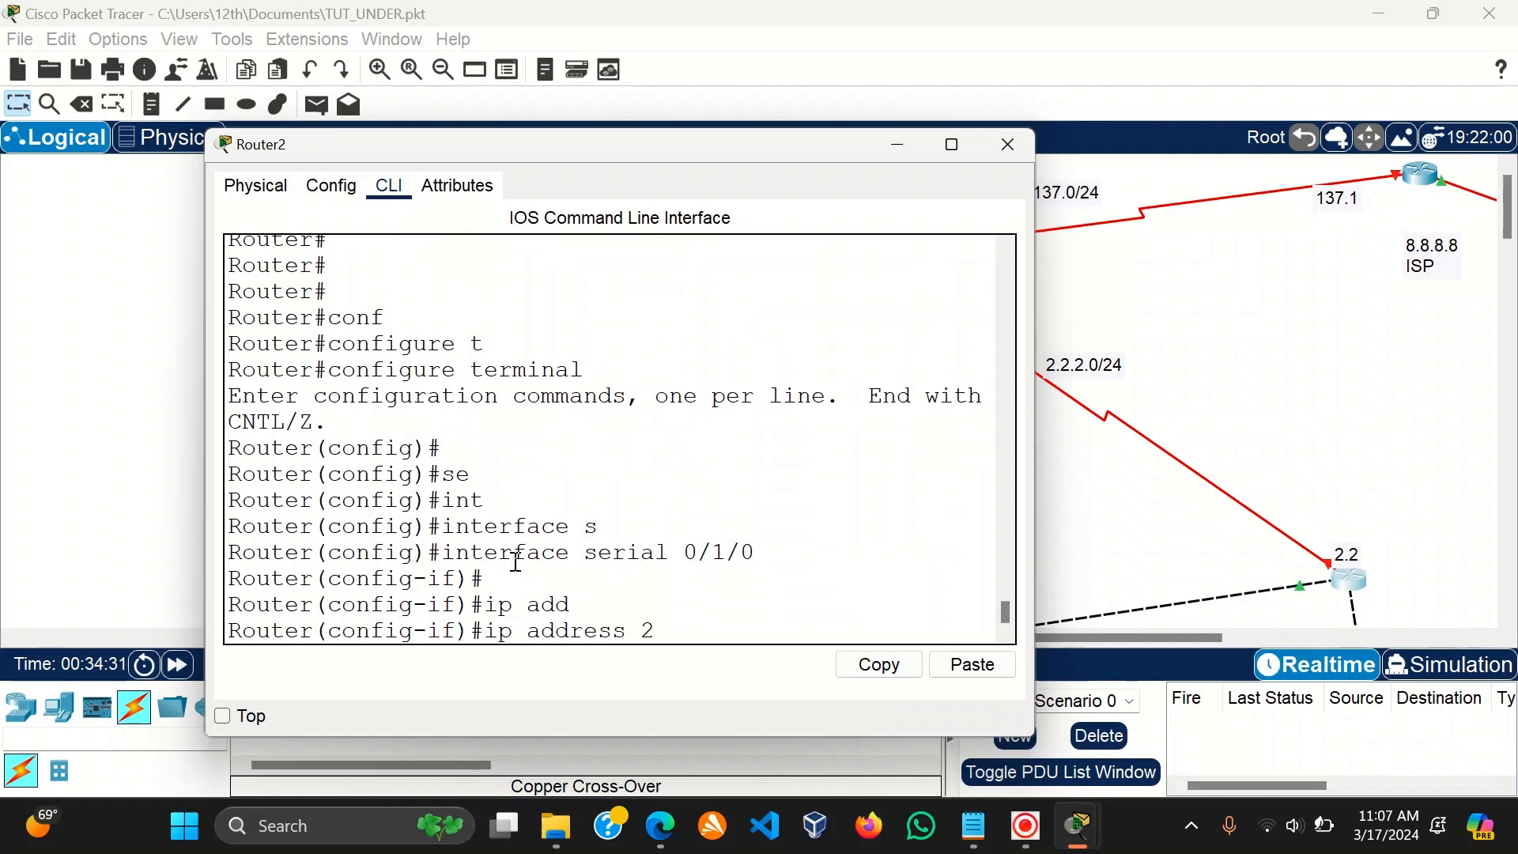
type(".2.2.2 255.255.255.0")
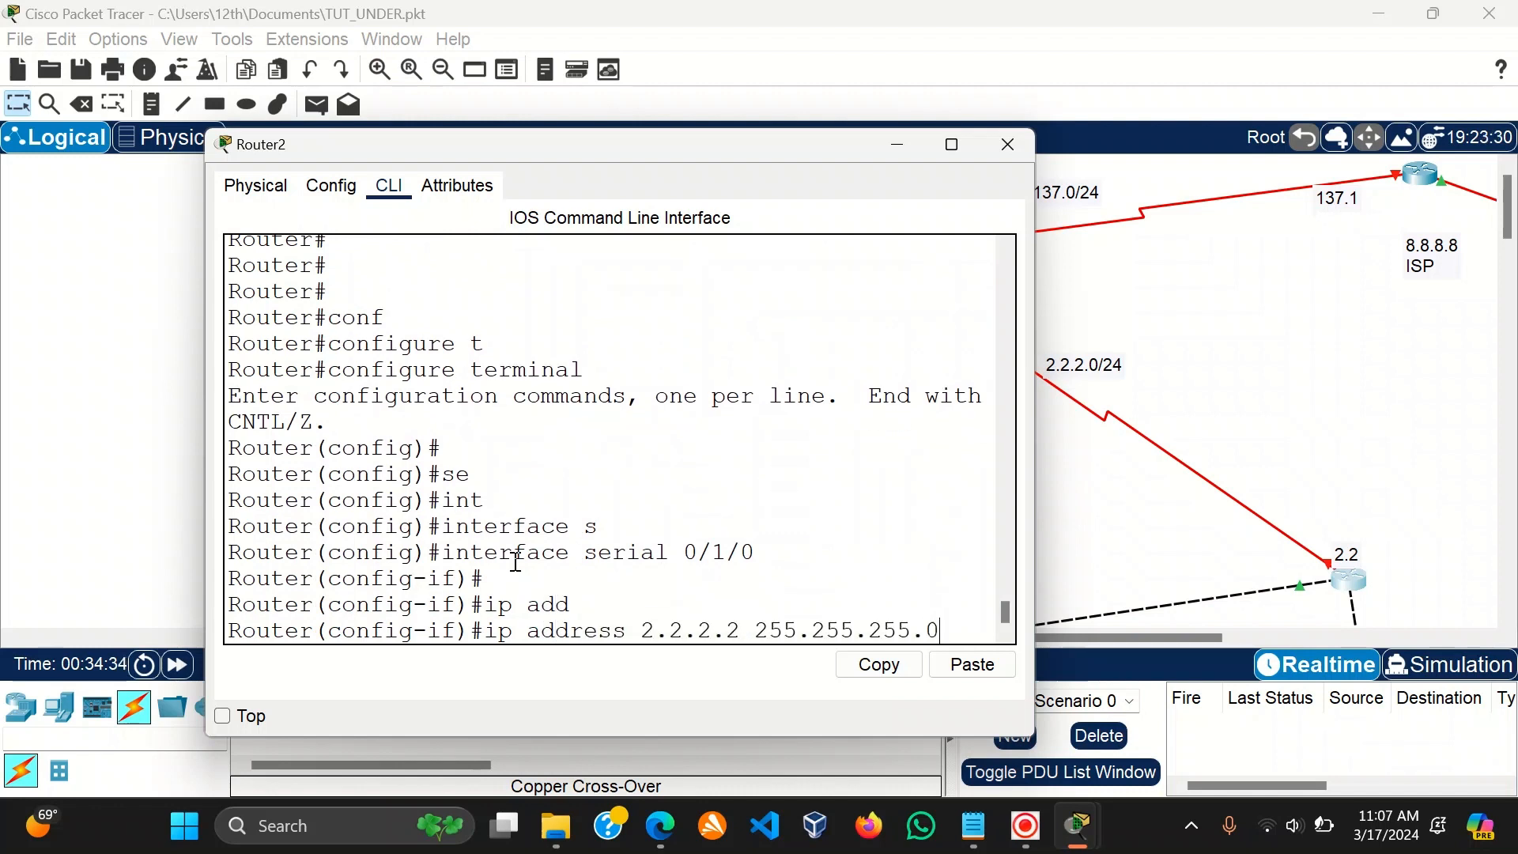
key("Return")
key("Return")
Enable the serial 0/1/0 interface with no shutdown, exit to global configuration, and close Router2's window.
type("no sh")
key("Tab")
key("Return")
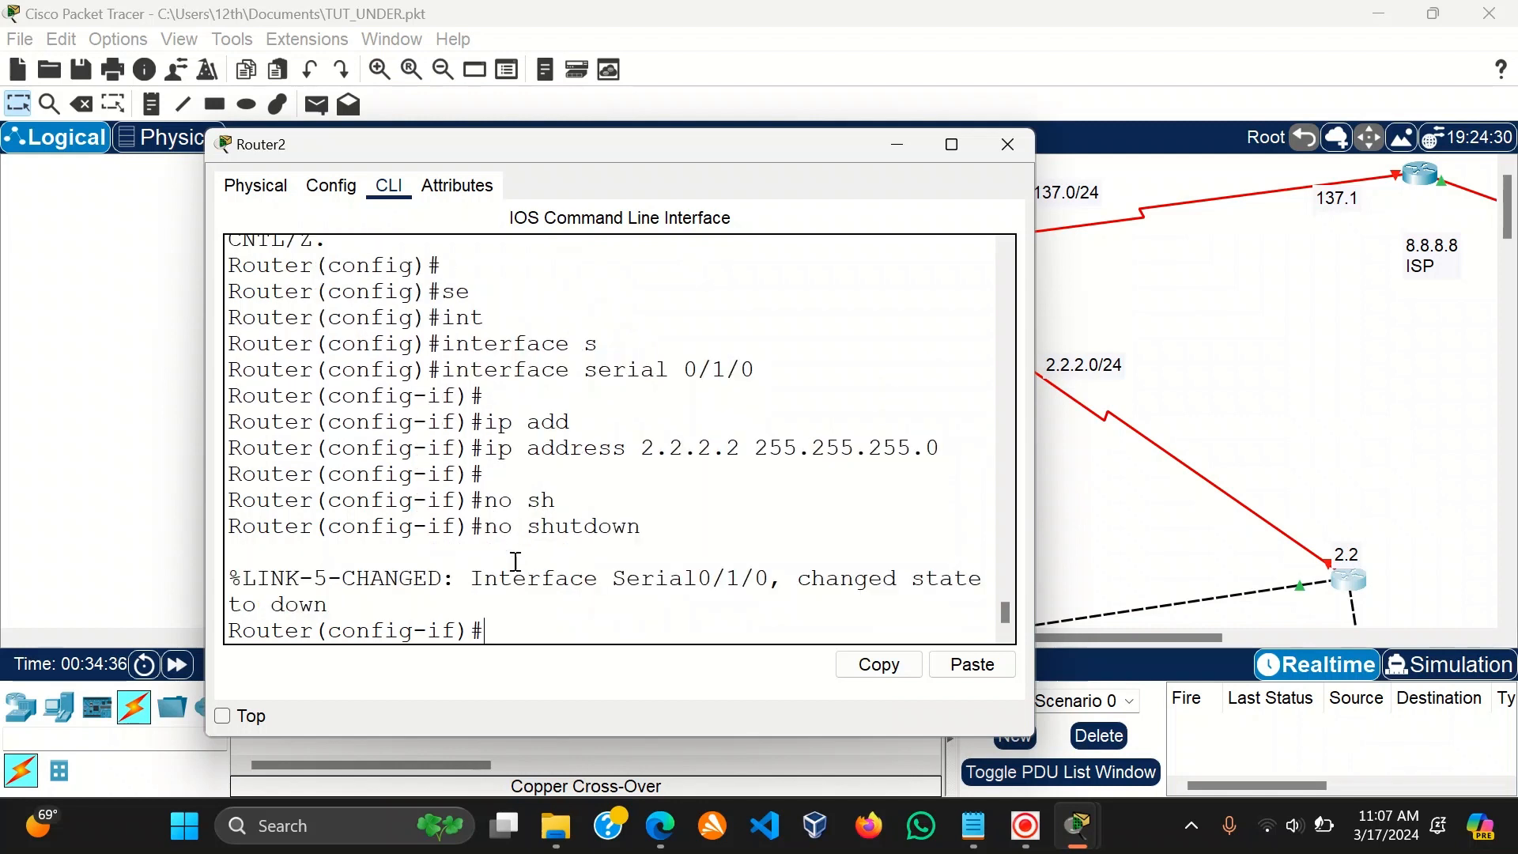
key("Return")
type("ex")
key("Return")
key("Return")
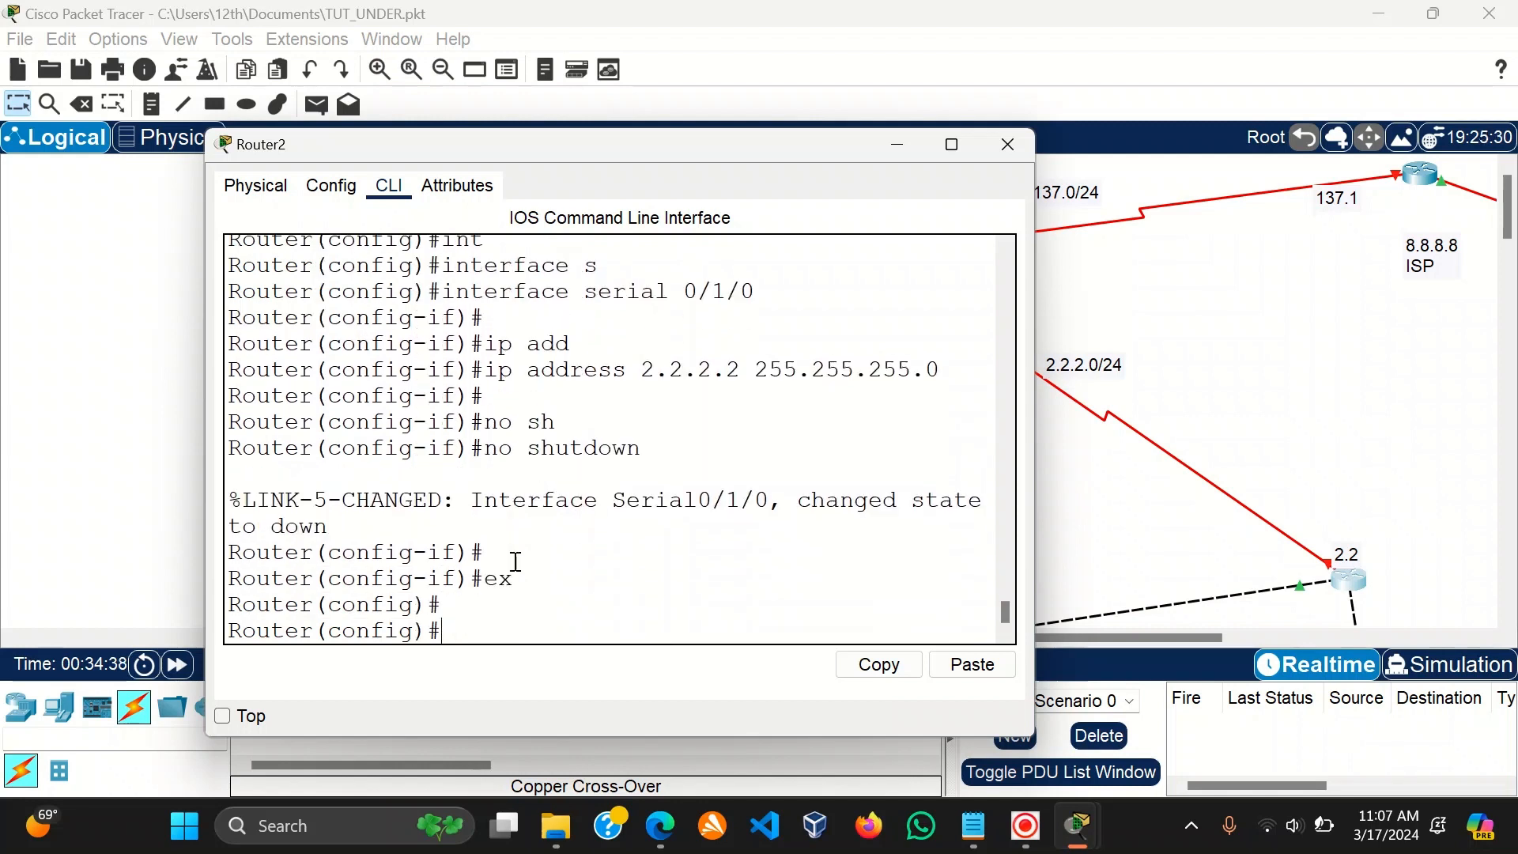
left_click(1007, 146)
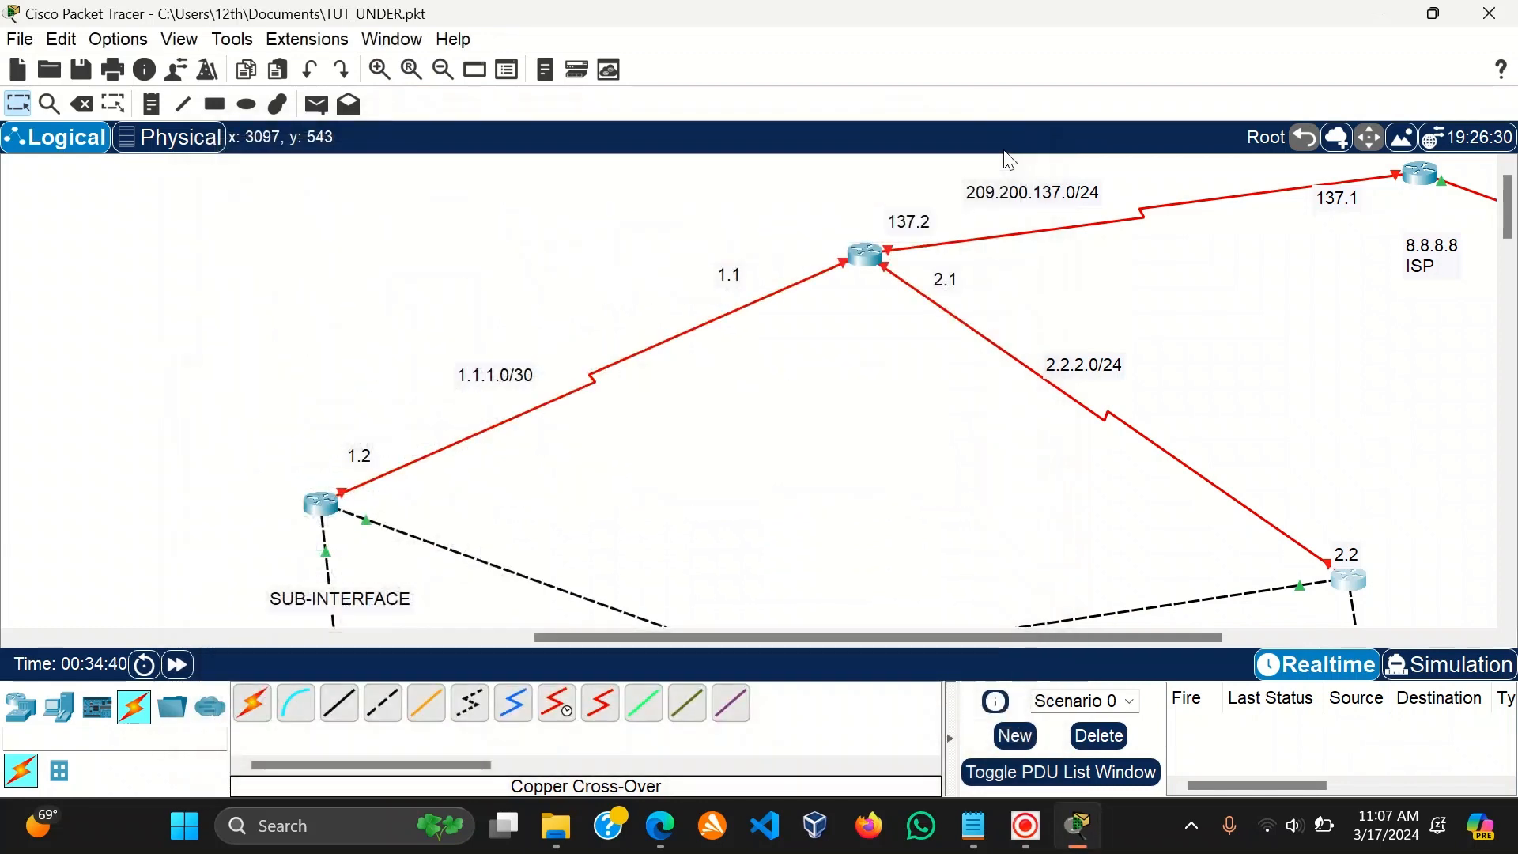
Reconnect Router0's end of the 2.2.2.0/24 serial cable to Serial0/1/1.
left_click(880, 272)
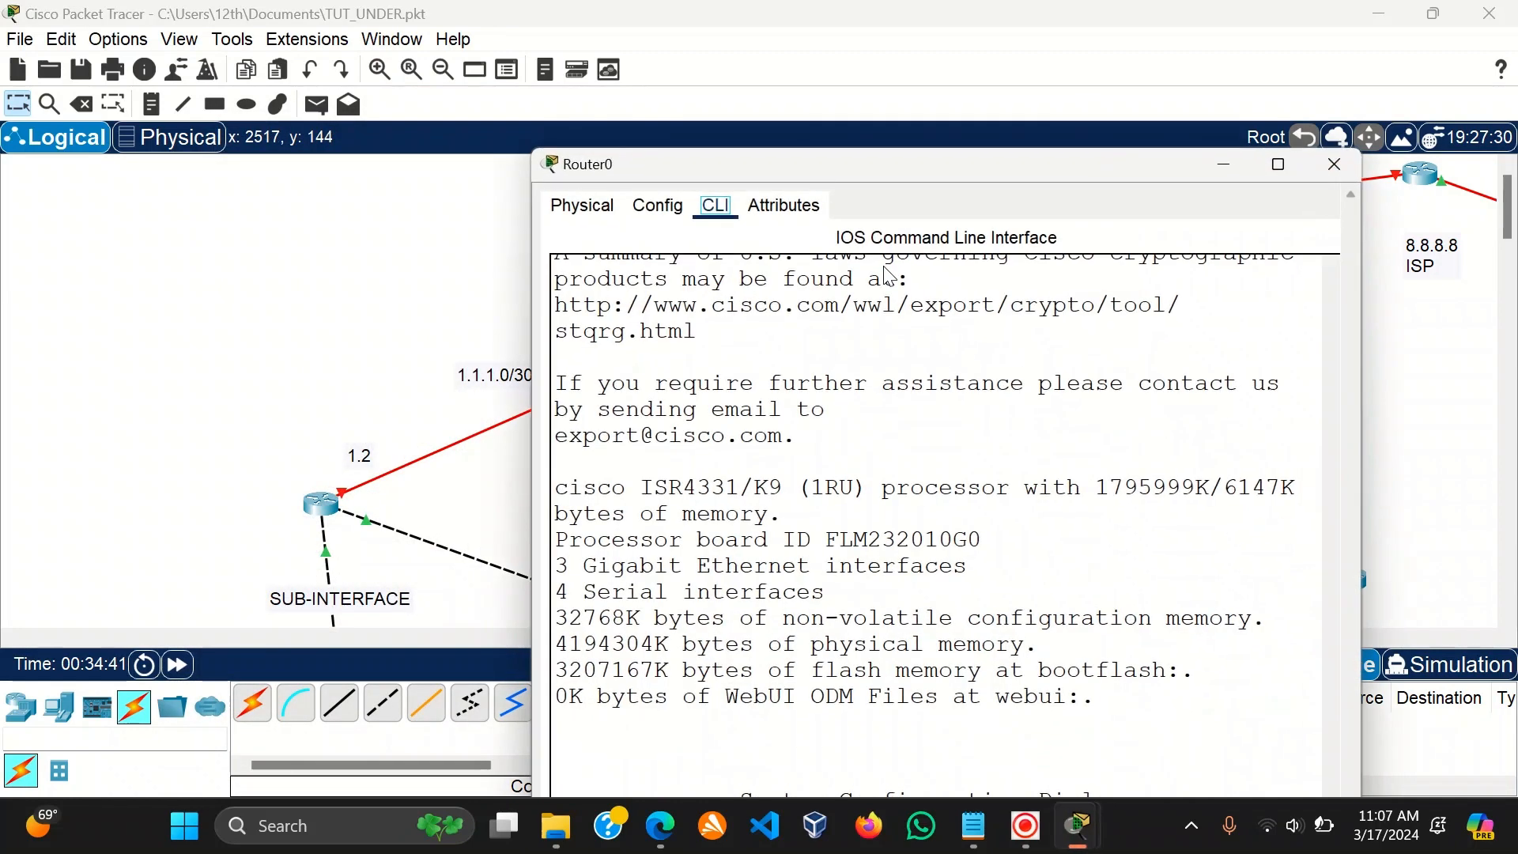
left_click(1327, 25)
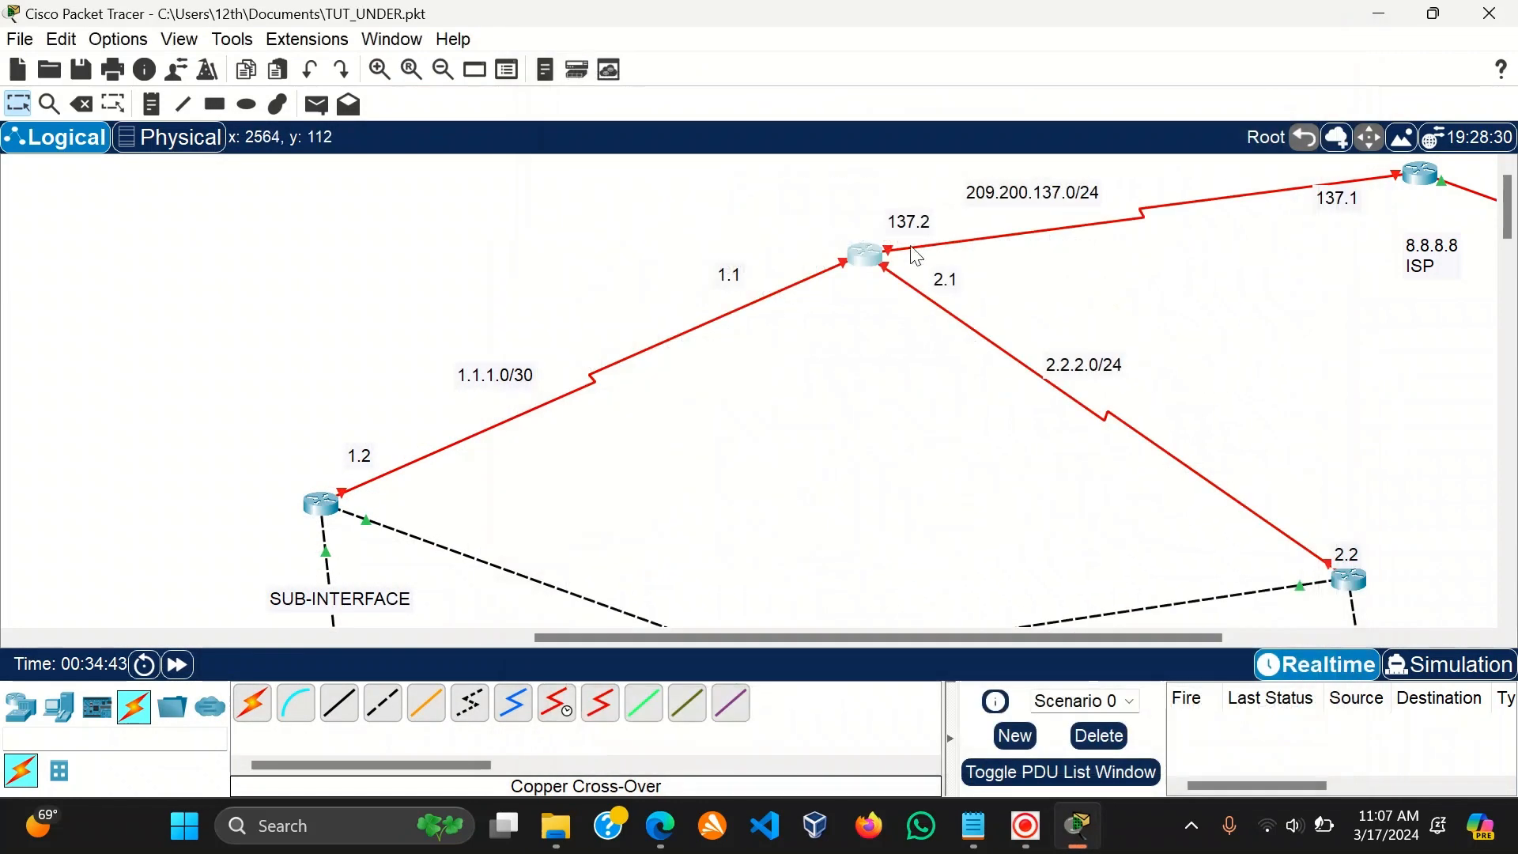
left_click(872, 264)
left_click(923, 392)
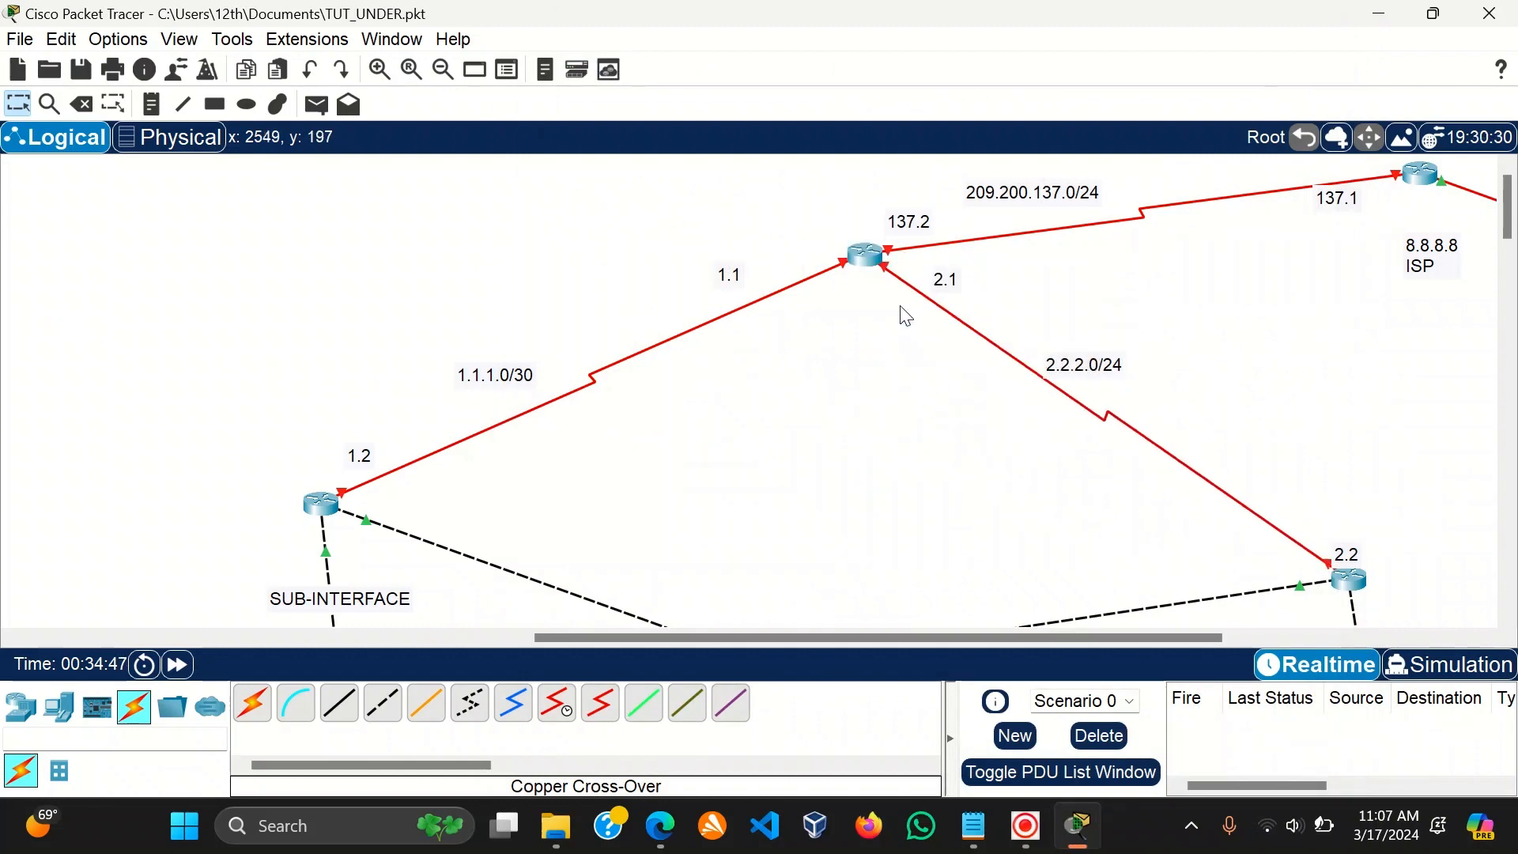
Open Router0's command line, decline the initial configuration dialog, and enter privileged mode with enable.
left_click(864, 258)
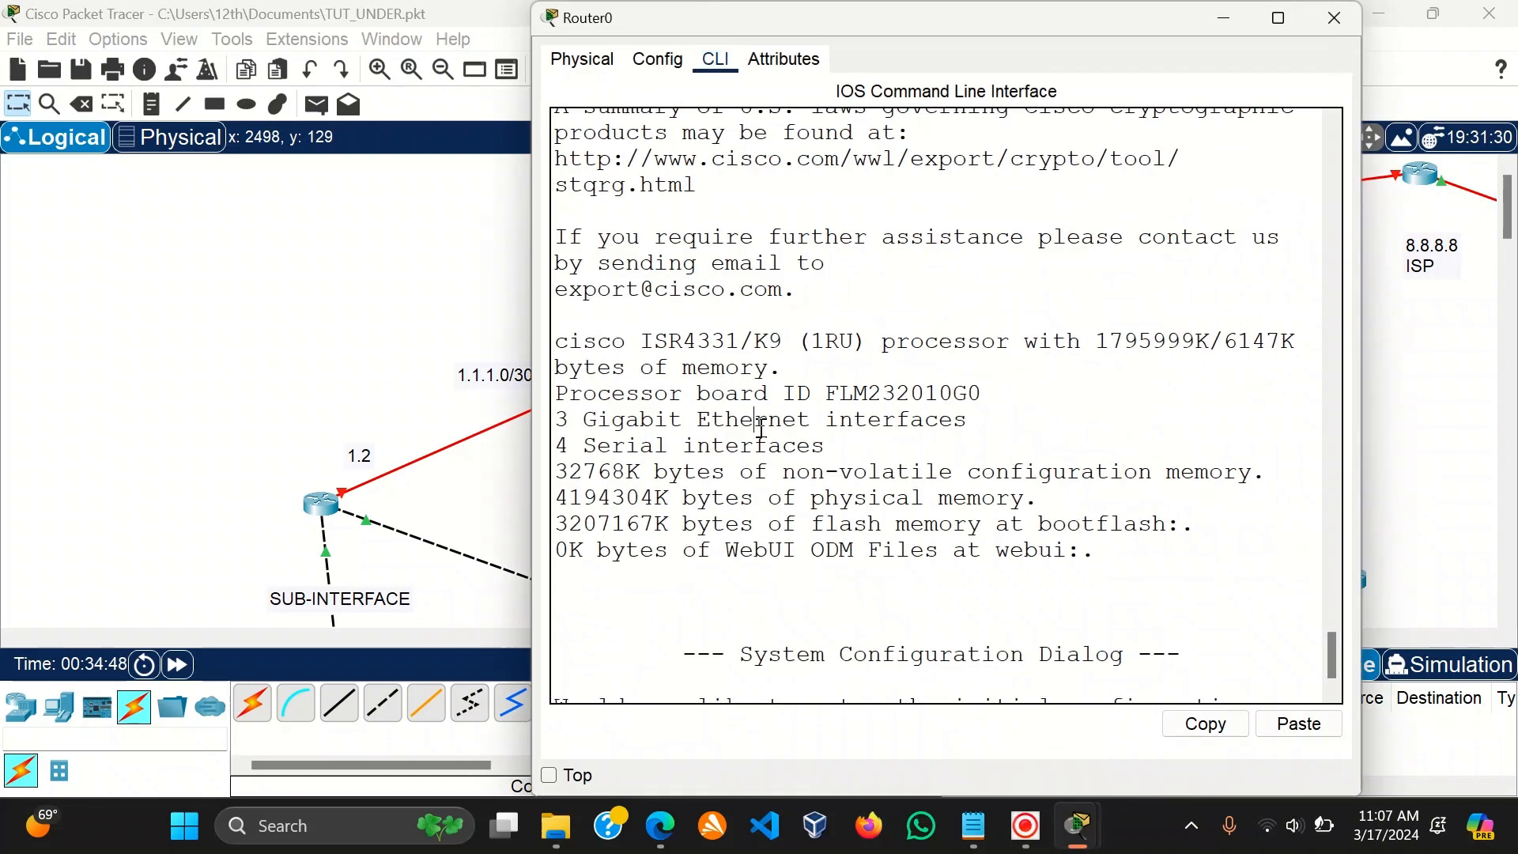
key("Return")
key("Return")
key("Return")
type("no")
key("Return")
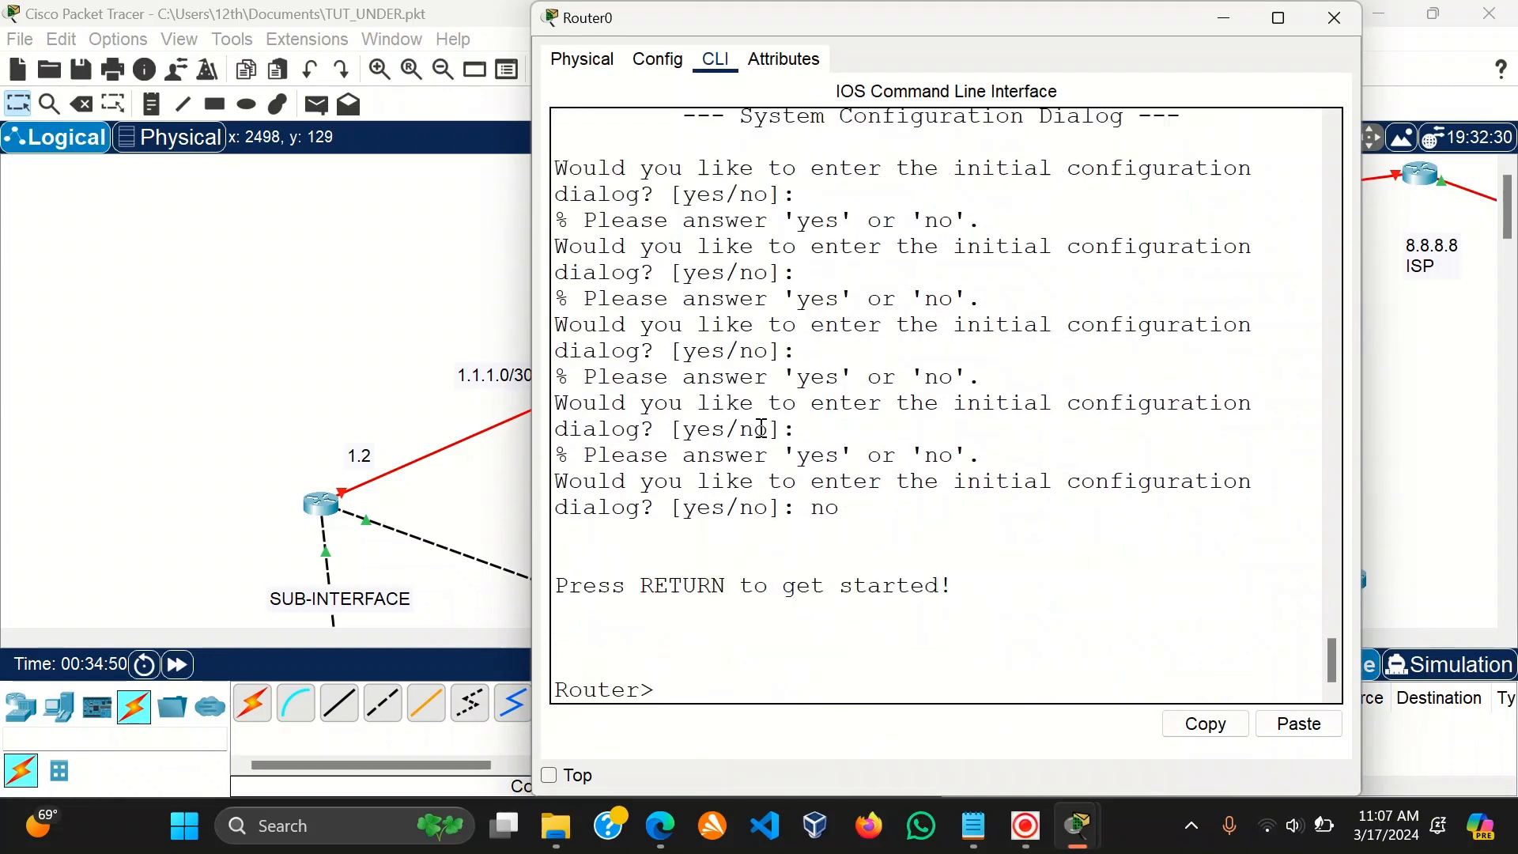
type("e")
key("Return")
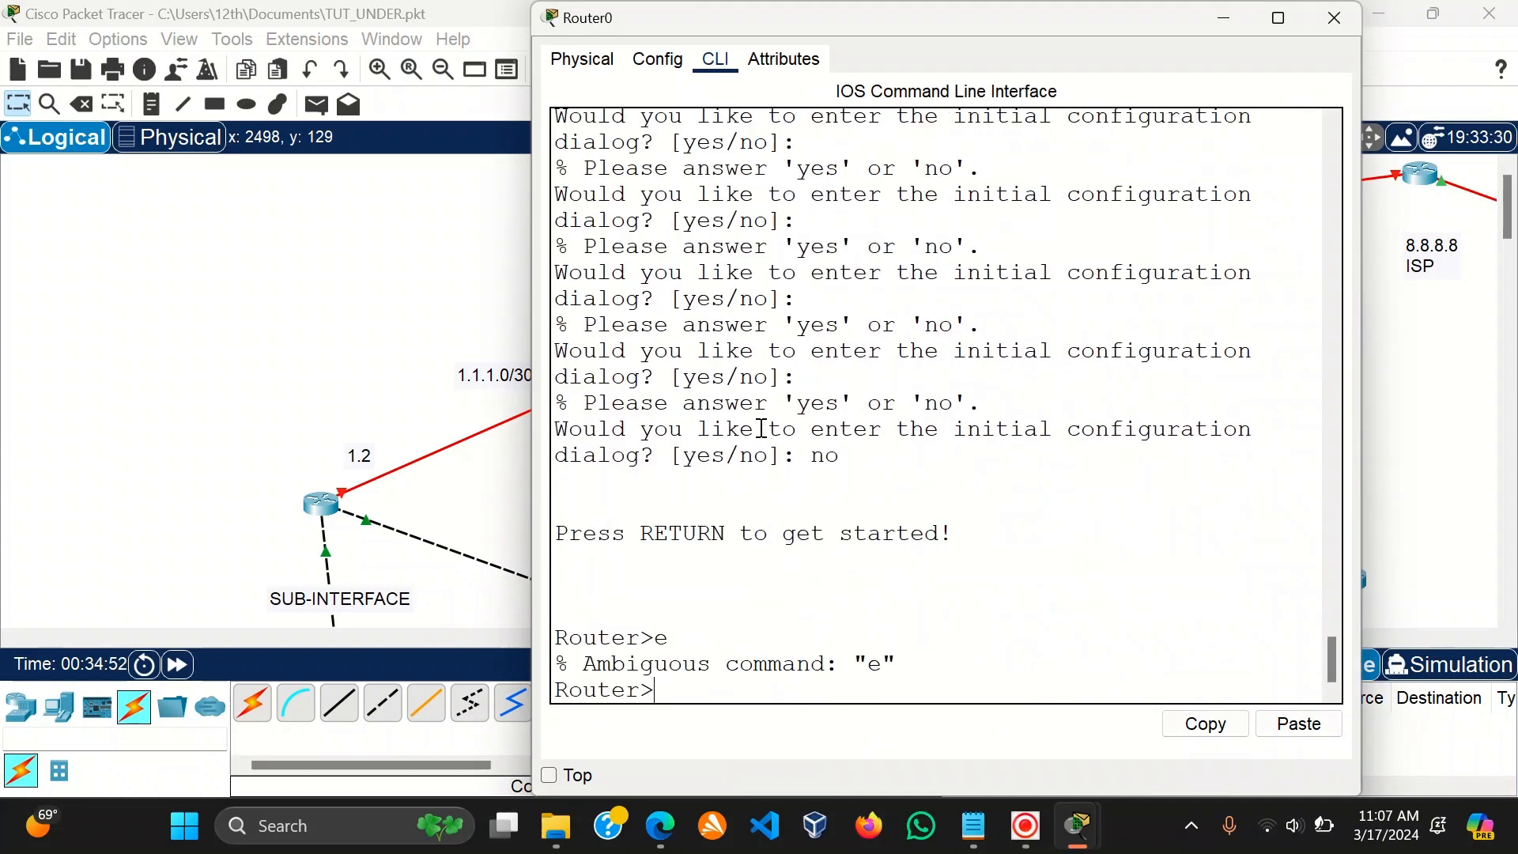
key("Return")
type("en")
key("Tab")
key("Return")
Enter global configuration mode on Router0 with configure terminal.
type("cof")
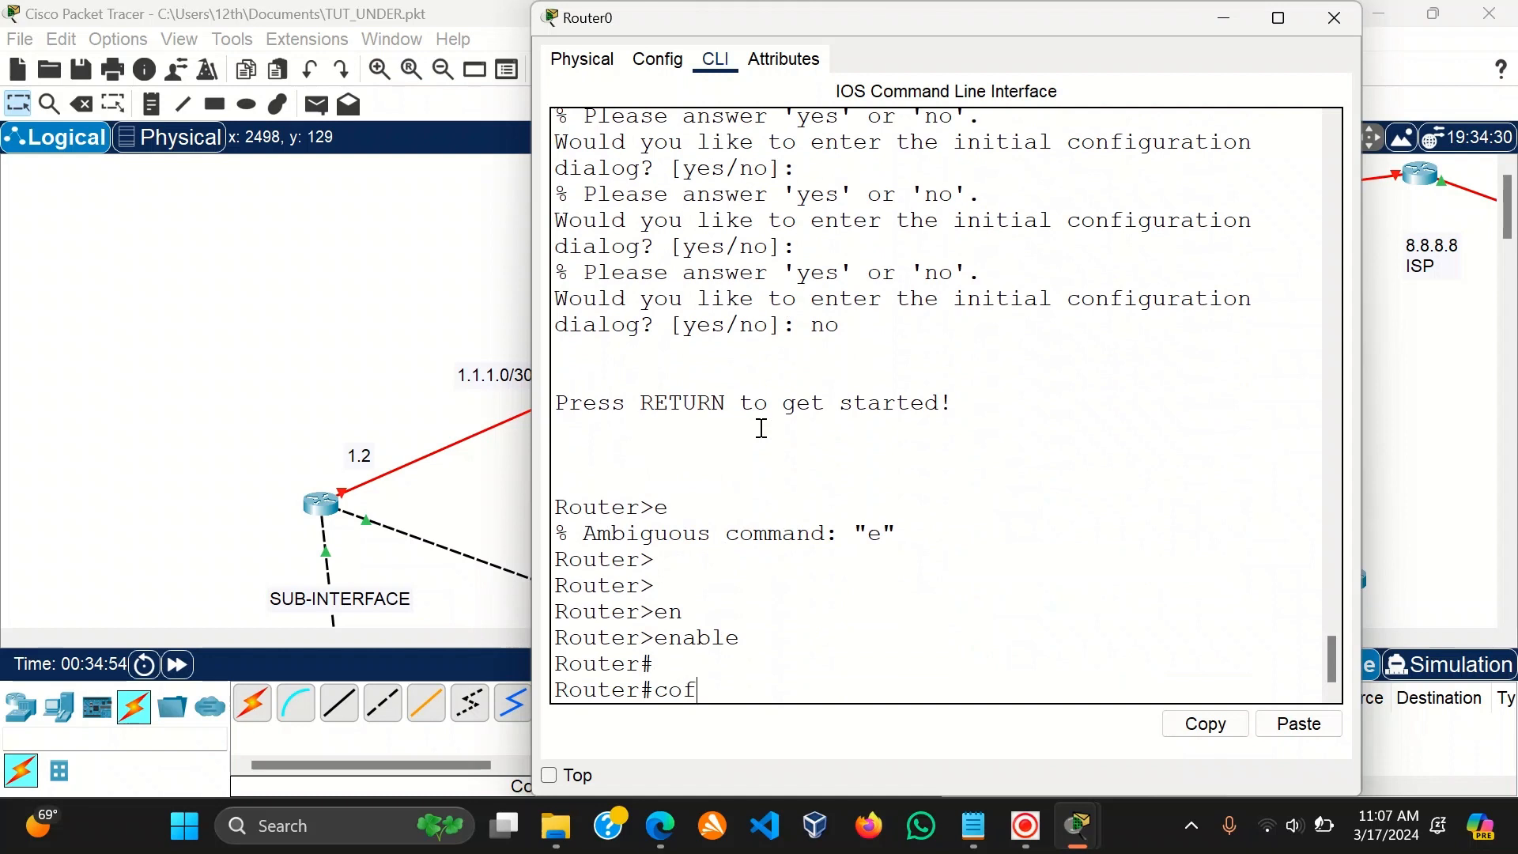
key("Tab")
key("BackSpace")
type("nf")
key("Tab")
type("t")
key("Tab")
key("Return")
key("Return")
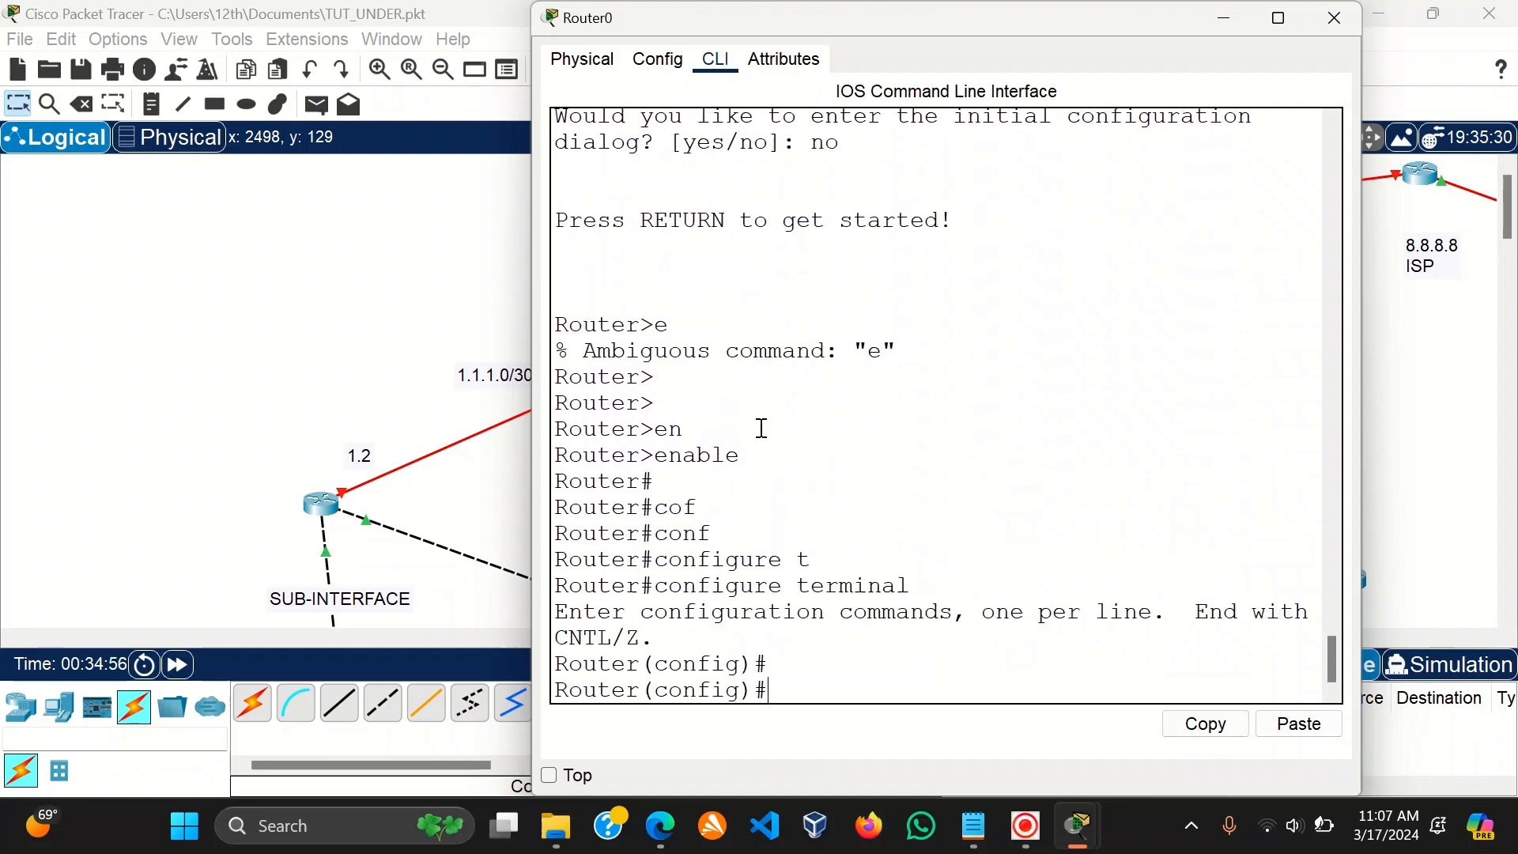
Enter interface configuration for serial 0/1/1 on Router0.
type("int")
key("Tab")
type("s")
key("Tab")
type("0")
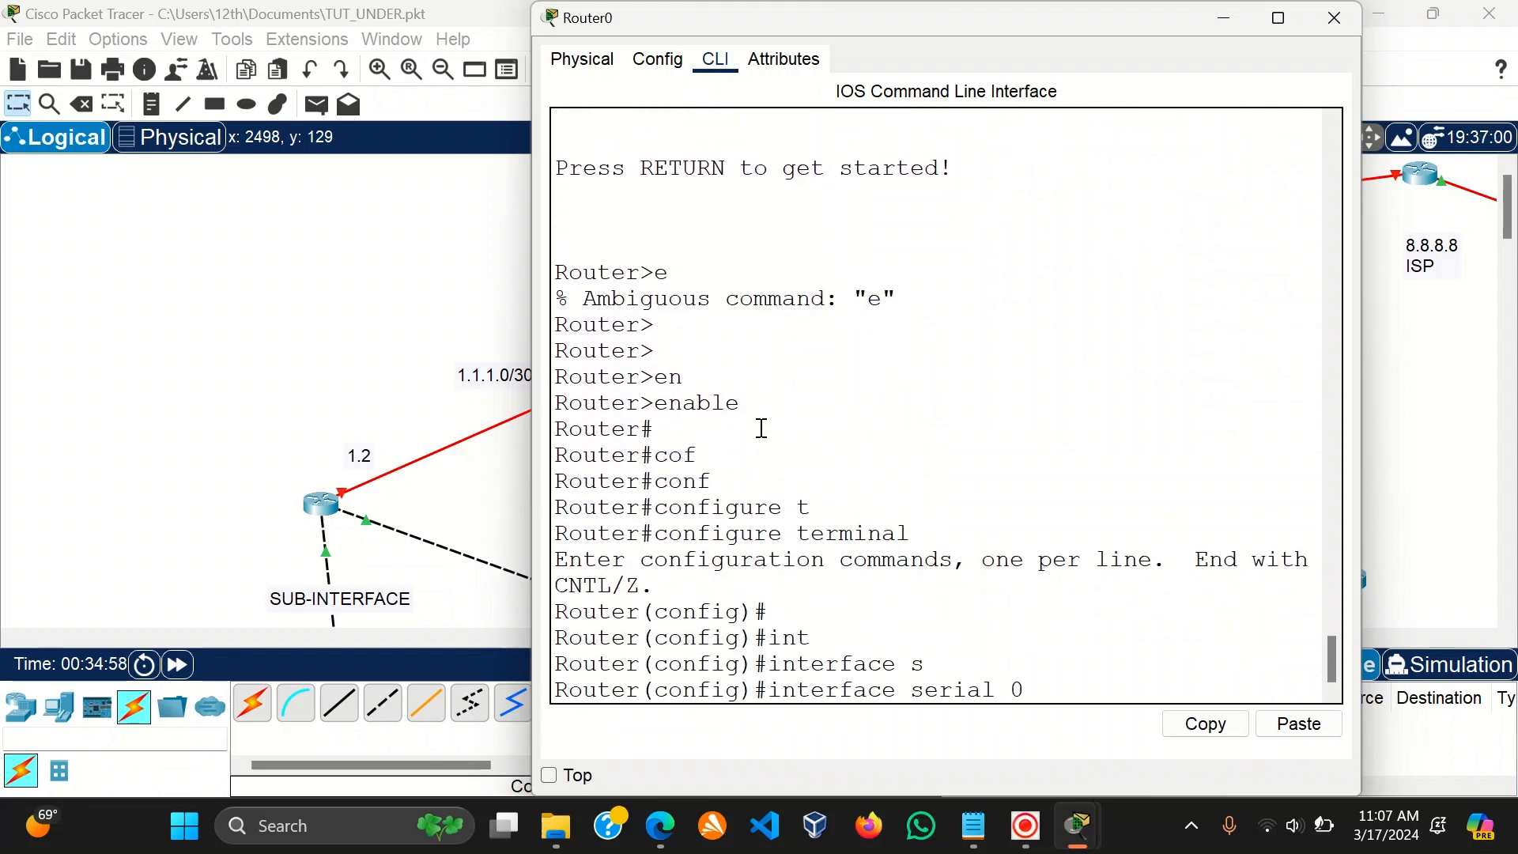
type("/1/1")
key("Return")
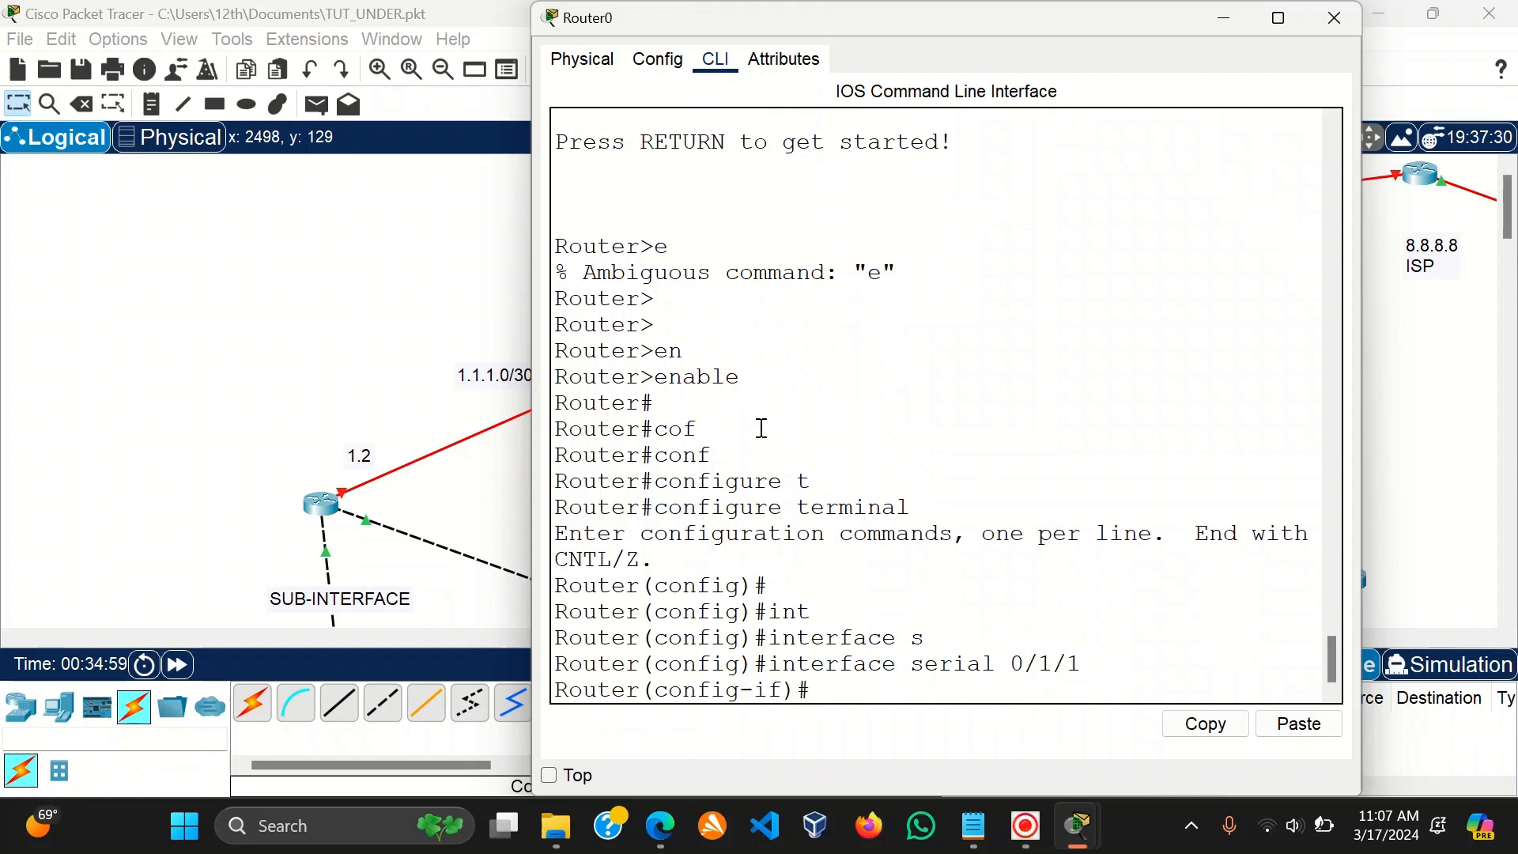
Recheck Router0's port for the 2.2.2.0/24 link by reattaching the cable to Serial0/1/1, and return to Router0's console.
scroll(761, 428, "up", 2)
left_click(474, 397)
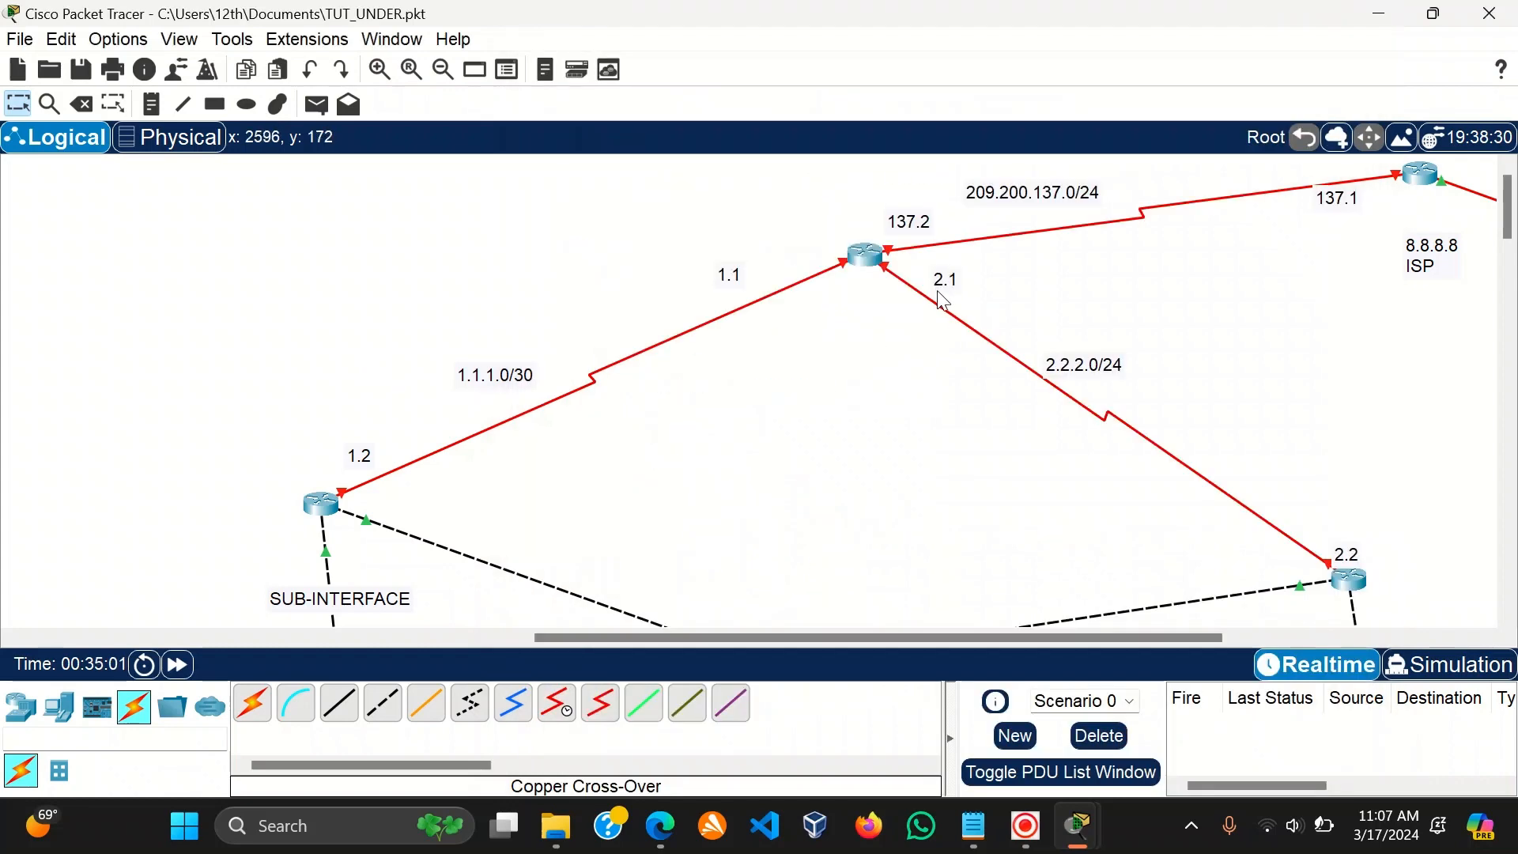
left_click(884, 267)
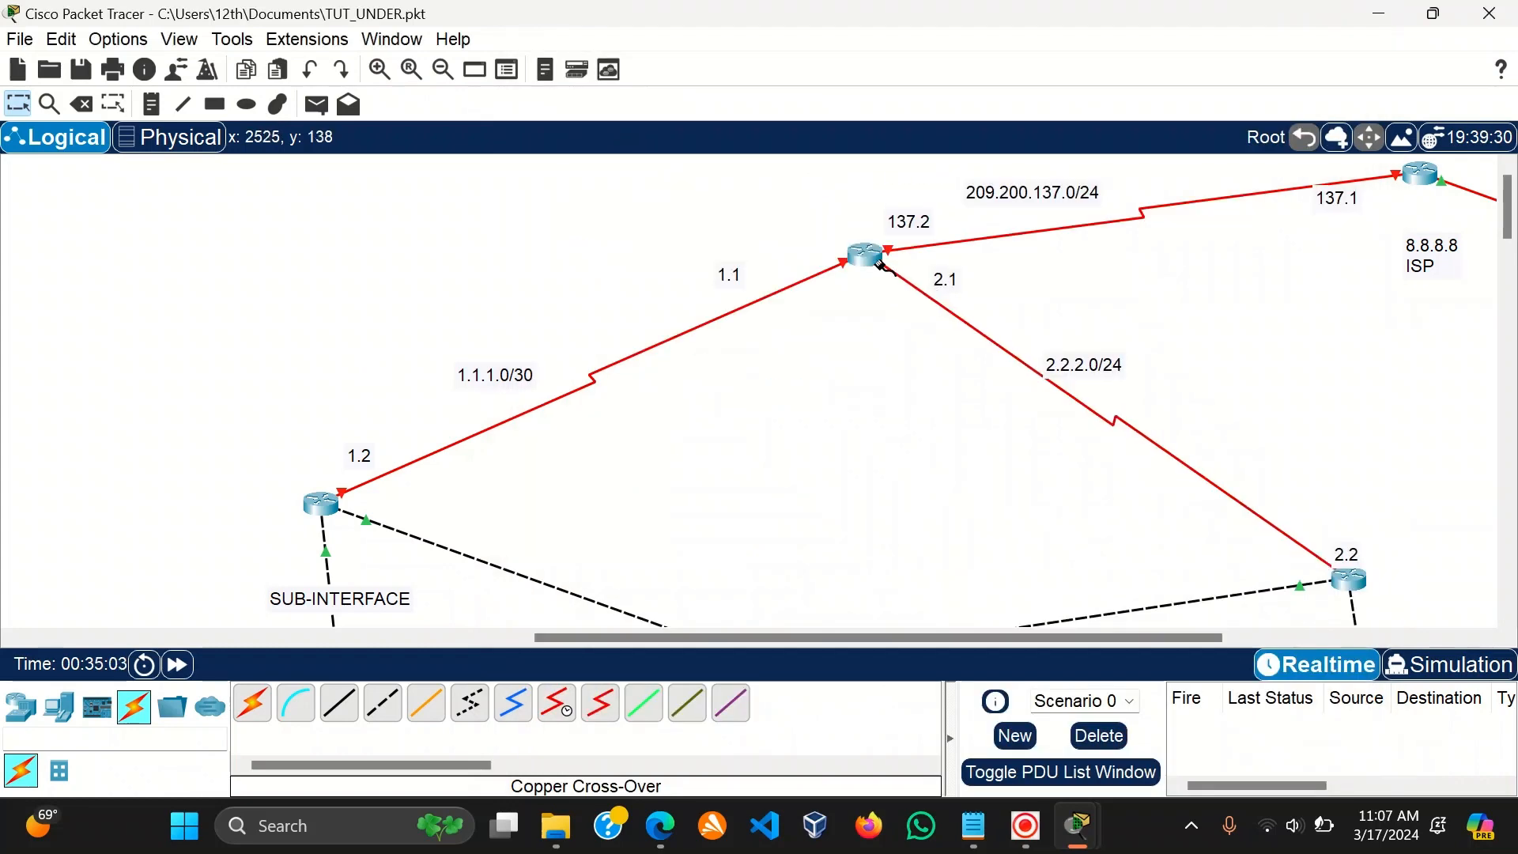
left_click(874, 264)
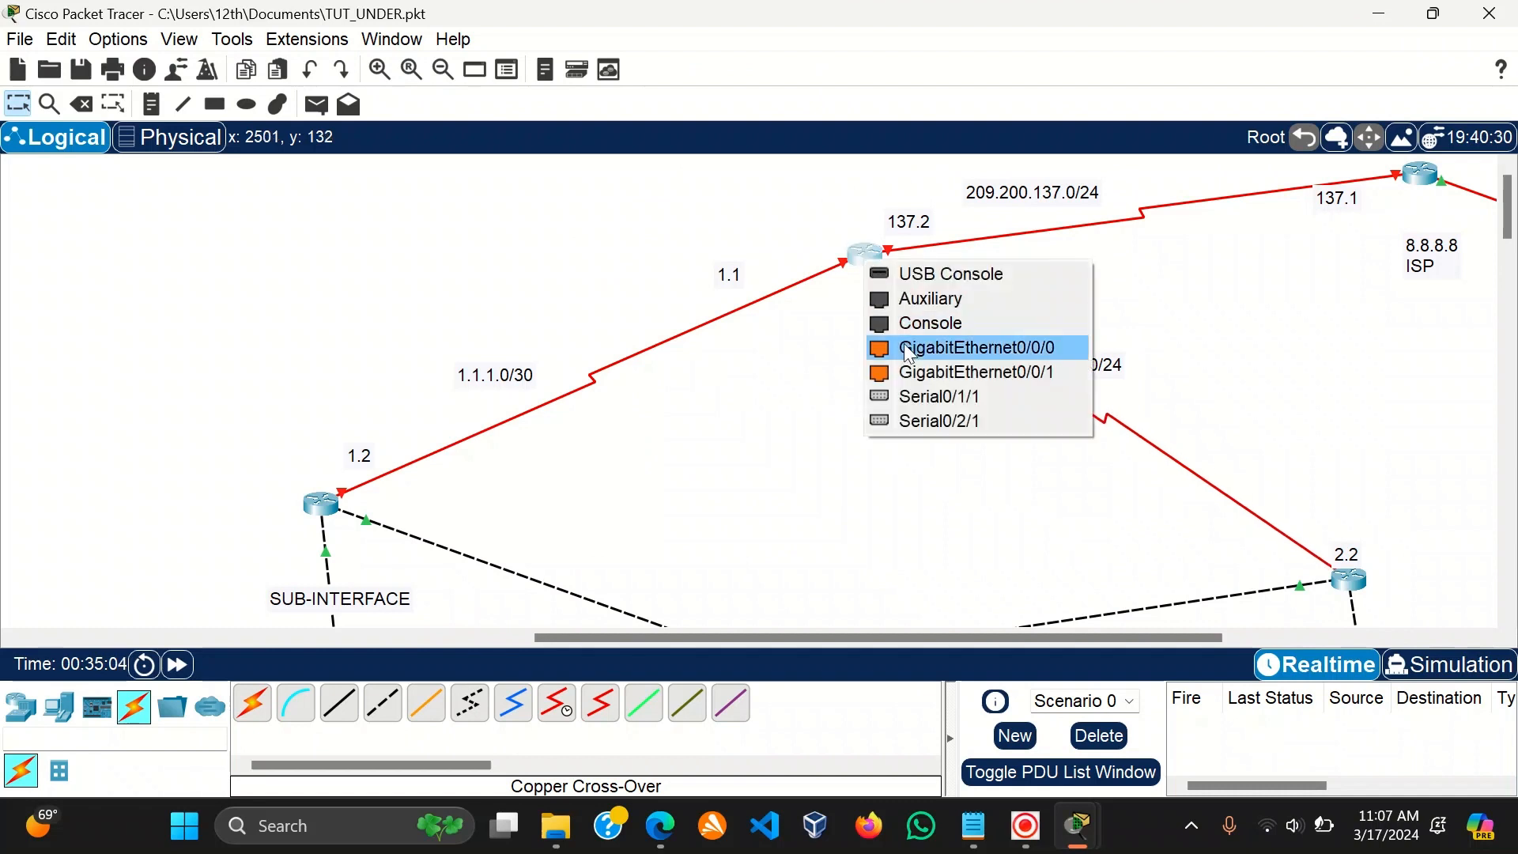
left_click(924, 391)
left_click(867, 258)
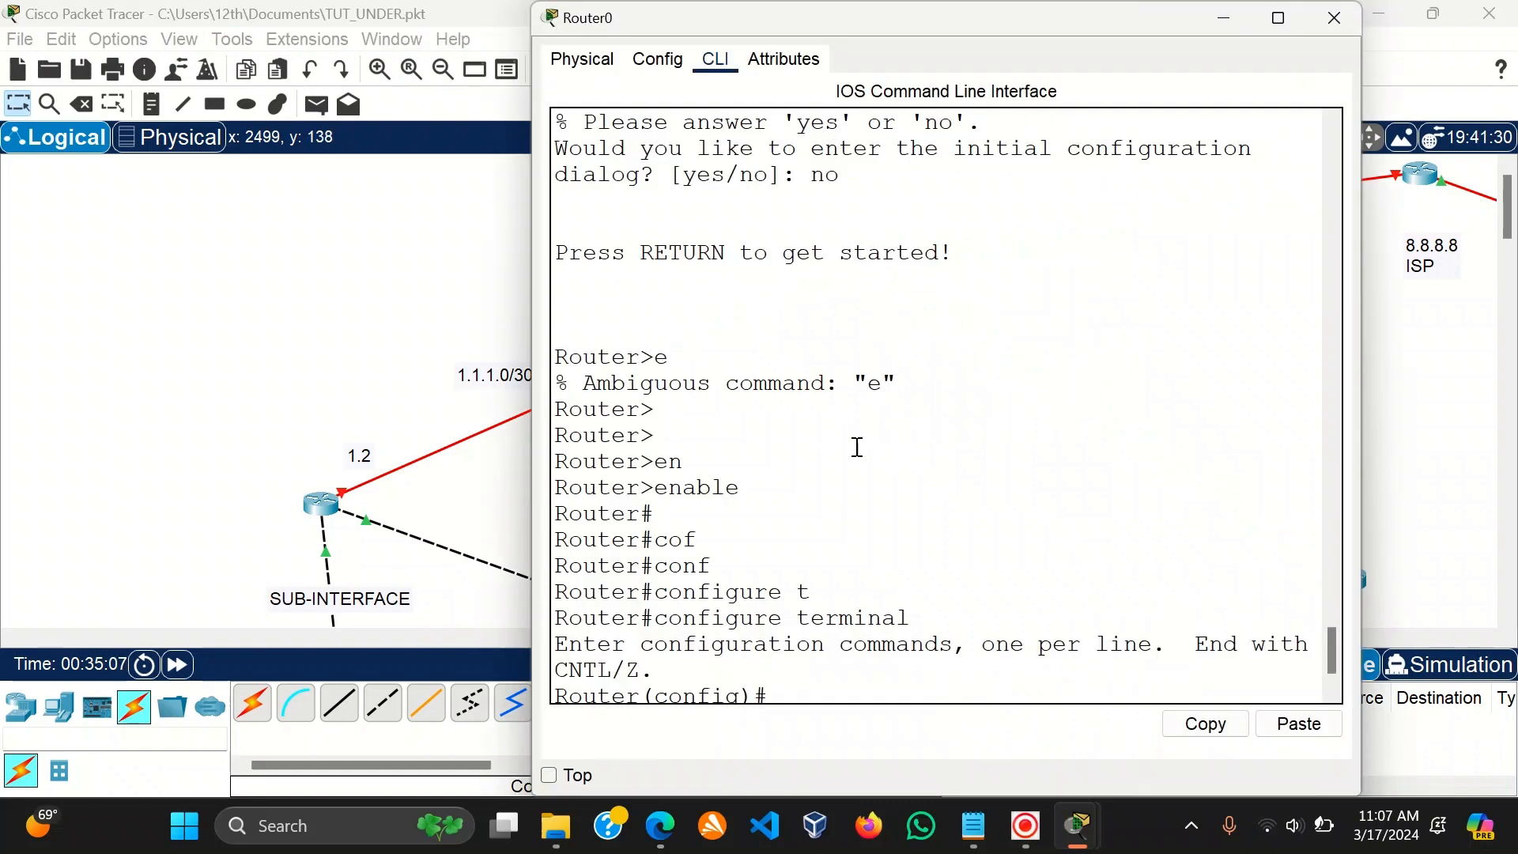
Assign IP address 2.2.2.1 with mask 255.255.255.252 to serial 0/1/1 on Router0.
key("Return")
key("Return")
type("ig-if)#i")
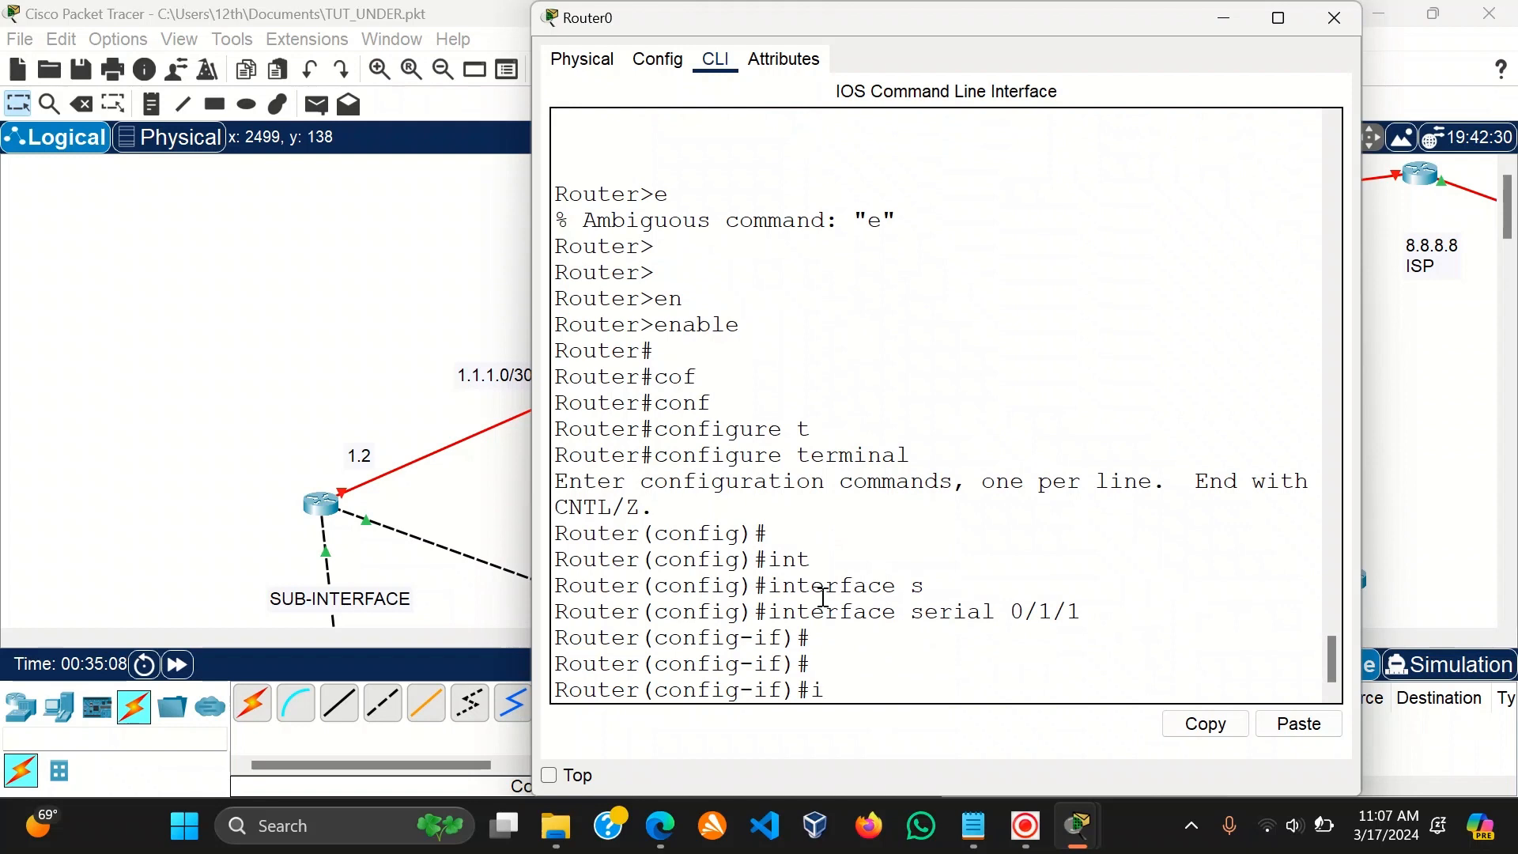
type("p add")
key("Tab")
type("2.2.")
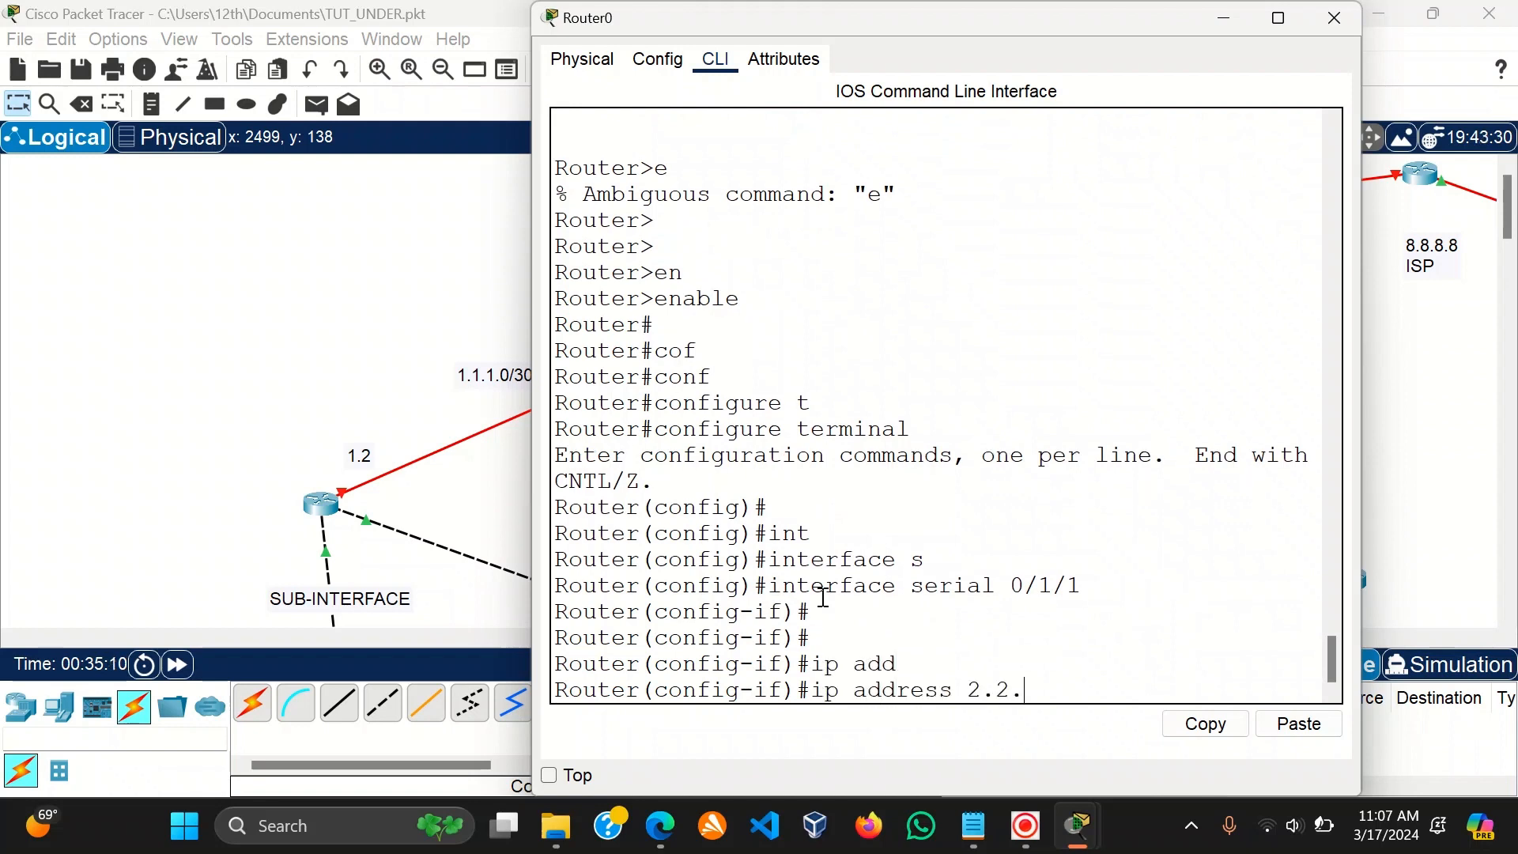
type("2.1 255.255.255.252")
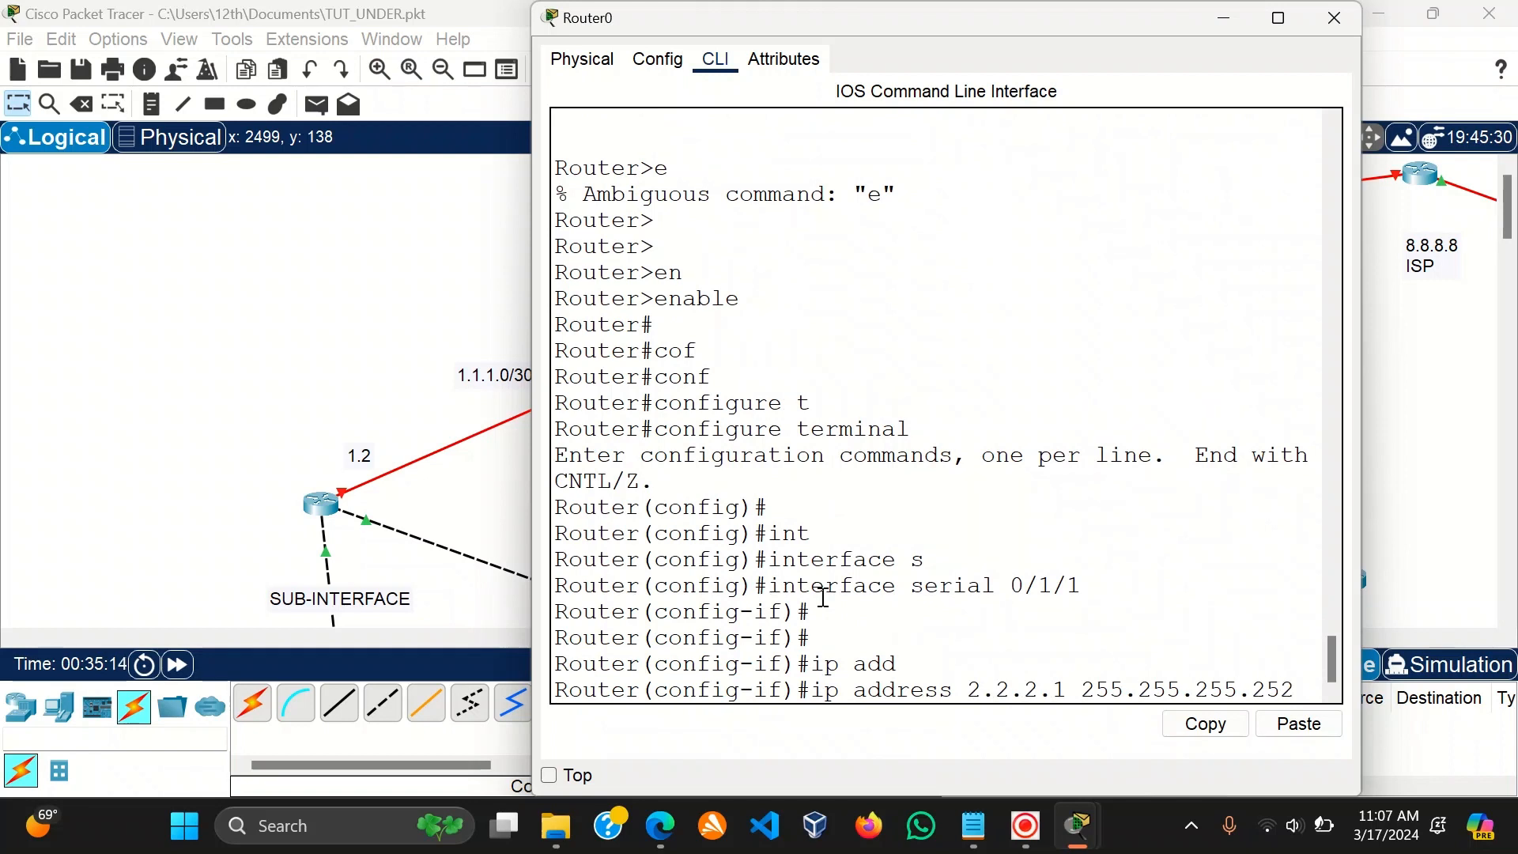
key("Return")
Enable Router0's serial 0/1/1 with no shutdown and exit to global configuration mode.
type("no sh")
key("Tab")
key("Return")
key("Return")
type("ex")
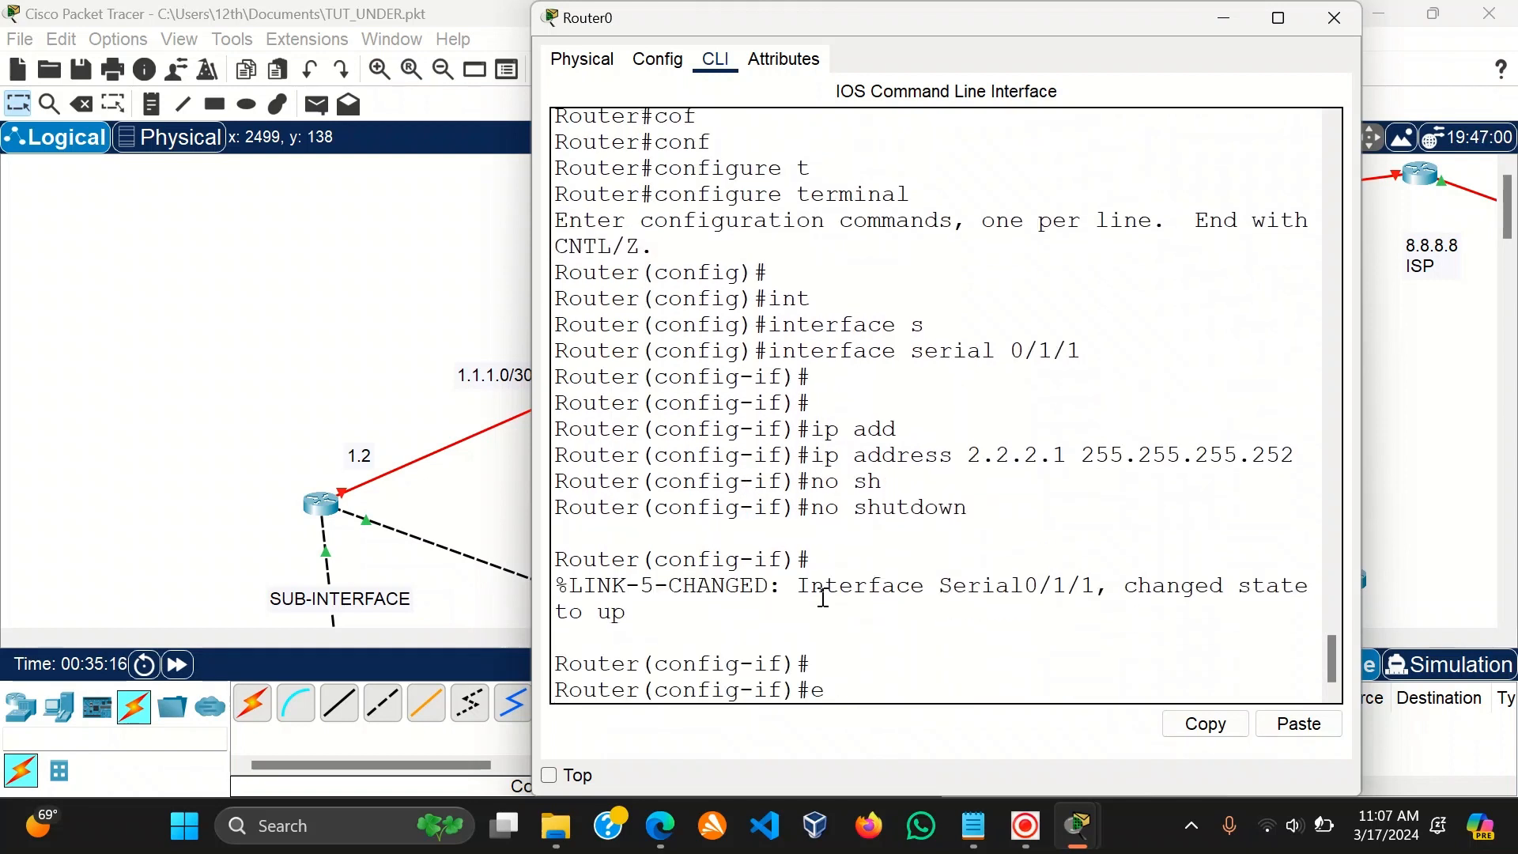
key("Return")
key("Return")
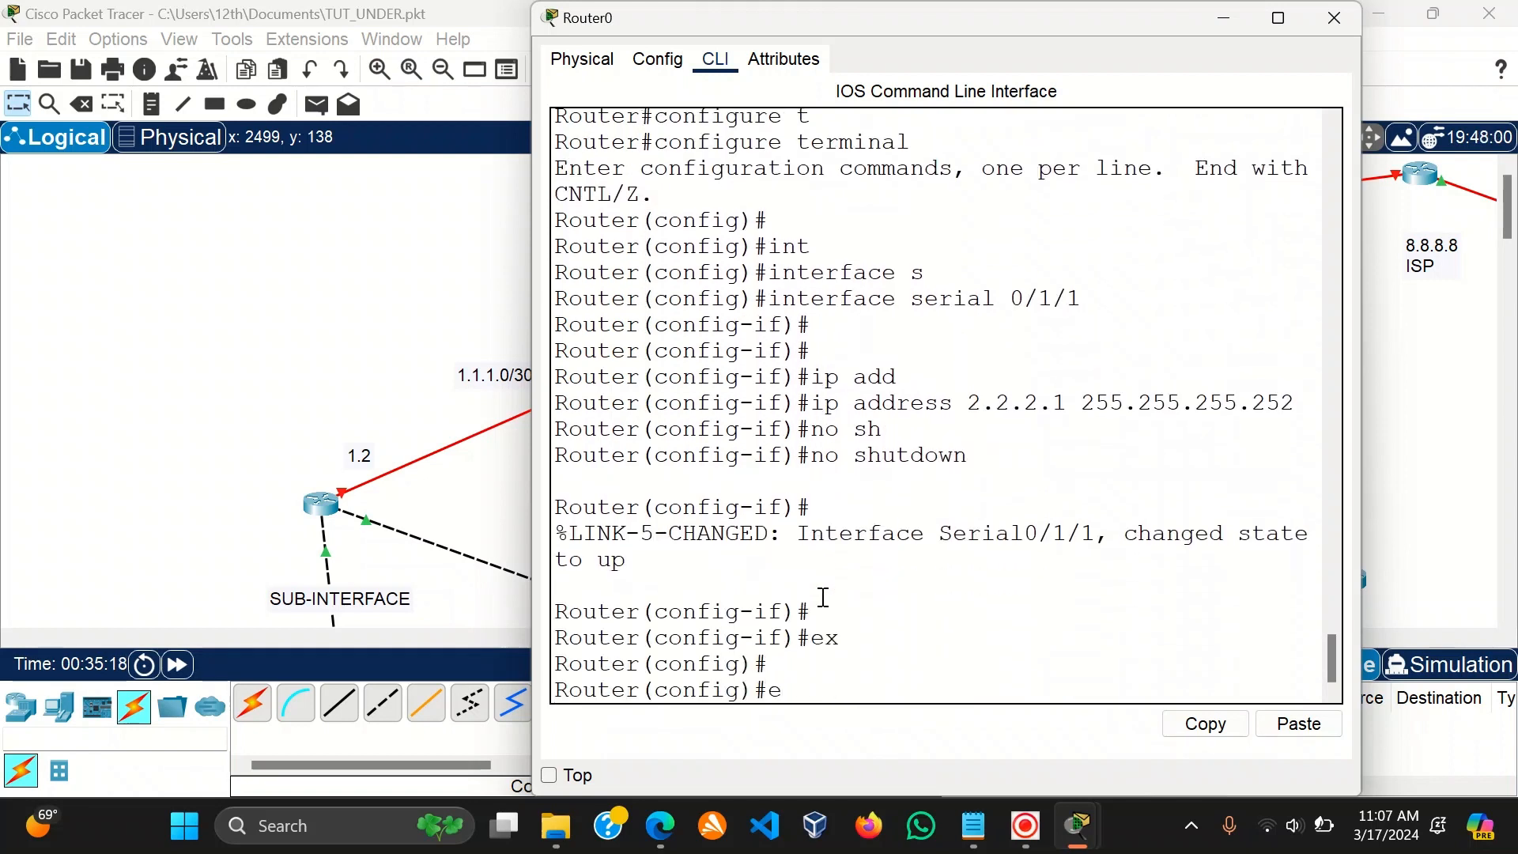
Test the 2.2.2.0/24 link from Router0 by pinging 2.2.2.2 and 2.2.2.1.
type("do ping 2.2.2.2")
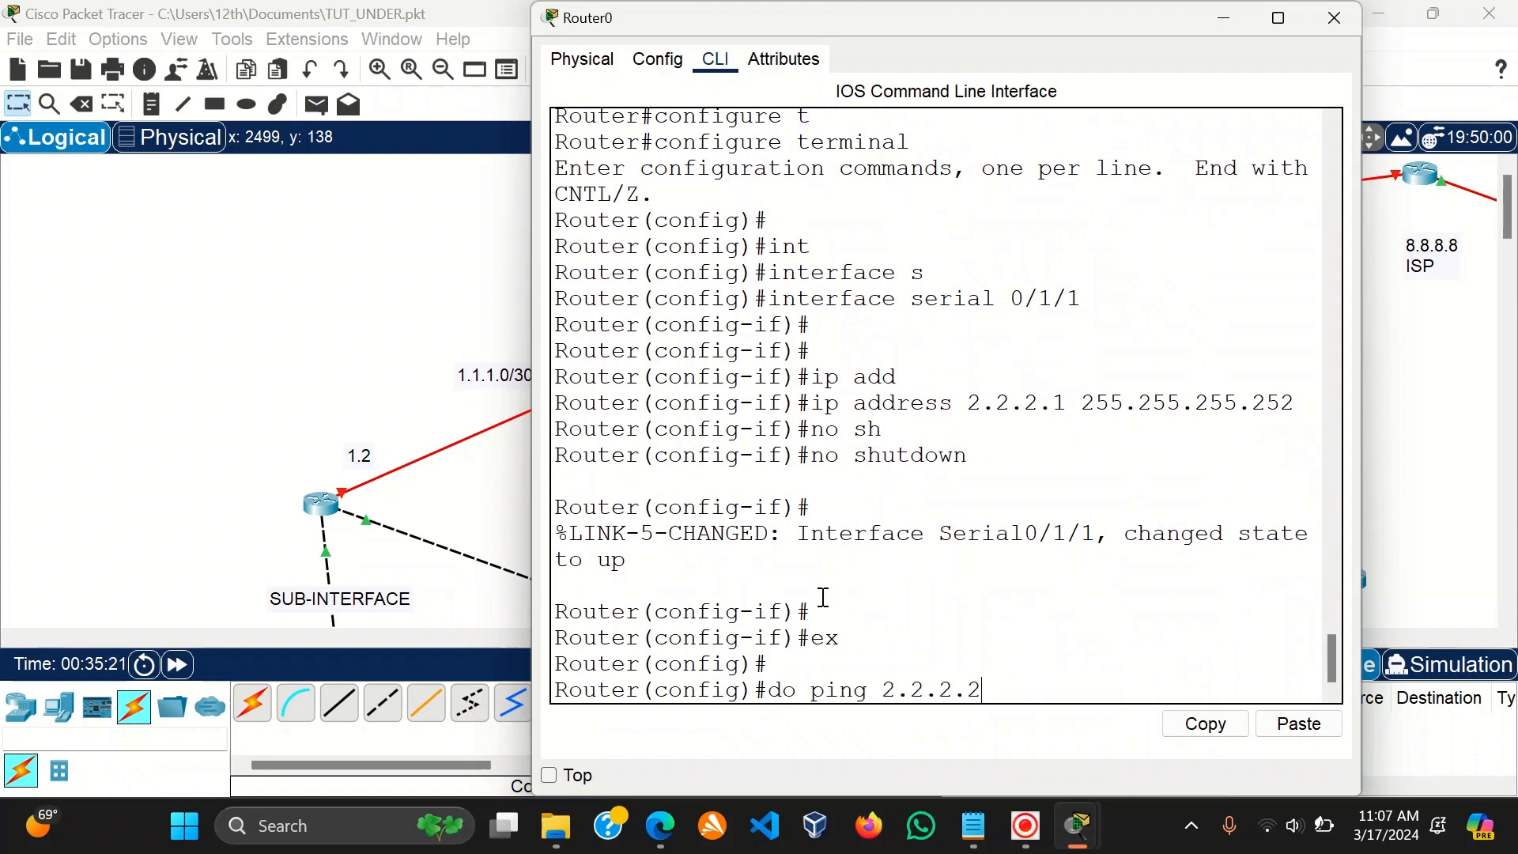
key("Return")
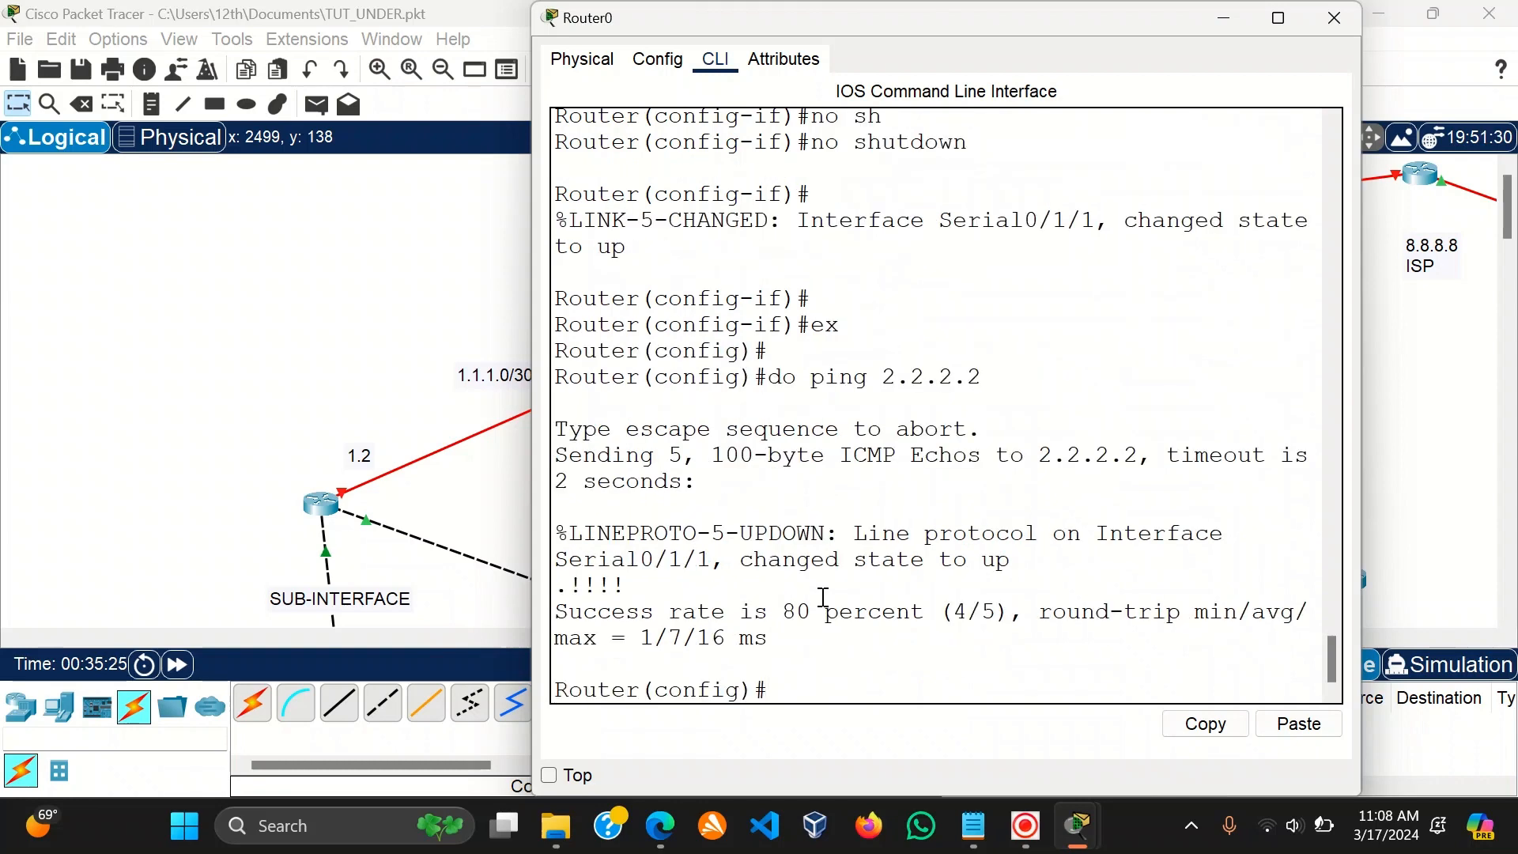
key("Up")
key("Return")
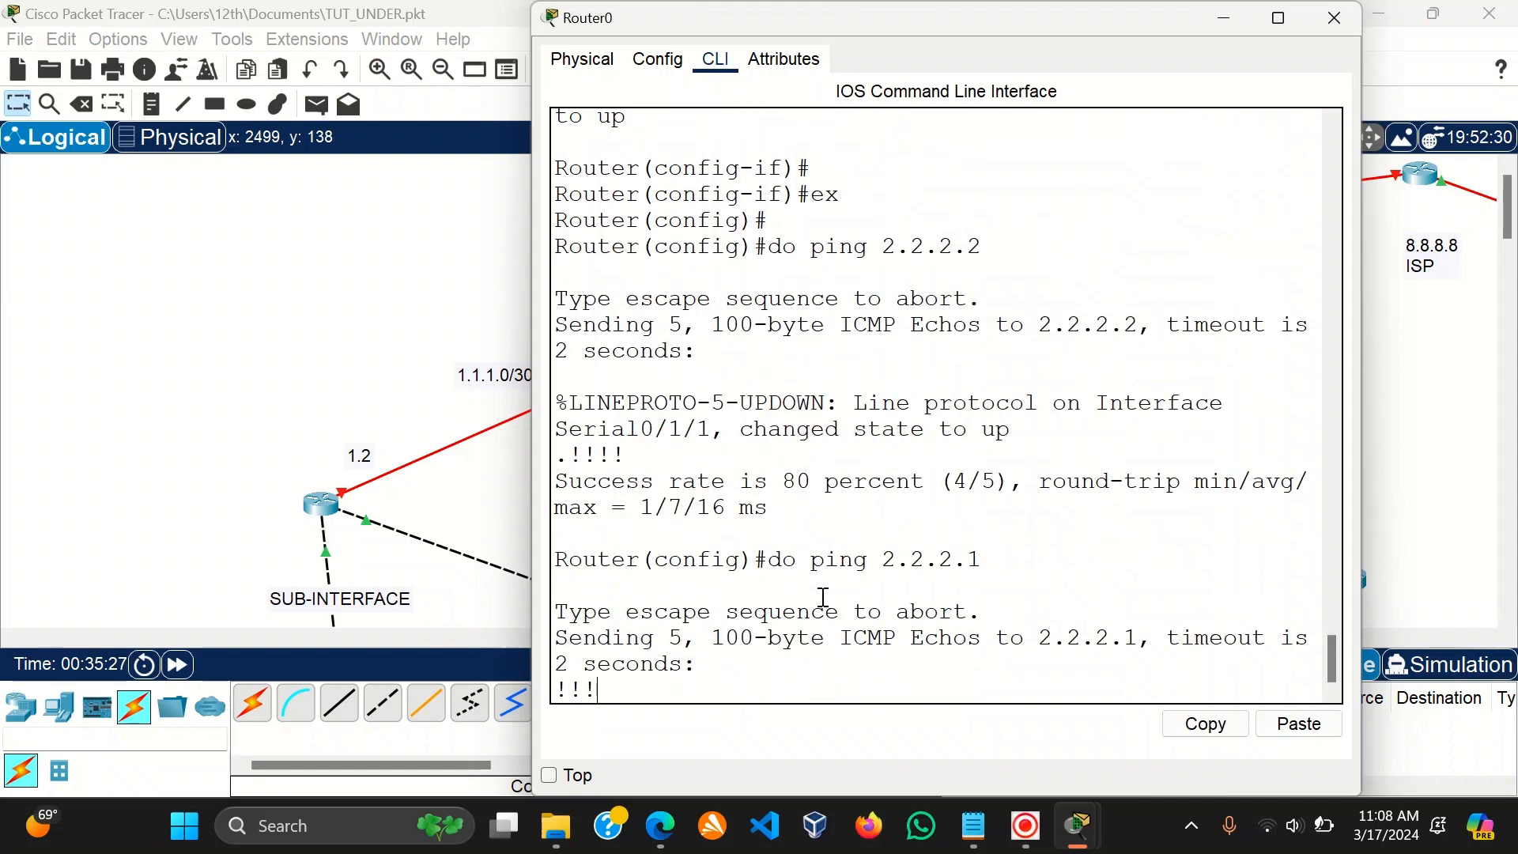
Recheck Router1's port for the 1.1.1.0/30 link by reattaching the cable, and bring up Router1's console.
left_click(399, 328)
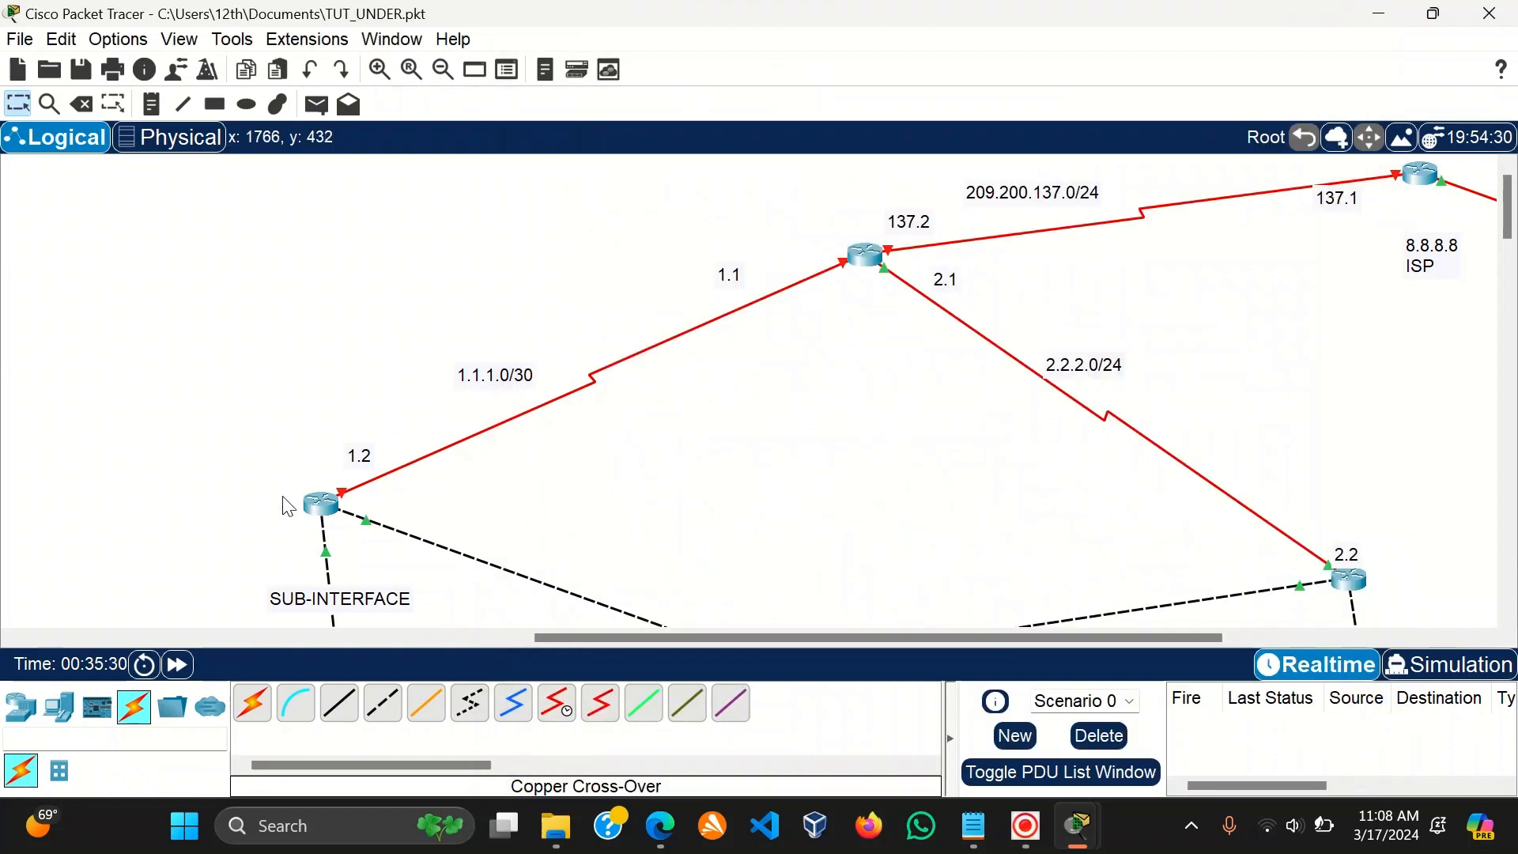
left_click(337, 514)
left_click(390, 593)
left_click(336, 510)
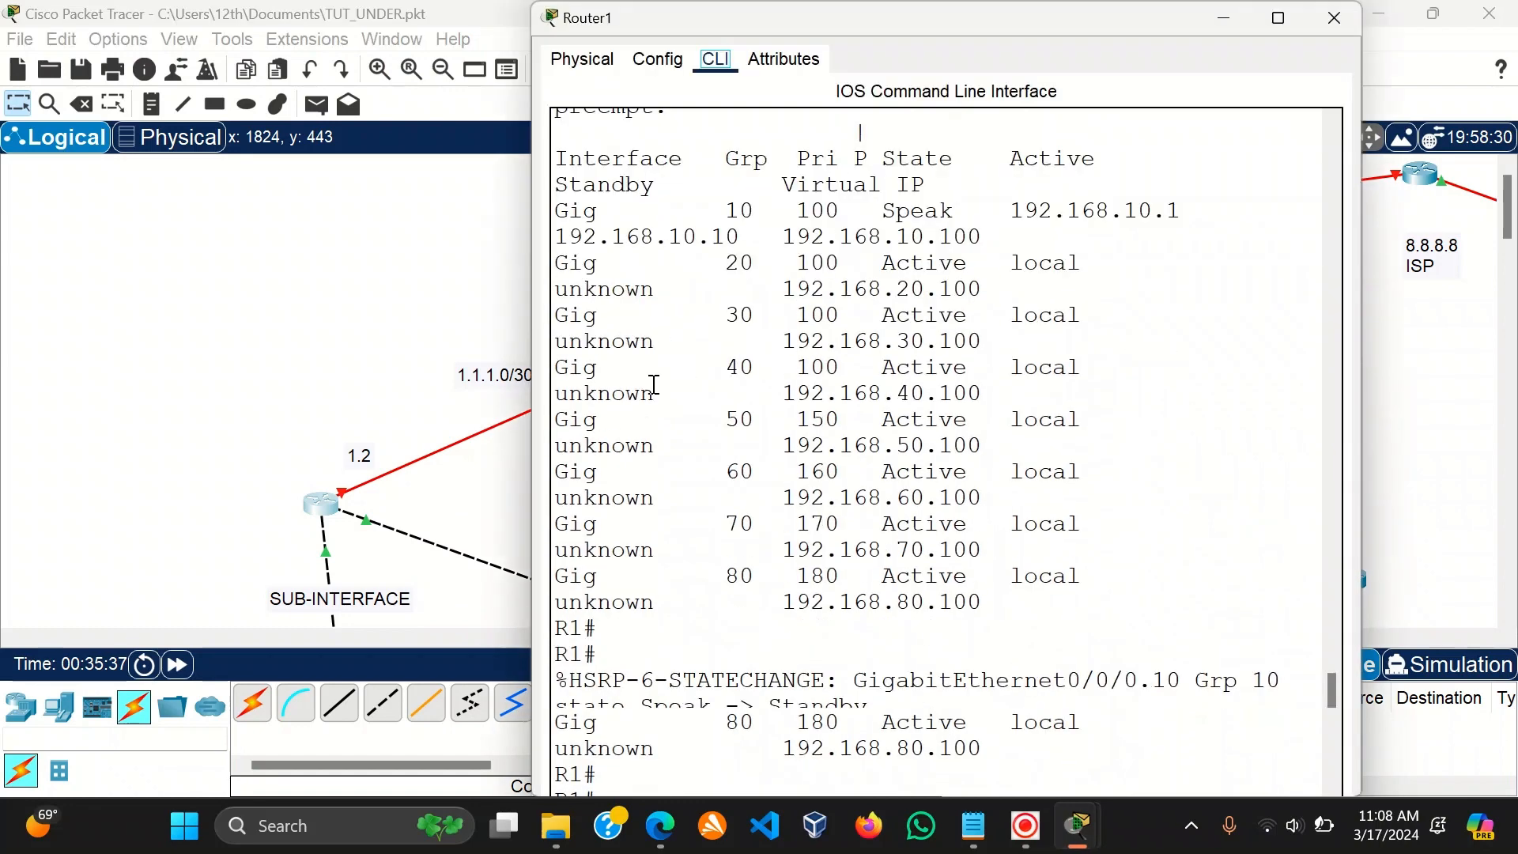
key("Return")
key("Return")
key("Return")
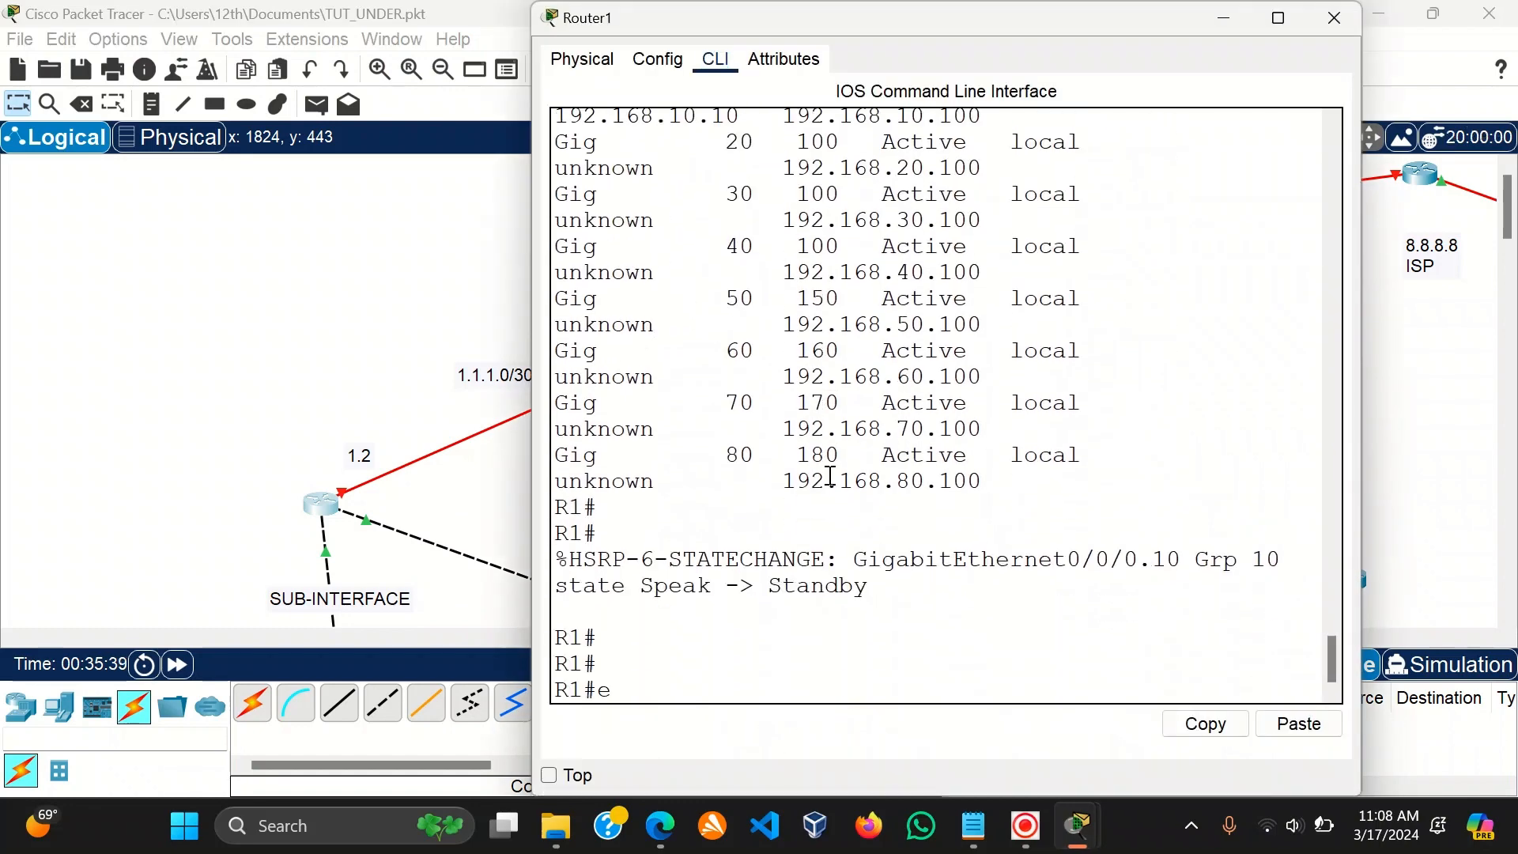
Enter global configuration mode on Router1 with configure terminal.
type("conf")
key("Tab")
type("t")
key("Tab")
key("Return")
key("Return")
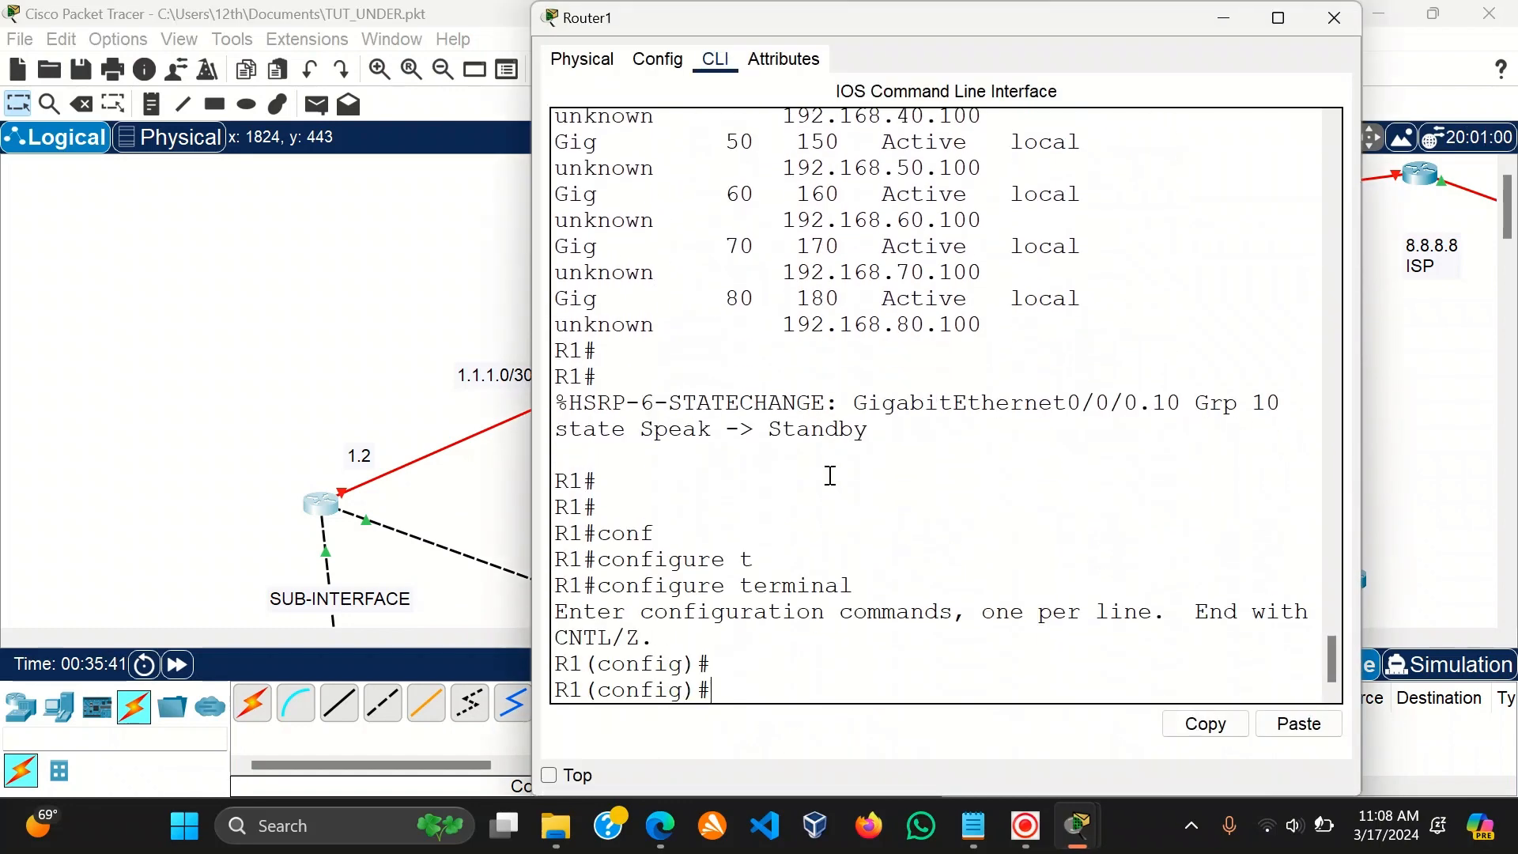
Enter interface configuration for serial 0/1/0 on Router1.
type("int")
key("Tab")
type("s")
key("Tab")
type("0/")
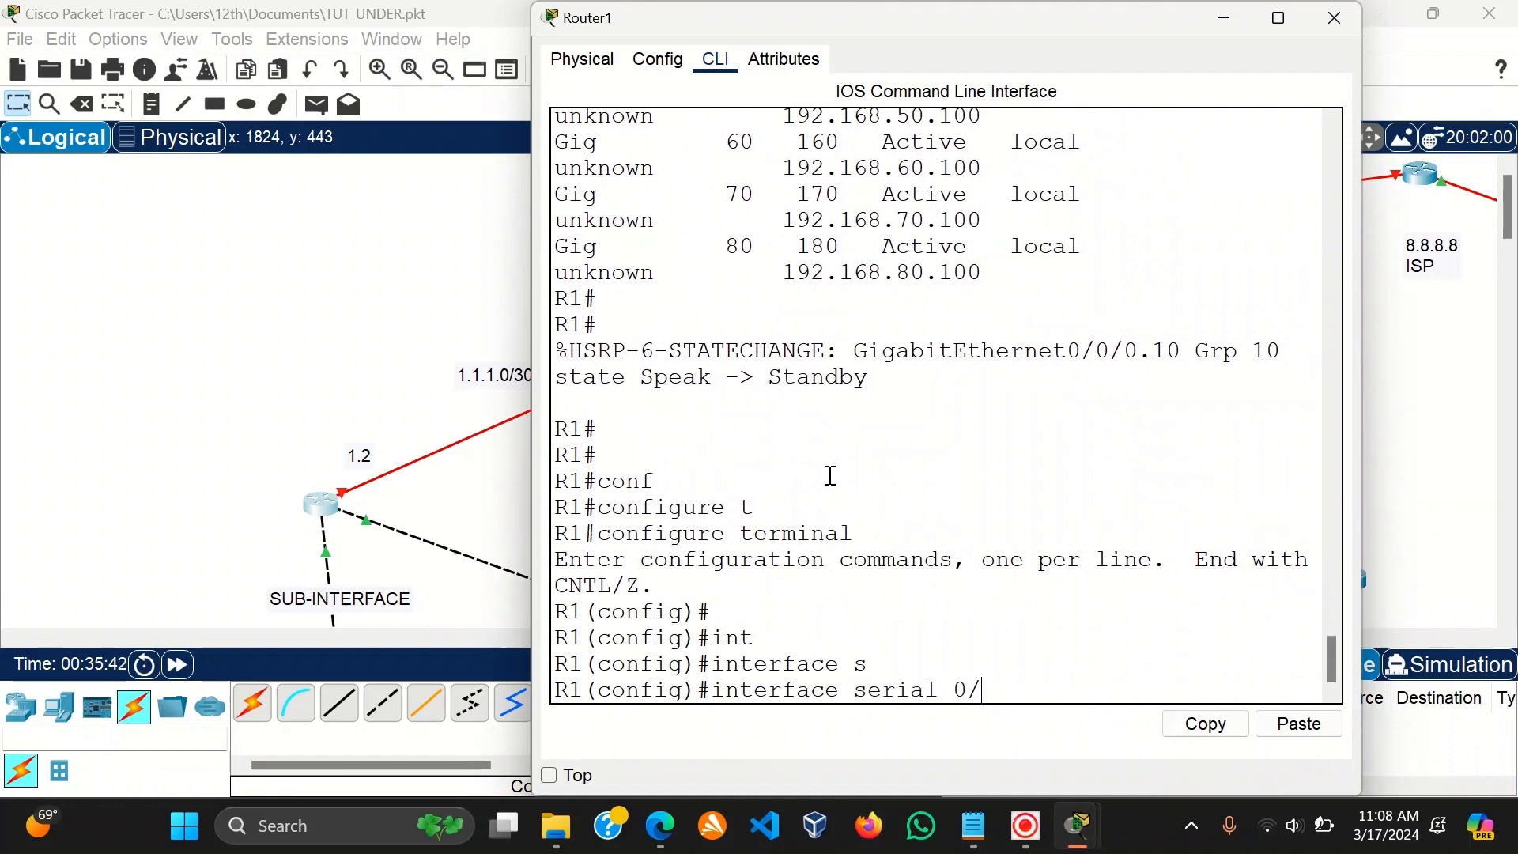
type("1/0")
key("Return")
Assign IP address 1.1.1.2 with mask 255.255.255.252 to Router1's serial 0/1/0.
type("ip add")
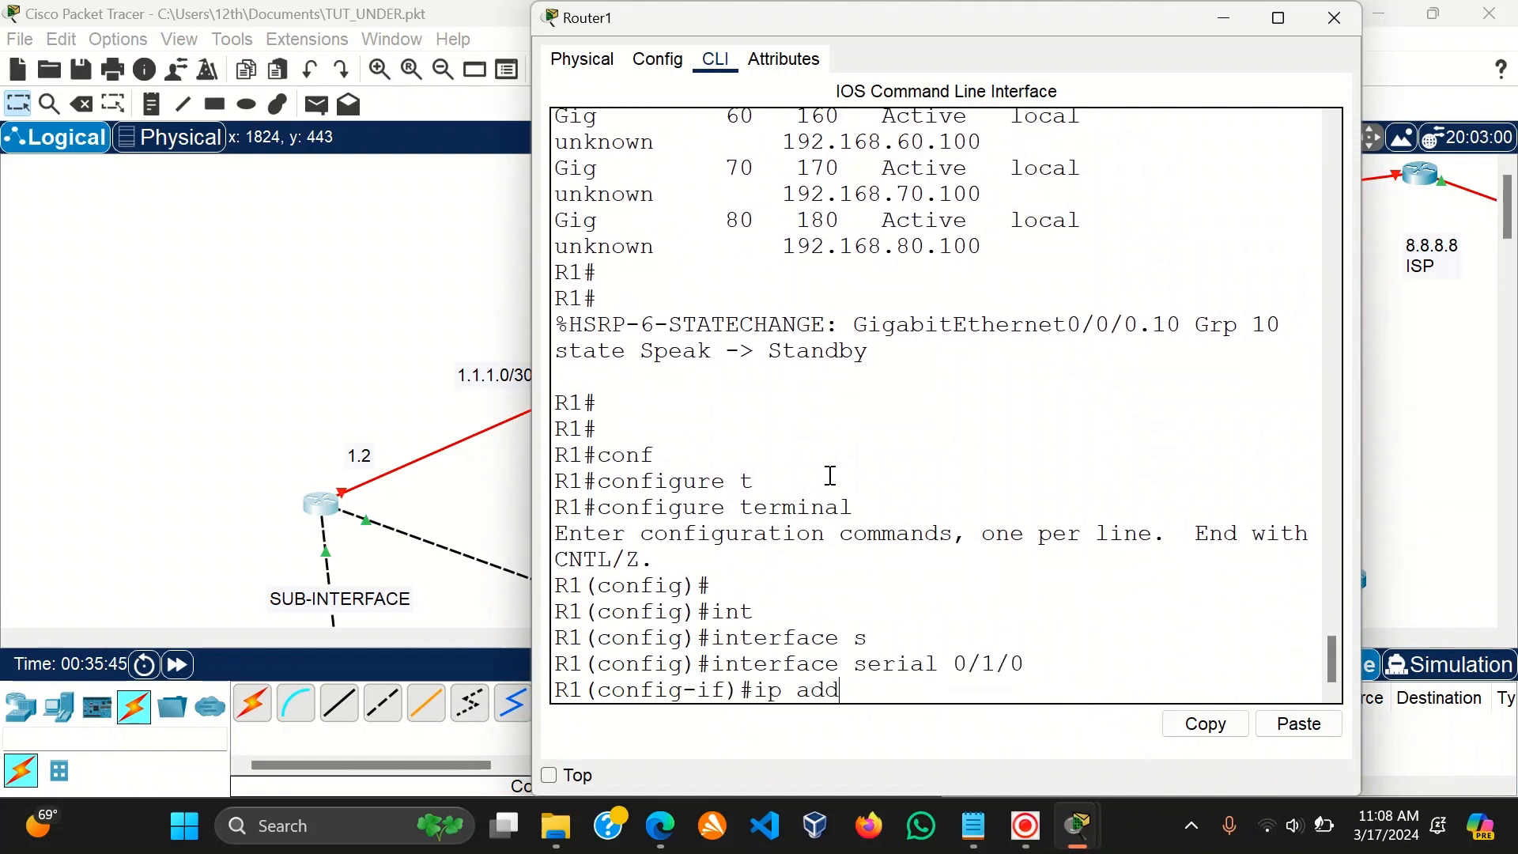
key("Tab")
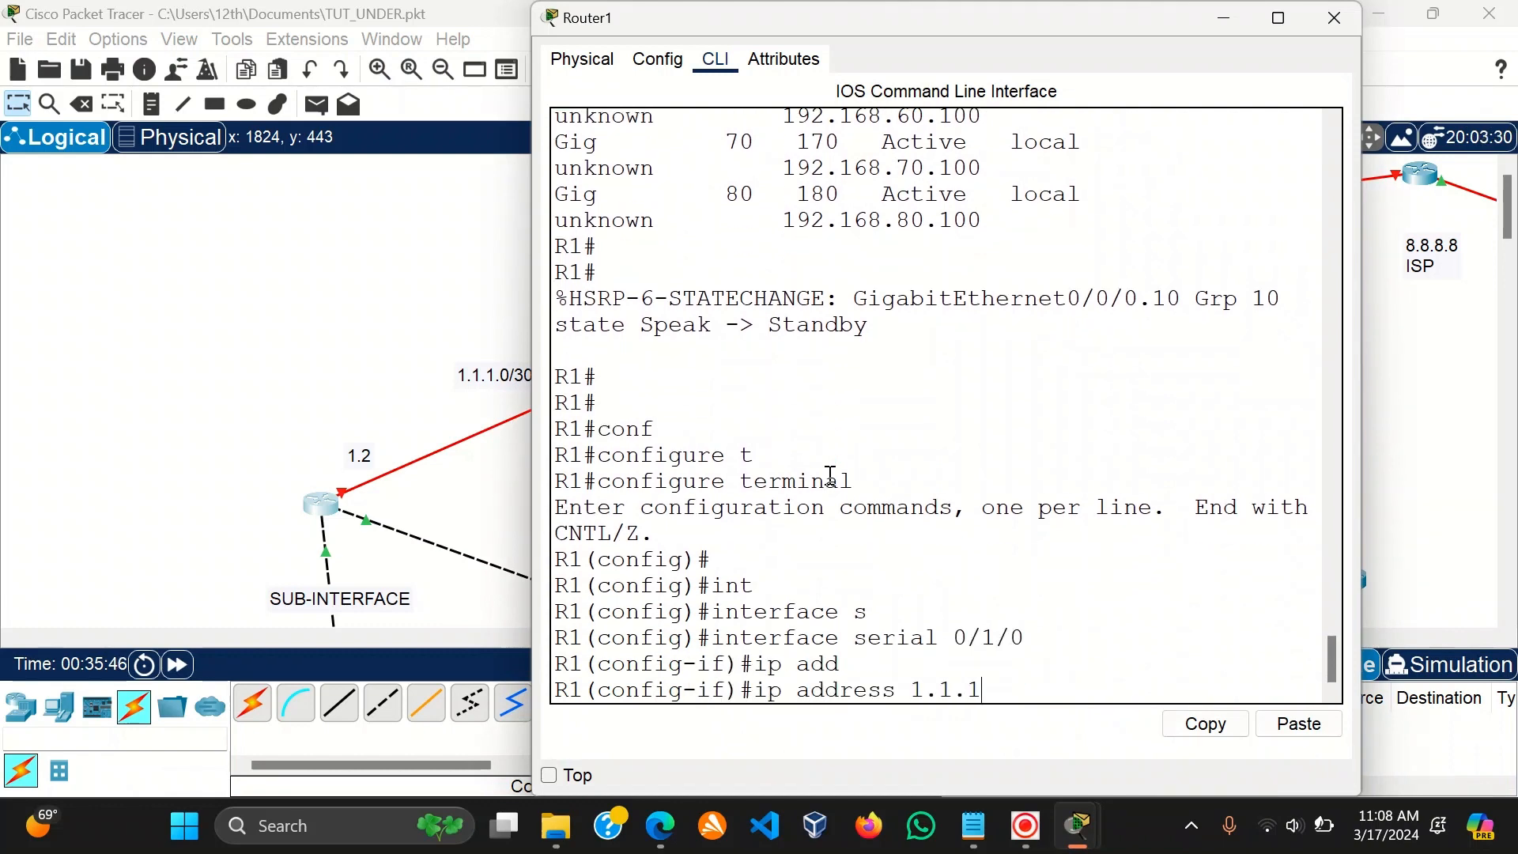
type("1.1.1.2 255.255.255.255")
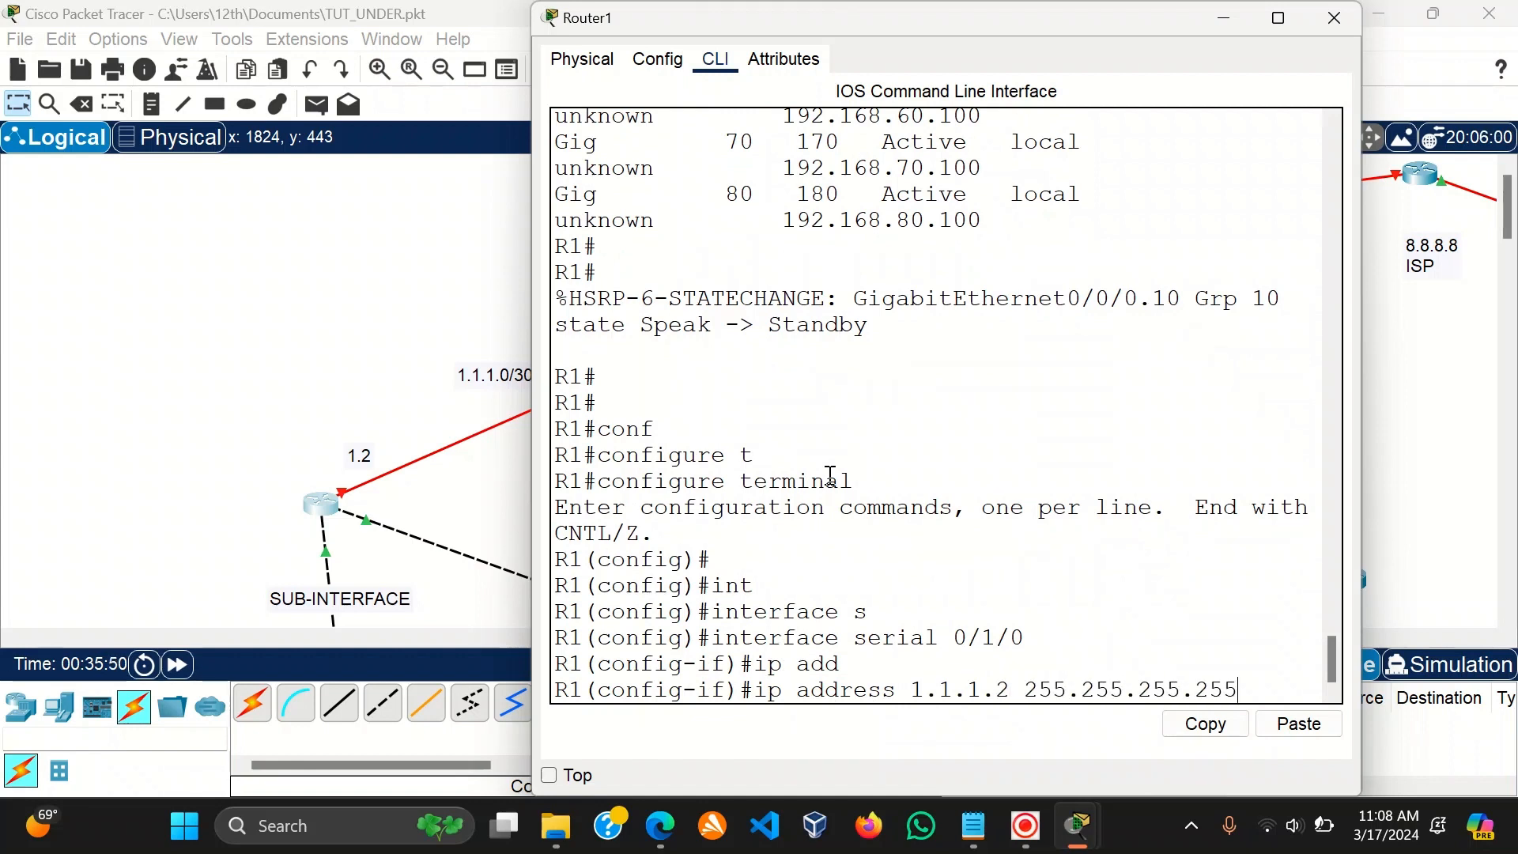
type("2")
key("Return")
Enable Router1's serial 0/1/0 with no shutdown and exit to global configuration mode.
type("no")
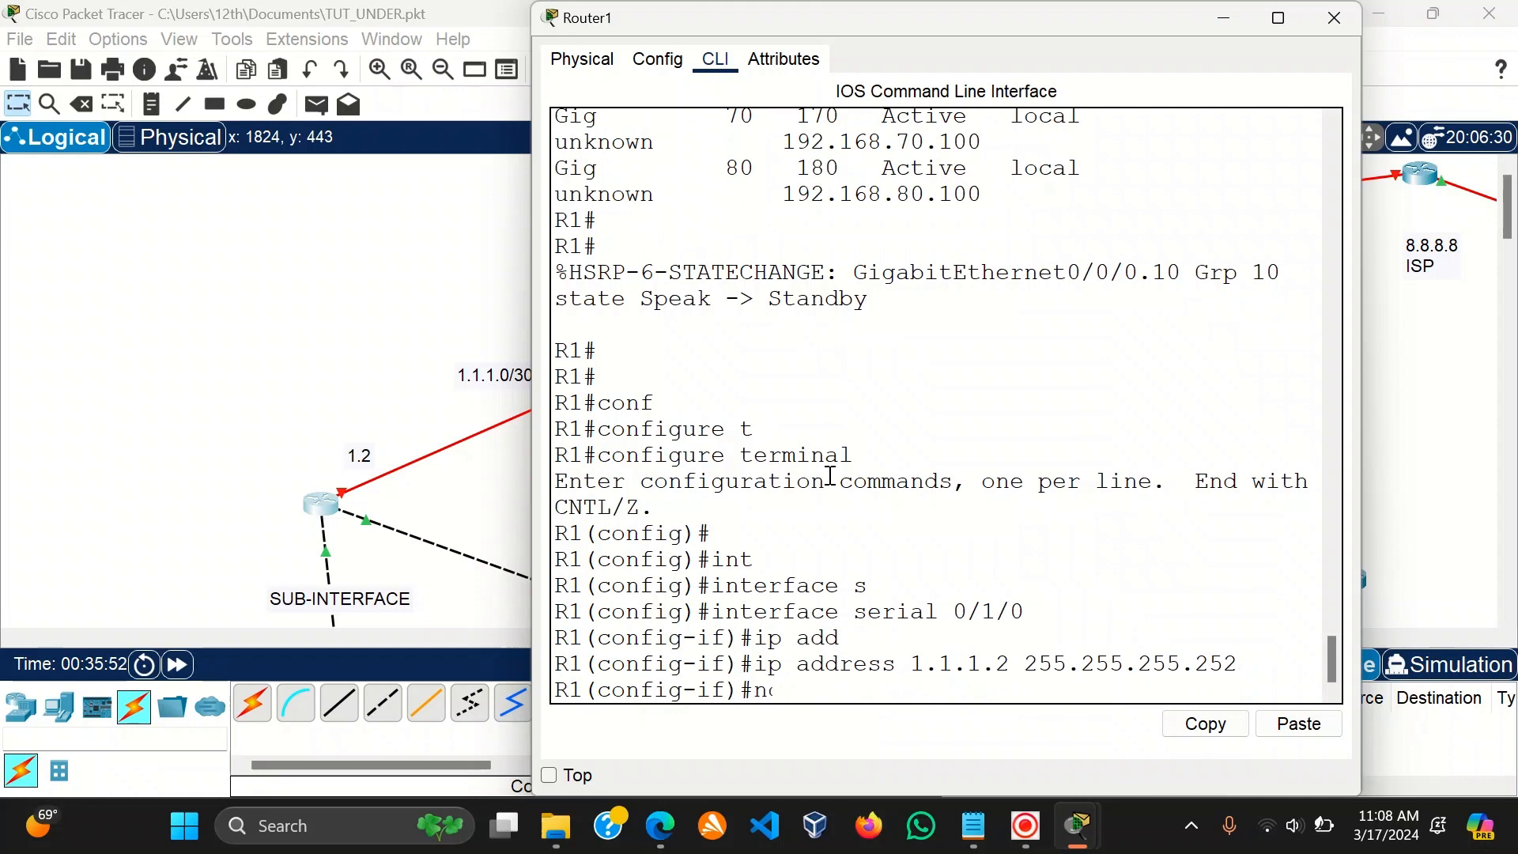
type(" sh")
key("Tab")
key("Return")
key("Return")
type("ex")
key("Return")
key("Return")
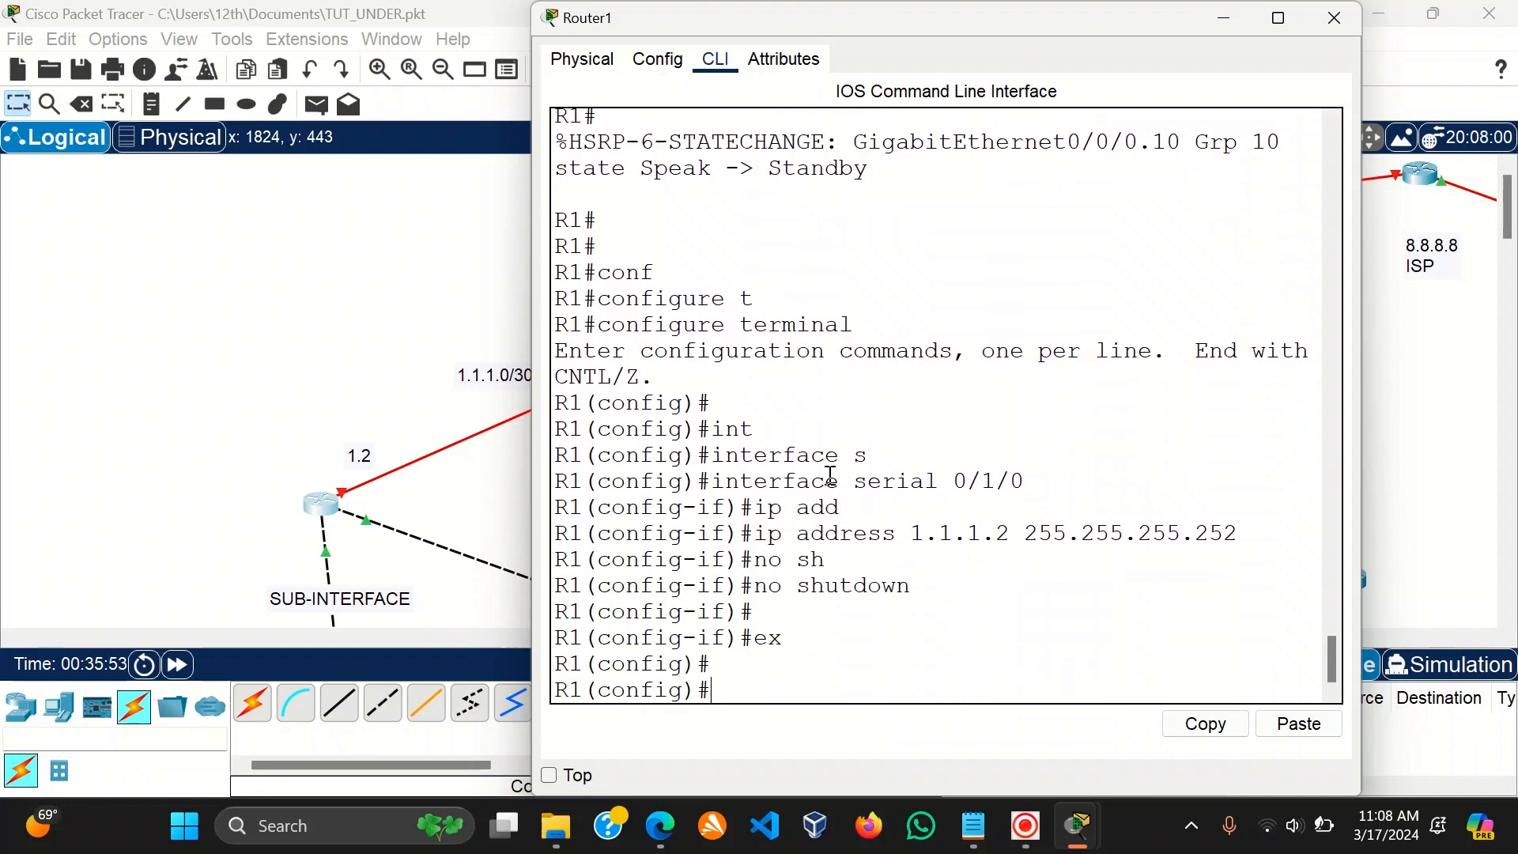
Recheck Router0's port for the 1.1.1.0/30 link by reattaching the cable to Serial0/1/0, and reopen Router0's console.
left_click(237, 291)
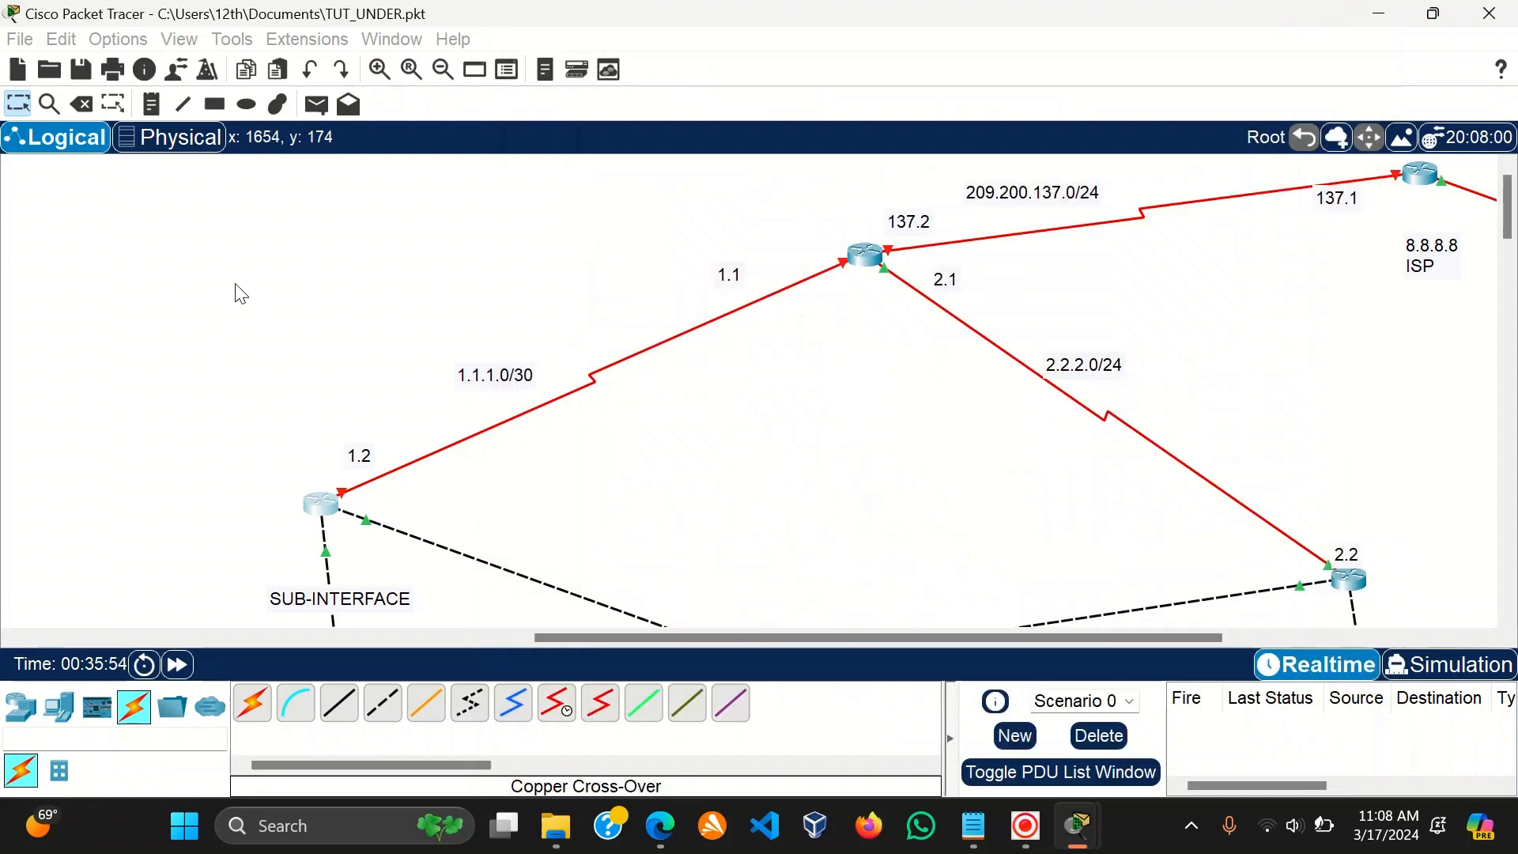
left_click(860, 263)
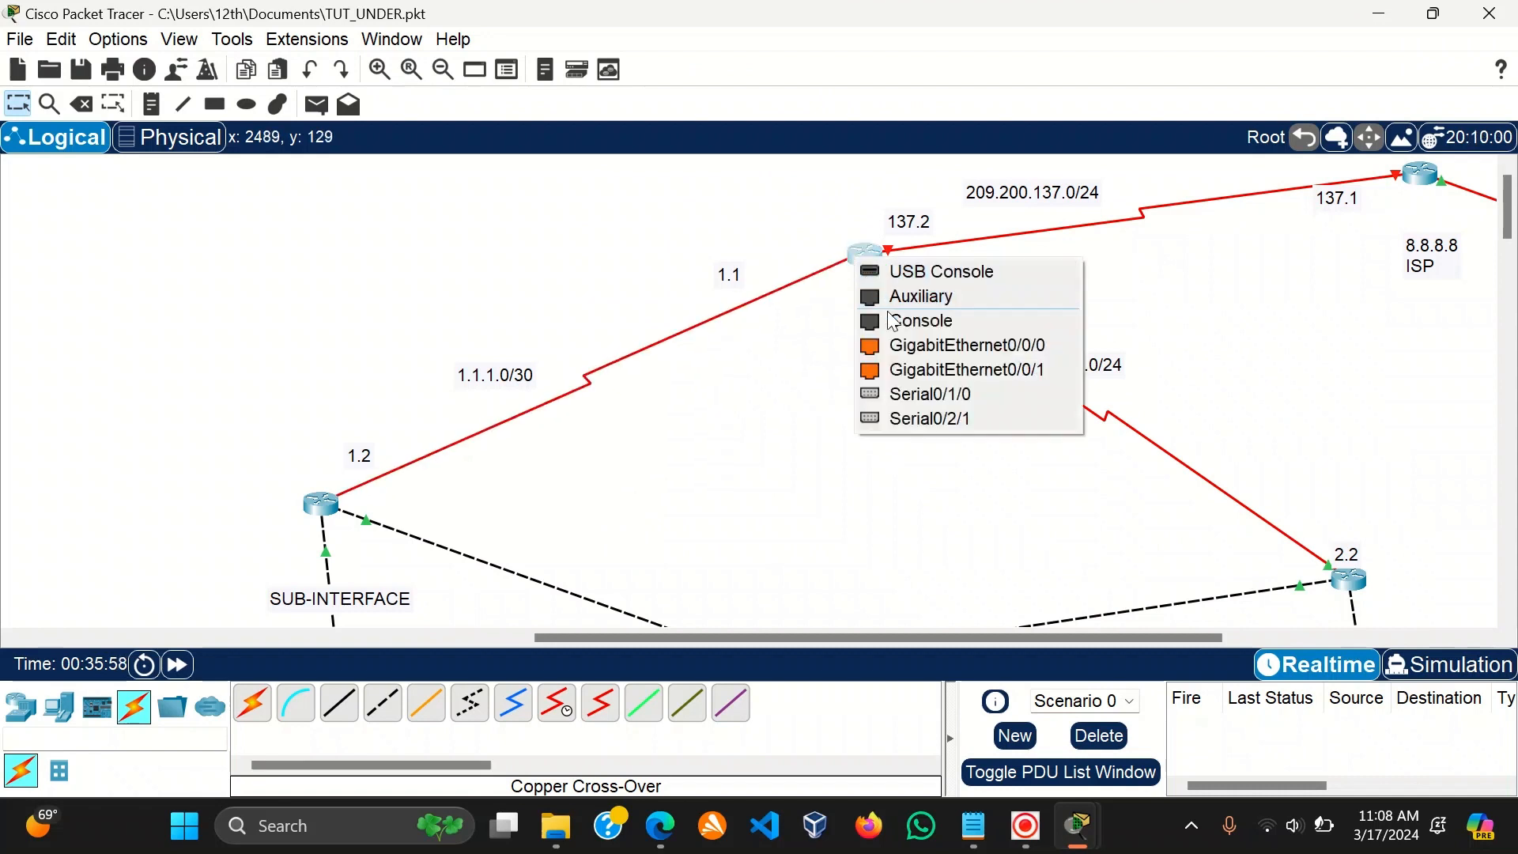
left_click(934, 403)
left_click(865, 253)
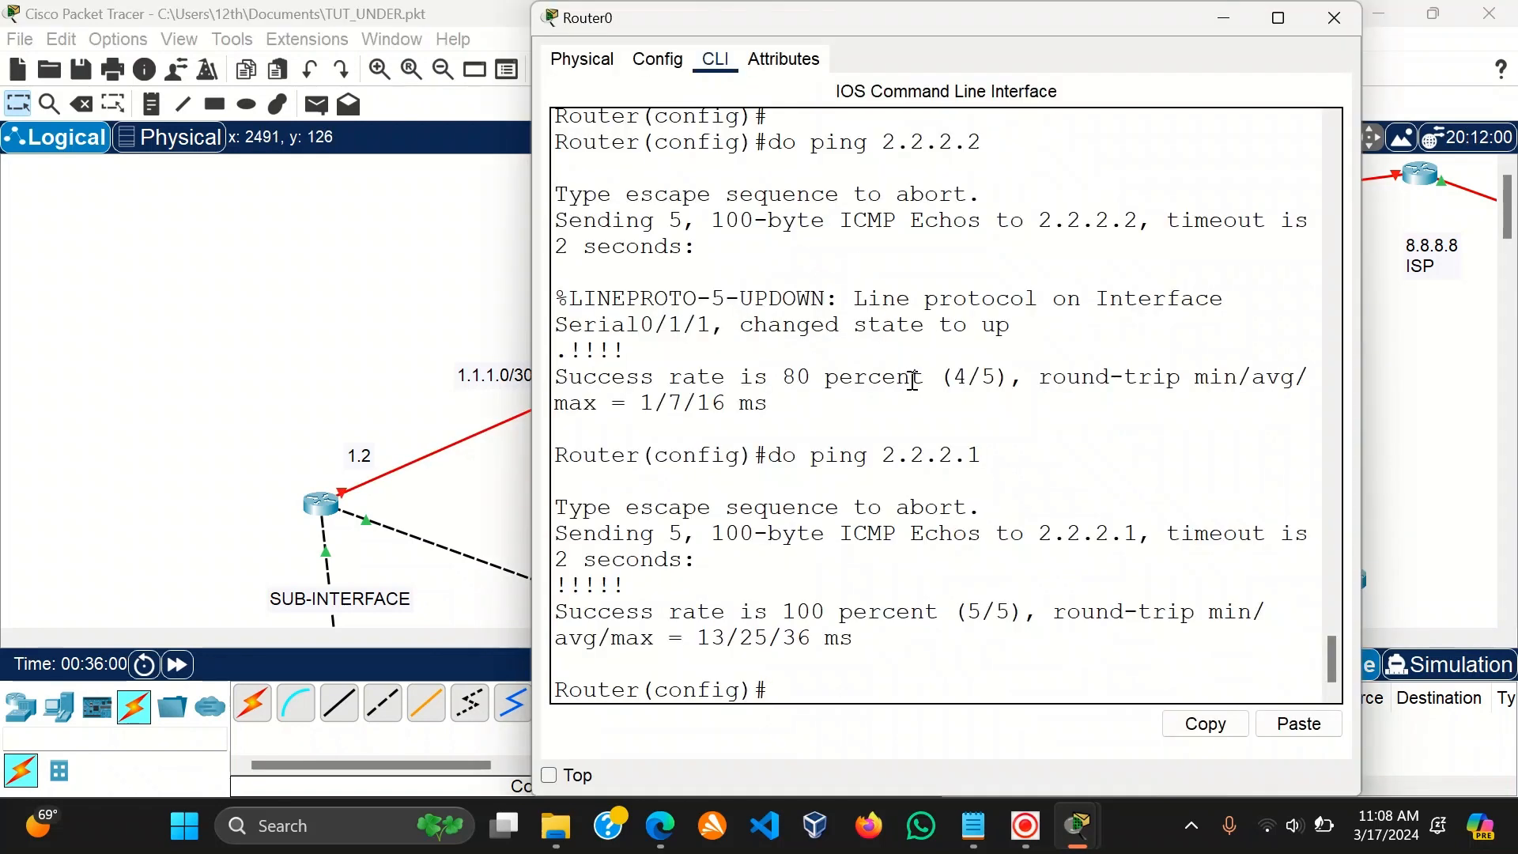
Enter interface configuration for serial 0/1/0 on Router0.
key("Return")
key("Return")
type("int")
key("Tab")
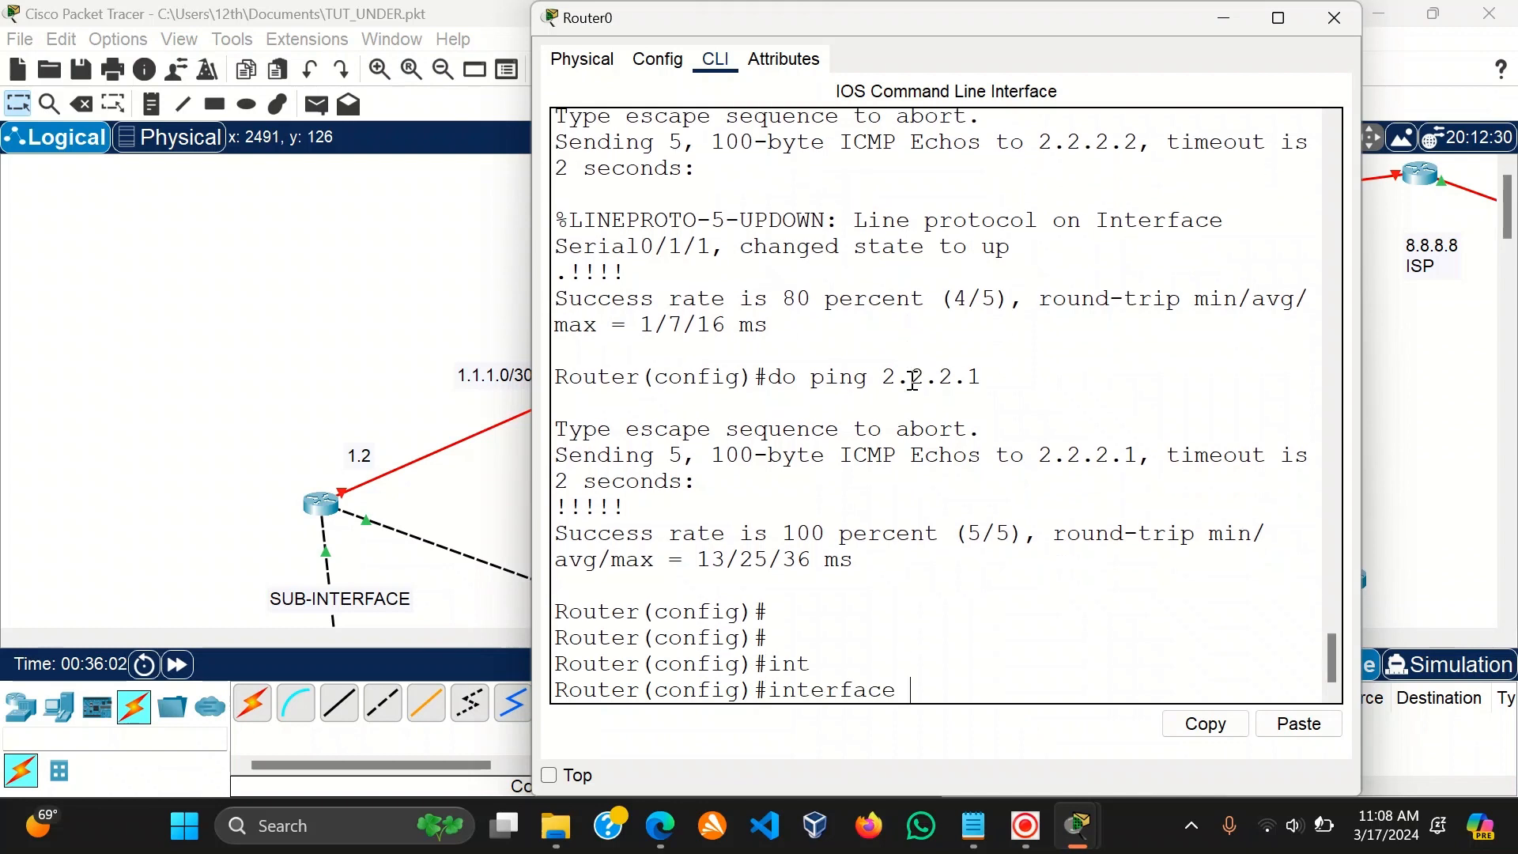
type("fs")
key("BackSpace")
key("BackSpace")
type("se")
key("Tab")
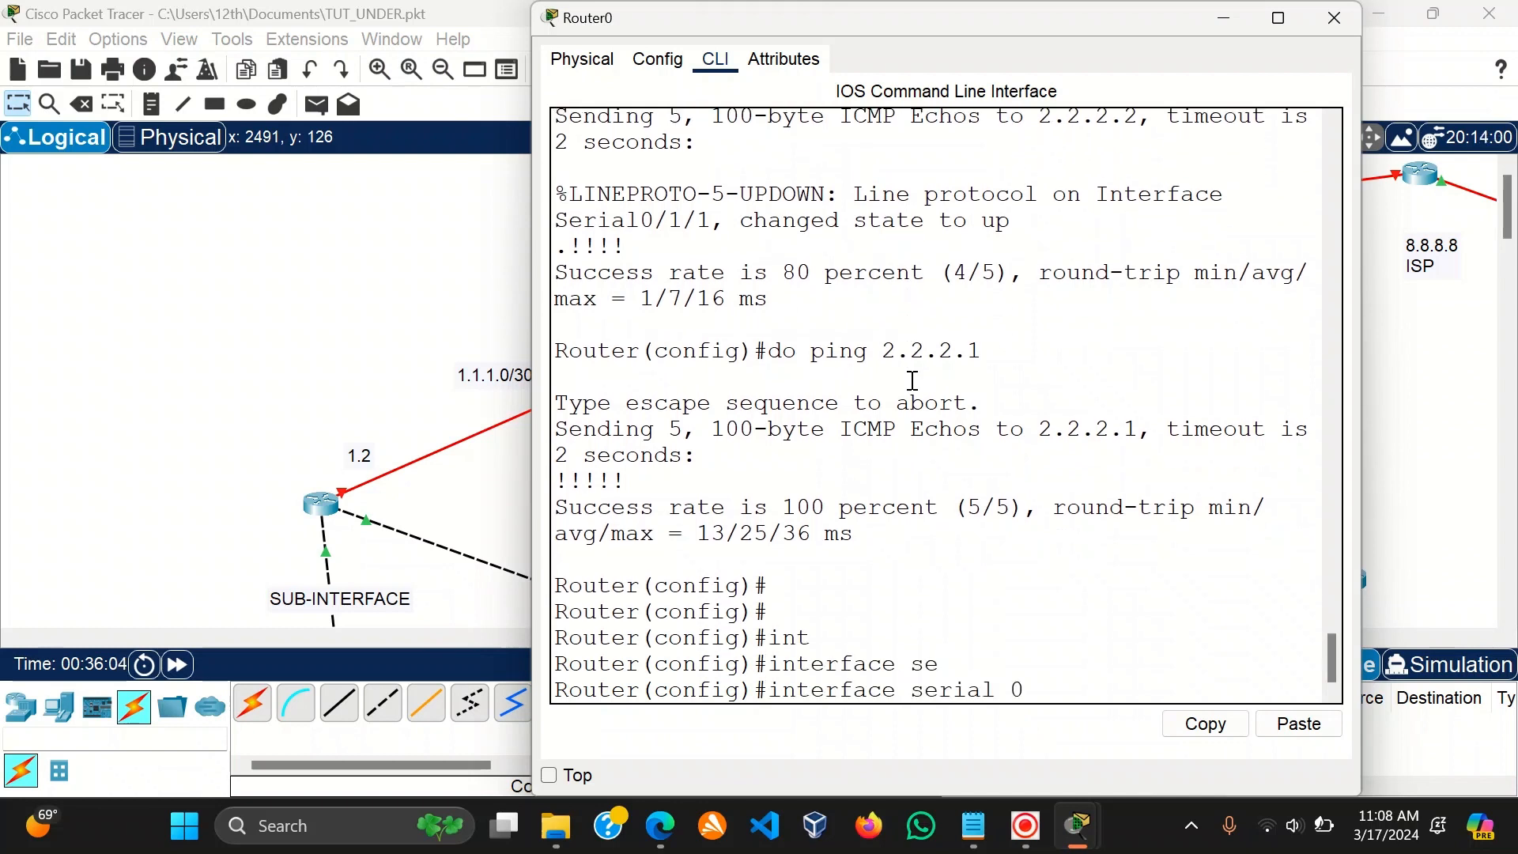
type("0/1/0")
key("Return")
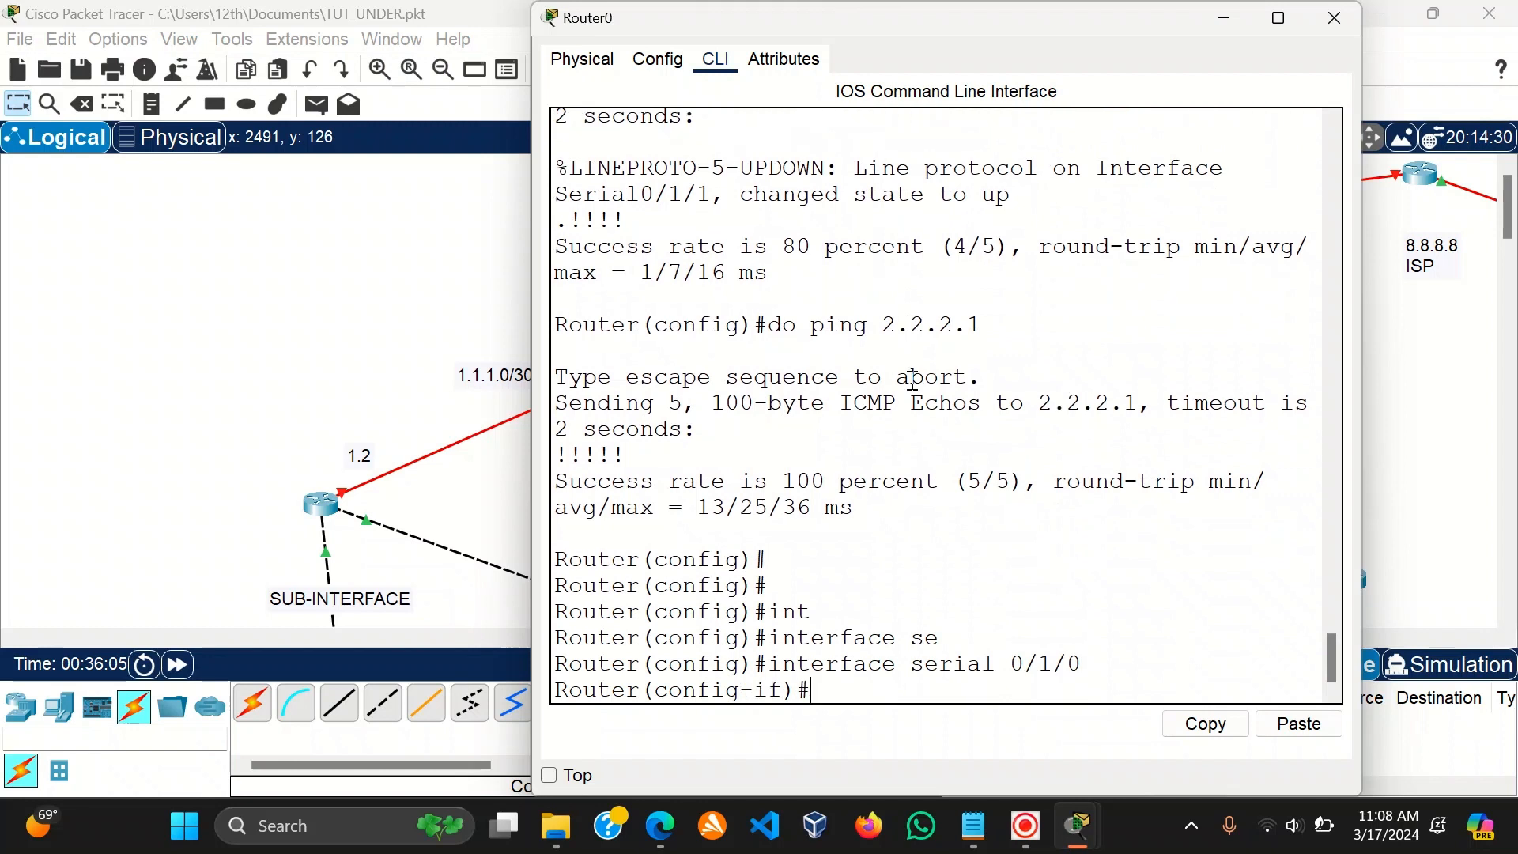
Assign IP address 1.1.1.1 with mask 255.255.255.252 to Router0's serial 0/1/0 and enable the interface with no shutdown.
type("ip add")
key("Tab")
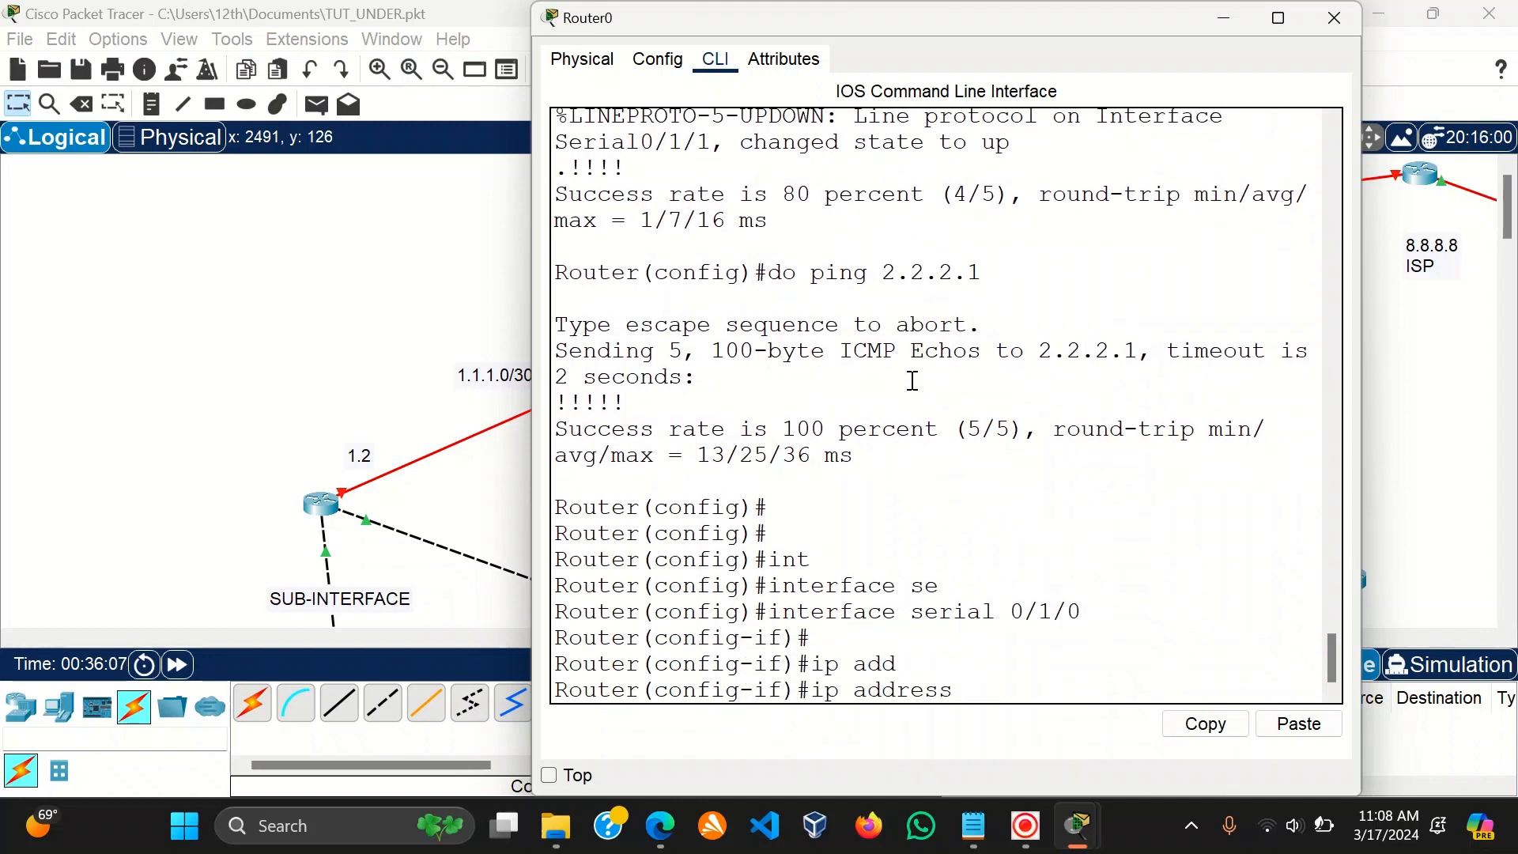
type("1.1.1.1 255.255.255.")
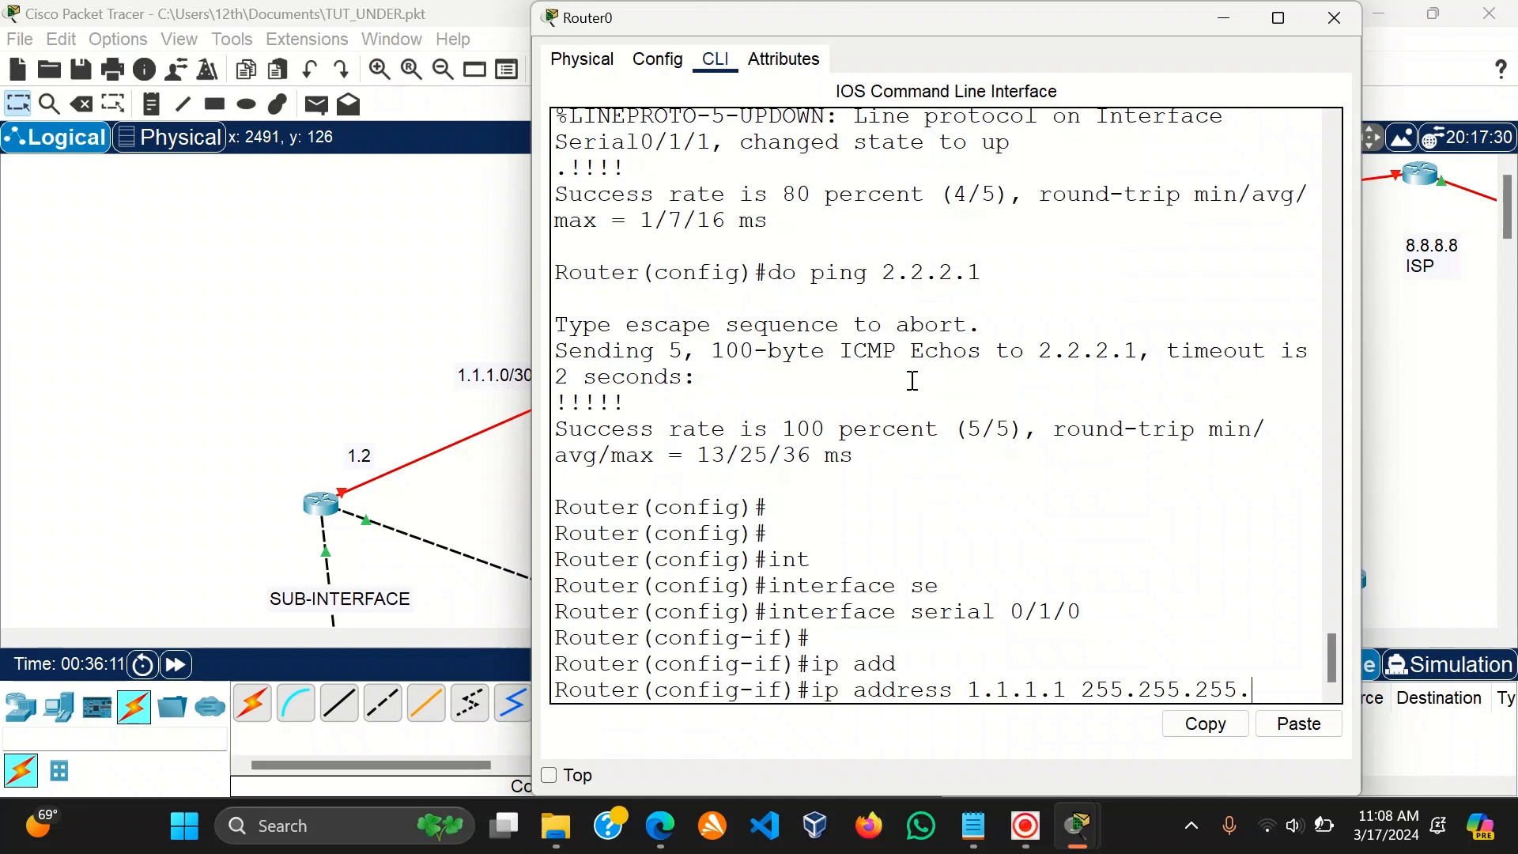
type("252")
key("Return")
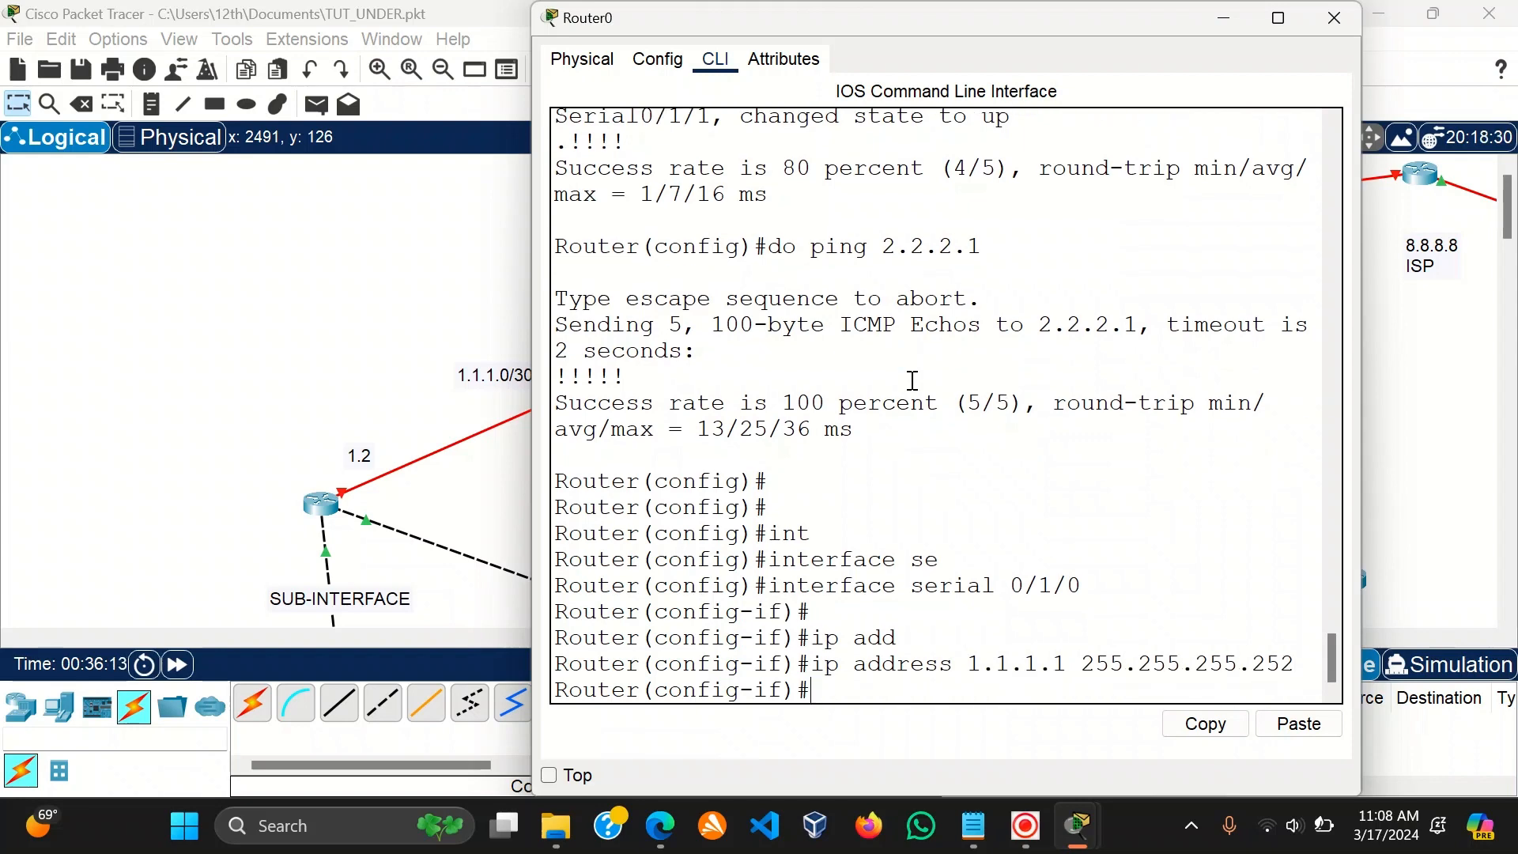
type("no sh")
key("Tab")
key("Return")
Test the 1.1.1.0/30 link from Router0 by pinging 1.1.1.2 and 1.1.1.1.
type("do")
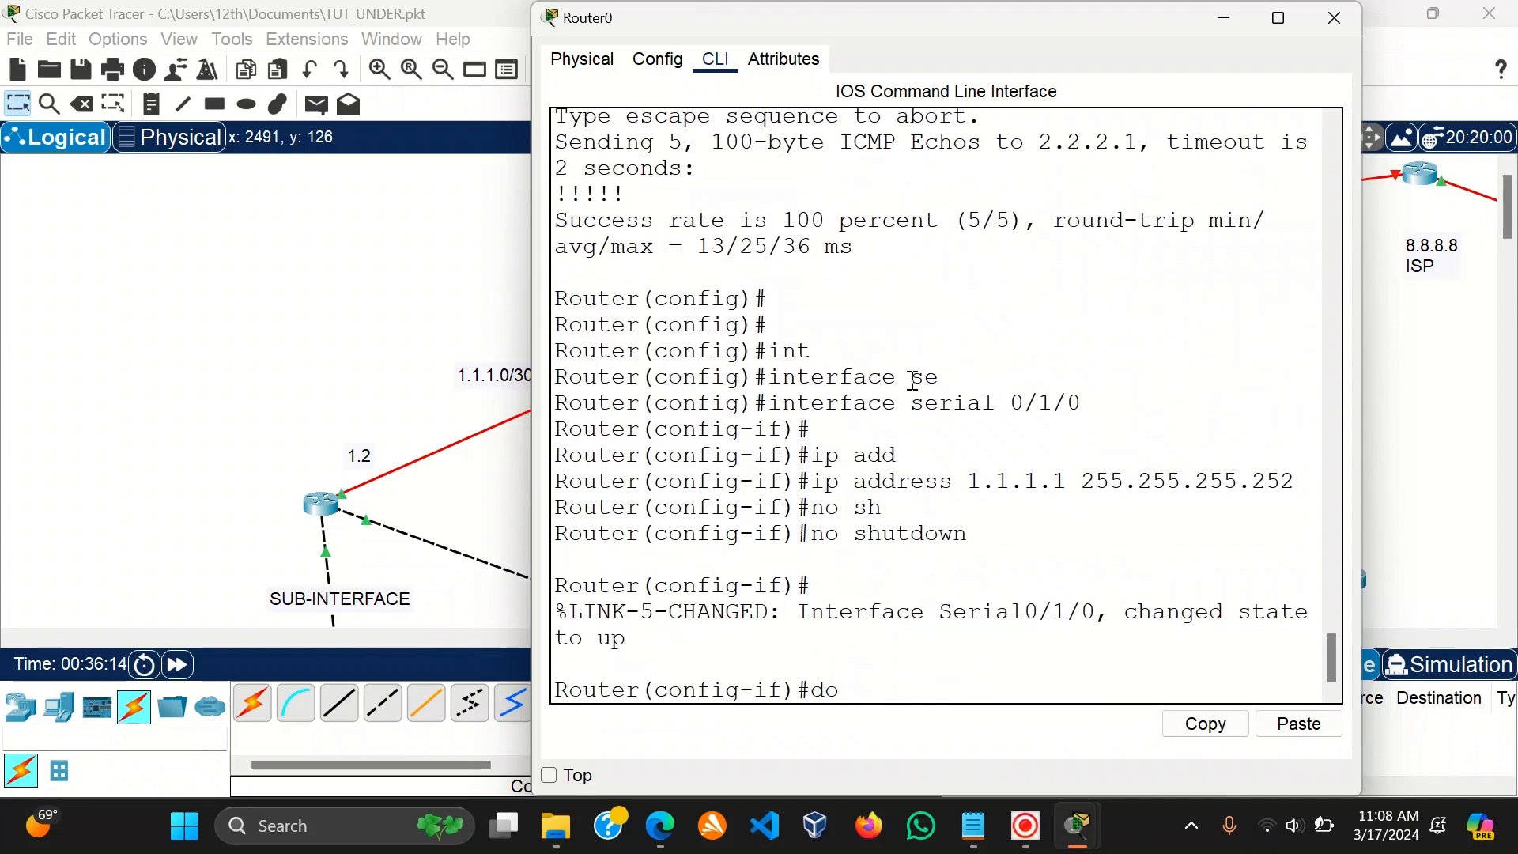
type(" ping 1.1.12")
key("Return")
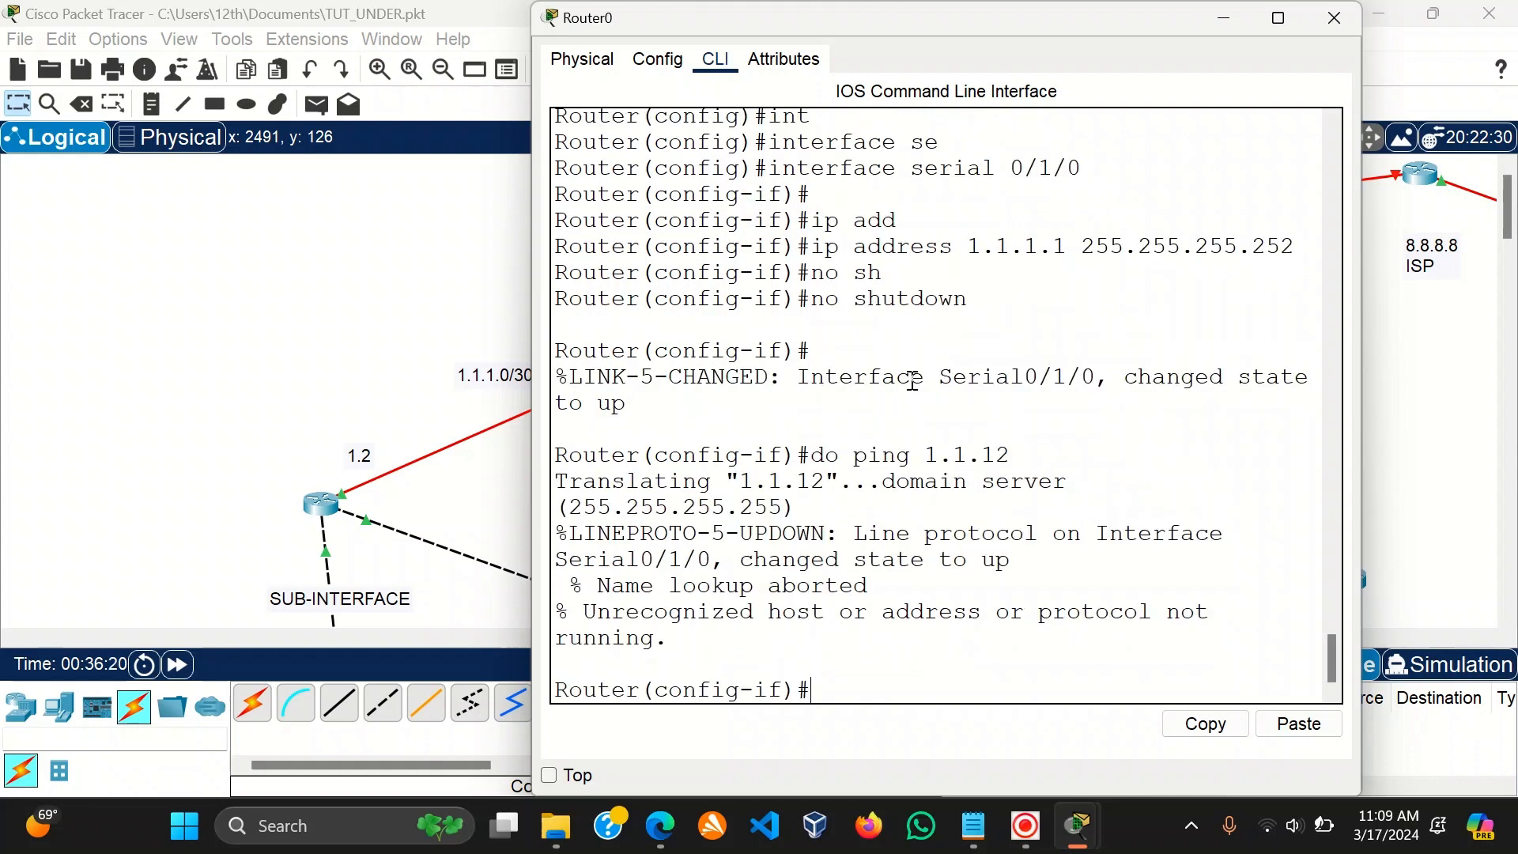
key("Up")
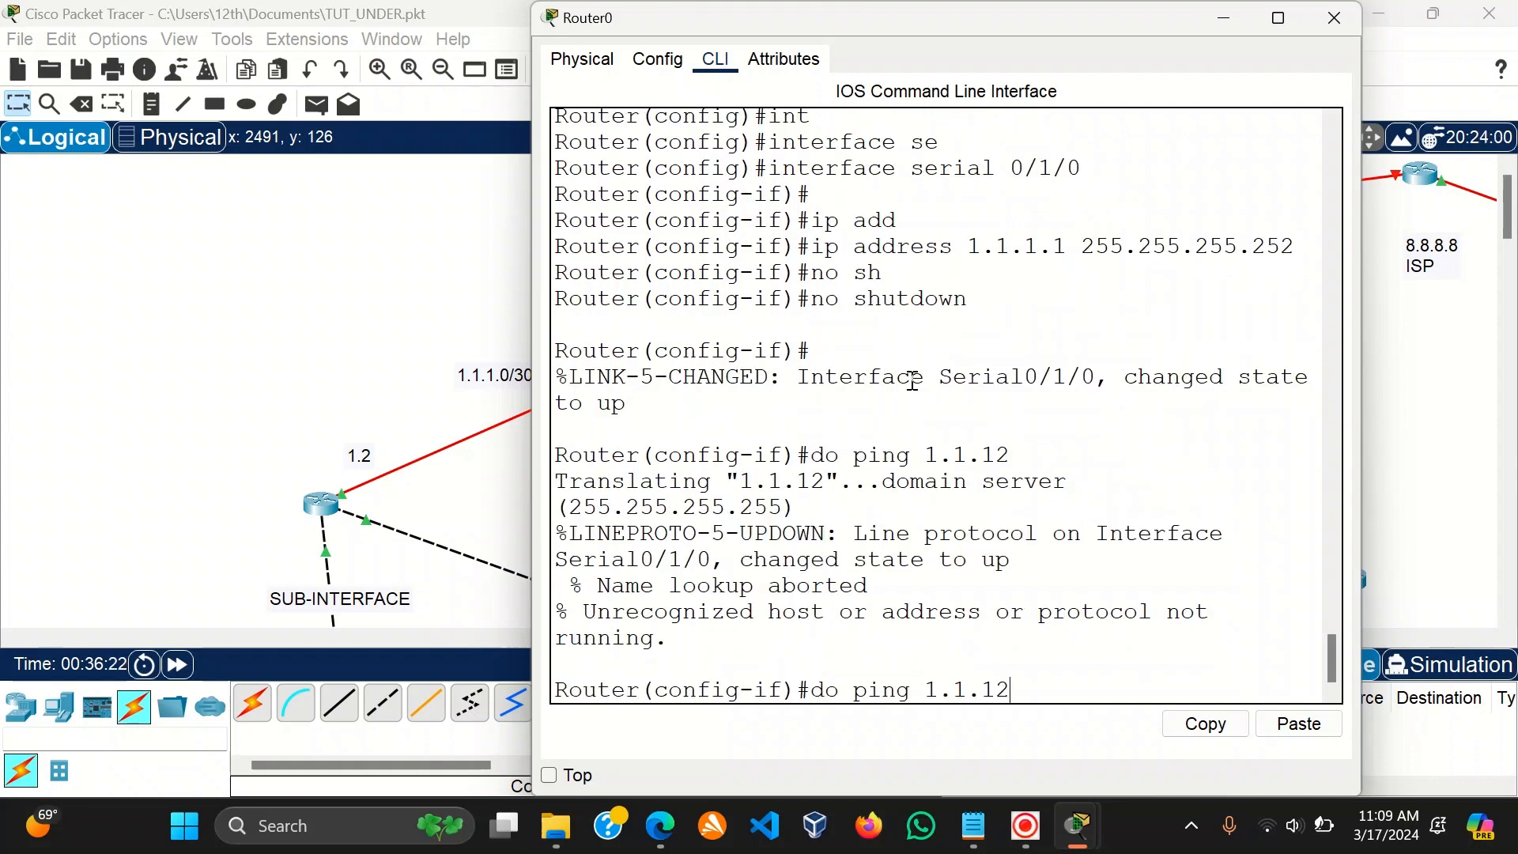
type("2")
key("Return")
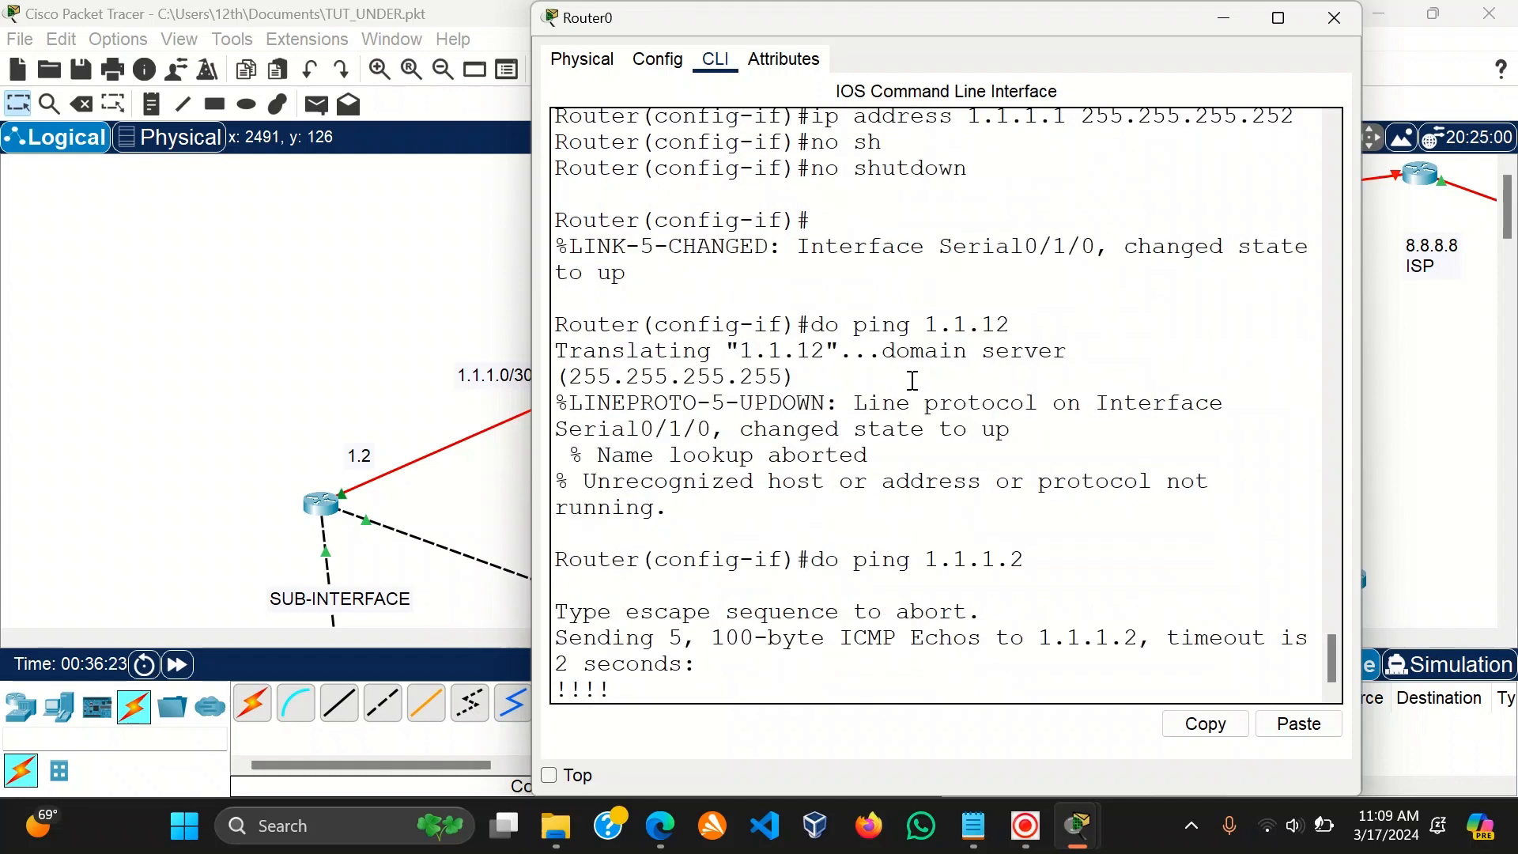
key("Up")
key("BackSpace")
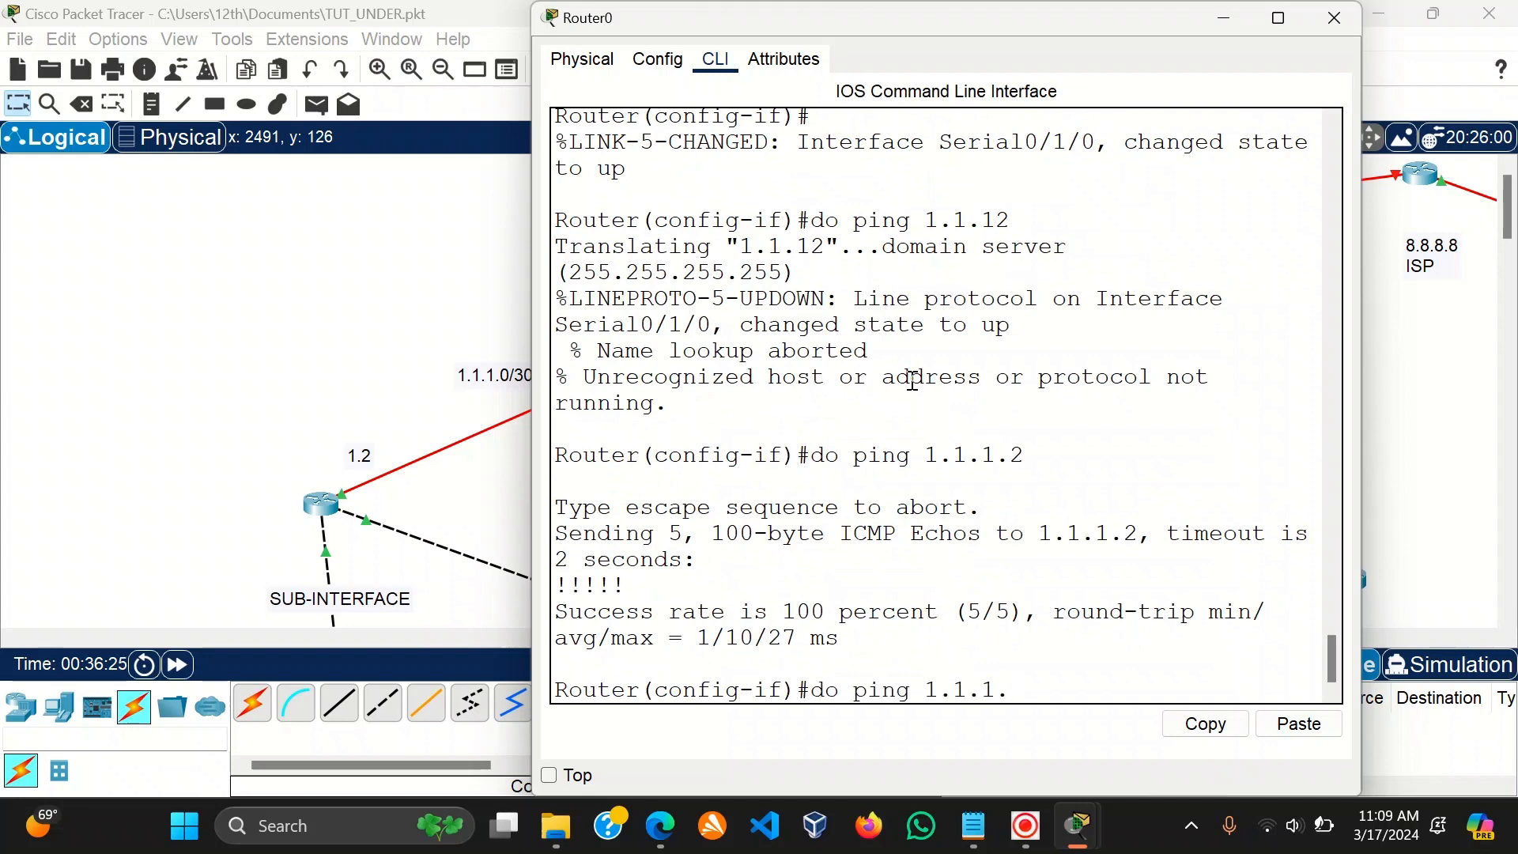
type("1")
key("Return")
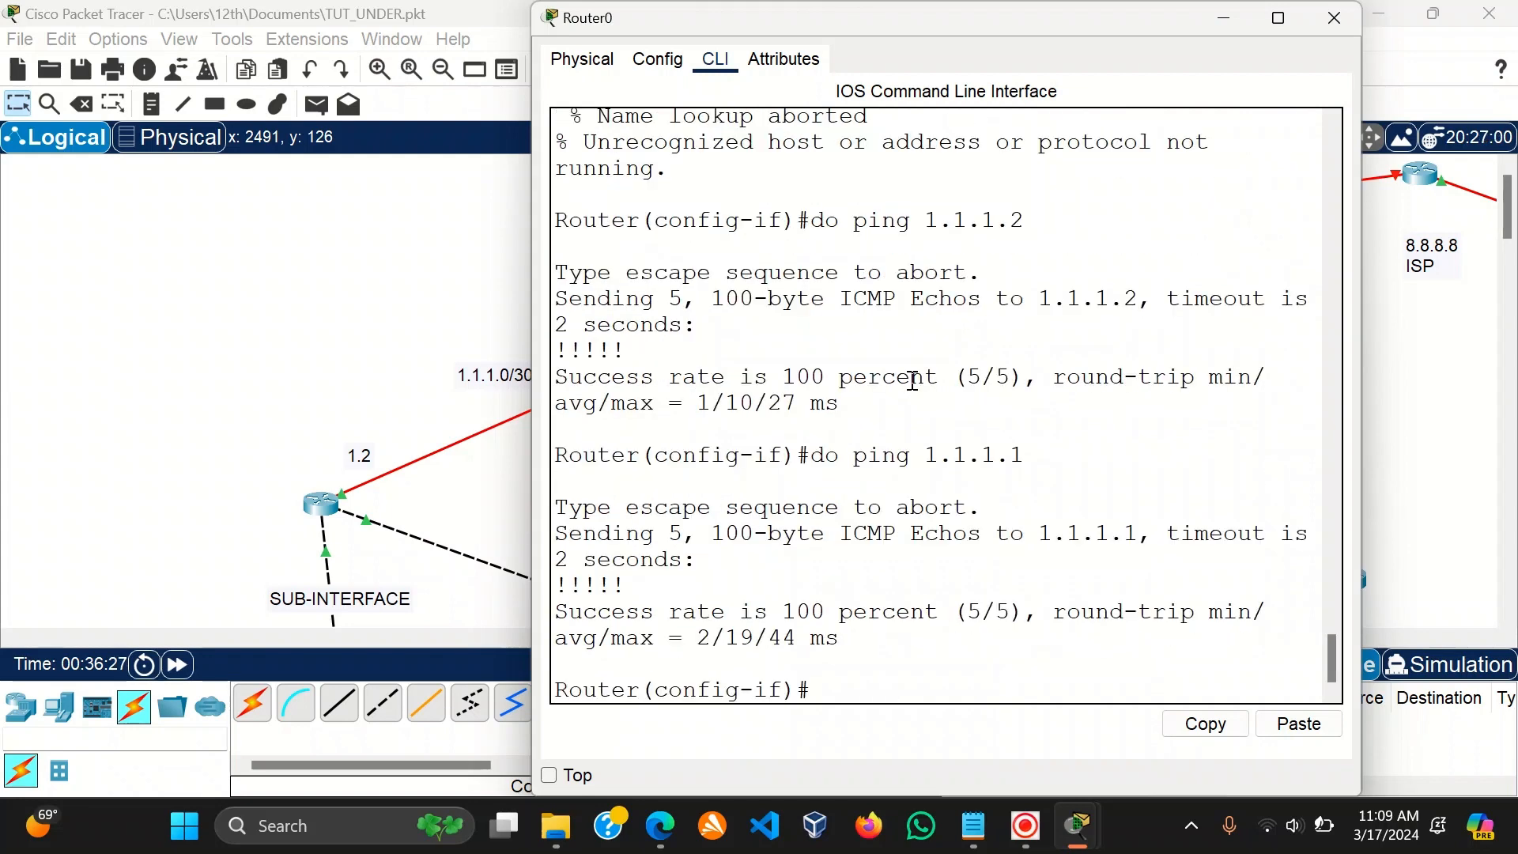
Recheck Router0's port for the 209.200.137.0/24 link by reattaching the cable to Serial0/2/0, and reopen Router0's console beside the ISP link.
left_click(355, 311)
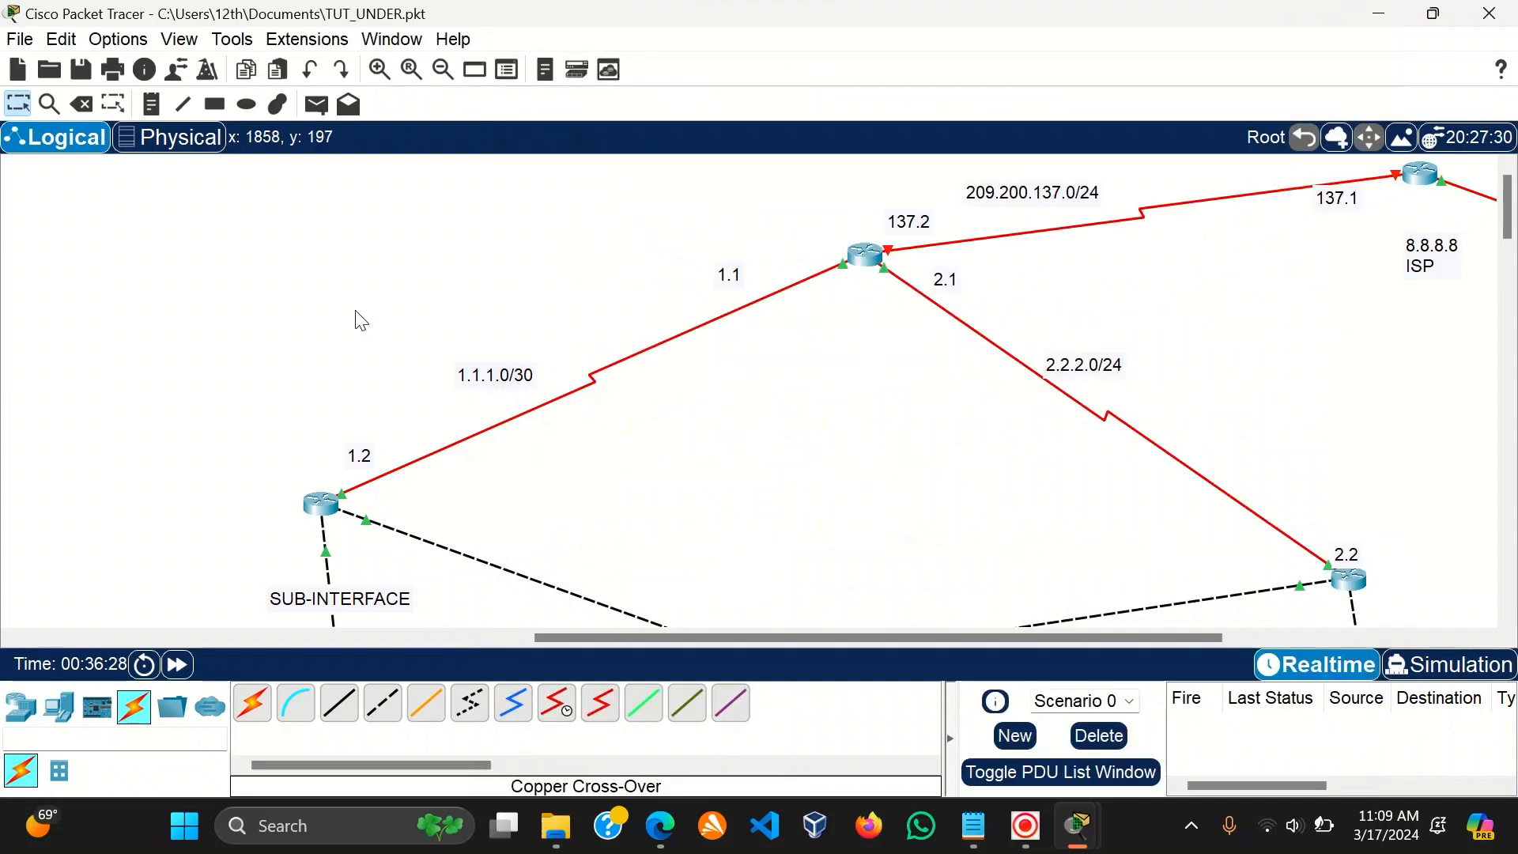
left_click(873, 255)
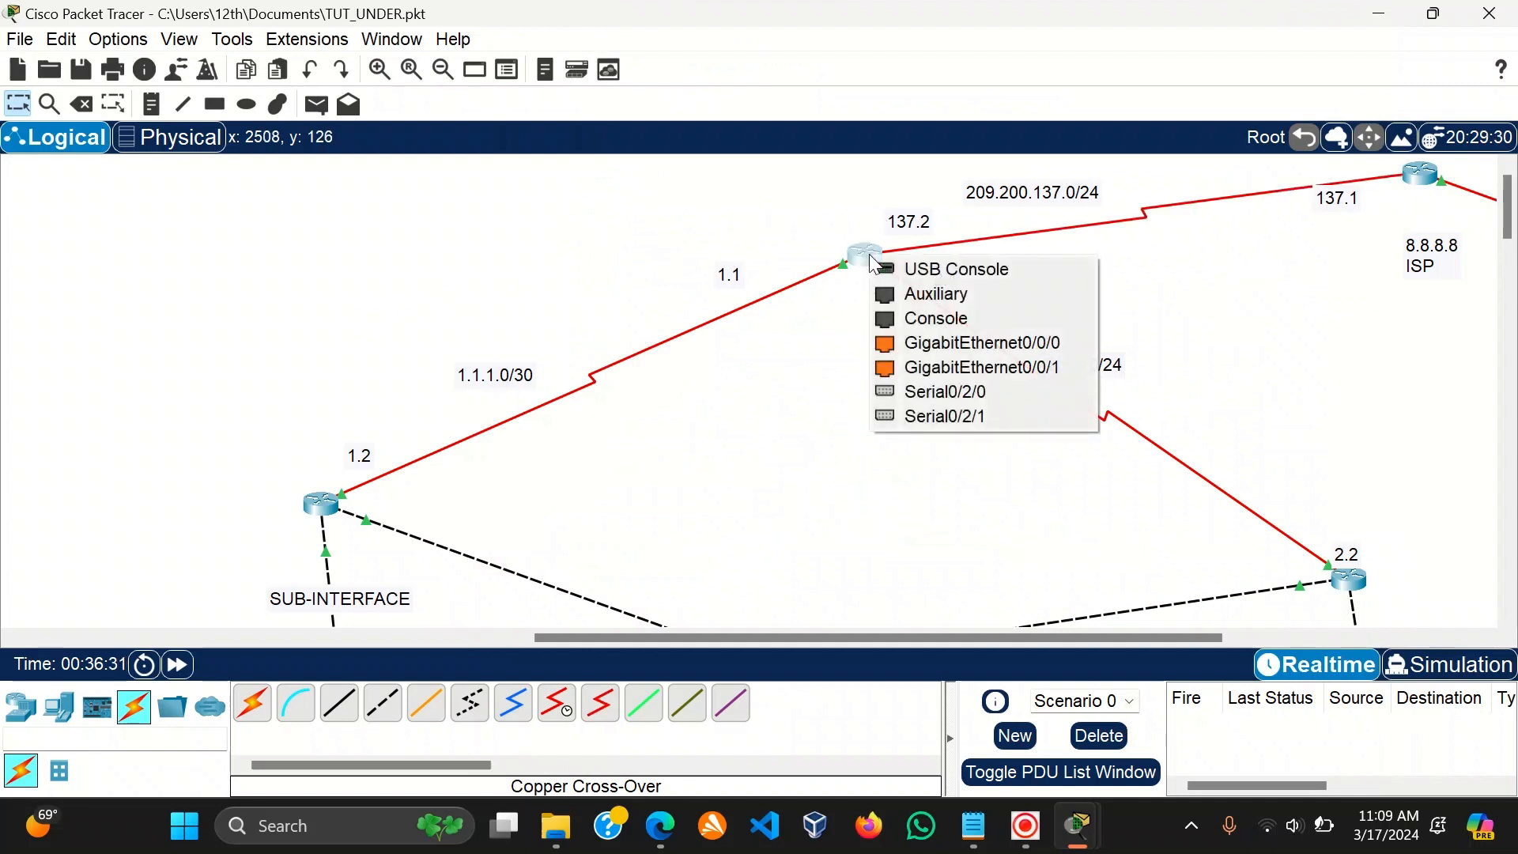
left_click(930, 392)
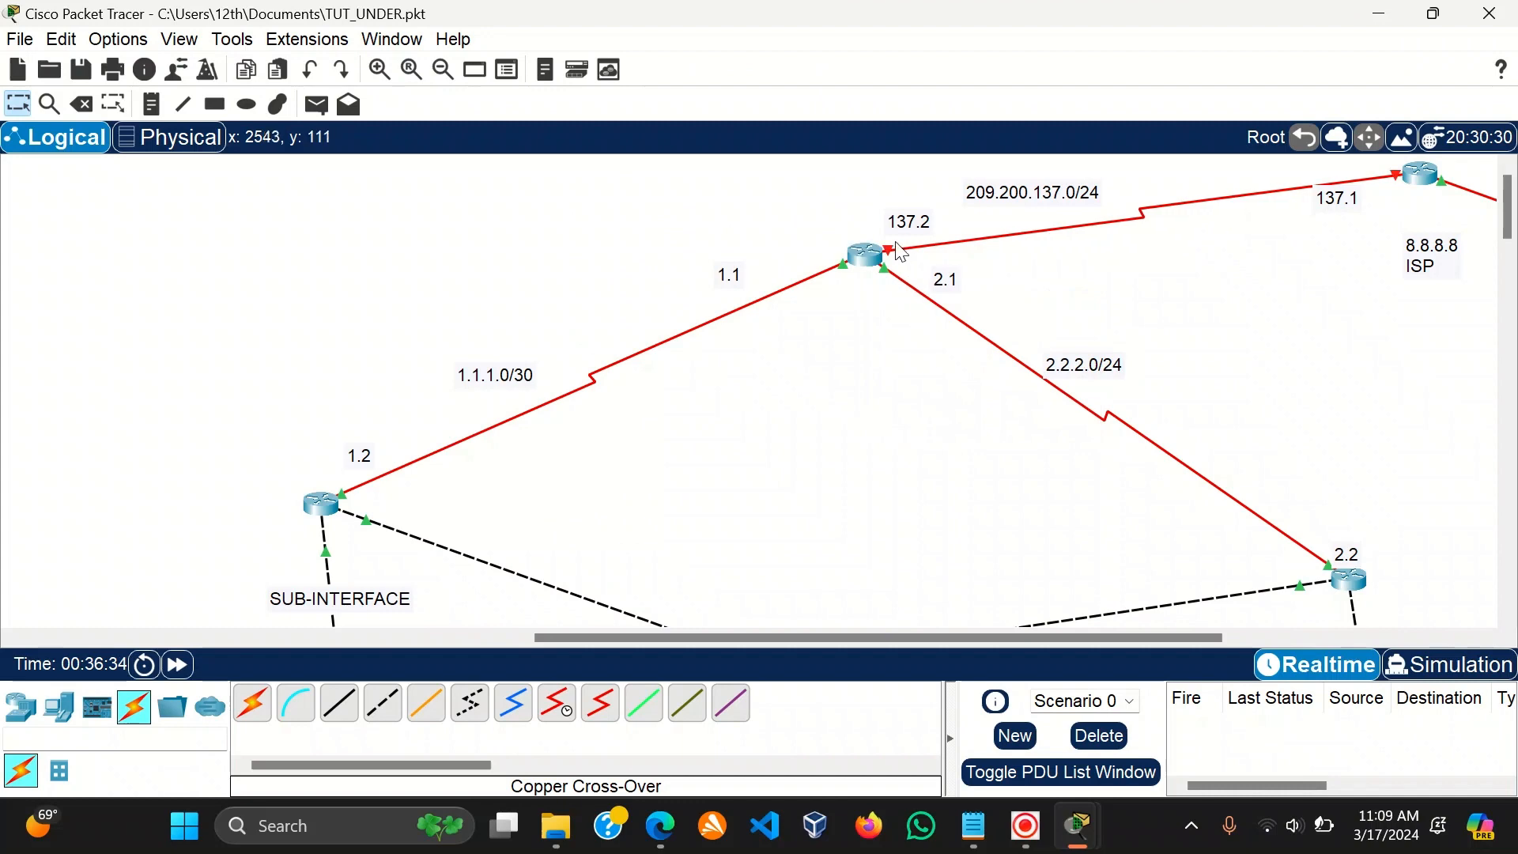
left_click(869, 248)
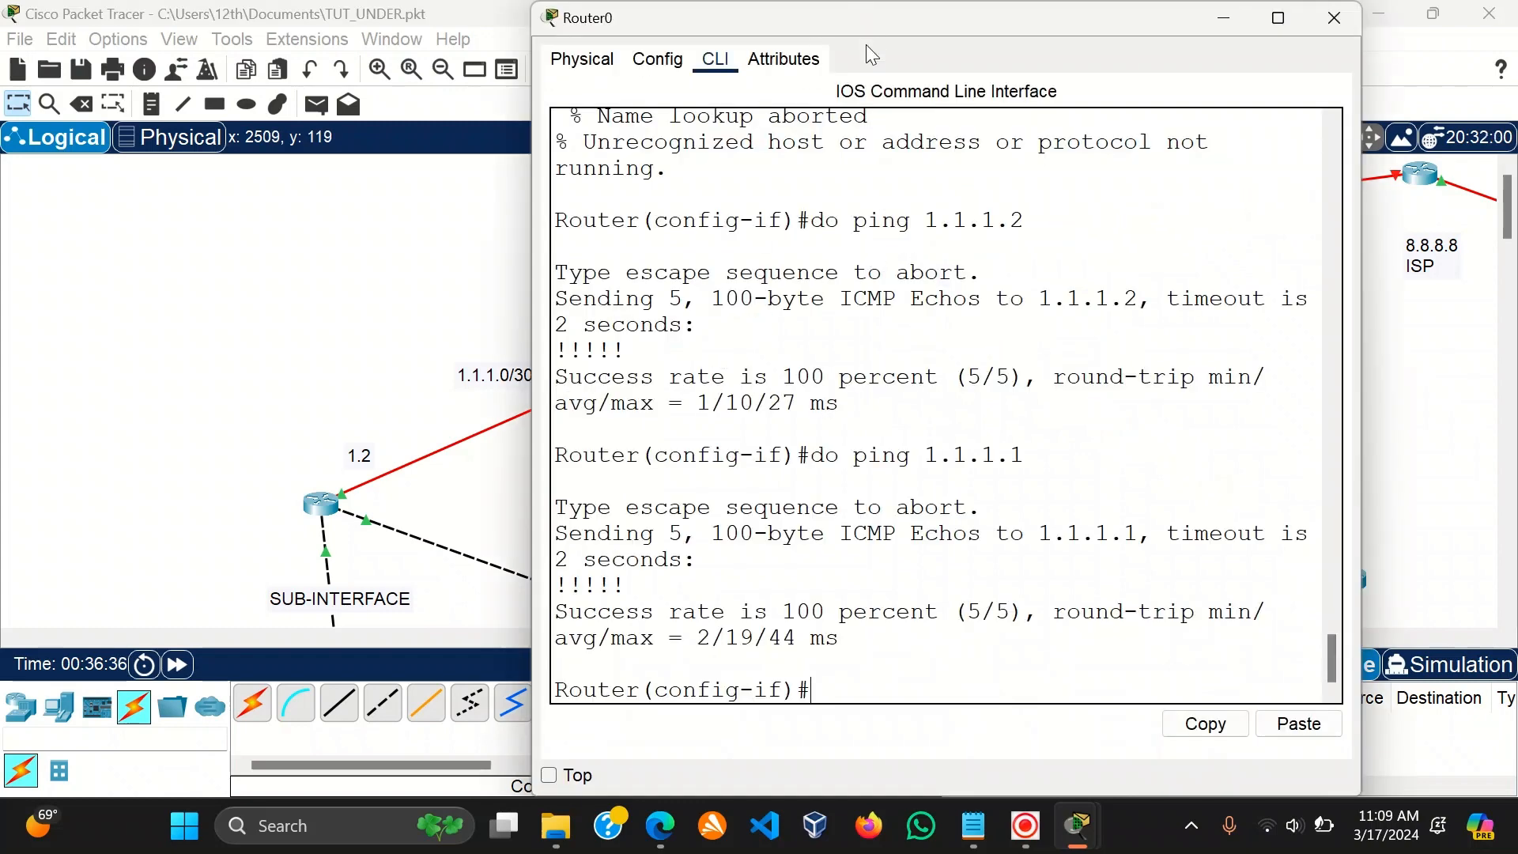
left_click_drag(870, 17, 367, 49)
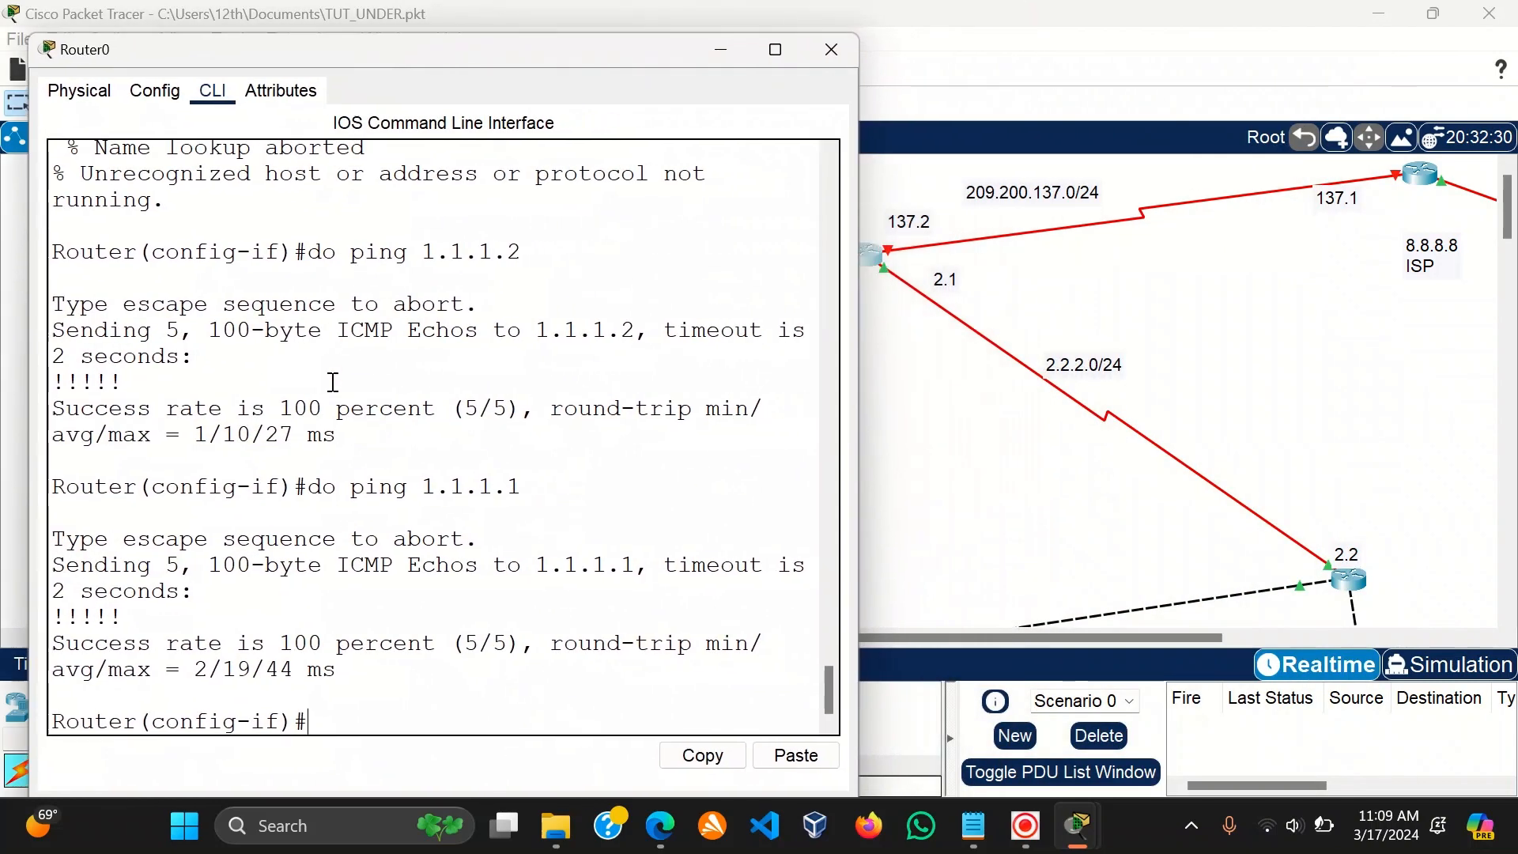
Exit interface configuration on Router0 to global configuration mode.
key("Return")
key("Return")
key("Return")
type("ex")
key("Return")
key("Return")
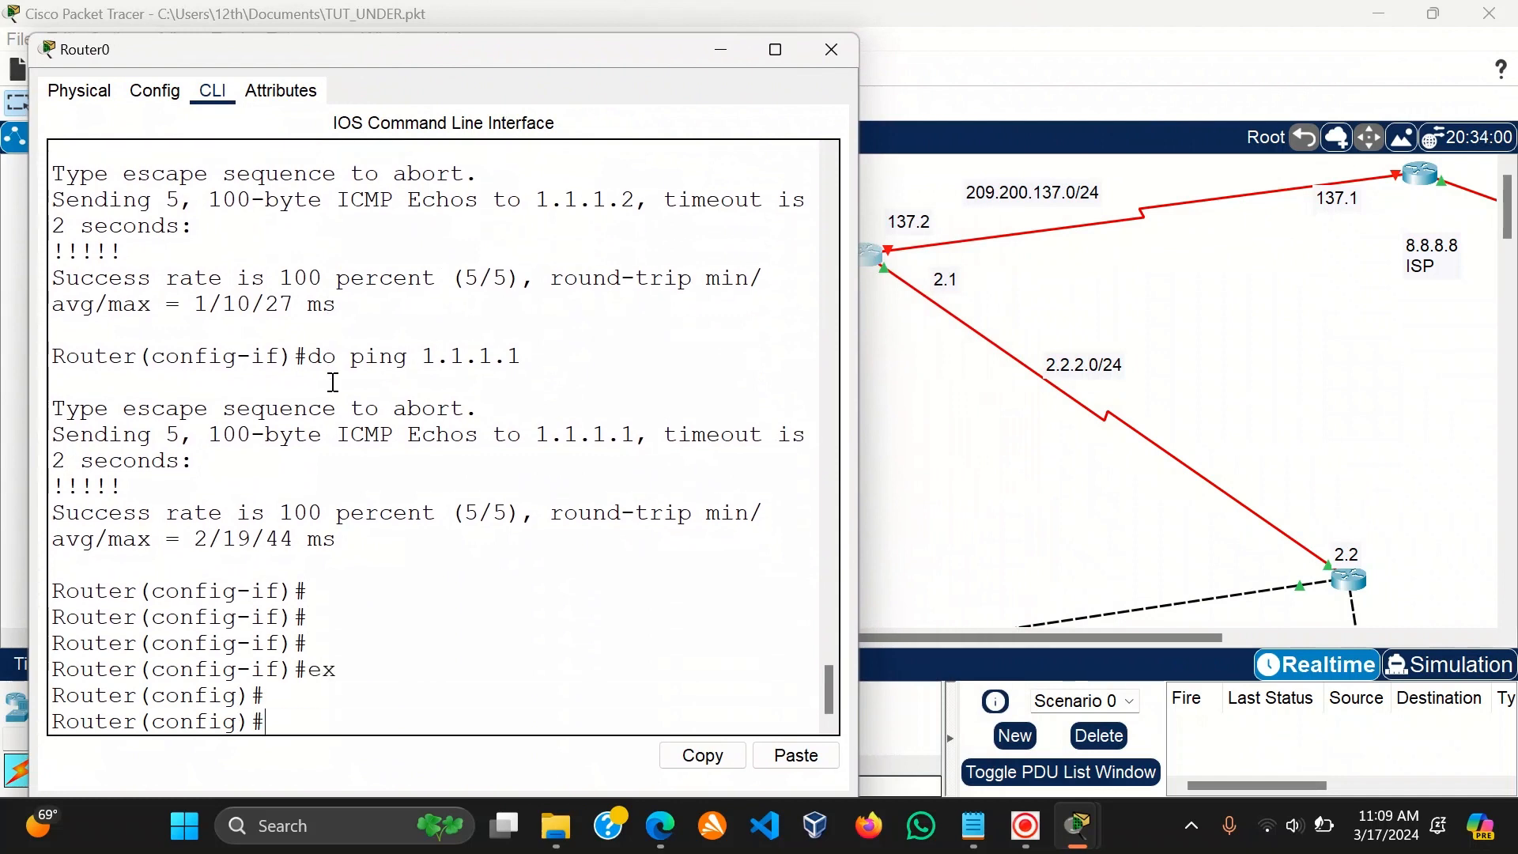
type("ser")
key("Tab")
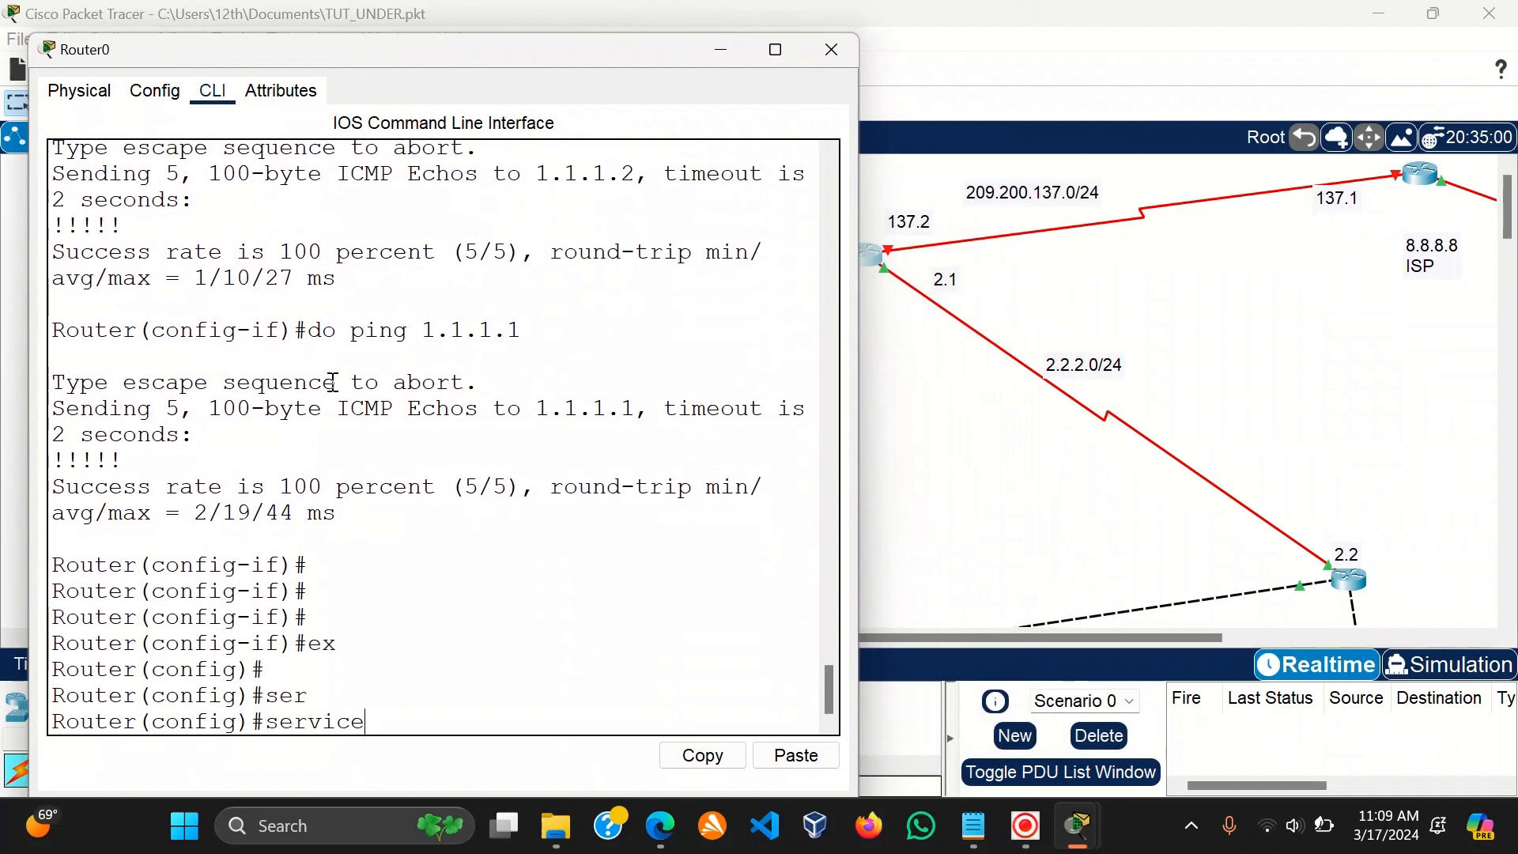
key("BackSpace")
key("BackSpace")
key("BackSpace")
key("BackSpace")
key("BackSpace")
key("BackSpace")
key("BackSpace")
type("ub")
key("BackSpace")
key("BackSpace")
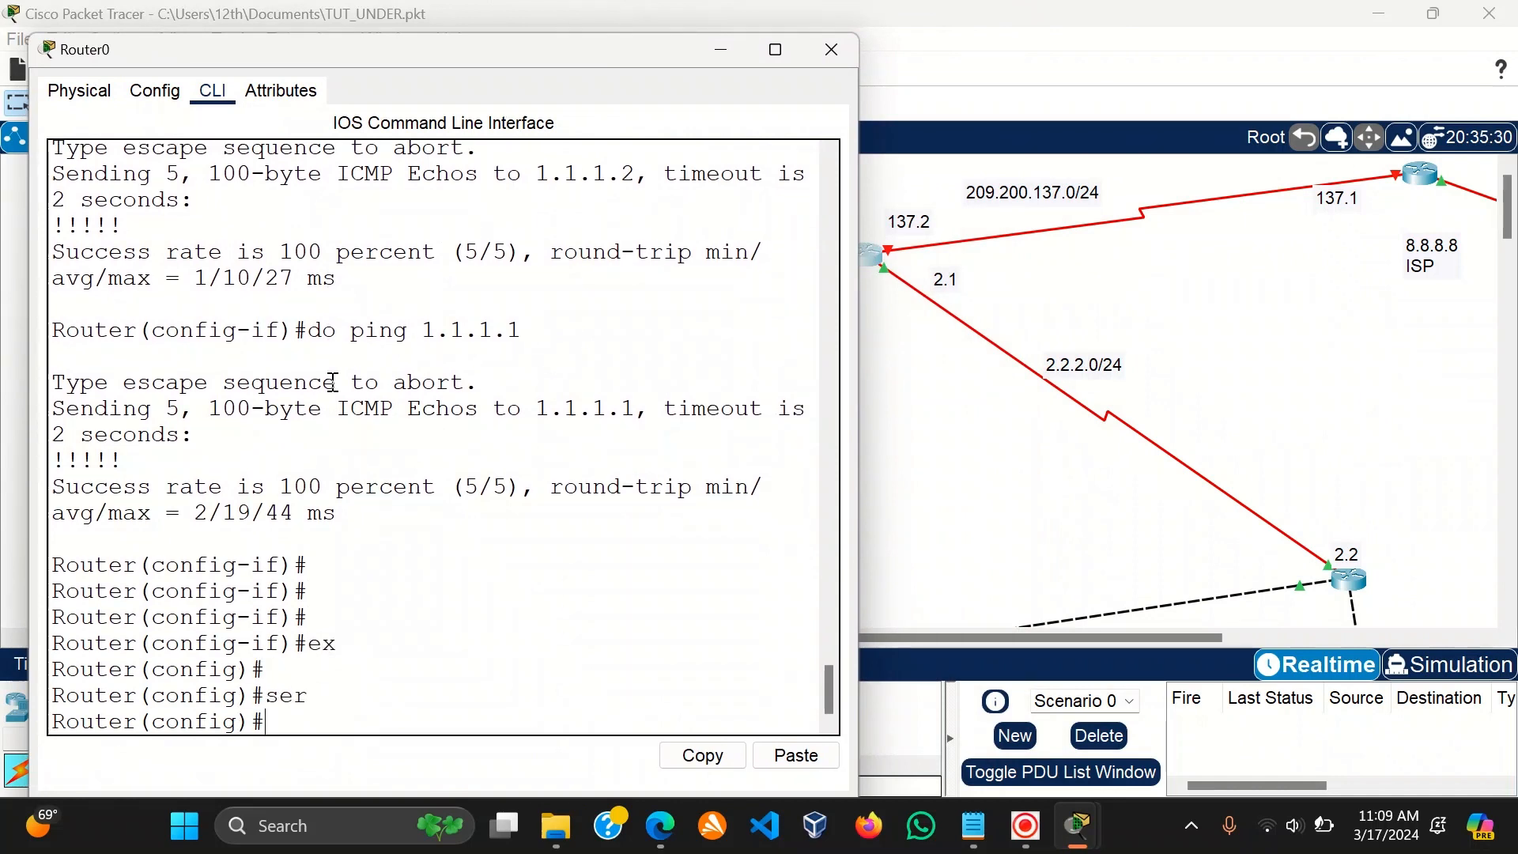
Enter interface configuration for serial 0/2/0 on Router0.
type("int")
key("Tab")
type("s")
key("Tab")
type("0")
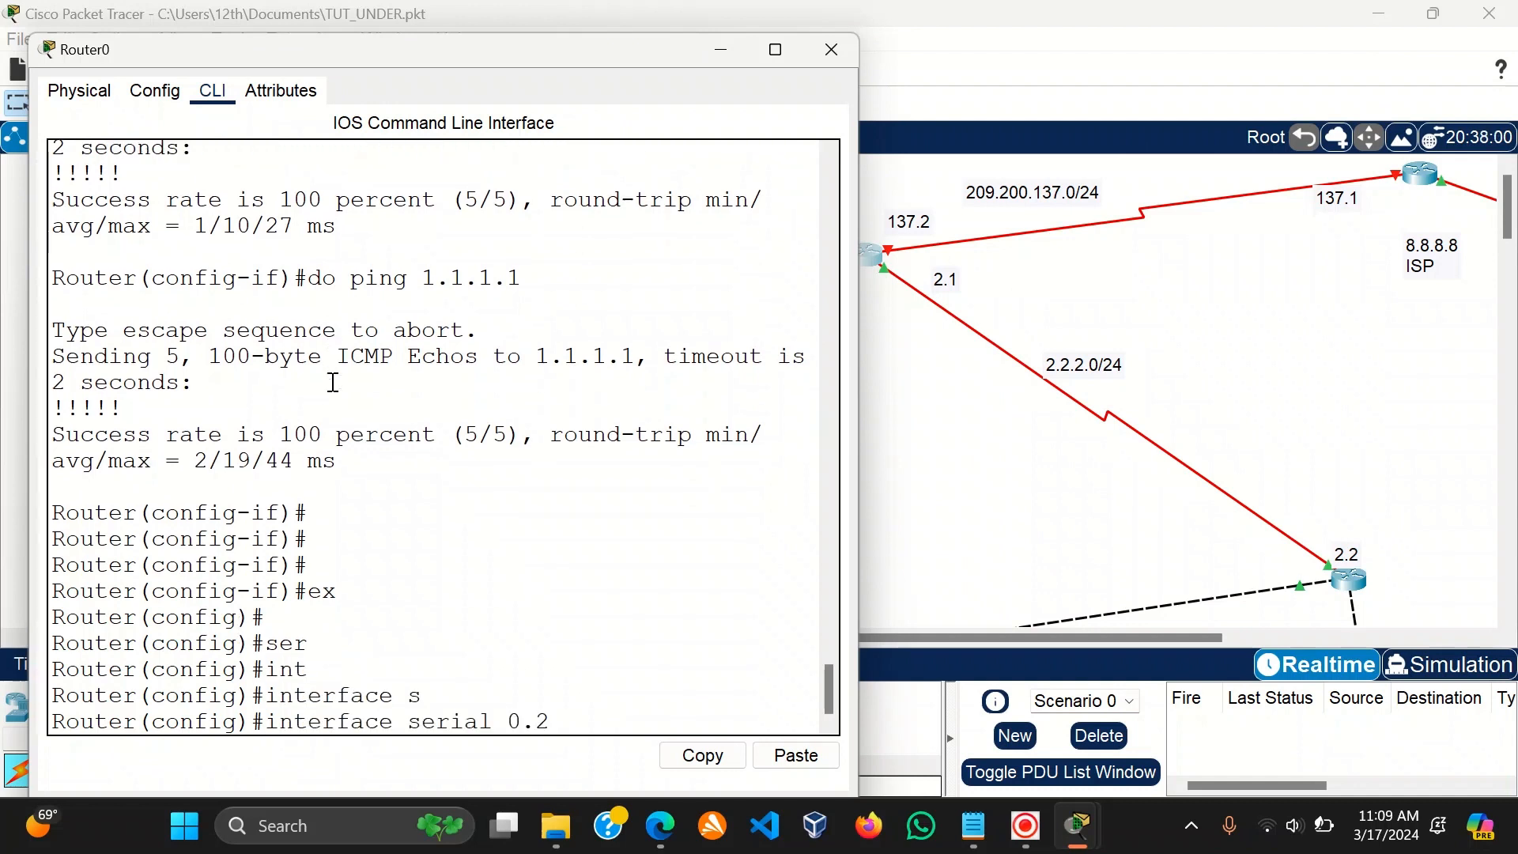
type("/2/0")
key("Return")
key("Return")
Assign IP address 209.200.137.2 with mask 255.255.255.252 to Router0's serial 0/2/0.
type("ig-if)#i")
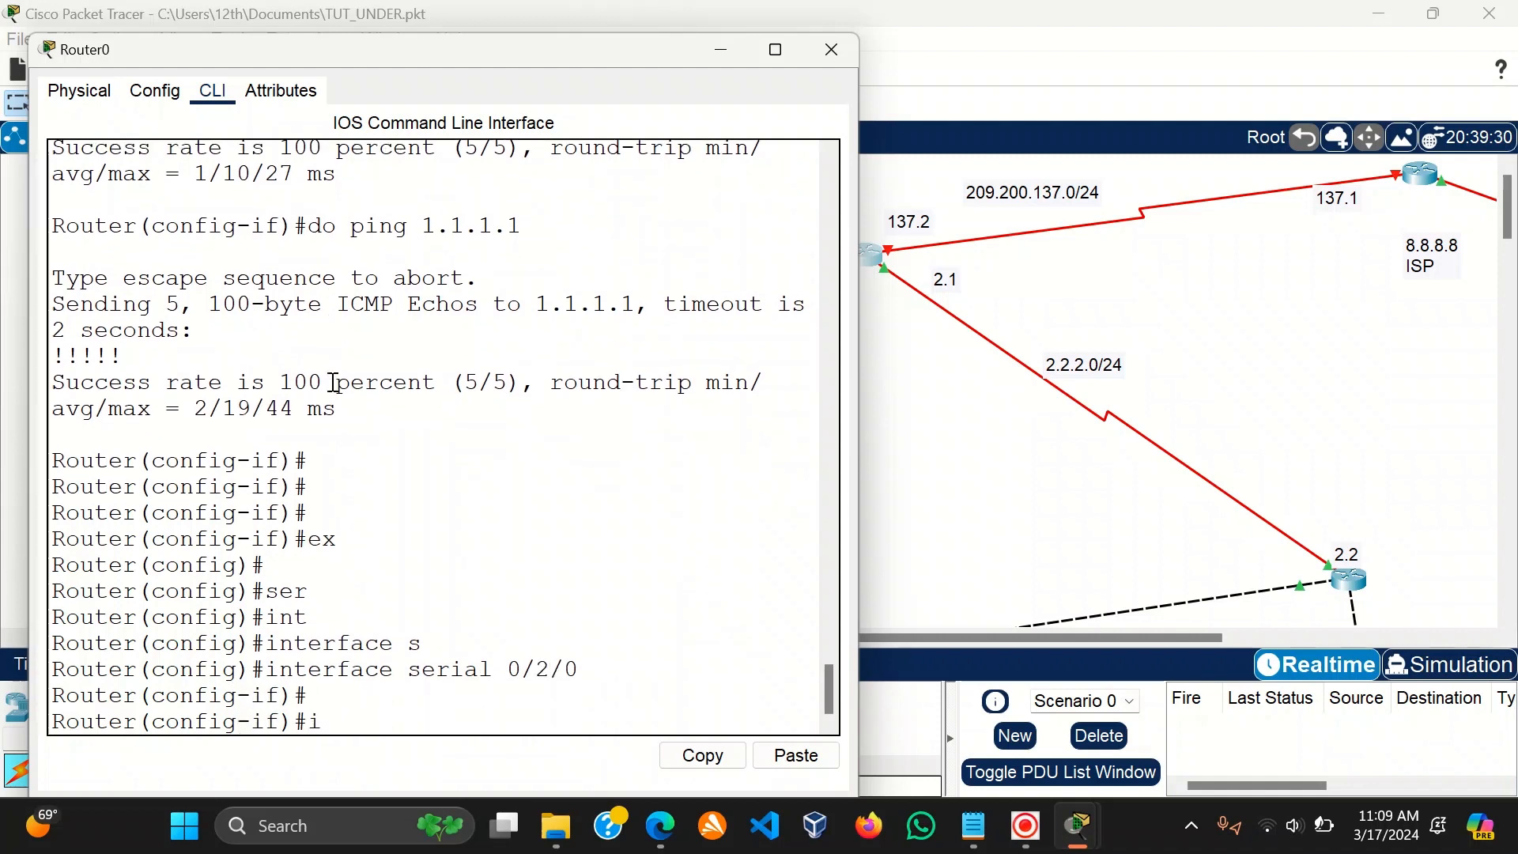
type("p add")
key("Tab")
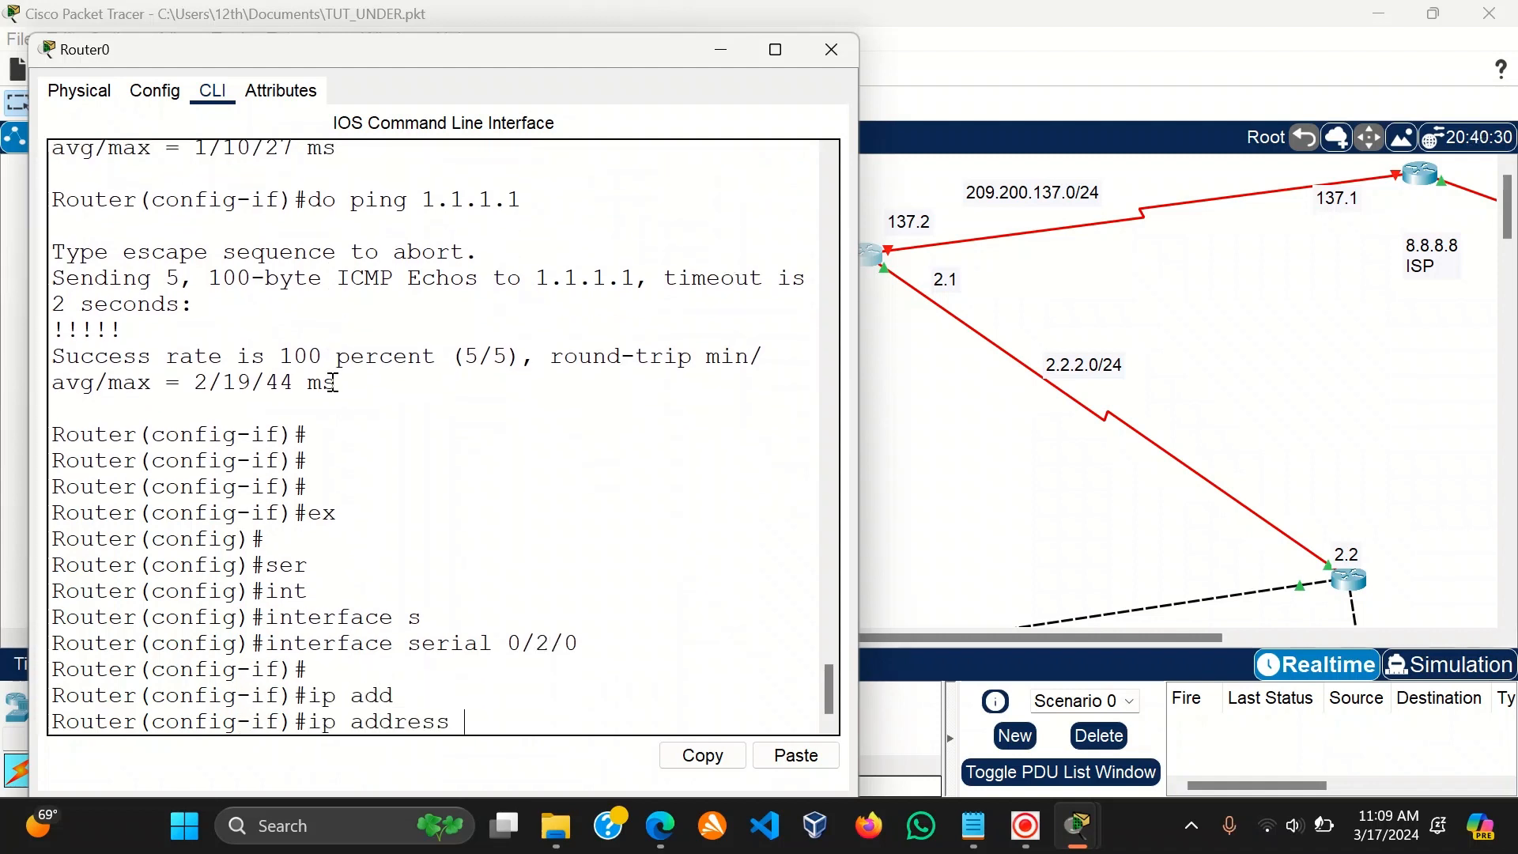
type("109.100")
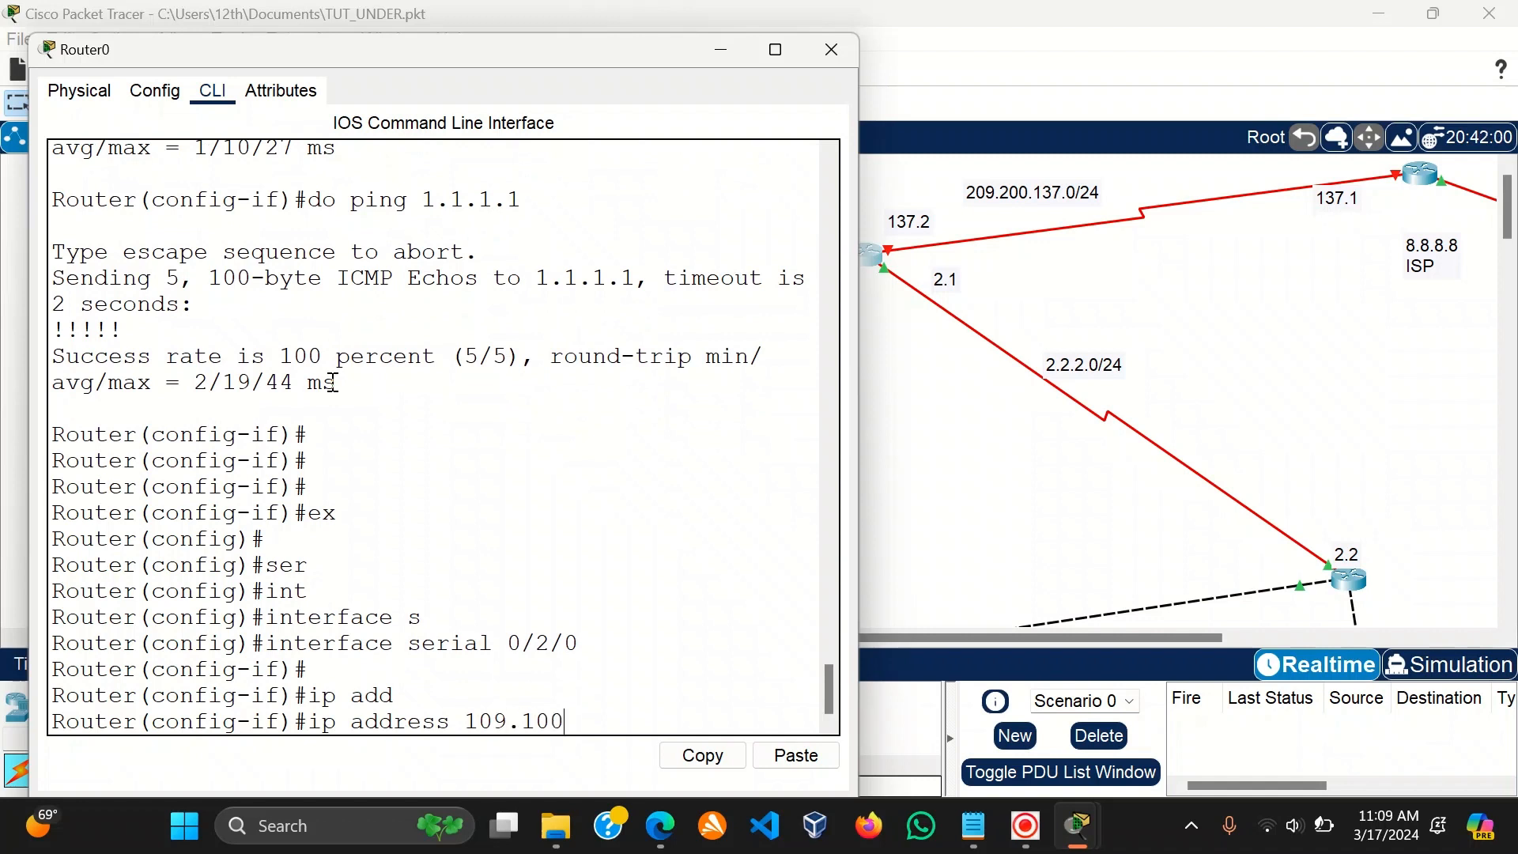
key("BackSpace")
key("BackSpace")
key("BackSpace")
key("BackSpace")
key("BackSpace")
key("BackSpace")
key("BackSpace")
type("209.200.137.2")
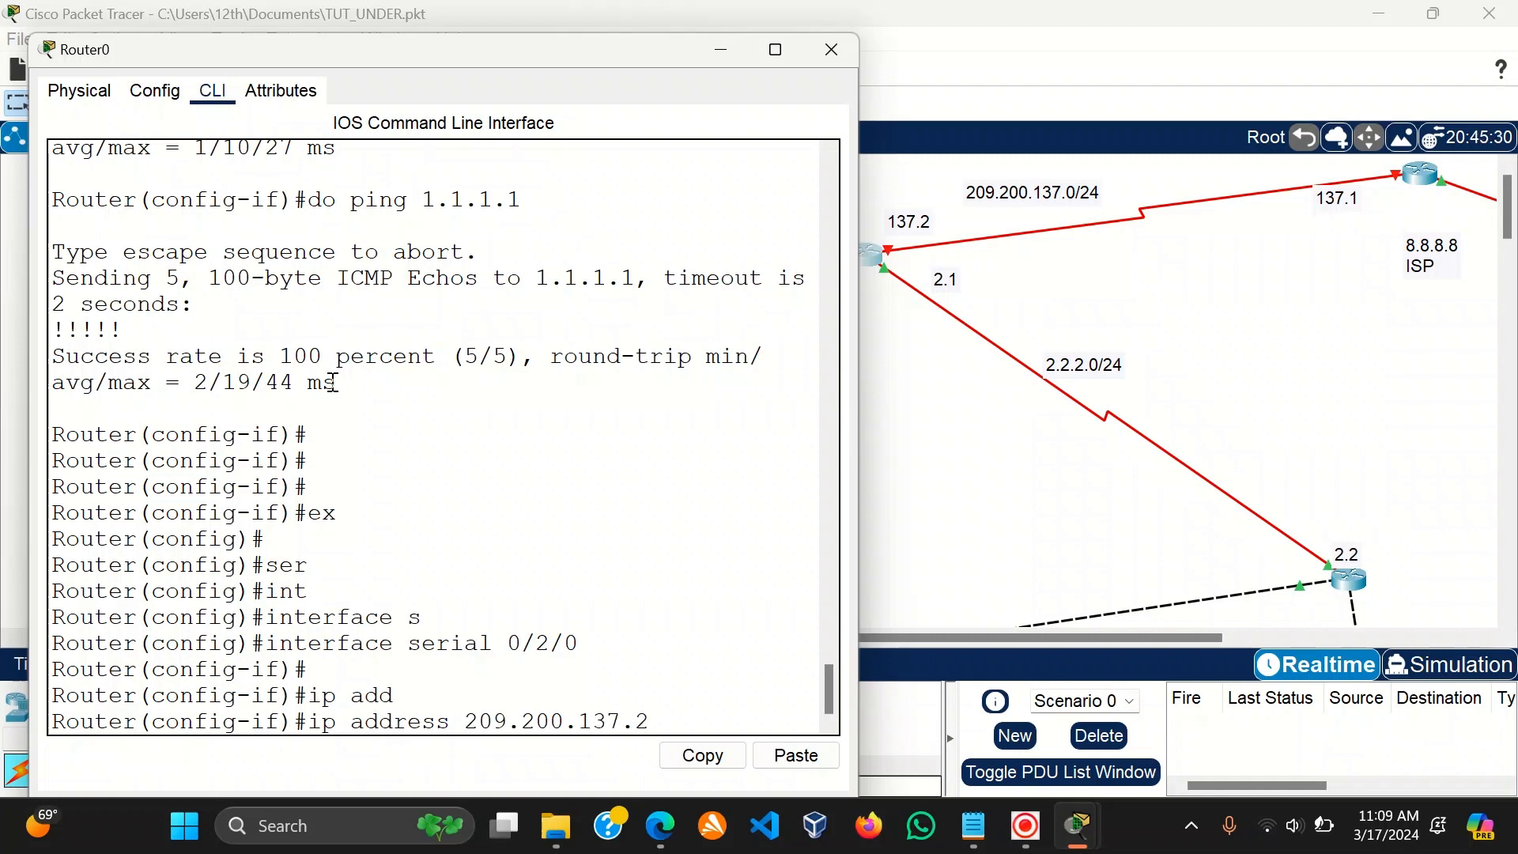
type(" 255.255.255.252")
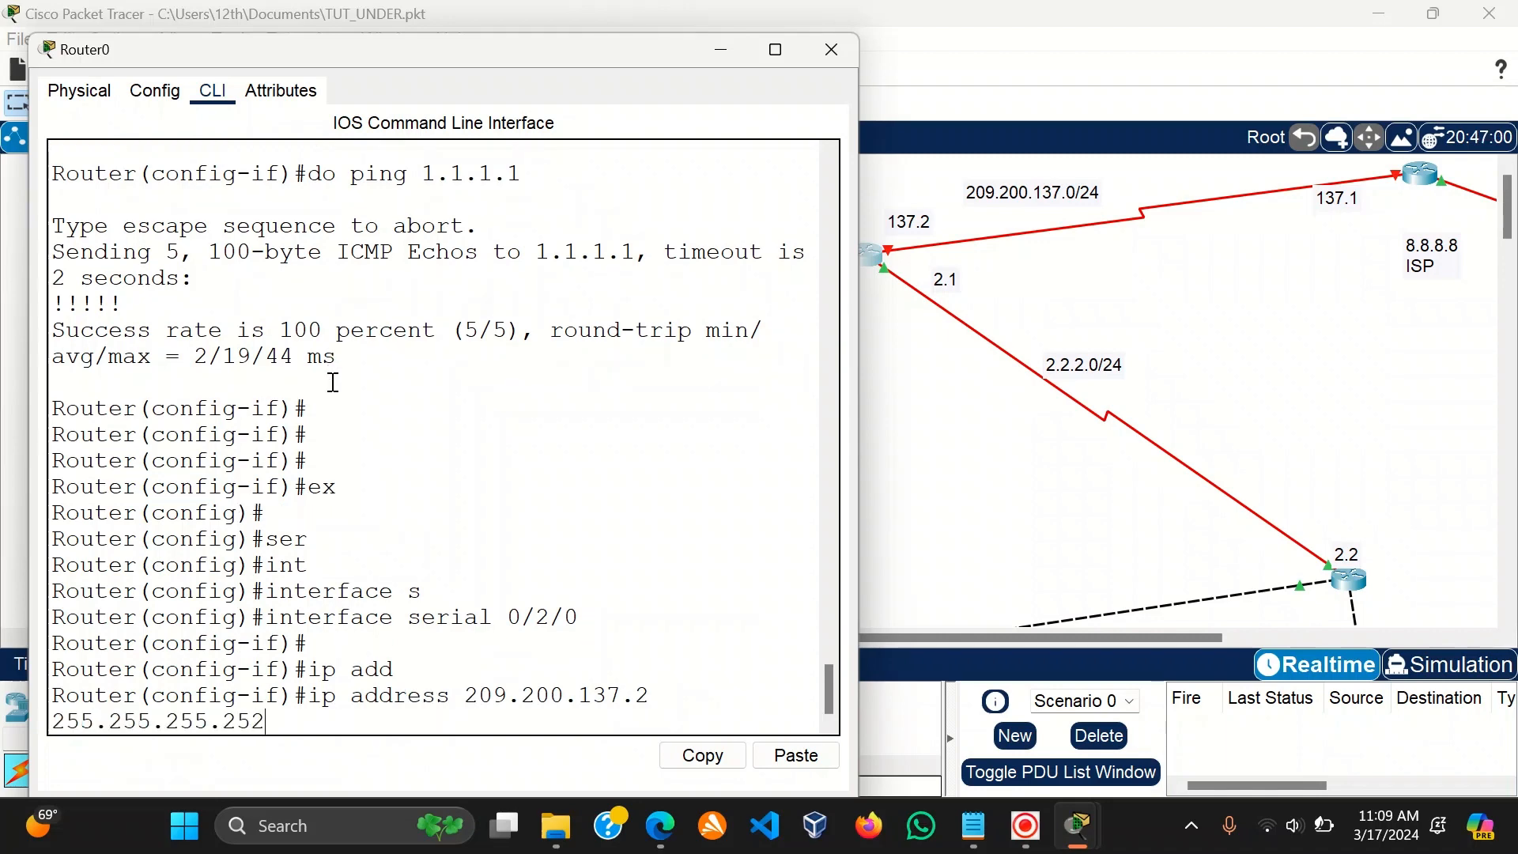
key("Return")
Enable Router0's serial 0/2/0 with no shutdown and exit to global configuration mode.
type("no")
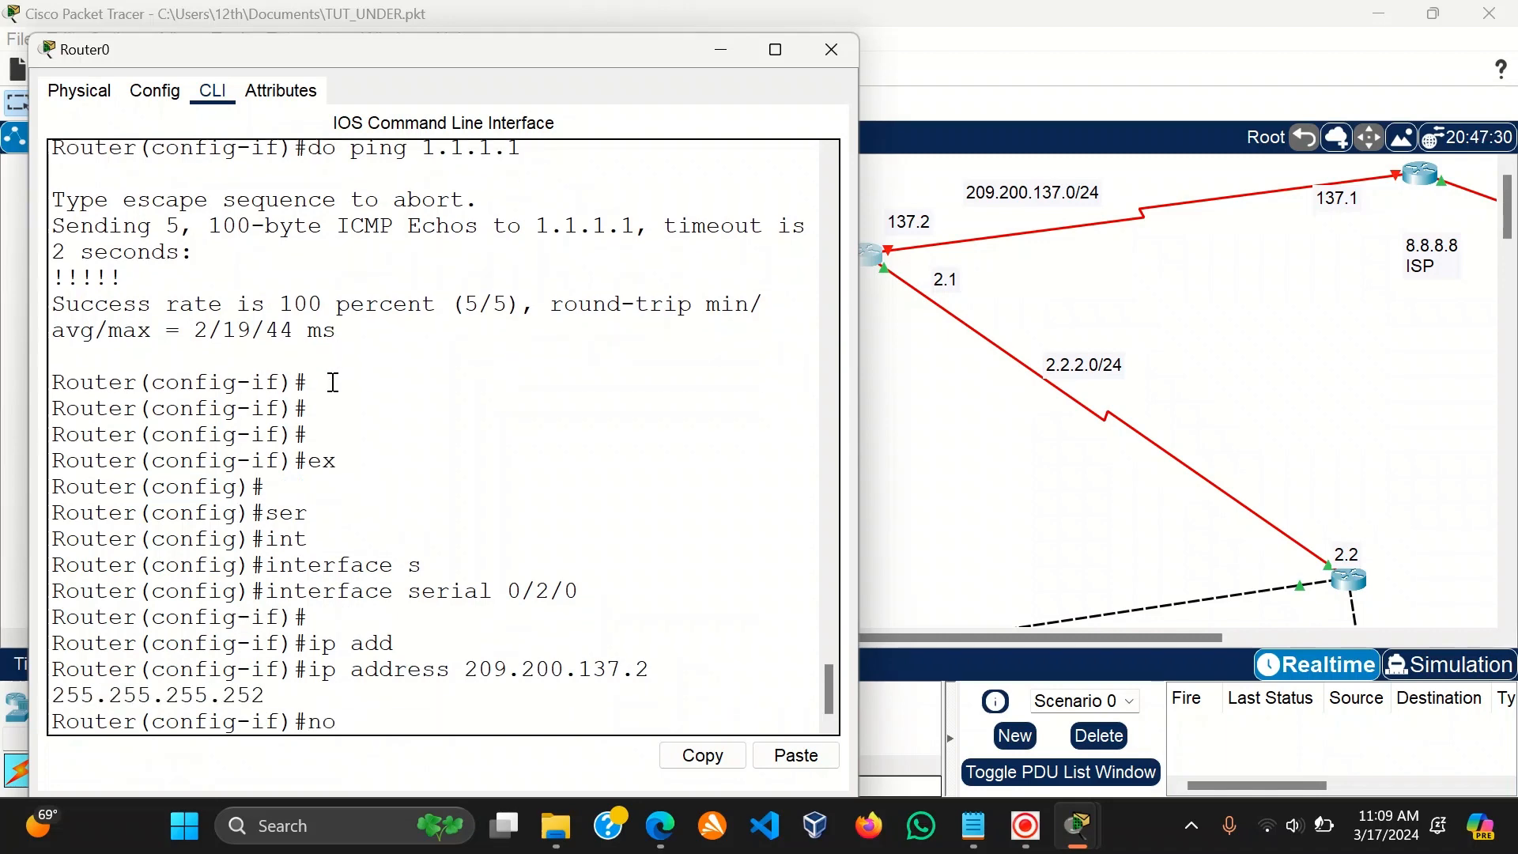
type(" sh")
key("Tab")
key("Return")
type("ex")
key("Return")
key("Return")
key("Return")
key("Return")
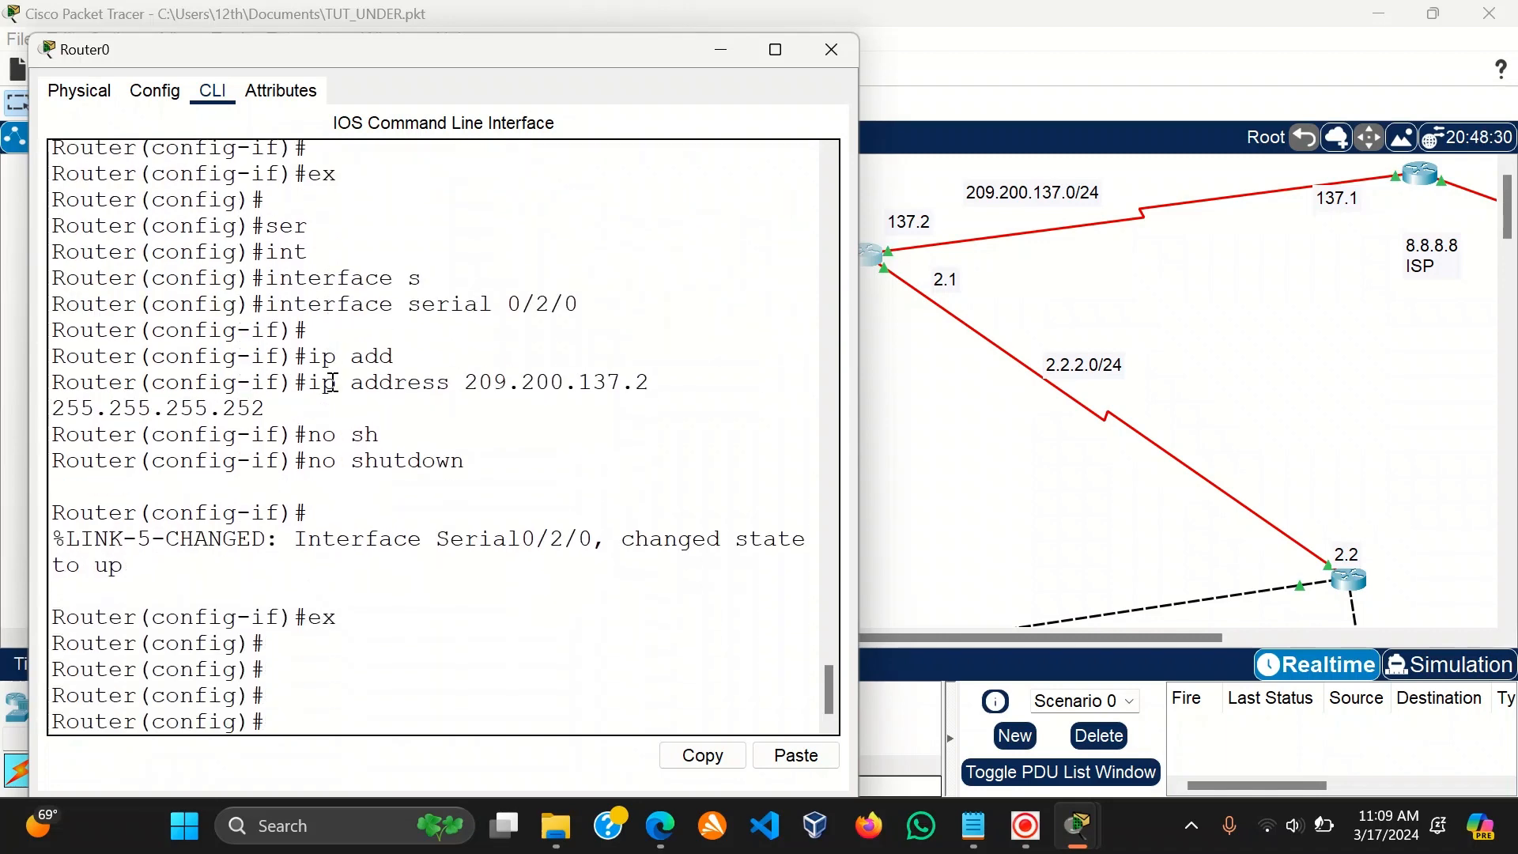
Examine the topology from the serial WAN links through the sub-interface and STP sections to the VLAN areas, and return to the ISP router.
left_click(1231, 342)
scroll(909, 380, "down", 3)
scroll(909, 380, "up", 3)
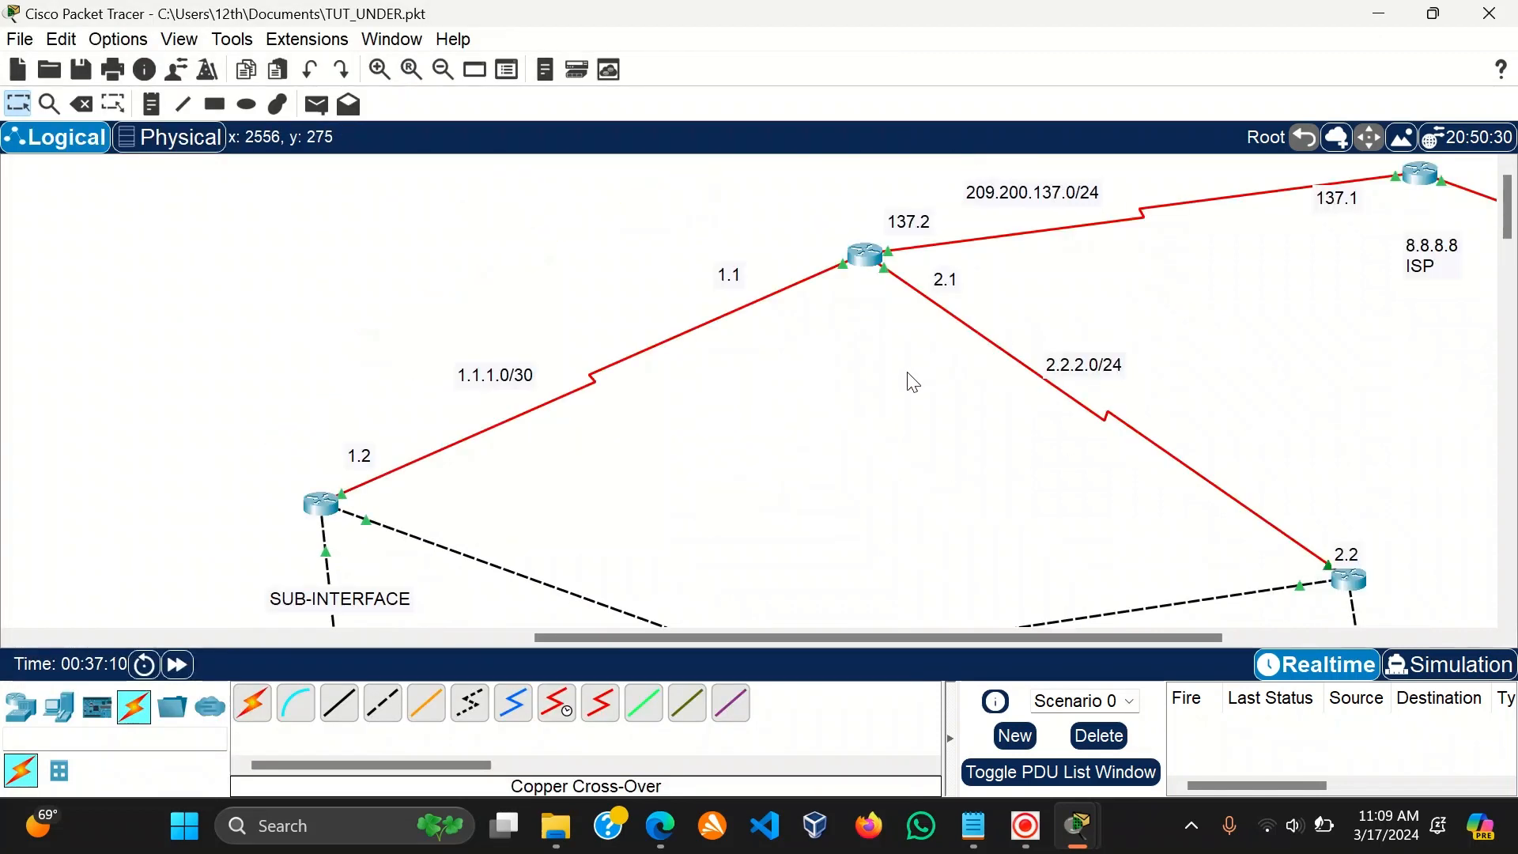
scroll(870, 399, "down", 7)
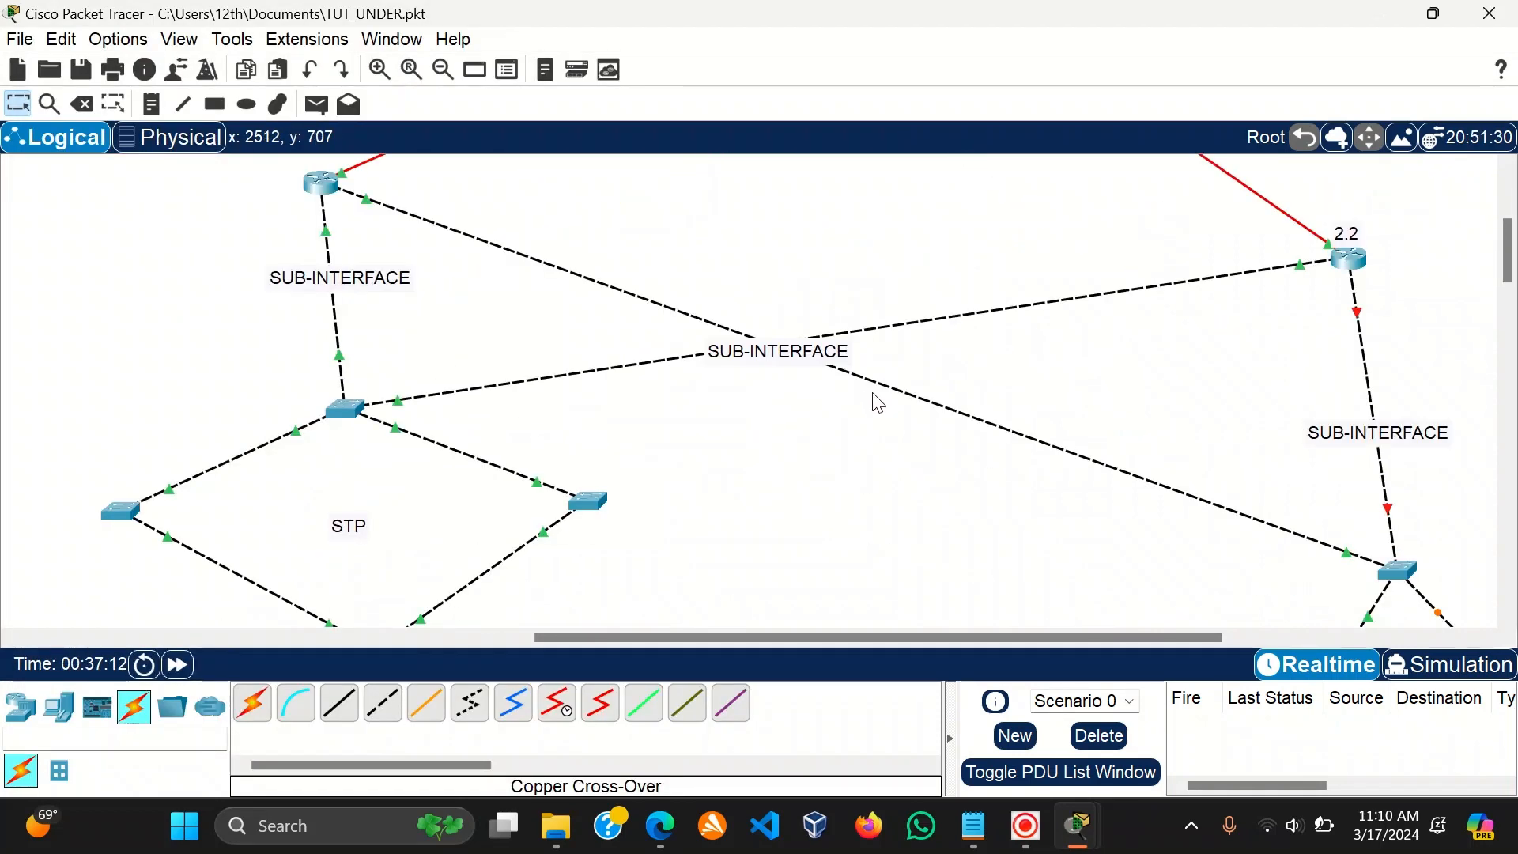
scroll(770, 438, "down", 2)
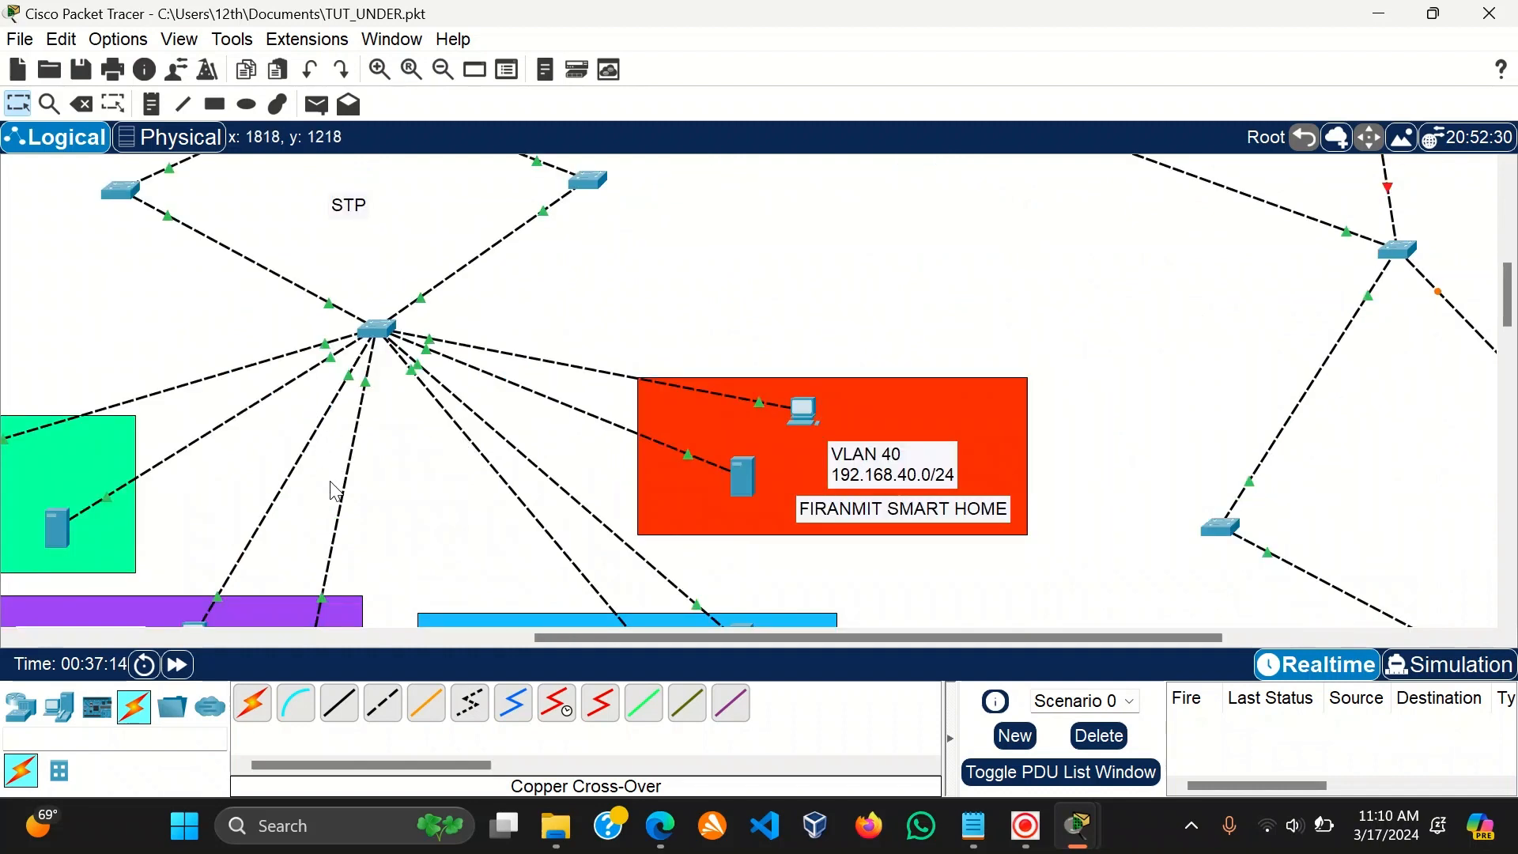
left_click_drag(561, 637, 399, 636)
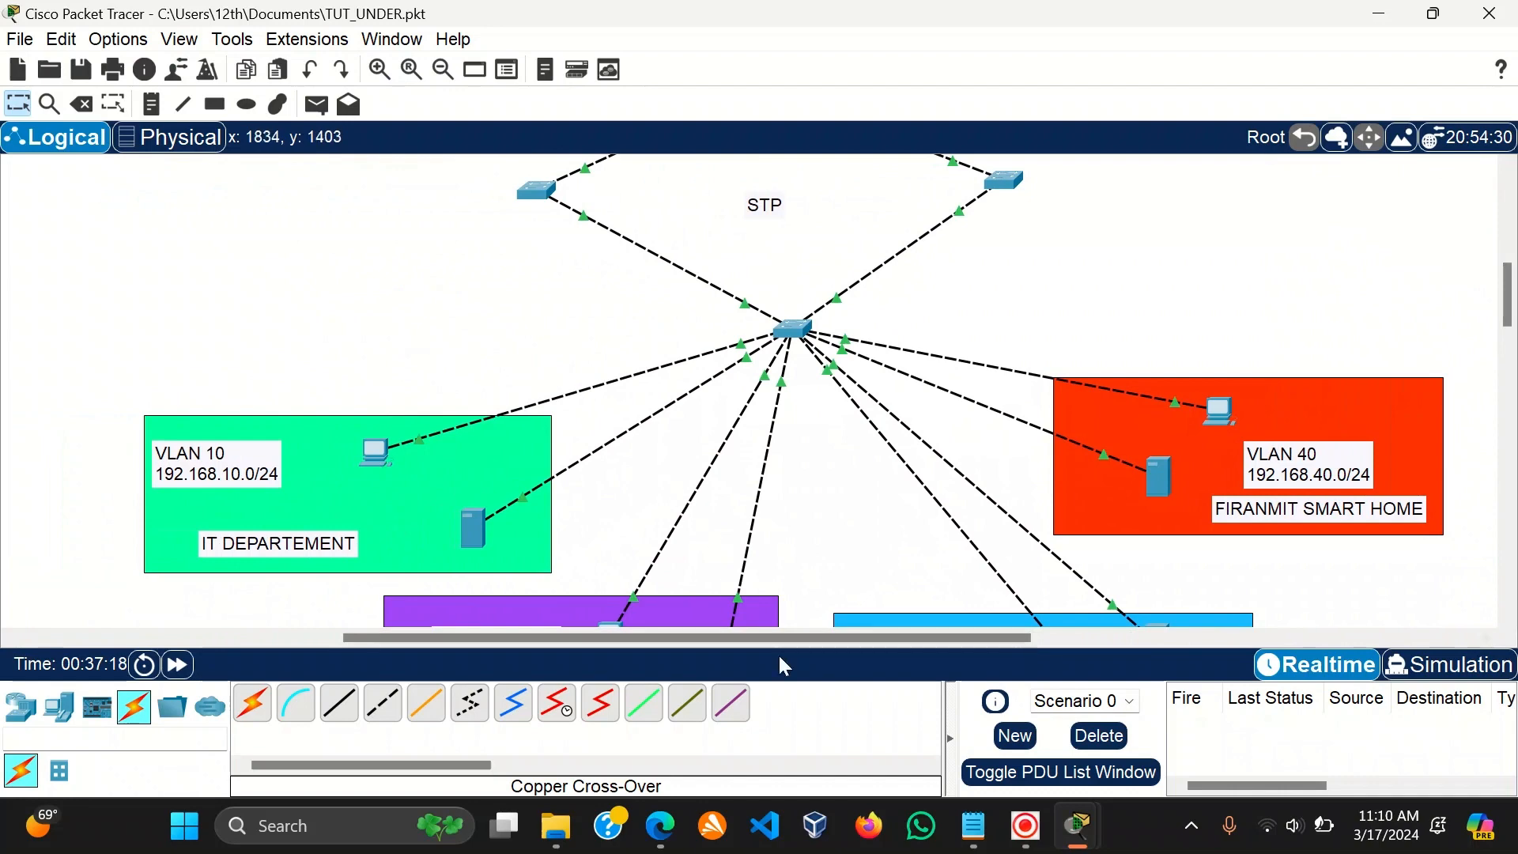
left_click_drag(780, 638, 834, 638)
scroll(1028, 522, "up", 5)
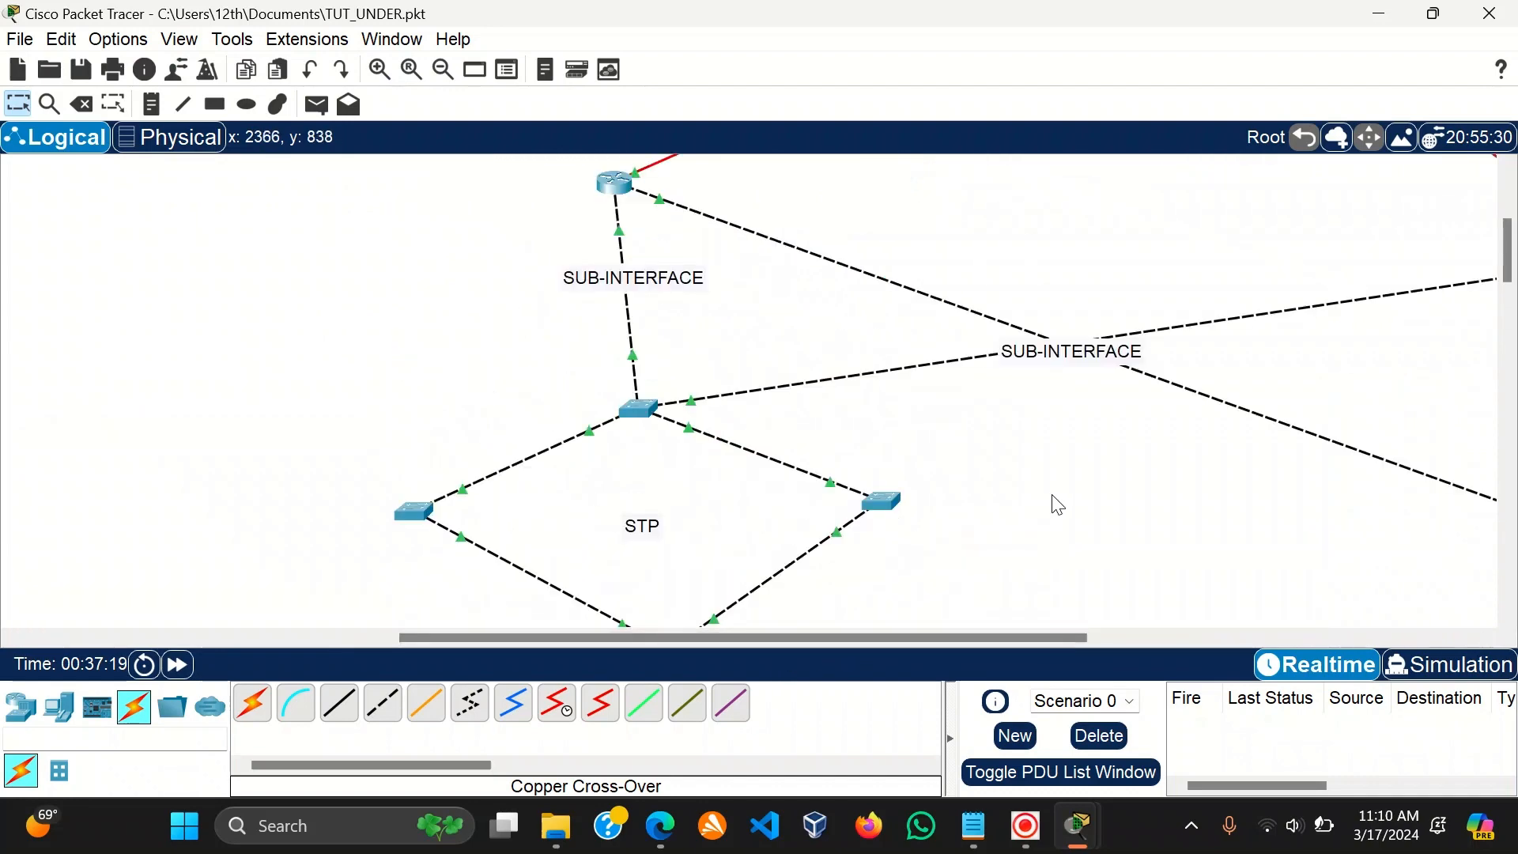
scroll(1042, 521, "up", 3)
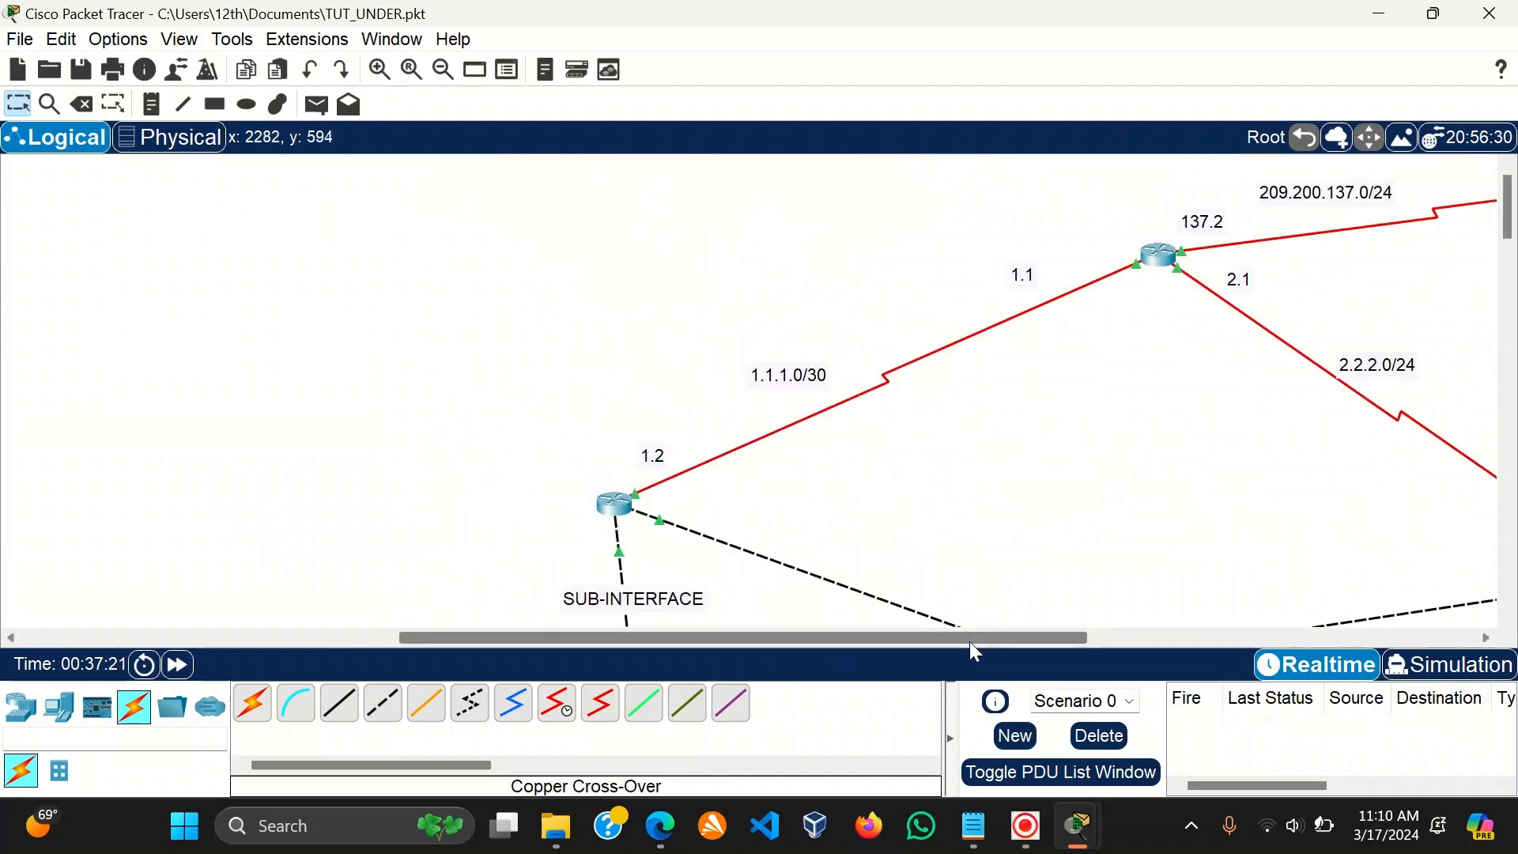
left_click_drag(969, 641, 1169, 639)
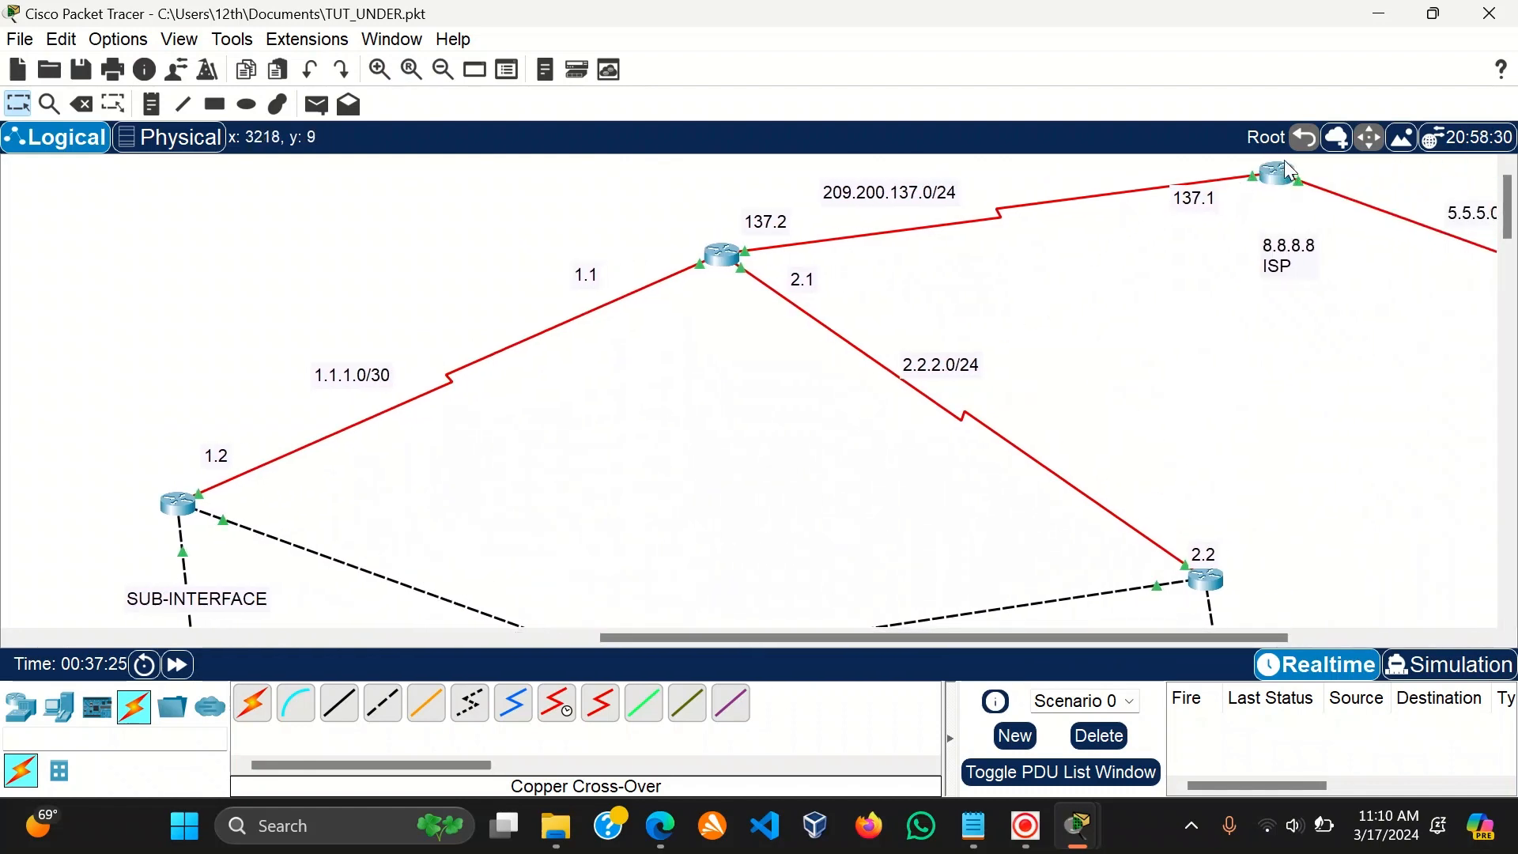
Open the console of the ISP router, Router3, and enter privileged mode and global configuration mode.
left_click(1270, 180)
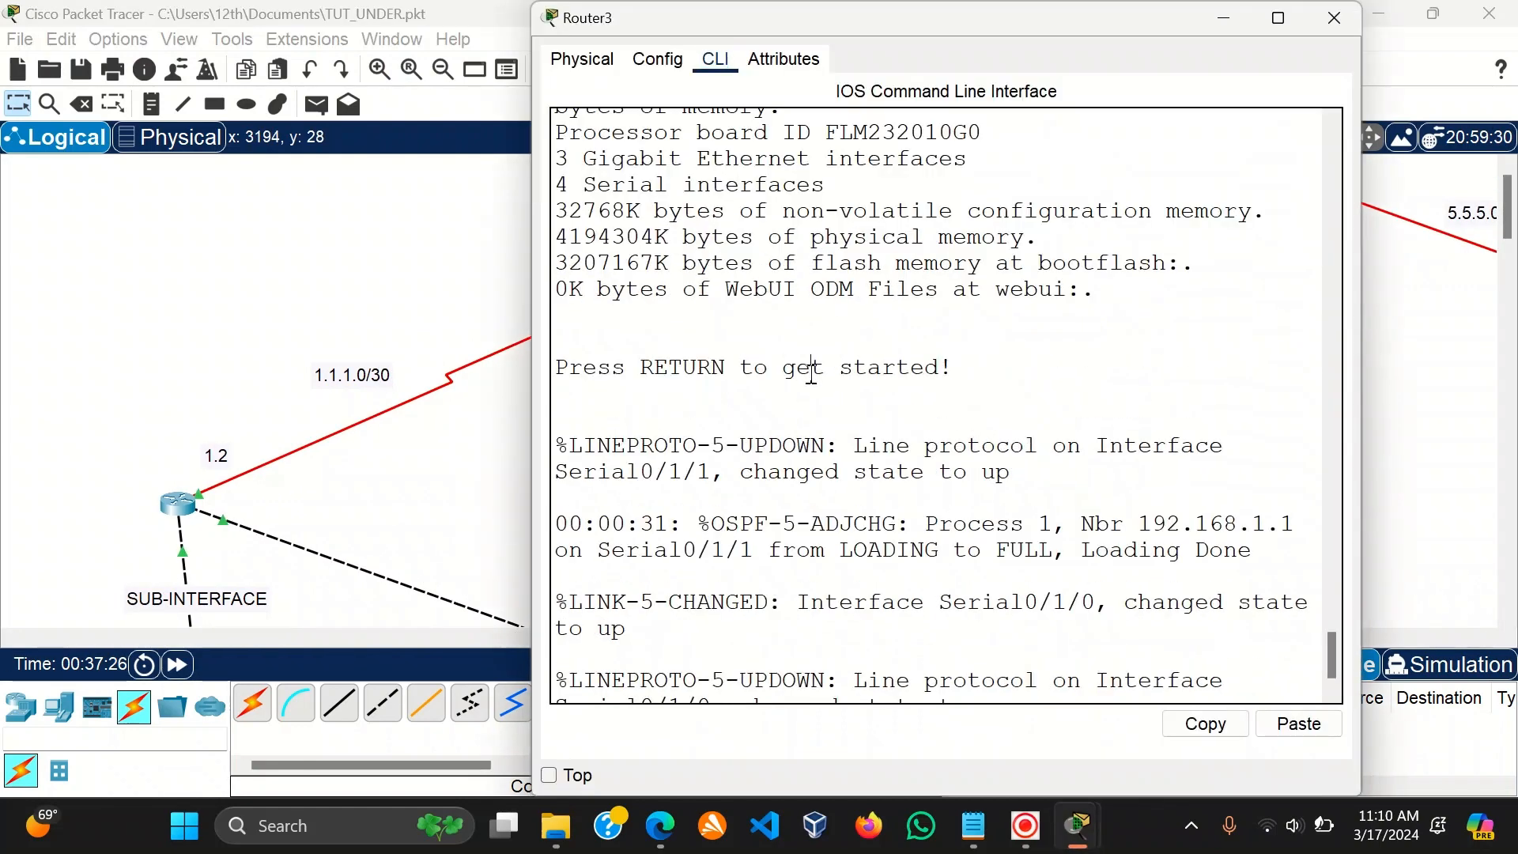
key("Return")
key("Return")
key("Return")
type("en")
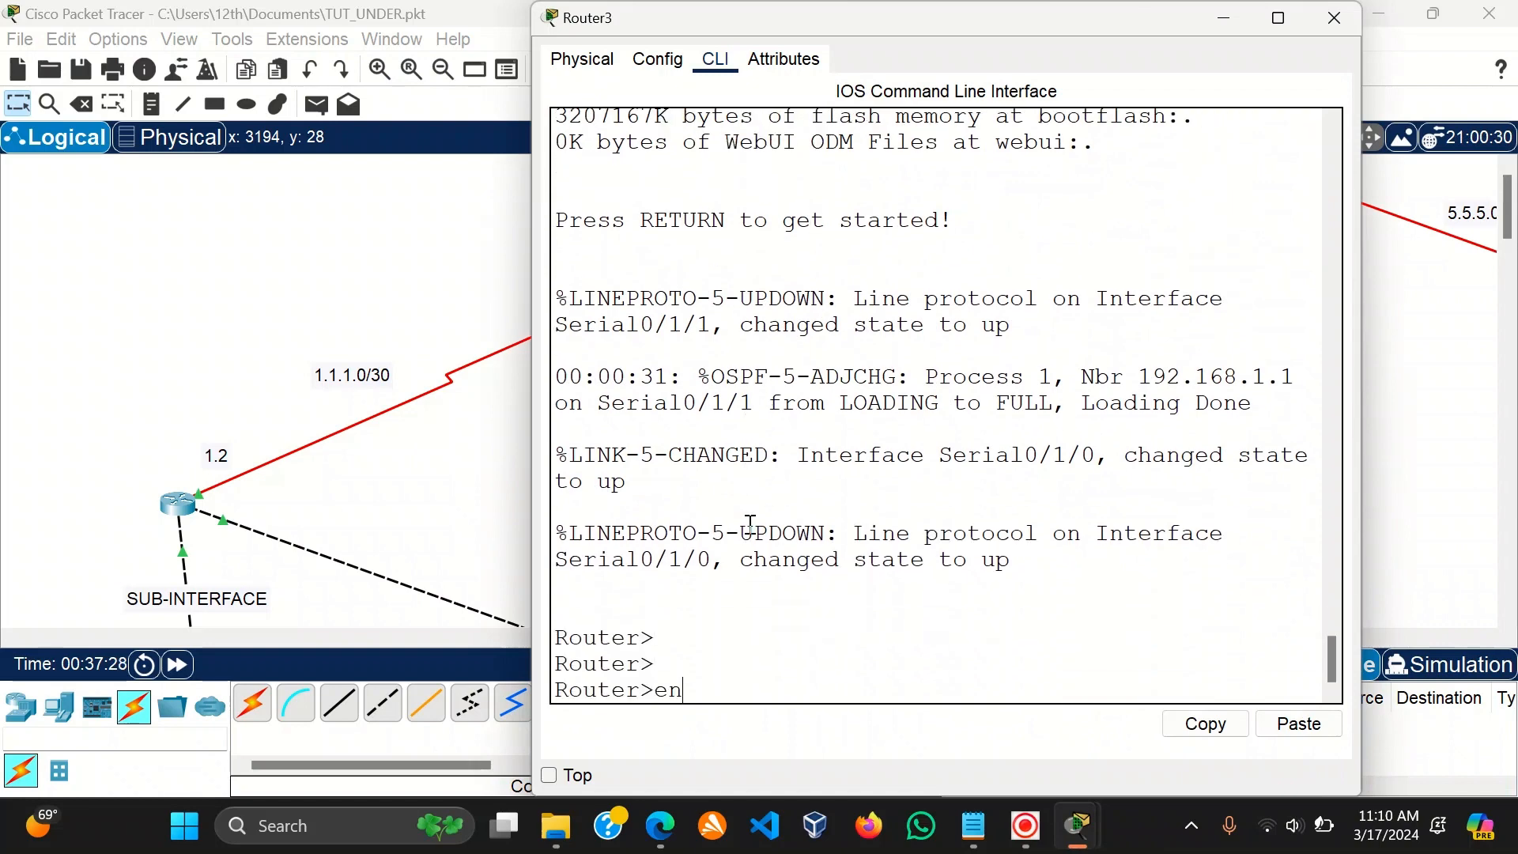
key("Tab")
key("Return")
type("conf")
key("Tab")
type("t")
key("Tab")
key("Return")
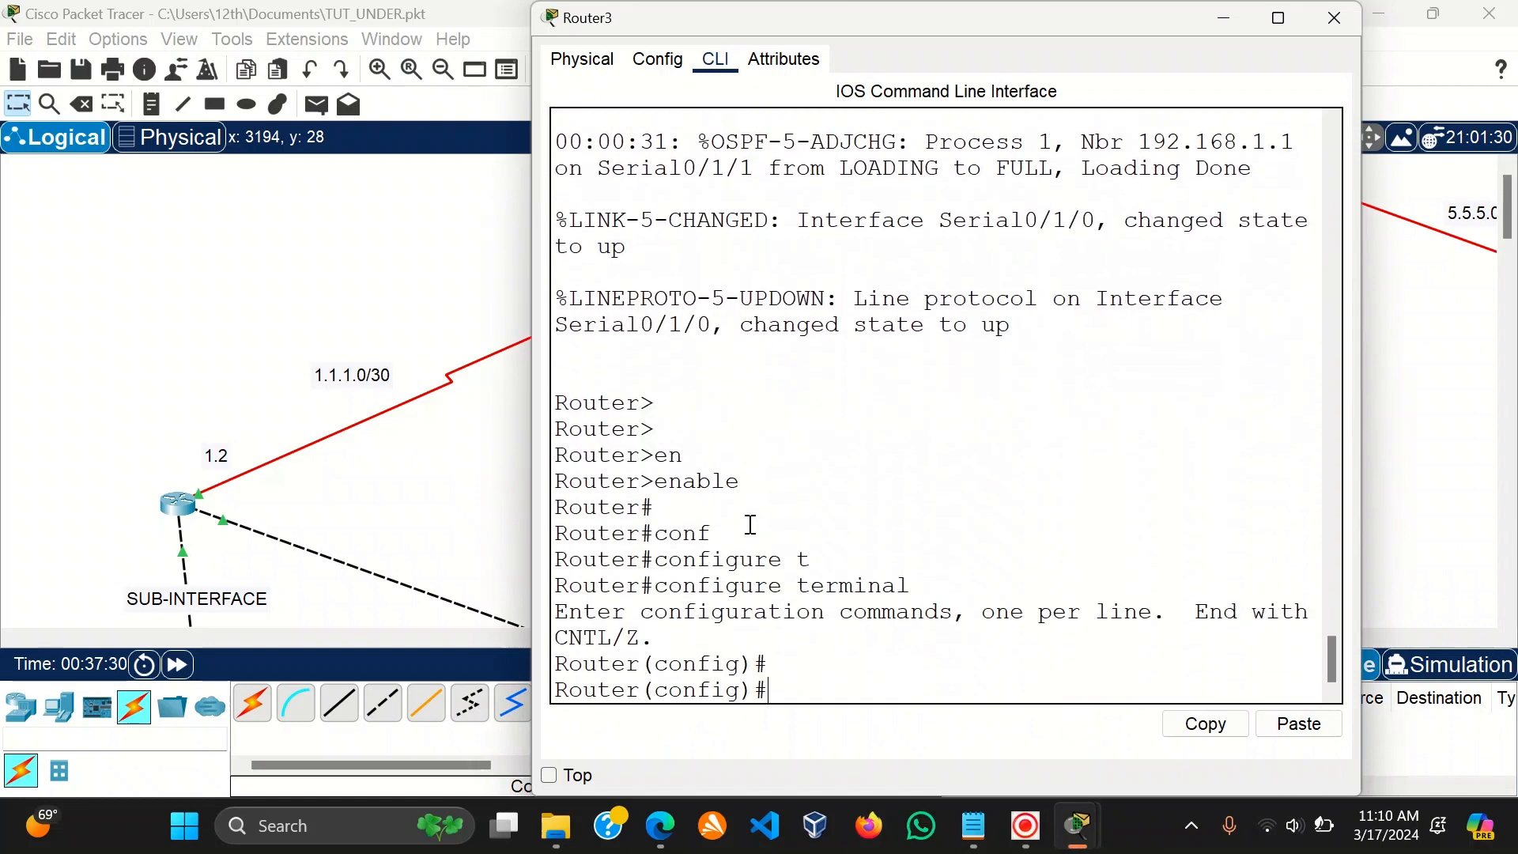
Create interface loopback 1 on Router3 and assign it IP address 8.8.8.8 with mask 255.255.255.0.
type("int")
key("Tab")
type("l")
key("Tab")
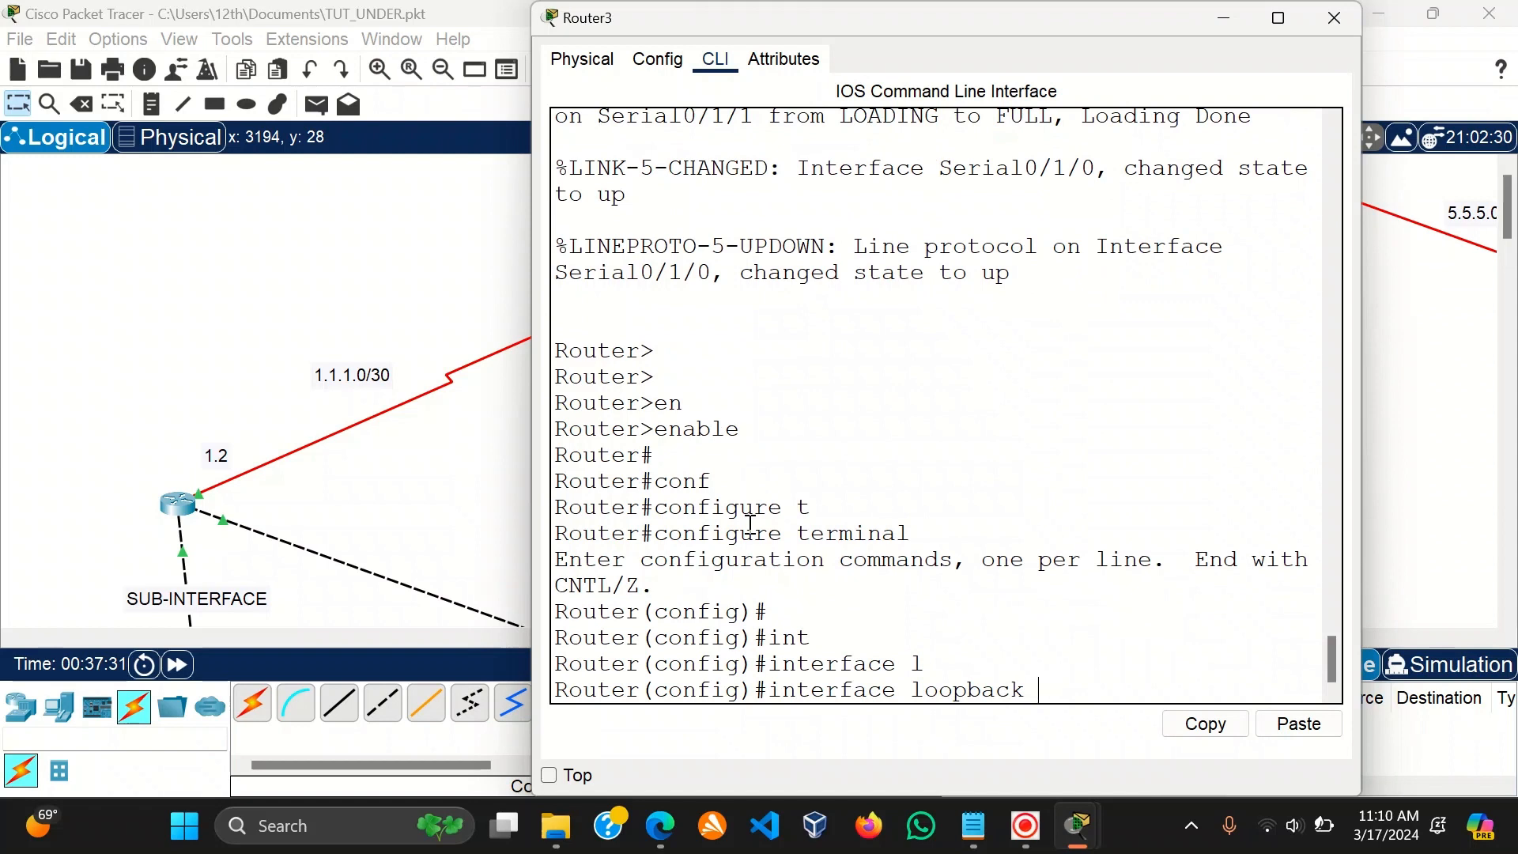
type("1")
key("Return")
type("ip ad")
key("Tab")
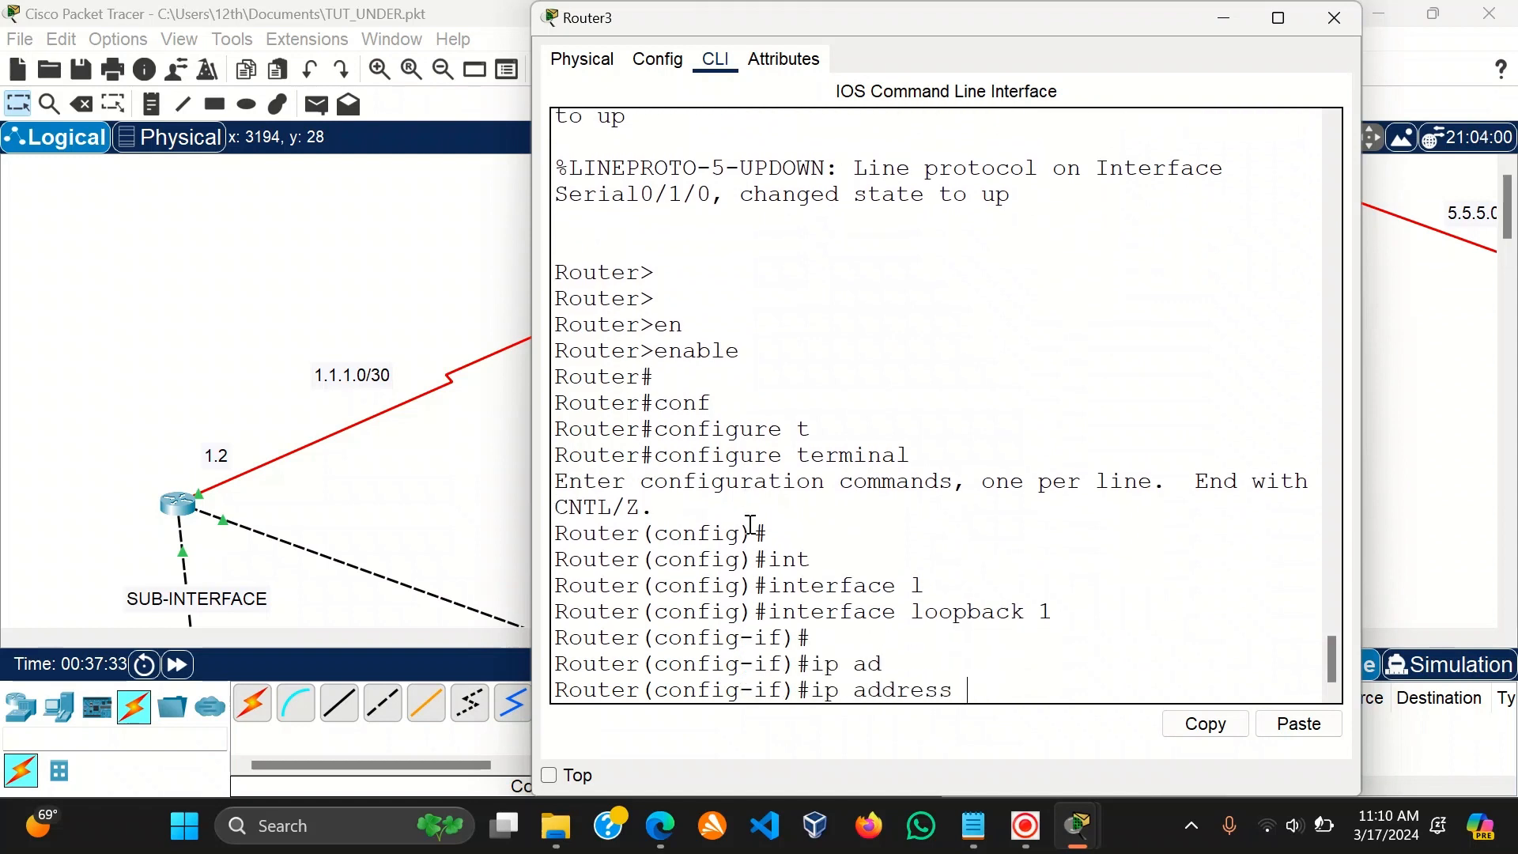
type("8.8.8.8 255.255.255.")
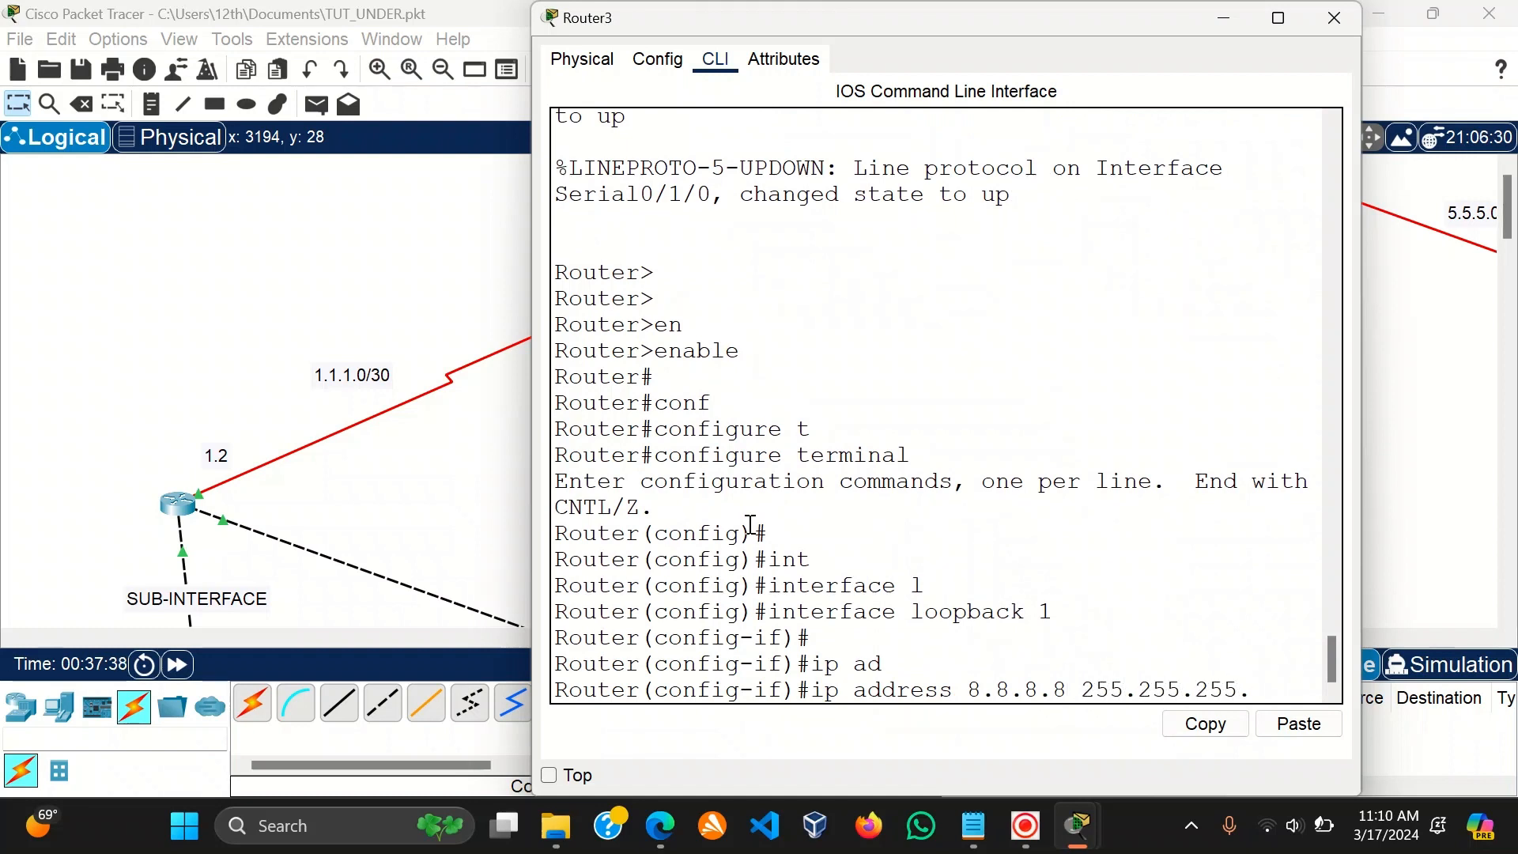
type("0")
key("Return")
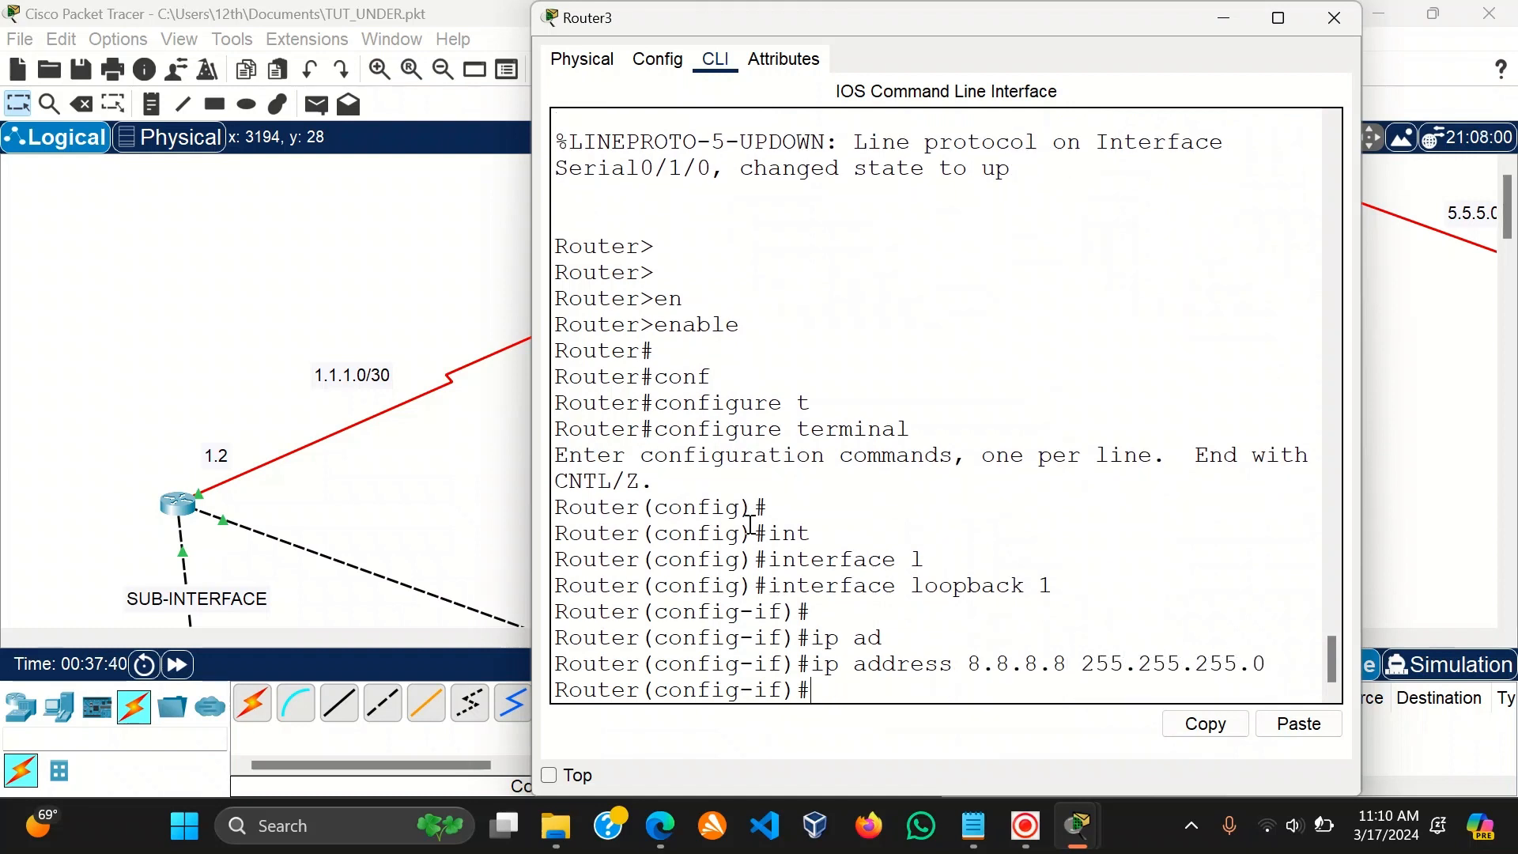
Enable Router3's loopback 1 with no shutdown and exit to global configuration mode.
type("no sh")
key("Tab")
key("Return")
key("Return")
type("ex")
key("Return")
key("Return")
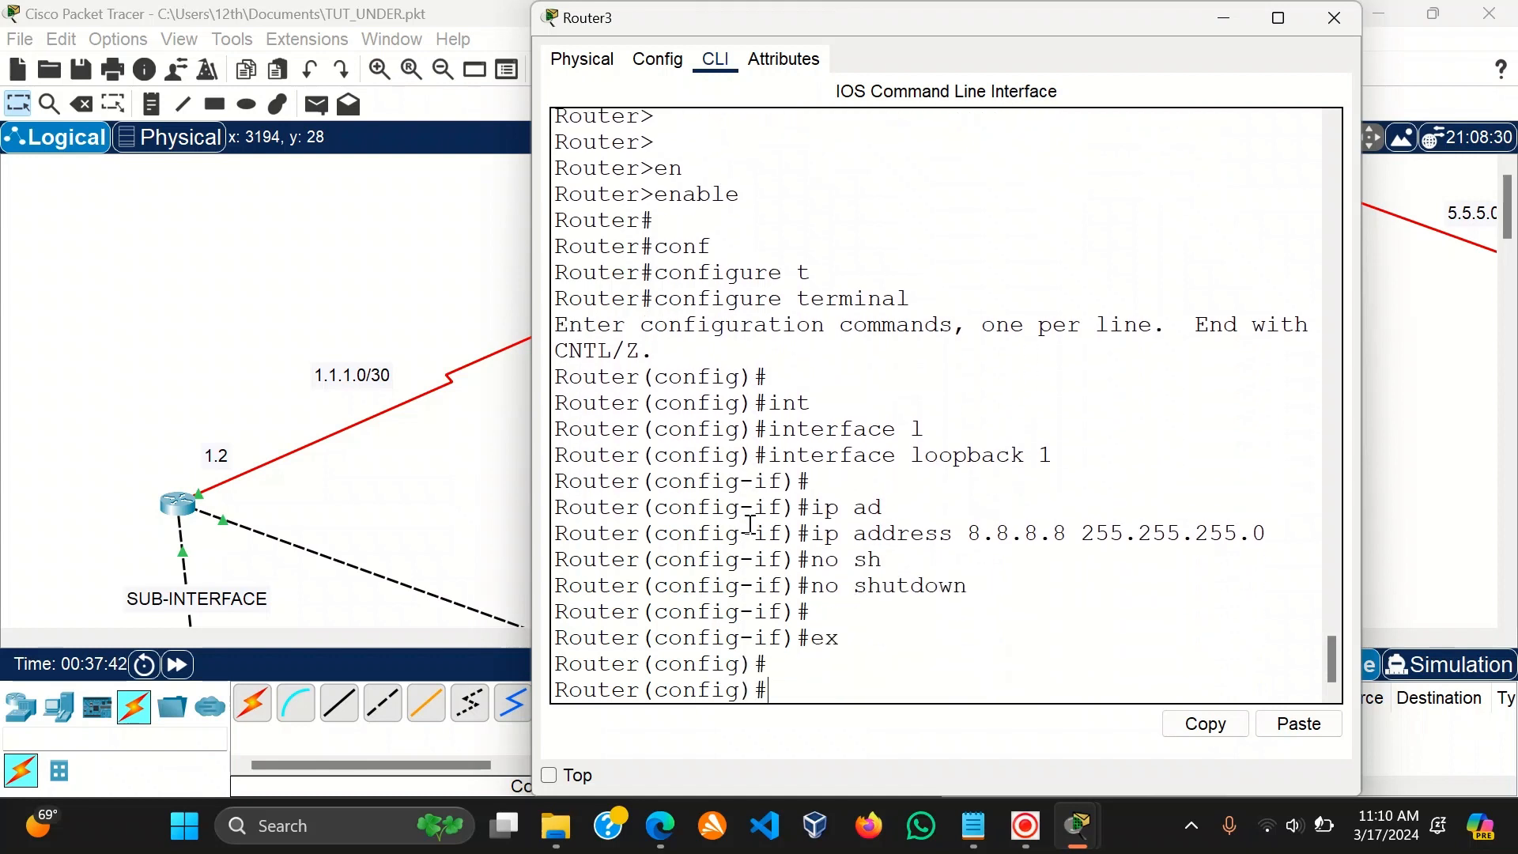
type("ping 1.1.1")
key("BackSpace")
key("BackSpace")
key("BackSpace")
key("BackSpace")
key("BackSpace")
key("BackSpace")
key("BackSpace")
key("BackSpace")
key("BackSpace")
key("BackSpace")
left_click(433, 260)
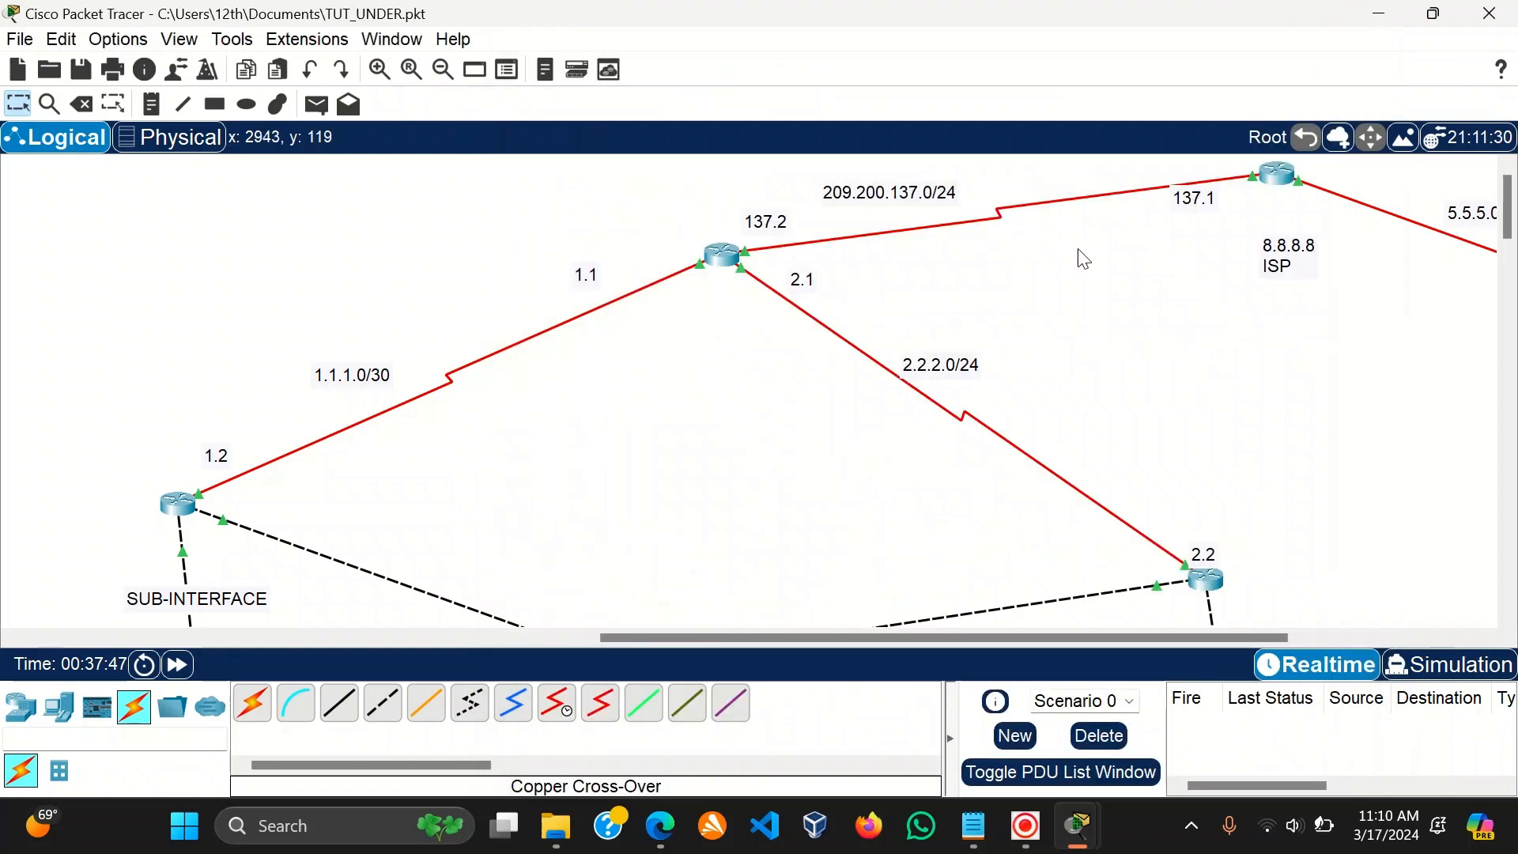
Reopen Router3's console and exit from global configuration to privileged mode.
left_click(1278, 180)
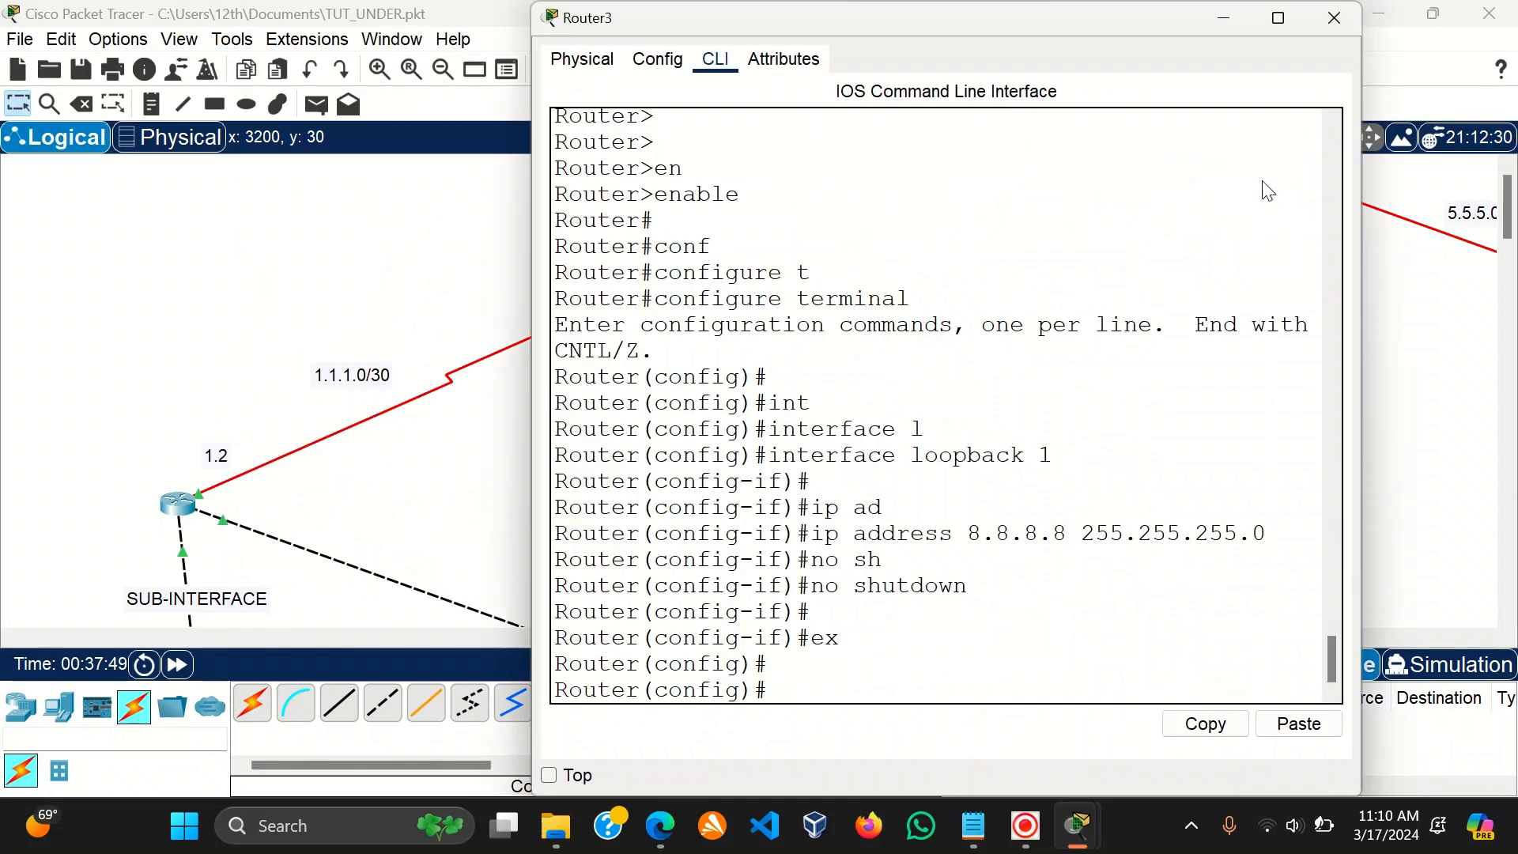
key("Return")
key("Return")
type("ex")
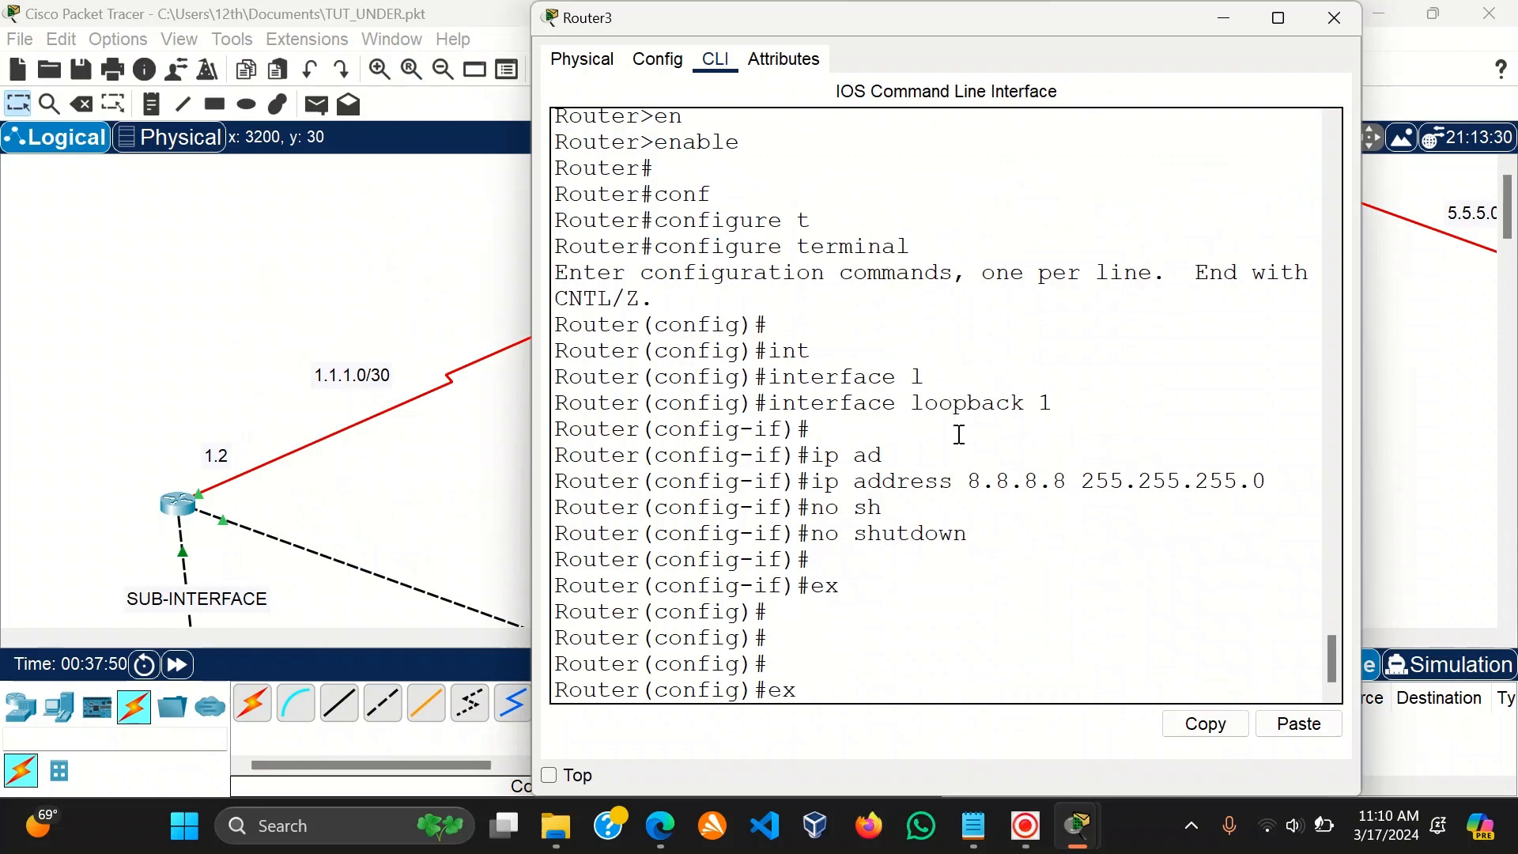
key("Return")
key("Return")
Erase the startup configuration of Router3 and confirm the removal of all configuration files.
type("er")
key("Tab")
type("st")
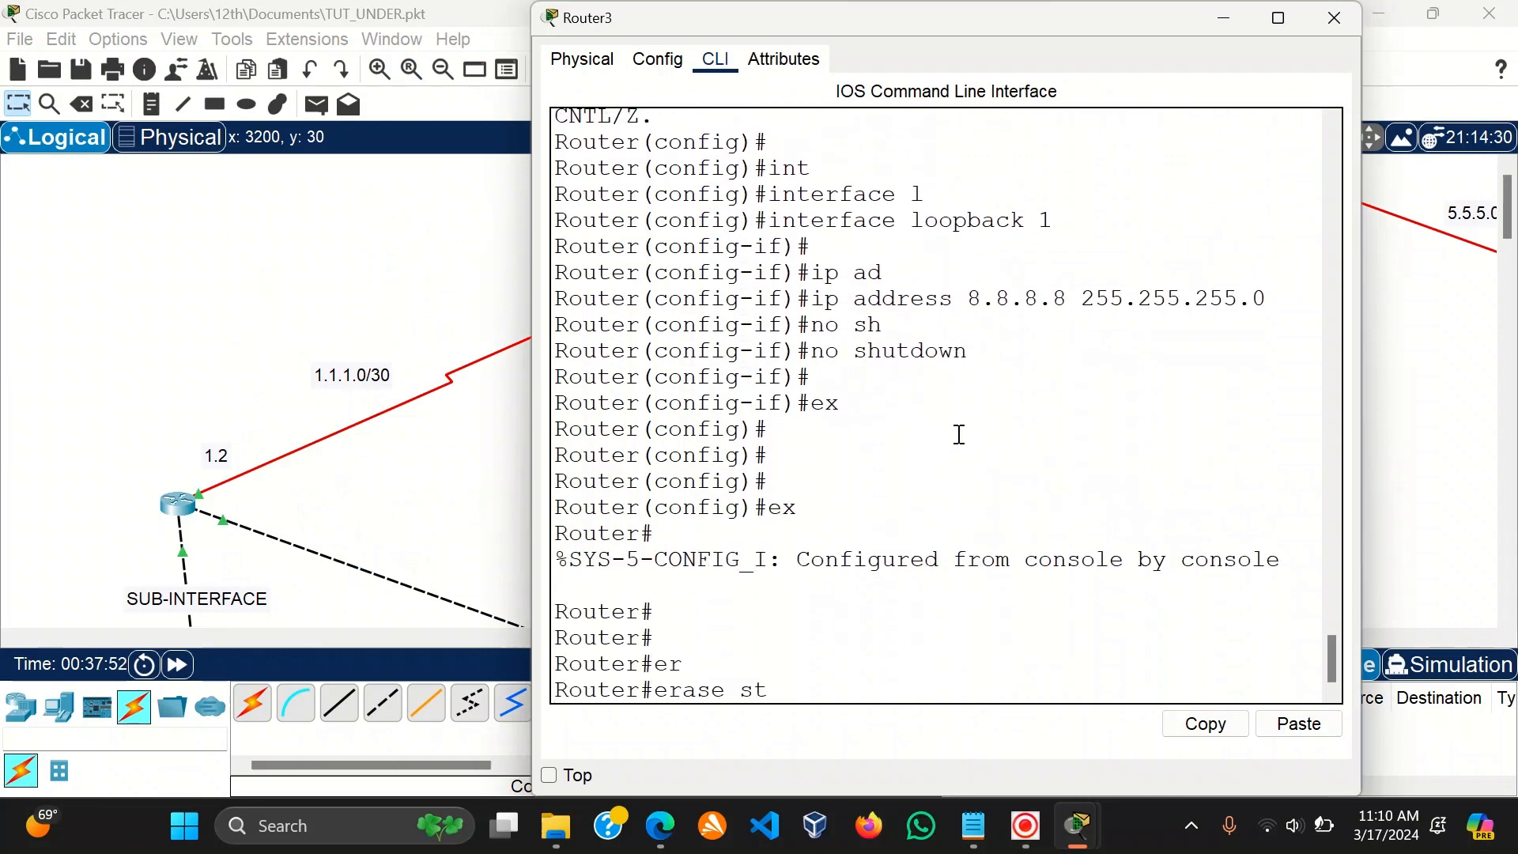
key("Tab")
key("Return")
key("Return")
key("Return")
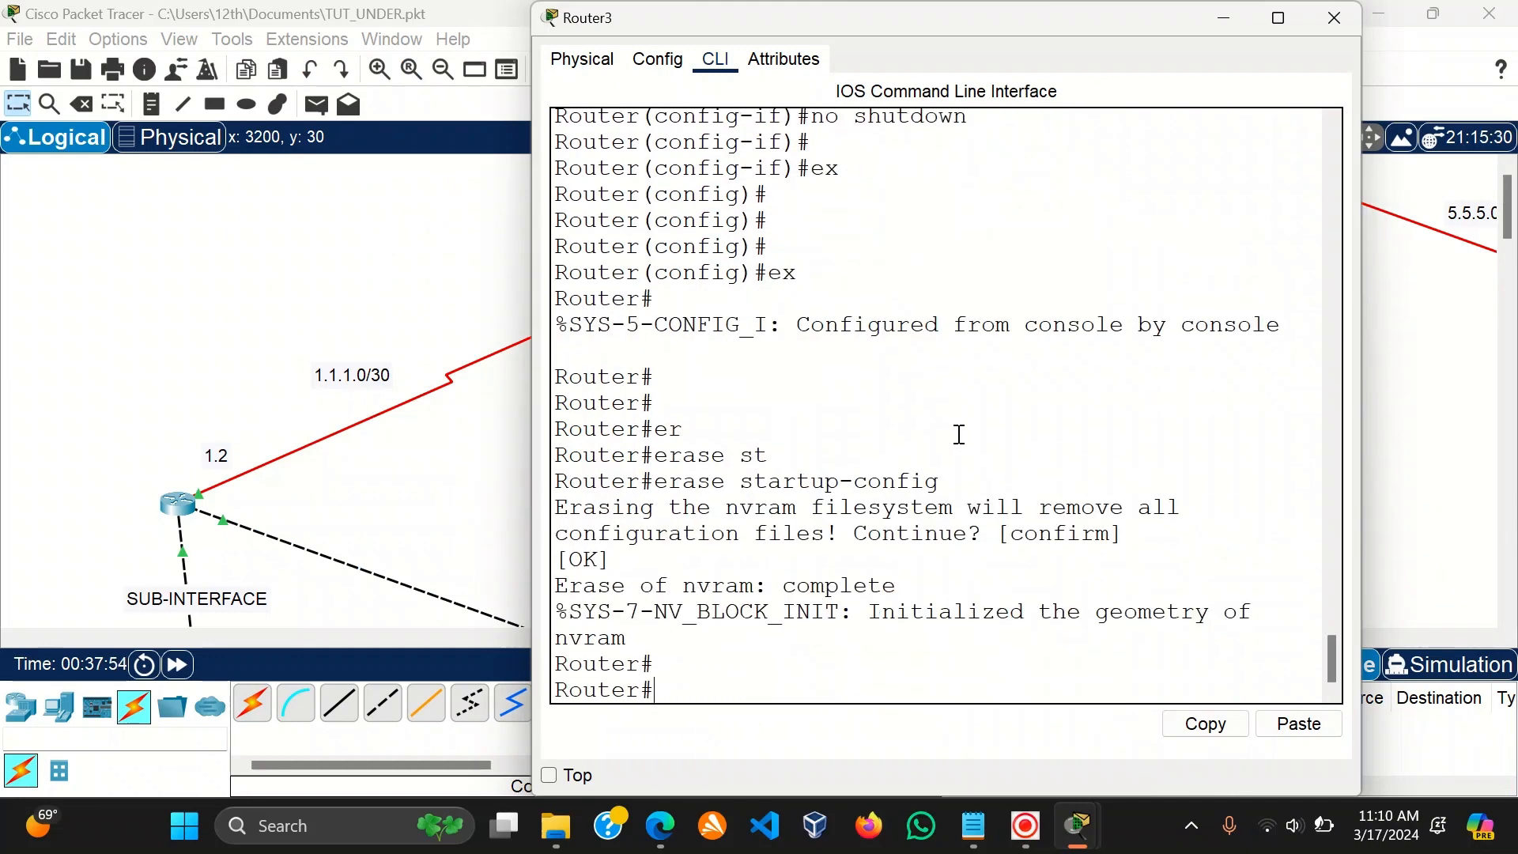
Reload Router3 without saving the modified configuration, and confirm the reload.
type("re")
key("Tab")
type("l")
key("Tab")
key("Return")
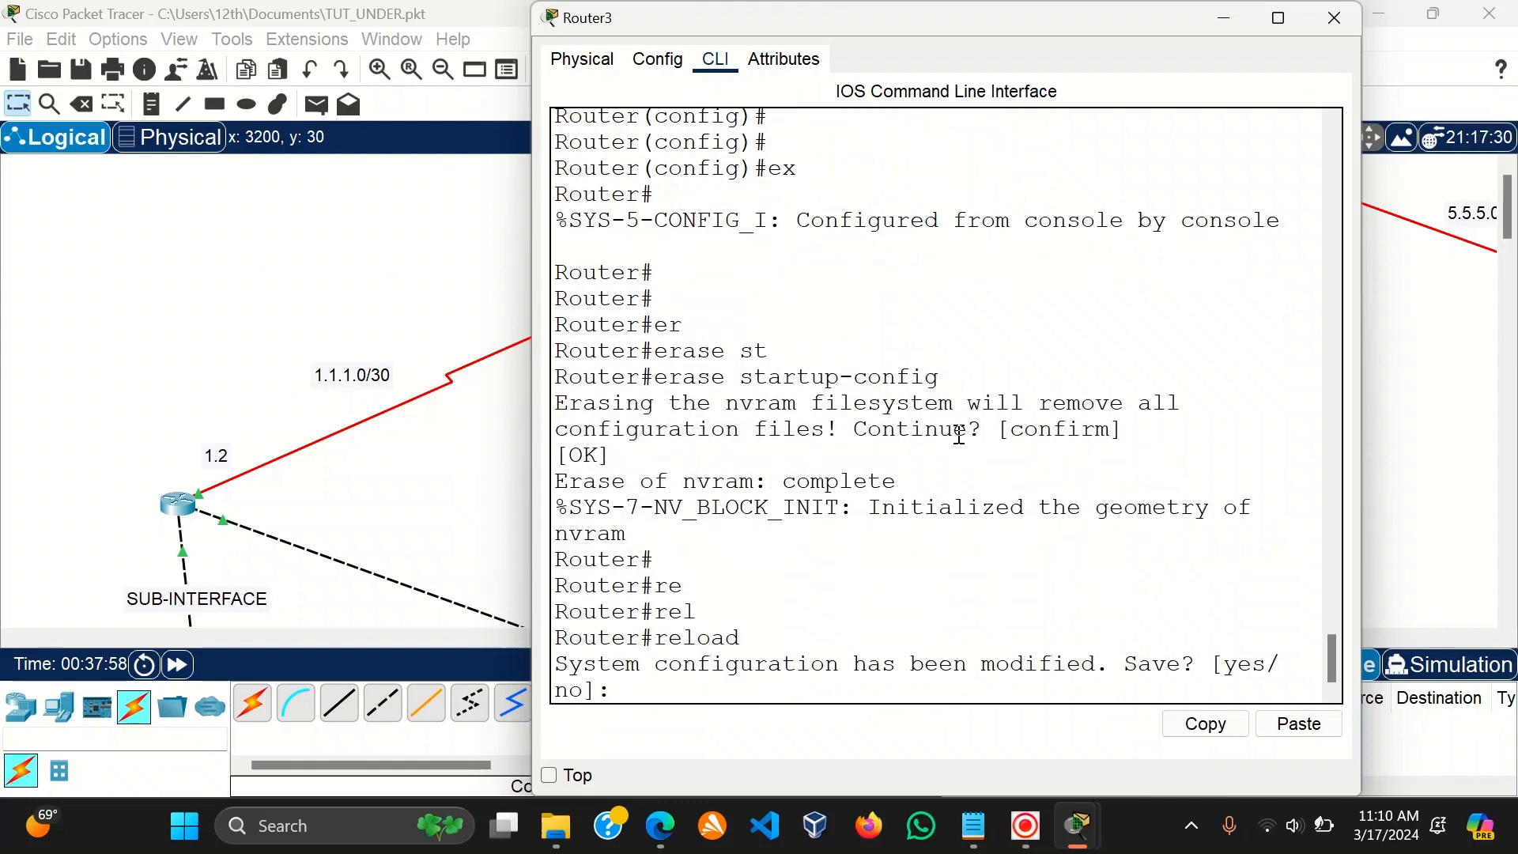
key("Return")
key("Return")
key("Return")
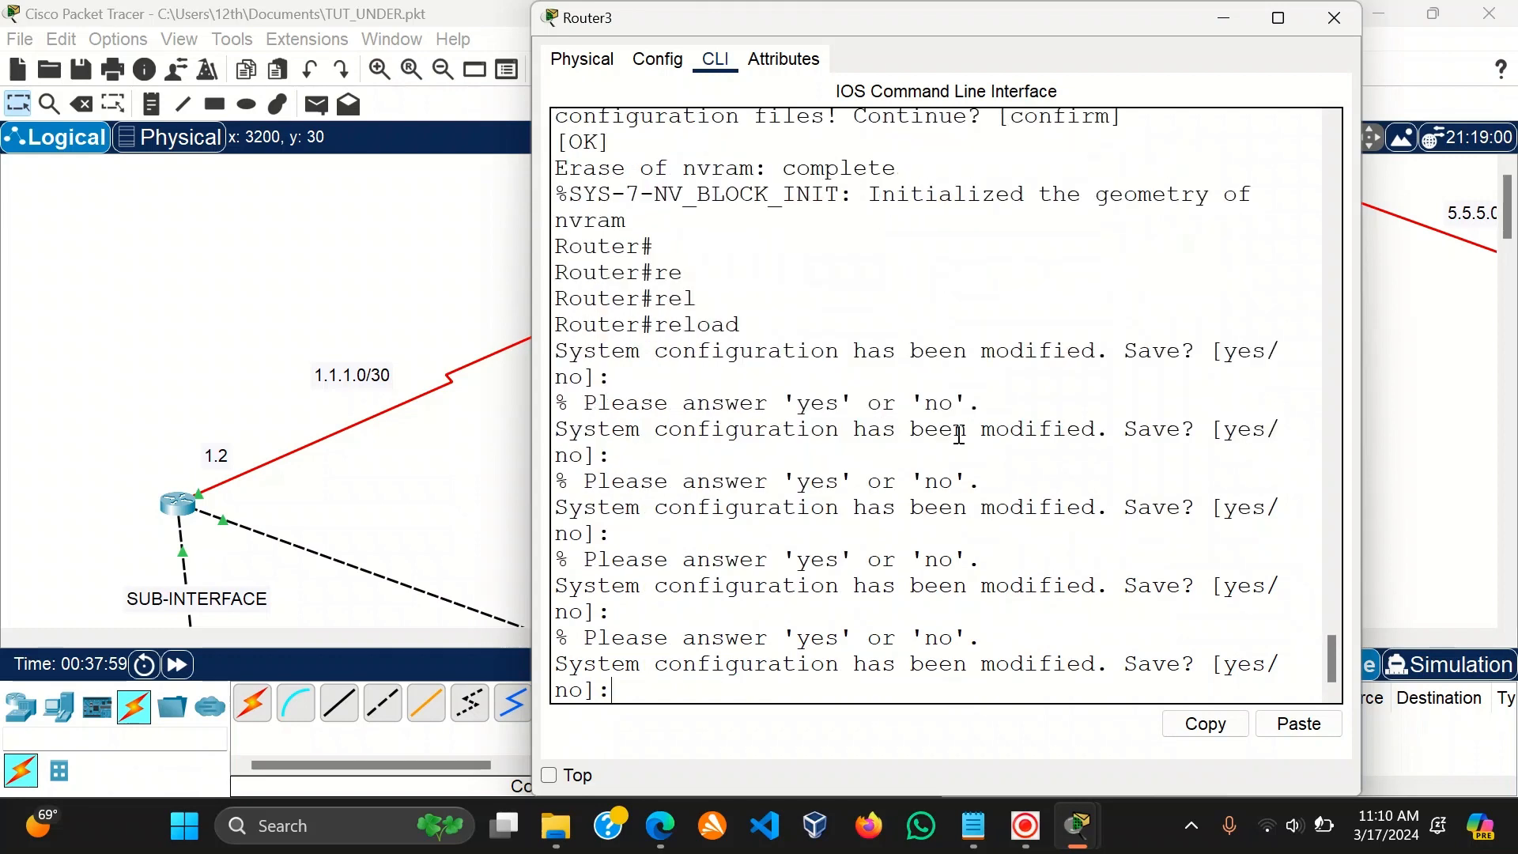
type("no")
key("Return")
key("Return")
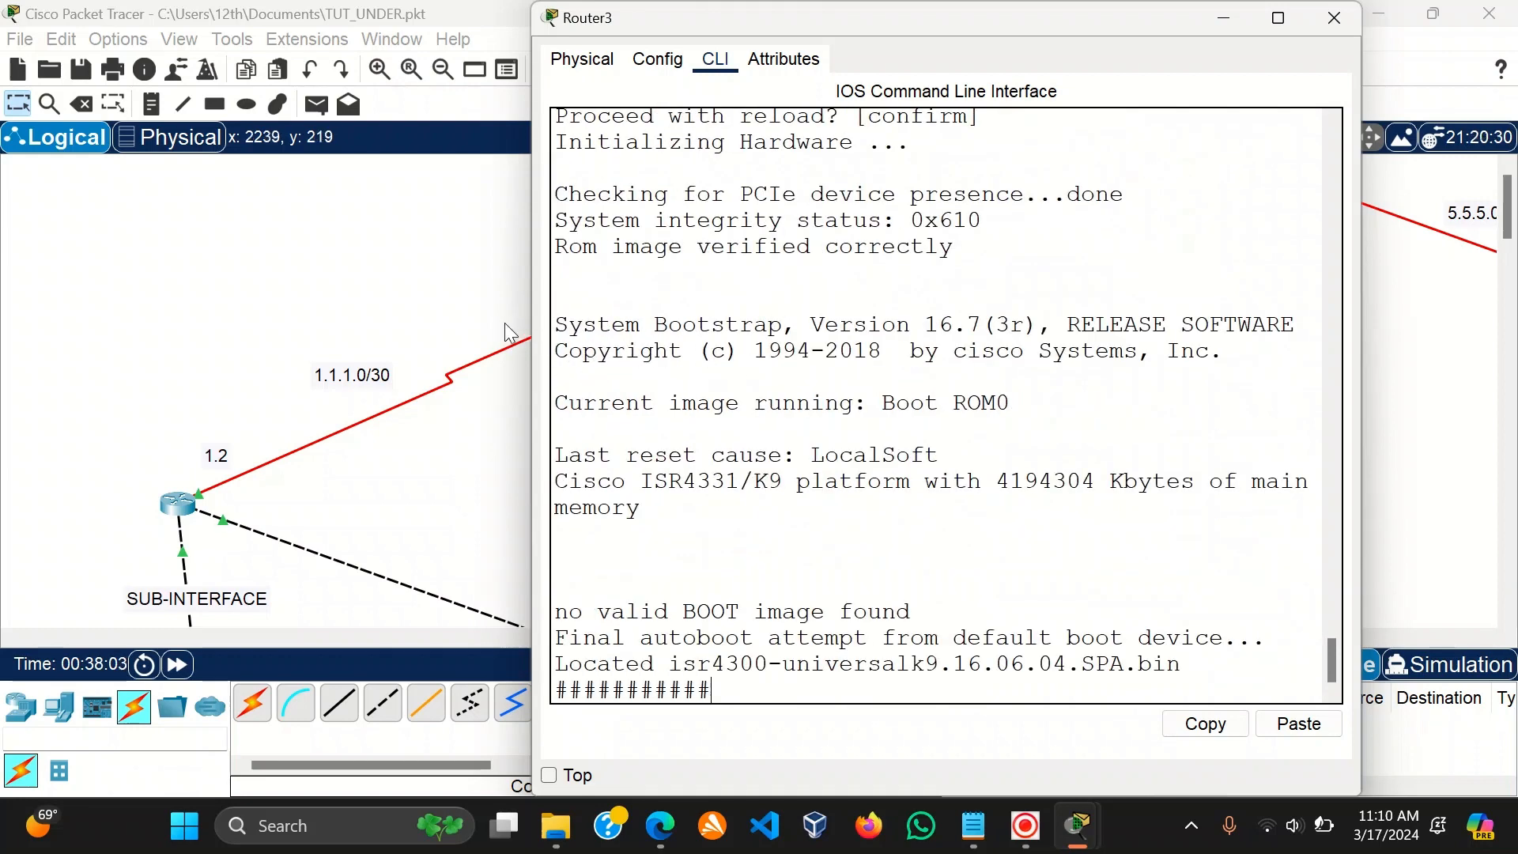
Return to the topology and open the console of Router1, at the 1.2 end of the 1.1.1.0/30 link.
left_click(462, 294)
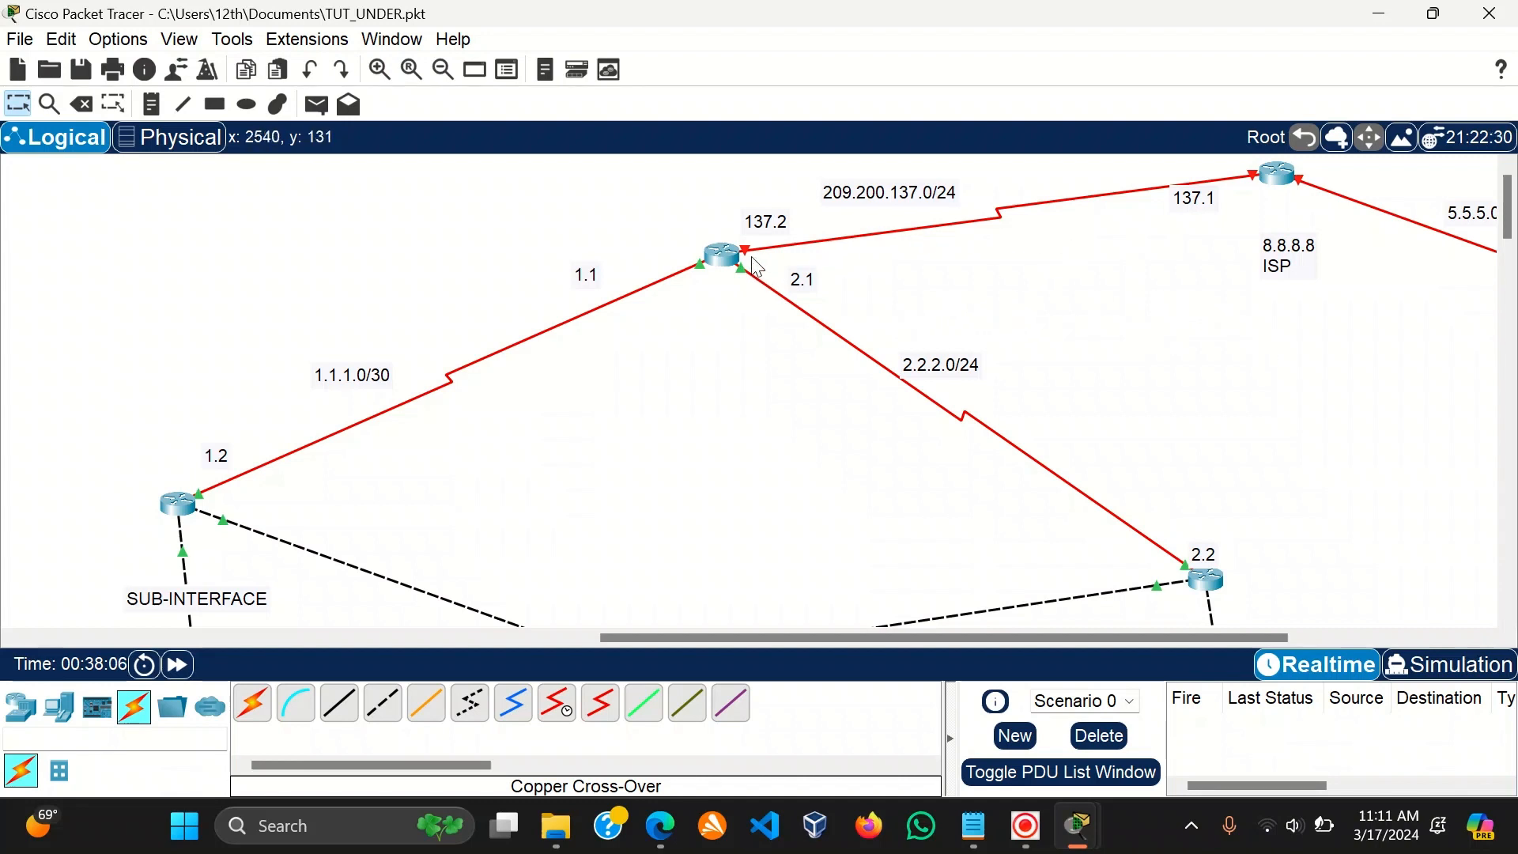
scroll(555, 490, "down", 3)
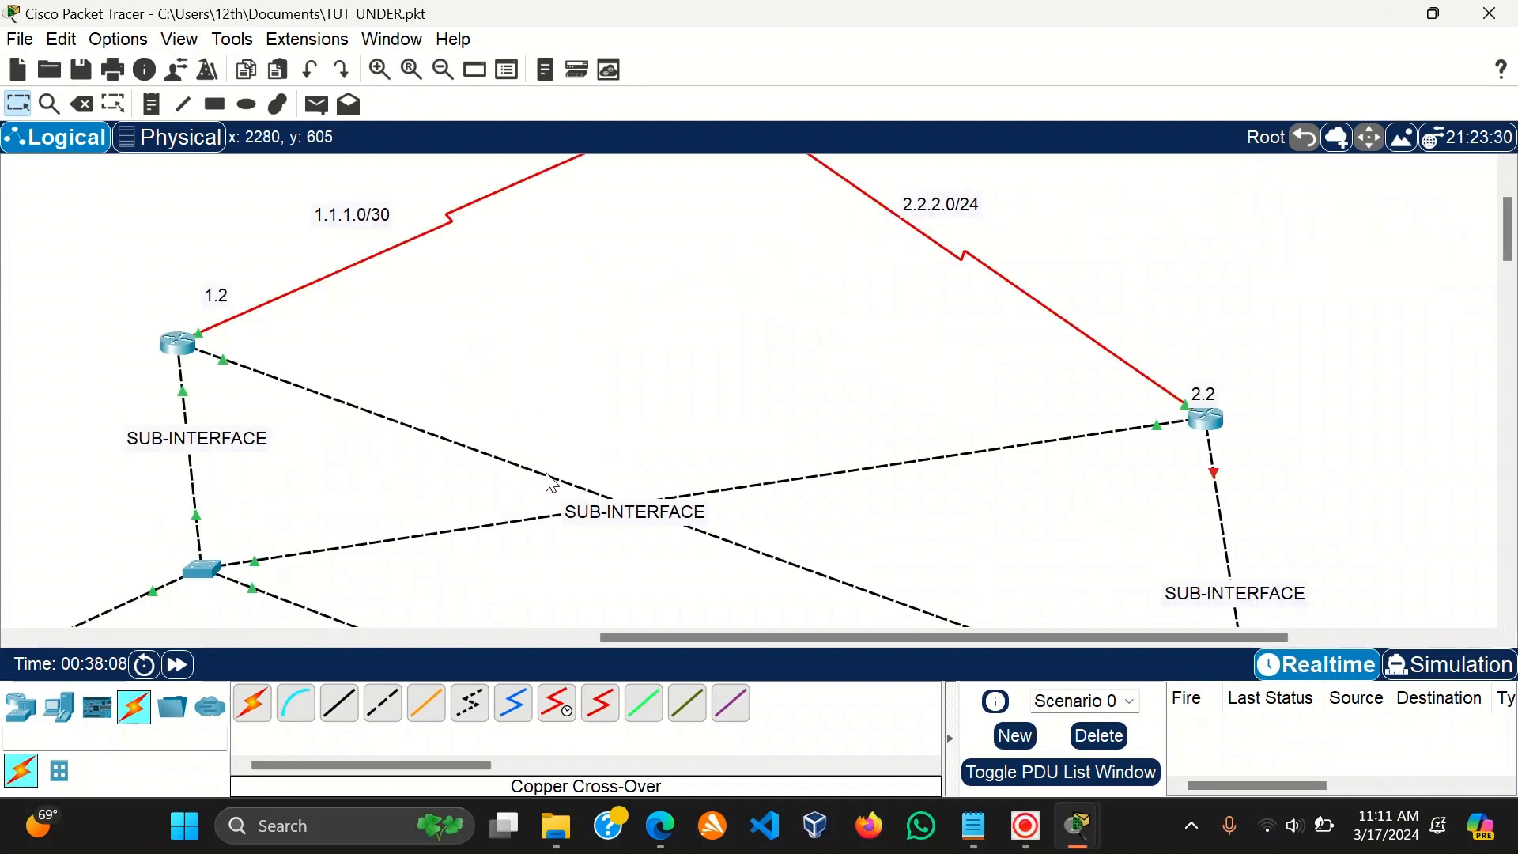
scroll(382, 363, "up", 3)
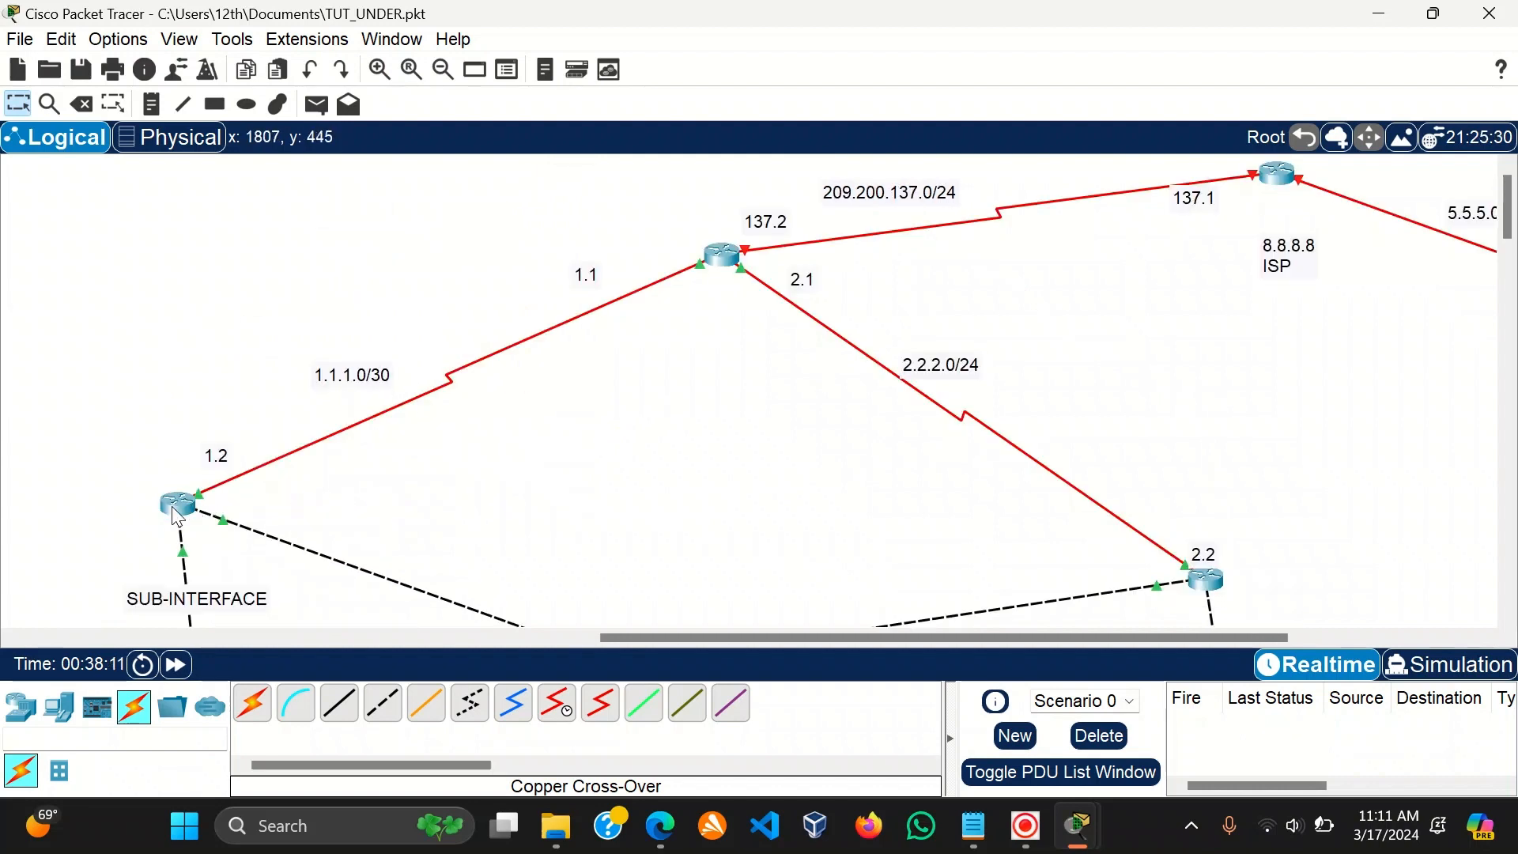
left_click_drag(173, 506, 179, 511)
left_click(175, 525)
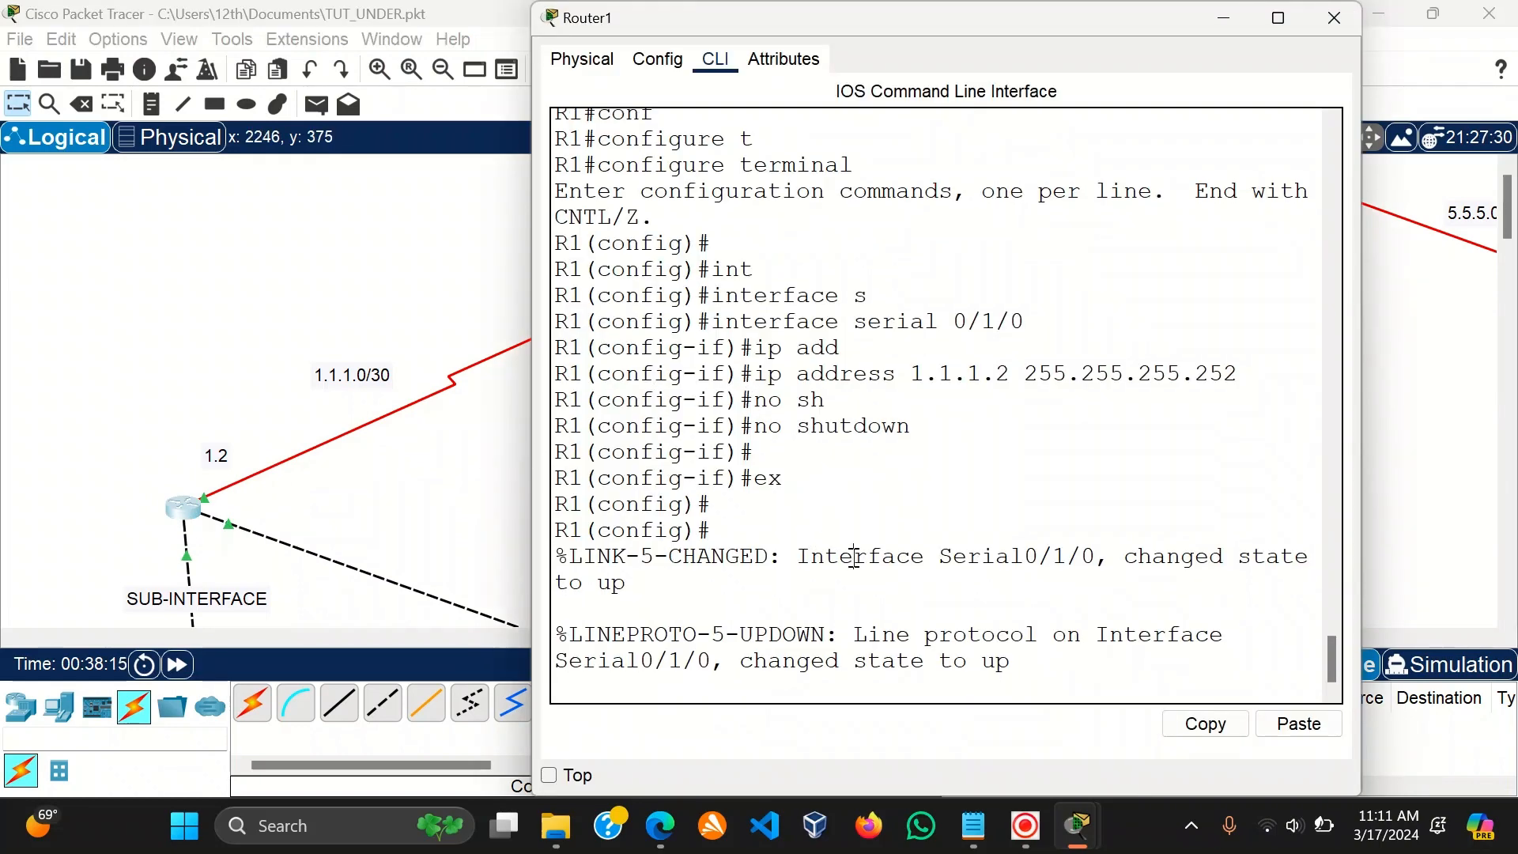
key("Return")
key("Return")
key("Return")
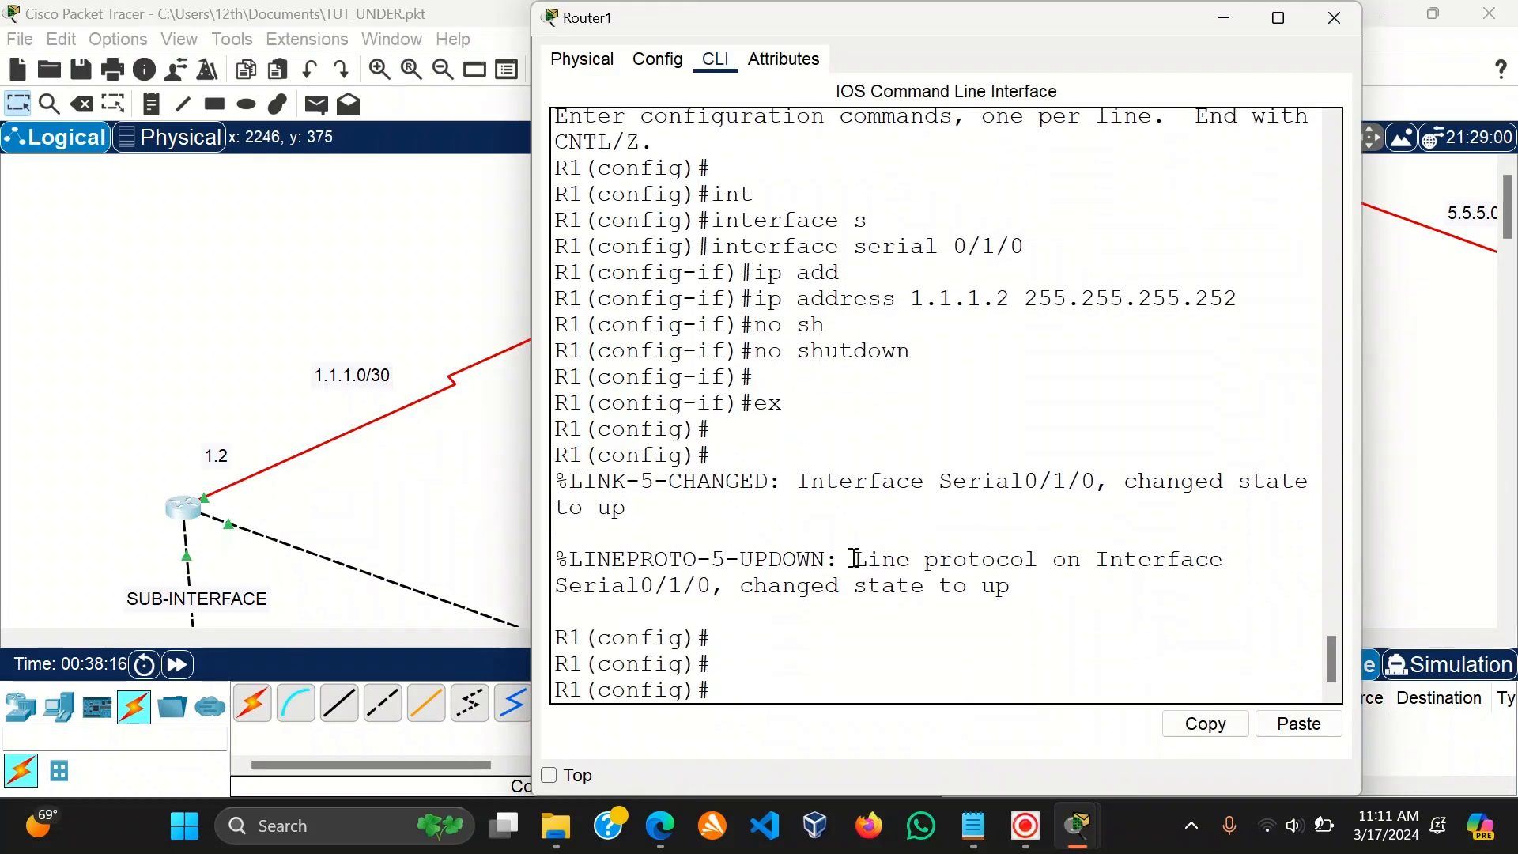
Start OSPF routing process 1 on R1 from global configuration mode.
type("osp")
key("Tab")
key("BackSpace")
key("BackSpace")
key("BackSpace")
type("ro")
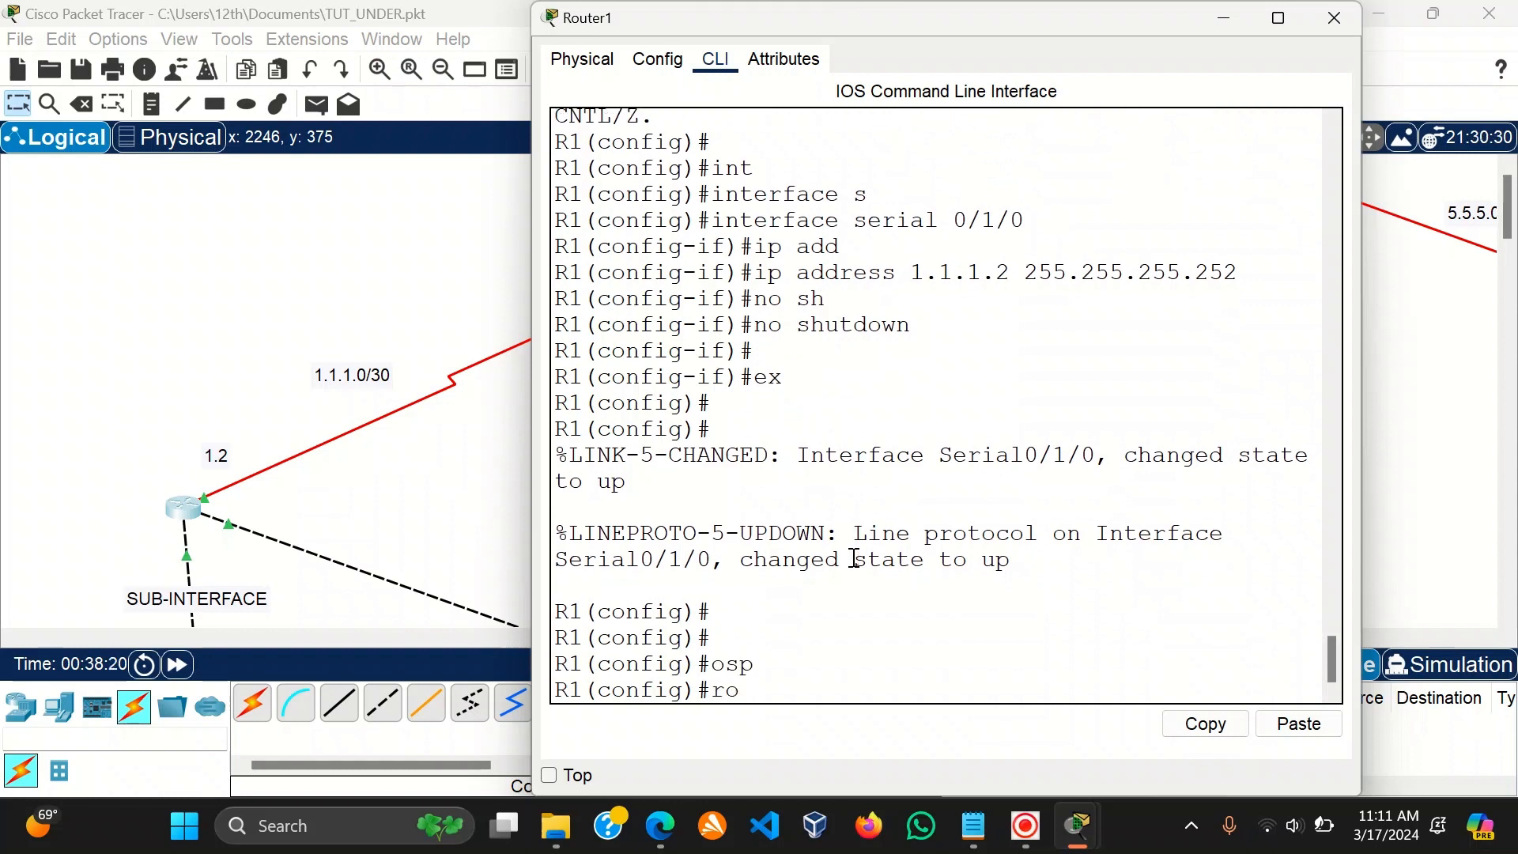
type("u")
key("Tab")
type("os")
key("Tab")
type("1")
key("Return")
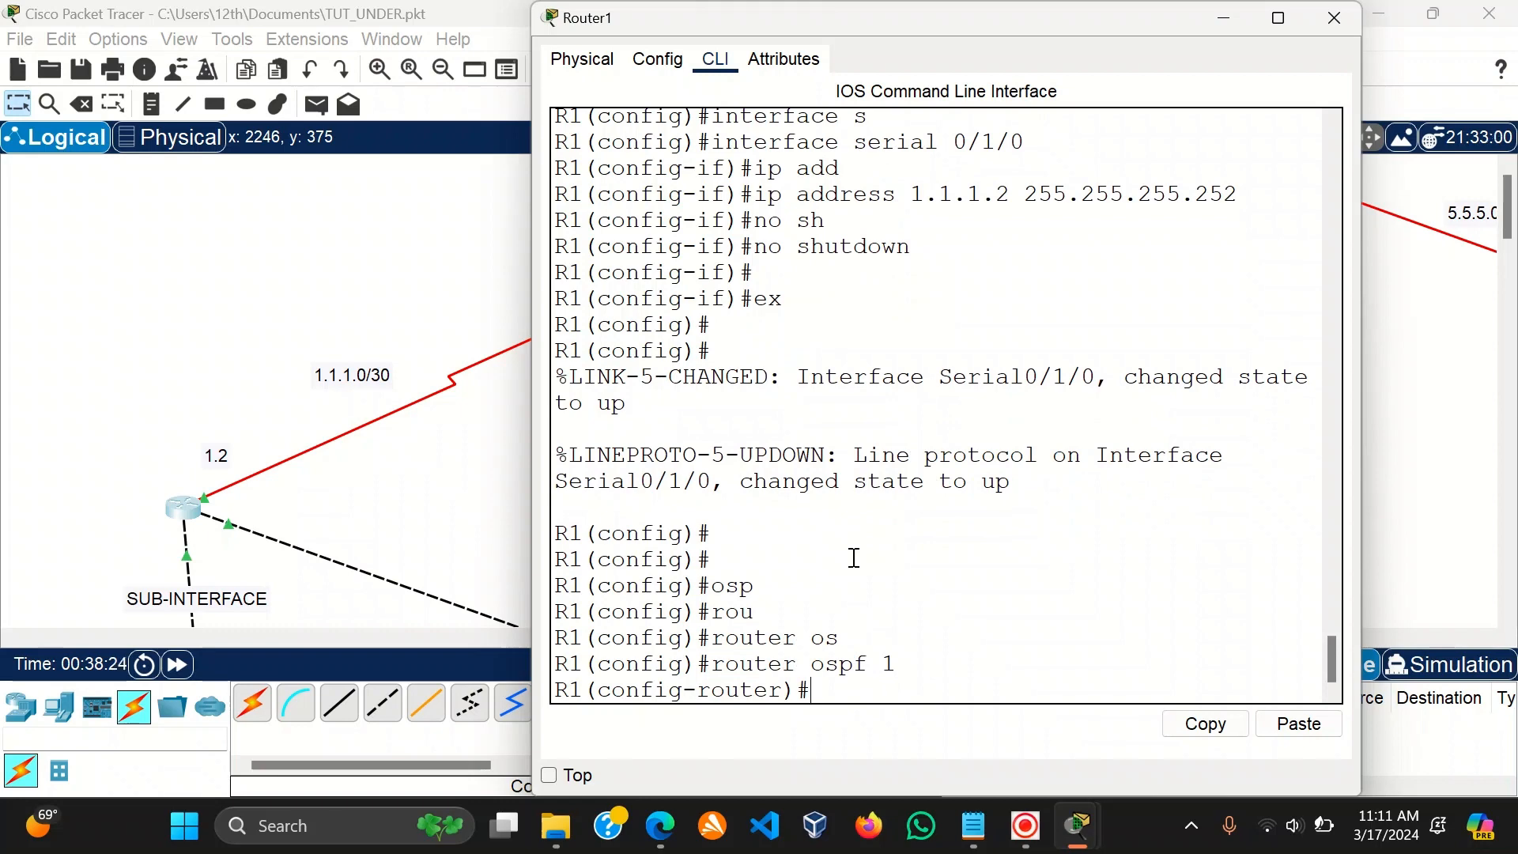
Maximize R1's console and advertise network 192.168.10.0 with wildcard mask 0.0.0.255 in OSPF area 0.
left_click(1258, 20)
key("Return")
key("Return")
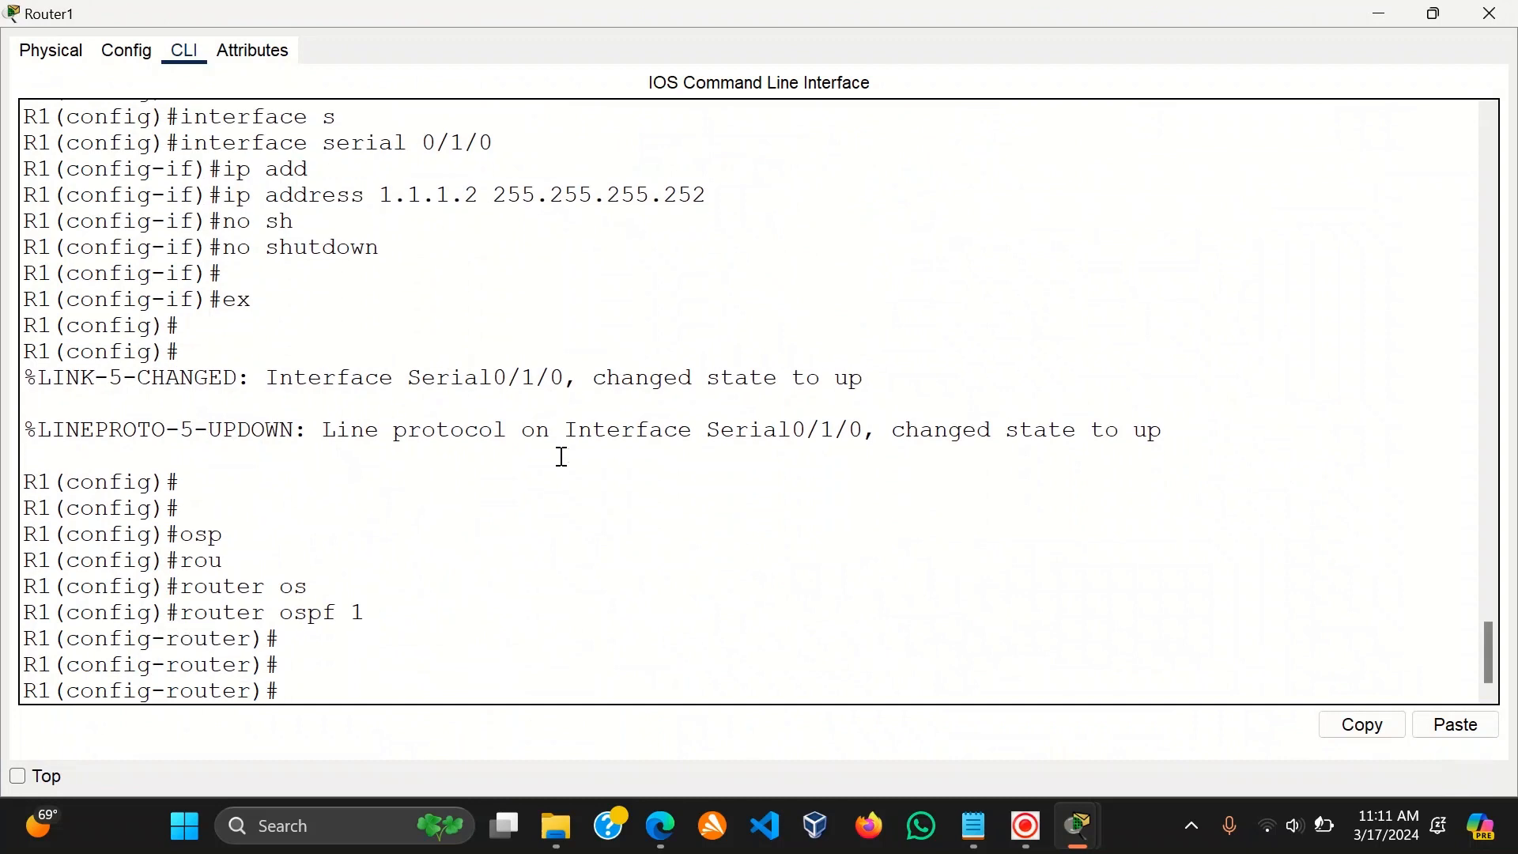
type("net")
key("Tab")
type("19")
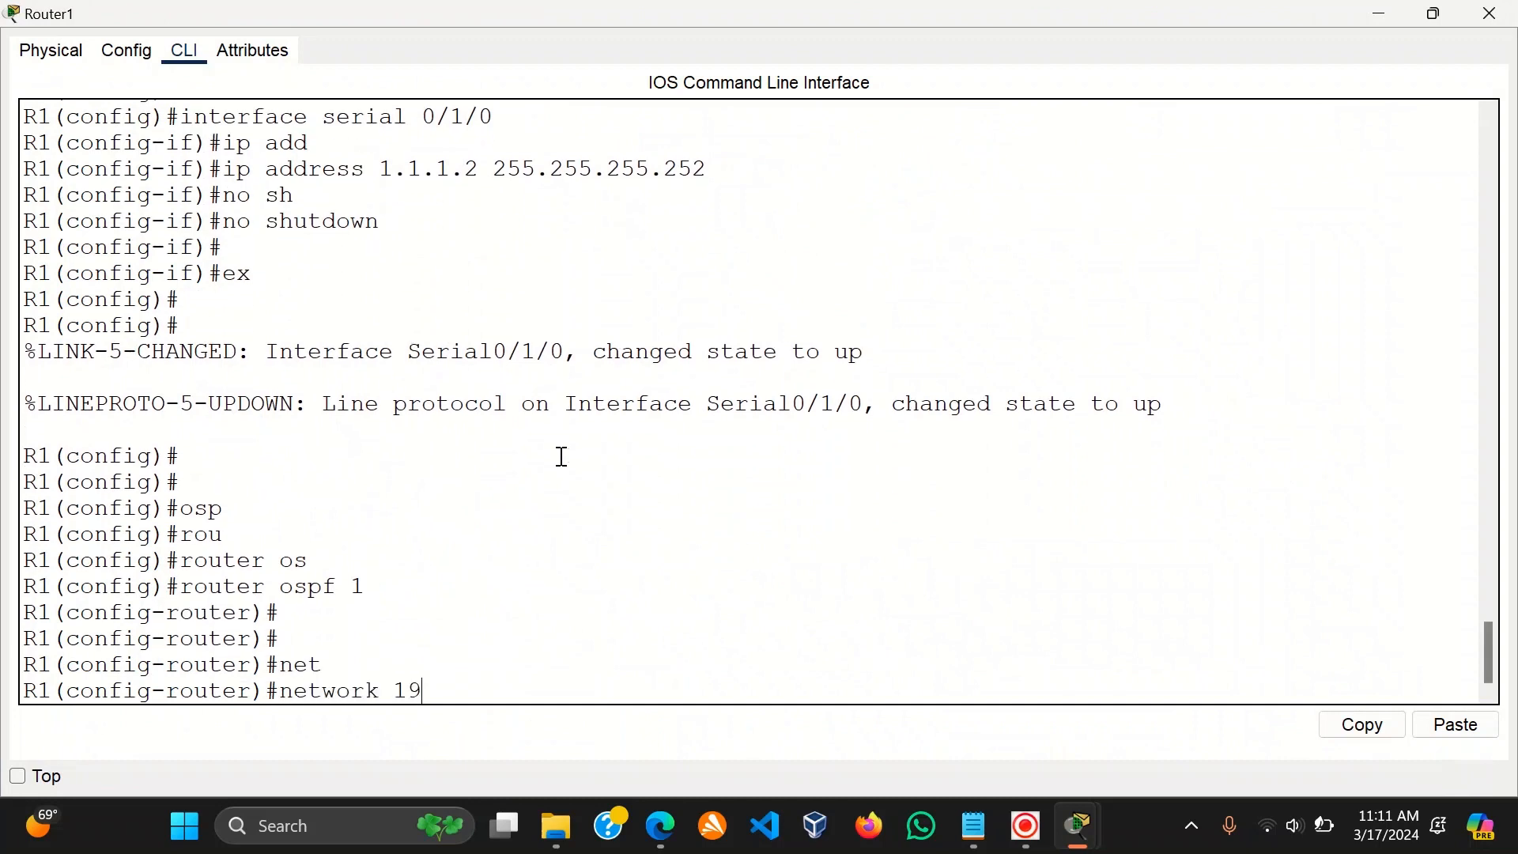
type("2.168.10.0 0.0.0.")
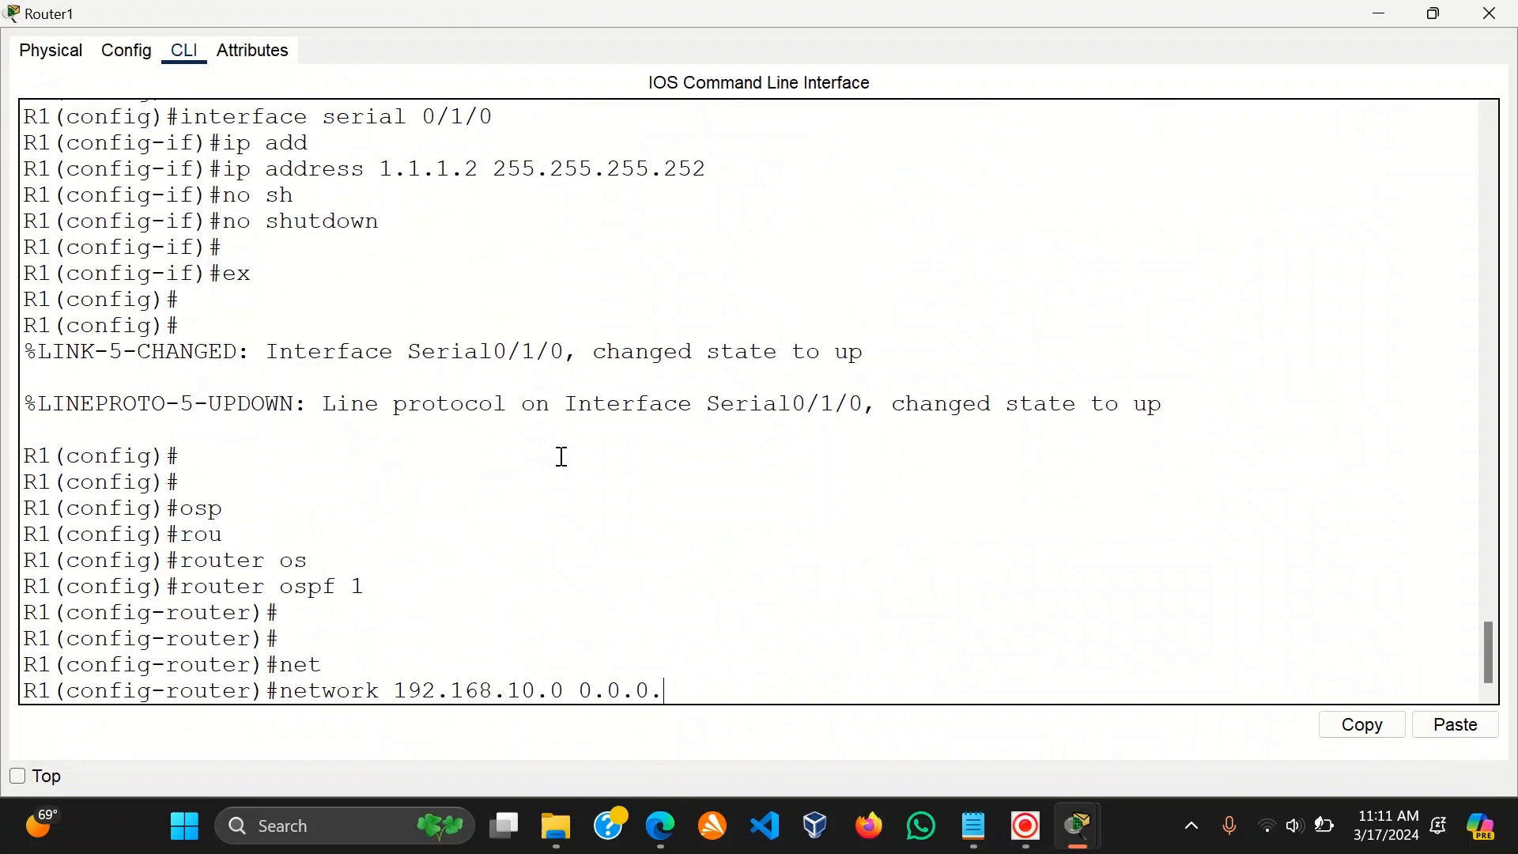
type("0")
type("255 area 0")
key("Return")
Reuse the previous network statement to advertise 192.168.20.0 with wildcard mask 0.0.0.255 in OSPF area 0 on R1.
key("Up")
key("Left")
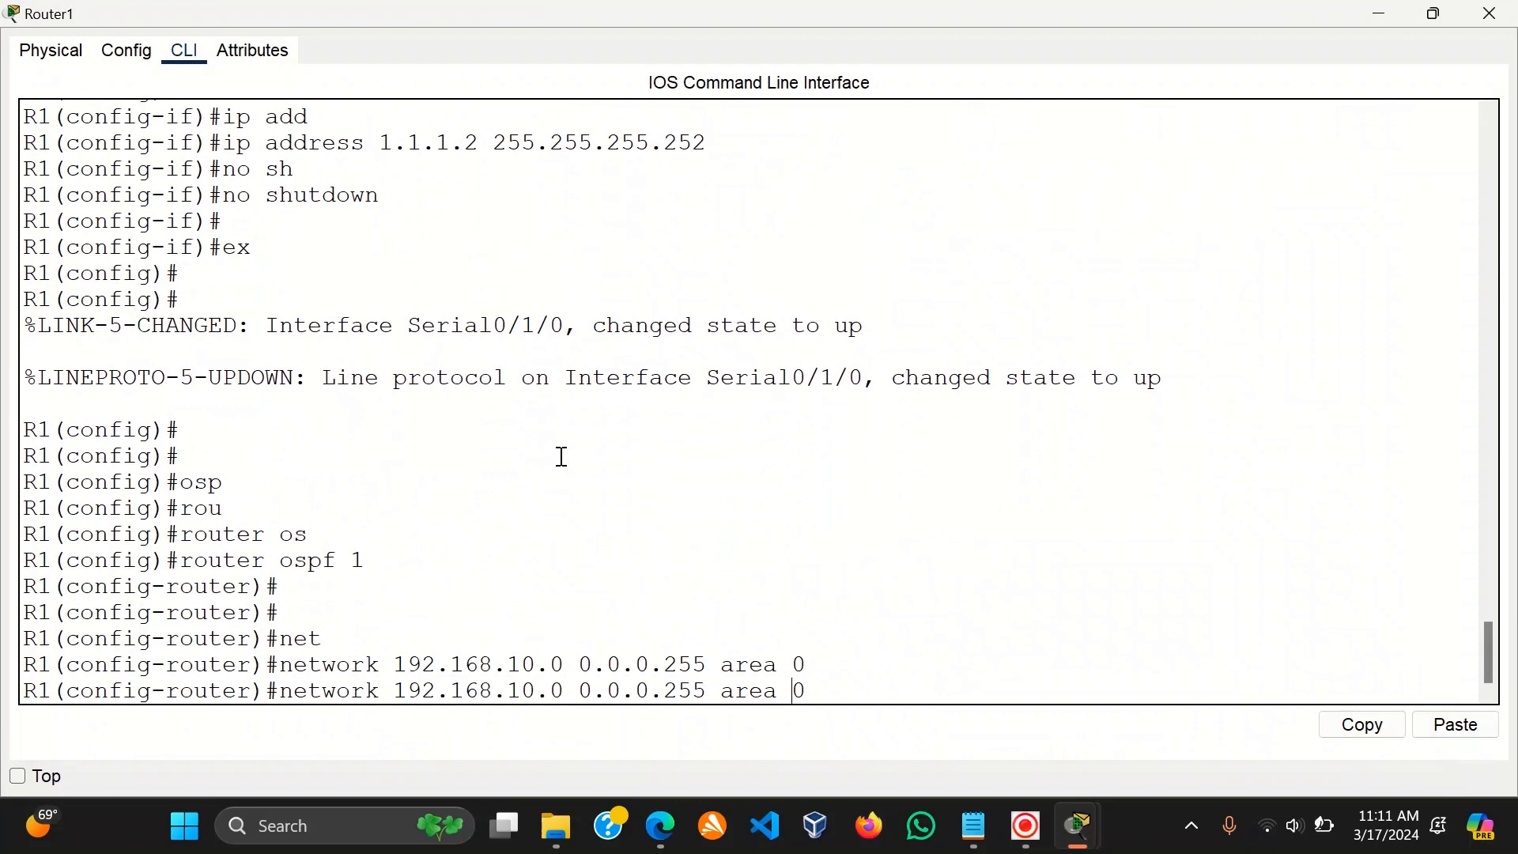
key("Left")
key("Left")
key("Left")
key("Left")
key("Left")
key("Left")
key("Left")
key("Left")
key("Left")
key("Left")
key("Left")
key("Left")
key("Left")
key("Left")
key("Left")
key("Left")
key("Left")
key("Left")
key("Left")
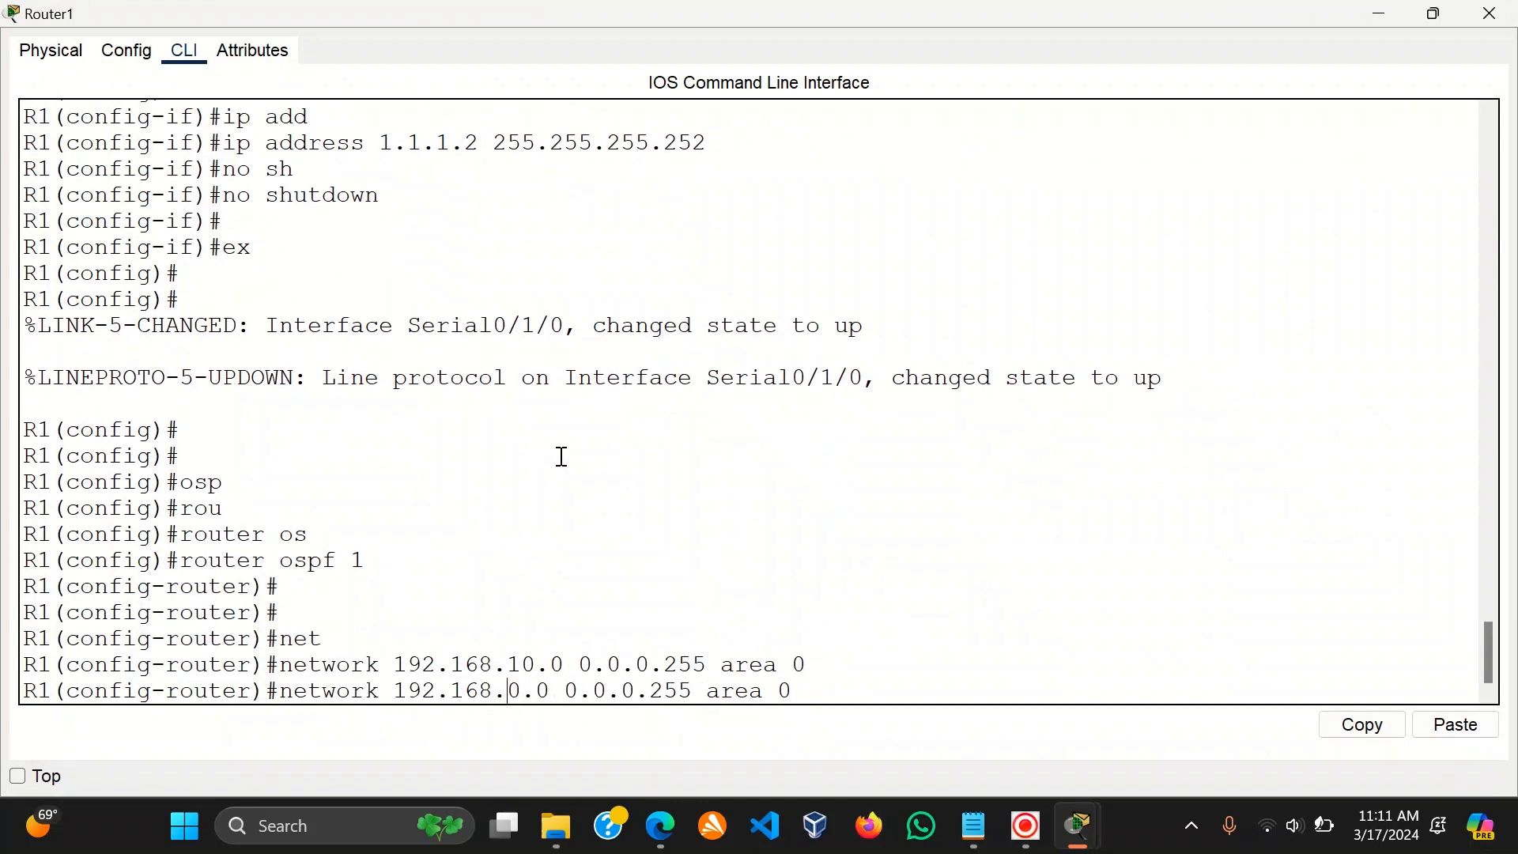
key("BackSpace")
type("2")
key("Return")
Advertise network 192.168.30.0 with wildcard mask 0.0.0.255 in area 0 of R1's OSPF process.
key("Up")
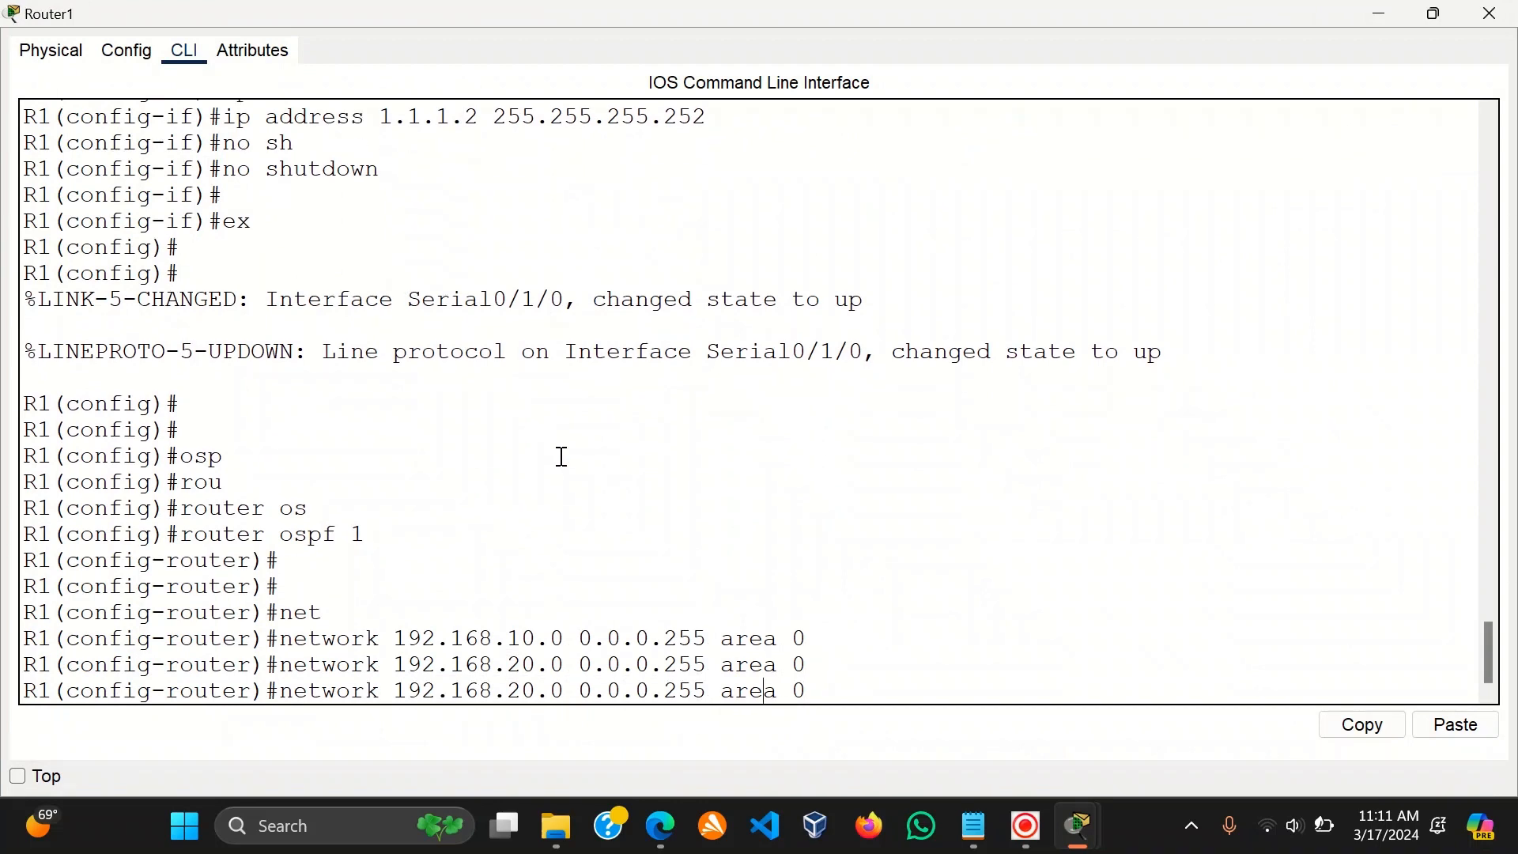
key("Left")
key("Left")
key("Left")
key("Left")
key("Left")
key("Left")
key("Left")
key("Left")
key("Left")
key("Left")
key("Left")
key("Left")
key("Left")
key("Left")
key("Left")
key("Left")
key("Left")
key("Left")
key("Left")
key("Left")
key("BackSpace")
type("3")
key("Return")
Add network 192.168.40.0 with wildcard mask 0.0.0.255 to OSPF area 0 on R1.
key("Up")
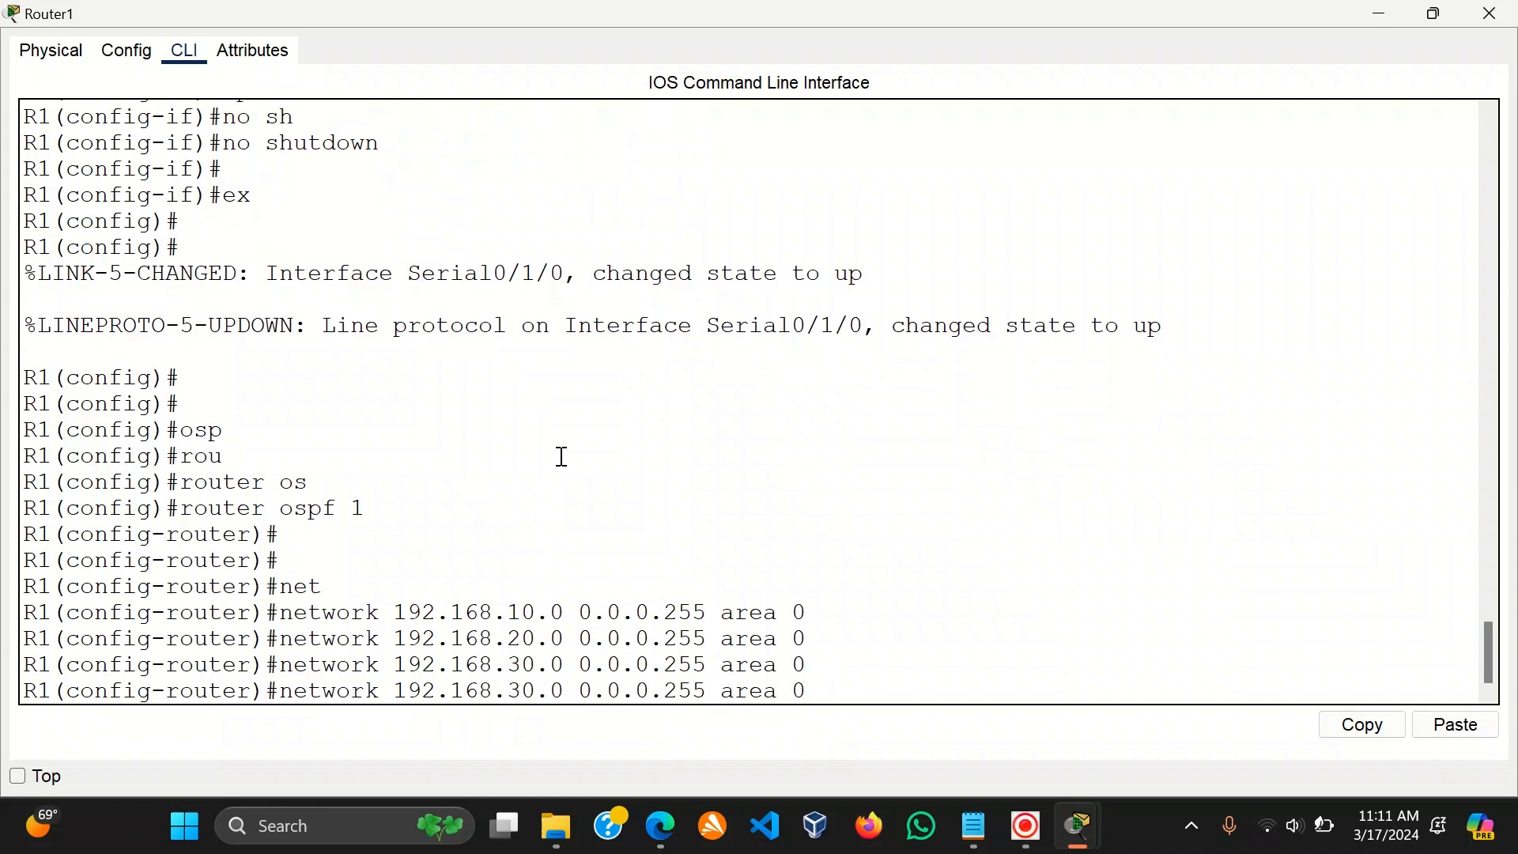
key("Left")
key("Left")
key("Left")
key("Left")
key("Left")
key("Left")
key("Left")
key("Left")
key("Left")
key("Left")
key("Left")
key("Left")
key("Left")
key("Left")
key("Left")
key("Left")
key("Left")
key("Left")
key("Left")
key("Left")
key("BackSpace")
type("4")
key("Return")
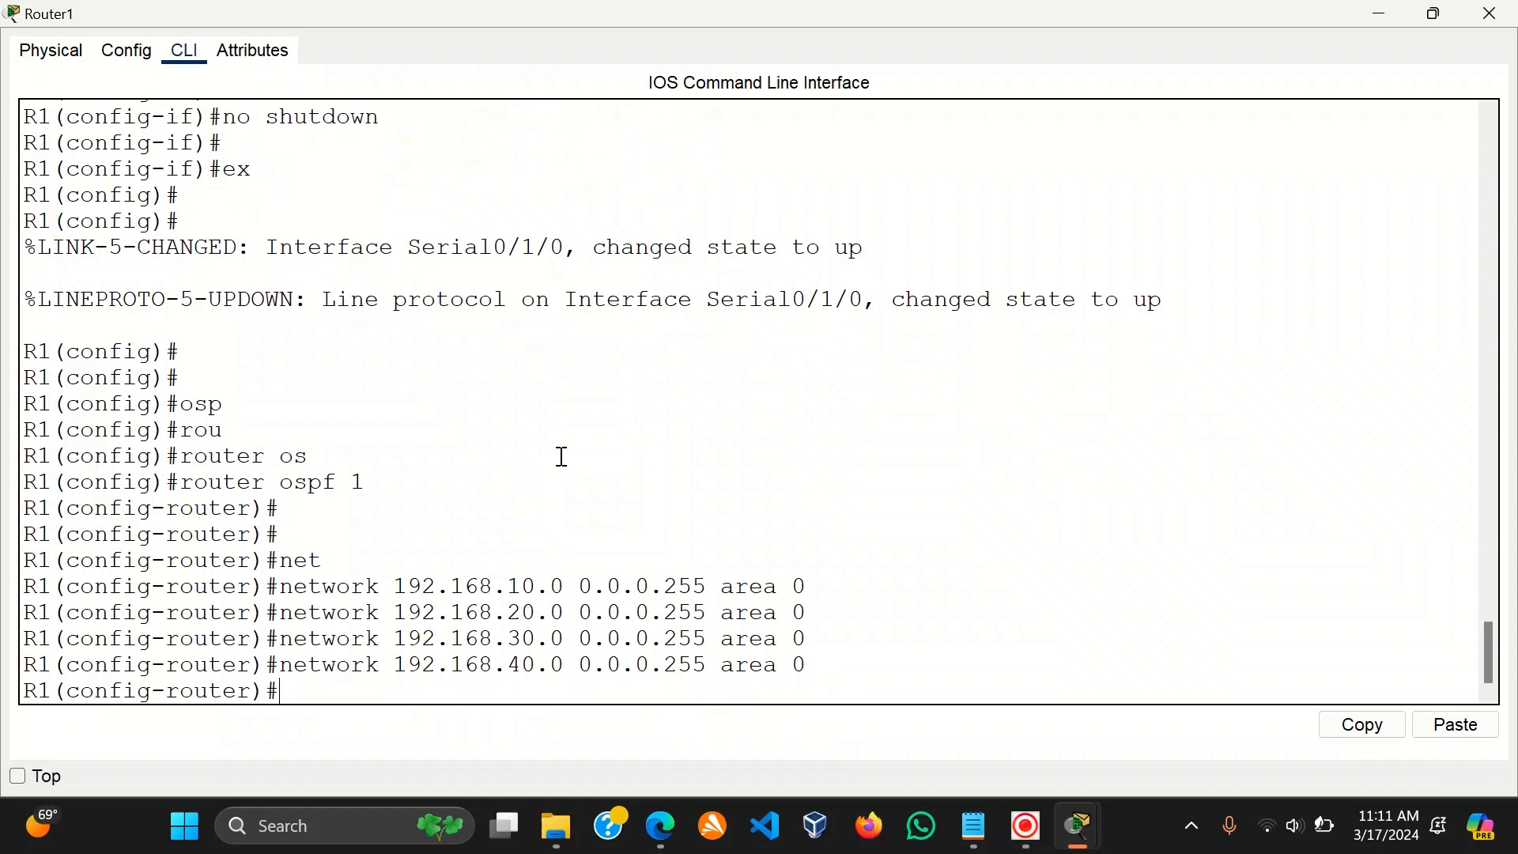
Check R1's serial link in the topology, advertise network 1.1.1.0 with wildcard mask 0.0.0.3 in OSPF area 0, and minimize the console.
left_click(1379, 14)
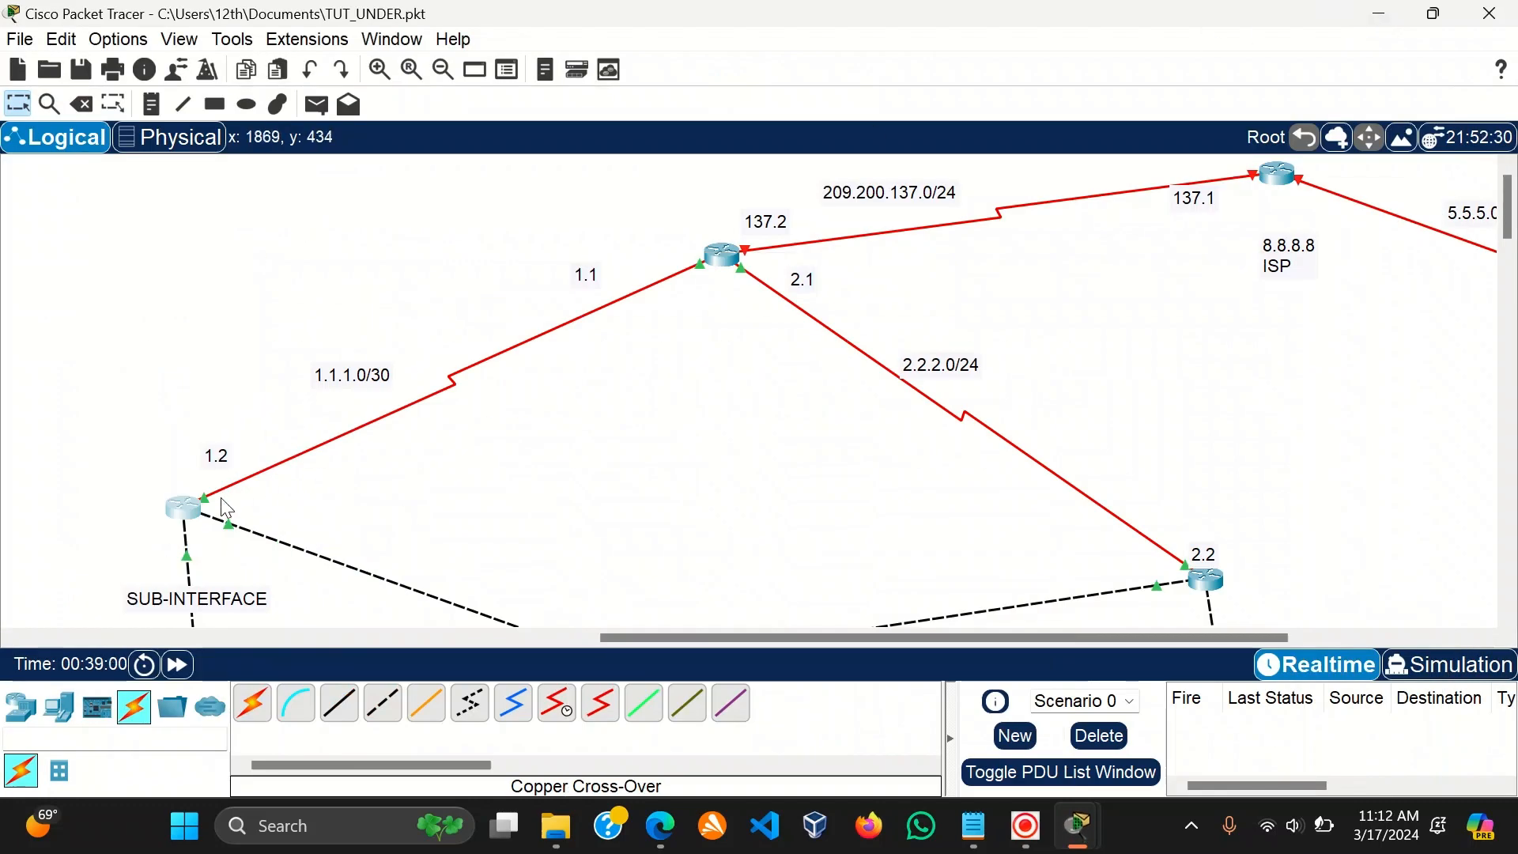
left_click(185, 506)
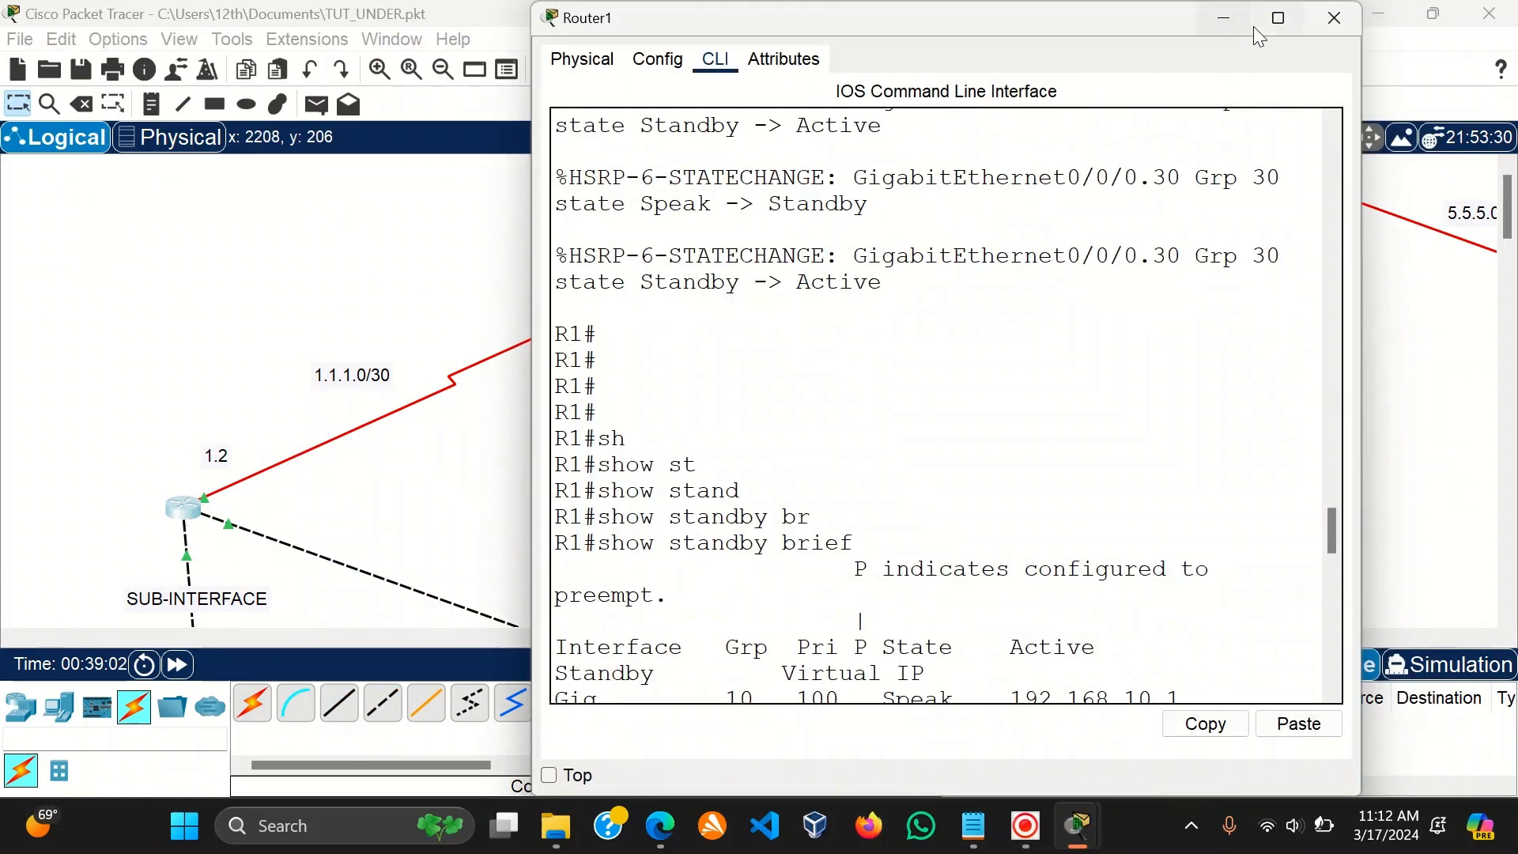
left_click(1265, 26)
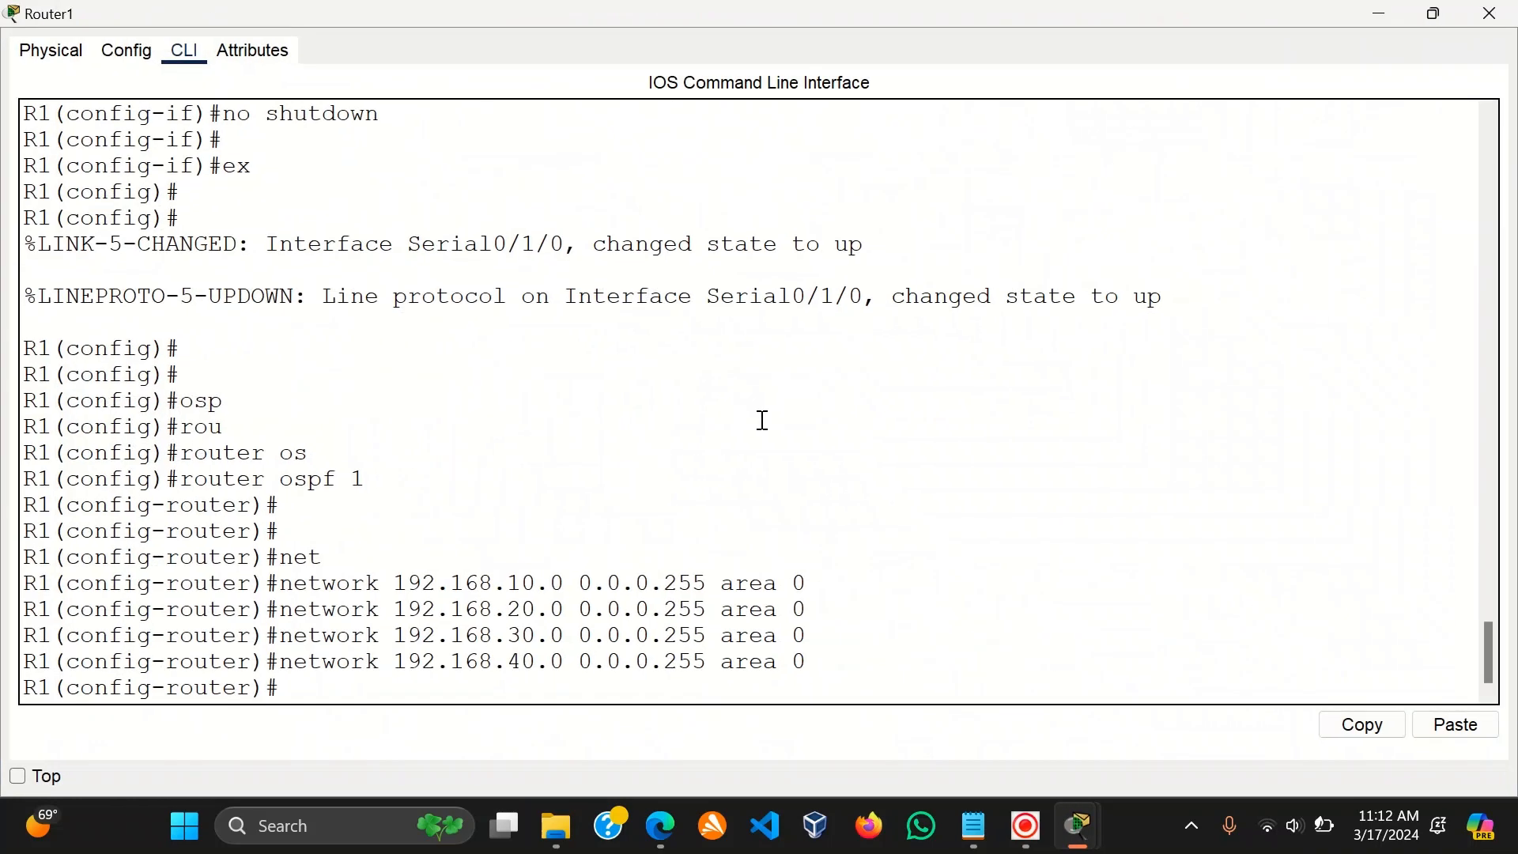
key("Return")
key("Return")
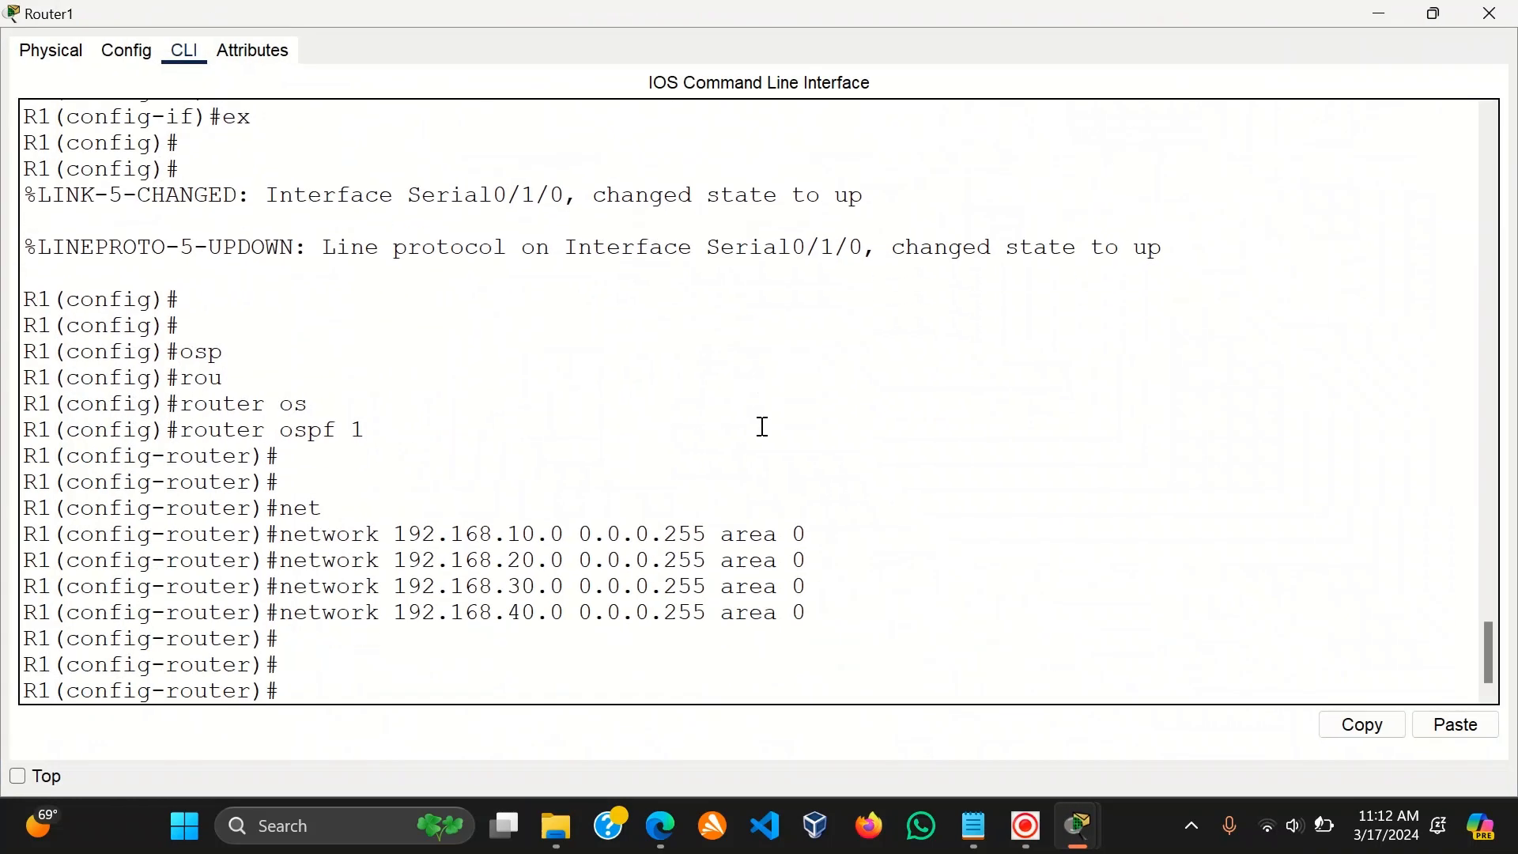
key("Up")
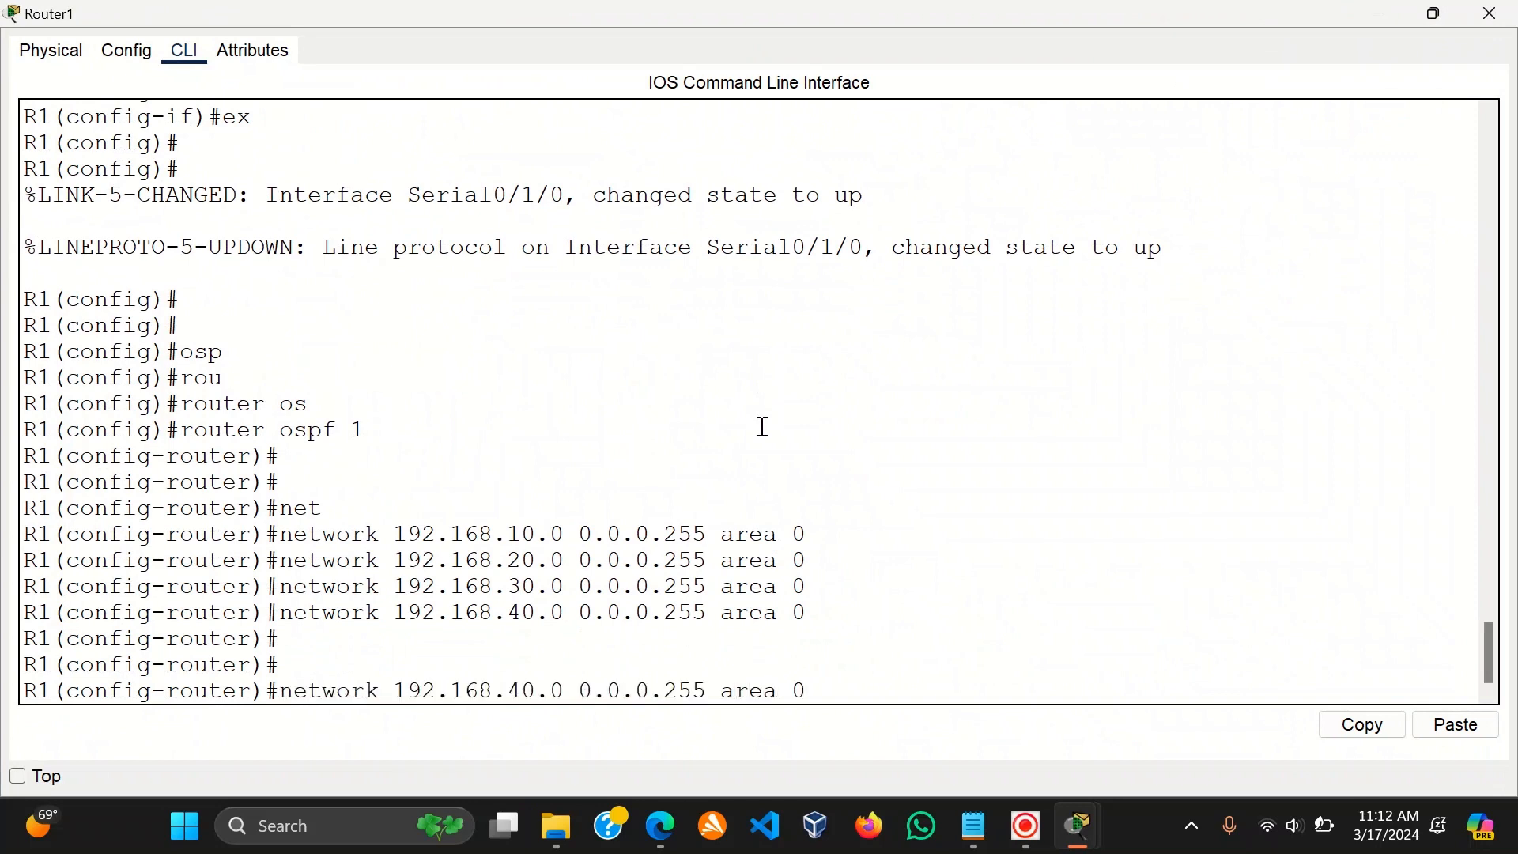
key("Left")
key("Left")
key("Left")
key("Left")
key("Left")
key("Left")
key("BackSpace")
key("BackSpace")
key("BackSpace")
key("BackSpace")
key("BackSpace")
key("BackSpace")
key("BackSpace")
key("BackSpace")
key("BackSpace")
key("BackSpace")
key("BackSpace")
key("BackSpace")
key("BackSpace")
key("BackSpace")
key("BackSpace")
key("BackSpace")
key("BackSpace")
key("BackSpace")
key("BackSpace")
key("BackSpace")
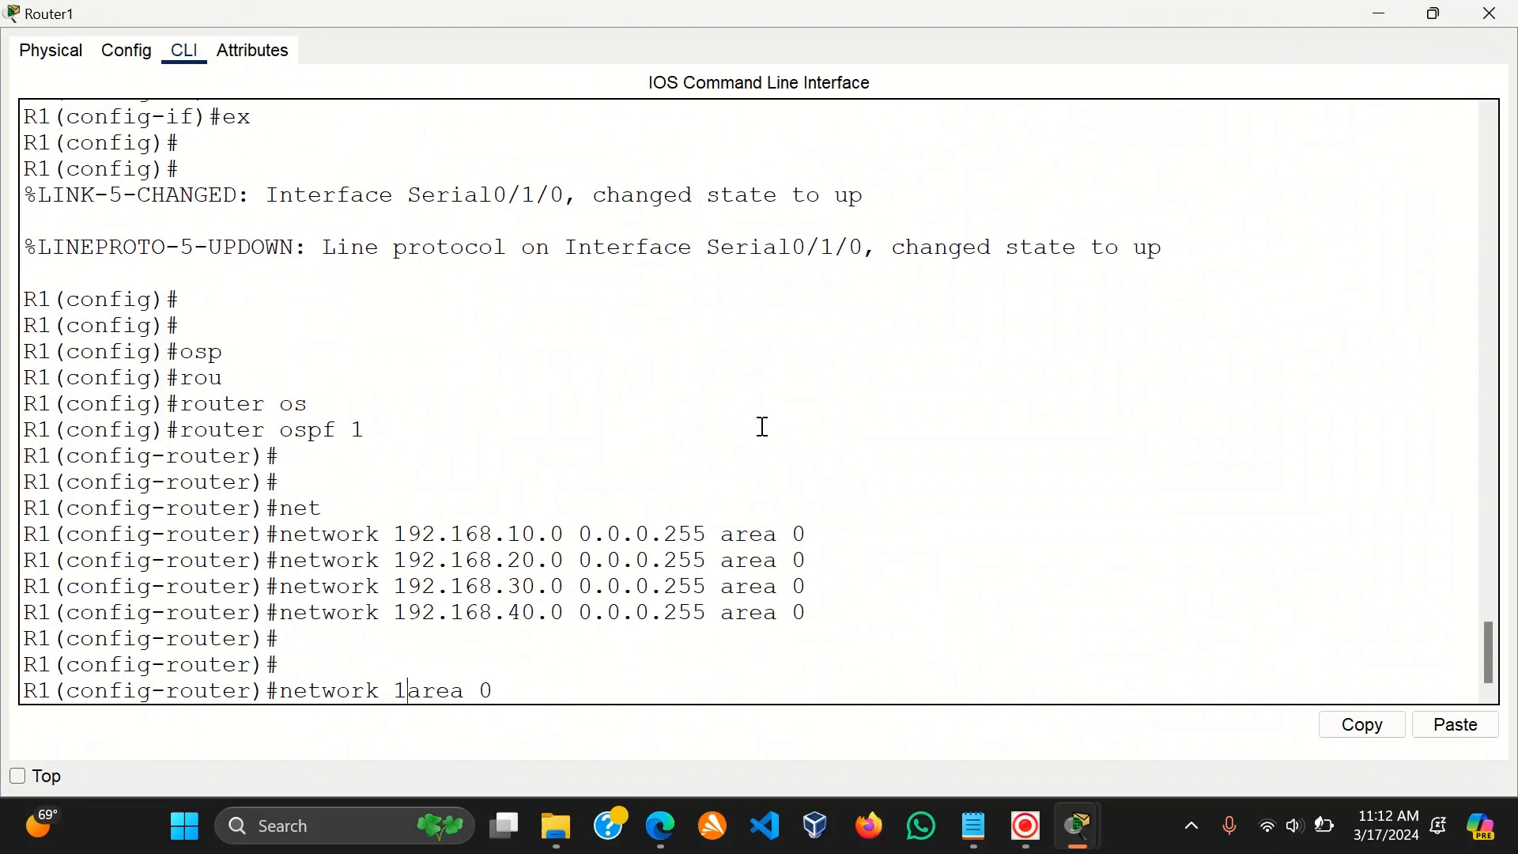
type("1.1.1")
type(".0 ")
type("0.0.0.3")
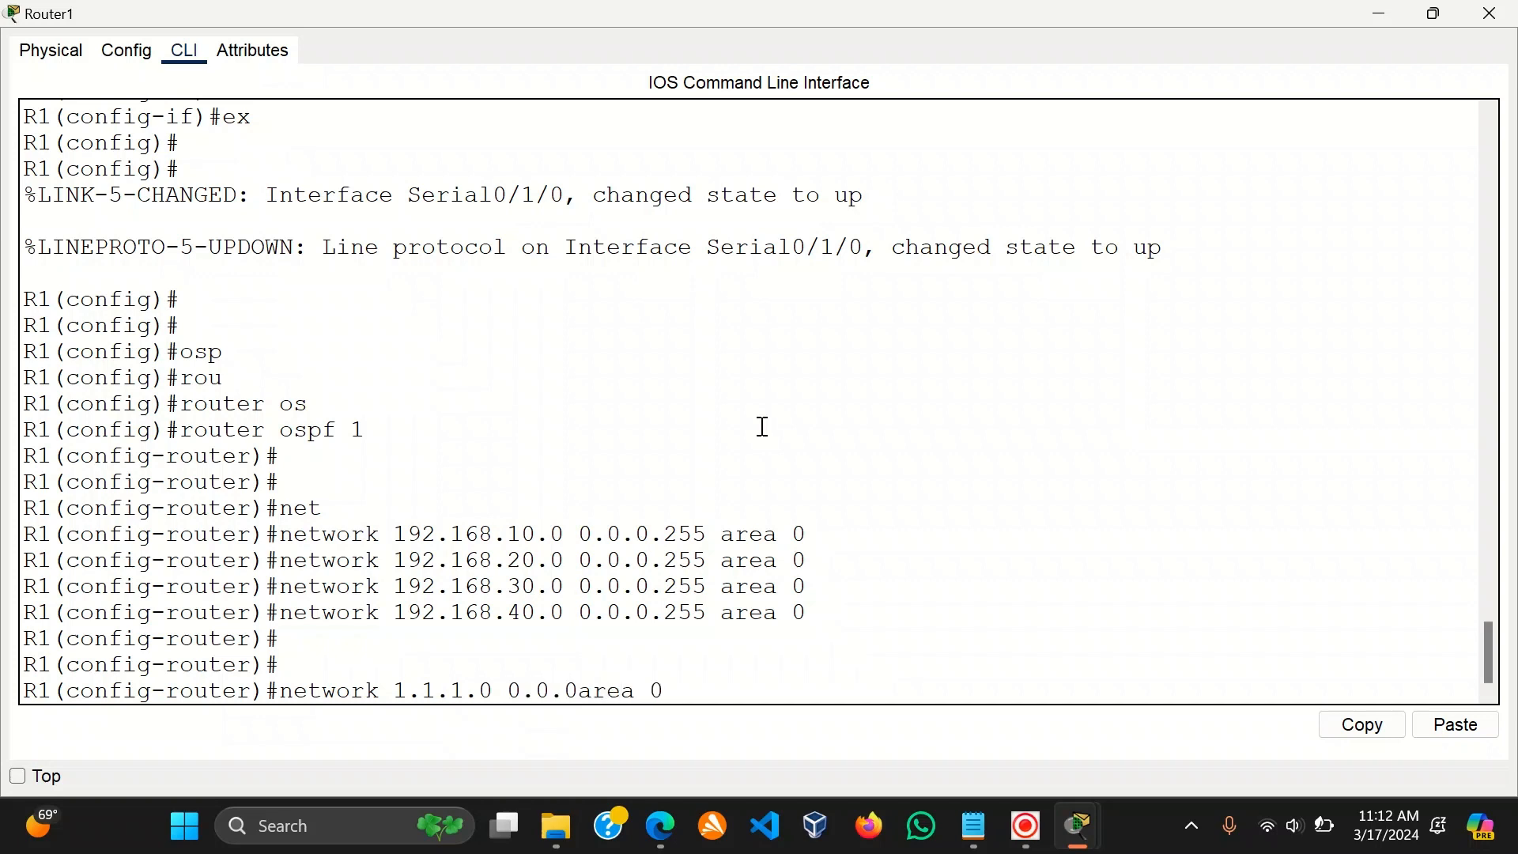
key("Return")
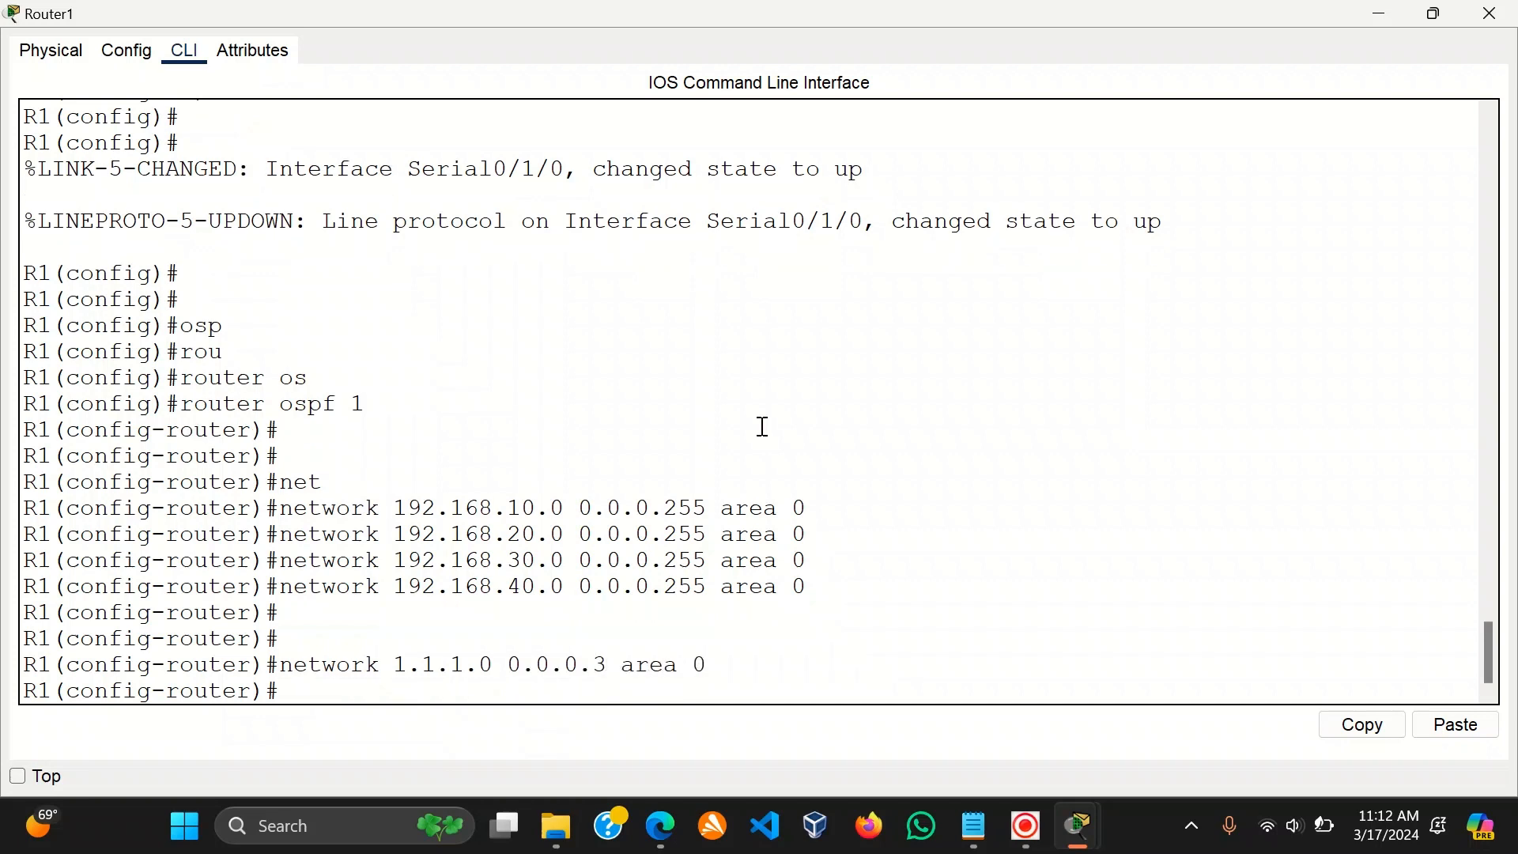
left_click(1379, 13)
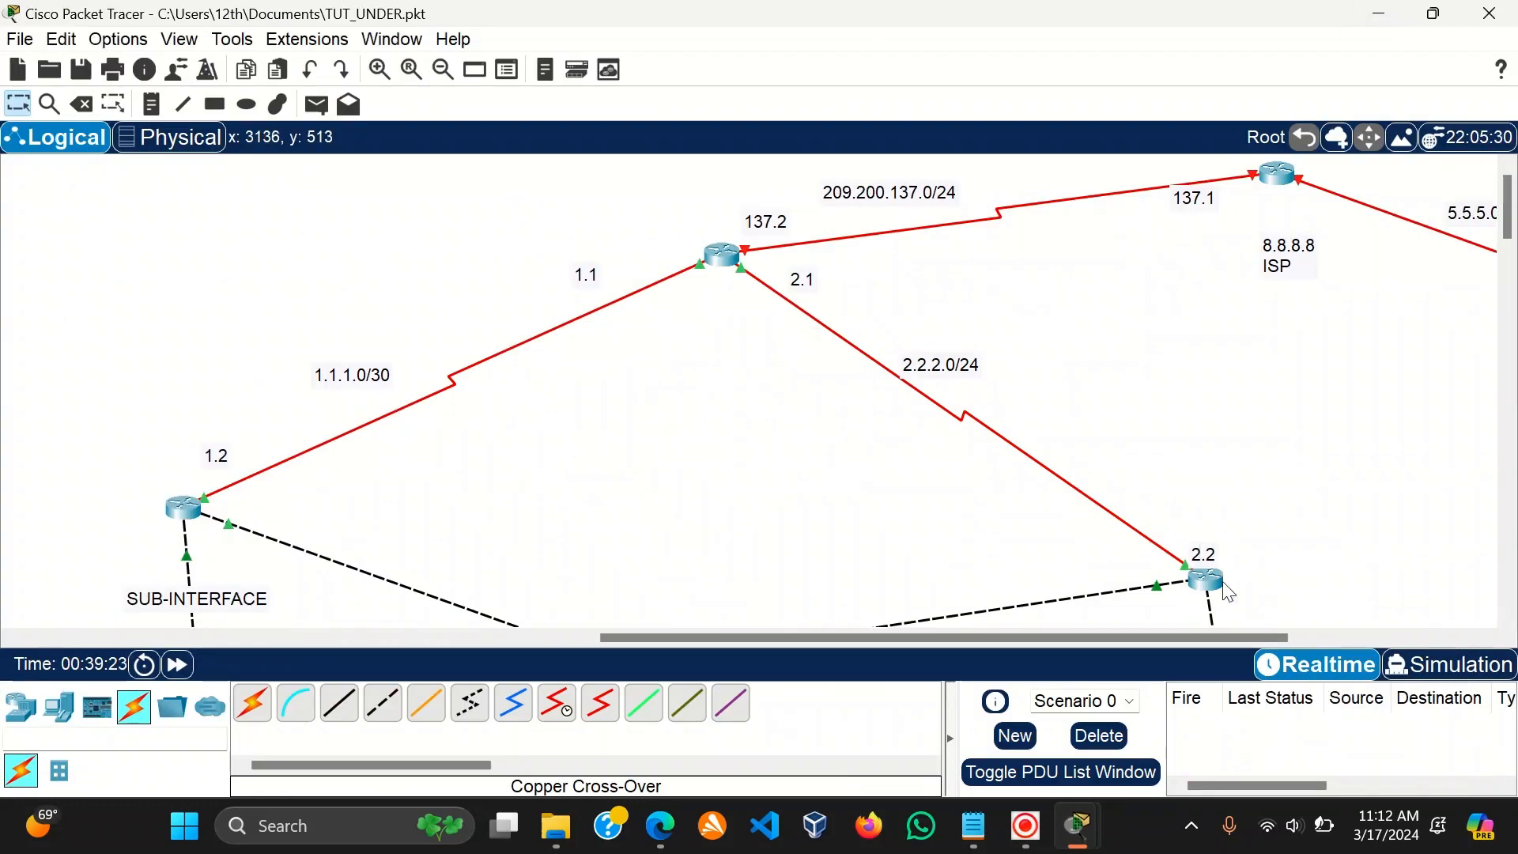
Open Router0's command line, move its window clear of the link labels, and bring up a fresh global configuration prompt.
scroll(1228, 589, "down", 2)
left_click(722, 258)
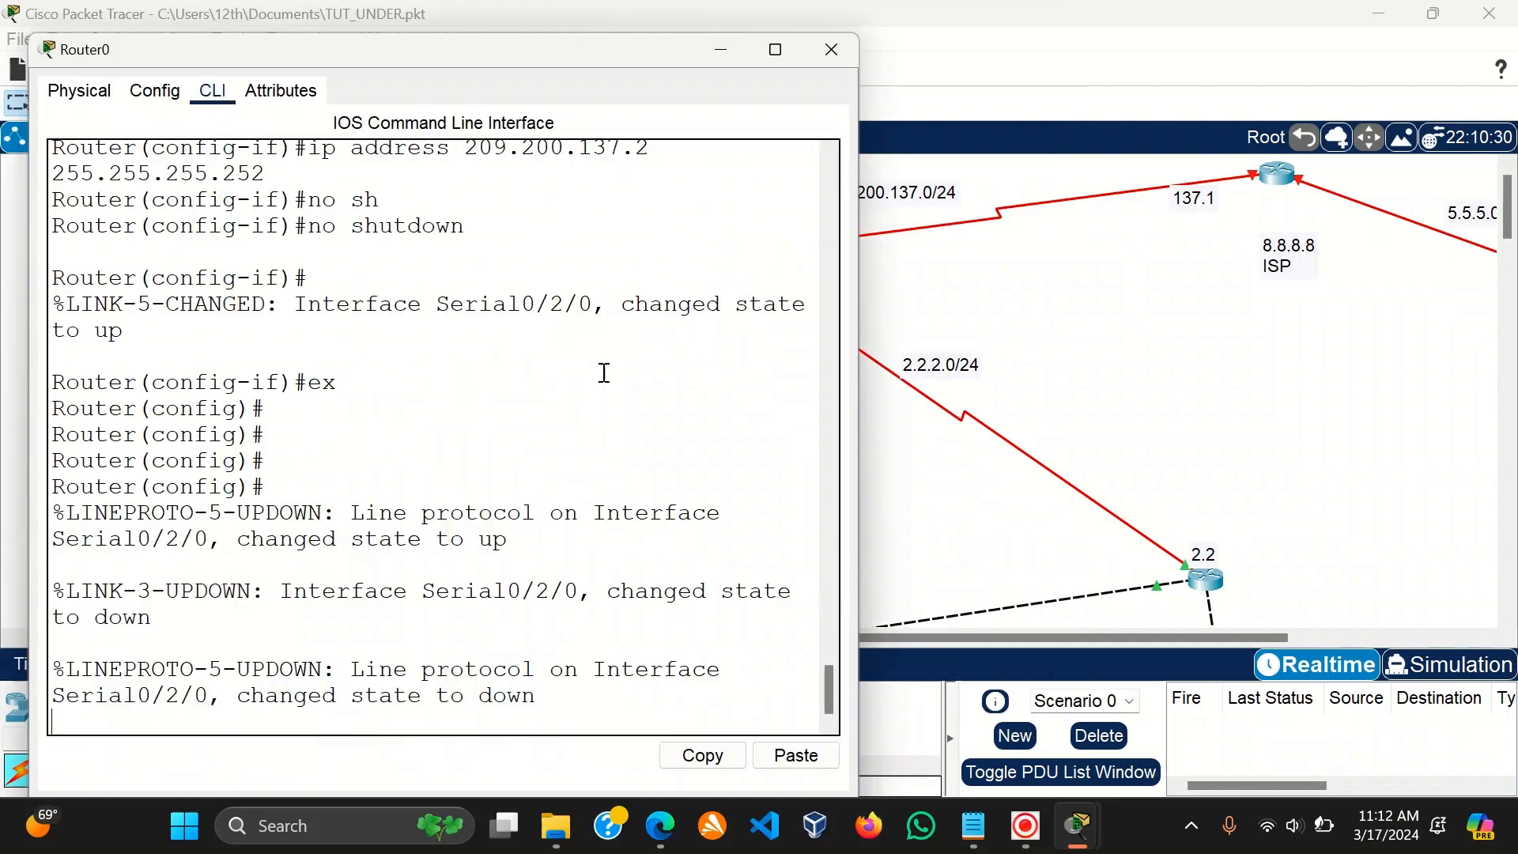
left_click_drag(604, 372, 634, 150)
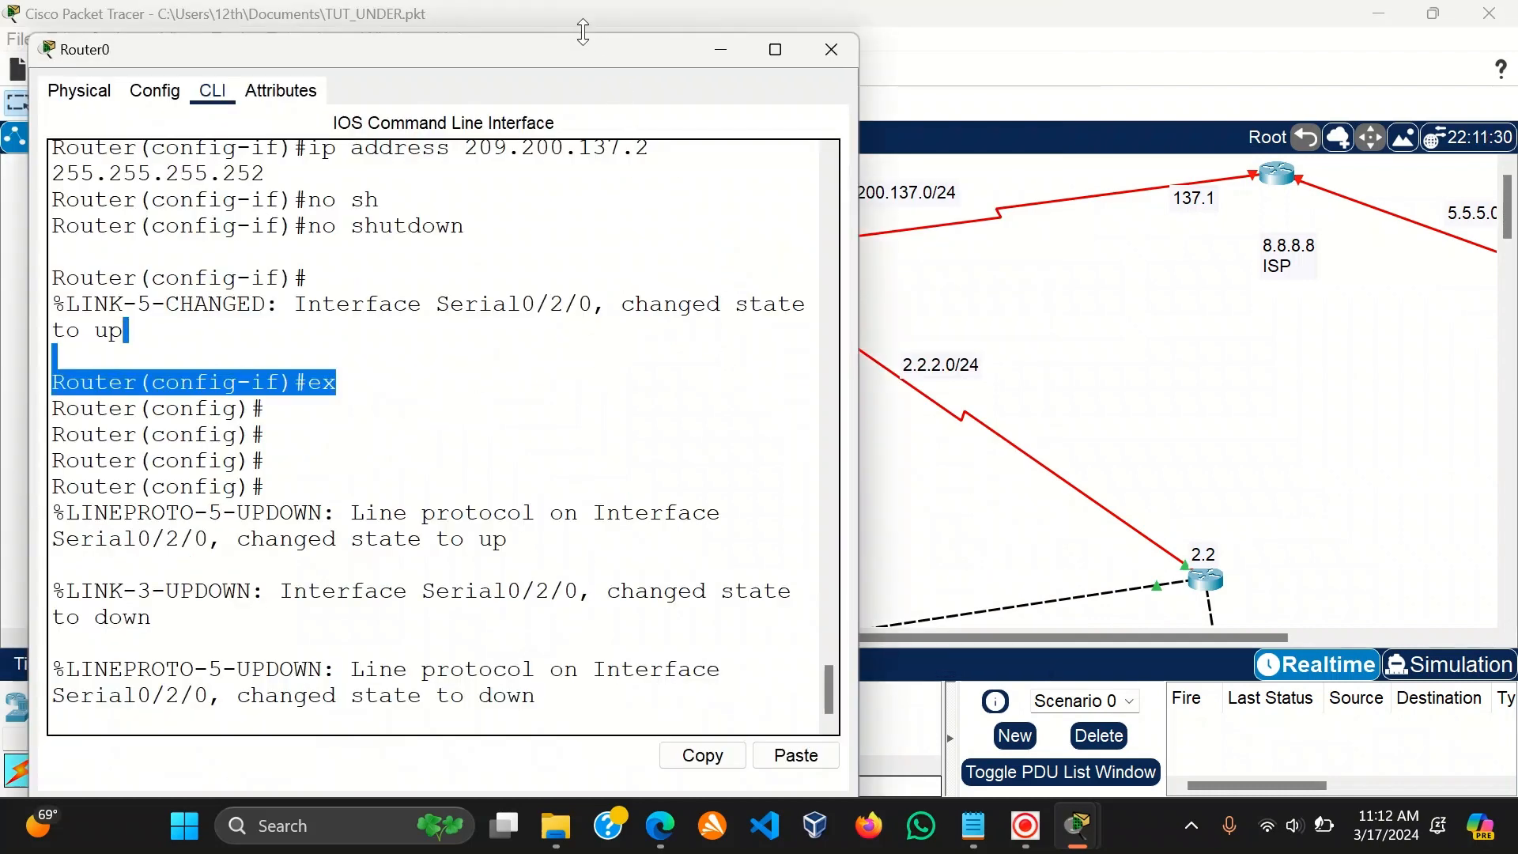
left_click_drag(583, 32, 1254, 269)
left_click(1015, 615)
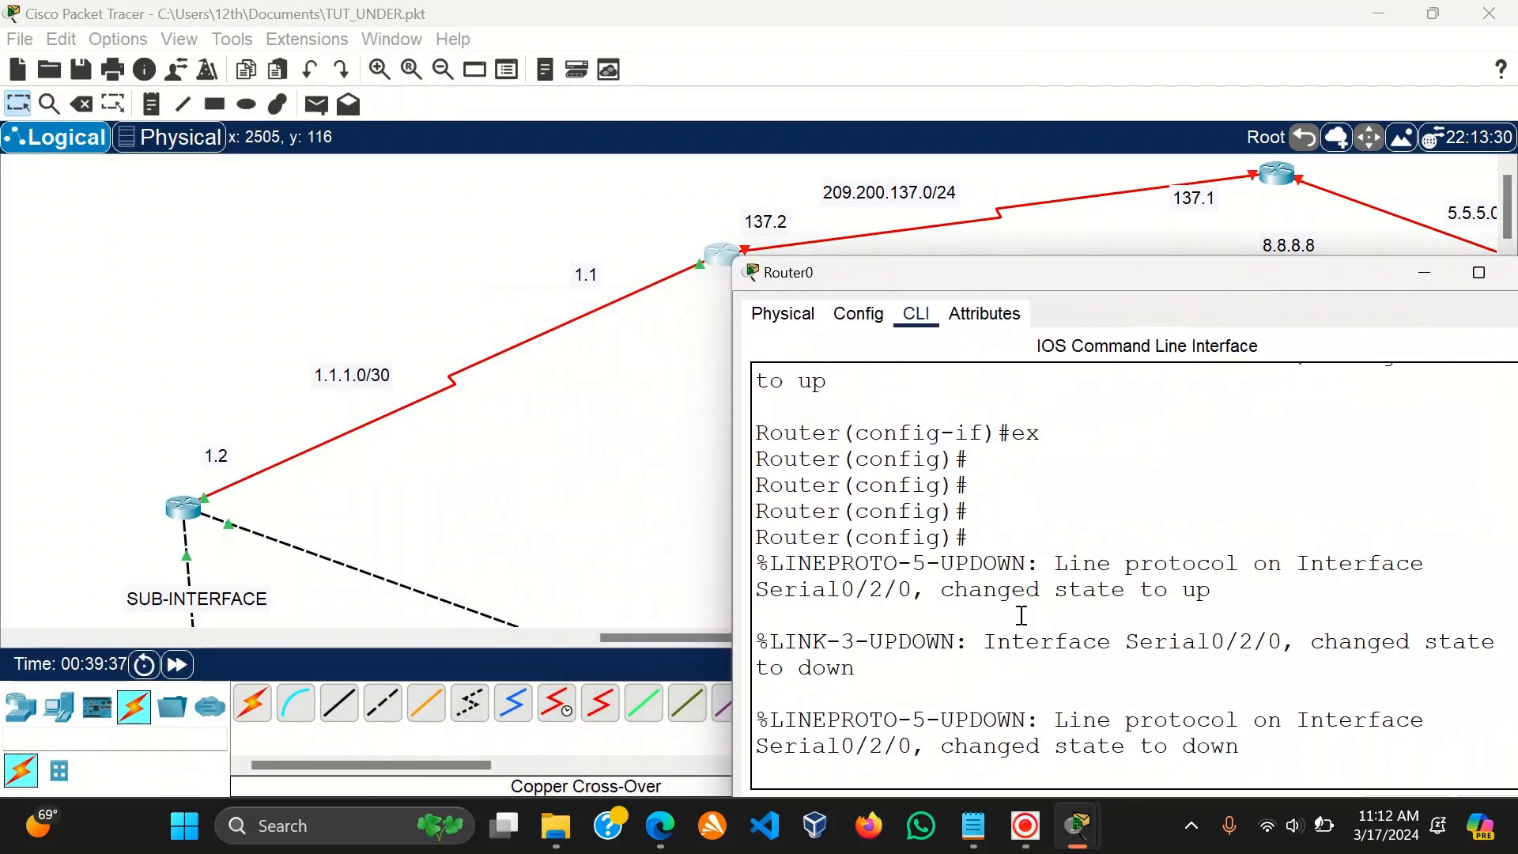
key("Return")
key("Return")
key("Return")
key("Return")
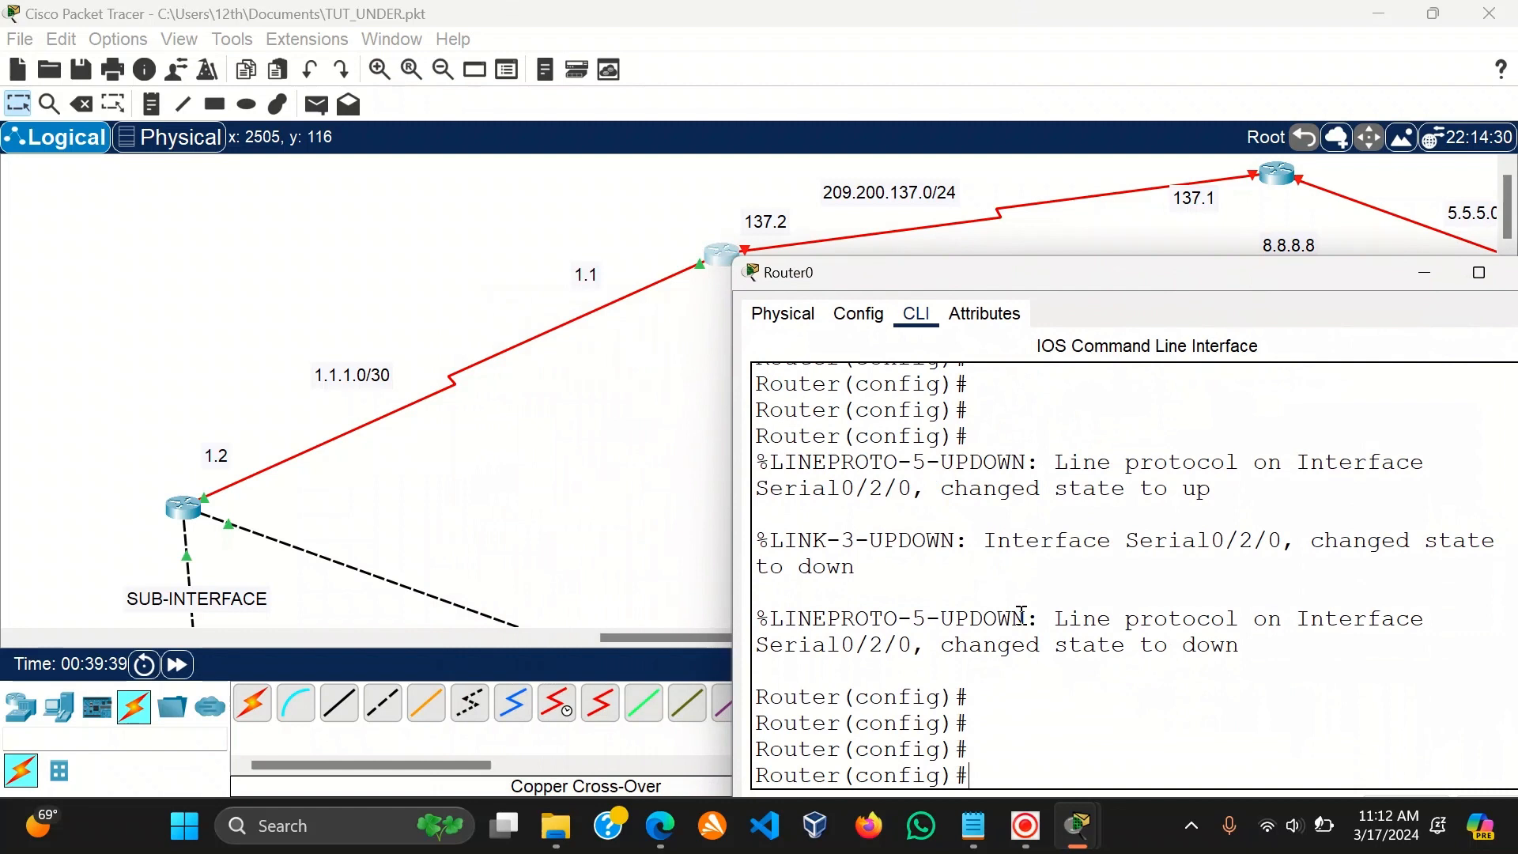
Enter the configuration of OSPF process 1 on Router0.
type("rout")
key("Tab")
type("os")
key("Tab")
type("1")
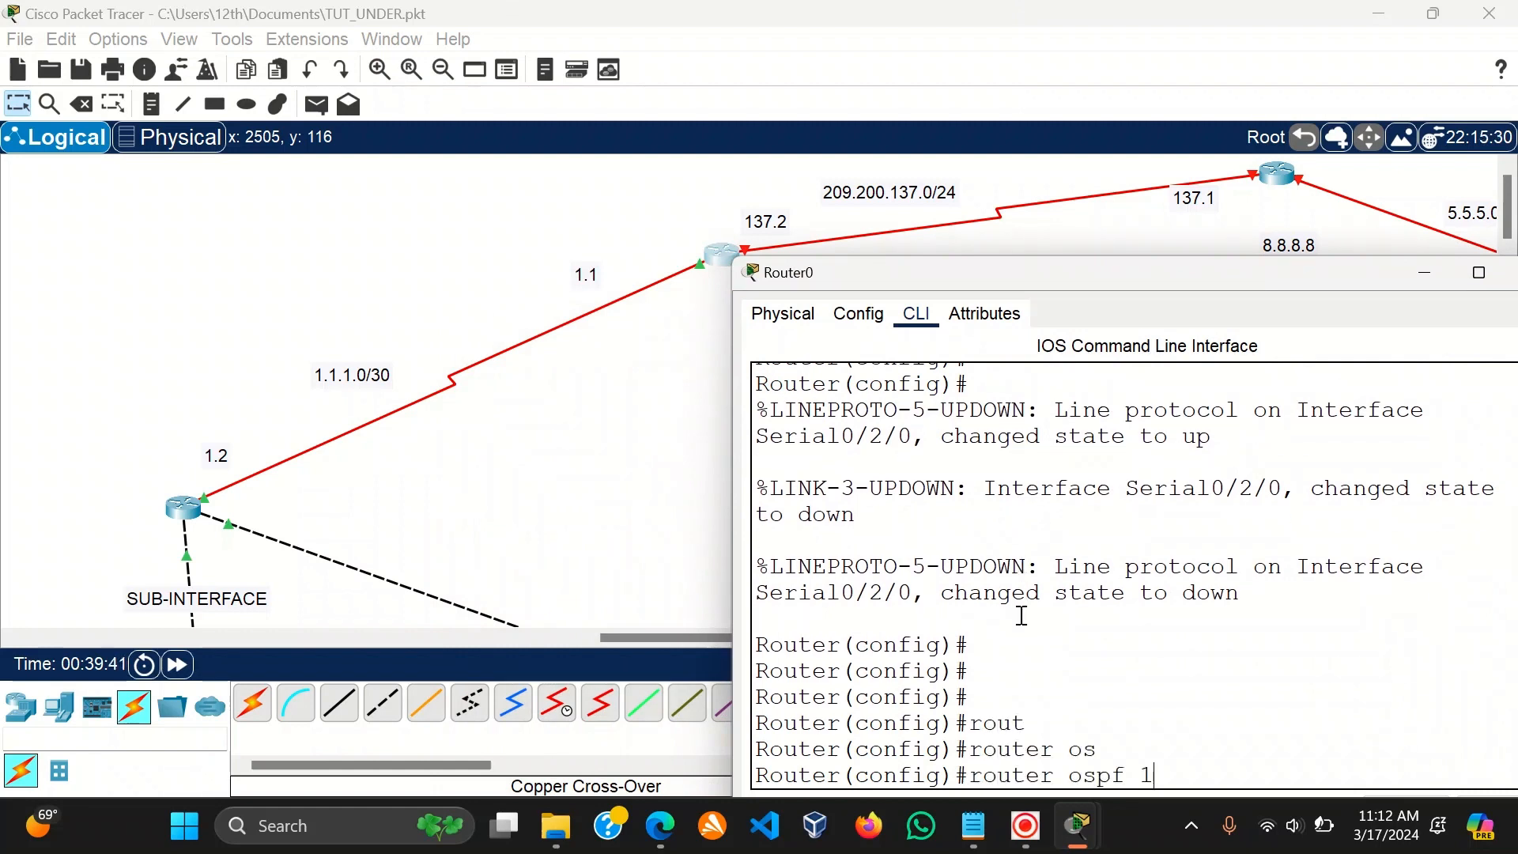
key("Return")
Advertise network 1.1.1.0 with wildcard mask 0.0.0.3 in OSPF area 0 on Router0.
type("ne")
key("Tab")
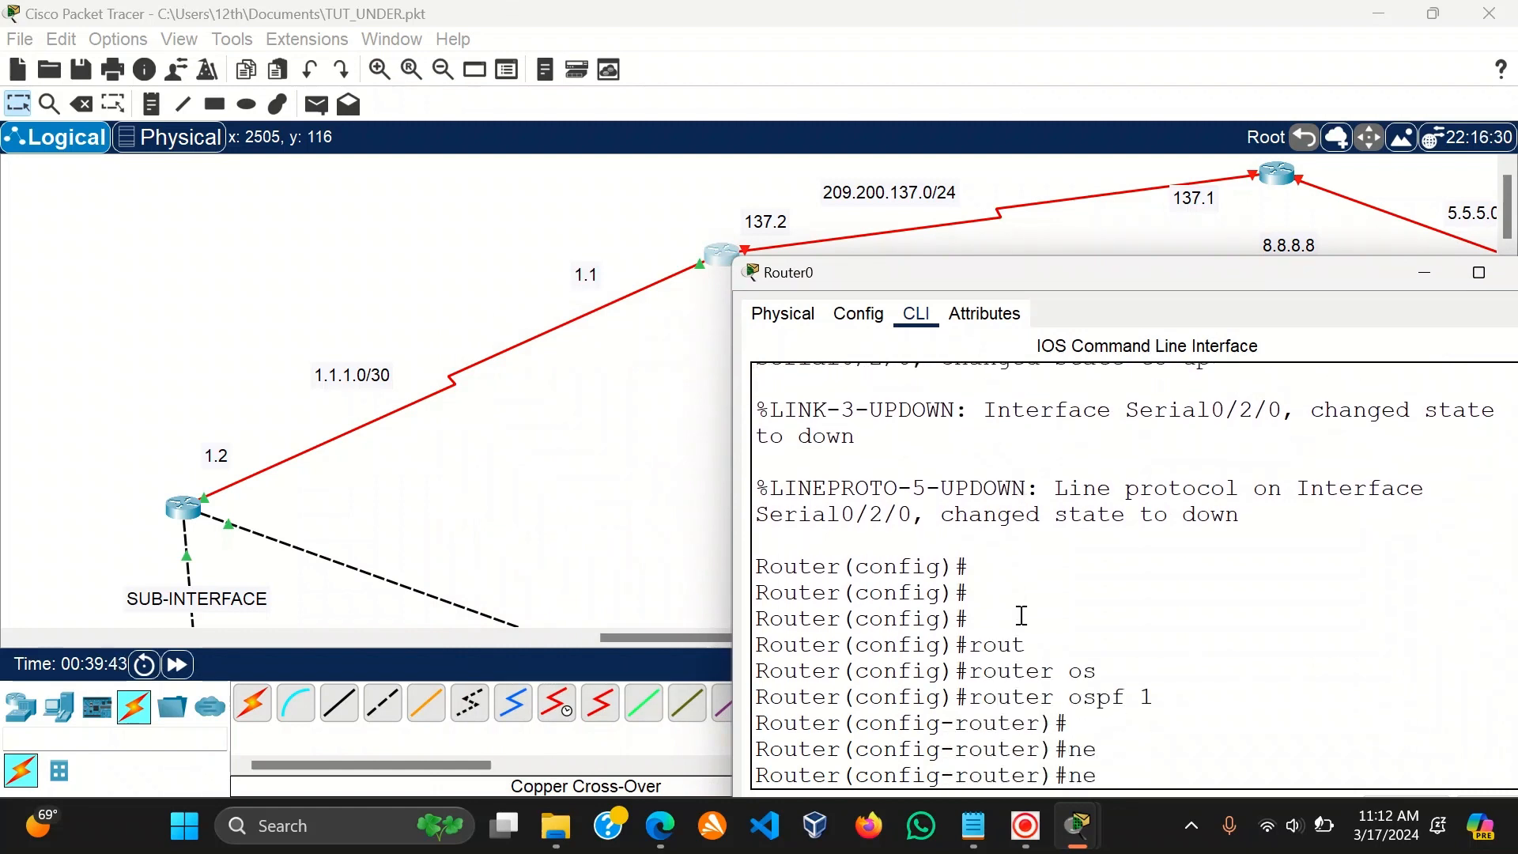
type("t")
key("Tab")
type("1")
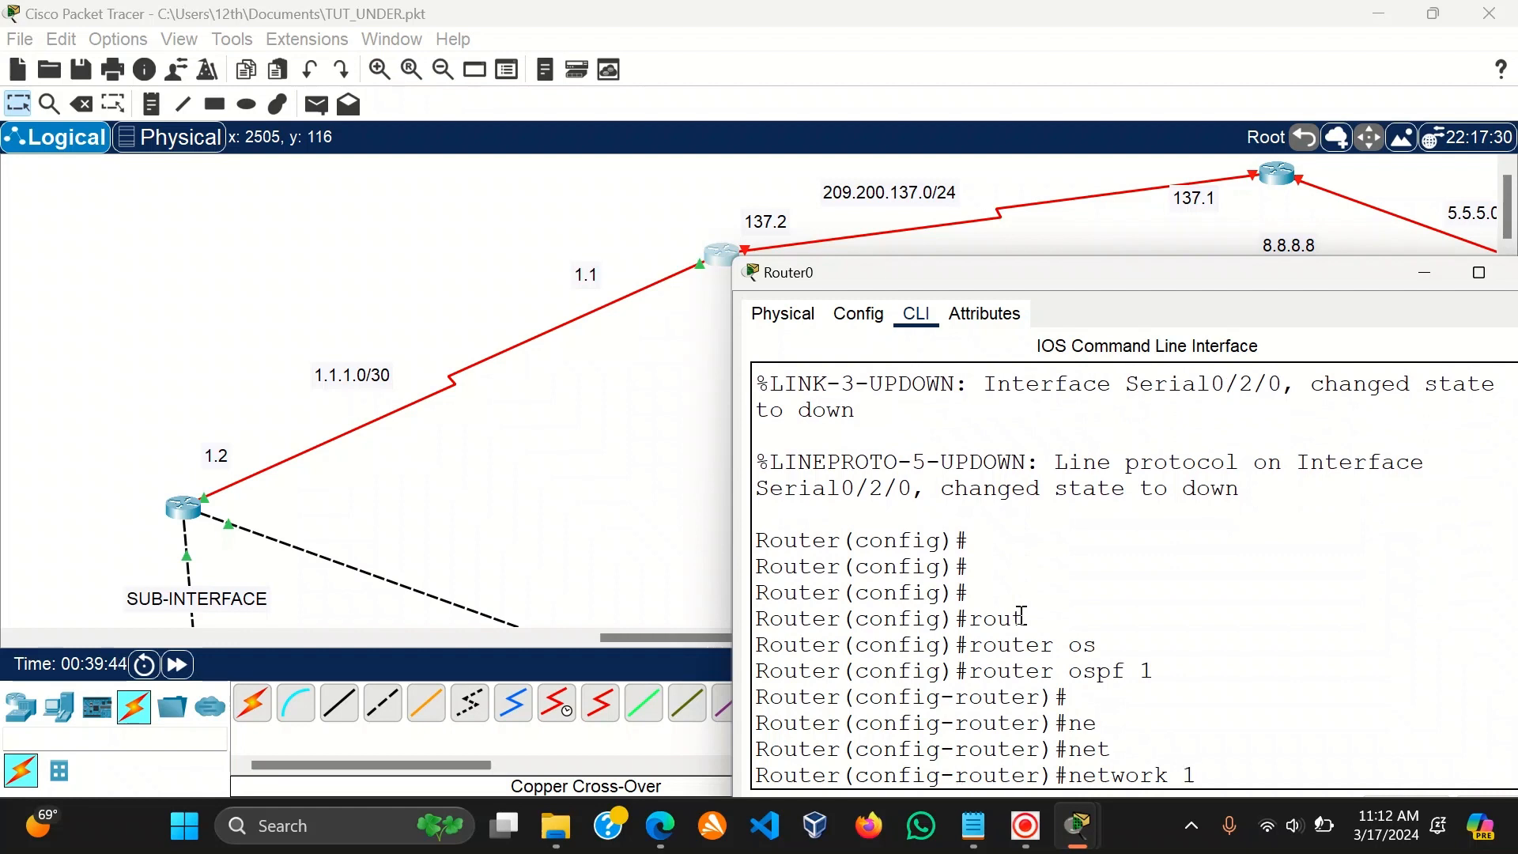
type(".1.1.0 0.0.0.3")
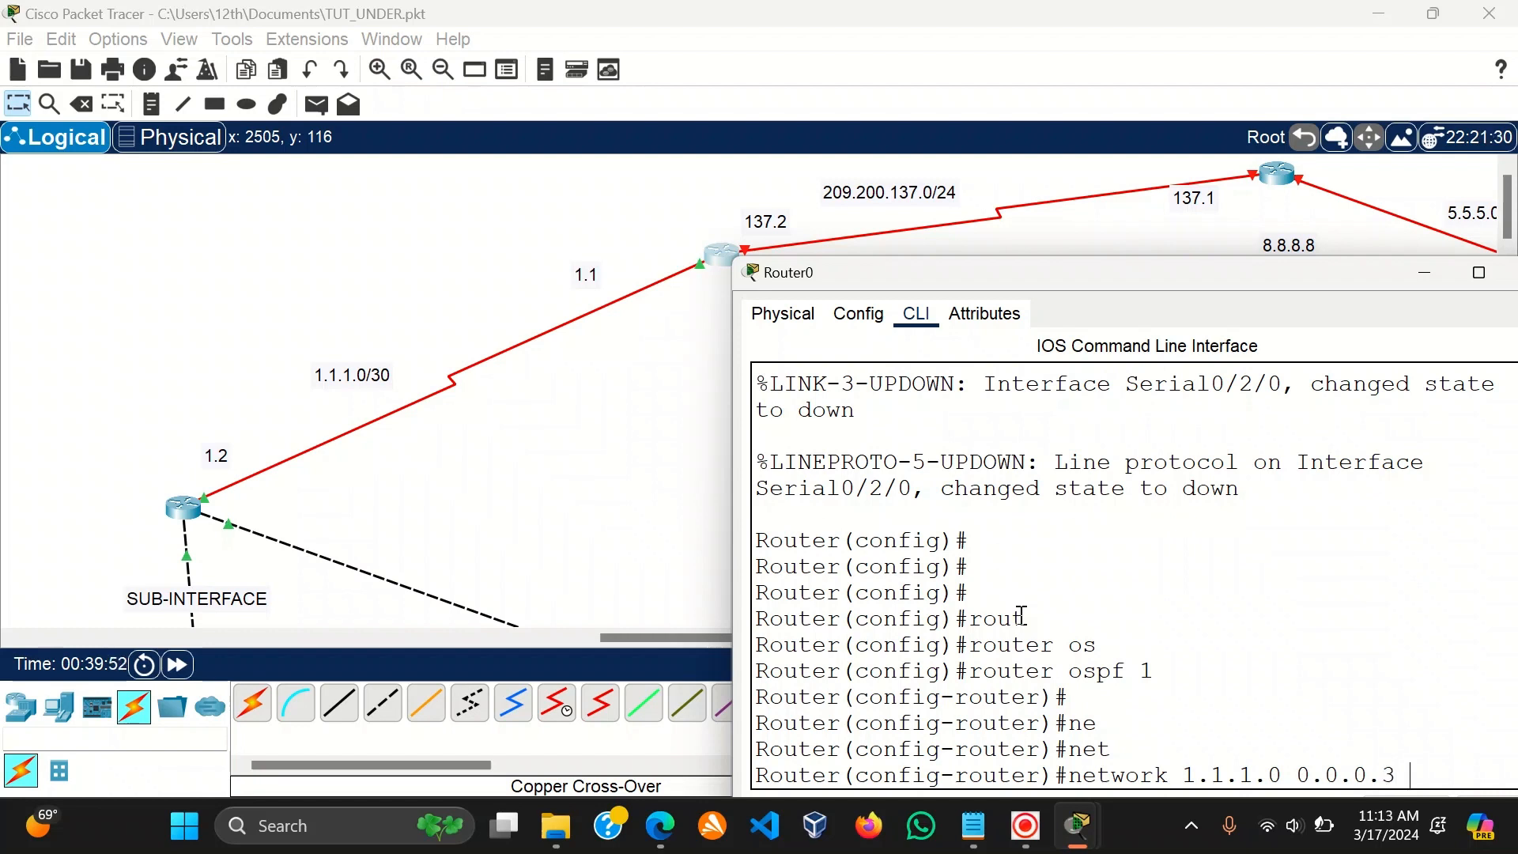
type(" area0")
key("BackSpace")
type("0")
key("Return")
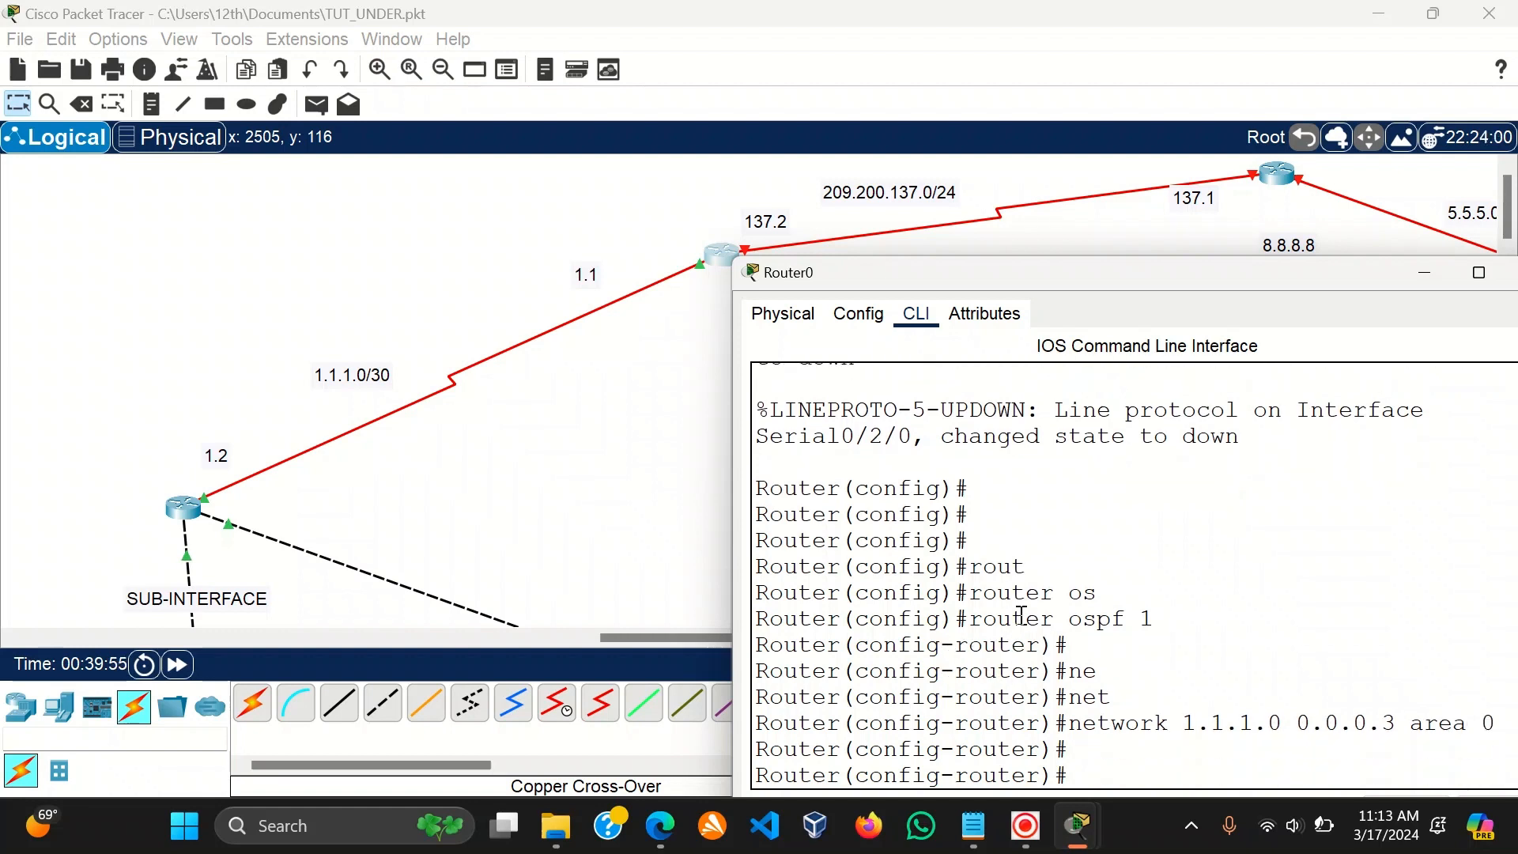
Try to adapt the previous network statement on Router0 for another attached network, and clear the leftover command line.
key("Up")
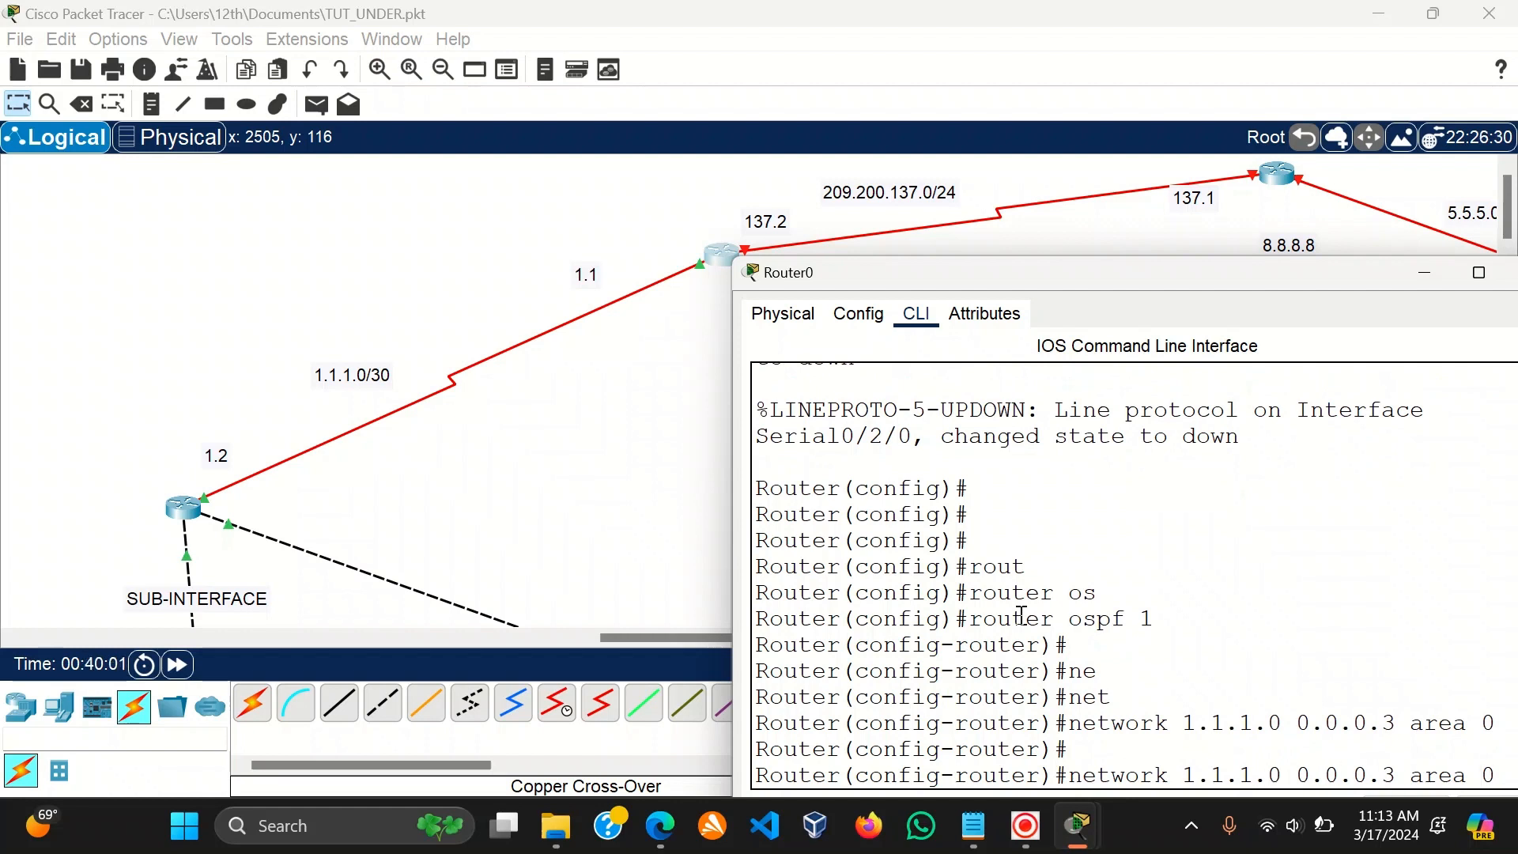
key("Left")
key("Left")
key("Left")
key("Left")
key("Left")
key("Left")
key("Left")
key("Left")
key("Left")
key("Left")
key("Left")
key("Left")
key("Left")
key("Left")
key("Left")
key("BackSpace")
key("BackSpace")
key("BackSpace")
key("BackSpace")
key("BackSpace")
key("BackSpace")
key("BackSpace")
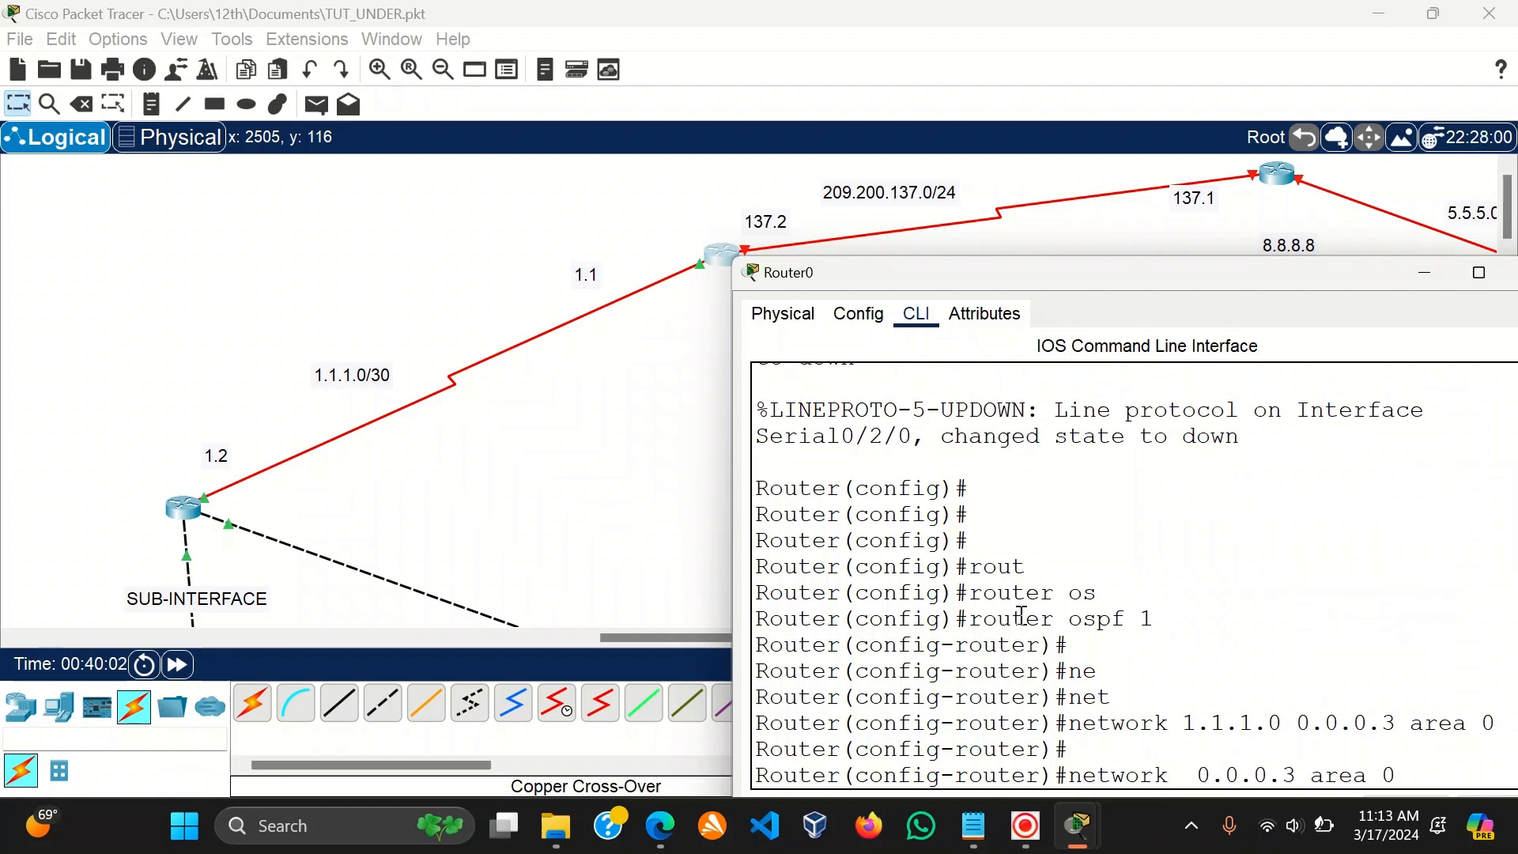
type("2")
key("BackSpace")
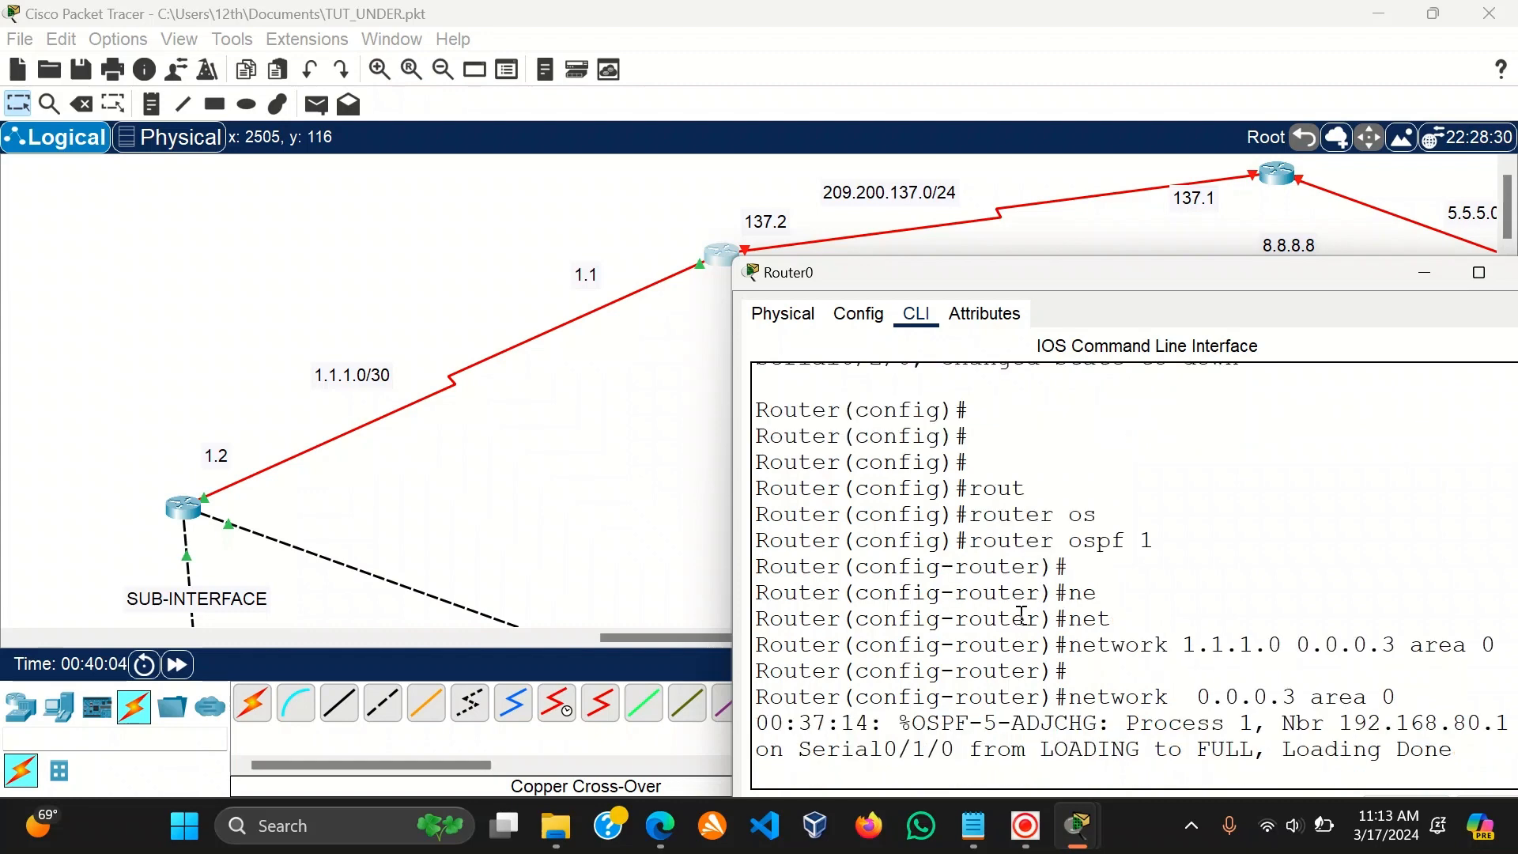
type("20")
key("Return")
key("Return")
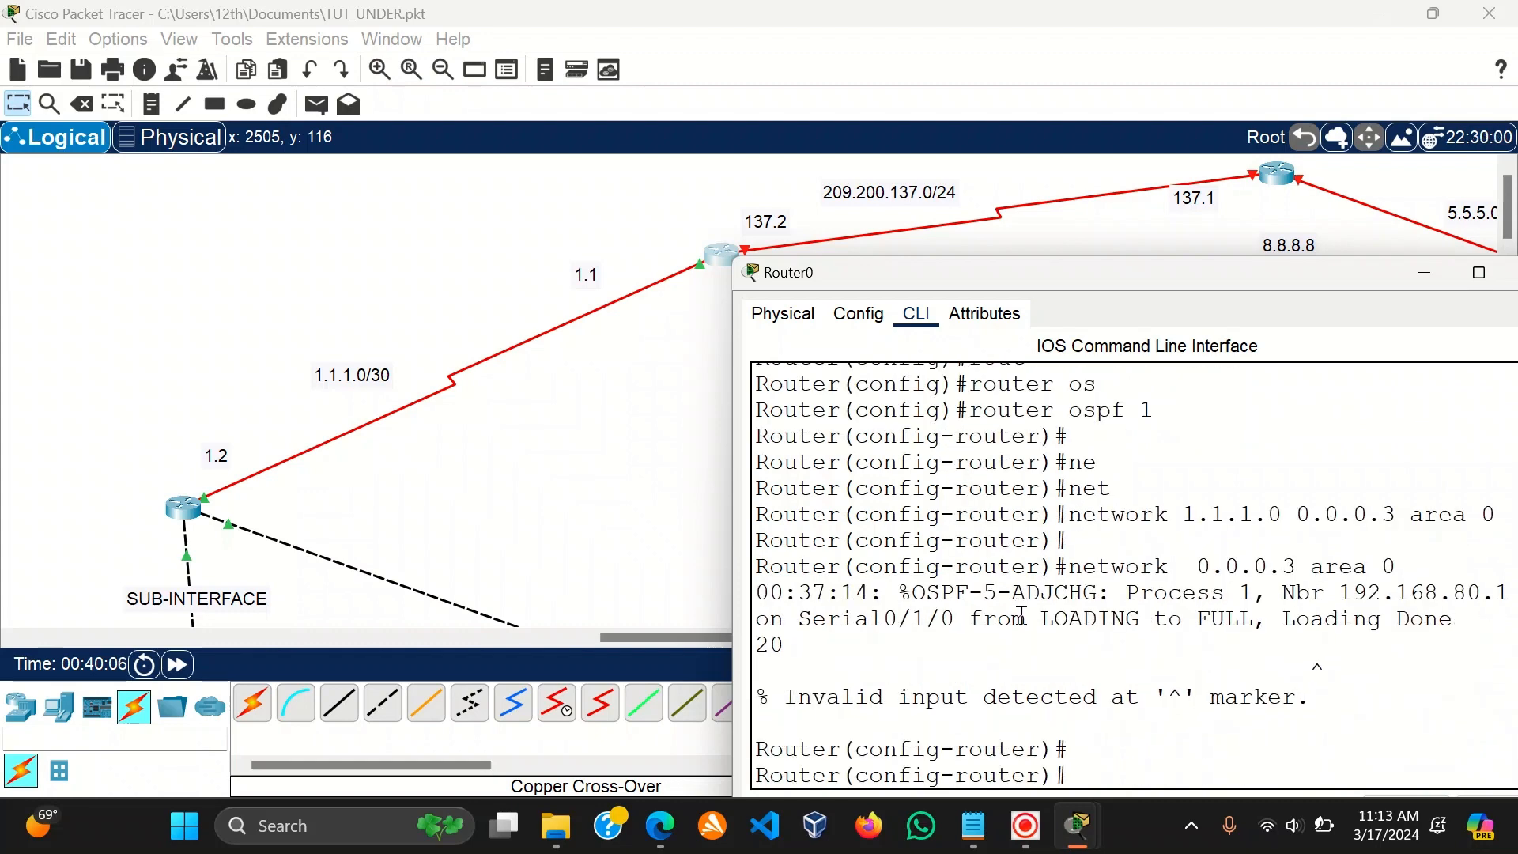
key("Up")
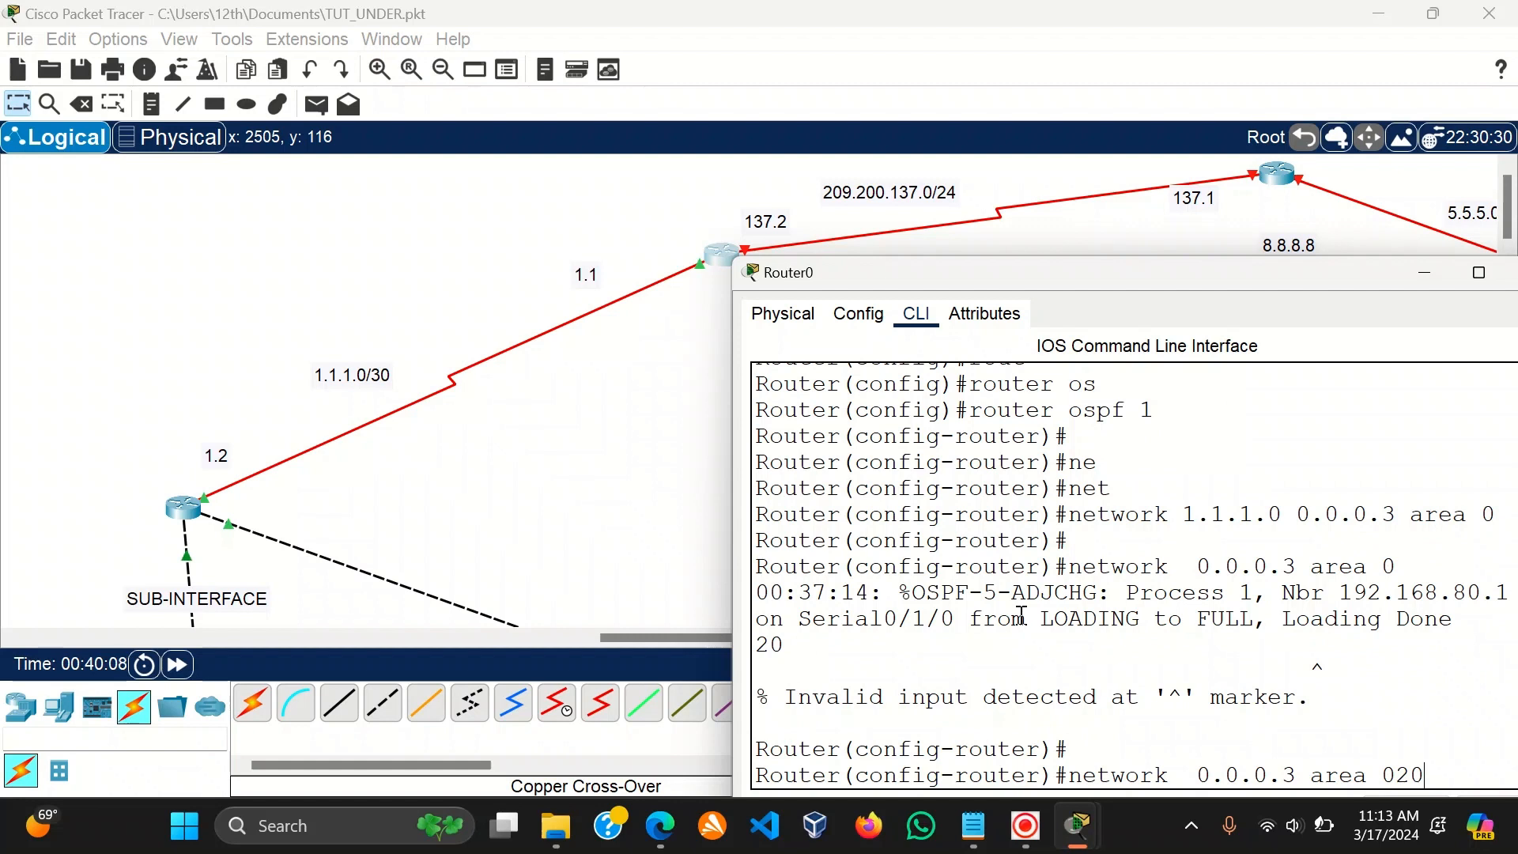
key("BackSpace")
key("BackSpace")
key("BackSpace")
key("BackSpace")
key("BackSpace")
key("BackSpace")
key("BackSpace")
key("BackSpace")
key("BackSpace")
key("BackSpace")
key("BackSpace")
key("BackSpace")
key("BackSpace")
key("BackSpace")
key("BackSpace")
key("BackSpace")
key("BackSpace")
key("BackSpace")
key("BackSpace")
key("BackSpace")
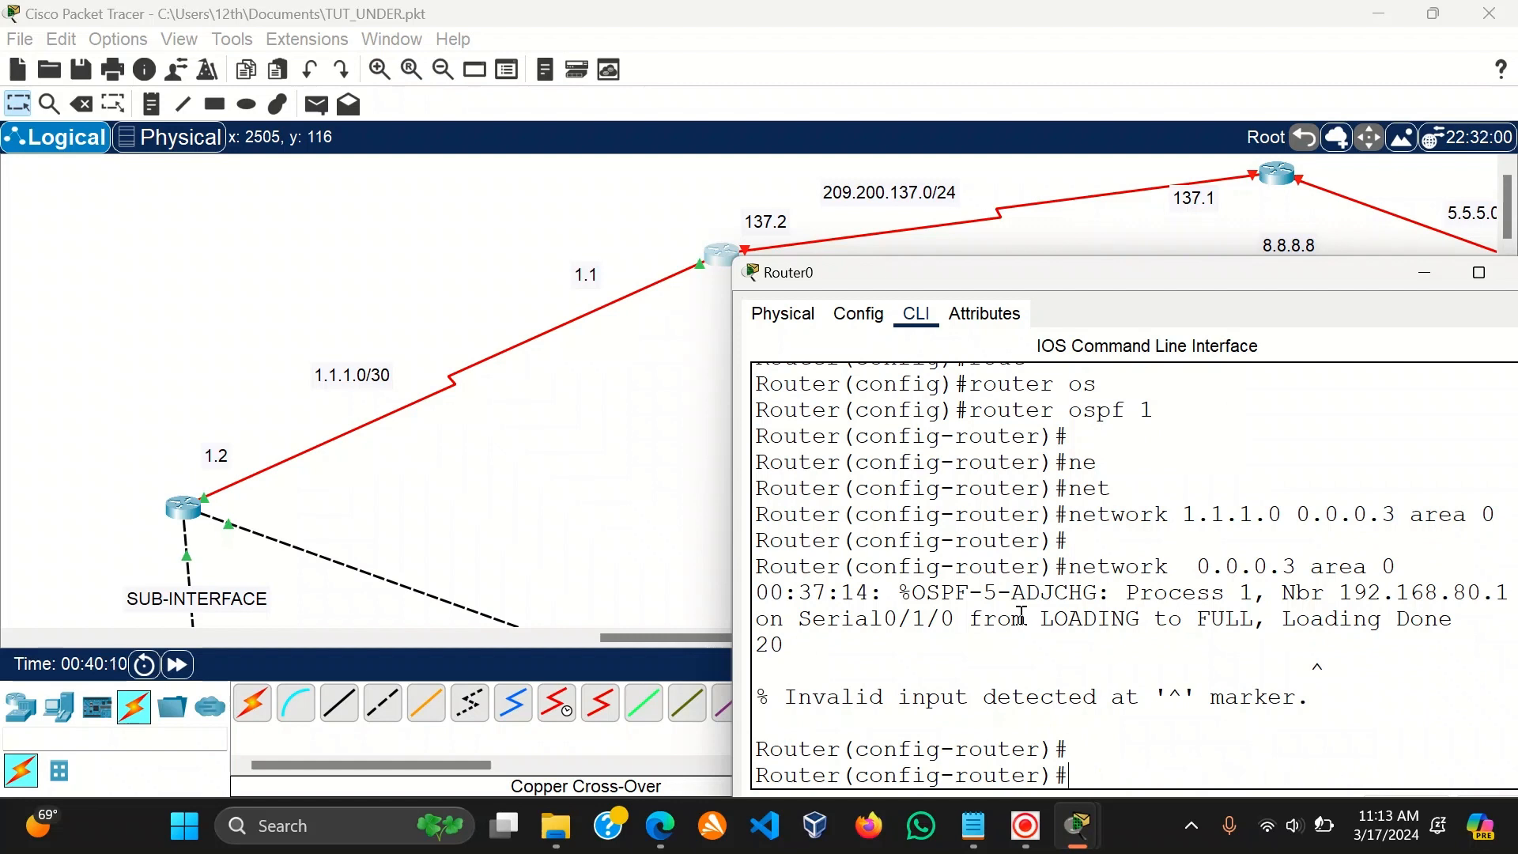
Advertise the ISP link network 209.200.137.0 with wildcard mask 0.0.0.3 in OSPF area 0 on Router0.
type("twork")
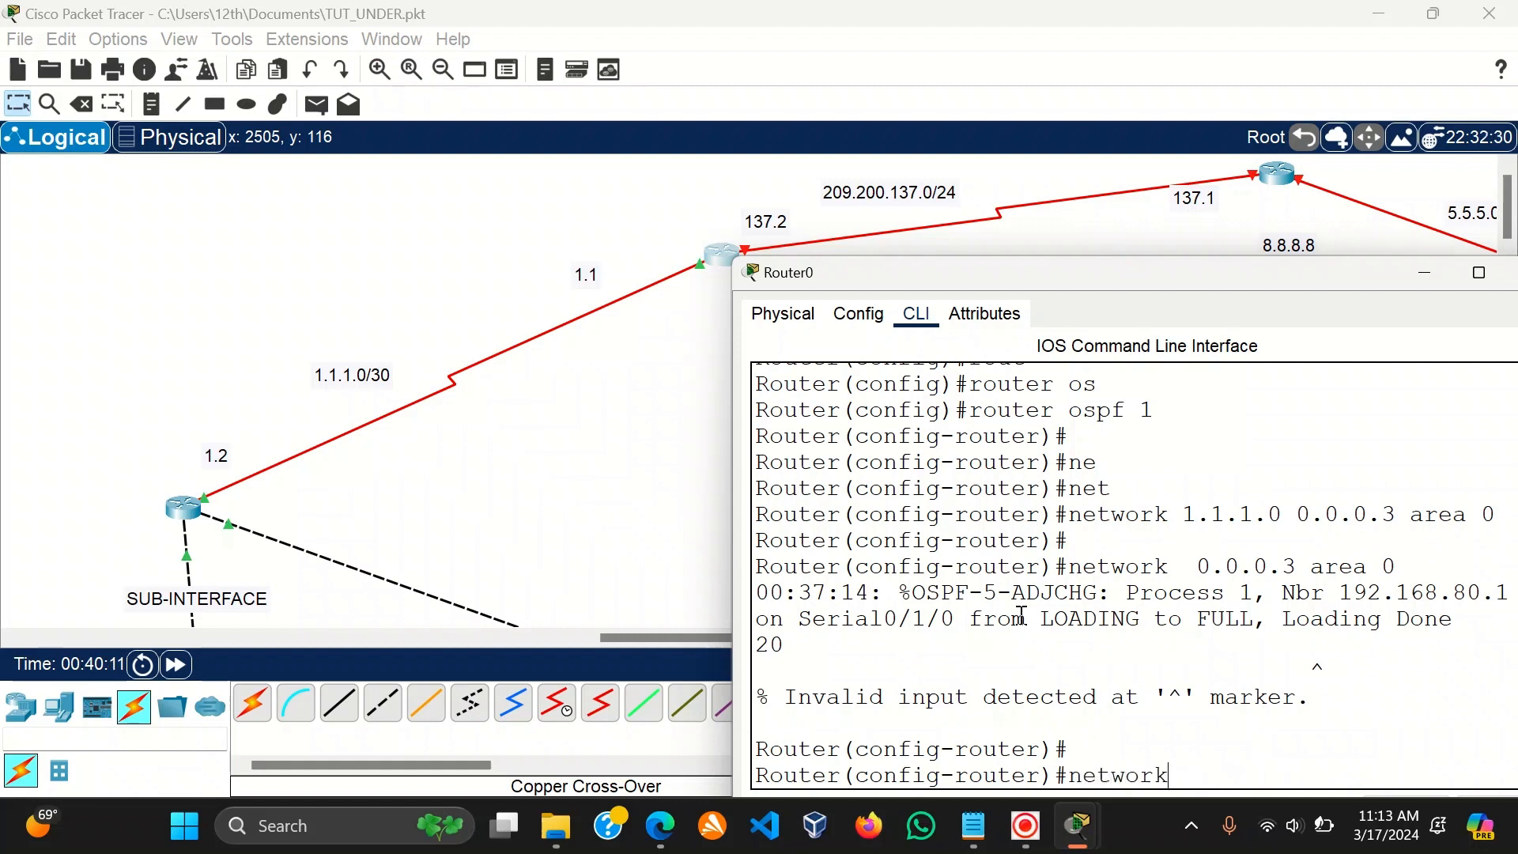
type(" 209")
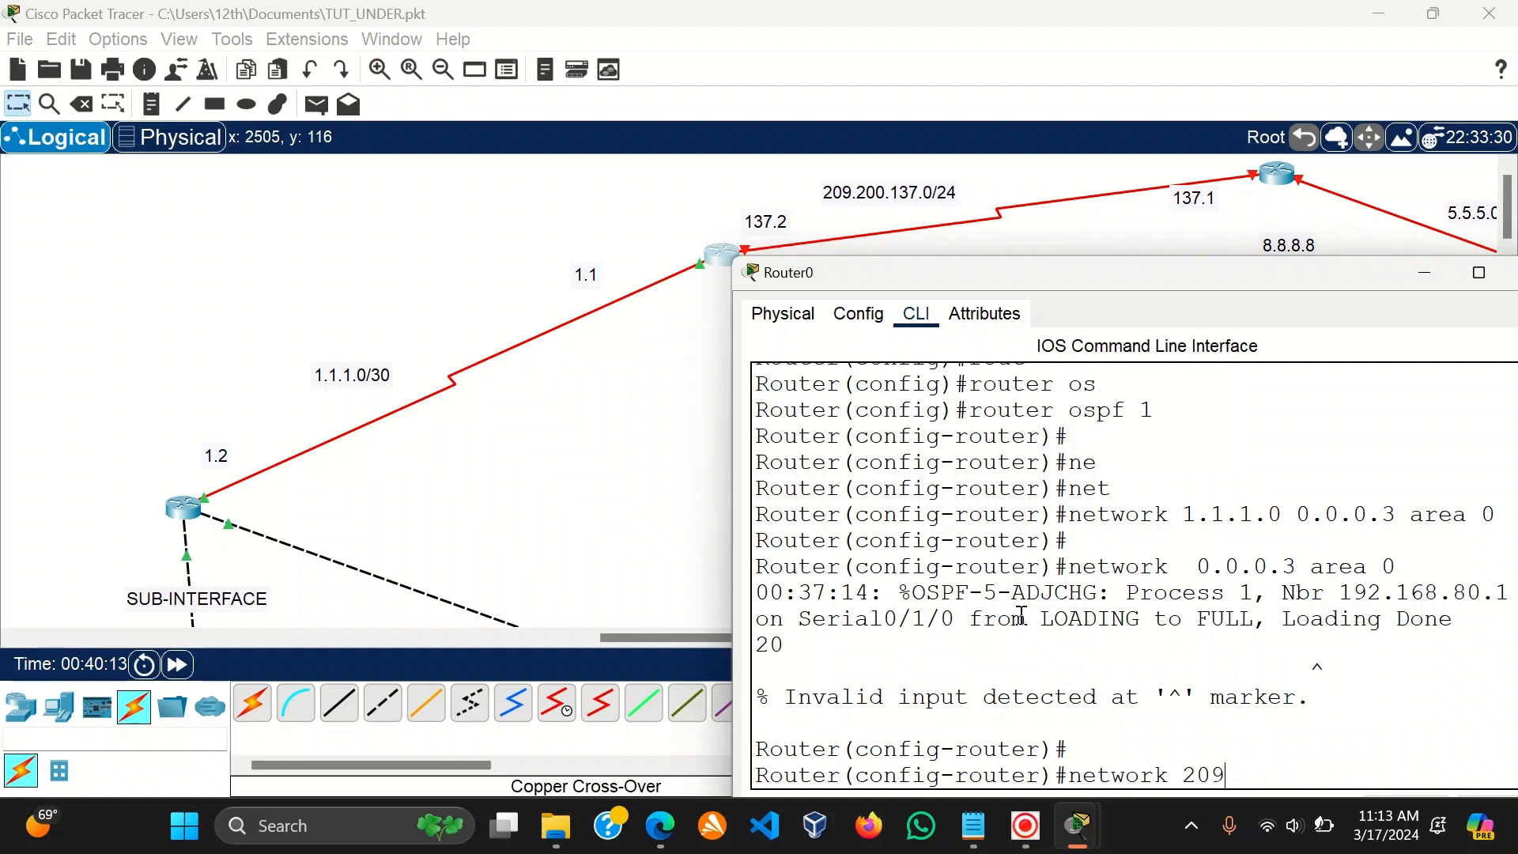
type(".200.137.0 0.0.0.3")
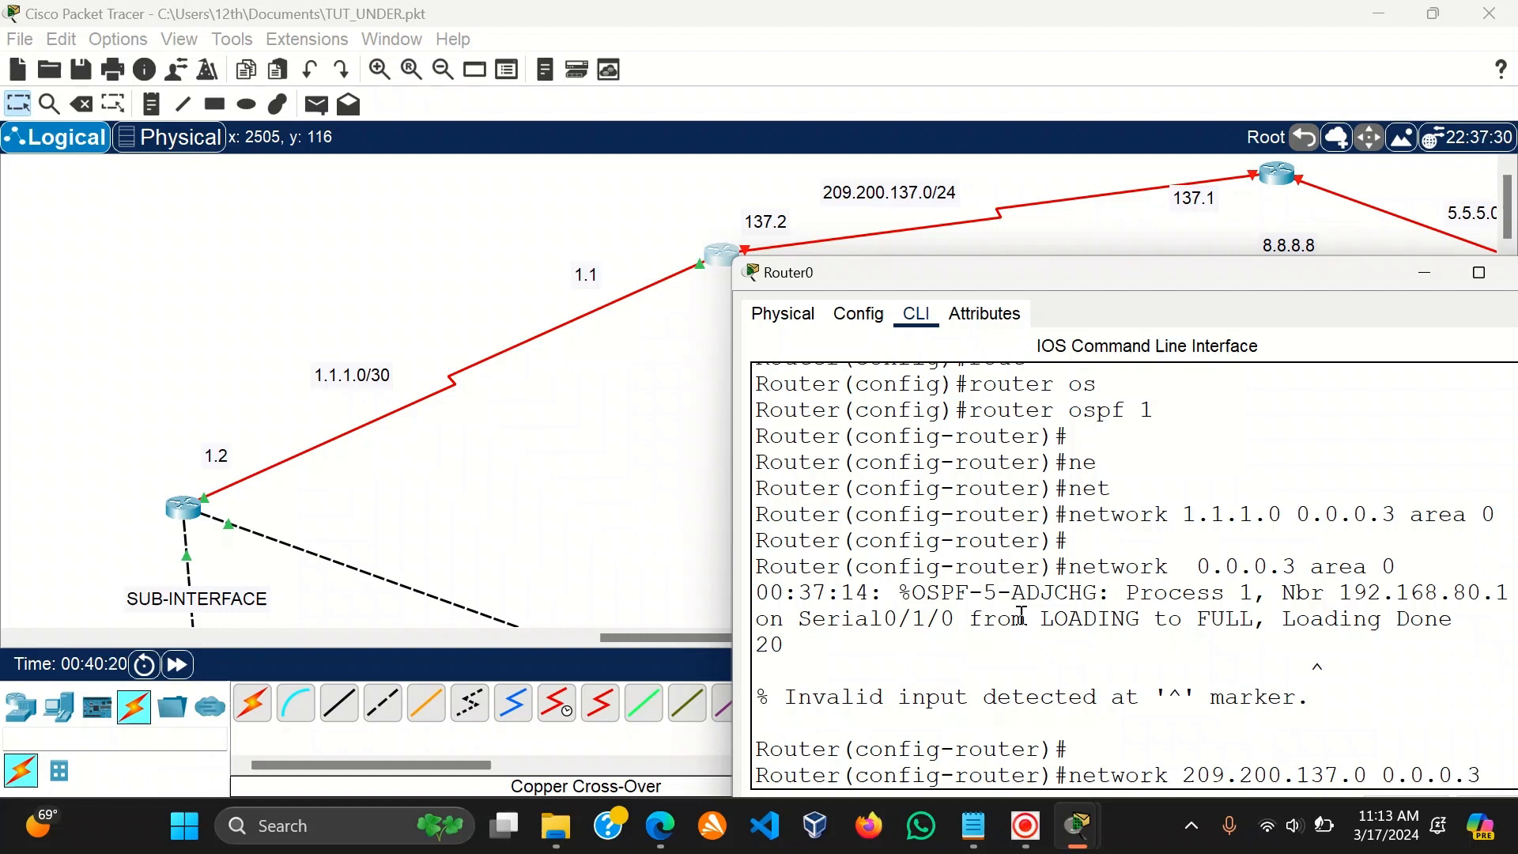
type(" area")
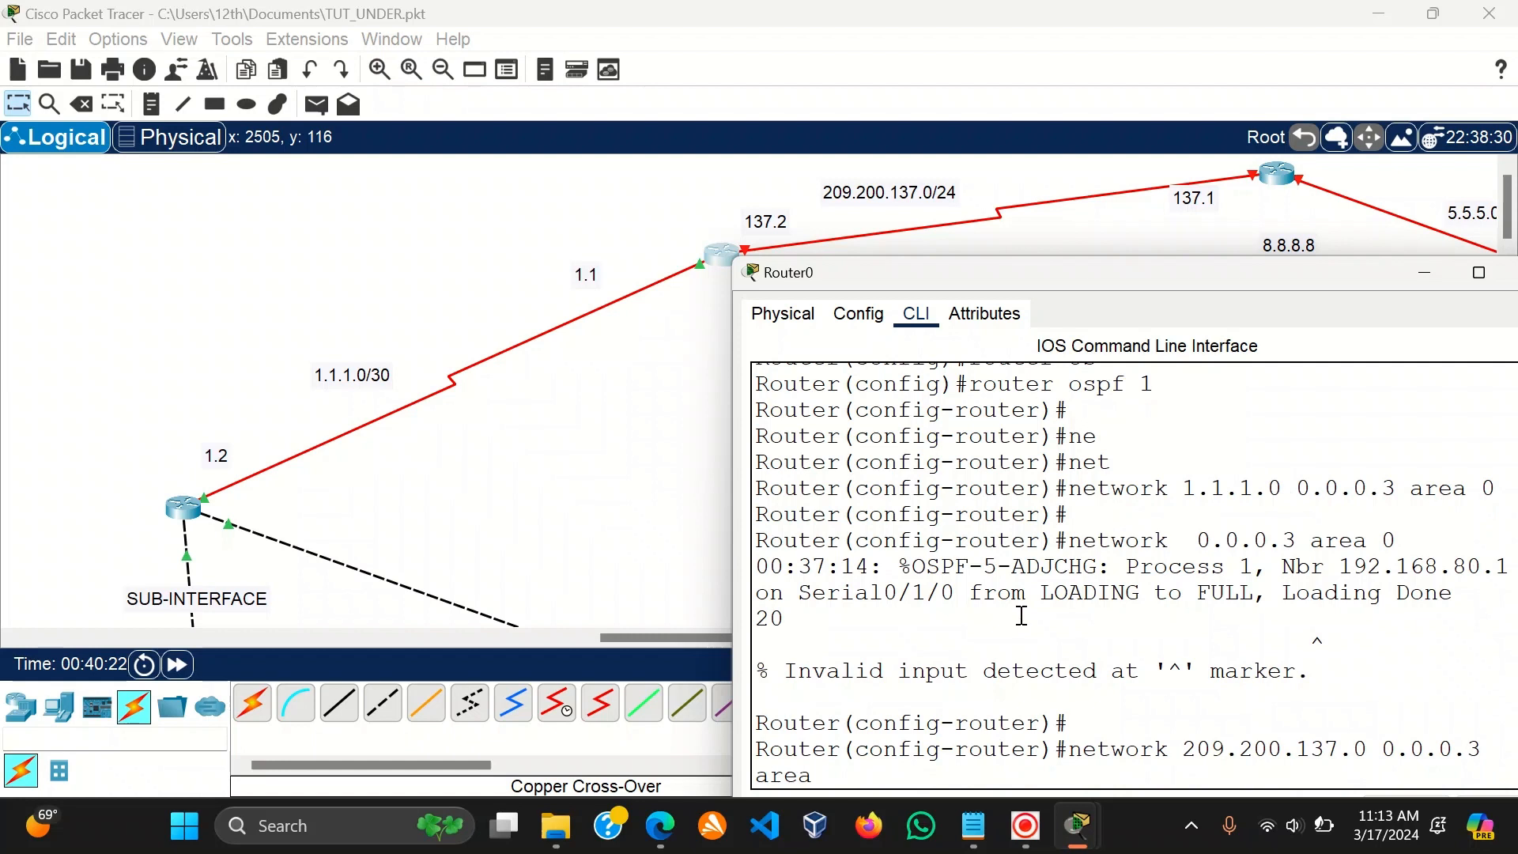
type(" 0")
key("Return")
key("Return")
key("Return")
key("Return")
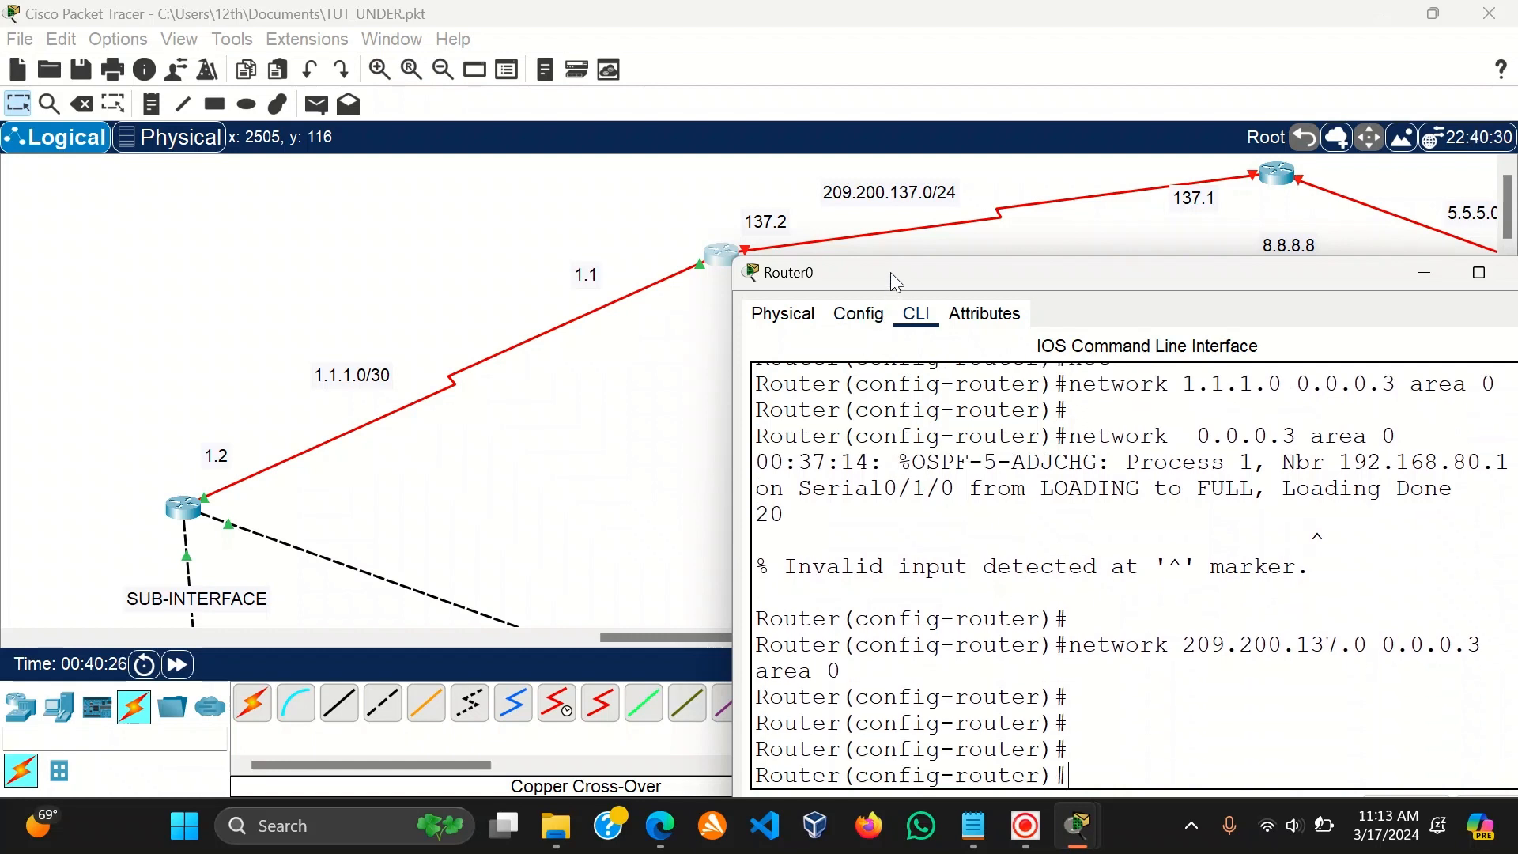
Advertise network 2.2.2.0 with wildcard mask 0.0.0.3 in OSPF area 0 on Router0, and close its console.
left_click_drag(890, 272, 663, 233)
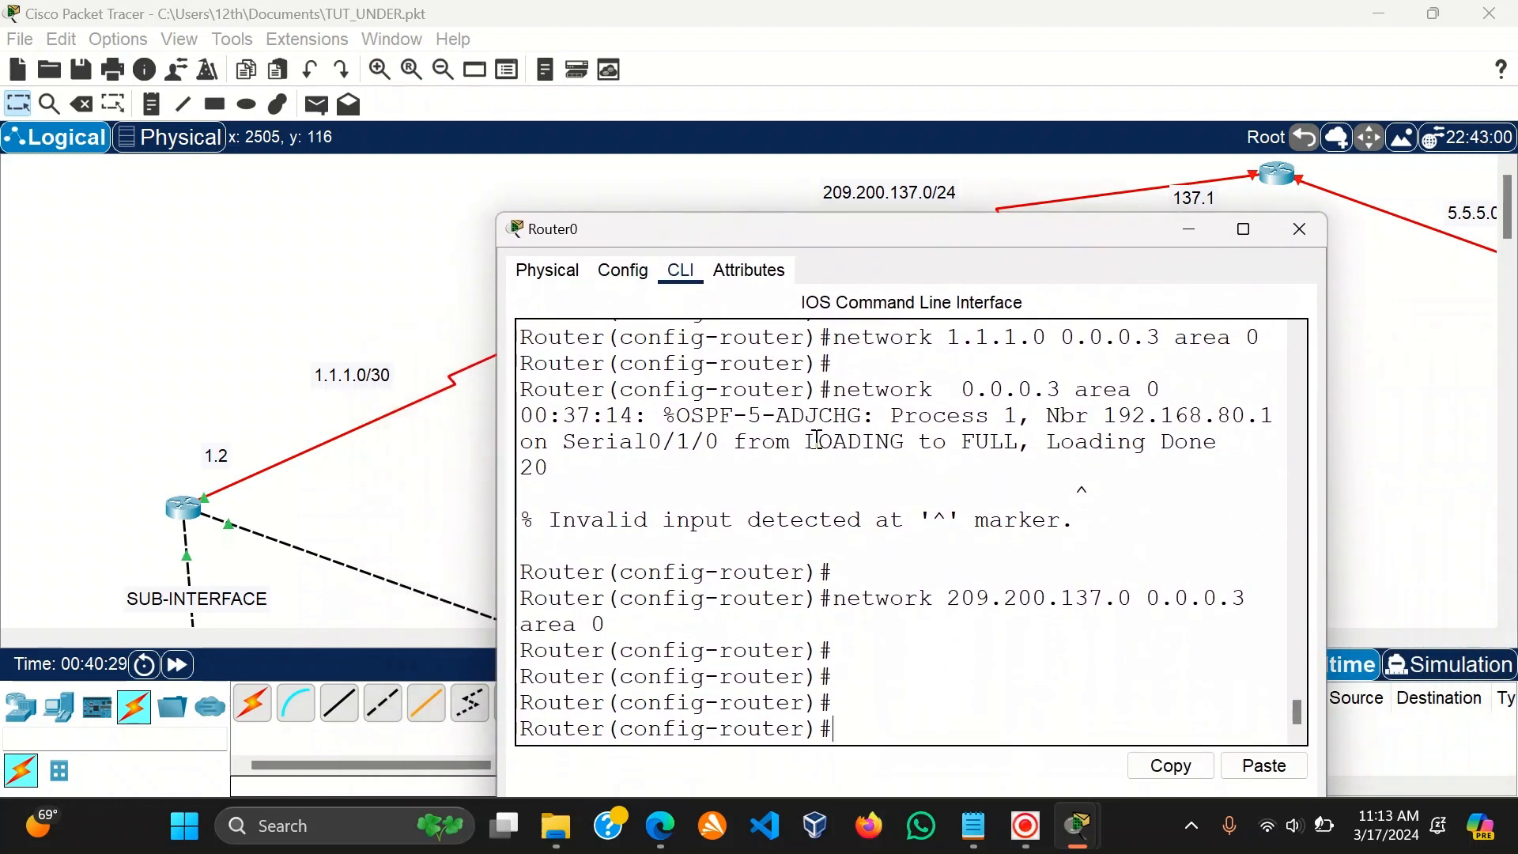
key("Up")
key("BackSpace")
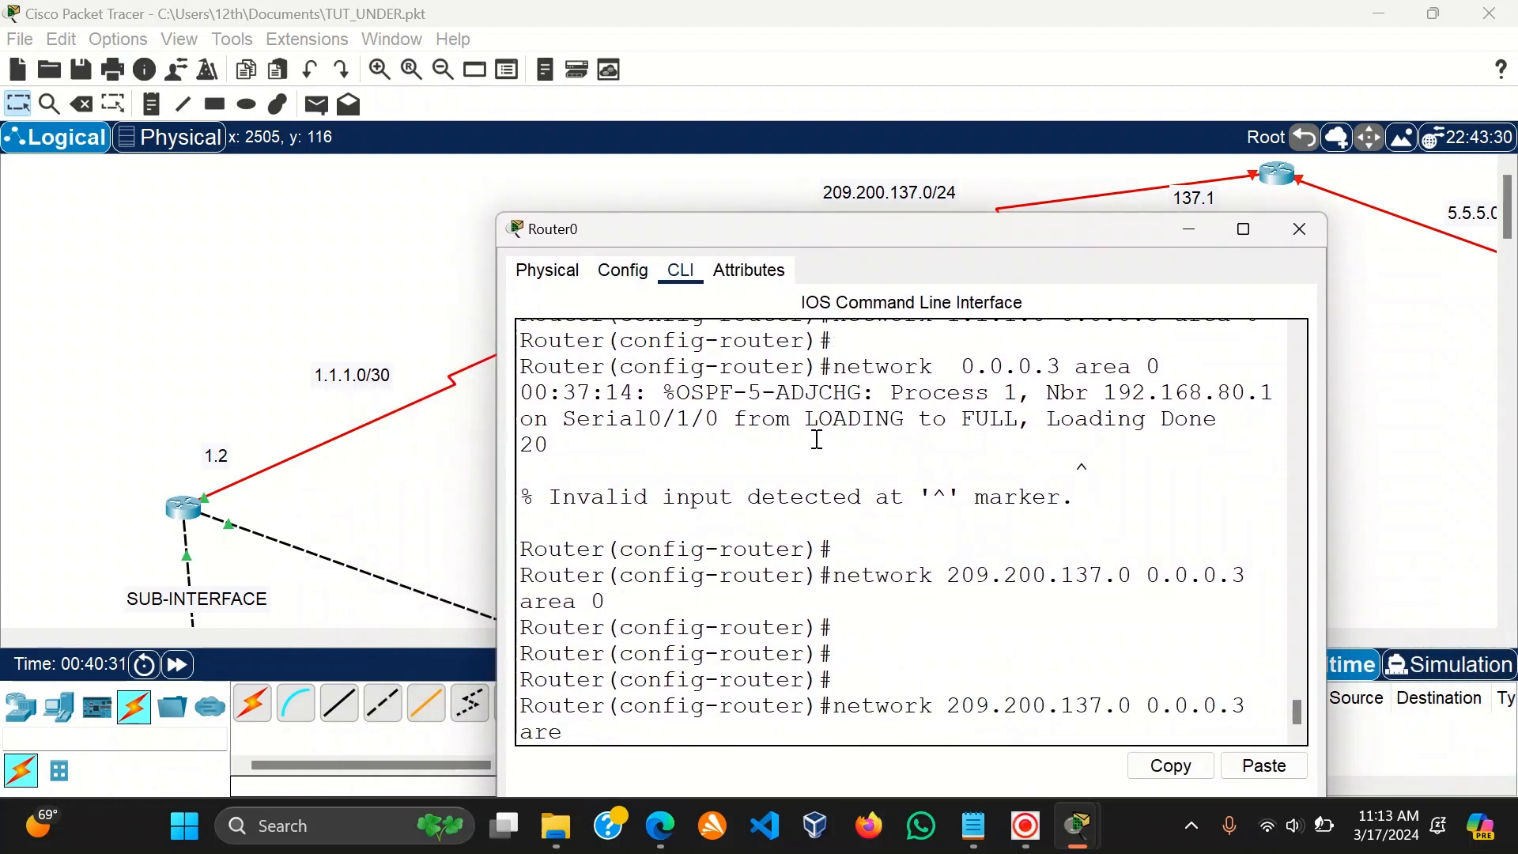
key("BackSpace")
key("BackSpace")
key("BackSpace")
key("BackSpace")
key("BackSpace")
key("BackSpace")
key("BackSpace")
key("BackSpace")
key("BackSpace")
key("BackSpace")
key("BackSpace")
key("BackSpace")
key("BackSpace")
key("BackSpace")
key("BackSpace")
key("BackSpace")
key("BackSpace")
key("BackSpace")
key("BackSpace")
key("BackSpace")
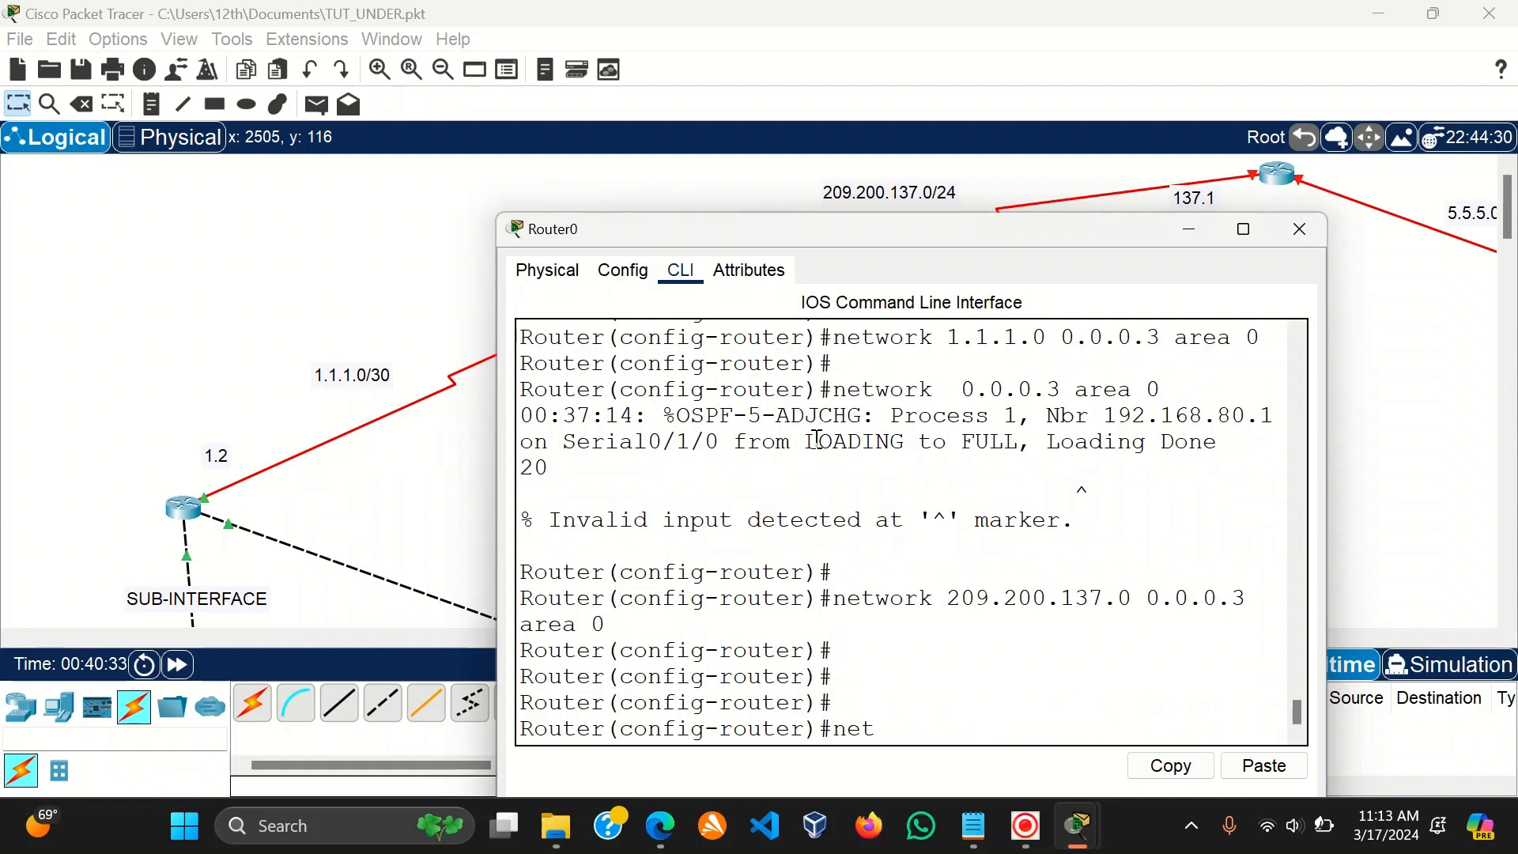
type("et")
key("Tab")
type("2.2.")
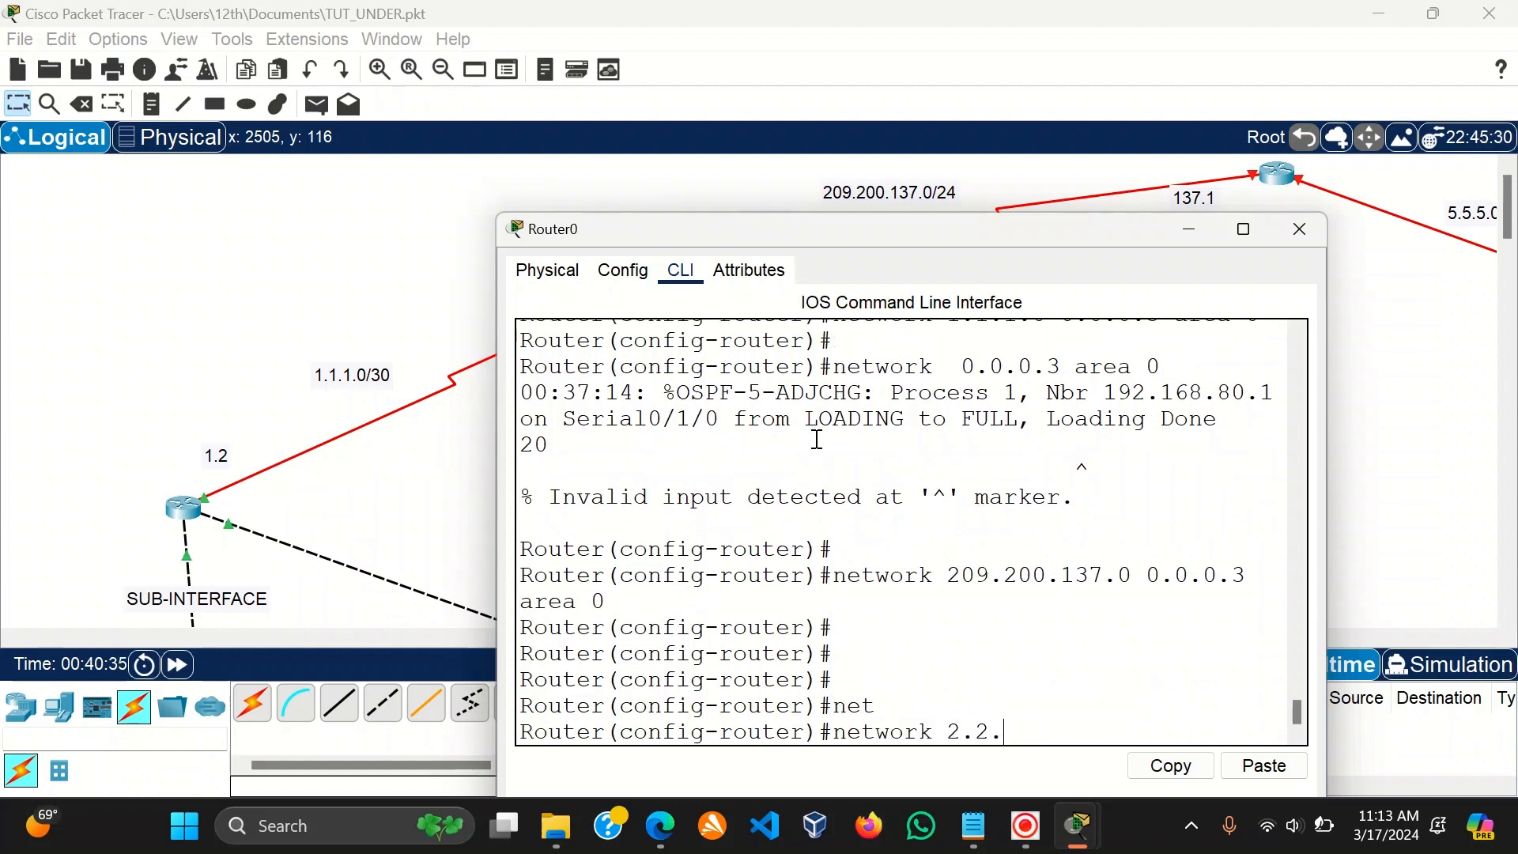
type("2.0 0.0.")
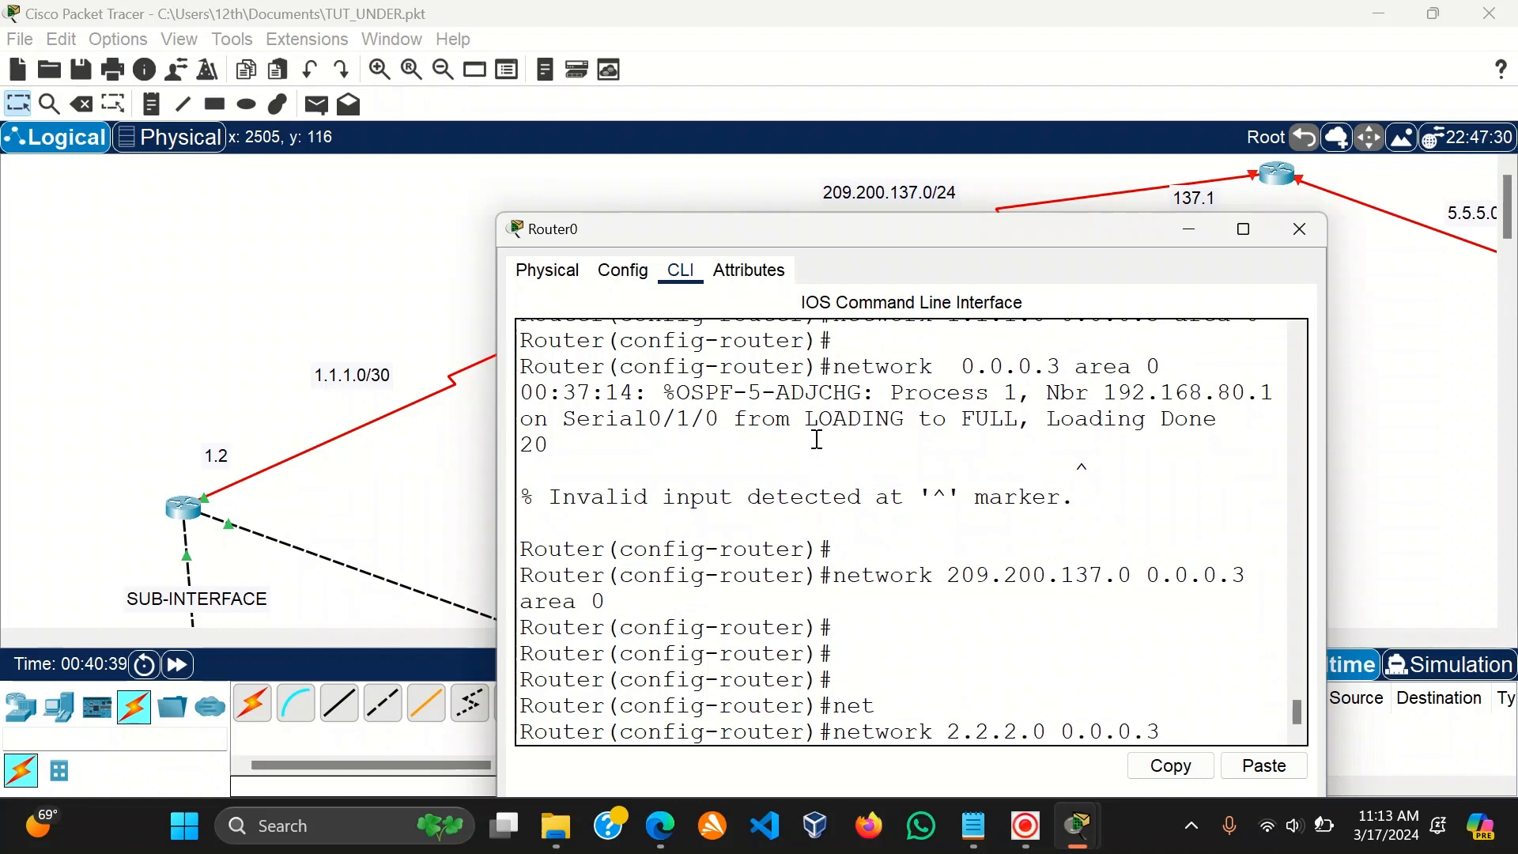
type("0.3 ae")
type("r")
key("BackSpace")
key("BackSpace")
type("rea 0")
key("Return")
key("Return")
key("Return")
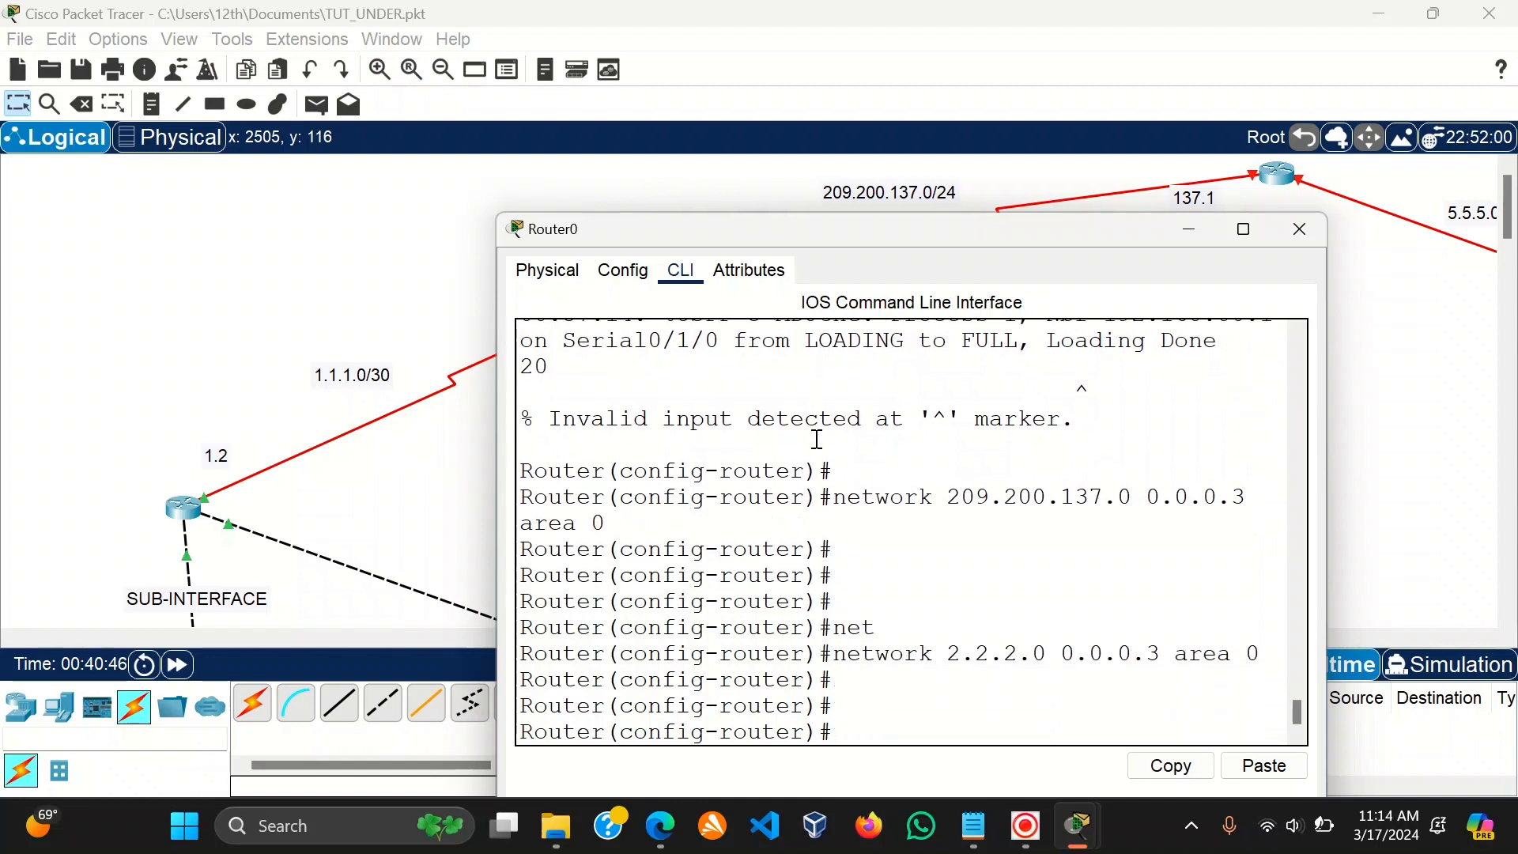
left_click(1307, 229)
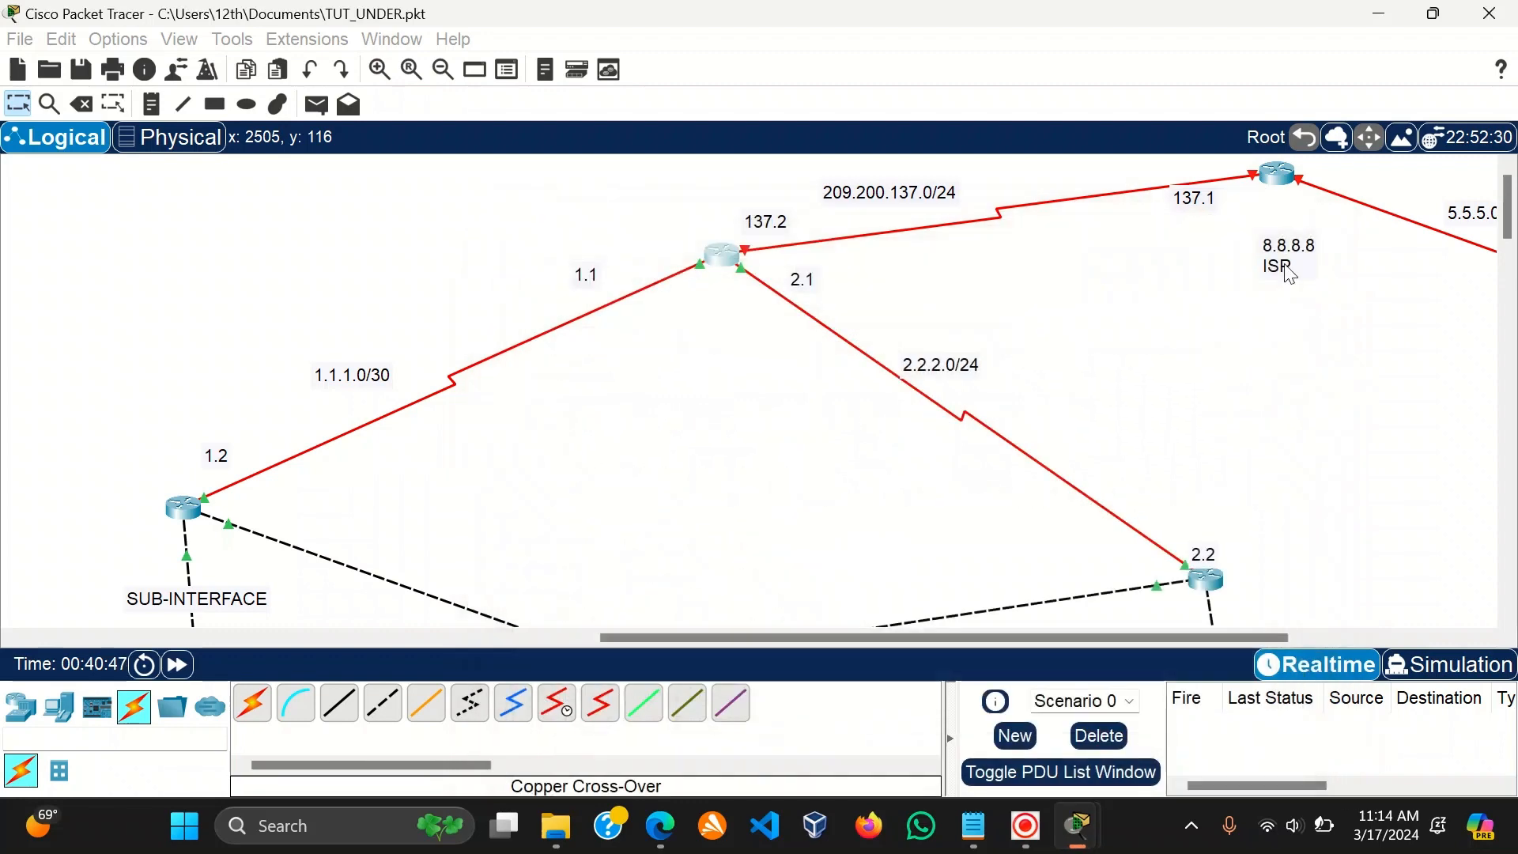
Open the ISP router Router3's console beside its topology labels and answer no to the initial configuration dialog.
left_click(1290, 184)
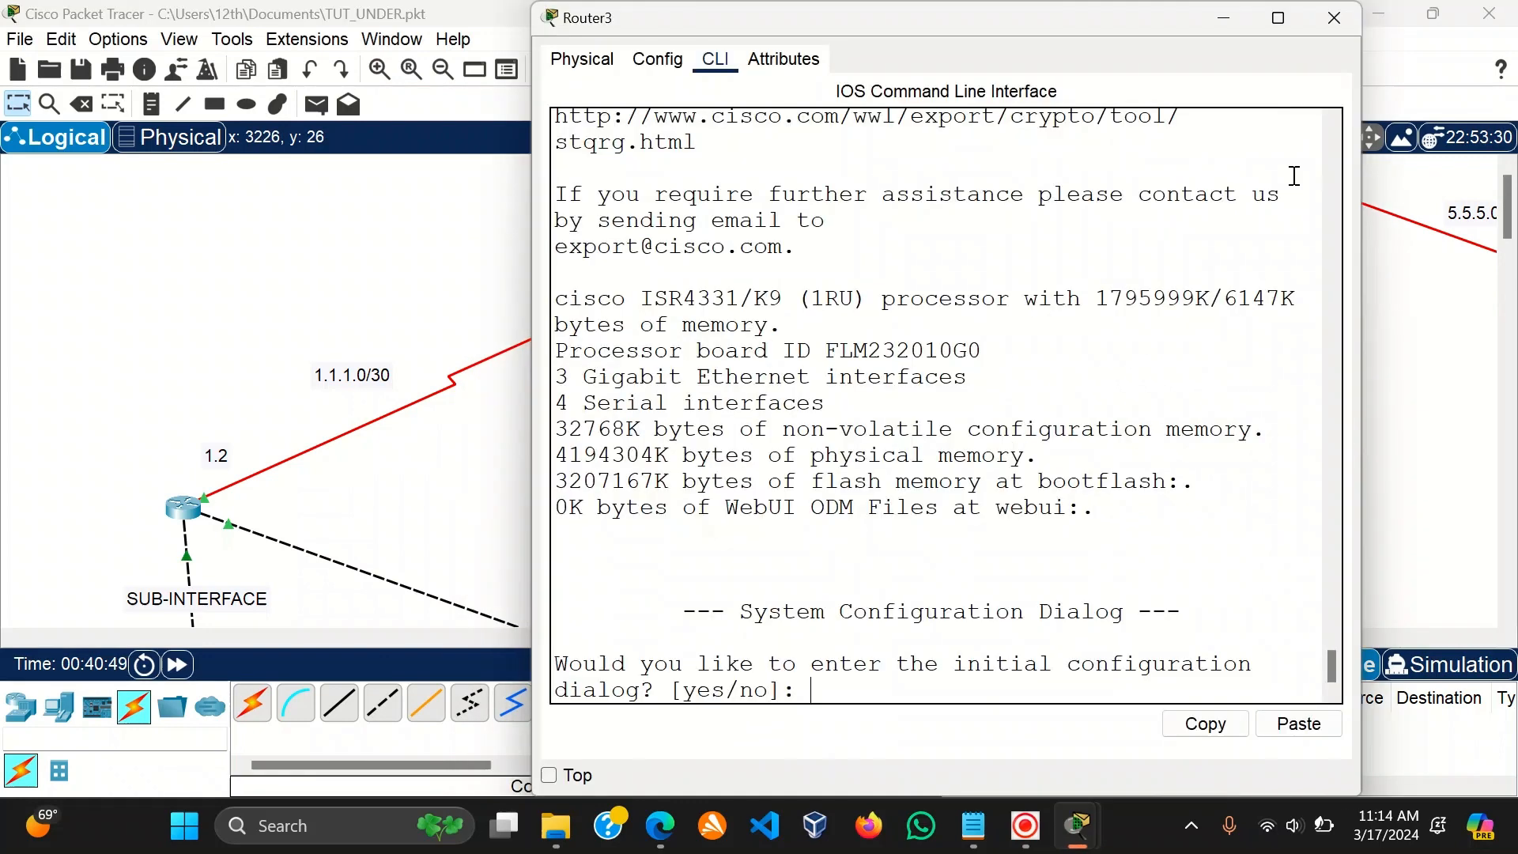
left_click_drag(1045, 17, 572, 46)
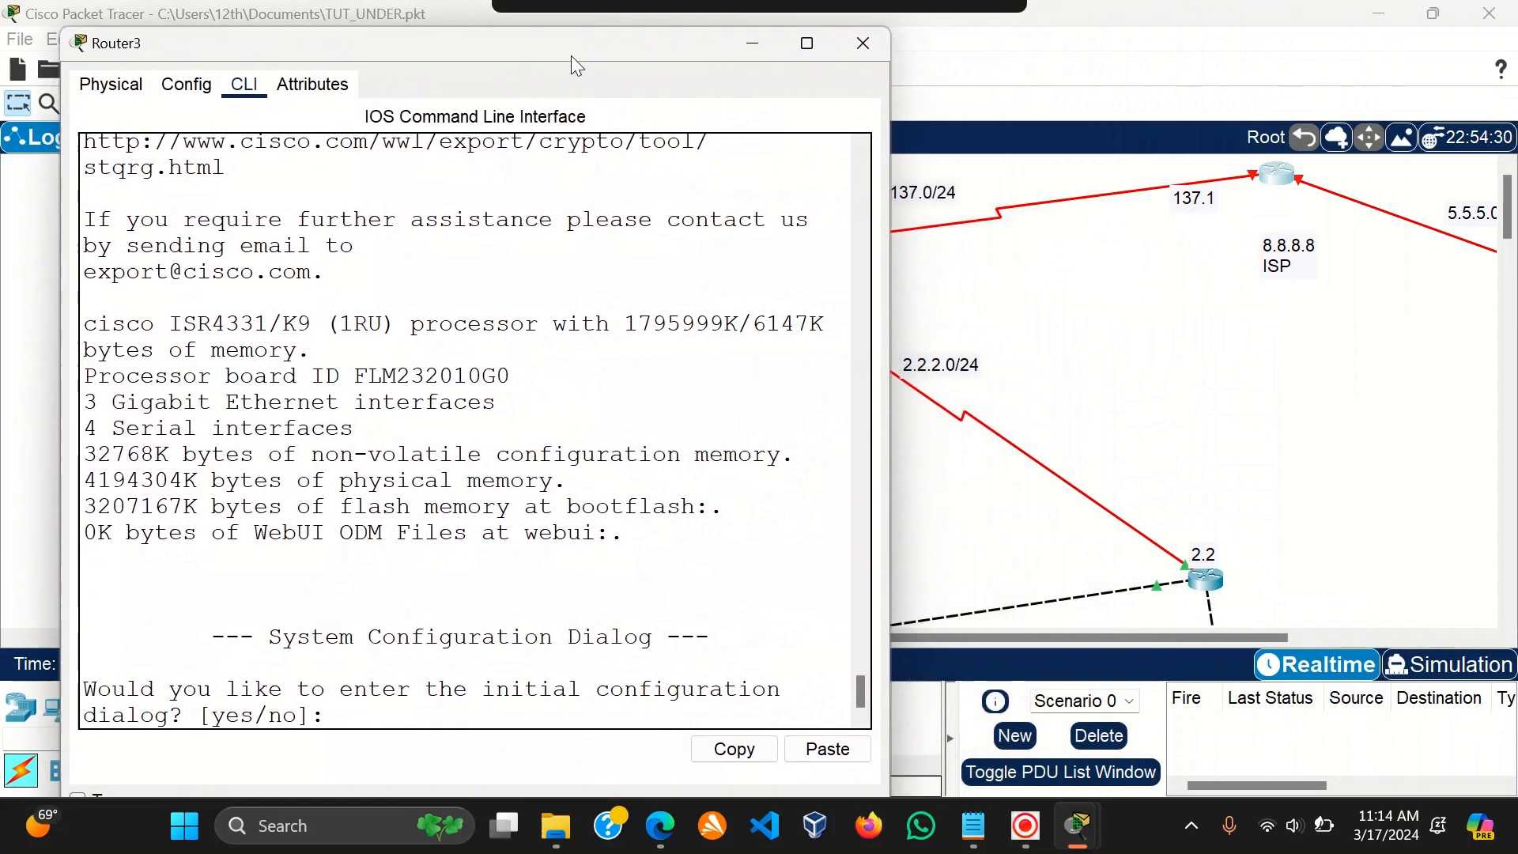
left_click(460, 581)
key("Return")
key("Return")
key("Return")
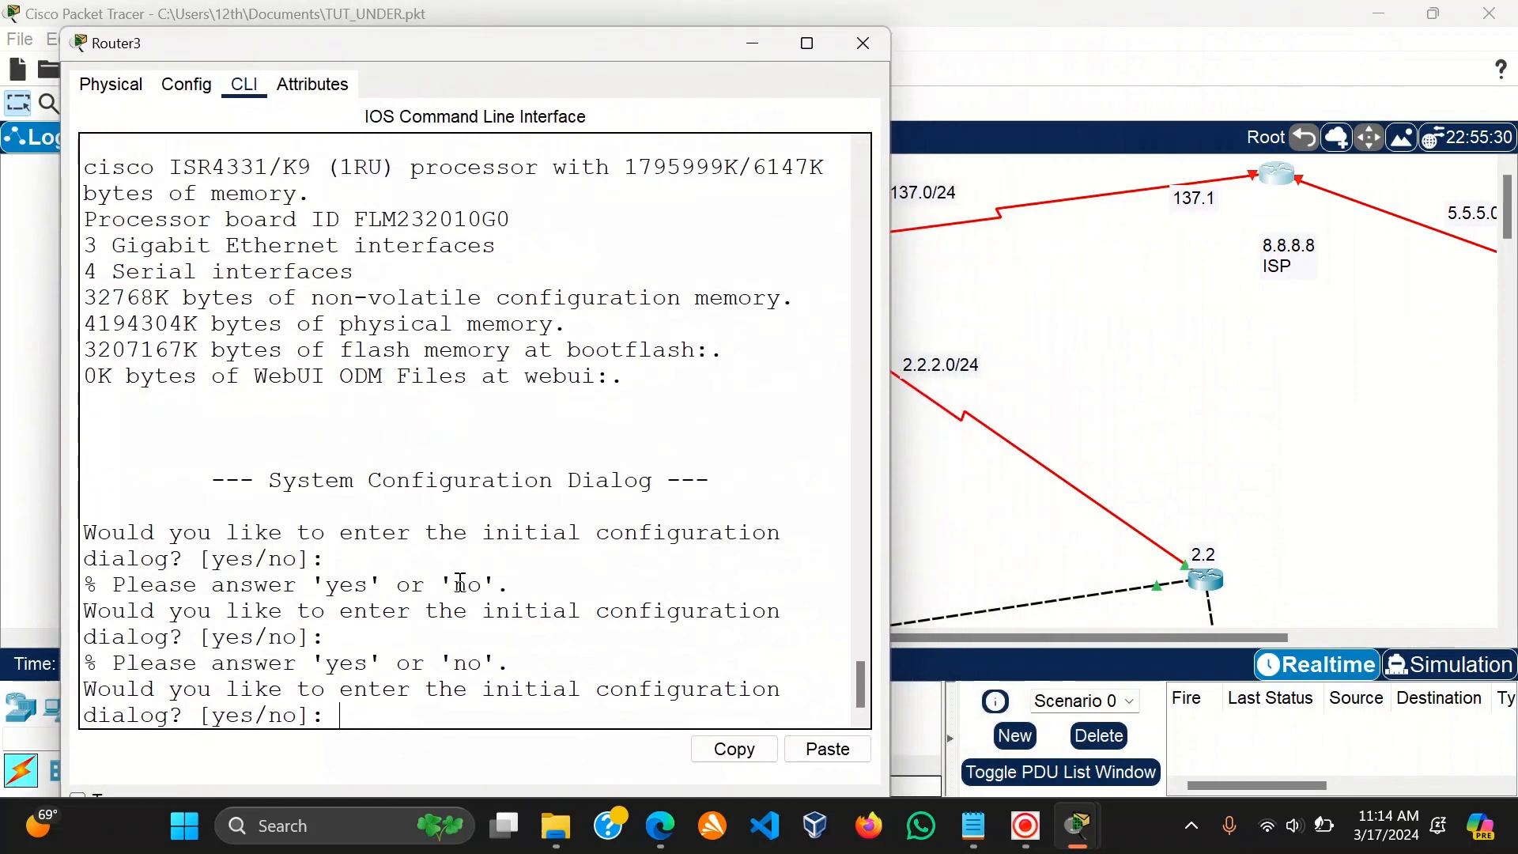
type("no")
key("Return")
key("Return")
key("Return")
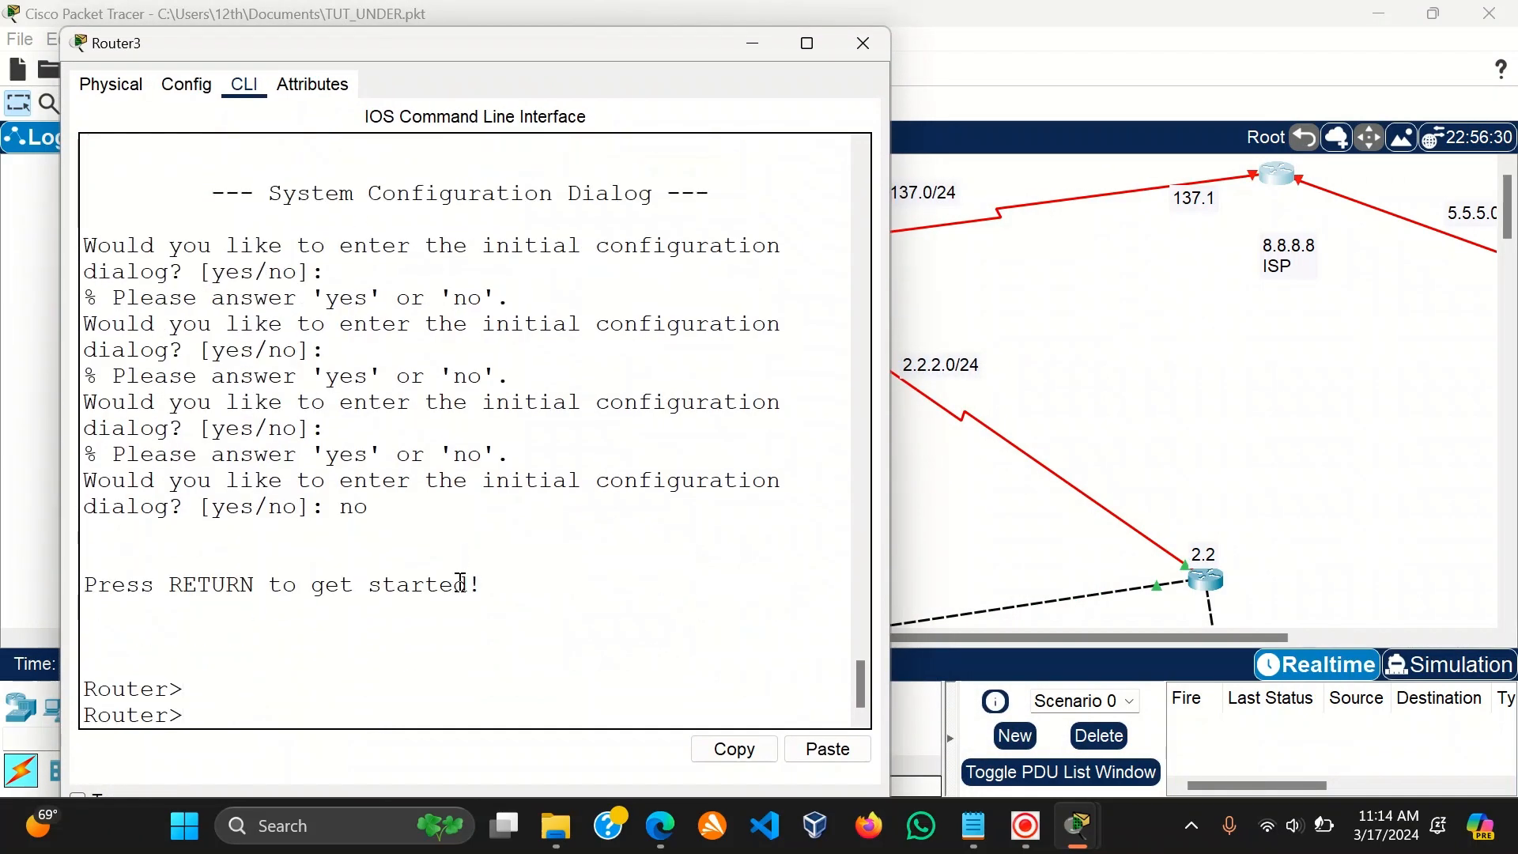
Enable privileged mode on Router3 and enter global configuration mode with configure terminal.
type("en")
key("Tab")
key("Return")
type("co")
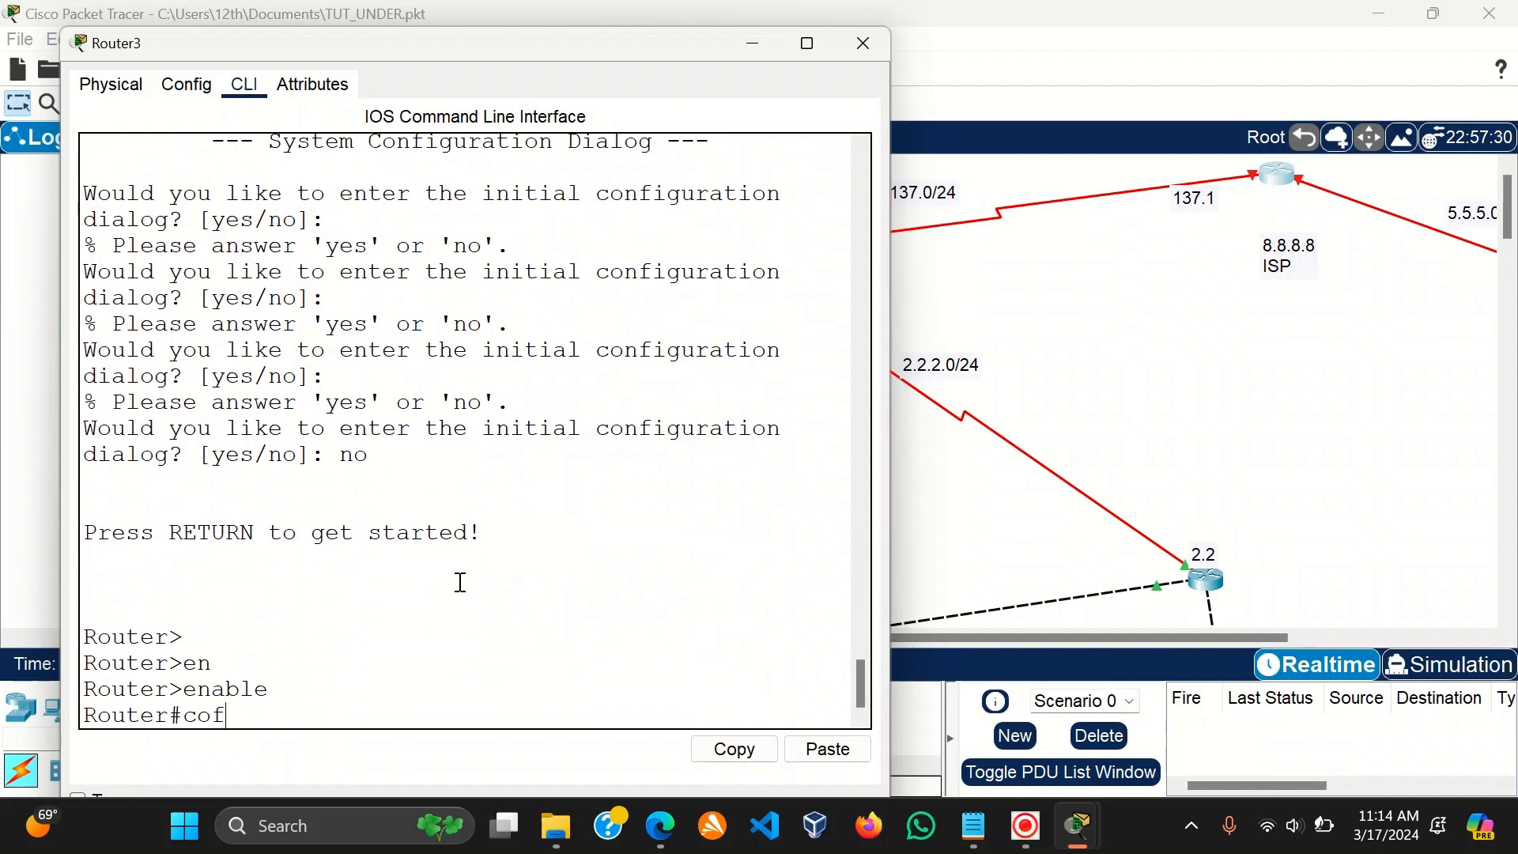
type("f")
key("Tab")
key("BackSpace")
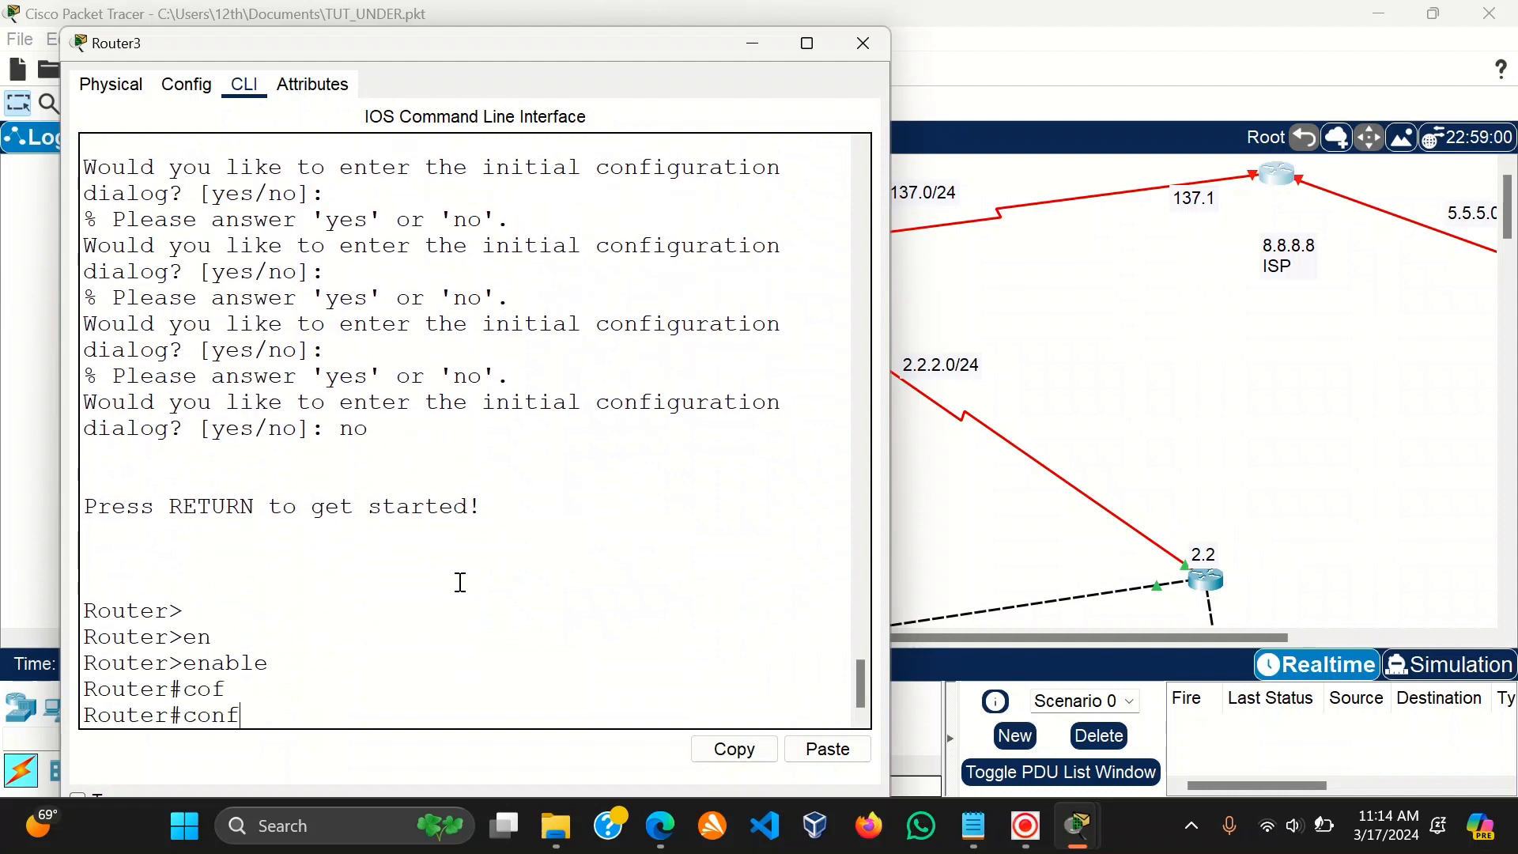
type("nf")
key("Tab")
type("T")
key("Tab")
key("Return")
key("Return")
key("Return")
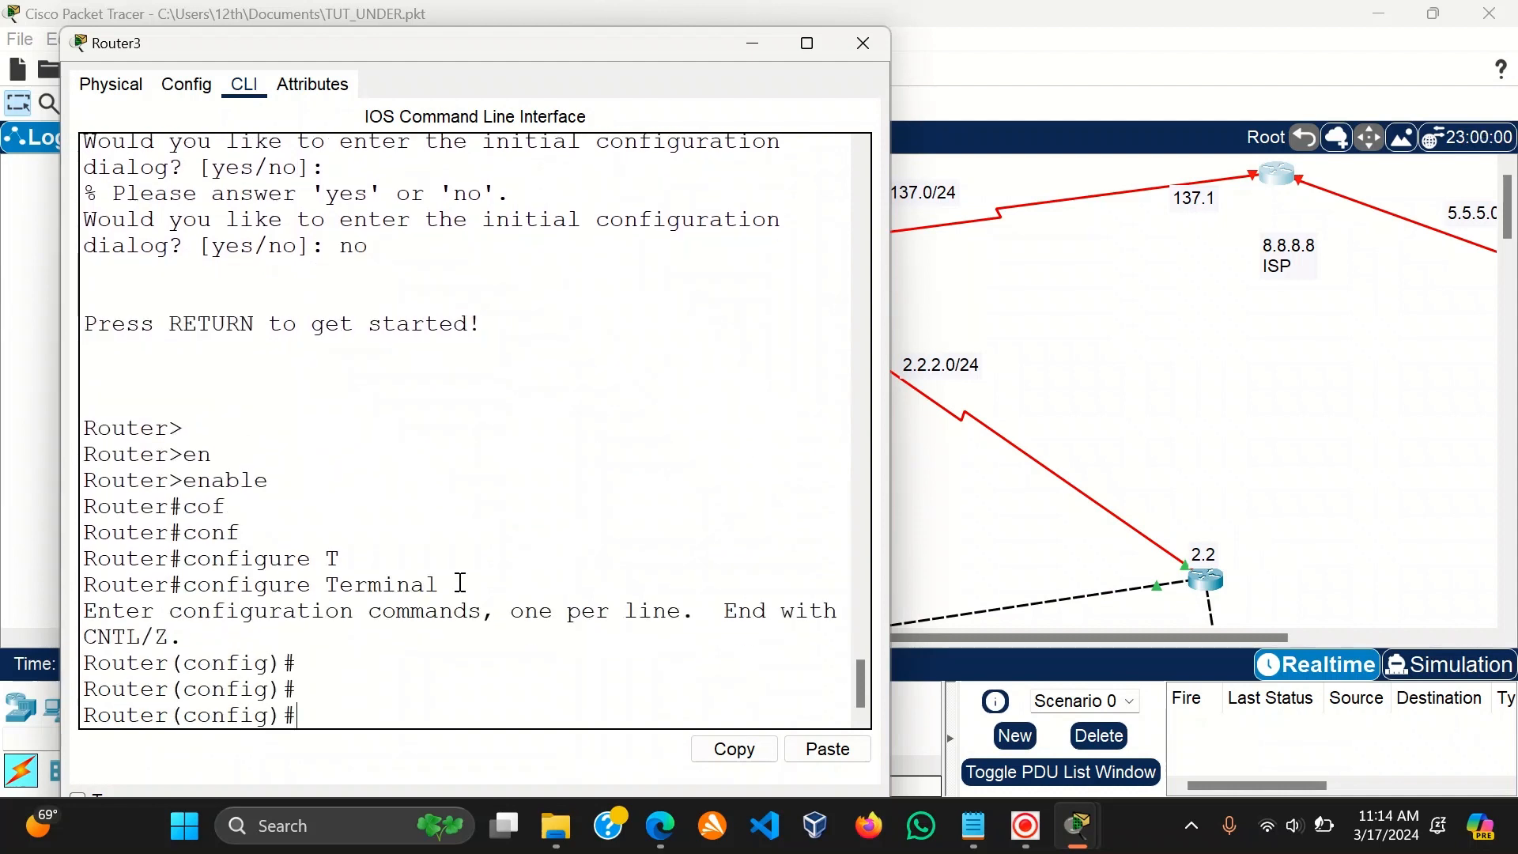
Set the router's hostname to ISP in global configuration mode.
type("his")
key("Tab")
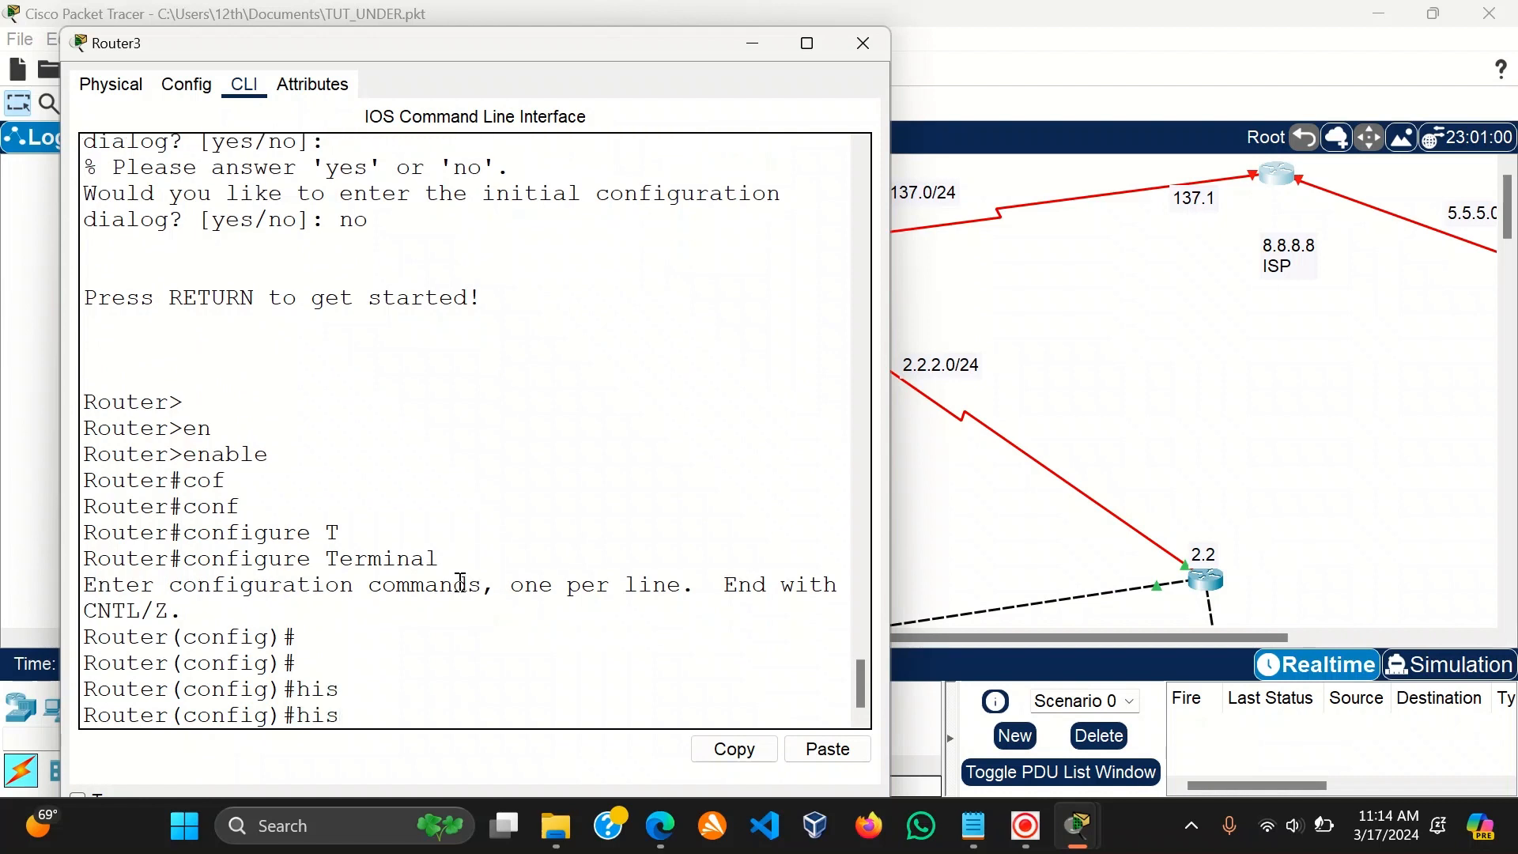
key("BackSpace")
key("BackSpace")
type("os")
key("Tab")
type("ISP")
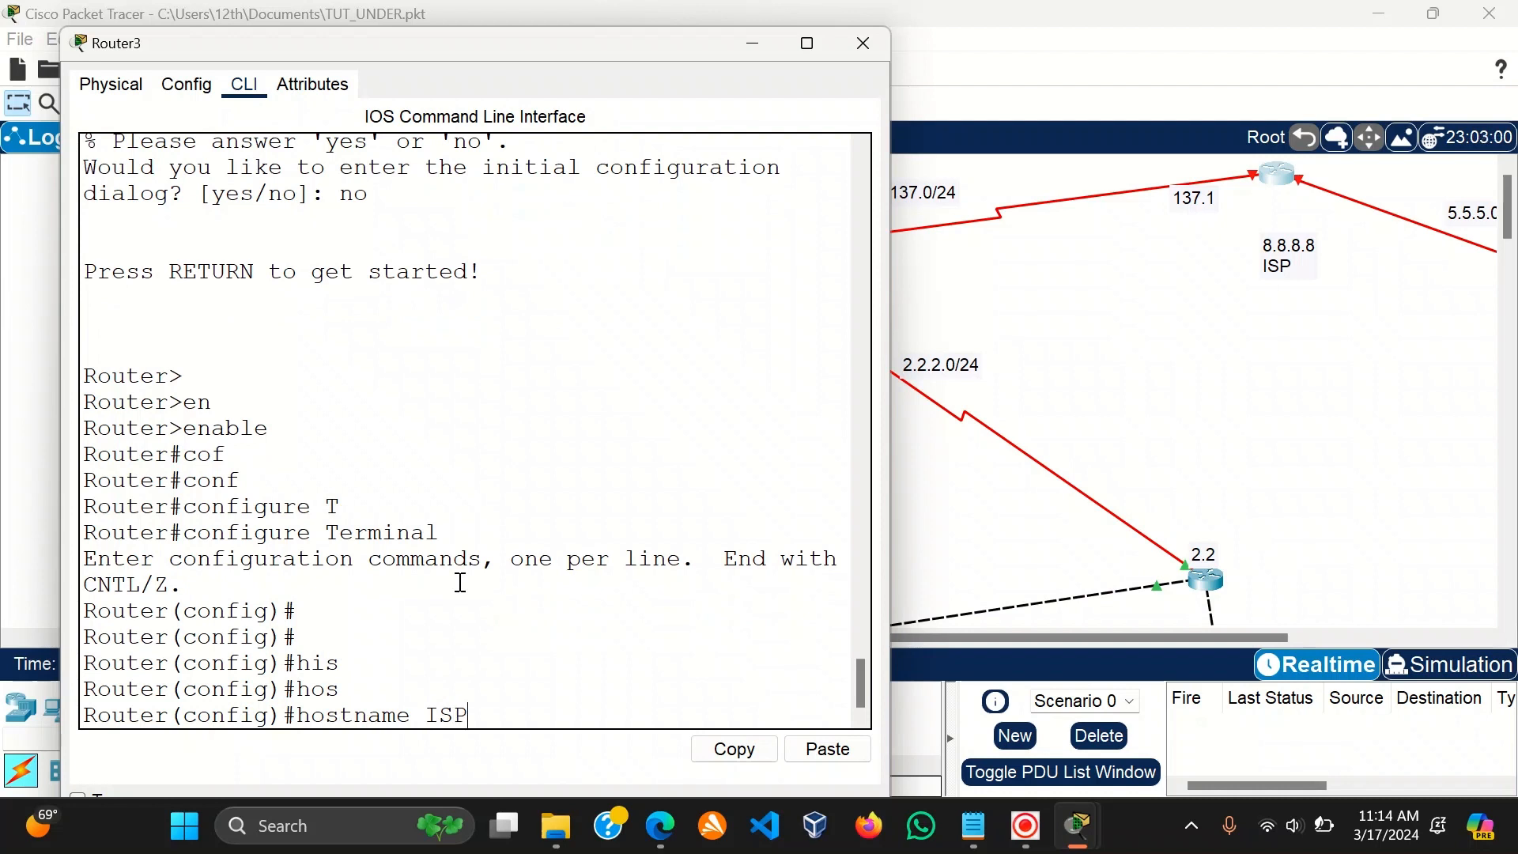
key("Return")
key("Return")
key("Return")
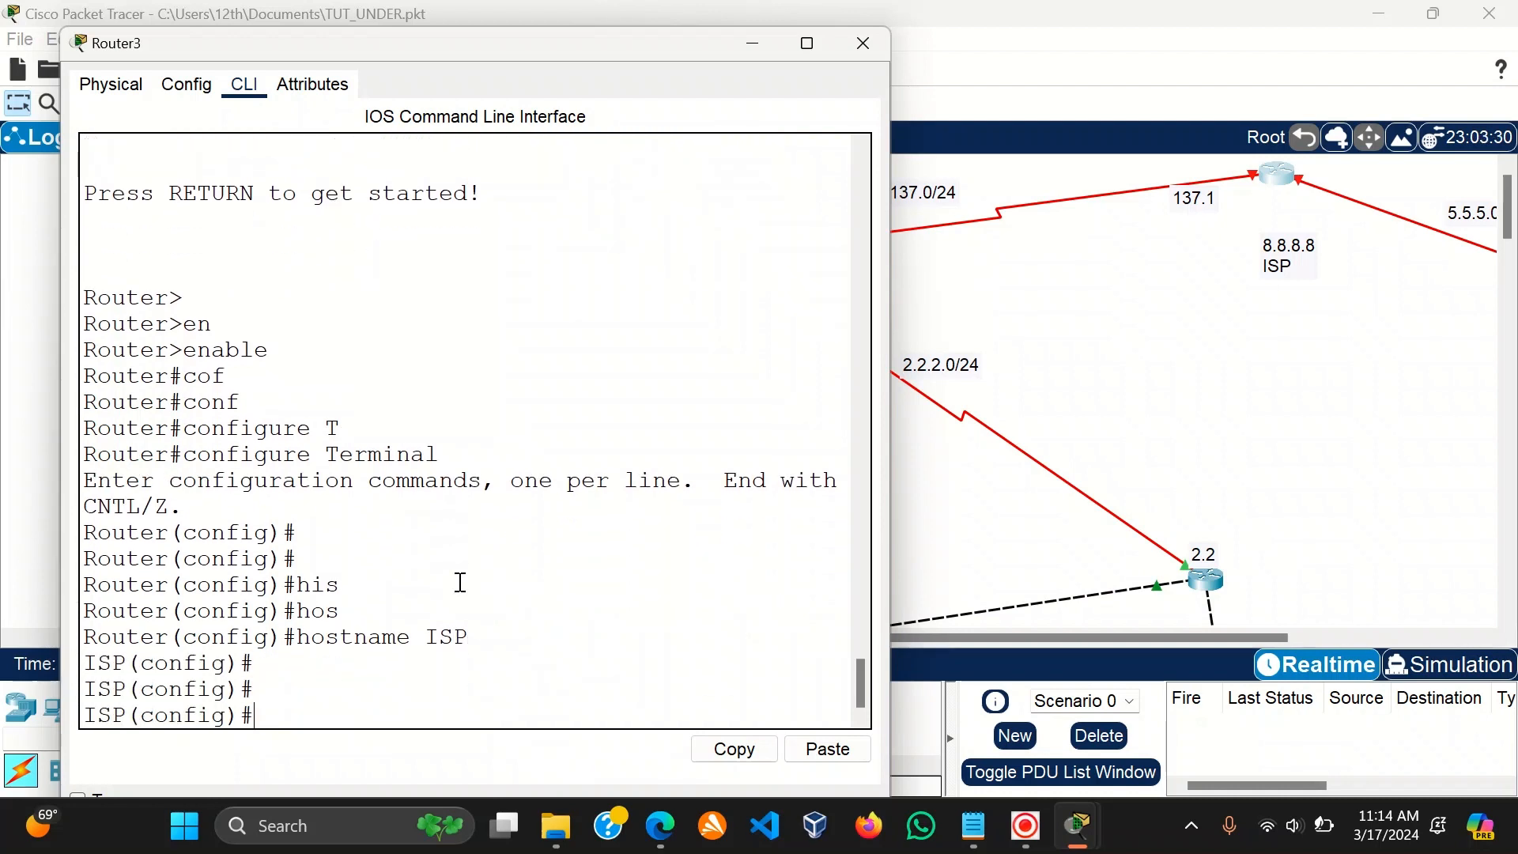
Check the ISP router's ports on the topology and enter interface configuration for serial 0/1/0.
type("int")
key("Tab")
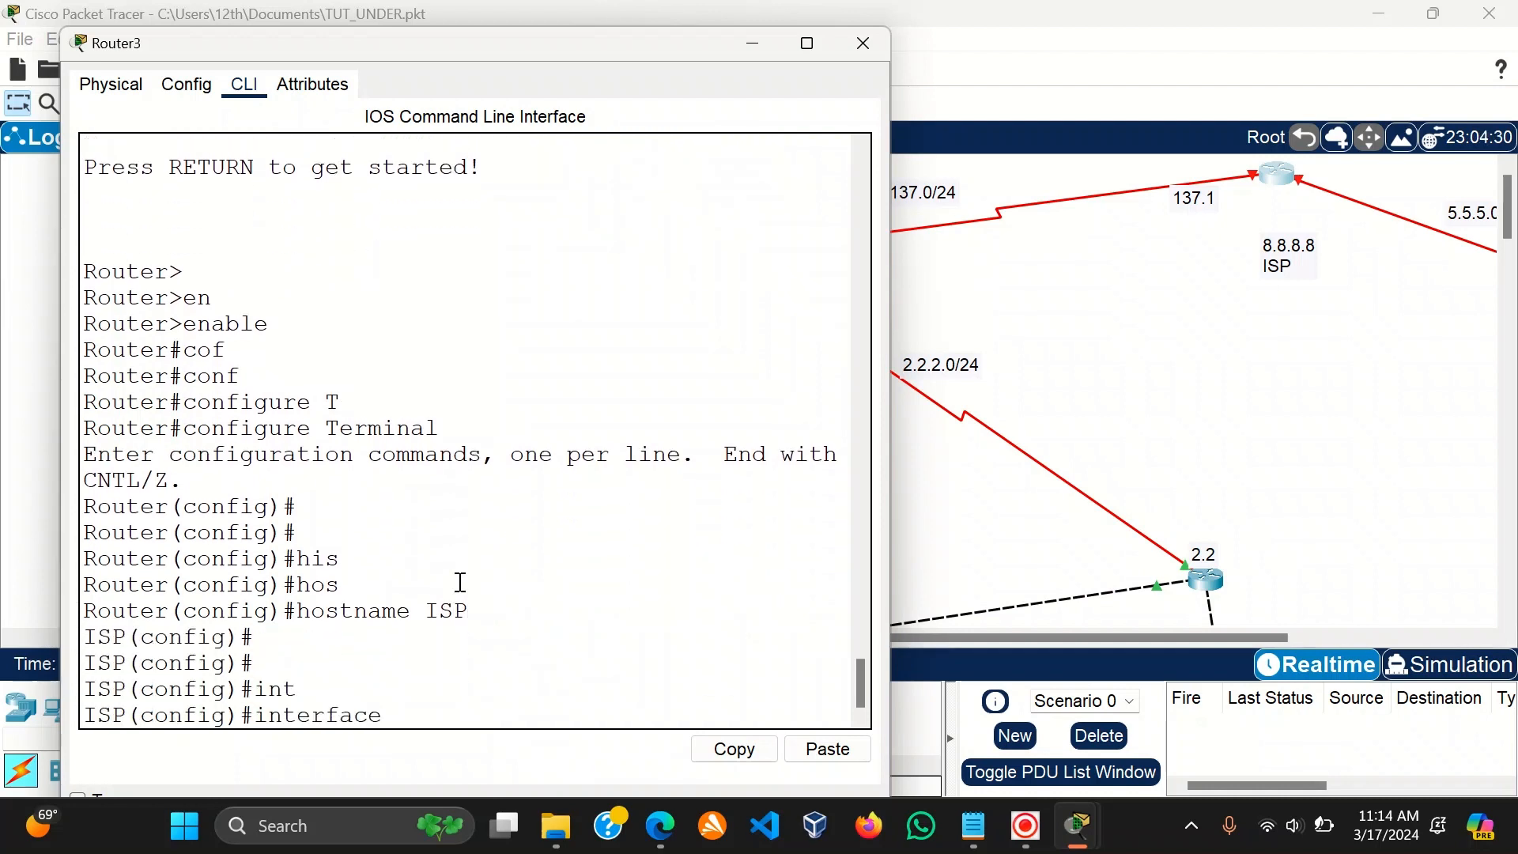
left_click(1052, 440)
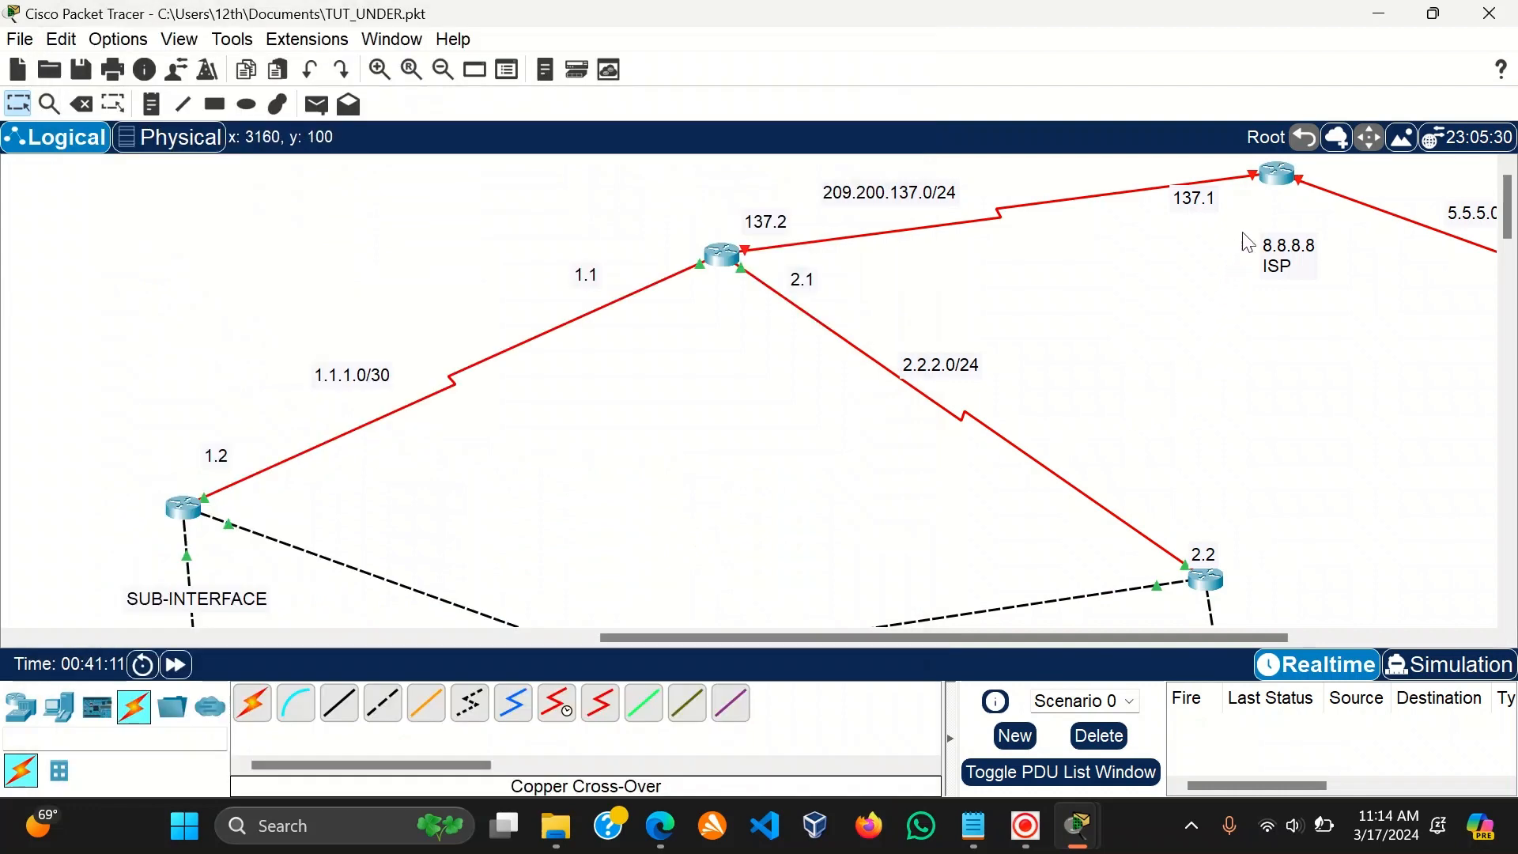
left_click(1270, 173)
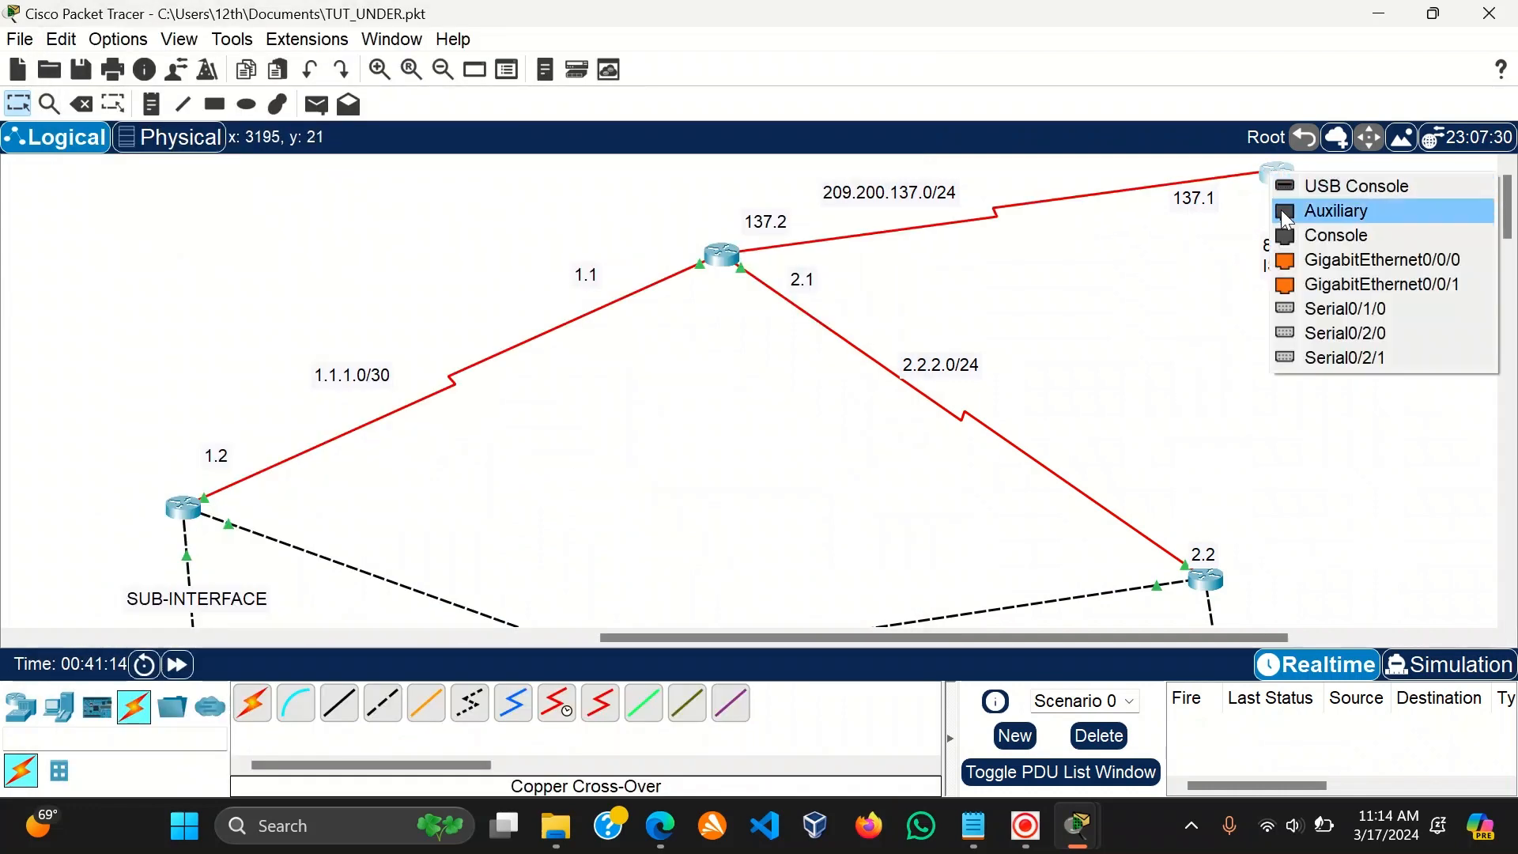
left_click(1328, 310)
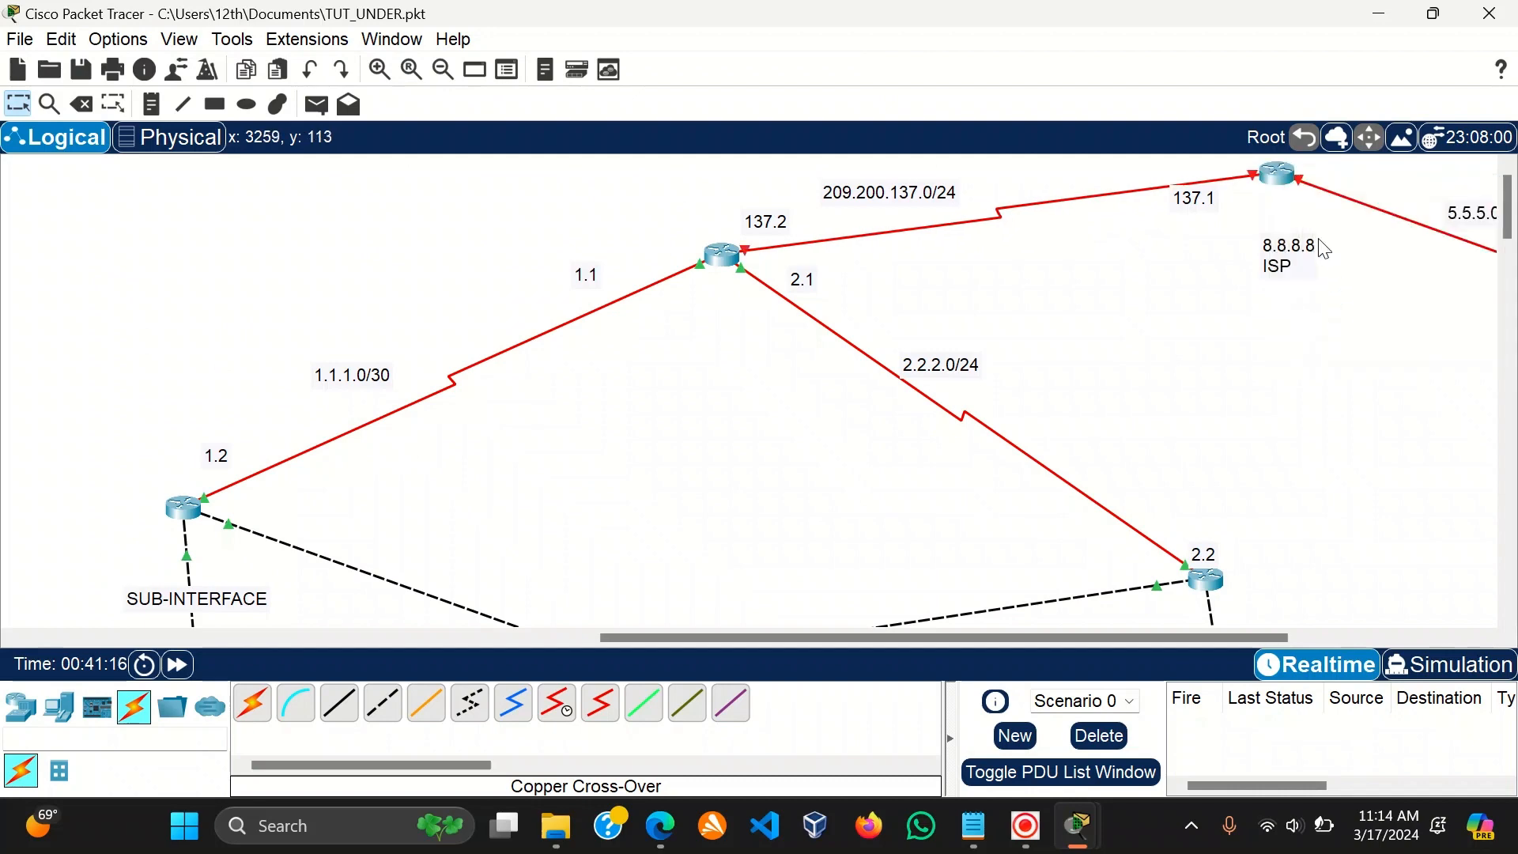
left_click(1277, 172)
type("se")
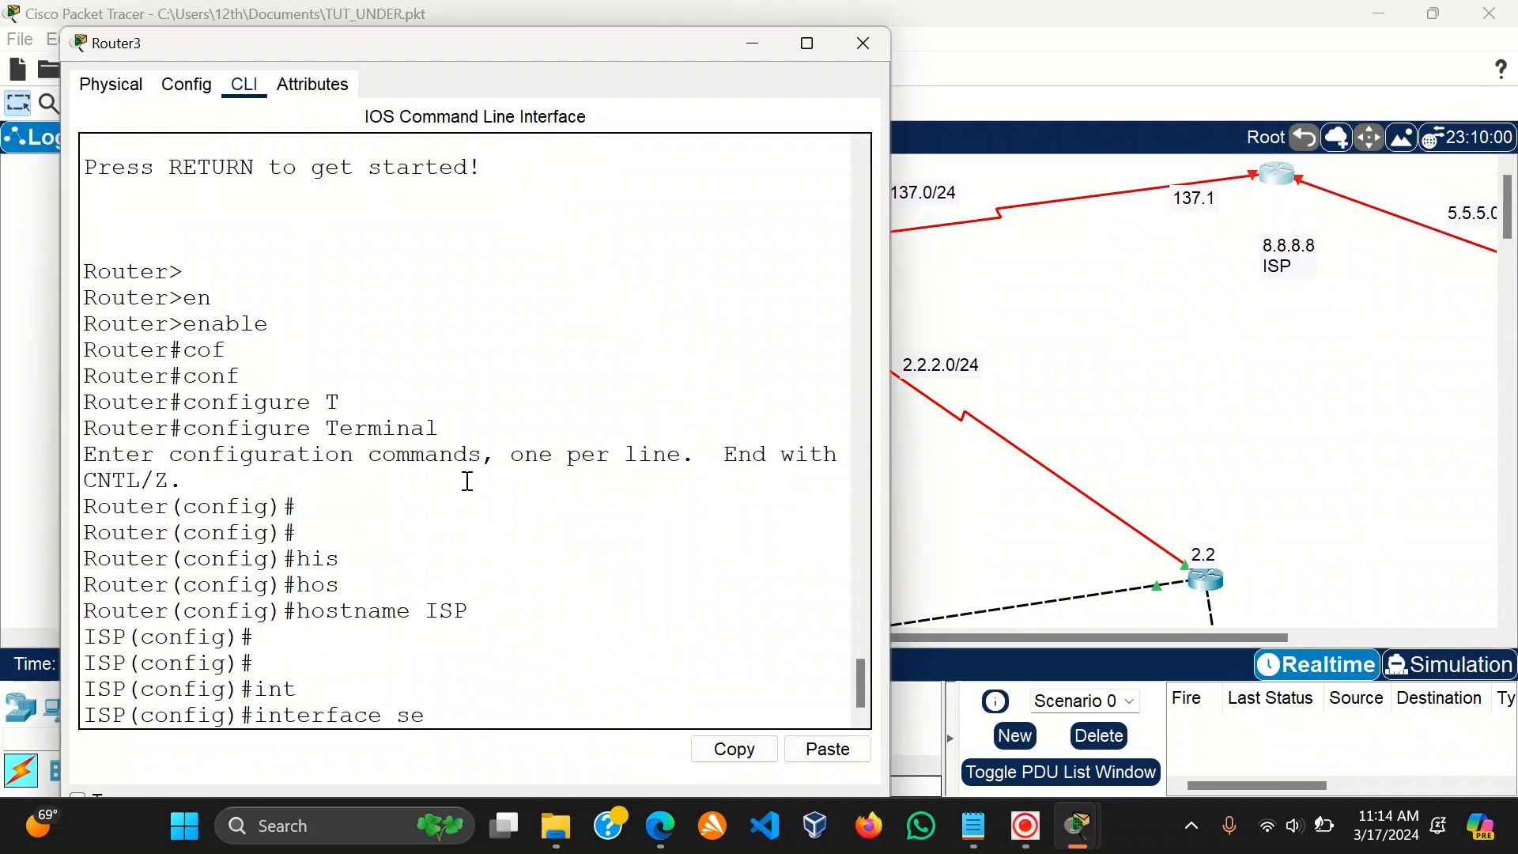
key("Tab")
type("0/1/")
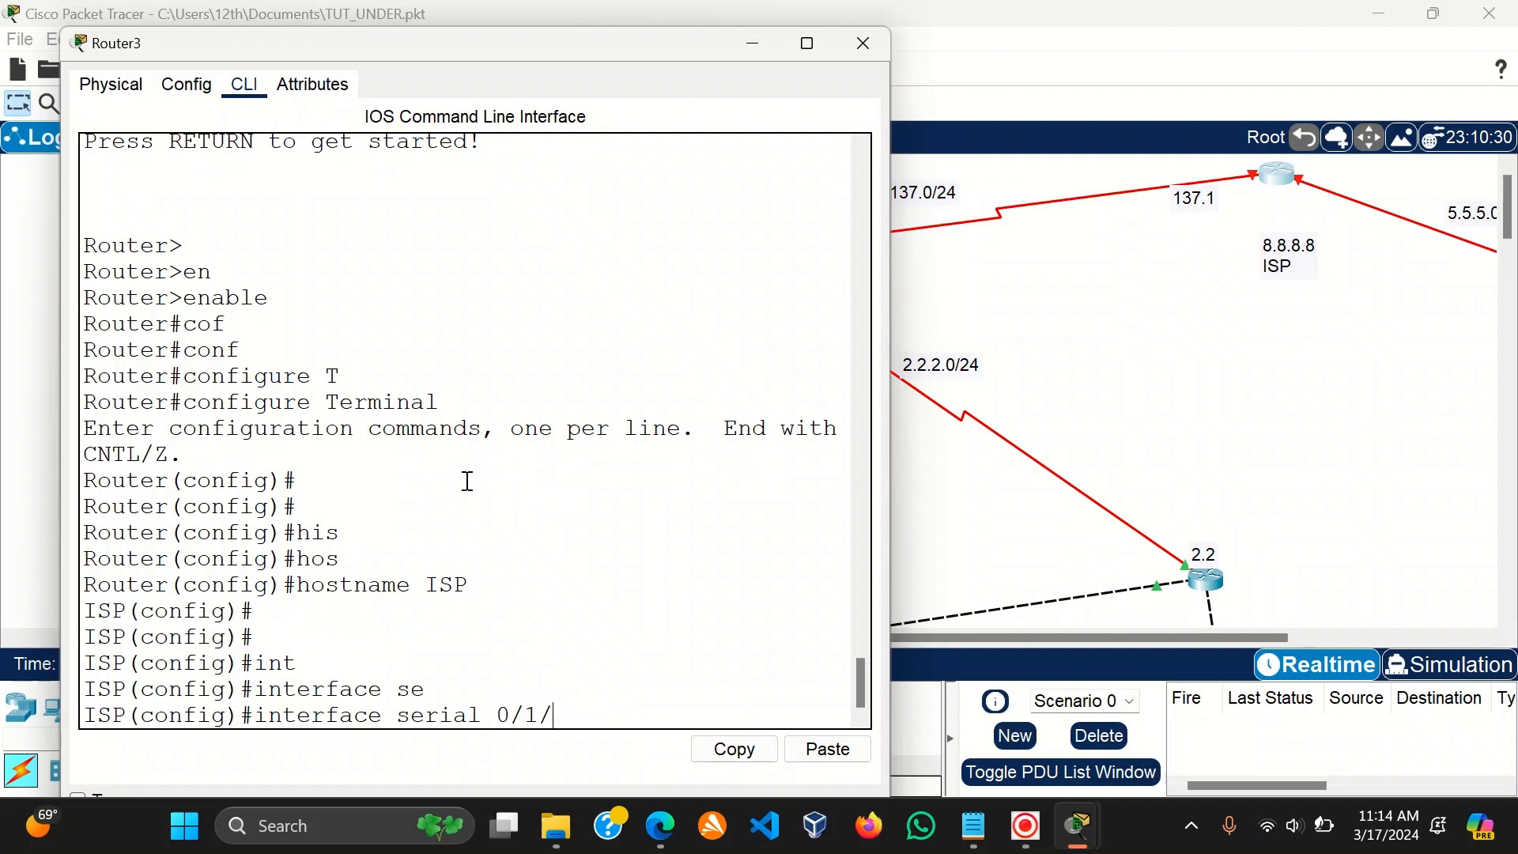
type("-00")
key("Return")
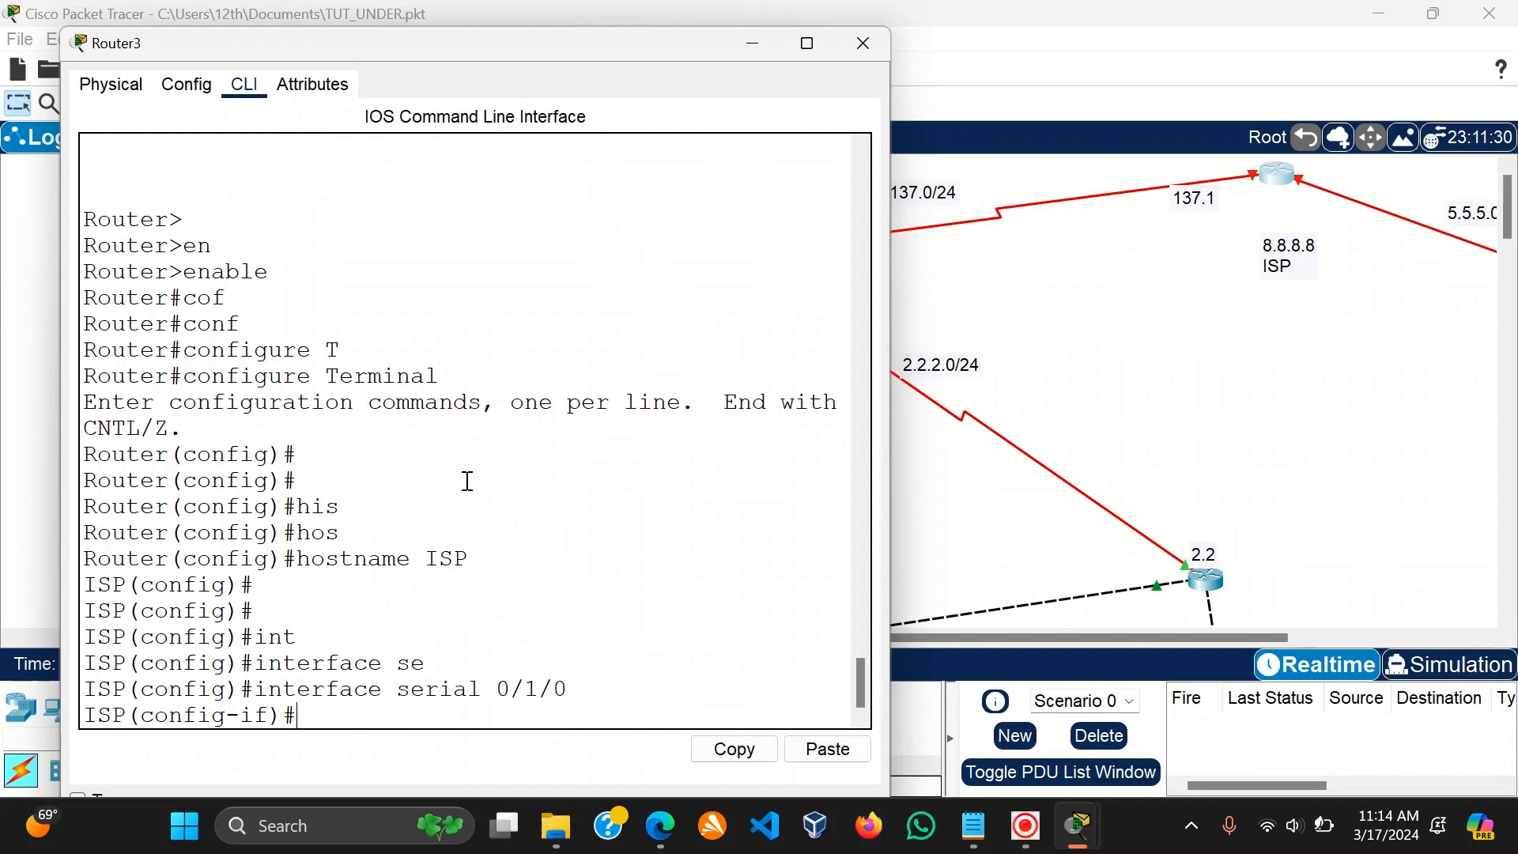
Assign IP address 209.200.137.1 with subnet mask 255.255.255.252 to serial 0/1/0.
type("ip add")
key("Tab")
type("2")
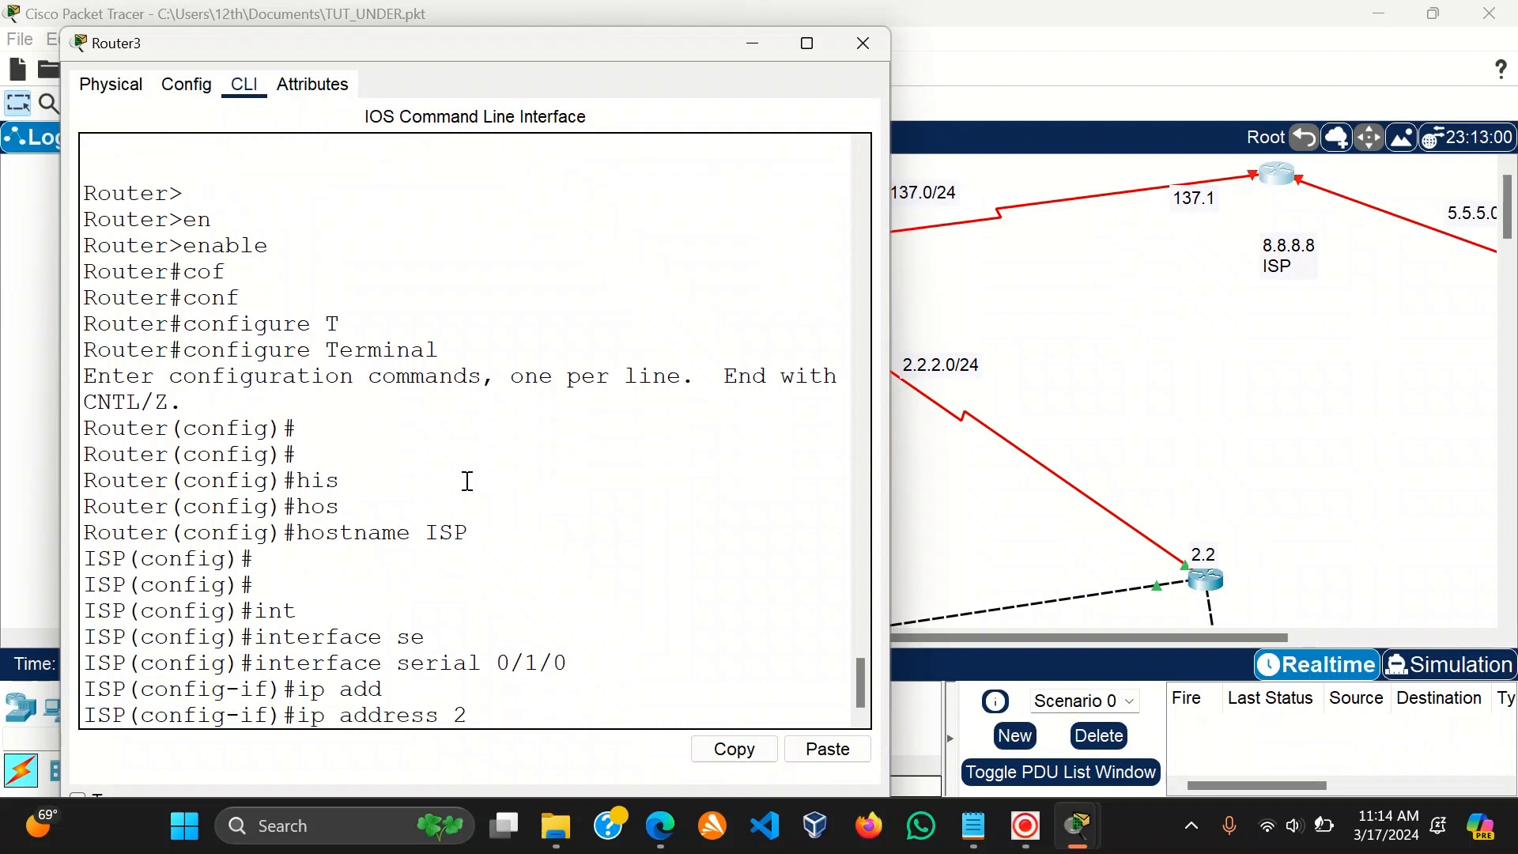
type("09.200.137")
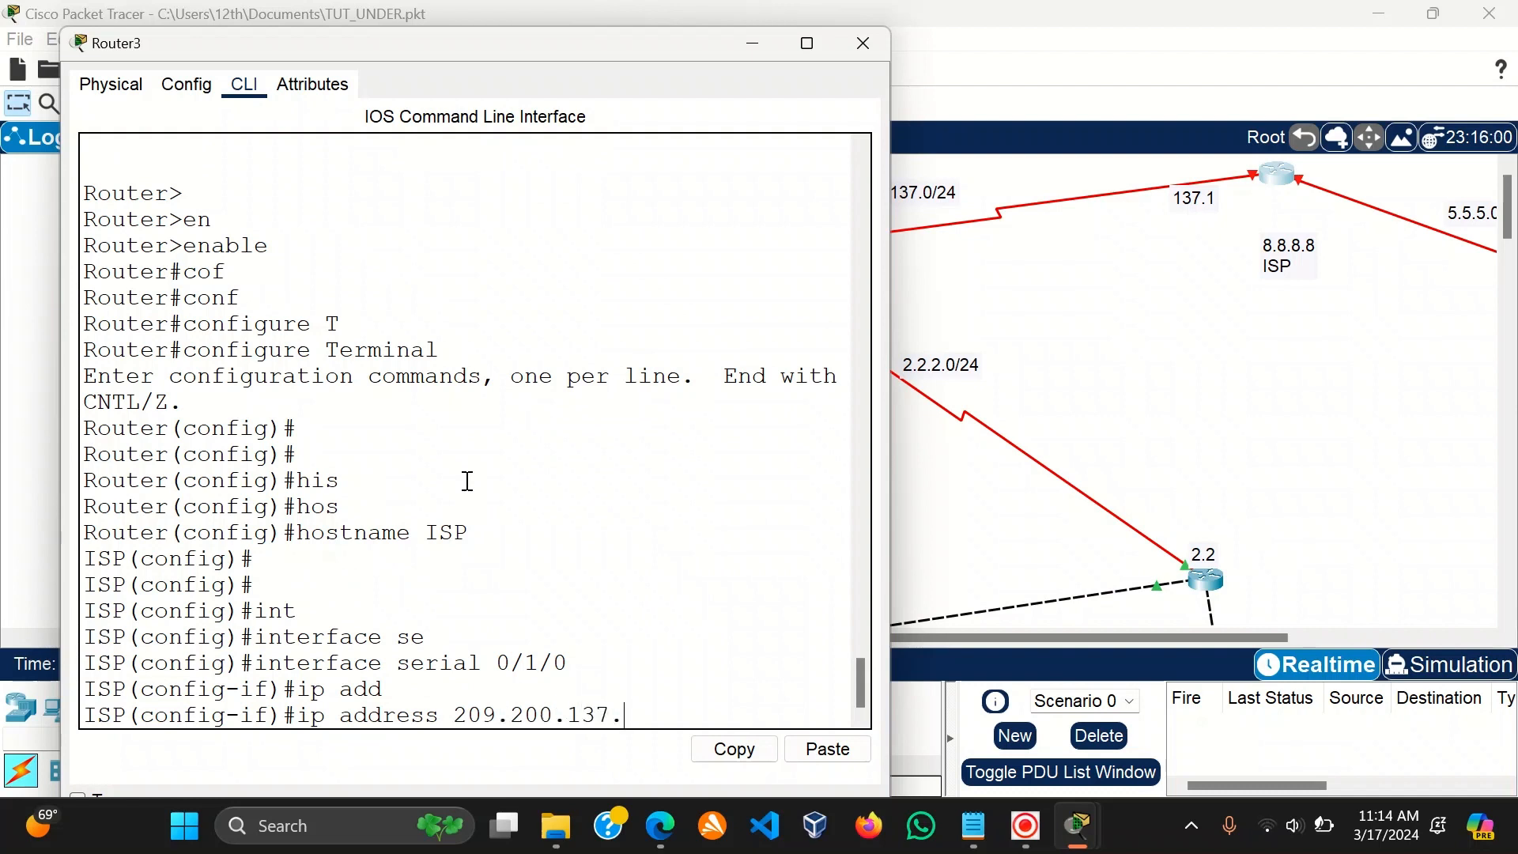
type(".1 255")
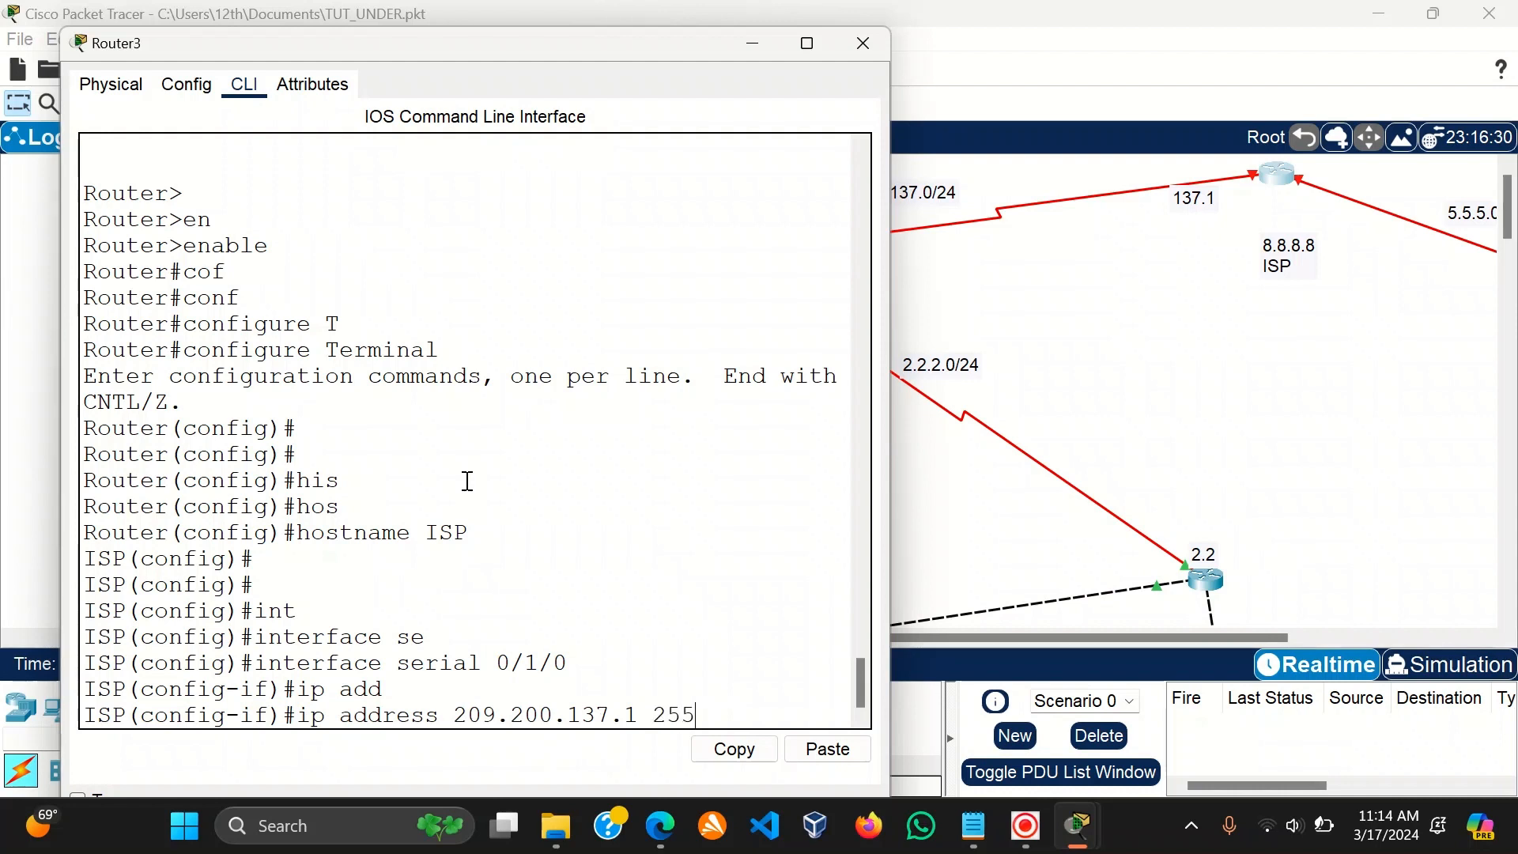
type(".255.255.25")
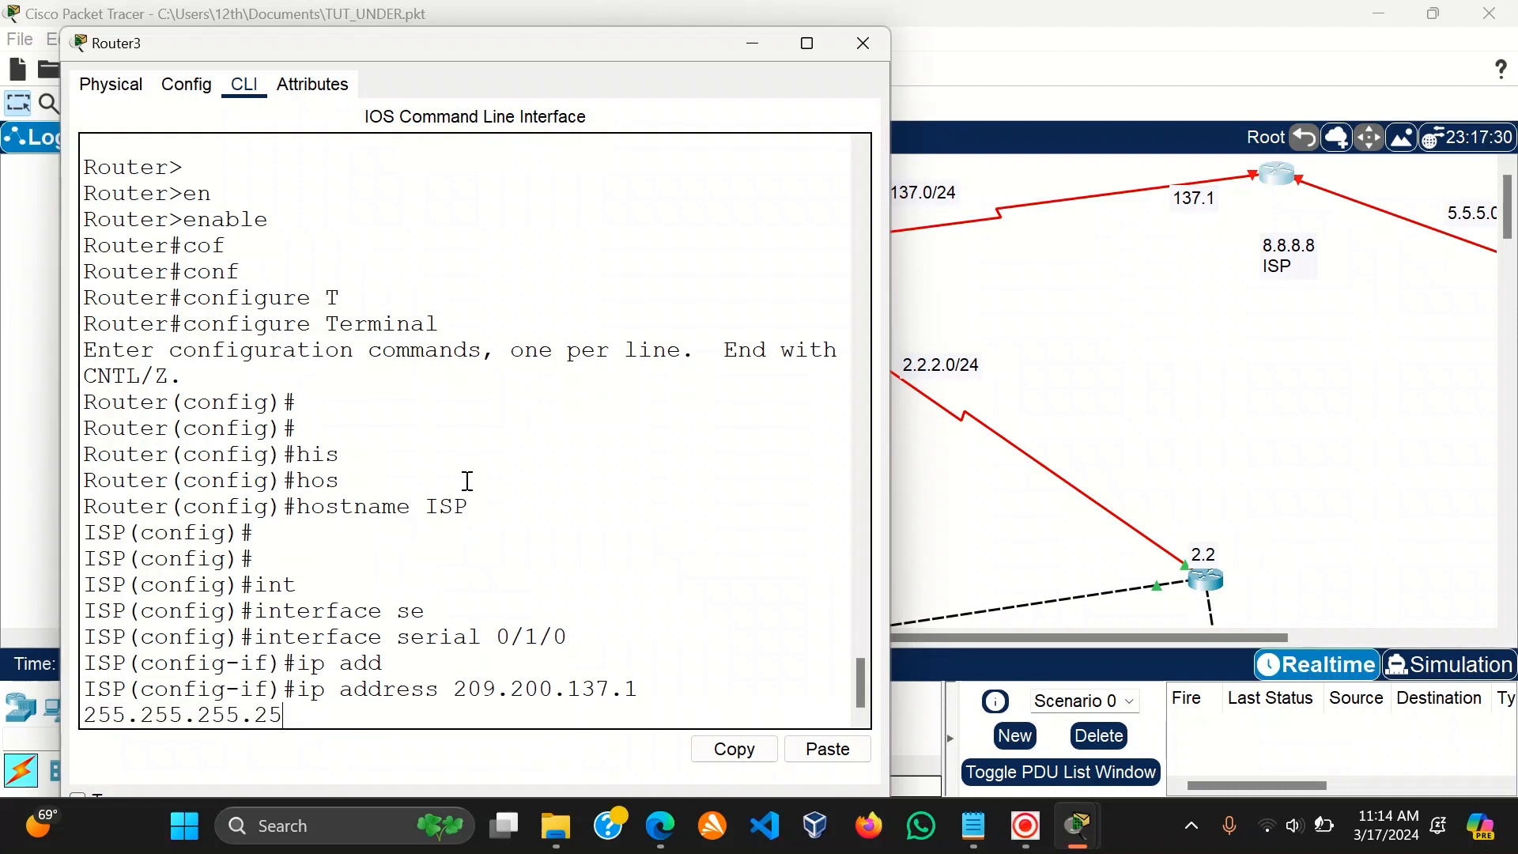
type("2")
key("Return")
Enable serial 0/1/0 with no shutdown and exit to global configuration mode.
type("no sh")
key("Tab")
key("Return")
type("e")
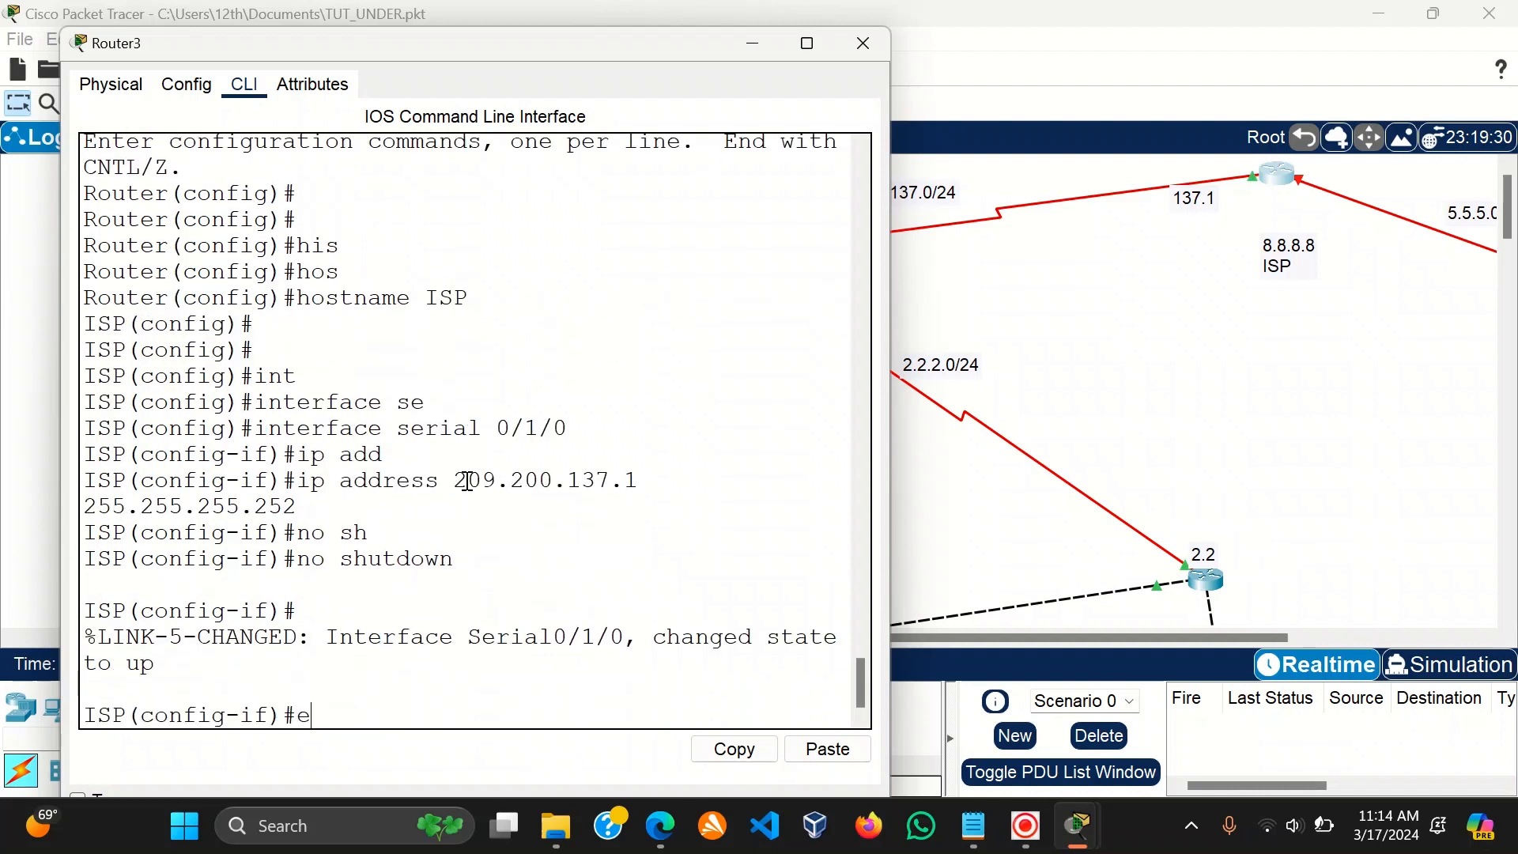
type("x")
key("Return")
key("Return")
key("Return")
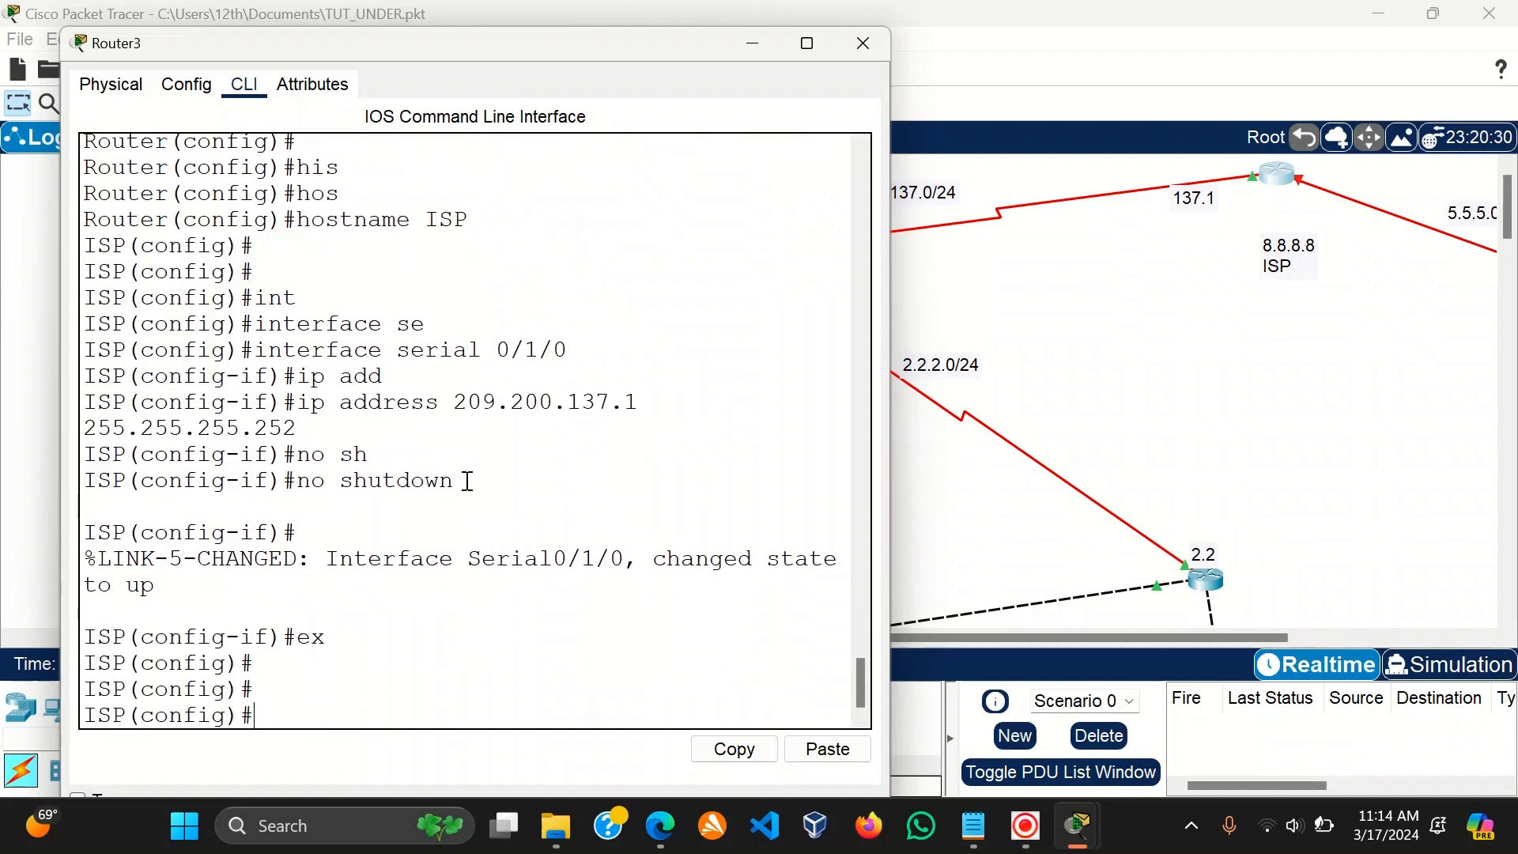
Ping 209.200.132.2 and then Router0's link address 209.200.137.2 from the ISP router's configuration mode.
type("do ping 209.200.132")
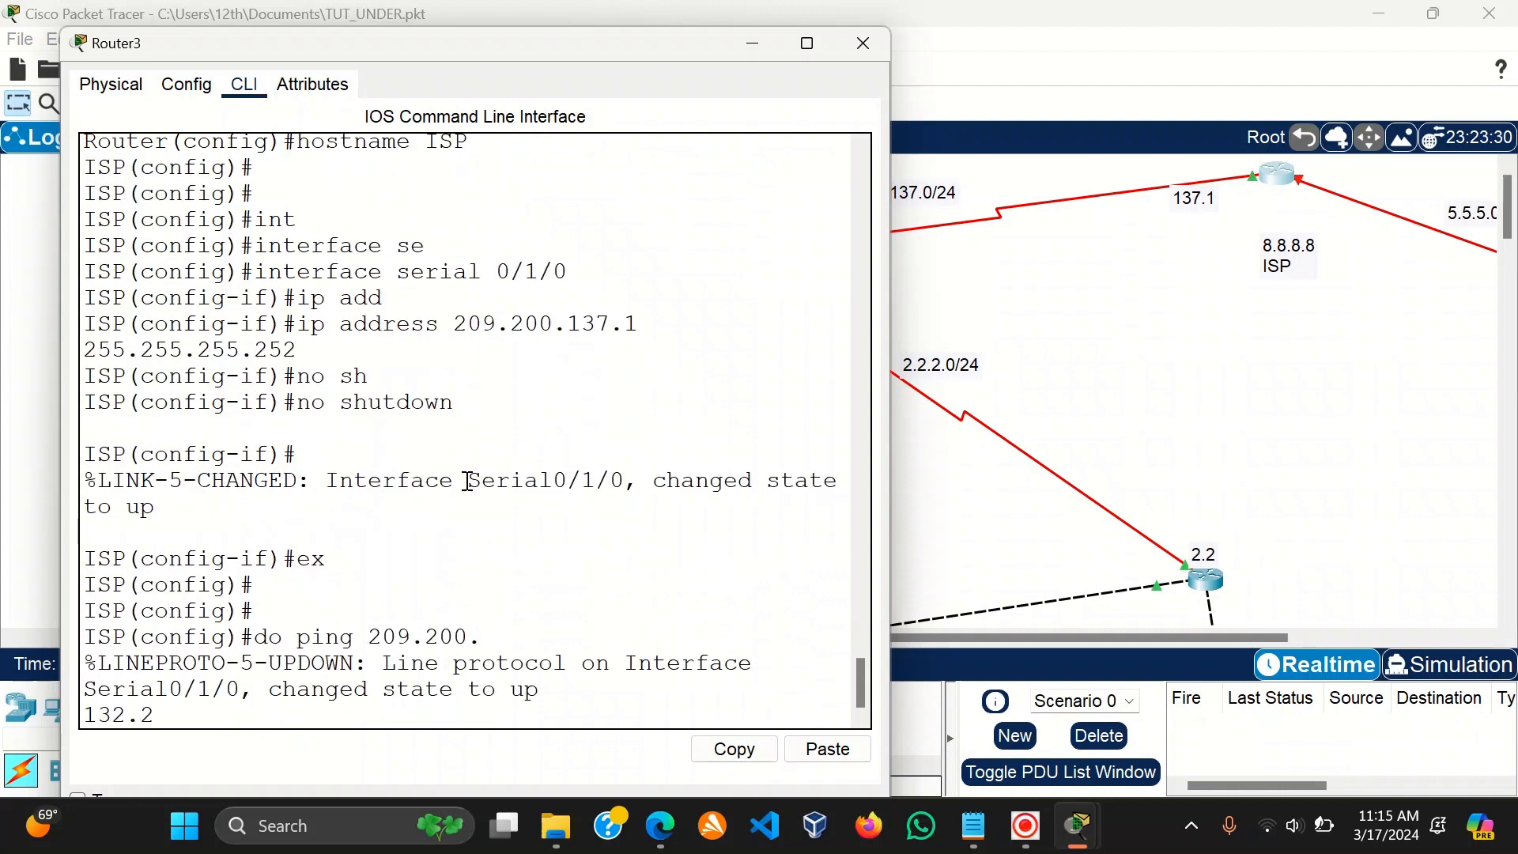
type(".2")
key("Return")
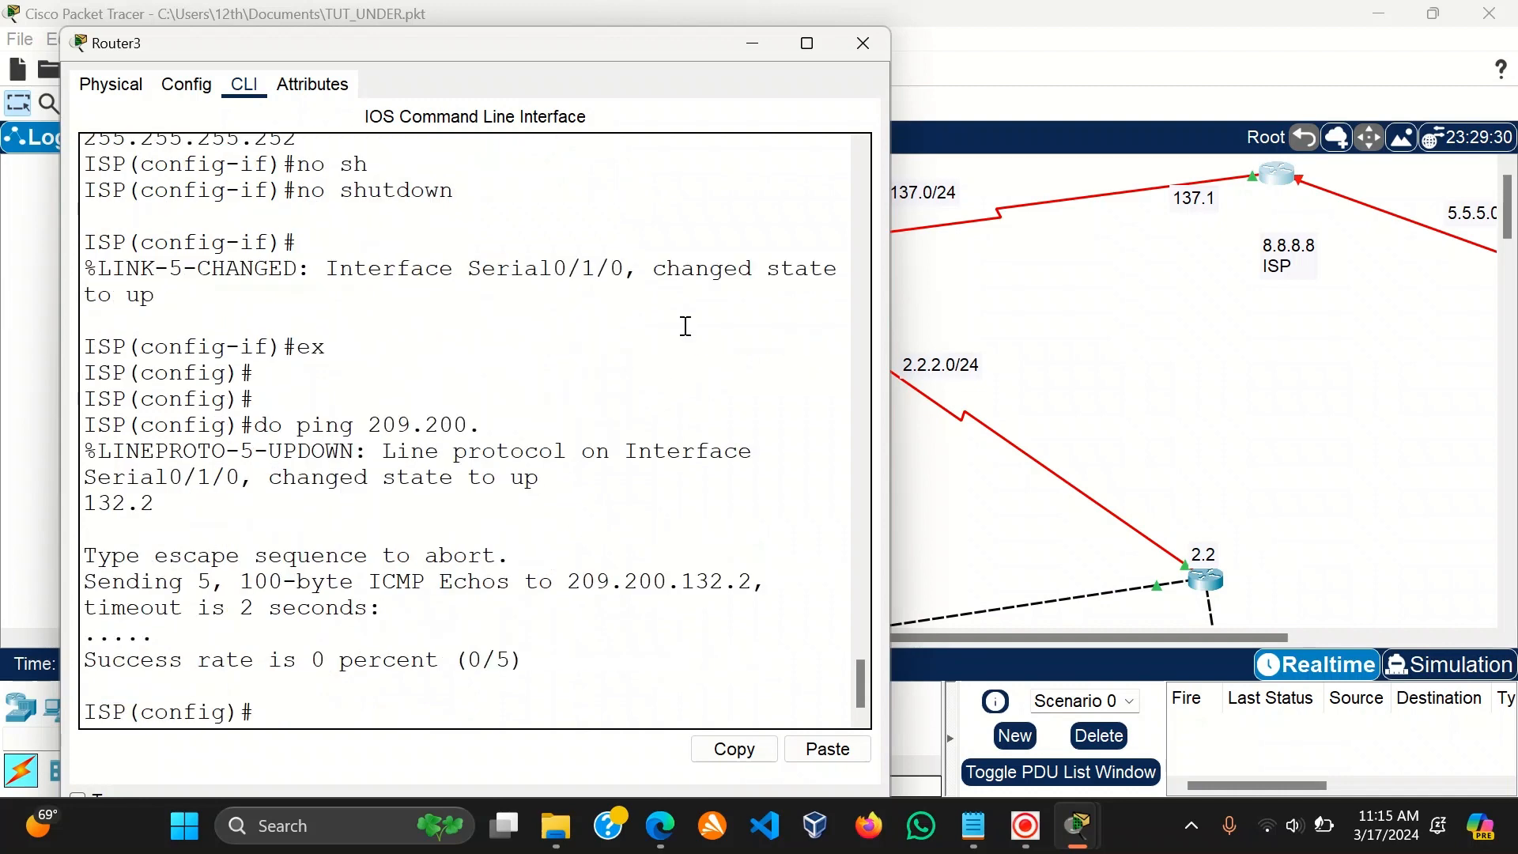
key("Up")
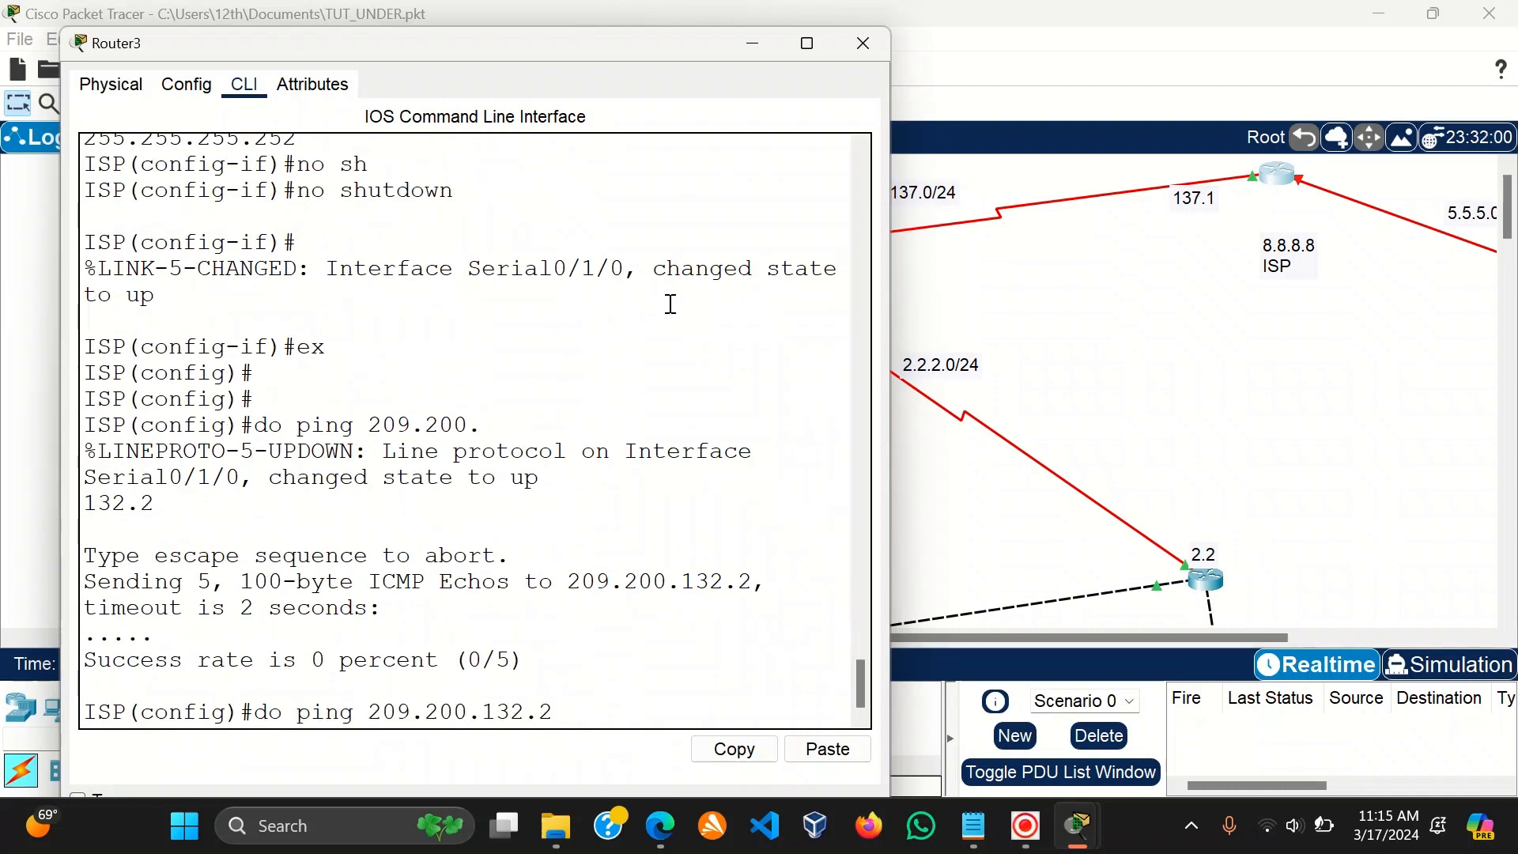
key("BackSpace")
type("7")
key("Return")
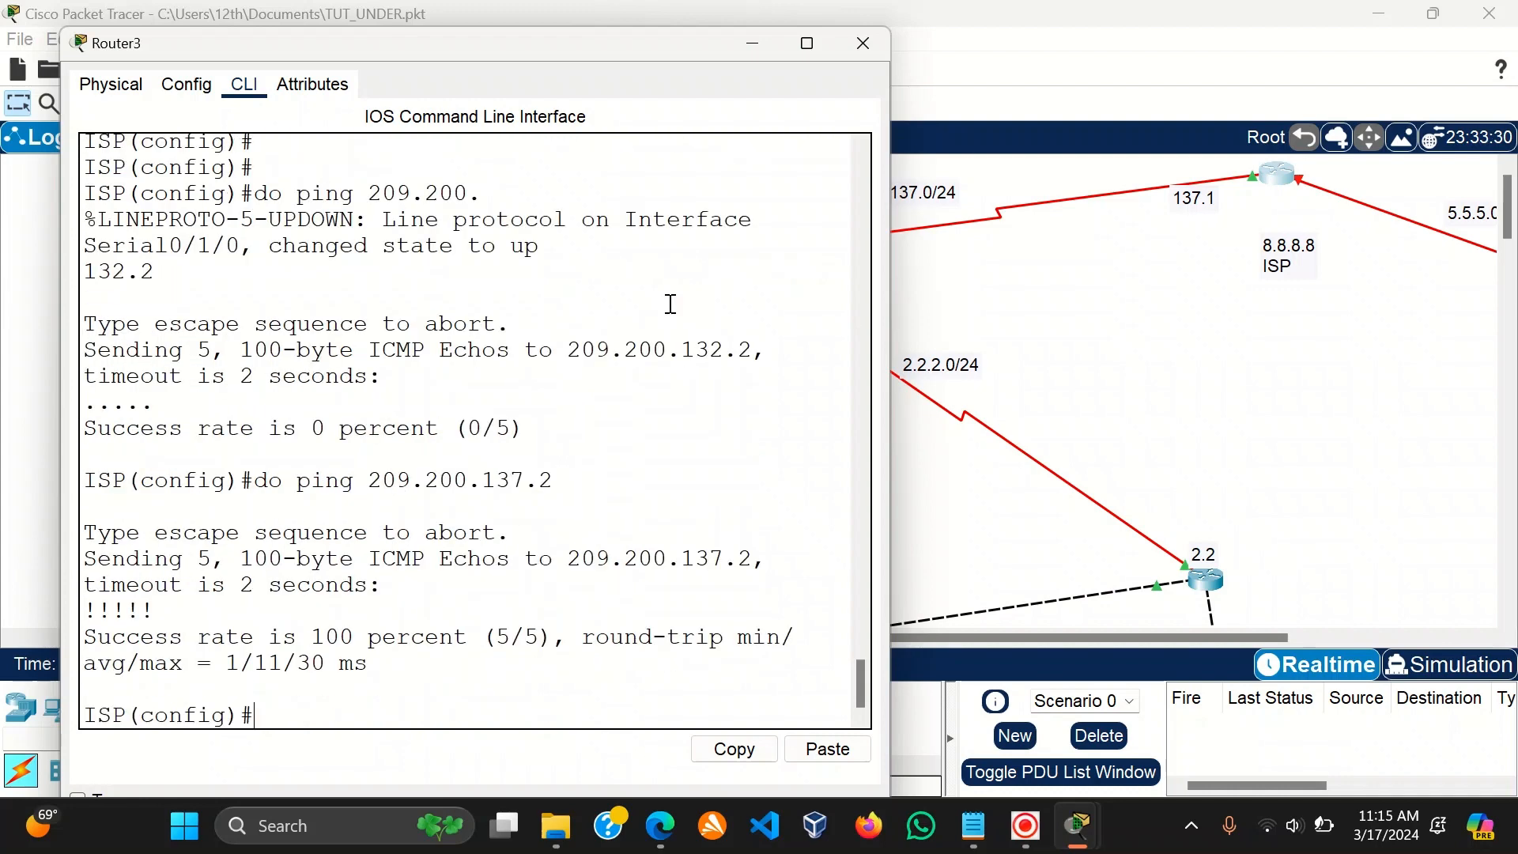
Ping the ISP router's own address 209.200.137.1 and close its console.
key("Up")
key("BackSpace")
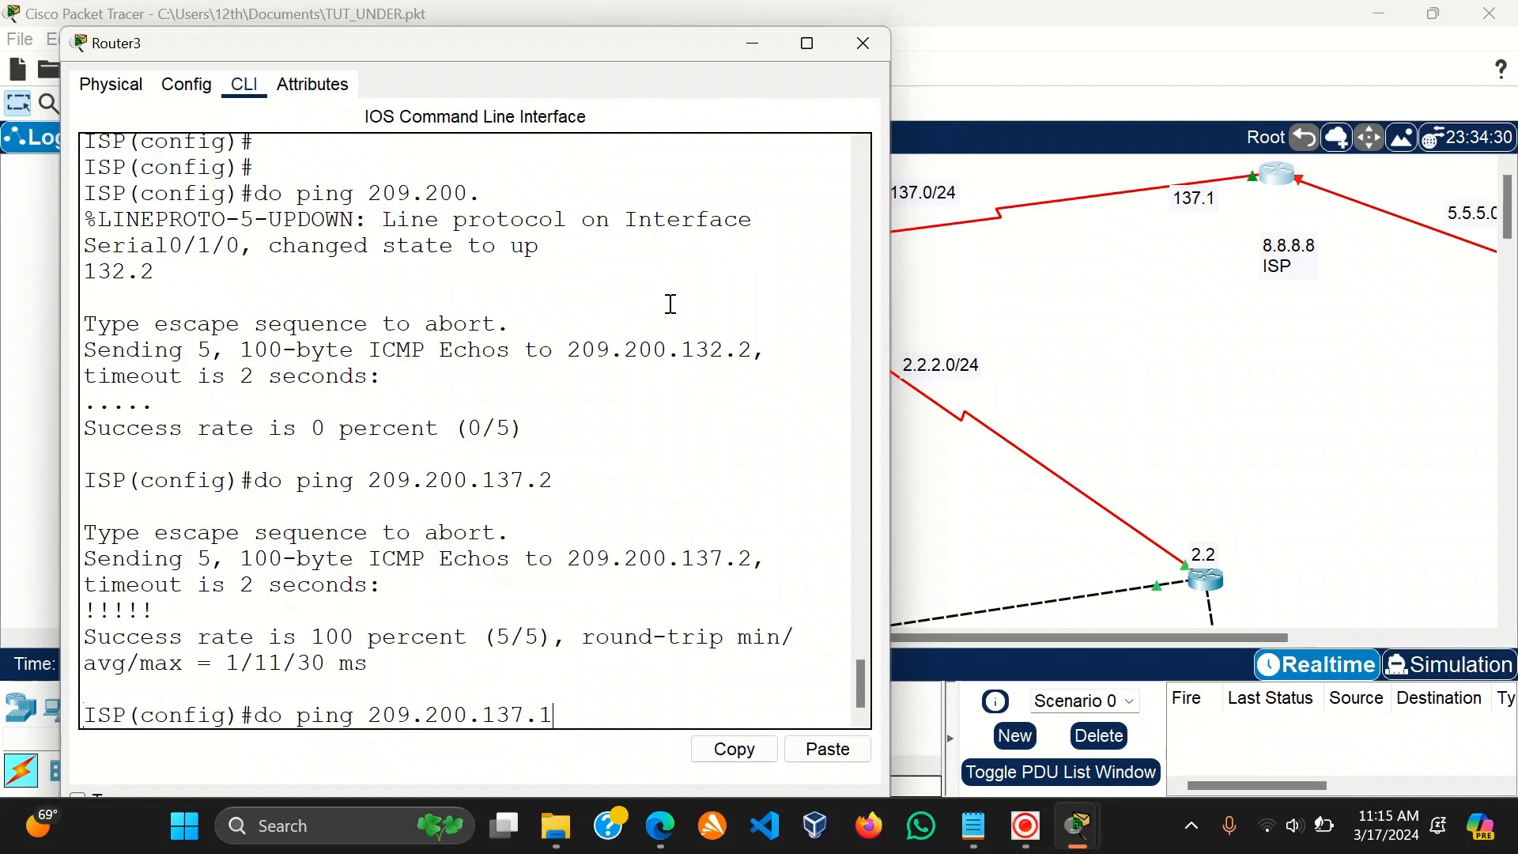
type("1")
key("Return")
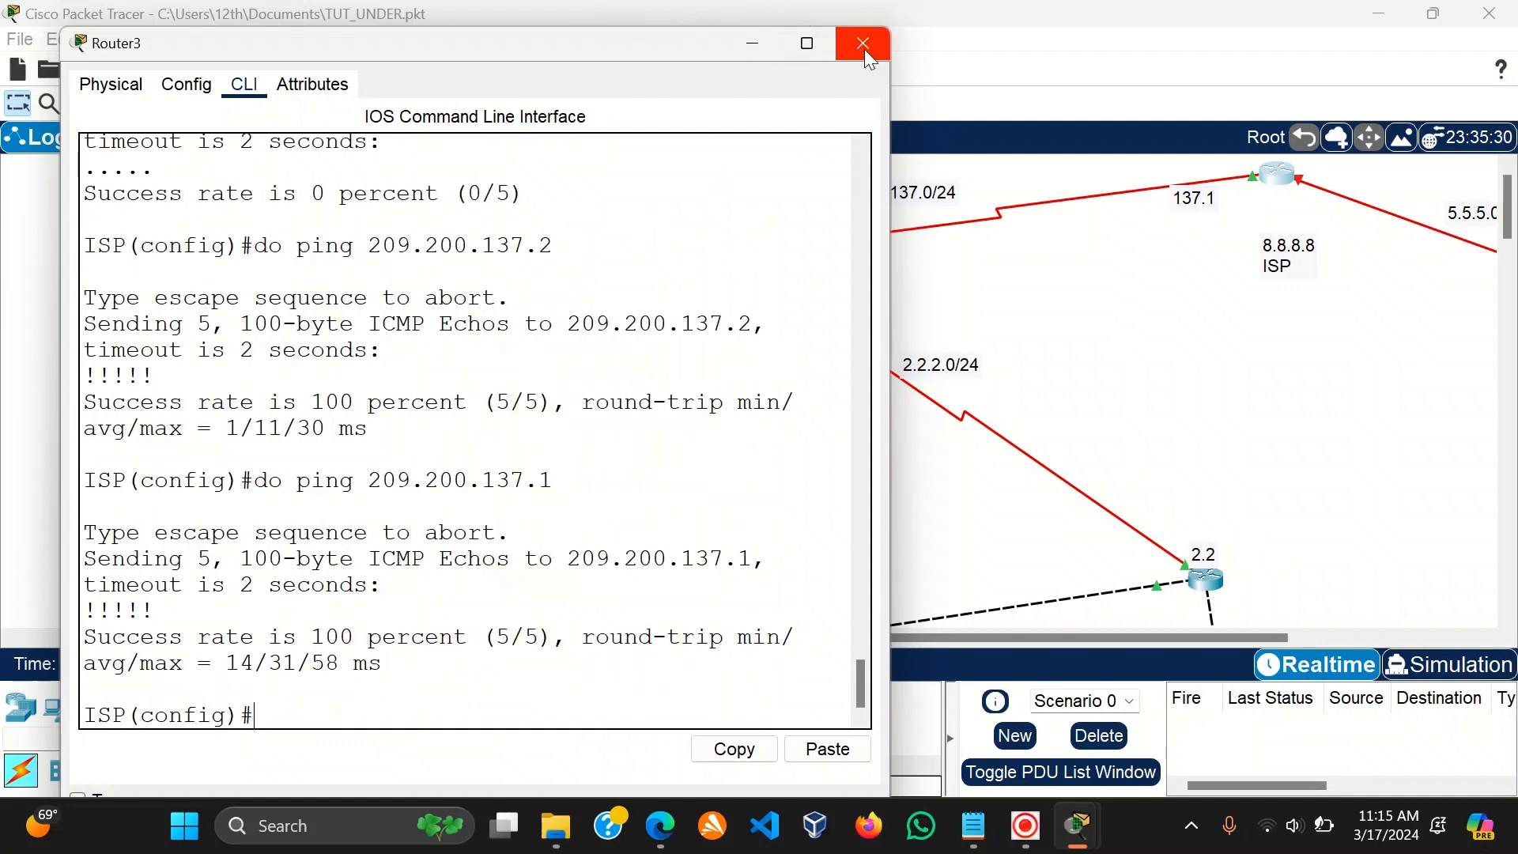
left_click(864, 45)
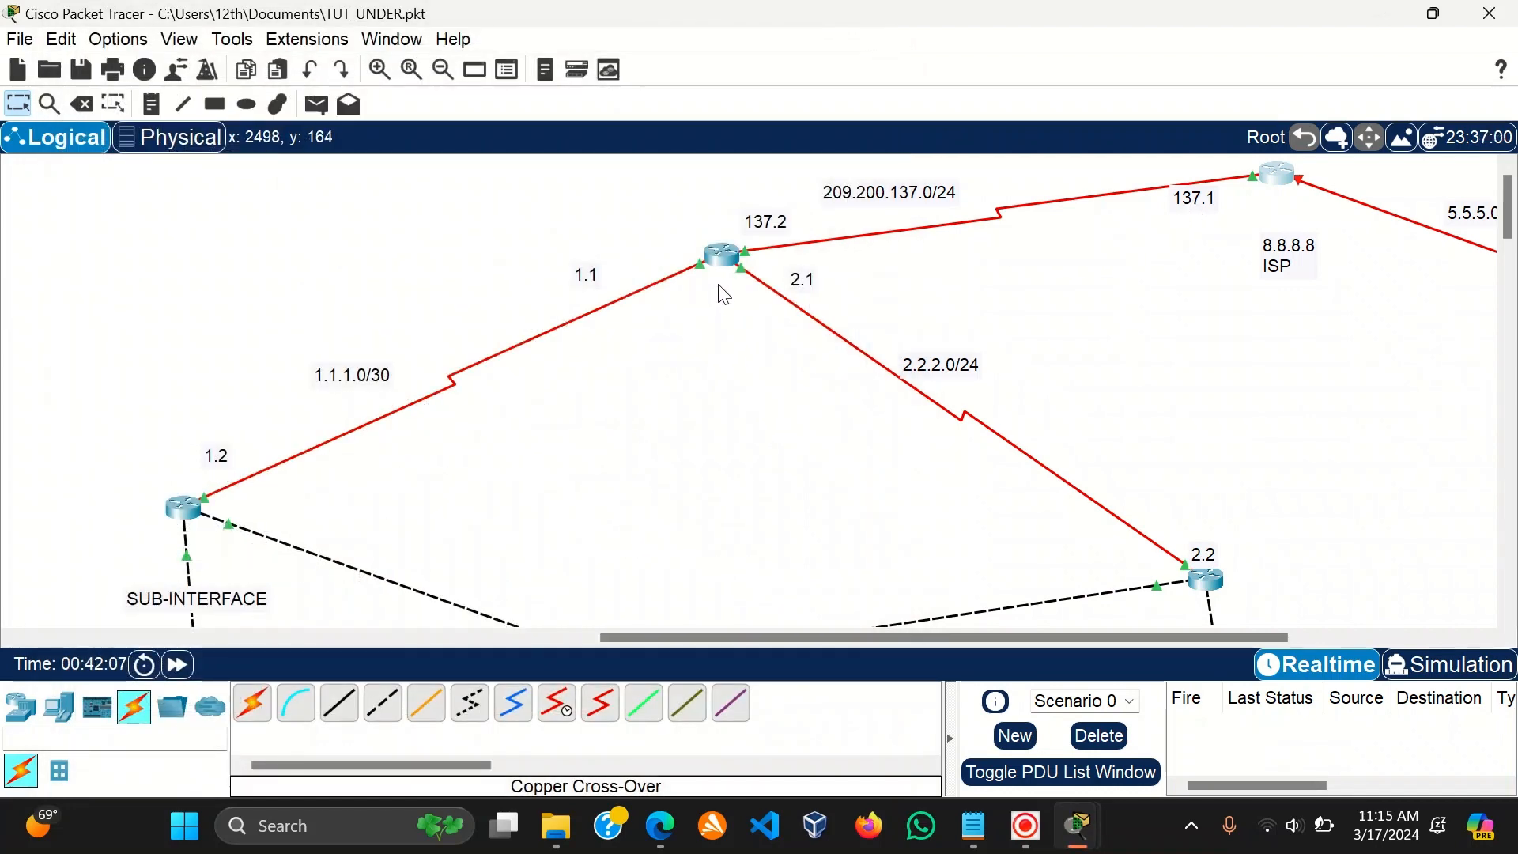
Open the command prompt on the PC in the VLAN 30 STUDENT area and ping 8.8.8.8.
scroll(703, 360, "down", 2)
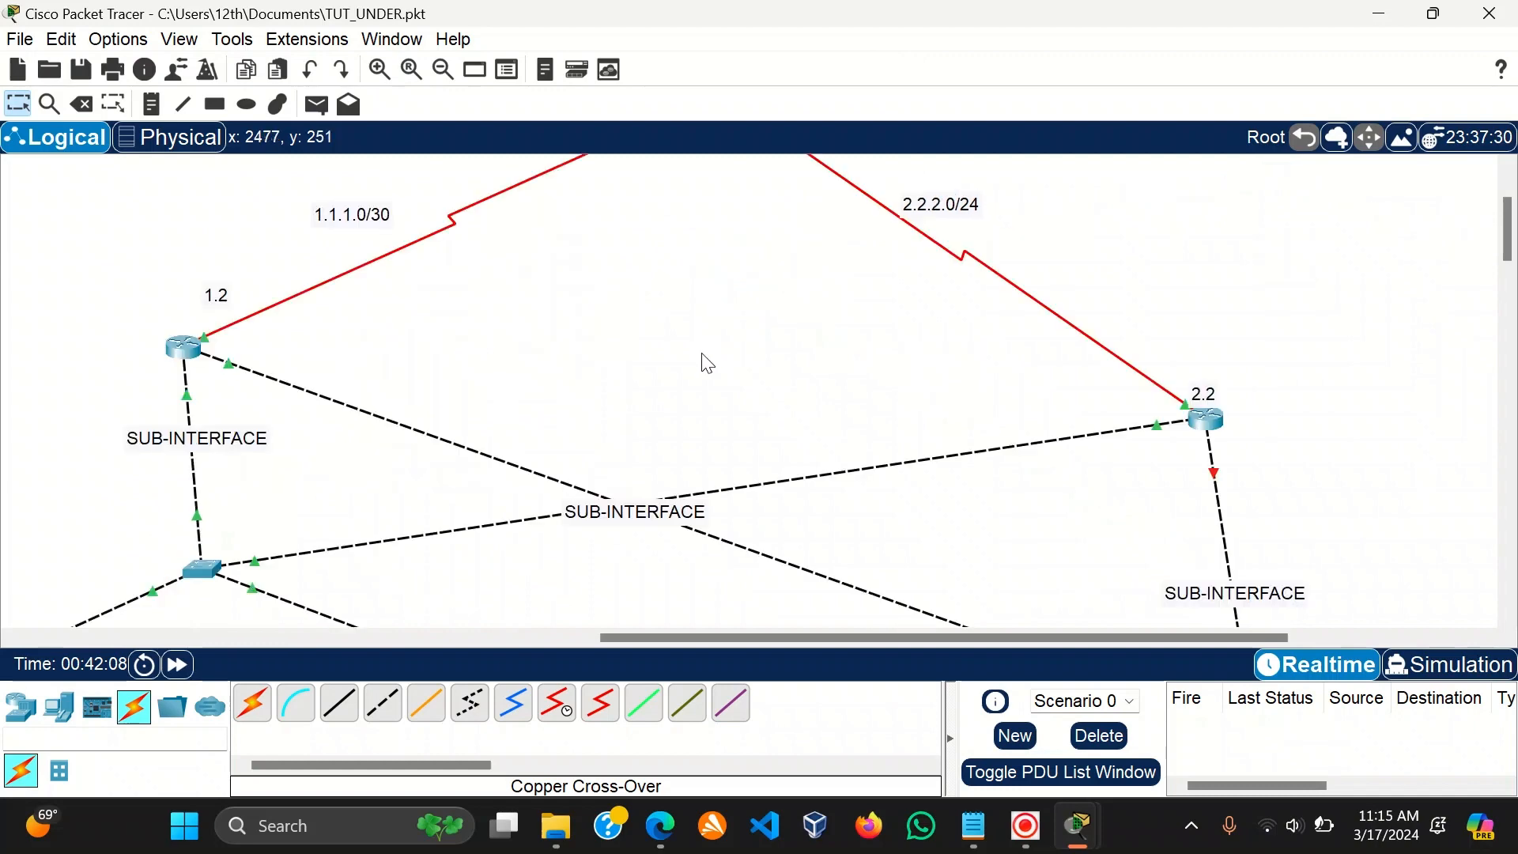
scroll(704, 363, "up", 2)
scroll(652, 482, "down", 12)
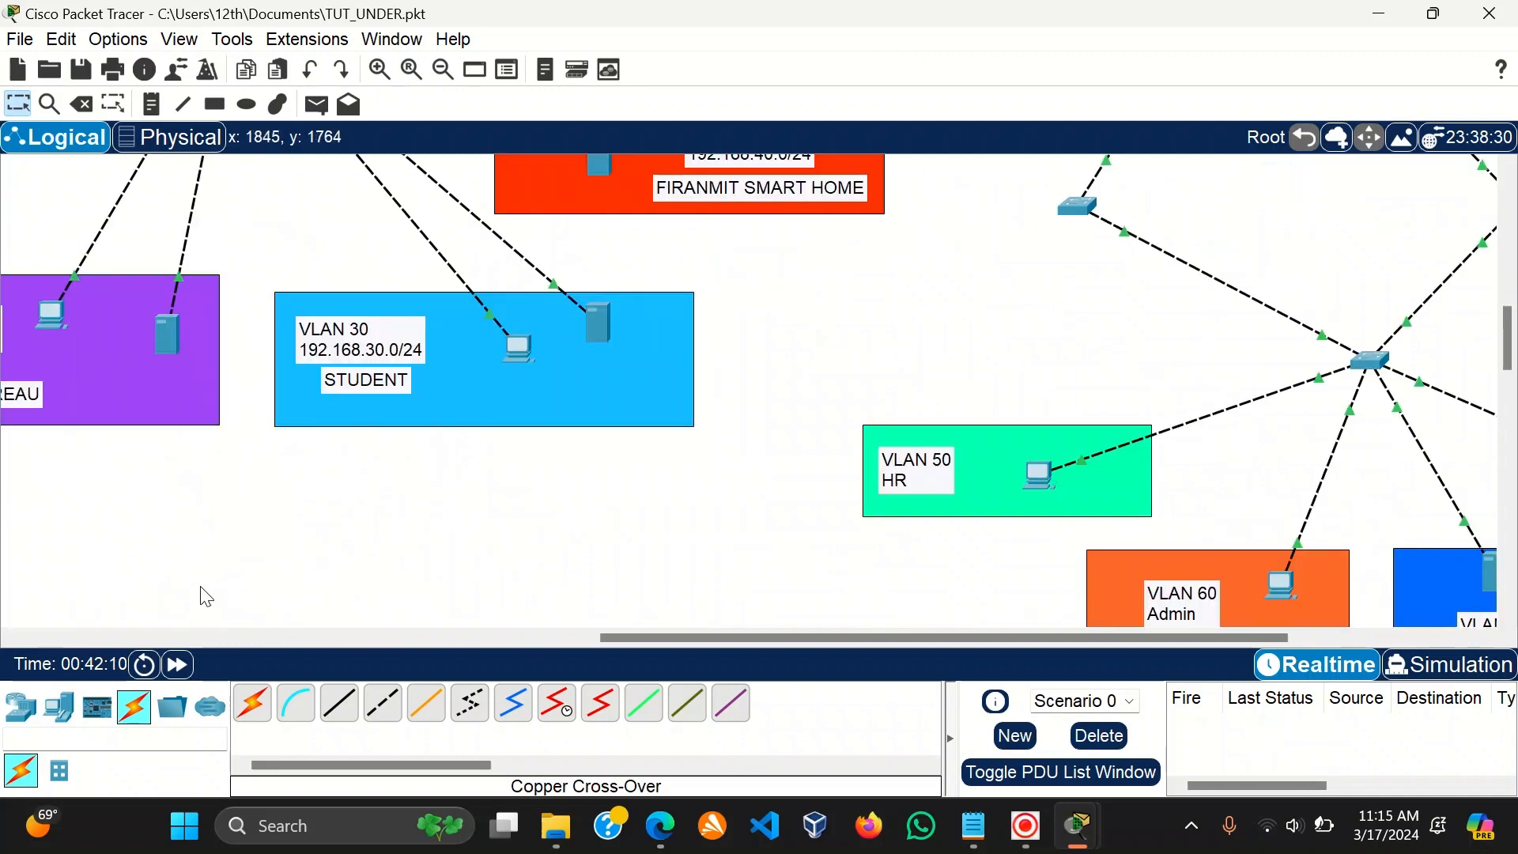
scroll(536, 485, "up", 6)
scroll(438, 504, "down", 4)
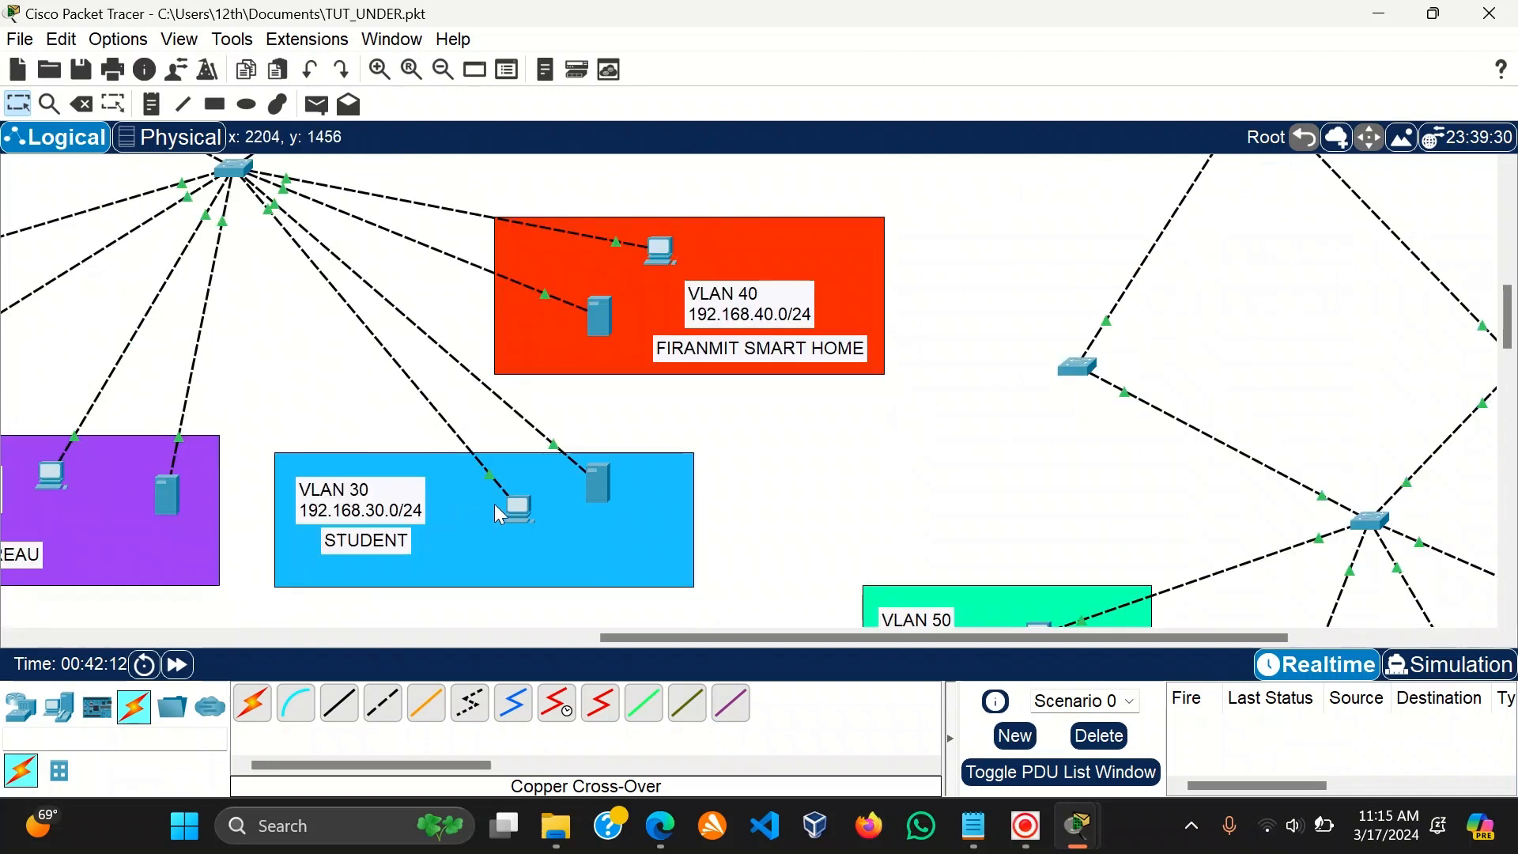
left_click(517, 509)
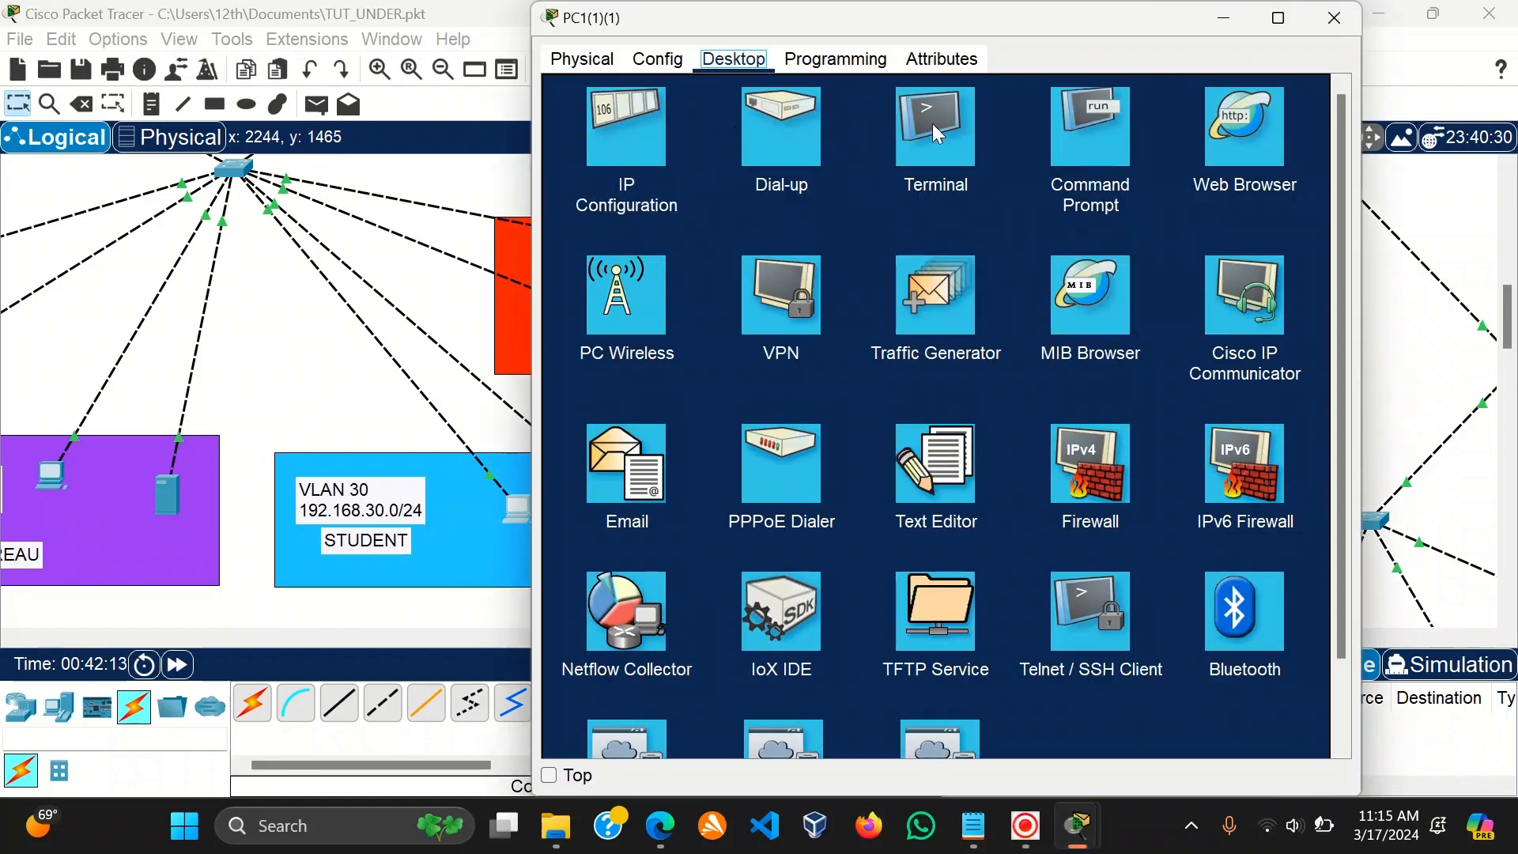
left_click(1086, 122)
type("p")
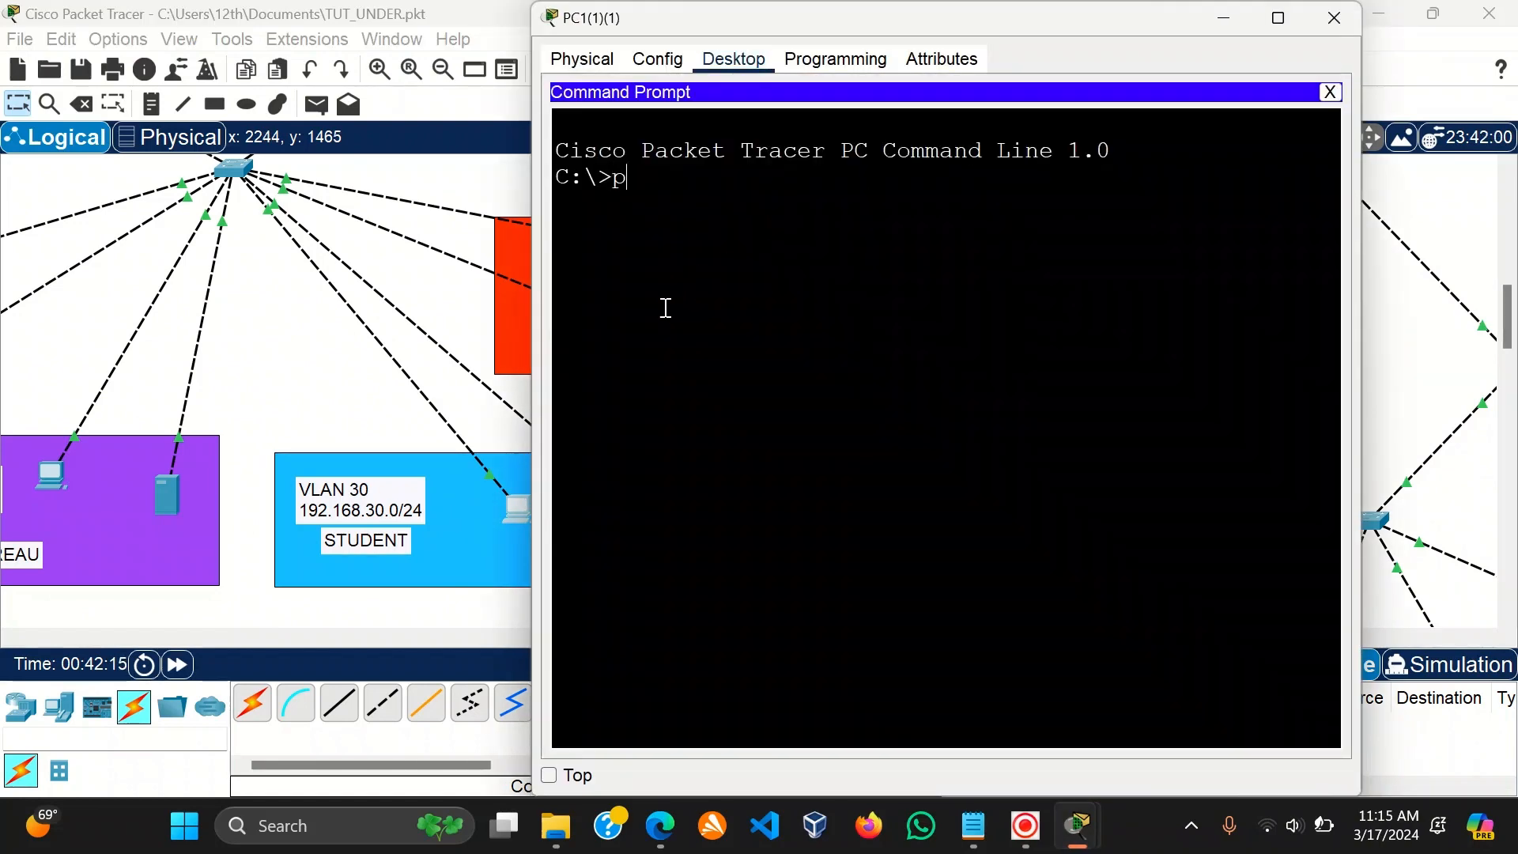
type("ing 8.8.8.")
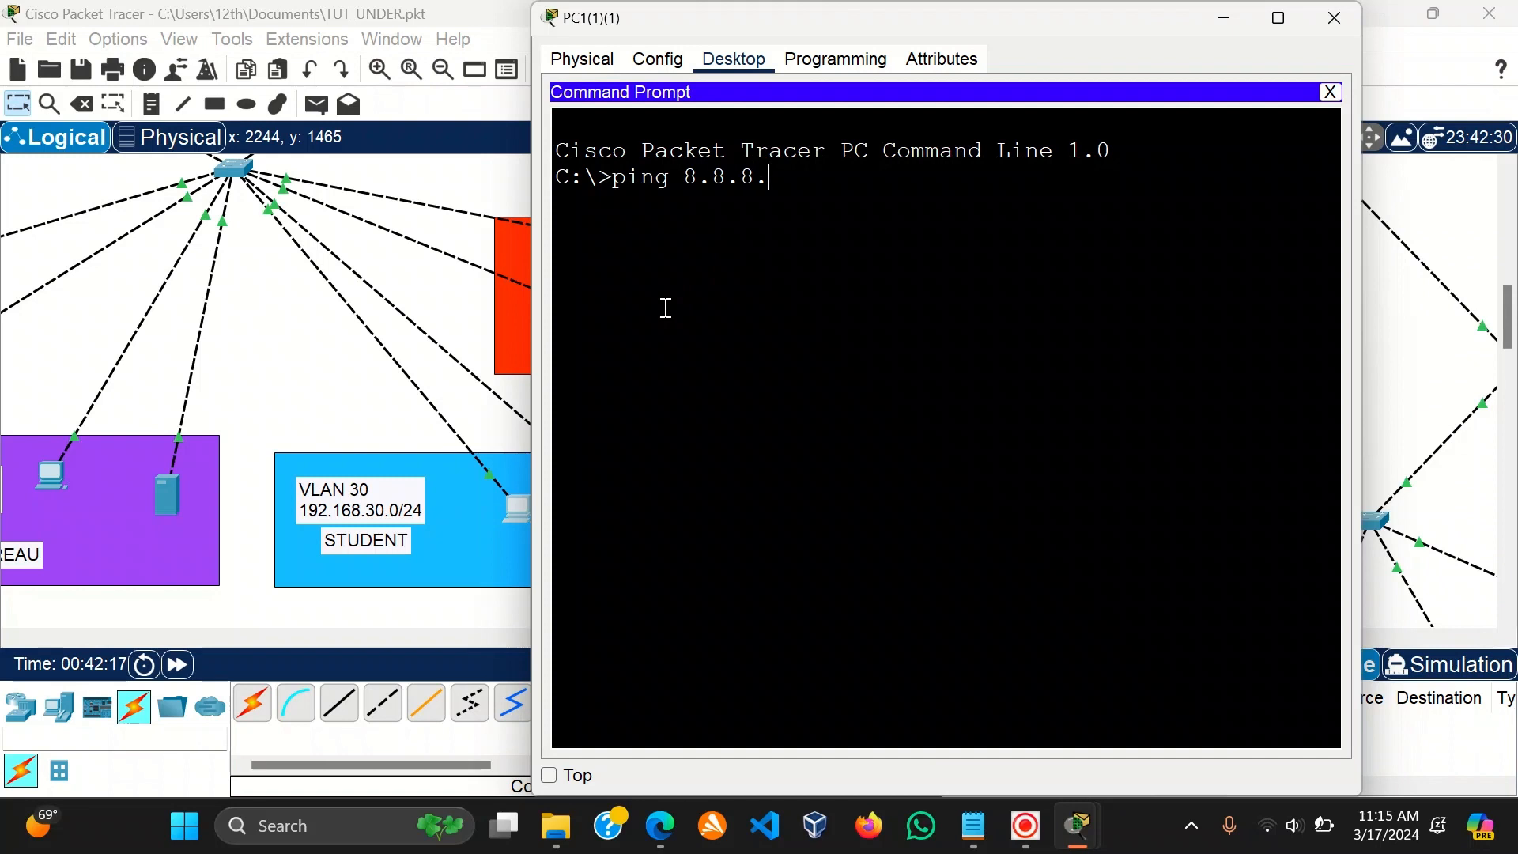
type("8")
key("Return")
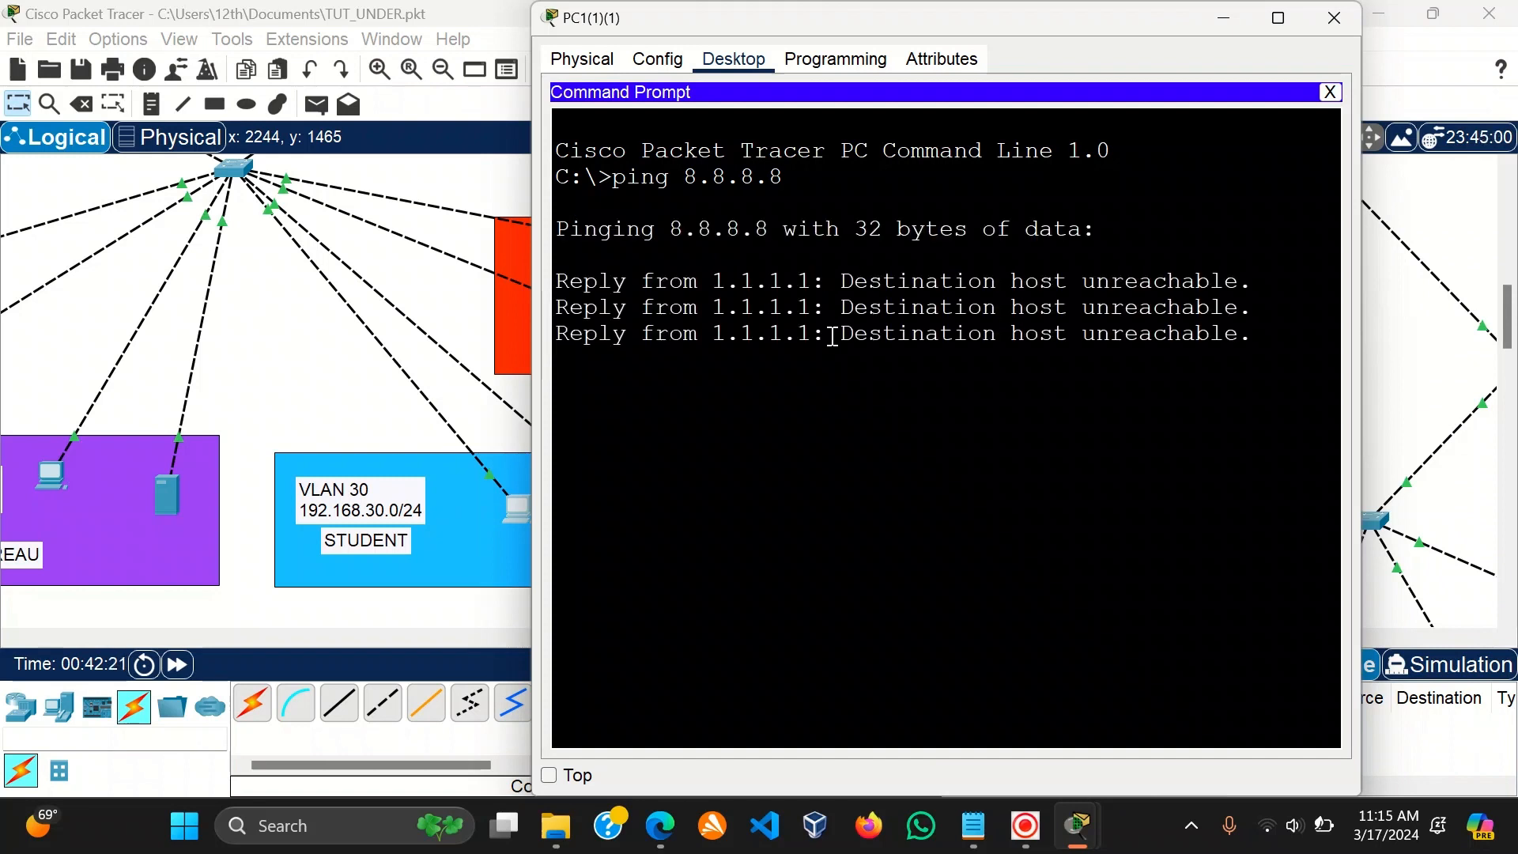
Ping 1.1.1.1 from the VLAN 30 student PC and put its window away.
key("Up")
key("BackSpace")
key("BackSpace")
key("BackSpace")
key("BackSpace")
key("BackSpace")
key("BackSpace")
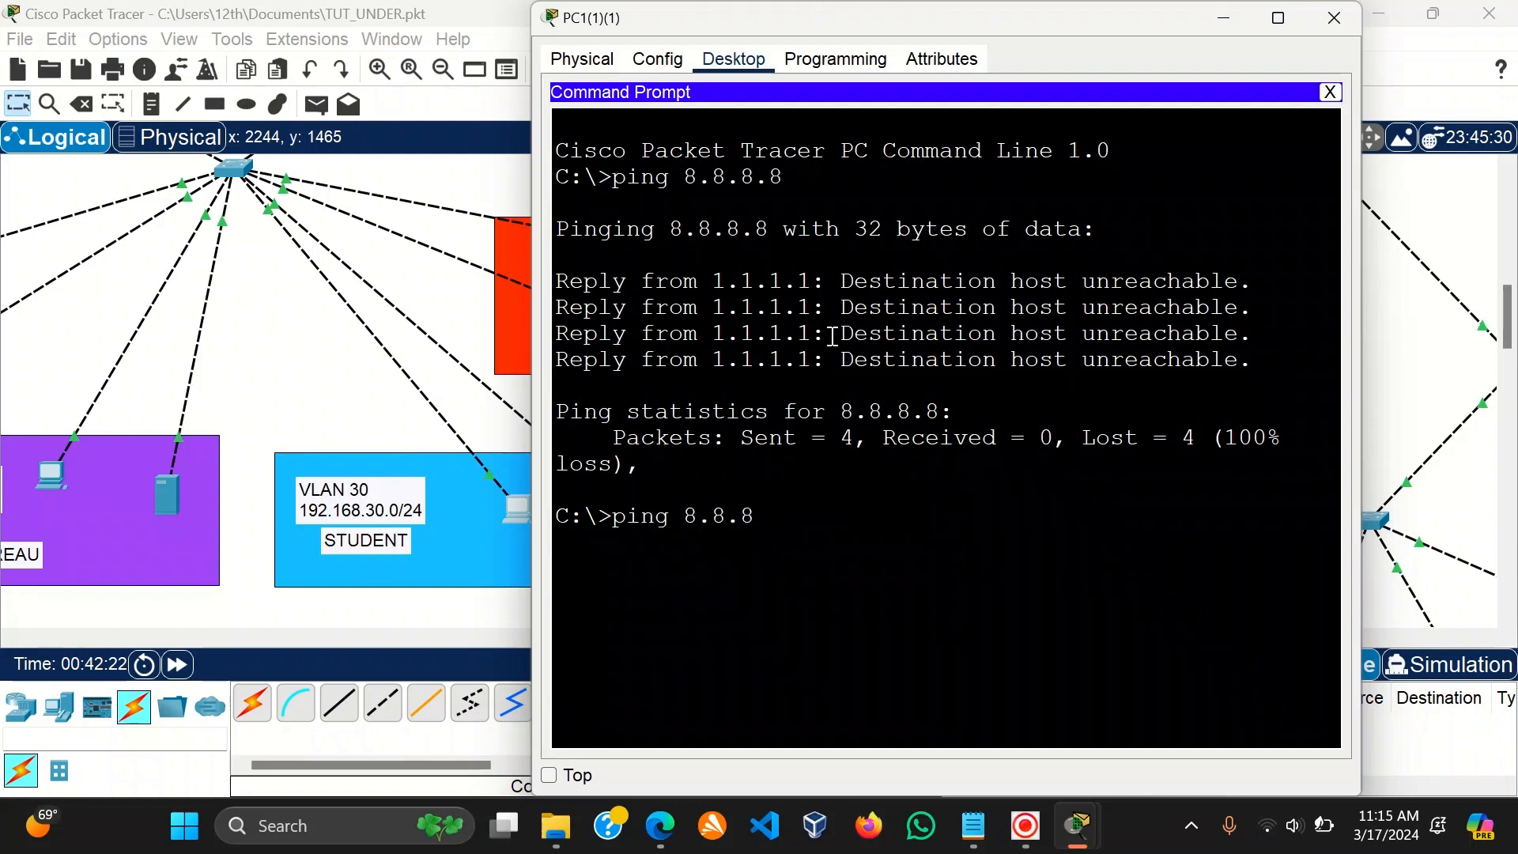
type(".1.1.1")
key("Return")
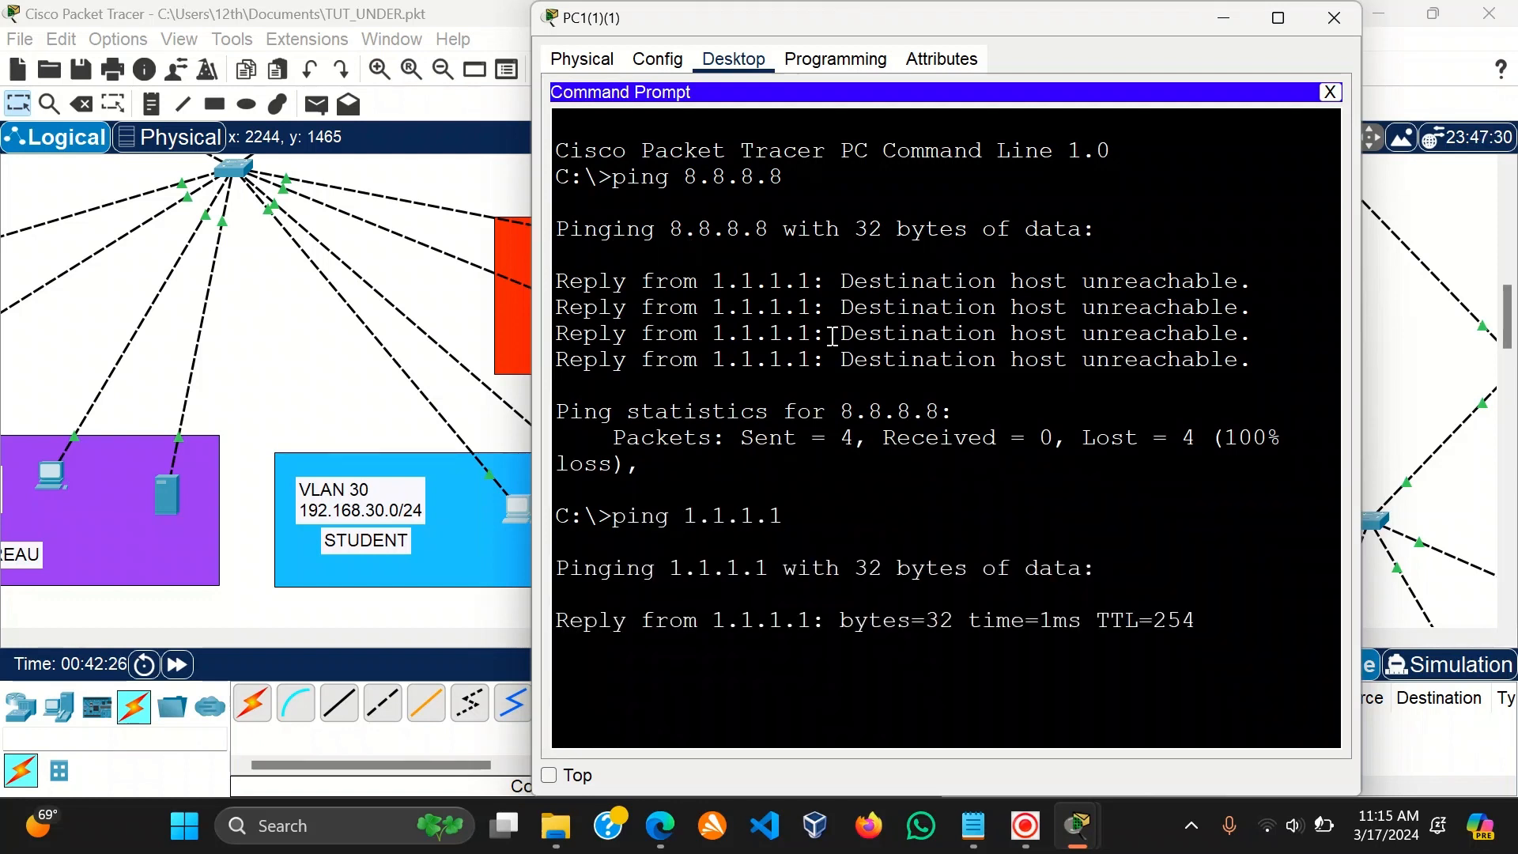
left_click(1226, 12)
Open Router0's command line in a maximized window and leave OSPF router configuration for global configuration mode.
scroll(1217, 168, "up", 2)
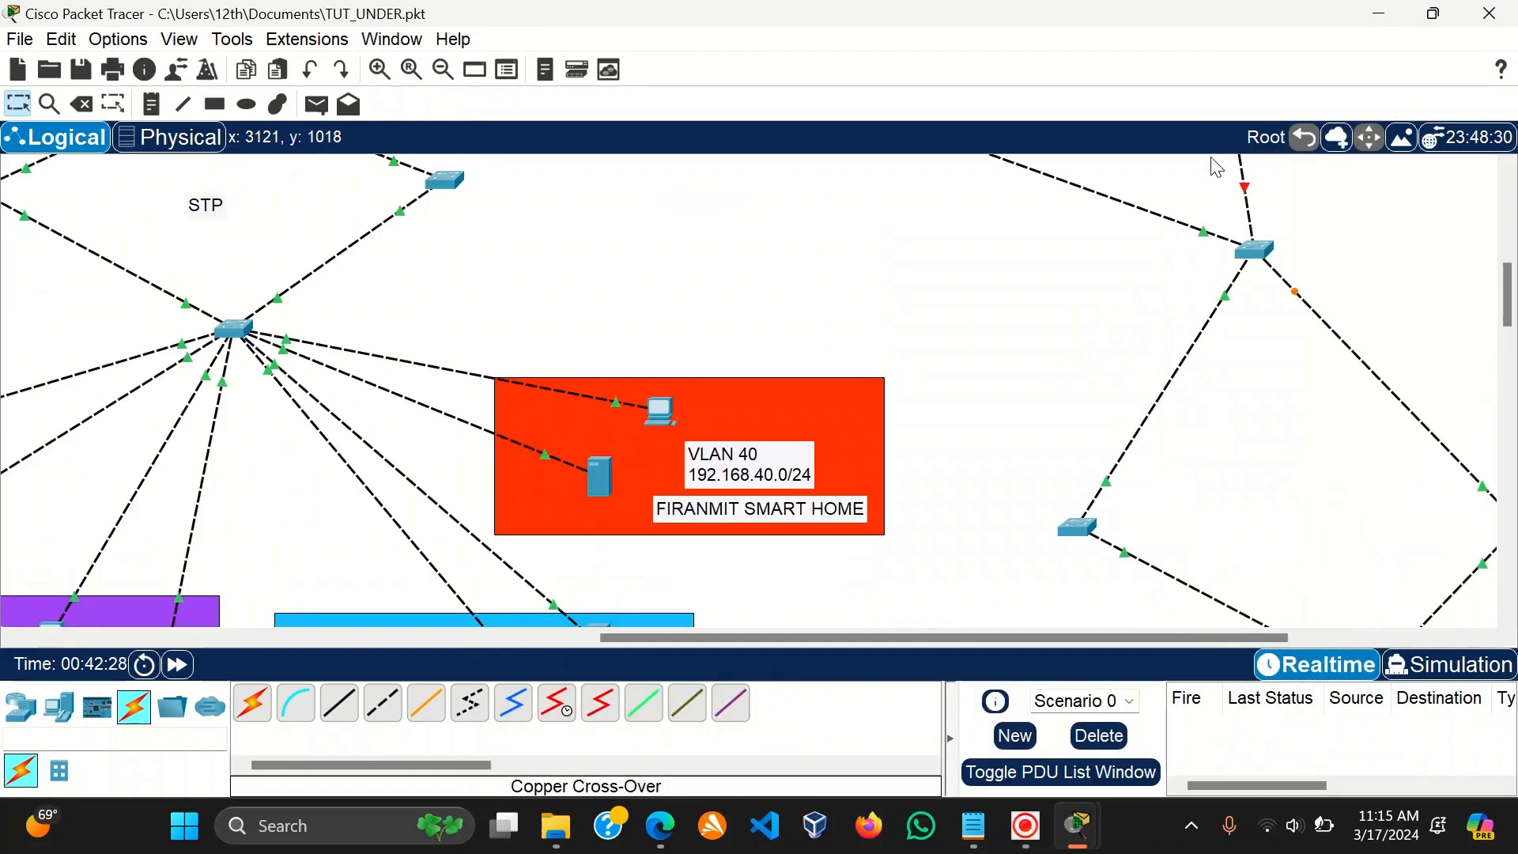
scroll(1217, 167, "up", 8)
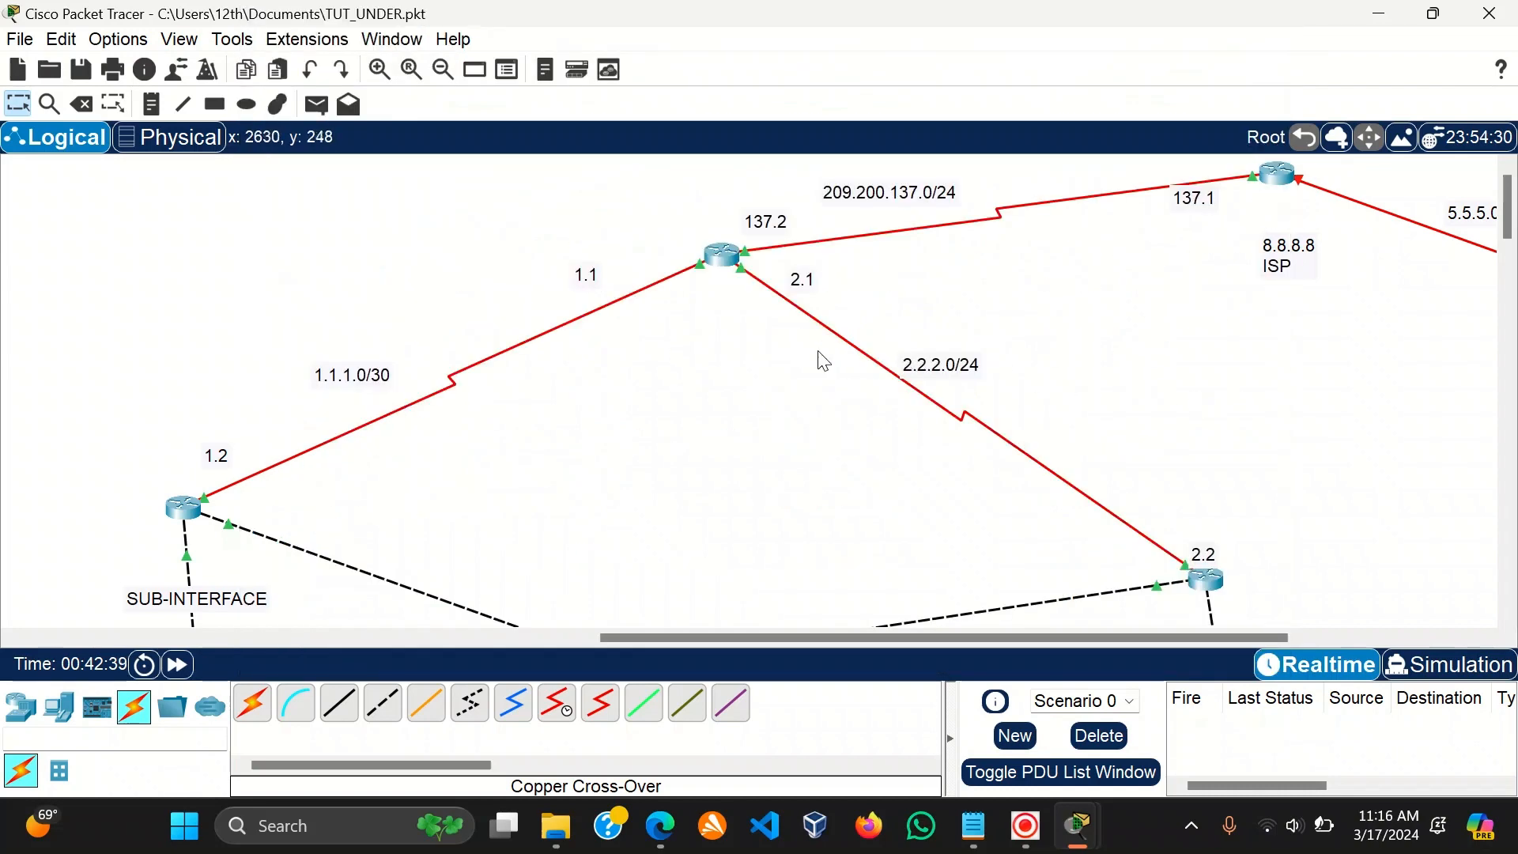
left_click(722, 256)
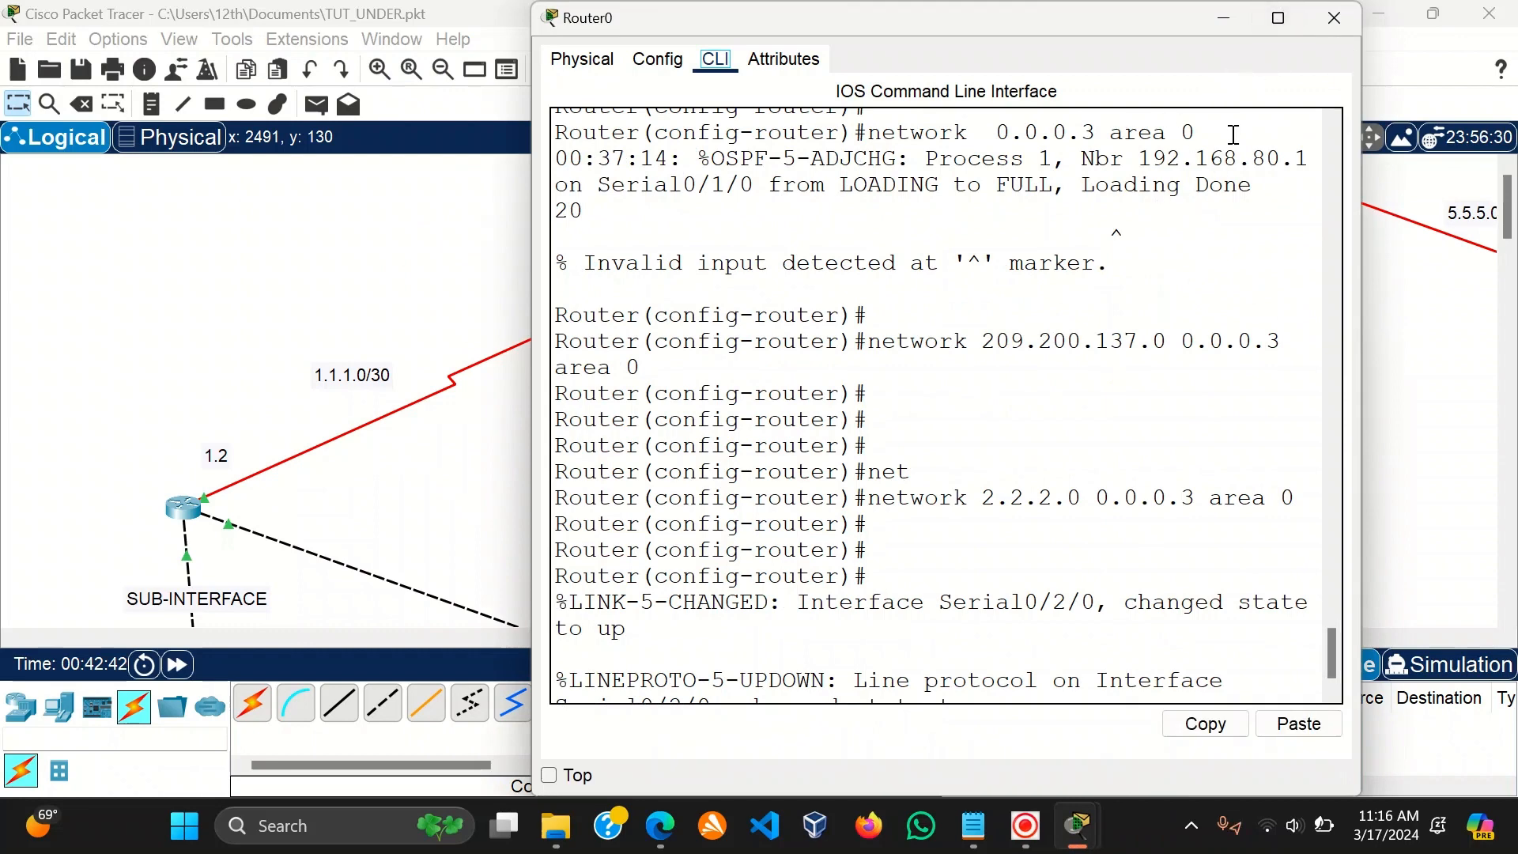
left_click(1278, 17)
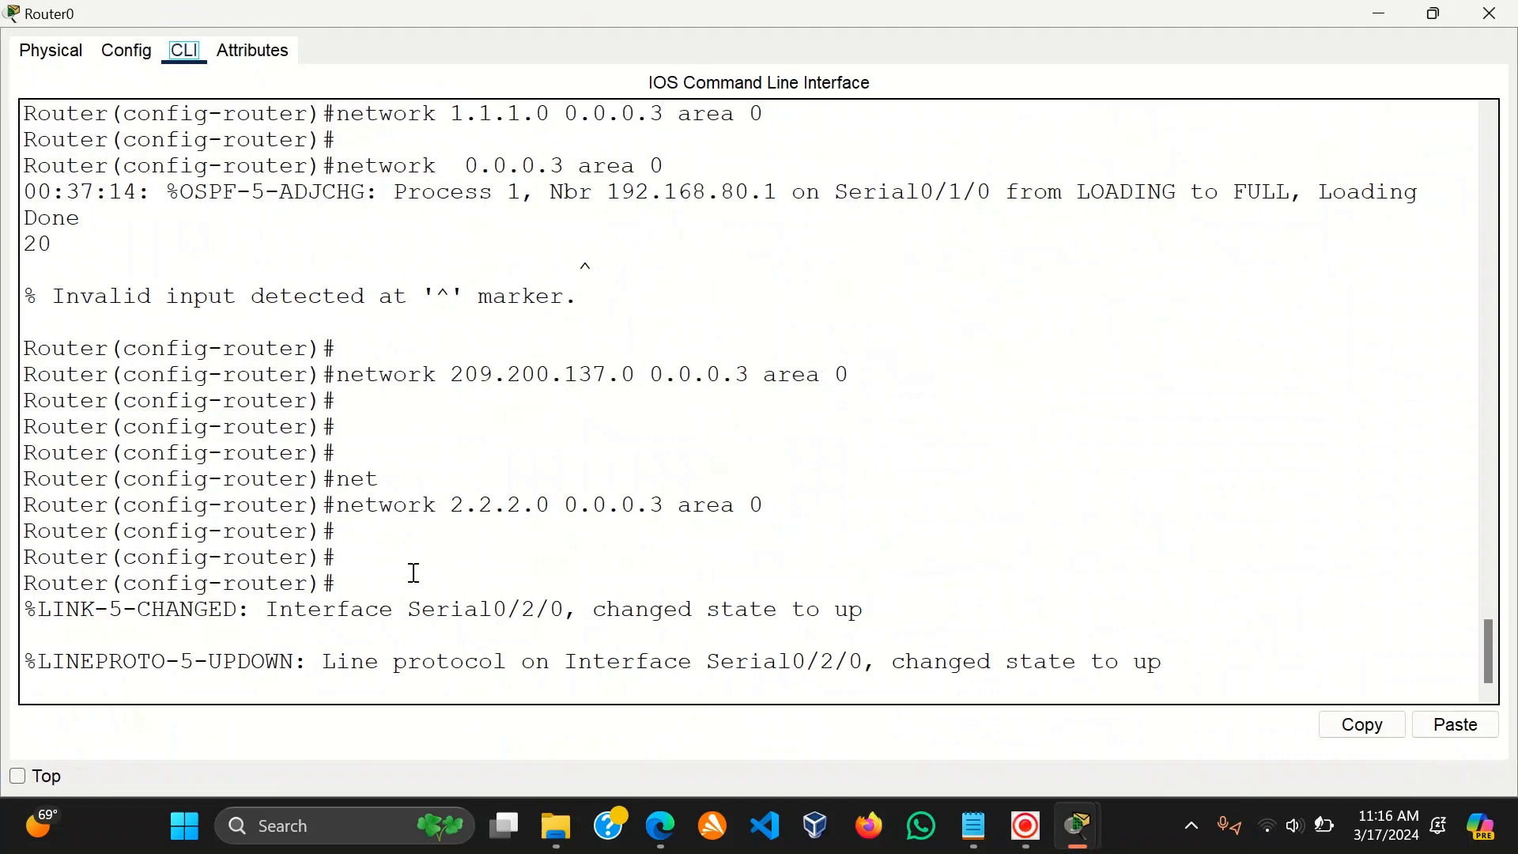
left_click(443, 589)
key("Return")
key("Return")
key("Return")
type("e")
key("Return")
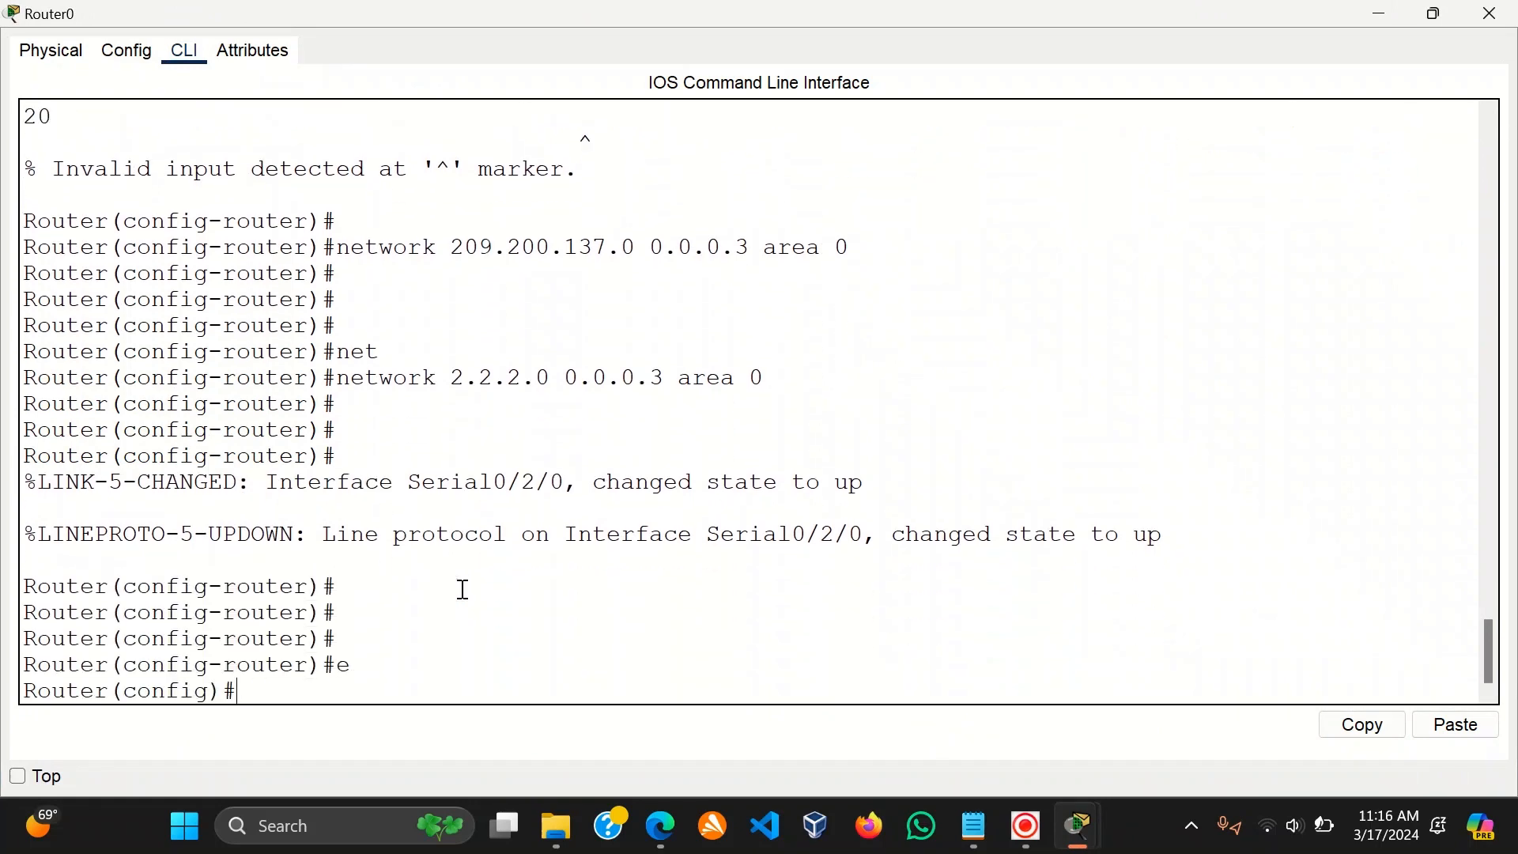
key("Return")
key("Return")
key("Return")
key("Return")
key("Return")
key("Return")
key("Return")
key("Return")
key("Return")
key("Return")
key("Return")
key("Return")
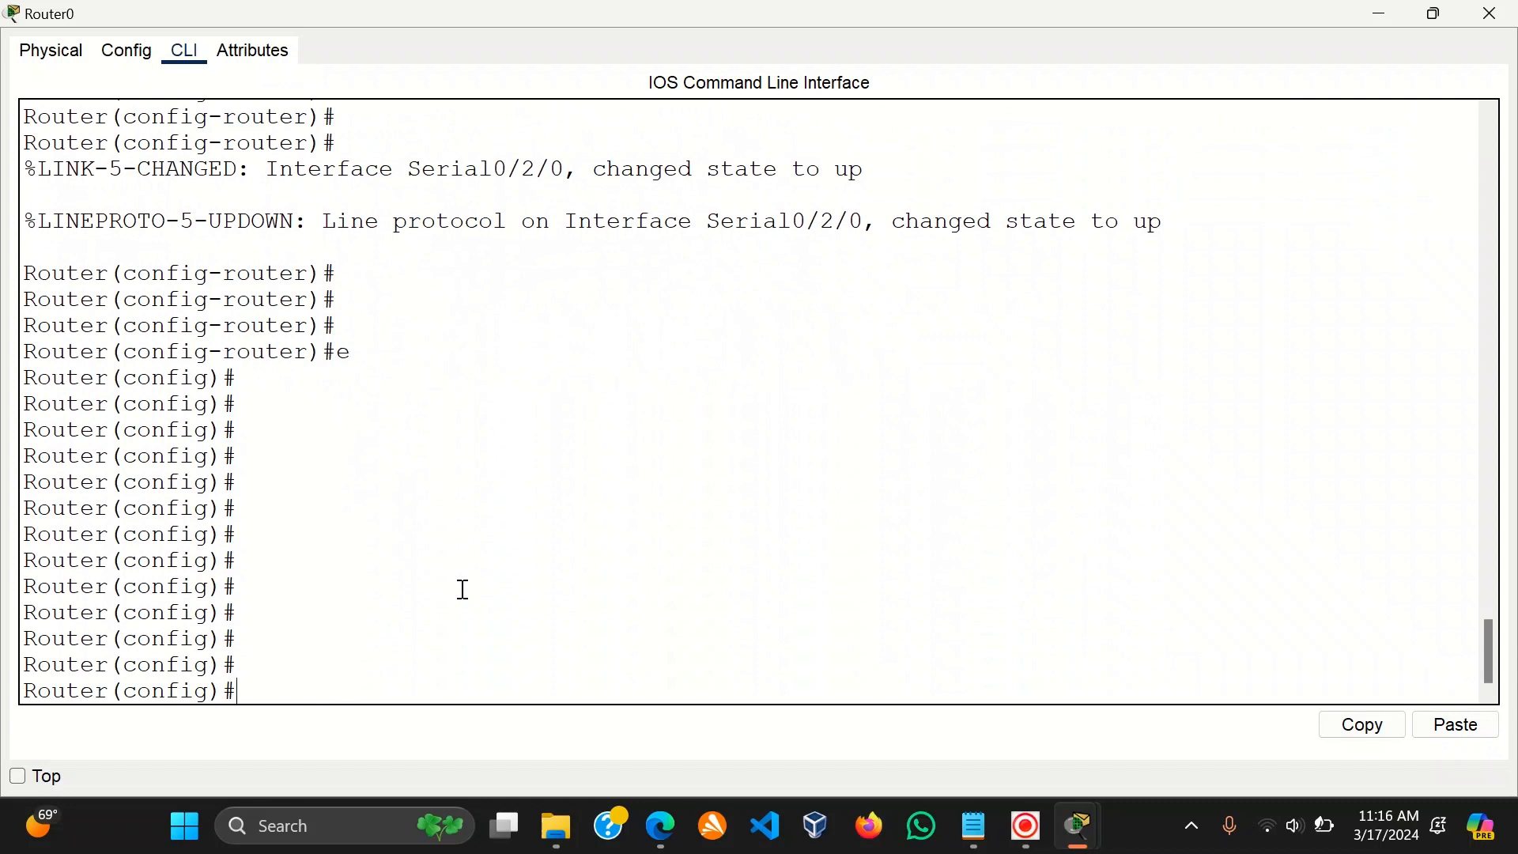
Begin a NAT pool command on Router0, naming the pool with a first name, from 209.200.127.10 to 209.200.137.20.
type("ip na")
key("Tab")
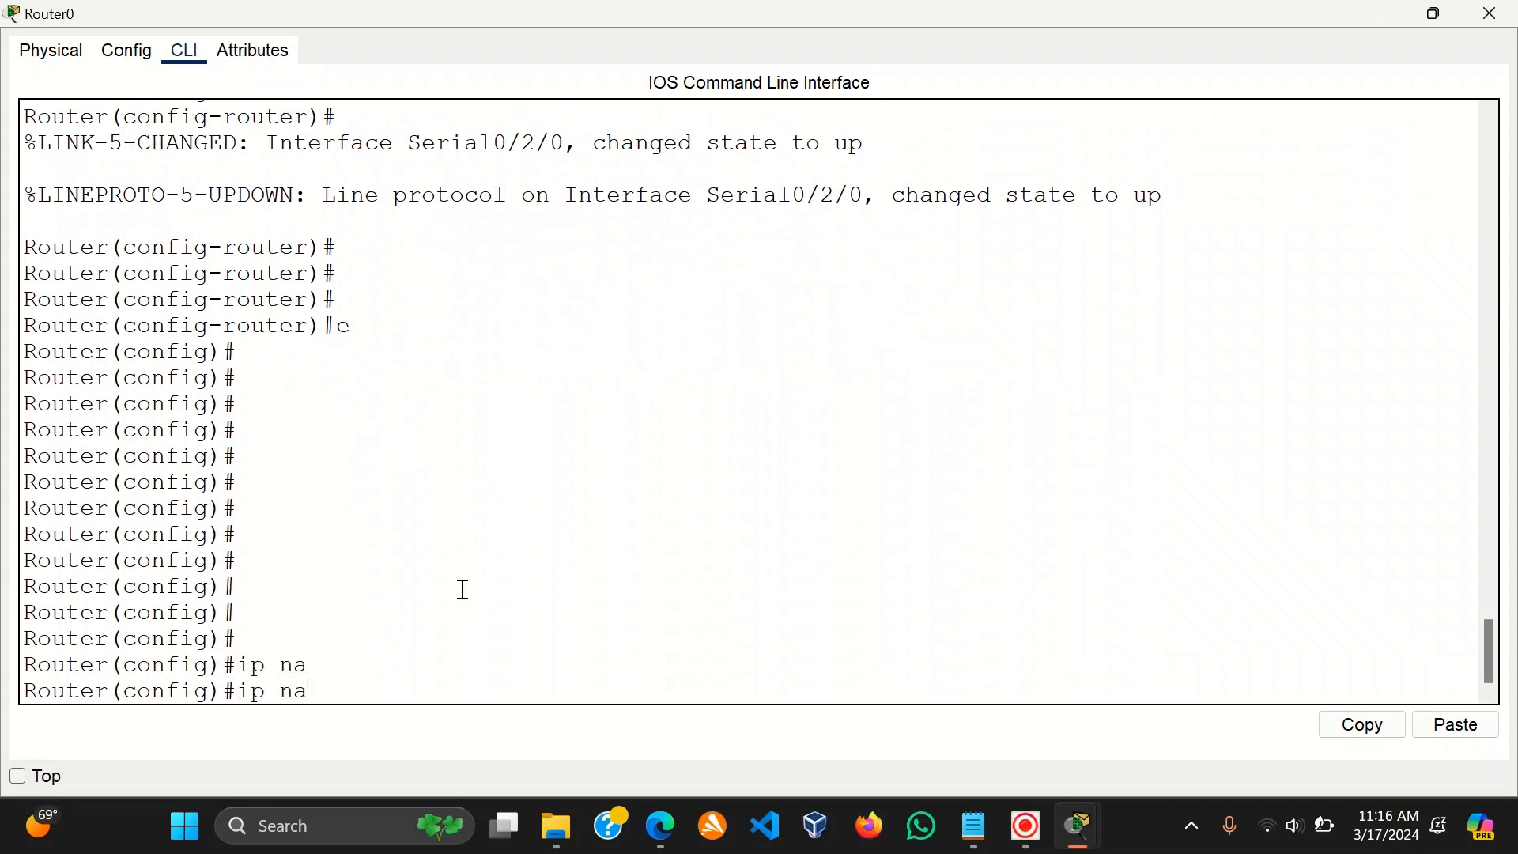
type("t")
key("Tab")
type("p")
key("Tab")
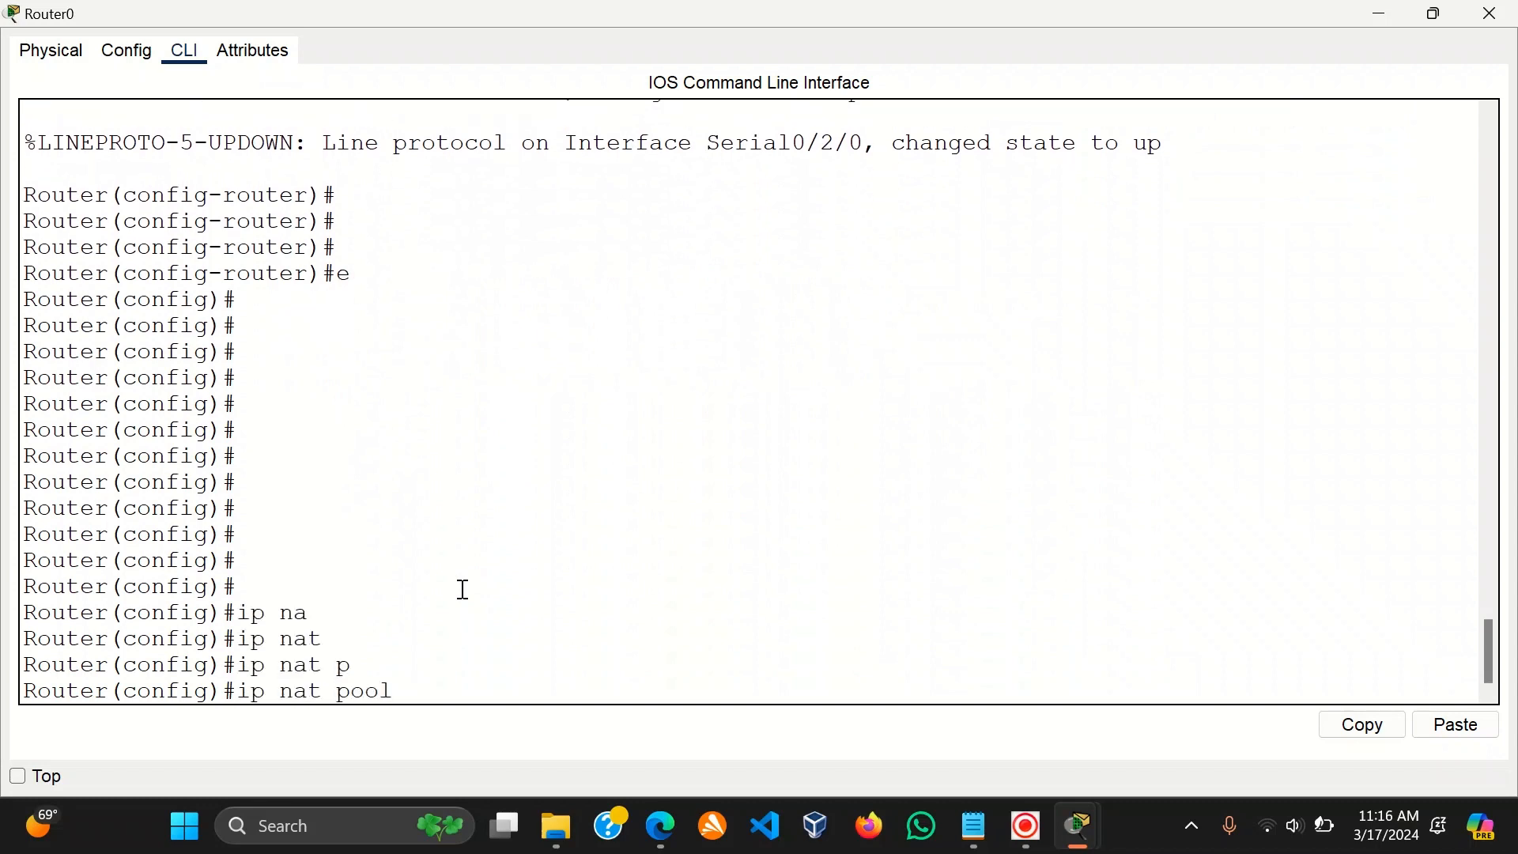
type("Megersa ?")
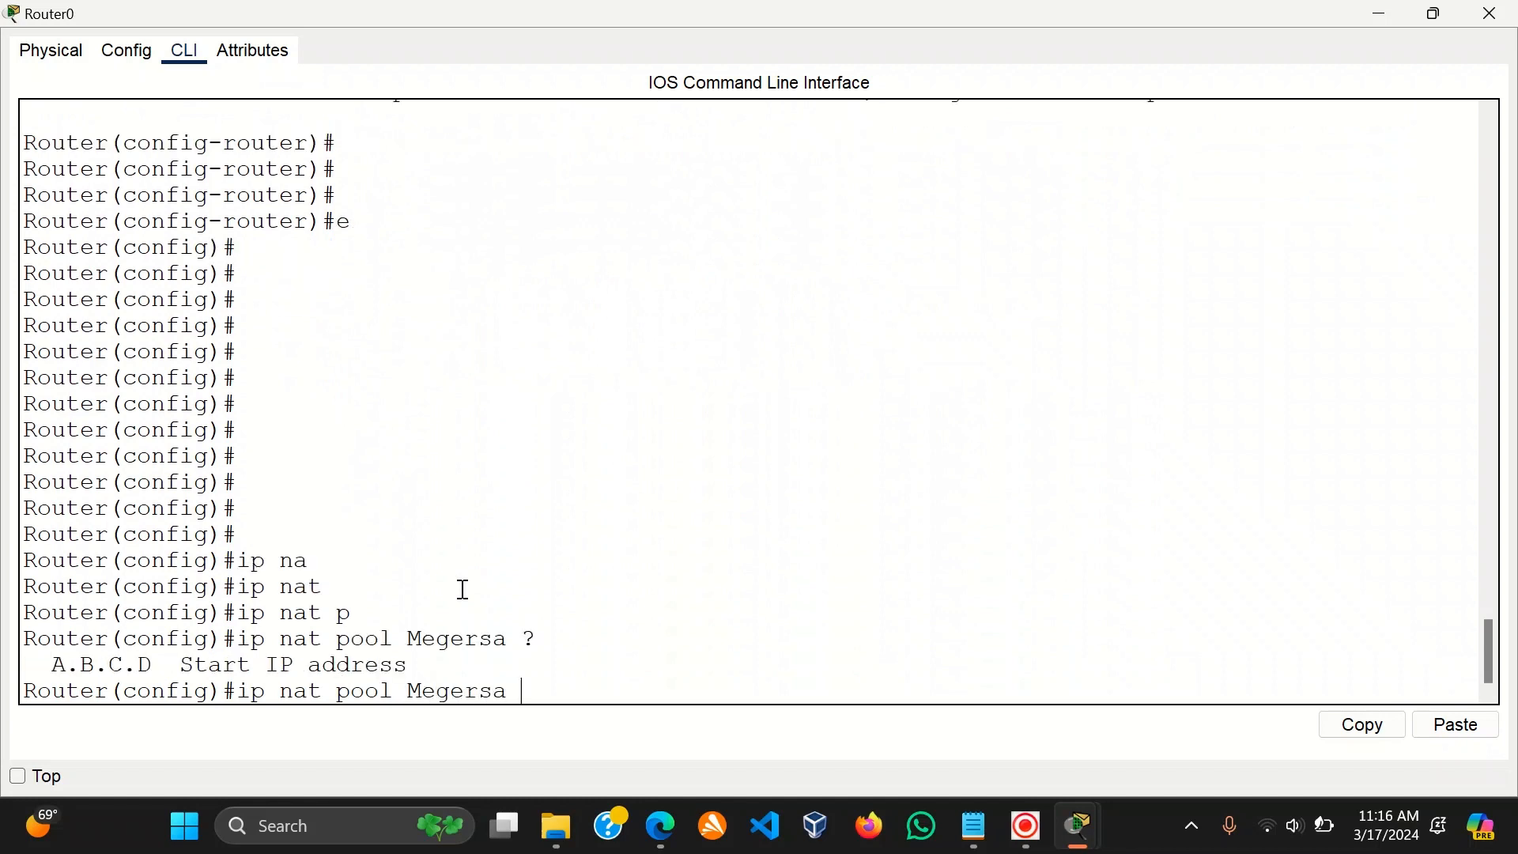
type("209.200.127.10")
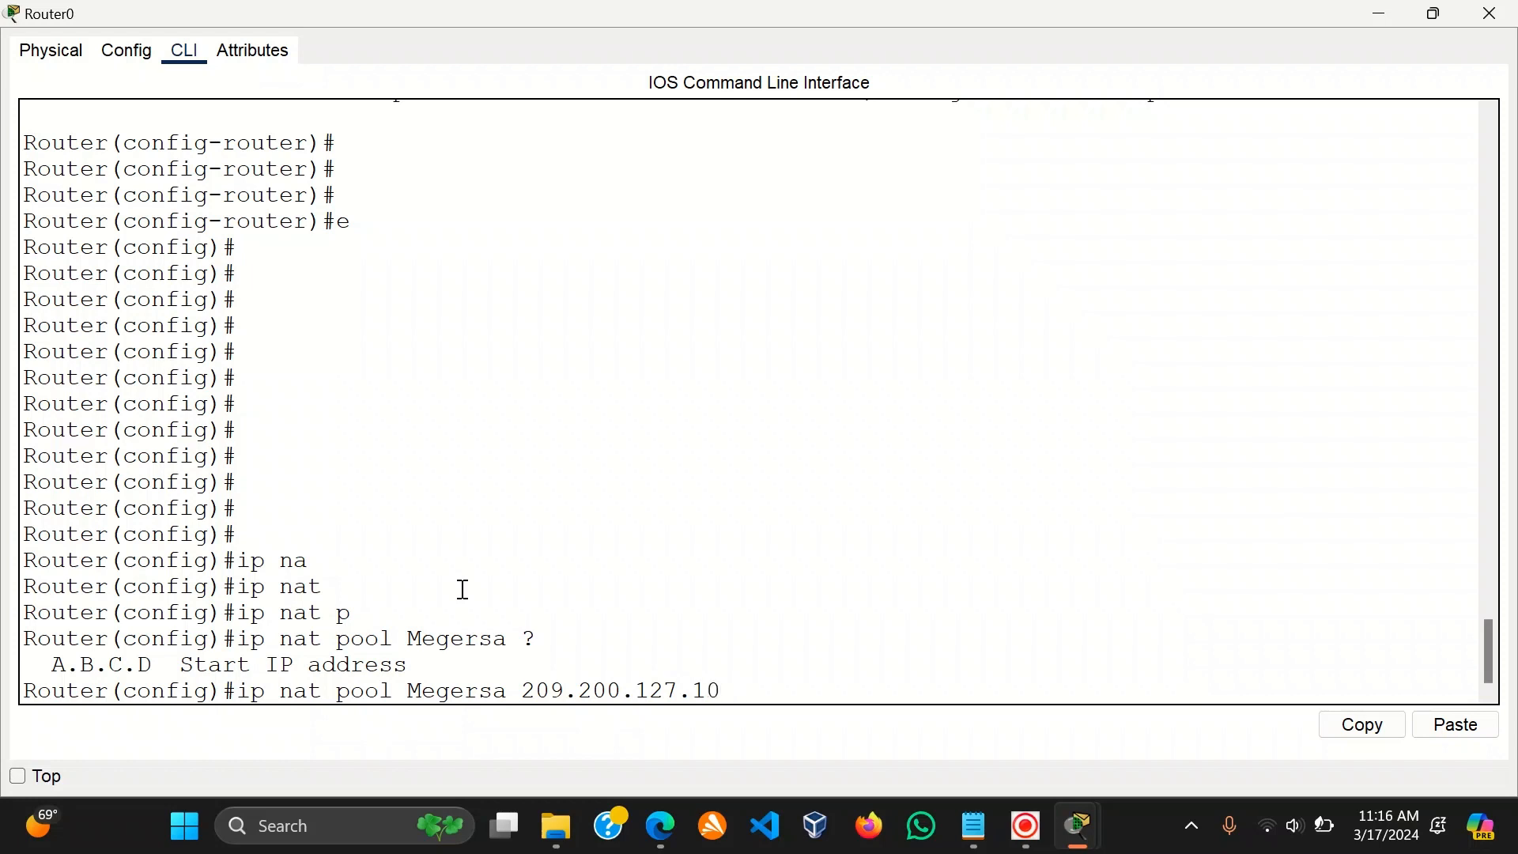
type(" ?")
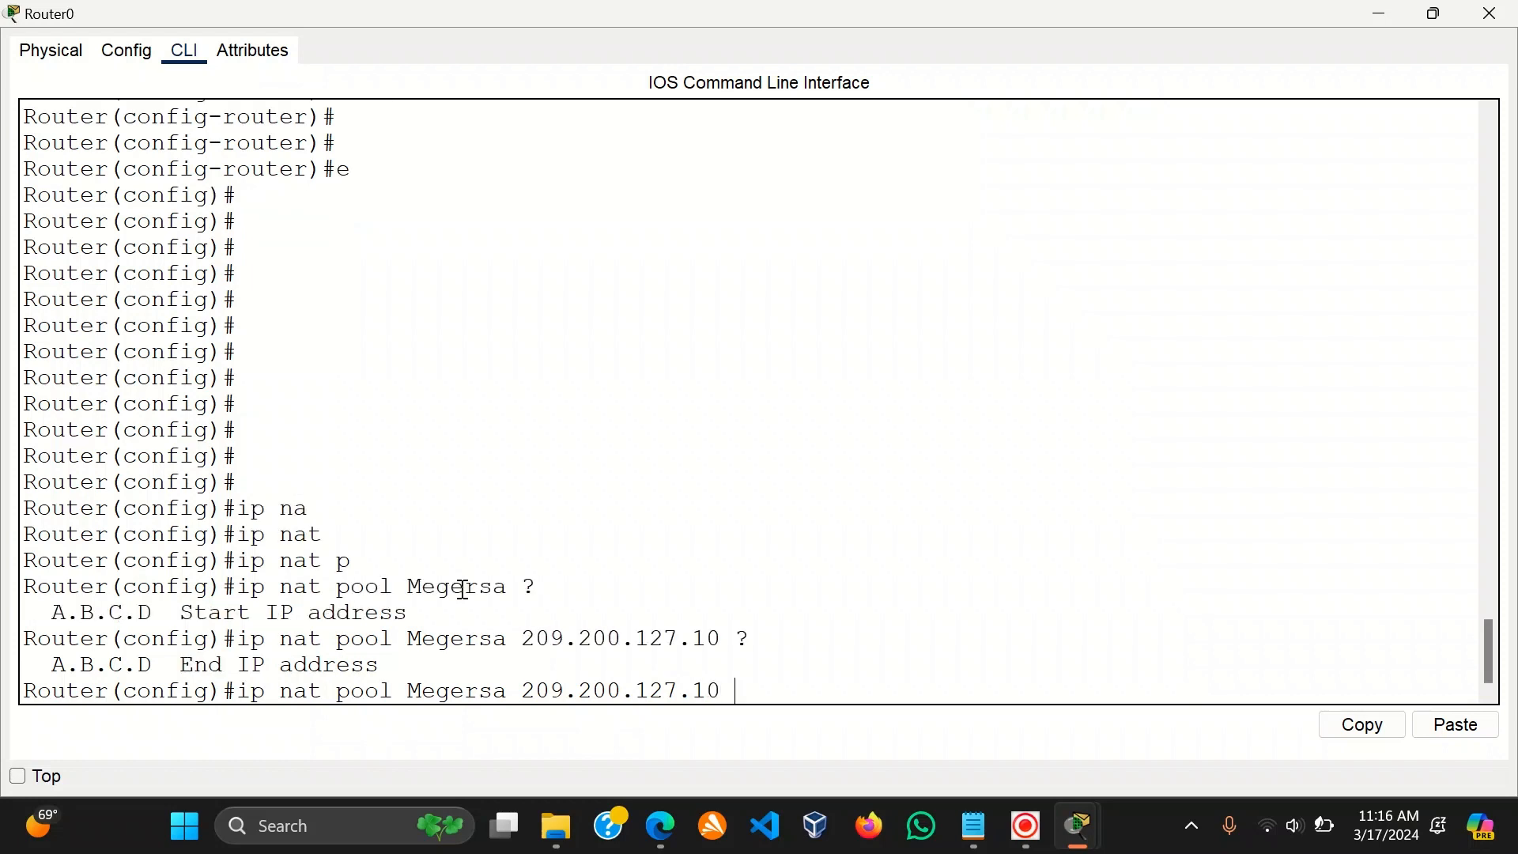
type("209.200.137.20")
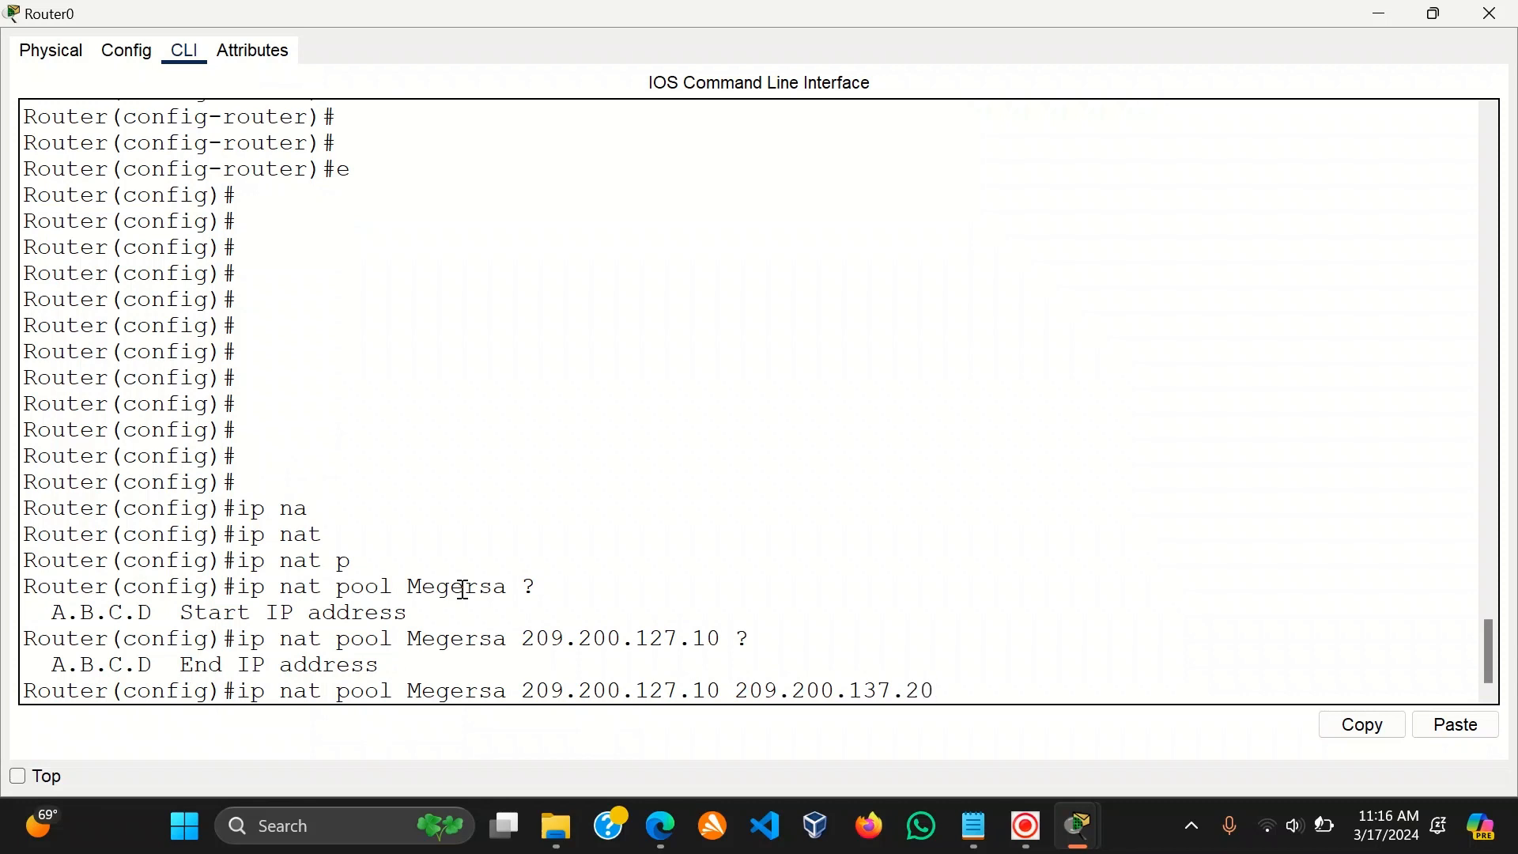
Correct the NAT pool's start address to 209.200.137.10 and query the syntax after the end address.
key("Left")
key("Left")
key("Left")
key("Left")
key("Left")
key("Left")
key("Left")
key("Left")
key("Left")
key("Left")
key("Left")
key("Left")
key("Left")
key("Left")
key("Left")
key("Left")
key("Left")
key("BackSpace")
type("3")
key("Right")
key("Right")
key("Right")
key("Right")
key("Right")
key("Right")
key("Right")
key("Right")
key("Right")
type("?")
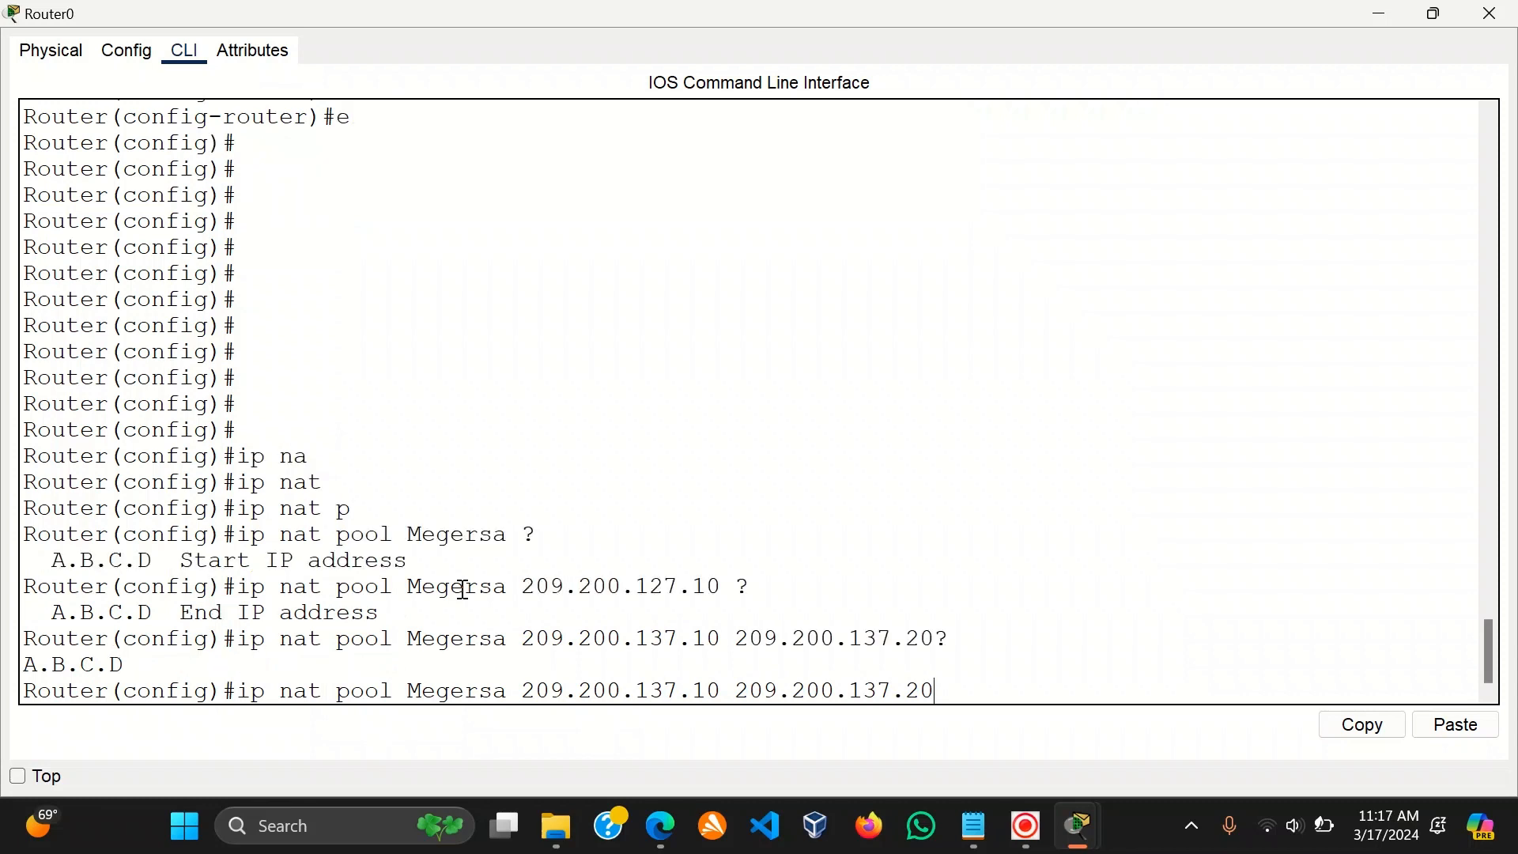
Complete the NAT pool with netmask 255.255.255.224 and submit the command.
type("ne")
key("BackSpace")
key("BackSpace")
type("ne")
key("Tab")
type("255.")
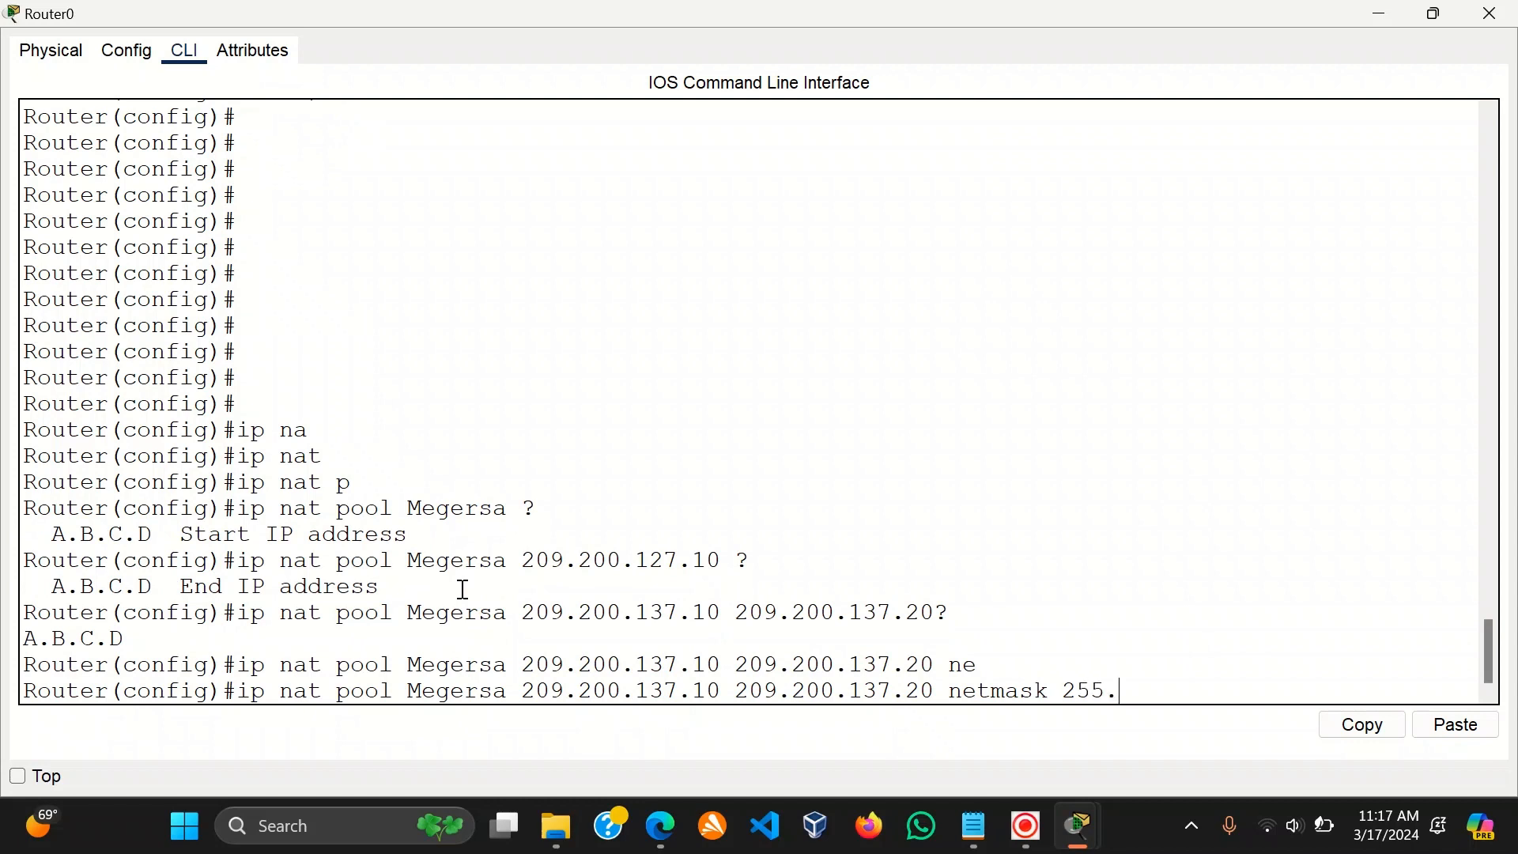
type("255.255.224")
key("Return")
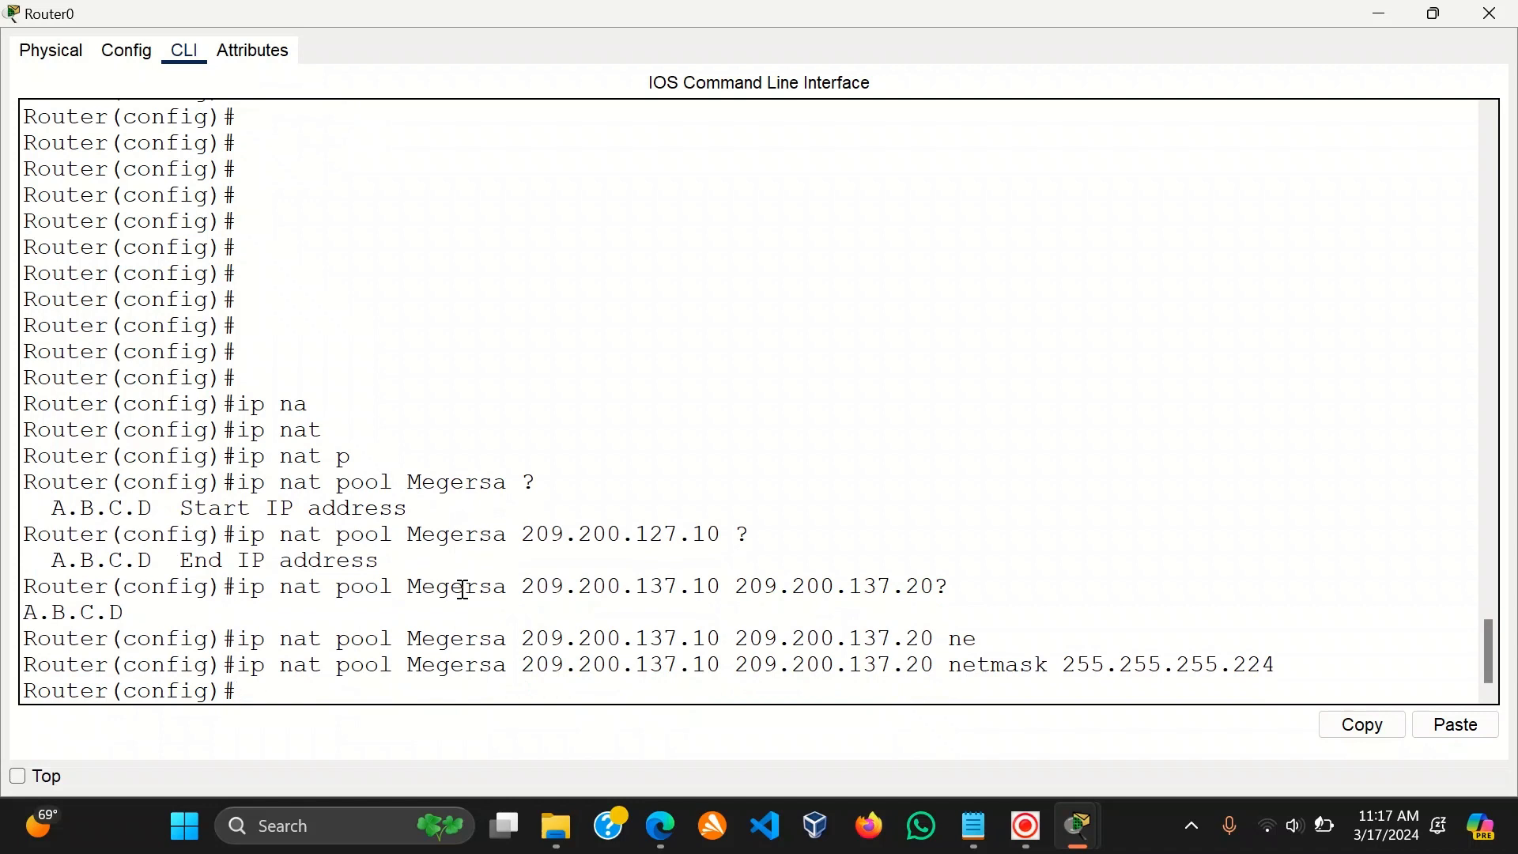
Create a standard IP access list named Firanmit on Router0.
type("acc")
key("Tab")
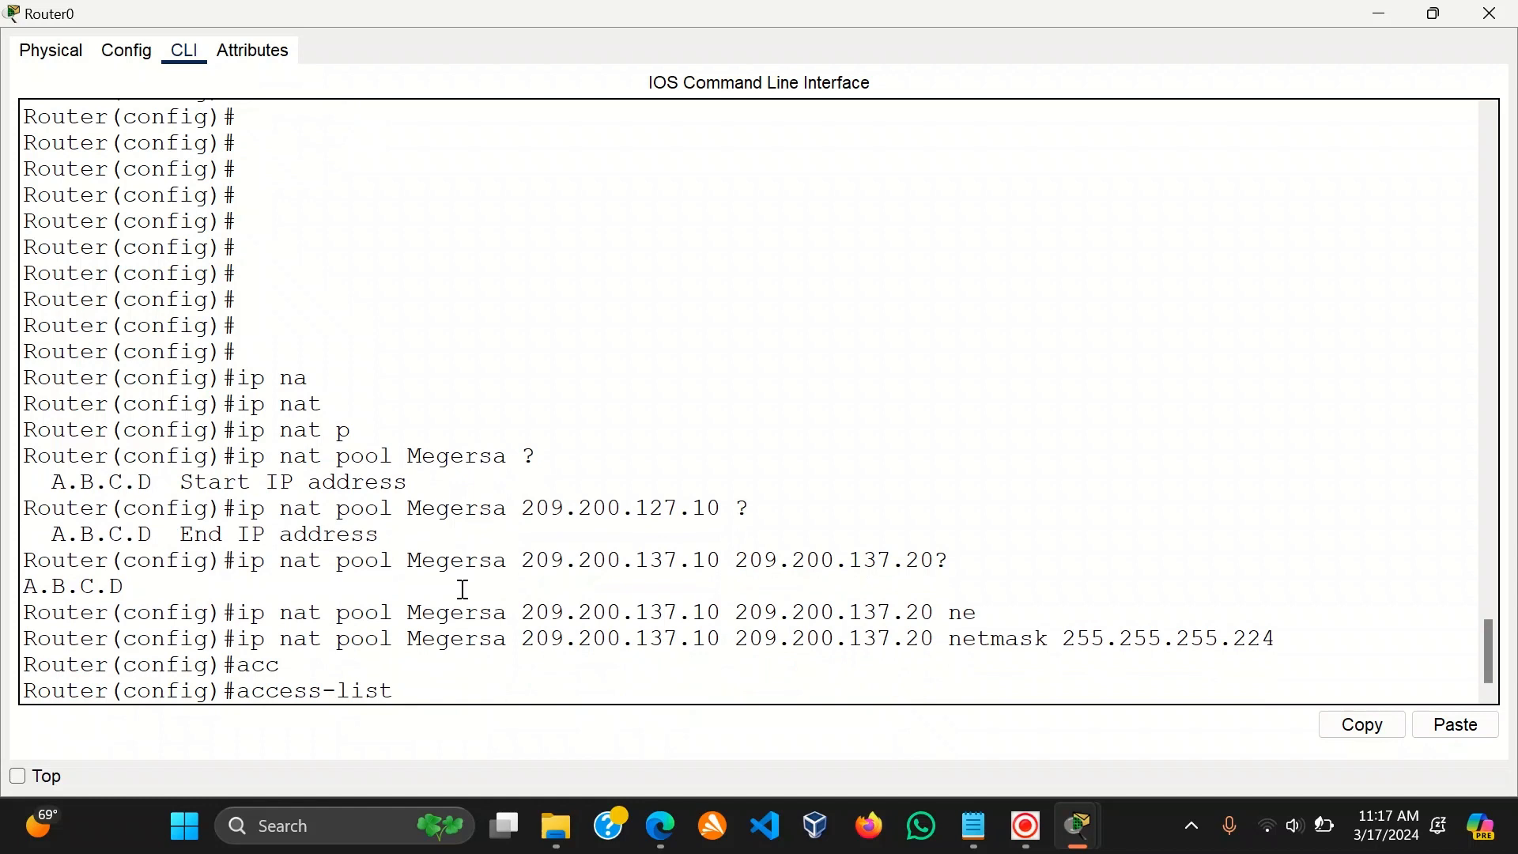
key("BackSpace")
key("BackSpace")
key("BackSpace")
key("BackSpace")
key("BackSpace")
key("BackSpace")
key("BackSpace")
key("BackSpace")
key("BackSpace")
key("BackSpace")
key("BackSpace")
key("BackSpace")
type("IO")
key("BackSpace")
type("p acc")
key("Tab")
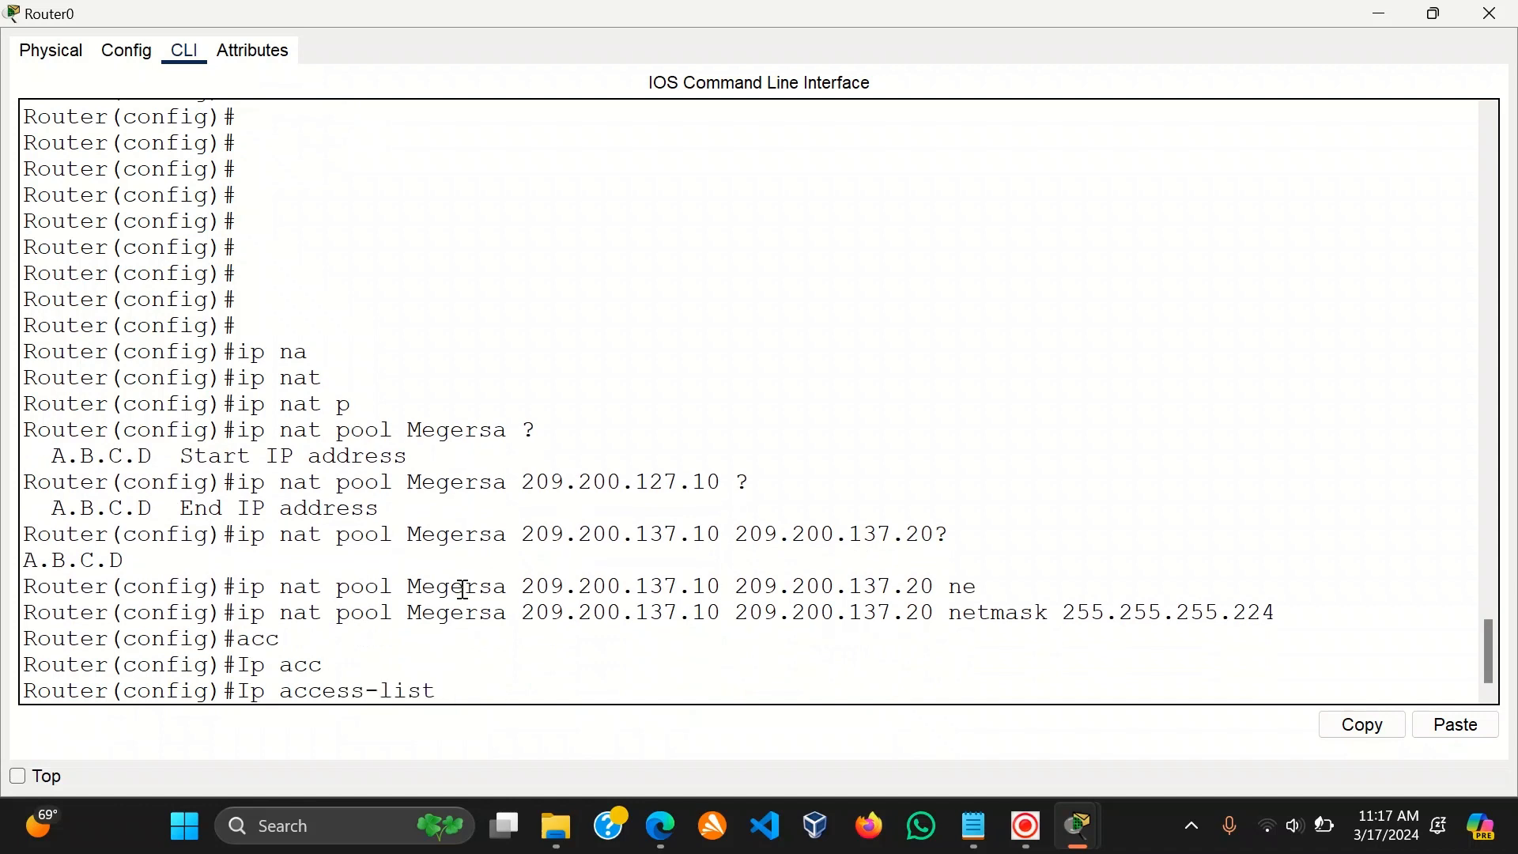
type("s")
key("Tab")
type("F")
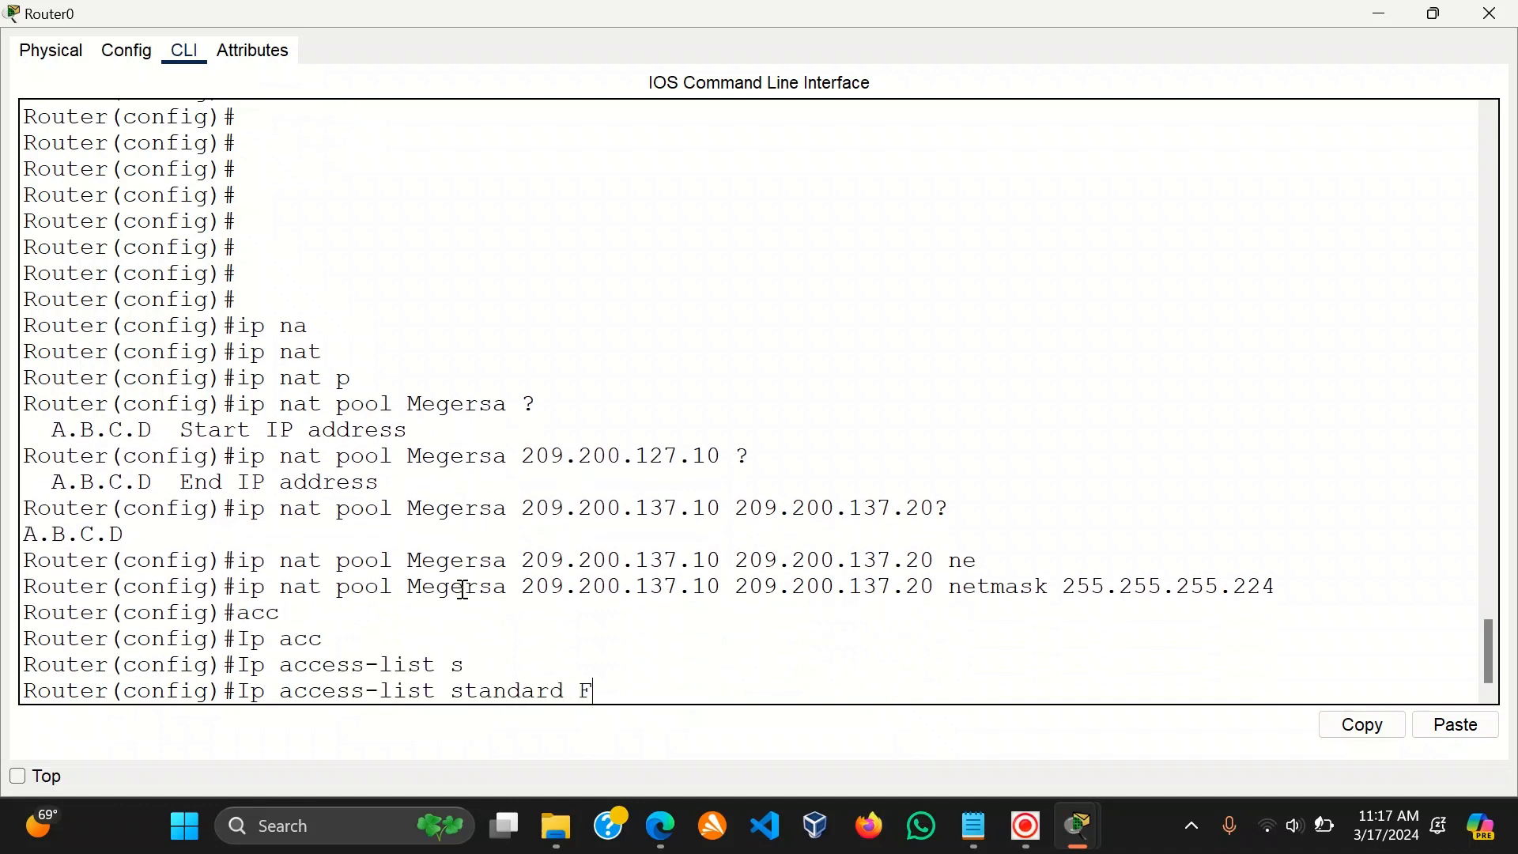
type("iranmi")
key("Return")
key("Return")
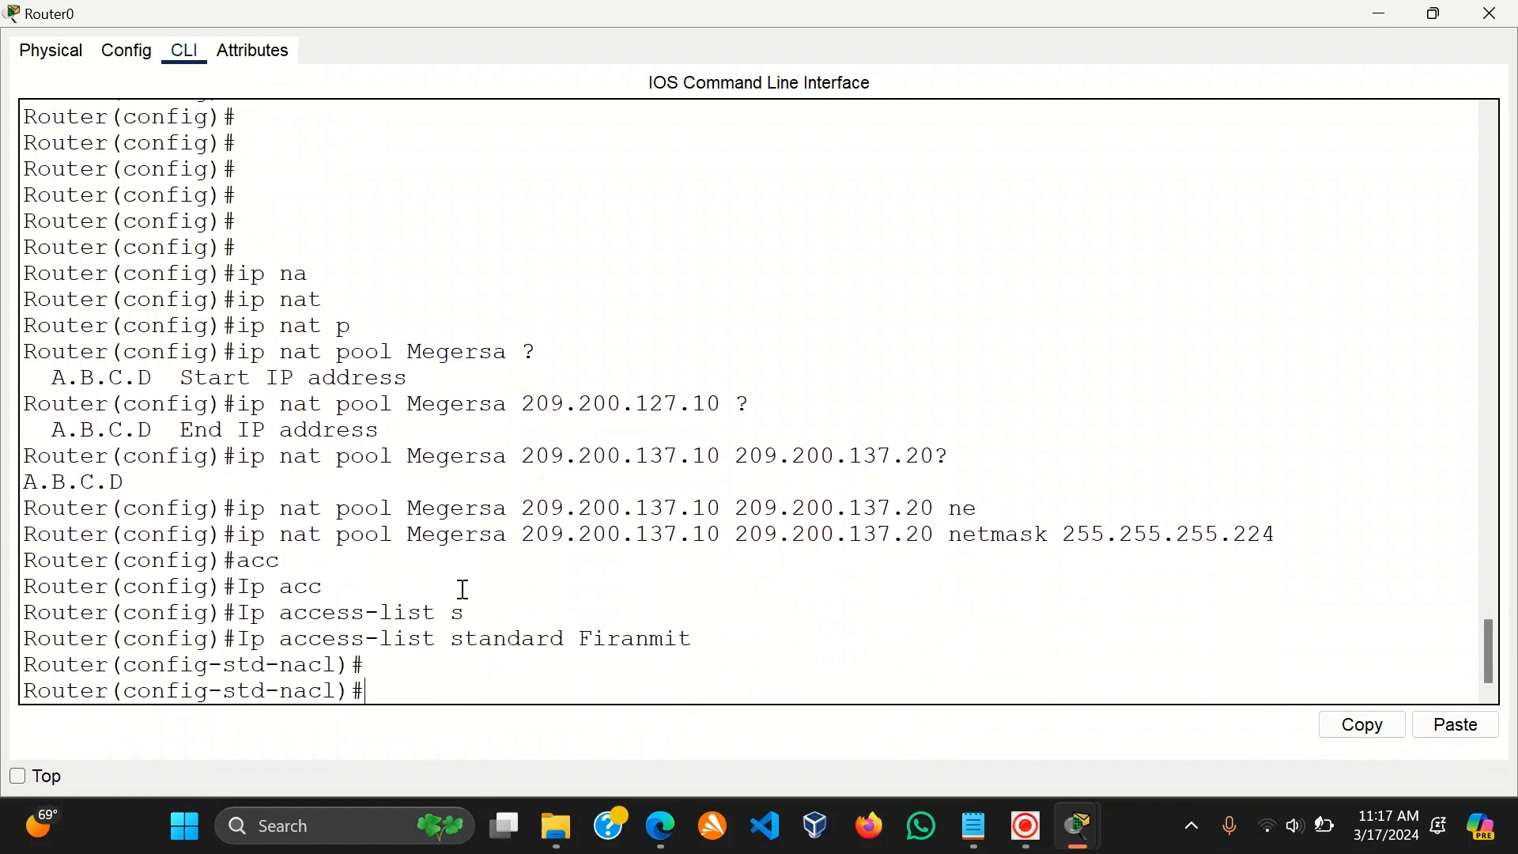
Permit any source in the Firanmit access list and return to global configuration mode.
type("pe")
key("Tab")
type("an")
key("Tab")
key("Return")
key("Return")
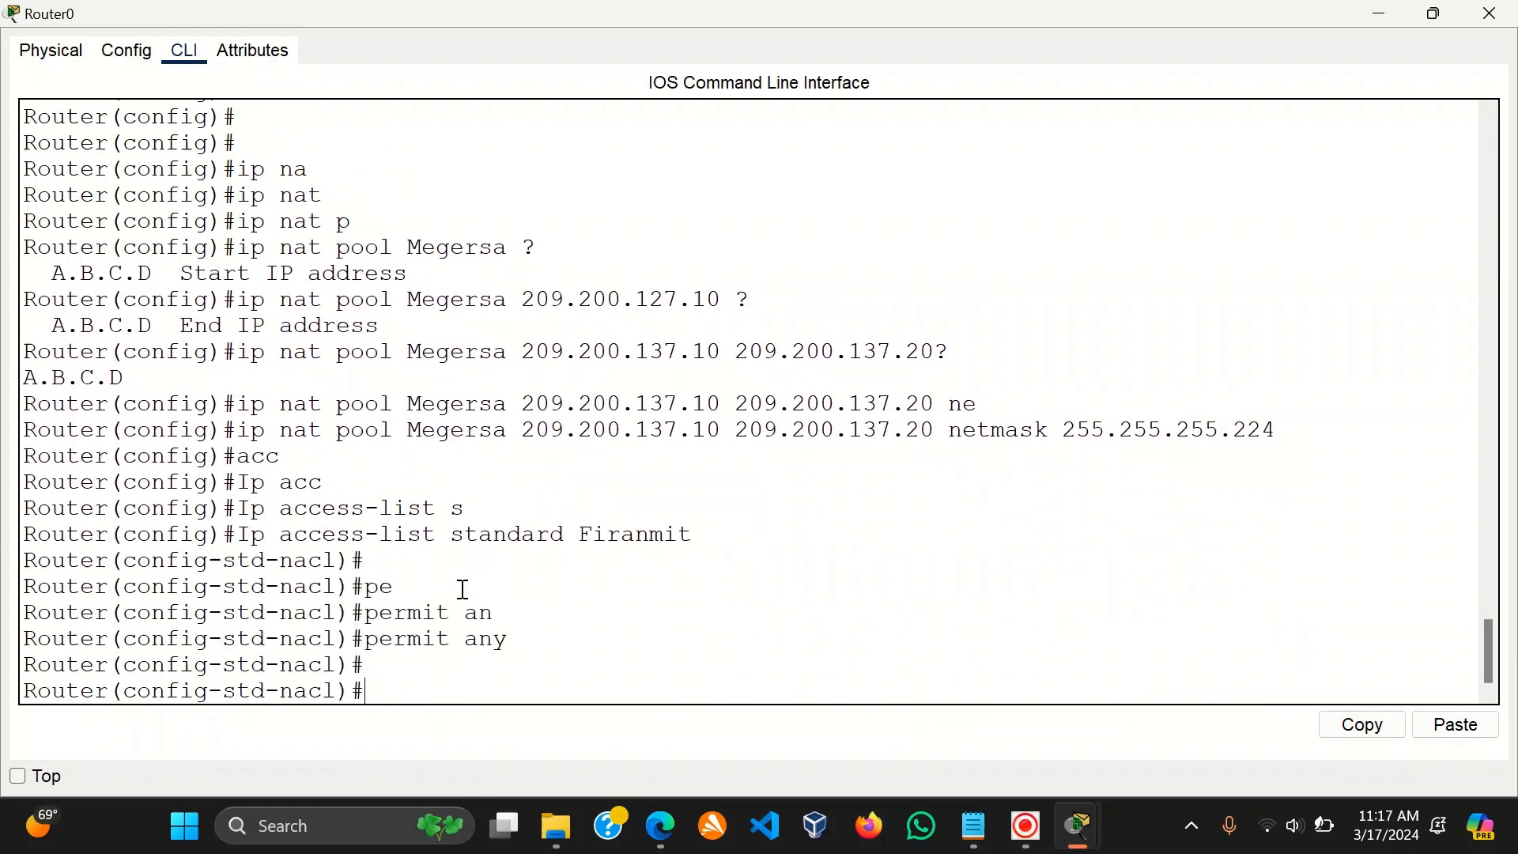
key("Return")
type("ex")
key("Return")
key("Return")
key("Return")
key("Return")
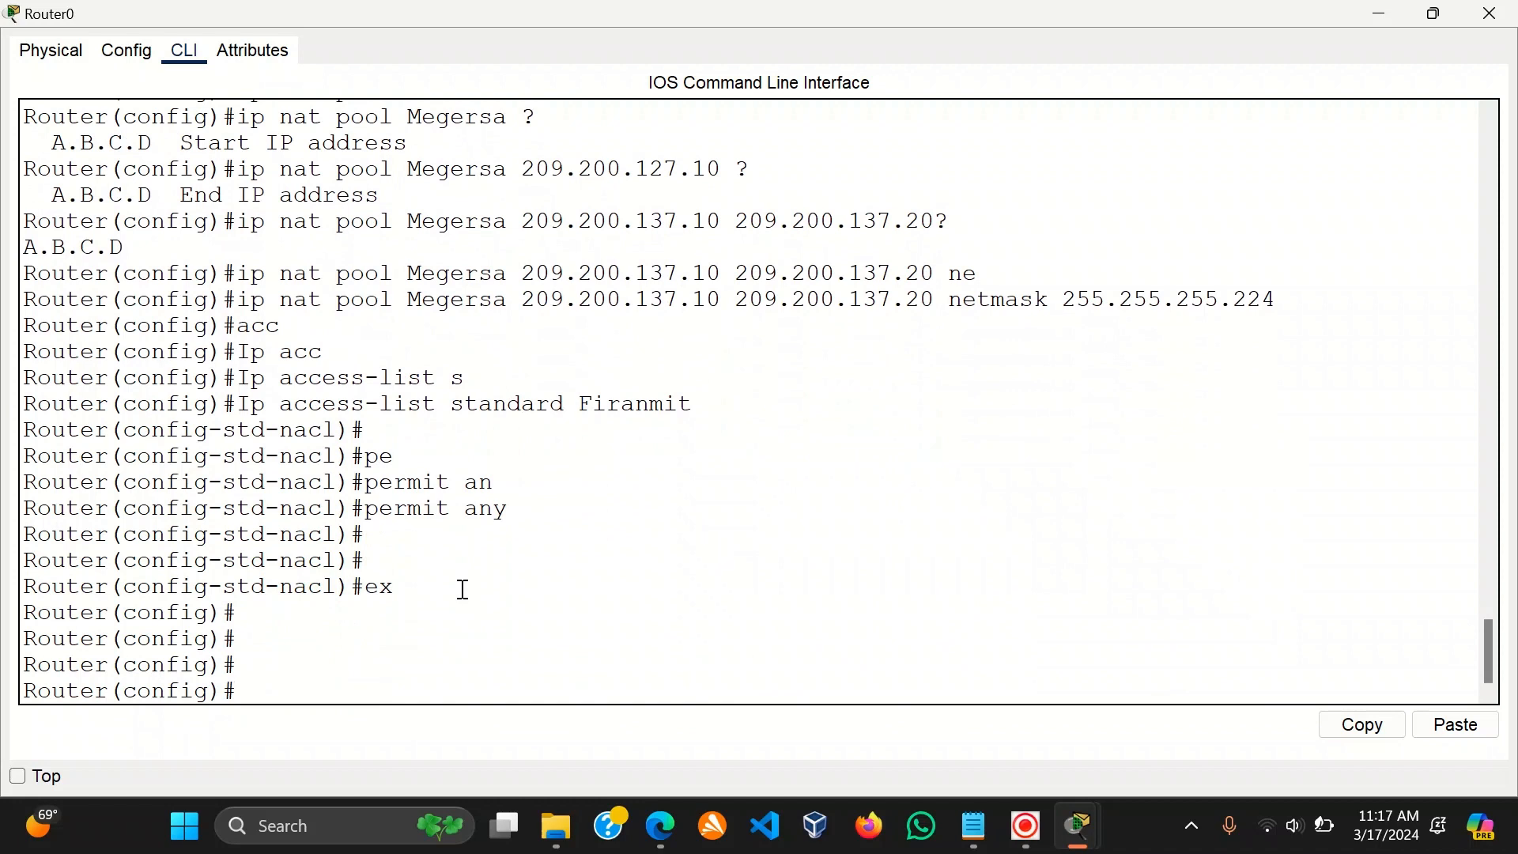
Begin a NAT inside source rule using the list Firanmit and query its remaining options.
type("ip")
type(" n")
key("Tab")
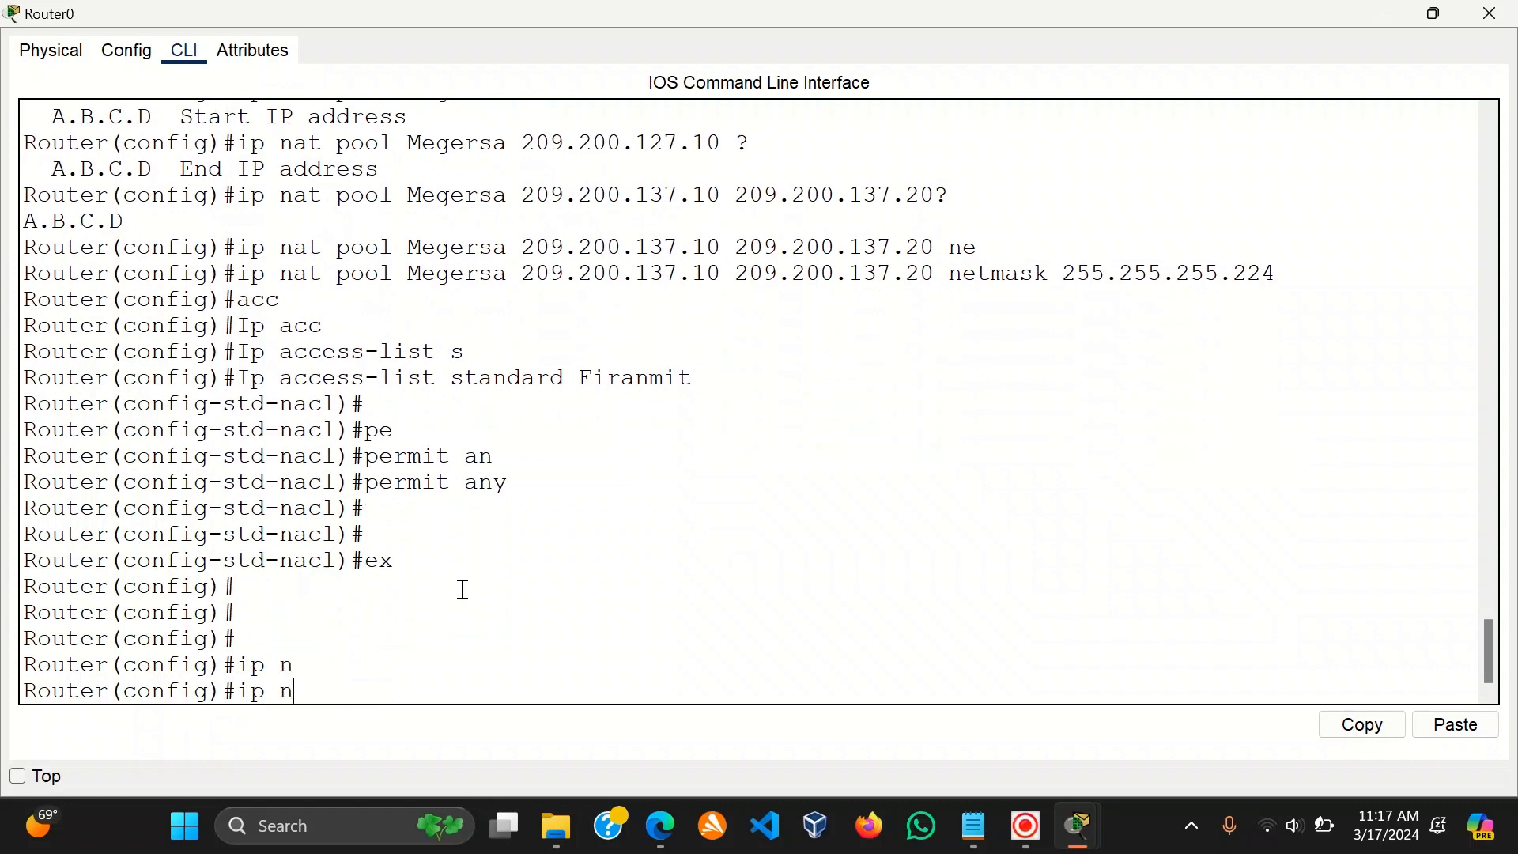
type("a")
key("Tab")
type("t")
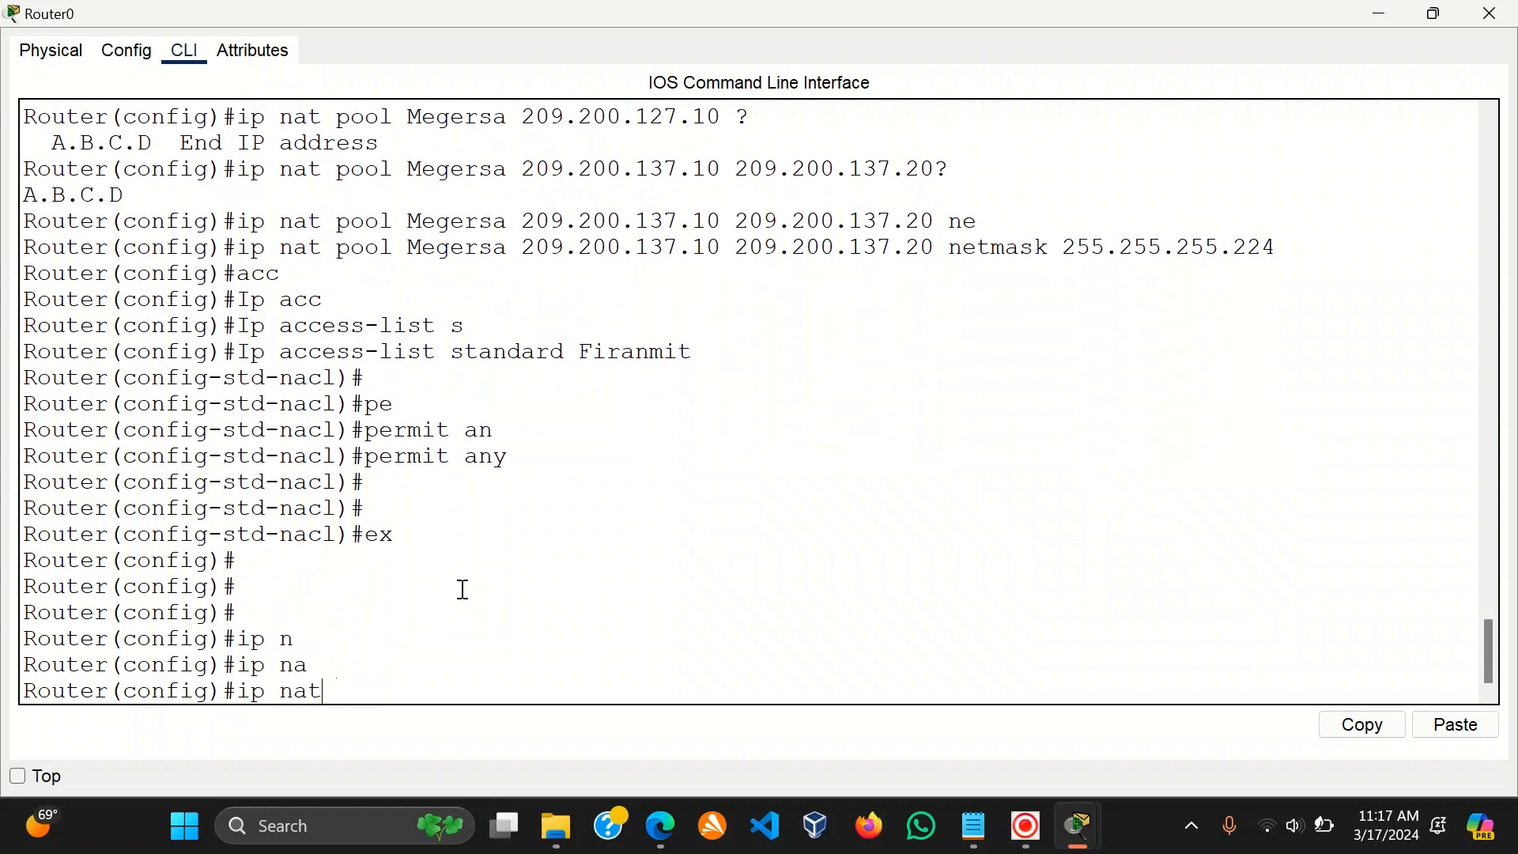
key("Tab")
type("in")
key("Tab")
type("s")
key("Tab")
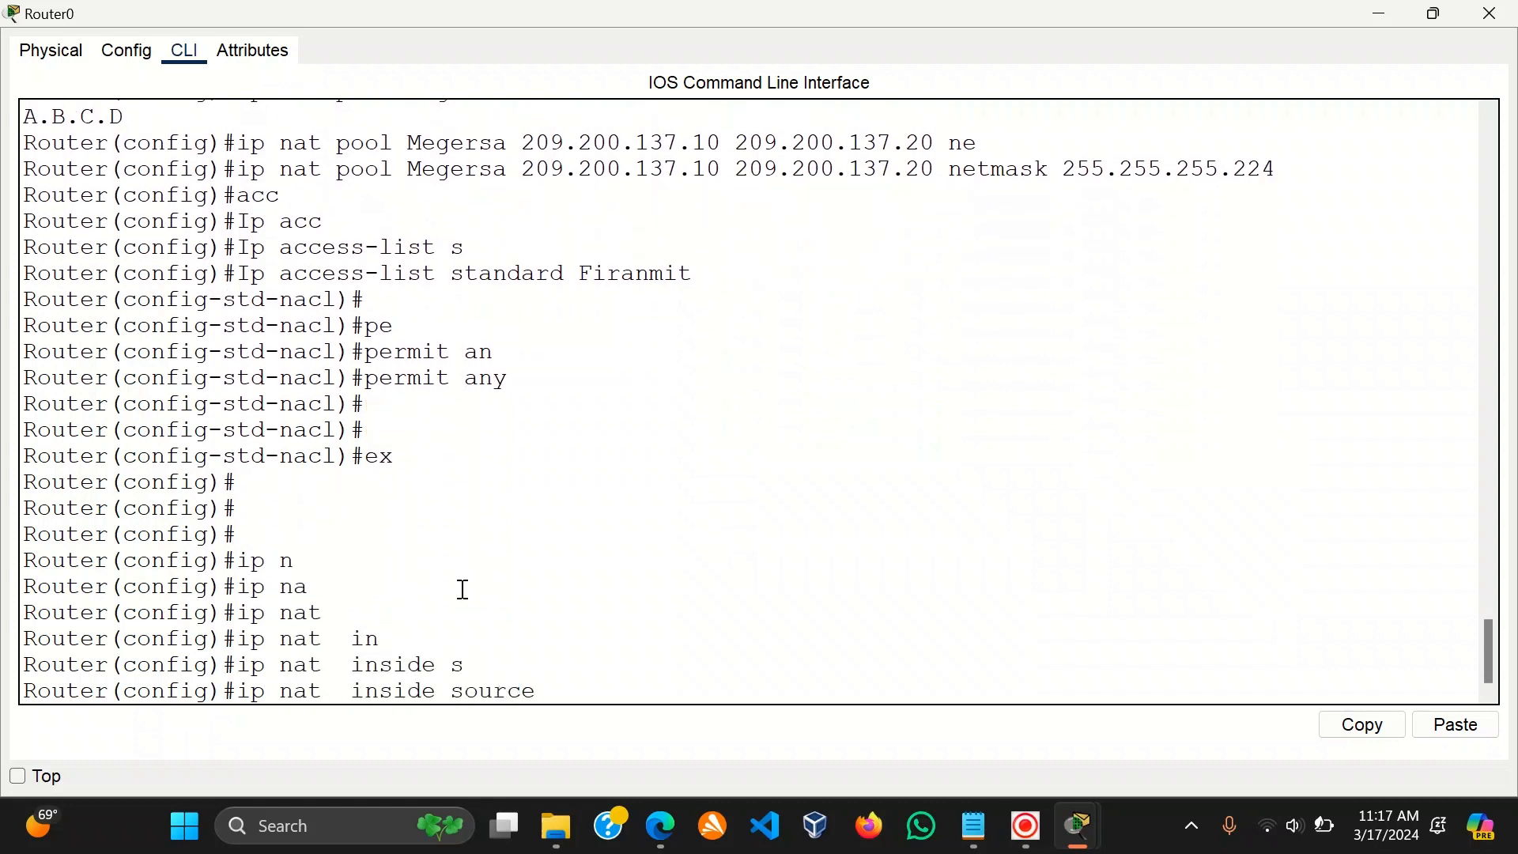
type("l")
key("Tab")
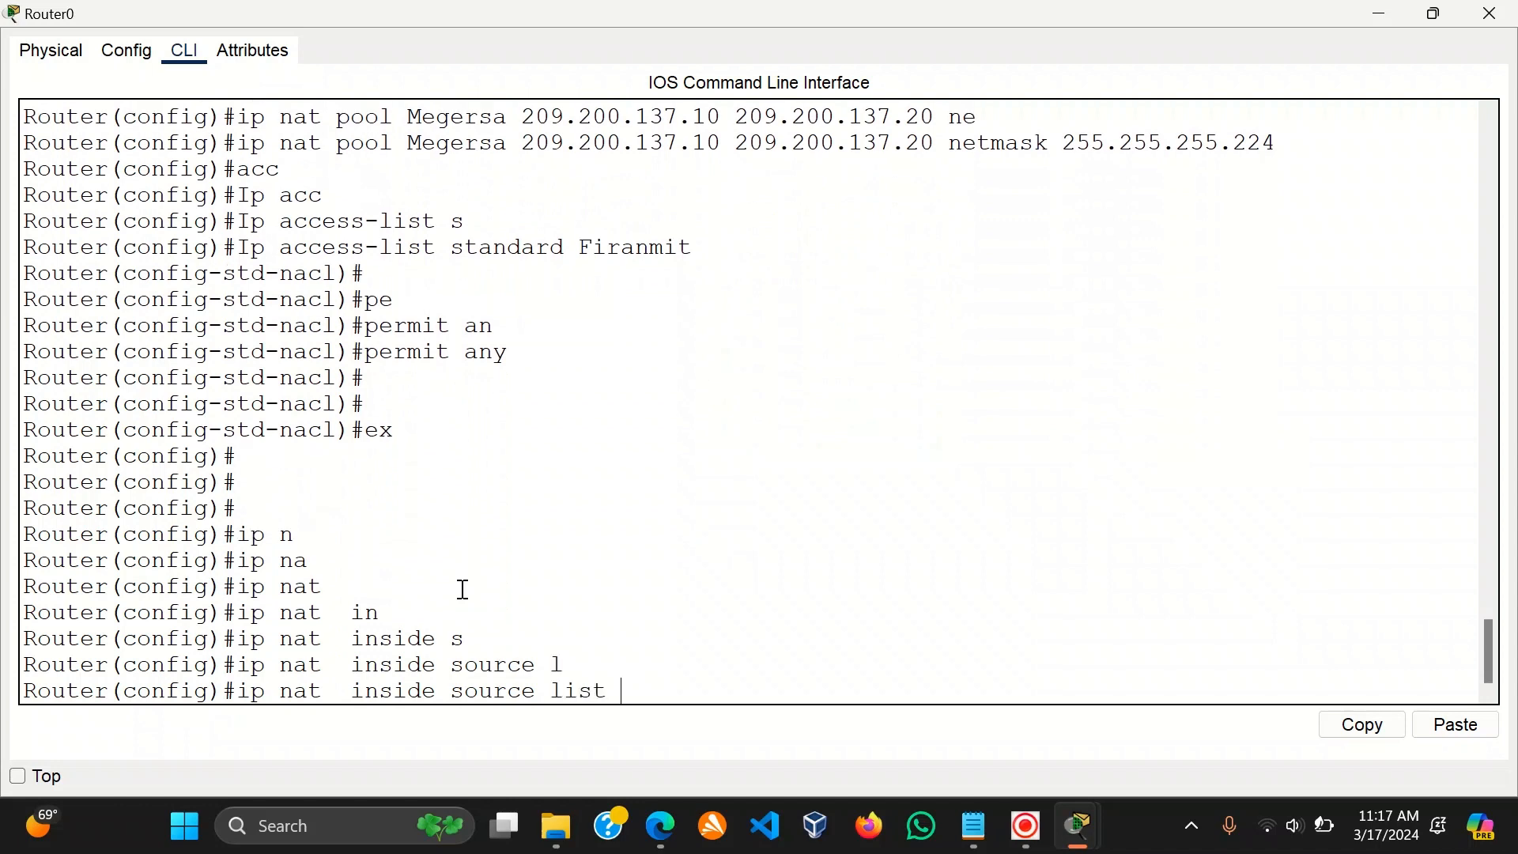
type("Firanmit")
left_click_drag(677, 246, 566, 229)
left_click(652, 325)
type("?")
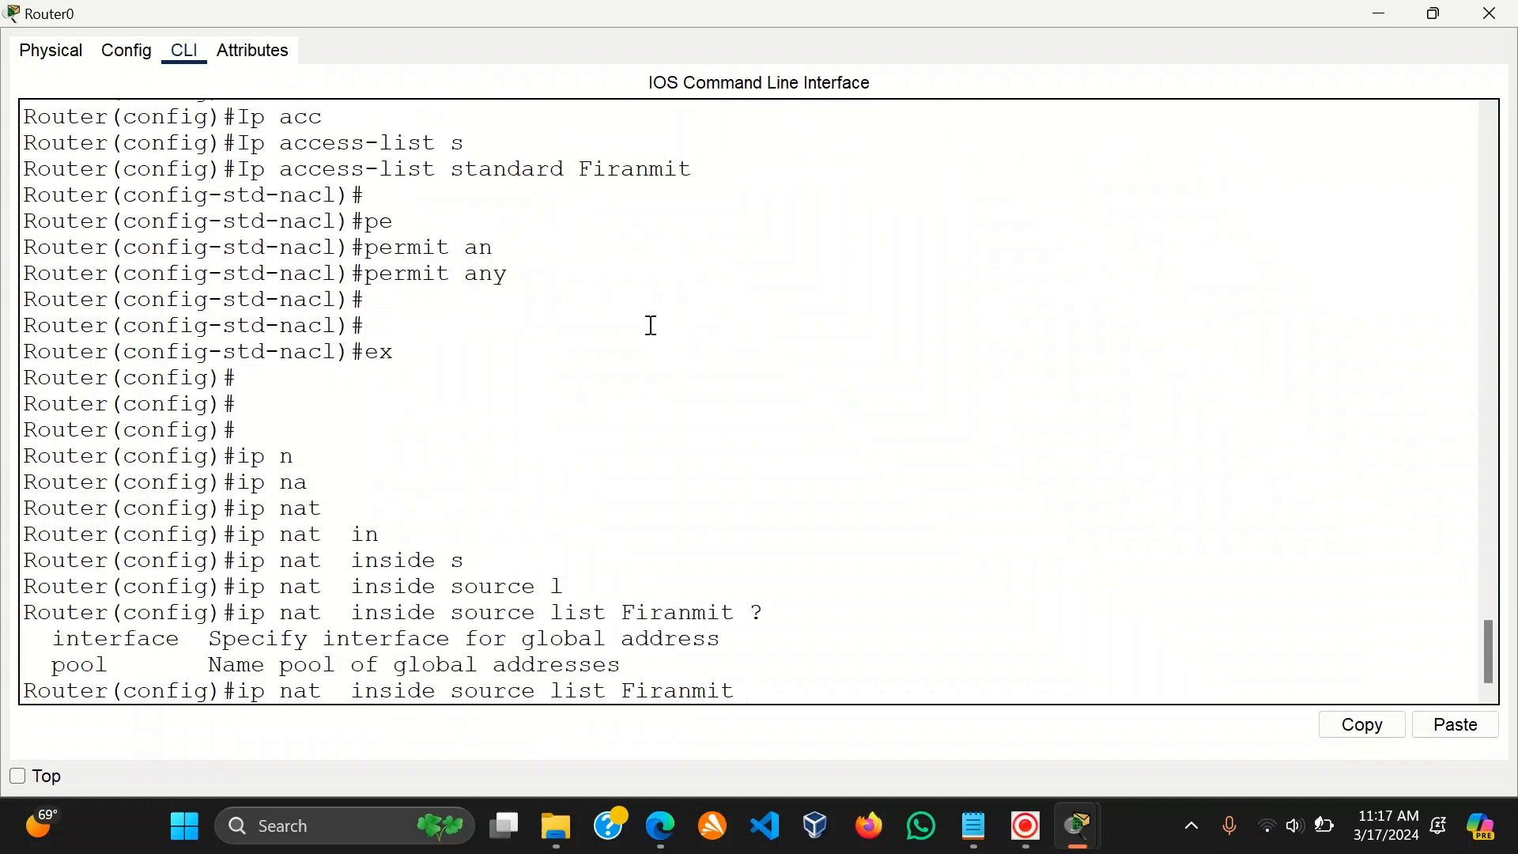
Complete the NAT rule with the name of the address pool, submit it and put Router0's console away.
type("p")
key("Tab")
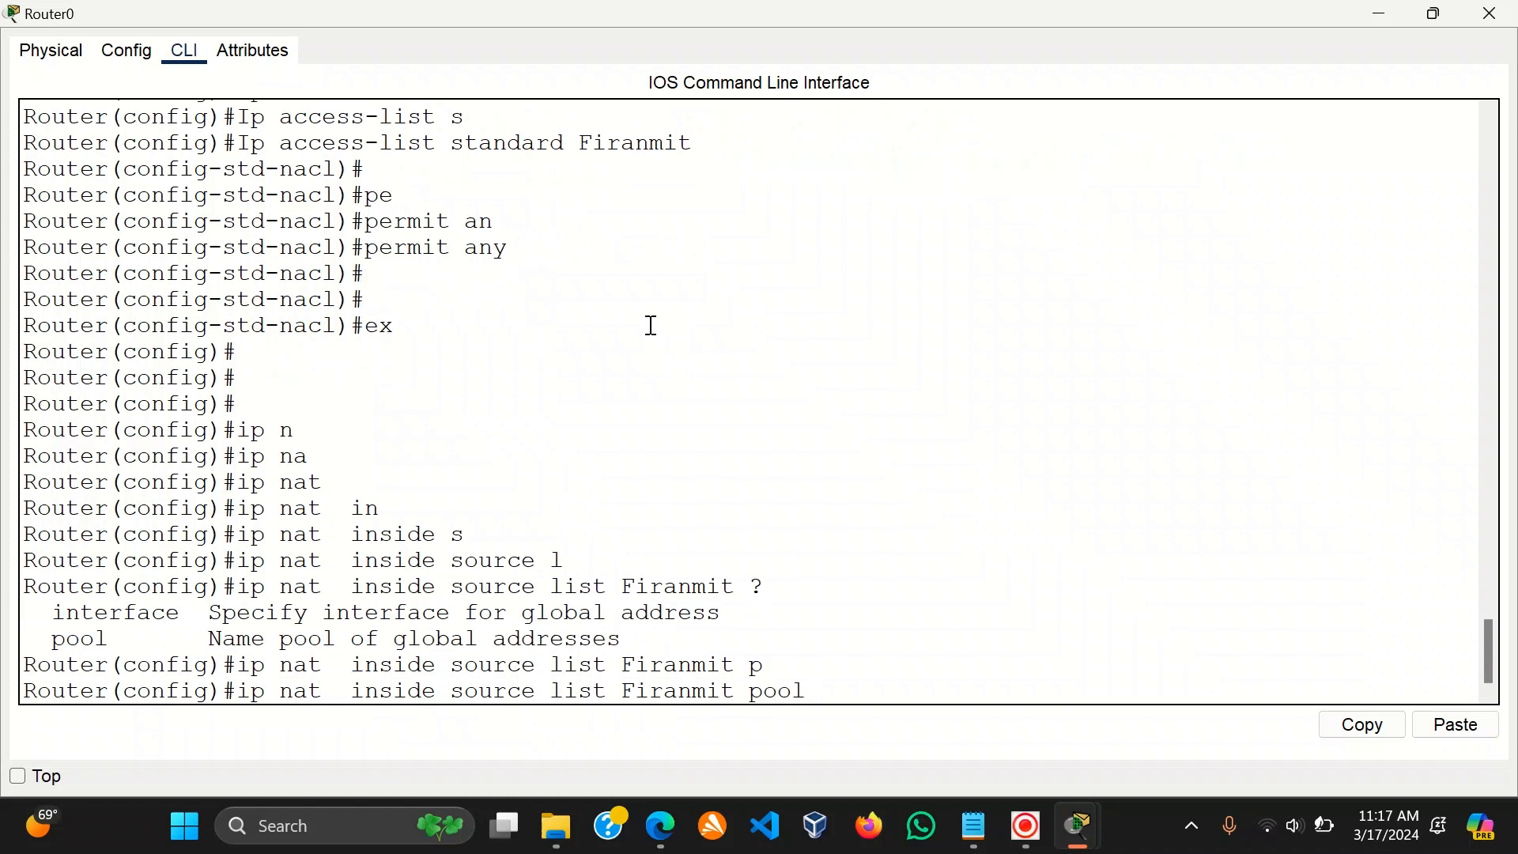
type("?")
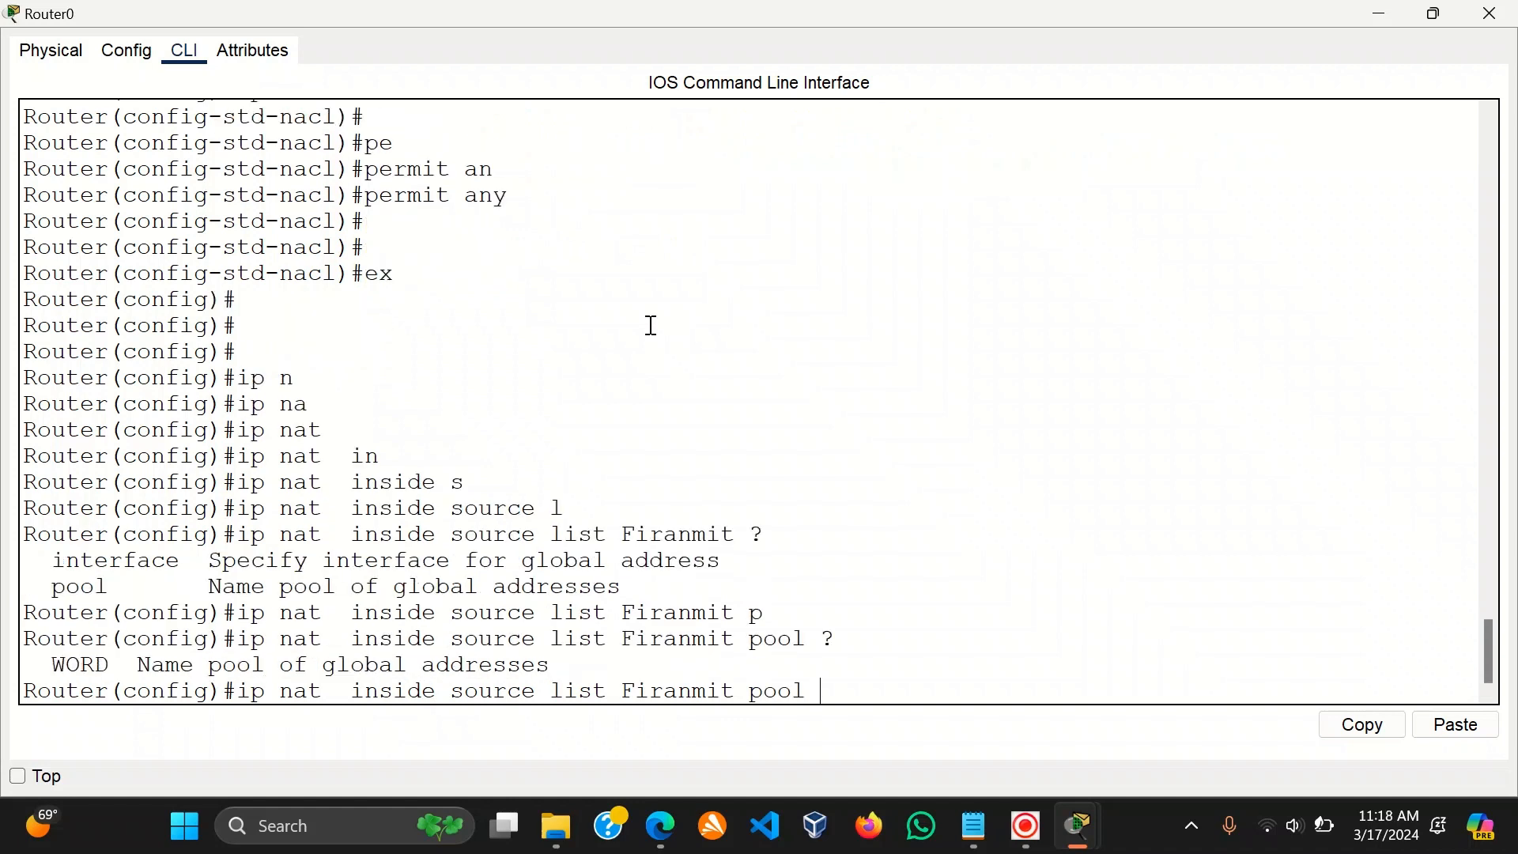
type("mE")
key("BackSpace")
key("BackSpace")
type("mE")
key("BackSpace")
key("BackSpace")
type("Megersa")
scroll(651, 325, "up", 3)
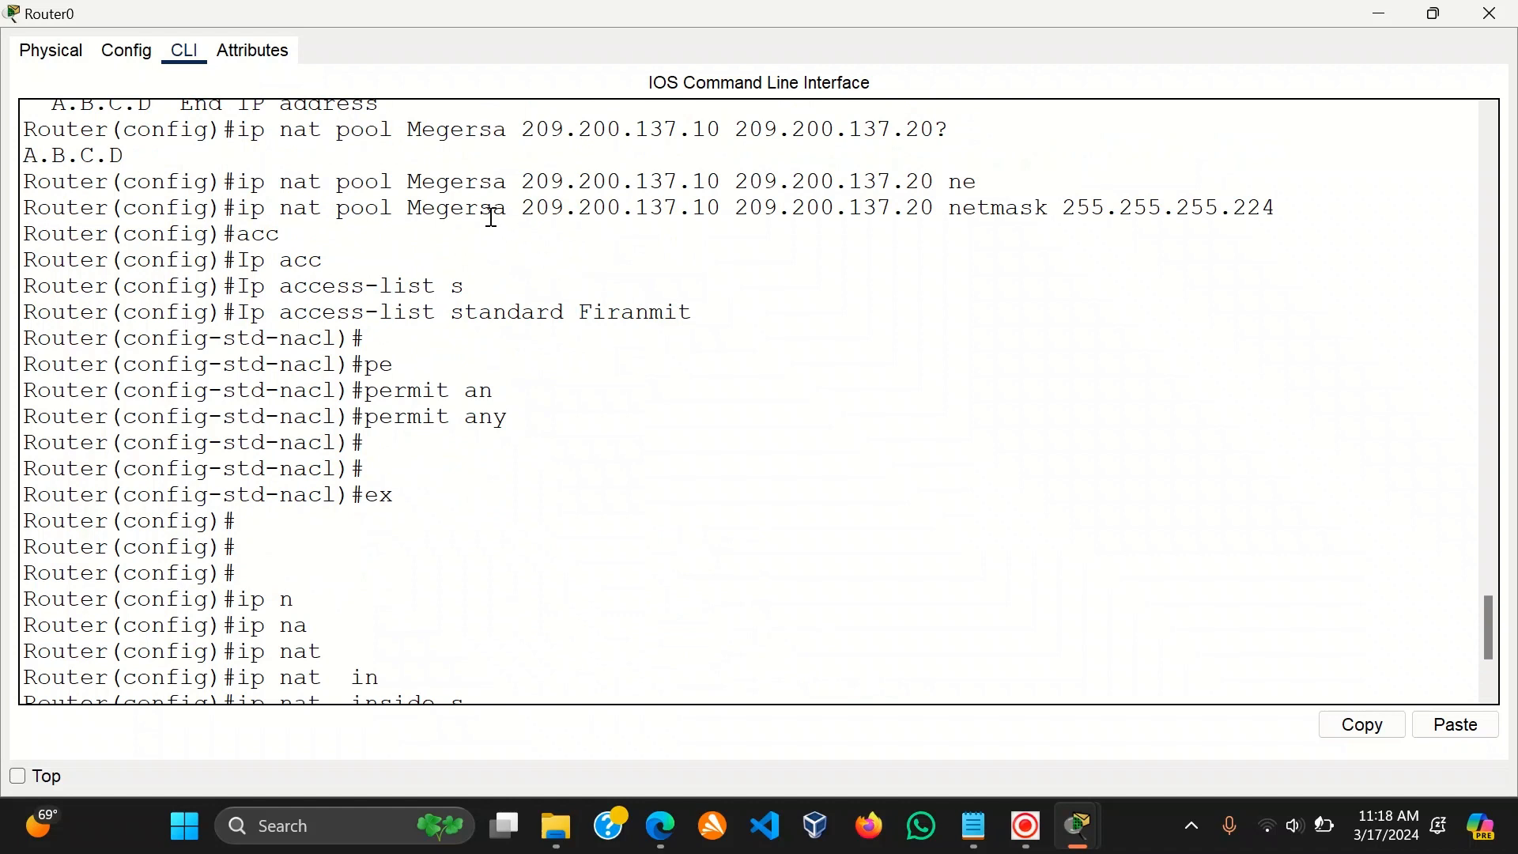
left_click_drag(507, 182, 395, 182)
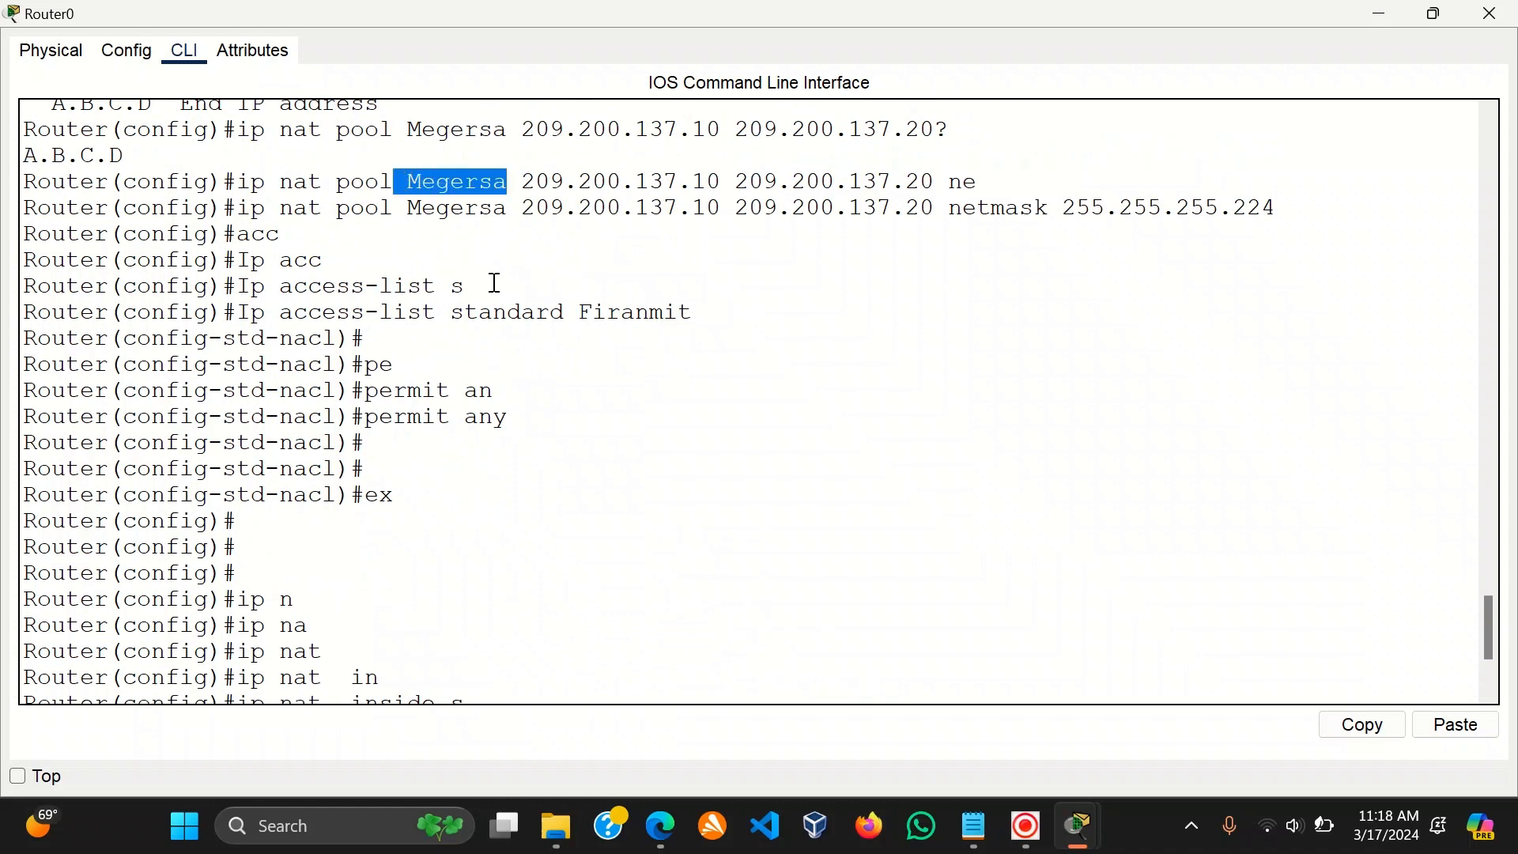
left_click(527, 335)
scroll(528, 335, "down", 3)
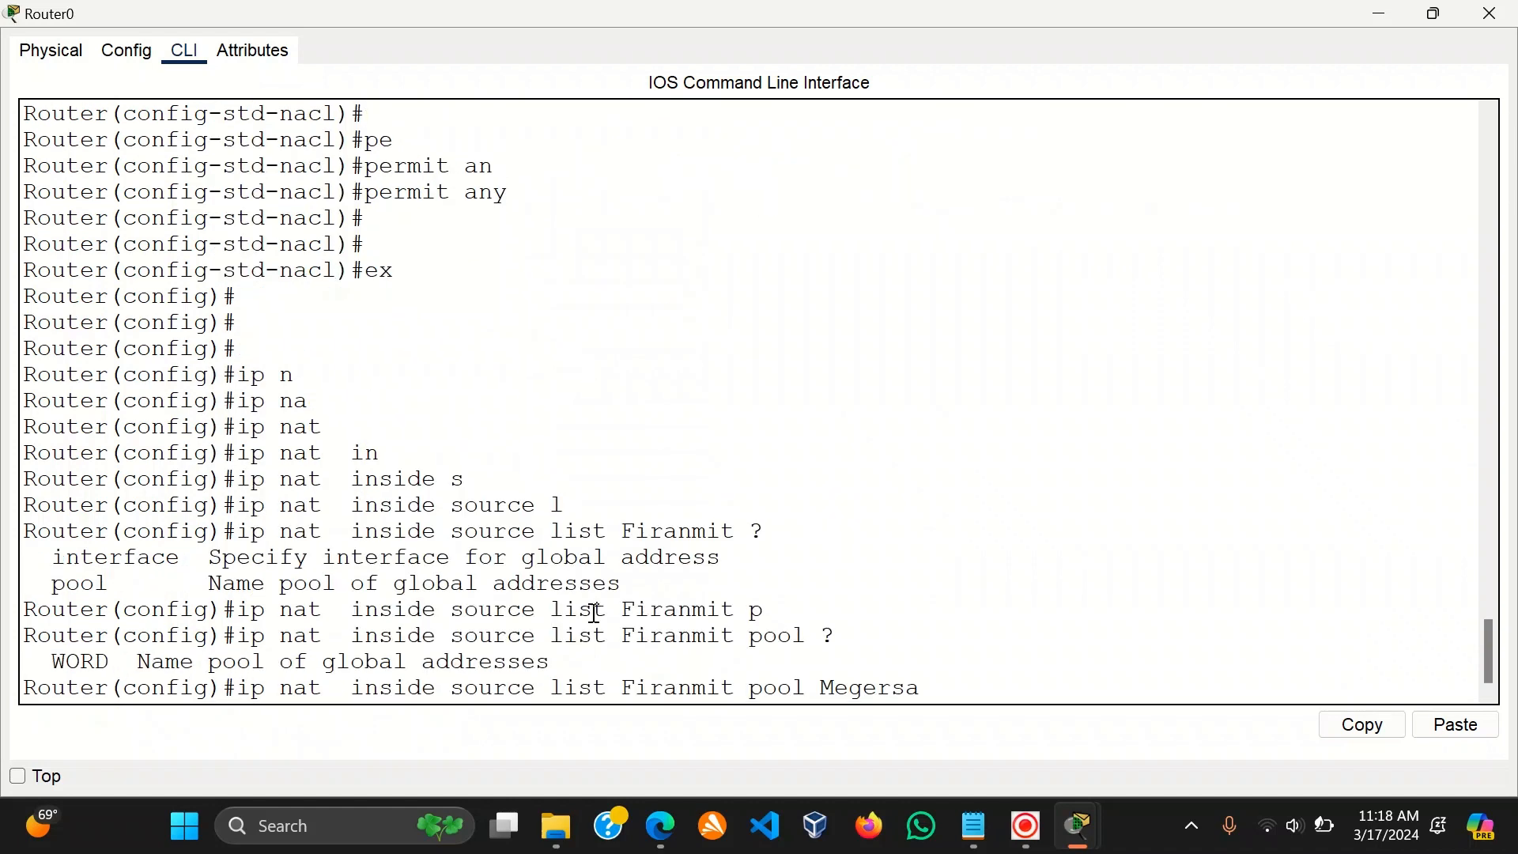
type("?")
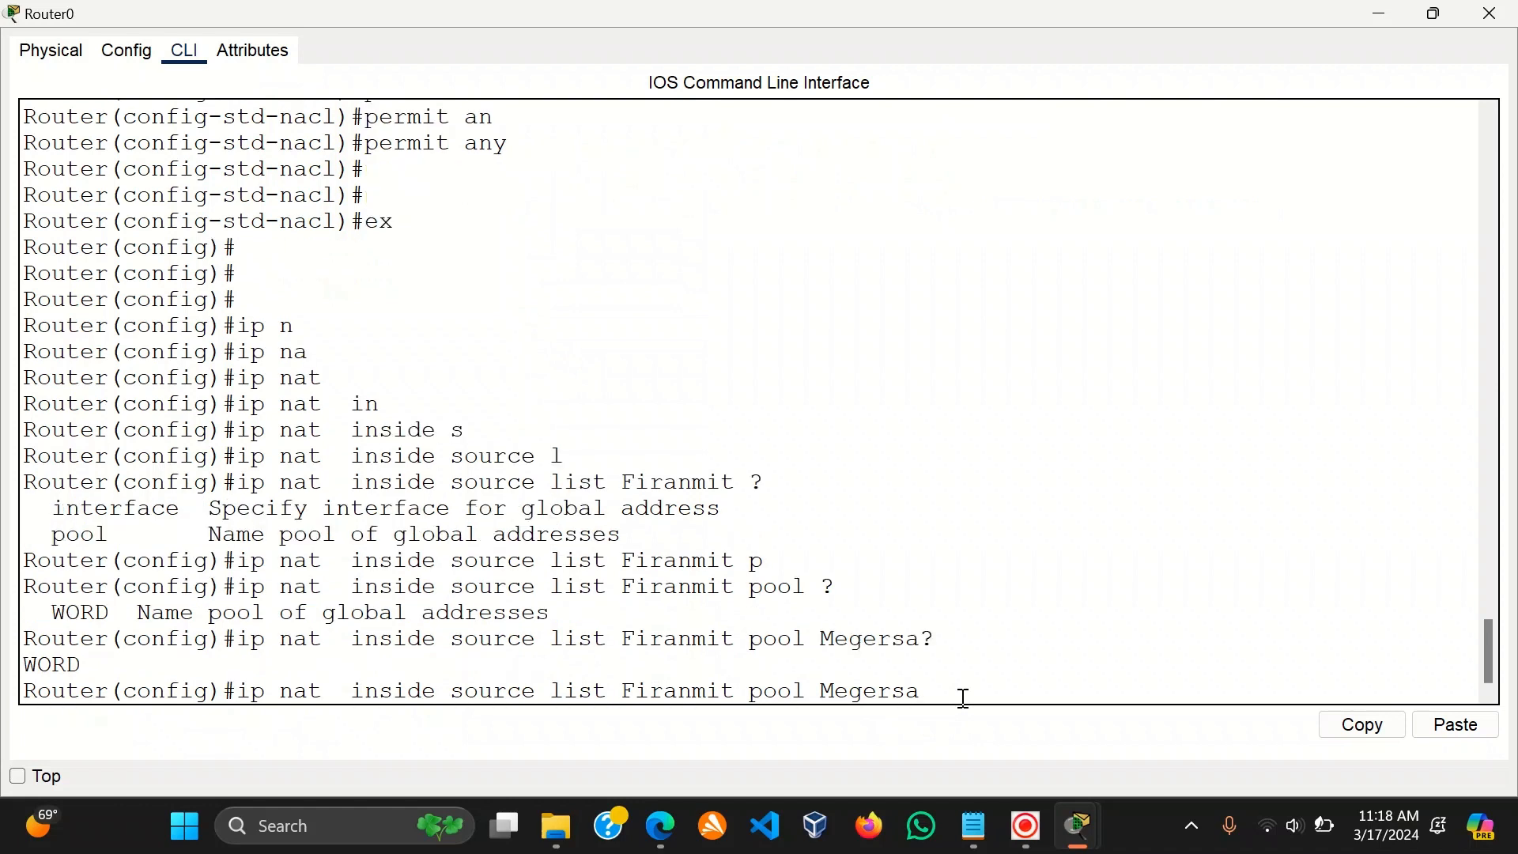
key("Return")
key("Return")
key("Return")
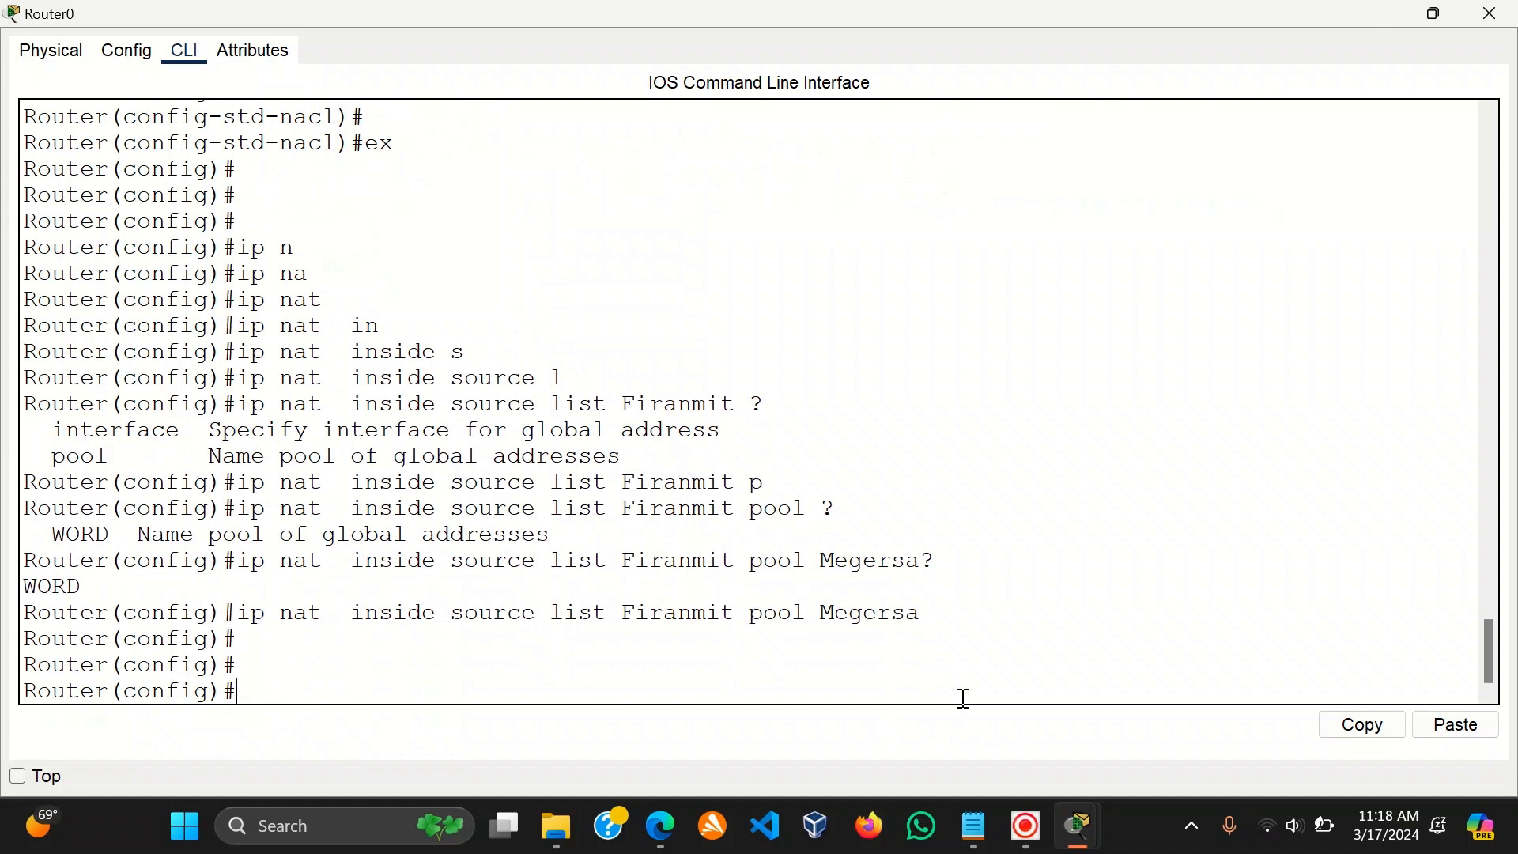
left_click(1383, 19)
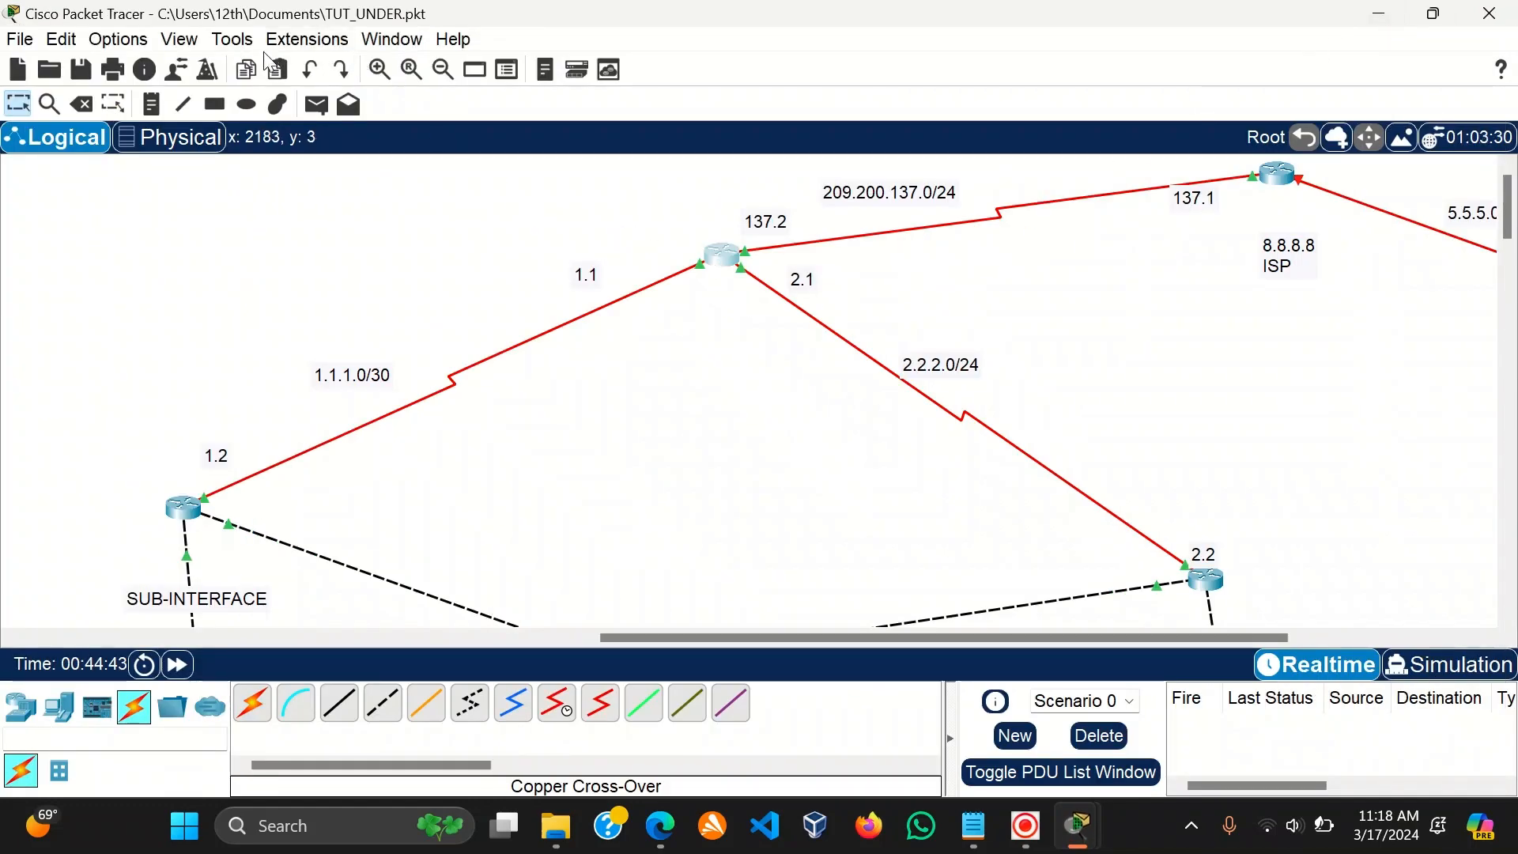
left_click(178, 39)
mouse_move(201, 74)
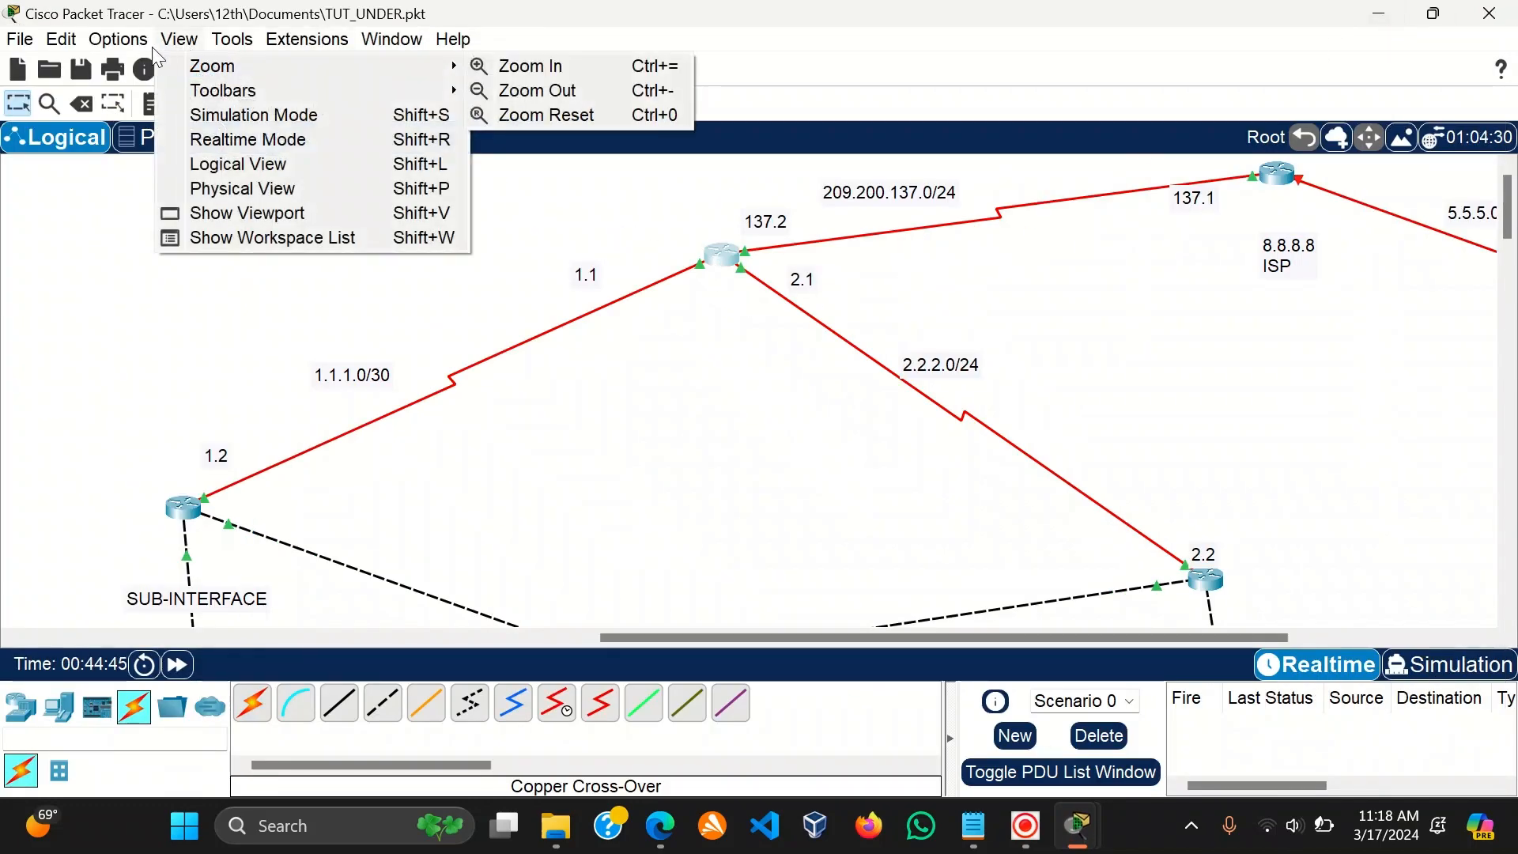
Turn on the preference to always show port labels in the logical workspace and close the preferences.
left_click(153, 49)
left_click(119, 39)
left_click(144, 70)
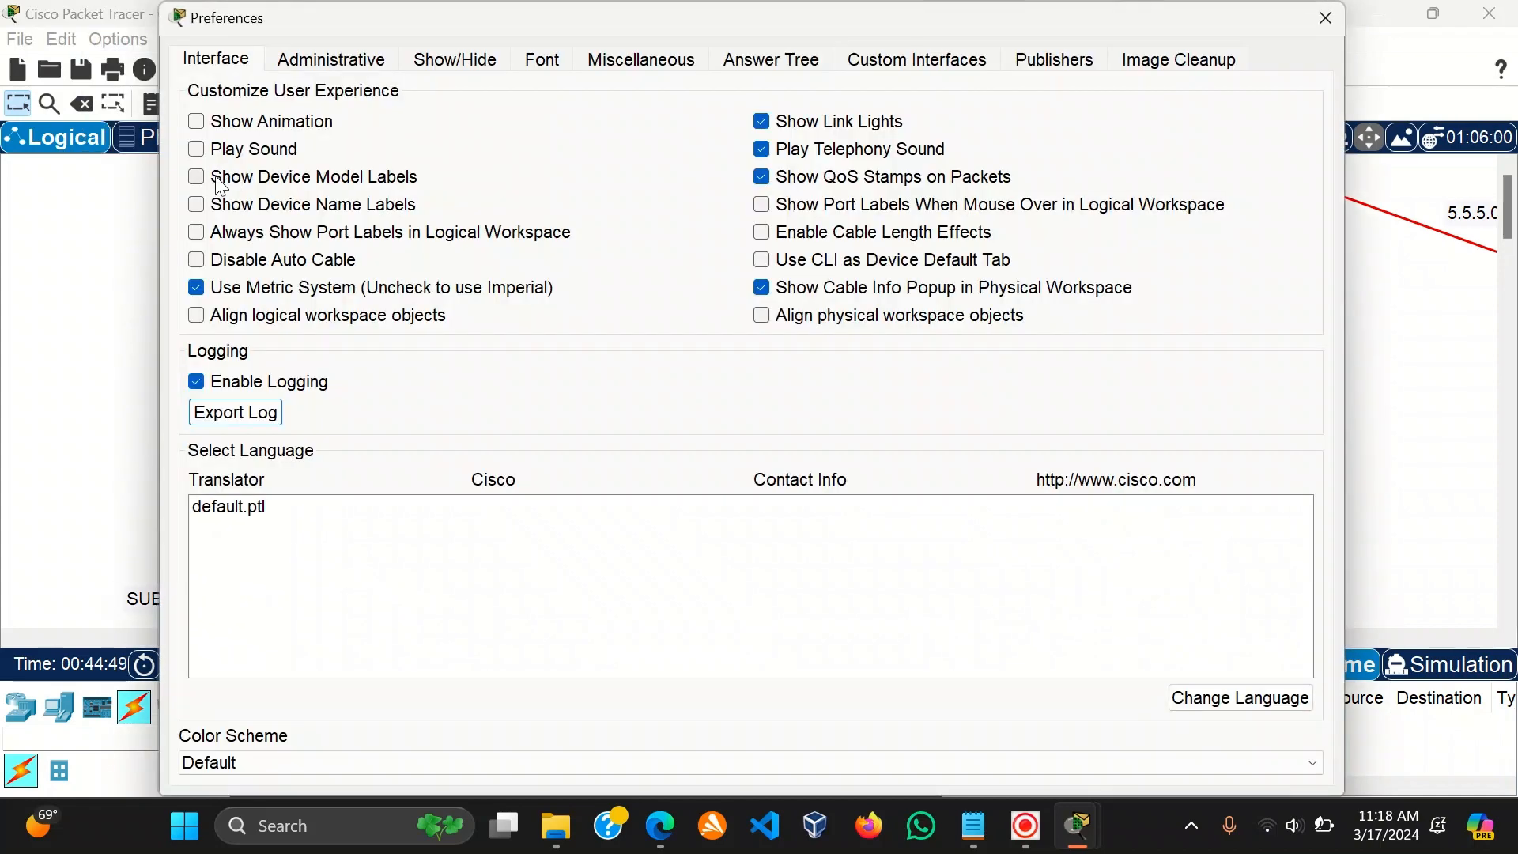
left_click(204, 232)
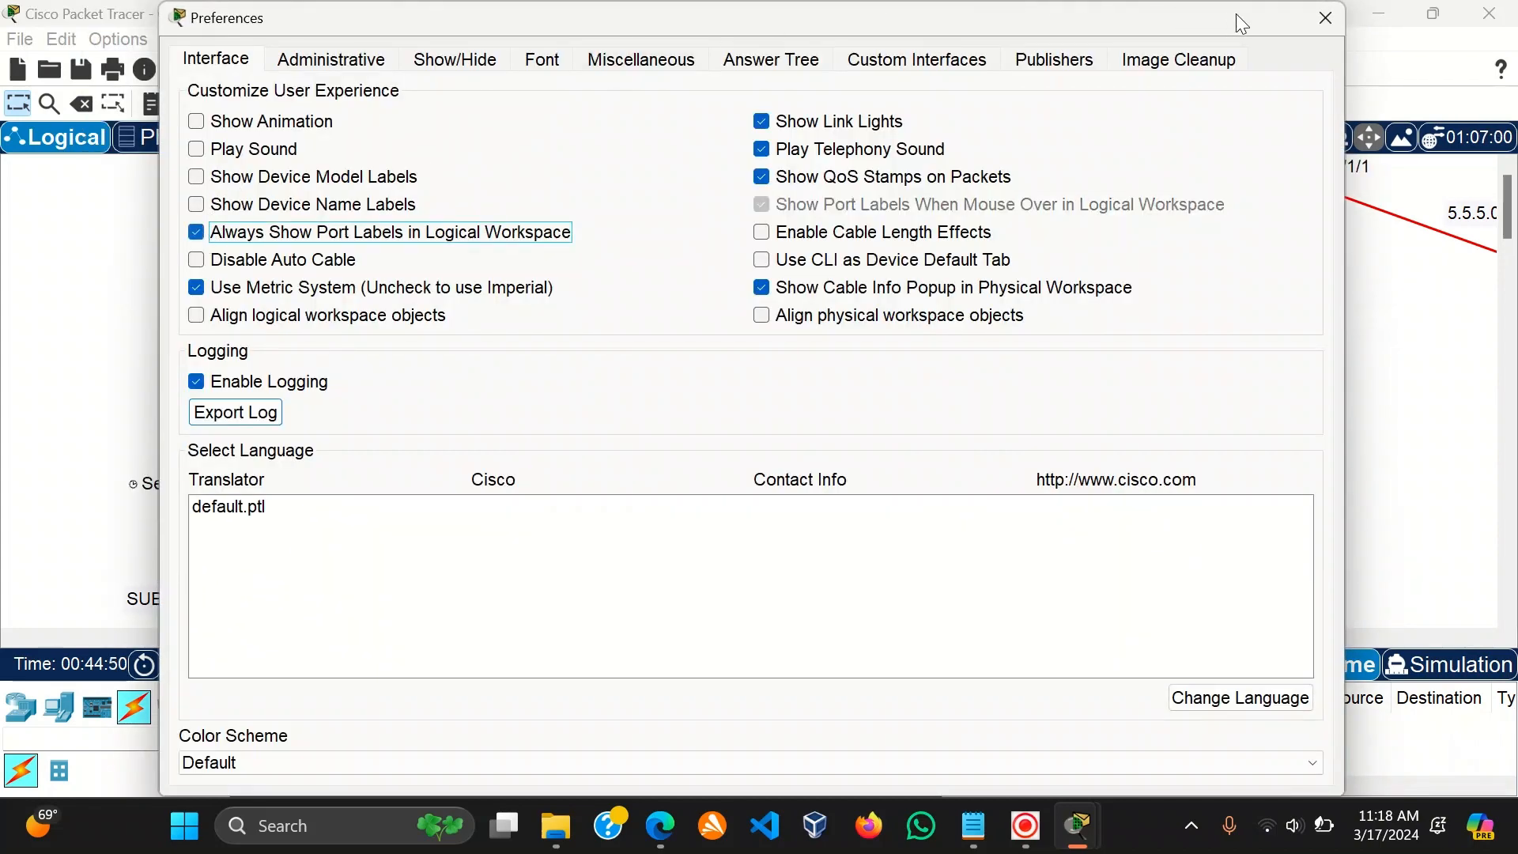
left_click(1322, 22)
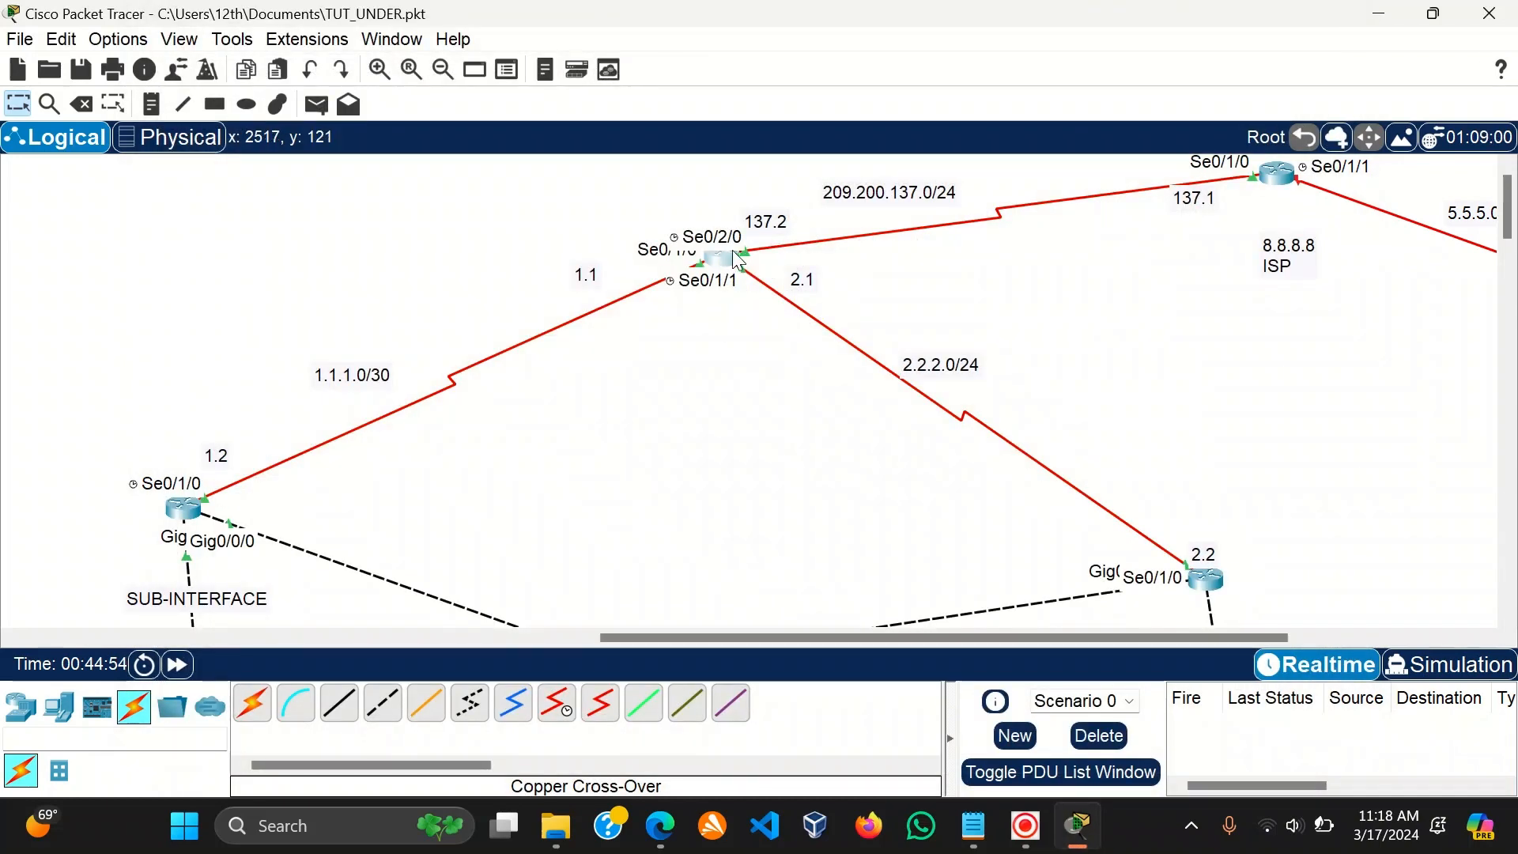
Reopen Router0's command line and shrink its window so the router's port labels stay in view.
left_click(726, 264)
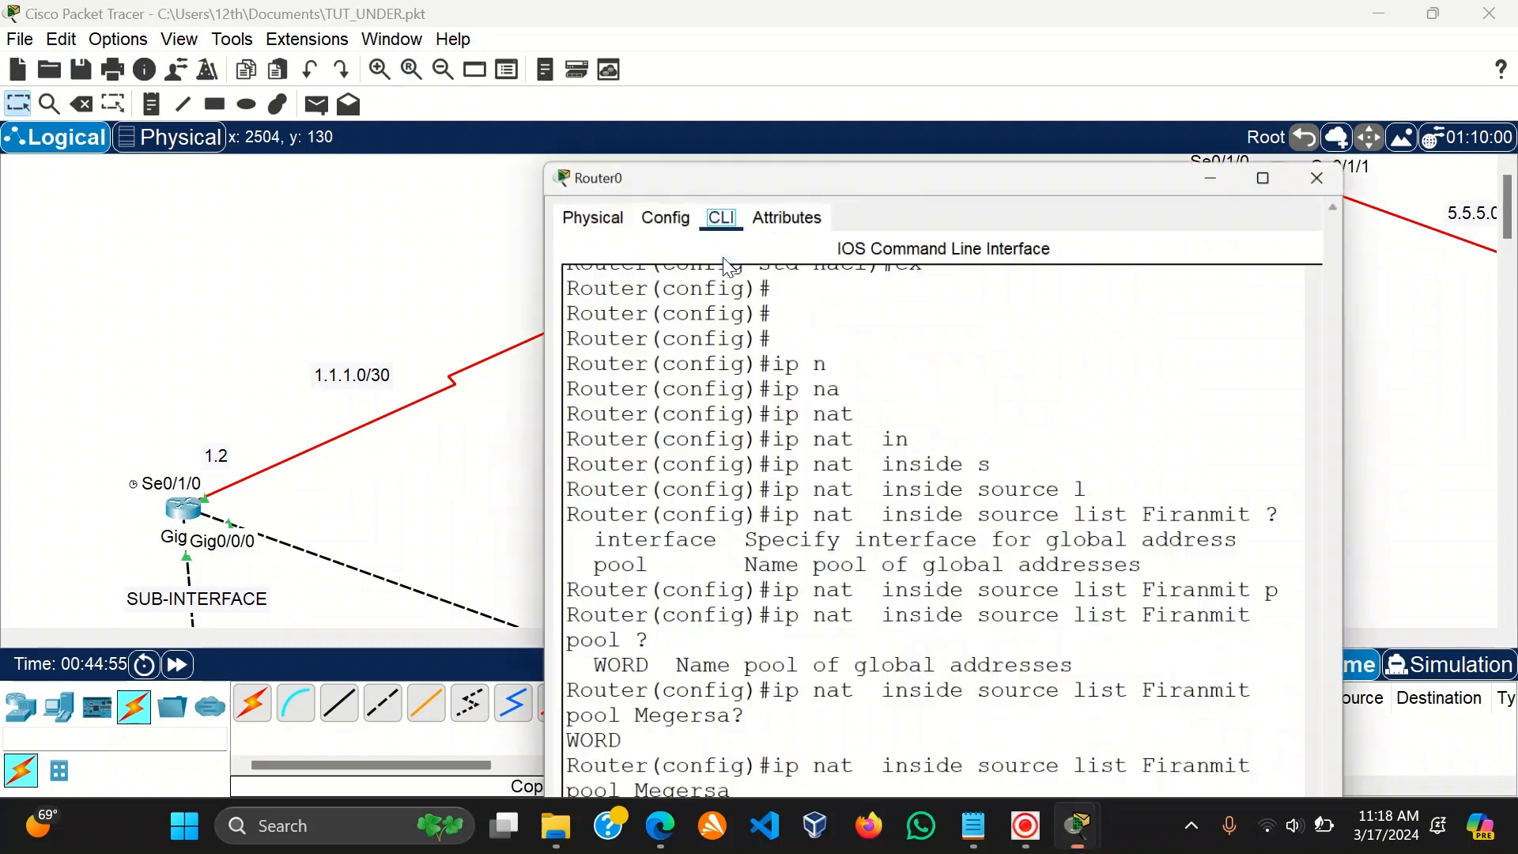
key("alt+F4")
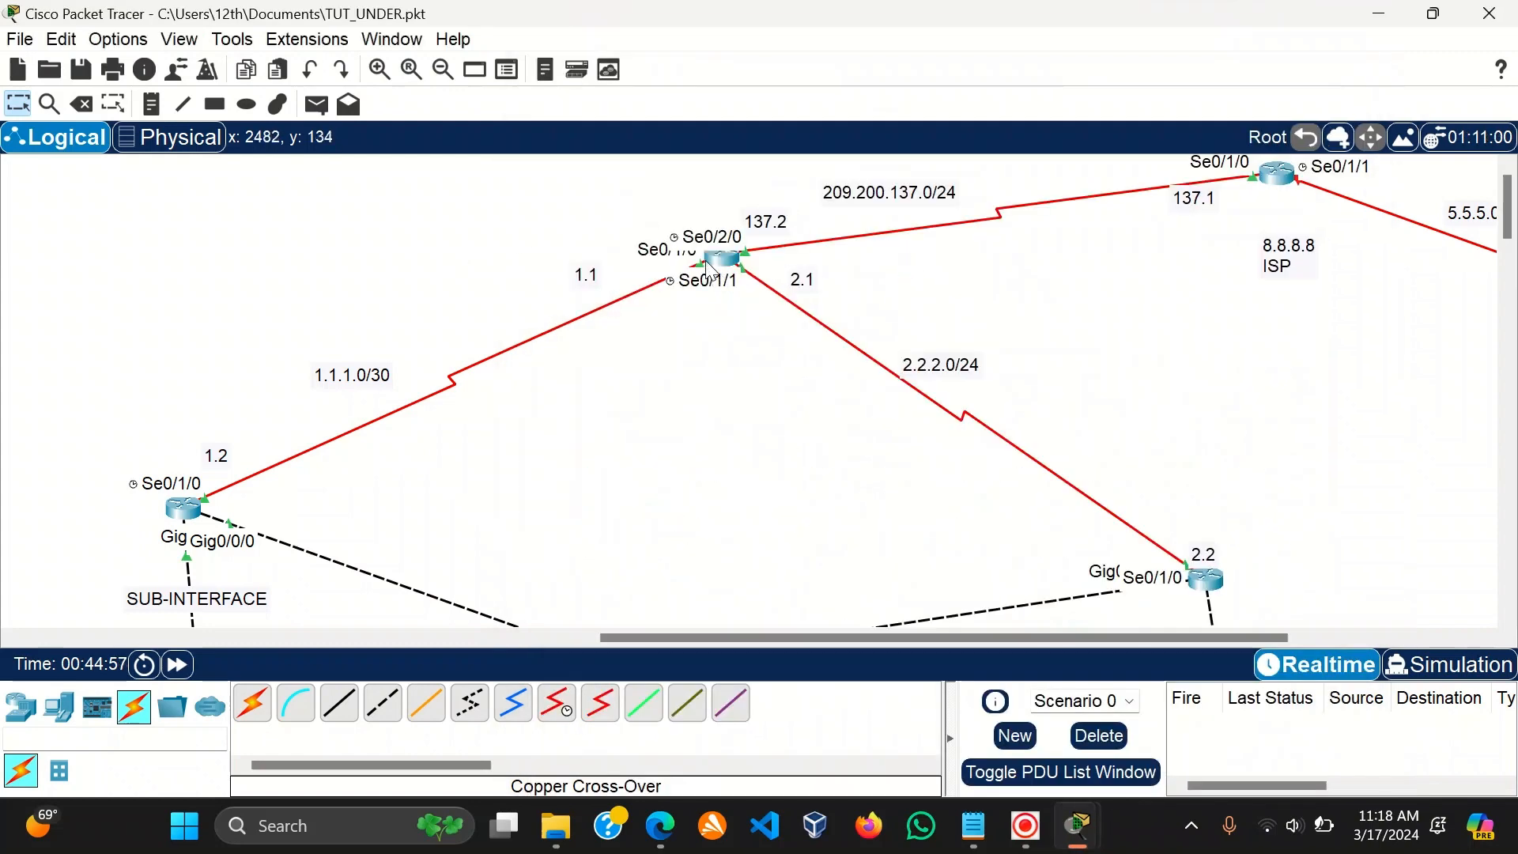
left_click(710, 270)
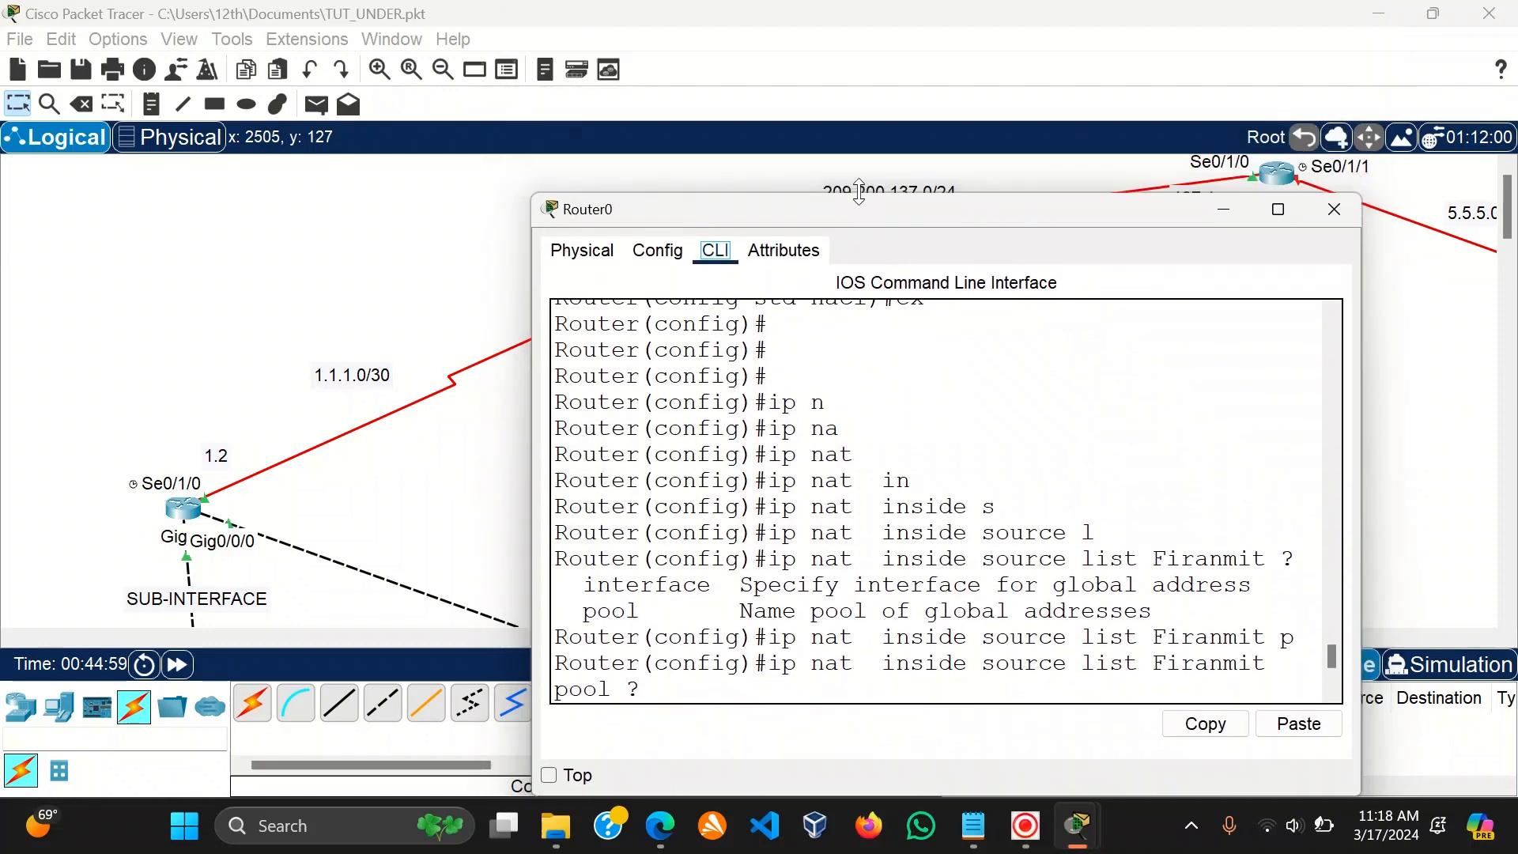
left_click_drag(859, 192, 865, 362)
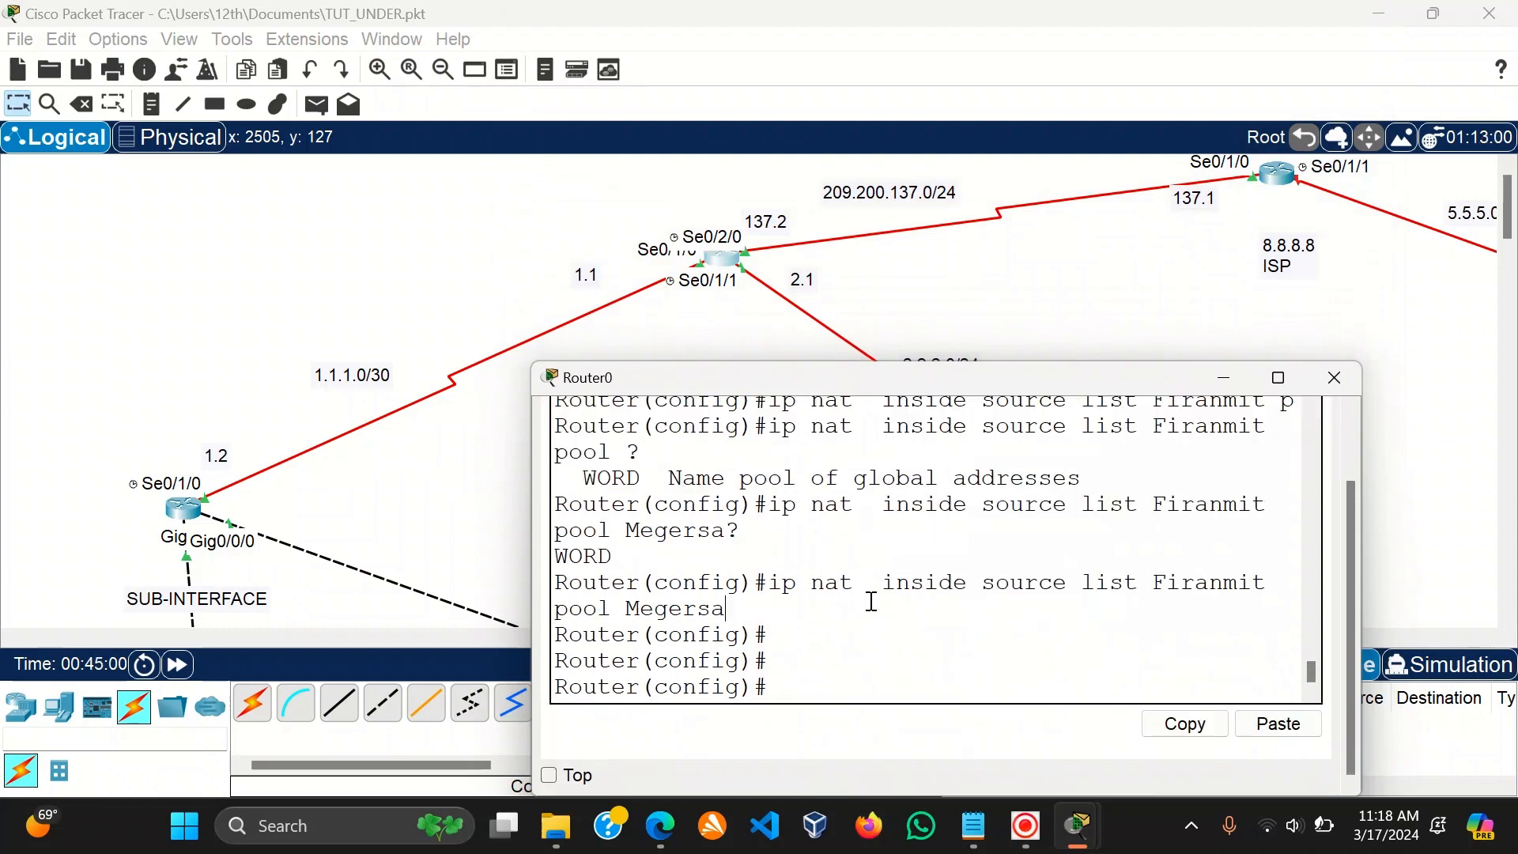
Enter interface configuration mode for serial 0/1/0 on Router0, moving the router icon slightly upward to read its port labels.
key("Return")
key("Return")
type("i")
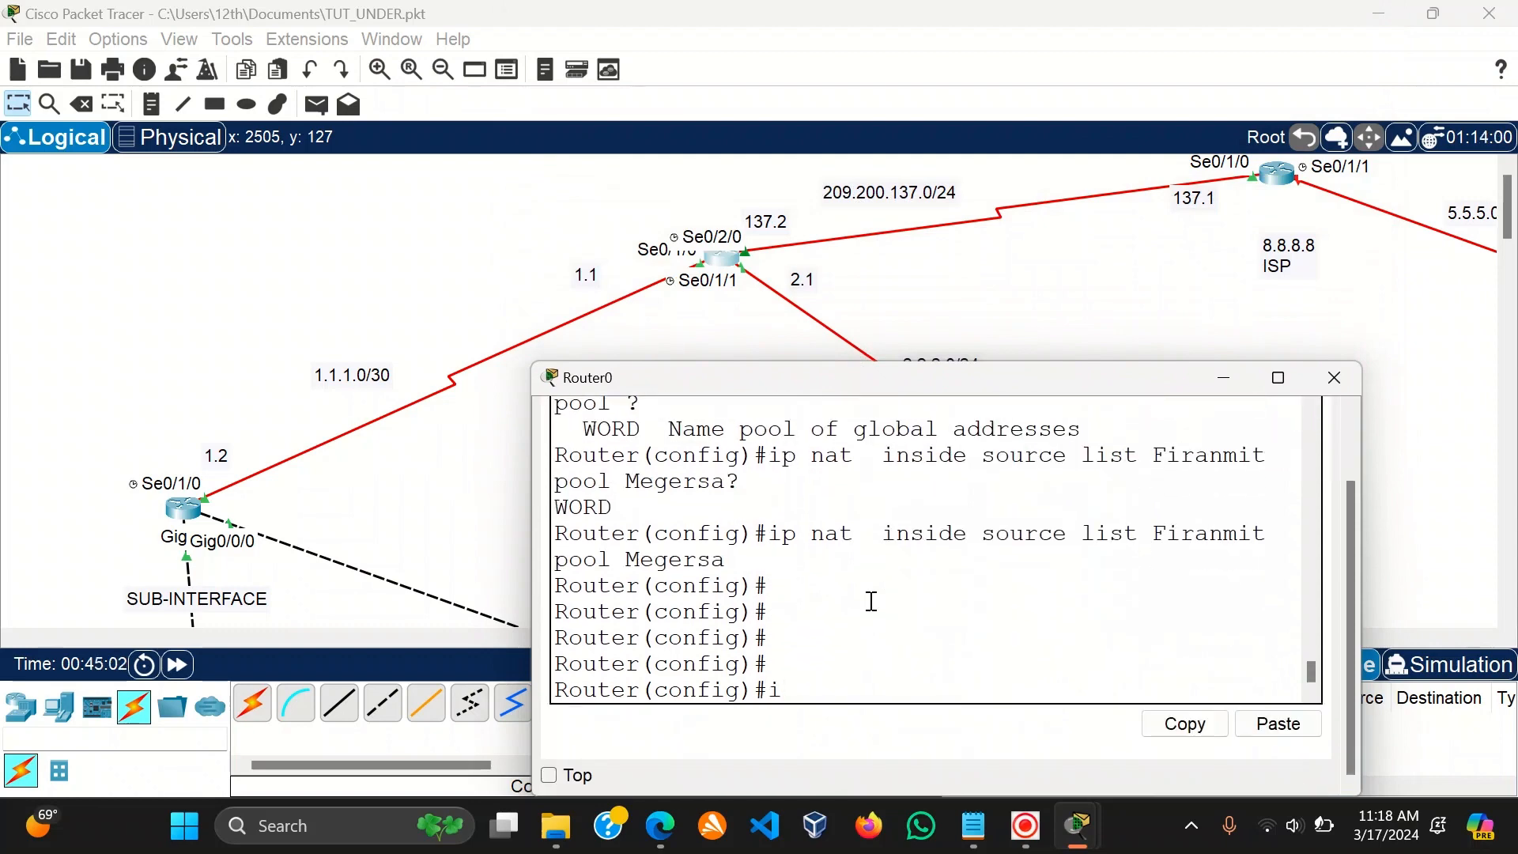
type("nt")
key("Tab")
type("s")
key("Tab")
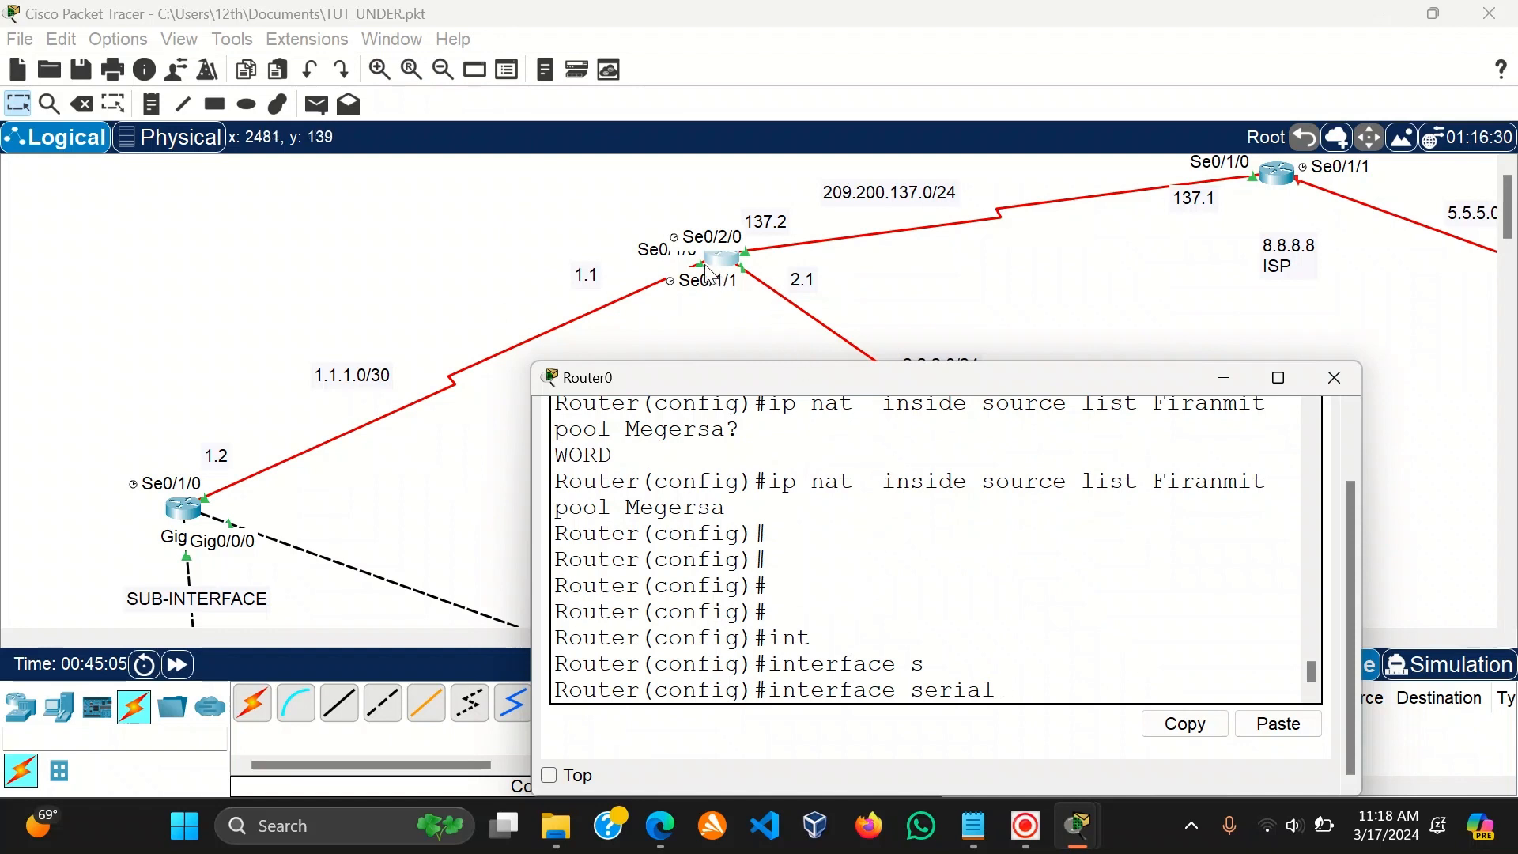
mouse_move(709, 274)
left_mouse_down()
mouse_move(721, 265)
mouse_move(582, 253)
mouse_move(395, 281)
mouse_move(679, 195)
mouse_move(776, 249)
mouse_move(694, 433)
mouse_move(753, 233)
mouse_move(787, 261)
mouse_move(747, 275)
mouse_move(713, 245)
left_mouse_up()
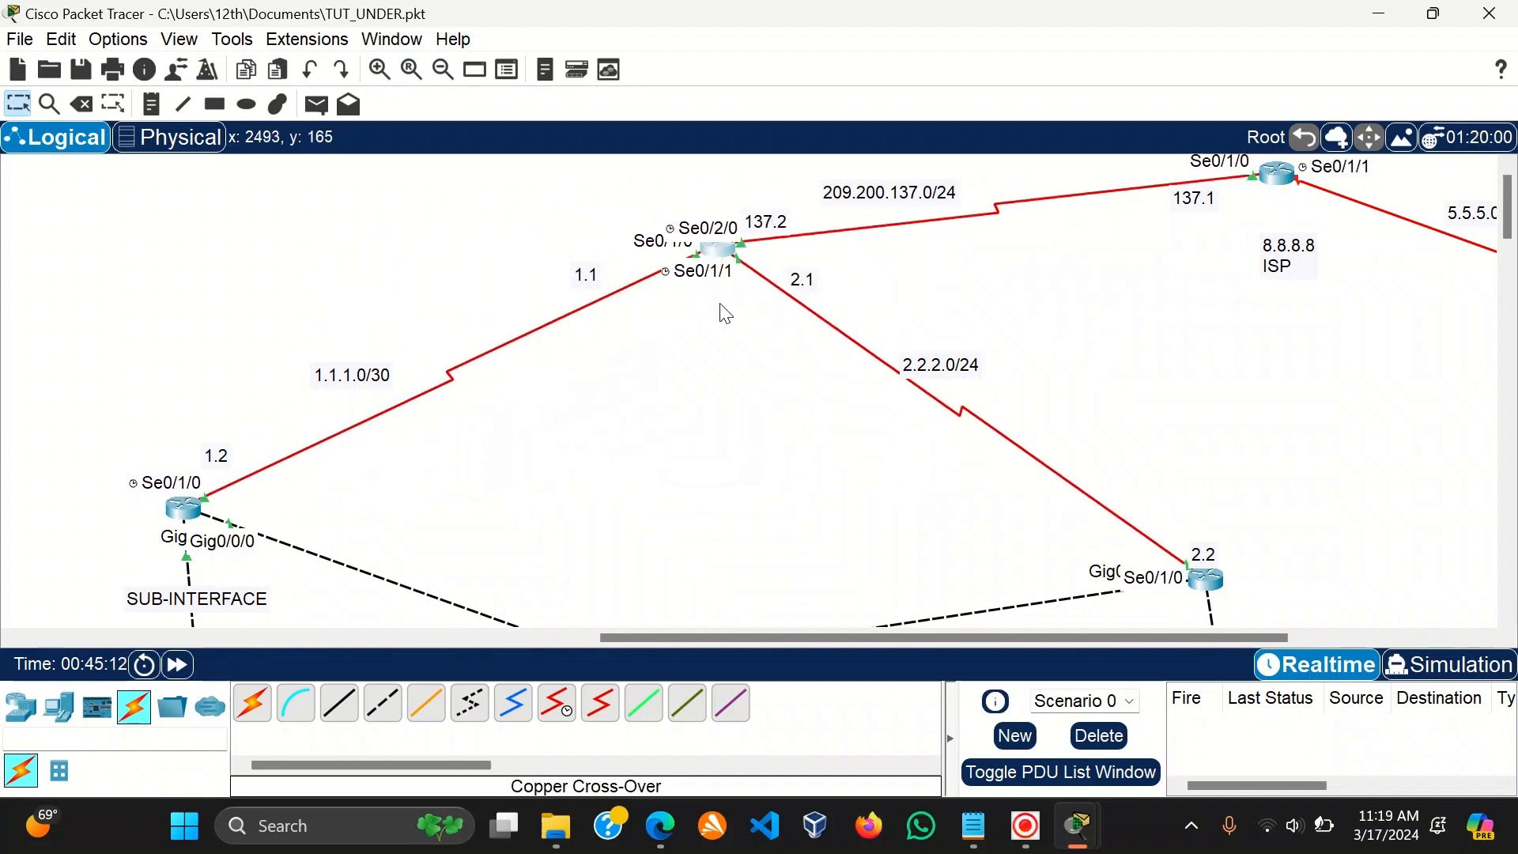
left_click(724, 255)
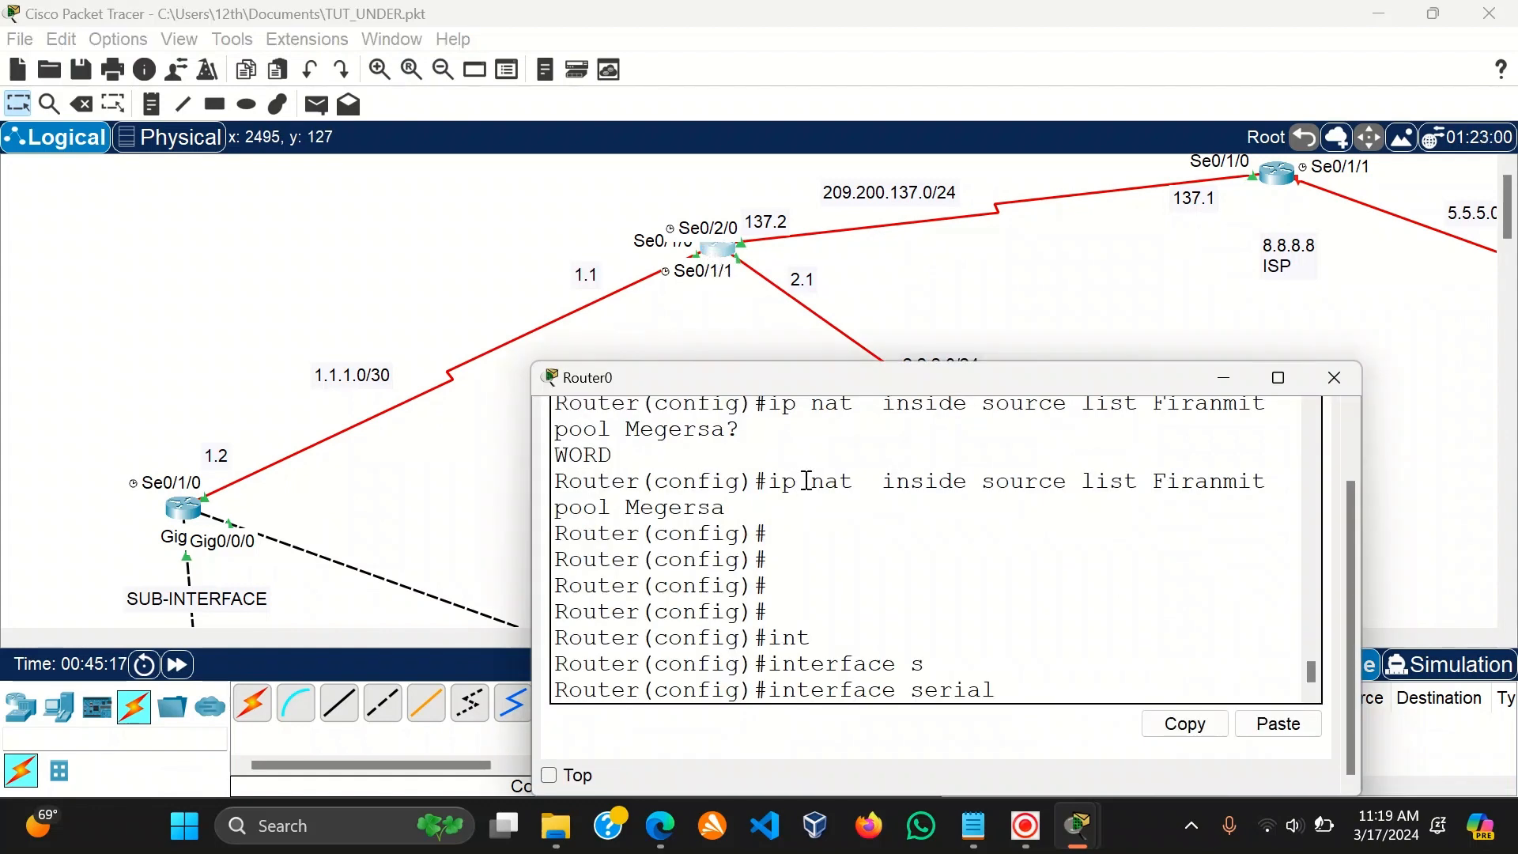
left_click(1077, 691)
type("0/1/0")
key("Return")
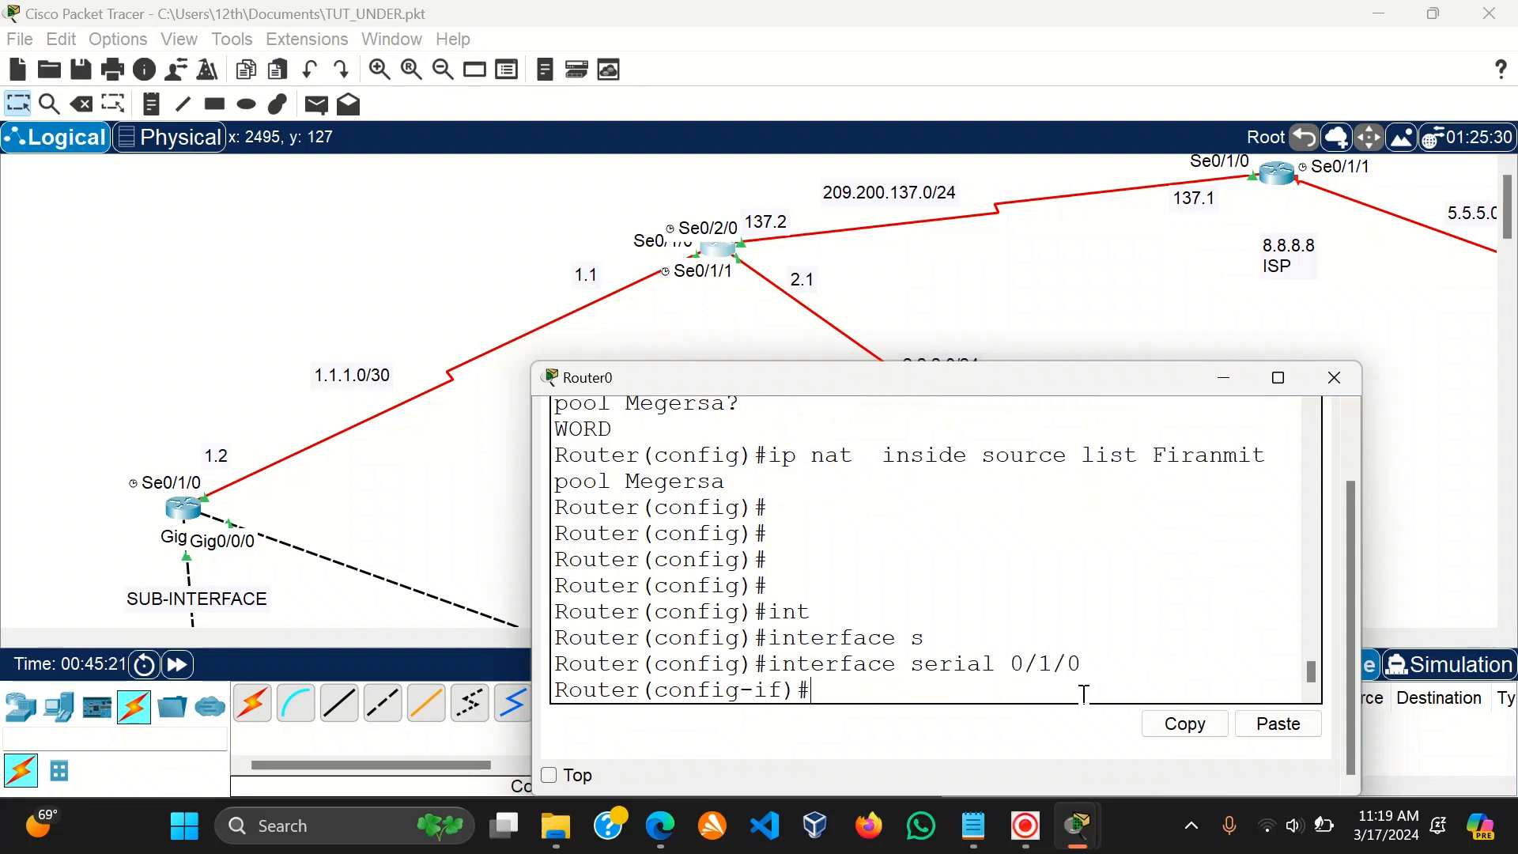
Mark serial 0/1/0 as a NAT inside interface and return to global configuration mode.
key("Return")
type("ip na")
type("t")
key("Tab")
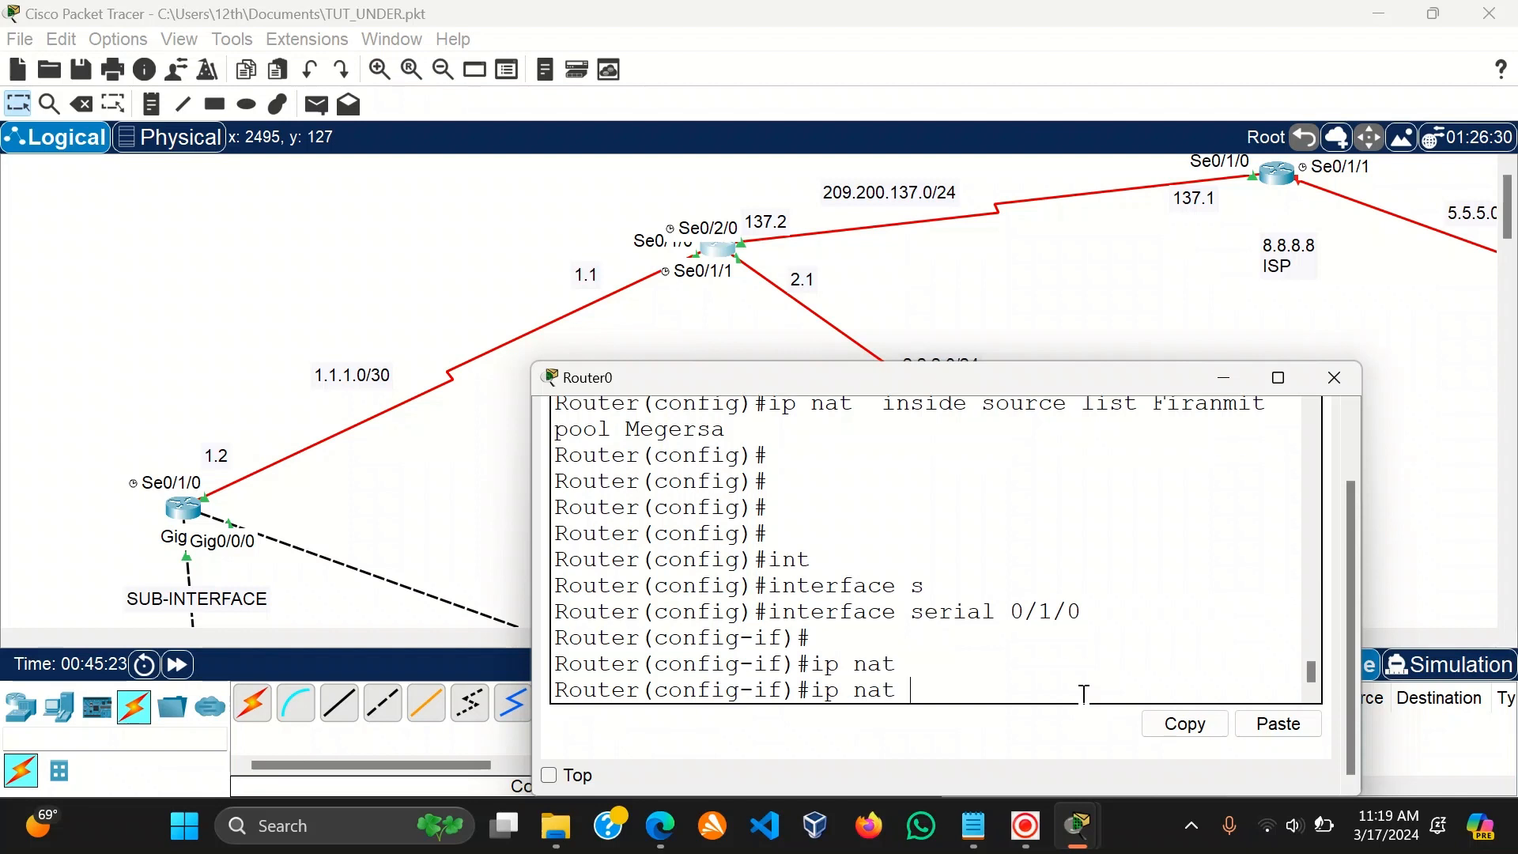
type("ins")
key("Tab")
key("Return")
key("Return")
type("ex")
key("Return")
key("Return")
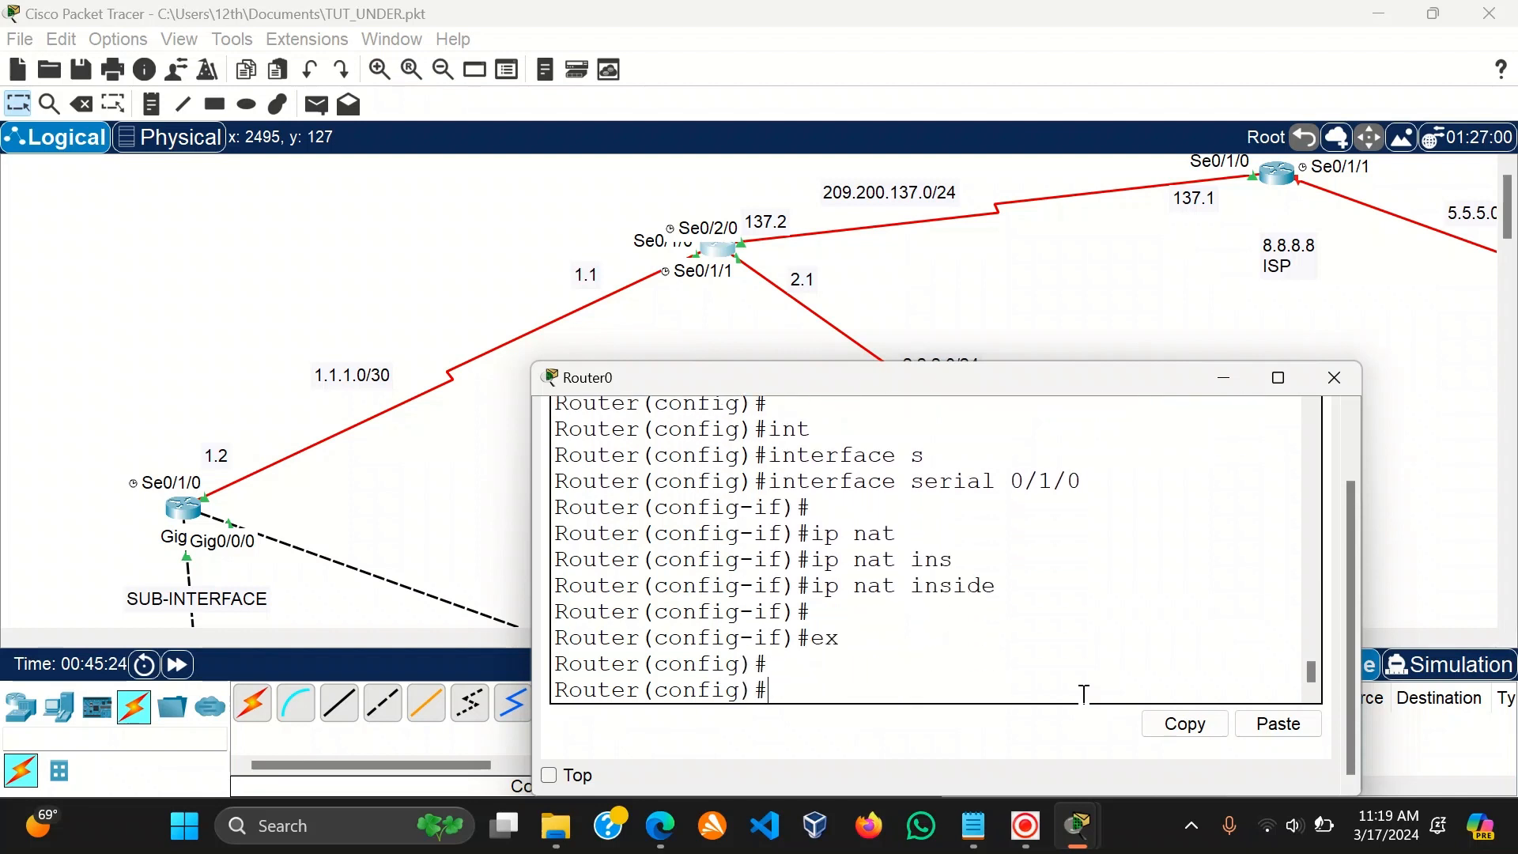
Enter interface configuration mode for serial 0/1/1 on Router0.
type("int")
key("Tab")
type("s")
key("Tab")
type("0")
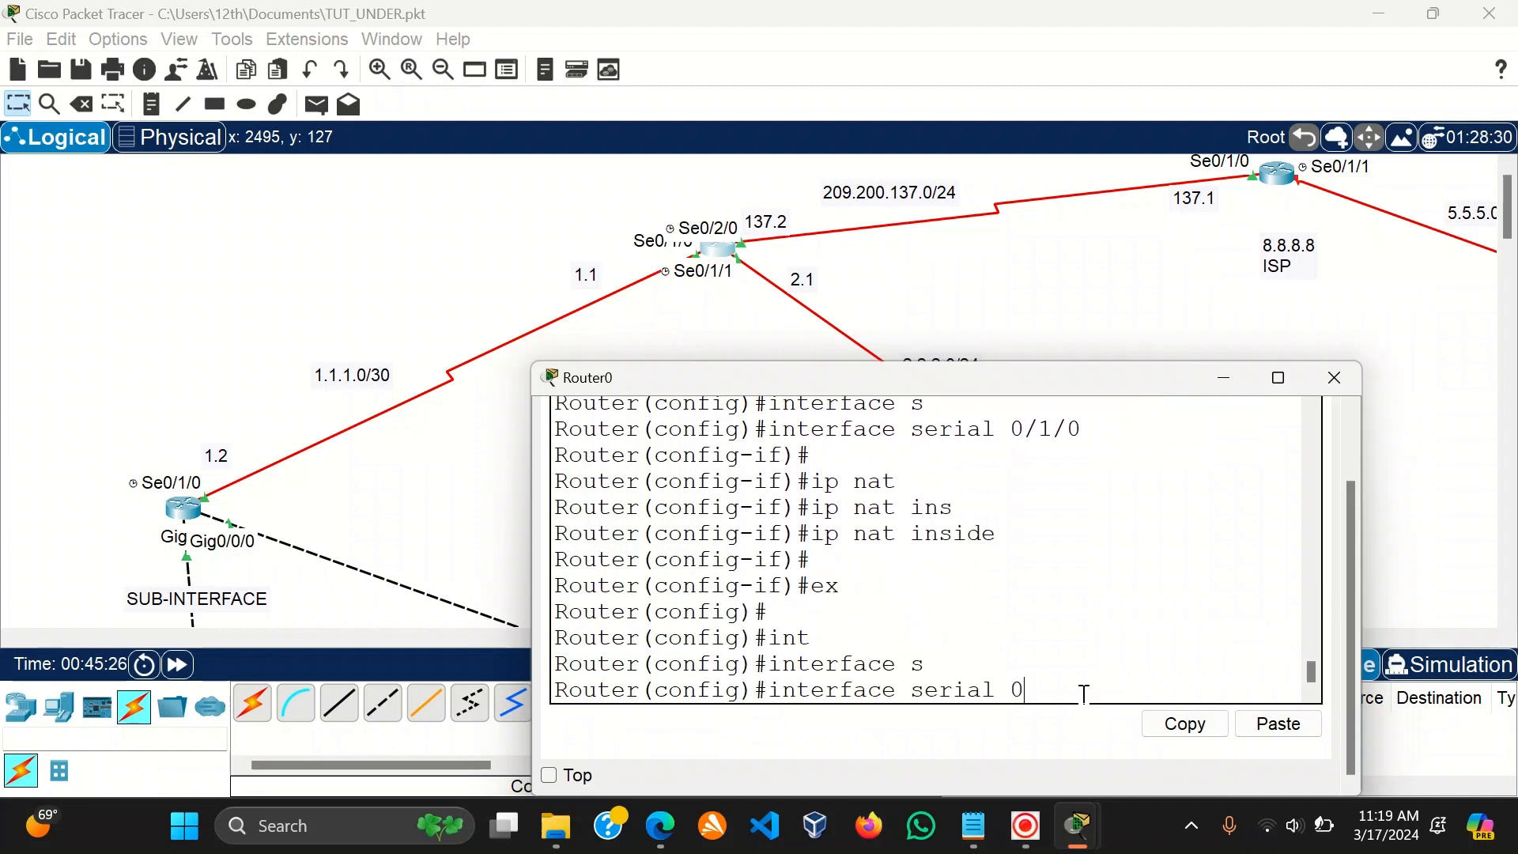
type("/1/1")
key("Return")
Mark serial 0/1/1 as a NAT inside interface and return to global configuration mode.
type("ip")
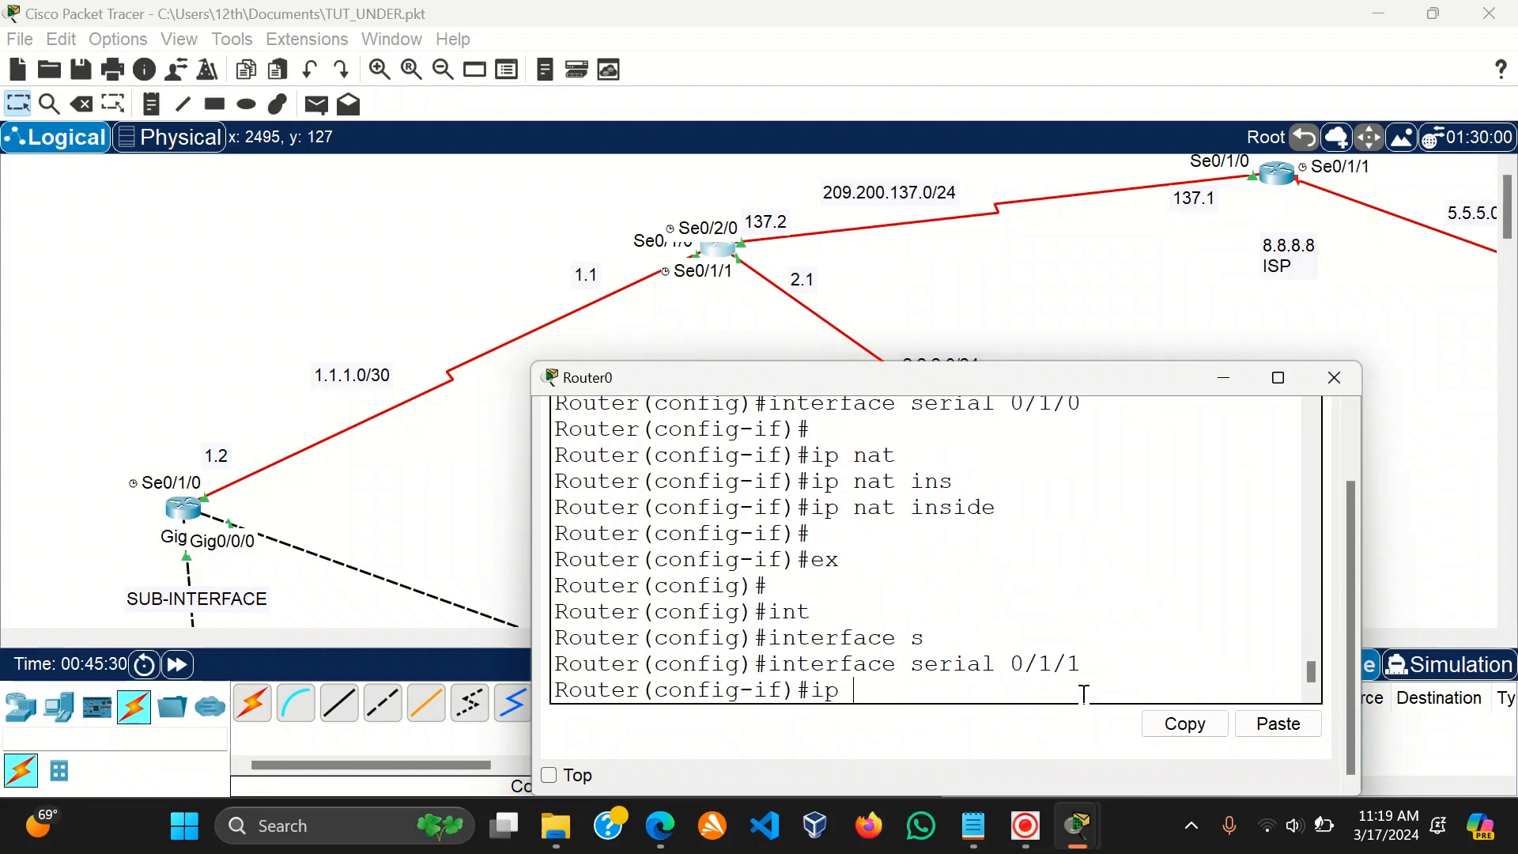
type(" n")
key("Tab")
type("in")
key("Tab")
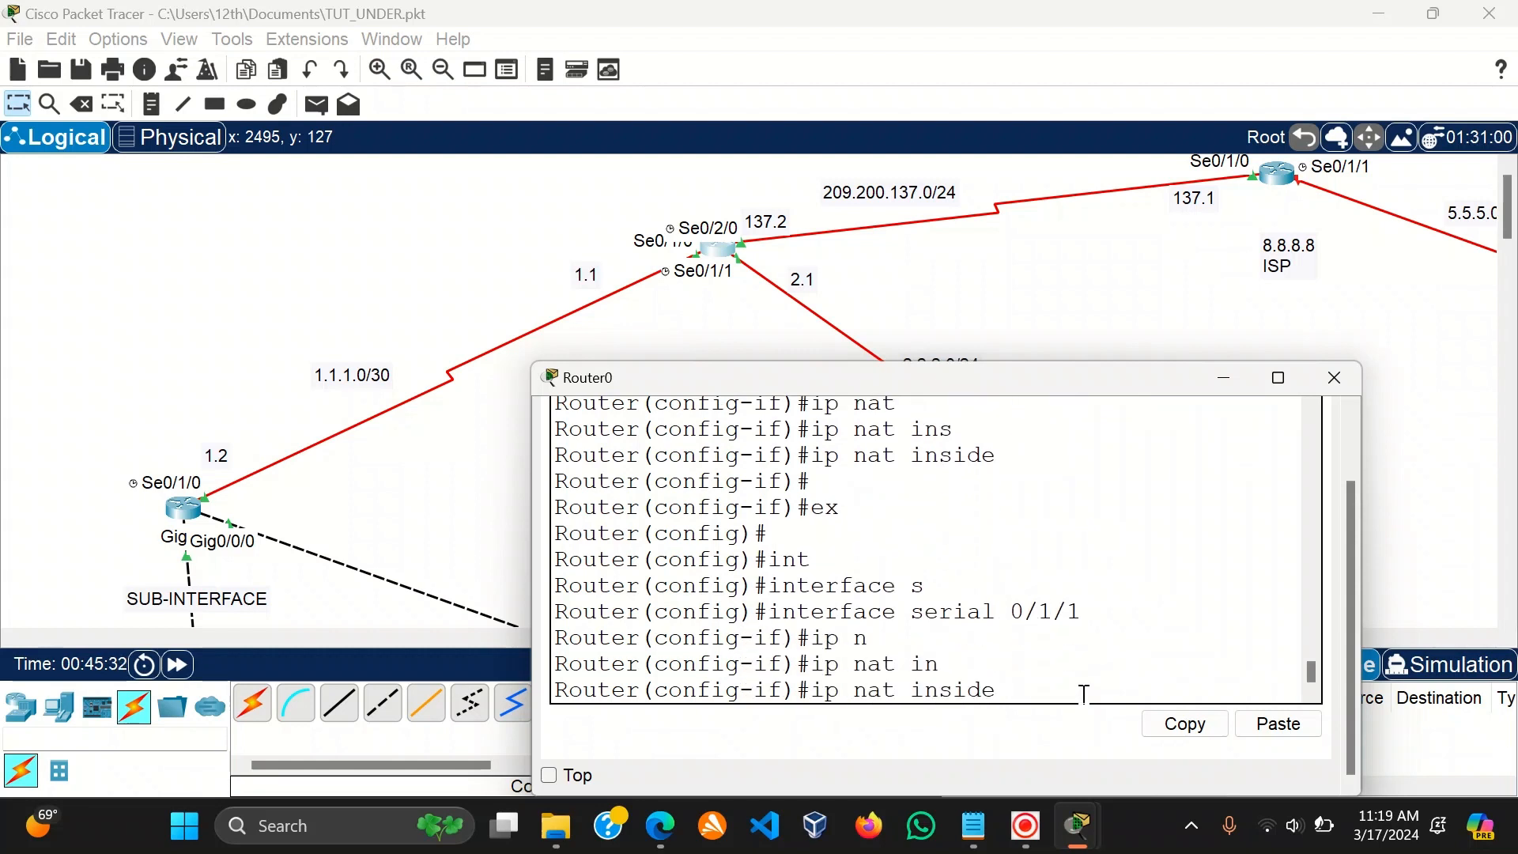
key("Return")
type("e")
key("Return")
type("ex")
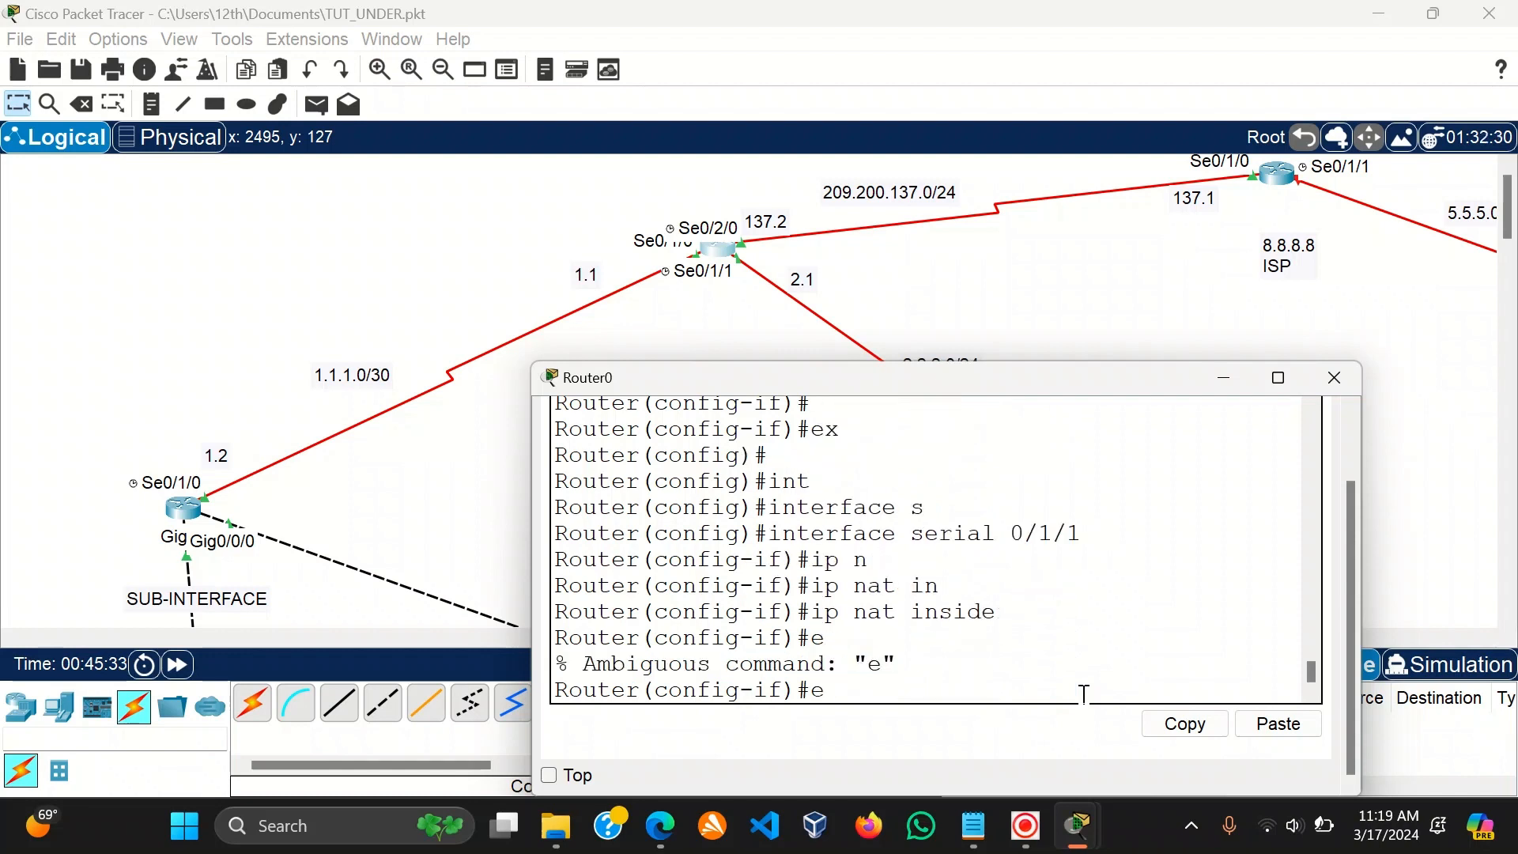
key("Return")
key("Return")
Begin the command that selects Router0's serial interface in slot 0/2 for configuration.
type("s")
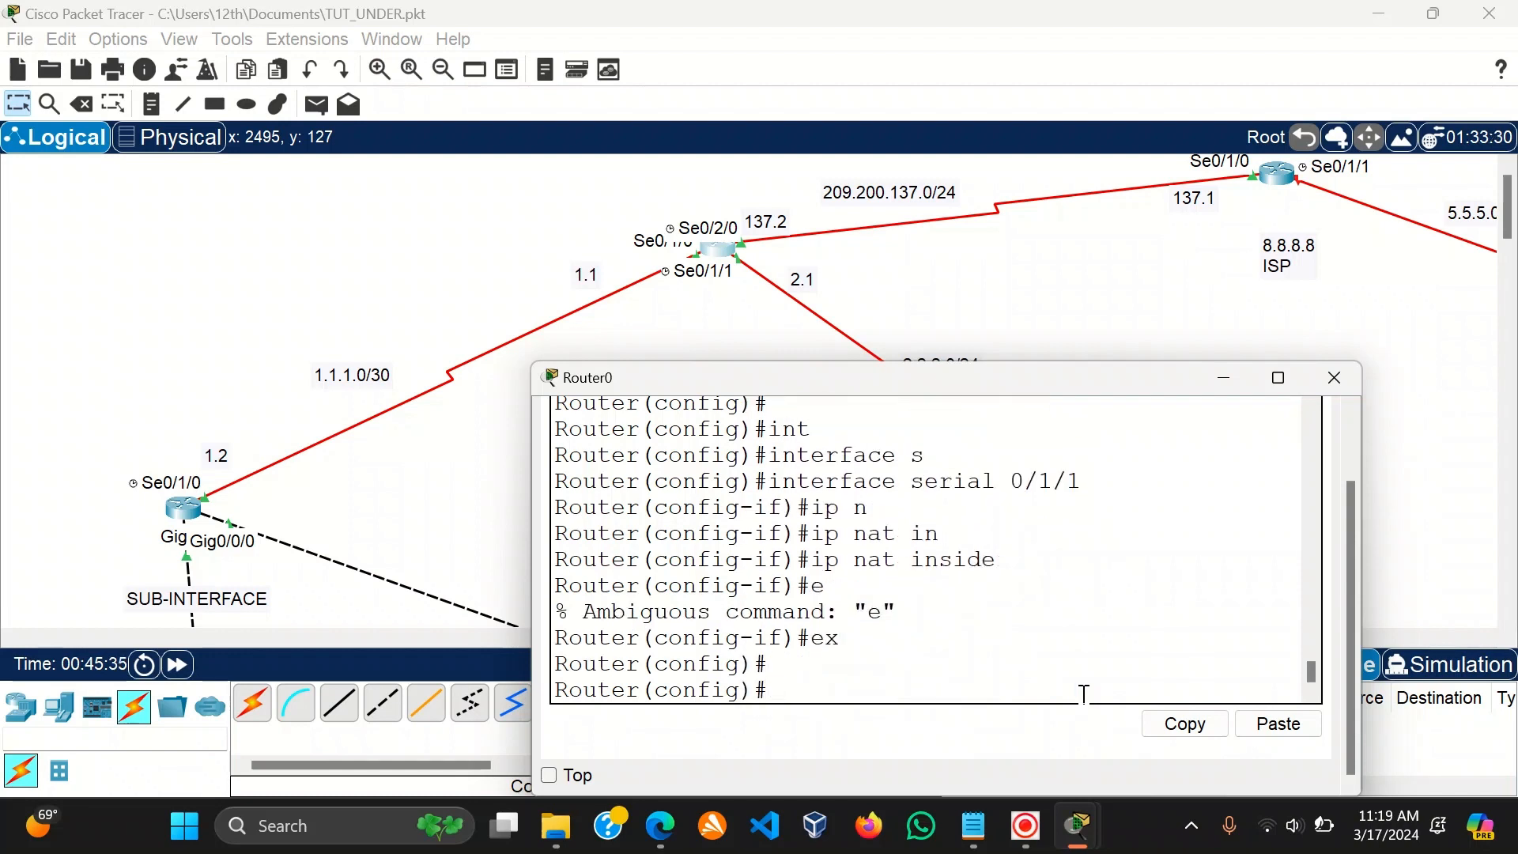
type("int")
key("Tab")
type("s")
key("Tab")
type("0")
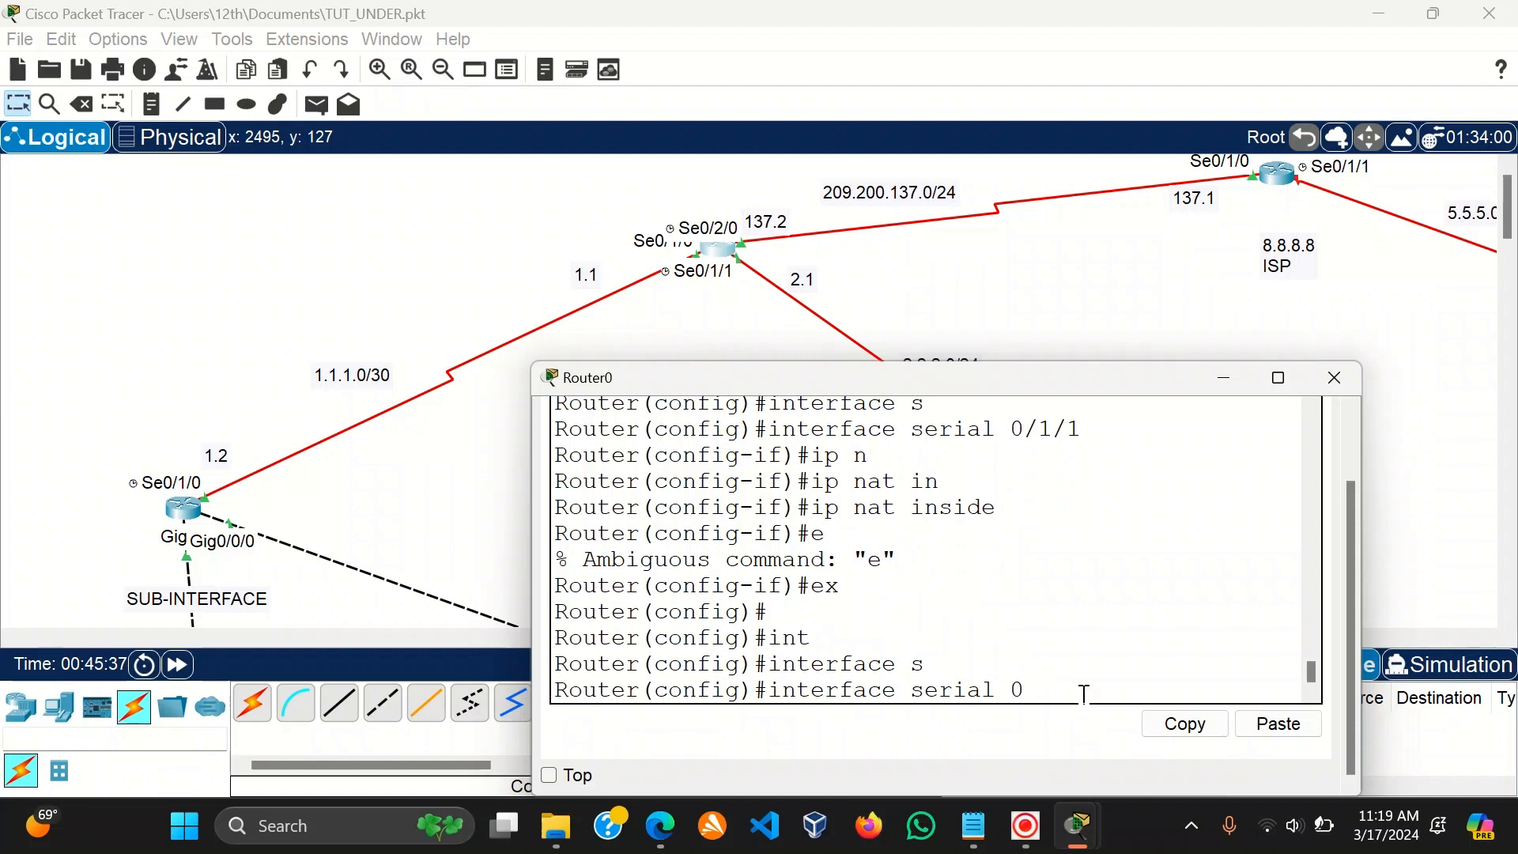
type("/2/")
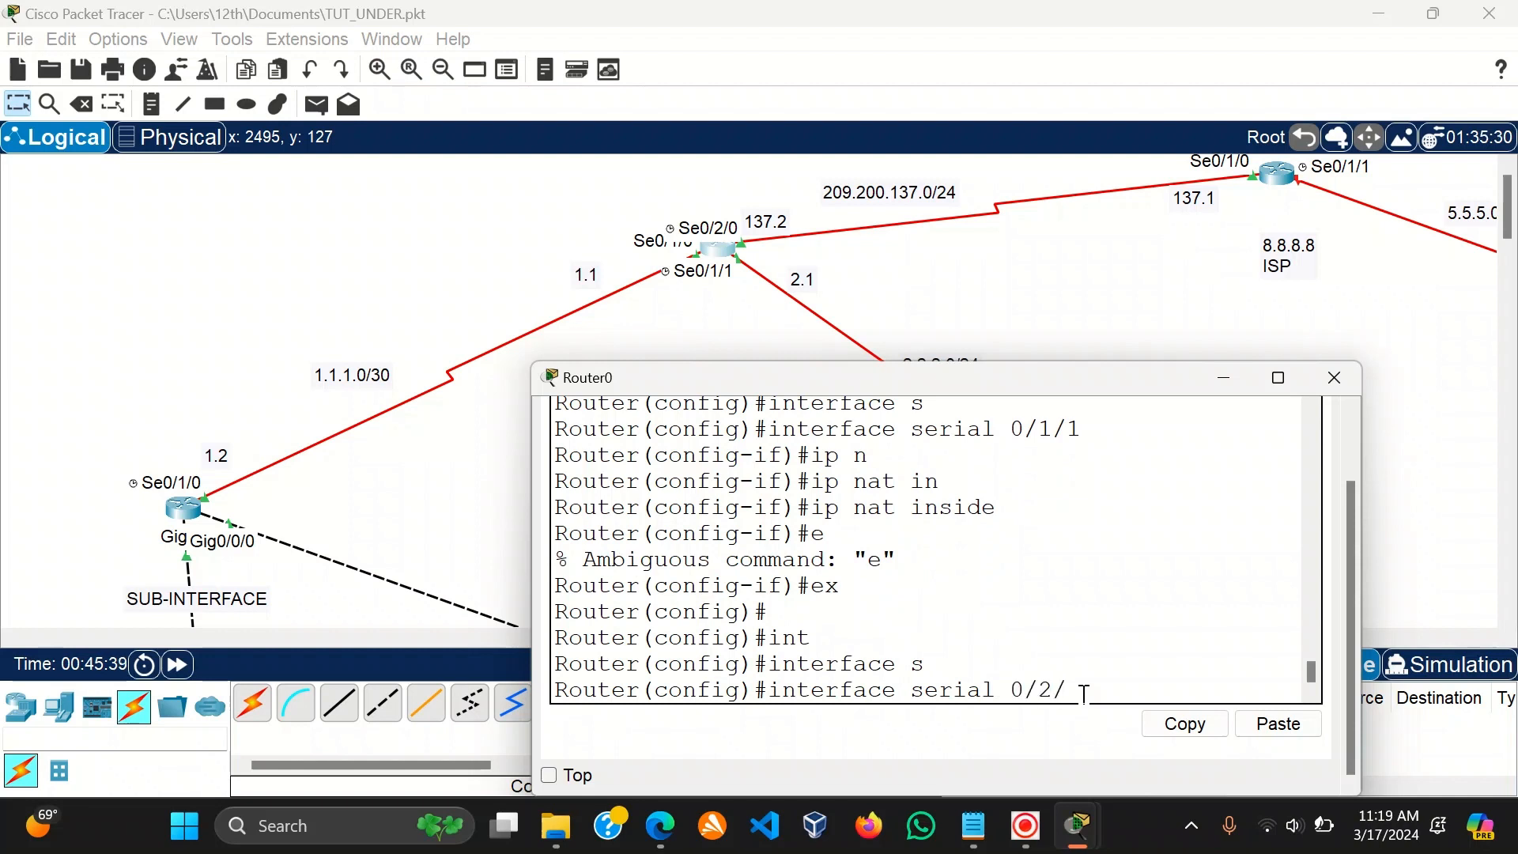